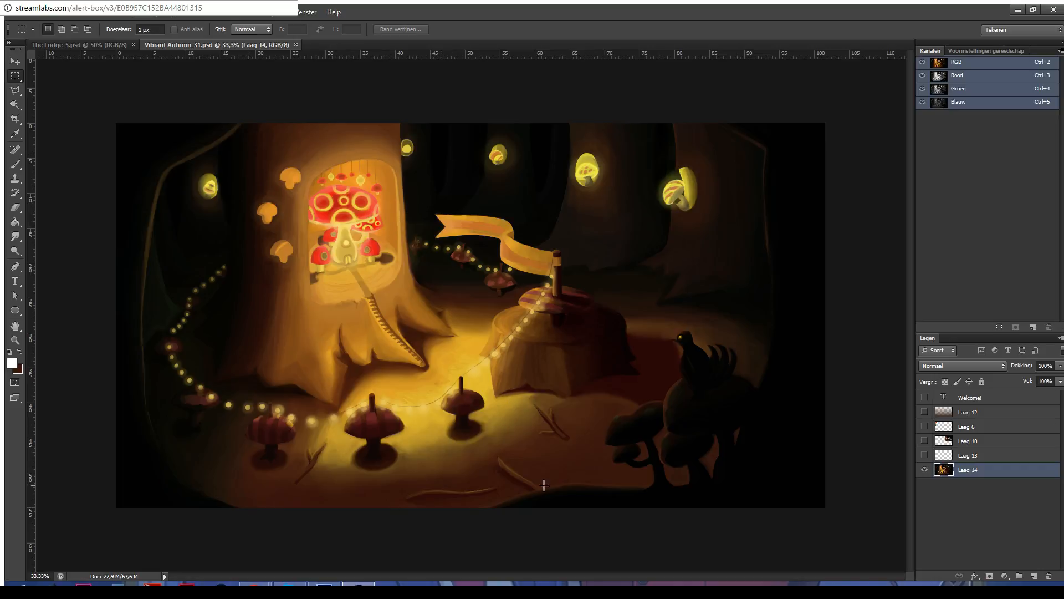
pyautogui.click(219, 586)
pyautogui.click(326, 585)
pyautogui.moveTo(398, 141); pyautogui.dragTo(432, 123)
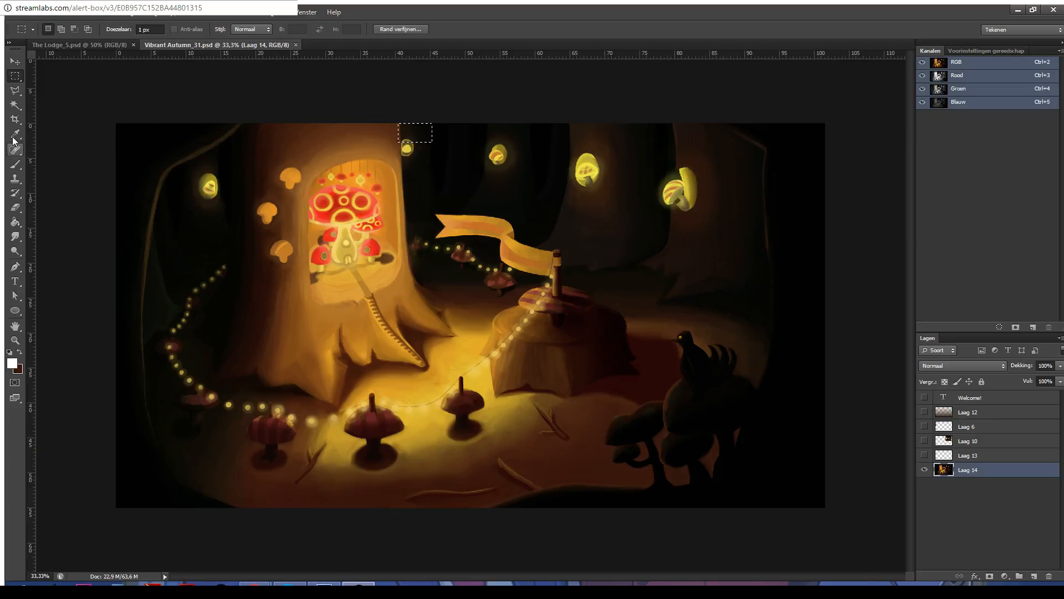
pyautogui.hotkey('ctrl', 'd')
pyautogui.click(15, 164)
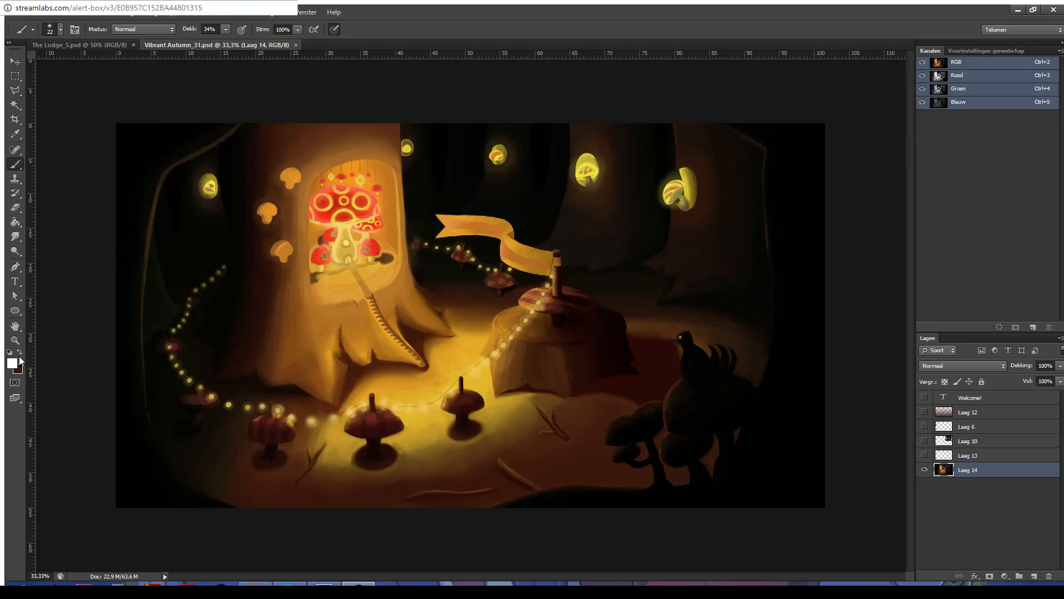
pyautogui.moveTo(391, 153); pyautogui.dragTo(417, 137)
pyautogui.hotkey('ctrl', 'z')
# - Compare the lodge sketch in The Lodge_5.psd with Vibrant Autumn_31.psd and the earlier version in The Lodge_4.psd
pyautogui.click(111, 43)
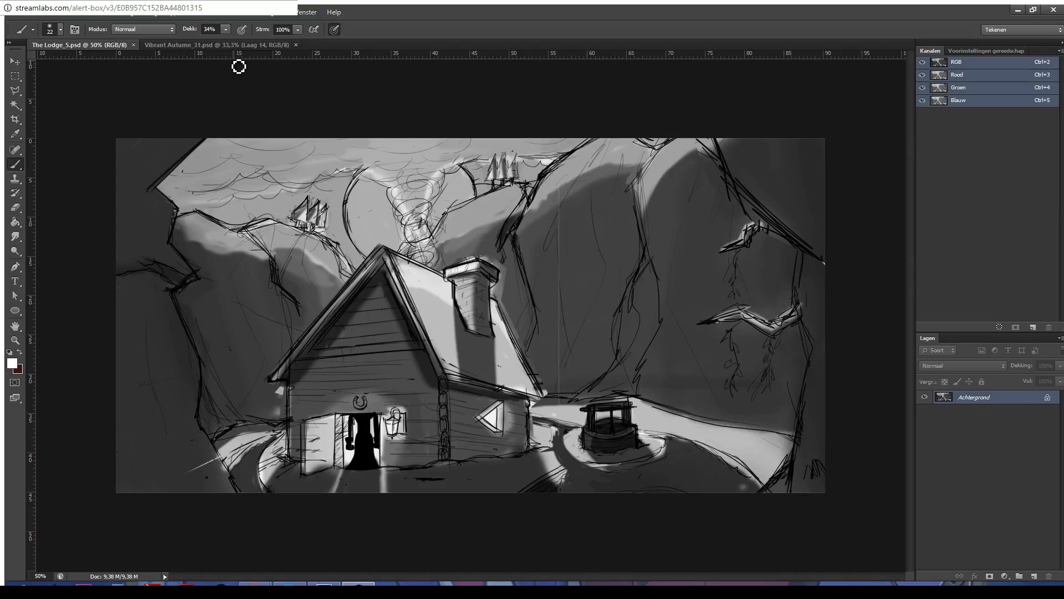
pyautogui.click(235, 44)
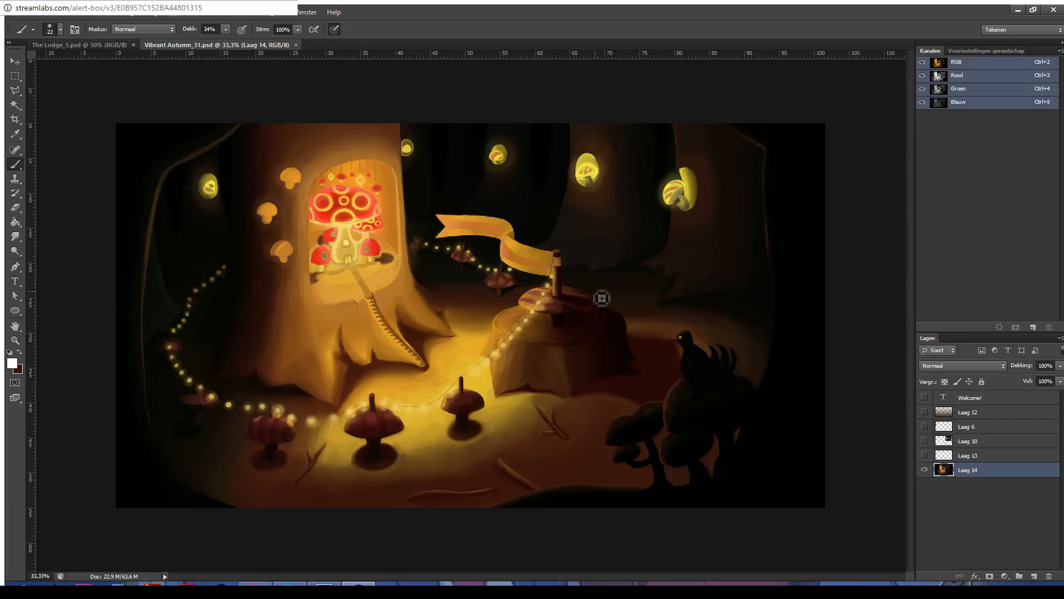
pyautogui.click(74, 44)
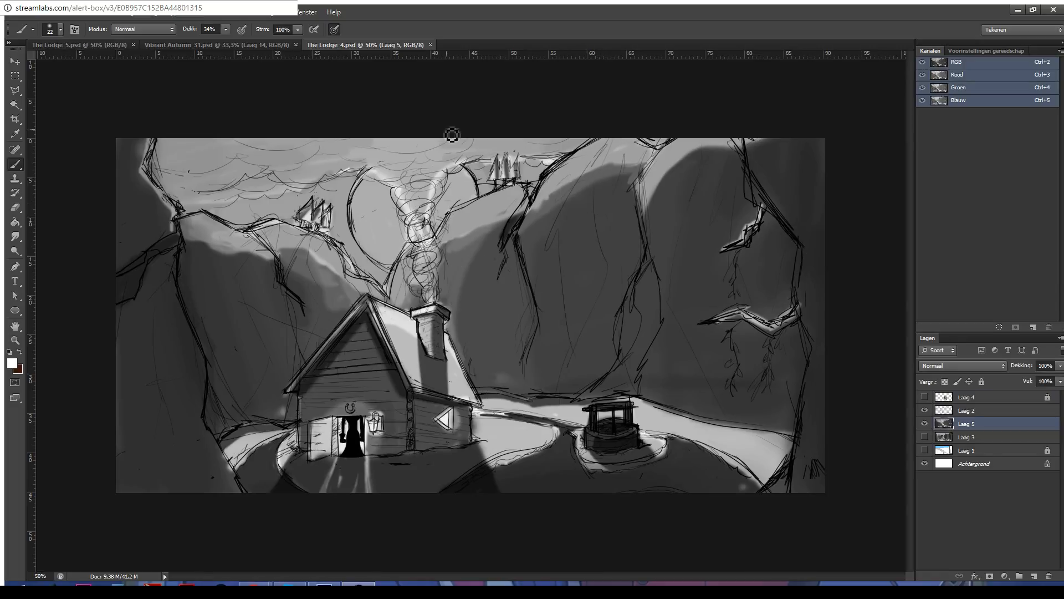
pyautogui.click(105, 45)
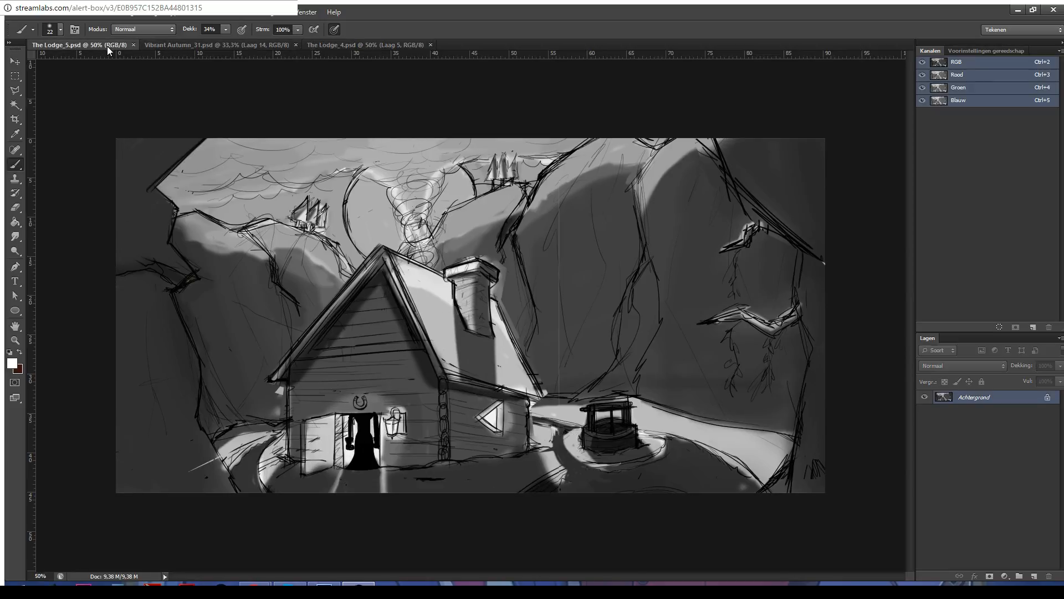
pyautogui.click(335, 45)
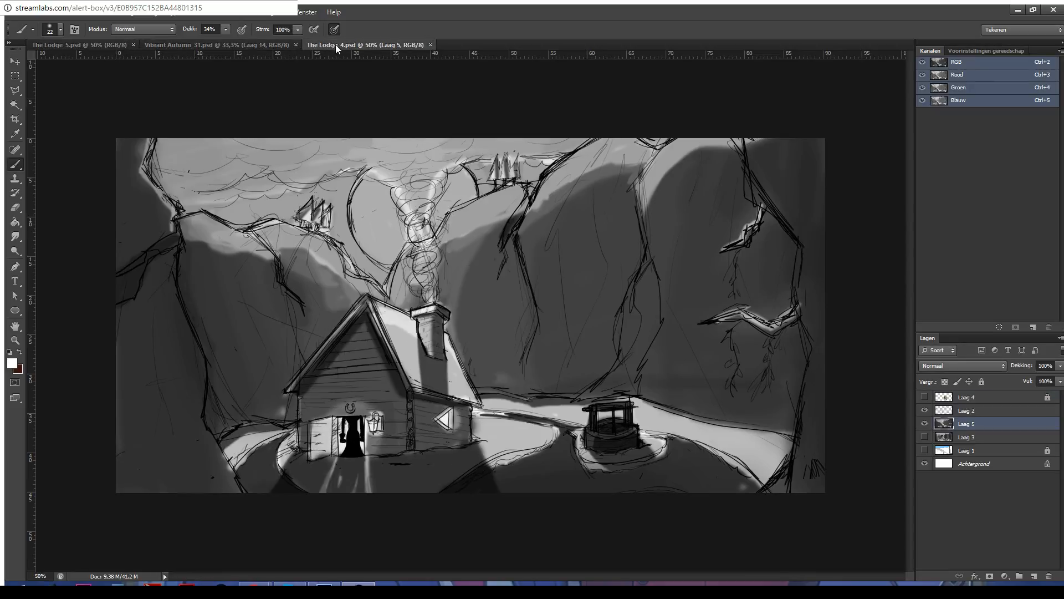
pyautogui.click(105, 44)
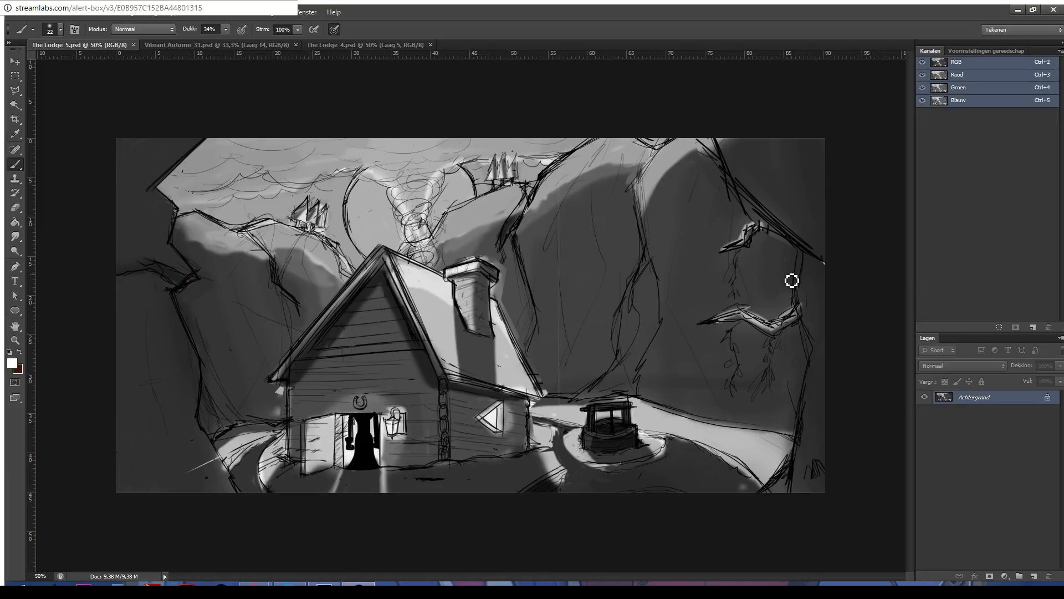
# - Convert the background of The Lodge_5.psd into a regular layer and add a new empty layer above it
pyautogui.doubleClick(978, 398)
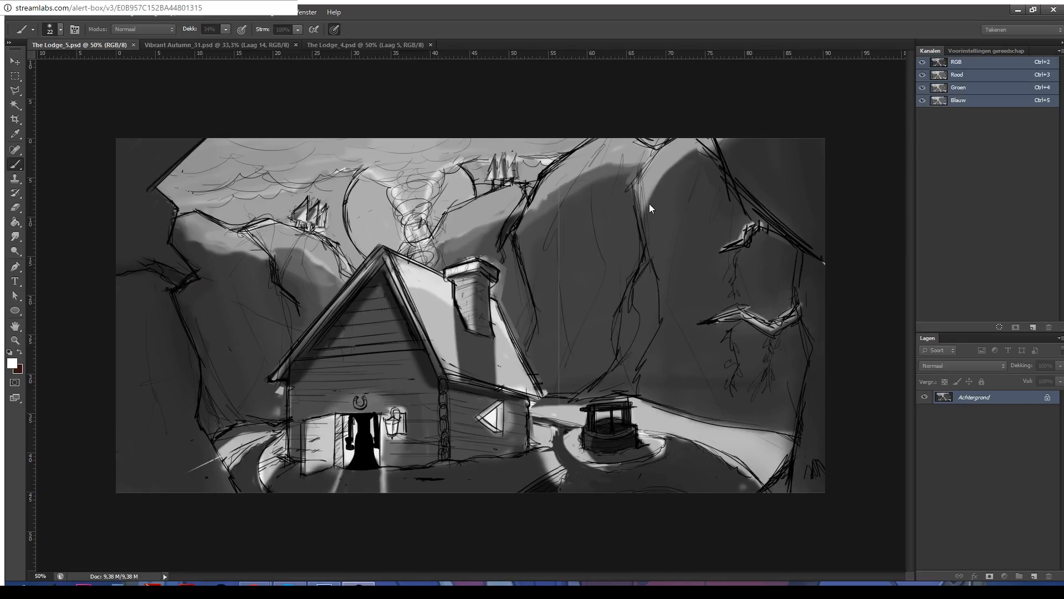
pyautogui.press('Return')
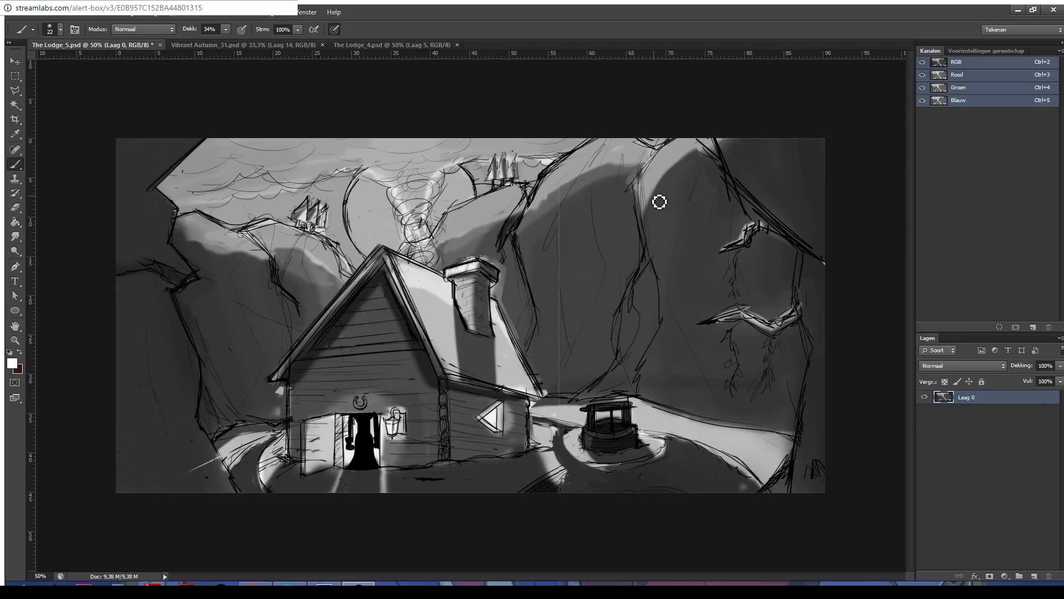
pyautogui.click(1034, 576)
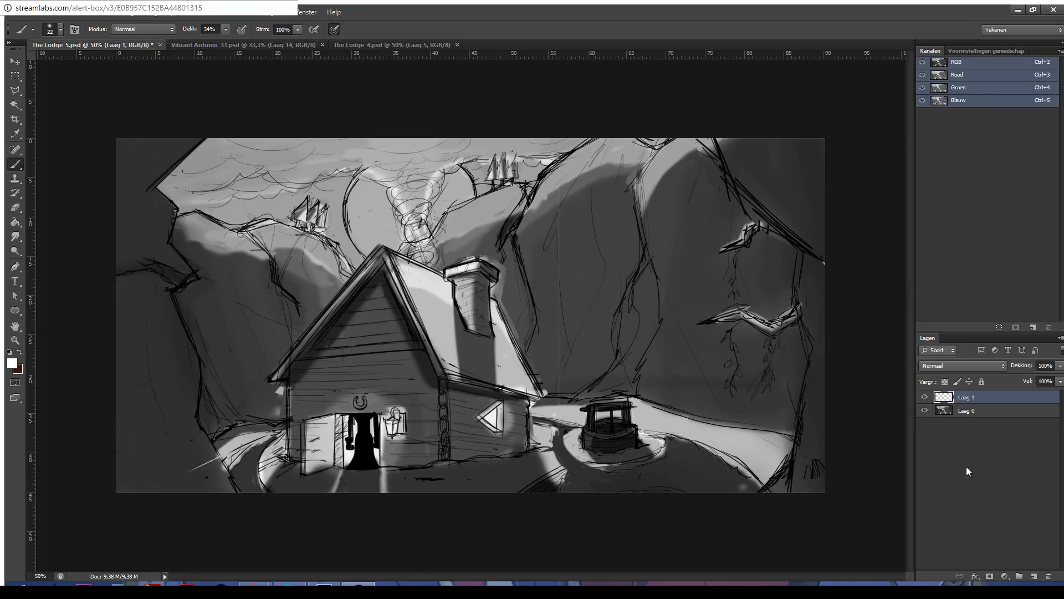
pyautogui.moveTo(978, 399); pyautogui.dragTo(977, 421)
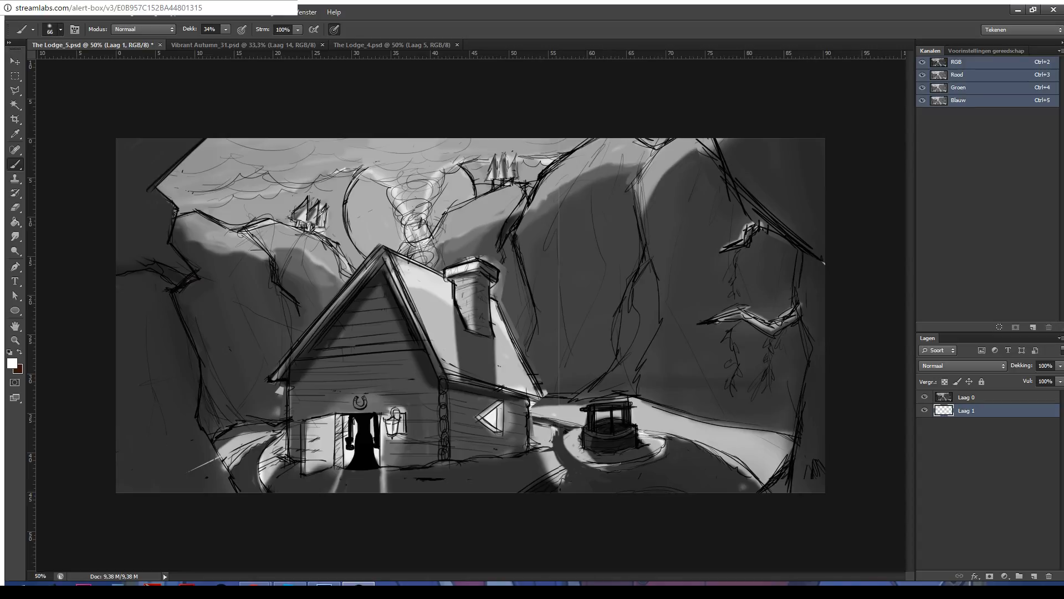
pyautogui.moveTo(964, 411); pyautogui.dragTo(960, 394)
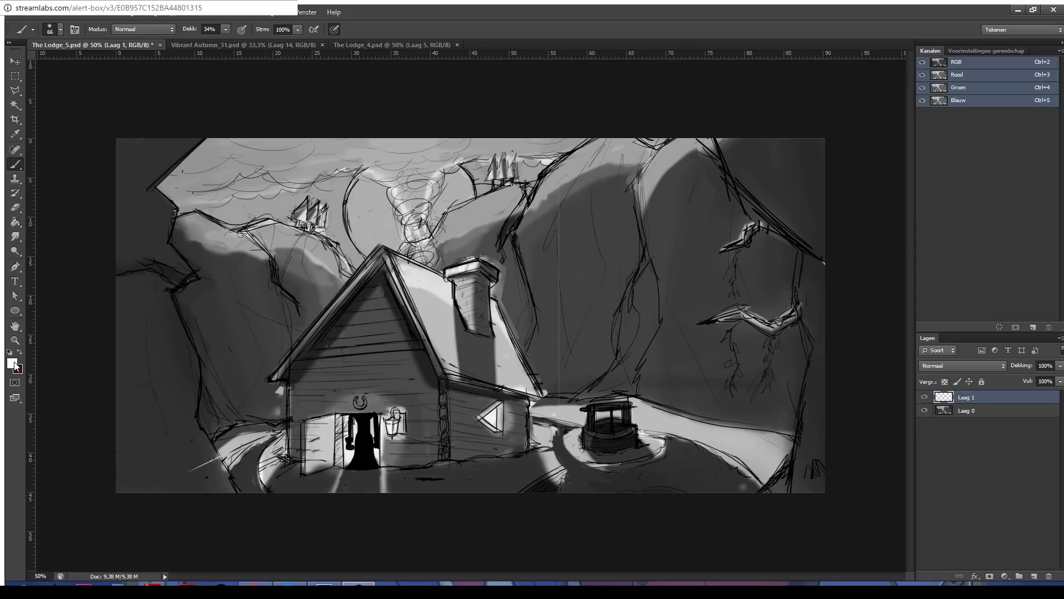
# - Check the finished colour painting in Vibrant Autumn_31.psd and return to The Lodge_5.psd
pyautogui.press('i')
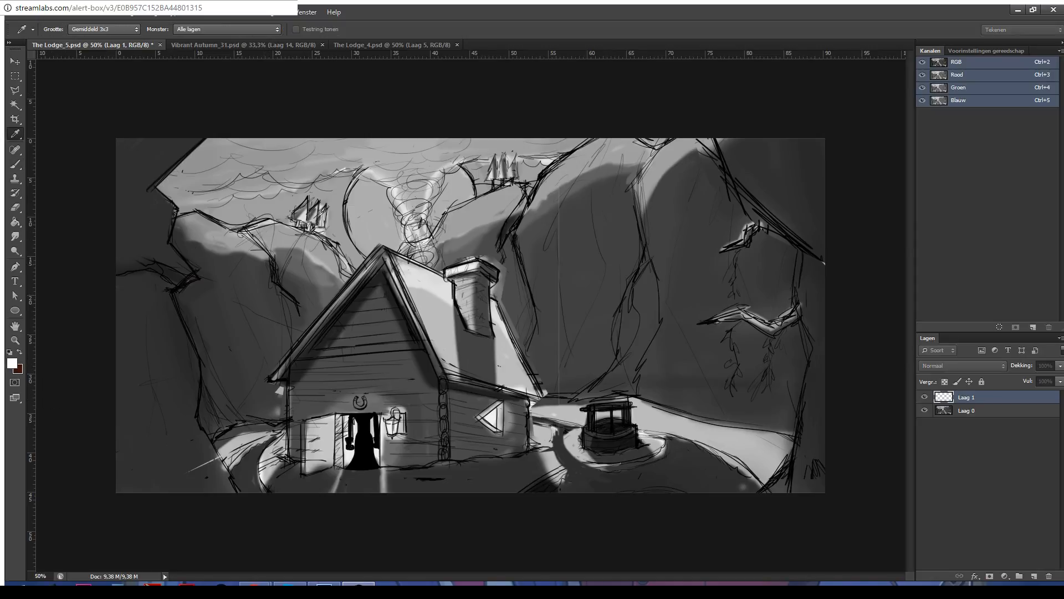
pyautogui.press('b')
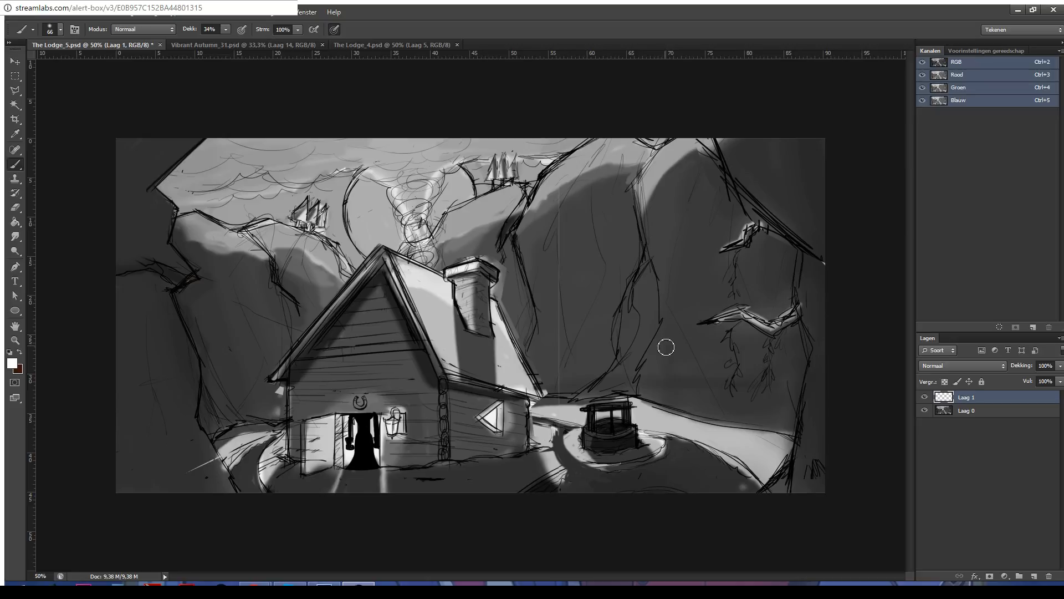
pyautogui.click(235, 46)
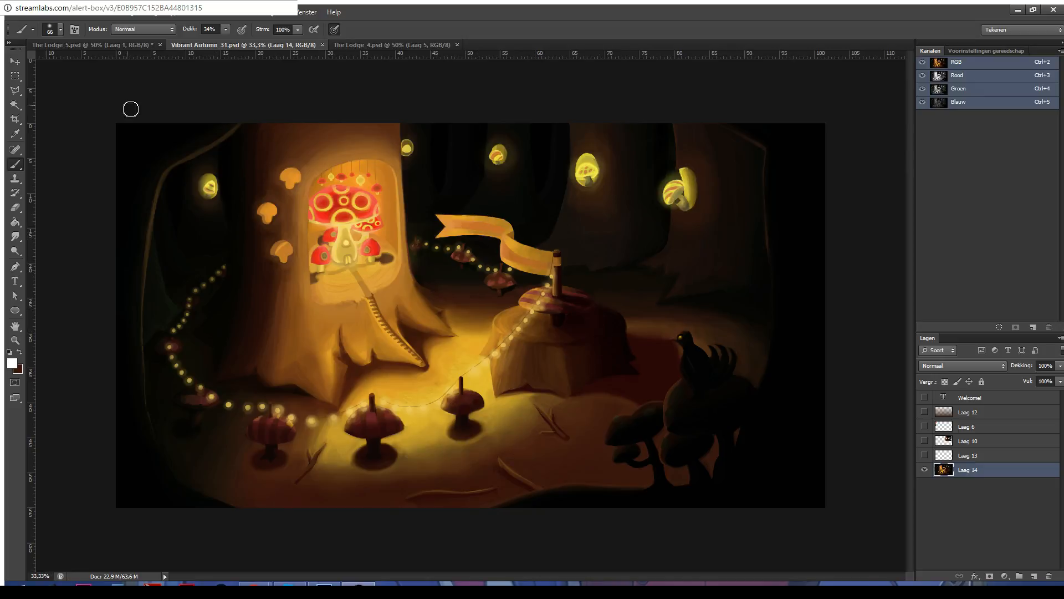
pyautogui.click(121, 45)
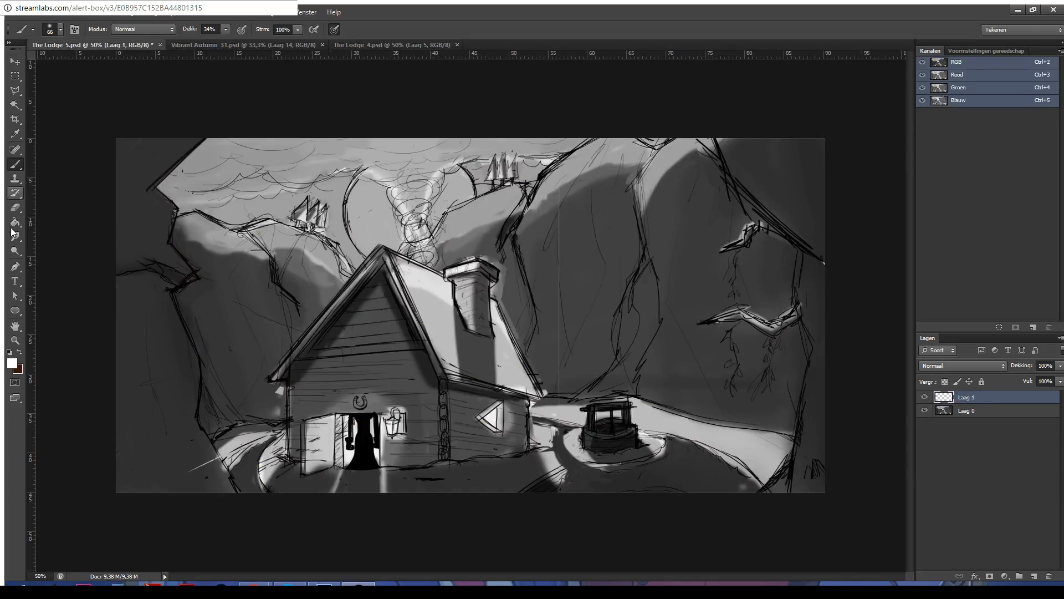
# - Pick a bright purple foreground colour, set the brush opacity to 100%, and try painting over the lodge's doorway
pyautogui.press('i')
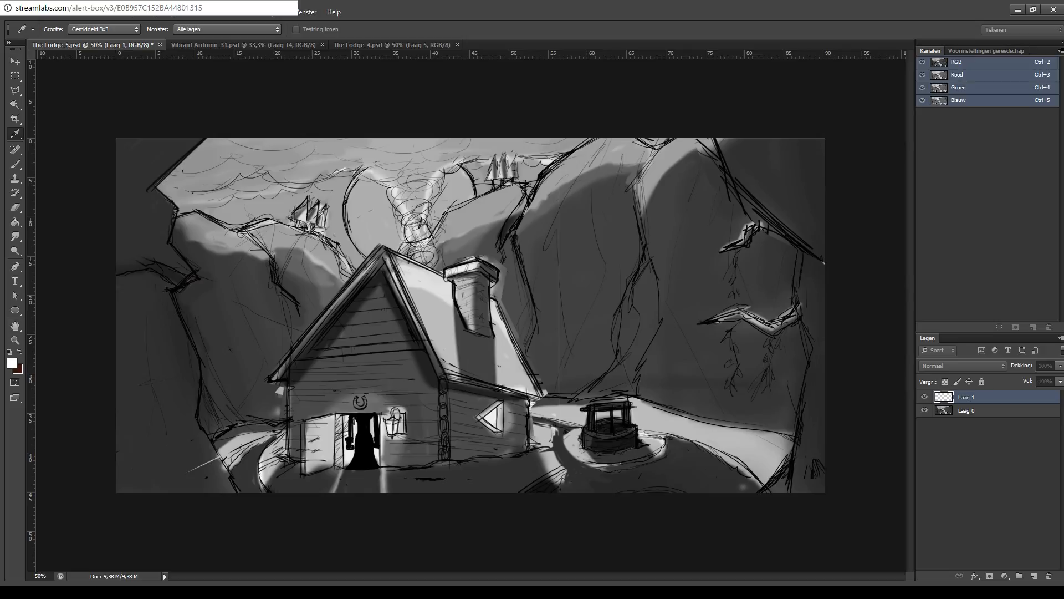
pyautogui.press('b')
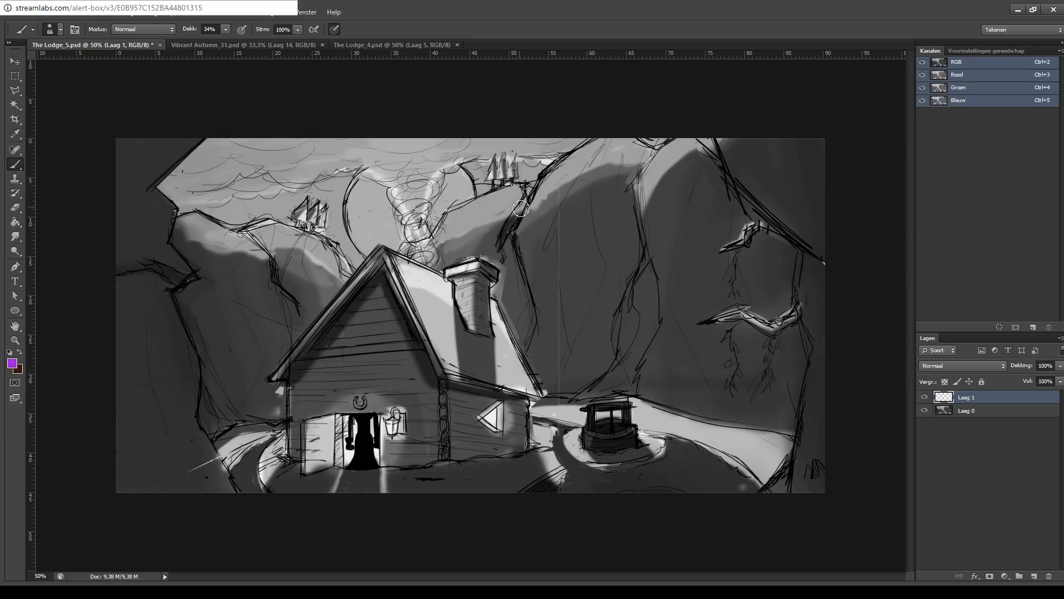
pyautogui.moveTo(357, 463)
pyautogui.mouseDown()
pyautogui.moveTo(346, 444)
pyautogui.moveTo(370, 435)
pyautogui.moveTo(387, 452)
pyautogui.mouseUp()
pyautogui.hotkey('ctrl', 'z')
pyautogui.press('0')
pyautogui.moveTo(344, 429)
pyautogui.mouseDown()
pyautogui.moveTo(343, 460)
pyautogui.moveTo(357, 428)
pyautogui.moveTo(345, 457)
pyautogui.moveTo(347, 429)
pyautogui.moveTo(353, 456)
pyautogui.moveTo(360, 425)
pyautogui.moveTo(371, 444)
pyautogui.mouseUp()
pyautogui.hotkey('ctrl', 'z')
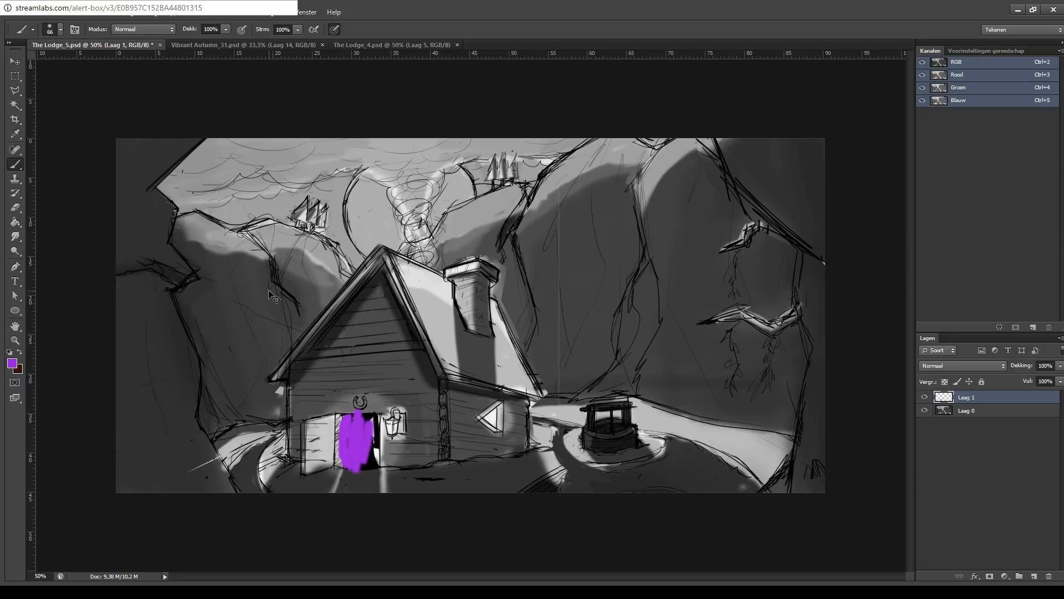
pyautogui.hotkey('ctrl', 'z')
# - Switch to a soft brush at size 135 and paint the lodge's open doorway purple
pyautogui.click(60, 30)
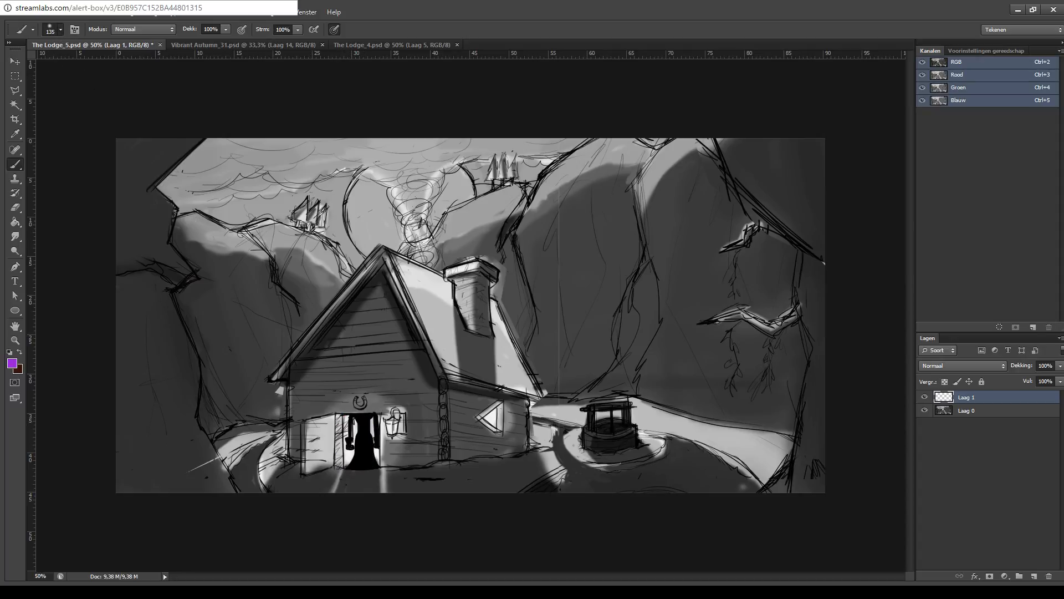
pyautogui.click(311, 12)
pyautogui.moveTo(348, 420)
pyautogui.mouseDown()
pyautogui.moveTo(347, 456)
pyautogui.moveTo(355, 421)
pyautogui.moveTo(366, 441)
pyautogui.moveTo(354, 454)
pyautogui.mouseUp()
pyautogui.hotkey('ctrl', 'z')
pyautogui.moveTo(343, 421)
pyautogui.mouseDown()
pyautogui.moveTo(343, 455)
pyautogui.moveTo(370, 441)
pyautogui.moveTo(343, 452)
pyautogui.moveTo(348, 432)
pyautogui.moveTo(352, 452)
pyautogui.moveTo(382, 443)
pyautogui.moveTo(354, 458)
pyautogui.moveTo(347, 421)
pyautogui.mouseUp()
pyautogui.hotkey('ctrl', 'z')
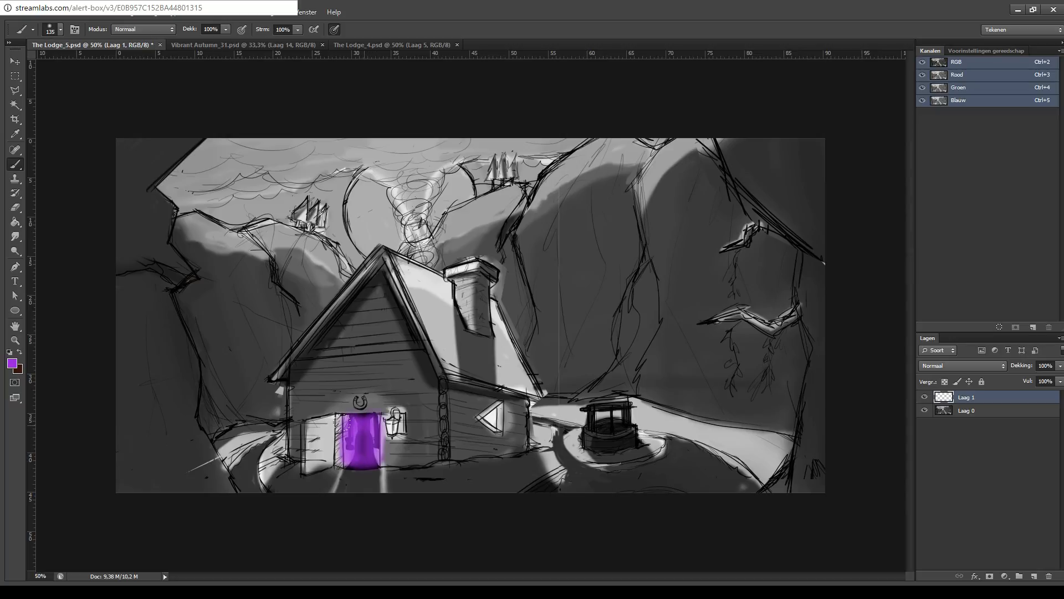
# - Paint the two light streaks on the ground in front of the doorway purple
pyautogui.moveTo(363, 456)
pyautogui.mouseDown()
pyautogui.moveTo(322, 484)
pyautogui.moveTo(338, 470)
pyautogui.moveTo(331, 492)
pyautogui.mouseUp()
pyautogui.hotkey('ctrl', 'z')
pyautogui.moveTo(381, 467); pyautogui.dragTo(386, 493)
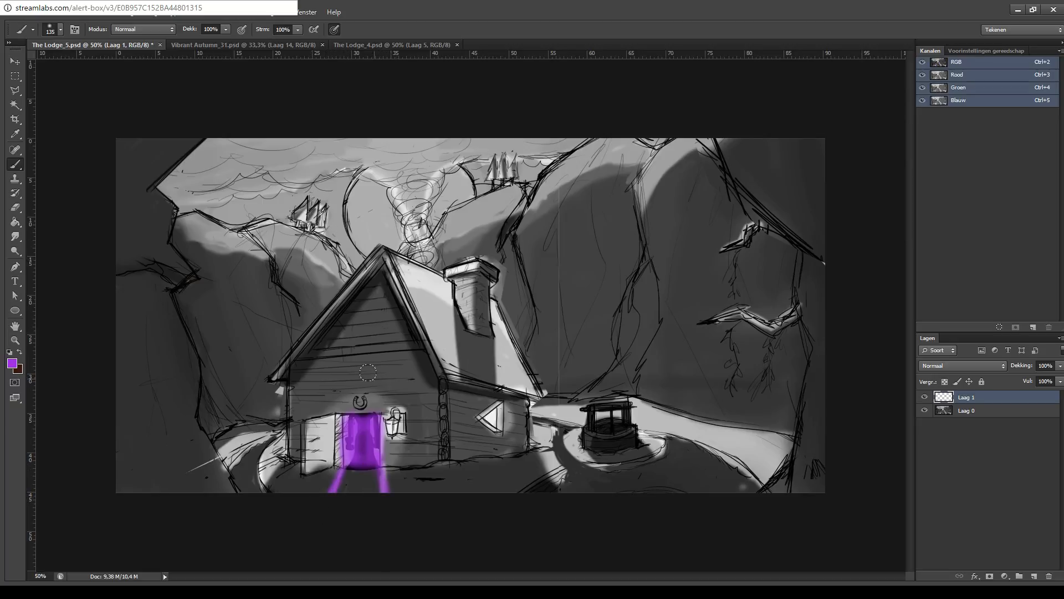
# - Paint a purple glow over the open door, the lantern beside it and the lodge's side window
pyautogui.moveTo(313, 415)
pyautogui.mouseDown()
pyautogui.moveTo(329, 424)
pyautogui.moveTo(311, 449)
pyautogui.moveTo(332, 461)
pyautogui.moveTo(316, 419)
pyautogui.moveTo(338, 460)
pyautogui.mouseUp()
pyautogui.hotkey('ctrl', 'z')
pyautogui.moveTo(390, 409)
pyautogui.mouseDown()
pyautogui.moveTo(397, 432)
pyautogui.moveTo(378, 417)
pyautogui.moveTo(391, 424)
pyautogui.moveTo(404, 388)
pyautogui.mouseUp()
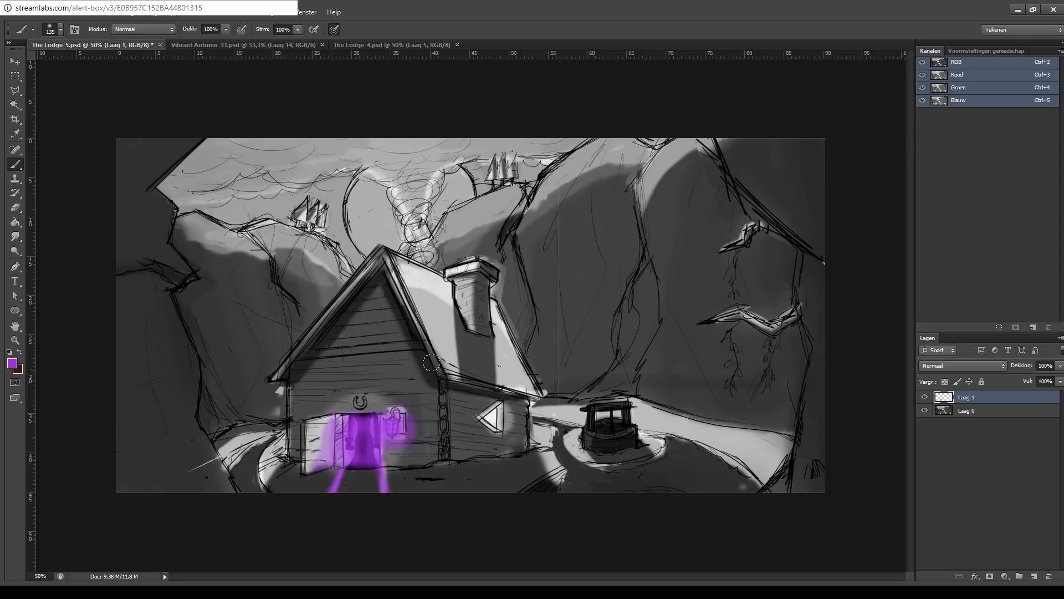
pyautogui.moveTo(492, 402)
pyautogui.mouseDown()
pyautogui.moveTo(484, 412)
pyautogui.moveTo(493, 409)
pyautogui.mouseUp()
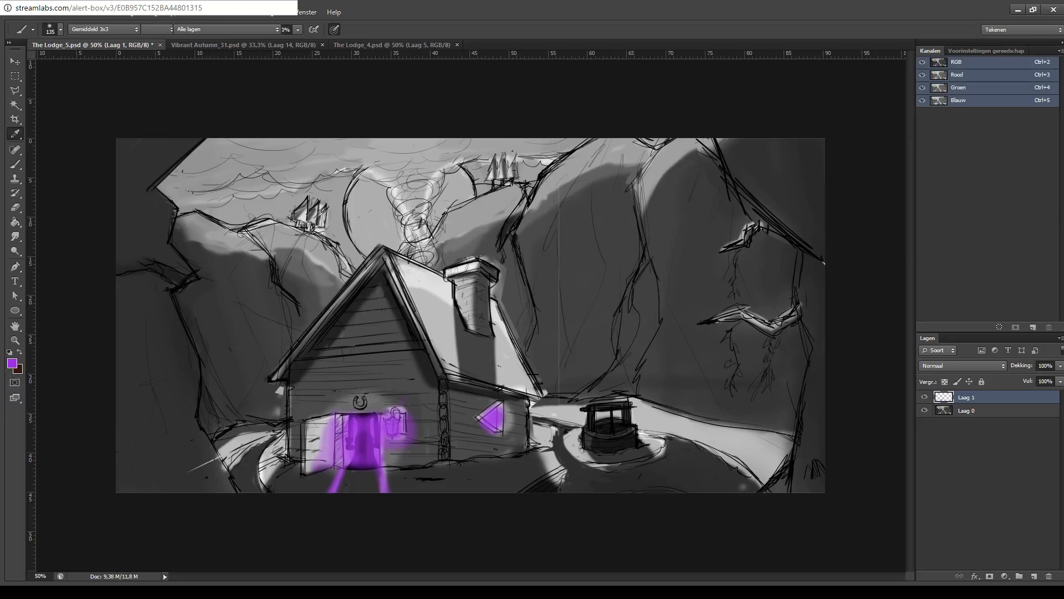
# - Pick a blue-violet foreground colour and paint the lodge's front wall and gable with it
pyautogui.press('i')
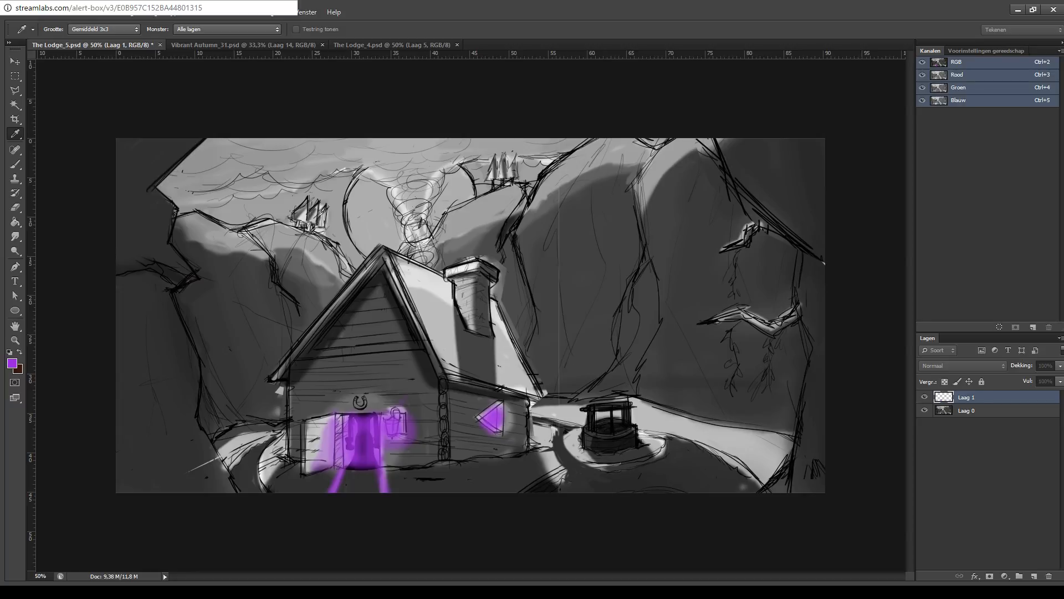
pyautogui.press('b')
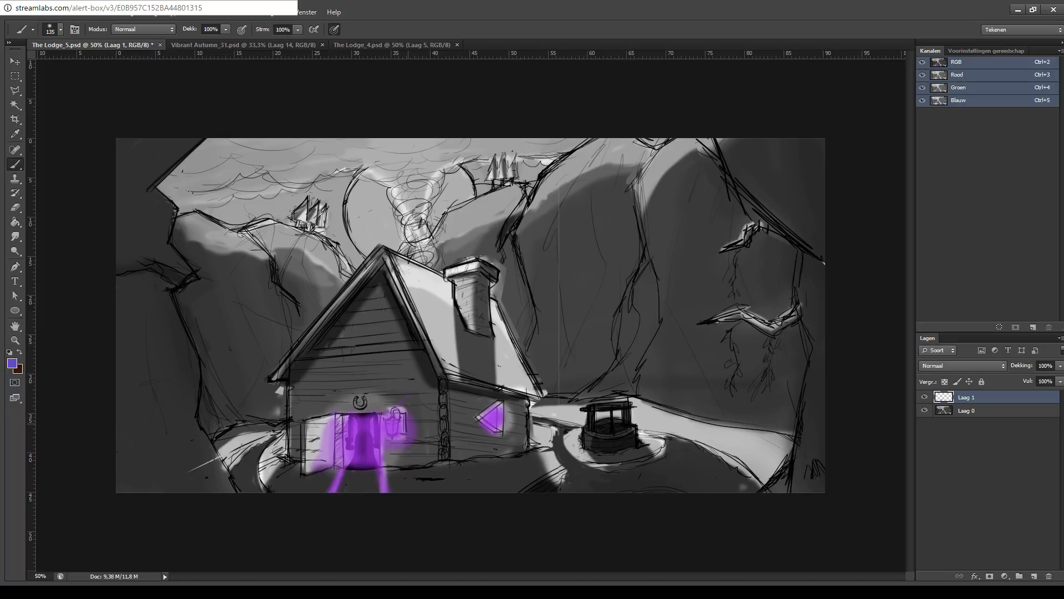
pyautogui.moveTo(390, 476)
pyautogui.mouseDown()
pyautogui.moveTo(413, 457)
pyautogui.moveTo(407, 428)
pyautogui.moveTo(427, 411)
pyautogui.moveTo(440, 500)
pyautogui.mouseUp()
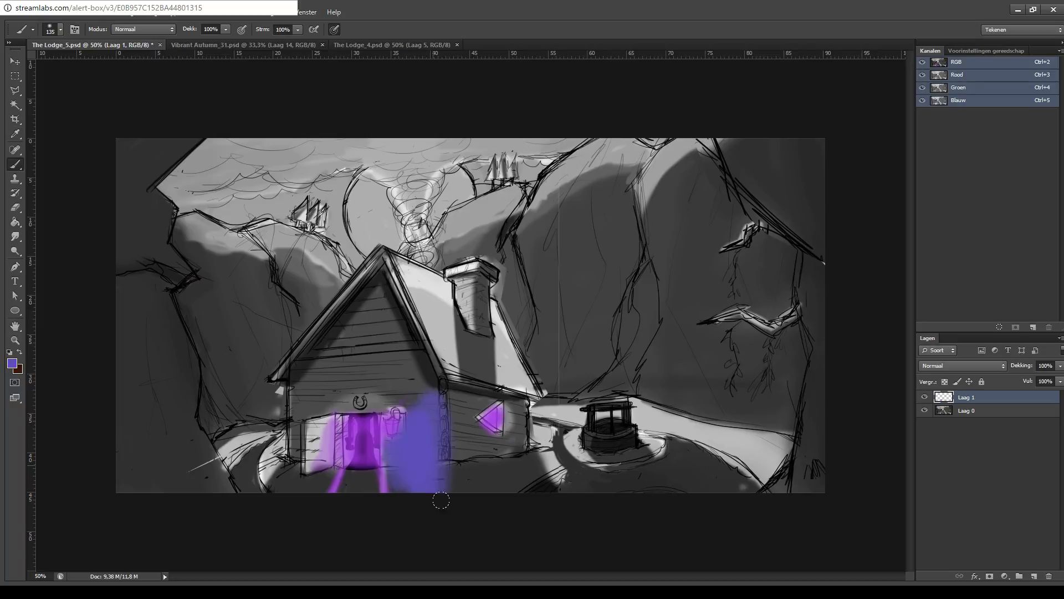
pyautogui.hotkey('ctrl', 'z')
pyautogui.moveTo(292, 418)
pyautogui.mouseDown()
pyautogui.moveTo(296, 391)
pyautogui.moveTo(290, 414)
pyautogui.moveTo(322, 402)
pyautogui.moveTo(293, 396)
pyautogui.moveTo(362, 297)
pyautogui.moveTo(334, 344)
pyautogui.moveTo(374, 350)
pyautogui.moveTo(352, 381)
pyautogui.moveTo(387, 347)
pyautogui.moveTo(342, 341)
pyautogui.moveTo(405, 350)
pyautogui.moveTo(371, 266)
pyautogui.mouseUp()
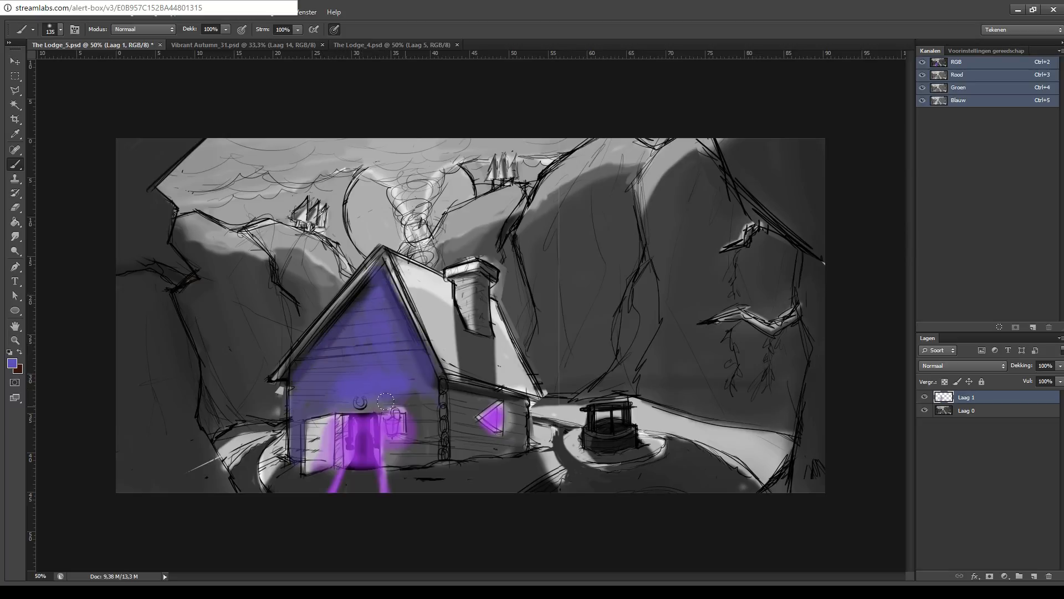
pyautogui.moveTo(386, 399)
pyautogui.mouseDown()
pyautogui.moveTo(419, 411)
pyautogui.moveTo(413, 437)
pyautogui.moveTo(424, 439)
pyautogui.moveTo(409, 462)
pyautogui.mouseUp()
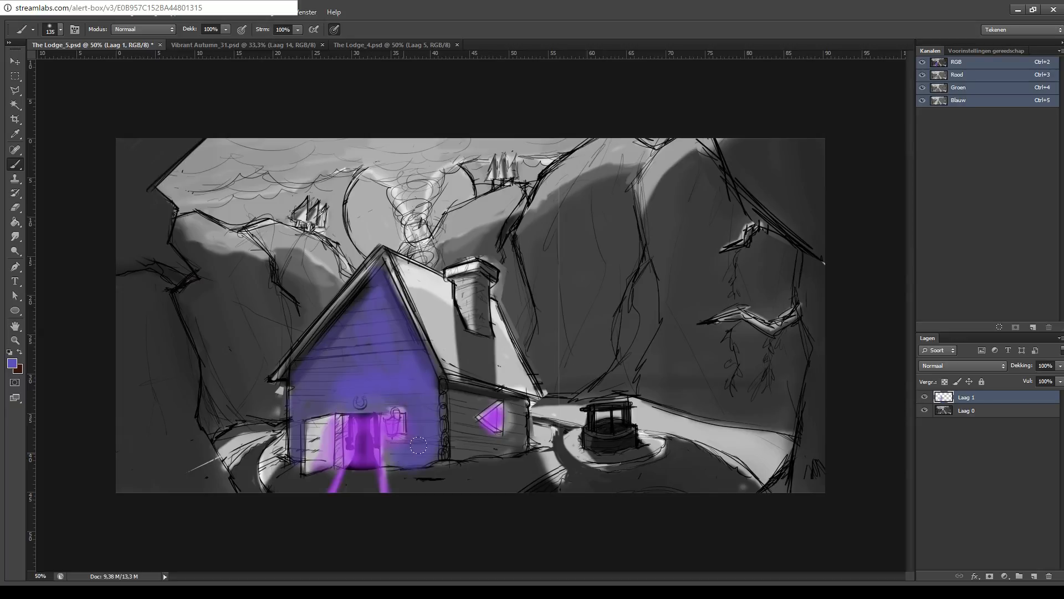
pyautogui.moveTo(366, 319)
pyautogui.mouseDown()
pyautogui.moveTo(373, 286)
pyautogui.moveTo(353, 335)
pyautogui.moveTo(307, 392)
pyautogui.moveTo(307, 372)
pyautogui.moveTo(352, 339)
pyautogui.moveTo(420, 389)
pyautogui.moveTo(338, 402)
pyautogui.mouseUp()
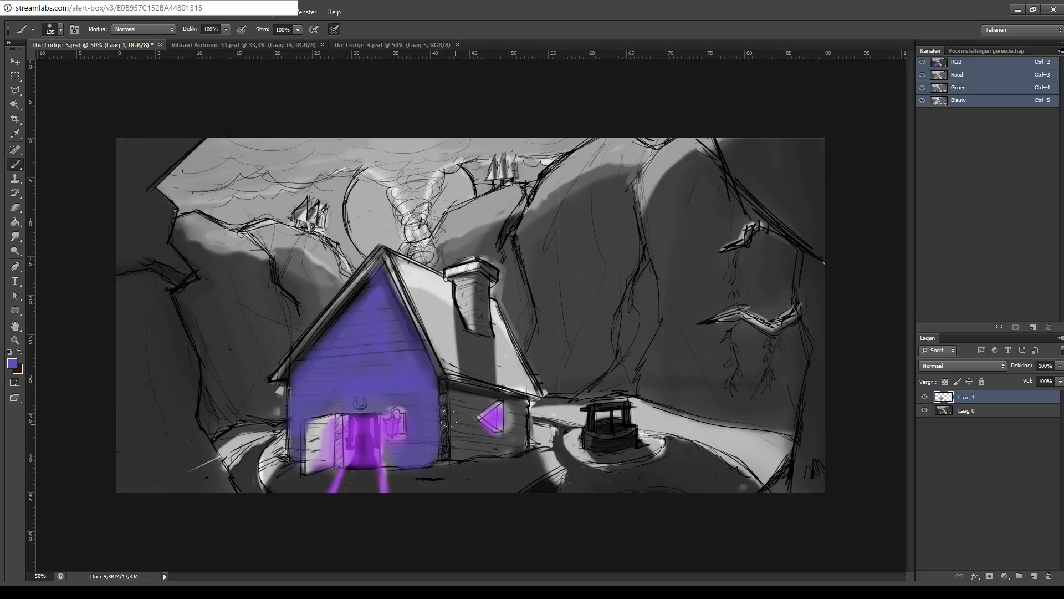
# - Paint the lodge's side wall around the window and the chimney shaft blue-violet
pyautogui.moveTo(449, 419)
pyautogui.mouseDown()
pyautogui.moveTo(479, 396)
pyautogui.moveTo(463, 408)
pyautogui.moveTo(484, 436)
pyautogui.moveTo(472, 428)
pyautogui.moveTo(504, 429)
pyautogui.moveTo(514, 407)
pyautogui.moveTo(515, 432)
pyautogui.moveTo(475, 421)
pyautogui.mouseUp()
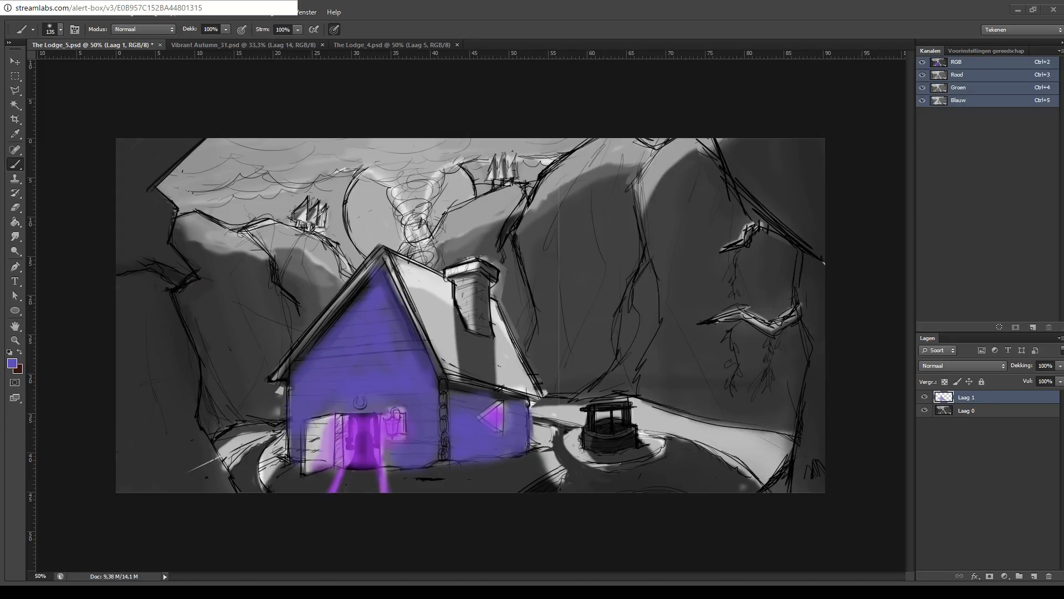
pyautogui.hotkey('ctrl', 'z')
pyautogui.hotkey('ctrl', 'z')
pyautogui.moveTo(468, 274)
pyautogui.mouseDown()
pyautogui.moveTo(466, 315)
pyautogui.moveTo(477, 320)
pyautogui.moveTo(481, 289)
pyautogui.moveTo(487, 330)
pyautogui.mouseUp()
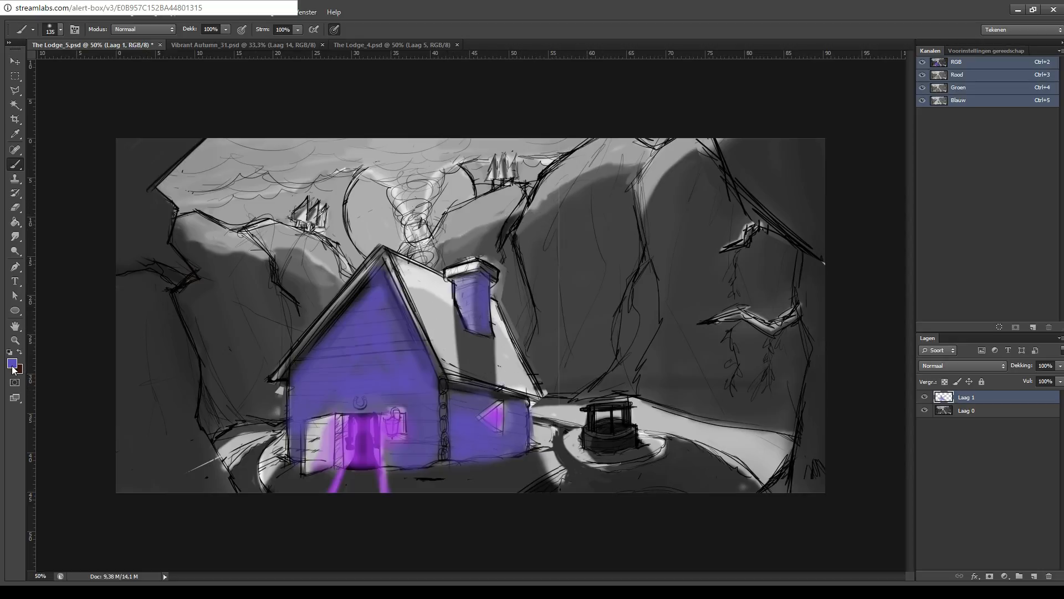
# - Pick a teal foreground colour and paint the ground in front of the lodge and the foreground rocks on both edges of the picture
pyautogui.press('i')
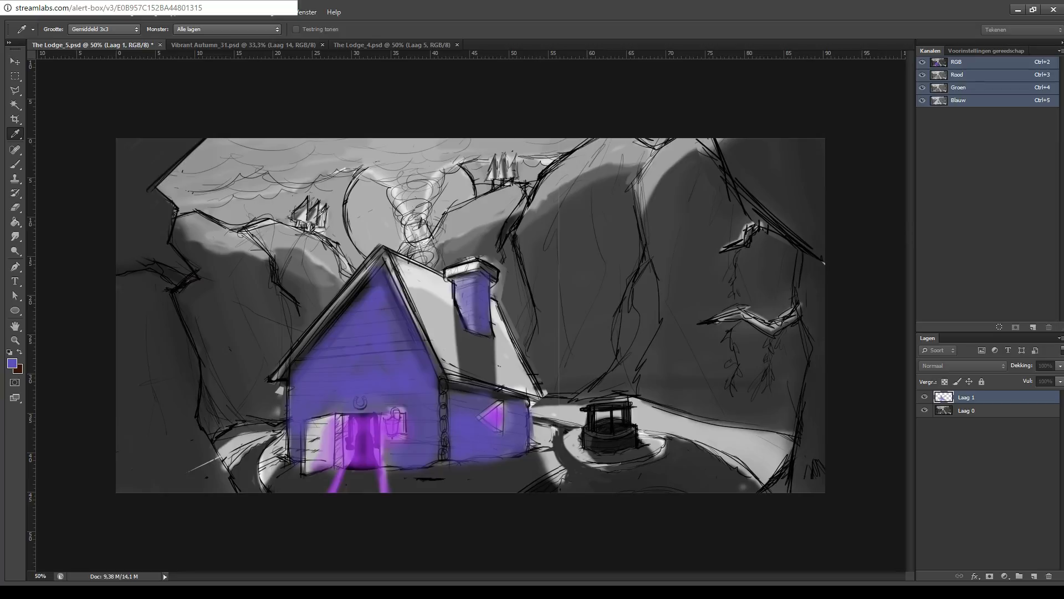
pyautogui.click(605, 181)
pyautogui.moveTo(235, 477)
pyautogui.mouseDown()
pyautogui.moveTo(249, 437)
pyautogui.moveTo(264, 486)
pyautogui.moveTo(333, 473)
pyautogui.mouseUp()
pyautogui.hotkey('ctrl', 'z')
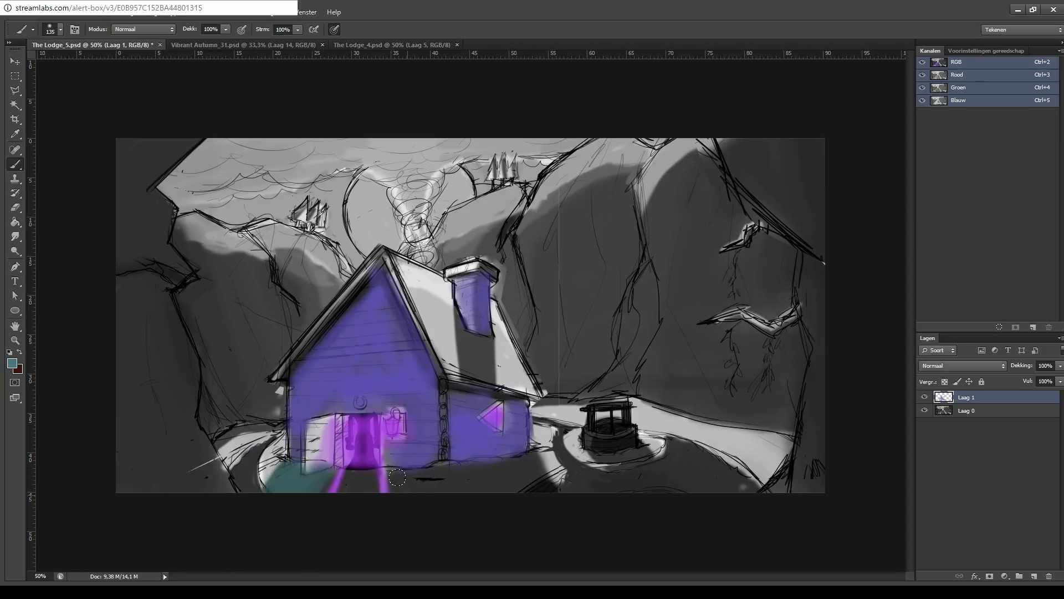
pyautogui.moveTo(396, 477)
pyautogui.mouseDown()
pyautogui.moveTo(512, 459)
pyautogui.moveTo(518, 477)
pyautogui.mouseUp()
pyautogui.moveTo(194, 485)
pyautogui.mouseDown()
pyautogui.moveTo(172, 441)
pyautogui.moveTo(200, 460)
pyautogui.moveTo(166, 471)
pyautogui.moveTo(124, 399)
pyautogui.moveTo(183, 517)
pyautogui.moveTo(169, 359)
pyautogui.moveTo(183, 399)
pyautogui.moveTo(133, 283)
pyautogui.moveTo(189, 333)
pyautogui.moveTo(114, 380)
pyautogui.moveTo(125, 239)
pyautogui.moveTo(172, 266)
pyautogui.moveTo(144, 227)
pyautogui.moveTo(133, 244)
pyautogui.moveTo(105, 222)
pyautogui.moveTo(202, 109)
pyautogui.moveTo(133, 149)
pyautogui.moveTo(149, 238)
pyautogui.moveTo(172, 264)
pyautogui.moveTo(144, 283)
pyautogui.mouseUp()
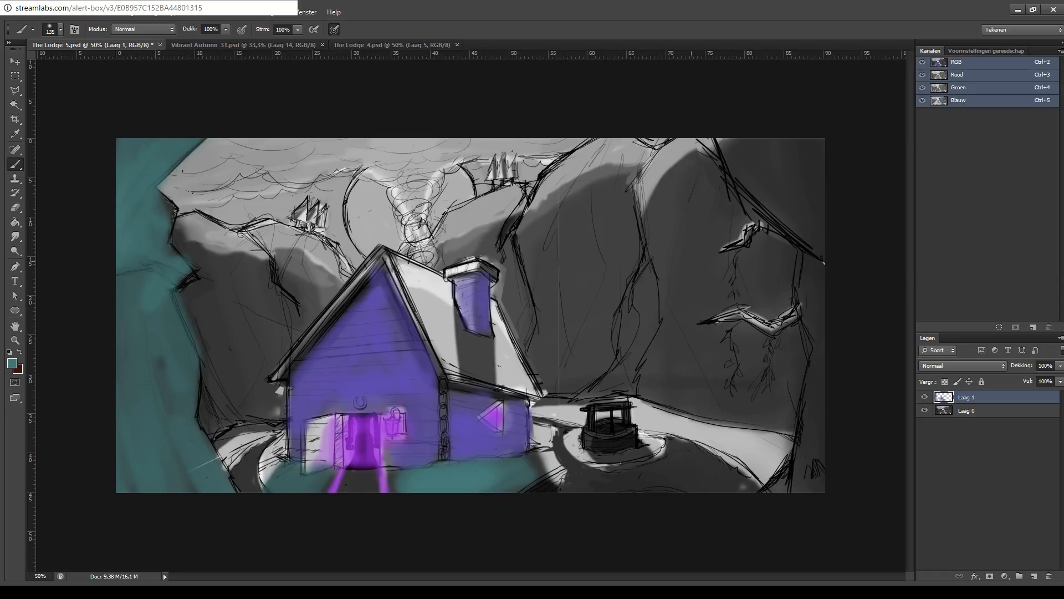
pyautogui.moveTo(821, 476)
pyautogui.mouseDown()
pyautogui.moveTo(810, 435)
pyautogui.moveTo(787, 483)
pyautogui.moveTo(804, 462)
pyautogui.moveTo(826, 216)
pyautogui.moveTo(712, 133)
pyautogui.moveTo(815, 166)
pyautogui.moveTo(829, 360)
pyautogui.mouseUp()
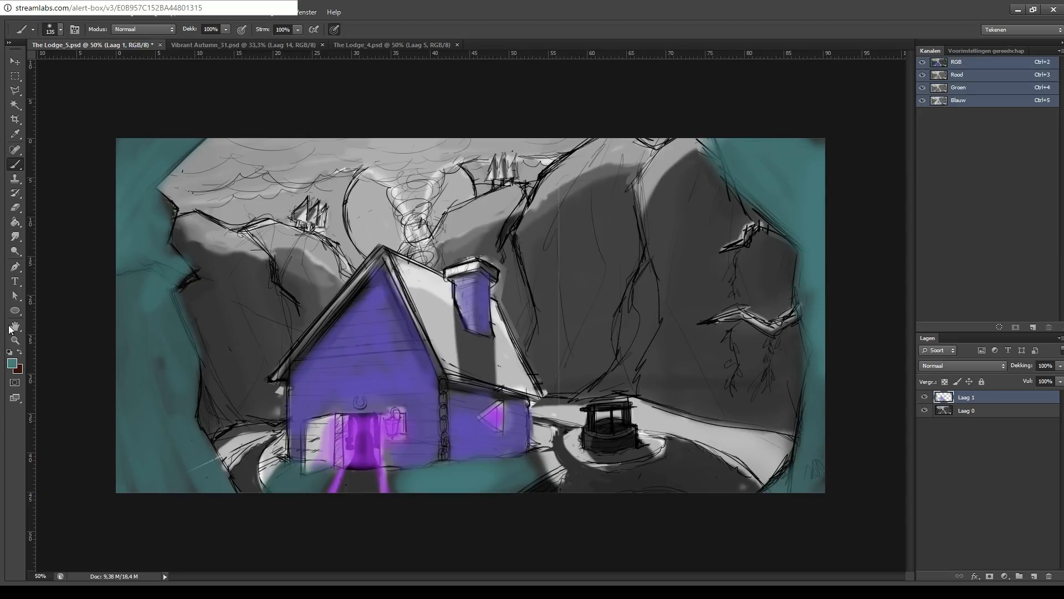
# - Pick a very dark teal and paint over the foreground rocks on both edges of the picture with it
pyautogui.press('i')
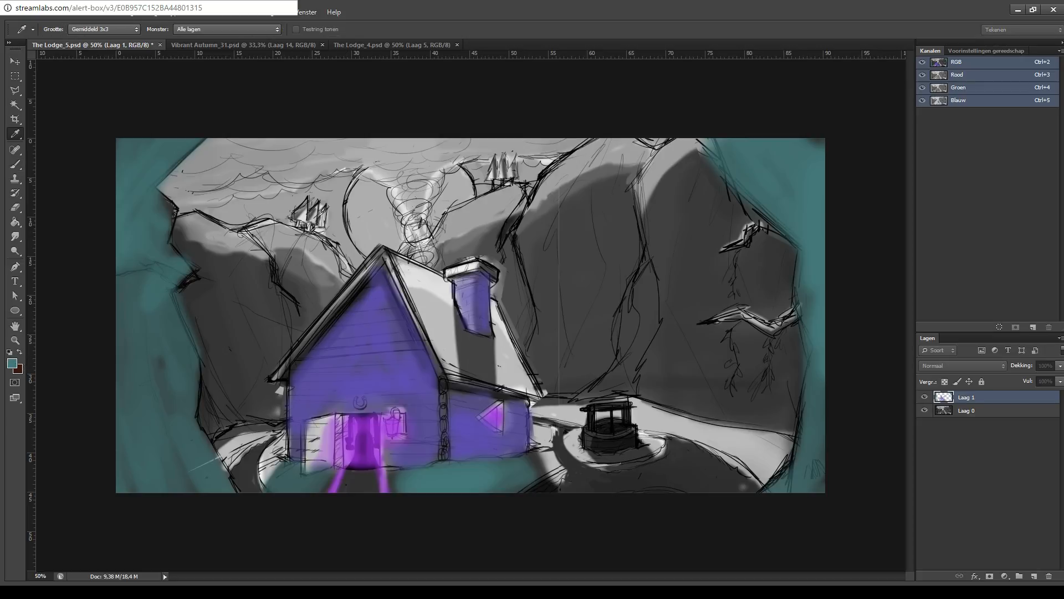
pyautogui.click(622, 173)
pyautogui.moveTo(100, 197)
pyautogui.mouseDown()
pyautogui.moveTo(124, 141)
pyautogui.moveTo(186, 125)
pyautogui.moveTo(90, 162)
pyautogui.moveTo(100, 197)
pyautogui.moveTo(150, 183)
pyautogui.moveTo(135, 229)
pyautogui.moveTo(150, 214)
pyautogui.moveTo(147, 243)
pyautogui.moveTo(167, 266)
pyautogui.moveTo(146, 296)
pyautogui.moveTo(169, 342)
pyautogui.moveTo(162, 393)
pyautogui.moveTo(182, 449)
pyautogui.moveTo(203, 464)
pyautogui.moveTo(178, 483)
pyautogui.moveTo(120, 470)
pyautogui.moveTo(93, 382)
pyautogui.moveTo(96, 304)
pyautogui.moveTo(166, 472)
pyautogui.moveTo(145, 397)
pyautogui.moveTo(147, 276)
pyautogui.moveTo(189, 491)
pyautogui.moveTo(124, 282)
pyautogui.mouseUp()
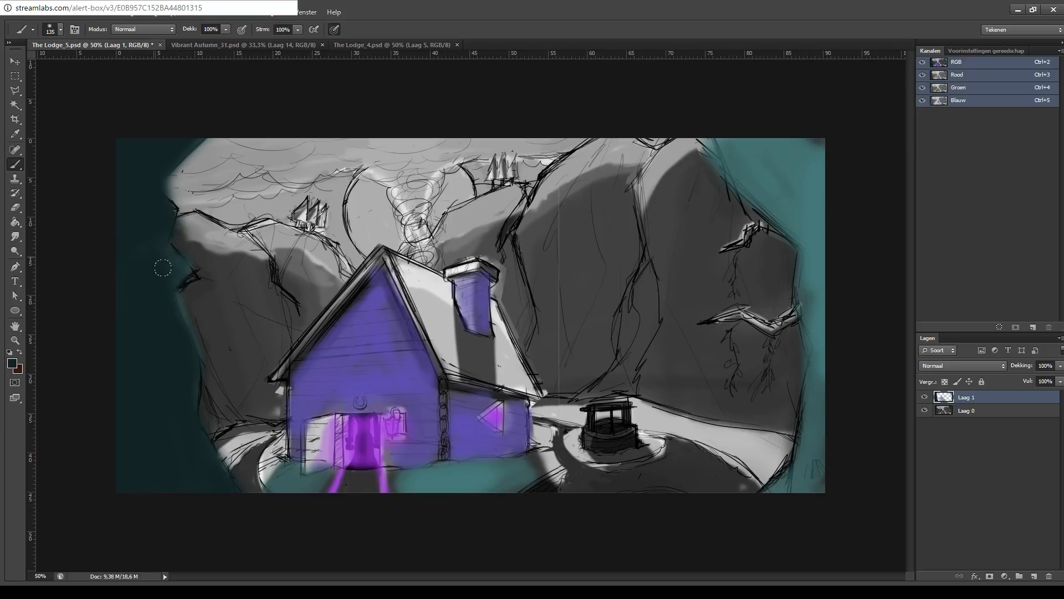
pyautogui.moveTo(703, 126)
pyautogui.mouseDown()
pyautogui.moveTo(770, 211)
pyautogui.moveTo(776, 183)
pyautogui.moveTo(751, 143)
pyautogui.moveTo(802, 149)
pyautogui.mouseUp()
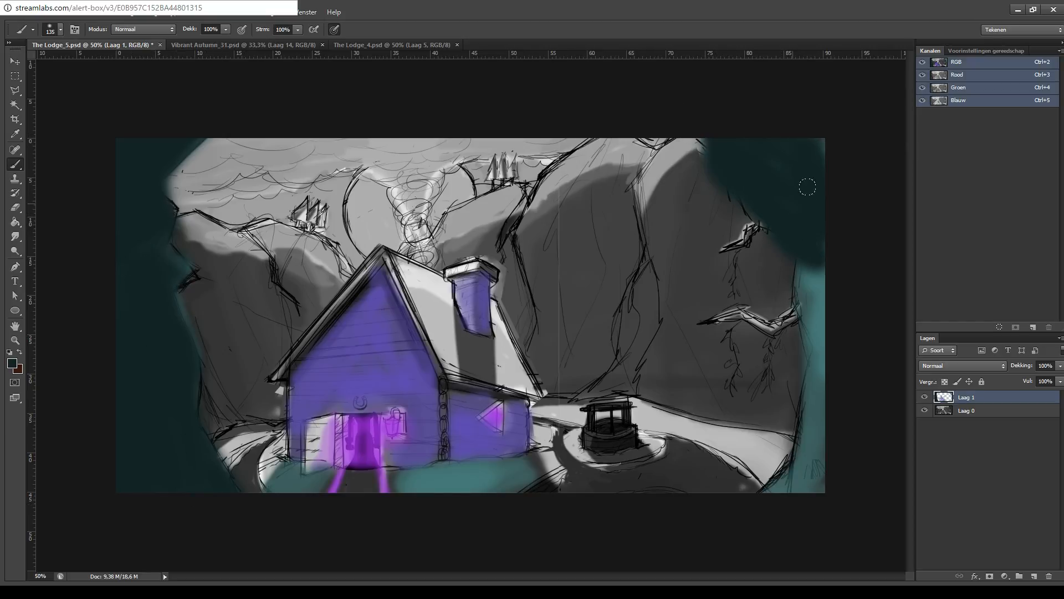
pyautogui.moveTo(808, 187)
pyautogui.mouseDown()
pyautogui.moveTo(777, 496)
pyautogui.moveTo(812, 322)
pyautogui.mouseUp()
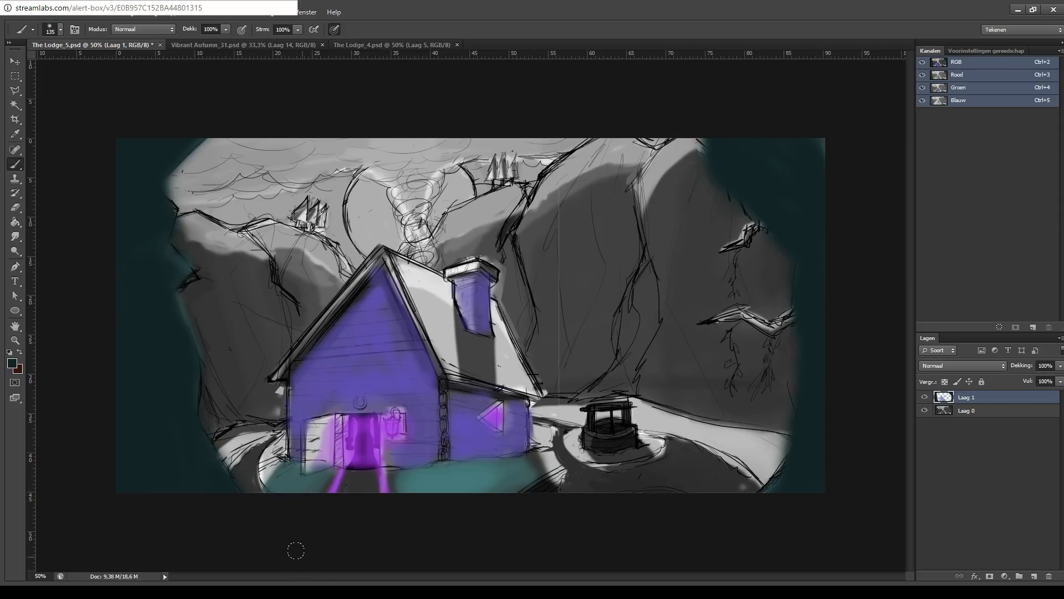
pyautogui.click(304, 590)
# - Paint the shaded mountain faces on both sides behind the lodge dark teal, leaving their lit tops uncoloured
pyautogui.moveTo(210, 363)
pyautogui.mouseDown()
pyautogui.moveTo(187, 305)
pyautogui.moveTo(201, 283)
pyautogui.moveTo(197, 239)
pyautogui.moveTo(238, 274)
pyautogui.moveTo(207, 305)
pyautogui.moveTo(210, 326)
pyautogui.moveTo(253, 312)
pyautogui.moveTo(265, 319)
pyautogui.moveTo(227, 405)
pyautogui.moveTo(250, 385)
pyautogui.mouseUp()
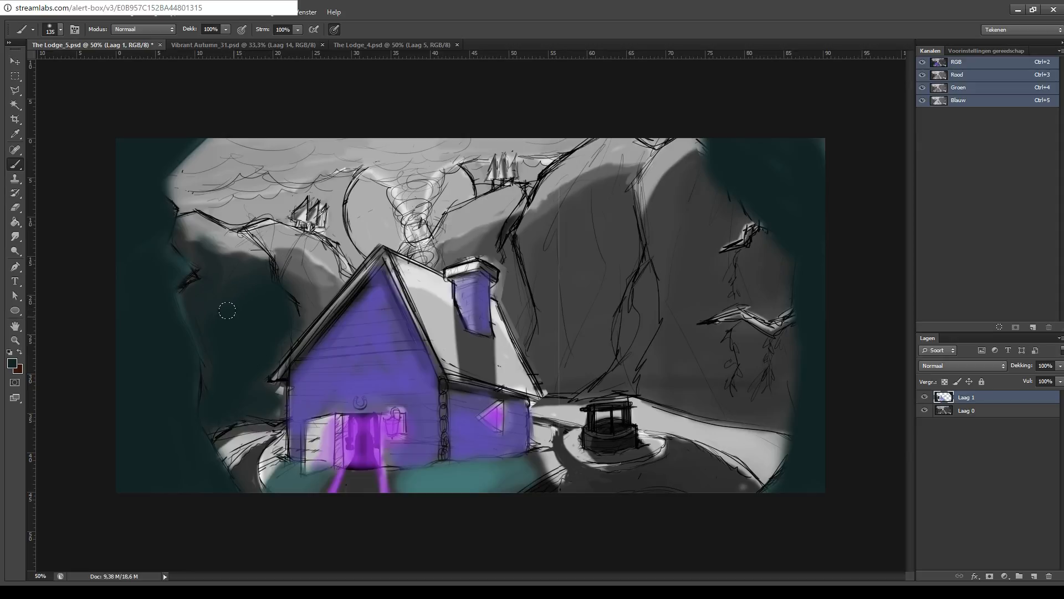
pyautogui.moveTo(289, 279)
pyautogui.mouseDown()
pyautogui.moveTo(306, 267)
pyautogui.moveTo(332, 300)
pyautogui.mouseUp()
pyautogui.hotkey('ctrl', 'z')
pyautogui.moveTo(290, 261)
pyautogui.mouseDown()
pyautogui.moveTo(317, 302)
pyautogui.moveTo(335, 291)
pyautogui.moveTo(325, 269)
pyautogui.mouseUp()
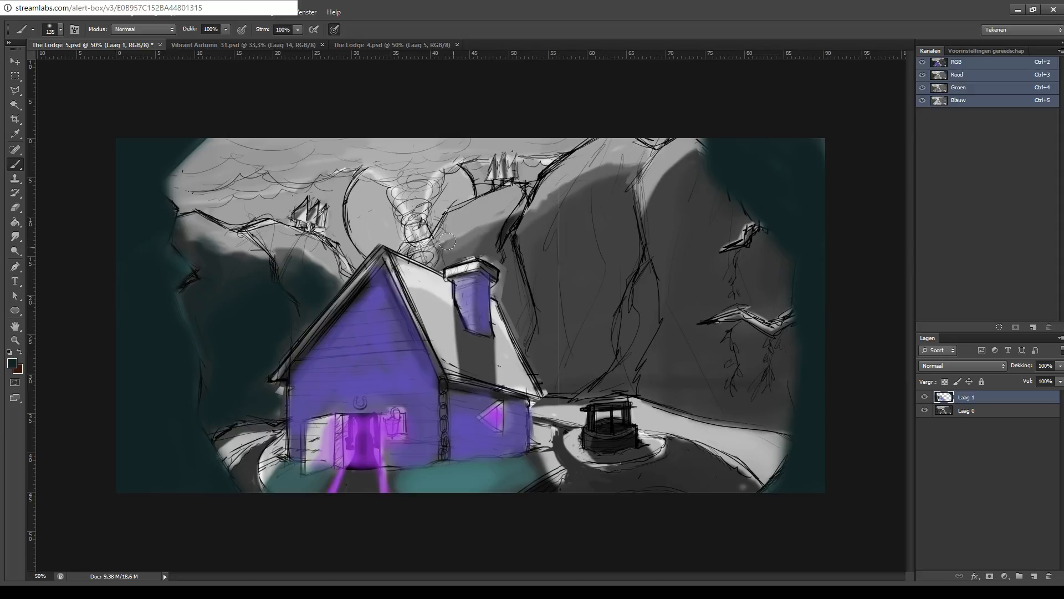
pyautogui.moveTo(448, 254)
pyautogui.mouseDown()
pyautogui.moveTo(490, 229)
pyautogui.moveTo(509, 310)
pyautogui.moveTo(510, 302)
pyautogui.moveTo(535, 322)
pyautogui.moveTo(530, 210)
pyautogui.moveTo(601, 178)
pyautogui.moveTo(602, 204)
pyautogui.moveTo(549, 268)
pyautogui.moveTo(605, 274)
pyautogui.moveTo(557, 334)
pyautogui.moveTo(575, 351)
pyautogui.moveTo(605, 280)
pyautogui.moveTo(578, 382)
pyautogui.moveTo(622, 307)
pyautogui.moveTo(665, 184)
pyautogui.moveTo(699, 139)
pyautogui.moveTo(636, 259)
pyautogui.moveTo(739, 201)
pyautogui.moveTo(661, 276)
pyautogui.moveTo(778, 248)
pyautogui.moveTo(652, 315)
pyautogui.moveTo(673, 341)
pyautogui.moveTo(726, 337)
pyautogui.moveTo(630, 381)
pyautogui.moveTo(780, 408)
pyautogui.moveTo(798, 398)
pyautogui.moveTo(744, 337)
pyautogui.mouseUp()
pyautogui.moveTo(768, 278); pyautogui.dragTo(762, 307)
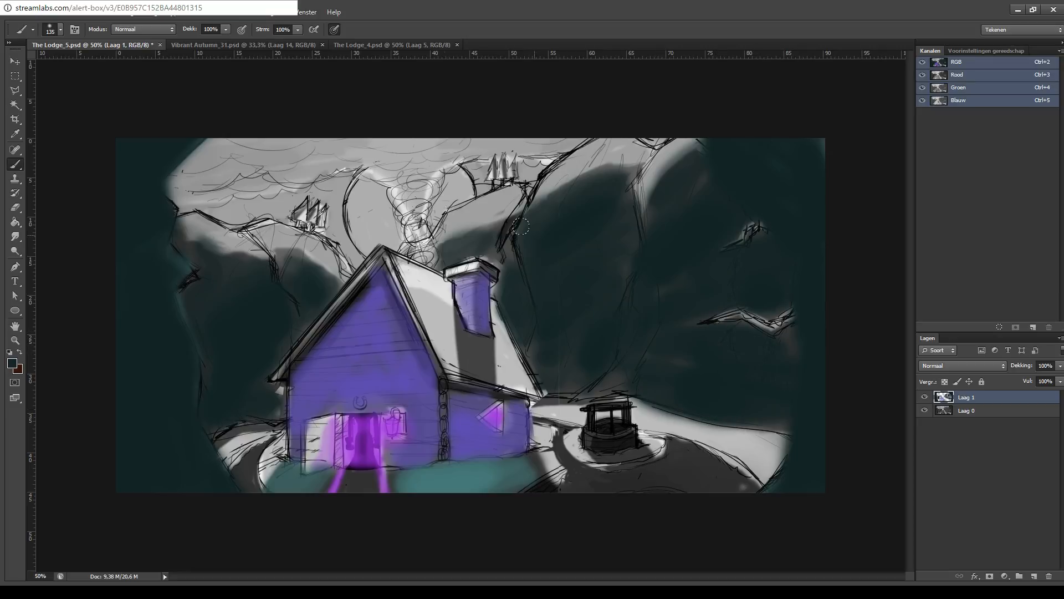
# - Pick a pale aqua foreground colour and paint the snowy ground beside the lodge's front wall, left of the door
pyautogui.click(13, 368)
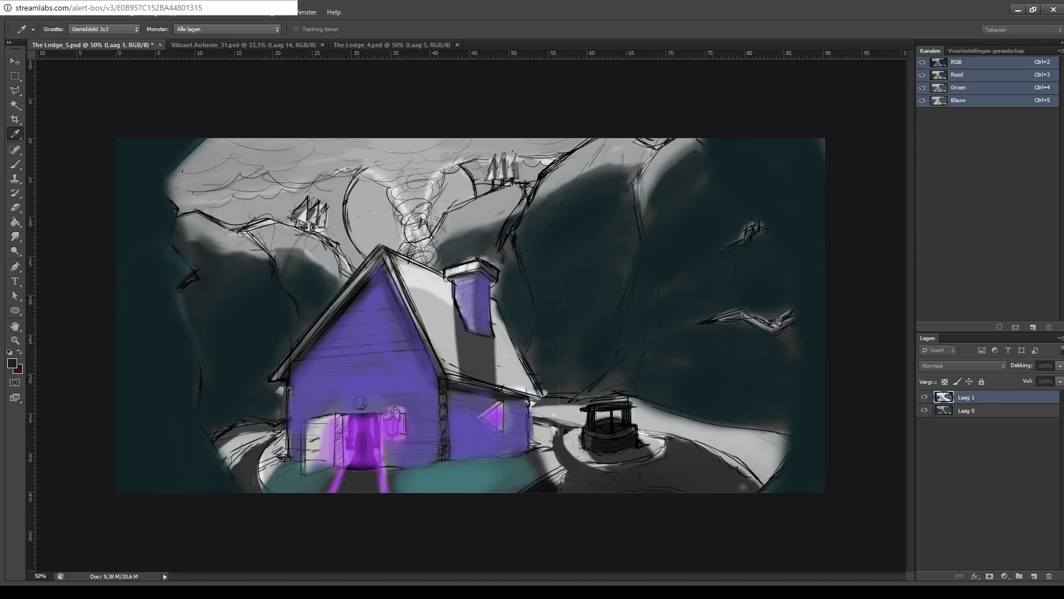
pyautogui.click(677, 194)
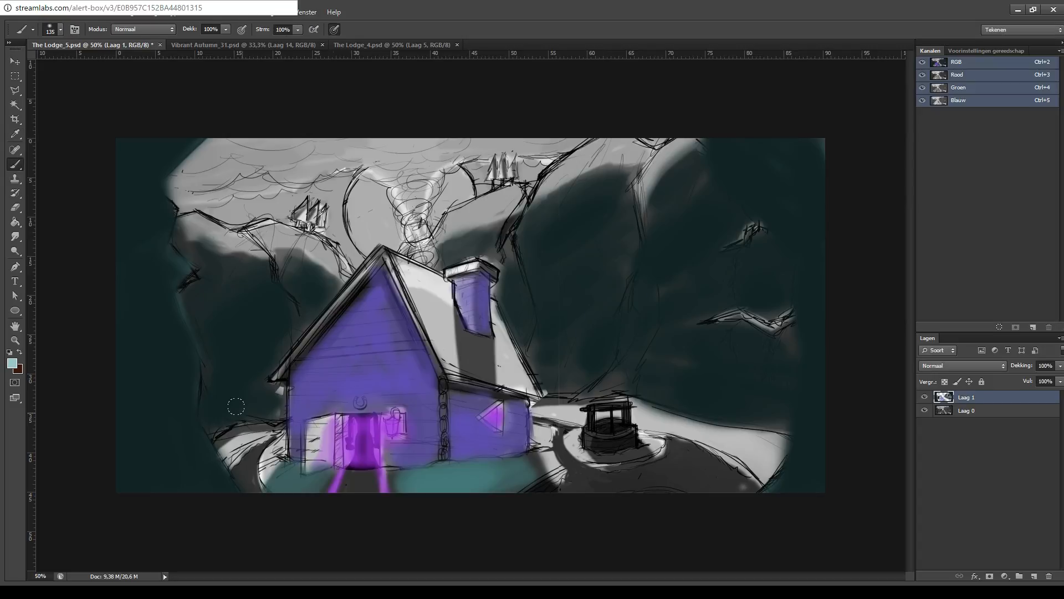
pyautogui.moveTo(262, 465)
pyautogui.mouseDown()
pyautogui.moveTo(271, 441)
pyautogui.moveTo(275, 457)
pyautogui.moveTo(271, 440)
pyautogui.moveTo(285, 476)
pyautogui.mouseUp()
pyautogui.hotkey('ctrl', 'z')
pyautogui.moveTo(245, 441)
pyautogui.mouseDown()
pyautogui.moveTo(227, 457)
pyautogui.moveTo(258, 431)
pyautogui.moveTo(213, 438)
pyautogui.moveTo(277, 428)
pyautogui.mouseUp()
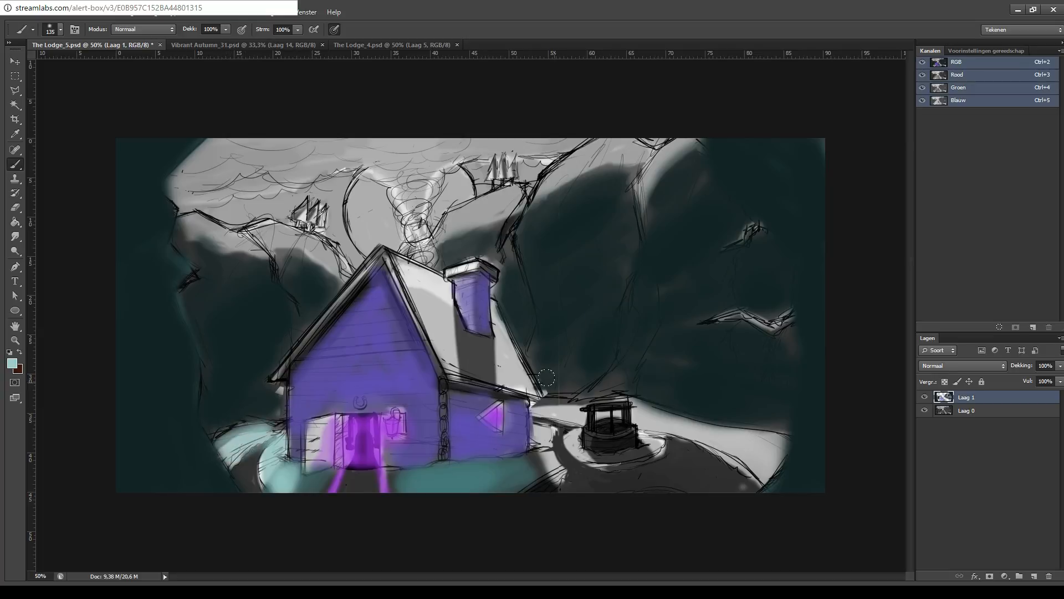
# - Paint the lodge's large roof slope and the snowy ground between the lodge, the well and the far rocks pale aqua
pyautogui.moveTo(418, 298)
pyautogui.mouseDown()
pyautogui.moveTo(444, 351)
pyautogui.moveTo(454, 347)
pyautogui.moveTo(447, 321)
pyautogui.moveTo(447, 362)
pyautogui.moveTo(504, 357)
pyautogui.moveTo(488, 305)
pyautogui.moveTo(515, 369)
pyautogui.moveTo(489, 369)
pyautogui.moveTo(547, 351)
pyautogui.mouseUp()
pyautogui.moveTo(543, 435)
pyautogui.mouseDown()
pyautogui.moveTo(538, 463)
pyautogui.moveTo(584, 444)
pyautogui.moveTo(540, 403)
pyautogui.moveTo(582, 418)
pyautogui.mouseUp()
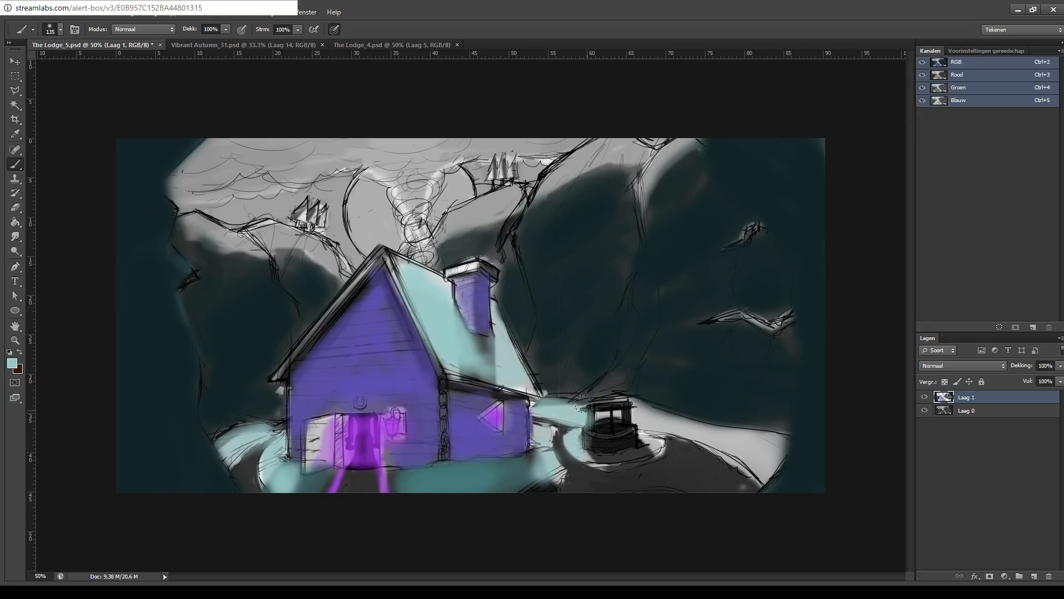
pyautogui.hotkey('ctrl', 'z')
pyautogui.hotkey('ctrl', 'z')
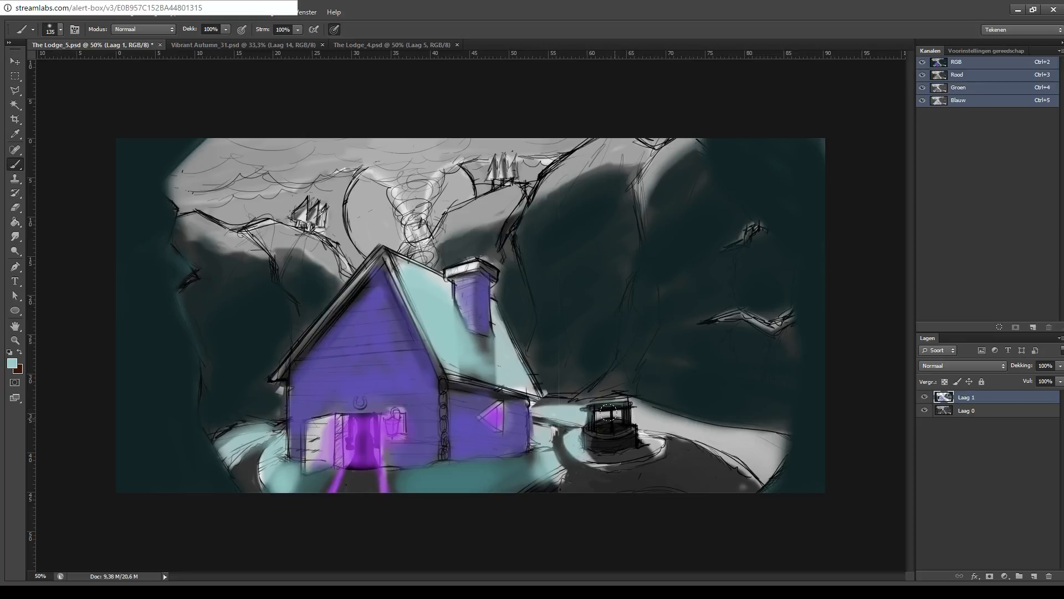
pyautogui.moveTo(635, 410)
pyautogui.mouseDown()
pyautogui.moveTo(679, 410)
pyautogui.moveTo(647, 419)
pyautogui.moveTo(743, 436)
pyautogui.moveTo(659, 421)
pyautogui.moveTo(703, 421)
pyautogui.moveTo(741, 449)
pyautogui.moveTo(726, 436)
pyautogui.moveTo(706, 442)
pyautogui.mouseUp()
pyautogui.click(356, 592)
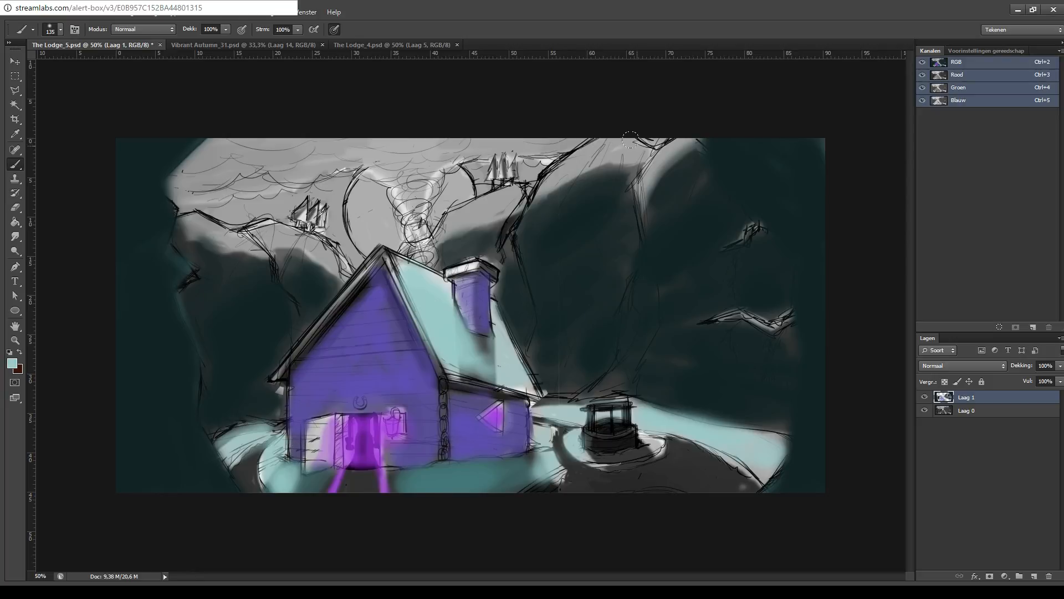
pyautogui.moveTo(587, 302)
pyautogui.mouseDown()
pyautogui.moveTo(659, 255)
pyautogui.moveTo(613, 280)
pyautogui.mouseUp()
pyautogui.hotkey('ctrl', 'z')
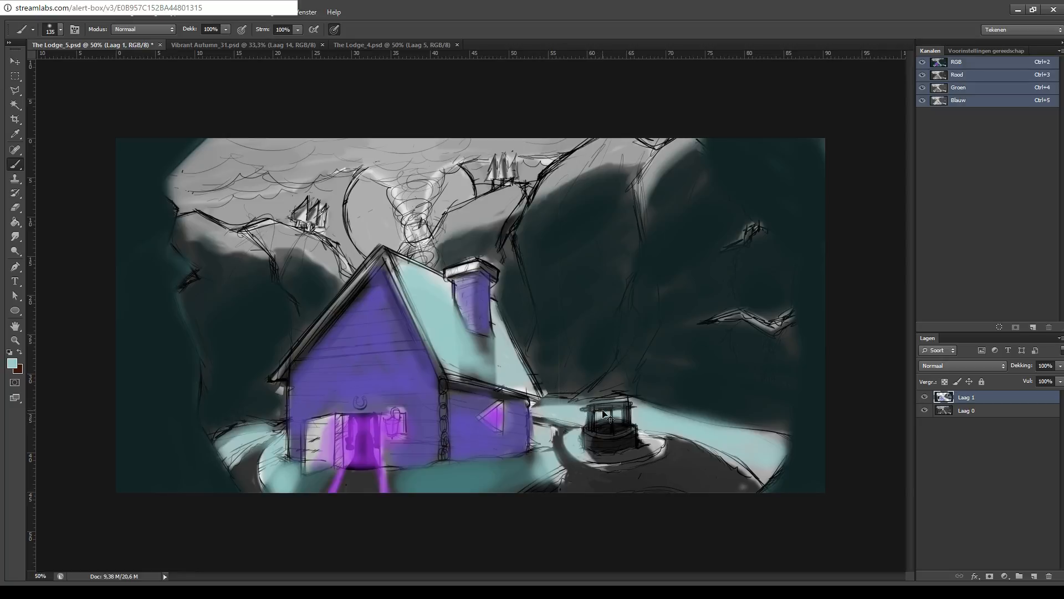
# - Paint the well's roof, the chimney cap, the rest of the roof slope and the gable's left roof edge pale aqua
pyautogui.moveTo(594, 395); pyautogui.dragTo(627, 390)
pyautogui.moveTo(472, 281)
pyautogui.mouseDown()
pyautogui.moveTo(457, 269)
pyautogui.moveTo(471, 265)
pyautogui.moveTo(450, 269)
pyautogui.mouseUp()
pyautogui.moveTo(479, 331)
pyautogui.mouseDown()
pyautogui.moveTo(460, 365)
pyautogui.moveTo(516, 377)
pyautogui.mouseUp()
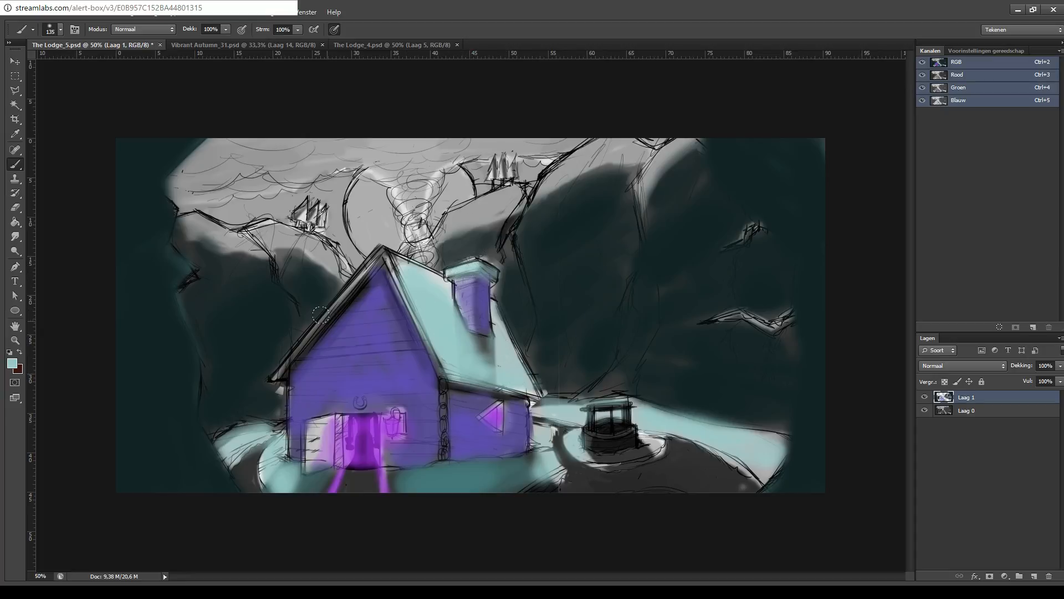
pyautogui.moveTo(271, 373); pyautogui.dragTo(382, 250)
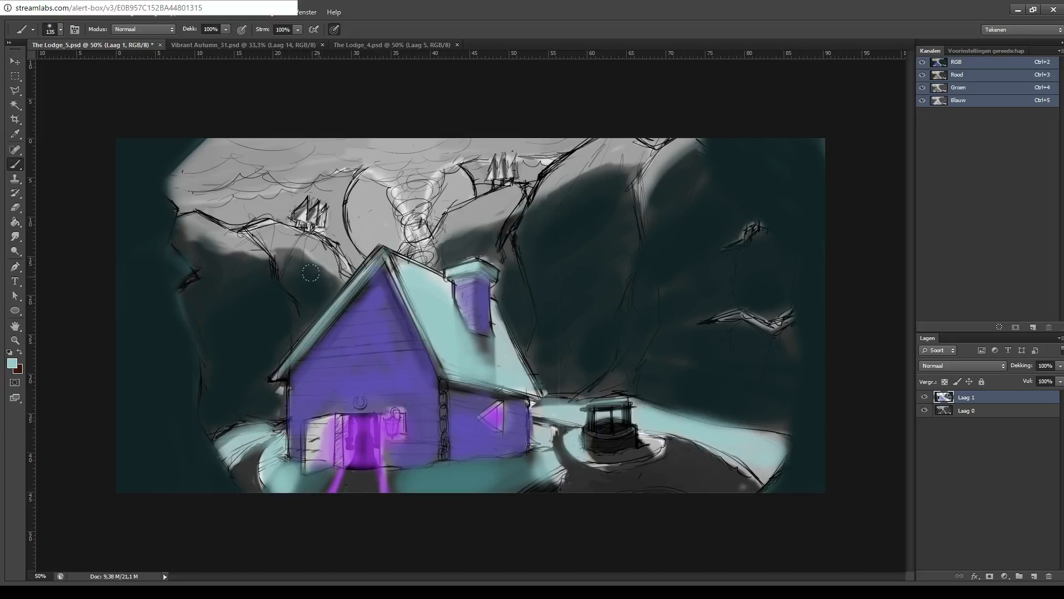
# - Paint the lit mountain tops on both sides of the sky pale aqua, extending a streak down the left mountain's ridge
pyautogui.moveTo(202, 237)
pyautogui.mouseDown()
pyautogui.moveTo(175, 221)
pyautogui.moveTo(239, 244)
pyautogui.moveTo(269, 233)
pyautogui.moveTo(288, 252)
pyautogui.moveTo(323, 256)
pyautogui.moveTo(307, 242)
pyautogui.moveTo(342, 273)
pyautogui.mouseUp()
pyautogui.moveTo(448, 223)
pyautogui.mouseDown()
pyautogui.moveTo(484, 220)
pyautogui.moveTo(457, 223)
pyautogui.moveTo(454, 204)
pyautogui.moveTo(545, 189)
pyautogui.moveTo(582, 147)
pyautogui.moveTo(627, 150)
pyautogui.moveTo(641, 171)
pyautogui.moveTo(619, 139)
pyautogui.moveTo(619, 150)
pyautogui.moveTo(675, 153)
pyautogui.moveTo(662, 160)
pyautogui.moveTo(722, 132)
pyautogui.moveTo(693, 135)
pyautogui.mouseUp()
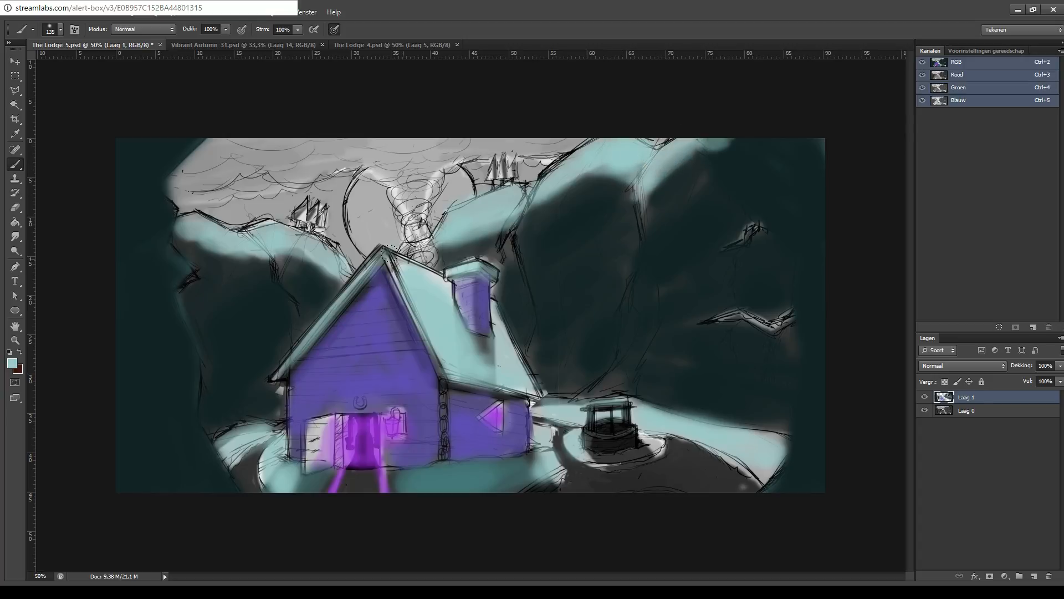
pyautogui.moveTo(268, 240)
pyautogui.mouseDown()
pyautogui.moveTo(279, 269)
pyautogui.moveTo(261, 264)
pyautogui.moveTo(296, 299)
pyautogui.moveTo(265, 272)
pyautogui.moveTo(240, 219)
pyautogui.mouseUp()
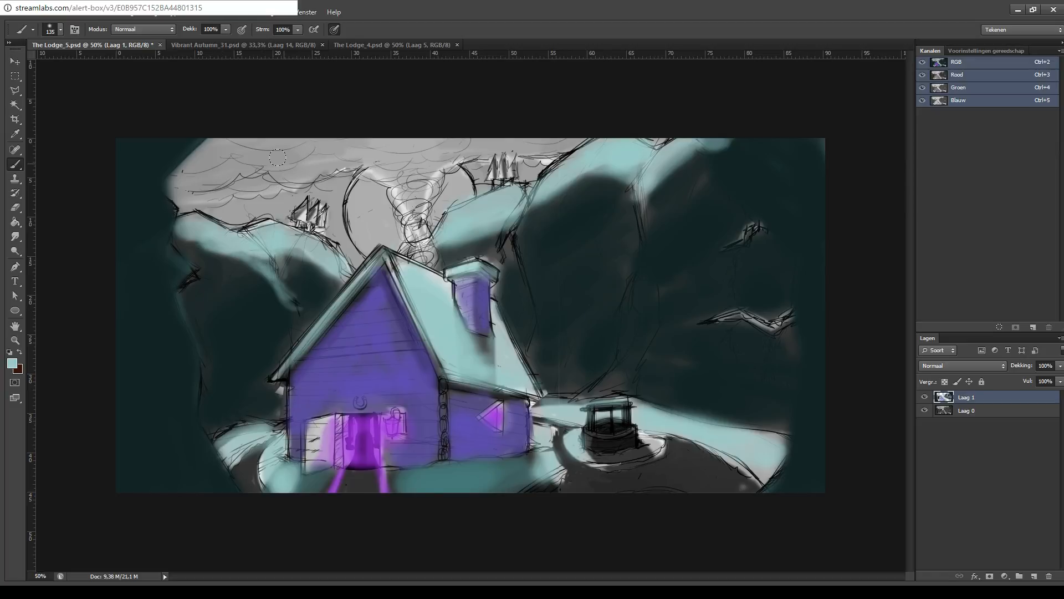
pyautogui.moveTo(527, 214)
pyautogui.mouseDown()
pyautogui.moveTo(486, 245)
pyautogui.moveTo(499, 248)
pyautogui.moveTo(497, 222)
pyautogui.moveTo(541, 191)
pyautogui.moveTo(507, 215)
pyautogui.moveTo(537, 171)
pyautogui.mouseUp()
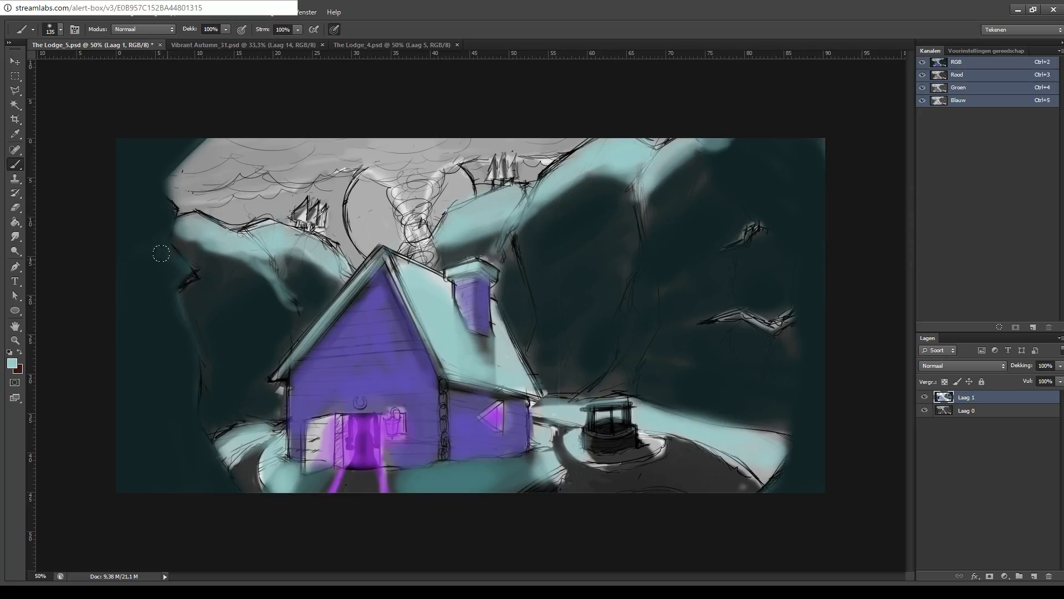
# - Add pale aqua highlights along the left foreground rock's inner edge and on the two ledges of the right rock
pyautogui.moveTo(163, 251)
pyautogui.mouseDown()
pyautogui.moveTo(185, 260)
pyautogui.moveTo(161, 233)
pyautogui.moveTo(175, 169)
pyautogui.mouseUp()
pyautogui.moveTo(733, 235)
pyautogui.mouseDown()
pyautogui.moveTo(716, 250)
pyautogui.moveTo(743, 238)
pyautogui.mouseUp()
pyautogui.moveTo(747, 308)
pyautogui.mouseDown()
pyautogui.moveTo(709, 308)
pyautogui.moveTo(793, 319)
pyautogui.mouseUp()
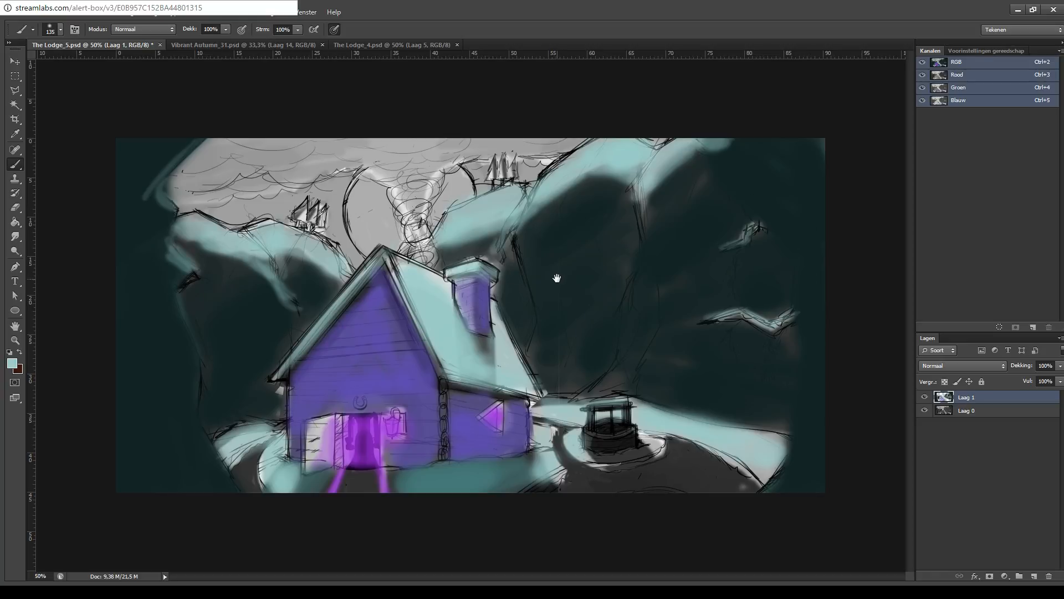
pyautogui.moveTo(424, 230)
pyautogui.mouseDown()
pyautogui.moveTo(410, 250)
pyautogui.moveTo(422, 229)
pyautogui.moveTo(412, 205)
pyautogui.moveTo(344, 177)
pyautogui.moveTo(180, 189)
pyautogui.mouseUp()
pyautogui.hotkey('ctrl', 'z')
# - Pick the very dark teal and paint the path left of the lodge and the dark ground around the well
pyautogui.press('i')
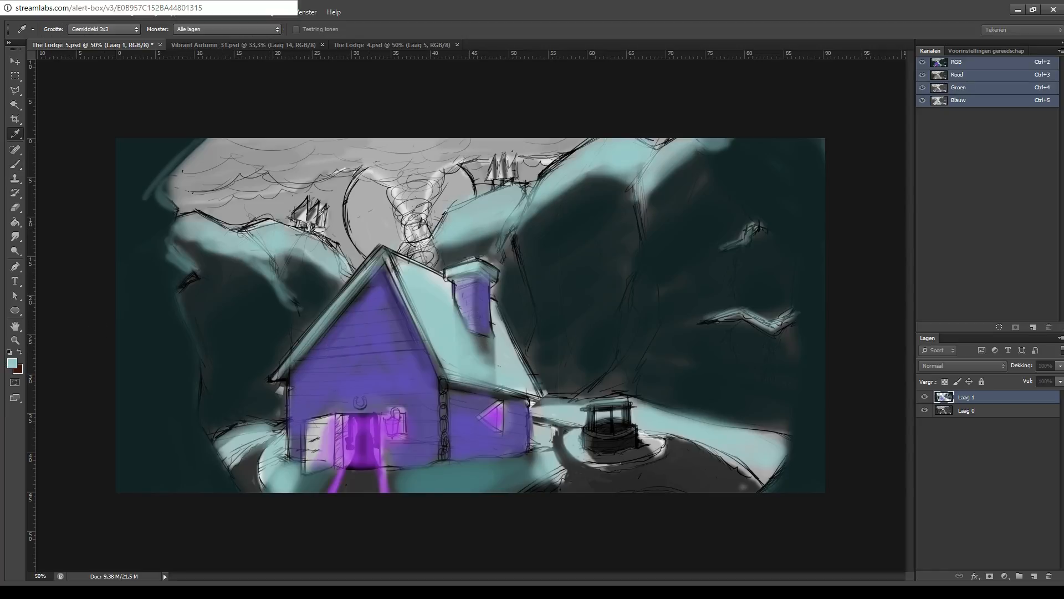
pyautogui.keyDown('alt'); pyautogui.click(616, 180); pyautogui.keyUp('alt')
pyautogui.moveTo(242, 460)
pyautogui.mouseDown()
pyautogui.moveTo(254, 485)
pyautogui.moveTo(260, 453)
pyautogui.moveTo(254, 471)
pyautogui.moveTo(247, 463)
pyautogui.moveTo(244, 479)
pyautogui.moveTo(270, 447)
pyautogui.mouseUp()
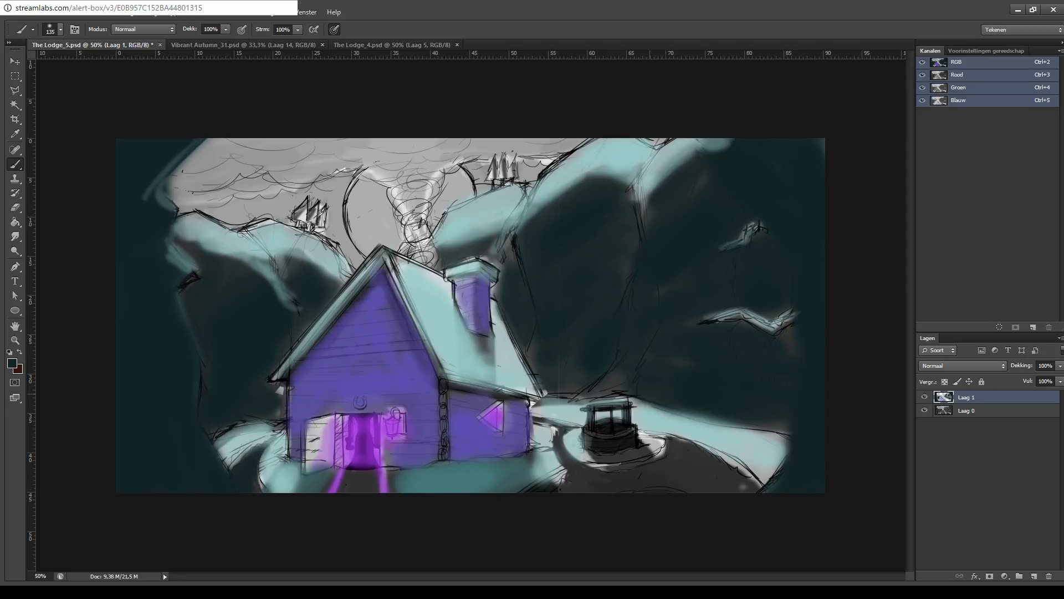
pyautogui.moveTo(549, 434)
pyautogui.mouseDown()
pyautogui.moveTo(583, 480)
pyautogui.moveTo(618, 483)
pyautogui.moveTo(687, 454)
pyautogui.moveTo(649, 479)
pyautogui.moveTo(672, 455)
pyautogui.moveTo(723, 480)
pyautogui.moveTo(703, 460)
pyautogui.mouseUp()
pyautogui.moveTo(548, 427)
pyautogui.mouseDown()
pyautogui.moveTo(540, 421)
pyautogui.moveTo(588, 477)
pyautogui.moveTo(612, 447)
pyautogui.moveTo(621, 456)
pyautogui.moveTo(622, 438)
pyautogui.moveTo(591, 439)
pyautogui.mouseUp()
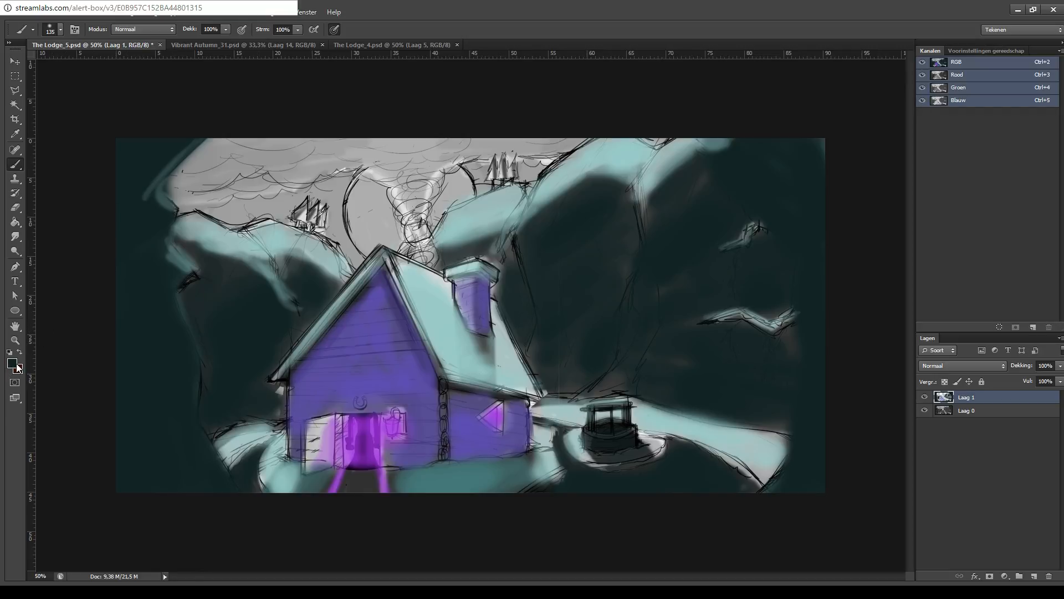
# - Pick a light mint foreground colour and paint the moon on both sides of the chimney smoke
pyautogui.press('i')
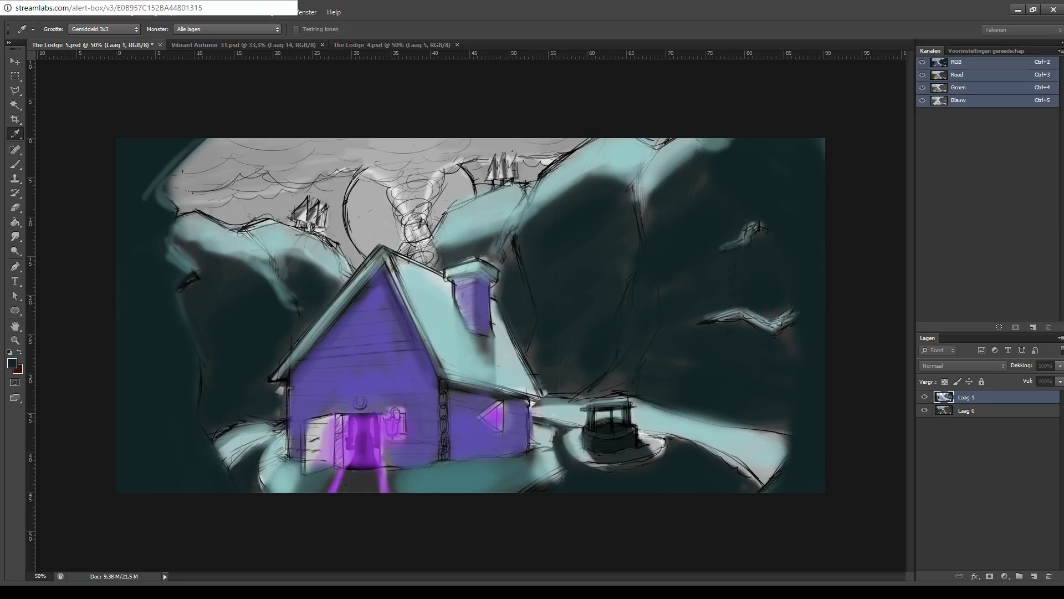
pyautogui.press('Return')
pyautogui.moveTo(362, 235)
pyautogui.mouseDown()
pyautogui.moveTo(357, 218)
pyautogui.moveTo(362, 241)
pyautogui.moveTo(364, 217)
pyautogui.moveTo(388, 199)
pyautogui.moveTo(402, 233)
pyautogui.moveTo(398, 221)
pyautogui.mouseUp()
pyautogui.moveTo(455, 177)
pyautogui.mouseDown()
pyautogui.moveTo(452, 198)
pyautogui.moveTo(454, 176)
pyautogui.moveTo(464, 179)
pyautogui.mouseUp()
pyautogui.moveTo(388, 198); pyautogui.dragTo(383, 209)
pyautogui.moveTo(437, 201)
pyautogui.mouseDown()
pyautogui.moveTo(444, 183)
pyautogui.moveTo(450, 191)
pyautogui.mouseUp()
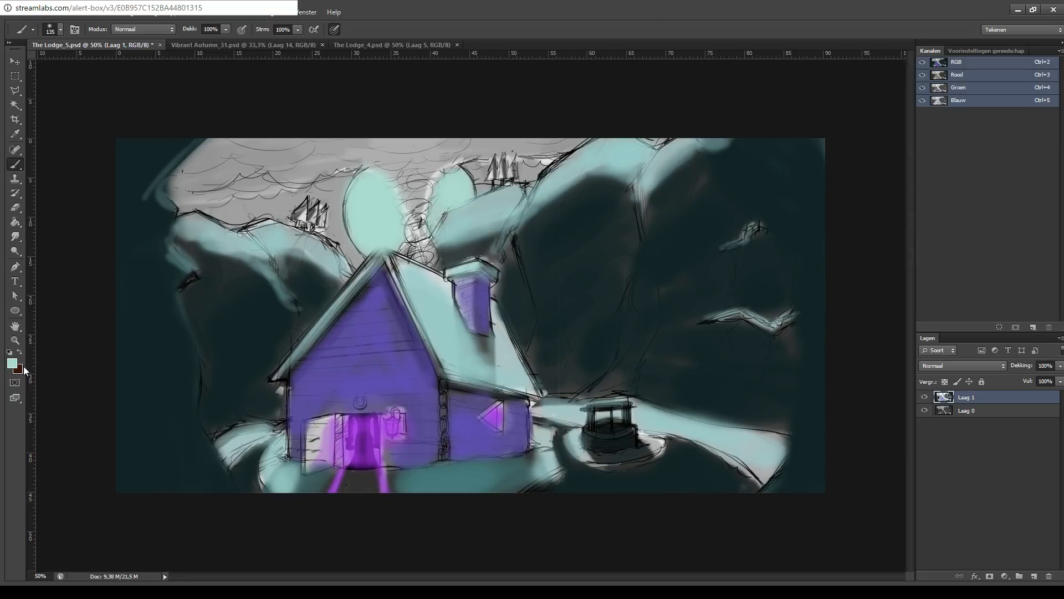
# - Pick a greyish blue foreground colour and paint the sky below the clouds, around the moon and the ships
pyautogui.press('i')
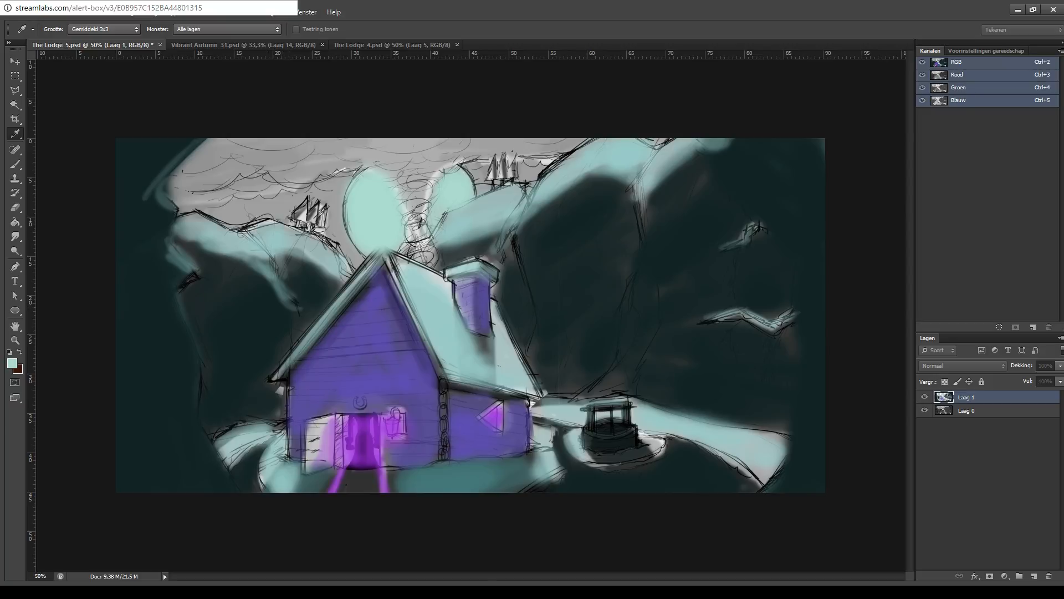
pyautogui.press('b')
pyautogui.keyDown('alt'); pyautogui.click(234, 245); pyautogui.keyUp('alt')
pyautogui.press('i')
pyautogui.press('b')
pyautogui.keyDown('alt'); pyautogui.click(239, 245); pyautogui.keyUp('alt')
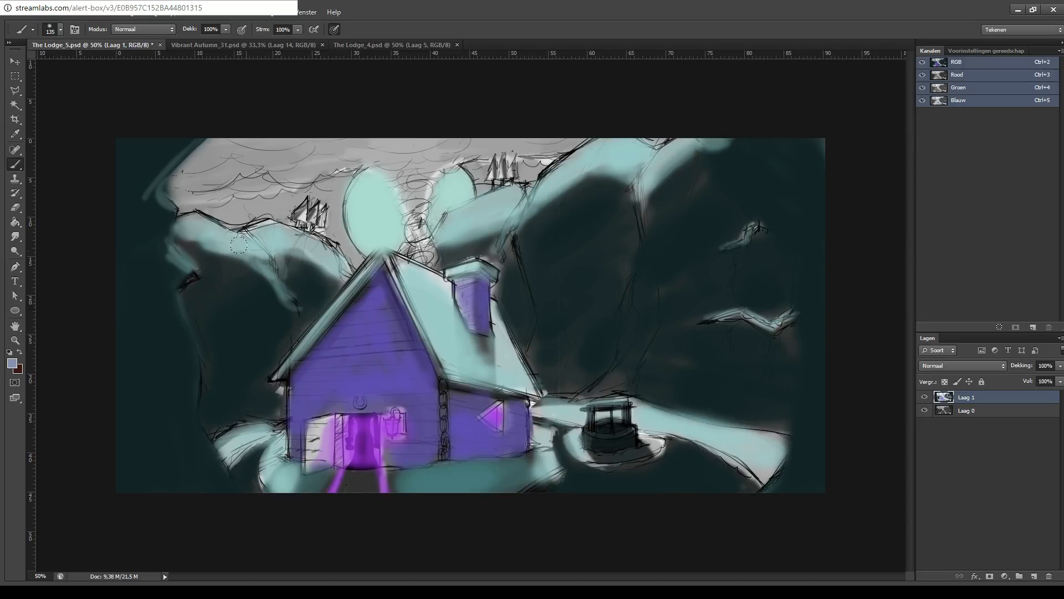
pyautogui.moveTo(216, 210); pyautogui.dragTo(265, 201)
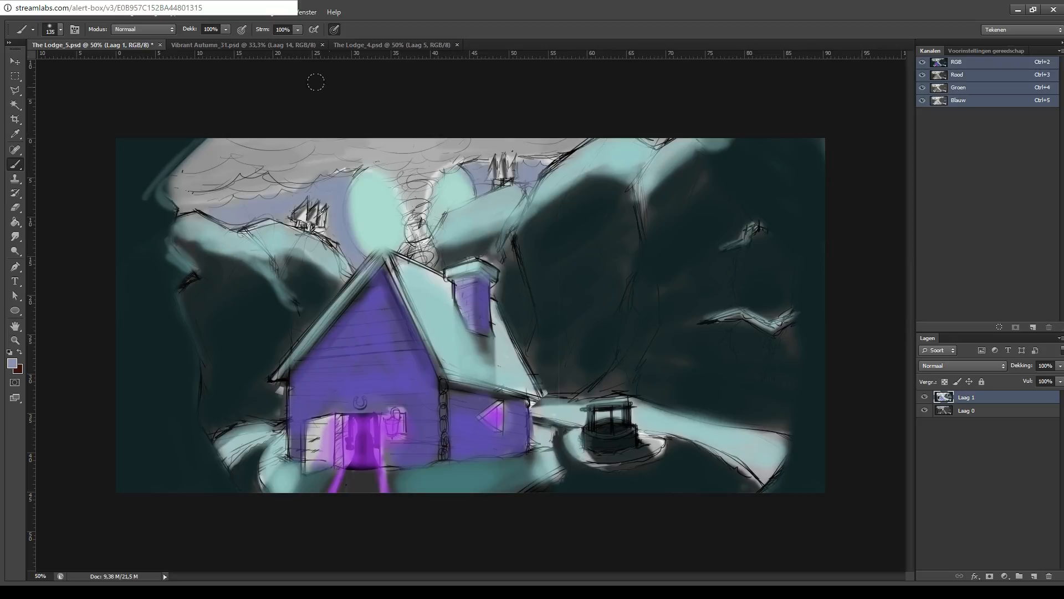
pyautogui.press('i')
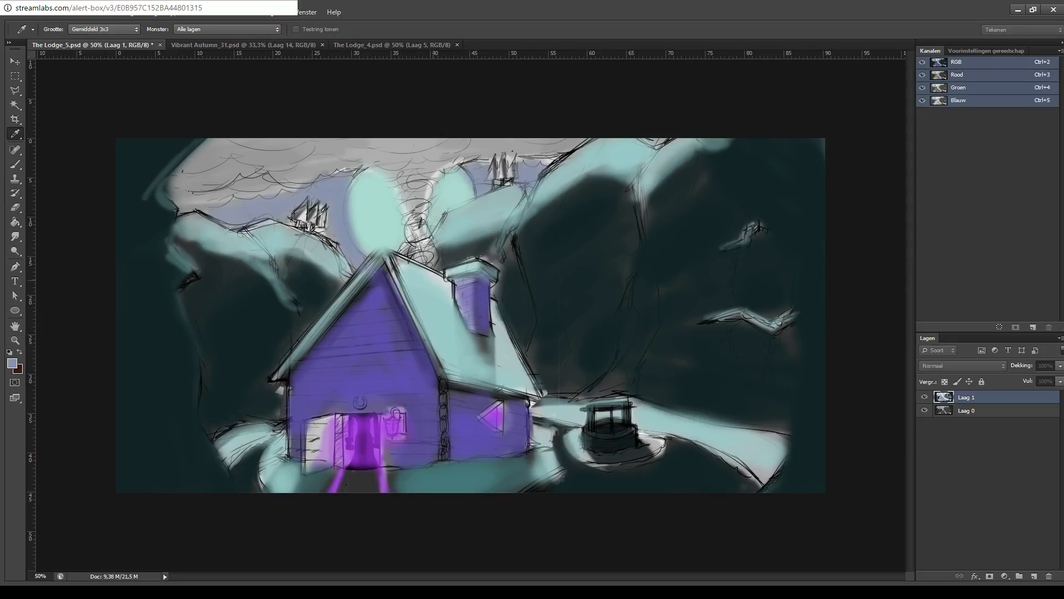
pyautogui.click(546, 325)
pyautogui.press('b')
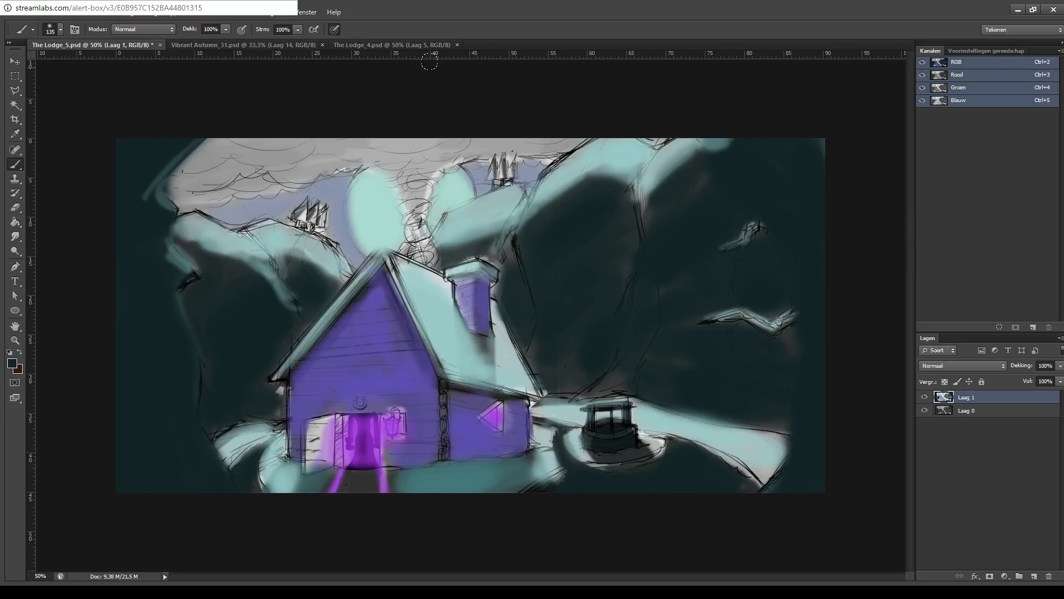
pyautogui.click(21, 89)
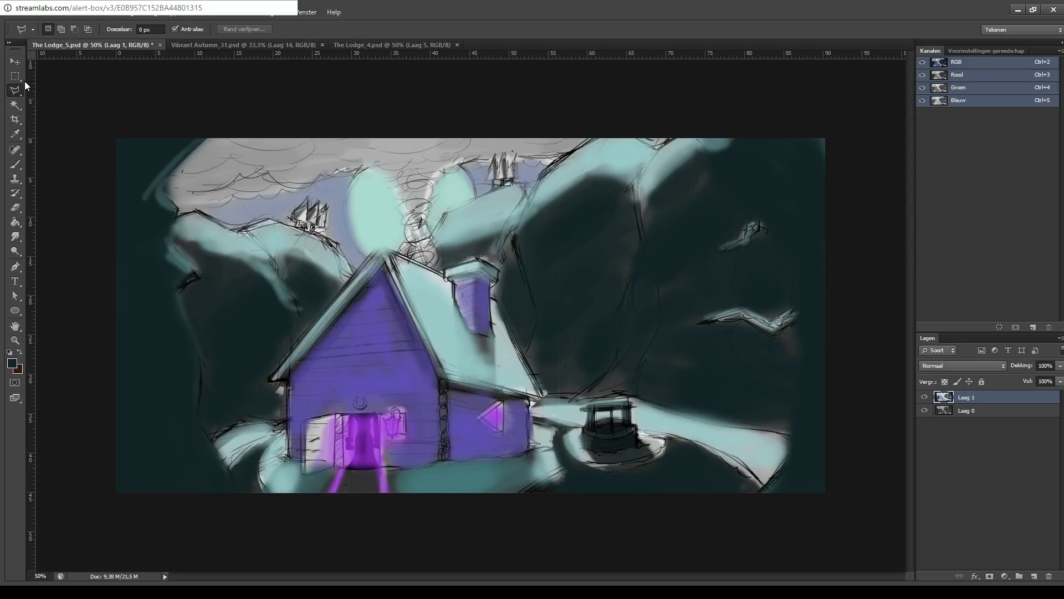
pyautogui.click(404, 251)
pyautogui.click(364, 169)
pyautogui.click(461, 159)
pyautogui.click(436, 265)
pyautogui.doubleClick(407, 257)
pyautogui.click(15, 61)
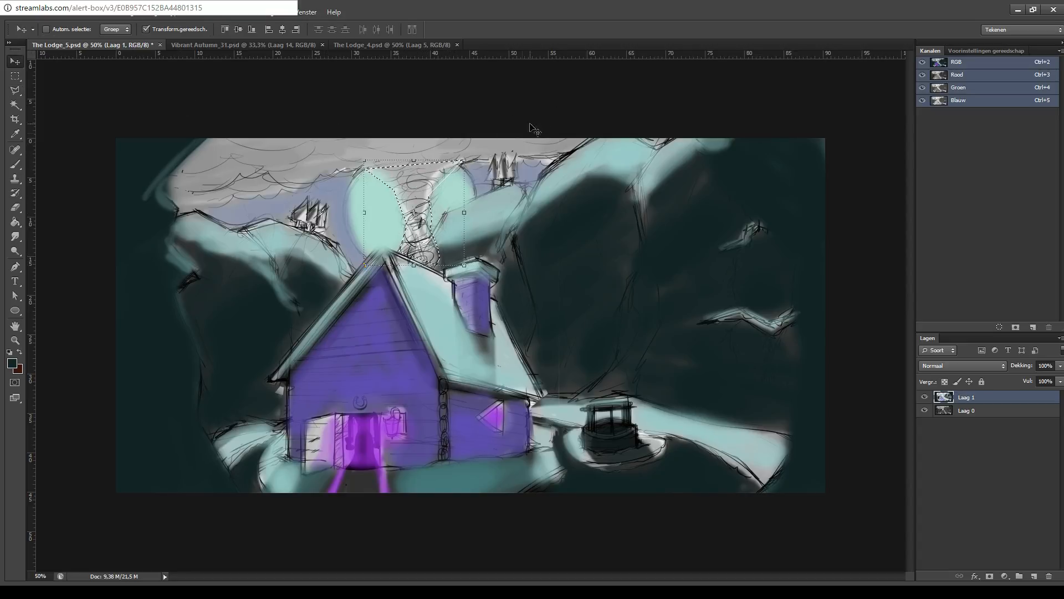
pyautogui.hotkey('ctrl', 'd')
# - Select the chimney smoke sketch on Laag 0 with the Polygonal Lasso, move it right over the chimney and deselect it
pyautogui.click(968, 410)
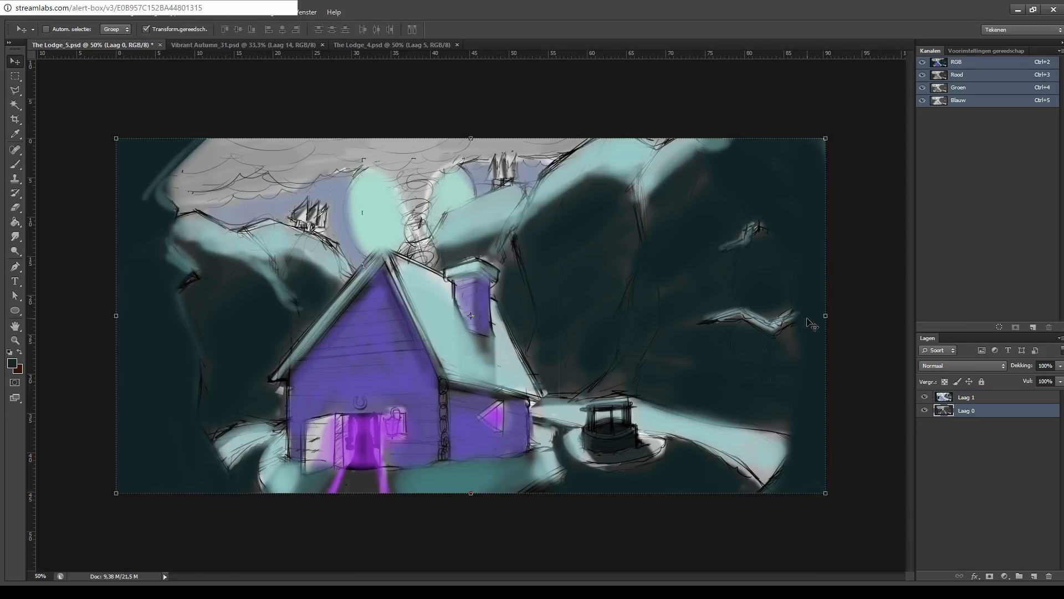
pyautogui.click(15, 90)
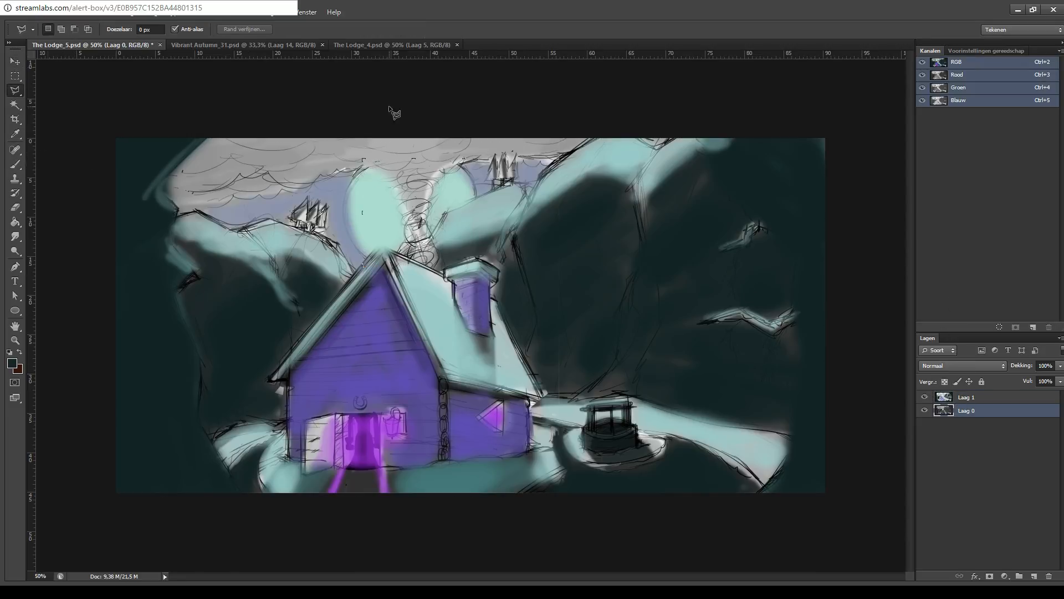
pyautogui.click(395, 251)
pyautogui.click(435, 224)
pyautogui.click(443, 272)
pyautogui.click(395, 251)
pyautogui.click(15, 61)
pyautogui.moveTo(426, 233); pyautogui.dragTo(476, 231)
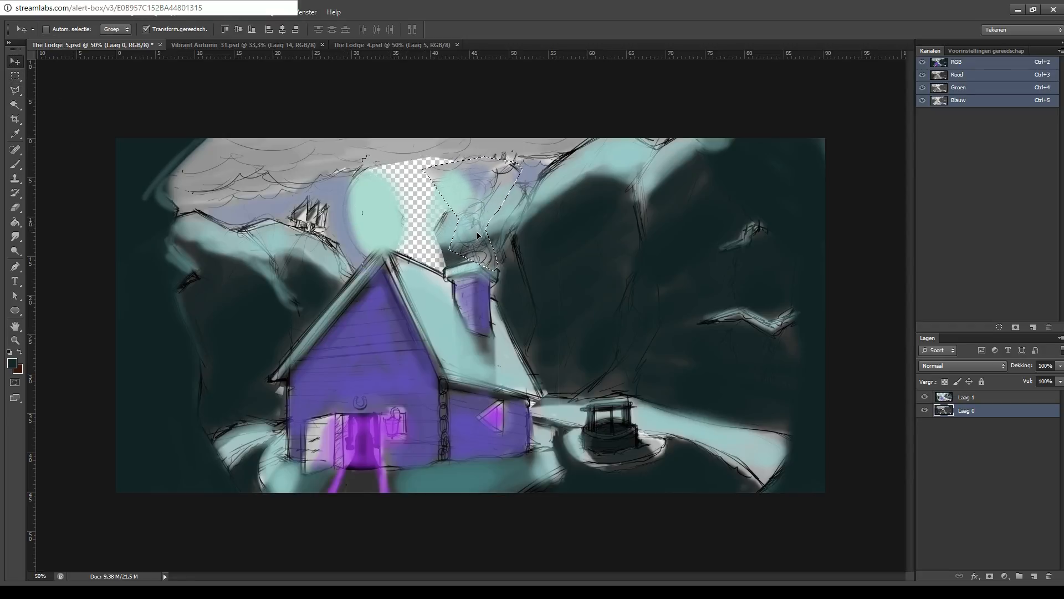
pyautogui.hotkey('ctrl', 'a')
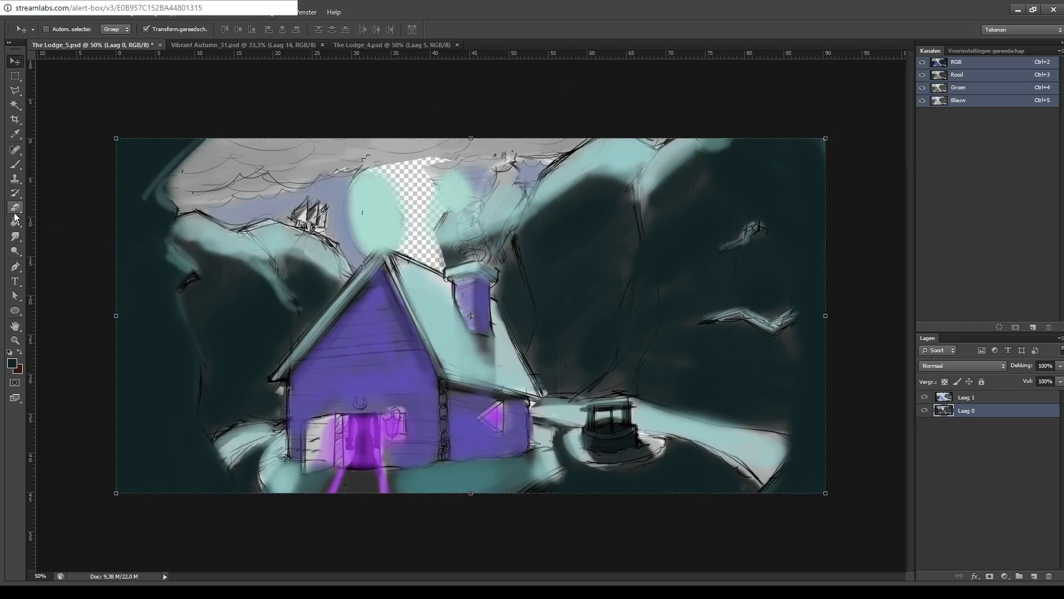
# - Erase the colour on Laag 1 over the moved smoke sketch with the Eraser at 38% opacity
pyautogui.click(15, 208)
pyautogui.click(961, 397)
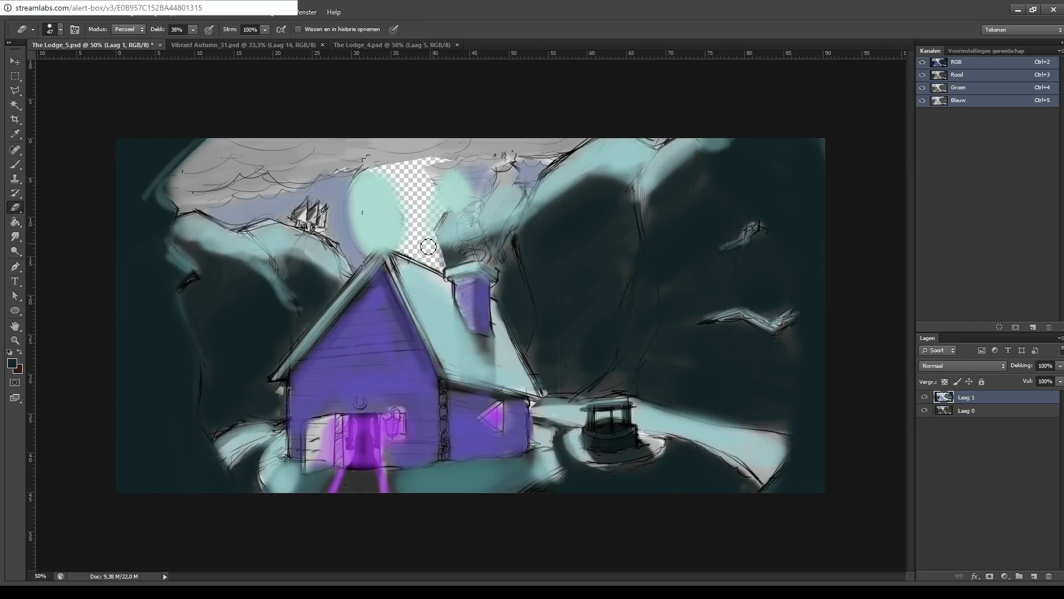
pyautogui.moveTo(428, 247)
pyautogui.mouseDown()
pyautogui.moveTo(455, 182)
pyautogui.moveTo(459, 239)
pyautogui.moveTo(487, 164)
pyautogui.moveTo(494, 256)
pyautogui.moveTo(534, 169)
pyautogui.mouseUp()
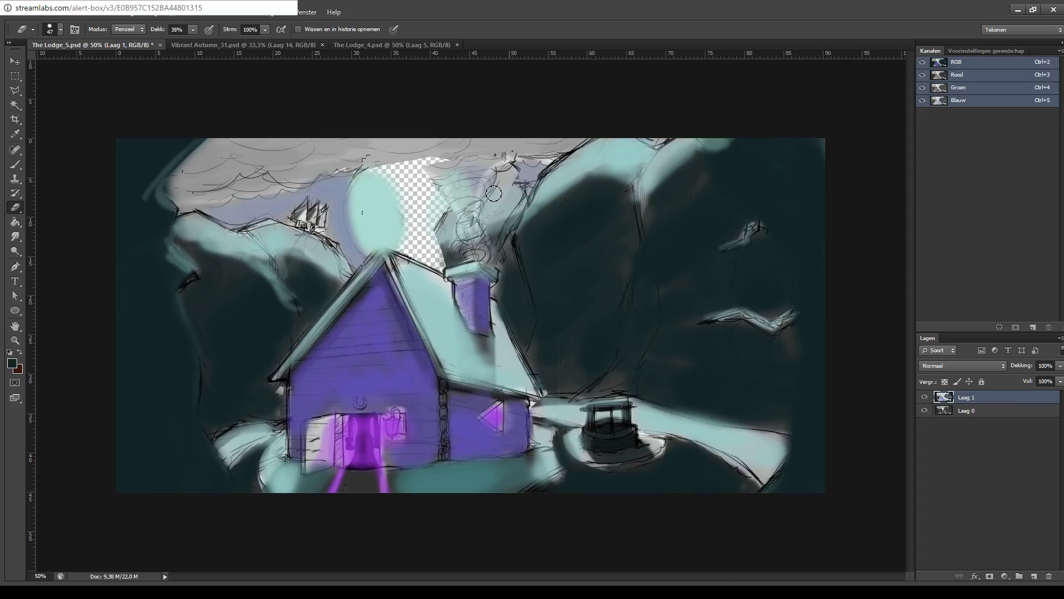
pyautogui.moveTo(450, 181)
pyautogui.mouseDown()
pyautogui.moveTo(468, 239)
pyautogui.moveTo(488, 171)
pyautogui.moveTo(474, 259)
pyautogui.moveTo(462, 195)
pyautogui.moveTo(487, 198)
pyautogui.moveTo(465, 178)
pyautogui.mouseUp()
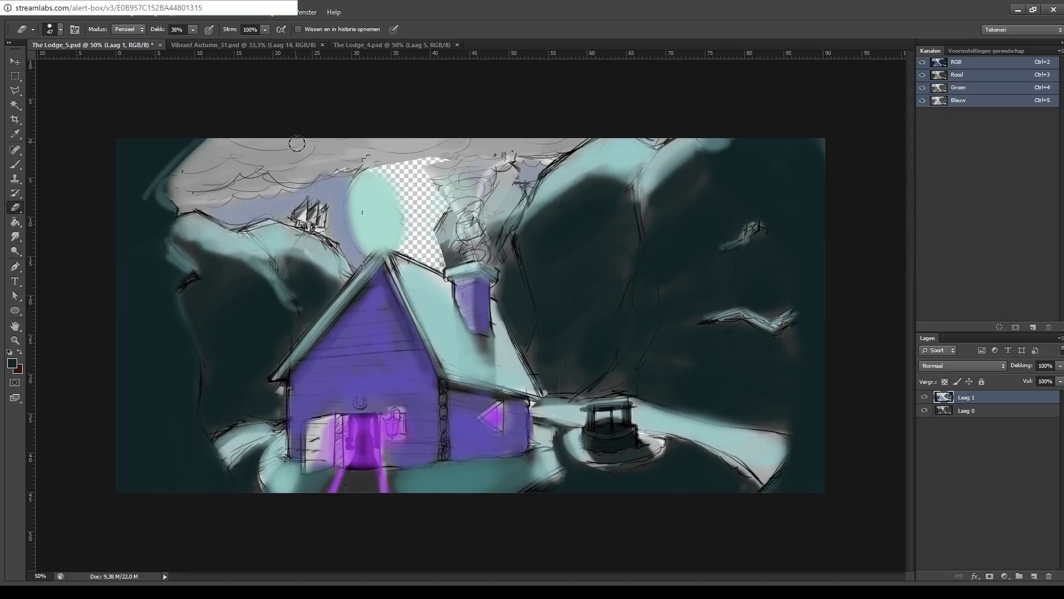
# - Erase the leftover sketch beside the moved smoke's left edge on Laag 0 with the Eraser at 100% opacity
pyautogui.click(17, 165)
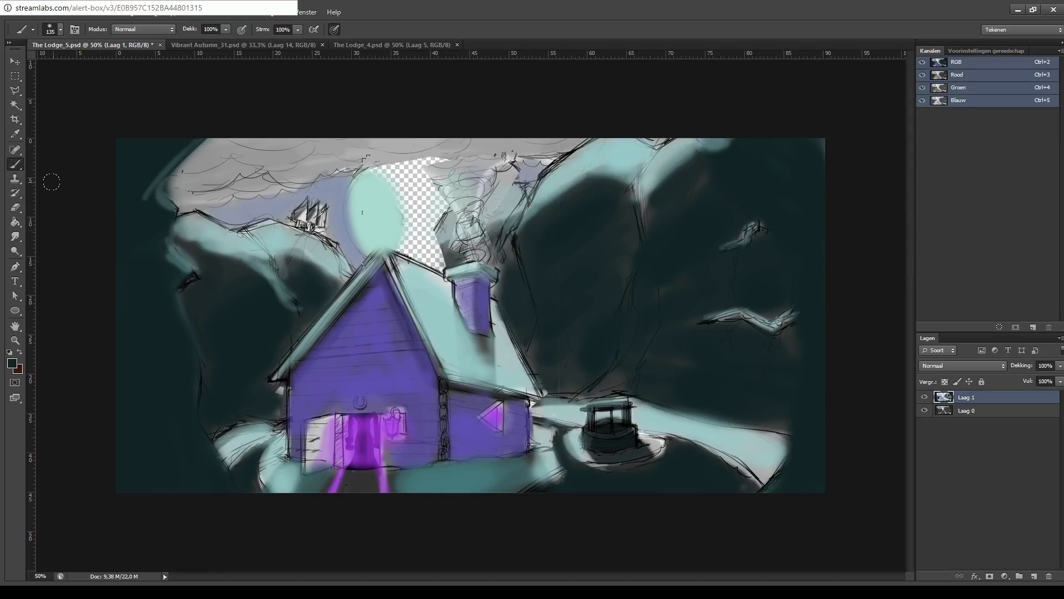
pyautogui.click(16, 207)
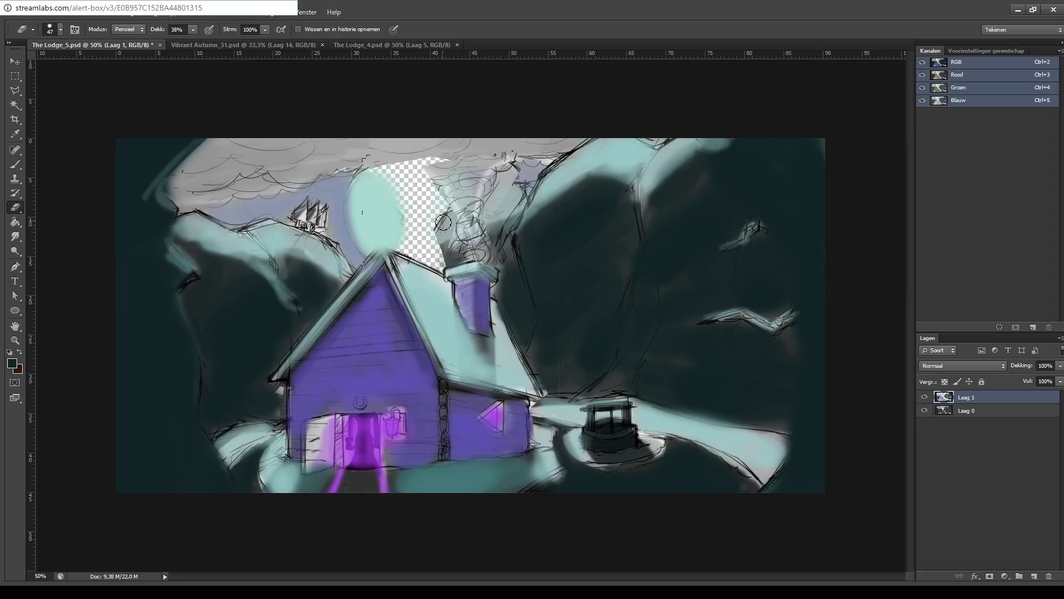
pyautogui.click(980, 411)
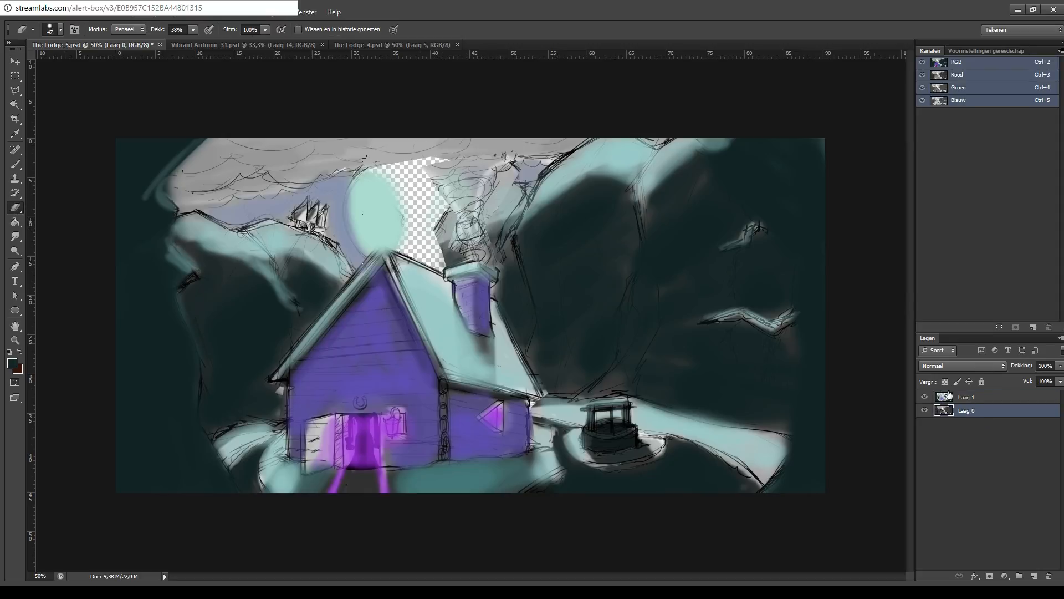
pyautogui.moveTo(460, 246)
pyautogui.mouseDown()
pyautogui.moveTo(436, 219)
pyautogui.moveTo(444, 212)
pyautogui.moveTo(455, 256)
pyautogui.moveTo(440, 222)
pyautogui.mouseUp()
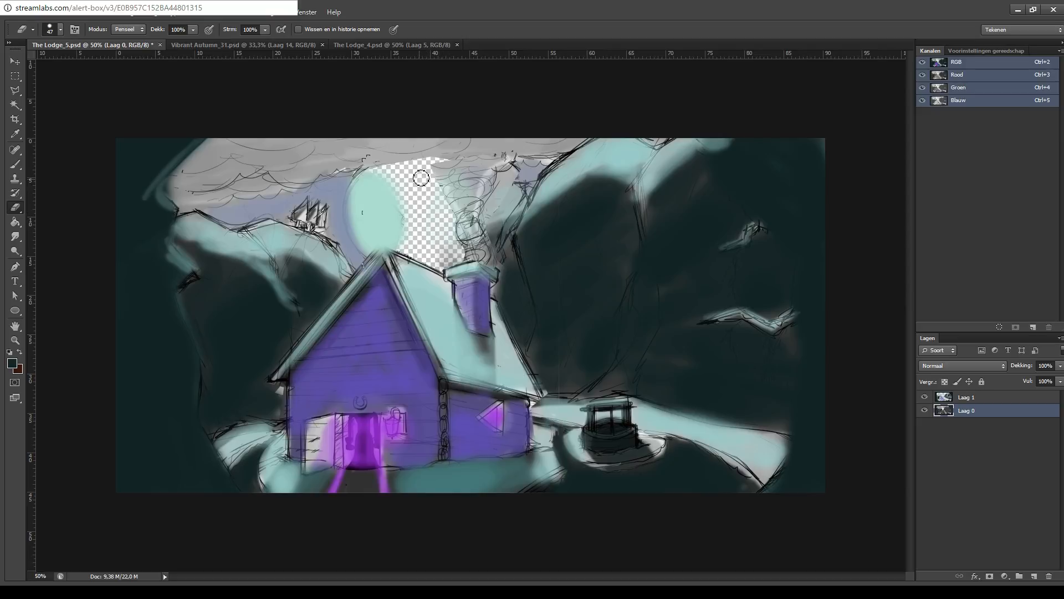
pyautogui.moveTo(436, 166)
pyautogui.mouseDown()
pyautogui.moveTo(437, 206)
pyautogui.moveTo(452, 217)
pyautogui.mouseUp()
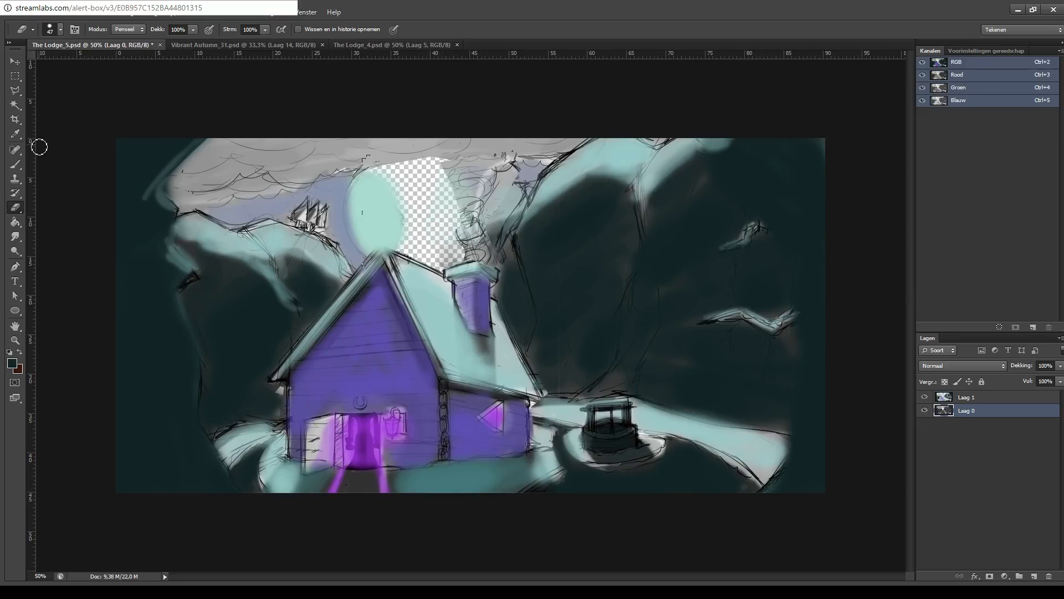
# - Pick a light mint foreground colour and paint the moon on Laag 1 across the transparent gap and right of the smoke
pyautogui.press('i')
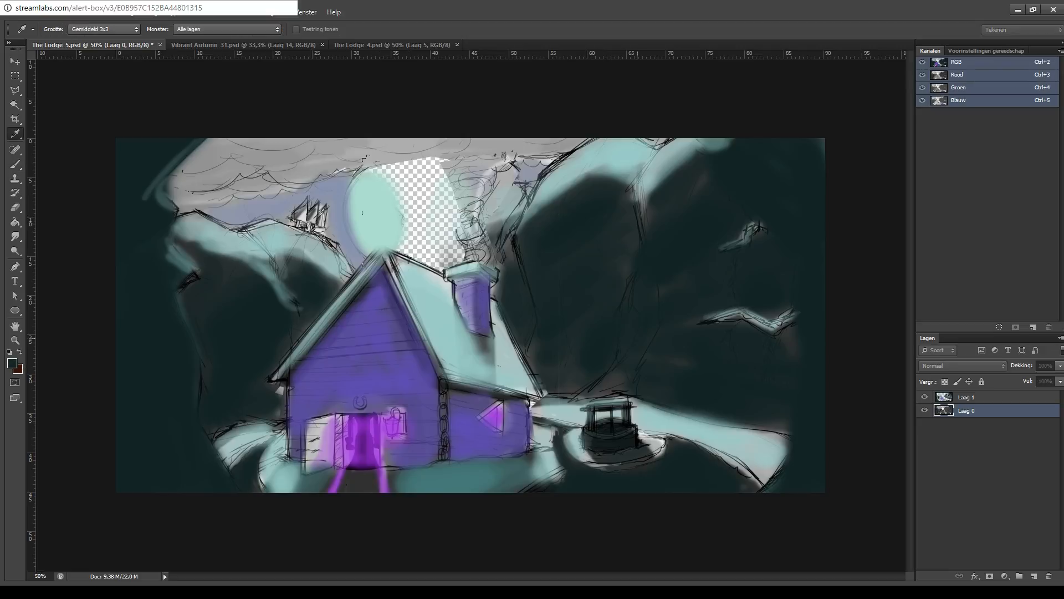
pyautogui.click(605, 392)
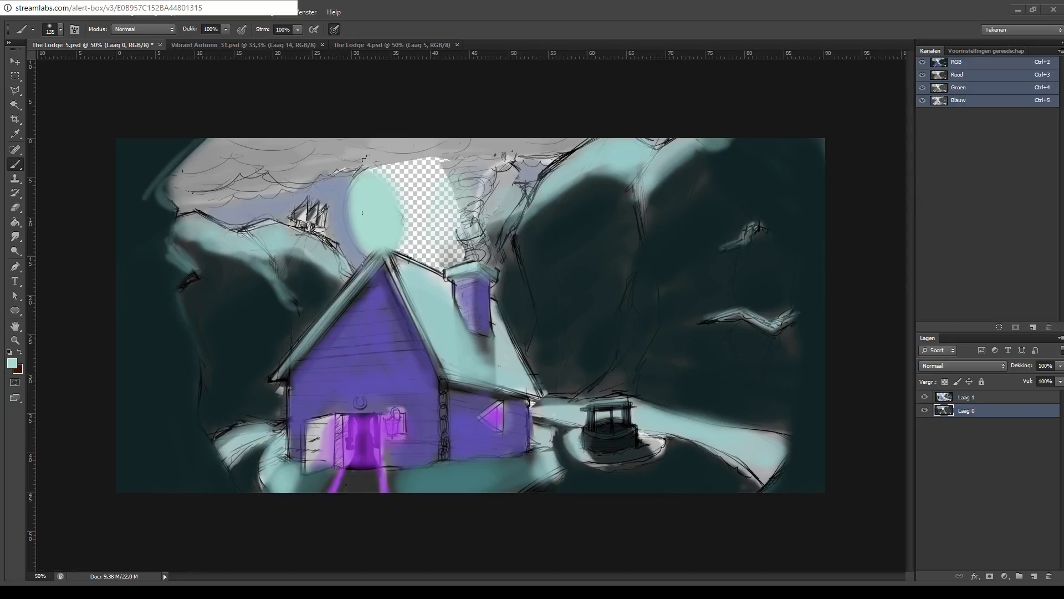
pyautogui.click(294, 414)
pyautogui.moveTo(380, 228)
pyautogui.mouseDown()
pyautogui.moveTo(431, 253)
pyautogui.moveTo(395, 232)
pyautogui.moveTo(439, 250)
pyautogui.moveTo(445, 242)
pyautogui.moveTo(398, 192)
pyautogui.moveTo(417, 189)
pyautogui.moveTo(390, 182)
pyautogui.mouseUp()
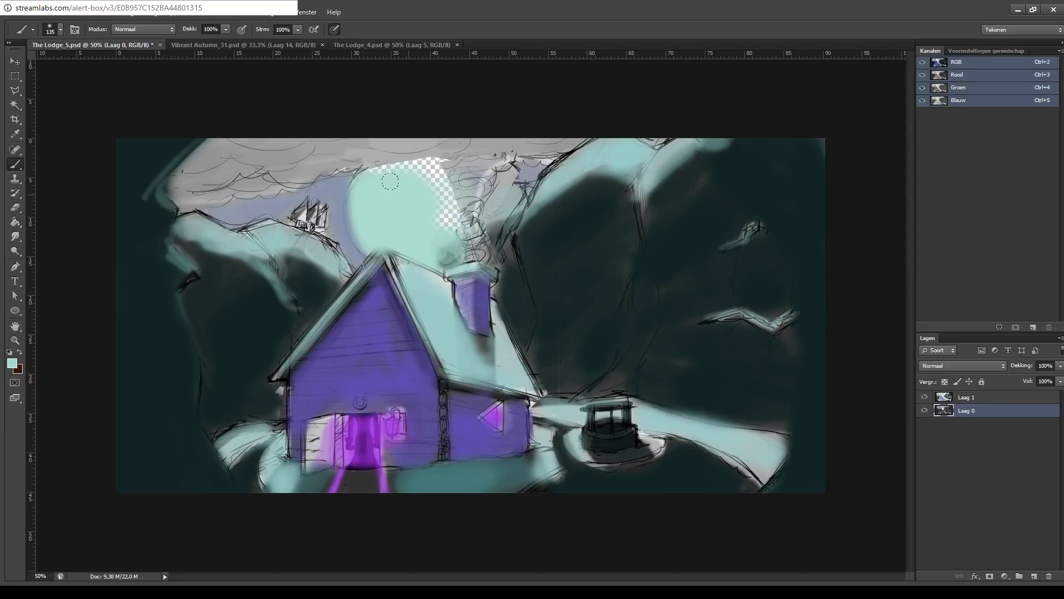
pyautogui.hotkey('ctrl', 'z')
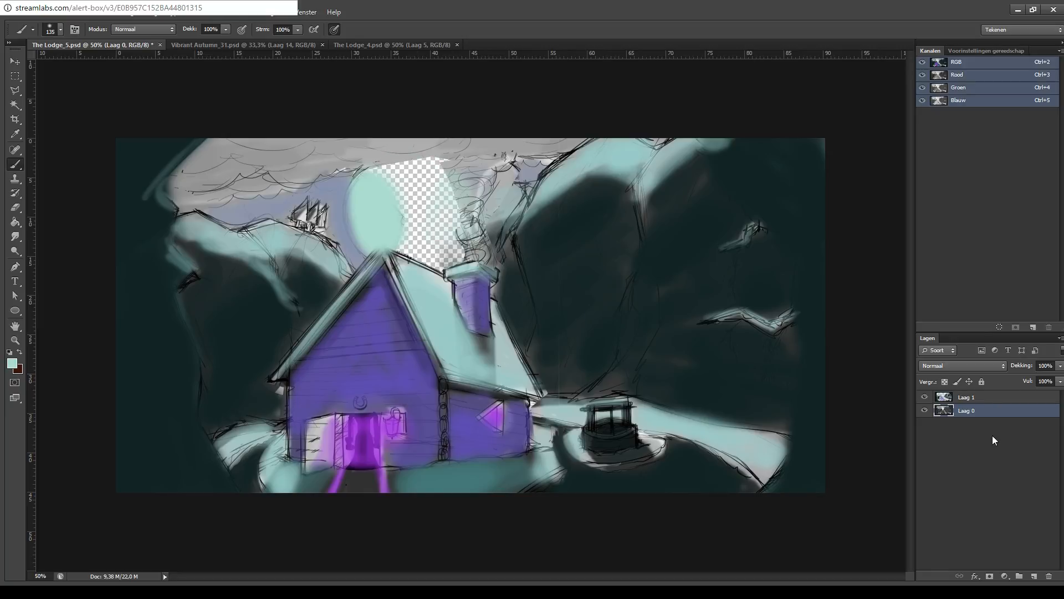
pyautogui.click(983, 400)
pyautogui.moveTo(388, 190)
pyautogui.mouseDown()
pyautogui.moveTo(385, 168)
pyautogui.moveTo(418, 167)
pyautogui.moveTo(388, 167)
pyautogui.moveTo(425, 167)
pyautogui.moveTo(452, 208)
pyautogui.mouseUp()
pyautogui.moveTo(404, 235)
pyautogui.mouseDown()
pyautogui.moveTo(444, 249)
pyautogui.moveTo(420, 247)
pyautogui.moveTo(445, 248)
pyautogui.moveTo(407, 222)
pyautogui.moveTo(414, 197)
pyautogui.moveTo(442, 213)
pyautogui.moveTo(427, 169)
pyautogui.moveTo(471, 192)
pyautogui.moveTo(491, 230)
pyautogui.mouseUp()
pyautogui.hotkey('ctrl', 'z')
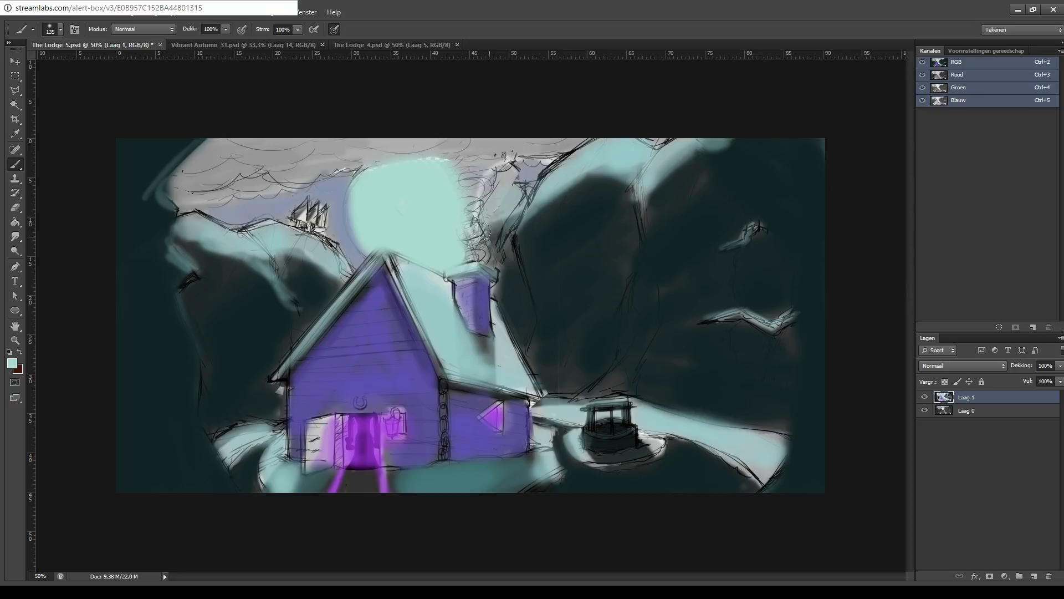
pyautogui.moveTo(499, 177)
pyautogui.mouseDown()
pyautogui.moveTo(490, 214)
pyautogui.moveTo(511, 181)
pyautogui.mouseUp()
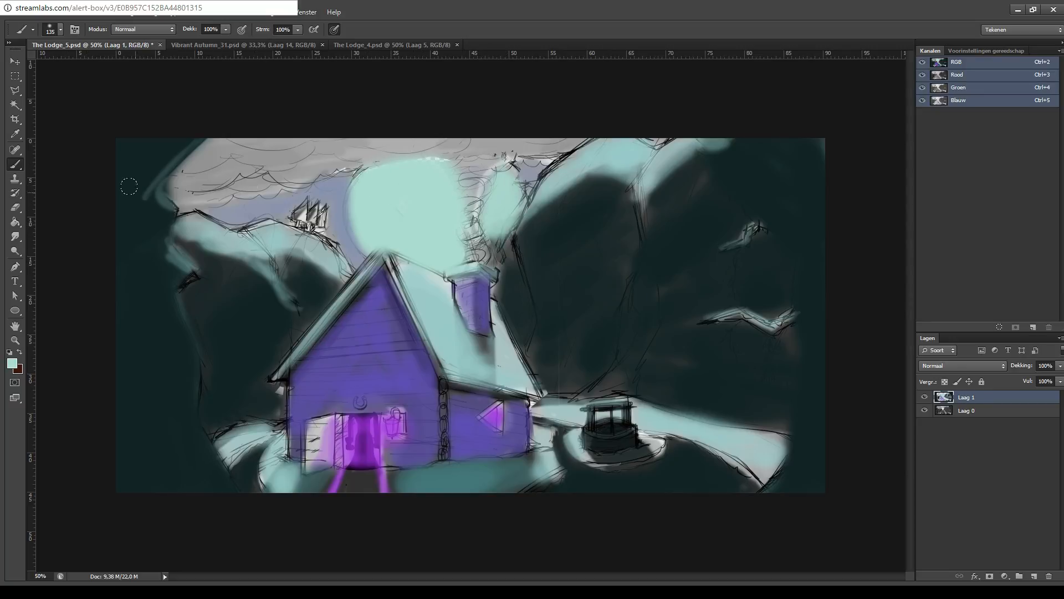
pyautogui.moveTo(521, 195); pyautogui.dragTo(506, 181)
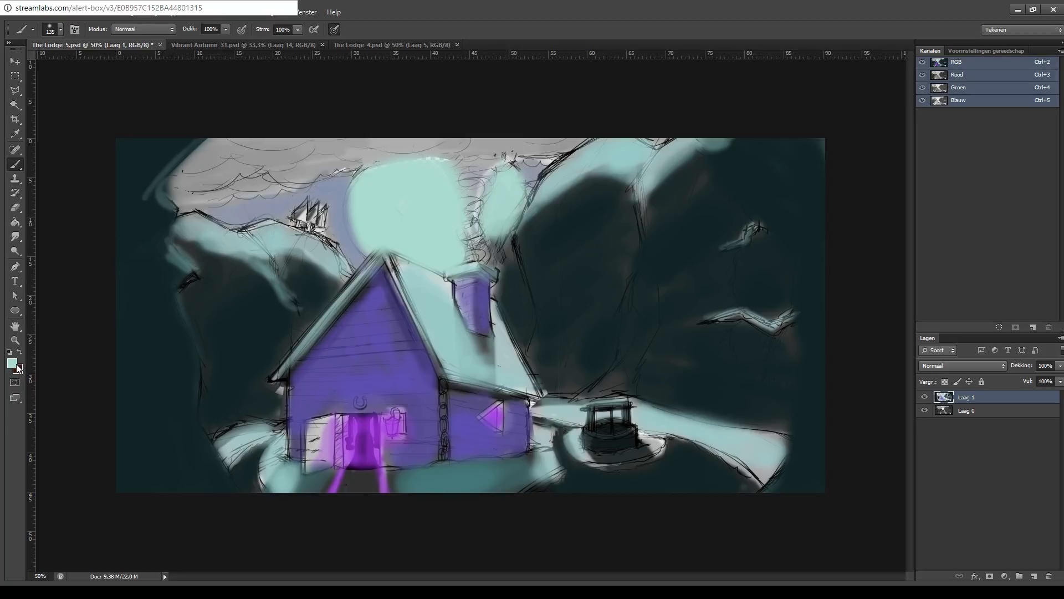
# - Pick a very dark teal foreground colour and paint the chimney smoke and the clouds along the upper sky
pyautogui.press('i')
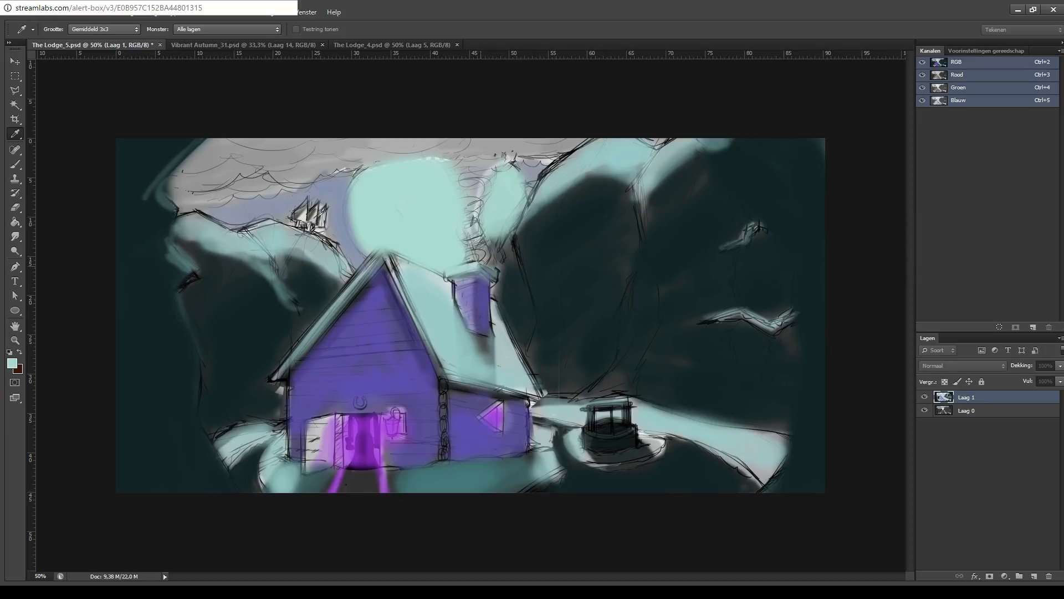
pyautogui.click(520, 276)
pyautogui.press('b')
pyautogui.moveTo(457, 251)
pyautogui.mouseDown()
pyautogui.moveTo(472, 233)
pyautogui.moveTo(469, 196)
pyautogui.moveTo(449, 149)
pyautogui.moveTo(191, 187)
pyautogui.moveTo(175, 164)
pyautogui.moveTo(238, 131)
pyautogui.moveTo(308, 152)
pyautogui.moveTo(230, 174)
pyautogui.moveTo(355, 156)
pyautogui.moveTo(202, 202)
pyautogui.mouseUp()
pyautogui.hotkey('ctrl', 'z')
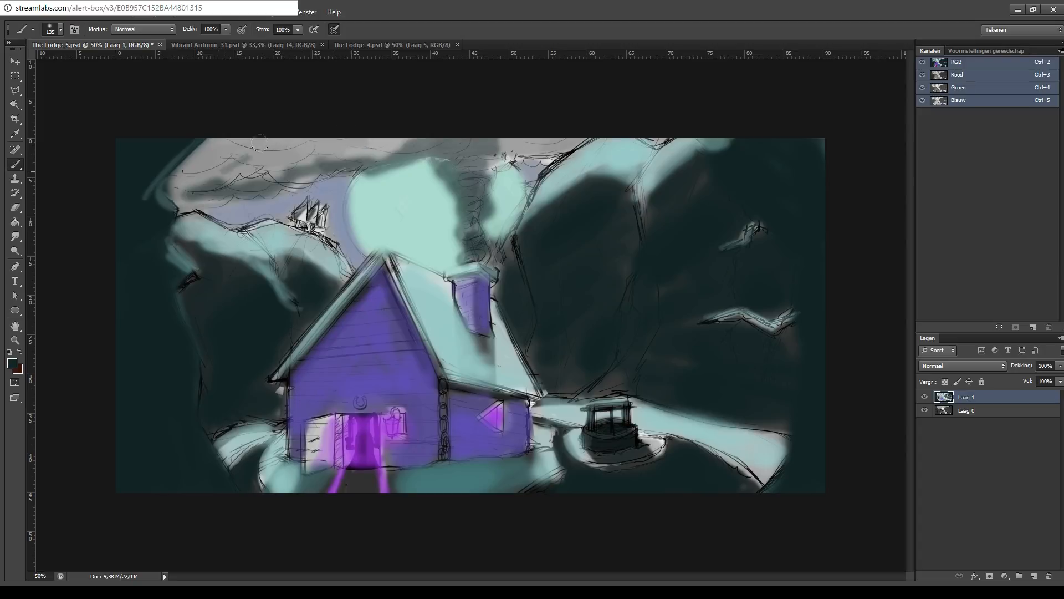
pyautogui.moveTo(260, 143)
pyautogui.mouseDown()
pyautogui.moveTo(203, 144)
pyautogui.moveTo(220, 129)
pyautogui.moveTo(300, 130)
pyautogui.moveTo(278, 168)
pyautogui.moveTo(350, 140)
pyautogui.moveTo(283, 145)
pyautogui.moveTo(428, 139)
pyautogui.moveTo(479, 153)
pyautogui.moveTo(470, 164)
pyautogui.moveTo(534, 132)
pyautogui.moveTo(545, 142)
pyautogui.moveTo(658, 133)
pyautogui.mouseUp()
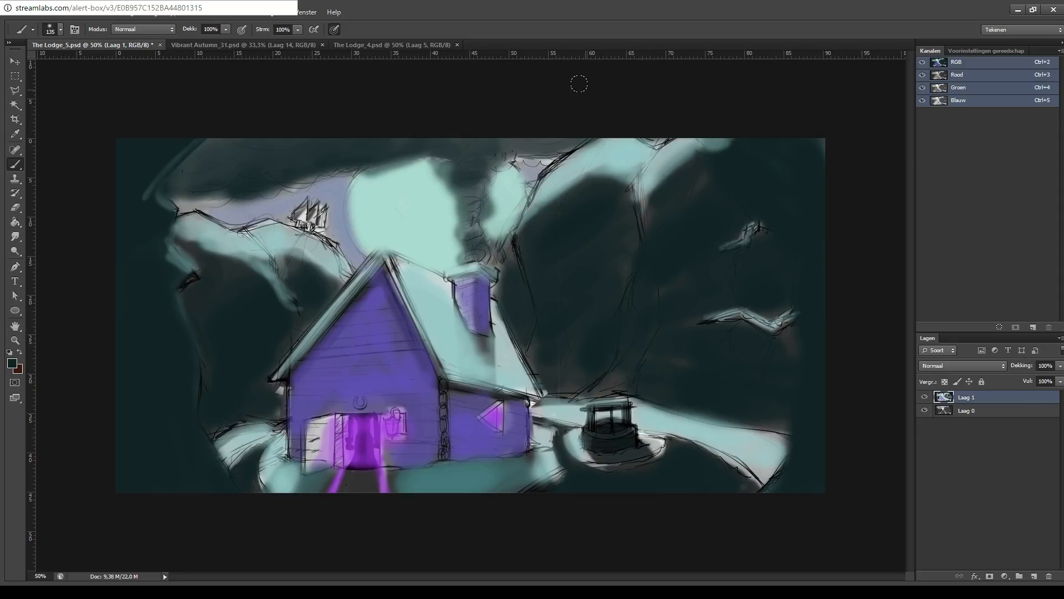
pyautogui.hotkey('ctrl', '-')
pyautogui.hotkey('ctrl', '-')
pyautogui.hotkey('ctrl', '-')
pyautogui.hotkey('ctrl', '+')
pyautogui.hotkey('ctrl', '+')
pyautogui.hotkey('ctrl', '+')
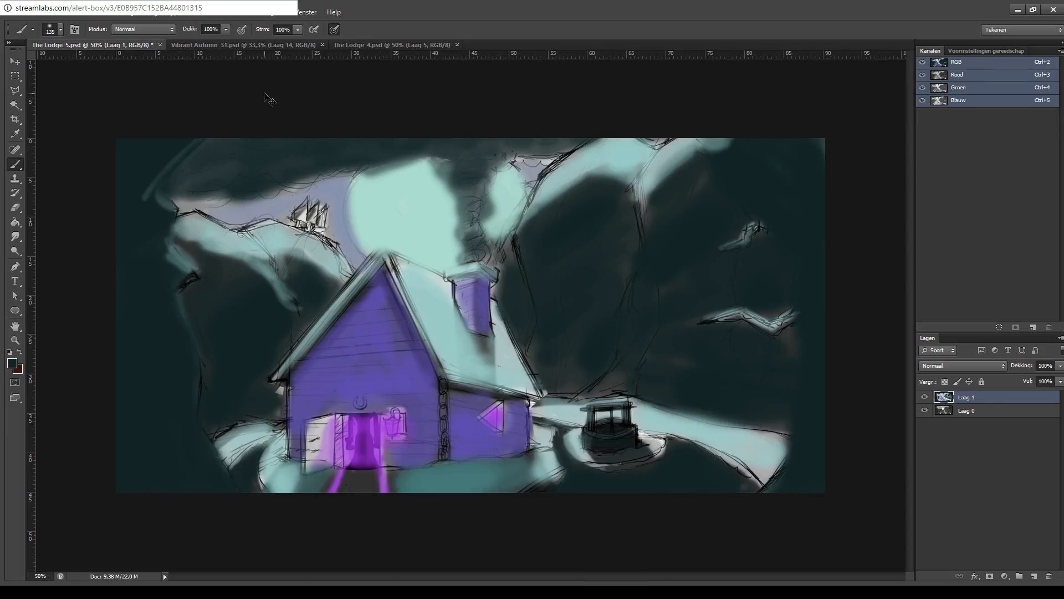
pyautogui.moveTo(217, 458); pyautogui.dragTo(793, 445)
pyautogui.moveTo(728, 153)
pyautogui.mouseDown()
pyautogui.moveTo(370, 164)
pyautogui.moveTo(152, 194)
pyautogui.mouseUp()
pyautogui.hotkey('ctrl', 'alt', 'z')
pyautogui.hotkey('ctrl', 'alt', 'z')
# - Pick an ochre foreground colour and try it out on the lodge's front wall
pyautogui.press('i')
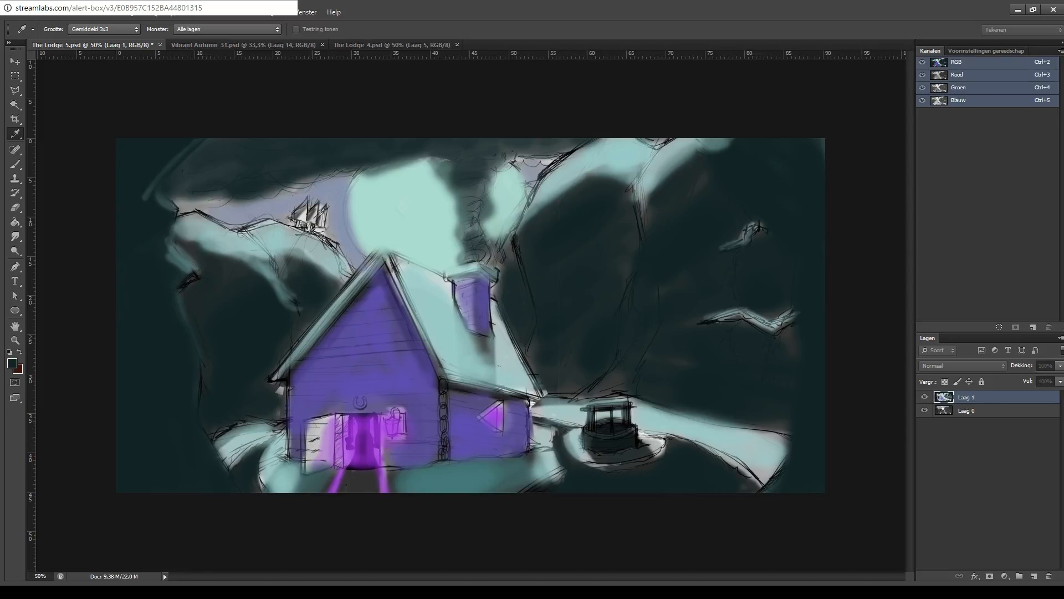
pyautogui.press('b')
pyautogui.moveTo(293, 425)
pyautogui.mouseDown()
pyautogui.moveTo(295, 450)
pyautogui.moveTo(302, 383)
pyautogui.moveTo(355, 377)
pyautogui.moveTo(330, 349)
pyautogui.mouseUp()
pyautogui.hotkey('ctrl', 'z')
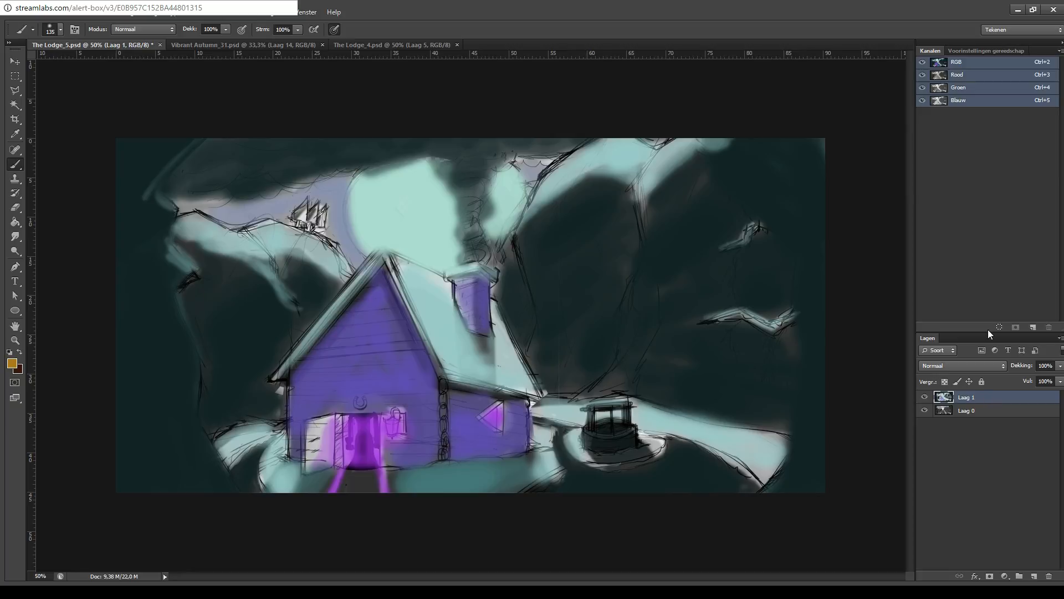
# - Duplicate Laag 1 and hide the original layer
pyautogui.hotkey('ctrl', 'j')
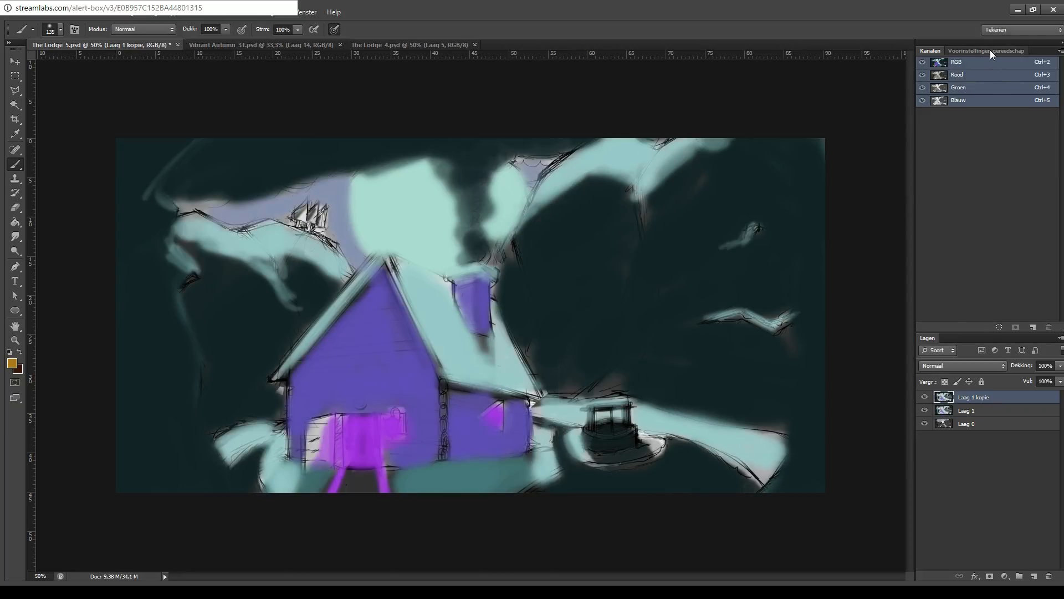
pyautogui.click(924, 410)
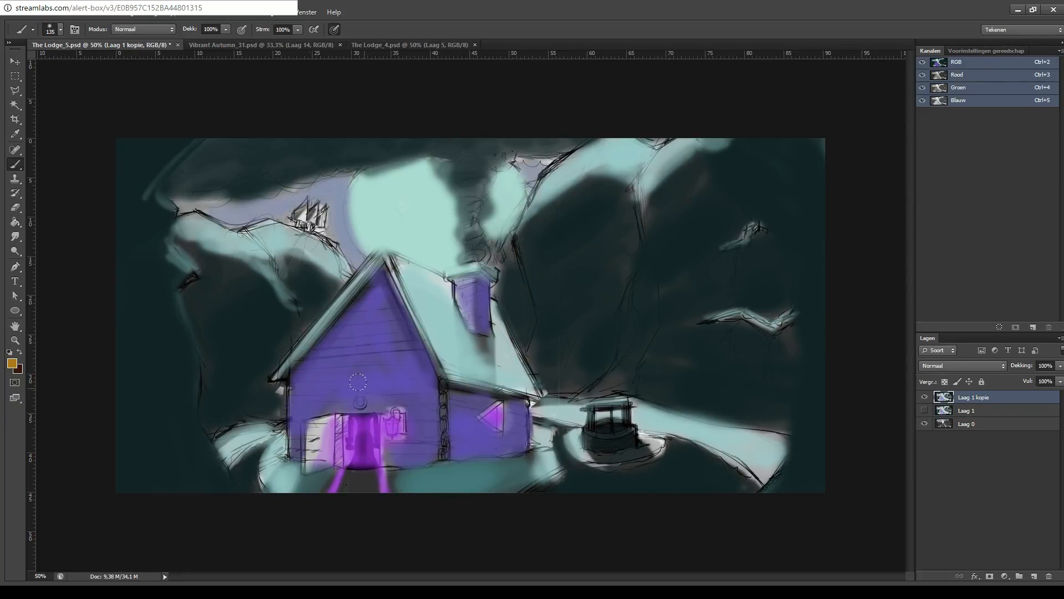
# - Paint the lodge's front gable wall and side wall ochre on Laag 1 kopie, leaving the door, lantern and window uncovered
pyautogui.moveTo(288, 436)
pyautogui.mouseDown()
pyautogui.moveTo(294, 382)
pyautogui.moveTo(294, 450)
pyautogui.moveTo(313, 391)
pyautogui.moveTo(297, 388)
pyautogui.moveTo(298, 367)
pyautogui.moveTo(285, 378)
pyautogui.moveTo(383, 271)
pyautogui.mouseUp()
pyautogui.moveTo(333, 372)
pyautogui.mouseDown()
pyautogui.moveTo(360, 388)
pyautogui.moveTo(355, 351)
pyautogui.moveTo(333, 329)
pyautogui.moveTo(409, 380)
pyautogui.moveTo(386, 316)
pyautogui.moveTo(430, 387)
pyautogui.moveTo(375, 287)
pyautogui.moveTo(426, 374)
pyautogui.moveTo(379, 259)
pyautogui.moveTo(434, 384)
pyautogui.mouseUp()
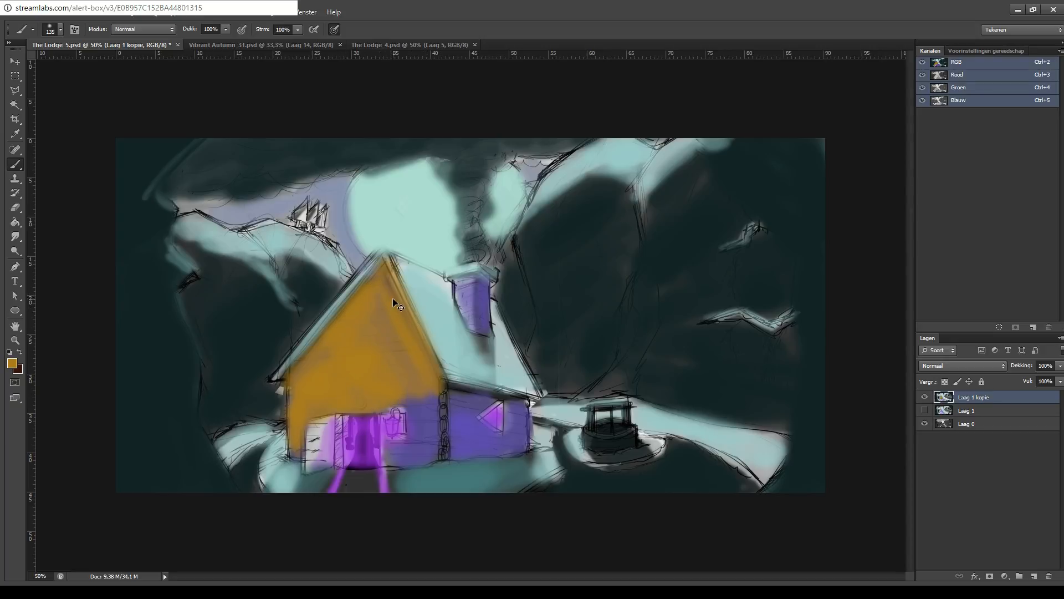
pyautogui.hotkey('ctrl', 'z')
pyautogui.moveTo(384, 288)
pyautogui.mouseDown()
pyautogui.moveTo(422, 381)
pyautogui.moveTo(389, 293)
pyautogui.moveTo(411, 351)
pyautogui.mouseUp()
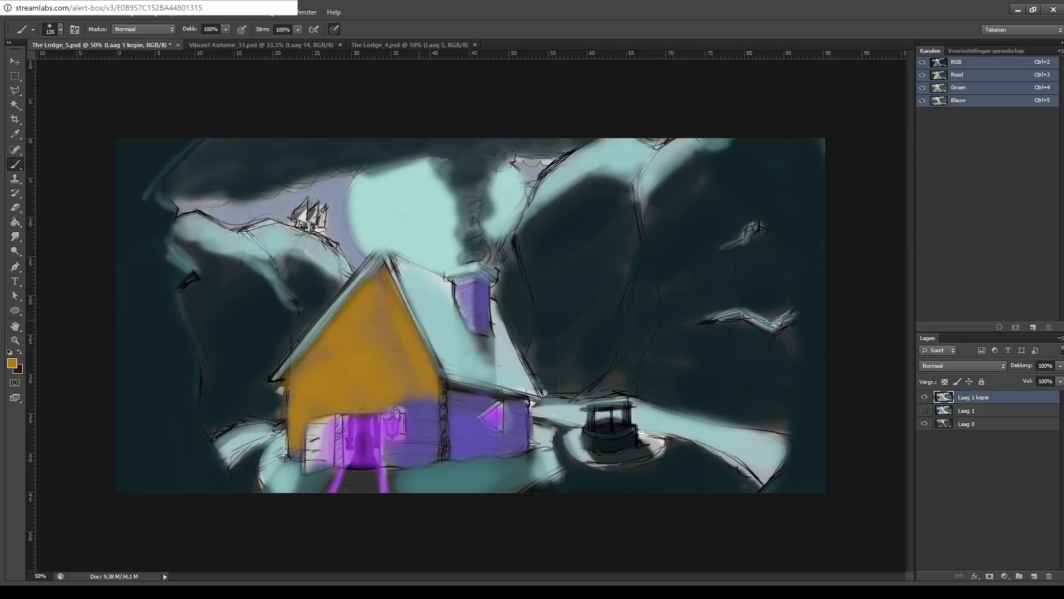
pyautogui.moveTo(390, 444)
pyautogui.mouseDown()
pyautogui.moveTo(407, 386)
pyautogui.moveTo(414, 411)
pyautogui.moveTo(391, 390)
pyautogui.moveTo(421, 379)
pyautogui.moveTo(421, 439)
pyautogui.moveTo(410, 452)
pyautogui.moveTo(401, 367)
pyautogui.moveTo(369, 307)
pyautogui.moveTo(411, 275)
pyautogui.moveTo(467, 432)
pyautogui.moveTo(453, 440)
pyautogui.moveTo(448, 390)
pyautogui.moveTo(458, 414)
pyautogui.moveTo(447, 413)
pyautogui.moveTo(456, 396)
pyautogui.moveTo(487, 391)
pyautogui.moveTo(463, 412)
pyautogui.moveTo(486, 435)
pyautogui.moveTo(471, 440)
pyautogui.moveTo(458, 410)
pyautogui.moveTo(488, 440)
pyautogui.moveTo(514, 406)
pyautogui.moveTo(472, 442)
pyautogui.moveTo(487, 443)
pyautogui.moveTo(440, 451)
pyautogui.moveTo(442, 402)
pyautogui.moveTo(457, 428)
pyautogui.moveTo(473, 395)
pyautogui.moveTo(501, 395)
pyautogui.mouseUp()
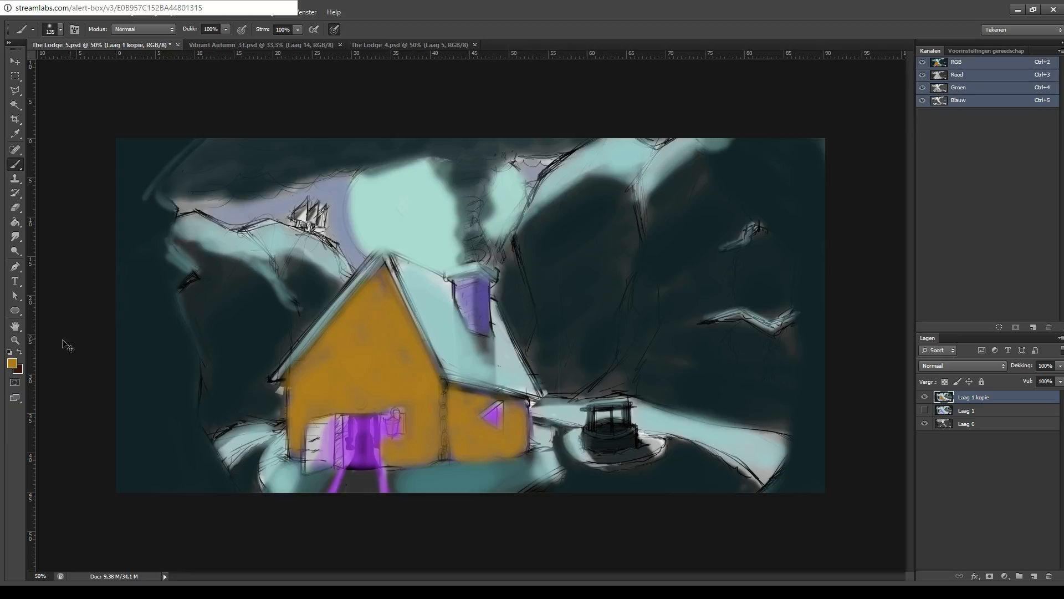
# - Erase the purple paint from the lodge's doorway, open door and the light streaks on the path
pyautogui.press('i')
pyautogui.click(545, 374)
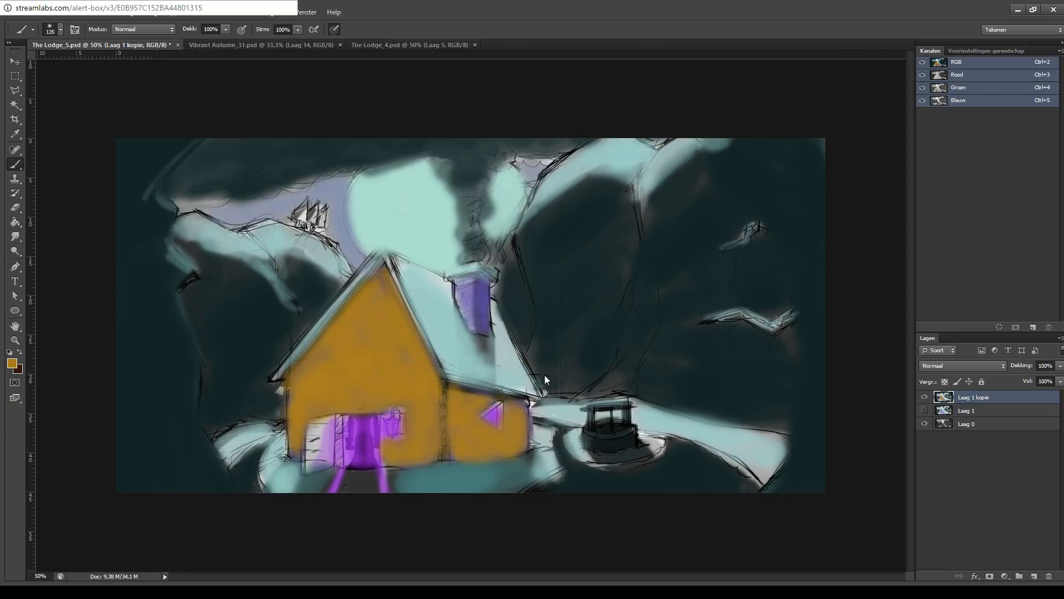
pyautogui.click(16, 209)
pyautogui.moveTo(335, 440)
pyautogui.mouseDown()
pyautogui.moveTo(346, 462)
pyautogui.moveTo(343, 448)
pyautogui.moveTo(359, 438)
pyautogui.moveTo(379, 458)
pyautogui.moveTo(364, 427)
pyautogui.moveTo(336, 420)
pyautogui.moveTo(354, 426)
pyautogui.moveTo(331, 435)
pyautogui.moveTo(348, 462)
pyautogui.moveTo(330, 504)
pyautogui.moveTo(360, 486)
pyautogui.moveTo(373, 460)
pyautogui.moveTo(384, 481)
pyautogui.moveTo(379, 443)
pyautogui.mouseUp()
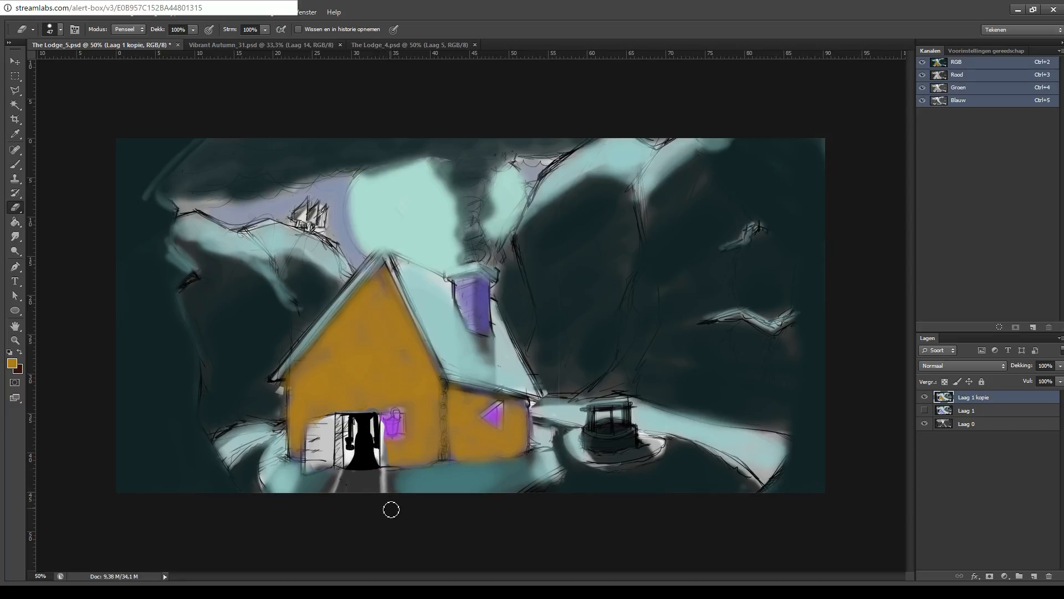
# - Erase the purple paint from the chimney, the side wall's window and the lantern
pyautogui.click(15, 164)
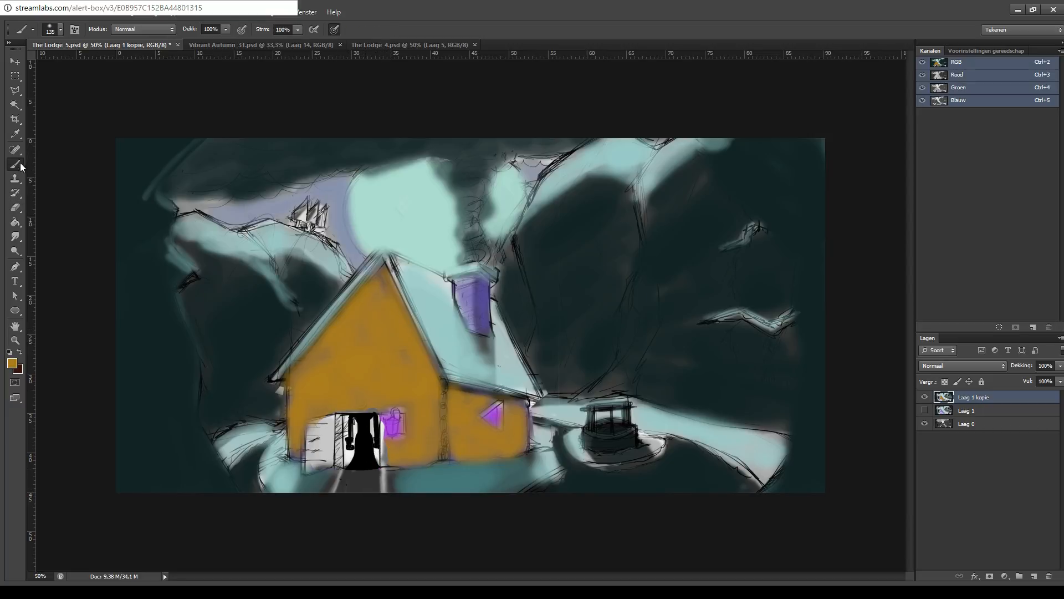
pyautogui.press('i')
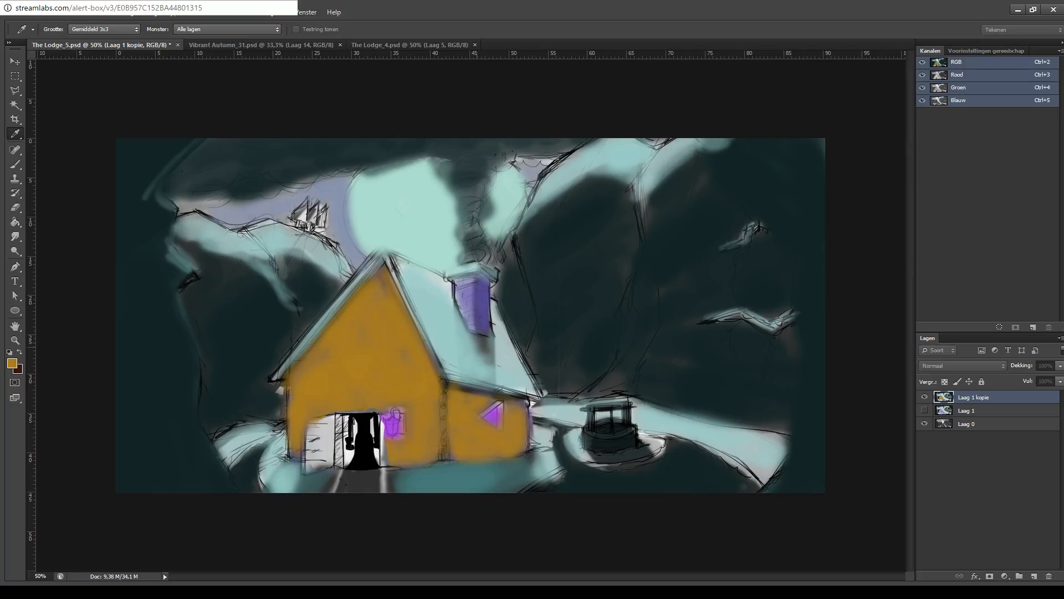
pyautogui.click(16, 207)
pyautogui.moveTo(484, 299)
pyautogui.mouseDown()
pyautogui.moveTo(463, 302)
pyautogui.moveTo(464, 277)
pyautogui.moveTo(481, 302)
pyautogui.moveTo(466, 321)
pyautogui.moveTo(478, 332)
pyautogui.moveTo(461, 303)
pyautogui.moveTo(471, 294)
pyautogui.moveTo(485, 330)
pyautogui.mouseUp()
pyautogui.moveTo(482, 412)
pyautogui.mouseDown()
pyautogui.moveTo(488, 424)
pyautogui.moveTo(496, 411)
pyautogui.moveTo(499, 424)
pyautogui.mouseUp()
pyautogui.moveTo(390, 419)
pyautogui.mouseDown()
pyautogui.moveTo(398, 431)
pyautogui.moveTo(393, 417)
pyautogui.mouseUp()
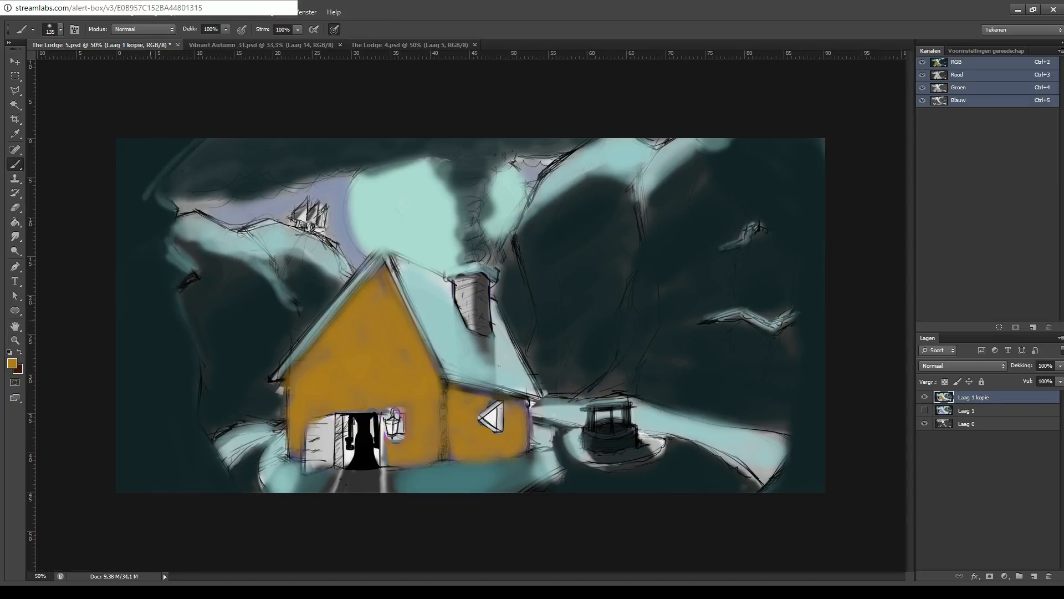
# - Pick a pale yellow foreground colour and repaint the moon on both sides of the chimney smoke
pyautogui.press('i')
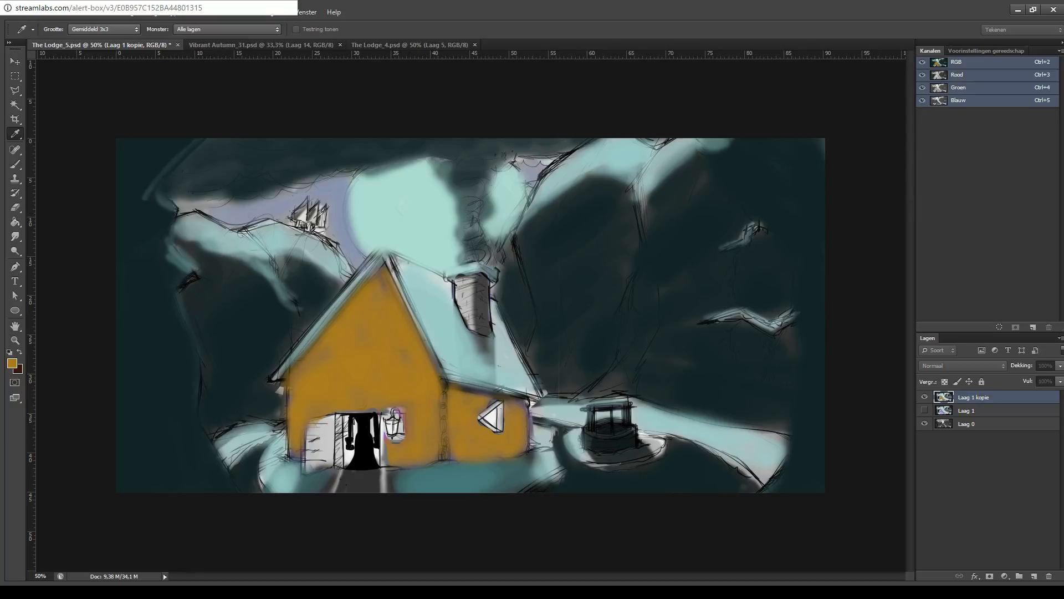
pyautogui.click(533, 247)
pyautogui.moveTo(364, 206)
pyautogui.mouseDown()
pyautogui.moveTo(368, 181)
pyautogui.moveTo(369, 222)
pyautogui.moveTo(411, 169)
pyautogui.moveTo(396, 180)
pyautogui.mouseUp()
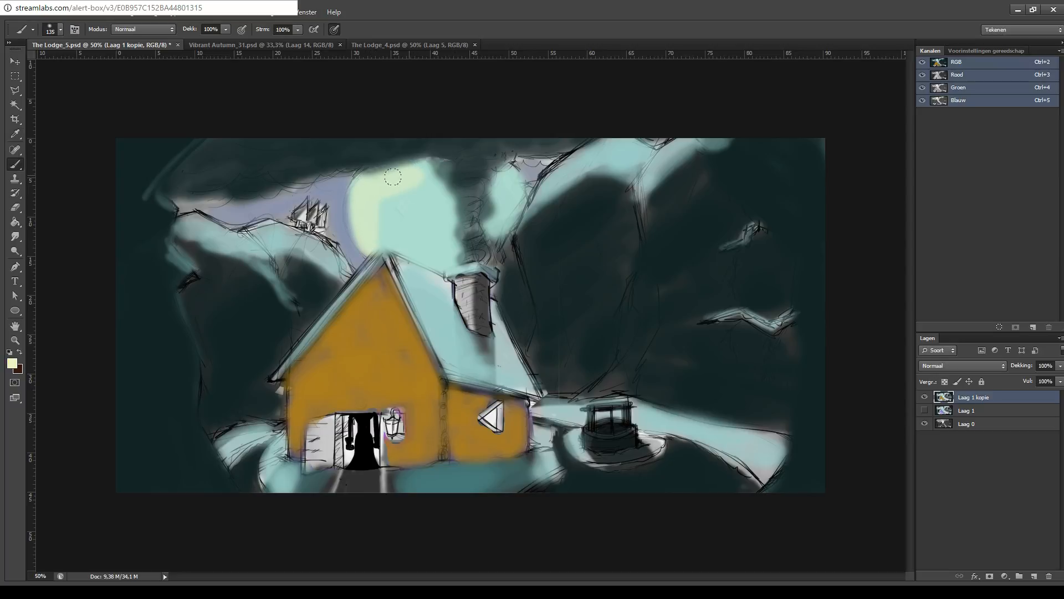
pyautogui.moveTo(358, 240)
pyautogui.mouseDown()
pyautogui.moveTo(373, 178)
pyautogui.moveTo(367, 220)
pyautogui.moveTo(436, 252)
pyautogui.moveTo(406, 235)
pyautogui.moveTo(433, 207)
pyautogui.moveTo(430, 179)
pyautogui.moveTo(413, 168)
pyautogui.moveTo(362, 230)
pyautogui.mouseUp()
pyautogui.moveTo(363, 177)
pyautogui.mouseDown()
pyautogui.moveTo(387, 181)
pyautogui.moveTo(431, 163)
pyautogui.mouseUp()
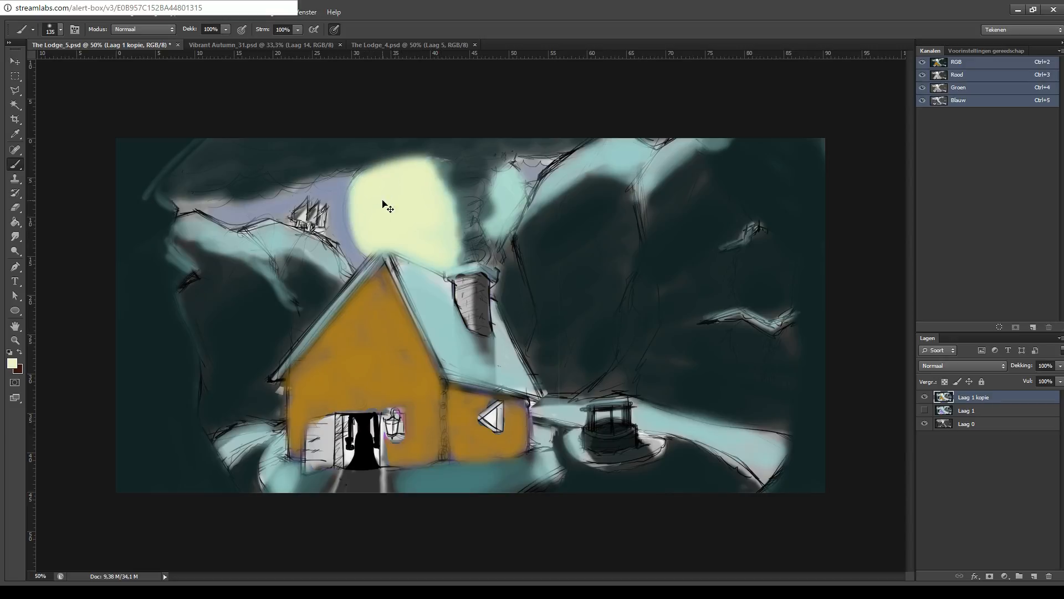
pyautogui.hotkey('ctrl', 'z')
pyautogui.moveTo(364, 221); pyautogui.dragTo(397, 173)
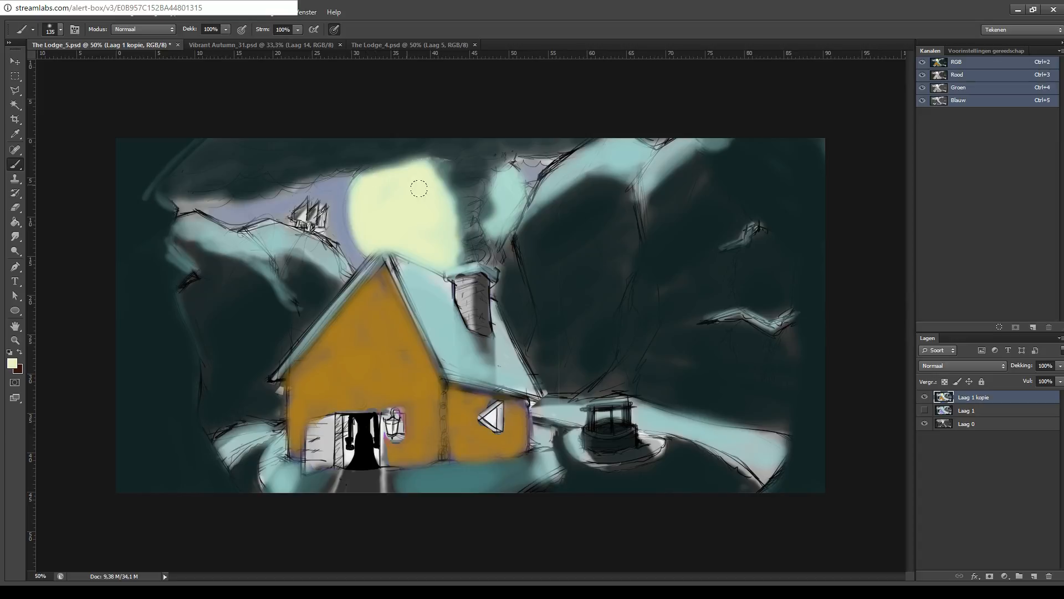
pyautogui.moveTo(493, 222)
pyautogui.mouseDown()
pyautogui.moveTo(499, 172)
pyautogui.moveTo(495, 225)
pyautogui.moveTo(504, 181)
pyautogui.moveTo(492, 219)
pyautogui.moveTo(507, 214)
pyautogui.moveTo(487, 228)
pyautogui.moveTo(496, 174)
pyautogui.moveTo(508, 197)
pyautogui.moveTo(507, 175)
pyautogui.moveTo(494, 234)
pyautogui.mouseUp()
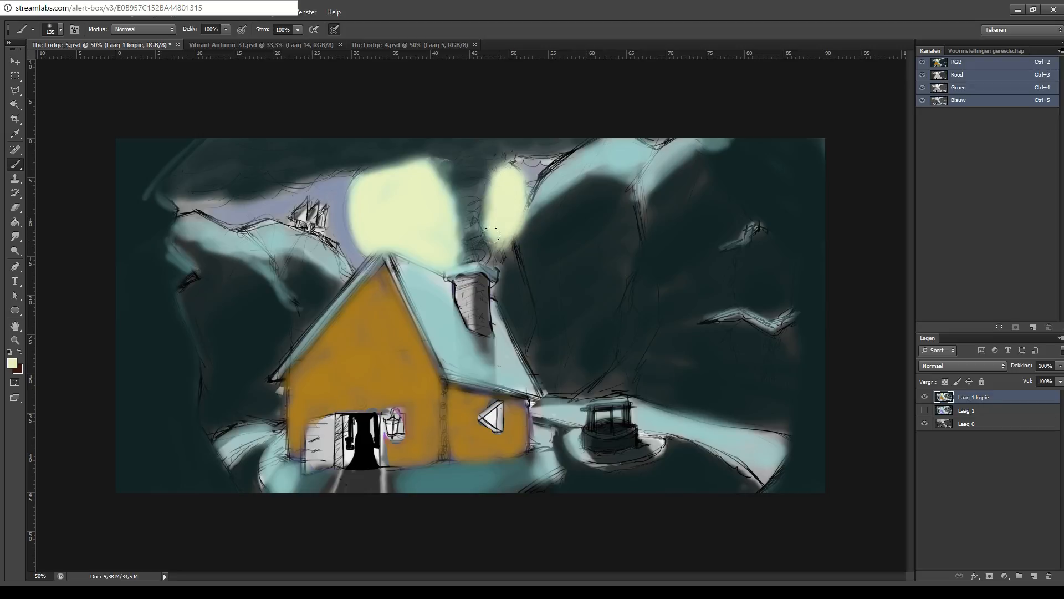
pyautogui.hotkey('ctrl', 'z')
# - Paint pale yellow moonlight along the snowy mountain ridges on both sides of the moon
pyautogui.moveTo(193, 222)
pyautogui.mouseDown()
pyautogui.moveTo(258, 240)
pyautogui.moveTo(257, 230)
pyautogui.moveTo(297, 236)
pyautogui.moveTo(327, 252)
pyautogui.mouseUp()
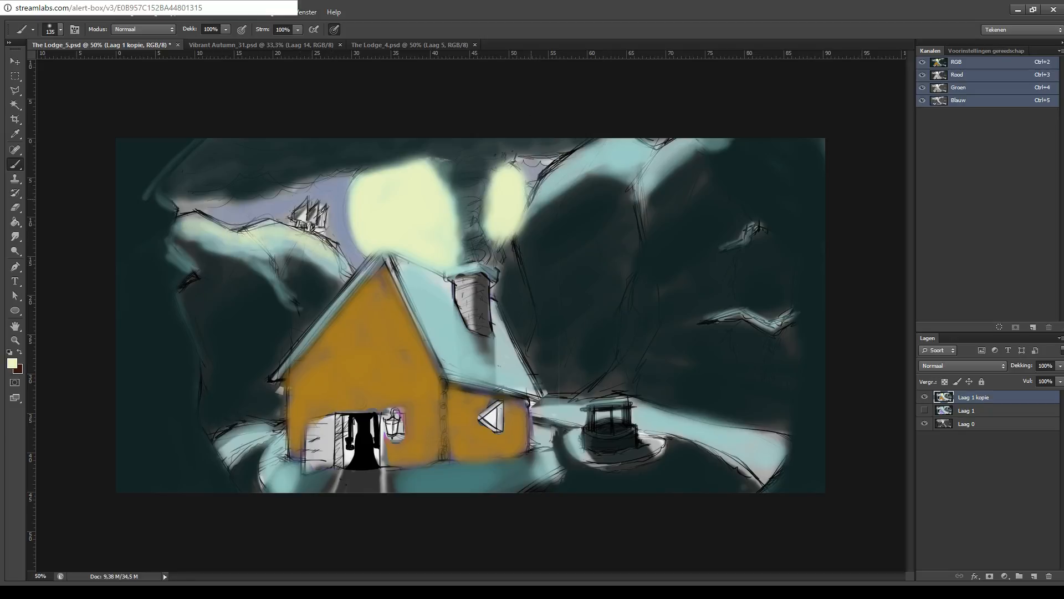
pyautogui.moveTo(534, 200)
pyautogui.mouseDown()
pyautogui.moveTo(594, 139)
pyautogui.moveTo(555, 169)
pyautogui.moveTo(600, 142)
pyautogui.moveTo(637, 140)
pyautogui.moveTo(624, 186)
pyautogui.moveTo(668, 143)
pyautogui.moveTo(637, 187)
pyautogui.moveTo(640, 204)
pyautogui.moveTo(687, 134)
pyautogui.mouseUp()
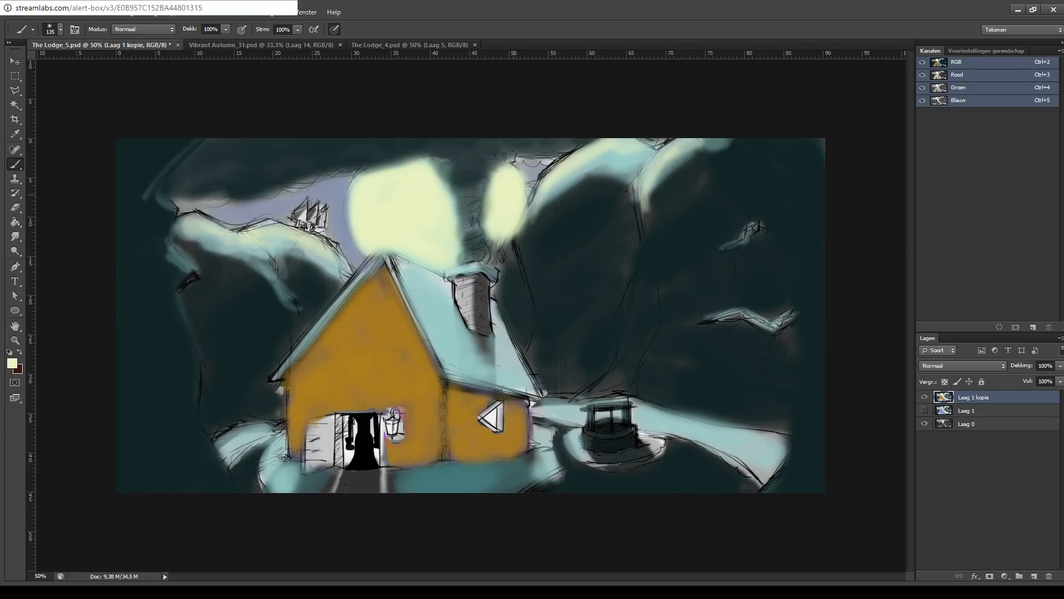
pyautogui.click(303, 591)
pyautogui.click(303, 590)
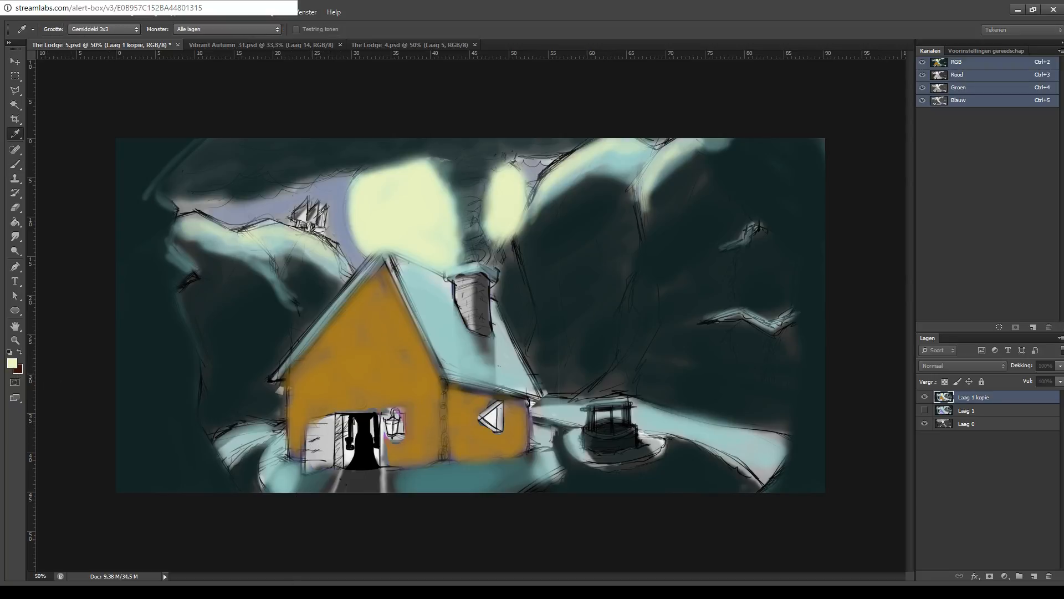
# - Paint the chimney's front face ochre and its shaded side a darker ochre
pyautogui.press('i')
pyautogui.click(567, 283)
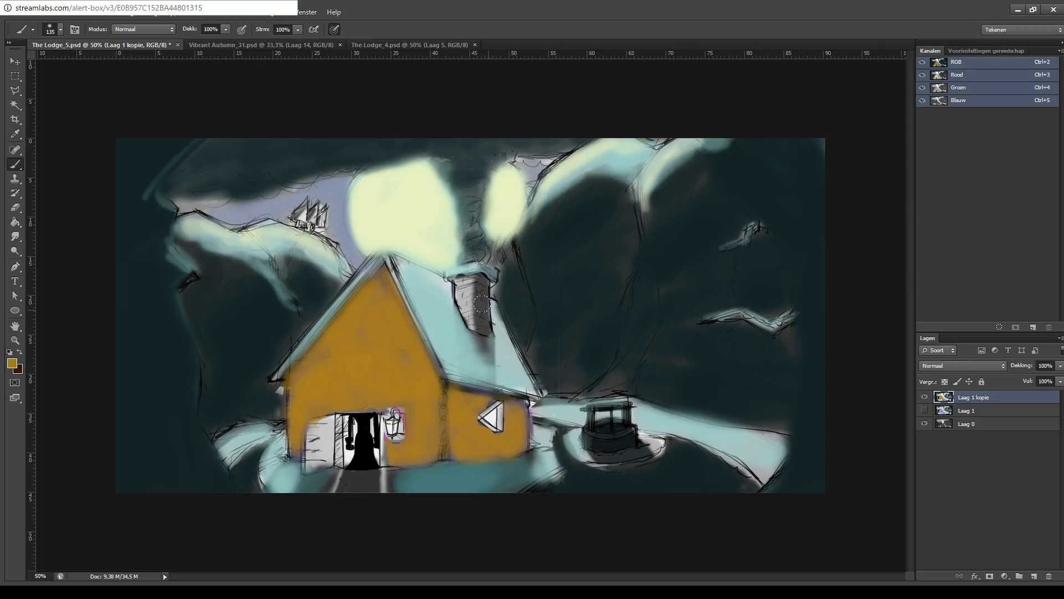
pyautogui.moveTo(452, 286)
pyautogui.mouseDown()
pyautogui.moveTo(464, 310)
pyautogui.moveTo(471, 299)
pyautogui.moveTo(461, 319)
pyautogui.moveTo(462, 274)
pyautogui.moveTo(452, 285)
pyautogui.moveTo(469, 330)
pyautogui.mouseUp()
pyautogui.press('i')
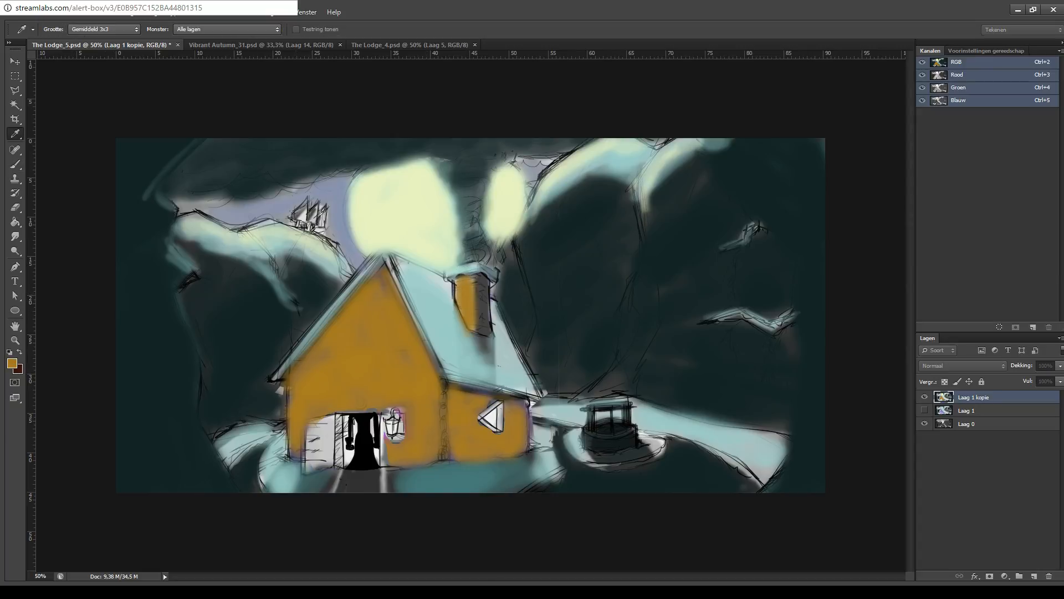
pyautogui.press('b')
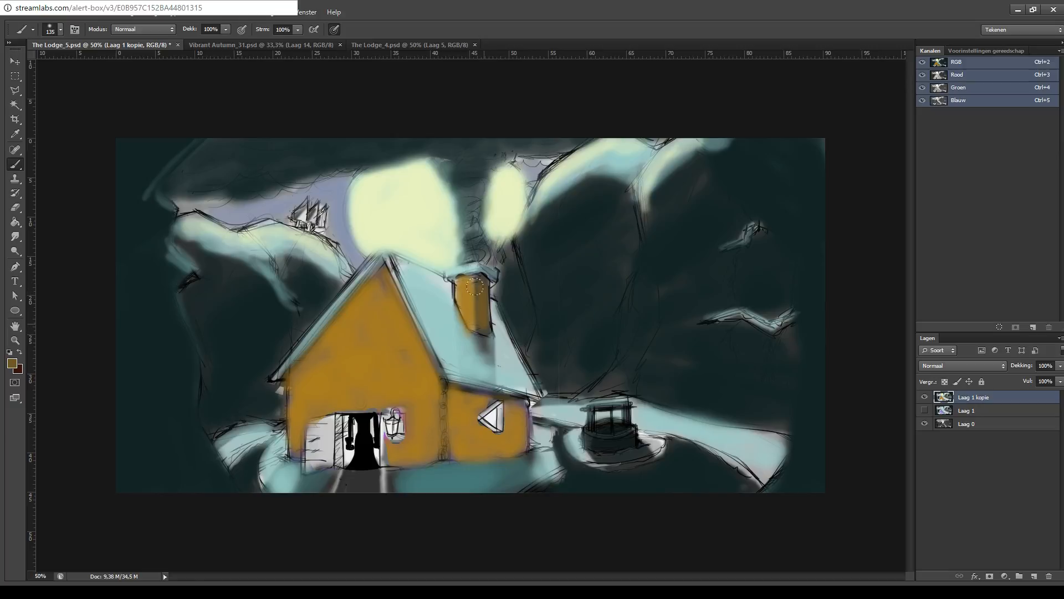
pyautogui.moveTo(475, 287); pyautogui.dragTo(487, 335)
# - Shade the lodge walls with darker ochre along the gable's roof edges and beneath the side wall's eaves
pyautogui.moveTo(396, 322)
pyautogui.mouseDown()
pyautogui.moveTo(419, 367)
pyautogui.moveTo(387, 283)
pyautogui.moveTo(432, 379)
pyautogui.mouseUp()
pyautogui.moveTo(295, 377)
pyautogui.mouseDown()
pyautogui.moveTo(361, 289)
pyautogui.moveTo(363, 302)
pyautogui.moveTo(297, 356)
pyautogui.moveTo(348, 329)
pyautogui.mouseUp()
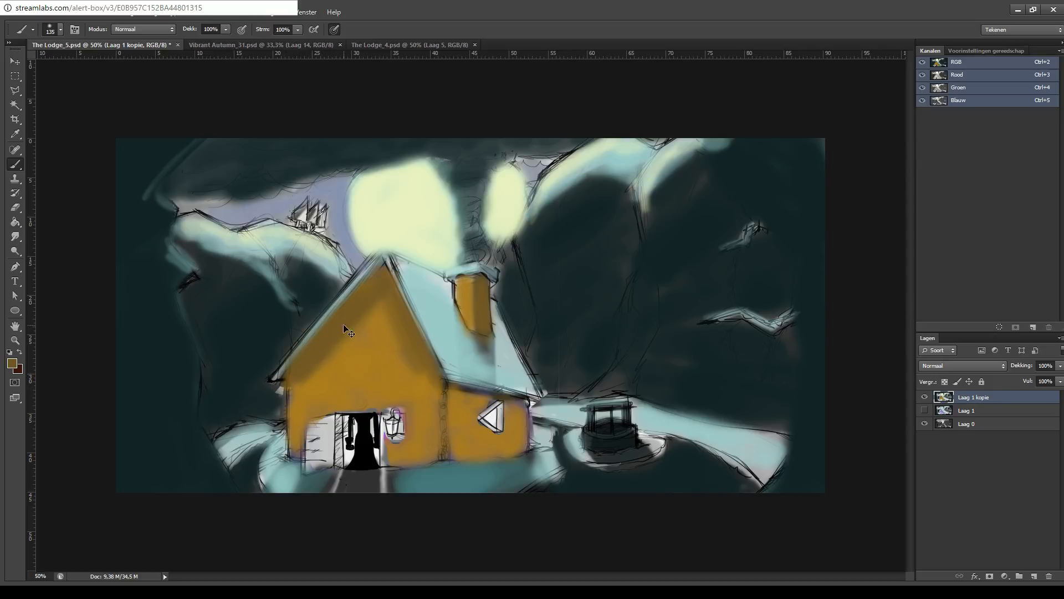
pyautogui.hotkey('ctrl', 'z')
pyautogui.moveTo(297, 396); pyautogui.dragTo(286, 378)
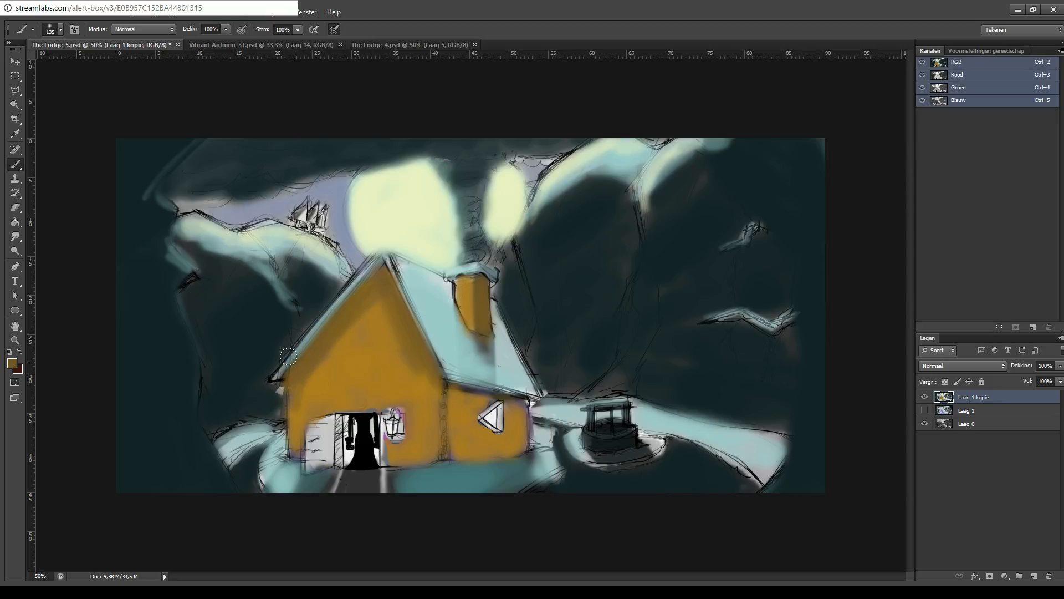
pyautogui.moveTo(390, 272); pyautogui.dragTo(377, 280)
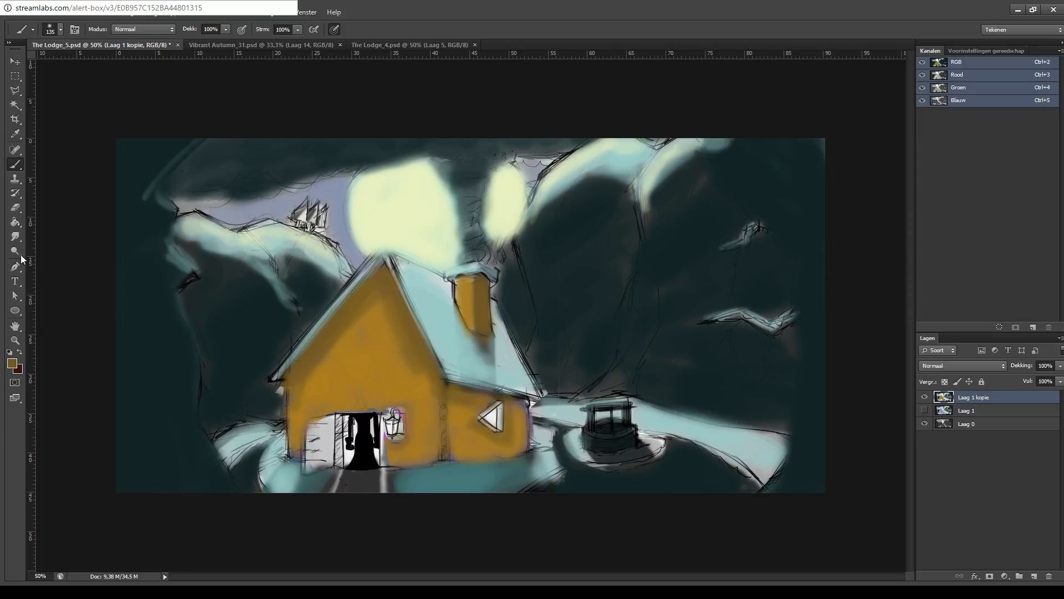
# - Pick a bright yellow foreground colour and paint a glow over the doorway, the lantern and the side window
pyautogui.press('i')
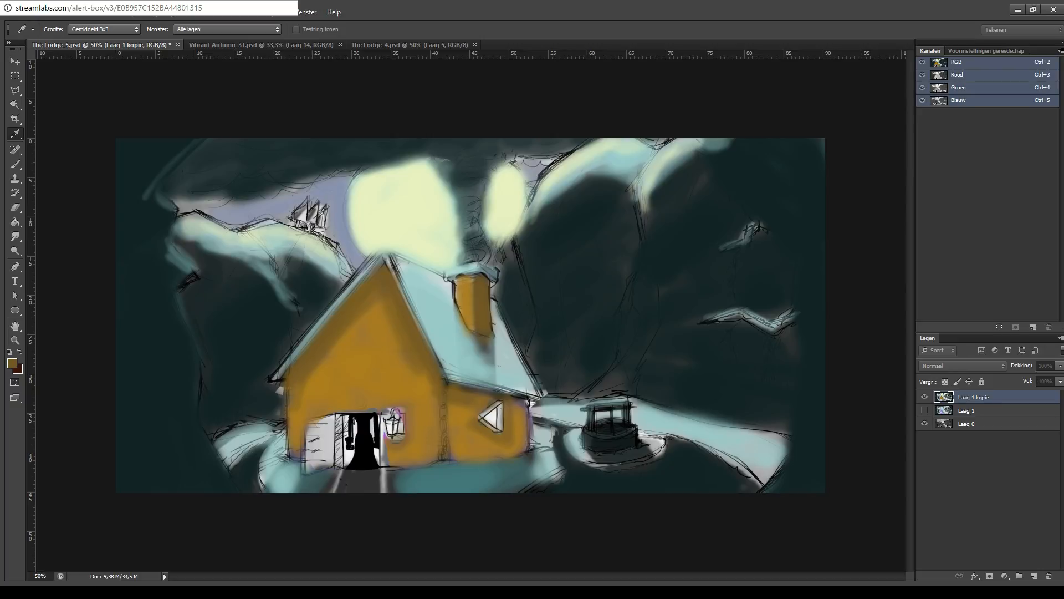
pyautogui.press('Return')
pyautogui.moveTo(336, 449)
pyautogui.mouseDown()
pyautogui.moveTo(349, 438)
pyautogui.moveTo(318, 474)
pyautogui.moveTo(325, 432)
pyautogui.moveTo(336, 450)
pyautogui.mouseUp()
pyautogui.hotkey('ctrl', 'z')
pyautogui.hotkey('ctrl', 'z')
pyautogui.moveTo(354, 421)
pyautogui.mouseDown()
pyautogui.moveTo(339, 448)
pyautogui.moveTo(342, 436)
pyautogui.moveTo(353, 463)
pyautogui.moveTo(365, 448)
pyautogui.moveTo(369, 458)
pyautogui.moveTo(388, 411)
pyautogui.mouseUp()
pyautogui.hotkey('ctrl', 'z')
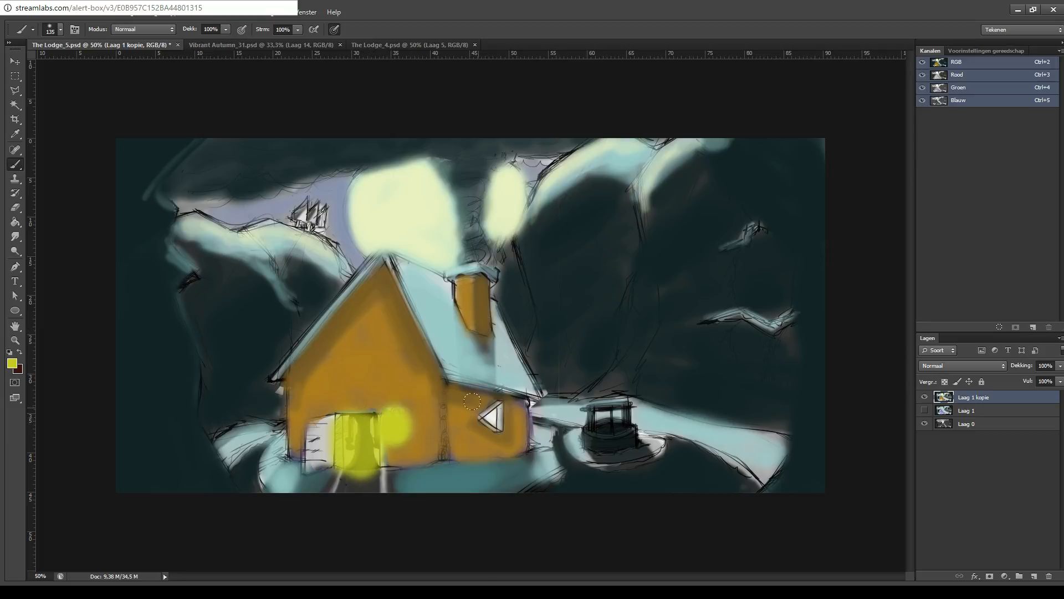
pyautogui.moveTo(481, 412)
pyautogui.mouseDown()
pyautogui.moveTo(497, 422)
pyautogui.moveTo(489, 407)
pyautogui.moveTo(492, 430)
pyautogui.moveTo(476, 413)
pyautogui.moveTo(508, 401)
pyautogui.mouseUp()
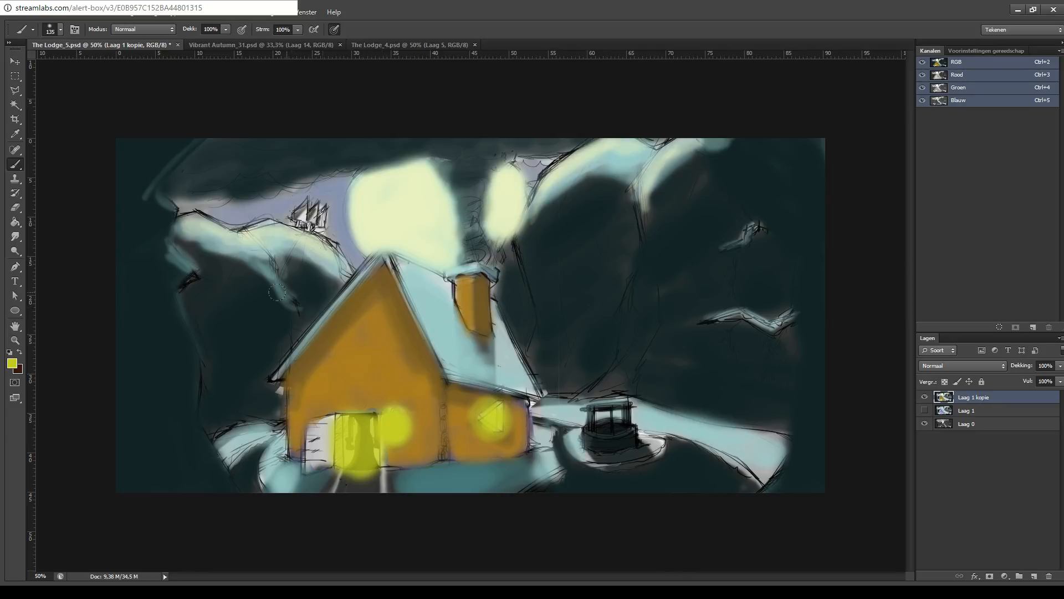
# - Paint bright yellow over the light streaks on the path and the open door
pyautogui.moveTo(336, 477)
pyautogui.mouseDown()
pyautogui.moveTo(339, 455)
pyautogui.moveTo(321, 501)
pyautogui.moveTo(331, 481)
pyautogui.mouseUp()
pyautogui.hotkey('ctrl', 'z')
pyautogui.moveTo(373, 473); pyautogui.dragTo(377, 493)
pyautogui.moveTo(314, 450)
pyautogui.mouseDown()
pyautogui.moveTo(317, 469)
pyautogui.moveTo(334, 443)
pyautogui.moveTo(310, 460)
pyautogui.moveTo(323, 420)
pyautogui.moveTo(315, 452)
pyautogui.moveTo(329, 427)
pyautogui.moveTo(324, 414)
pyautogui.moveTo(312, 453)
pyautogui.moveTo(328, 414)
pyautogui.moveTo(324, 431)
pyautogui.moveTo(316, 415)
pyautogui.moveTo(338, 413)
pyautogui.mouseUp()
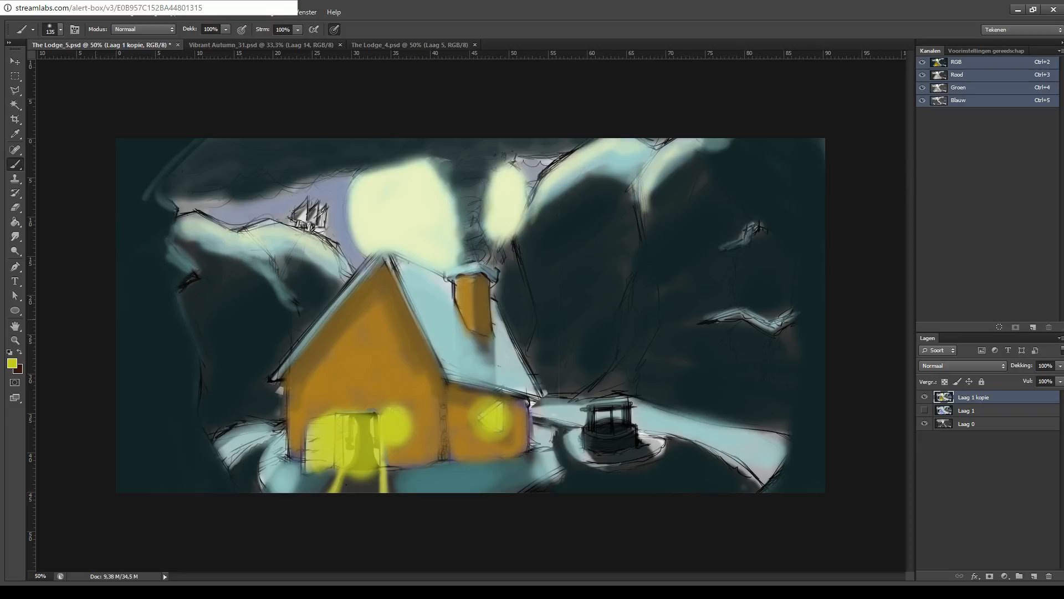
# - Try an ochre colour on the base of the well
pyautogui.press('i')
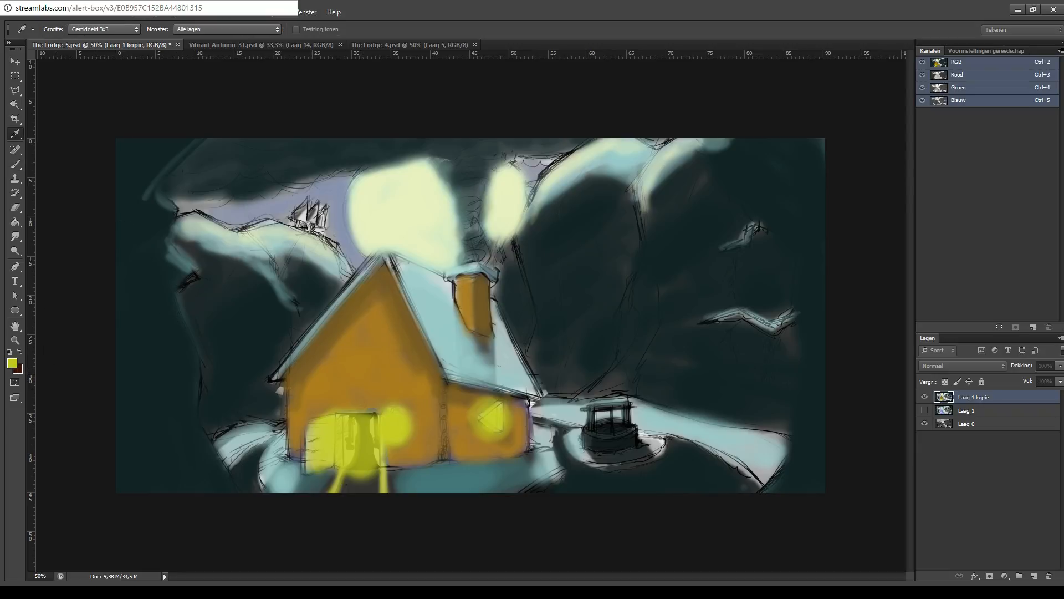
pyautogui.click(475, 302)
pyautogui.press('b')
pyautogui.moveTo(589, 439); pyautogui.dragTo(608, 435)
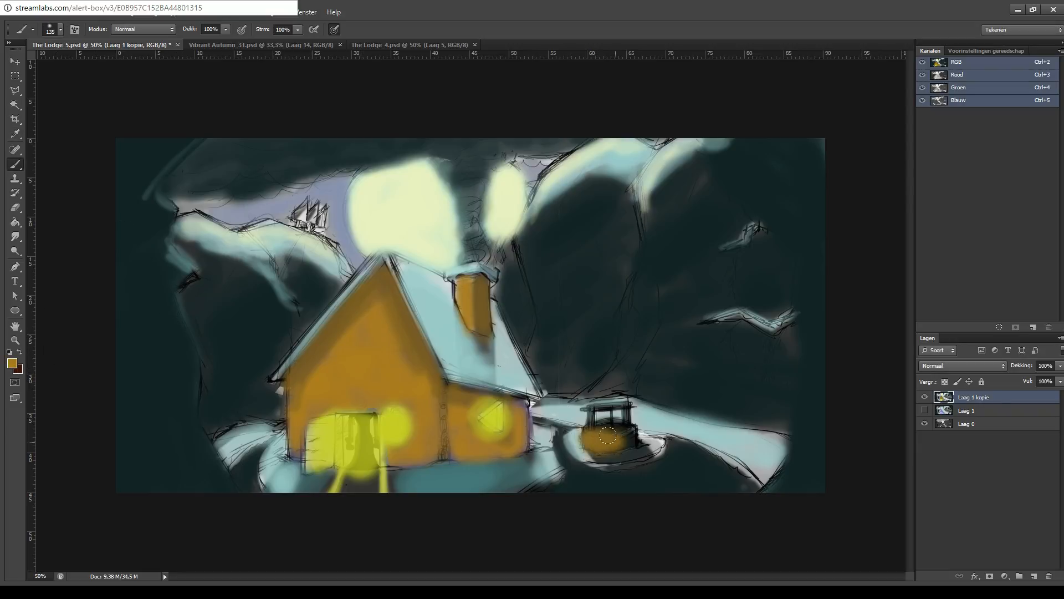
pyautogui.hotkey('ctrl', 'z')
# - Paint the well dark reddish brown and add a touch of ochre on the side facing the lodge
pyautogui.click(19, 352)
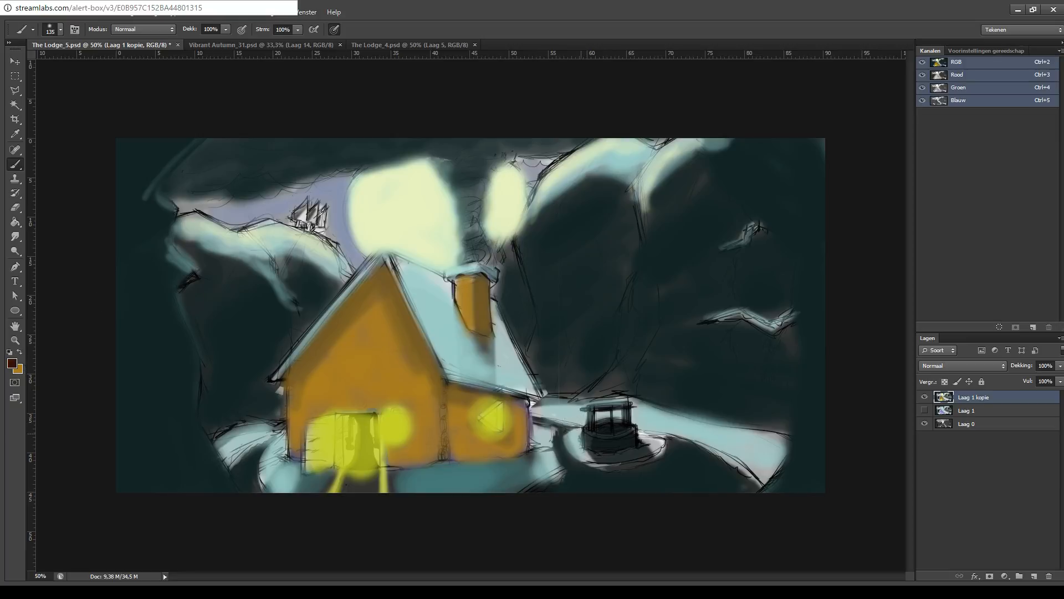
pyautogui.moveTo(602, 434)
pyautogui.mouseDown()
pyautogui.moveTo(586, 418)
pyautogui.moveTo(583, 402)
pyautogui.moveTo(621, 405)
pyautogui.moveTo(575, 403)
pyautogui.moveTo(621, 404)
pyautogui.moveTo(616, 428)
pyautogui.mouseUp()
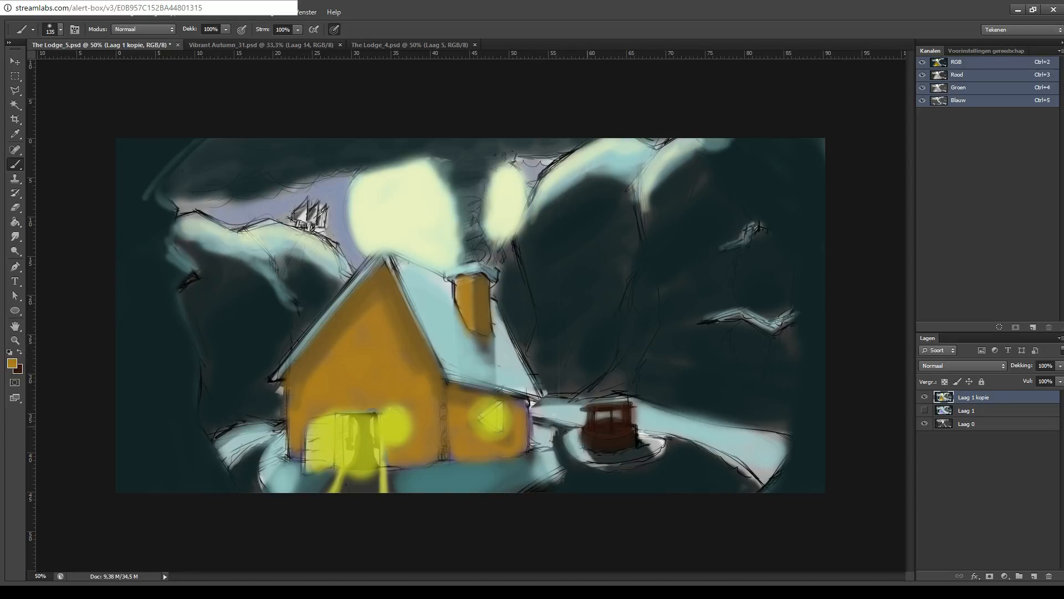
pyautogui.moveTo(587, 427)
pyautogui.mouseDown()
pyautogui.moveTo(582, 405)
pyautogui.moveTo(595, 402)
pyautogui.moveTo(580, 403)
pyautogui.moveTo(587, 430)
pyautogui.moveTo(610, 407)
pyautogui.mouseUp()
# - Sample the moon's pale yellow and touch up the moon's edges, extending it down beside the chimney smoke
pyautogui.press('i')
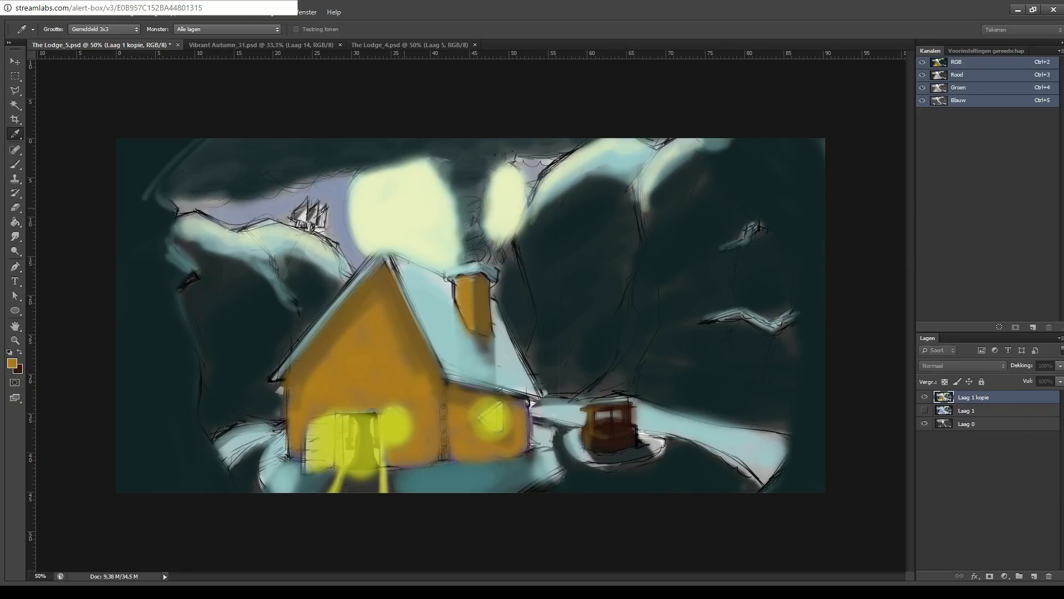
pyautogui.keyDown('alt'); pyautogui.click(505, 202); pyautogui.keyUp('alt')
pyautogui.moveTo(360, 206)
pyautogui.mouseDown()
pyautogui.moveTo(347, 224)
pyautogui.moveTo(355, 229)
pyautogui.mouseUp()
pyautogui.moveTo(365, 175)
pyautogui.mouseDown()
pyautogui.moveTo(392, 158)
pyautogui.moveTo(361, 176)
pyautogui.moveTo(424, 156)
pyautogui.moveTo(441, 176)
pyautogui.moveTo(429, 168)
pyautogui.moveTo(459, 249)
pyautogui.moveTo(479, 248)
pyautogui.moveTo(487, 174)
pyautogui.mouseUp()
pyautogui.hotkey('ctrl', 'z')
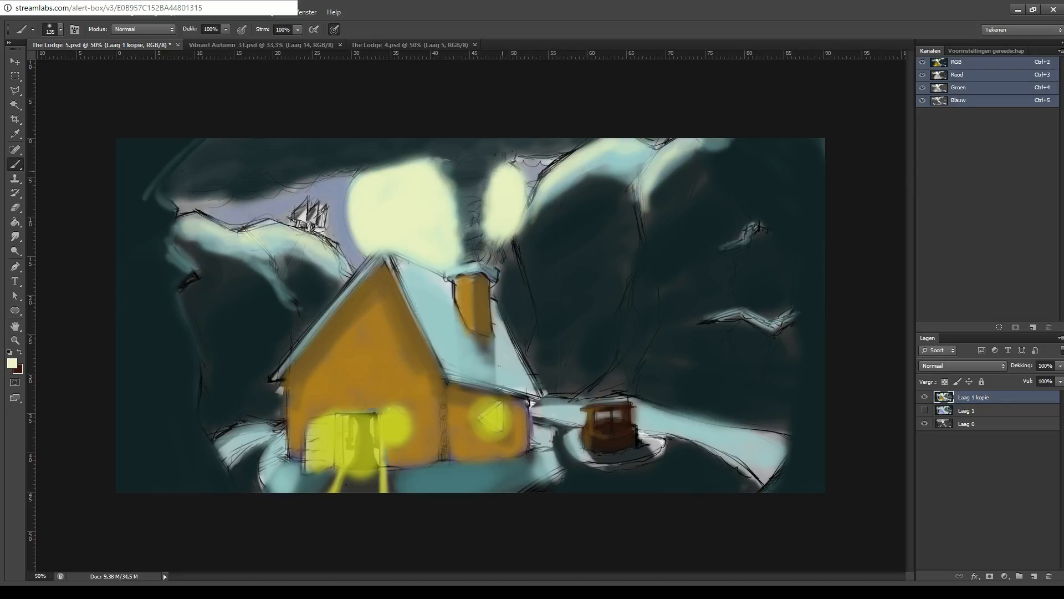
pyautogui.moveTo(488, 230)
pyautogui.mouseDown()
pyautogui.moveTo(508, 197)
pyautogui.moveTo(486, 249)
pyautogui.moveTo(490, 213)
pyautogui.moveTo(484, 252)
pyautogui.moveTo(499, 169)
pyautogui.moveTo(509, 206)
pyautogui.moveTo(493, 263)
pyautogui.moveTo(514, 223)
pyautogui.moveTo(500, 230)
pyautogui.moveTo(511, 232)
pyautogui.moveTo(496, 168)
pyautogui.mouseUp()
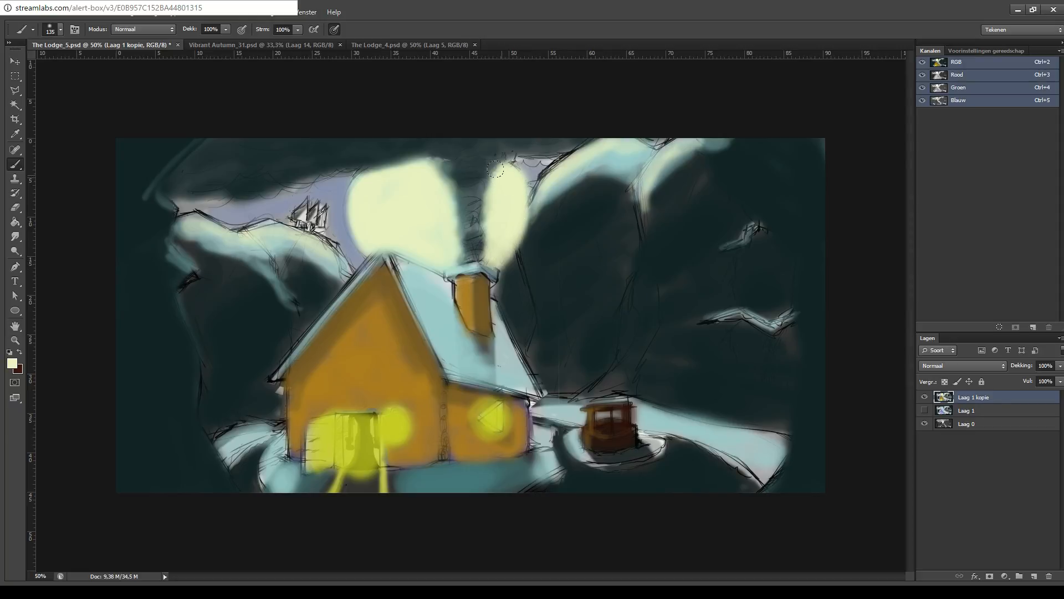
# - Close Vibrant Autumn_31.psd, check the grey sketch in The Lodge_4.psd and return to The Lodge_5.psd
pyautogui.click(233, 44)
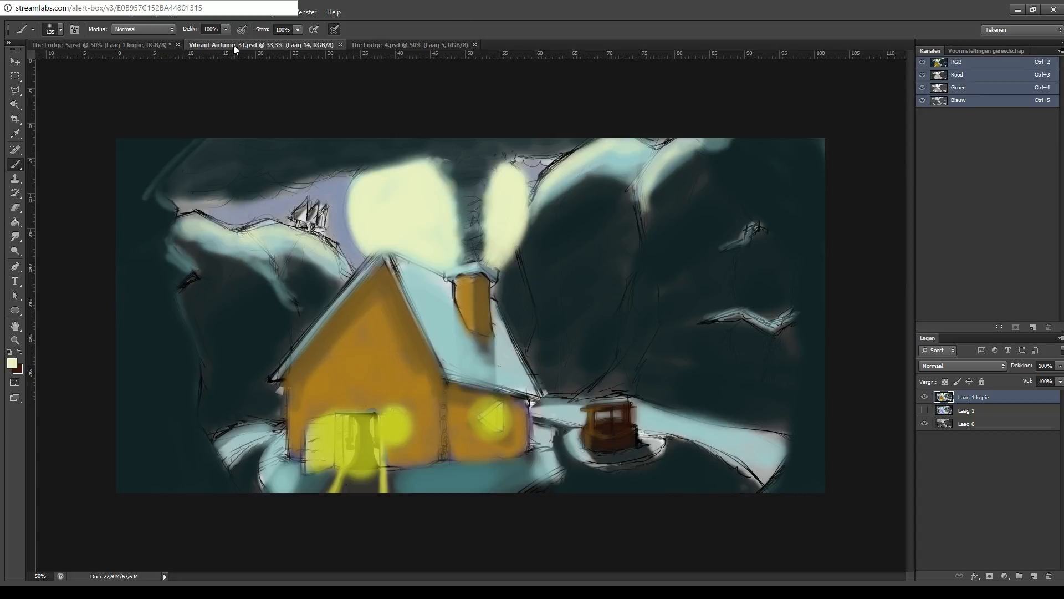
pyautogui.click(340, 45)
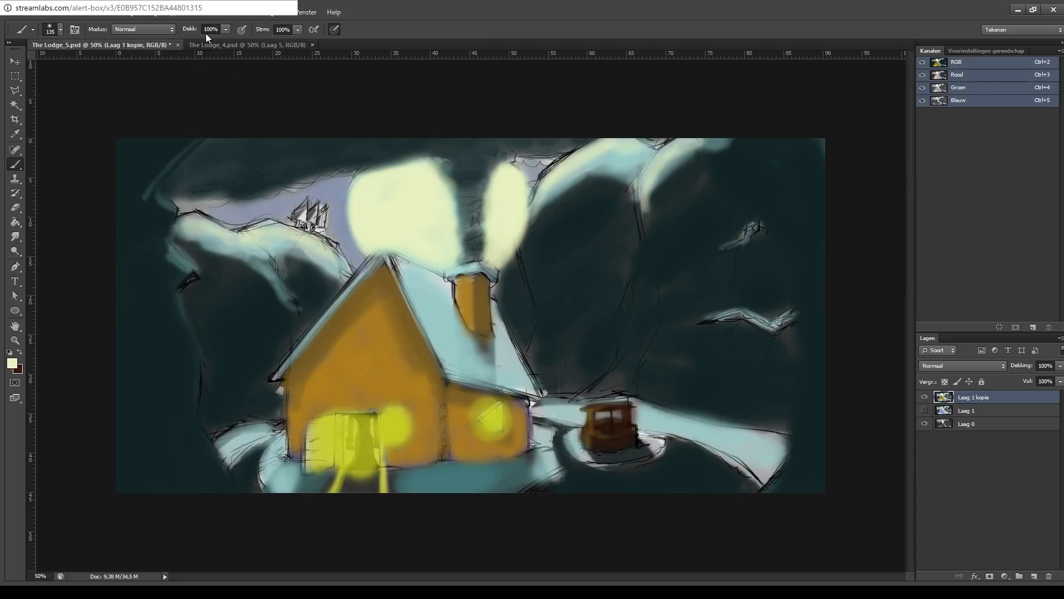
pyautogui.click(246, 44)
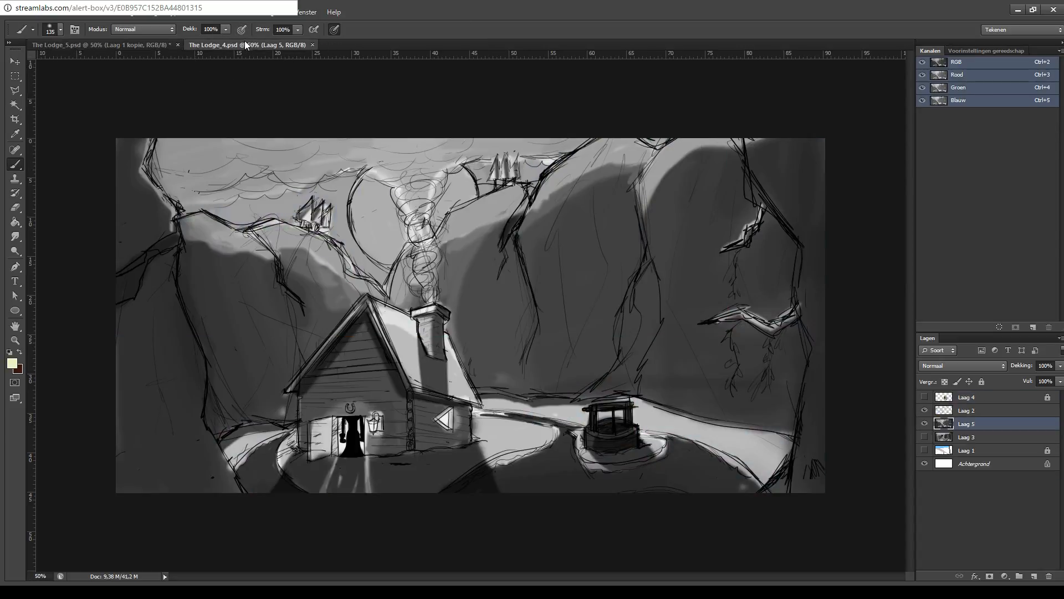
pyautogui.click(134, 44)
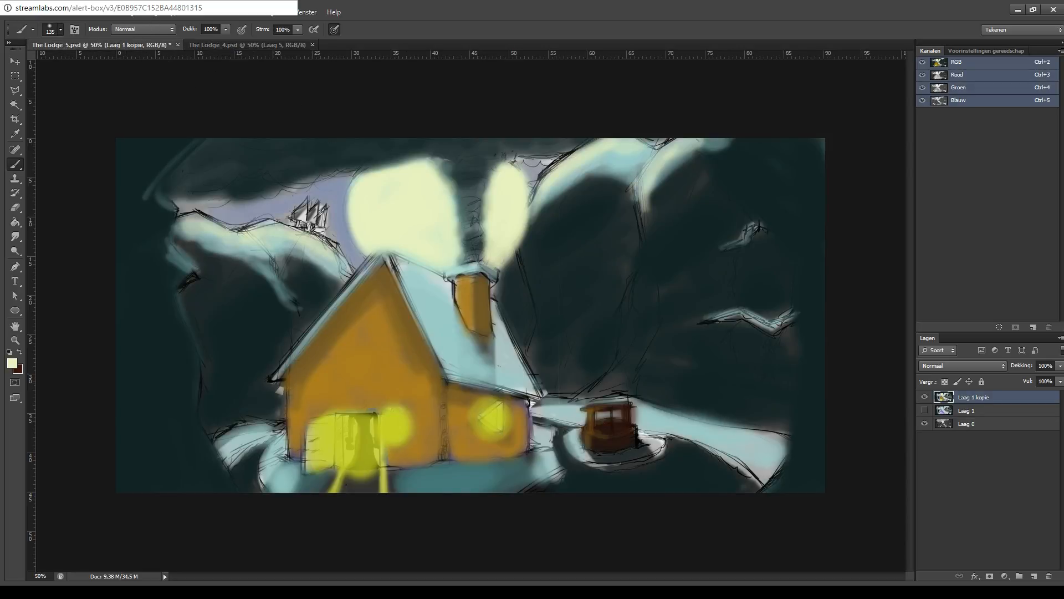
# - Check the grey sketch in The Lodge_4.psd and draw the mountain ridge in black at brush size 21, crossing the moon behind the chimney
pyautogui.press('i')
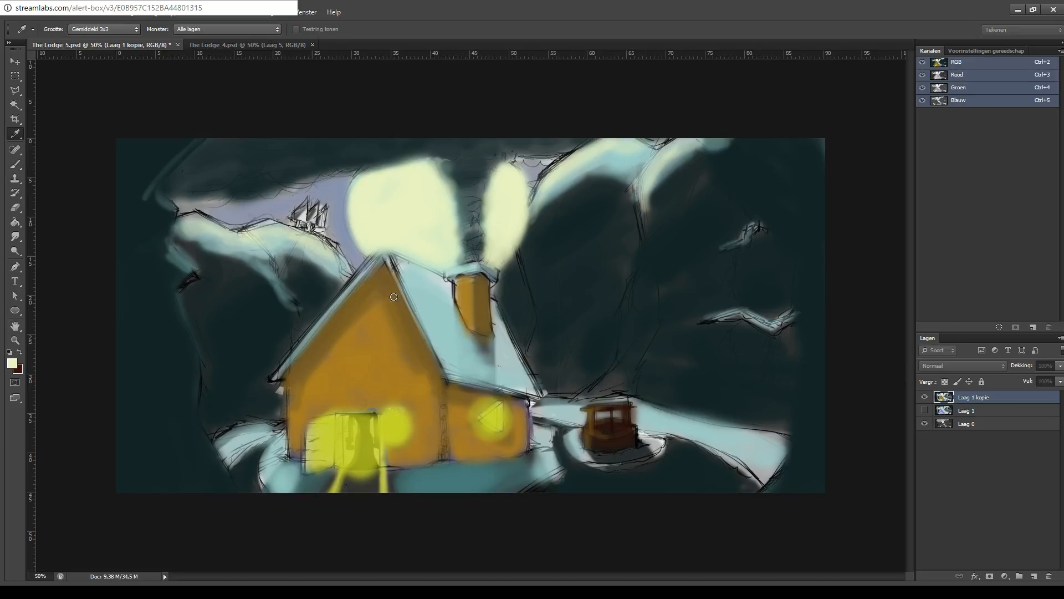
pyautogui.click(351, 123)
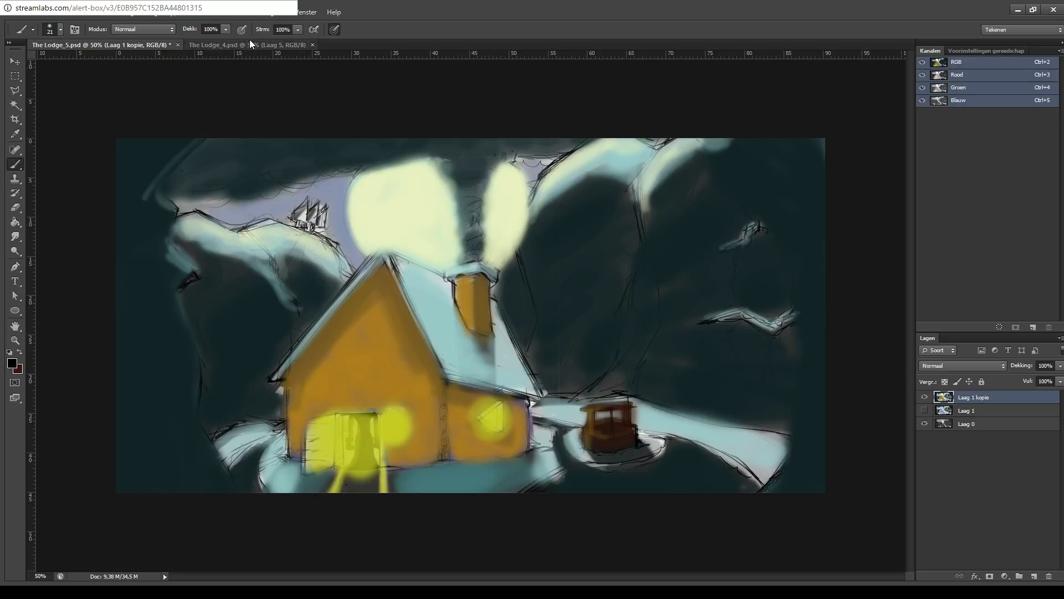
pyautogui.click(226, 46)
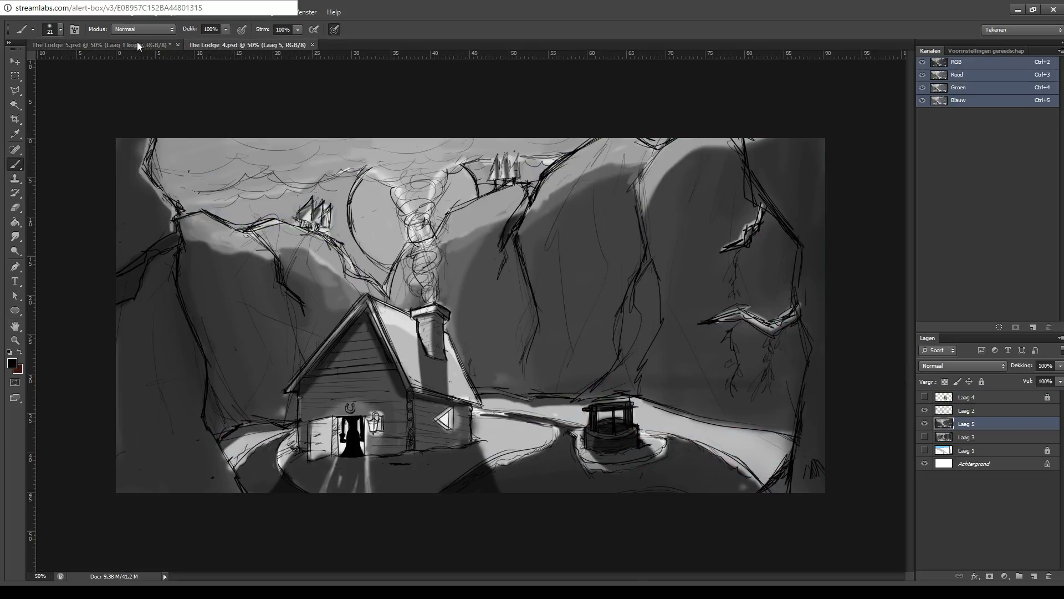
pyautogui.click(137, 44)
pyautogui.moveTo(526, 197)
pyautogui.mouseDown()
pyautogui.moveTo(482, 235)
pyautogui.moveTo(446, 245)
pyautogui.moveTo(433, 269)
pyautogui.mouseUp()
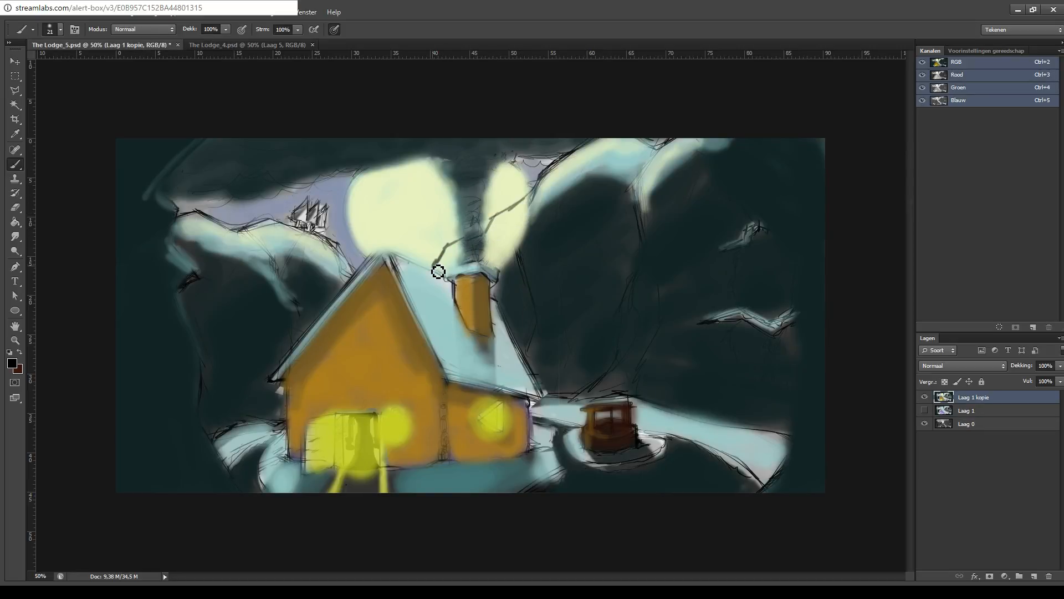
pyautogui.moveTo(531, 198)
pyautogui.mouseDown()
pyautogui.moveTo(515, 244)
pyautogui.moveTo(523, 268)
pyautogui.mouseUp()
pyautogui.hotkey('ctrl', 'z')
pyautogui.moveTo(511, 231); pyautogui.dragTo(539, 310)
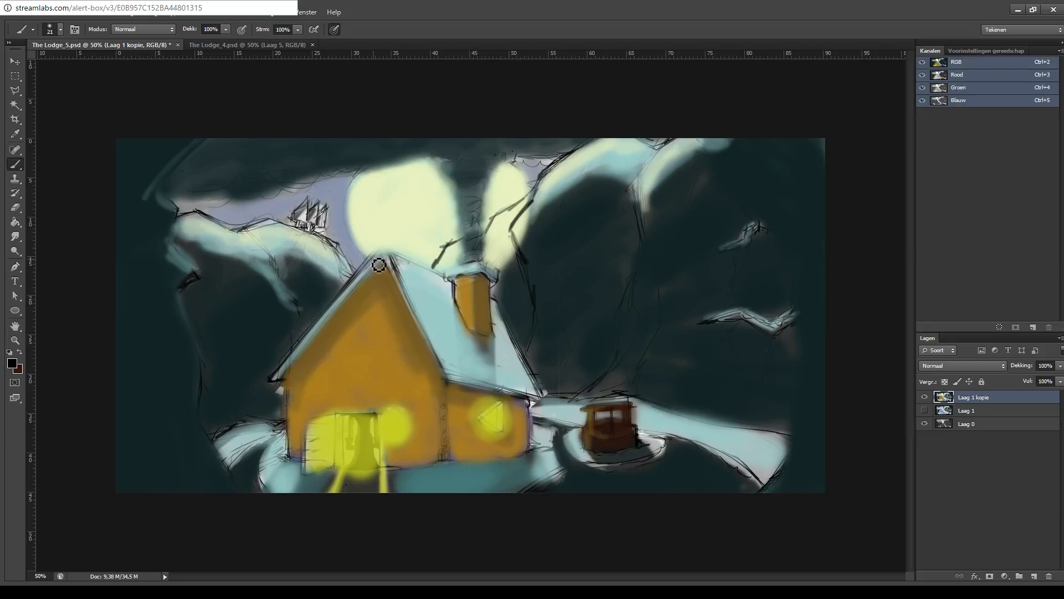
# - Redraw the black outline at the peak of the lodge's roof, undoing misplaced strokes
pyautogui.moveTo(384, 243)
pyautogui.mouseDown()
pyautogui.moveTo(375, 262)
pyautogui.moveTo(388, 243)
pyautogui.moveTo(448, 279)
pyautogui.mouseUp()
pyautogui.hotkey('ctrl', 'z')
pyautogui.hotkey('ctrl', 'z')
pyautogui.hotkey('ctrl', 'z')
pyautogui.hotkey('ctrl', 'z')
pyautogui.hotkey('ctrl', 'z')
pyautogui.hotkey('ctrl', 'z')
# - Sample the mountains' dark teal and fill the moonlit area beneath the new ridge beside the chimney at brush size 61
pyautogui.click(61, 30)
pyautogui.press('i')
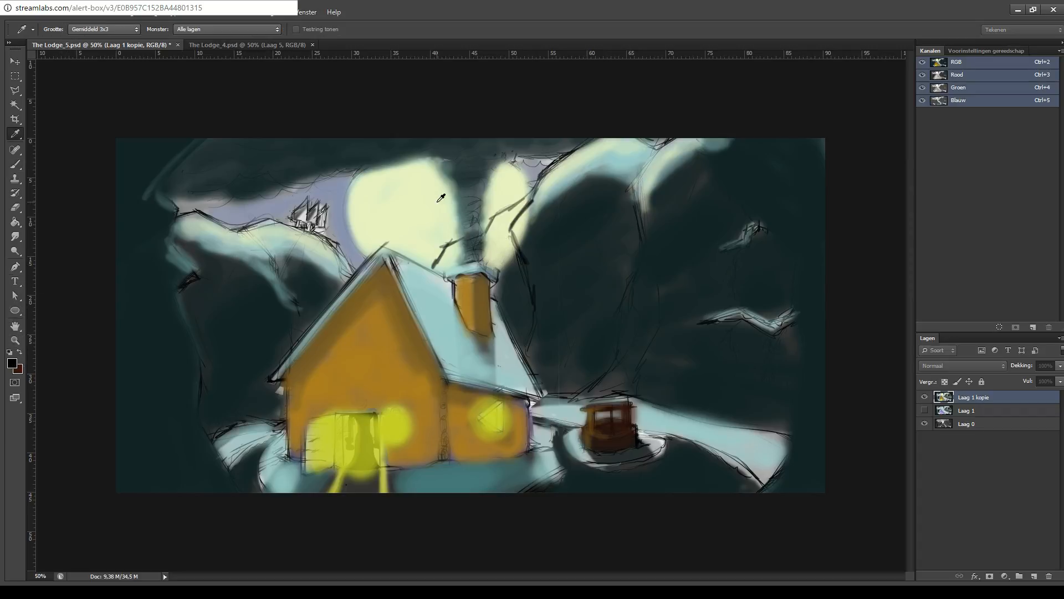
pyautogui.press('b')
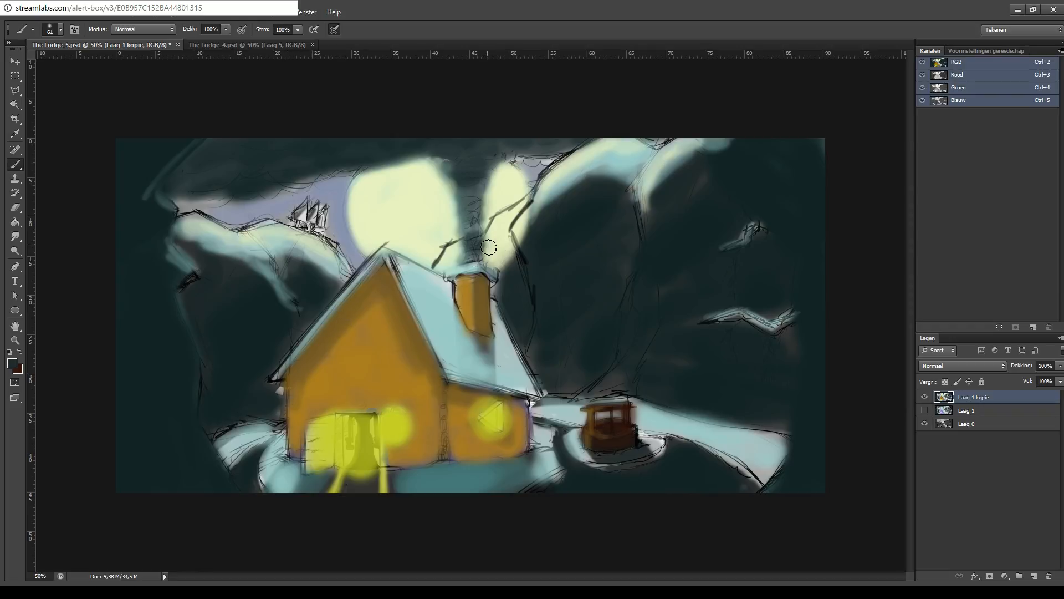
pyautogui.moveTo(492, 264)
pyautogui.mouseDown()
pyautogui.moveTo(503, 245)
pyautogui.moveTo(515, 262)
pyautogui.moveTo(498, 260)
pyautogui.moveTo(498, 271)
pyautogui.moveTo(506, 253)
pyautogui.moveTo(520, 259)
pyautogui.moveTo(526, 228)
pyautogui.moveTo(518, 245)
pyautogui.moveTo(540, 221)
pyautogui.moveTo(491, 264)
pyautogui.moveTo(508, 239)
pyautogui.moveTo(448, 269)
pyautogui.mouseUp()
pyautogui.hotkey('ctrl', 'z')
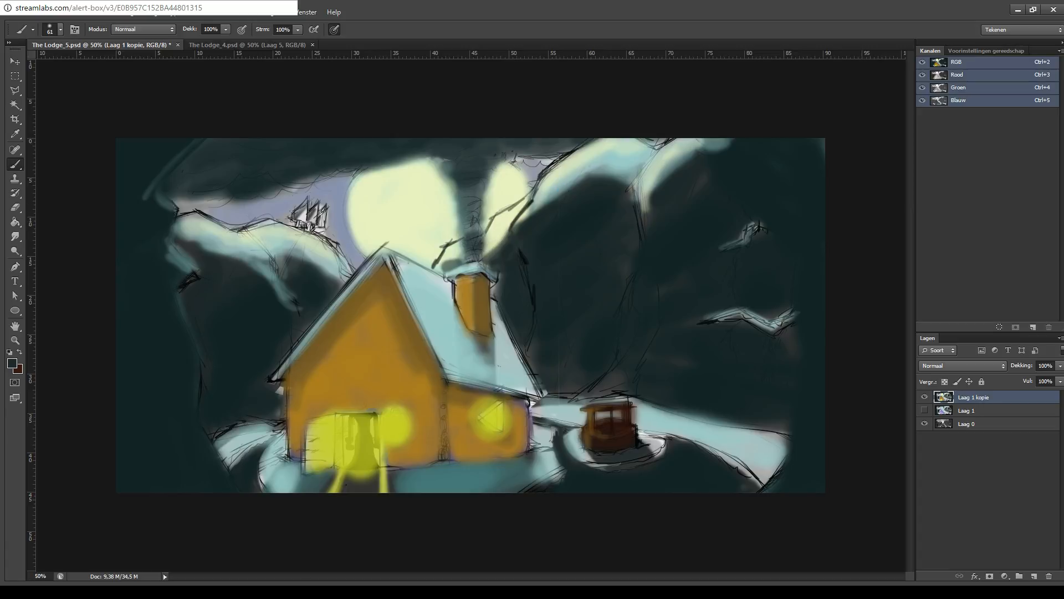
# - Save the painting as The Lodge_6.psd and open The Lodge_5.psd with its background converted to layer Laag 0
pyautogui.press('Return')
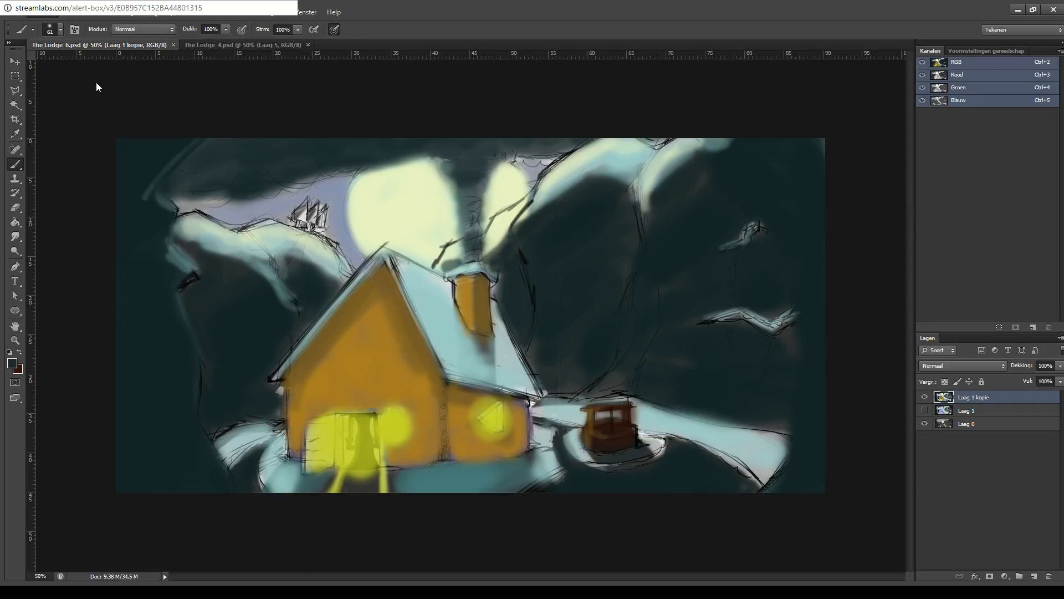
pyautogui.click(241, 119)
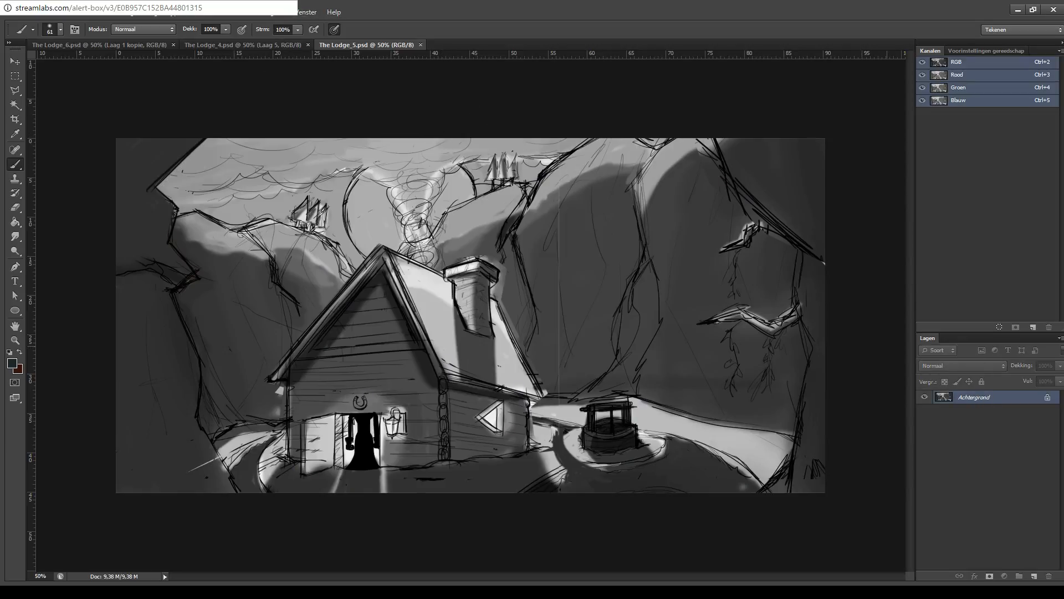
pyautogui.doubleClick(951, 397)
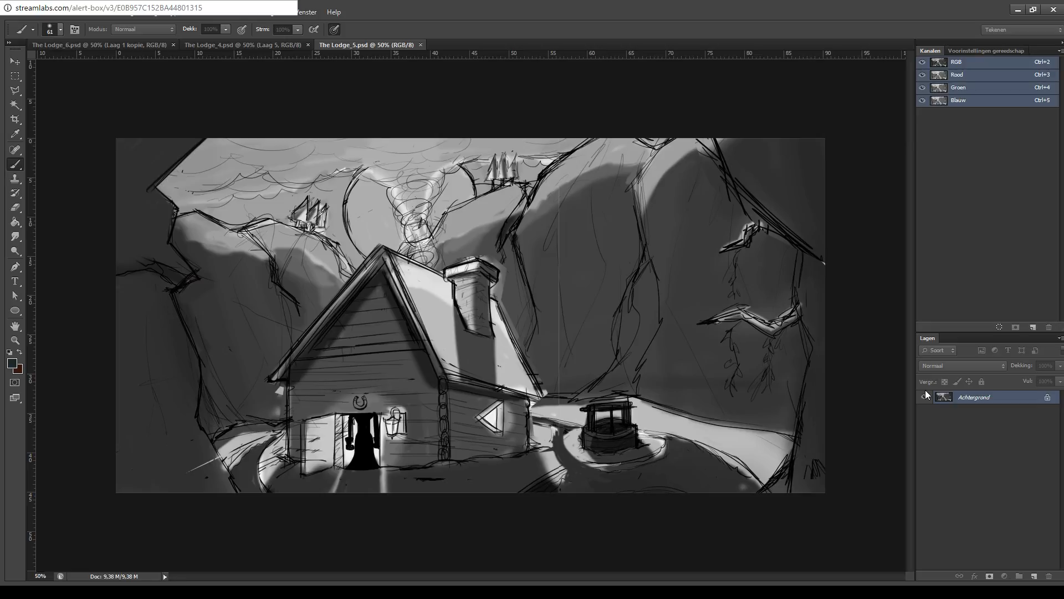
pyautogui.click(651, 184)
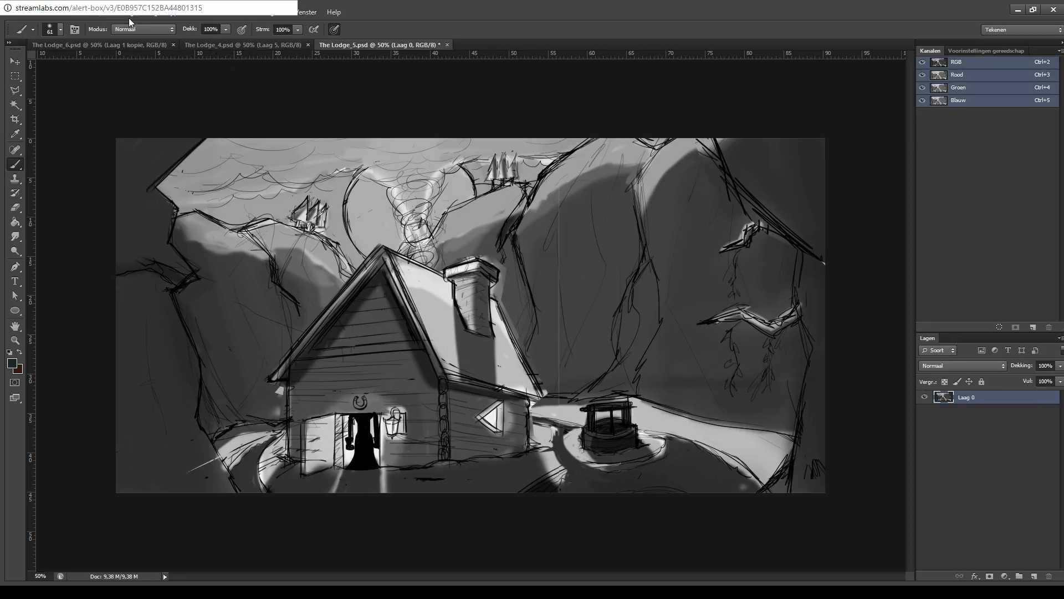
# - Brighten the grey sketch with Levels until its tones are nearly white, and select the whole canvas for copying
pyautogui.press('i')
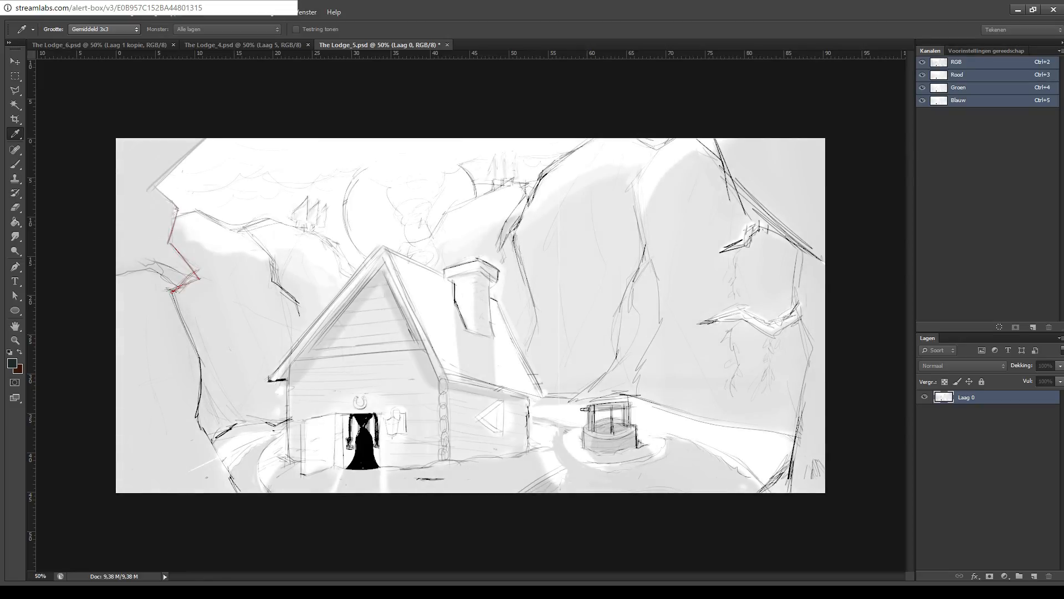
pyautogui.press('b')
pyautogui.hotkey('ctrl', 'a')
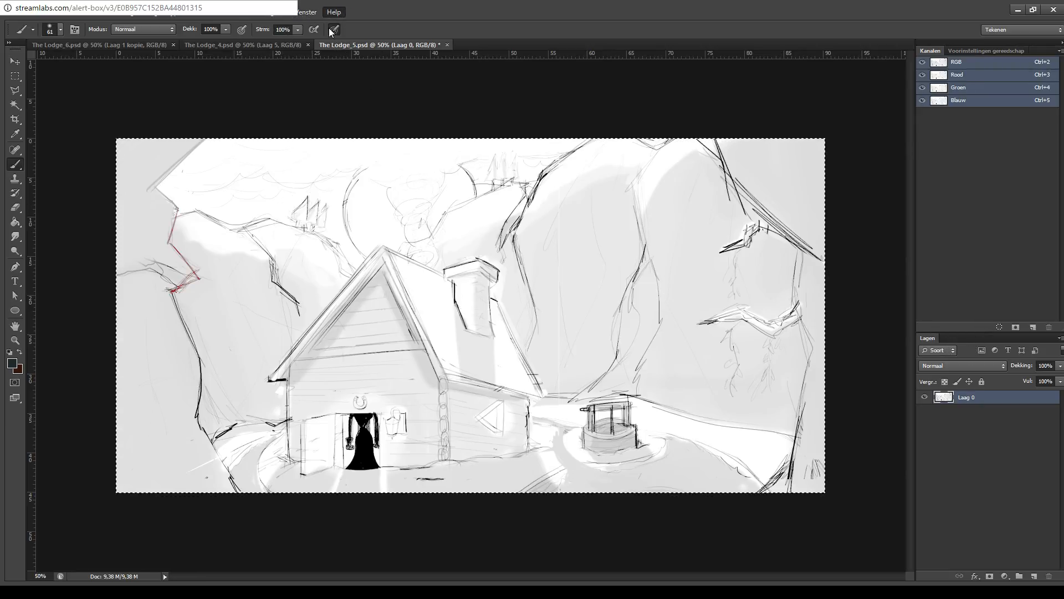
# - Revert The Lodge_5.psd to its opened state in the history and collapse the history list
pyautogui.click(329, 135)
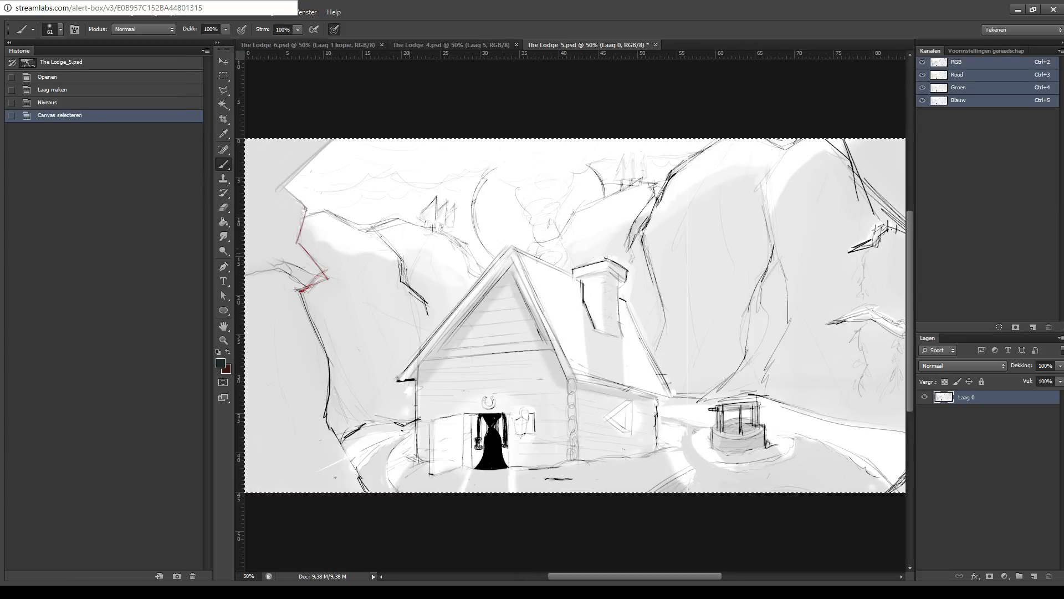
pyautogui.click(110, 91)
pyautogui.click(112, 78)
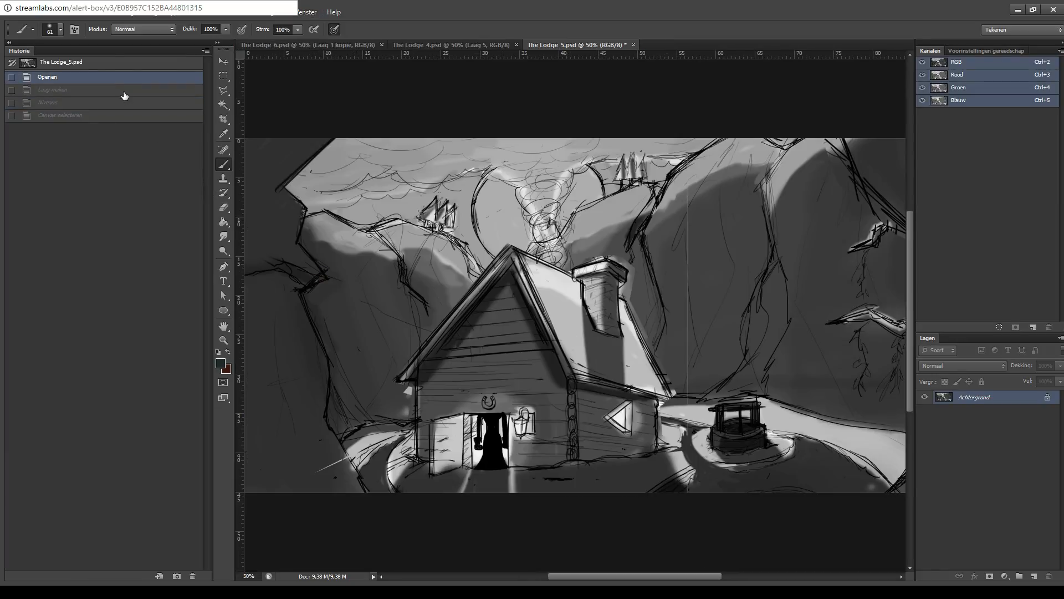
pyautogui.doubleClick(46, 53)
# - Paste the brightened sketch into The Lodge_6.psd as a new layer and set its blend mode to Multiply (Vermenigvuldigen)
pyautogui.click(139, 44)
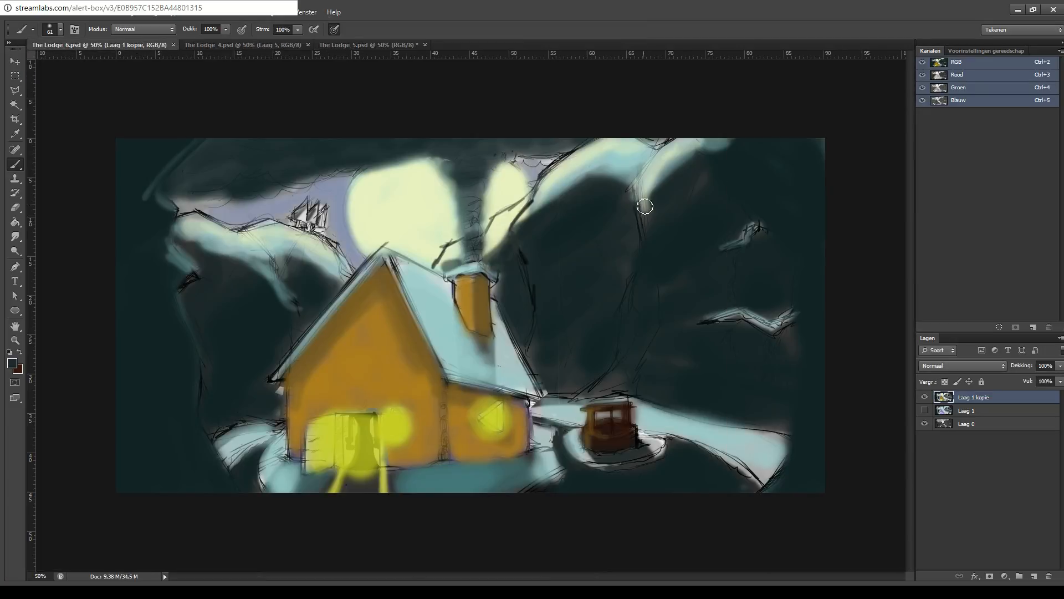
pyautogui.hotkey('ctrl', 'v')
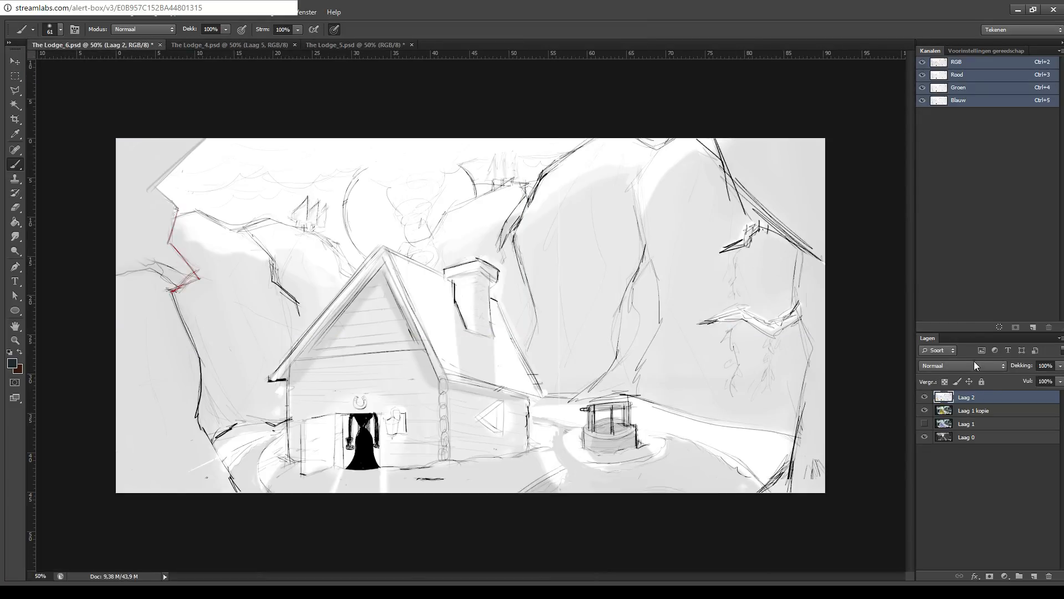
pyautogui.click(963, 117)
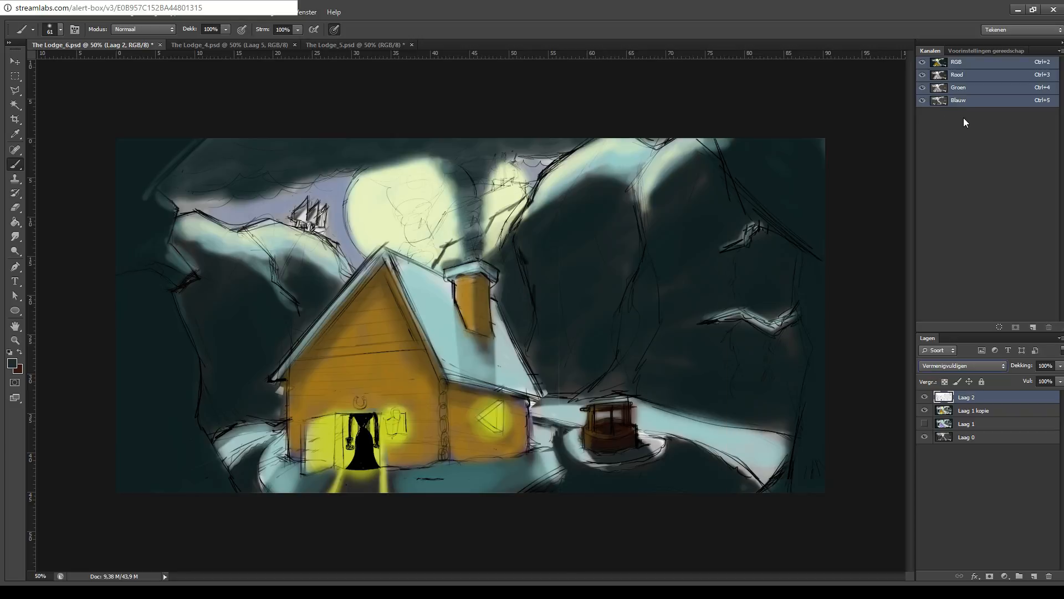
# - Toggle the visibility of Laag 0, Laag 1 kopie and Laag 2 to compare the sketch lines with the colours
pyautogui.click(923, 437)
pyautogui.click(924, 437)
pyautogui.click(967, 413)
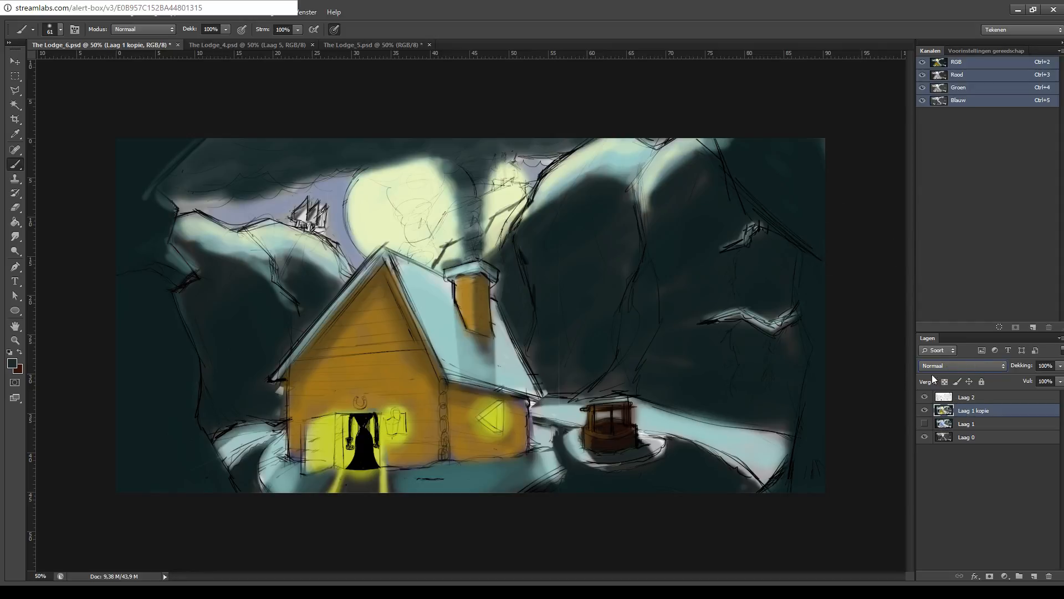
pyautogui.click(925, 410)
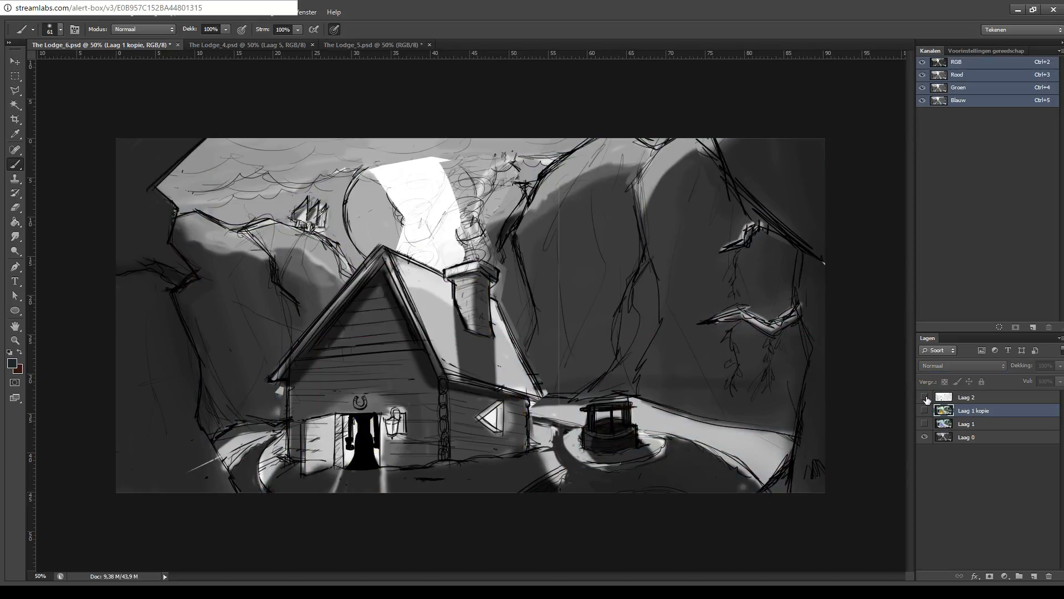
pyautogui.click(925, 397)
pyautogui.click(924, 397)
pyautogui.click(925, 397)
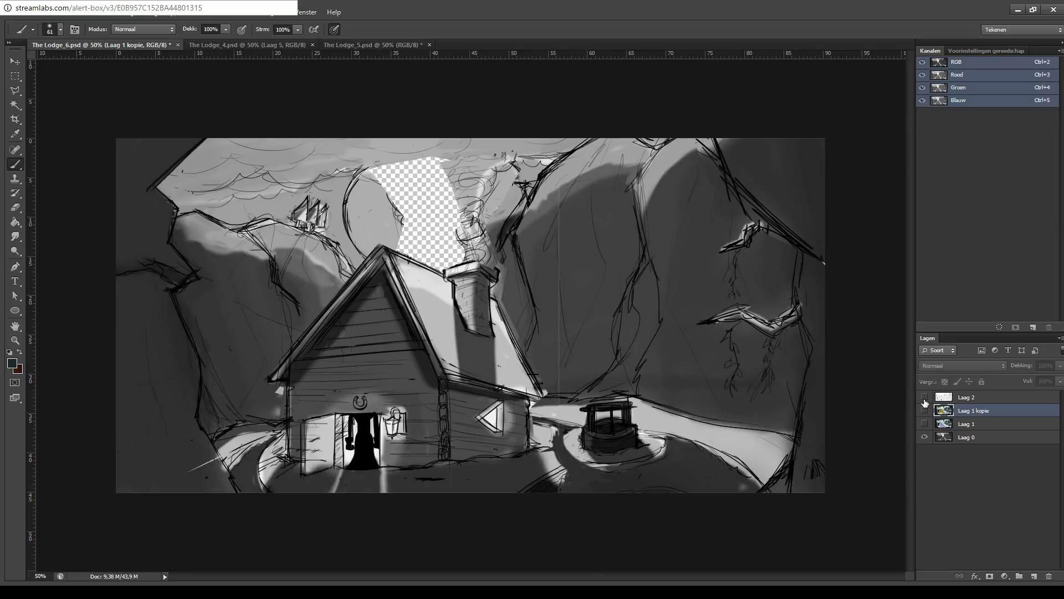
pyautogui.click(925, 397)
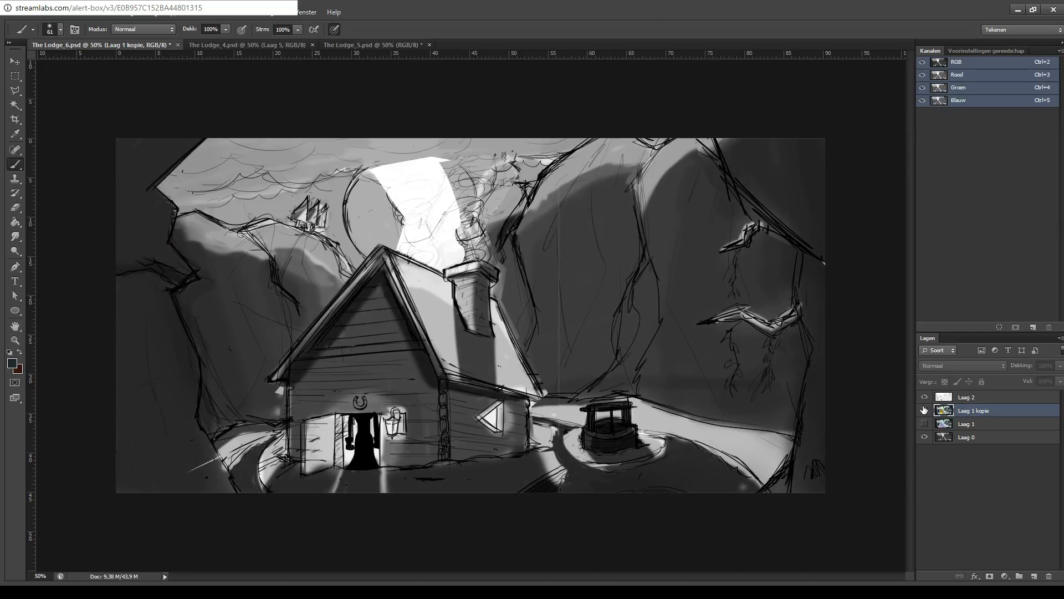
pyautogui.click(924, 410)
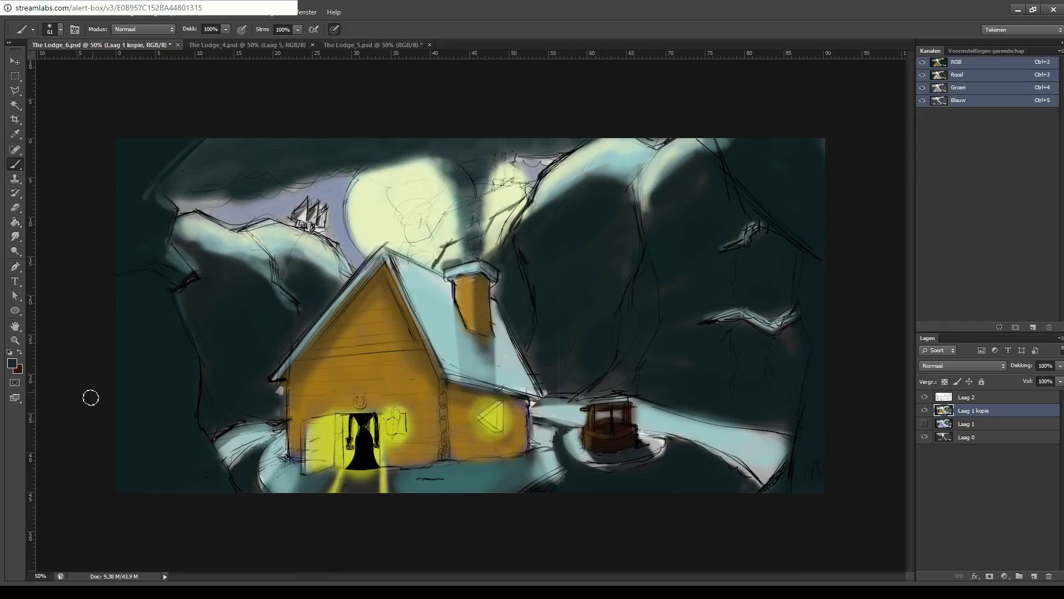
# - Lock Laag 2 and make Laag 1 kopie the active layer for painting
pyautogui.press('i')
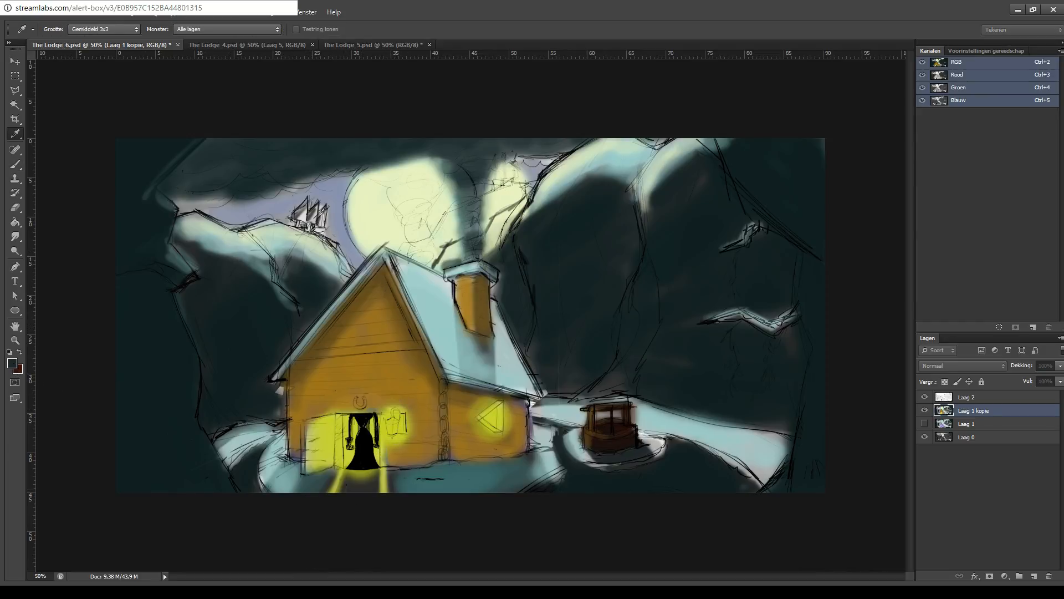
pyautogui.press('b')
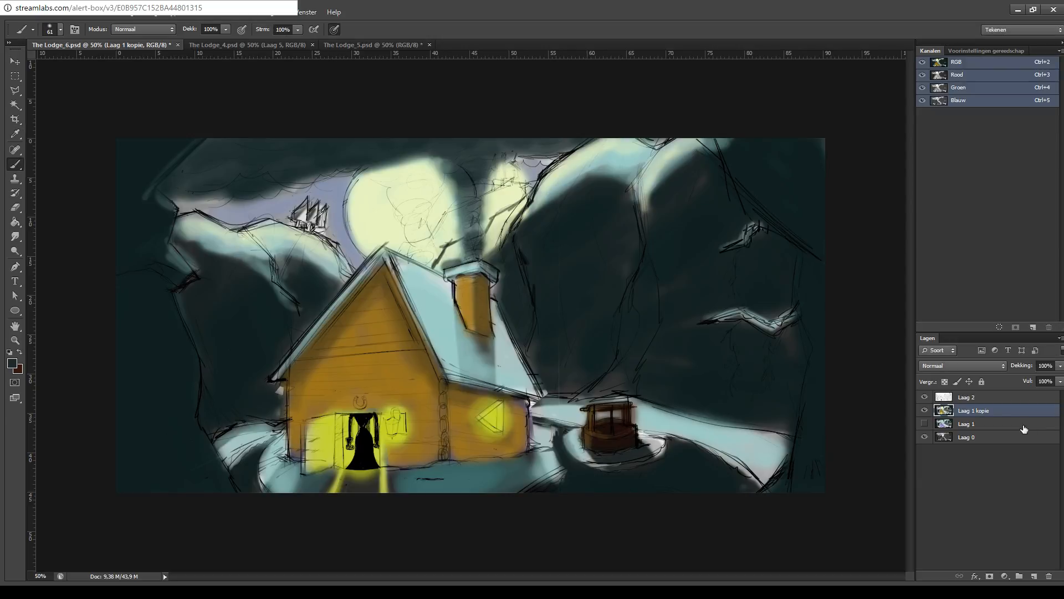
pyautogui.click(984, 397)
pyautogui.click(965, 409)
# - Sample a darker ochre from the gable and shade the lodge's front and side walls at brush size 101
pyautogui.press('i')
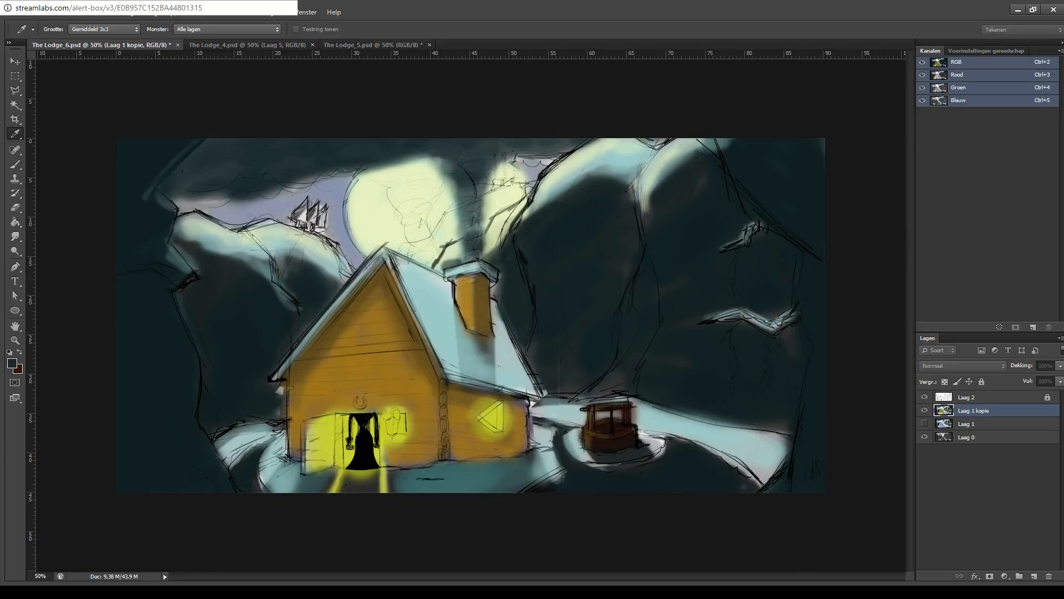
pyautogui.keyDown('alt'); pyautogui.click(388, 326); pyautogui.keyUp('alt')
pyautogui.moveTo(323, 365)
pyautogui.mouseDown()
pyautogui.moveTo(390, 278)
pyautogui.moveTo(438, 385)
pyautogui.moveTo(464, 395)
pyautogui.moveTo(437, 389)
pyautogui.moveTo(454, 458)
pyautogui.moveTo(470, 452)
pyautogui.moveTo(445, 421)
pyautogui.moveTo(486, 453)
pyautogui.moveTo(475, 453)
pyautogui.moveTo(447, 422)
pyautogui.moveTo(500, 452)
pyautogui.moveTo(521, 428)
pyautogui.moveTo(517, 412)
pyautogui.moveTo(526, 449)
pyautogui.moveTo(446, 444)
pyautogui.moveTo(451, 458)
pyautogui.moveTo(521, 452)
pyautogui.moveTo(524, 401)
pyautogui.moveTo(529, 418)
pyautogui.moveTo(526, 442)
pyautogui.moveTo(447, 424)
pyautogui.mouseUp()
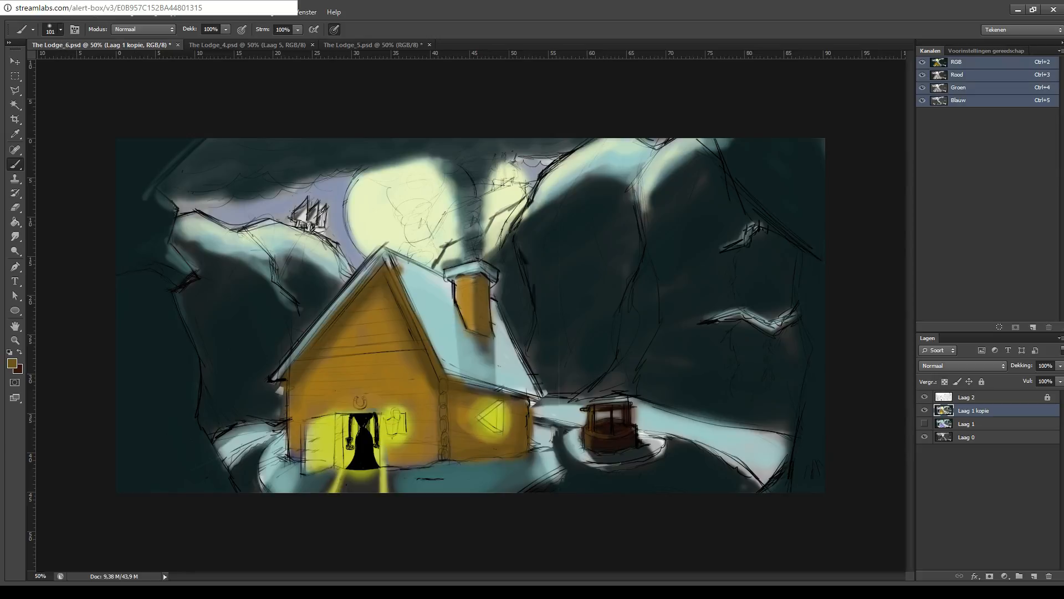
pyautogui.moveTo(285, 386)
pyautogui.mouseDown()
pyautogui.moveTo(295, 450)
pyautogui.moveTo(317, 353)
pyautogui.moveTo(335, 330)
pyautogui.moveTo(292, 397)
pyautogui.moveTo(342, 333)
pyautogui.moveTo(395, 328)
pyautogui.moveTo(361, 332)
pyautogui.moveTo(366, 316)
pyautogui.moveTo(303, 374)
pyautogui.moveTo(386, 344)
pyautogui.moveTo(305, 373)
pyautogui.moveTo(403, 353)
pyautogui.moveTo(420, 369)
pyautogui.moveTo(401, 354)
pyautogui.moveTo(427, 450)
pyautogui.moveTo(373, 327)
pyautogui.moveTo(399, 320)
pyautogui.mouseUp()
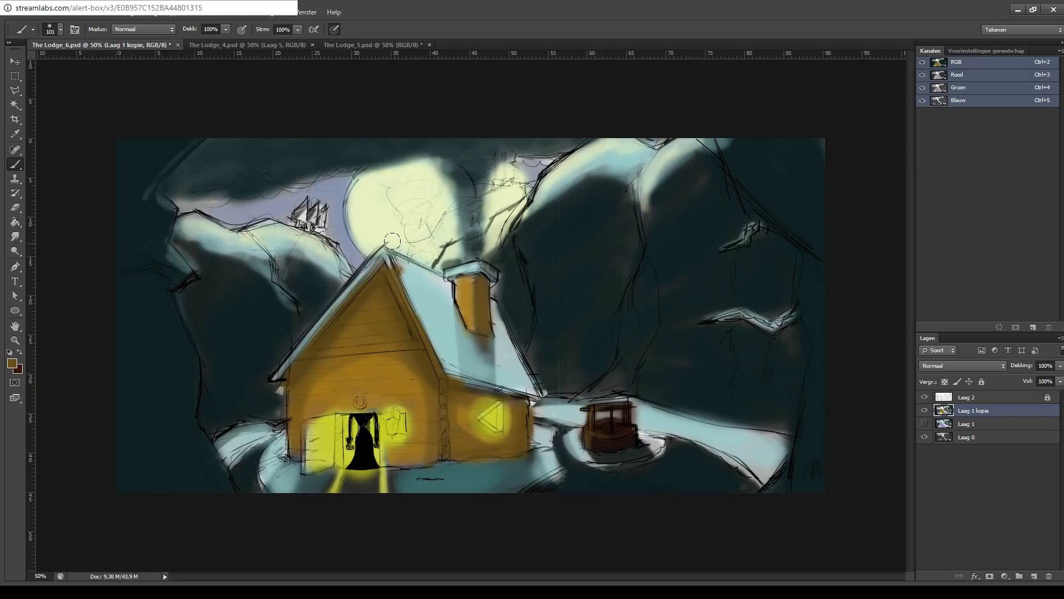
# - Try darker ochre shading across the gable and front wall around the door's glow
pyautogui.moveTo(301, 406)
pyautogui.mouseDown()
pyautogui.moveTo(346, 362)
pyautogui.moveTo(303, 414)
pyautogui.moveTo(348, 350)
pyautogui.moveTo(298, 397)
pyautogui.moveTo(290, 383)
pyautogui.moveTo(310, 362)
pyautogui.moveTo(328, 377)
pyautogui.moveTo(371, 363)
pyautogui.moveTo(366, 373)
pyautogui.moveTo(348, 367)
pyautogui.moveTo(431, 421)
pyautogui.mouseUp()
pyautogui.hotkey('ctrl', 'z')
pyautogui.moveTo(424, 456)
pyautogui.mouseDown()
pyautogui.moveTo(413, 375)
pyautogui.moveTo(330, 365)
pyautogui.moveTo(299, 433)
pyautogui.moveTo(290, 401)
pyautogui.moveTo(341, 351)
pyautogui.mouseUp()
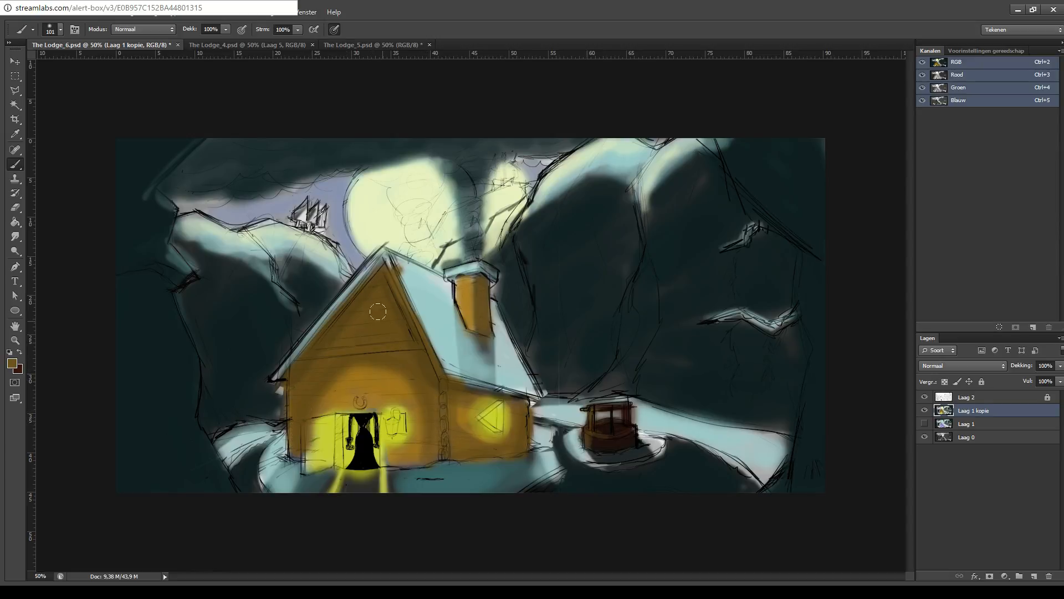
pyautogui.hotkey('ctrl', 'z')
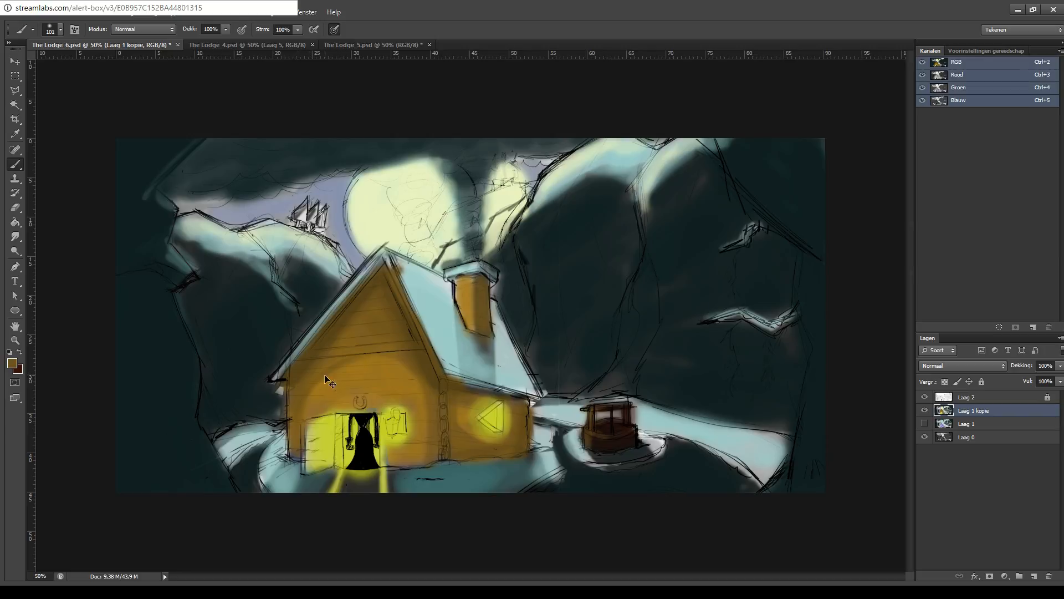
pyautogui.moveTo(311, 436)
pyautogui.mouseDown()
pyautogui.moveTo(428, 443)
pyautogui.moveTo(361, 332)
pyautogui.mouseUp()
pyautogui.hotkey('ctrl', 'z')
# - Select Laag 2 and unlock it
pyautogui.press('i')
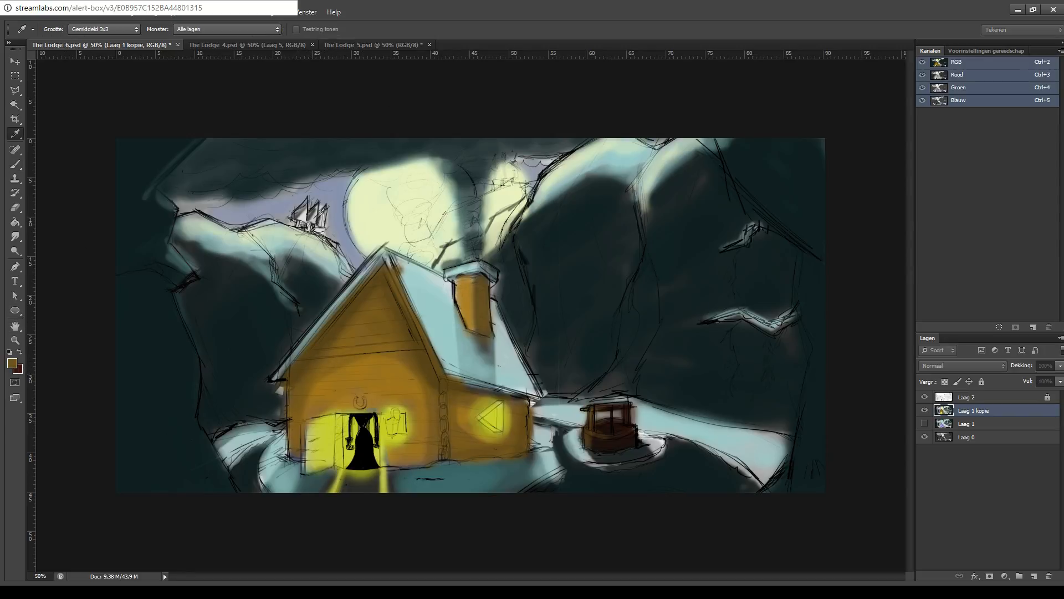
pyautogui.press('b')
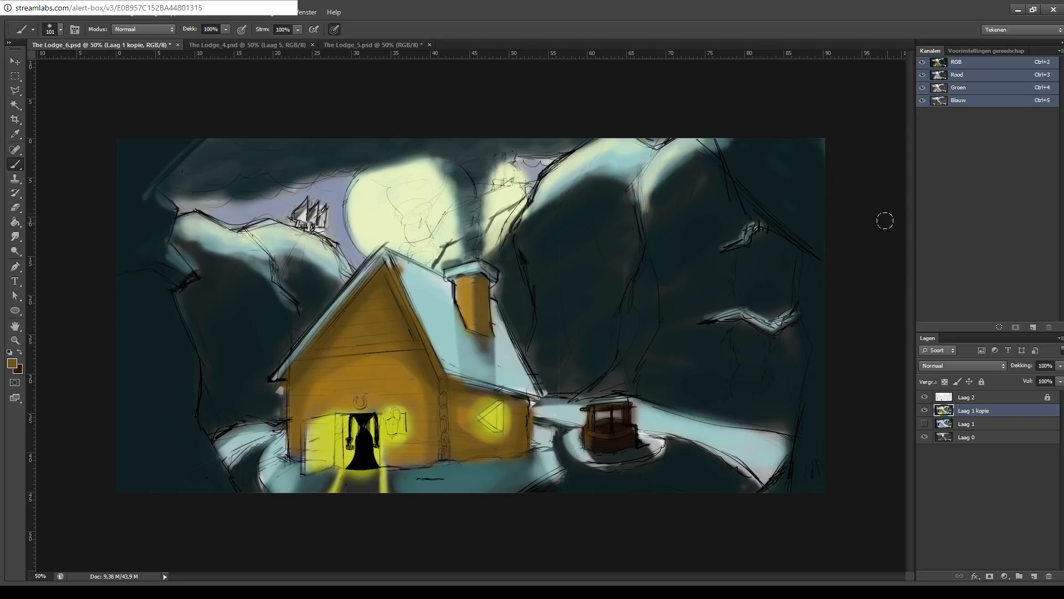
pyautogui.click(1036, 397)
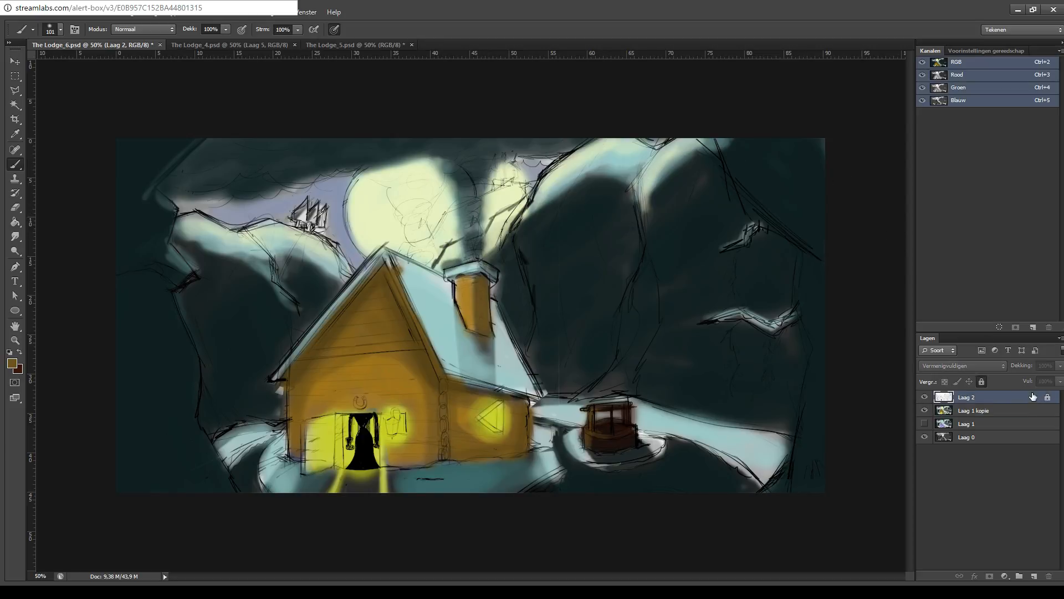
pyautogui.click(983, 384)
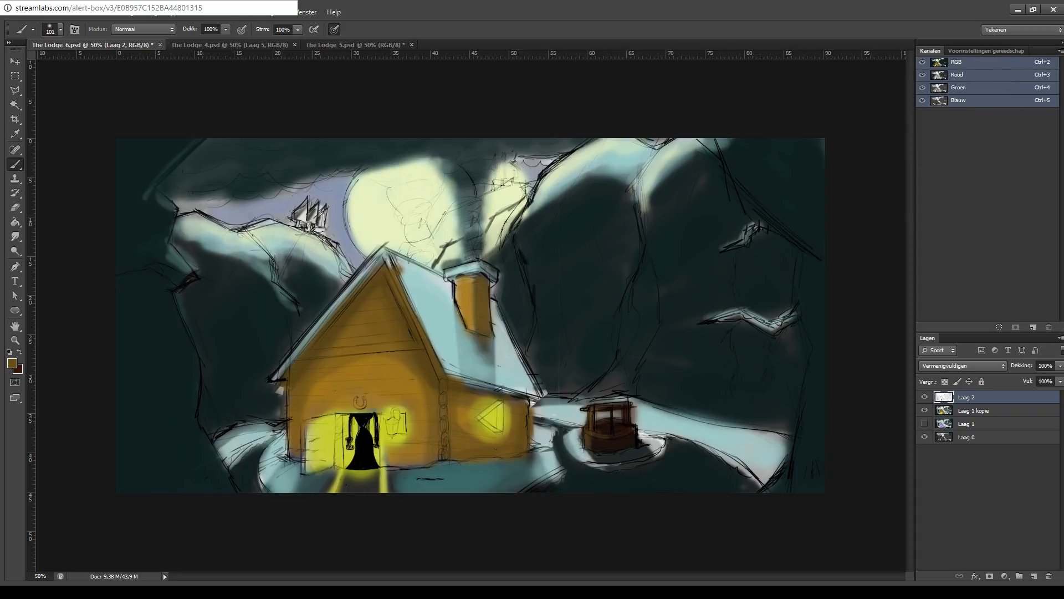
# - Duplicate Laag 2, rename the copy "back up" and lock it
pyautogui.hotkey('ctrl', 'j')
pyautogui.doubleClick(973, 399)
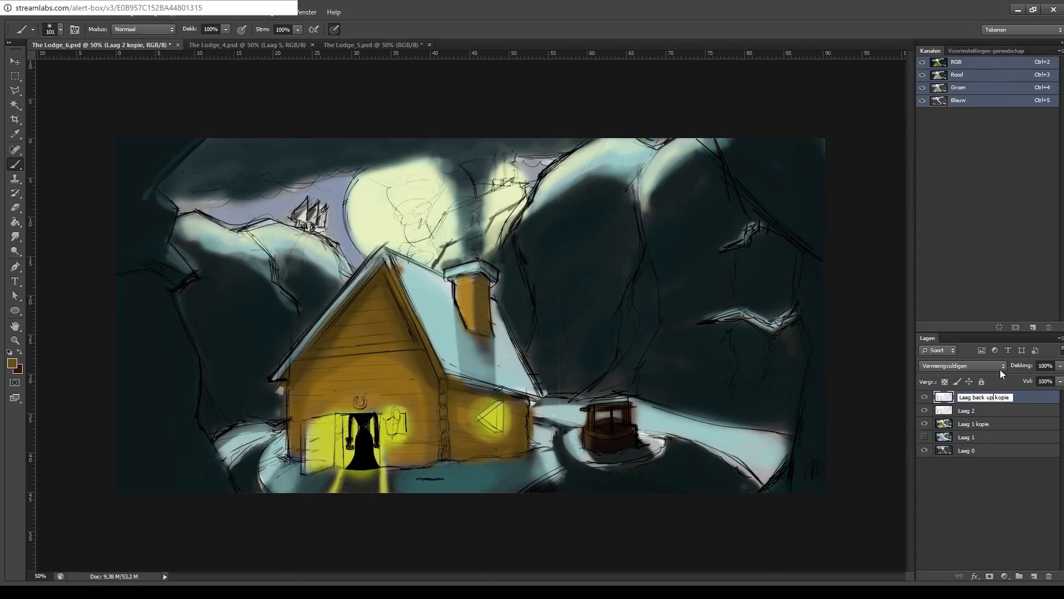
pyautogui.press('BackSpace')
pyautogui.press('BackSpace')
pyautogui.press('BackSpace')
pyautogui.press('BackSpace')
pyautogui.press('BackSpace')
pyautogui.press('BackSpace')
pyautogui.press('BackSpace')
pyautogui.press('BackSpace')
pyautogui.press('BackSpace')
pyautogui.write('back up')
pyautogui.press('Return')
pyautogui.click(982, 381)
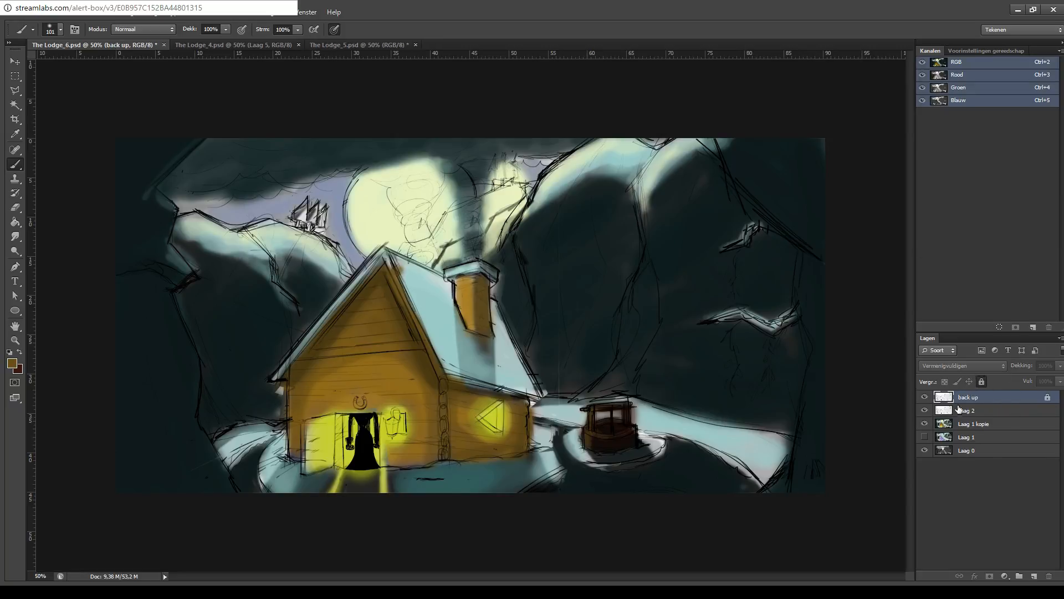
# - Hide the back up layer and erase the sketch lines running across the moon on Laag 2
pyautogui.click(964, 411)
pyautogui.click(924, 399)
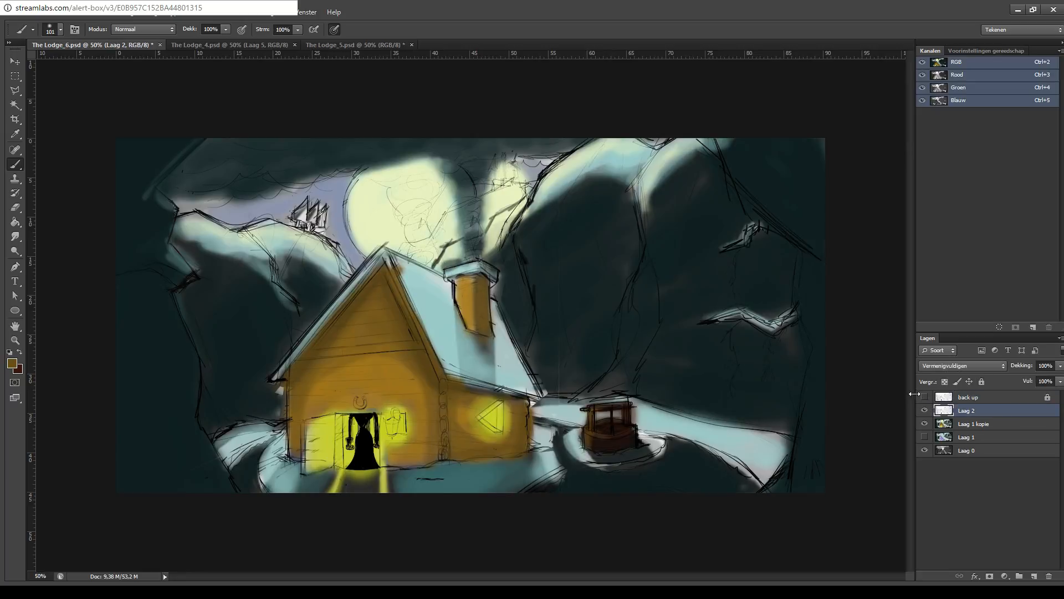
pyautogui.click(15, 207)
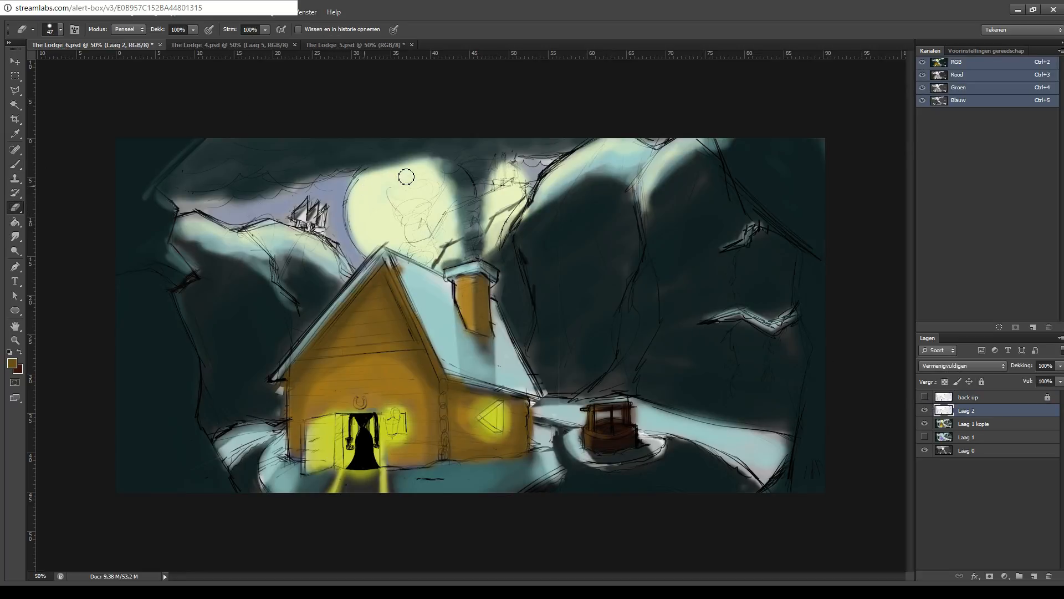
pyautogui.moveTo(387, 217)
pyautogui.mouseDown()
pyautogui.moveTo(426, 226)
pyautogui.moveTo(414, 248)
pyautogui.moveTo(401, 243)
pyautogui.moveTo(417, 248)
pyautogui.moveTo(441, 217)
pyautogui.moveTo(431, 190)
pyautogui.moveTo(451, 192)
pyautogui.moveTo(455, 221)
pyautogui.moveTo(464, 198)
pyautogui.moveTo(450, 176)
pyautogui.moveTo(470, 212)
pyautogui.moveTo(527, 185)
pyautogui.moveTo(498, 194)
pyautogui.mouseUp()
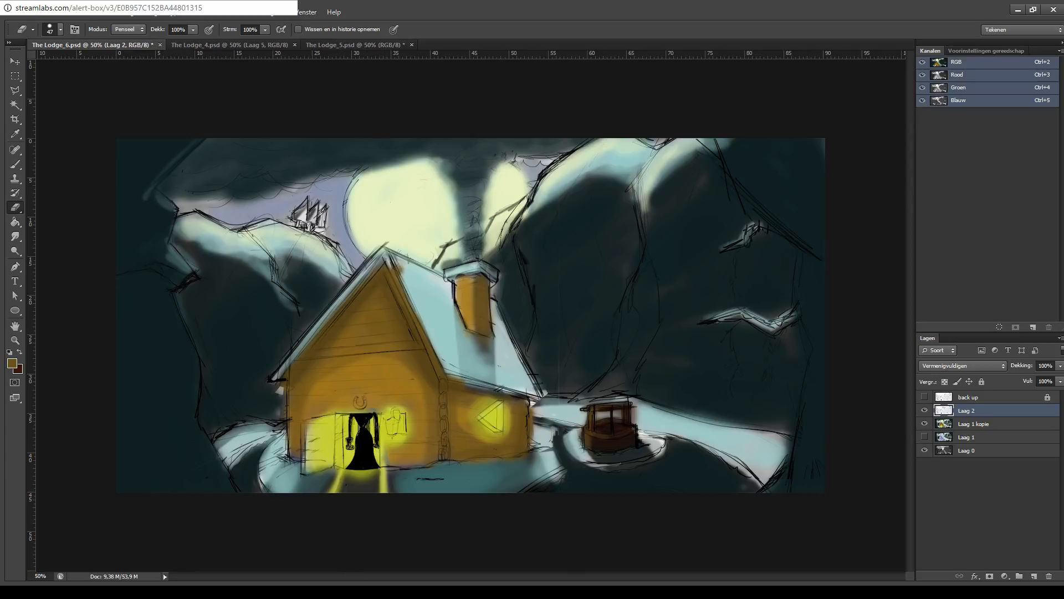
pyautogui.click(316, 591)
pyautogui.click(326, 591)
# - Sample a near-black tone from the scene as the brush colour
pyautogui.click(20, 164)
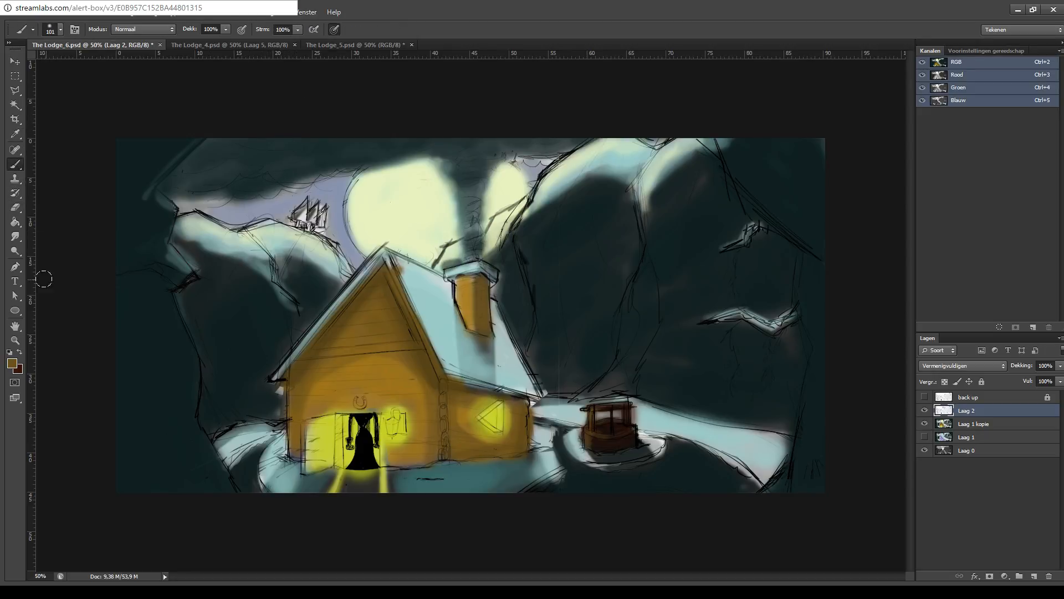
pyautogui.press('i')
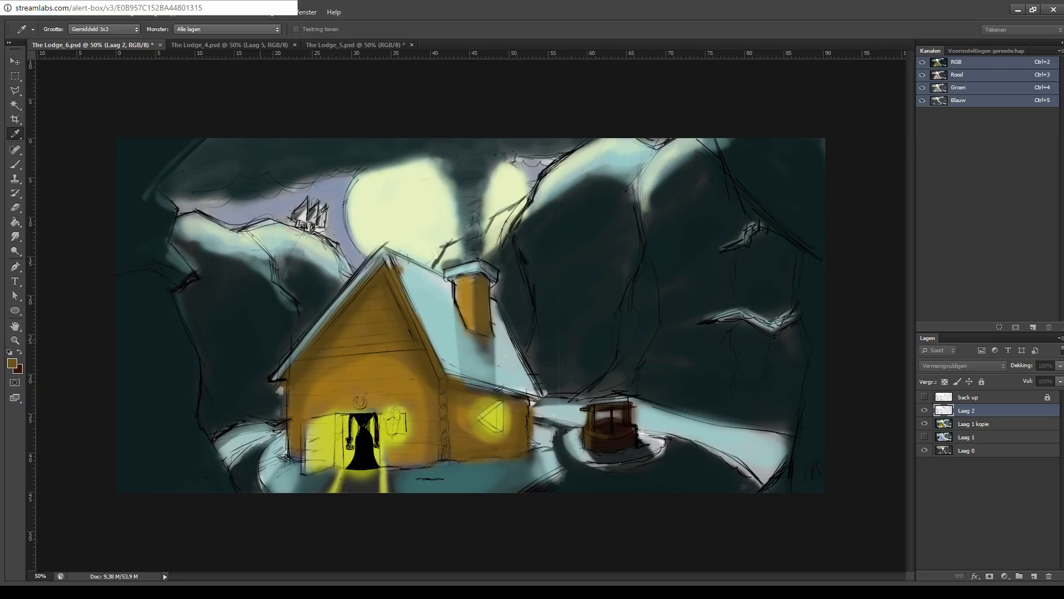
pyautogui.press('b')
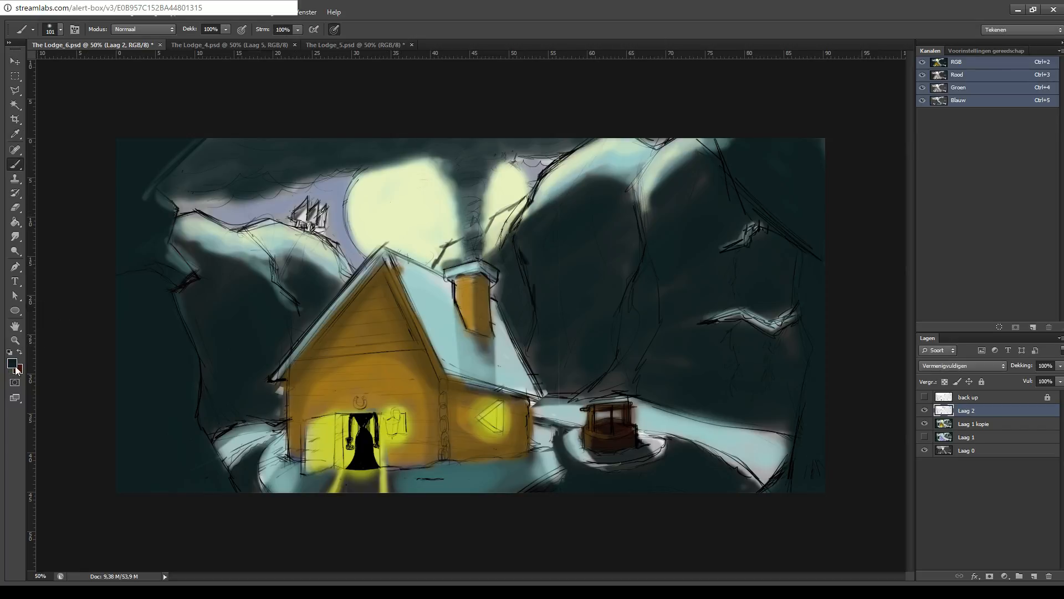
pyautogui.press('i')
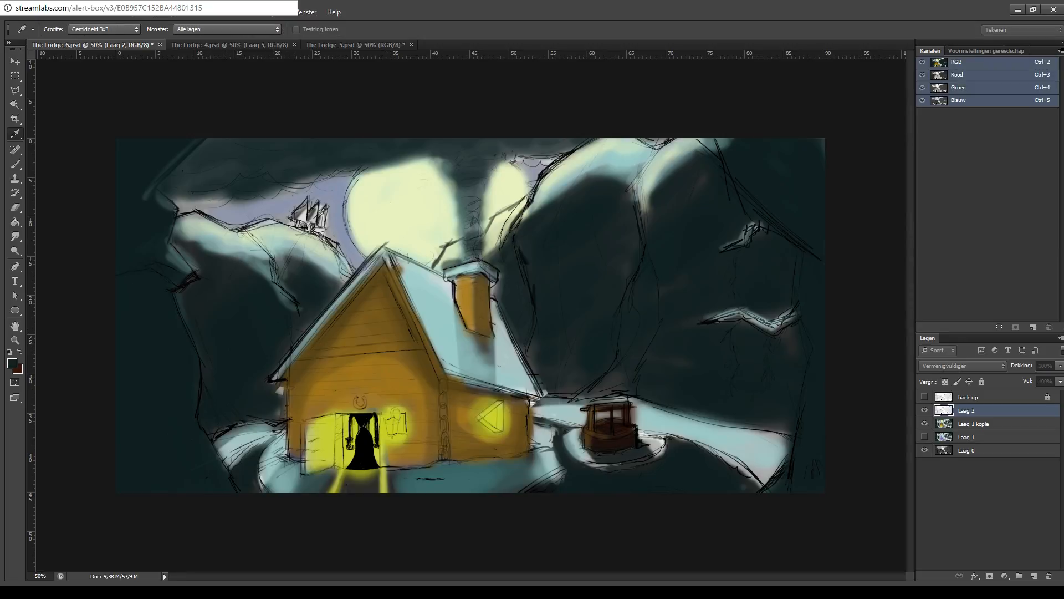
pyautogui.press('b')
# - Try dark shading on the lodge's side wall and along the gable's sloping roof edge at full opacity
pyautogui.moveTo(454, 443)
pyautogui.mouseDown()
pyautogui.moveTo(515, 445)
pyautogui.moveTo(524, 428)
pyautogui.moveTo(519, 443)
pyautogui.moveTo(519, 400)
pyautogui.moveTo(450, 386)
pyautogui.moveTo(516, 388)
pyautogui.mouseUp()
pyautogui.hotkey('ctrl', 'z')
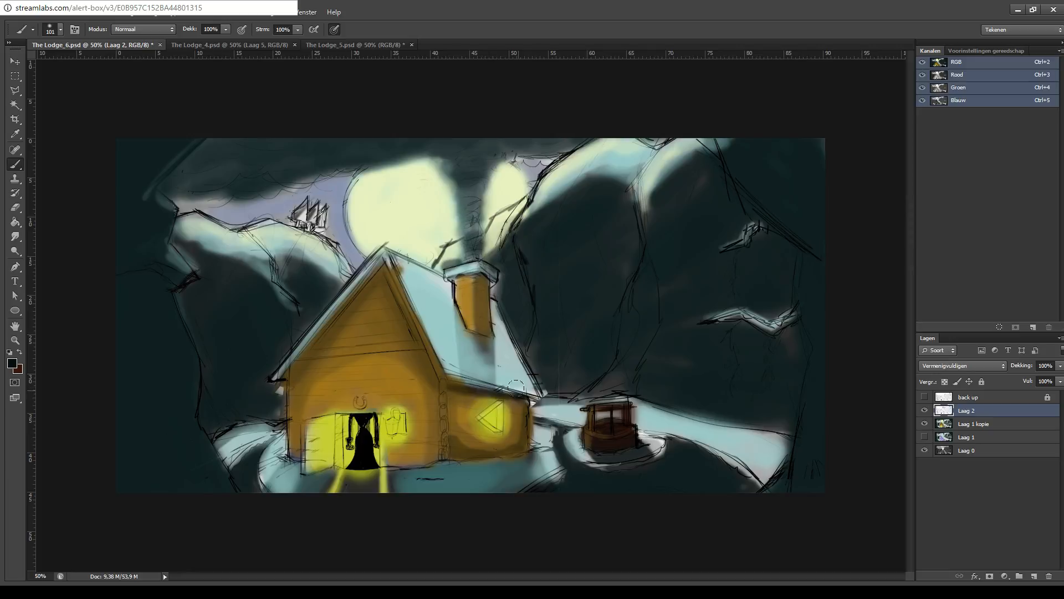
pyautogui.hotkey('ctrl', 'z')
pyautogui.moveTo(285, 373)
pyautogui.mouseDown()
pyautogui.moveTo(363, 263)
pyautogui.moveTo(288, 376)
pyautogui.moveTo(388, 262)
pyautogui.mouseUp()
pyautogui.hotkey('ctrl', 'z')
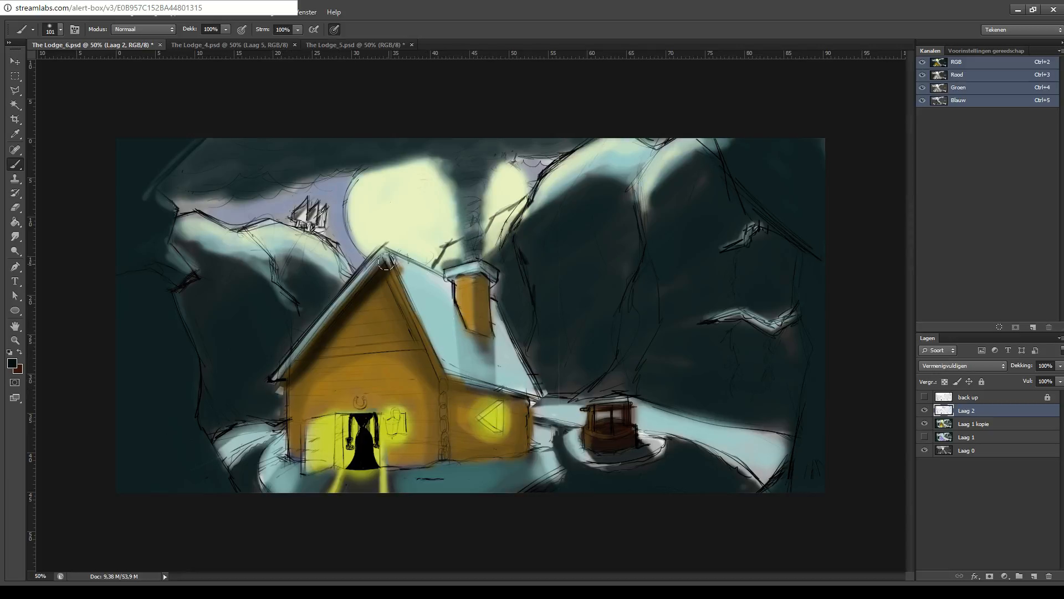
pyautogui.hotkey('ctrl', 'z')
pyautogui.moveTo(284, 377); pyautogui.dragTo(373, 261)
pyautogui.hotkey('ctrl', 'z')
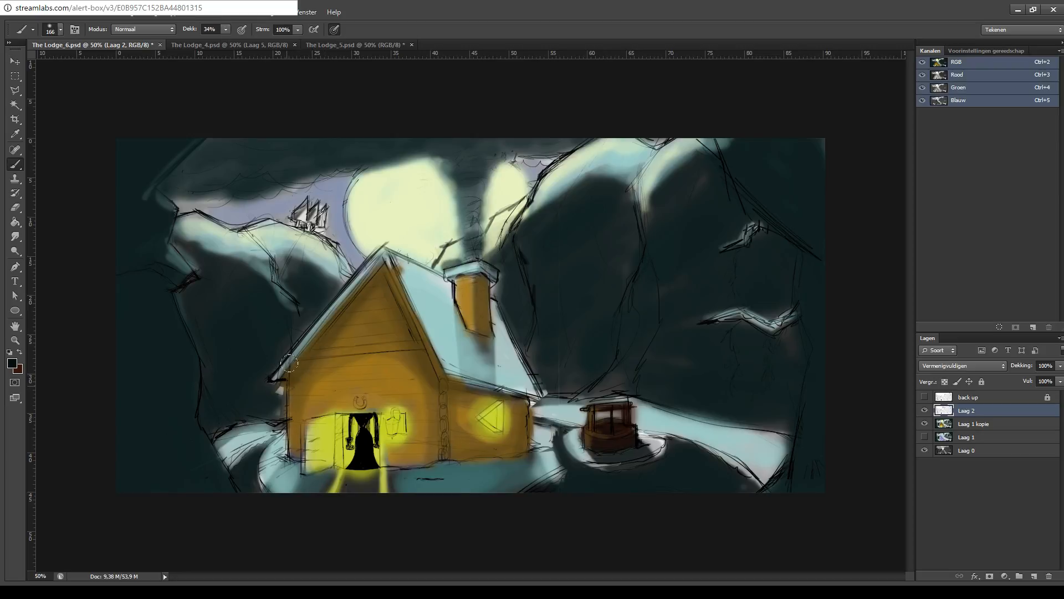
# - Try dark shading on the gable and chimney at brush size 166 and 34% opacity, and roll the history back to the last eraser state
pyautogui.moveTo(290, 376)
pyautogui.mouseDown()
pyautogui.moveTo(372, 273)
pyautogui.moveTo(427, 341)
pyautogui.mouseUp()
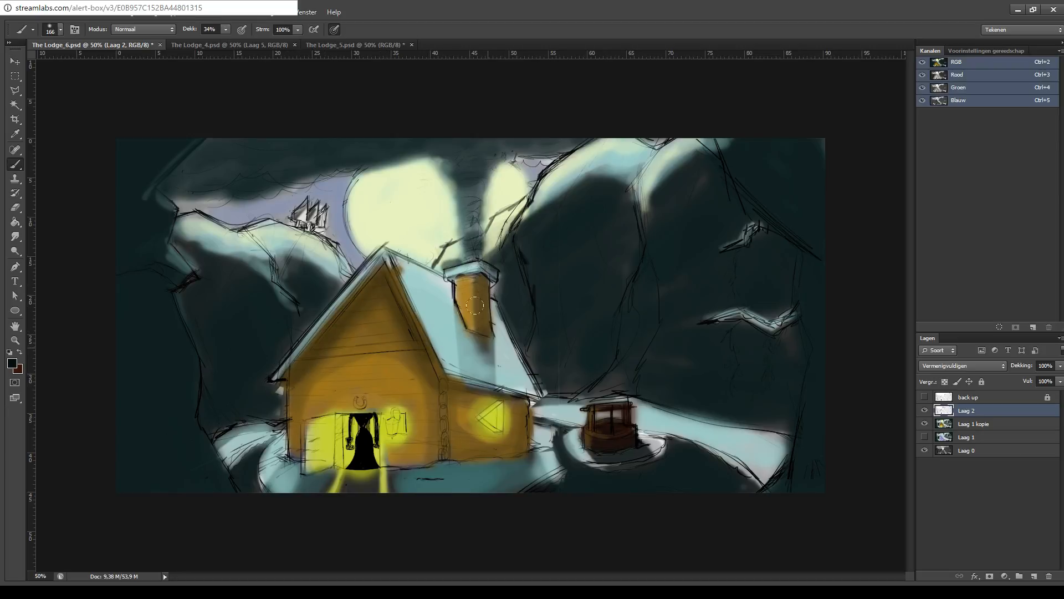
pyautogui.moveTo(474, 305)
pyautogui.mouseDown()
pyautogui.moveTo(473, 278)
pyautogui.moveTo(483, 354)
pyautogui.moveTo(471, 266)
pyautogui.mouseUp()
pyautogui.hotkey('ctrl', 'z')
pyautogui.moveTo(485, 341); pyautogui.dragTo(490, 358)
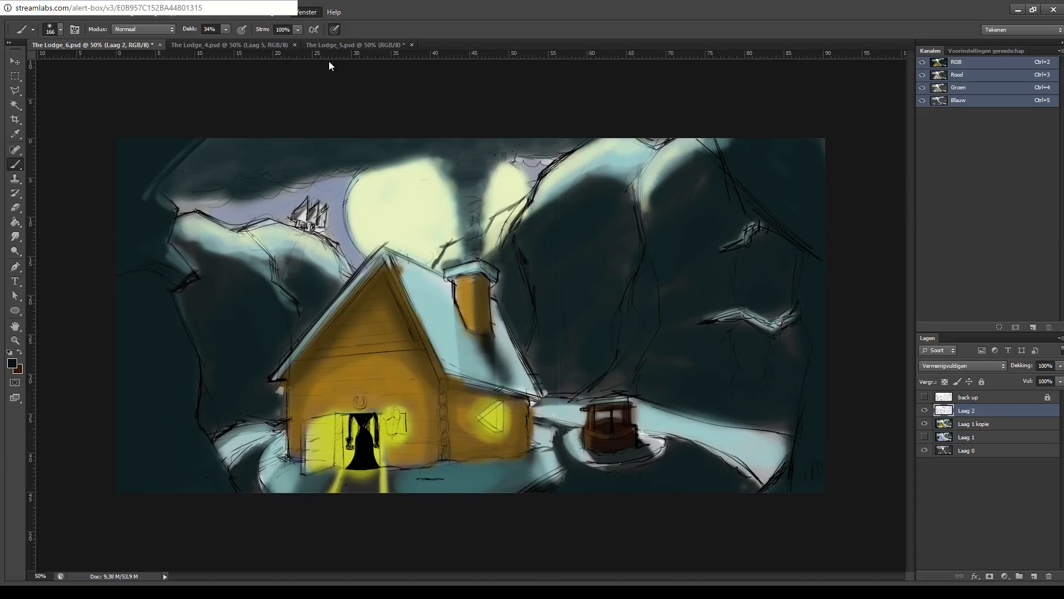
pyautogui.click(316, 144)
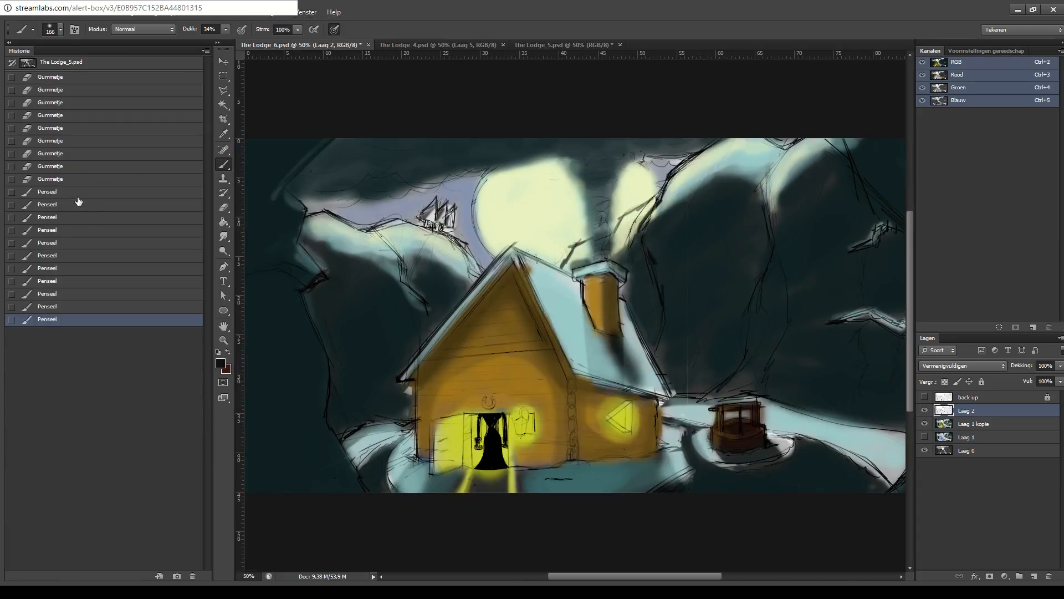
pyautogui.click(82, 178)
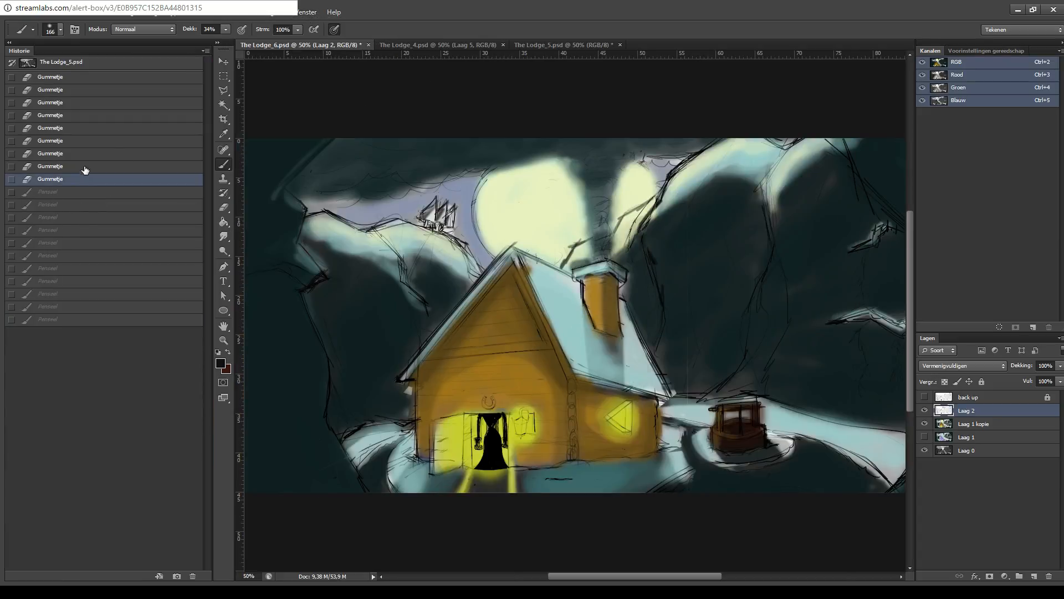
# - Lock Laag 2 and shade the gable beneath the roof edges on Laag 1 kopie with the dark brush at 34% opacity
pyautogui.click(982, 382)
pyautogui.click(962, 424)
pyautogui.moveTo(471, 427); pyautogui.dragTo(531, 438)
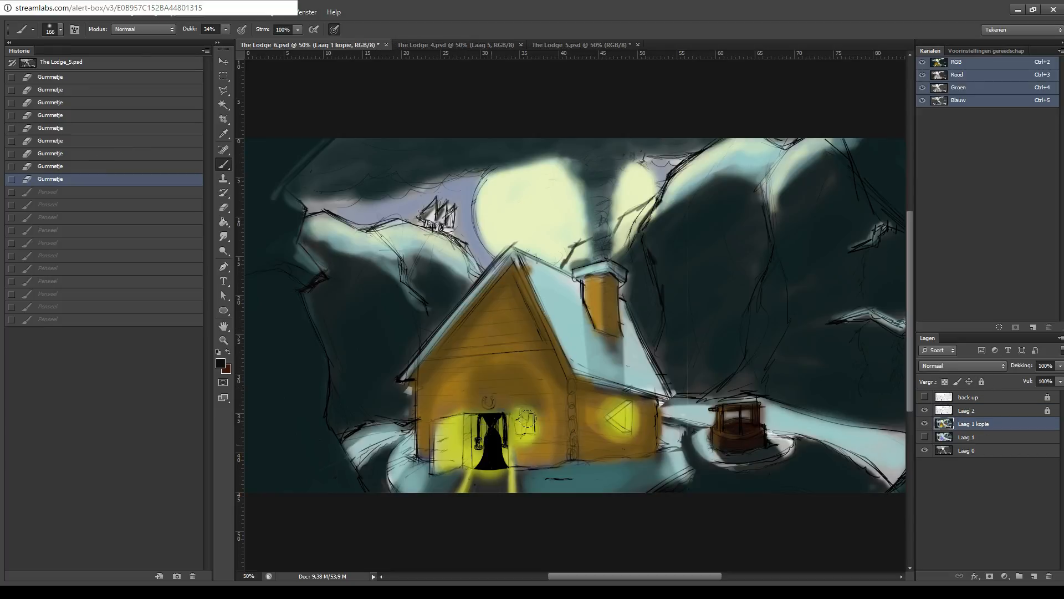
pyautogui.hotkey('ctrl', 'z')
pyautogui.moveTo(430, 343)
pyautogui.mouseDown()
pyautogui.moveTo(444, 327)
pyautogui.moveTo(523, 300)
pyautogui.moveTo(537, 344)
pyautogui.mouseUp()
pyautogui.hotkey('ctrl', 'z')
pyautogui.hotkey('ctrl', 'z')
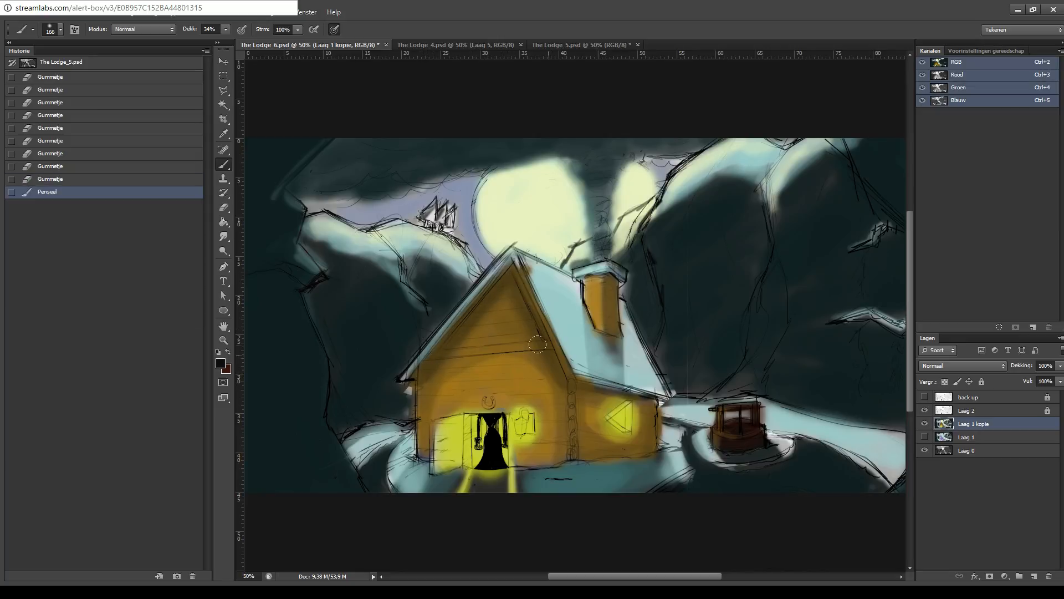
pyautogui.moveTo(421, 357); pyautogui.dragTo(471, 316)
pyautogui.moveTo(443, 342)
pyautogui.mouseDown()
pyautogui.moveTo(506, 292)
pyautogui.moveTo(547, 352)
pyautogui.mouseUp()
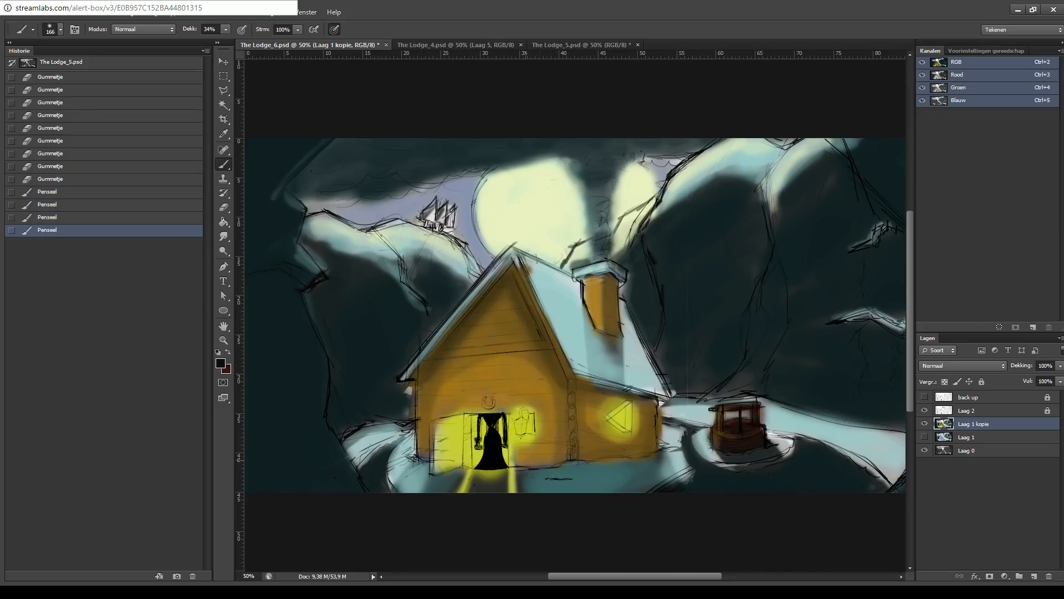
# - Shade the lodge's side wall under the eaves and around the window's glow with the dark brush
pyautogui.moveTo(607, 432); pyautogui.dragTo(540, 475)
pyautogui.moveTo(520, 431)
pyautogui.mouseDown()
pyautogui.moveTo(560, 431)
pyautogui.moveTo(555, 444)
pyautogui.moveTo(532, 445)
pyautogui.moveTo(577, 455)
pyautogui.moveTo(580, 484)
pyautogui.moveTo(560, 502)
pyautogui.mouseUp()
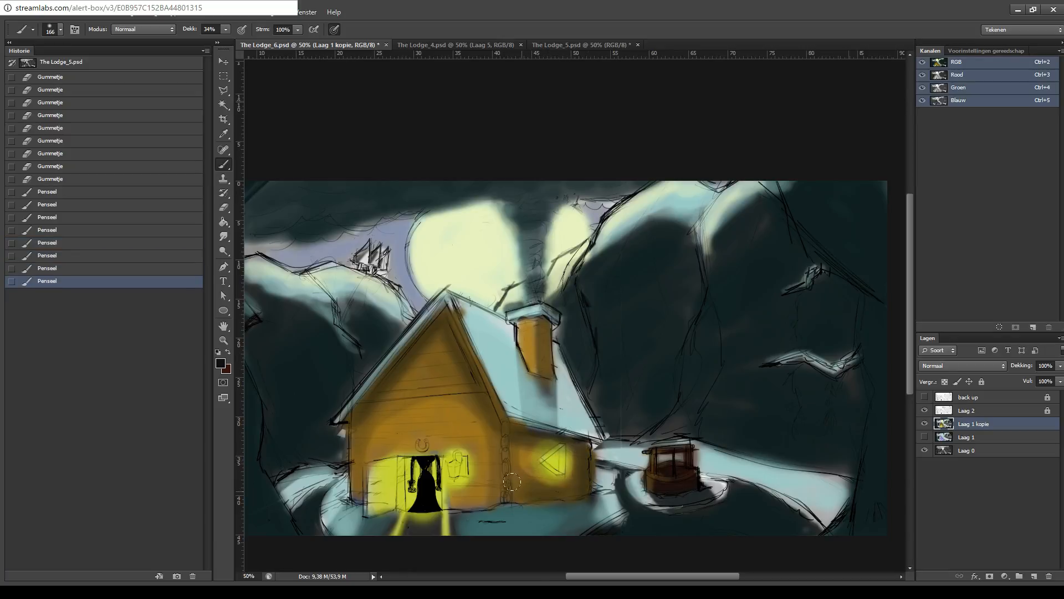
pyautogui.hotkey('ctrl', 'z')
pyautogui.moveTo(639, 417); pyautogui.dragTo(557, 329)
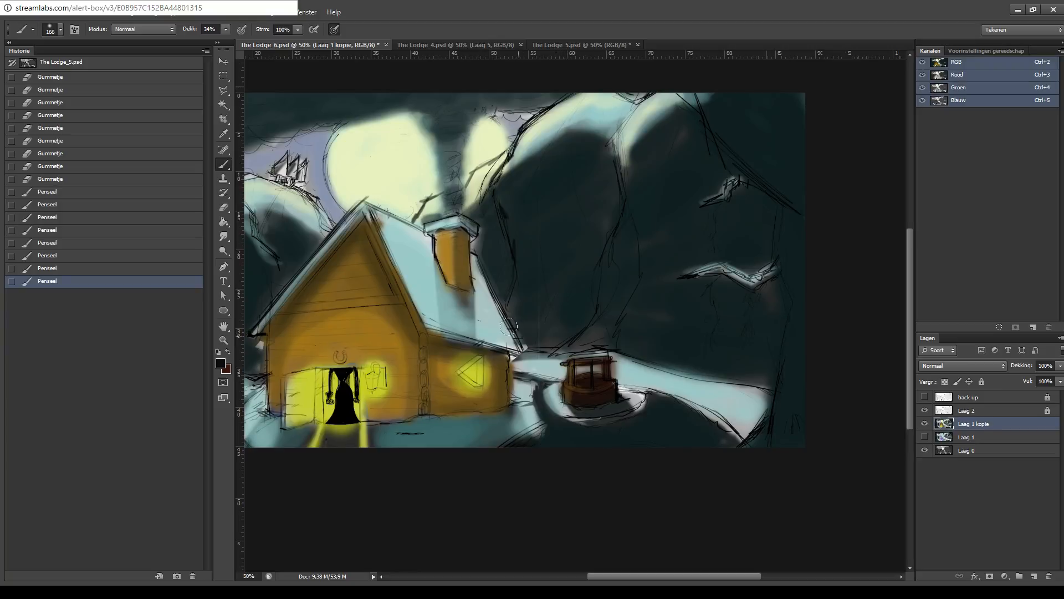
pyautogui.moveTo(498, 361); pyautogui.dragTo(578, 340)
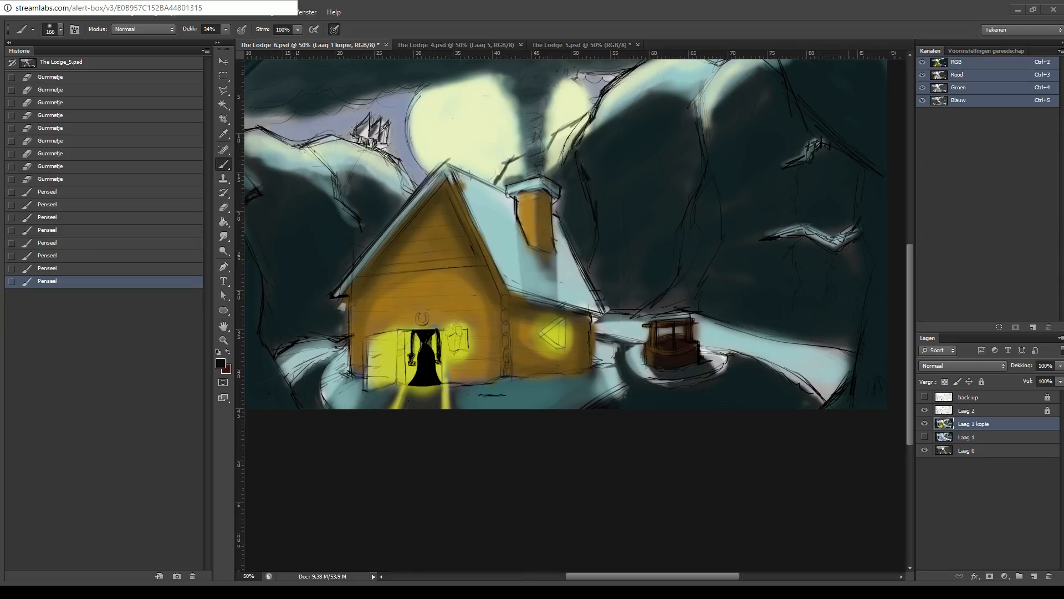
pyautogui.moveTo(573, 338); pyautogui.dragTo(720, 350)
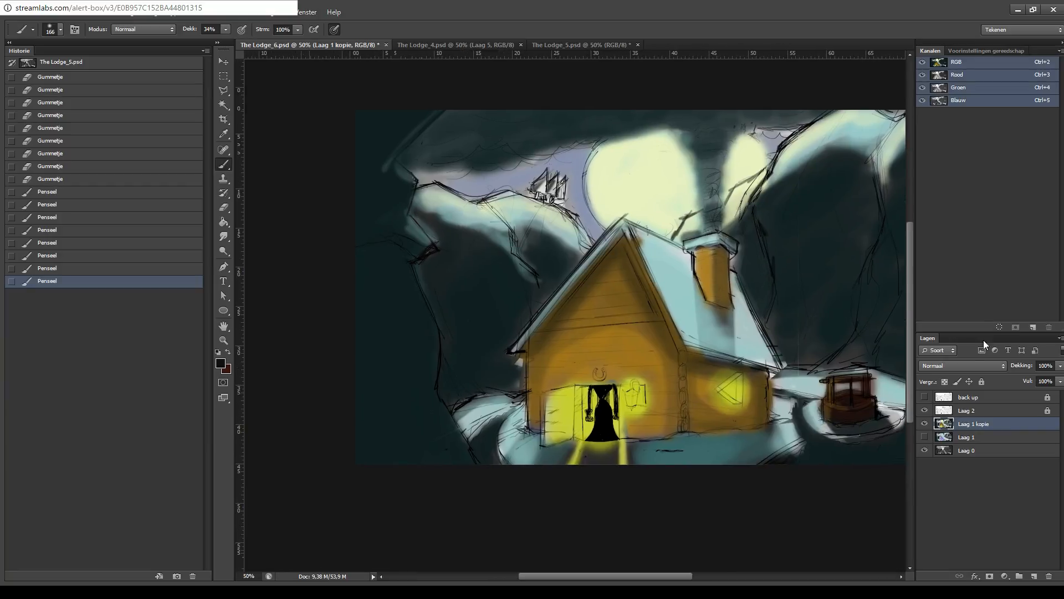
# - Toggle Laag 1 kopie's visibility to compare the colour versions, and make Laag 1 visible
pyautogui.click(924, 424)
pyautogui.click(924, 424)
pyautogui.click(924, 424)
pyautogui.click(924, 424)
pyautogui.moveTo(730, 353); pyautogui.dragTo(593, 368)
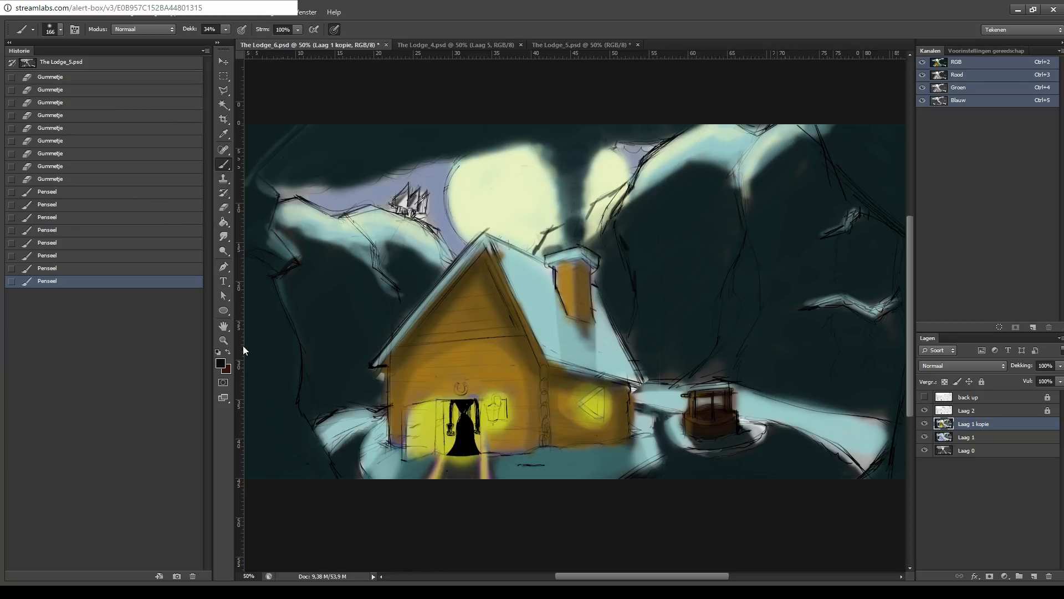
# - Pick an olive green brush colour at 100% opacity and paint the ship beside the moon
pyautogui.press('i')
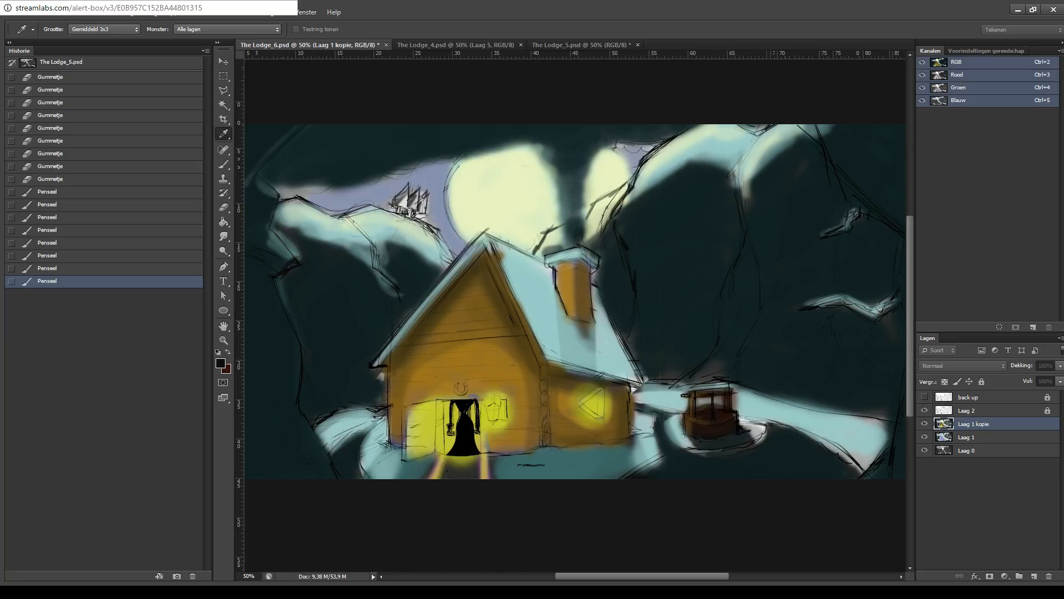
pyautogui.keyDown('alt'); pyautogui.click(447, 215); pyautogui.keyUp('alt')
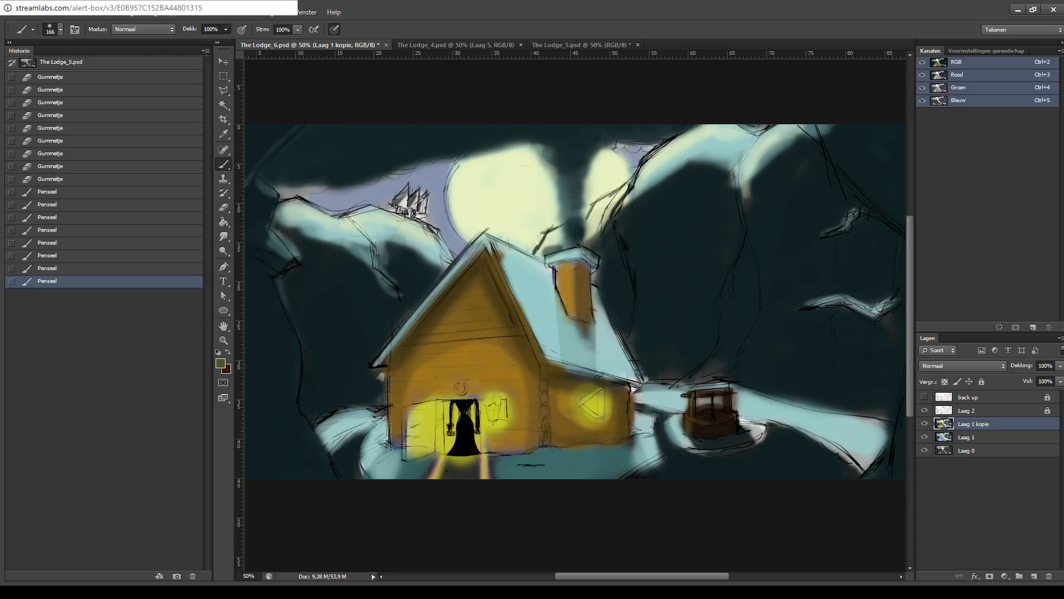
pyautogui.moveTo(391, 197)
pyautogui.mouseDown()
pyautogui.moveTo(422, 208)
pyautogui.moveTo(401, 201)
pyautogui.mouseUp()
pyautogui.moveTo(400, 194)
pyautogui.mouseDown()
pyautogui.moveTo(423, 207)
pyautogui.moveTo(411, 201)
pyautogui.mouseUp()
# - Paint the two pale ledge shapes on the right-hand cliff olive green and add trailing strokes hanging below them
pyautogui.moveTo(595, 193)
pyautogui.mouseDown()
pyautogui.moveTo(628, 119)
pyautogui.moveTo(605, 192)
pyautogui.moveTo(582, 182)
pyautogui.moveTo(615, 161)
pyautogui.moveTo(655, 182)
pyautogui.moveTo(476, 197)
pyautogui.mouseUp()
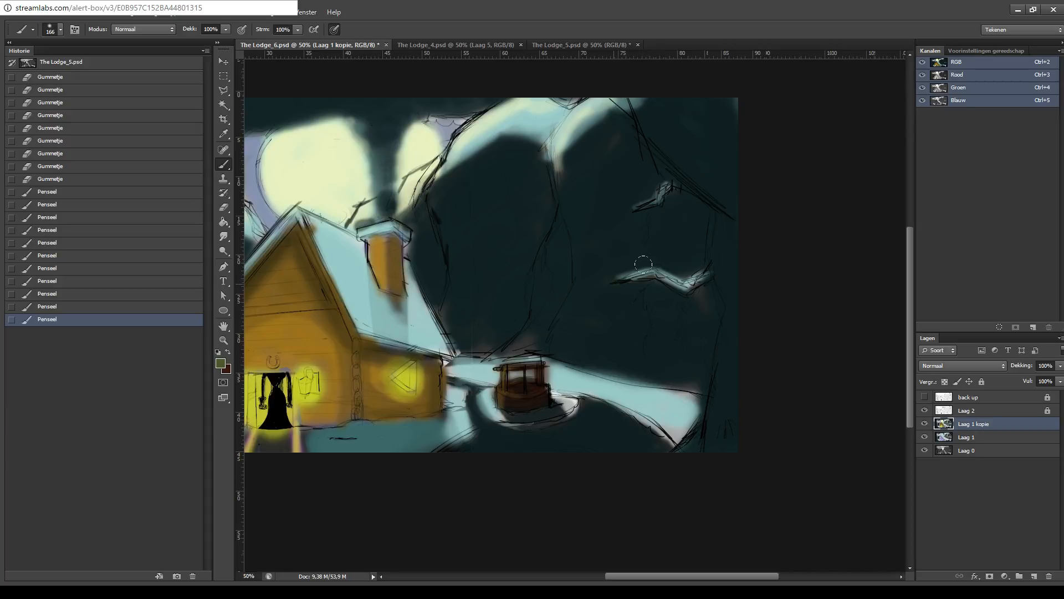
pyautogui.moveTo(642, 272)
pyautogui.mouseDown()
pyautogui.moveTo(688, 284)
pyautogui.moveTo(710, 274)
pyautogui.mouseUp()
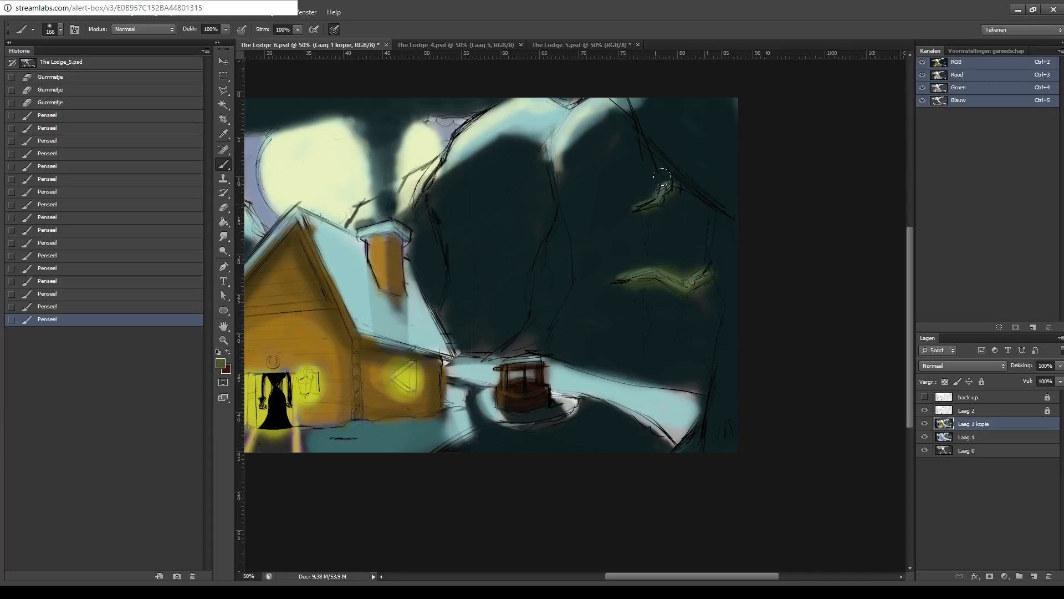
pyautogui.moveTo(643, 267); pyautogui.dragTo(640, 315)
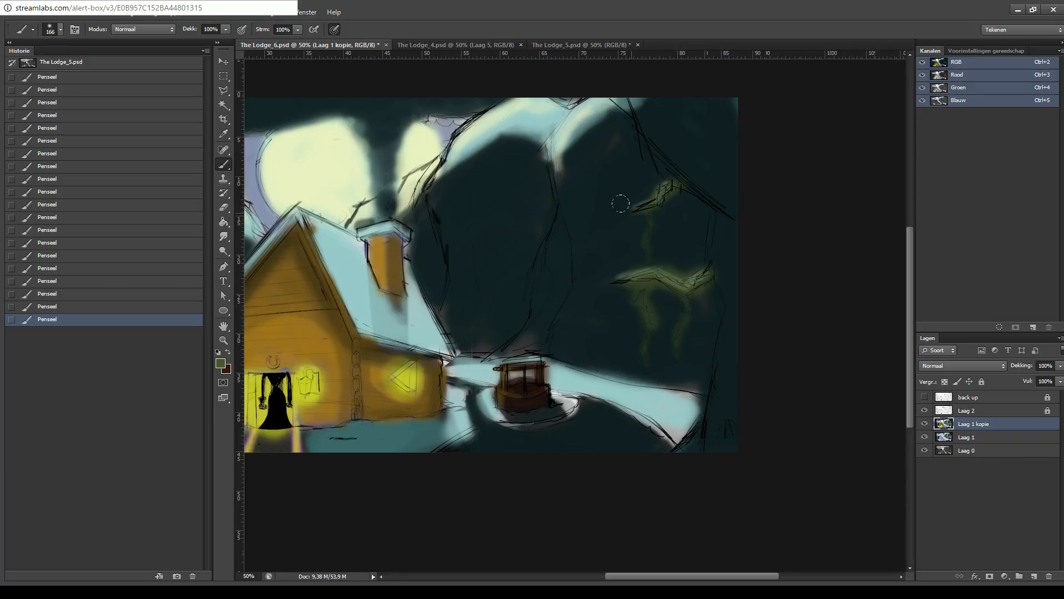
# - Unlock Laag 2 and erase the sketch lines inside the glowing window on the lodge's side wall
pyautogui.hscroll(-5, 740, 211)
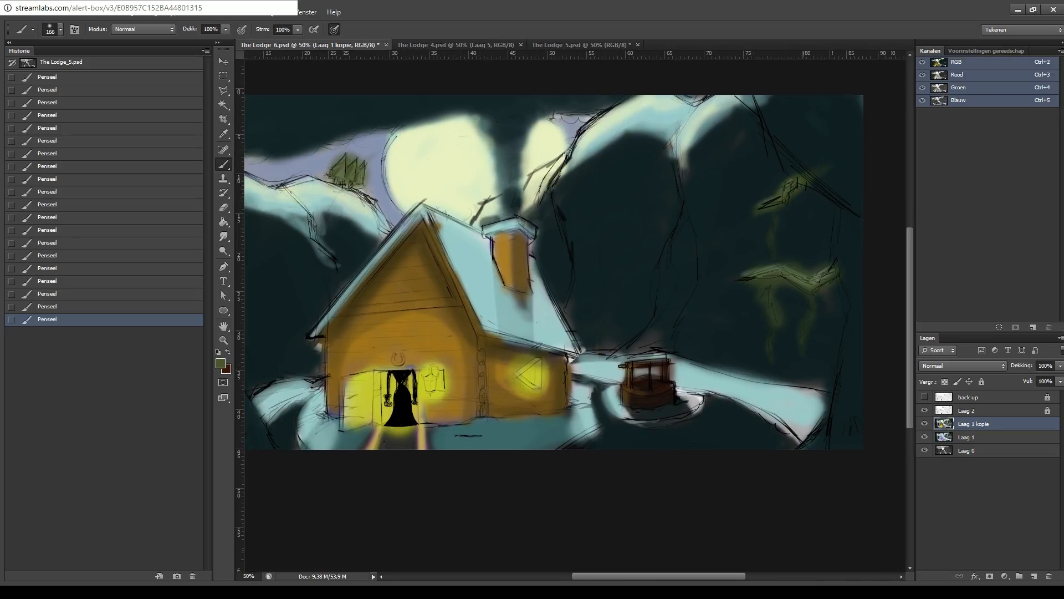
pyautogui.scroll(-4, 779, 230)
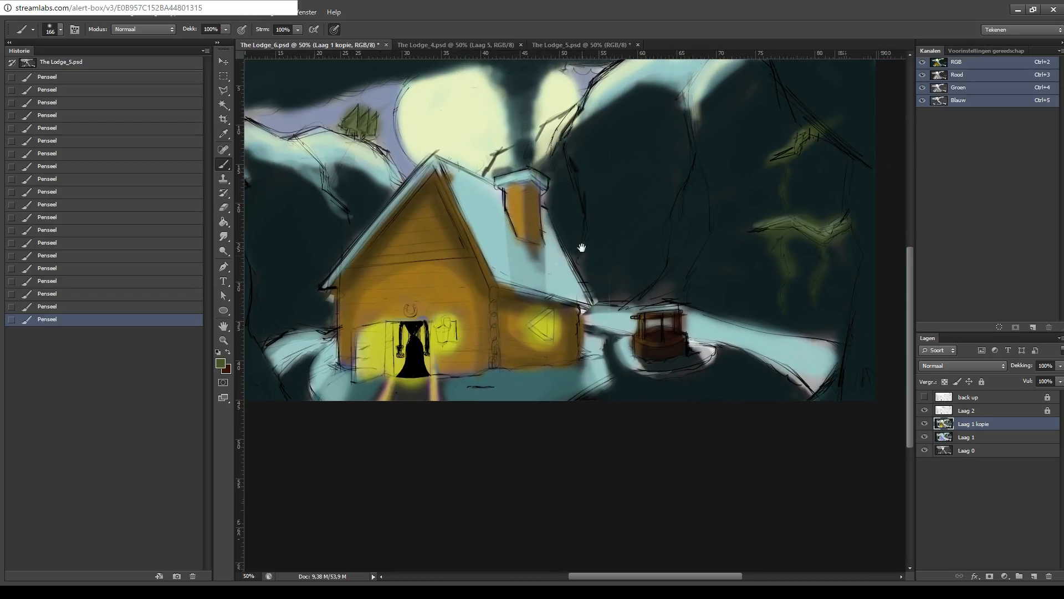
pyautogui.moveTo(582, 248); pyautogui.dragTo(572, 281)
pyautogui.click(966, 411)
pyautogui.click(982, 381)
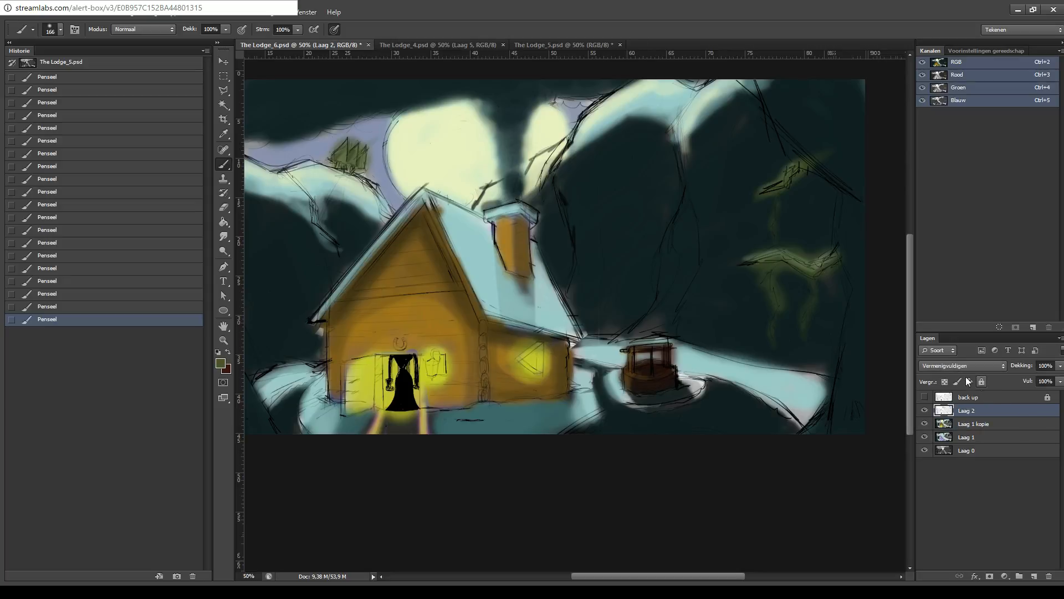
pyautogui.click(223, 207)
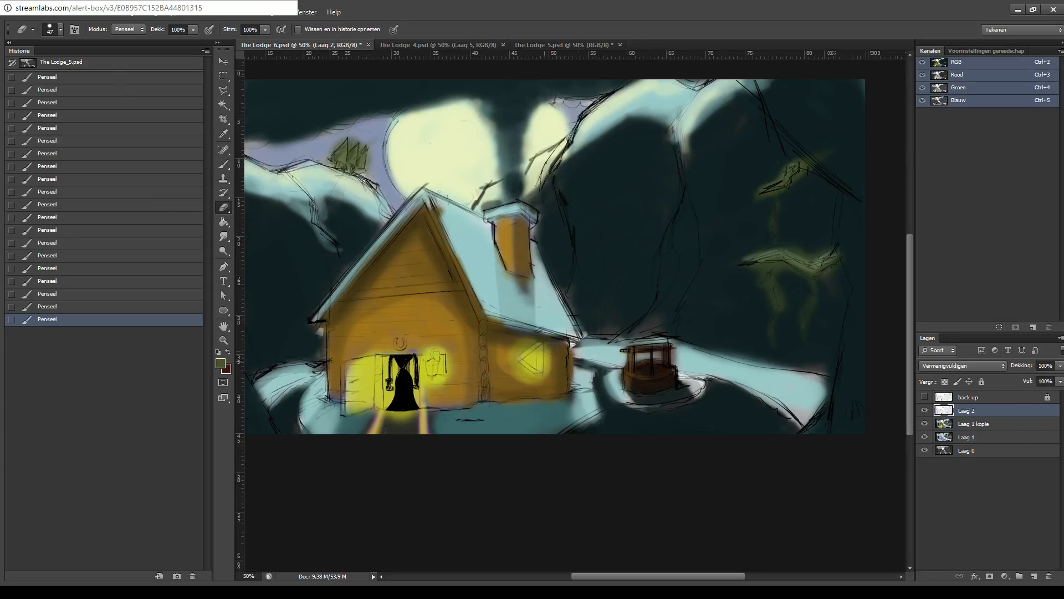
pyautogui.moveTo(524, 370)
pyautogui.mouseDown()
pyautogui.moveTo(549, 361)
pyautogui.moveTo(532, 347)
pyautogui.moveTo(548, 378)
pyautogui.mouseUp()
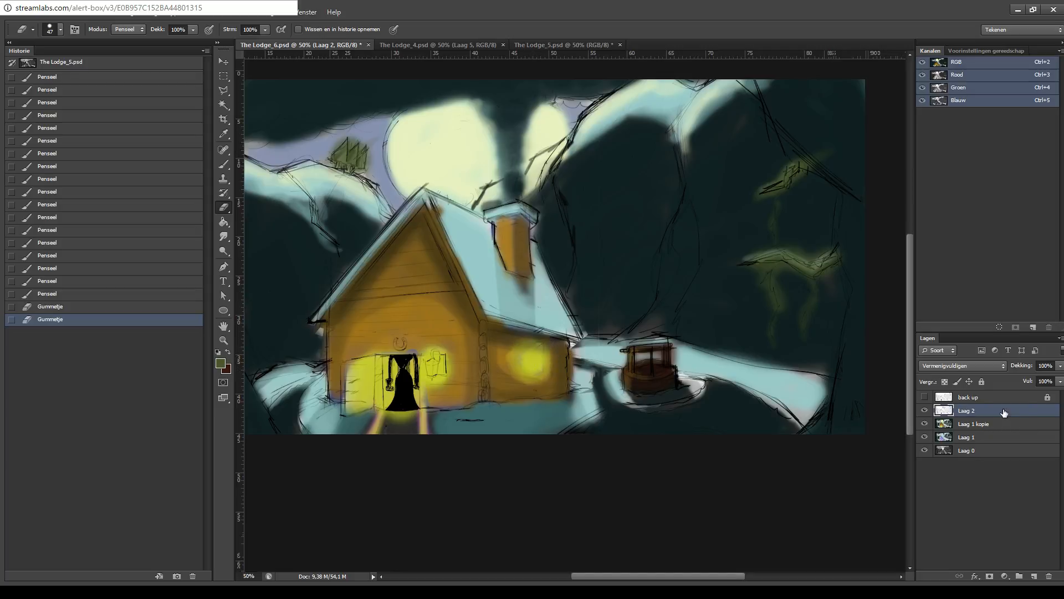
# - Lock Laag 2 again and make Laag 1 kopie the active layer
pyautogui.click(965, 424)
pyautogui.click(953, 413)
pyautogui.click(982, 381)
pyautogui.click(970, 426)
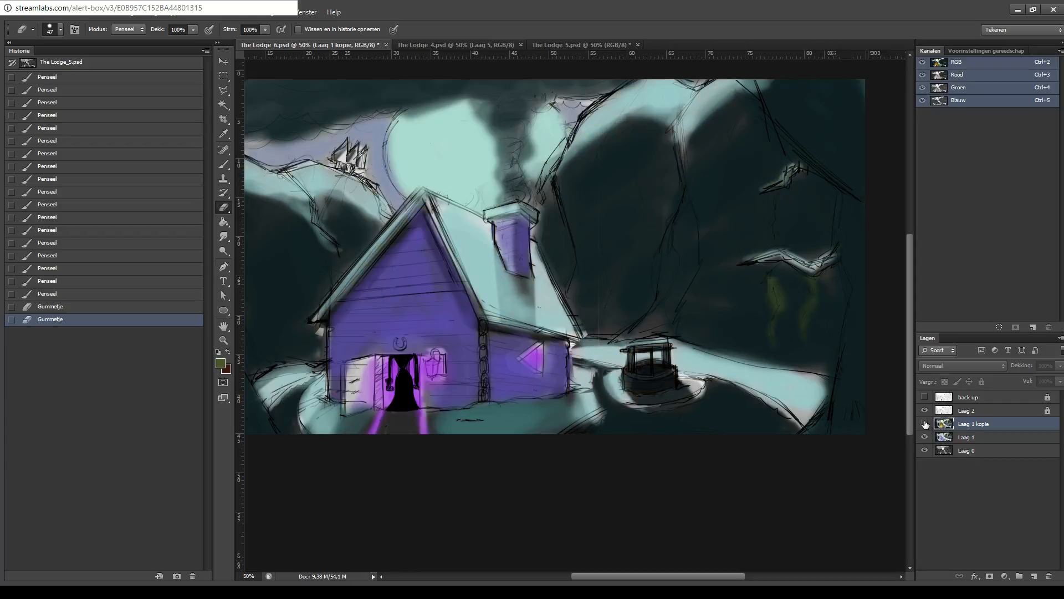
# - Erase the window area of the lodge's side wall on Laag 1 kopie and hide Laag 1
pyautogui.moveTo(521, 363)
pyautogui.mouseDown()
pyautogui.moveTo(516, 374)
pyautogui.moveTo(549, 356)
pyautogui.mouseUp()
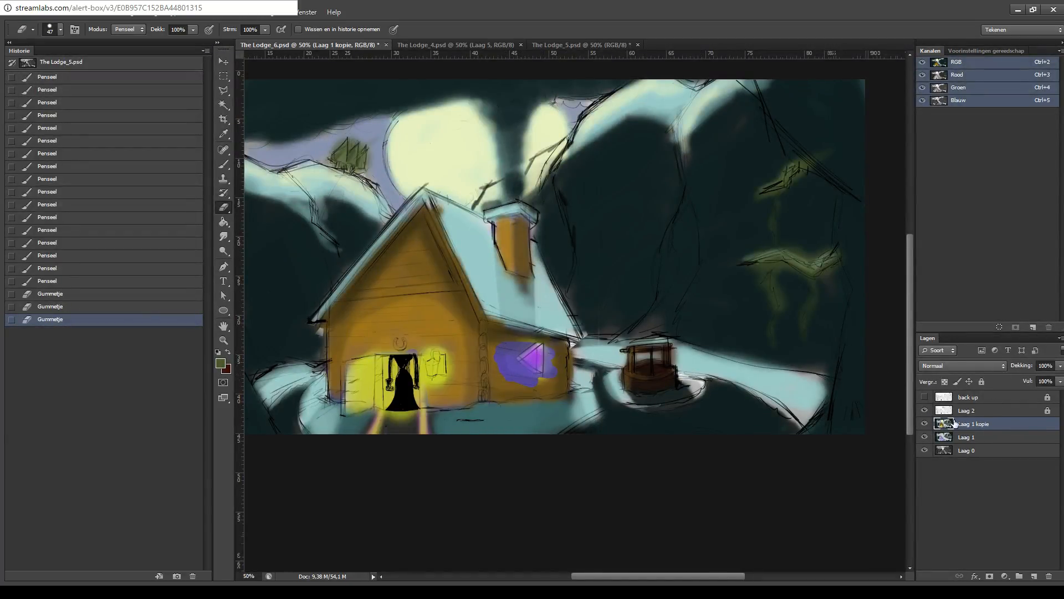
pyautogui.click(924, 437)
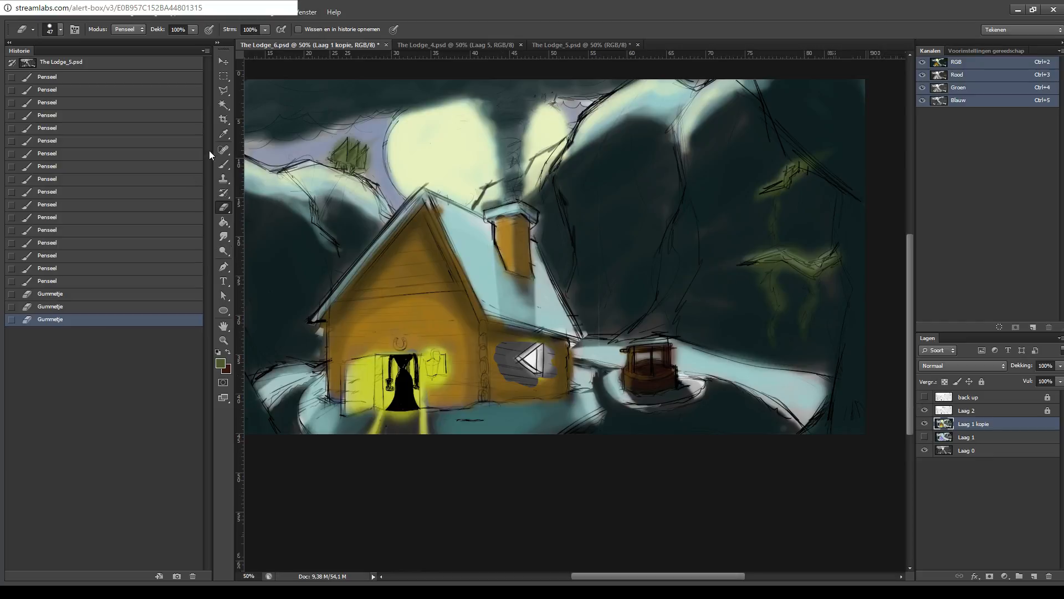
# - Pick a dark ochre-brown brush colour and paint over the erased window area to make the side wall solid
pyautogui.press('i')
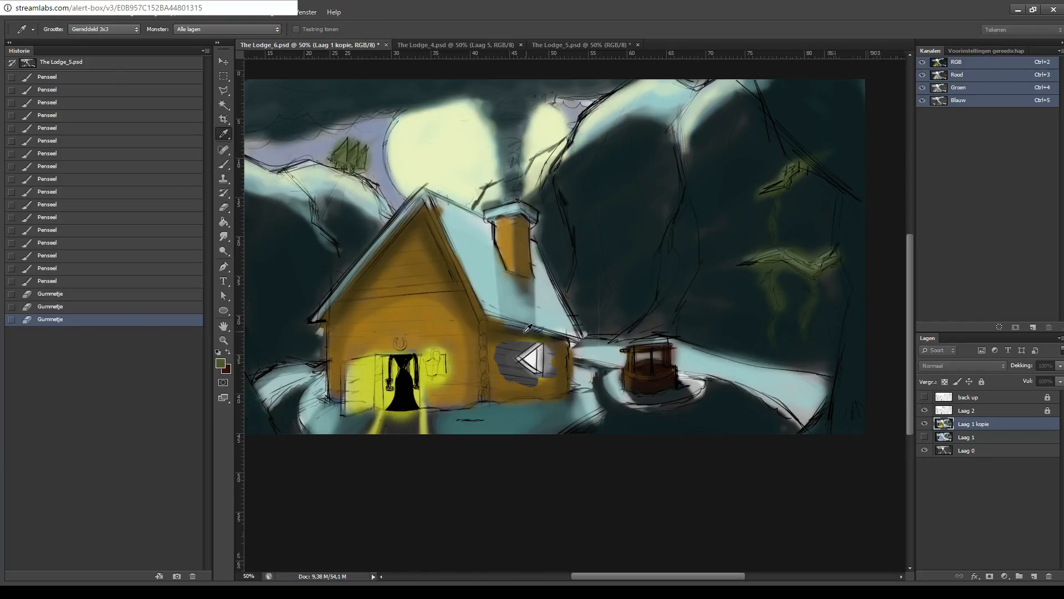
pyautogui.click(757, 121)
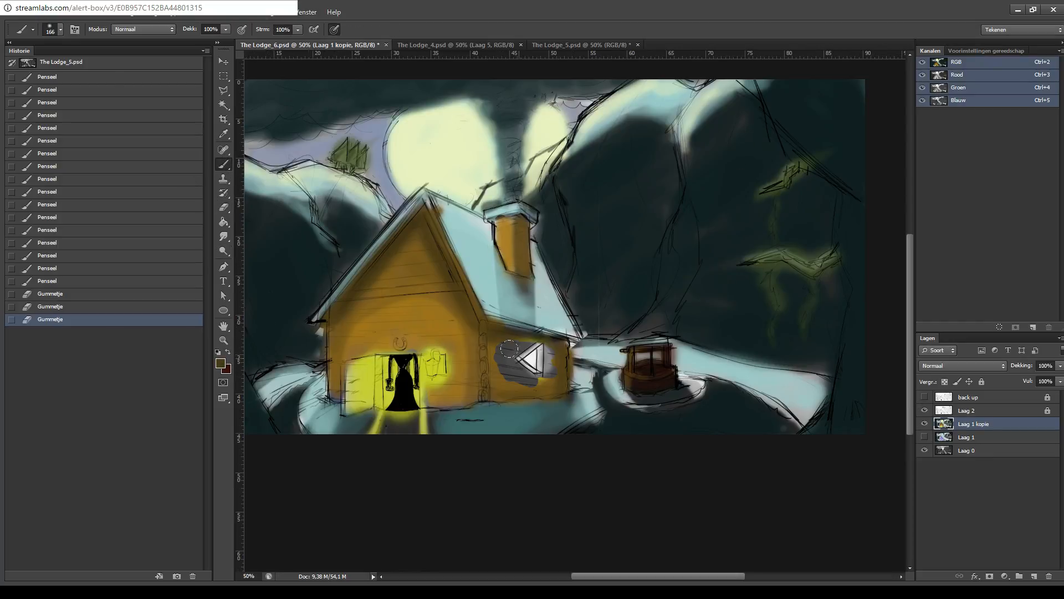
pyautogui.moveTo(511, 350)
pyautogui.mouseDown()
pyautogui.moveTo(518, 365)
pyautogui.moveTo(508, 352)
pyautogui.moveTo(504, 373)
pyautogui.moveTo(523, 364)
pyautogui.mouseUp()
pyautogui.hotkey('ctrl', 'z')
pyautogui.moveTo(526, 388)
pyautogui.mouseDown()
pyautogui.moveTo(541, 375)
pyautogui.moveTo(550, 396)
pyautogui.mouseUp()
pyautogui.moveTo(501, 345)
pyautogui.mouseDown()
pyautogui.moveTo(648, 193)
pyautogui.moveTo(636, 254)
pyautogui.moveTo(575, 260)
pyautogui.moveTo(499, 330)
pyautogui.moveTo(566, 341)
pyautogui.mouseUp()
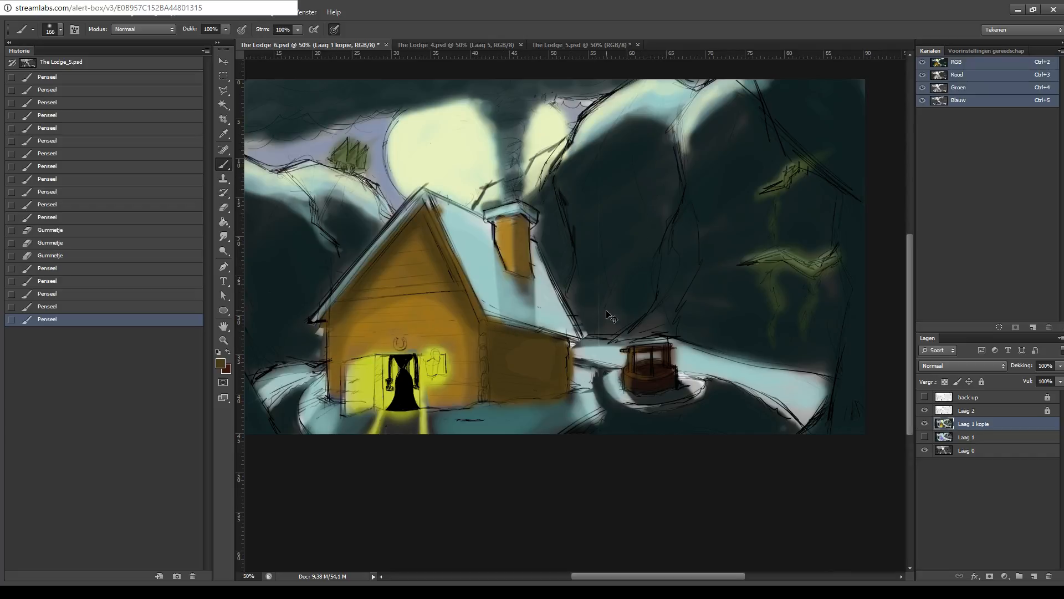
pyautogui.hotkey('ctrl', '[')
pyautogui.hotkey('ctrl', '[')
pyautogui.hotkey('ctrl', 'z')
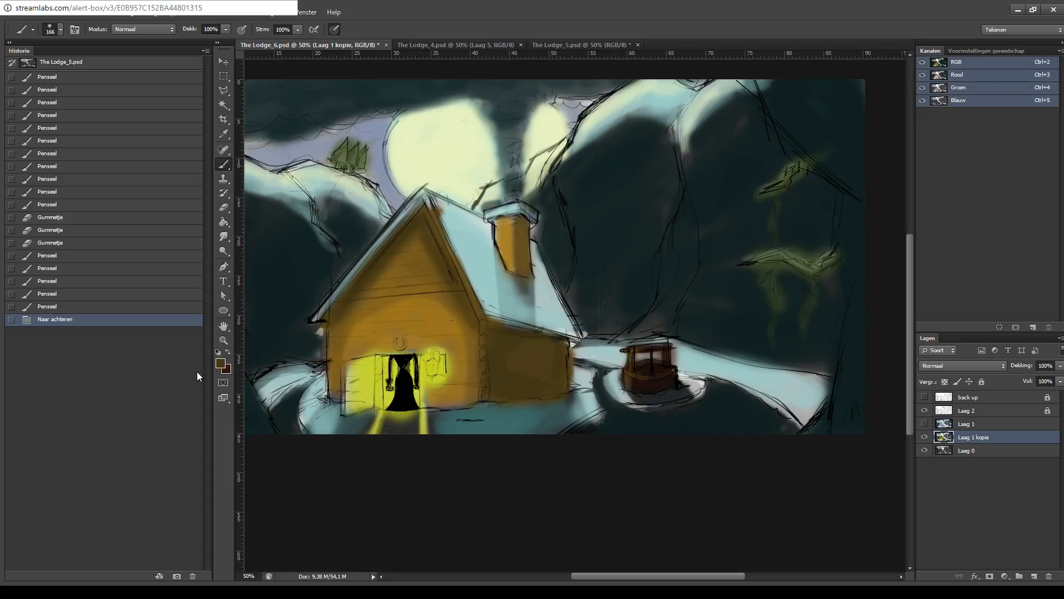
pyautogui.click(47, 307)
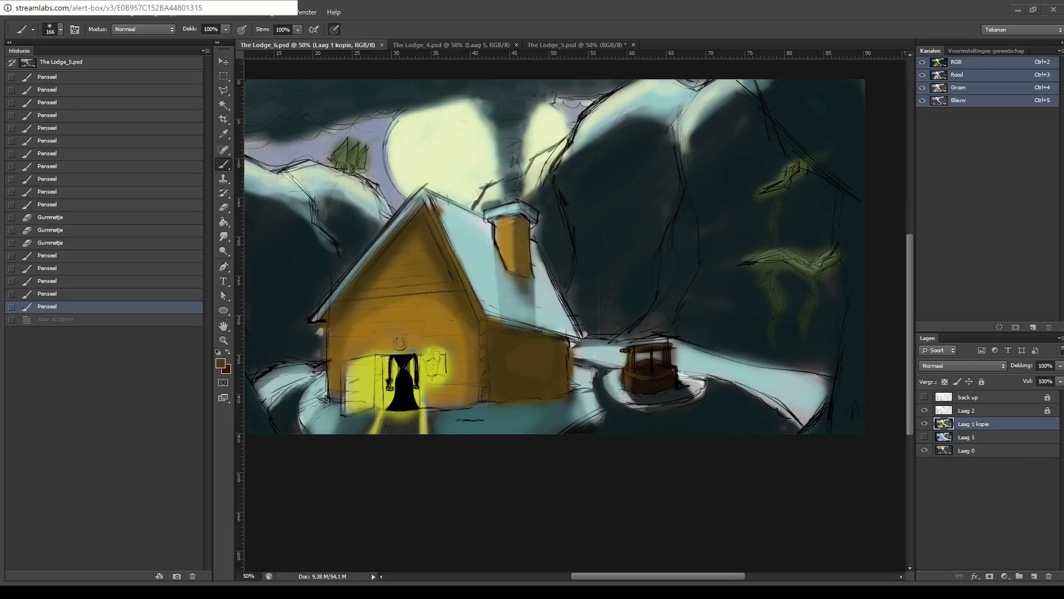
pyautogui.click(309, 588)
pyautogui.moveTo(392, 400)
pyautogui.mouseDown()
pyautogui.moveTo(461, 391)
pyautogui.moveTo(453, 471)
pyautogui.moveTo(444, 347)
pyautogui.mouseUp()
pyautogui.moveTo(445, 122); pyautogui.dragTo(478, 221)
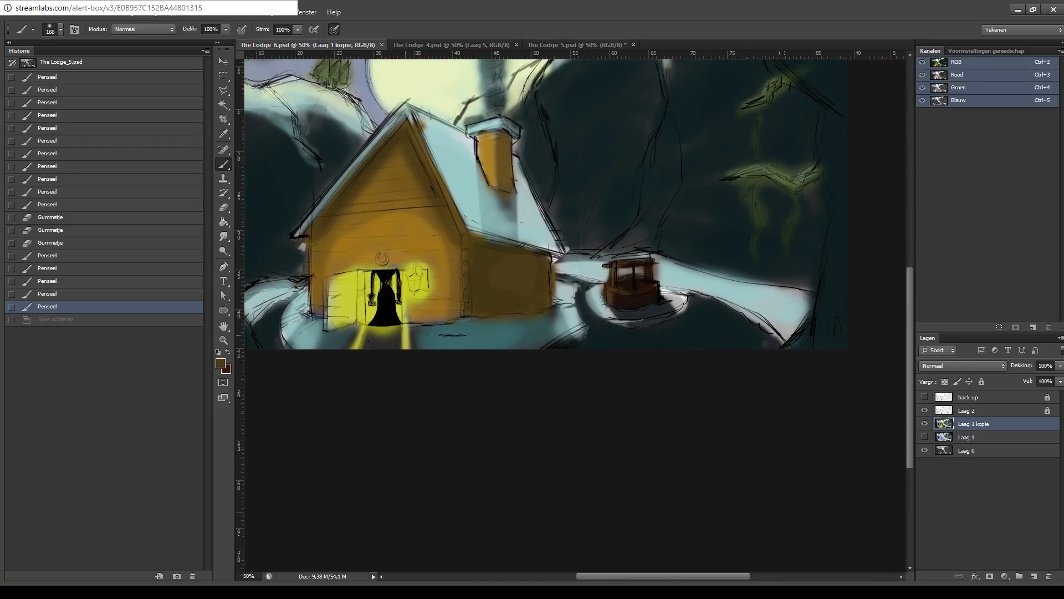
pyautogui.moveTo(568, 216)
pyautogui.mouseDown()
pyautogui.moveTo(523, 281)
pyautogui.moveTo(637, 273)
pyautogui.mouseUp()
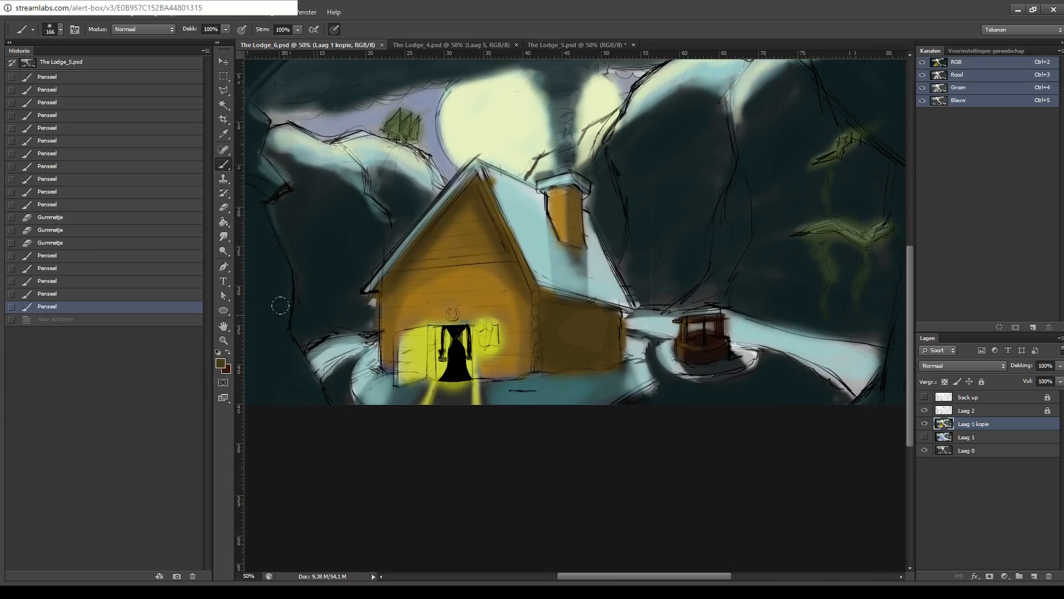
pyautogui.moveTo(358, 363)
pyautogui.mouseDown()
pyautogui.moveTo(350, 339)
pyautogui.moveTo(387, 217)
pyautogui.mouseUp()
pyautogui.hotkey('ctrl', 'z')
# - Change the foreground colour to a muted olive green for the growth on the lodge
pyautogui.click(221, 363)
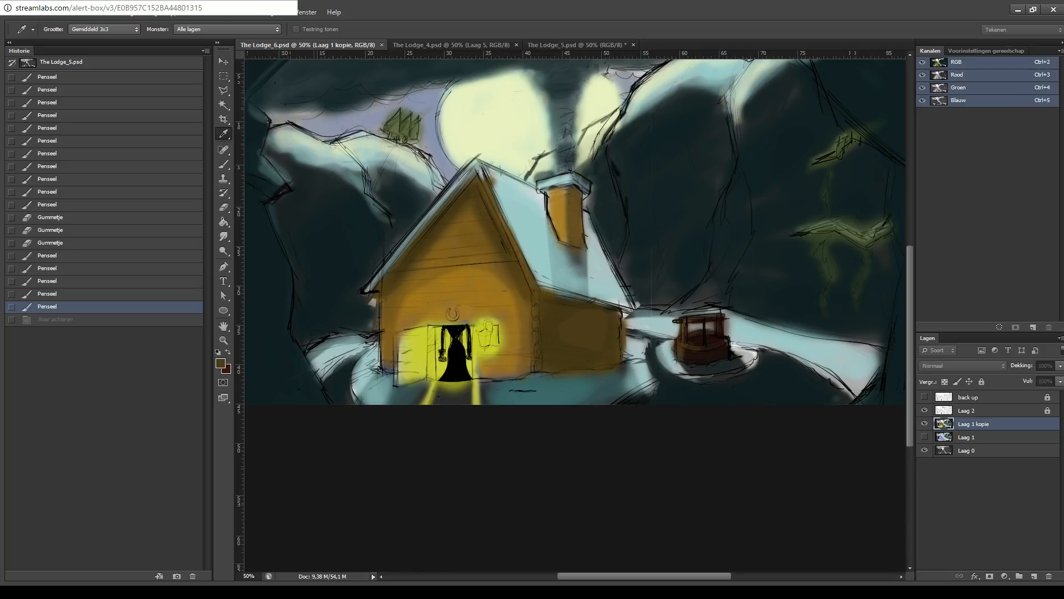
pyautogui.click(777, 121)
pyautogui.moveTo(773, 127)
pyautogui.mouseDown()
pyautogui.moveTo(758, 142)
pyautogui.moveTo(673, 151)
pyautogui.mouseUp()
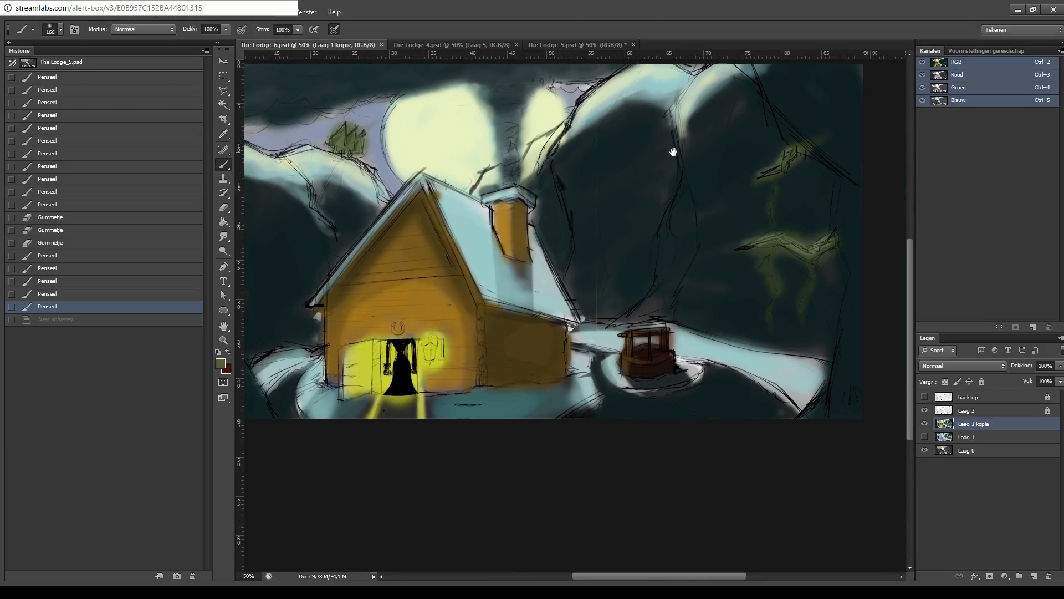
# - Try broad olive green strokes with the size 166 brush on the snow beside the lodge and on its side wall
pyautogui.click(601, 319)
pyautogui.hotkey('ctrl', 'z')
pyautogui.moveTo(577, 394)
pyautogui.mouseDown()
pyautogui.moveTo(567, 409)
pyautogui.moveTo(521, 383)
pyautogui.moveTo(512, 397)
pyautogui.moveTo(460, 396)
pyautogui.mouseUp()
pyautogui.hotkey('ctrl', 'z')
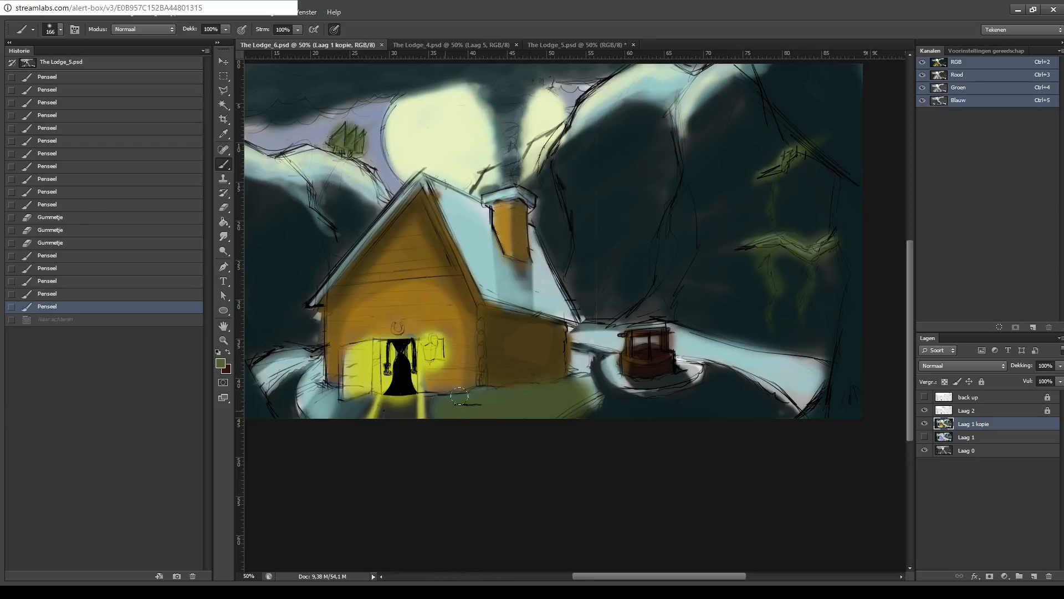
pyautogui.moveTo(526, 405); pyautogui.dragTo(535, 403)
pyautogui.hotkey('ctrl', 'z')
pyautogui.moveTo(515, 340); pyautogui.dragTo(536, 353)
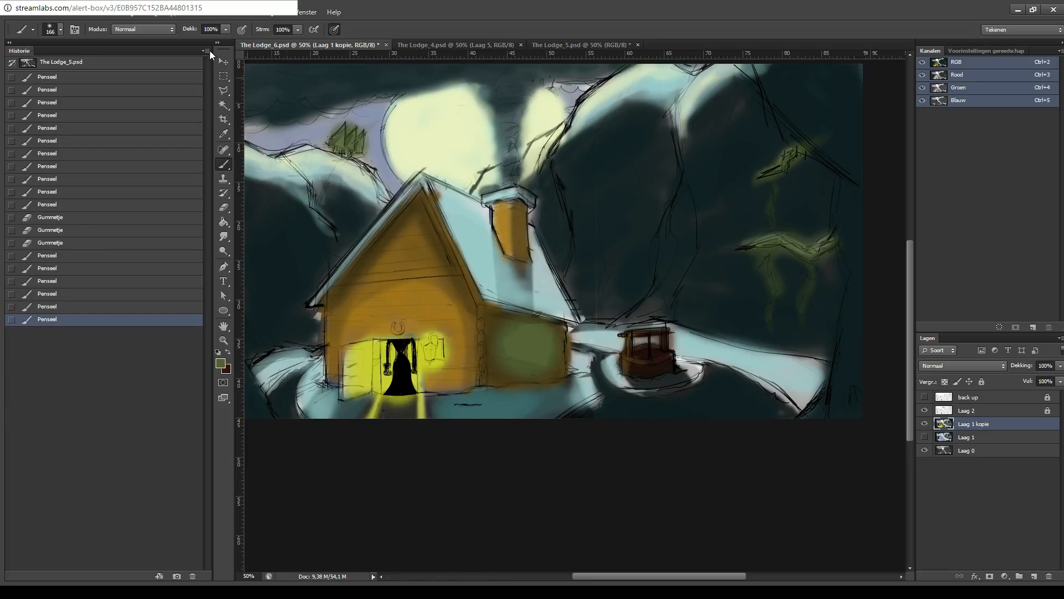
pyautogui.hotkey('ctrl', 'z')
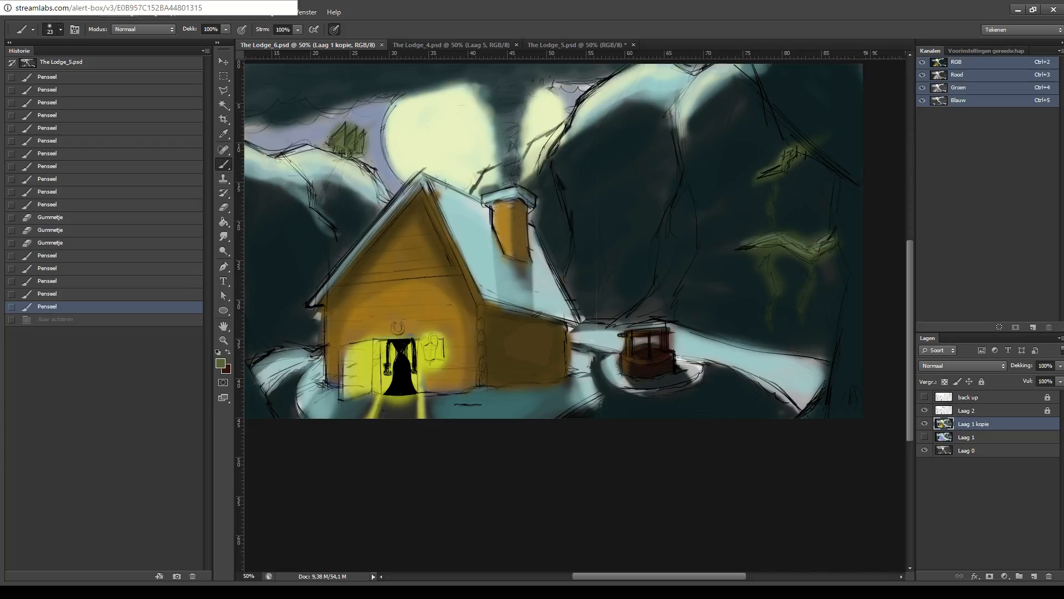
# - Try thin vertical olive green strokes on the side wall with a size 23 brush
pyautogui.moveTo(527, 368)
pyautogui.mouseDown()
pyautogui.moveTo(527, 322)
pyautogui.moveTo(525, 379)
pyautogui.mouseUp()
pyautogui.hotkey('ctrl', 'z')
pyautogui.hotkey('ctrl', 'z')
pyautogui.moveTo(521, 326); pyautogui.dragTo(524, 382)
pyautogui.hotkey('ctrl', 'z')
pyautogui.hotkey('ctrl', 'z')
# - Paint thin, wavy olive green plant strokes rising from the base across the lodge's side wall with the size 23 brush
pyautogui.moveTo(520, 340); pyautogui.dragTo(524, 382)
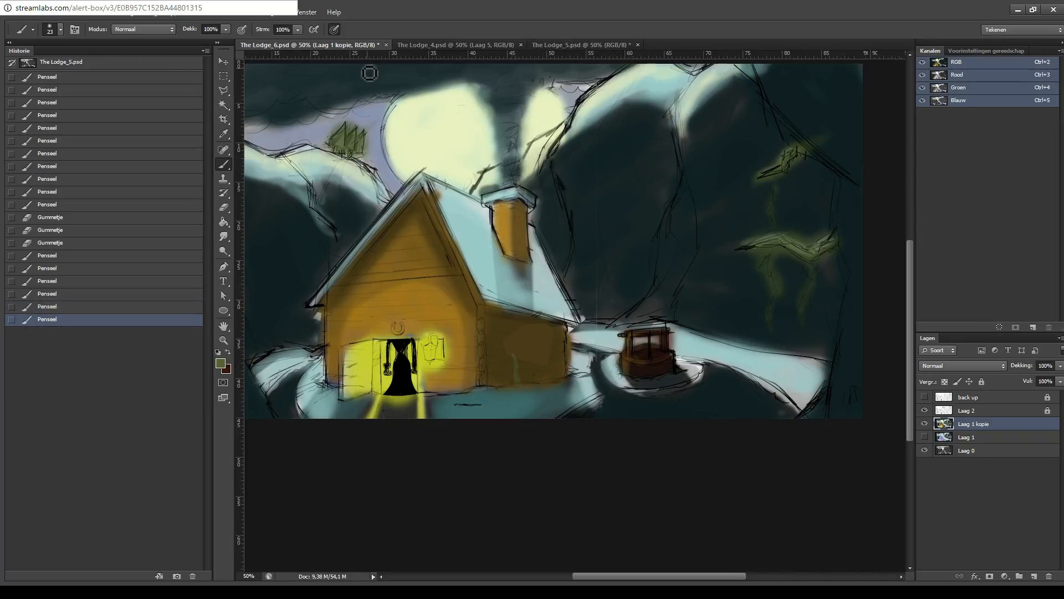
pyautogui.click(491, 327)
pyautogui.moveTo(516, 357); pyautogui.dragTo(520, 370)
pyautogui.moveTo(518, 363); pyautogui.dragTo(520, 383)
pyautogui.moveTo(521, 370); pyautogui.dragTo(525, 382)
pyautogui.moveTo(523, 340); pyautogui.dragTo(525, 358)
pyautogui.moveTo(524, 341); pyautogui.dragTo(528, 378)
pyautogui.moveTo(526, 369); pyautogui.dragTo(541, 383)
pyautogui.moveTo(539, 360)
pyautogui.mouseDown()
pyautogui.moveTo(540, 375)
pyautogui.moveTo(537, 363)
pyautogui.mouseUp()
pyautogui.moveTo(536, 361); pyautogui.dragTo(552, 389)
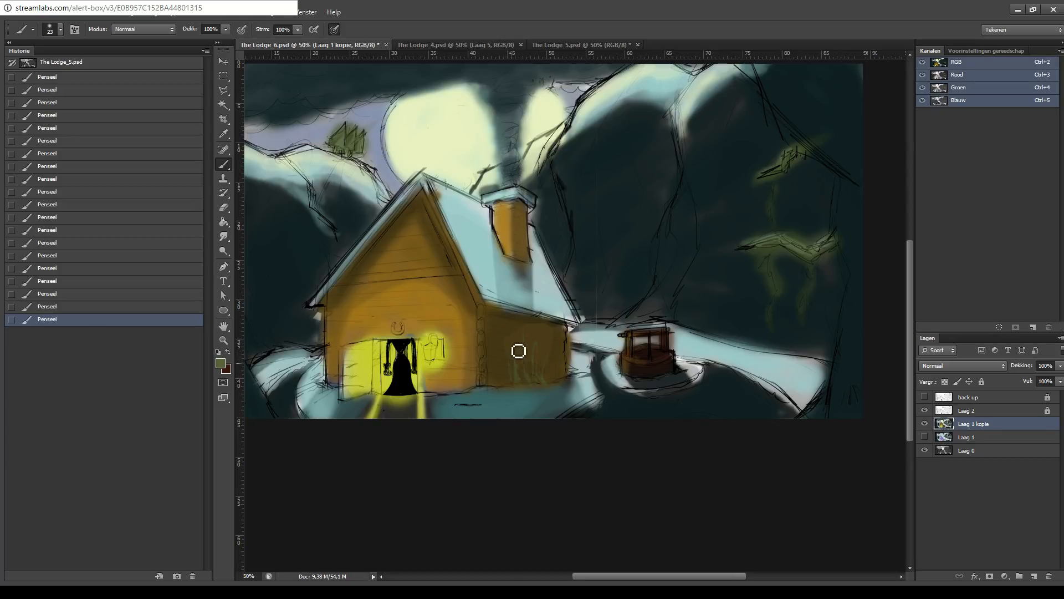
pyautogui.moveTo(512, 343)
pyautogui.mouseDown()
pyautogui.moveTo(507, 389)
pyautogui.moveTo(503, 377)
pyautogui.moveTo(557, 375)
pyautogui.moveTo(550, 362)
pyautogui.moveTo(559, 389)
pyautogui.moveTo(557, 355)
pyautogui.moveTo(568, 387)
pyautogui.moveTo(564, 353)
pyautogui.moveTo(566, 377)
pyautogui.mouseUp()
pyautogui.moveTo(501, 380)
pyautogui.mouseDown()
pyautogui.moveTo(501, 357)
pyautogui.moveTo(507, 397)
pyautogui.moveTo(528, 333)
pyautogui.mouseUp()
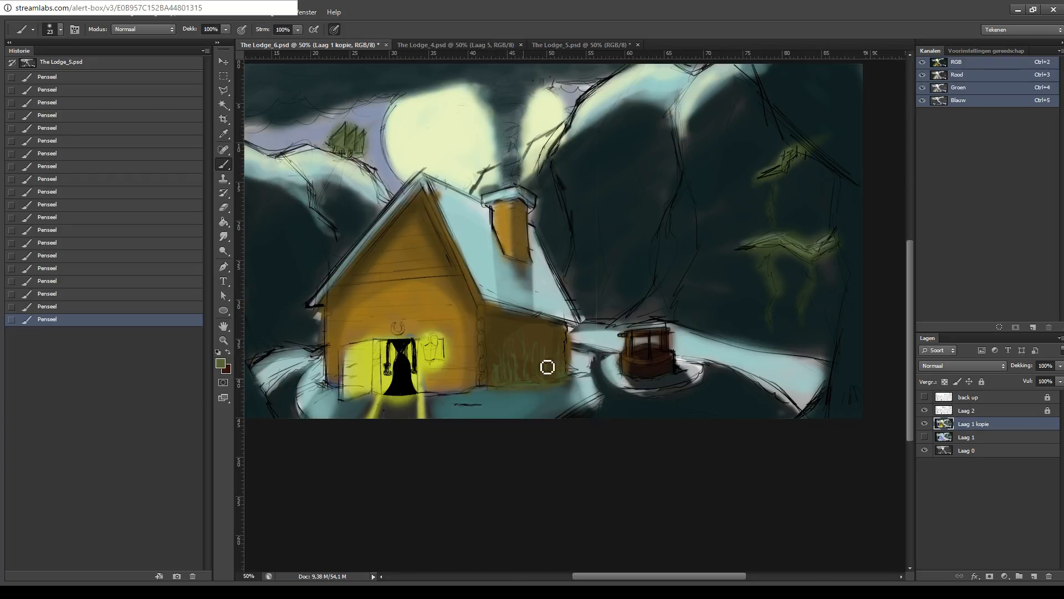
pyautogui.moveTo(505, 349)
pyautogui.mouseDown()
pyautogui.moveTo(528, 336)
pyautogui.moveTo(542, 373)
pyautogui.moveTo(553, 337)
pyautogui.moveTo(565, 373)
pyautogui.mouseUp()
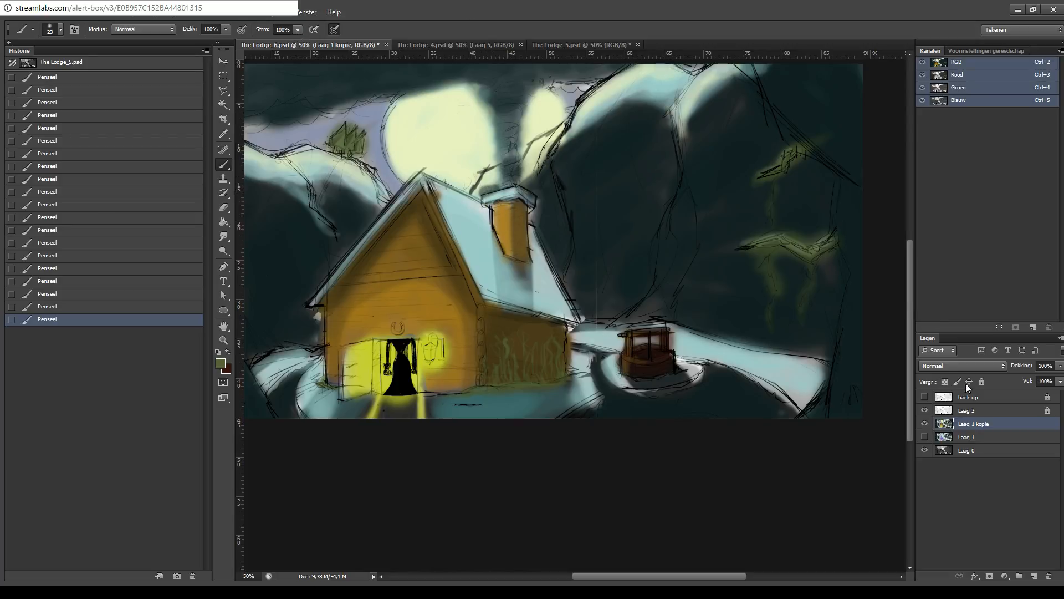
# - Paint olive green growth along the top of the chimney's snow cap and add more plant strokes on the side wall
pyautogui.click(925, 424)
pyautogui.click(924, 424)
pyautogui.moveTo(487, 201)
pyautogui.mouseDown()
pyautogui.moveTo(530, 192)
pyautogui.moveTo(542, 202)
pyautogui.mouseUp()
pyautogui.moveTo(509, 343)
pyautogui.mouseDown()
pyautogui.moveTo(521, 370)
pyautogui.moveTo(544, 370)
pyautogui.moveTo(544, 339)
pyautogui.moveTo(549, 383)
pyautogui.mouseUp()
pyautogui.hotkey('ctrl', '[')
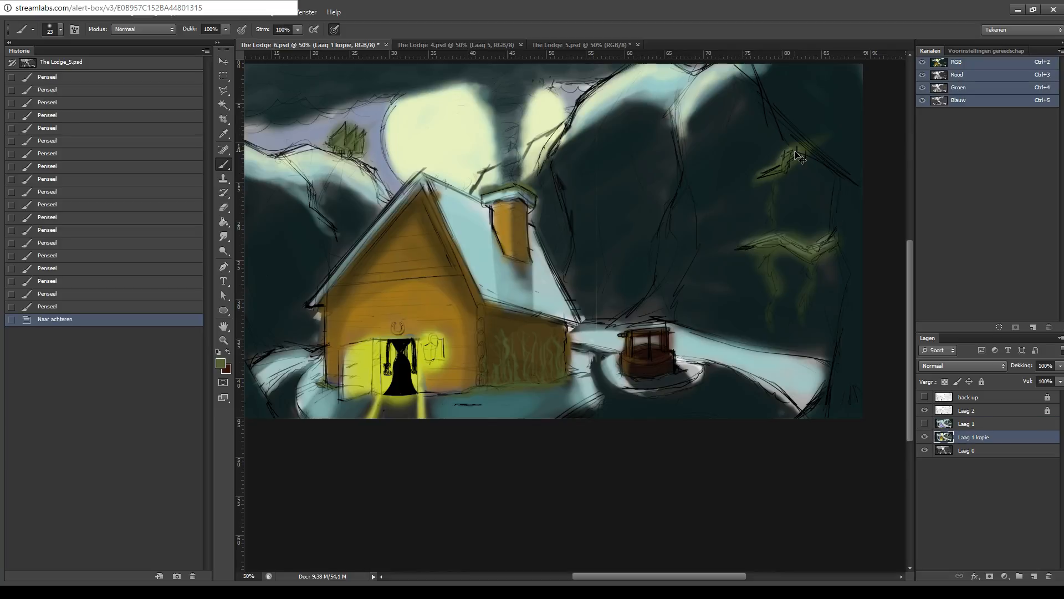
pyautogui.hotkey('ctrl', 'z')
pyautogui.moveTo(491, 287); pyautogui.dragTo(637, 232)
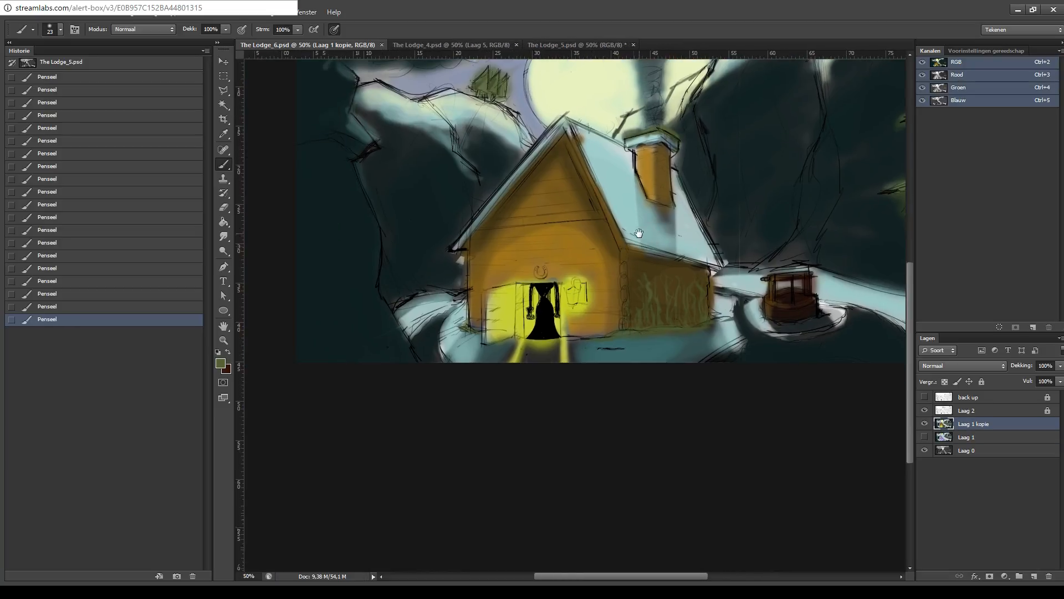
pyautogui.moveTo(733, 269); pyautogui.dragTo(604, 300)
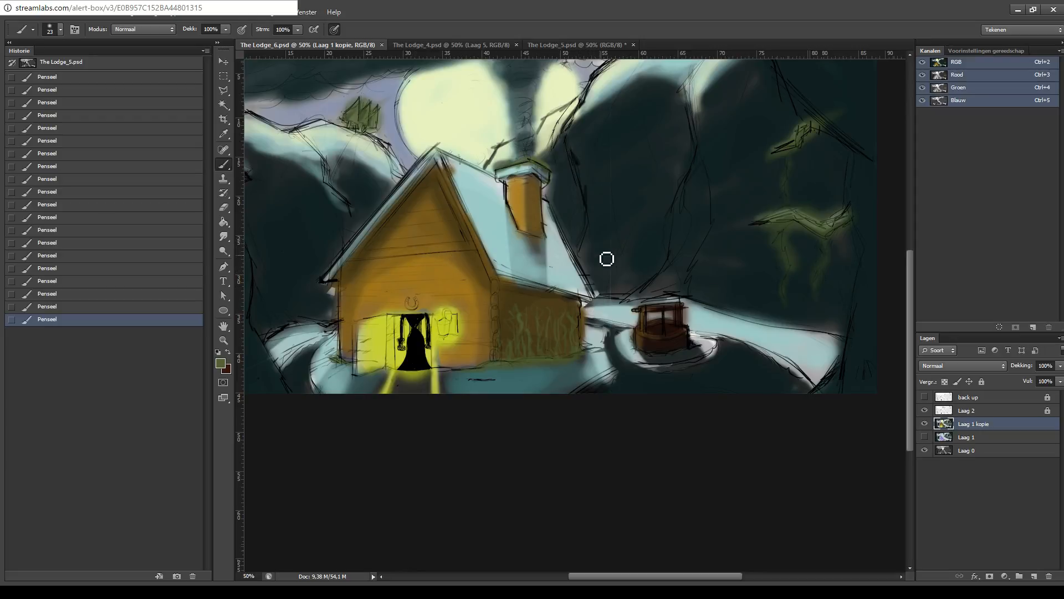
pyautogui.moveTo(452, 208); pyautogui.dragTo(521, 154)
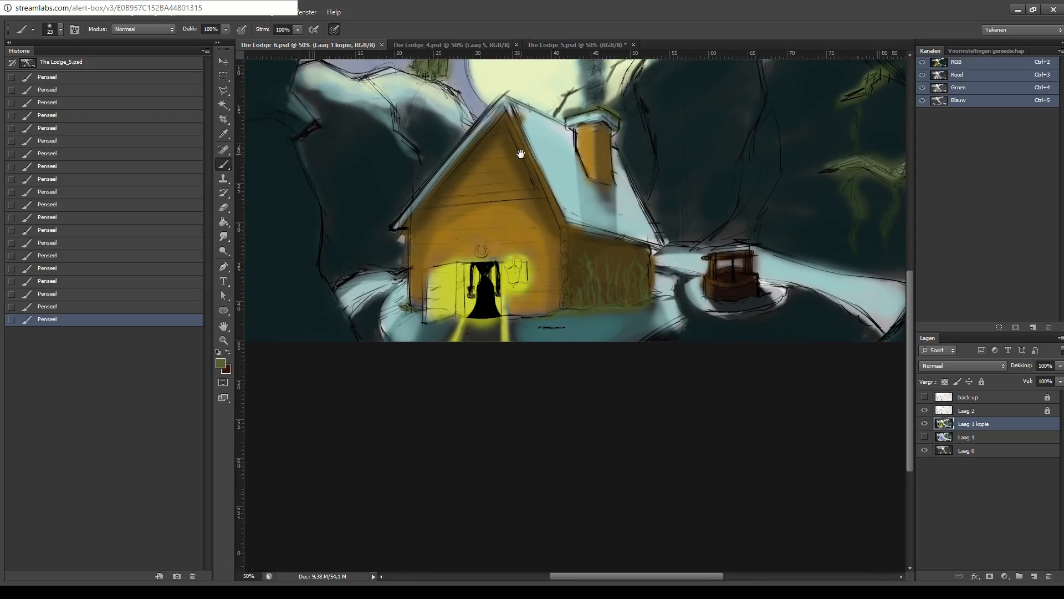
pyautogui.moveTo(504, 71)
pyautogui.mouseDown()
pyautogui.moveTo(508, 219)
pyautogui.moveTo(515, 192)
pyautogui.moveTo(534, 190)
pyautogui.mouseUp()
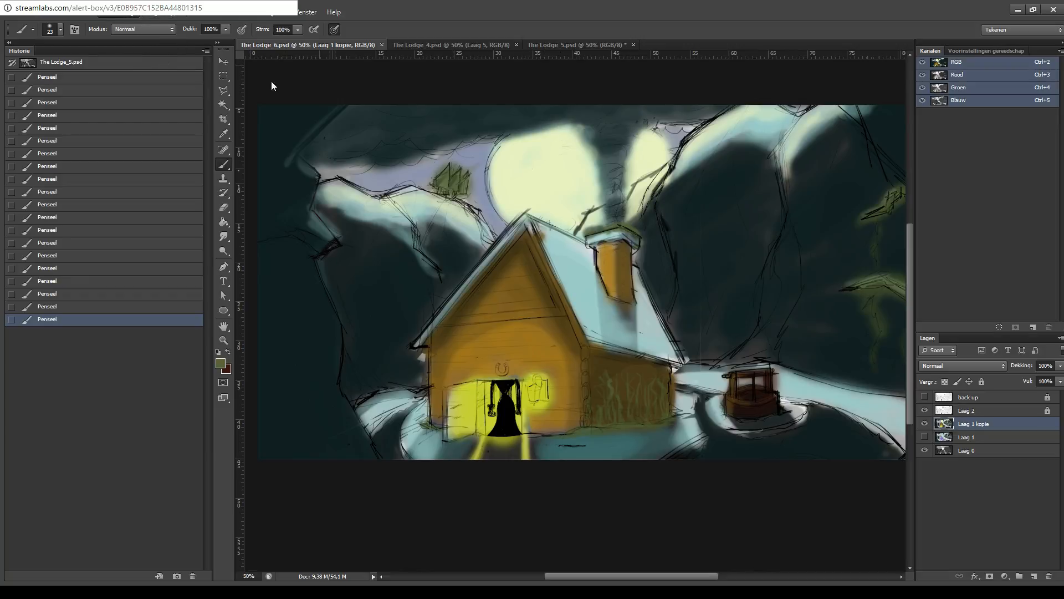
pyautogui.click(289, 118)
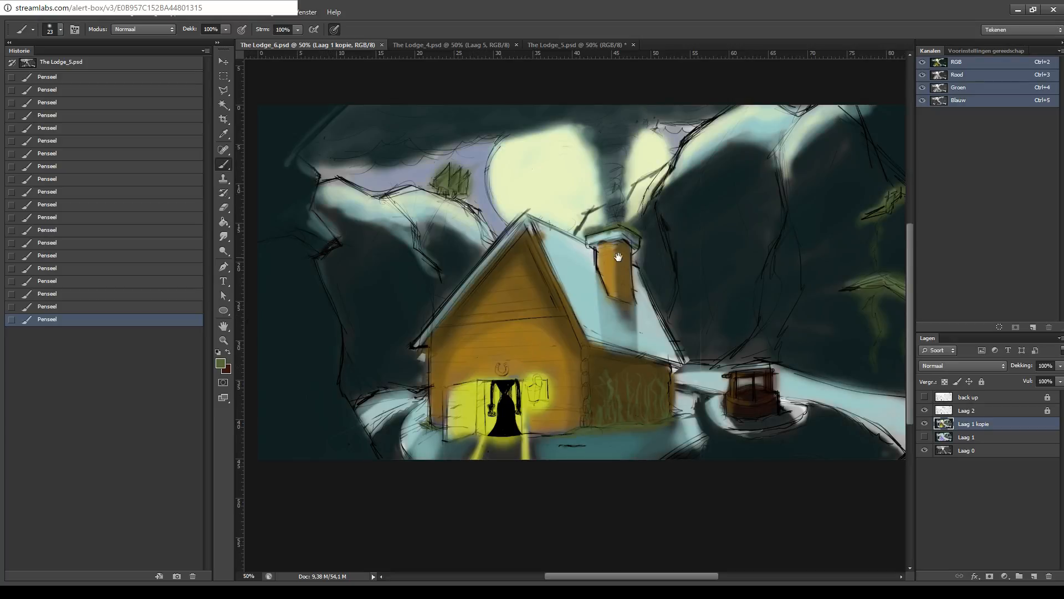
pyautogui.moveTo(551, 324); pyautogui.dragTo(454, 333)
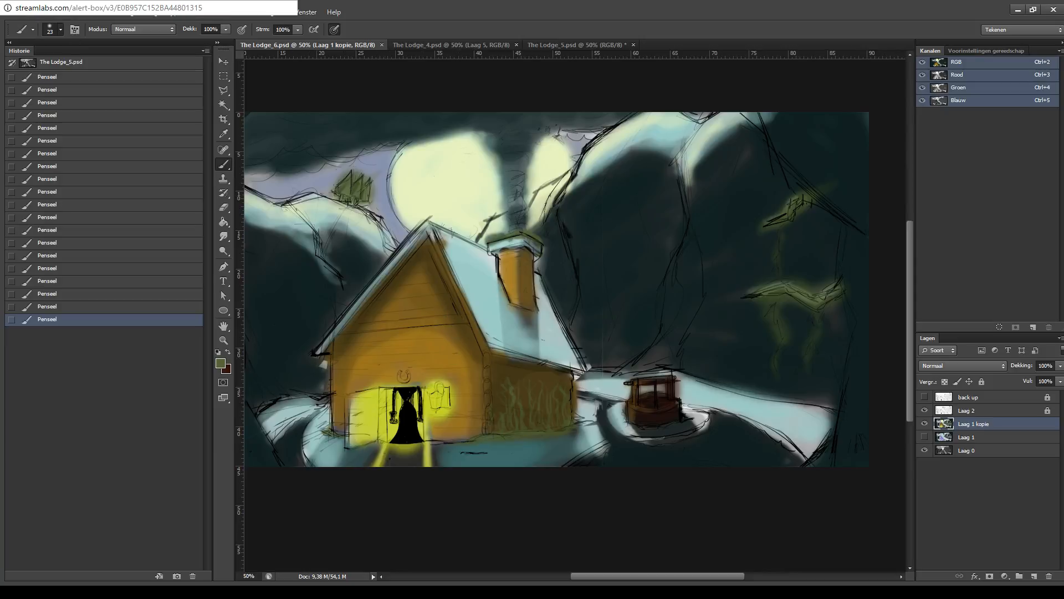
# - Pick a pale grey-green colour and repaint both visible parts of the moon with a size 123 brush
pyautogui.press('i')
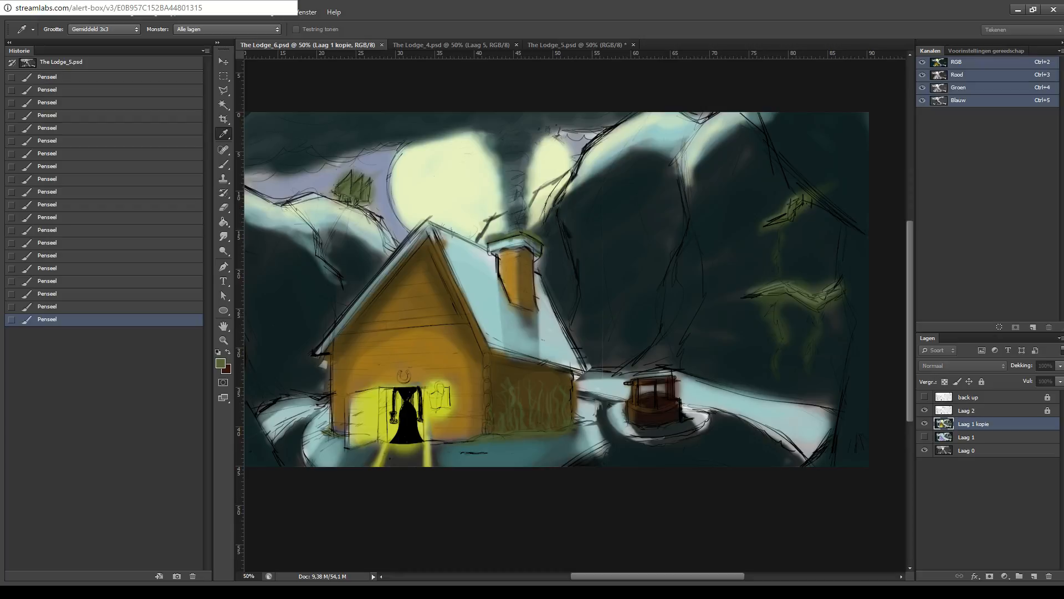
pyautogui.press('b')
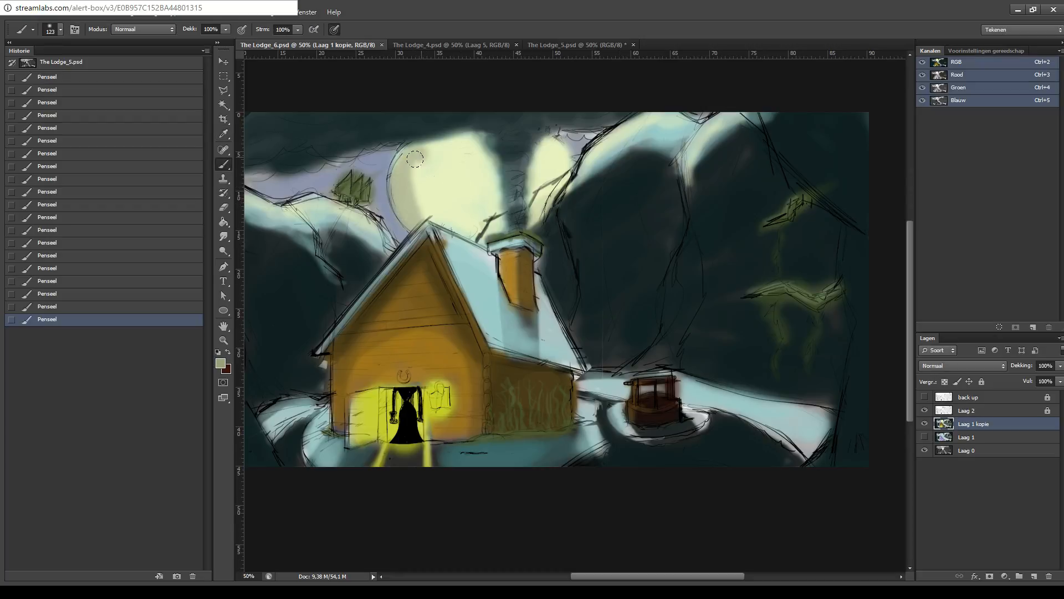
pyautogui.moveTo(415, 159)
pyautogui.mouseDown()
pyautogui.moveTo(435, 143)
pyautogui.moveTo(417, 200)
pyautogui.moveTo(470, 226)
pyautogui.mouseUp()
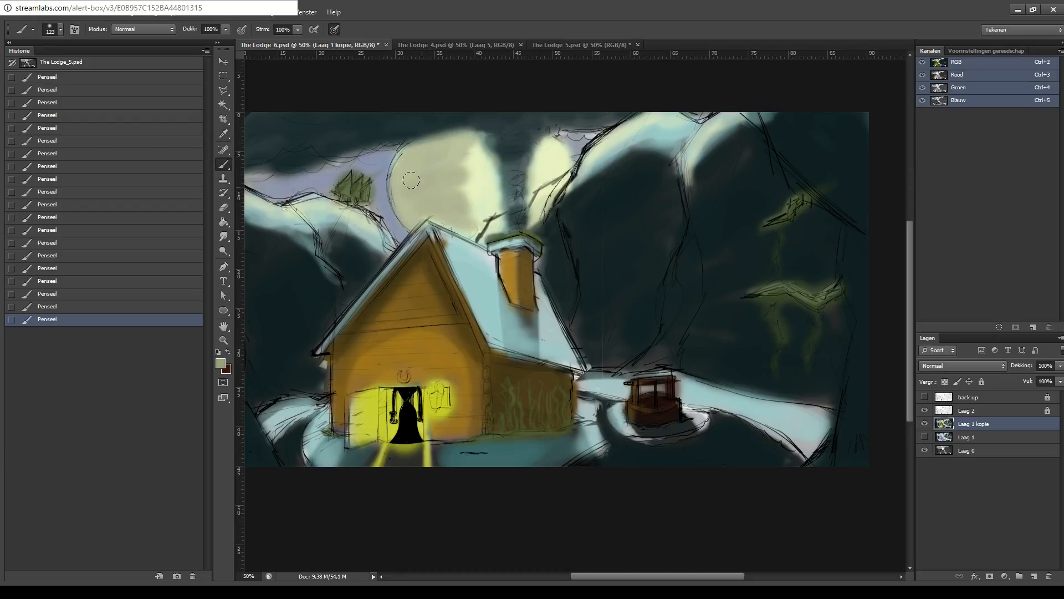
pyautogui.press('i')
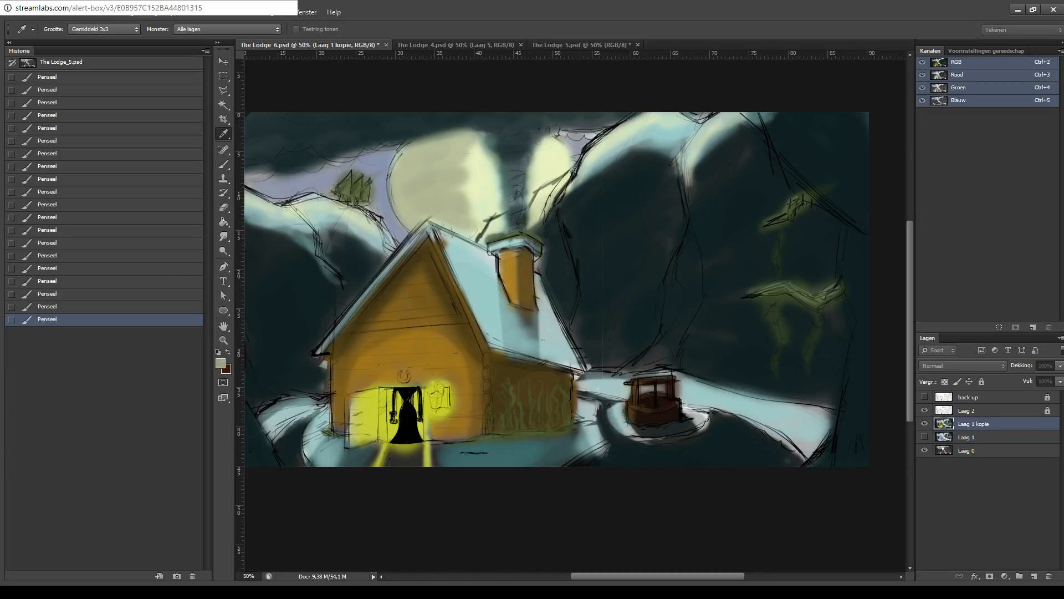
pyautogui.press('b')
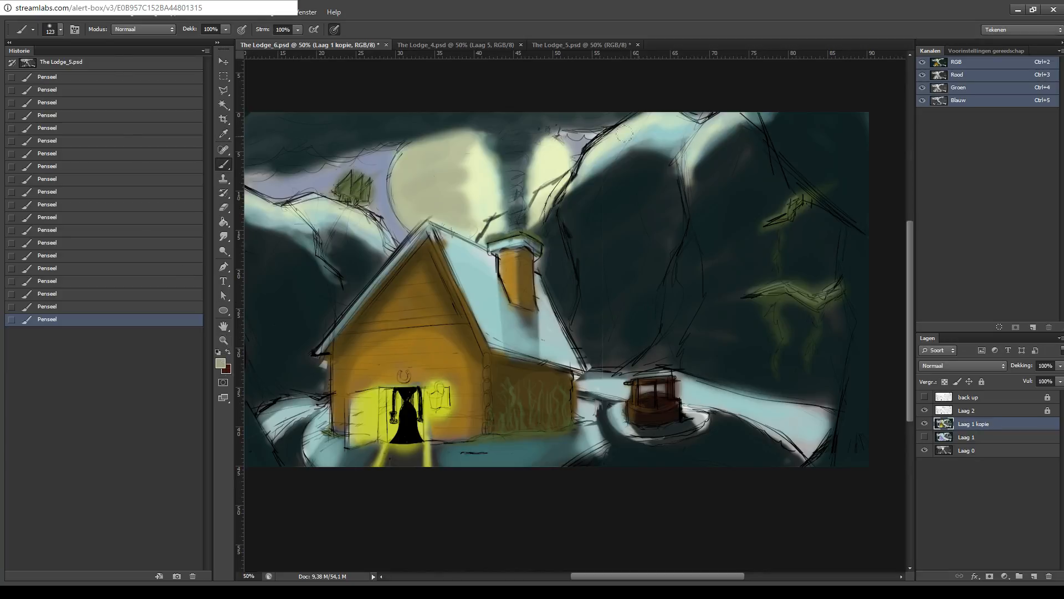
pyautogui.moveTo(418, 206)
pyautogui.mouseDown()
pyautogui.moveTo(404, 166)
pyautogui.moveTo(405, 212)
pyautogui.moveTo(406, 154)
pyautogui.moveTo(400, 190)
pyautogui.moveTo(425, 190)
pyautogui.moveTo(434, 207)
pyautogui.moveTo(472, 220)
pyautogui.moveTo(482, 199)
pyautogui.moveTo(463, 229)
pyautogui.moveTo(475, 208)
pyautogui.moveTo(451, 199)
pyautogui.moveTo(467, 135)
pyautogui.moveTo(448, 215)
pyautogui.moveTo(412, 207)
pyautogui.moveTo(436, 145)
pyautogui.moveTo(398, 202)
pyautogui.moveTo(440, 152)
pyautogui.moveTo(409, 229)
pyautogui.moveTo(403, 155)
pyautogui.moveTo(408, 210)
pyautogui.moveTo(436, 142)
pyautogui.moveTo(398, 157)
pyautogui.moveTo(476, 147)
pyautogui.moveTo(485, 198)
pyautogui.moveTo(485, 169)
pyautogui.moveTo(493, 194)
pyautogui.moveTo(529, 175)
pyautogui.moveTo(525, 192)
pyautogui.moveTo(541, 133)
pyautogui.moveTo(551, 159)
pyautogui.moveTo(541, 170)
pyautogui.moveTo(569, 179)
pyautogui.mouseUp()
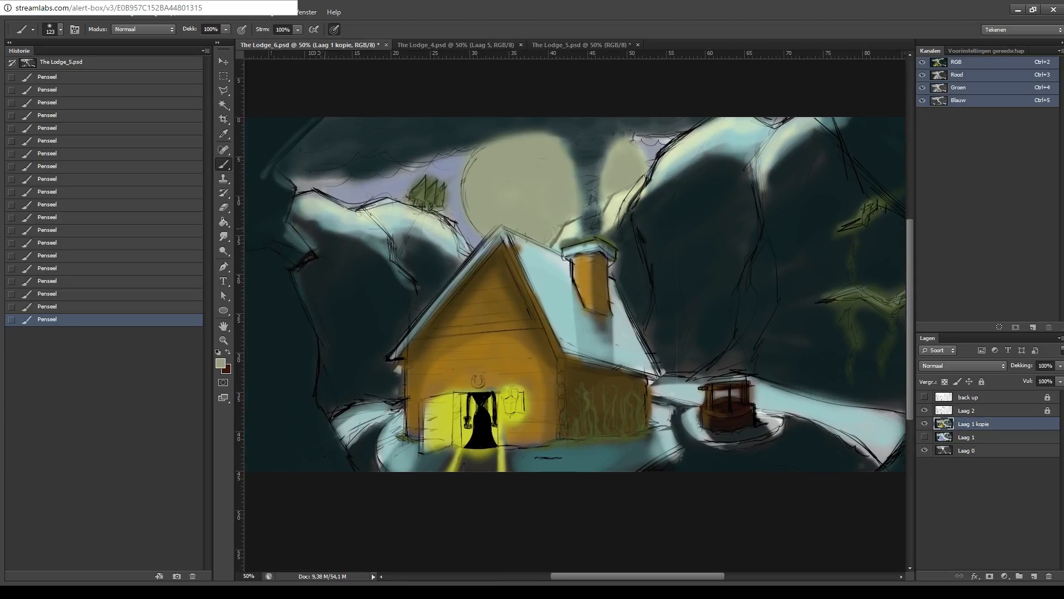
# - Paint the snow on the left mountain ridge and the right-hand cliff tops in the same pale grey-green
pyautogui.moveTo(304, 210)
pyautogui.mouseDown()
pyautogui.moveTo(374, 227)
pyautogui.moveTo(363, 228)
pyautogui.moveTo(385, 245)
pyautogui.moveTo(390, 221)
pyautogui.moveTo(378, 211)
pyautogui.moveTo(397, 208)
pyautogui.moveTo(449, 252)
pyautogui.mouseUp()
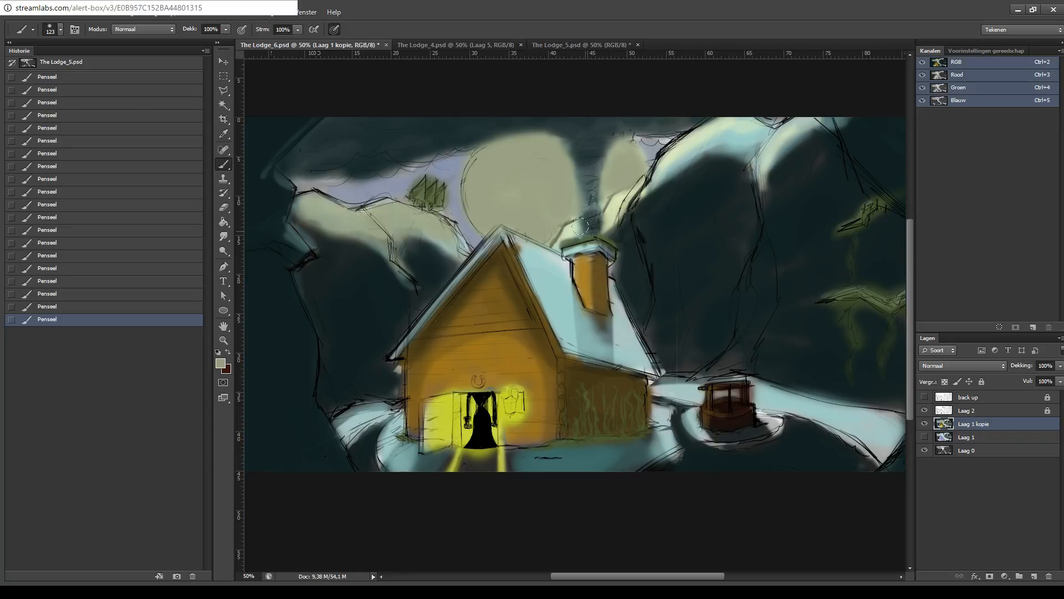
pyautogui.moveTo(580, 227)
pyautogui.mouseDown()
pyautogui.moveTo(559, 237)
pyautogui.moveTo(607, 217)
pyautogui.moveTo(669, 152)
pyautogui.moveTo(713, 129)
pyautogui.moveTo(690, 141)
pyautogui.mouseUp()
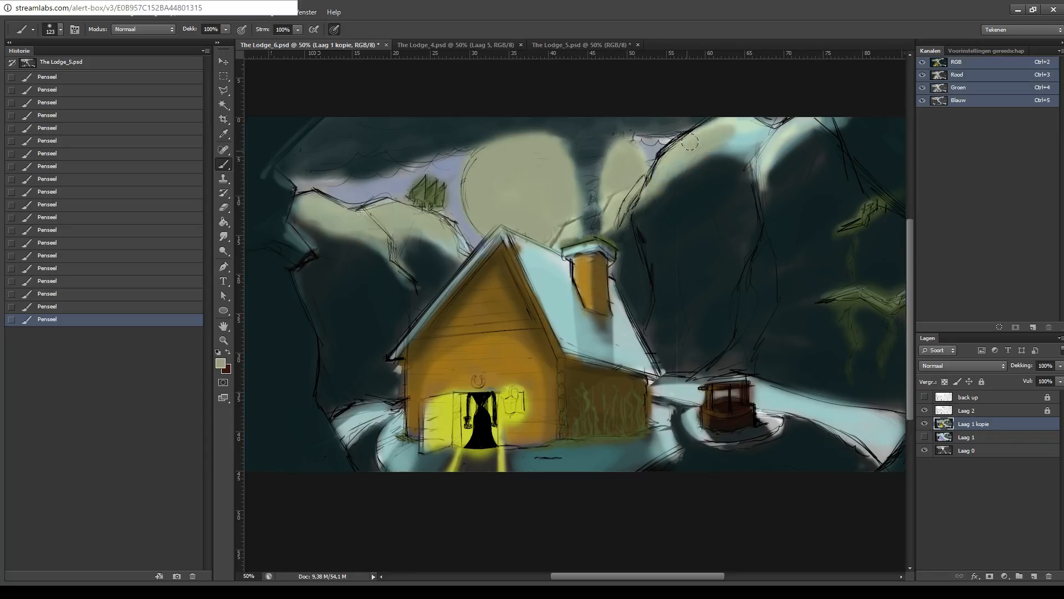
pyautogui.moveTo(781, 133); pyautogui.dragTo(702, 158)
pyautogui.moveTo(632, 183)
pyautogui.mouseDown()
pyautogui.moveTo(645, 163)
pyautogui.moveTo(663, 166)
pyautogui.moveTo(661, 148)
pyautogui.moveTo(678, 160)
pyautogui.moveTo(663, 171)
pyautogui.moveTo(680, 177)
pyautogui.moveTo(711, 157)
pyautogui.moveTo(713, 142)
pyautogui.moveTo(746, 135)
pyautogui.mouseUp()
pyautogui.moveTo(591, 193)
pyautogui.mouseDown()
pyautogui.moveTo(675, 150)
pyautogui.moveTo(649, 169)
pyautogui.moveTo(631, 163)
pyautogui.moveTo(645, 148)
pyautogui.moveTo(609, 205)
pyautogui.mouseUp()
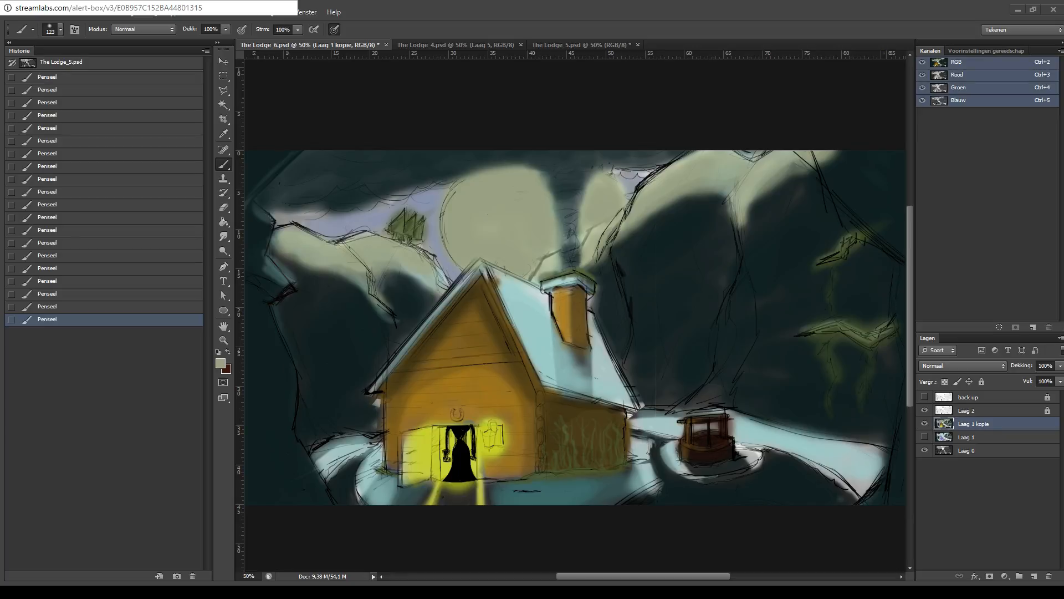
pyautogui.scroll(-1, 535, 244)
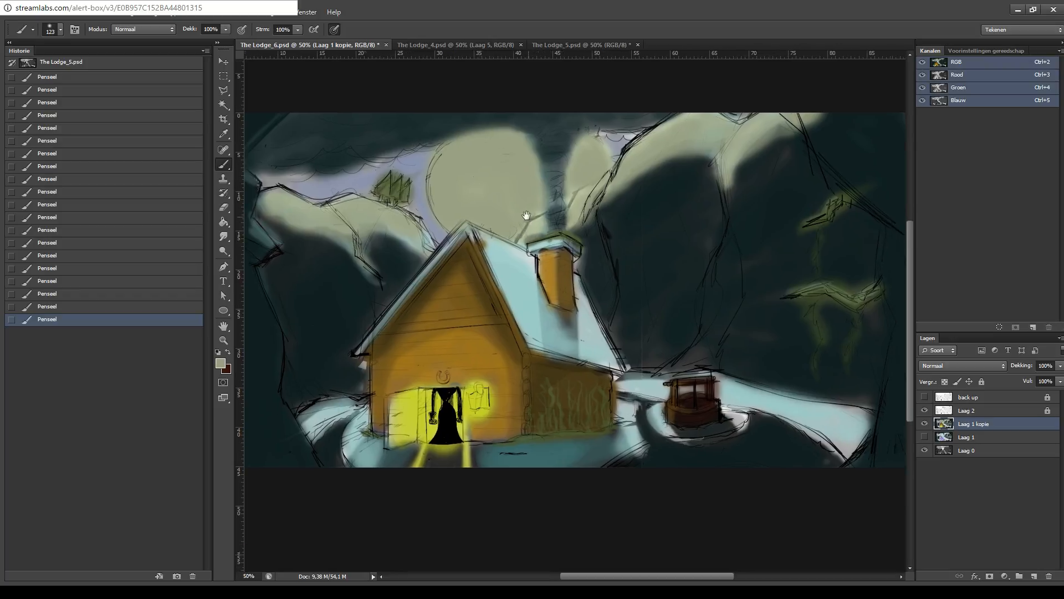
# - Paint the pale grey-green over the lodge's snowy roof, its front edge and the area around the chimney with the size 123 brush
pyautogui.scroll(-1, 546, 166)
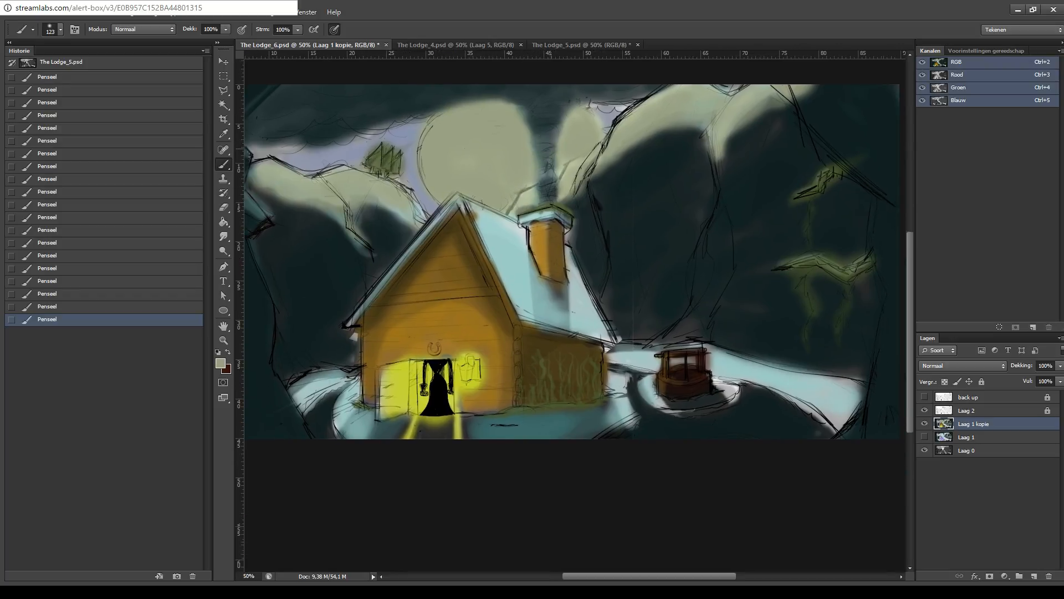
pyautogui.moveTo(566, 303)
pyautogui.mouseDown()
pyautogui.moveTo(582, 281)
pyautogui.moveTo(587, 236)
pyautogui.moveTo(613, 221)
pyautogui.mouseUp()
pyautogui.moveTo(552, 254)
pyautogui.mouseDown()
pyautogui.moveTo(522, 288)
pyautogui.moveTo(494, 294)
pyautogui.mouseUp()
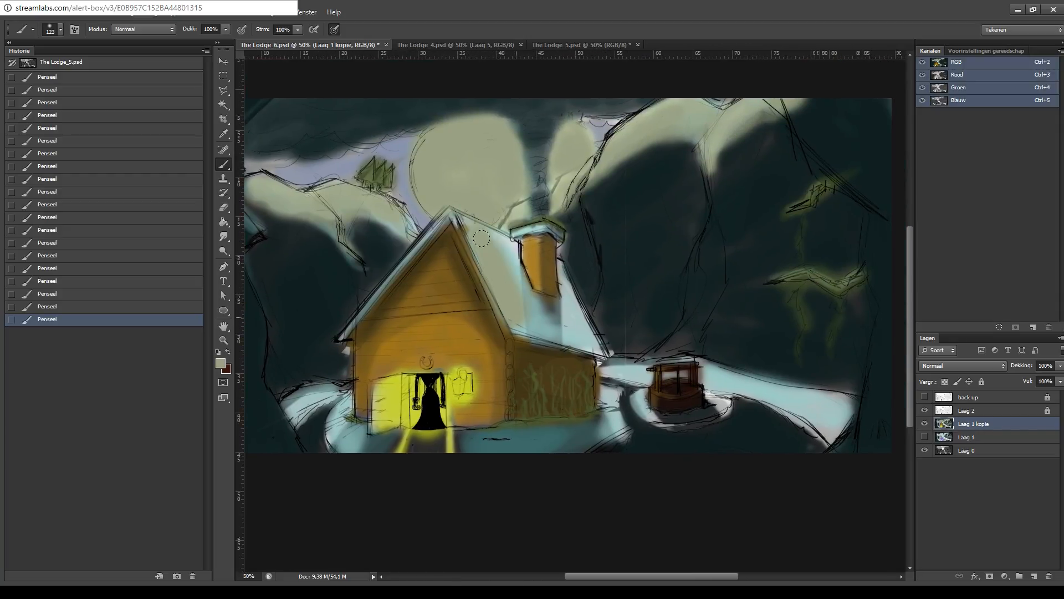
pyautogui.moveTo(472, 232)
pyautogui.mouseDown()
pyautogui.moveTo(514, 312)
pyautogui.moveTo(508, 288)
pyautogui.moveTo(521, 302)
pyautogui.moveTo(504, 252)
pyautogui.moveTo(508, 266)
pyautogui.moveTo(460, 223)
pyautogui.mouseUp()
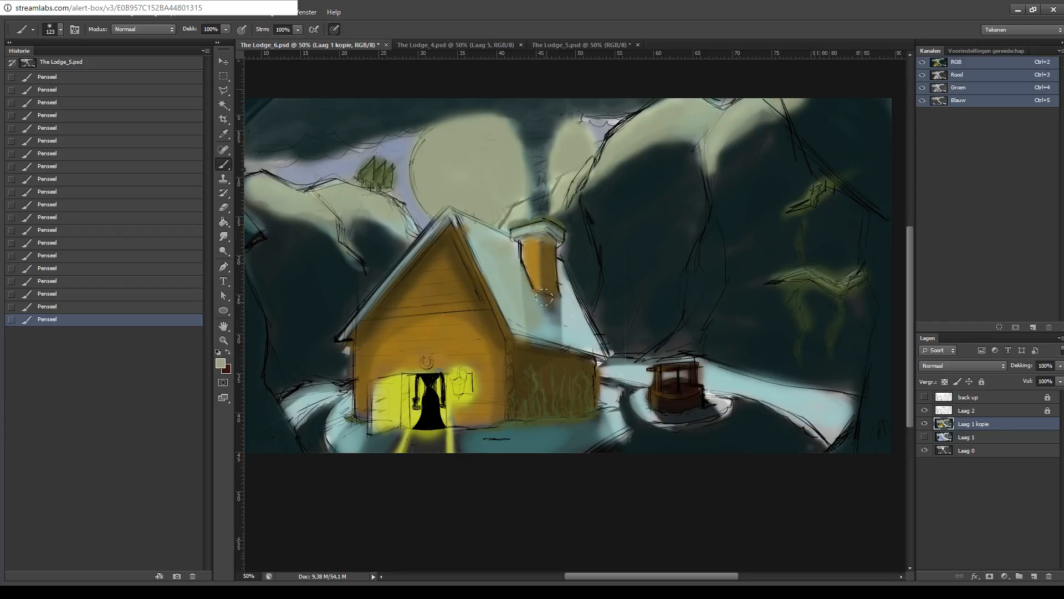
pyautogui.moveTo(528, 306)
pyautogui.mouseDown()
pyautogui.moveTo(554, 311)
pyautogui.moveTo(561, 271)
pyautogui.moveTo(579, 333)
pyautogui.moveTo(566, 342)
pyautogui.moveTo(513, 318)
pyautogui.moveTo(598, 341)
pyautogui.moveTo(564, 281)
pyautogui.moveTo(576, 334)
pyautogui.mouseUp()
pyautogui.moveTo(355, 321)
pyautogui.mouseDown()
pyautogui.moveTo(420, 250)
pyautogui.moveTo(345, 327)
pyautogui.moveTo(396, 258)
pyautogui.moveTo(337, 330)
pyautogui.moveTo(436, 208)
pyautogui.moveTo(348, 319)
pyautogui.moveTo(411, 248)
pyautogui.moveTo(359, 310)
pyautogui.moveTo(459, 221)
pyautogui.mouseUp()
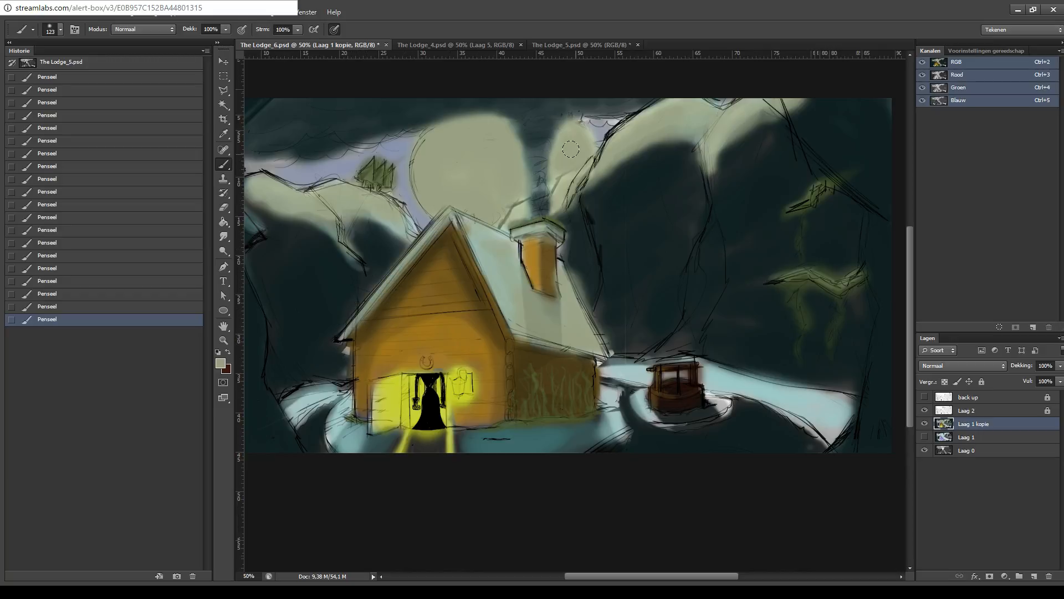
pyautogui.moveTo(510, 327)
pyautogui.mouseDown()
pyautogui.moveTo(604, 353)
pyautogui.moveTo(580, 357)
pyautogui.moveTo(602, 337)
pyautogui.mouseUp()
# - Sample a slate grey-blue from the cliff top and paint it over the violet sky between the left ridge and the moon
pyautogui.moveTo(589, 215)
pyautogui.mouseDown()
pyautogui.moveTo(627, 224)
pyautogui.moveTo(666, 191)
pyautogui.moveTo(631, 241)
pyautogui.moveTo(492, 236)
pyautogui.moveTo(530, 224)
pyautogui.moveTo(611, 123)
pyautogui.moveTo(541, 225)
pyautogui.moveTo(622, 205)
pyautogui.moveTo(621, 270)
pyautogui.moveTo(680, 220)
pyautogui.moveTo(630, 237)
pyautogui.moveTo(666, 208)
pyautogui.mouseUp()
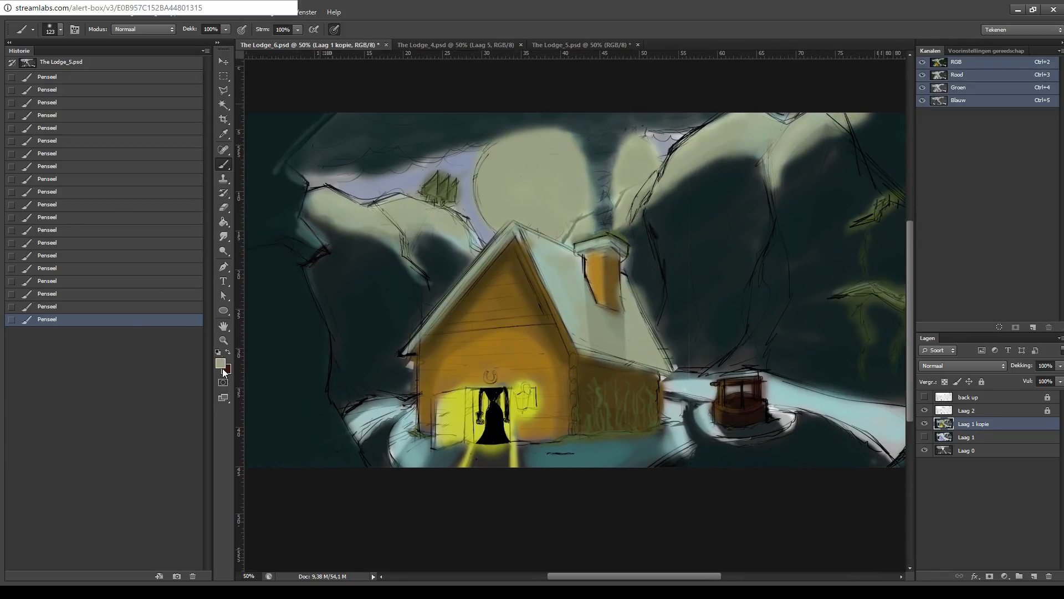
pyautogui.press('i')
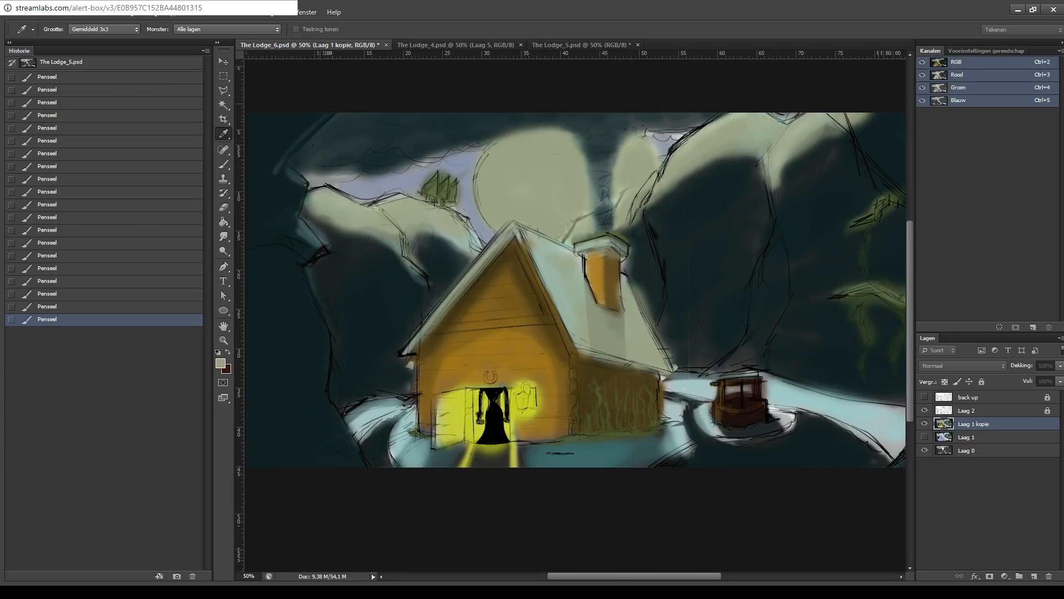
pyautogui.keyDown('alt'); pyautogui.click(681, 121); pyautogui.keyUp('alt')
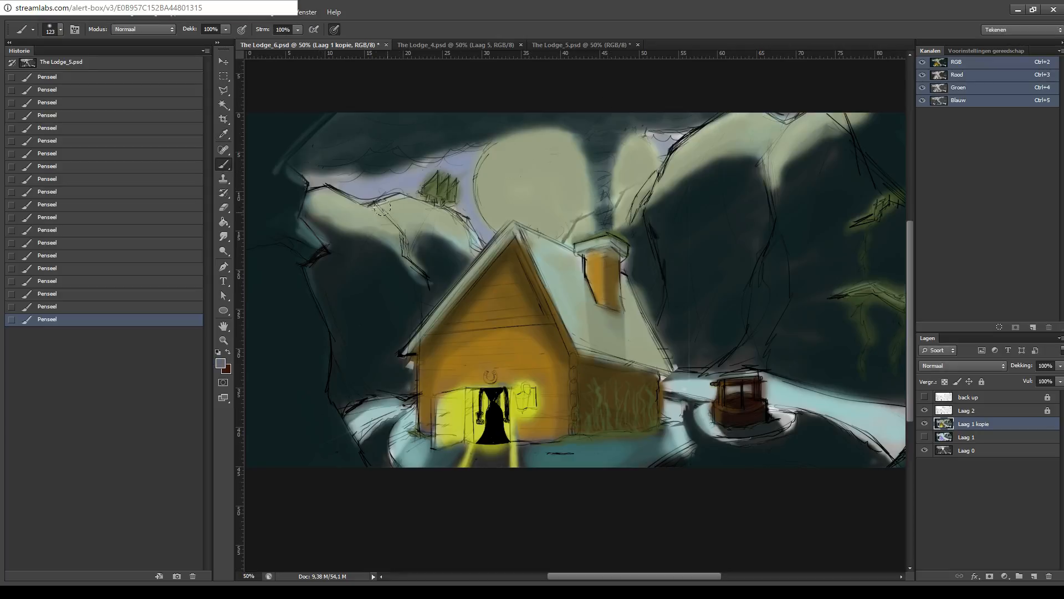
pyautogui.moveTo(317, 183)
pyautogui.mouseDown()
pyautogui.moveTo(391, 189)
pyautogui.moveTo(450, 160)
pyautogui.moveTo(471, 166)
pyautogui.moveTo(485, 239)
pyautogui.moveTo(473, 158)
pyautogui.moveTo(491, 161)
pyautogui.mouseUp()
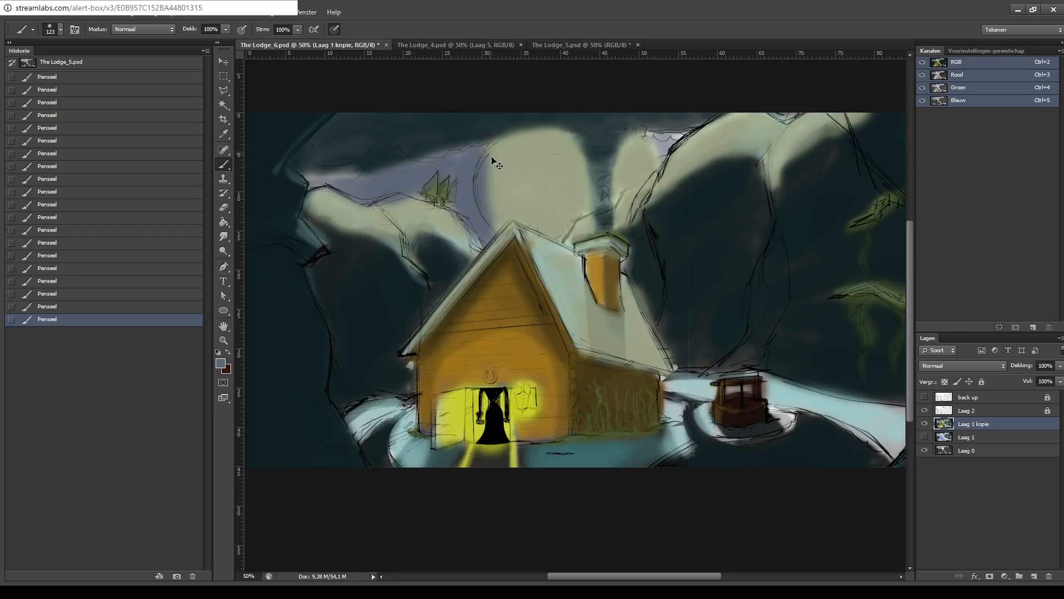
# - Pick a darker grey-teal, paint over the remaining violet sky, and shade the snow's lower edges on the left ridge and right cliffs
pyautogui.press('i')
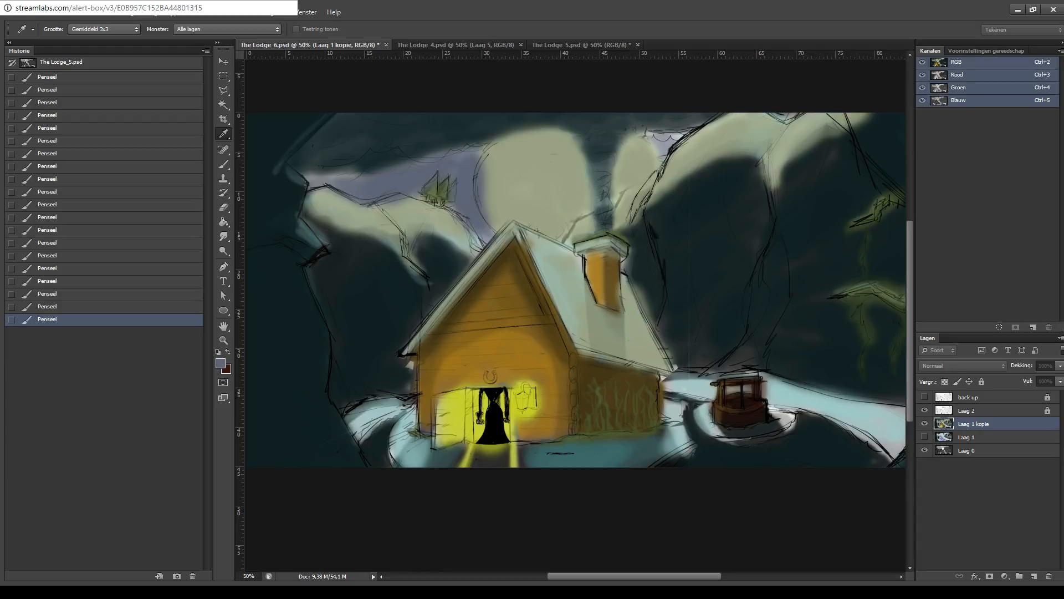
pyautogui.click(530, 92)
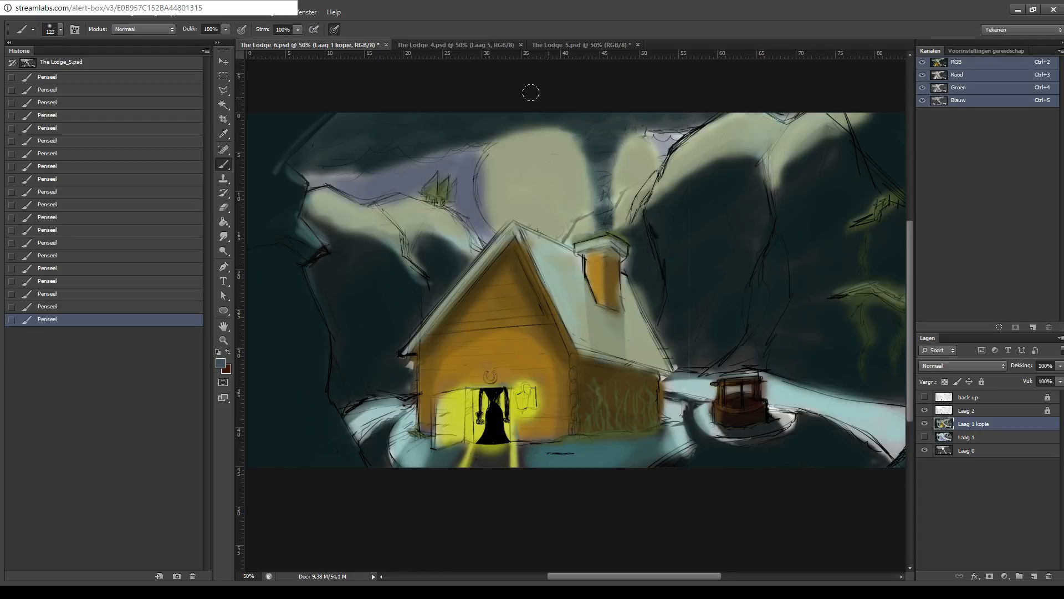
pyautogui.moveTo(316, 179)
pyautogui.mouseDown()
pyautogui.moveTo(402, 171)
pyautogui.moveTo(370, 186)
pyautogui.moveTo(433, 158)
pyautogui.moveTo(413, 189)
pyautogui.moveTo(427, 166)
pyautogui.moveTo(465, 153)
pyautogui.moveTo(485, 234)
pyautogui.moveTo(468, 179)
pyautogui.moveTo(481, 232)
pyautogui.moveTo(473, 155)
pyautogui.moveTo(481, 144)
pyautogui.moveTo(422, 194)
pyautogui.mouseUp()
pyautogui.moveTo(662, 129)
pyautogui.mouseDown()
pyautogui.moveTo(658, 156)
pyautogui.moveTo(651, 137)
pyautogui.moveTo(672, 137)
pyautogui.moveTo(657, 147)
pyautogui.moveTo(668, 136)
pyautogui.moveTo(650, 139)
pyautogui.moveTo(657, 161)
pyautogui.moveTo(653, 128)
pyautogui.moveTo(658, 155)
pyautogui.moveTo(640, 135)
pyautogui.moveTo(657, 162)
pyautogui.mouseUp()
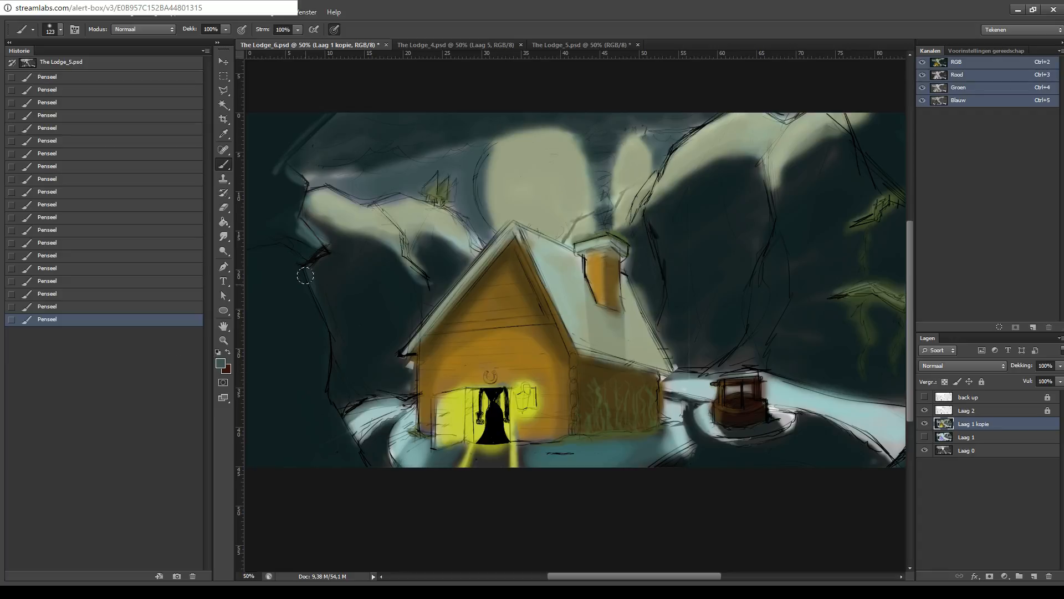
pyautogui.moveTo(333, 227)
pyautogui.mouseDown()
pyautogui.moveTo(384, 240)
pyautogui.moveTo(409, 266)
pyautogui.moveTo(398, 213)
pyautogui.moveTo(471, 252)
pyautogui.mouseUp()
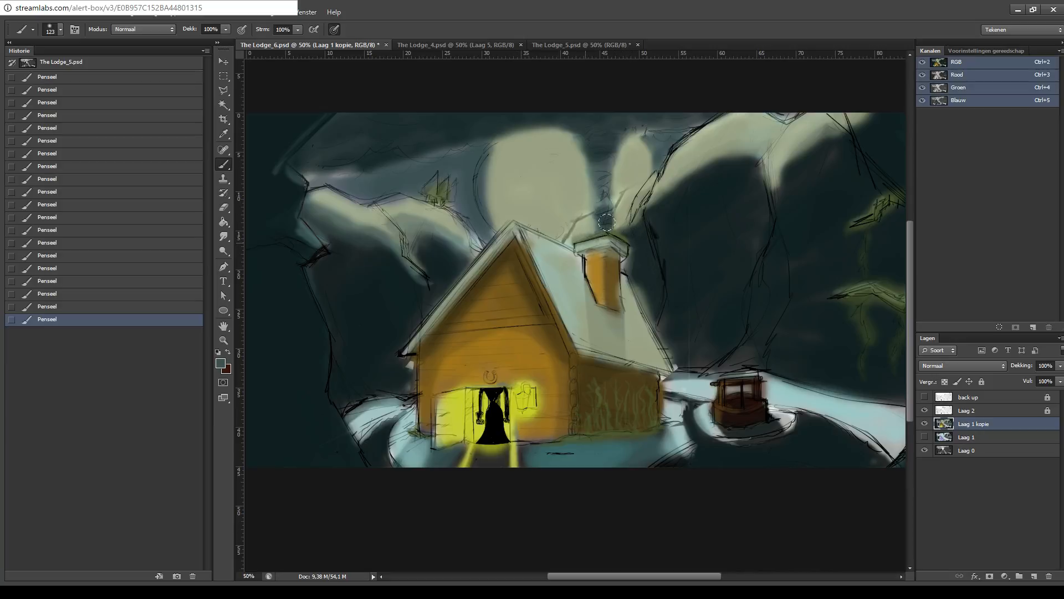
pyautogui.moveTo(710, 156)
pyautogui.mouseDown()
pyautogui.moveTo(744, 138)
pyautogui.moveTo(743, 156)
pyautogui.moveTo(784, 174)
pyautogui.moveTo(773, 184)
pyautogui.moveTo(769, 160)
pyautogui.moveTo(855, 115)
pyautogui.mouseUp()
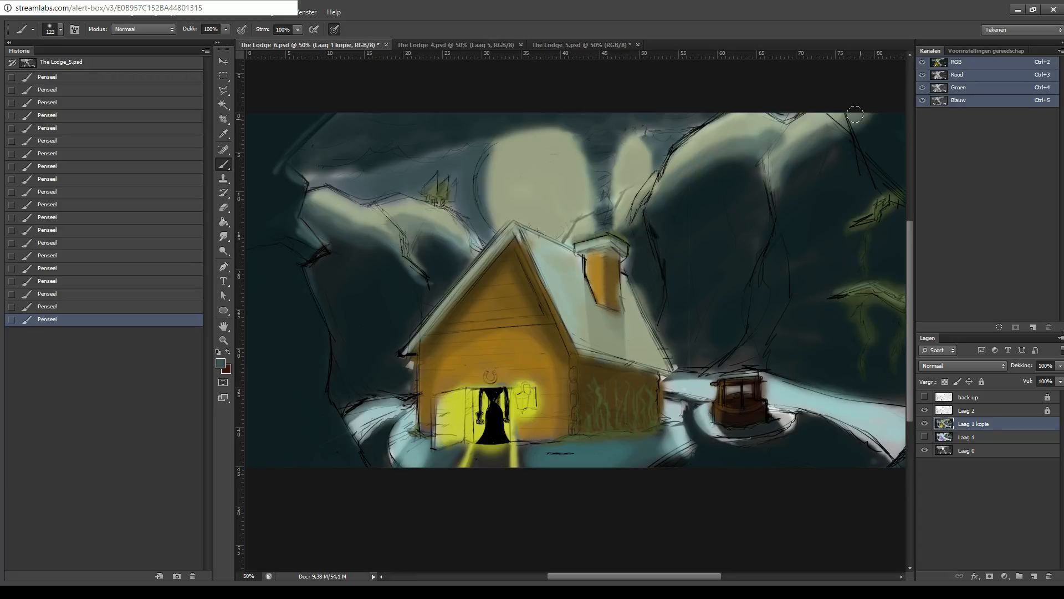
# - Save the changes to The Lodge_6.psd
pyautogui.hotkey('ctrl', '[')
pyautogui.hotkey('ctrl', 'z')
pyautogui.hotkey('ctrl', 's')
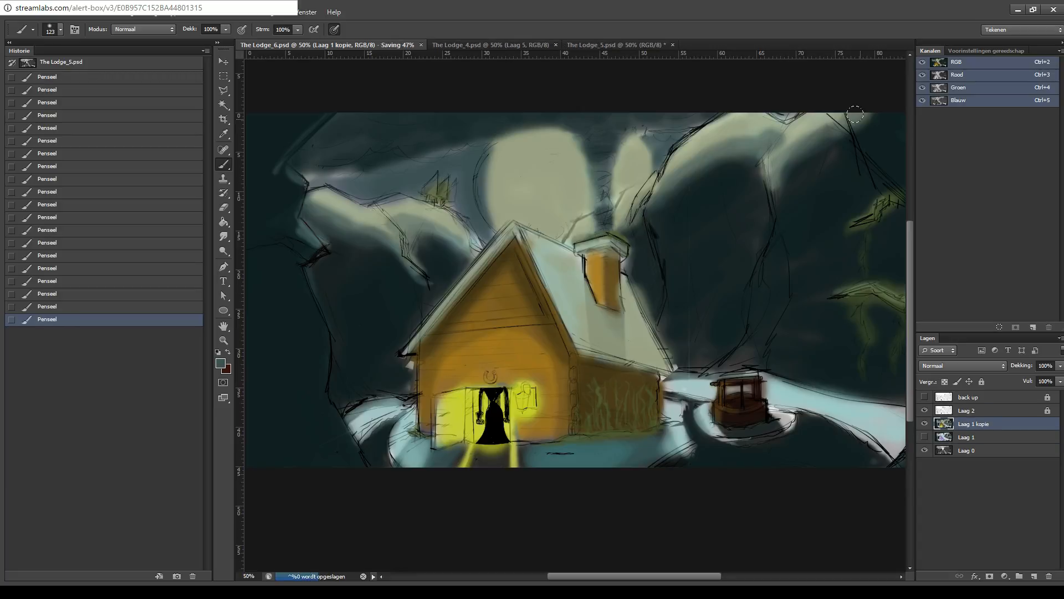
pyautogui.click(347, 591)
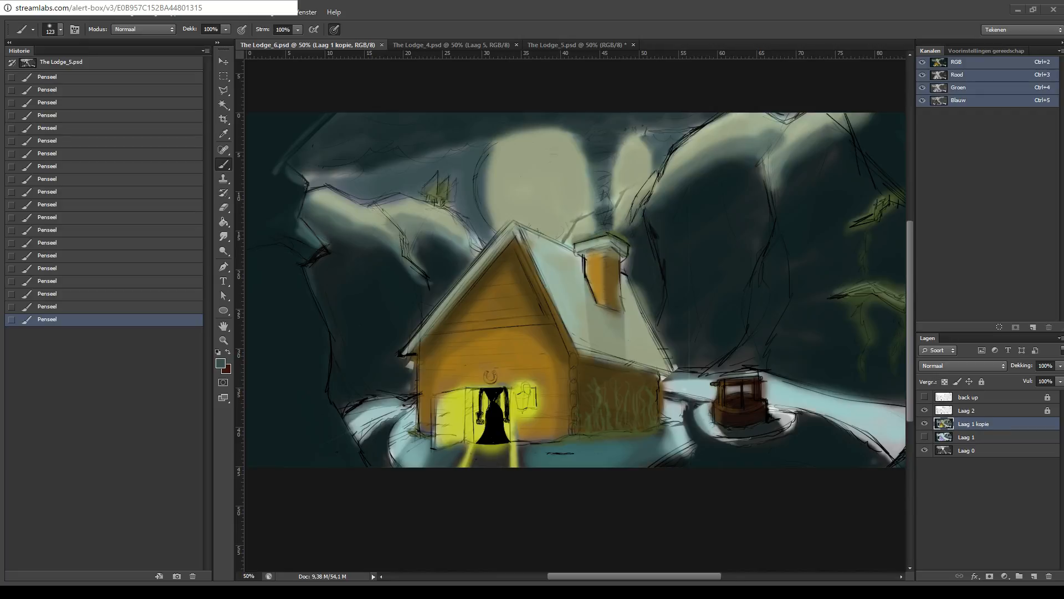
pyautogui.hotkey('alt', 'Tab')
# - Paint dark grey-teal over the light streak in the sky above the left mountain ridge
pyautogui.moveTo(756, 236)
pyautogui.mouseDown()
pyautogui.moveTo(600, 228)
pyautogui.moveTo(781, 226)
pyautogui.mouseUp()
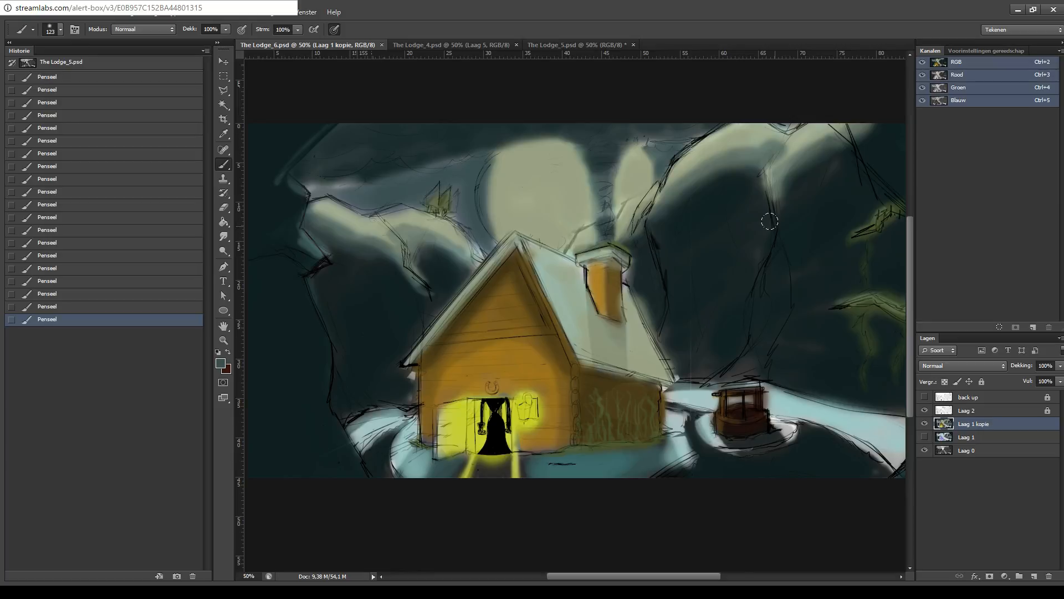
pyautogui.scroll(1, 765, 241)
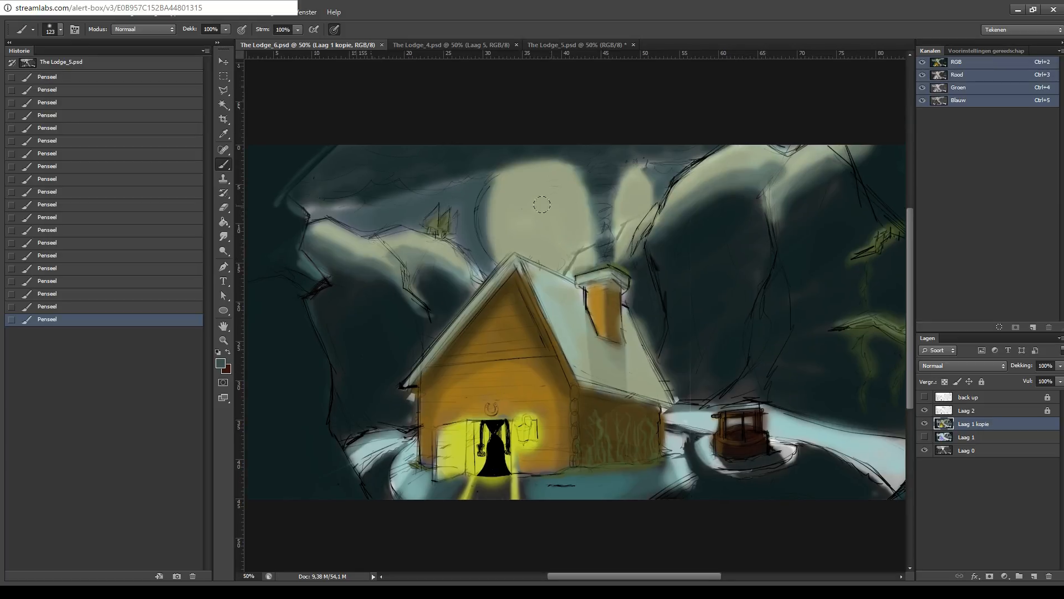
pyautogui.press('i')
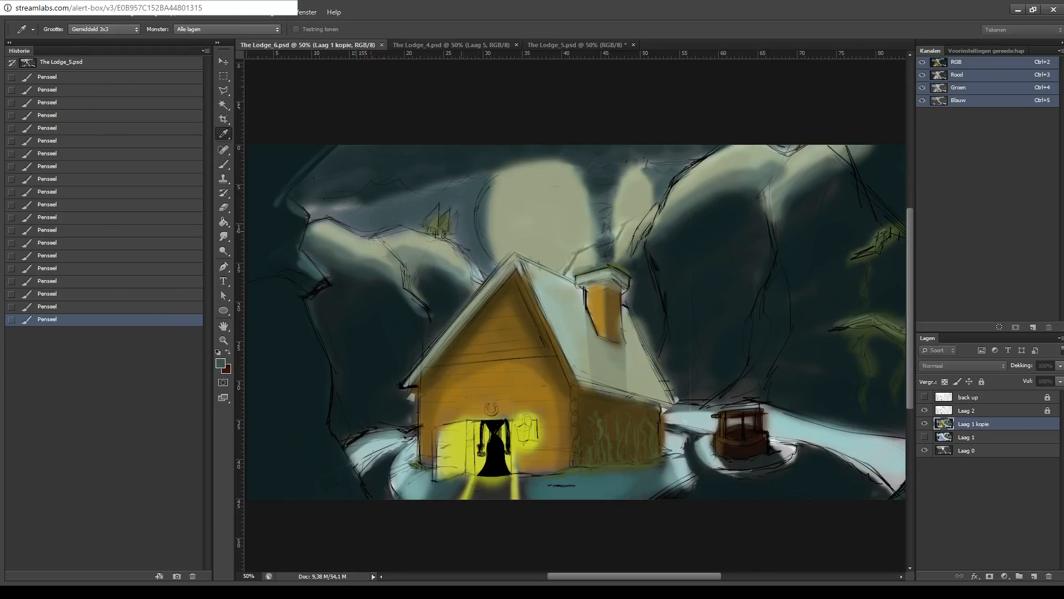
pyautogui.press('b')
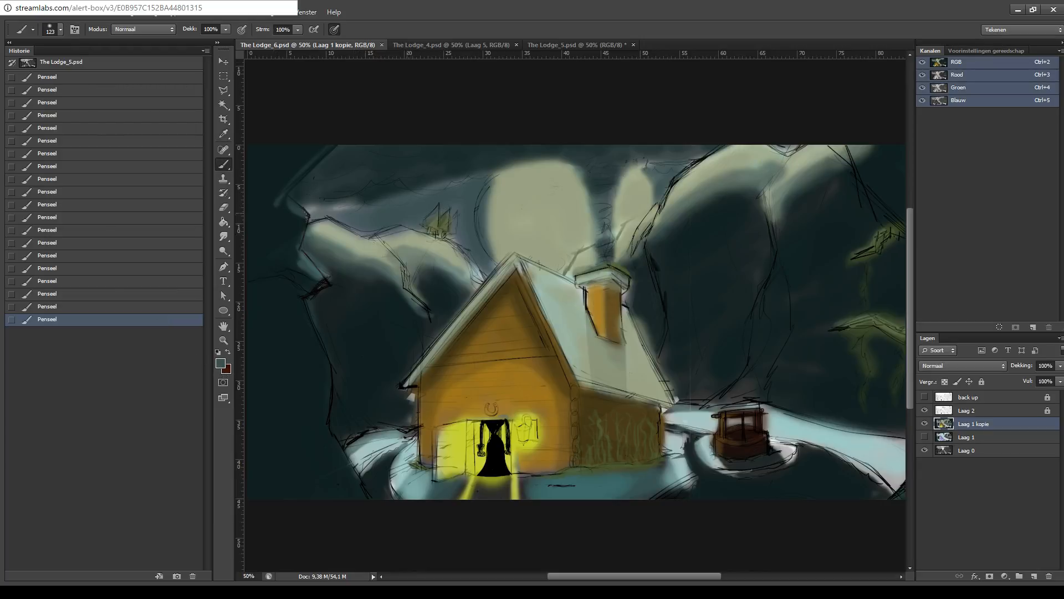
pyautogui.moveTo(307, 204); pyautogui.dragTo(367, 197)
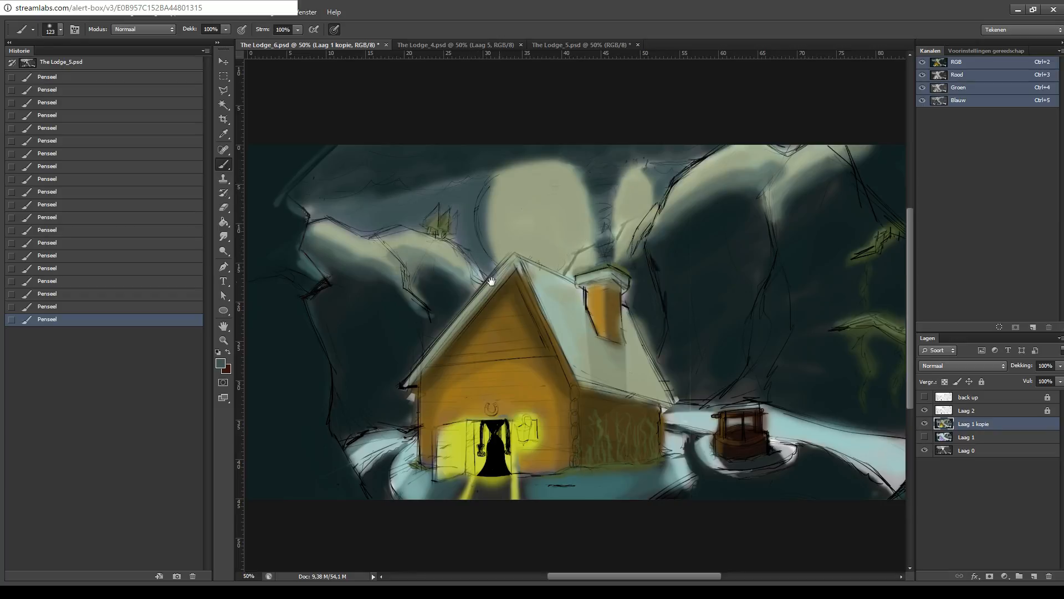
# - Sample the doorway's bright yellow, widen the light beams on the ground, and strengthen the wall lantern's glow with a size 89 brush
pyautogui.press('i')
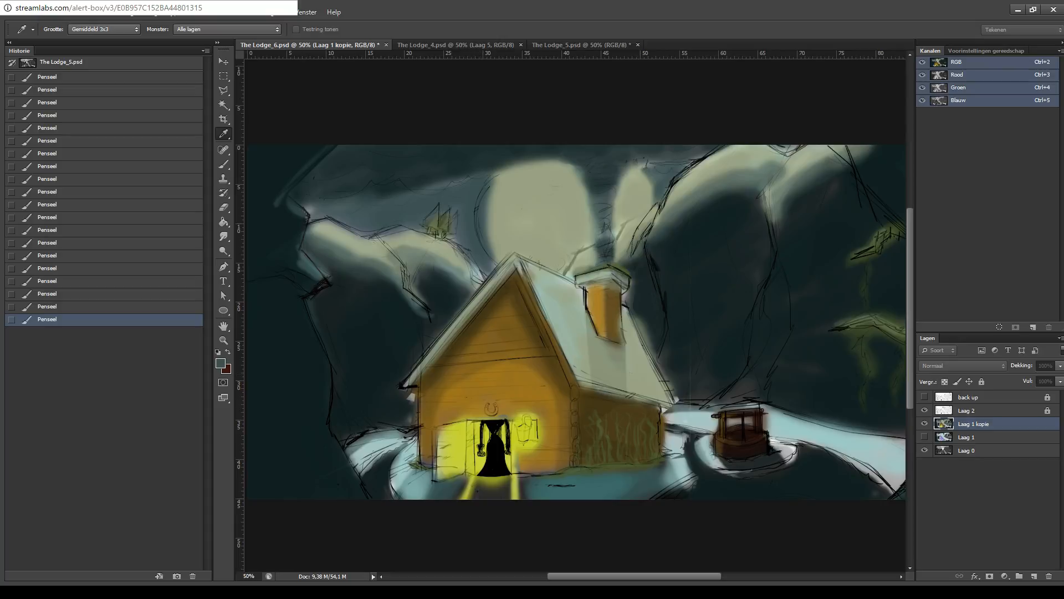
pyautogui.press('b')
pyautogui.keyDown('alt'); pyautogui.click(438, 421); pyautogui.keyUp('alt')
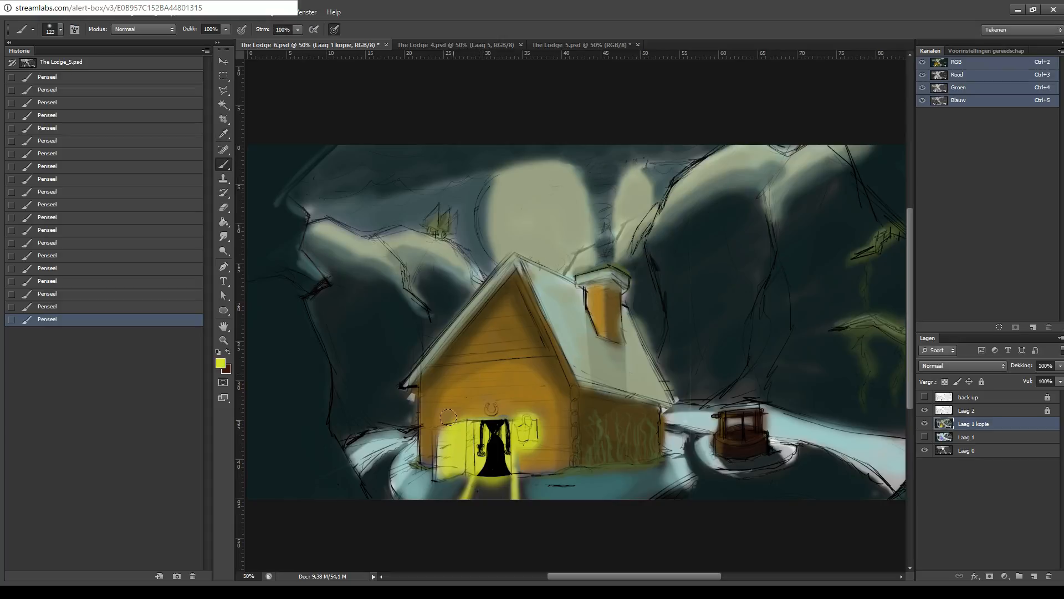
pyautogui.moveTo(469, 433)
pyautogui.mouseDown()
pyautogui.moveTo(495, 426)
pyautogui.moveTo(515, 435)
pyautogui.moveTo(511, 468)
pyautogui.moveTo(498, 424)
pyautogui.moveTo(514, 466)
pyautogui.moveTo(474, 447)
pyautogui.moveTo(510, 459)
pyautogui.mouseUp()
pyautogui.hotkey('ctrl', 'z')
pyautogui.hotkey('ctrl', 'z')
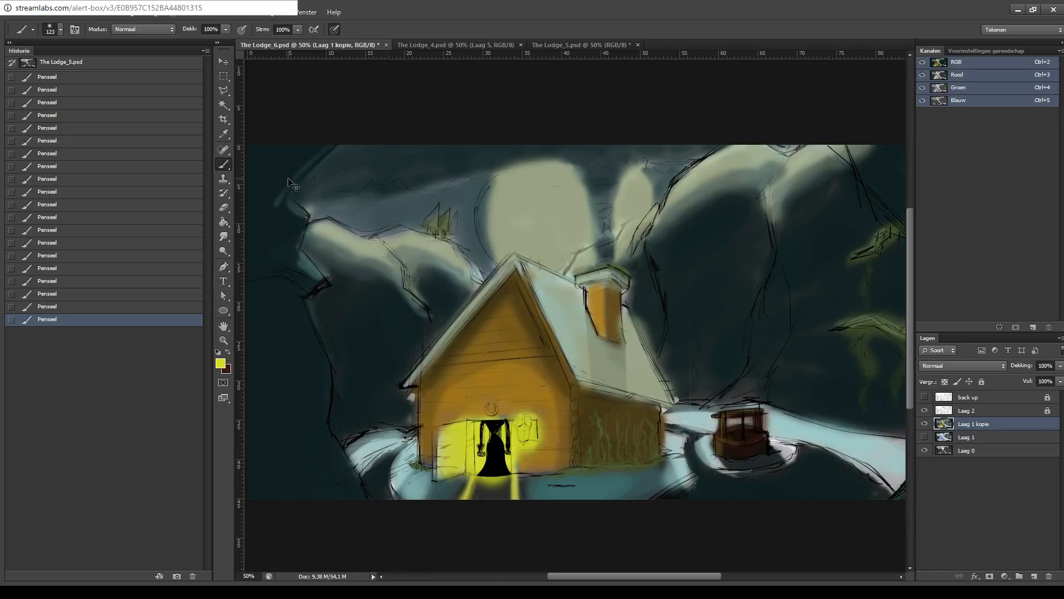
pyautogui.hotkey('ctrl', 'z')
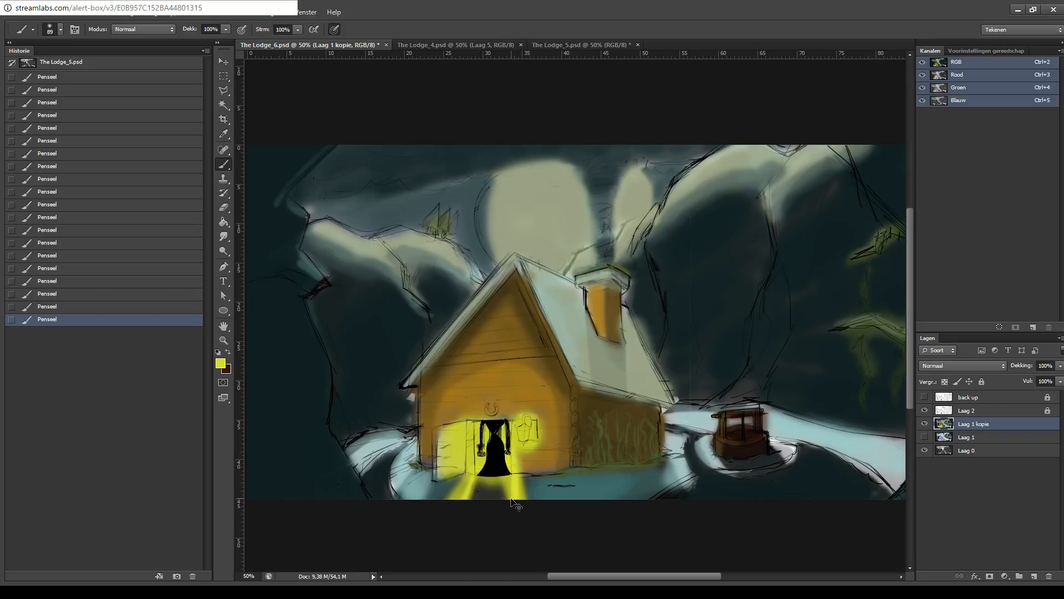
pyautogui.moveTo(524, 424)
pyautogui.mouseDown()
pyautogui.moveTo(531, 413)
pyautogui.moveTo(529, 424)
pyautogui.mouseUp()
pyautogui.hotkey('ctrl', 'z')
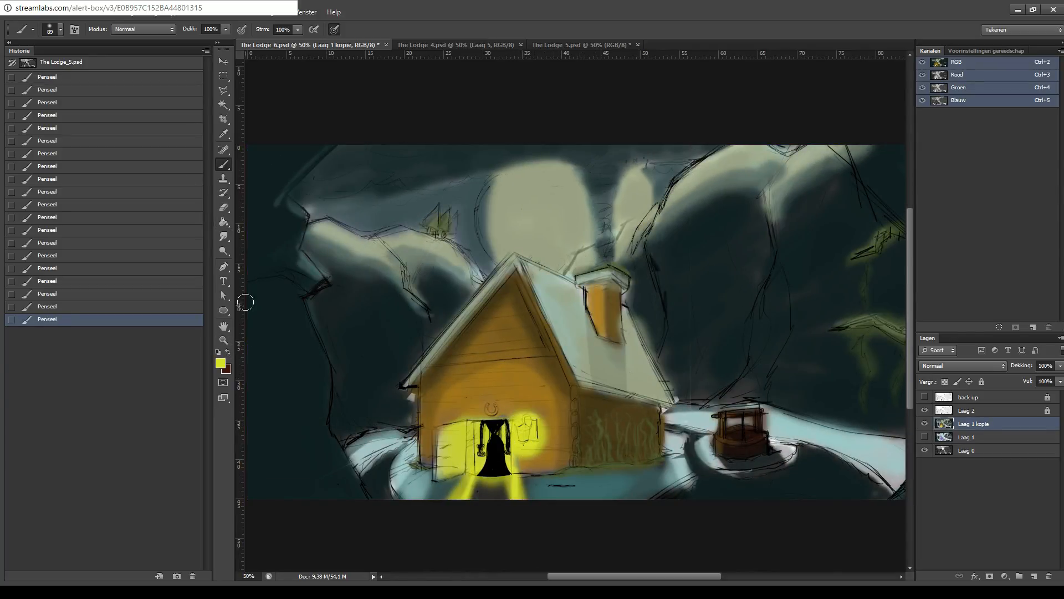
# - Try to soften the wall lantern's glow with a size 92 eraser at 41% opacity
pyautogui.click(223, 207)
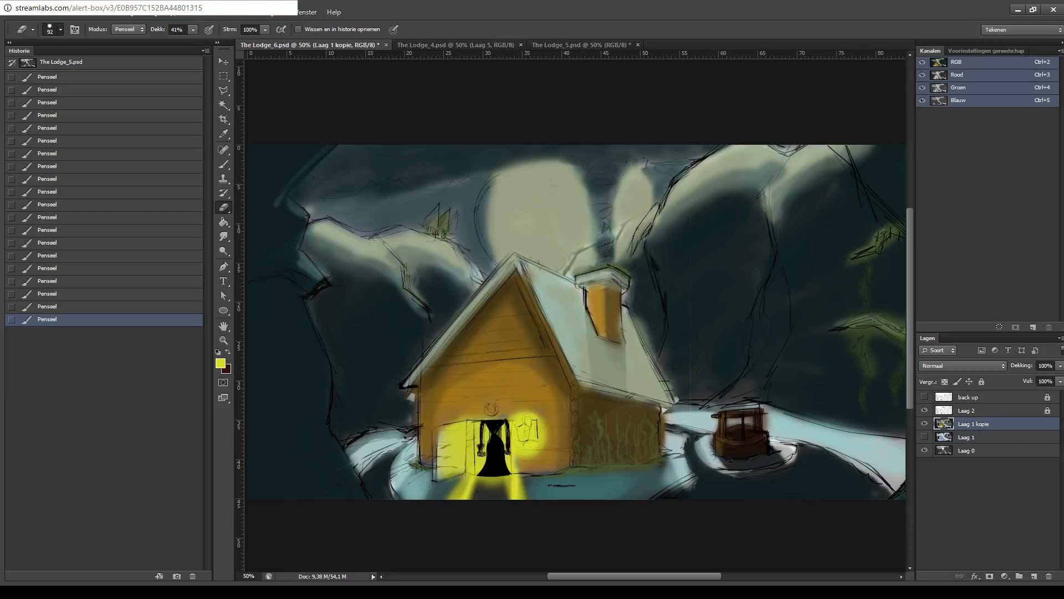
pyautogui.moveTo(538, 460); pyautogui.dragTo(525, 366)
pyautogui.hotkey('ctrl', 'z')
# - Sample the wall's ochre and paint back the edges of the yellow glow around the lantern with the size 89 brush
pyautogui.click(224, 134)
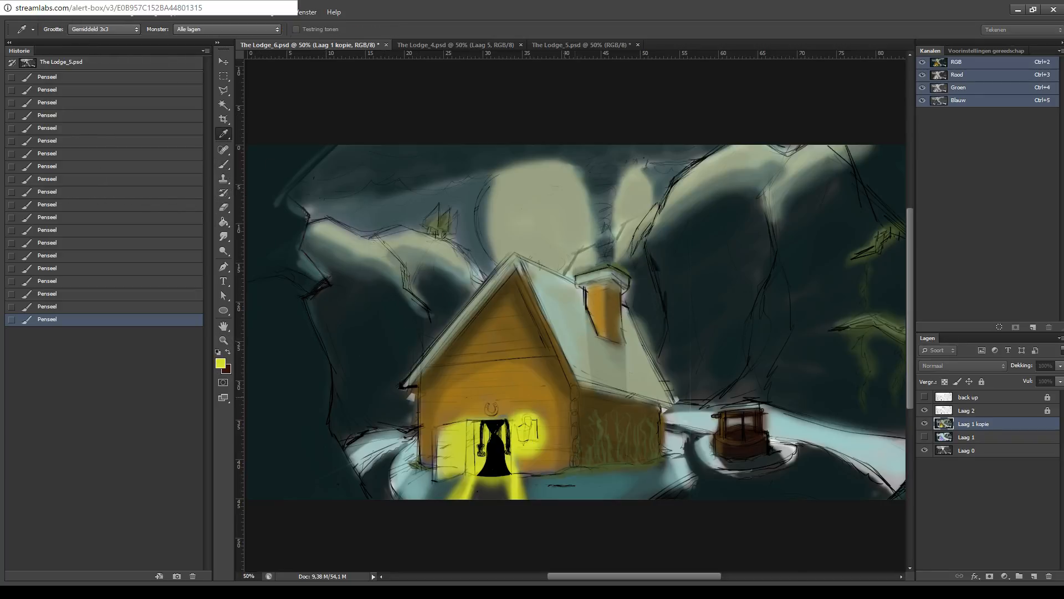
pyautogui.press('b')
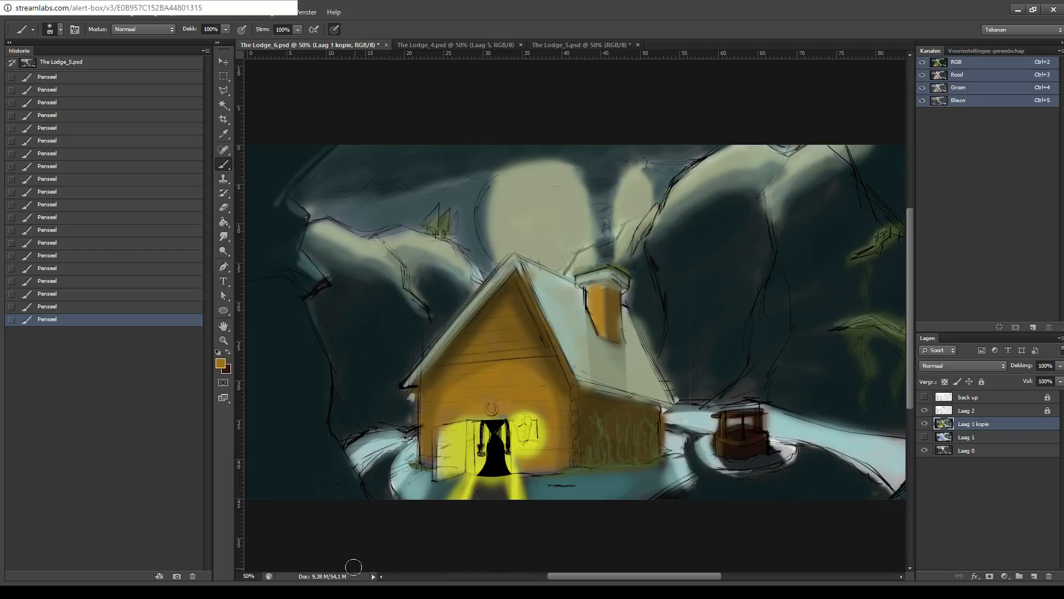
pyautogui.moveTo(529, 448)
pyautogui.mouseDown()
pyautogui.moveTo(537, 407)
pyautogui.moveTo(521, 453)
pyautogui.mouseUp()
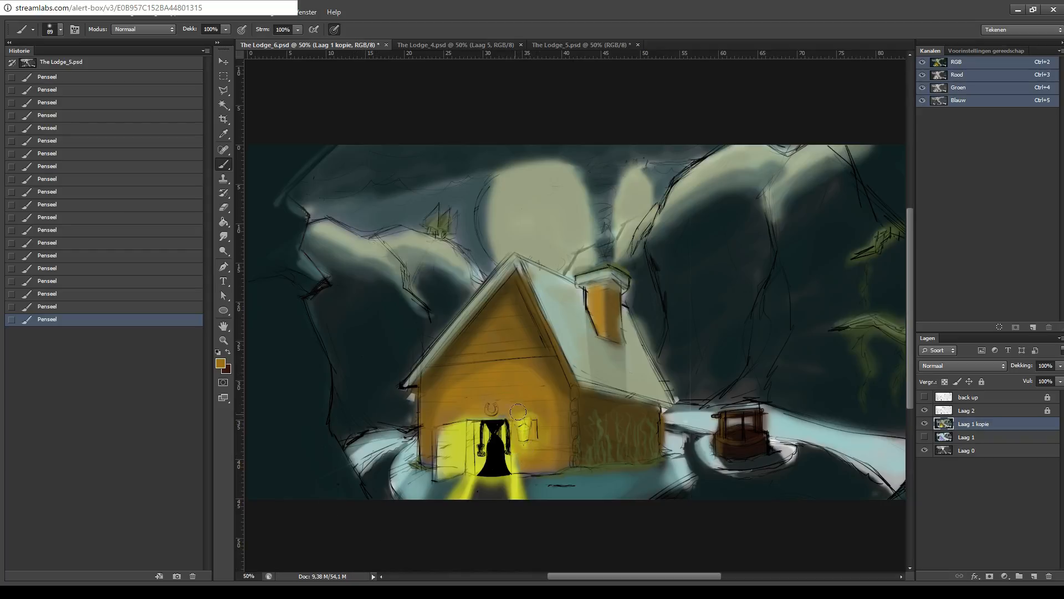
pyautogui.hotkey('ctrl', 'z')
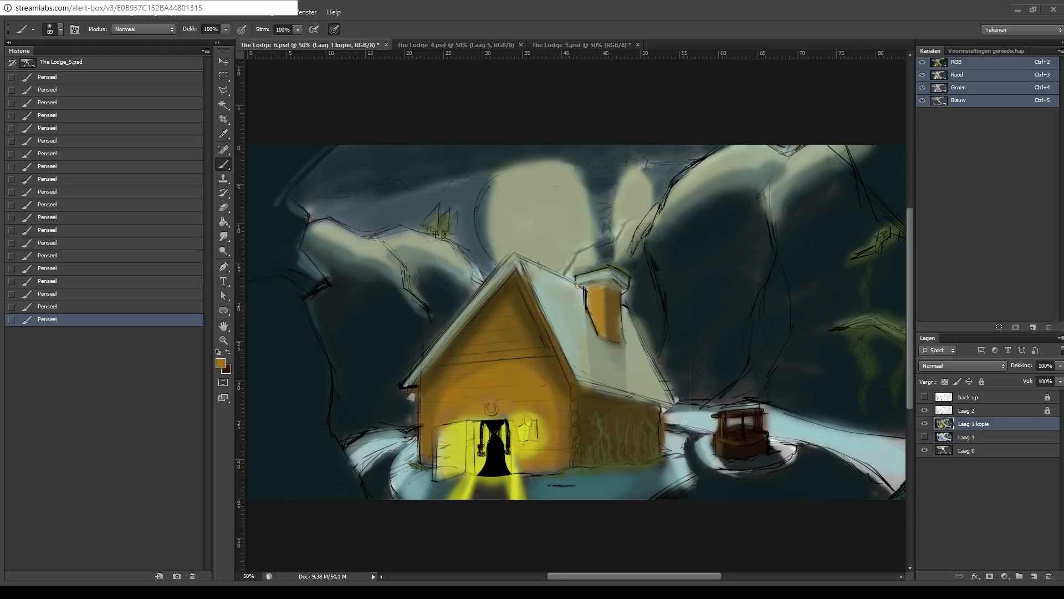
# - Switch to black and darken the cliff faces behind the well, below the snow, with a size 180 brush
pyautogui.moveTo(590, 300); pyautogui.dragTo(511, 255)
pyautogui.moveTo(593, 260); pyautogui.dragTo(575, 261)
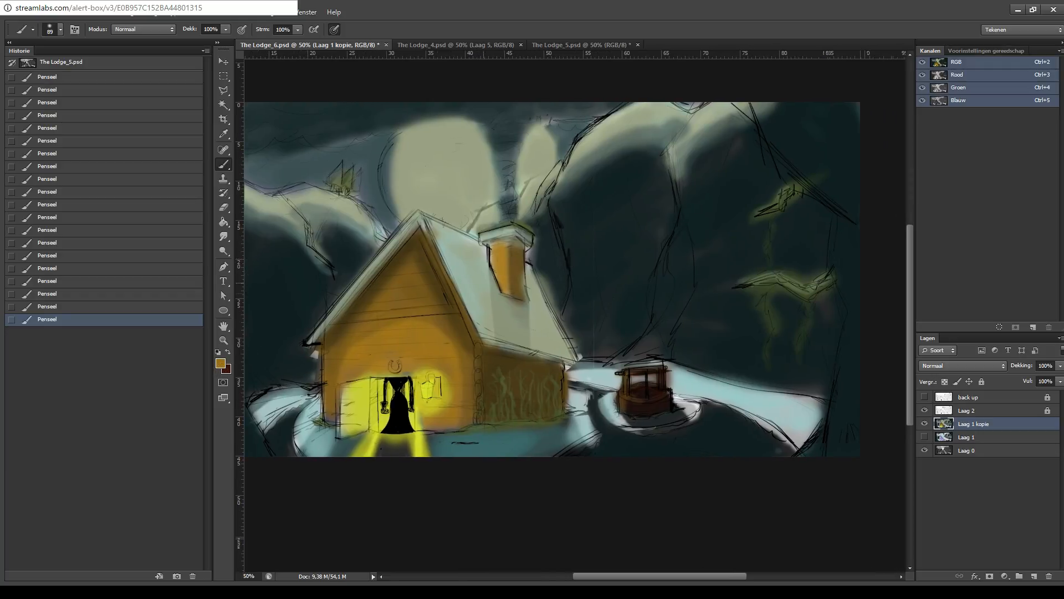
pyautogui.press('i')
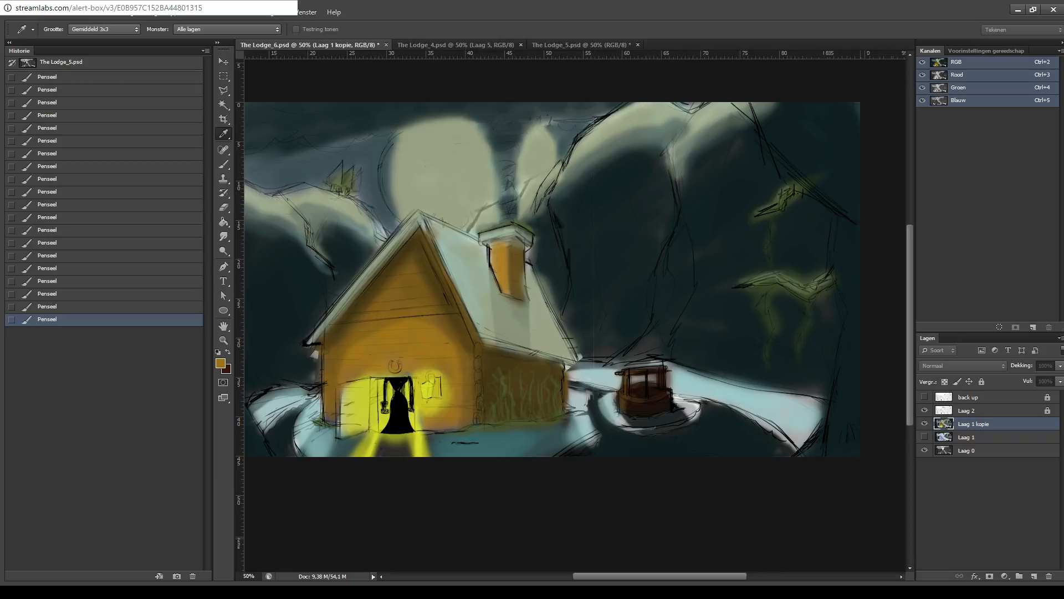
pyautogui.press('b')
pyautogui.moveTo(634, 199)
pyautogui.mouseDown()
pyautogui.moveTo(655, 174)
pyautogui.moveTo(618, 198)
pyautogui.mouseUp()
pyautogui.hotkey('ctrl', 'z')
pyautogui.press('x')
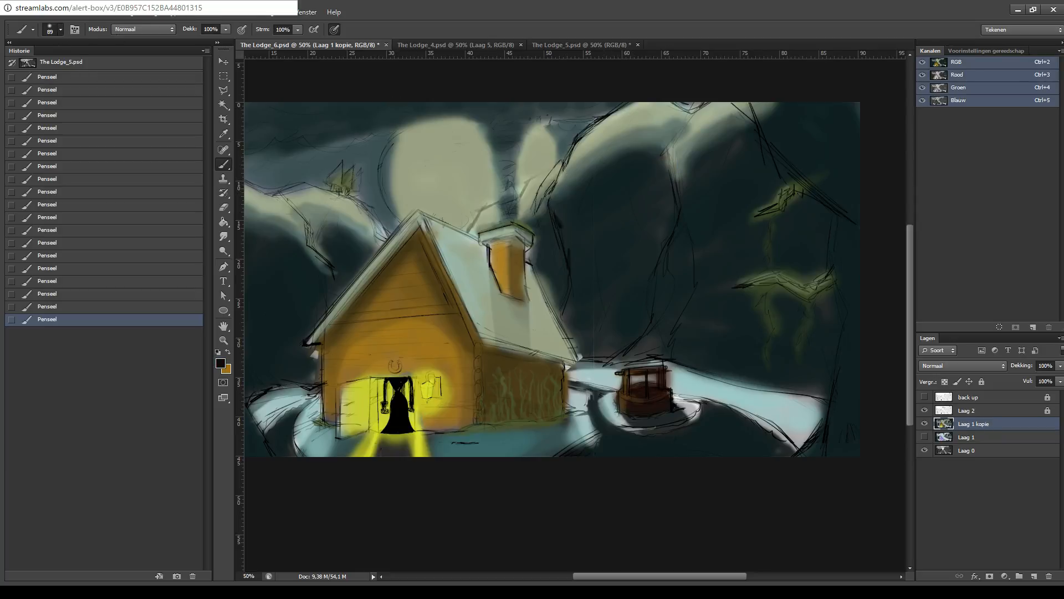
pyautogui.moveTo(636, 155)
pyautogui.mouseDown()
pyautogui.moveTo(659, 244)
pyautogui.moveTo(641, 255)
pyautogui.moveTo(654, 272)
pyautogui.moveTo(632, 235)
pyautogui.mouseUp()
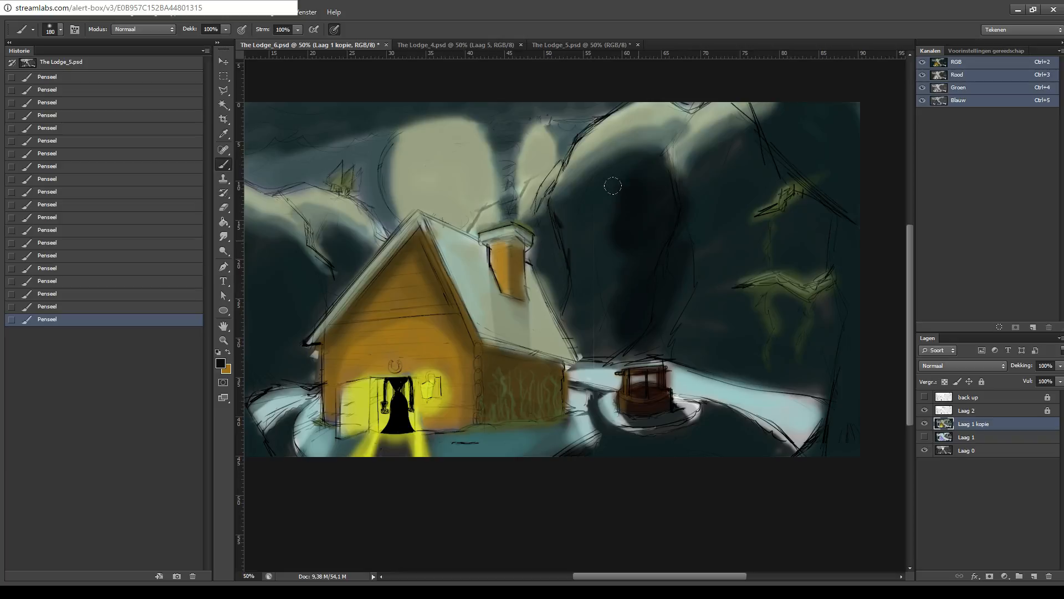
pyautogui.hotkey('ctrl', 'z')
pyautogui.moveTo(615, 188)
pyautogui.mouseDown()
pyautogui.moveTo(651, 167)
pyautogui.moveTo(667, 215)
pyautogui.moveTo(654, 311)
pyautogui.moveTo(732, 144)
pyautogui.moveTo(754, 155)
pyautogui.moveTo(695, 242)
pyautogui.moveTo(679, 298)
pyautogui.mouseUp()
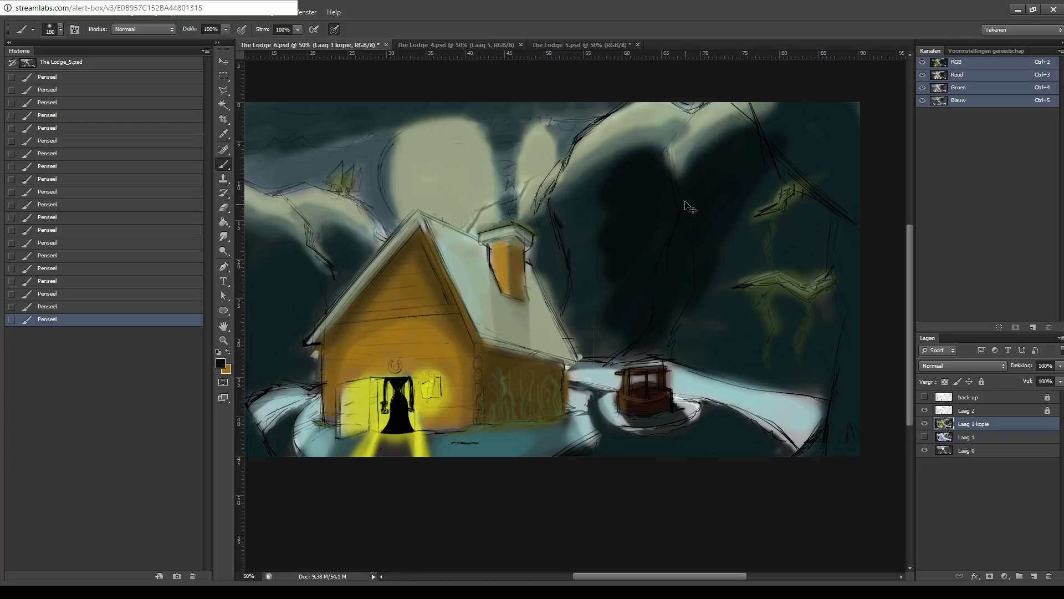
# - Undo the last black strokes on the cliff face behind the well and the trial strokes around the near left cliff
pyautogui.hotkey('ctrl', 'z')
pyautogui.moveTo(622, 248)
pyautogui.mouseDown()
pyautogui.moveTo(643, 236)
pyautogui.moveTo(737, 251)
pyautogui.moveTo(679, 265)
pyautogui.moveTo(643, 247)
pyautogui.moveTo(737, 172)
pyautogui.mouseUp()
pyautogui.moveTo(367, 259)
pyautogui.mouseDown()
pyautogui.moveTo(381, 308)
pyautogui.moveTo(373, 406)
pyautogui.moveTo(392, 429)
pyautogui.mouseUp()
pyautogui.hotkey('ctrl', 'z')
pyautogui.moveTo(339, 347)
pyautogui.mouseDown()
pyautogui.moveTo(339, 363)
pyautogui.moveTo(352, 323)
pyautogui.moveTo(368, 425)
pyautogui.moveTo(282, 324)
pyautogui.moveTo(302, 338)
pyautogui.moveTo(304, 228)
pyautogui.moveTo(329, 219)
pyautogui.moveTo(290, 309)
pyautogui.mouseUp()
pyautogui.hotkey('ctrl', 'z')
# - Darken the near cliff along the painting's left edge with black, using the size 180 brush
pyautogui.scroll(5, 278, 412)
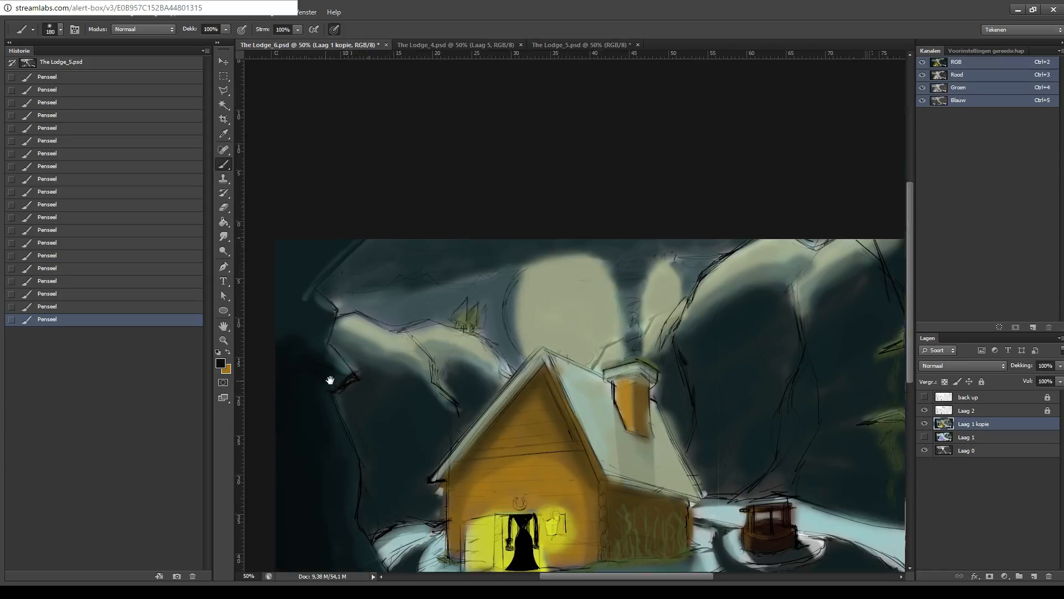
pyautogui.moveTo(294, 429); pyautogui.dragTo(306, 313)
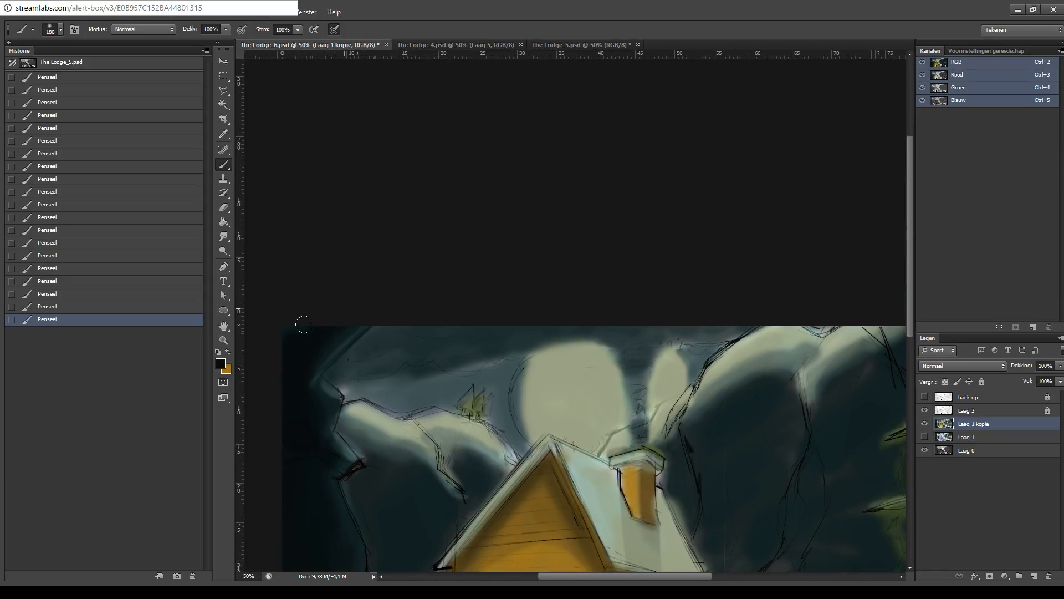
pyautogui.moveTo(289, 403); pyautogui.dragTo(279, 226)
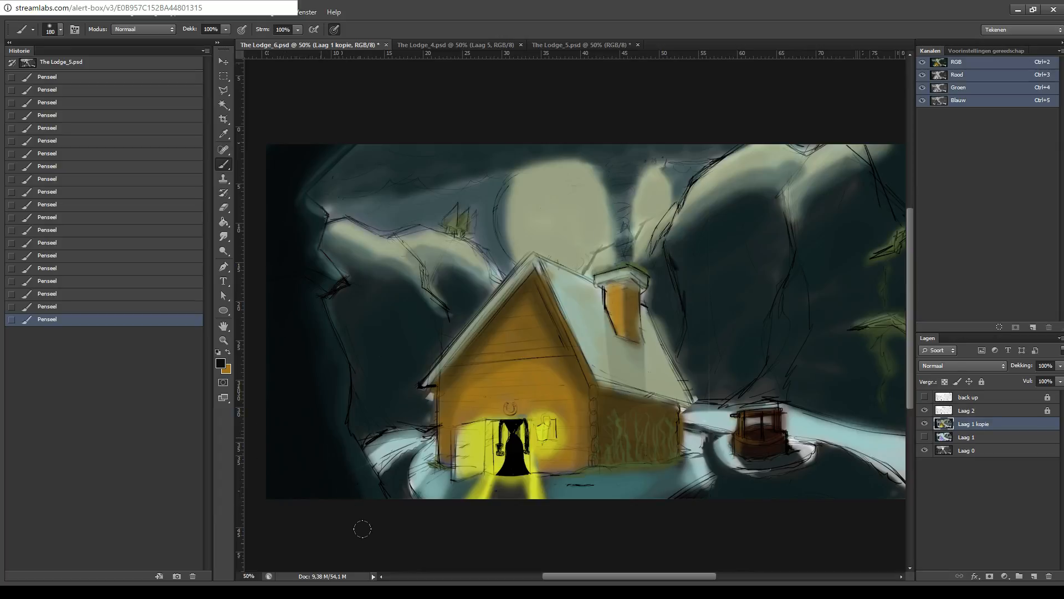
# - Darken the painting's right edge with black, from the upper corner down past the hanging branches
pyautogui.moveTo(565, 225); pyautogui.dragTo(434, 213)
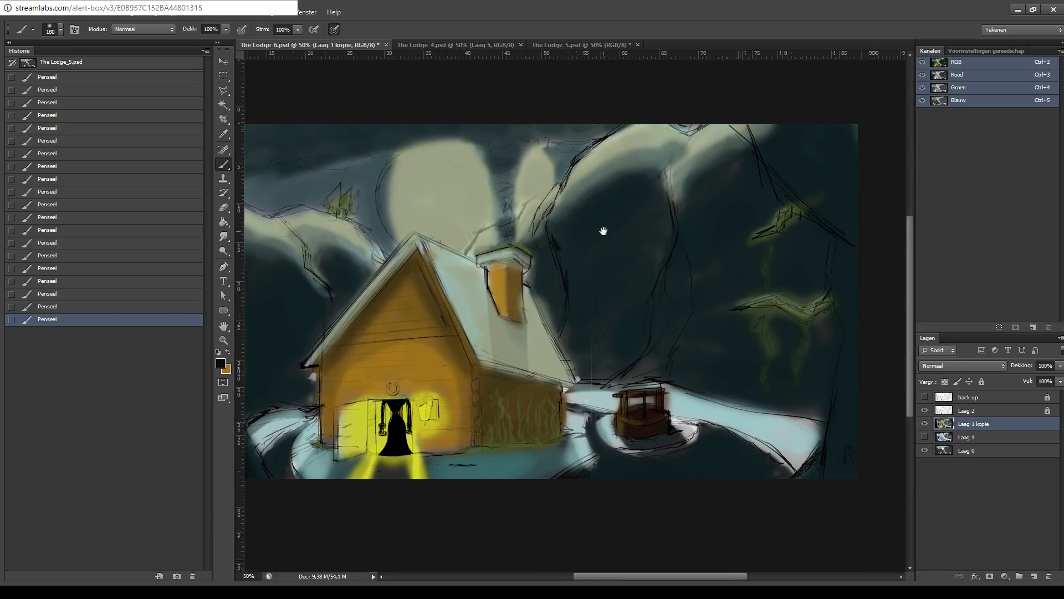
pyautogui.moveTo(601, 230); pyautogui.dragTo(456, 230)
pyautogui.moveTo(596, 108)
pyautogui.mouseDown()
pyautogui.moveTo(707, 206)
pyautogui.moveTo(635, 104)
pyautogui.moveTo(651, 97)
pyautogui.moveTo(691, 157)
pyautogui.moveTo(691, 464)
pyautogui.moveTo(694, 373)
pyautogui.mouseUp()
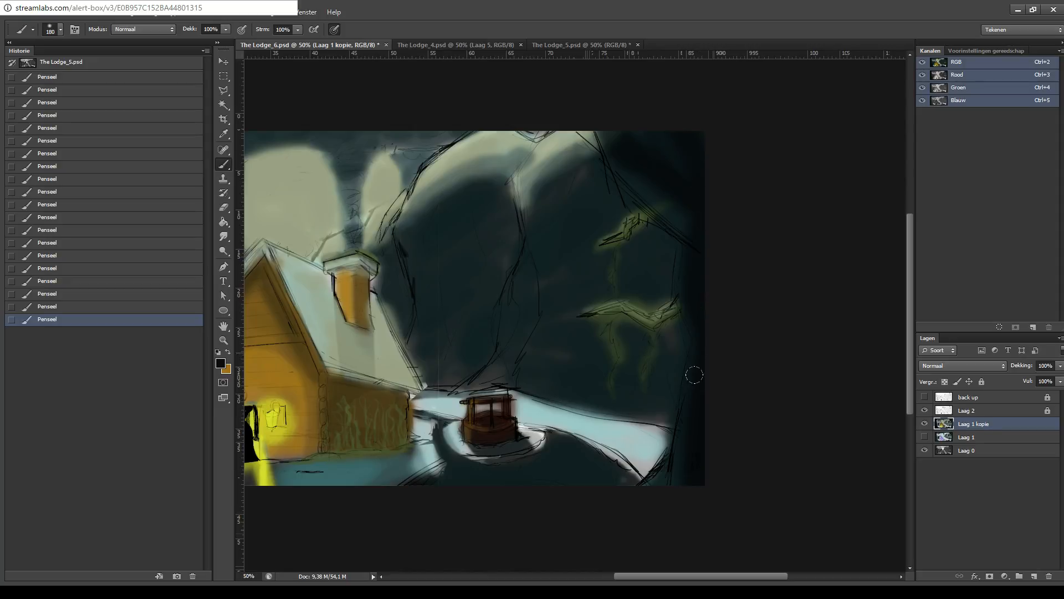
pyautogui.moveTo(747, 416); pyautogui.dragTo(937, 339)
pyautogui.moveTo(705, 327); pyautogui.dragTo(792, 338)
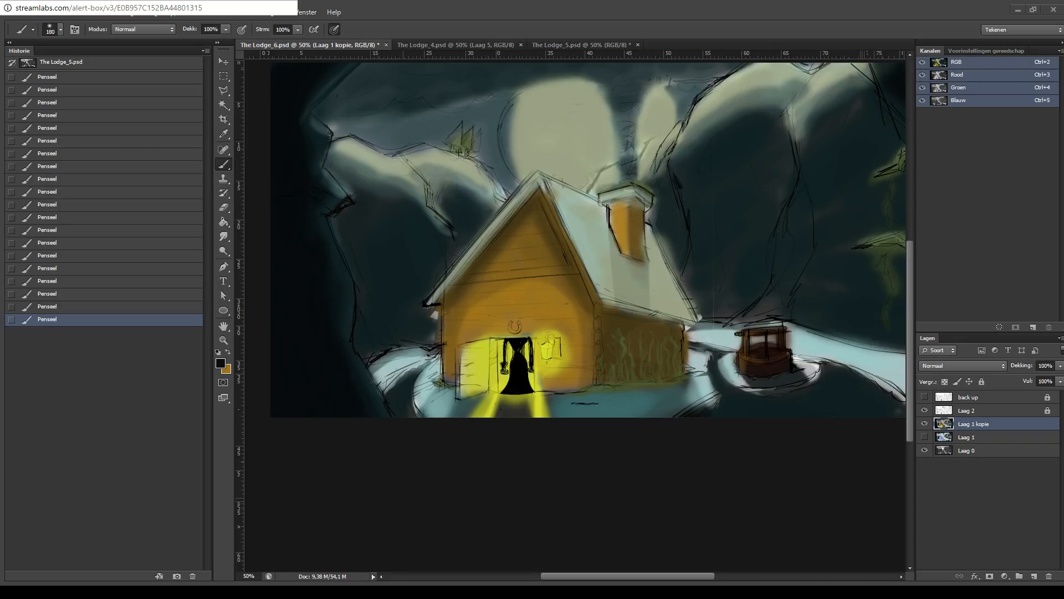
# - Darken the cliff face between the near left cliff and the lodge, below the snow ridge, with the size 180 brush
pyautogui.moveTo(468, 344); pyautogui.dragTo(462, 411)
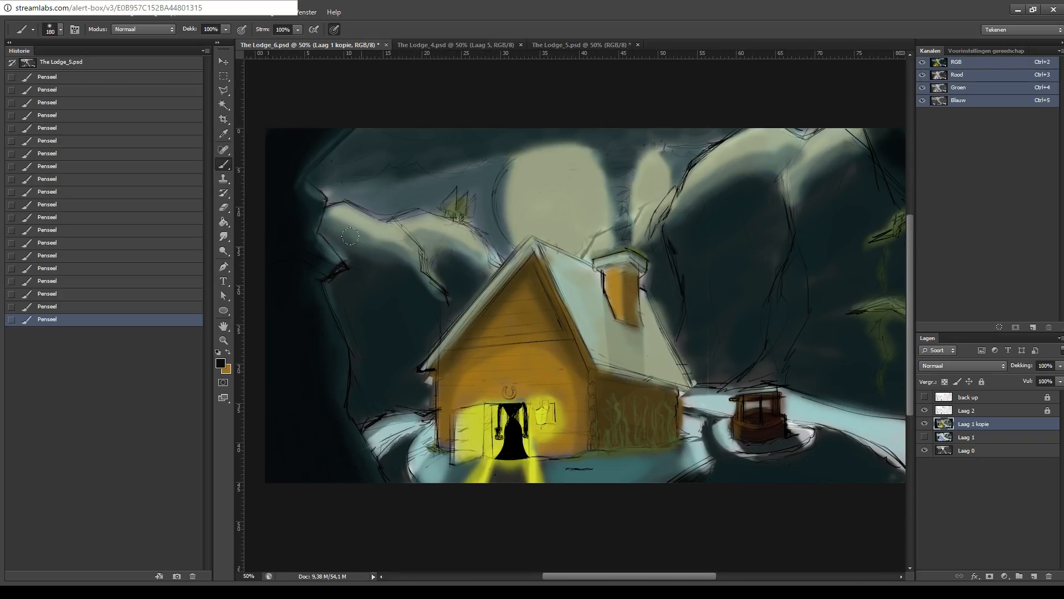
pyautogui.moveTo(358, 282)
pyautogui.mouseDown()
pyautogui.moveTo(329, 286)
pyautogui.moveTo(341, 317)
pyautogui.moveTo(328, 303)
pyautogui.moveTo(386, 322)
pyautogui.moveTo(365, 321)
pyautogui.moveTo(349, 387)
pyautogui.moveTo(396, 377)
pyautogui.moveTo(414, 388)
pyautogui.moveTo(390, 391)
pyautogui.moveTo(392, 355)
pyautogui.moveTo(357, 307)
pyautogui.mouseUp()
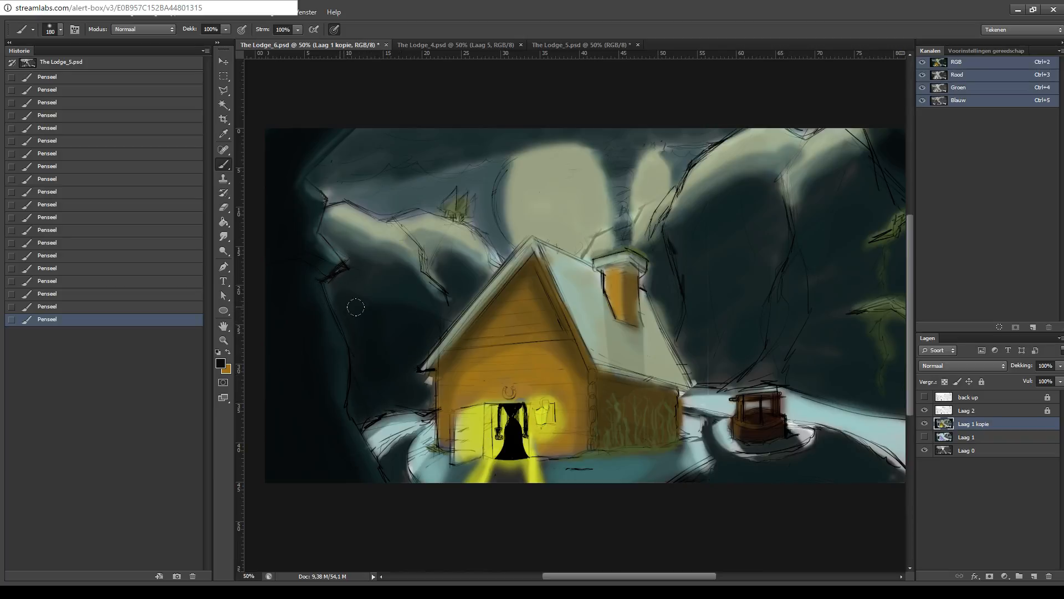
pyautogui.moveTo(364, 387)
pyautogui.mouseDown()
pyautogui.moveTo(392, 384)
pyautogui.moveTo(376, 373)
pyautogui.mouseUp()
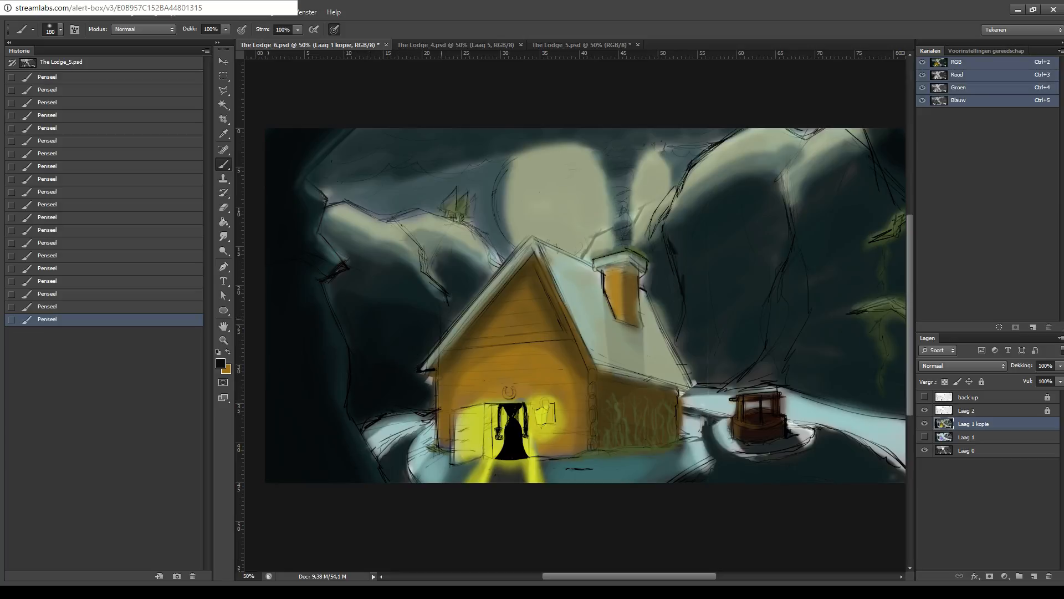
pyautogui.moveTo(466, 307); pyautogui.dragTo(373, 313)
pyautogui.moveTo(816, 220); pyautogui.dragTo(744, 193)
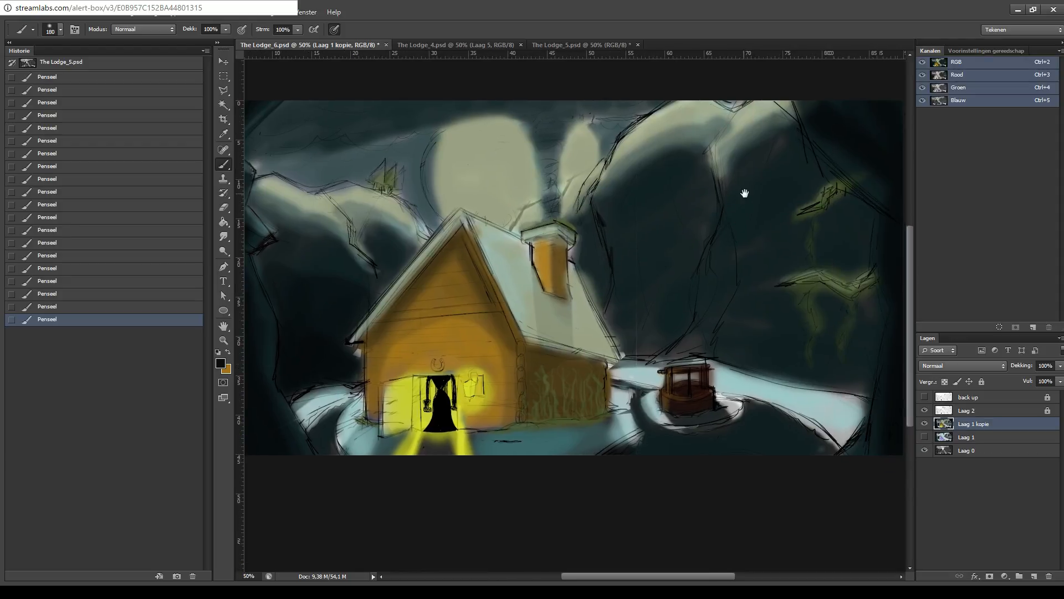
pyautogui.moveTo(620, 224); pyautogui.dragTo(691, 201)
pyautogui.moveTo(454, 270); pyautogui.dragTo(474, 252)
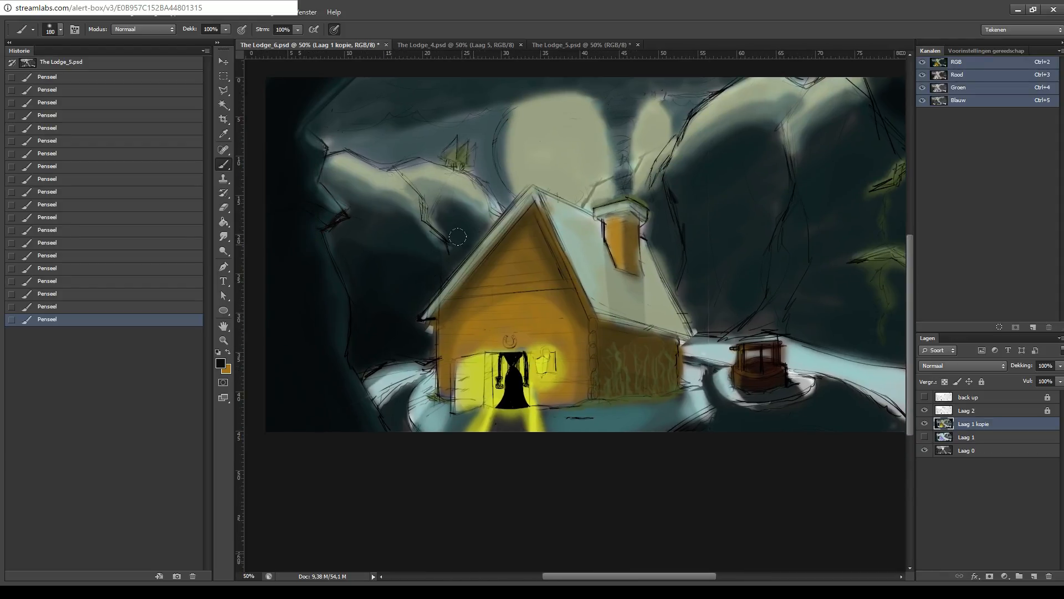
pyautogui.moveTo(411, 313)
pyautogui.mouseDown()
pyautogui.moveTo(418, 339)
pyautogui.moveTo(419, 316)
pyautogui.moveTo(417, 350)
pyautogui.moveTo(418, 315)
pyautogui.mouseUp()
# - Darken the cliffs behind the well and around the hanging branches with a size 319 black brush, and save the file
pyautogui.moveTo(744, 175); pyautogui.dragTo(598, 227)
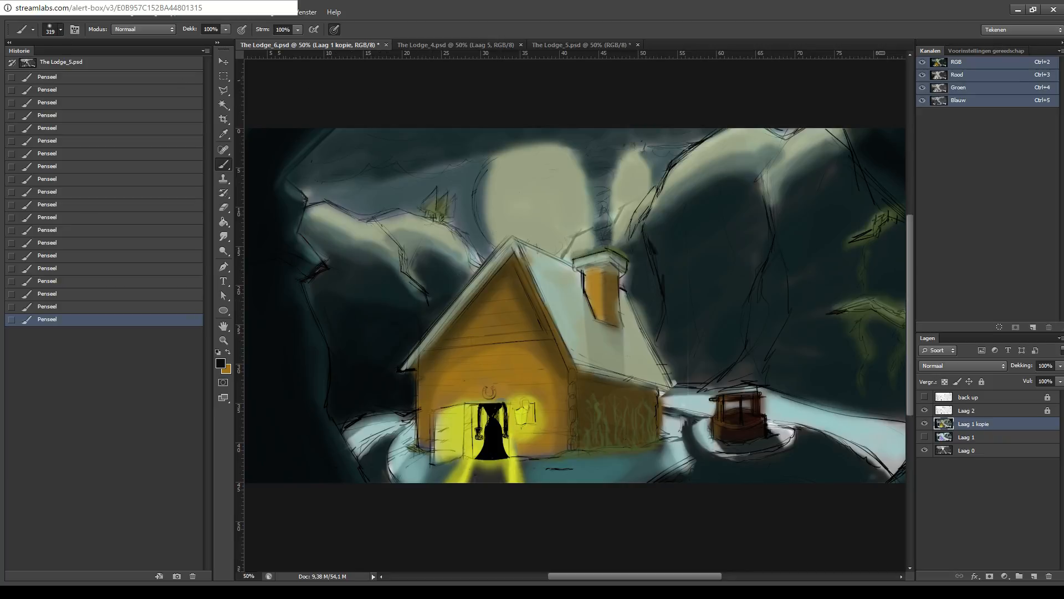
pyautogui.moveTo(663, 310); pyautogui.dragTo(641, 249)
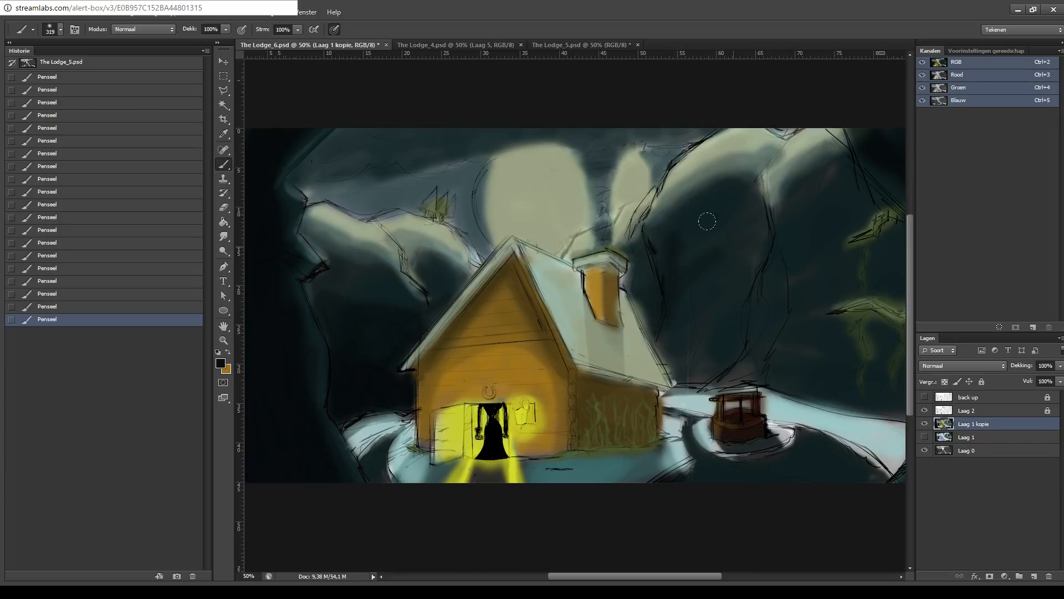
pyautogui.moveTo(707, 222)
pyautogui.mouseDown()
pyautogui.moveTo(729, 340)
pyautogui.moveTo(653, 319)
pyautogui.moveTo(652, 196)
pyautogui.mouseUp()
pyautogui.moveTo(716, 259)
pyautogui.mouseDown()
pyautogui.moveTo(713, 209)
pyautogui.moveTo(658, 201)
pyautogui.mouseUp()
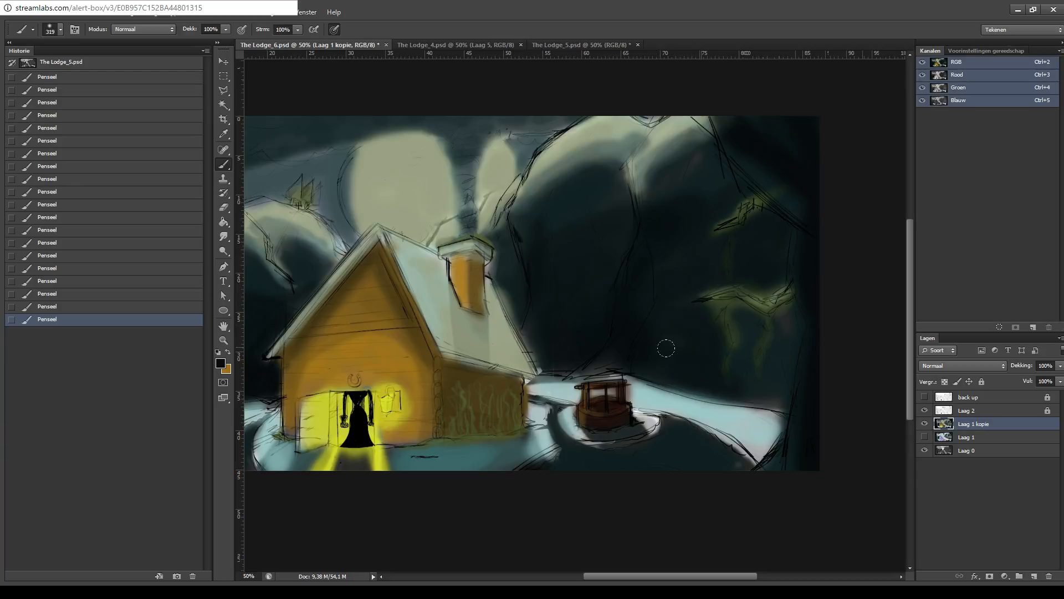
pyautogui.moveTo(665, 348)
pyautogui.mouseDown()
pyautogui.moveTo(737, 413)
pyautogui.moveTo(740, 308)
pyautogui.moveTo(787, 327)
pyautogui.moveTo(763, 413)
pyautogui.mouseUp()
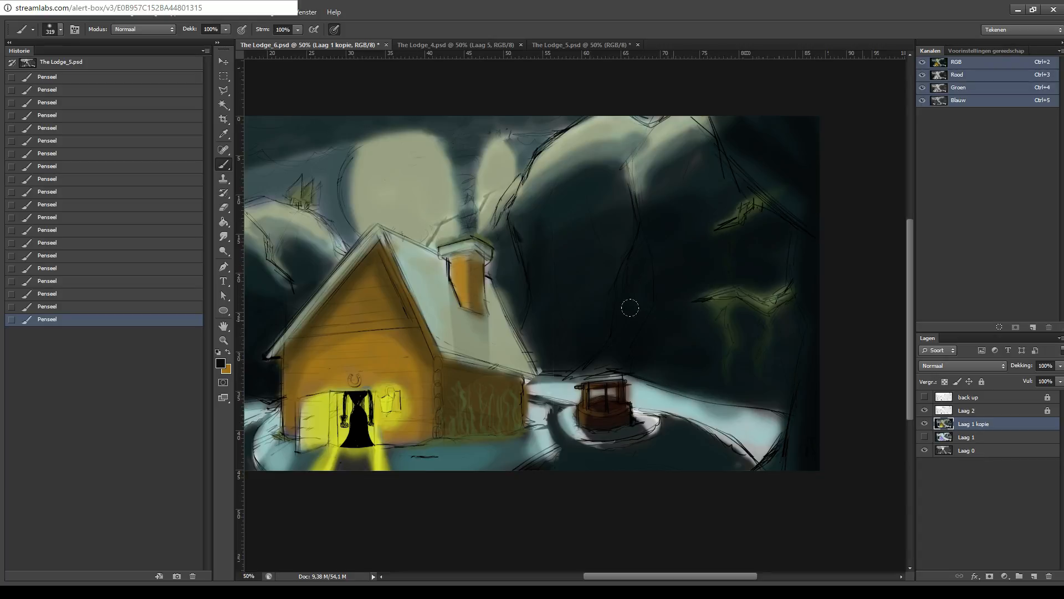
pyautogui.moveTo(635, 333)
pyautogui.mouseDown()
pyautogui.moveTo(756, 366)
pyautogui.moveTo(634, 337)
pyautogui.mouseUp()
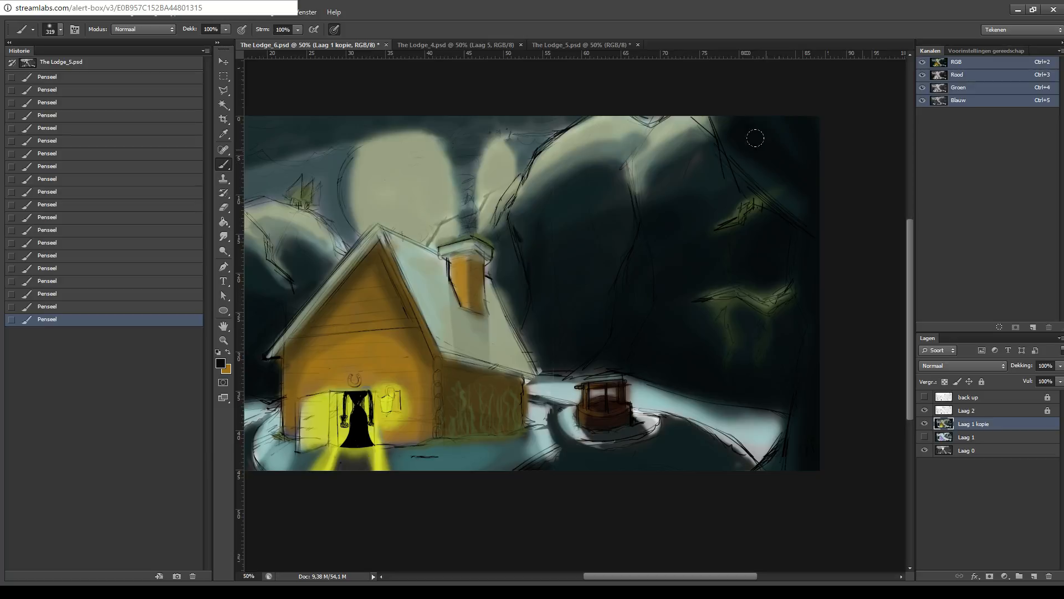
pyautogui.moveTo(844, 240)
pyautogui.mouseDown()
pyautogui.moveTo(874, 168)
pyautogui.moveTo(743, 247)
pyautogui.moveTo(763, 333)
pyautogui.moveTo(683, 242)
pyautogui.moveTo(697, 283)
pyautogui.mouseUp()
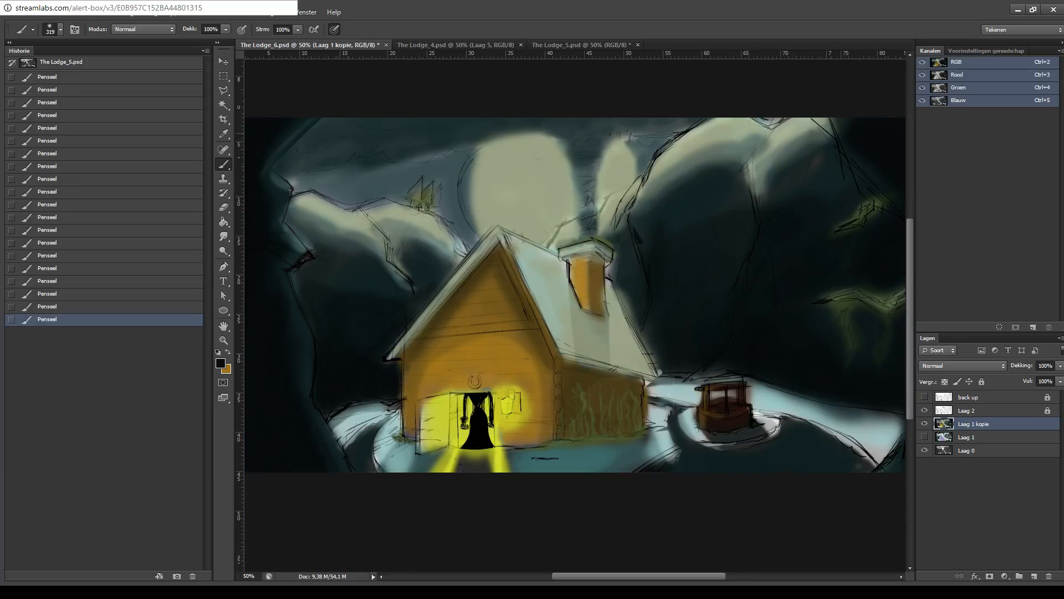
pyautogui.hotkey('ctrl', 's')
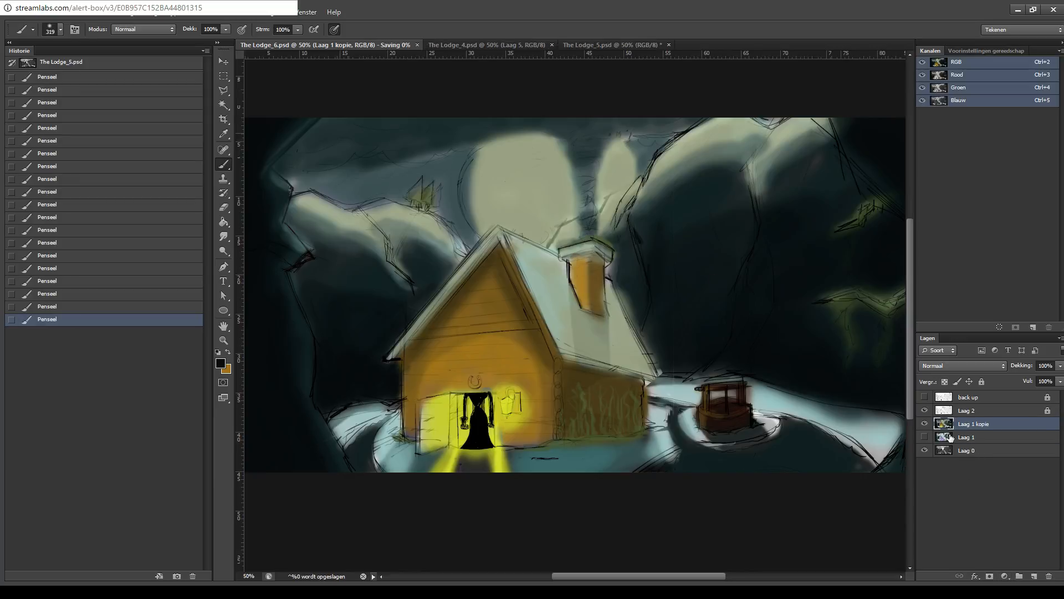
# - Examine the painting's overall light and dark composition at thumbnail size
pyautogui.hotkey('ctrl', '-')
pyautogui.hotkey('ctrl', '-')
pyautogui.hotkey('ctrl', '-')
pyautogui.hotkey('ctrl', '-')
pyautogui.hotkey('ctrl', '-')
pyautogui.hotkey('ctrl', '-')
pyautogui.hotkey('ctrl', '-')
pyautogui.hotkey('ctrl', '-')
pyautogui.hotkey('ctrl', '-')
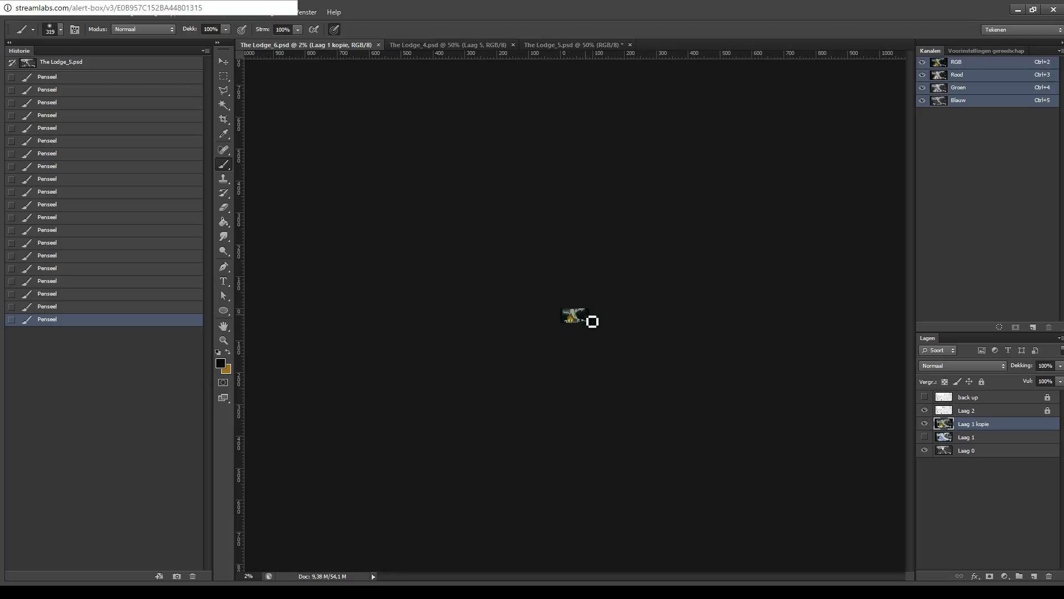
# - Darken the right-hand side of the painting with one more black stroke and save the file
pyautogui.moveTo(593, 321)
pyautogui.mouseDown()
pyautogui.moveTo(573, 332)
pyautogui.moveTo(592, 314)
pyautogui.mouseUp()
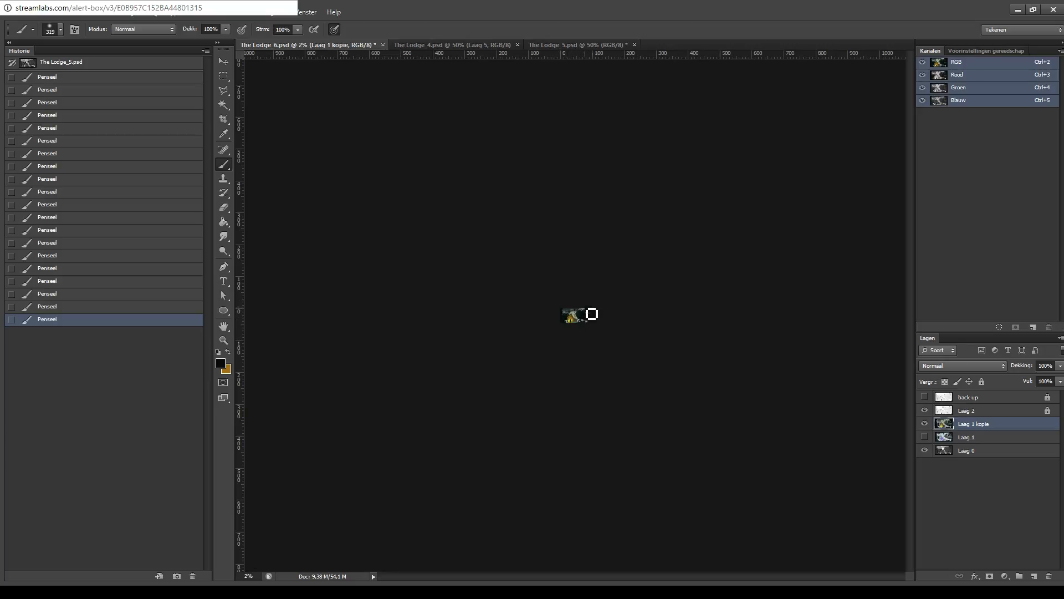
pyautogui.hotkey('ctrl', 's')
pyautogui.hotkey('ctrl', '+')
pyautogui.hotkey('ctrl', '+')
pyautogui.hotkey('ctrl', '+')
pyautogui.hotkey('ctrl', '+')
pyautogui.hotkey('ctrl', '+')
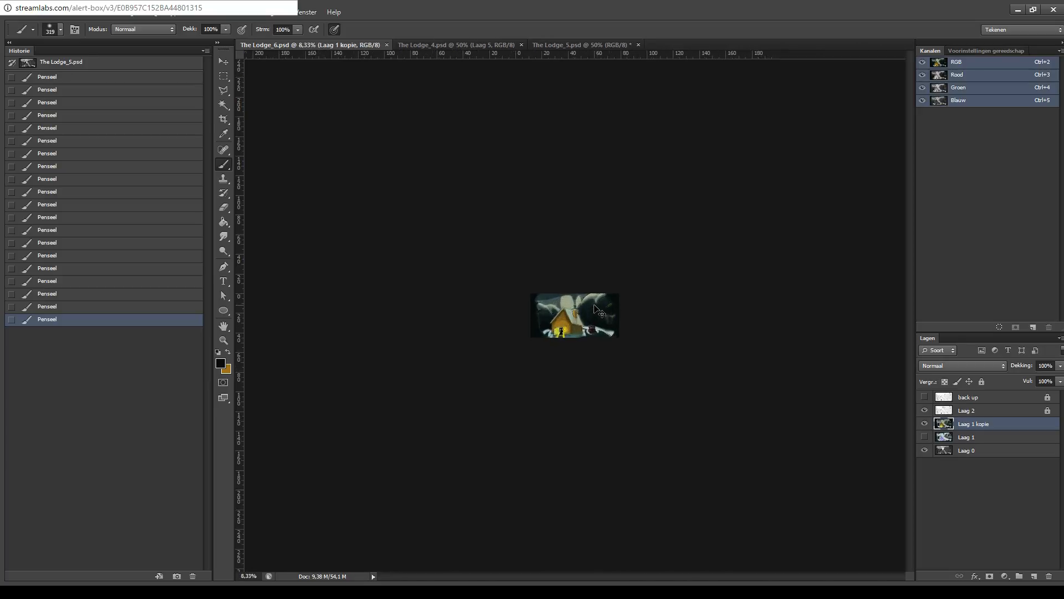
pyautogui.hotkey('ctrl', '+')
pyautogui.hotkey('ctrl', '+')
pyautogui.hotkey('ctrl', '+')
pyautogui.hotkey('ctrl', '+')
pyautogui.hotkey('ctrl', '+')
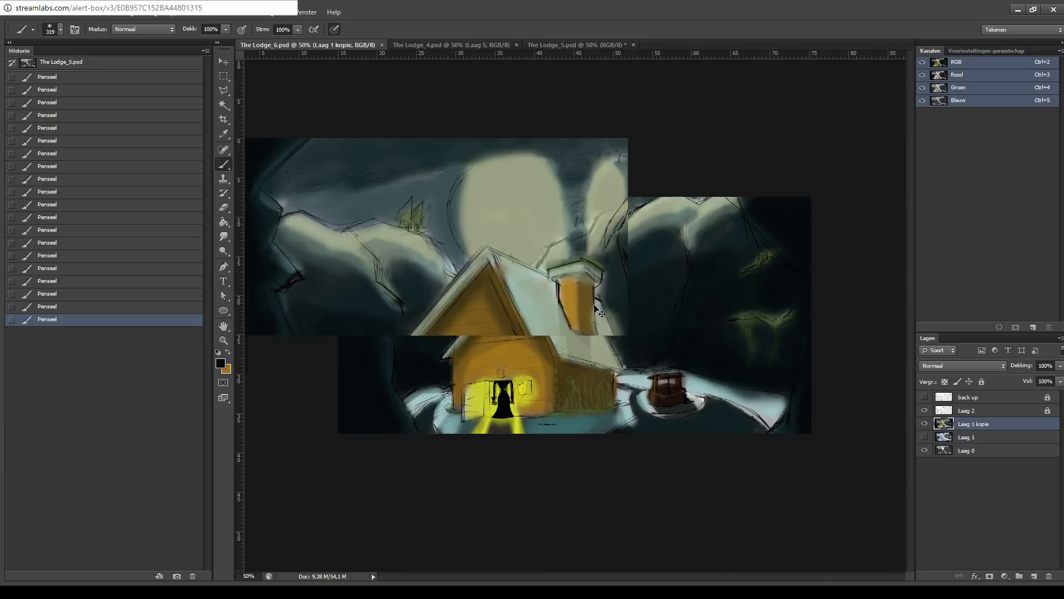
pyautogui.moveTo(672, 132); pyautogui.dragTo(720, 126)
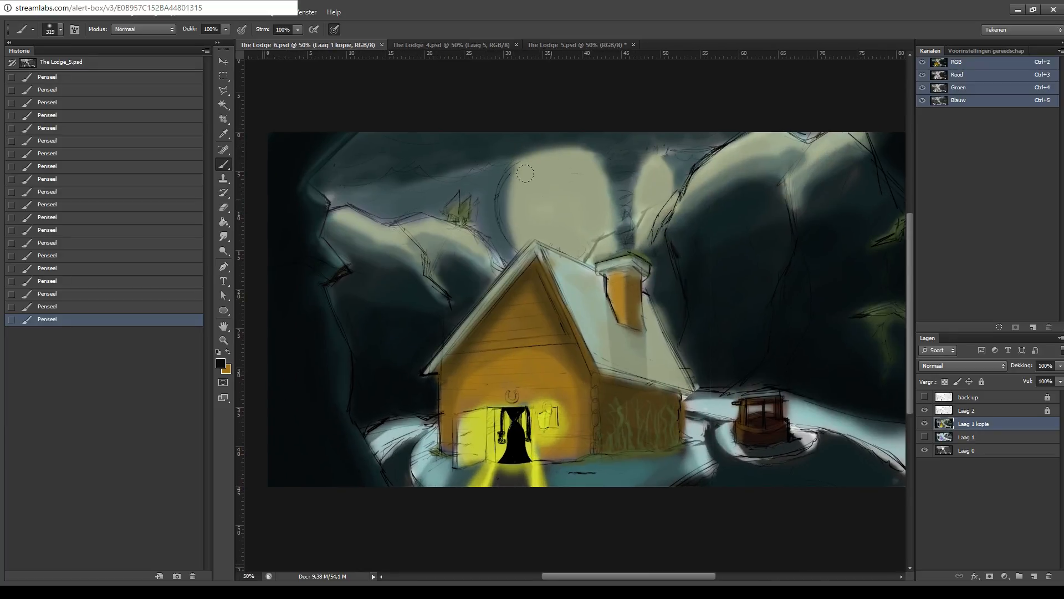
# - Sample the pale roof tone and round out the moon's left side to its sketched outline with a size 106 brush
pyautogui.scroll(-1, 515, 210)
pyautogui.press('i')
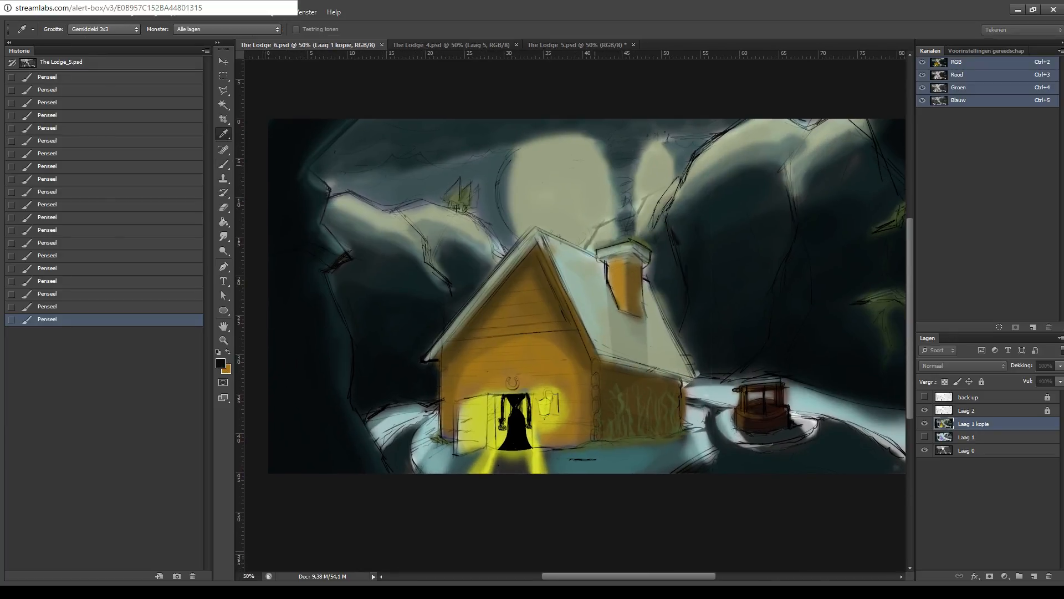
pyautogui.keyDown('alt'); pyautogui.click(649, 324); pyautogui.keyUp('alt')
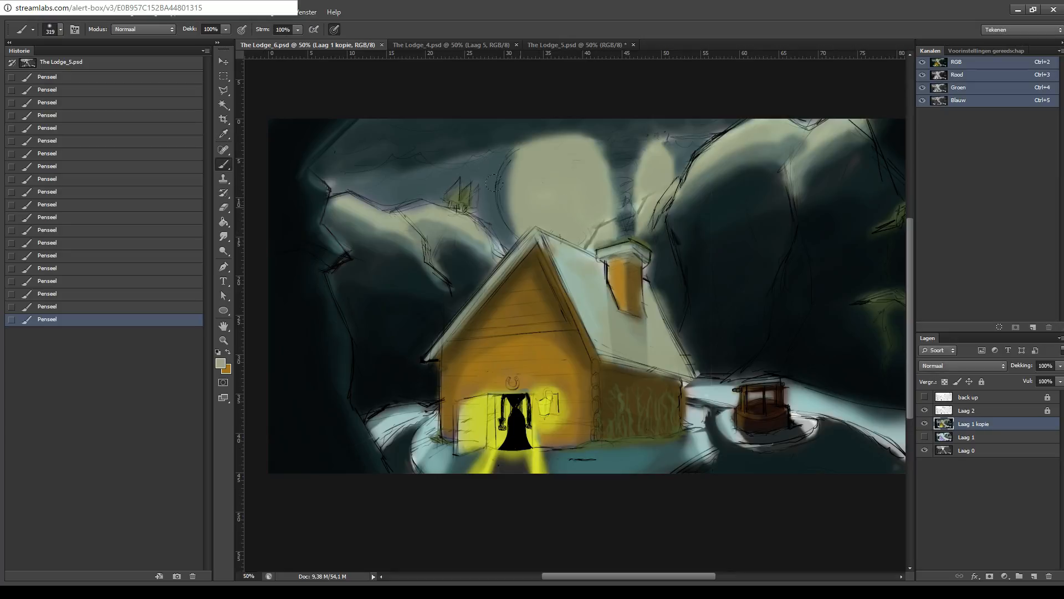
pyautogui.moveTo(519, 180); pyautogui.dragTo(514, 219)
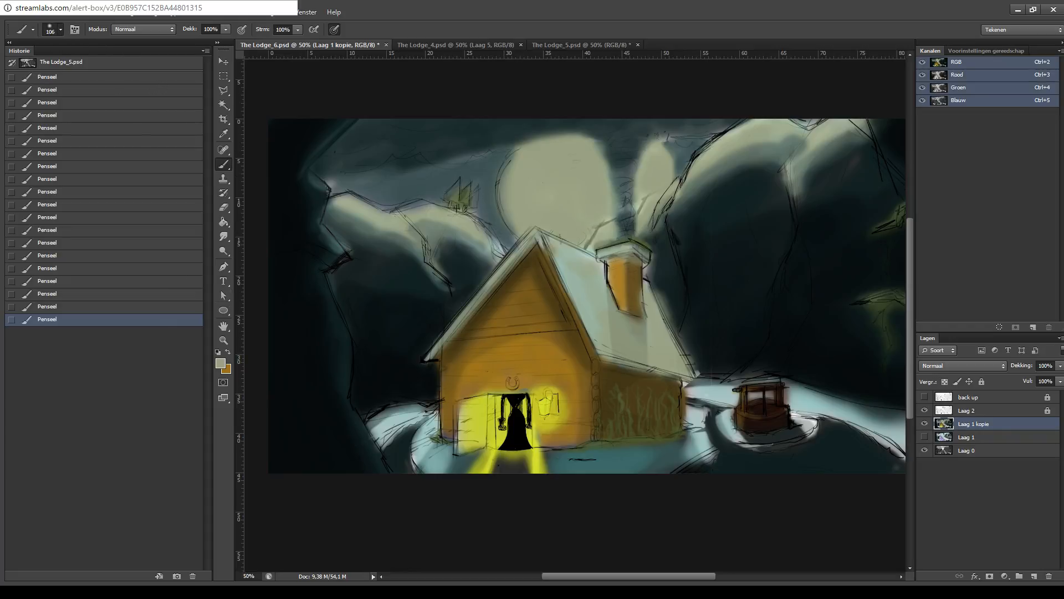
# - Switch to a dark tone and paint dark clouds along the top of the sky and smoke rising from the chimney across the moon
pyautogui.press('i')
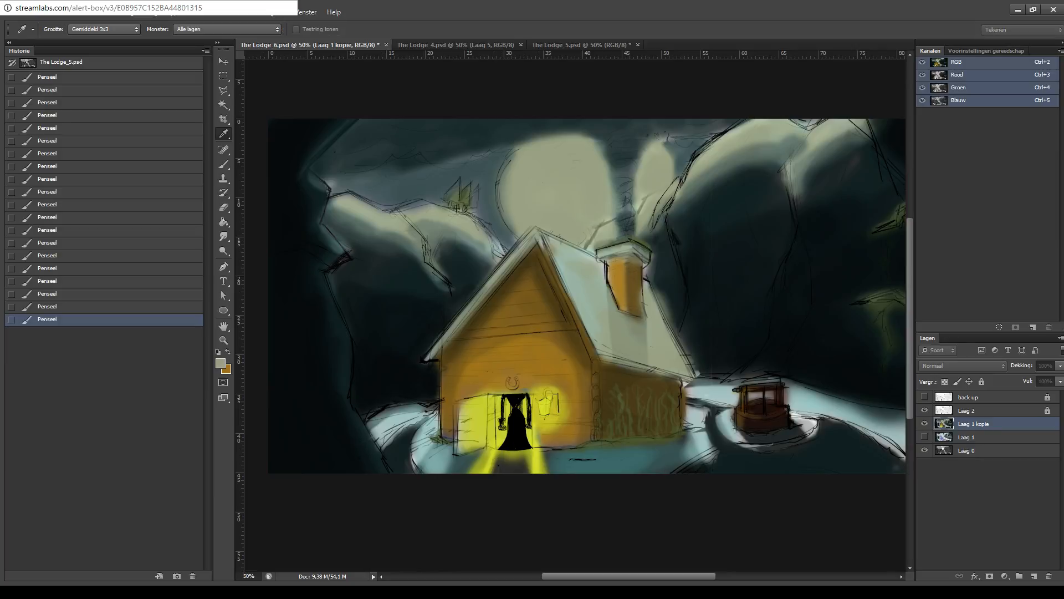
pyautogui.press('Return')
pyautogui.moveTo(339, 156)
pyautogui.mouseDown()
pyautogui.moveTo(375, 152)
pyautogui.moveTo(326, 143)
pyautogui.moveTo(404, 145)
pyautogui.moveTo(486, 116)
pyautogui.moveTo(529, 118)
pyautogui.moveTo(355, 139)
pyautogui.moveTo(415, 121)
pyautogui.moveTo(582, 127)
pyautogui.moveTo(589, 140)
pyautogui.moveTo(621, 133)
pyautogui.moveTo(574, 119)
pyautogui.moveTo(691, 127)
pyautogui.mouseUp()
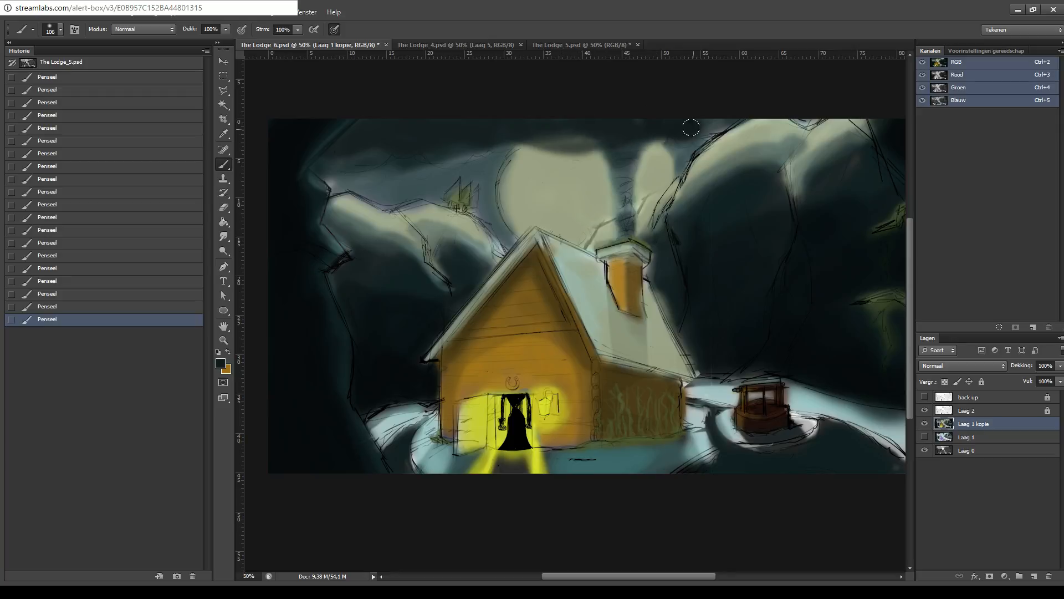
pyautogui.hotkey('ctrl', 'z')
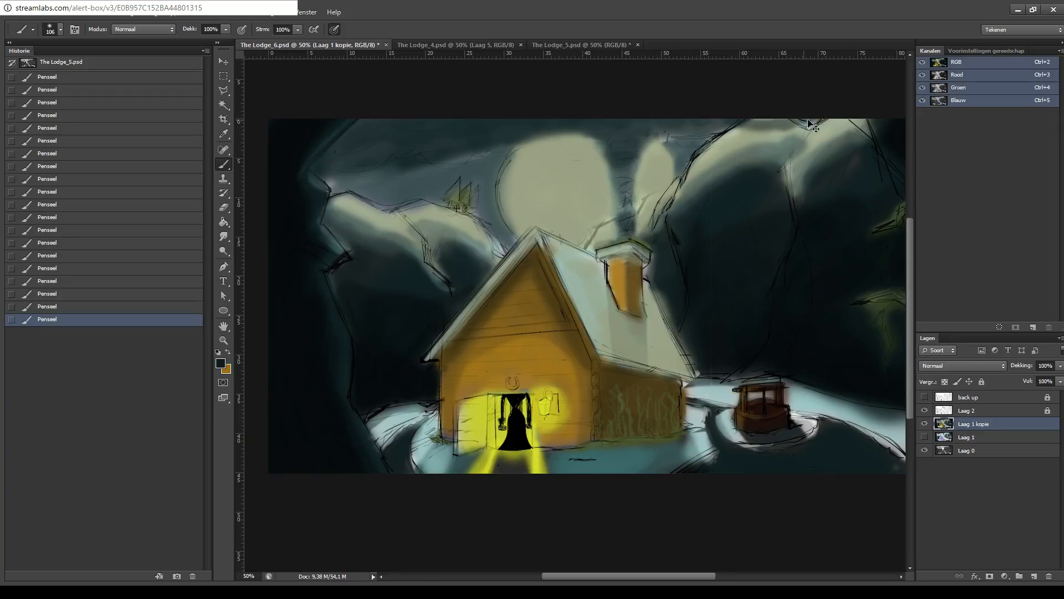
pyautogui.moveTo(821, 123)
pyautogui.mouseDown()
pyautogui.moveTo(668, 122)
pyautogui.moveTo(643, 133)
pyautogui.moveTo(622, 222)
pyautogui.moveTo(614, 164)
pyautogui.moveTo(634, 158)
pyautogui.moveTo(610, 138)
pyautogui.moveTo(646, 130)
pyautogui.moveTo(505, 138)
pyautogui.mouseUp()
pyautogui.hotkey('ctrl', 'z')
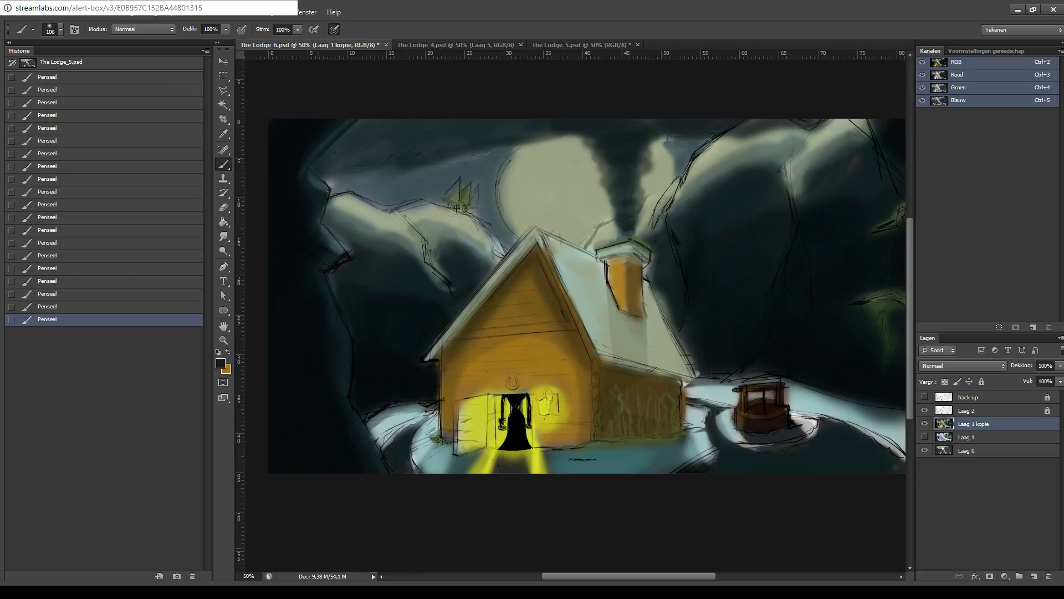
pyautogui.moveTo(602, 306); pyautogui.dragTo(539, 280)
pyautogui.moveTo(606, 283)
pyautogui.mouseDown()
pyautogui.moveTo(539, 287)
pyautogui.moveTo(573, 304)
pyautogui.moveTo(671, 294)
pyautogui.moveTo(662, 298)
pyautogui.mouseUp()
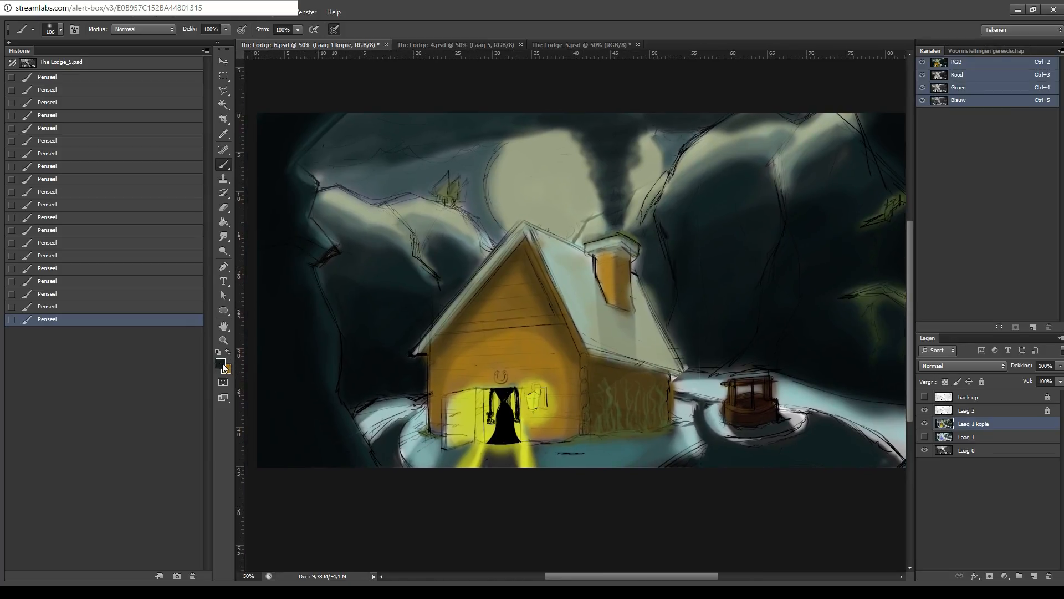
# - Sample the moon's pale tone and repaint its left side and upper edge with the size 106 brush
pyautogui.press('i')
pyautogui.keyDown('alt'); pyautogui.click(521, 202); pyautogui.keyUp('alt')
pyautogui.moveTo(504, 211); pyautogui.dragTo(502, 162)
pyautogui.moveTo(504, 224)
pyautogui.mouseDown()
pyautogui.moveTo(496, 159)
pyautogui.moveTo(494, 170)
pyautogui.moveTo(504, 231)
pyautogui.moveTo(503, 141)
pyautogui.moveTo(490, 225)
pyautogui.moveTo(489, 157)
pyautogui.moveTo(503, 227)
pyautogui.moveTo(509, 139)
pyautogui.moveTo(503, 220)
pyautogui.mouseUp()
pyautogui.hotkey('ctrl', 'z')
pyautogui.hotkey('ctrl', 'z')
pyautogui.moveTo(505, 141); pyautogui.dragTo(505, 230)
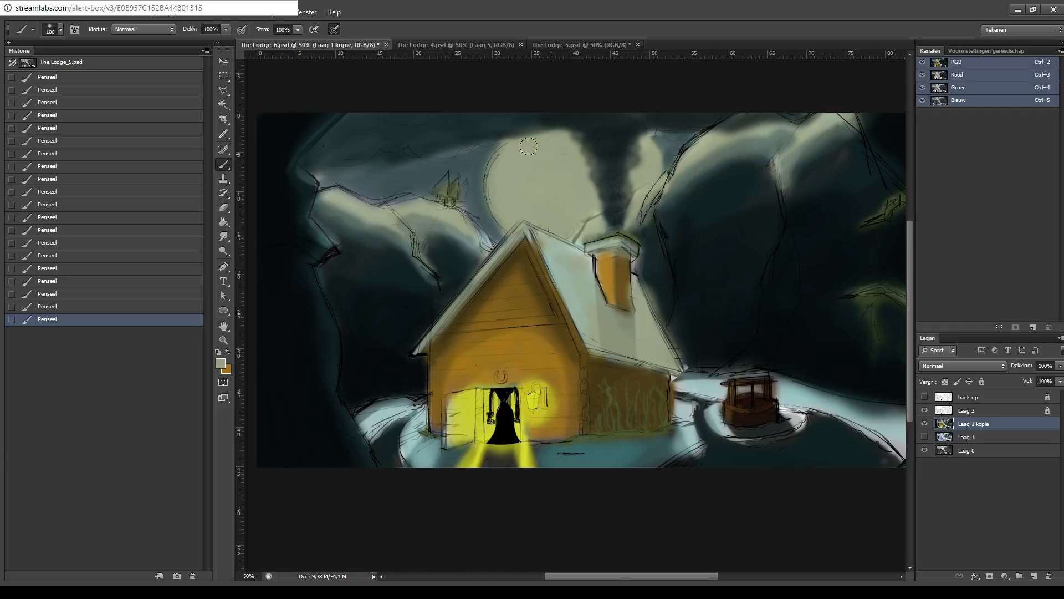
pyautogui.moveTo(631, 183); pyautogui.dragTo(627, 202)
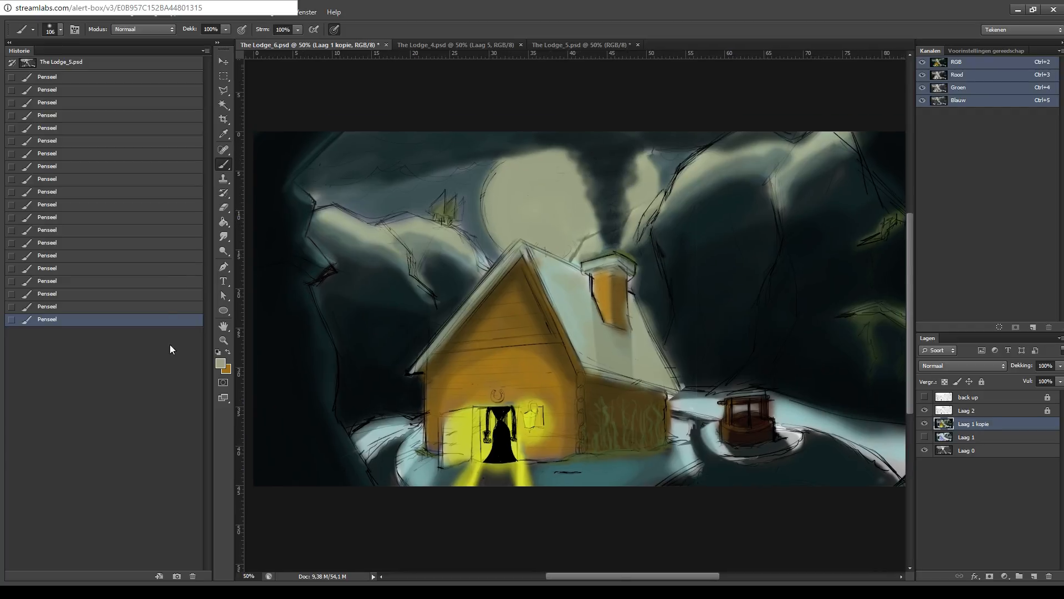
# - Sample a dark tone from beside the house and darken the sky along the top of the painting with the size 106 brush
pyautogui.press('i')
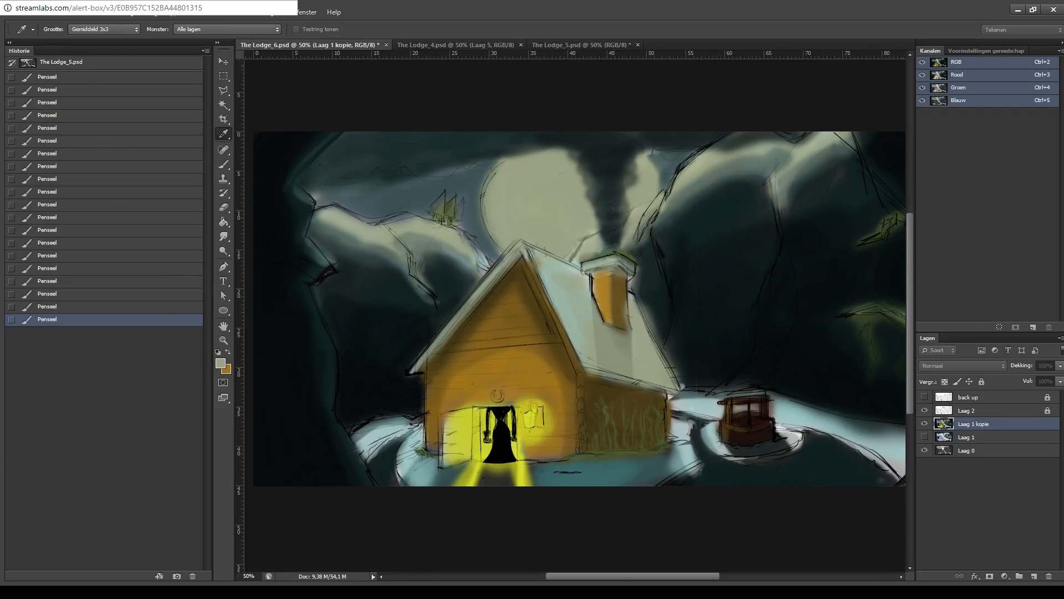
pyautogui.press('b')
pyautogui.keyDown('alt'); pyautogui.click(640, 308); pyautogui.keyUp('alt')
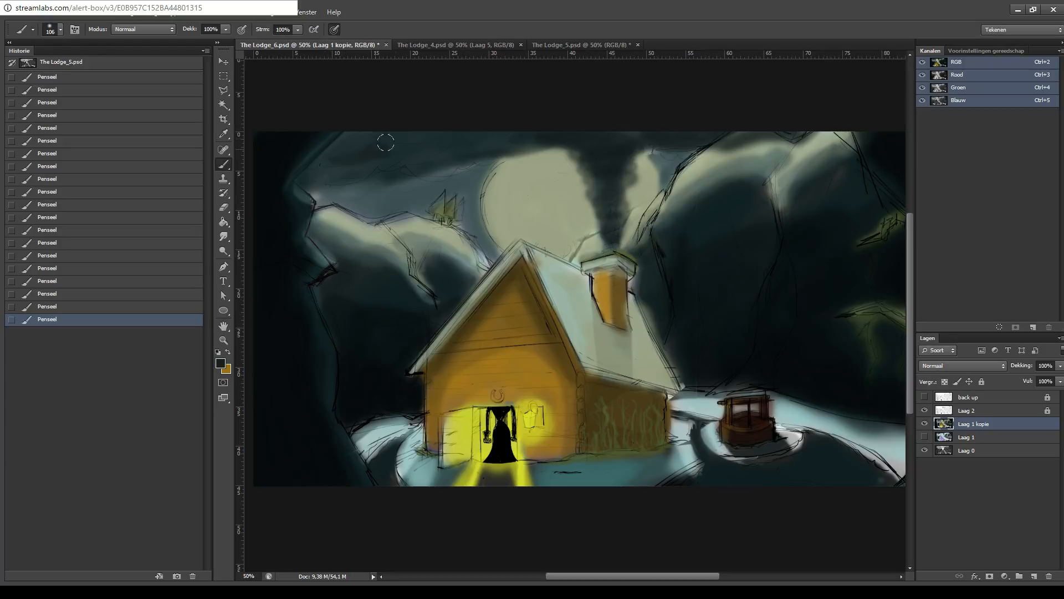
pyautogui.moveTo(386, 143)
pyautogui.mouseDown()
pyautogui.moveTo(517, 134)
pyautogui.moveTo(332, 149)
pyautogui.mouseUp()
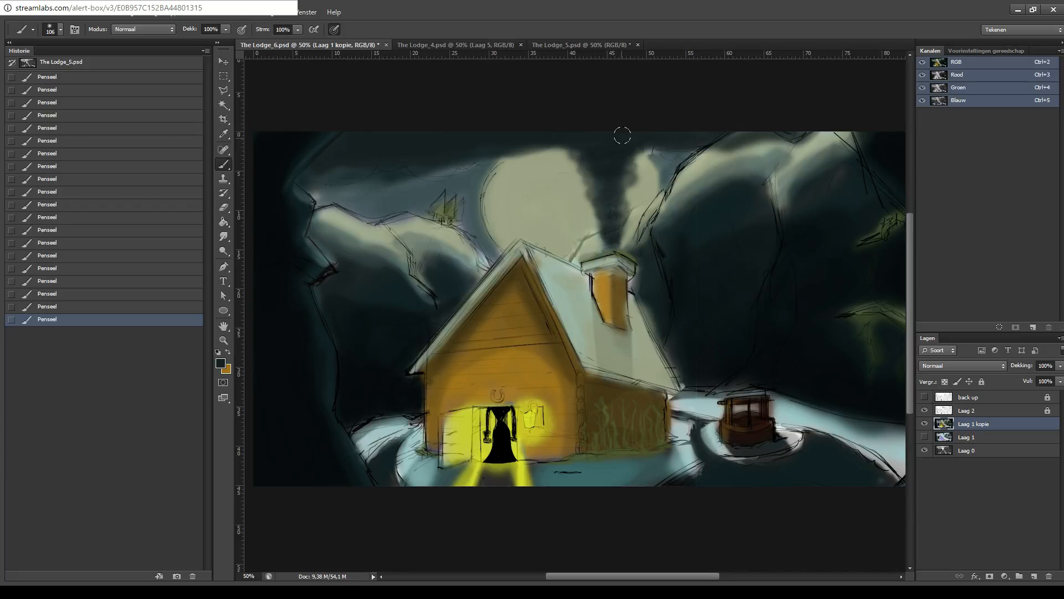
pyautogui.moveTo(694, 128); pyautogui.dragTo(638, 156)
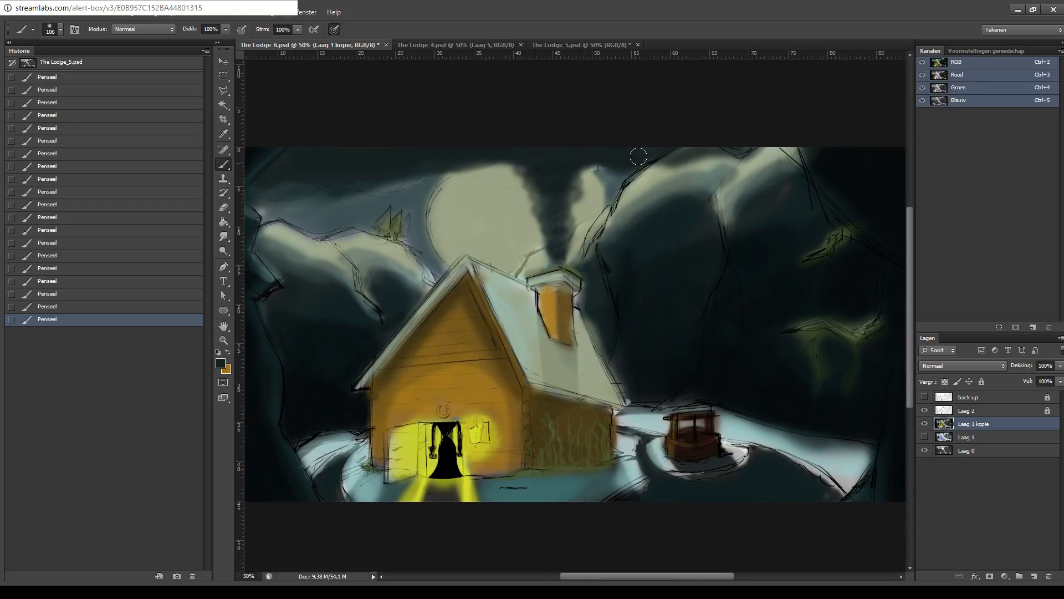
pyautogui.moveTo(727, 138)
pyautogui.mouseDown()
pyautogui.moveTo(652, 150)
pyautogui.moveTo(718, 154)
pyautogui.moveTo(769, 140)
pyautogui.mouseUp()
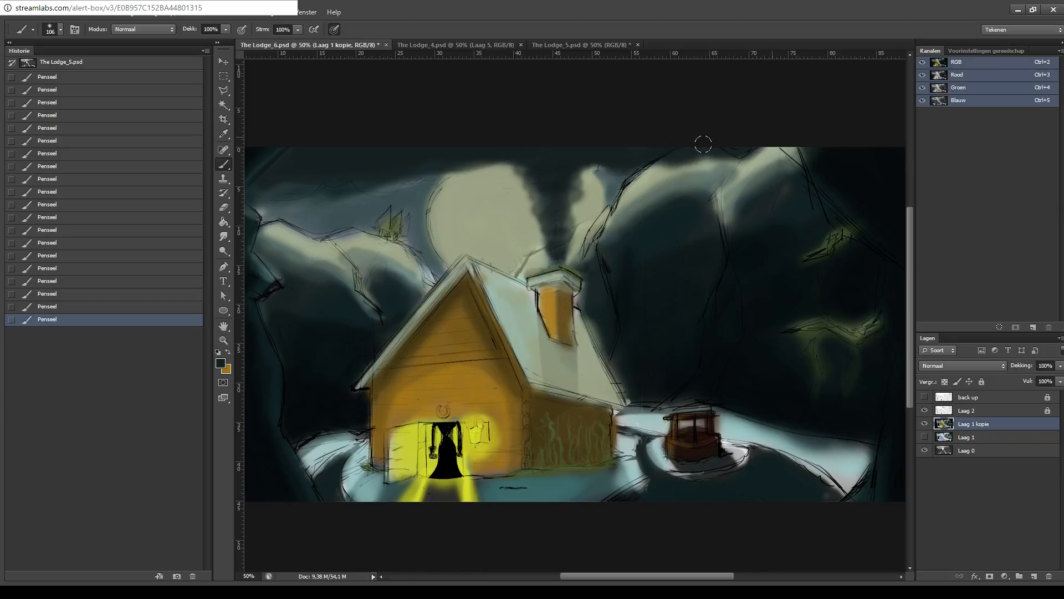
pyautogui.moveTo(700, 154); pyautogui.dragTo(664, 158)
pyautogui.moveTo(761, 124); pyautogui.dragTo(849, 112)
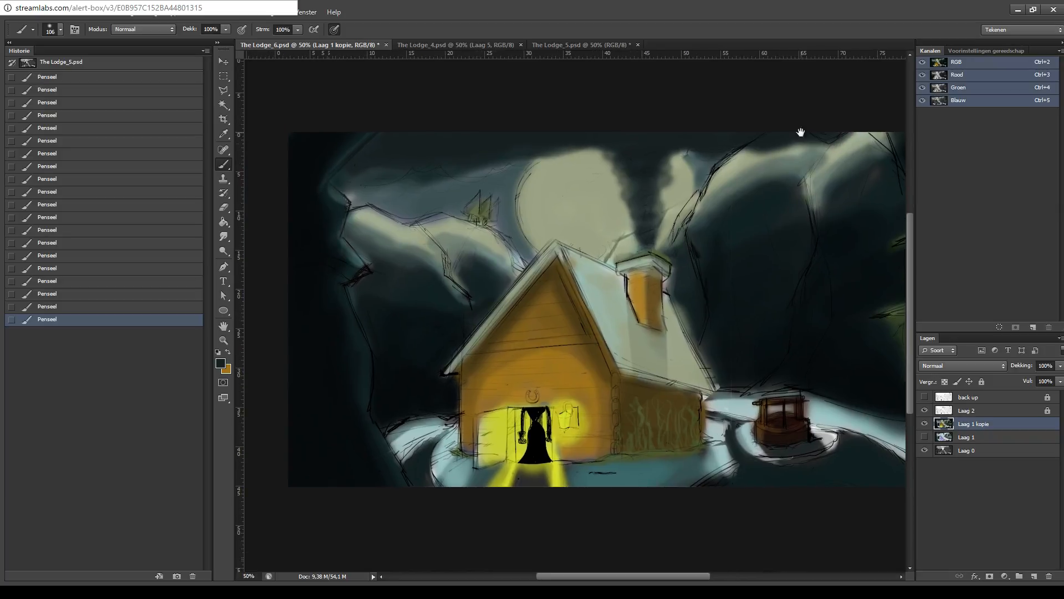
pyautogui.moveTo(672, 163); pyautogui.dragTo(637, 192)
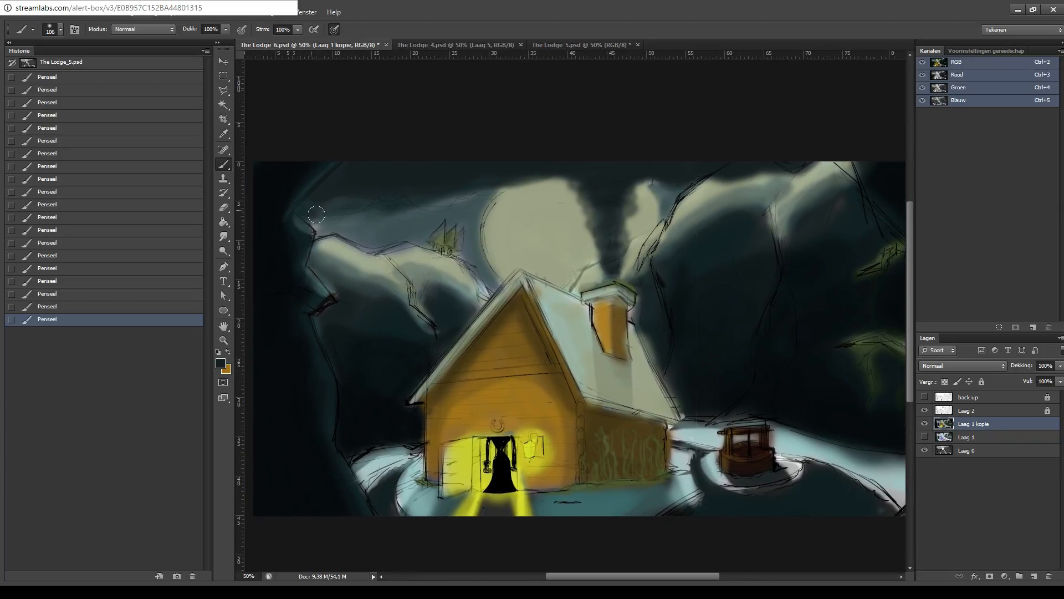
# - Extend the dark clouds lower across the upper sky so they cover the top of the moon and merge with the smoke
pyautogui.moveTo(309, 220)
pyautogui.mouseDown()
pyautogui.moveTo(532, 184)
pyautogui.moveTo(432, 191)
pyautogui.moveTo(405, 206)
pyautogui.mouseUp()
pyautogui.hotkey('ctrl', 'z')
pyautogui.hotkey('ctrl', 'z')
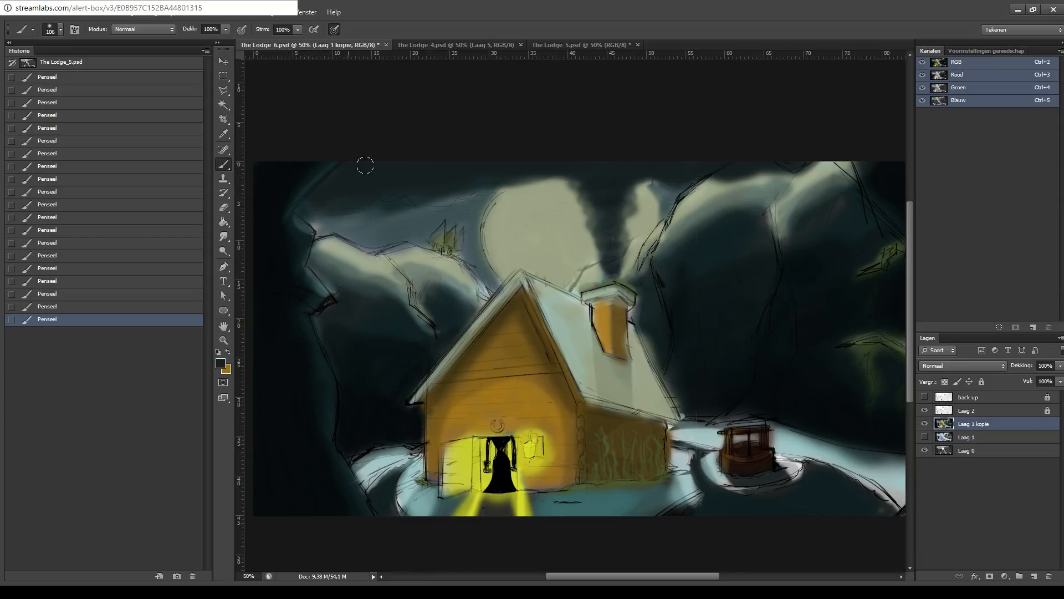
pyautogui.moveTo(378, 199)
pyautogui.mouseDown()
pyautogui.moveTo(401, 184)
pyautogui.moveTo(520, 167)
pyautogui.moveTo(515, 178)
pyautogui.moveTo(554, 169)
pyautogui.moveTo(582, 183)
pyautogui.moveTo(693, 166)
pyautogui.moveTo(837, 166)
pyautogui.mouseUp()
pyautogui.moveTo(763, 145)
pyautogui.mouseDown()
pyautogui.moveTo(760, 169)
pyautogui.moveTo(626, 200)
pyautogui.moveTo(660, 181)
pyautogui.moveTo(610, 200)
pyautogui.mouseUp()
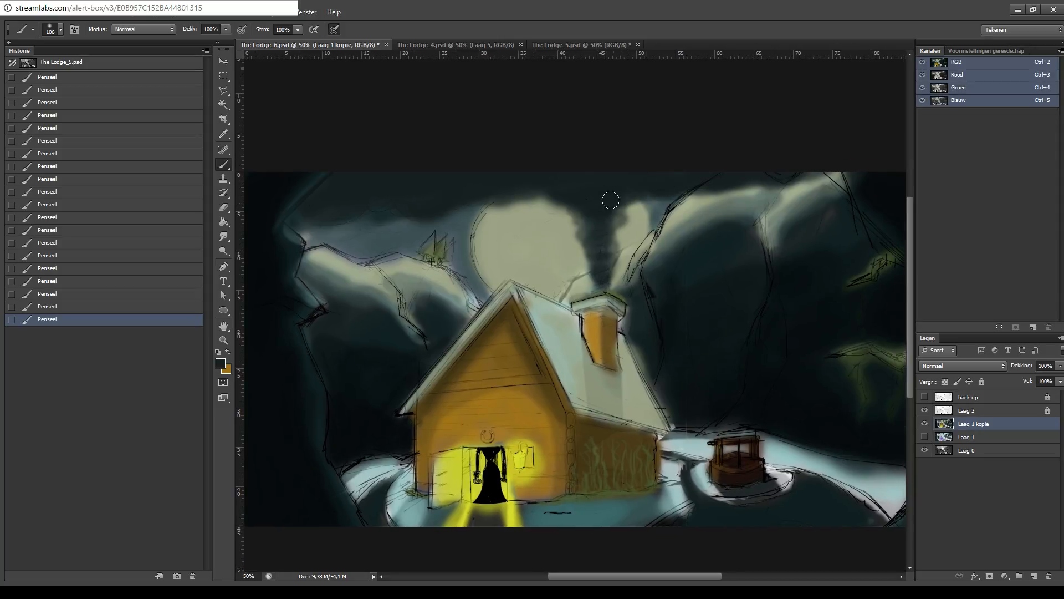
pyautogui.moveTo(679, 195); pyautogui.dragTo(607, 168)
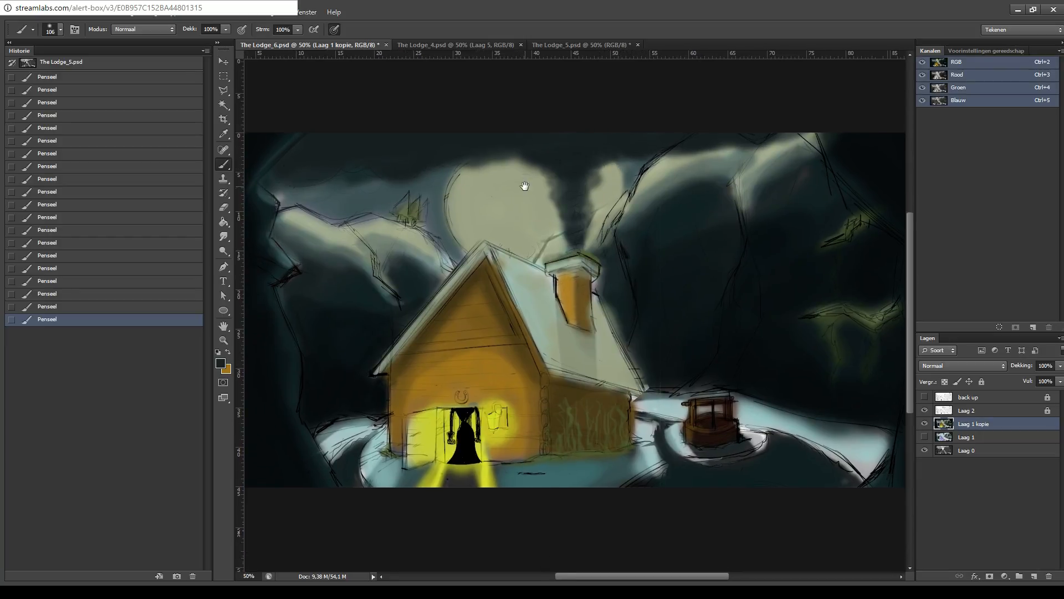
# - Sample the ochre wall tone and paint it over the bright yellow on the open door left of the doorway
pyautogui.moveTo(523, 185); pyautogui.dragTo(518, 223)
pyautogui.moveTo(581, 191)
pyautogui.mouseDown()
pyautogui.moveTo(568, 230)
pyautogui.moveTo(561, 222)
pyautogui.moveTo(575, 222)
pyautogui.mouseUp()
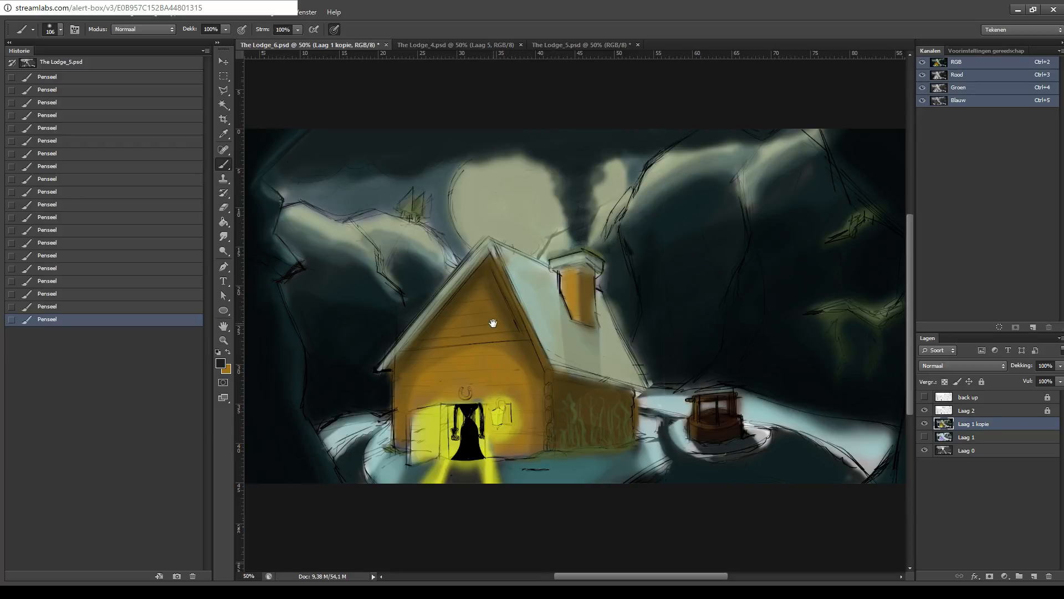
pyautogui.moveTo(488, 322); pyautogui.dragTo(484, 272)
pyautogui.press('i')
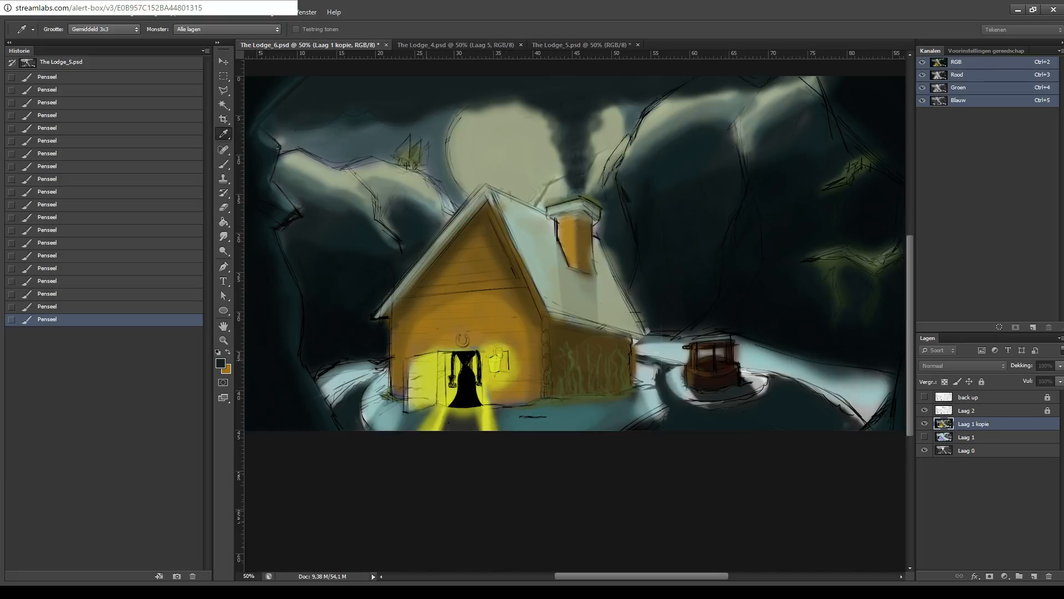
pyautogui.press('b')
pyautogui.keyDown('alt'); pyautogui.click(435, 321); pyautogui.keyUp('alt')
pyautogui.moveTo(404, 408)
pyautogui.mouseDown()
pyautogui.moveTo(413, 355)
pyautogui.moveTo(421, 408)
pyautogui.moveTo(407, 388)
pyautogui.mouseUp()
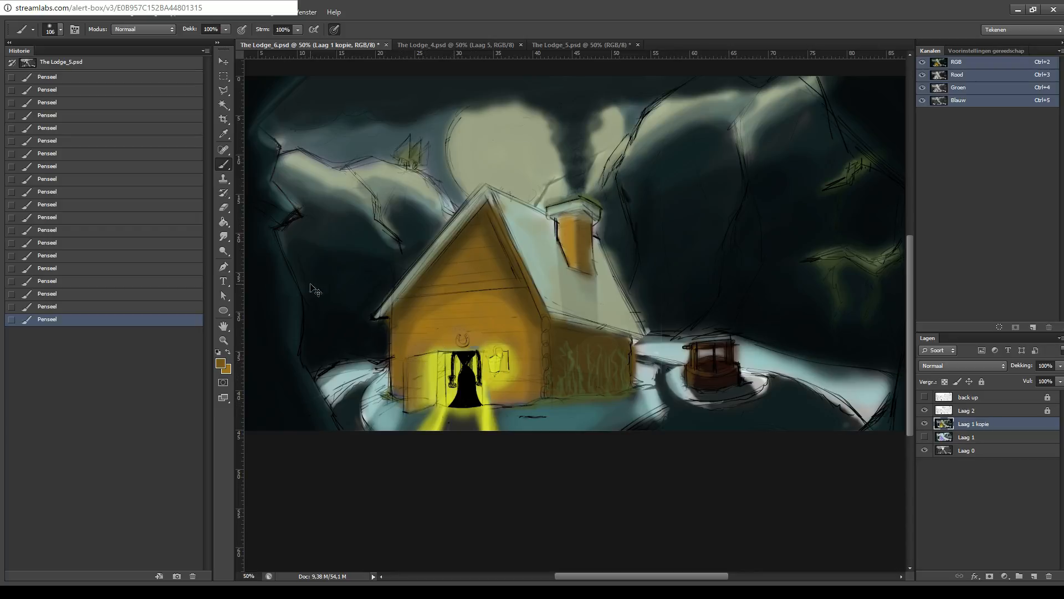
# - Sample the dark ground tone and darken the snow in front of the house, trying strokes on the left snow bank as well
pyautogui.press('i')
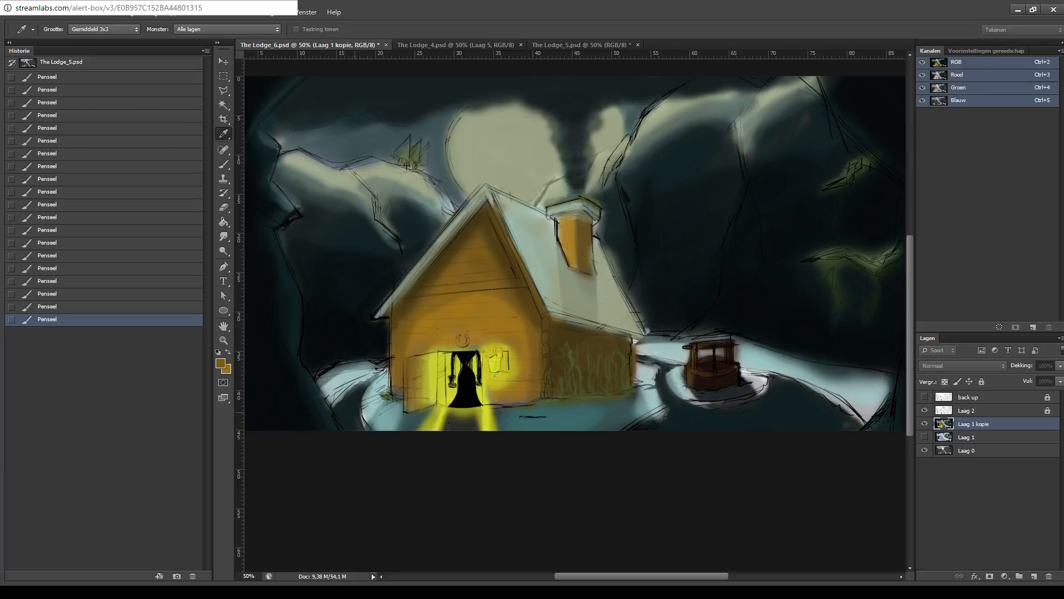
pyautogui.keyDown('alt'); pyautogui.click(524, 429); pyautogui.keyUp('alt')
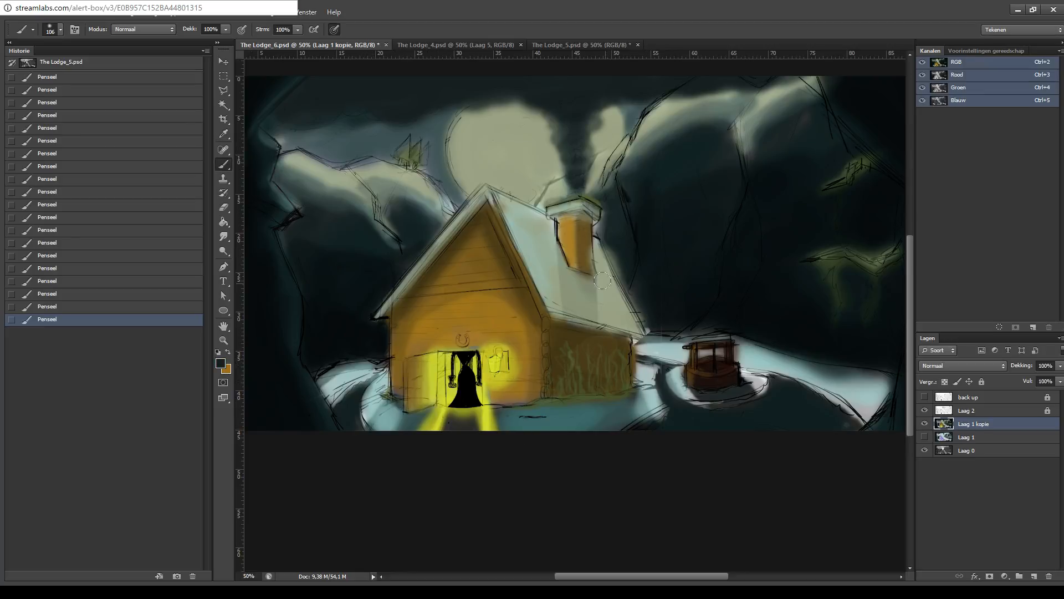
pyautogui.moveTo(521, 420)
pyautogui.mouseDown()
pyautogui.moveTo(513, 424)
pyautogui.moveTo(500, 399)
pyautogui.moveTo(541, 427)
pyautogui.moveTo(561, 416)
pyautogui.moveTo(583, 437)
pyautogui.moveTo(649, 449)
pyautogui.moveTo(658, 463)
pyautogui.mouseUp()
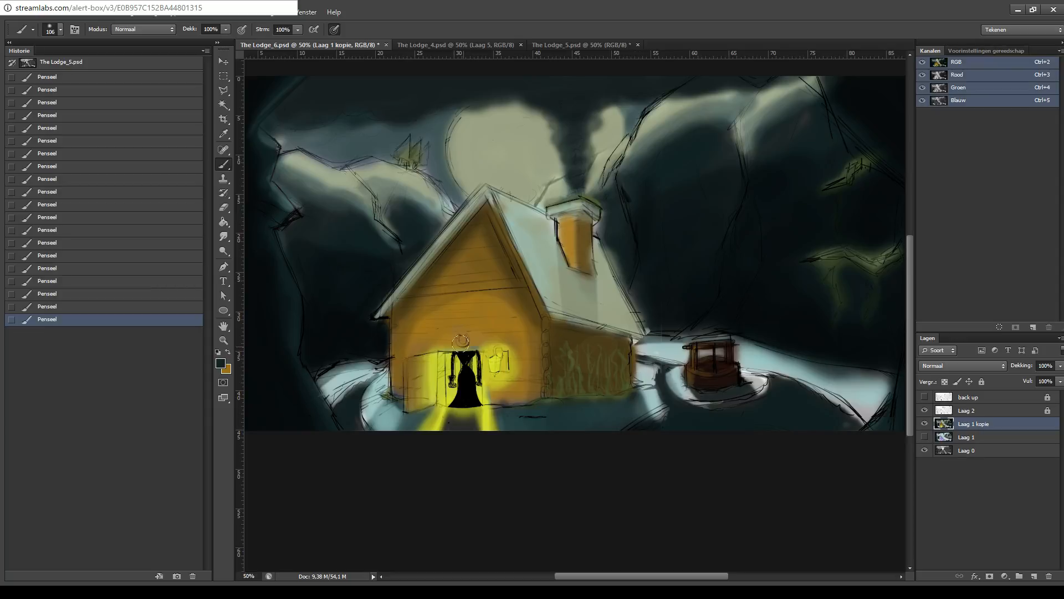
pyautogui.moveTo(373, 418)
pyautogui.mouseDown()
pyautogui.moveTo(432, 405)
pyautogui.moveTo(419, 414)
pyautogui.moveTo(400, 401)
pyautogui.moveTo(369, 435)
pyautogui.moveTo(396, 411)
pyautogui.moveTo(384, 435)
pyautogui.moveTo(418, 410)
pyautogui.moveTo(376, 419)
pyautogui.moveTo(379, 408)
pyautogui.moveTo(376, 419)
pyautogui.moveTo(395, 425)
pyautogui.mouseUp()
pyautogui.hotkey('ctrl', 'z')
pyautogui.hotkey('ctrl', 'z')
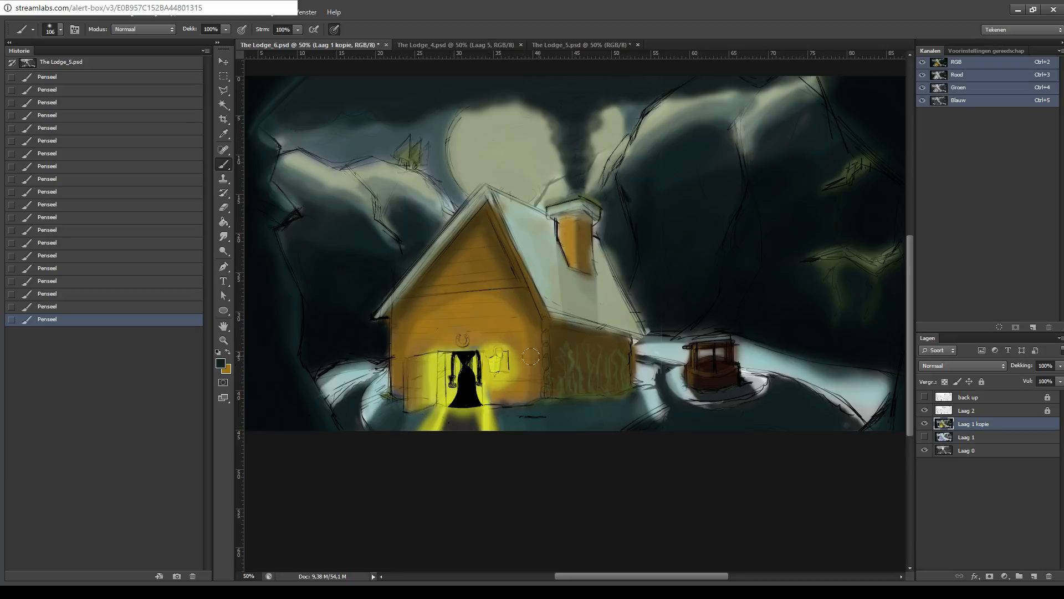
pyautogui.hotkey('ctrl', 'z')
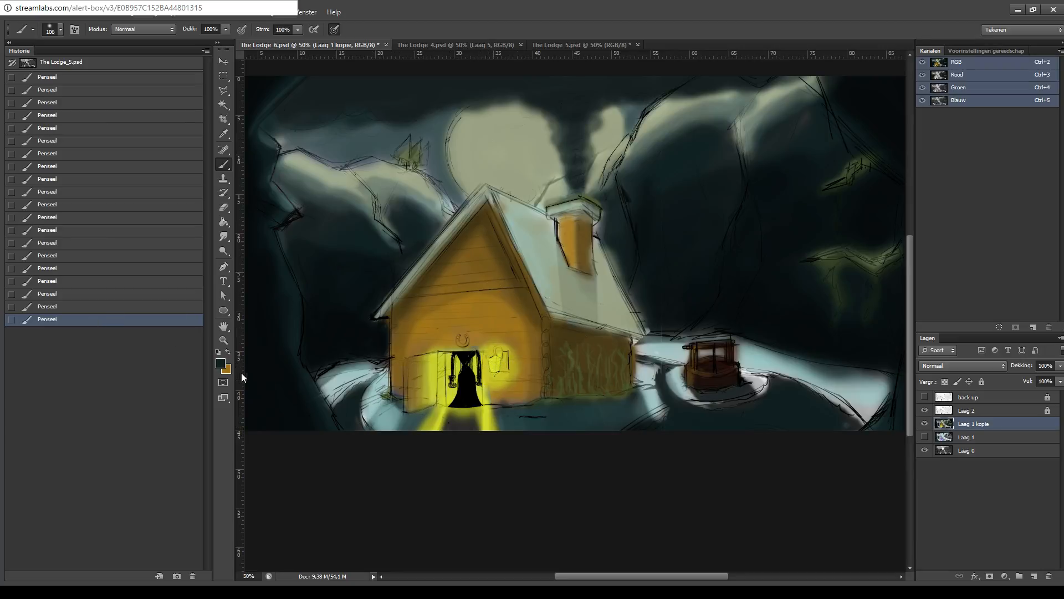
# - Sample the yellow of the light beam and paint a glow on the wall and ground to the right of the doorway
pyautogui.press('i')
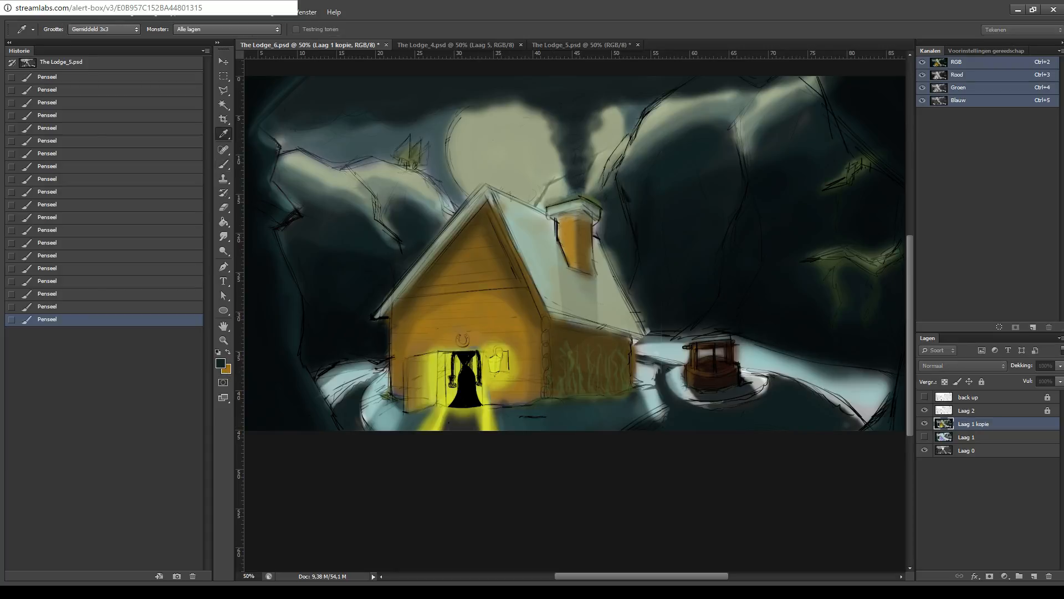
pyautogui.click(488, 413)
pyautogui.press('b')
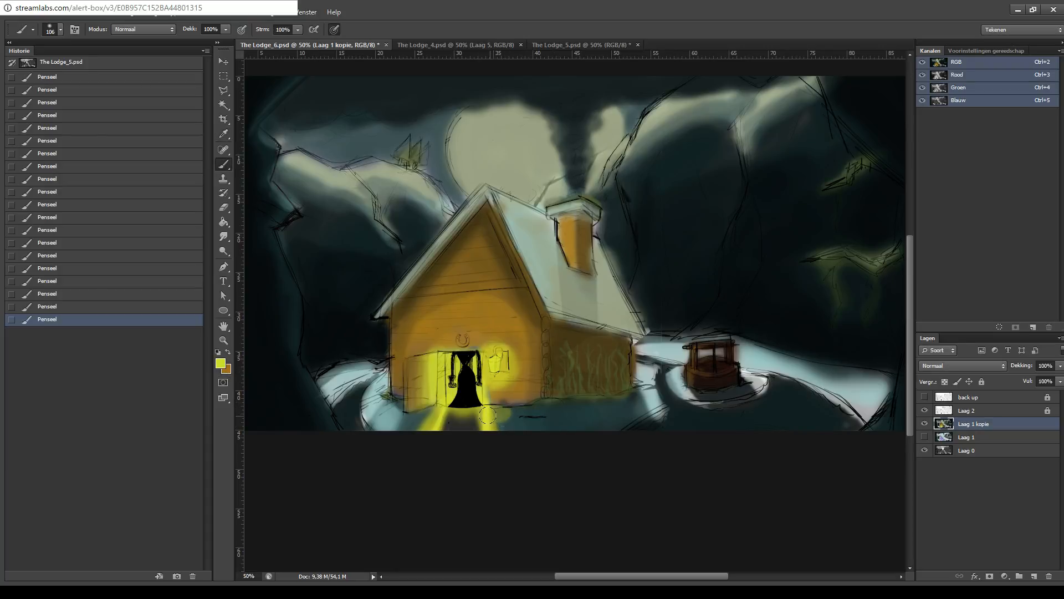
pyautogui.moveTo(487, 416)
pyautogui.mouseDown()
pyautogui.moveTo(512, 419)
pyautogui.moveTo(490, 409)
pyautogui.mouseUp()
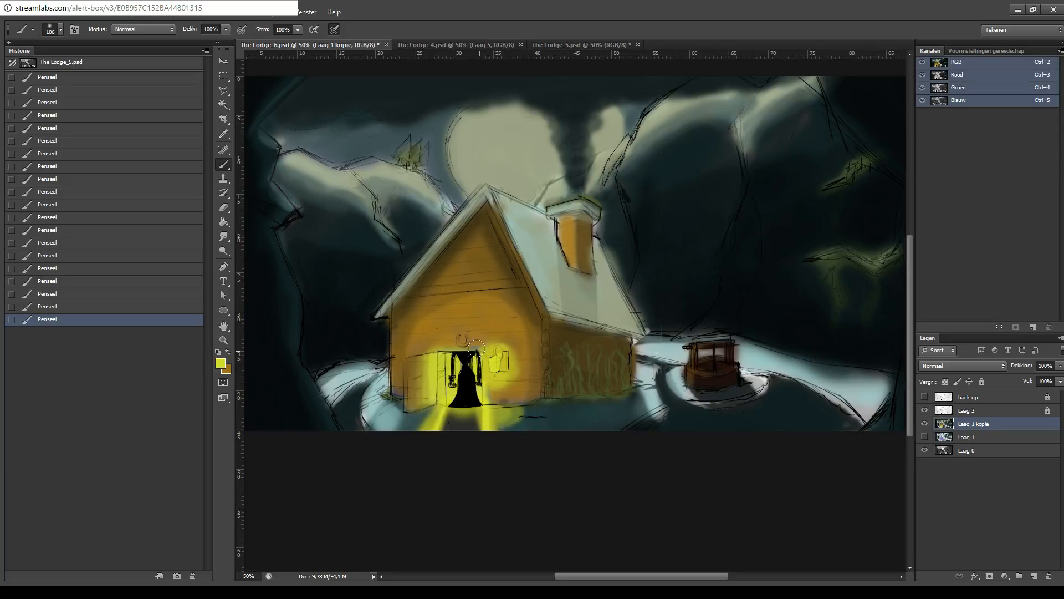
pyautogui.moveTo(476, 348)
pyautogui.mouseDown()
pyautogui.moveTo(517, 354)
pyautogui.moveTo(497, 394)
pyautogui.moveTo(508, 400)
pyautogui.moveTo(514, 374)
pyautogui.moveTo(520, 403)
pyautogui.mouseUp()
pyautogui.moveTo(485, 350)
pyautogui.mouseDown()
pyautogui.moveTo(526, 360)
pyautogui.moveTo(504, 414)
pyautogui.moveTo(516, 411)
pyautogui.mouseUp()
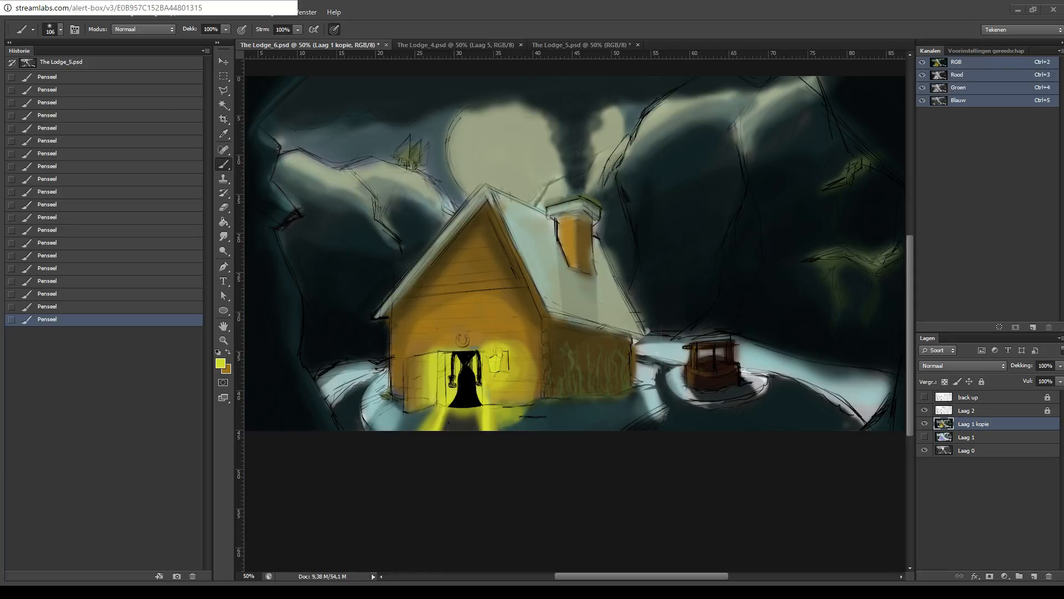
# - Switch to black with a size 168 brush and deepen the clouds along the top of the sky and above both cliffs
pyautogui.moveTo(666, 149); pyautogui.dragTo(715, 187)
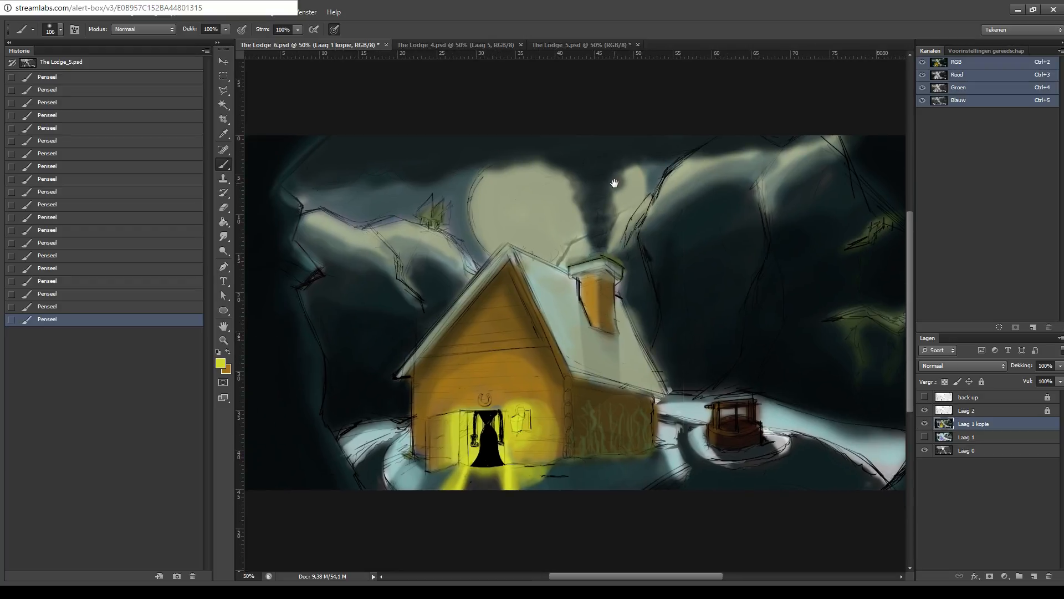
pyautogui.press('i')
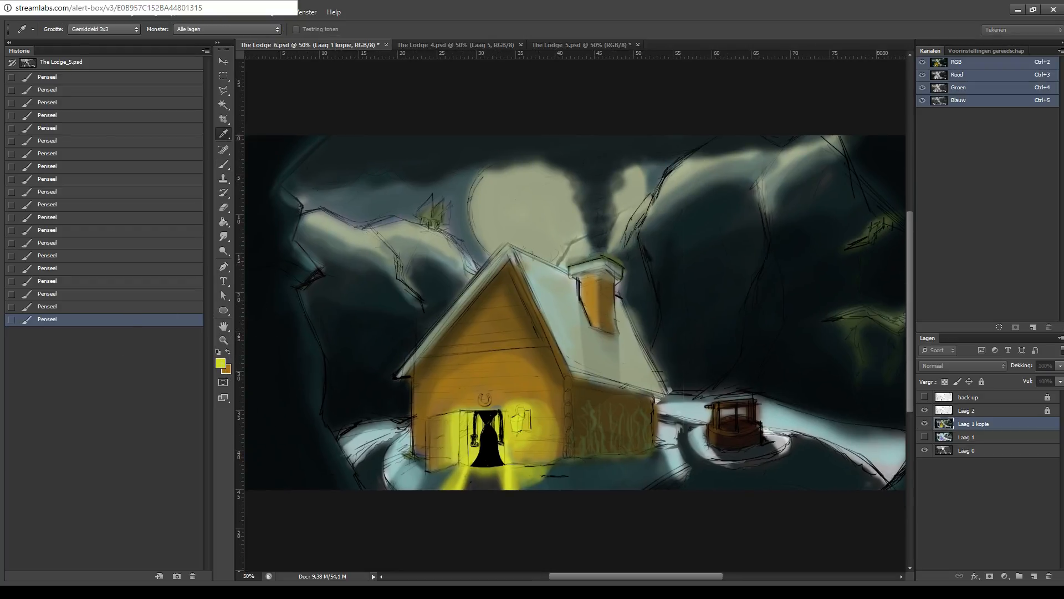
pyautogui.press('b')
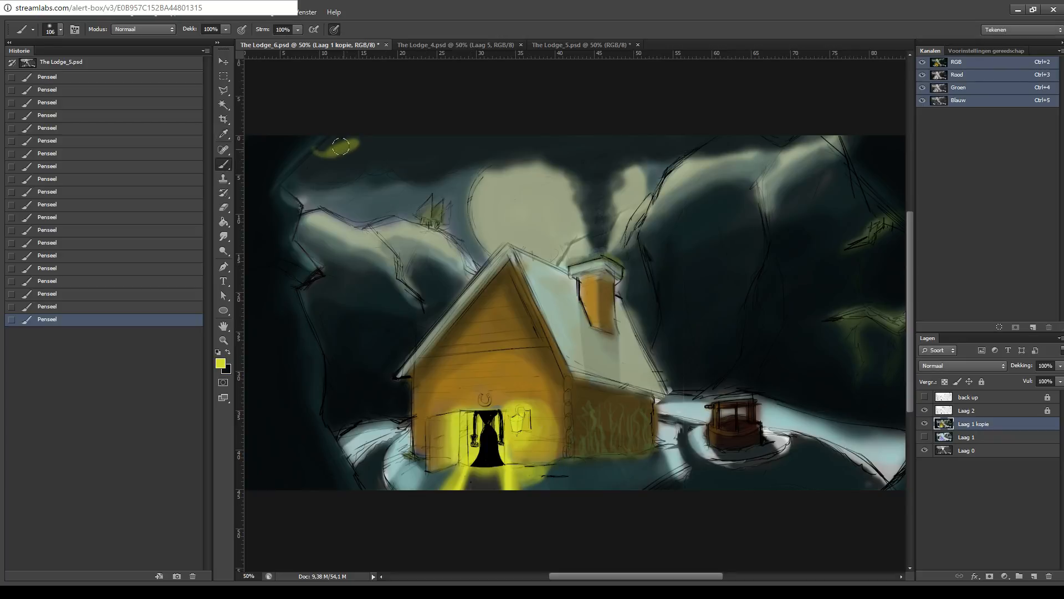
pyautogui.press('x')
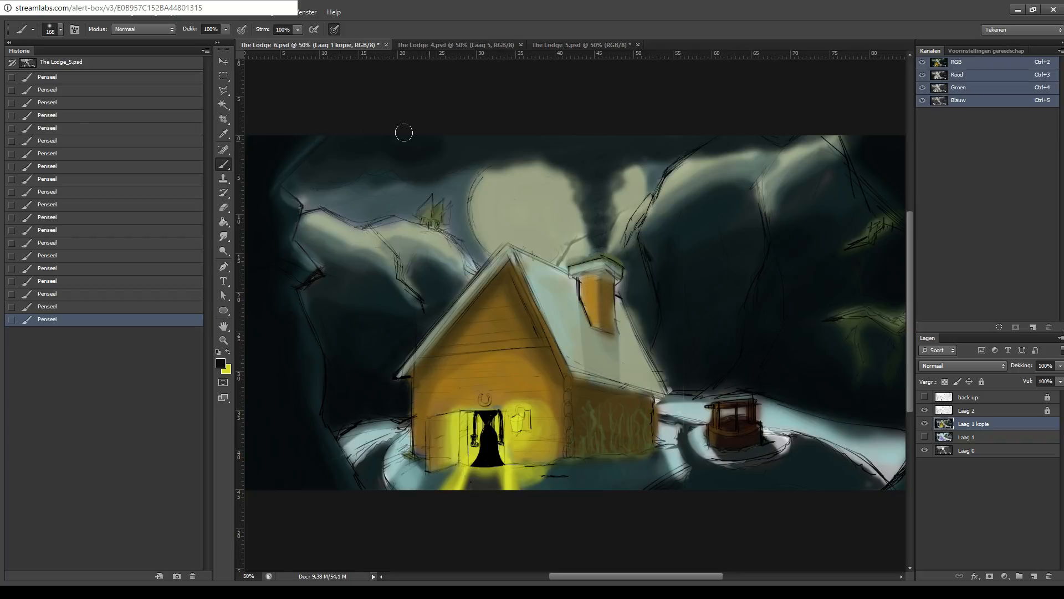
pyautogui.moveTo(513, 126)
pyautogui.mouseDown()
pyautogui.moveTo(556, 122)
pyautogui.moveTo(591, 137)
pyautogui.moveTo(616, 121)
pyautogui.moveTo(832, 101)
pyautogui.mouseUp()
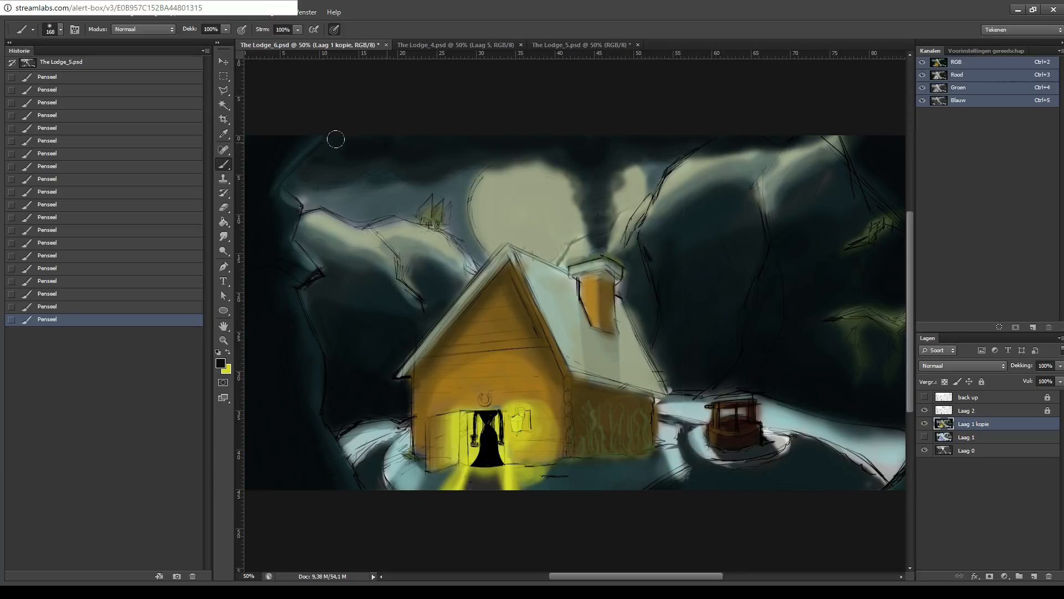
pyautogui.moveTo(464, 128)
pyautogui.mouseDown()
pyautogui.moveTo(749, 123)
pyautogui.moveTo(845, 92)
pyautogui.mouseUp()
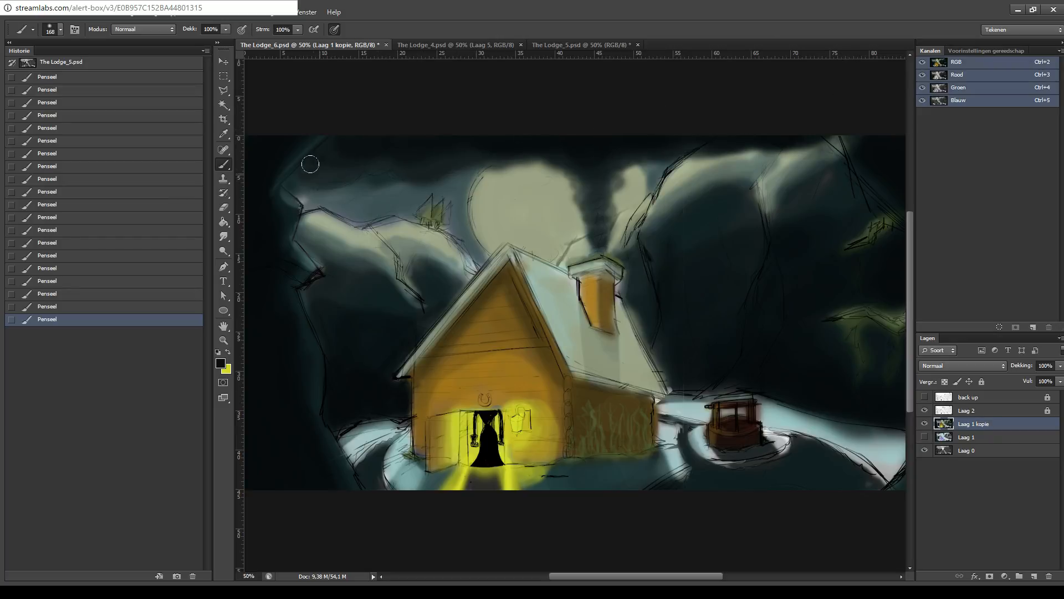
pyautogui.moveTo(310, 164); pyautogui.dragTo(291, 168)
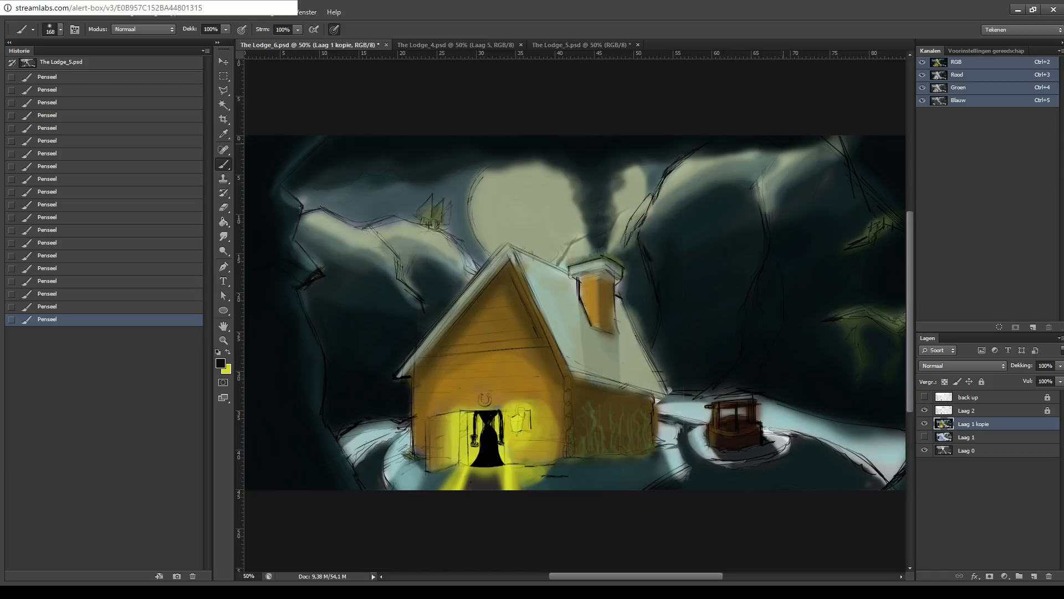
pyautogui.moveTo(798, 133)
pyautogui.mouseDown()
pyautogui.moveTo(805, 145)
pyautogui.moveTo(816, 135)
pyautogui.mouseUp()
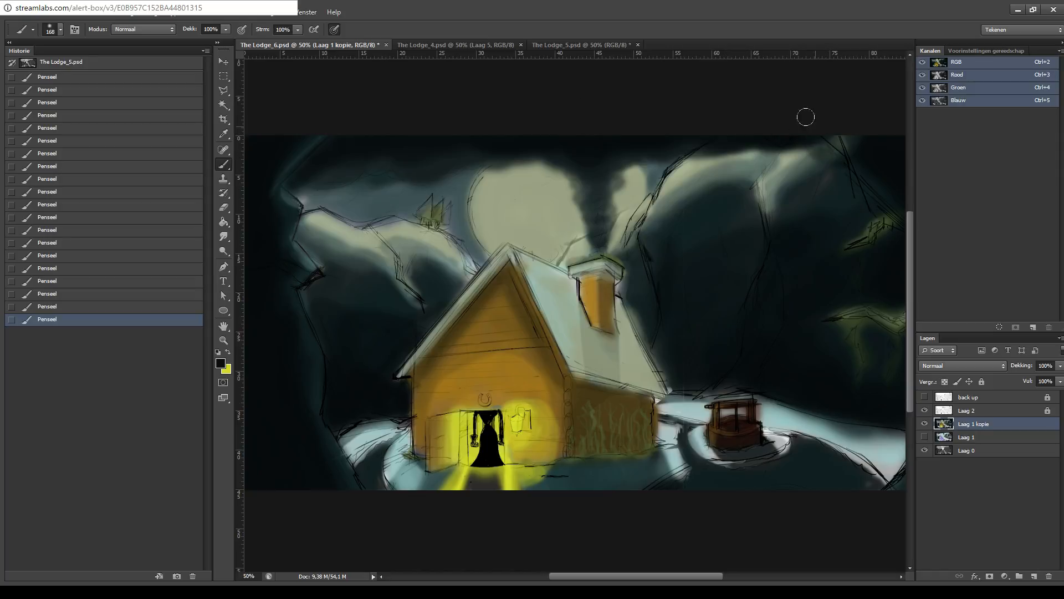
pyautogui.moveTo(727, 175)
pyautogui.mouseDown()
pyautogui.moveTo(696, 124)
pyautogui.moveTo(657, 147)
pyautogui.moveTo(694, 147)
pyautogui.moveTo(677, 71)
pyautogui.moveTo(713, 109)
pyautogui.moveTo(644, 178)
pyautogui.moveTo(710, 135)
pyautogui.mouseUp()
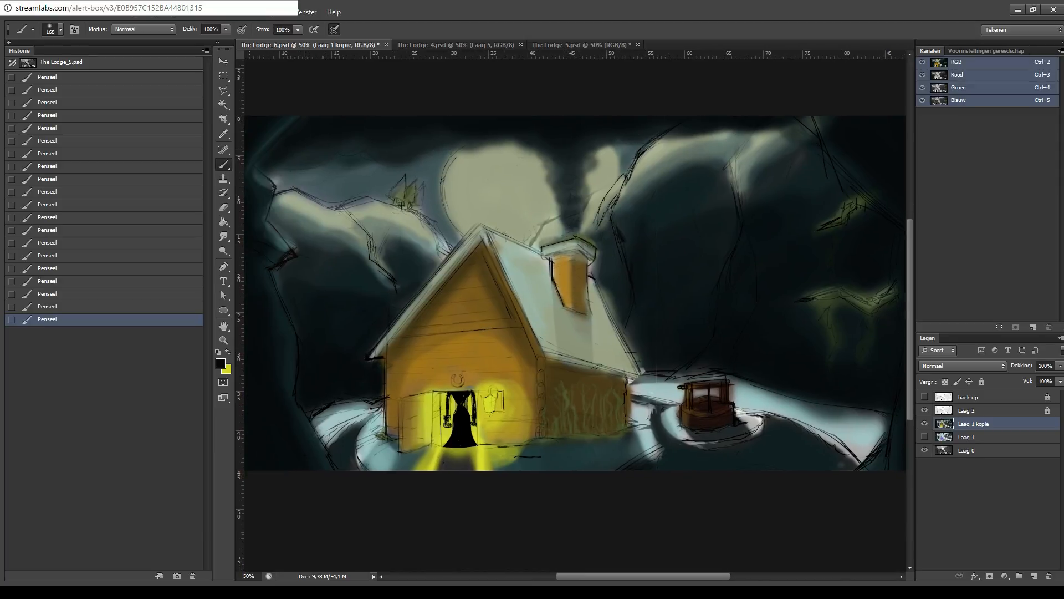
pyautogui.moveTo(449, 165)
pyautogui.mouseDown()
pyautogui.moveTo(483, 148)
pyautogui.moveTo(470, 99)
pyautogui.mouseUp()
pyautogui.moveTo(530, 171); pyautogui.dragTo(432, 219)
pyautogui.moveTo(458, 274)
pyautogui.mouseDown()
pyautogui.moveTo(453, 332)
pyautogui.moveTo(492, 305)
pyautogui.moveTo(501, 140)
pyautogui.moveTo(523, 196)
pyautogui.mouseUp()
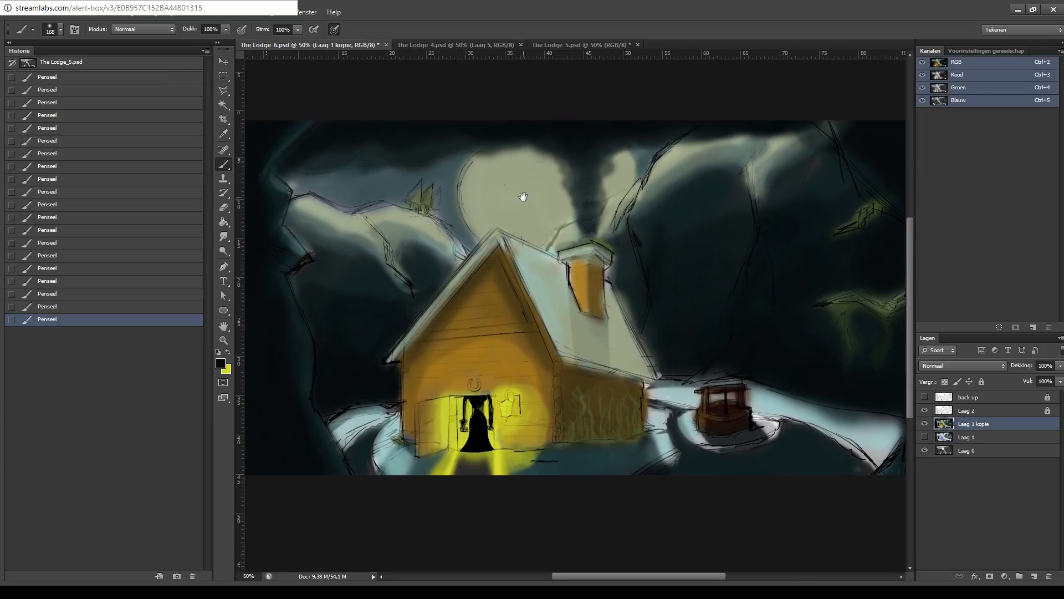
pyautogui.moveTo(469, 244); pyautogui.dragTo(484, 205)
pyautogui.moveTo(557, 154); pyautogui.dragTo(512, 167)
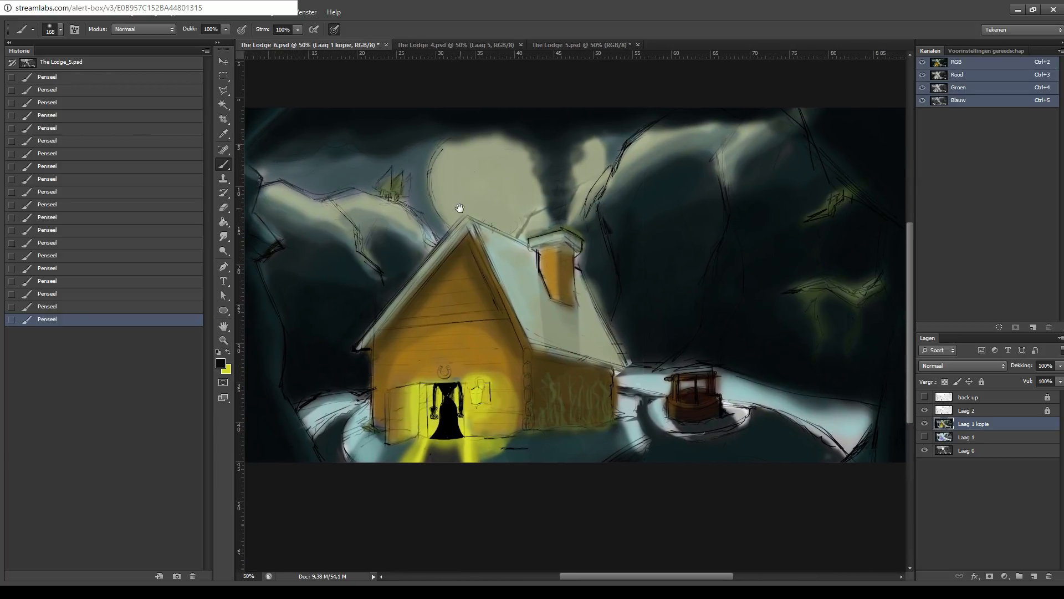
# - Sample the blue-grey tone of the sky above the left cliff as the brush colour
pyautogui.moveTo(459, 208); pyautogui.dragTo(545, 158)
pyautogui.press('i')
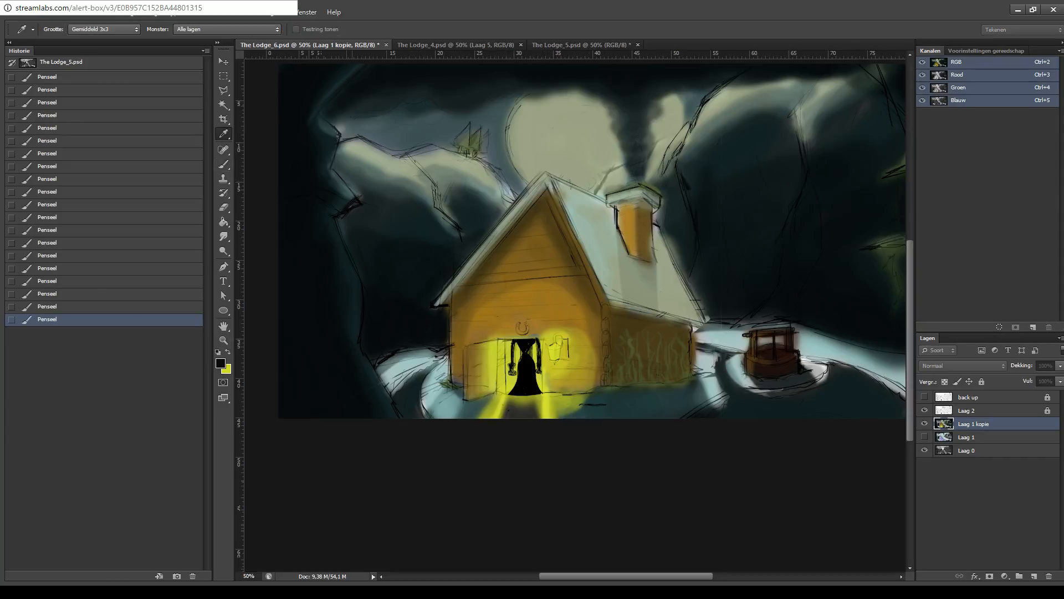
pyautogui.press('b')
pyautogui.keyDown('alt'); pyautogui.click(415, 126); pyautogui.keyUp('alt')
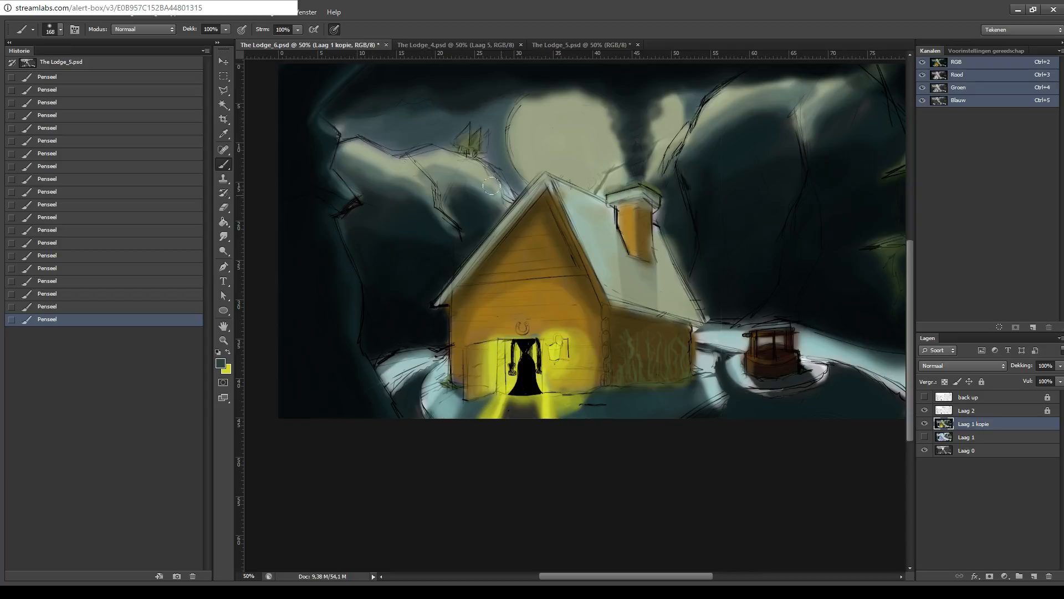
pyautogui.moveTo(500, 374)
pyautogui.mouseDown()
pyautogui.moveTo(467, 327)
pyautogui.moveTo(480, 376)
pyautogui.moveTo(494, 322)
pyautogui.moveTo(520, 331)
pyautogui.moveTo(557, 302)
pyautogui.mouseUp()
pyautogui.hotkey('ctrl', 'z')
# - Examine the doorway up close and the overall scene from the left cliff across to the well
pyautogui.hotkey('ctrl', '+')
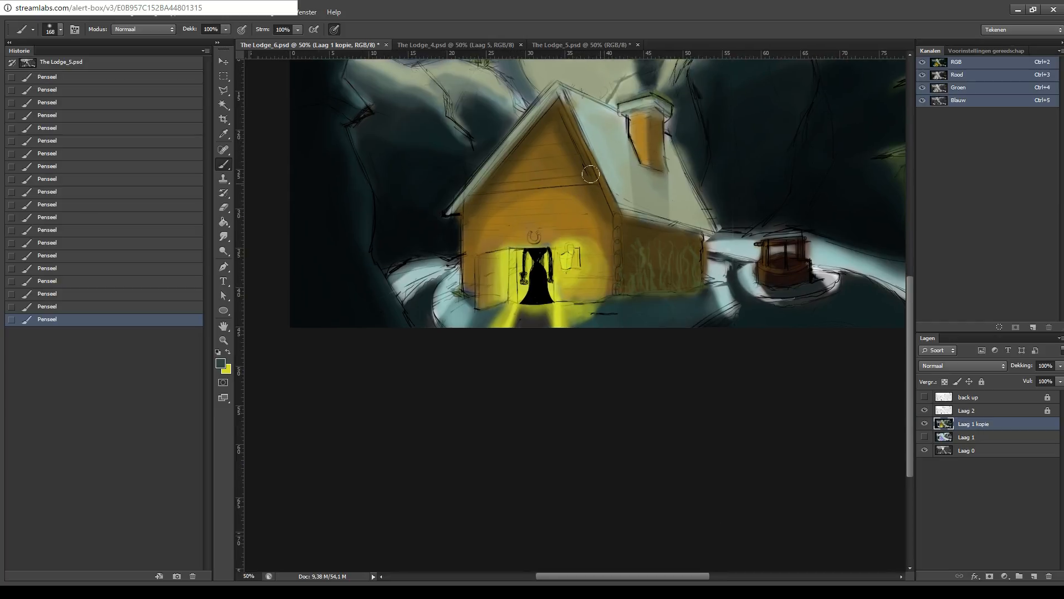
pyautogui.hotkey('ctrl', '+')
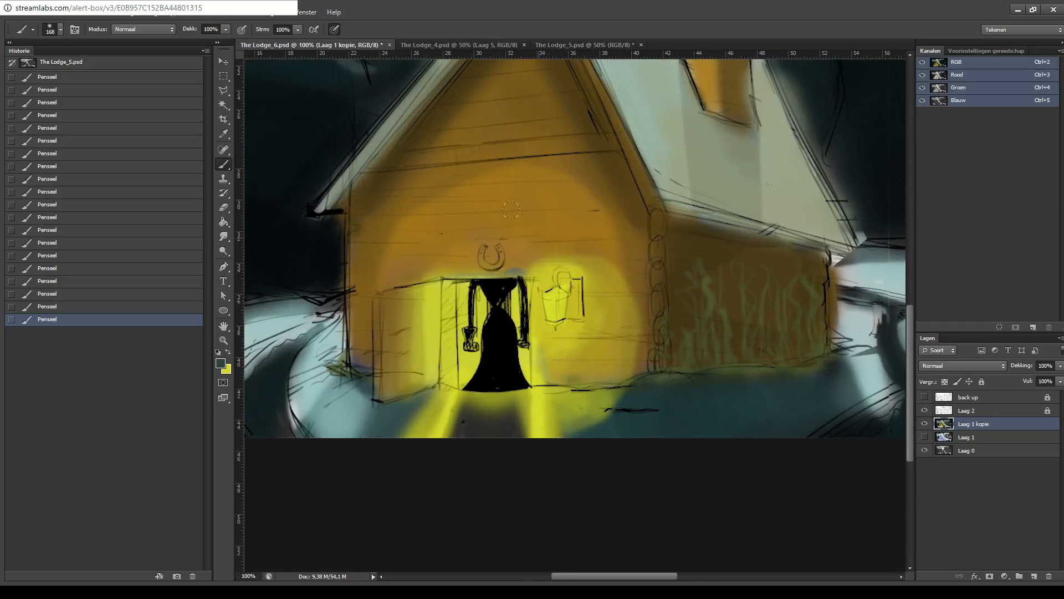
pyautogui.moveTo(535, 259); pyautogui.dragTo(529, 171)
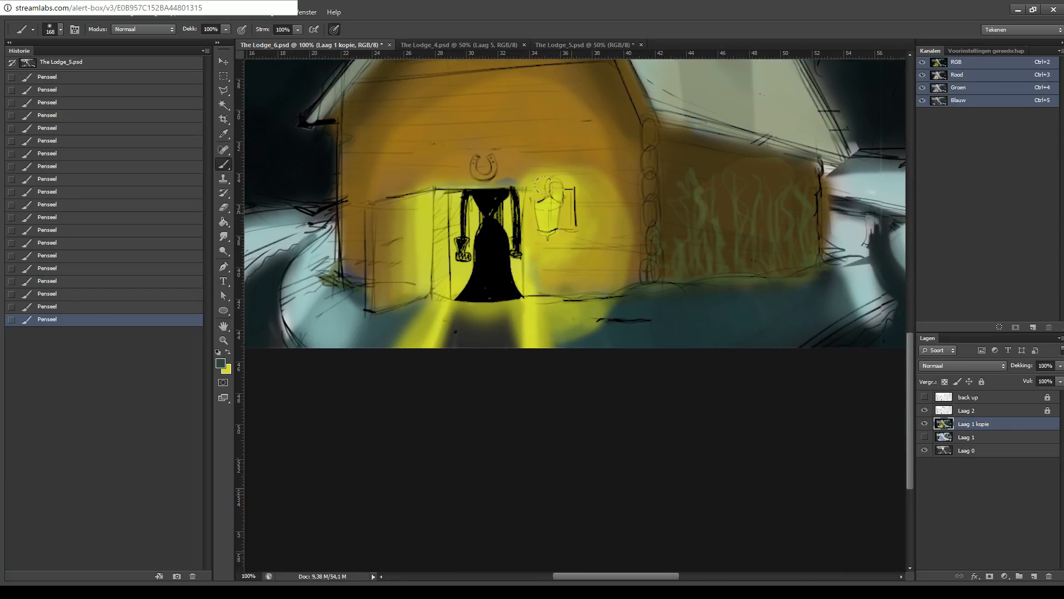
pyautogui.hotkey('ctrl', '-')
pyautogui.moveTo(565, 183); pyautogui.dragTo(524, 273)
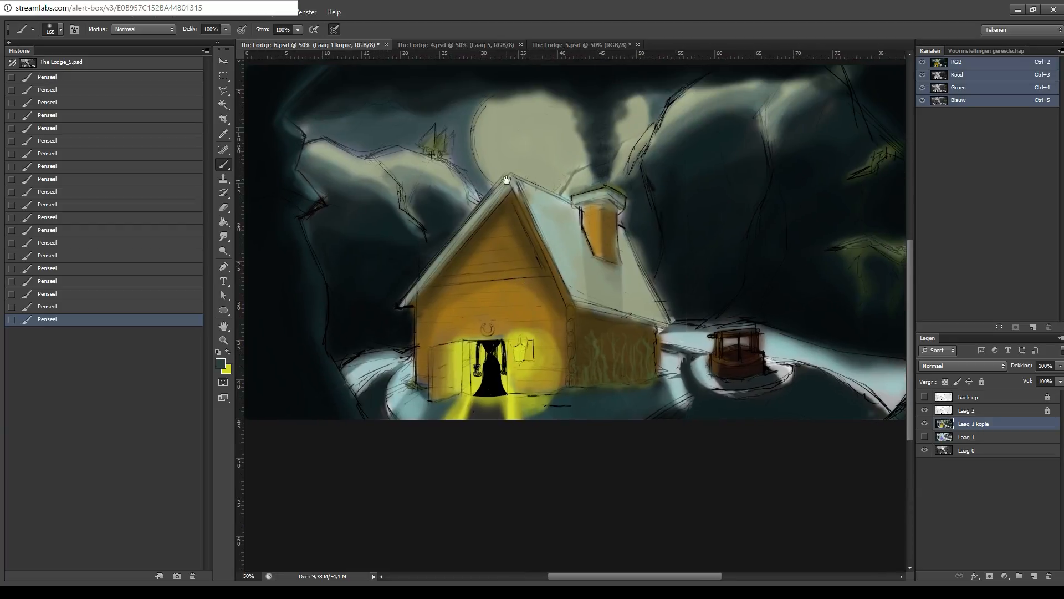
pyautogui.click(372, 592)
pyautogui.moveTo(555, 182); pyautogui.dragTo(547, 214)
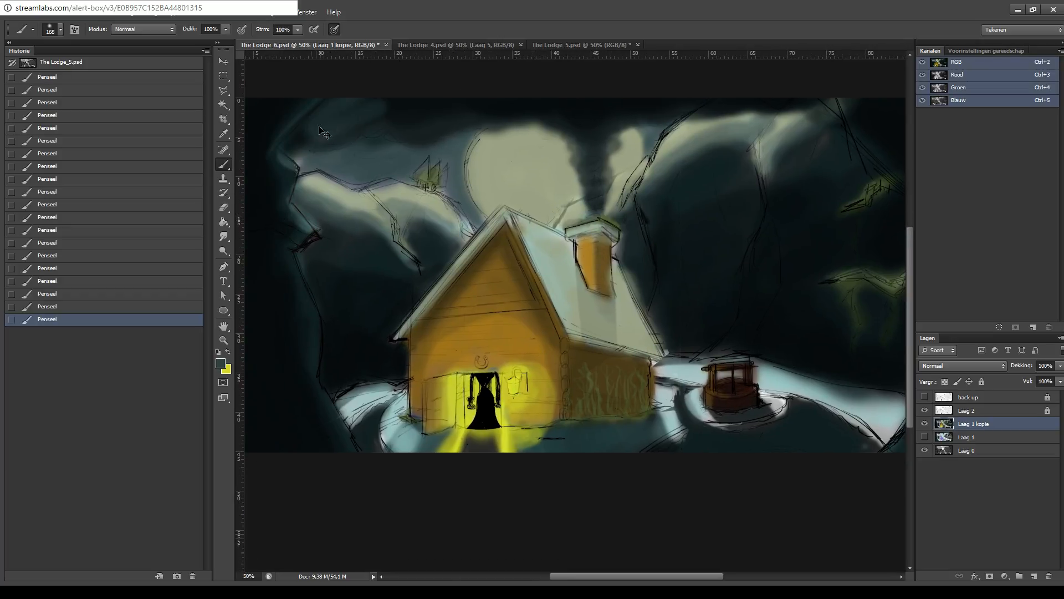
pyautogui.moveTo(533, 146)
pyautogui.mouseDown()
pyautogui.moveTo(508, 204)
pyautogui.moveTo(432, 188)
pyautogui.moveTo(385, 162)
pyautogui.mouseUp()
pyautogui.moveTo(692, 142); pyautogui.dragTo(693, 195)
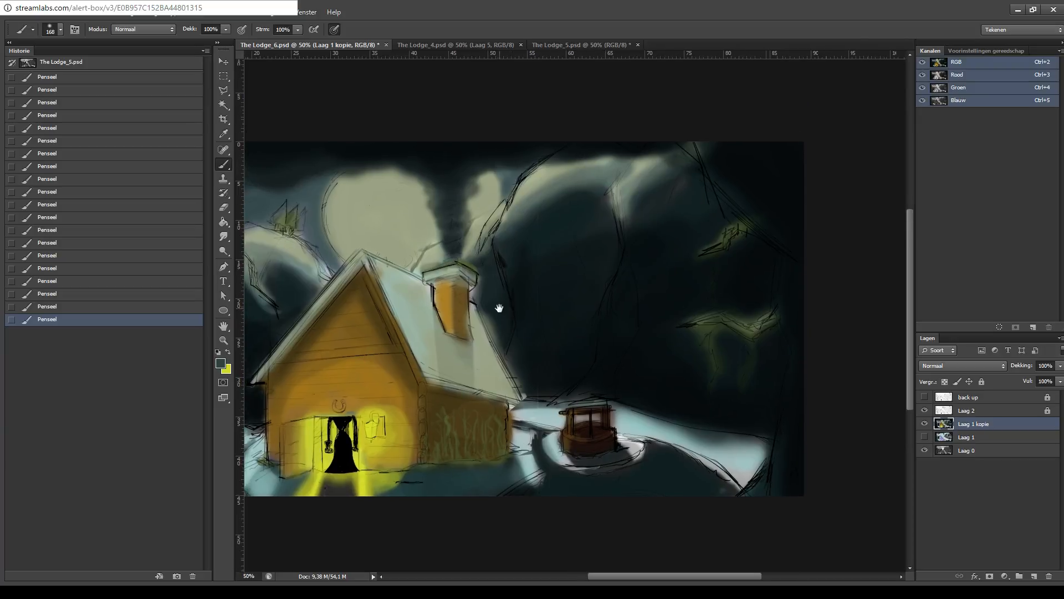
pyautogui.moveTo(419, 272)
pyautogui.mouseDown()
pyautogui.moveTo(663, 198)
pyautogui.moveTo(509, 210)
pyautogui.moveTo(514, 223)
pyautogui.moveTo(527, 194)
pyautogui.moveTo(539, 198)
pyautogui.mouseUp()
pyautogui.moveTo(695, 226); pyautogui.dragTo(706, 213)
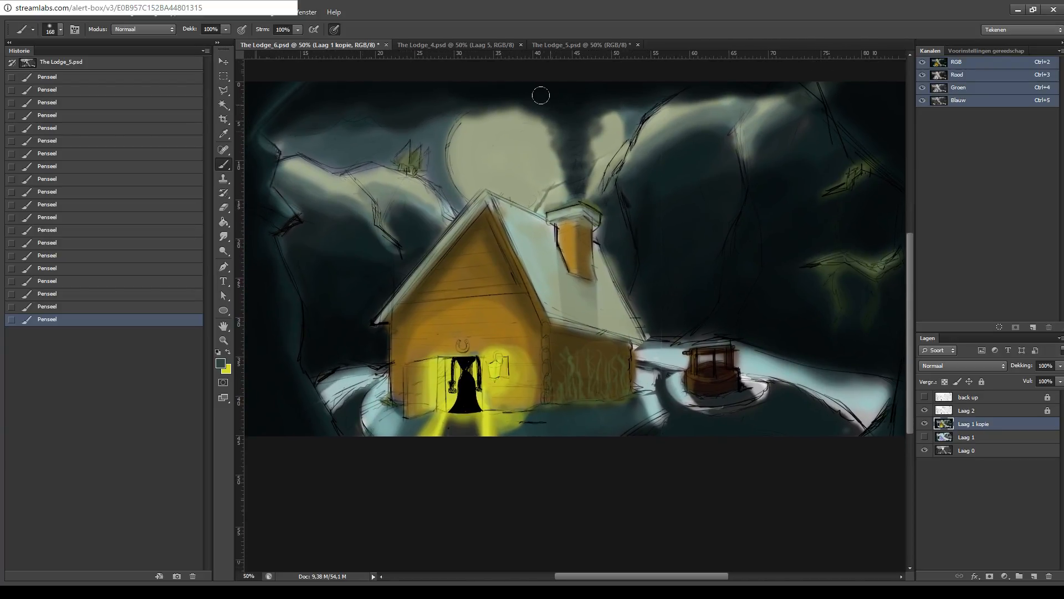
pyautogui.moveTo(585, 149); pyautogui.dragTo(573, 162)
pyautogui.moveTo(522, 200); pyautogui.dragTo(600, 176)
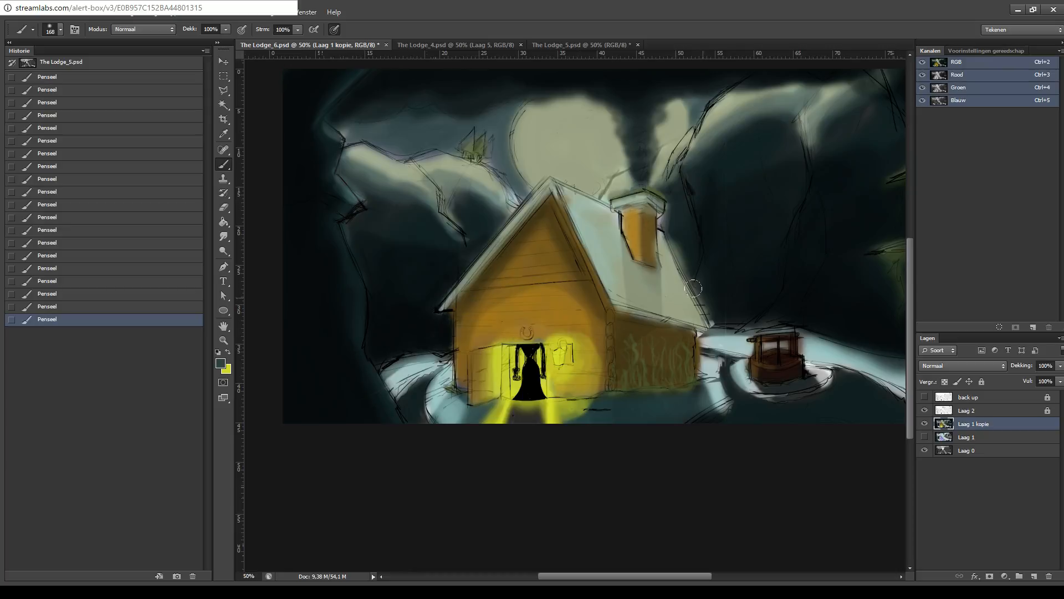
# - Try painting a diagonal blue-grey beam from the right cliff down across the roof toward the doorway lantern
pyautogui.moveTo(693, 288); pyautogui.dragTo(523, 307)
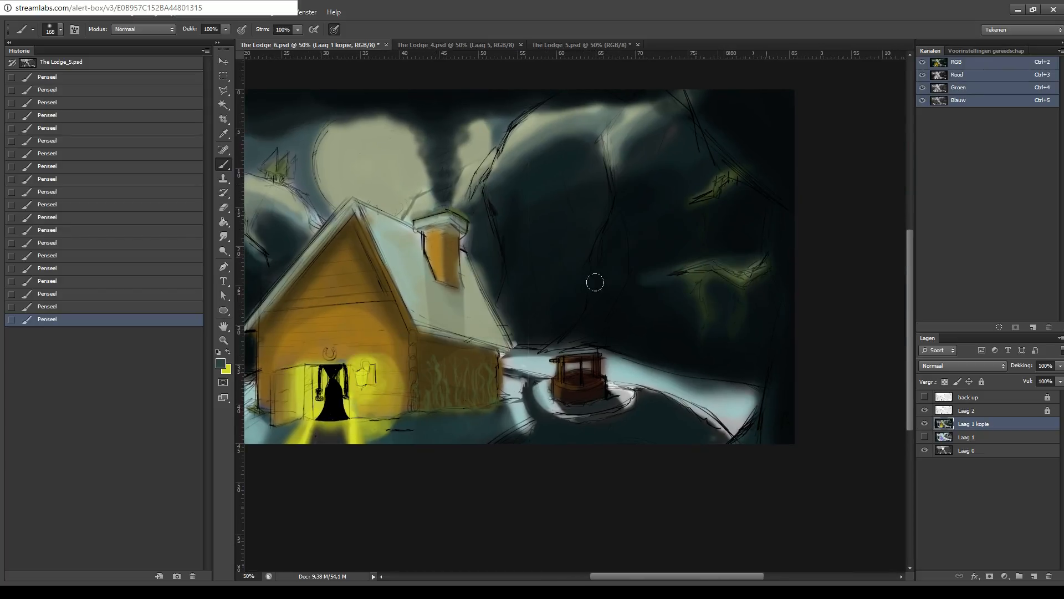
pyautogui.moveTo(595, 282); pyautogui.dragTo(438, 339)
pyautogui.hotkey('ctrl', 'z')
pyautogui.moveTo(739, 182); pyautogui.dragTo(438, 339)
pyautogui.hotkey('ctrl', 'z')
pyautogui.moveTo(715, 194); pyautogui.dragTo(381, 361)
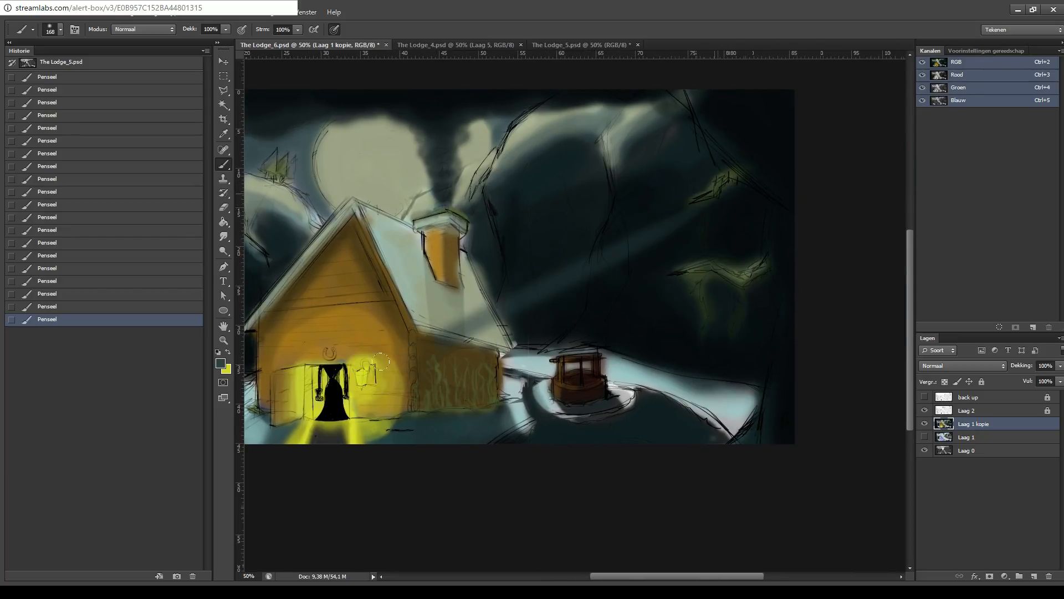
pyautogui.hotkey('ctrl', 'z')
# - Paint a nearly horizontal blue-grey streak across the house's side wall toward the lantern, retrying the stroke until it fits
pyautogui.moveTo(615, 347)
pyautogui.mouseDown()
pyautogui.moveTo(688, 312)
pyautogui.moveTo(396, 349)
pyautogui.mouseUp()
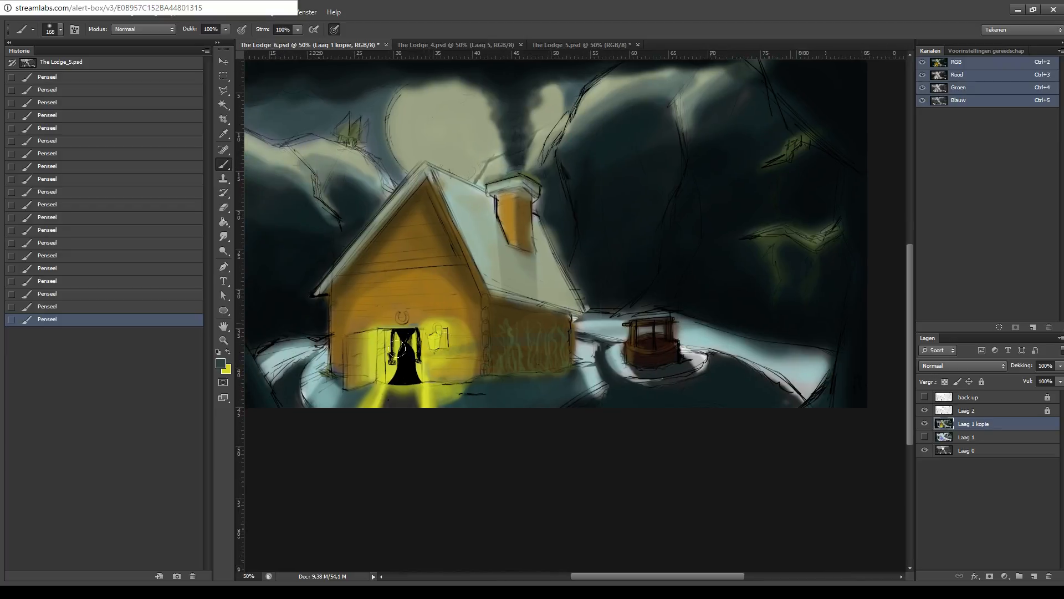
pyautogui.hotkey('ctrl', 'z')
pyautogui.moveTo(739, 306); pyautogui.dragTo(436, 344)
pyautogui.hotkey('ctrl', 'z')
pyautogui.moveTo(699, 309); pyautogui.dragTo(438, 342)
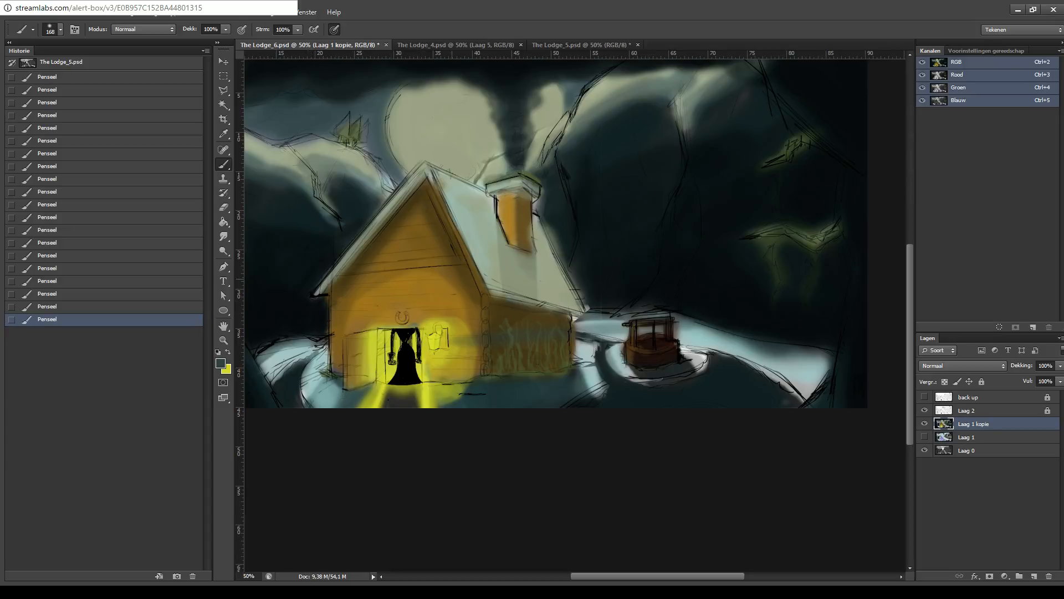
pyautogui.moveTo(431, 335)
pyautogui.mouseDown()
pyautogui.moveTo(501, 274)
pyautogui.moveTo(546, 283)
pyautogui.moveTo(506, 279)
pyautogui.moveTo(513, 241)
pyautogui.moveTo(478, 244)
pyautogui.moveTo(485, 238)
pyautogui.moveTo(504, 261)
pyautogui.mouseUp()
pyautogui.hotkey('ctrl', 'z')
pyautogui.hotkey('ctrl', 'z')
# - Pick a dark brown and try strokes along the left roof edge and beside the doorway, undoing them
pyautogui.moveTo(592, 146)
pyautogui.mouseDown()
pyautogui.moveTo(556, 218)
pyautogui.moveTo(555, 235)
pyautogui.moveTo(578, 254)
pyautogui.mouseUp()
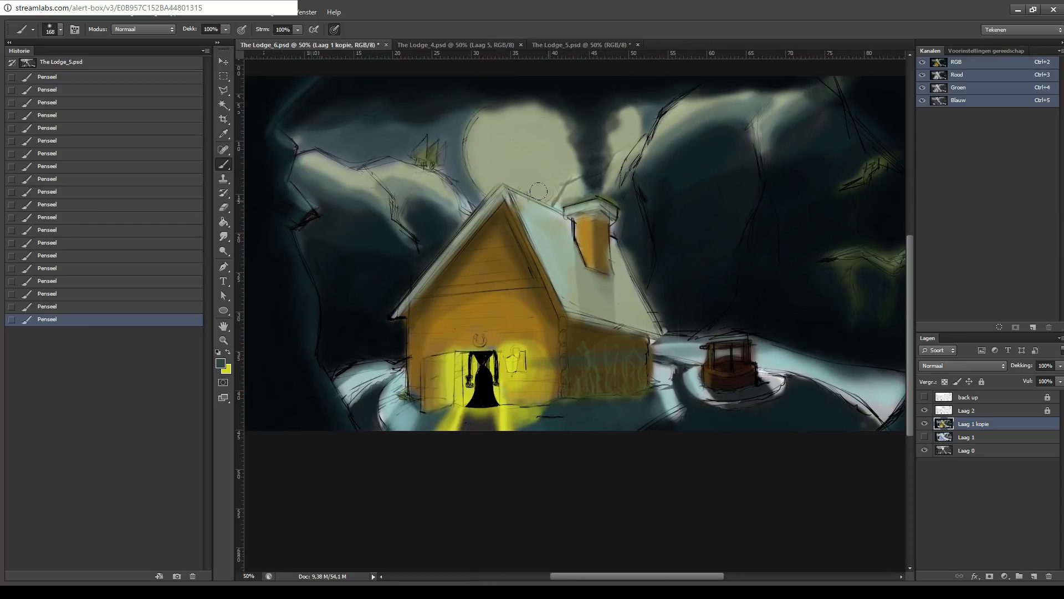
pyautogui.moveTo(502, 273); pyautogui.dragTo(519, 234)
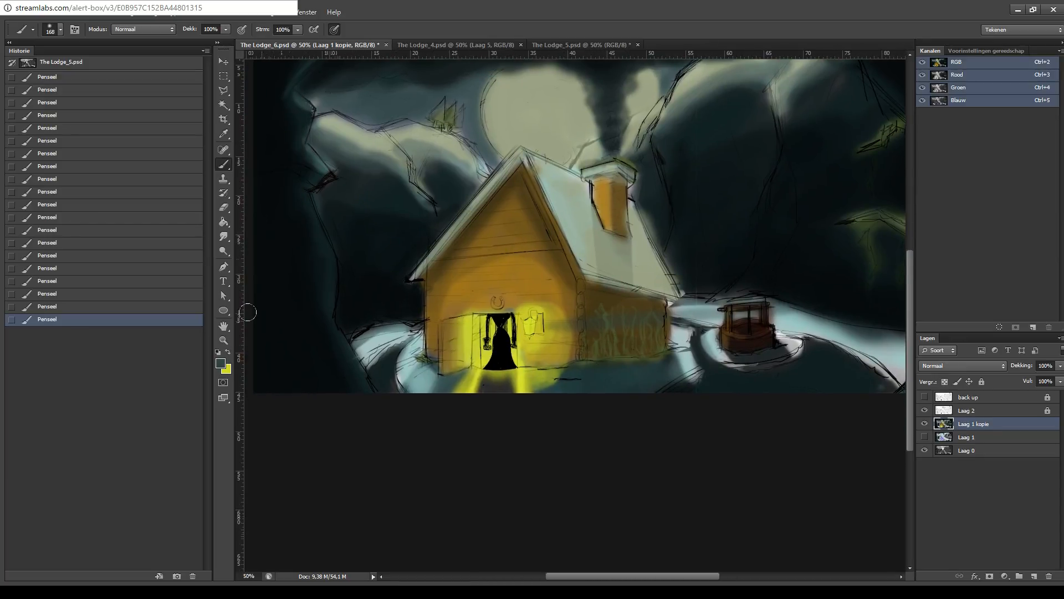
pyautogui.click(222, 366)
pyautogui.press('Return')
pyautogui.moveTo(429, 276); pyautogui.dragTo(504, 195)
pyautogui.hotkey('ctrl', 'z')
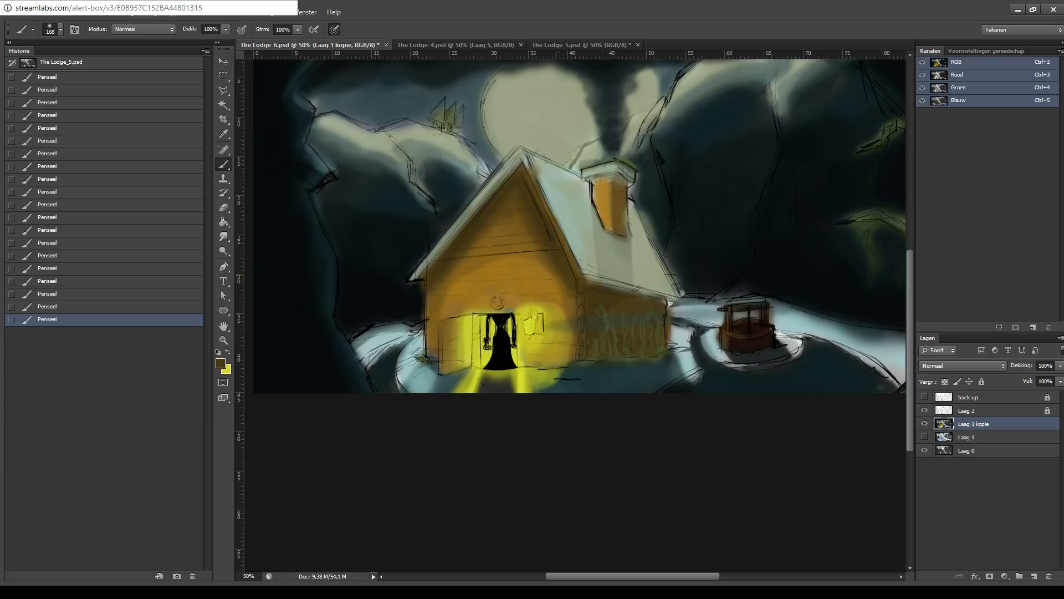
pyautogui.moveTo(467, 342)
pyautogui.mouseDown()
pyautogui.moveTo(505, 371)
pyautogui.moveTo(503, 311)
pyautogui.mouseUp()
pyautogui.hotkey('ctrl', 'z')
pyautogui.moveTo(469, 342)
pyautogui.mouseDown()
pyautogui.moveTo(536, 311)
pyautogui.moveTo(483, 326)
pyautogui.mouseUp()
pyautogui.hotkey('ctrl', 'z')
# - Switch to black with a size 14 brush and paint solid shoulders and sleeves on the figure in the doorway
pyautogui.moveTo(614, 177); pyautogui.dragTo(585, 128)
pyautogui.hotkey('ctrl', '+')
pyautogui.hotkey('ctrl', '+')
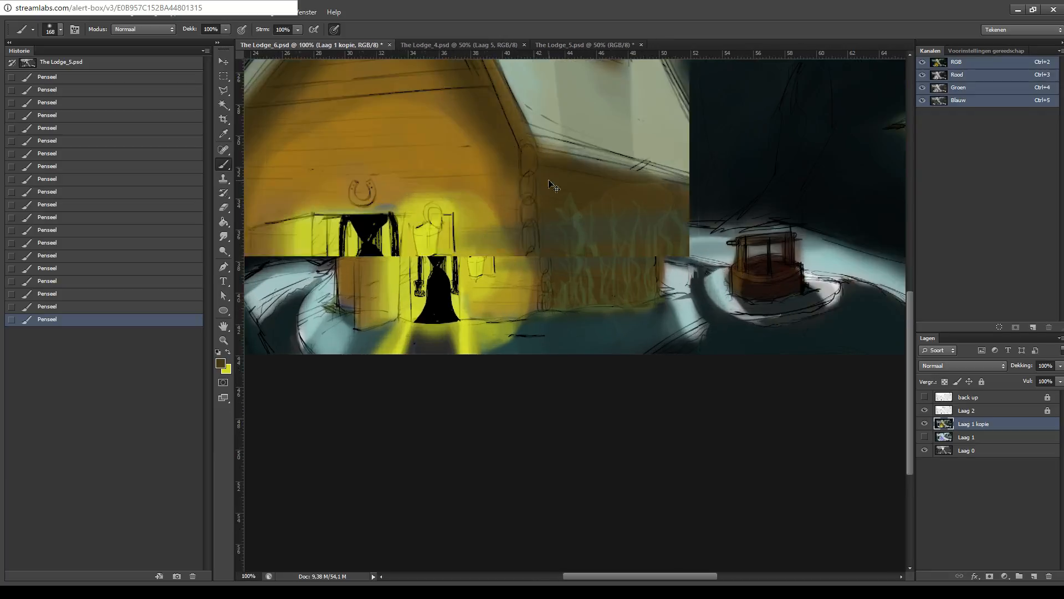
pyautogui.moveTo(382, 200); pyautogui.dragTo(448, 228)
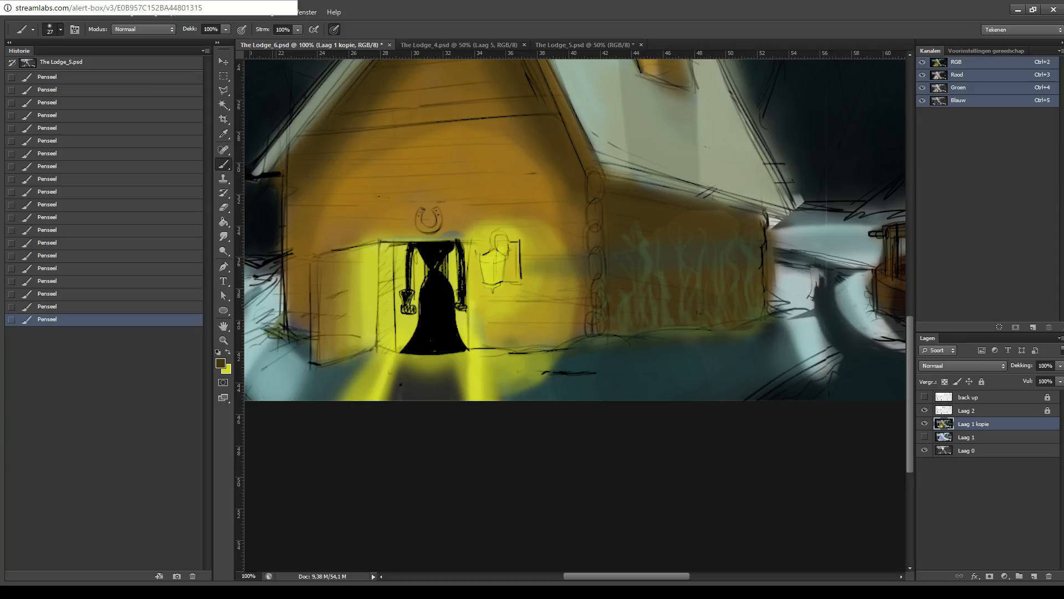
pyautogui.press('i')
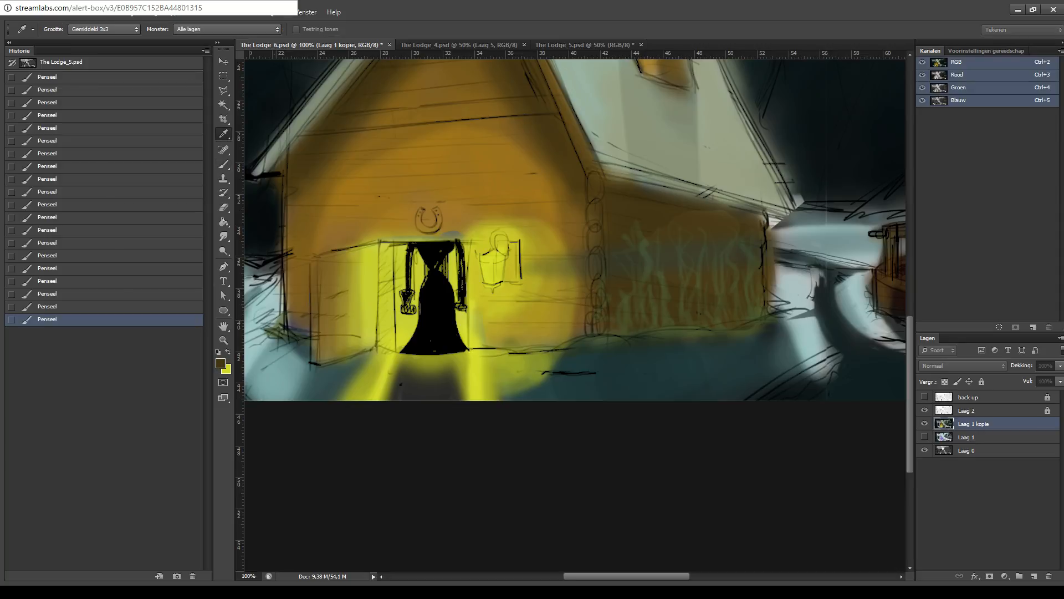
pyautogui.press('b')
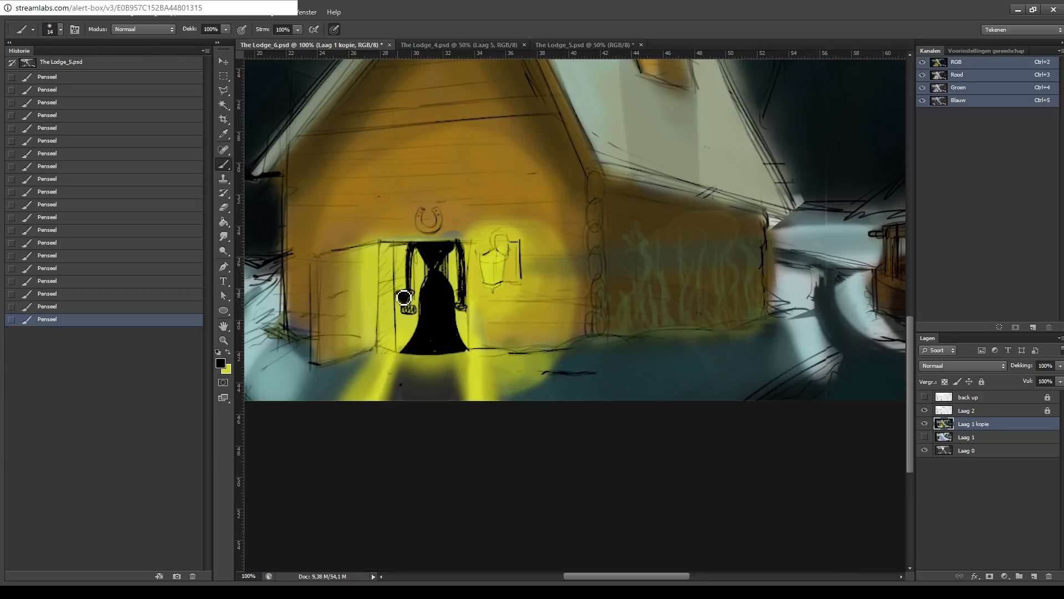
pyautogui.moveTo(404, 300)
pyautogui.mouseDown()
pyautogui.moveTo(413, 255)
pyautogui.moveTo(409, 288)
pyautogui.mouseUp()
pyautogui.hotkey('ctrl', 'z')
pyautogui.moveTo(414, 249)
pyautogui.mouseDown()
pyautogui.moveTo(403, 296)
pyautogui.moveTo(418, 296)
pyautogui.moveTo(403, 294)
pyautogui.moveTo(410, 269)
pyautogui.moveTo(415, 294)
pyautogui.moveTo(419, 246)
pyautogui.moveTo(418, 301)
pyautogui.moveTo(407, 294)
pyautogui.moveTo(415, 296)
pyautogui.moveTo(419, 253)
pyautogui.moveTo(432, 278)
pyautogui.moveTo(420, 251)
pyautogui.moveTo(434, 285)
pyautogui.moveTo(427, 303)
pyautogui.moveTo(419, 249)
pyautogui.moveTo(435, 279)
pyautogui.moveTo(424, 254)
pyautogui.moveTo(432, 271)
pyautogui.moveTo(434, 262)
pyautogui.moveTo(421, 260)
pyautogui.moveTo(432, 265)
pyautogui.moveTo(435, 303)
pyautogui.moveTo(446, 261)
pyautogui.mouseUp()
pyautogui.moveTo(446, 258)
pyautogui.mouseDown()
pyautogui.moveTo(451, 301)
pyautogui.moveTo(463, 246)
pyautogui.moveTo(419, 288)
pyautogui.moveTo(421, 300)
pyautogui.moveTo(417, 292)
pyautogui.moveTo(463, 266)
pyautogui.moveTo(456, 254)
pyautogui.moveTo(466, 306)
pyautogui.mouseUp()
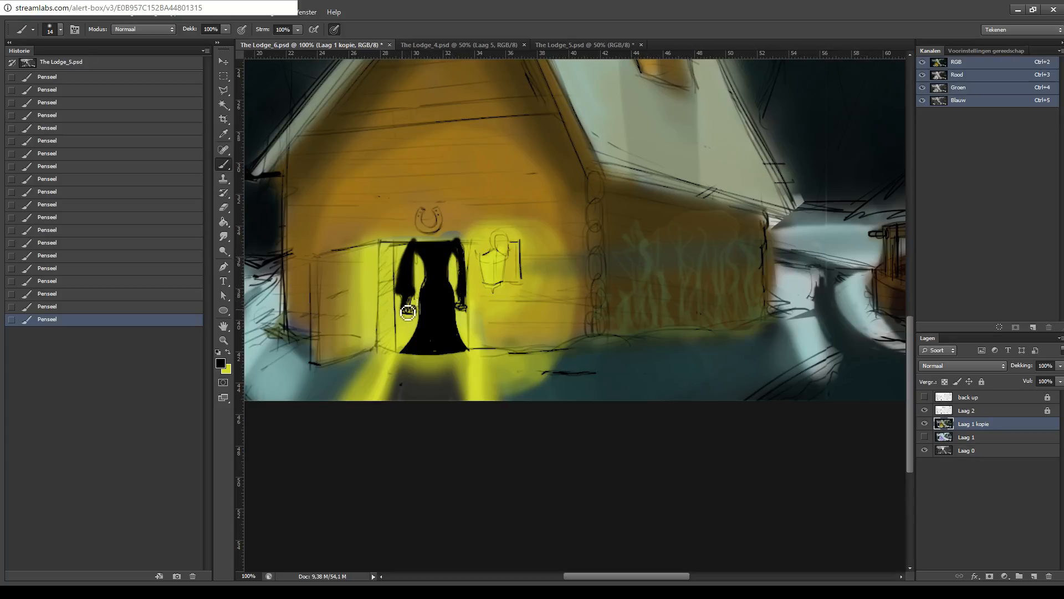
# - Thicken the figure's torso and inner sleeves in black, narrowing the gaps between arms and body
pyautogui.moveTo(411, 310)
pyautogui.mouseDown()
pyautogui.moveTo(417, 272)
pyautogui.moveTo(432, 306)
pyautogui.mouseUp()
pyautogui.hotkey('ctrl', 'z')
pyautogui.moveTo(414, 271)
pyautogui.mouseDown()
pyautogui.moveTo(429, 302)
pyautogui.moveTo(463, 282)
pyautogui.moveTo(465, 268)
pyautogui.moveTo(452, 306)
pyautogui.mouseUp()
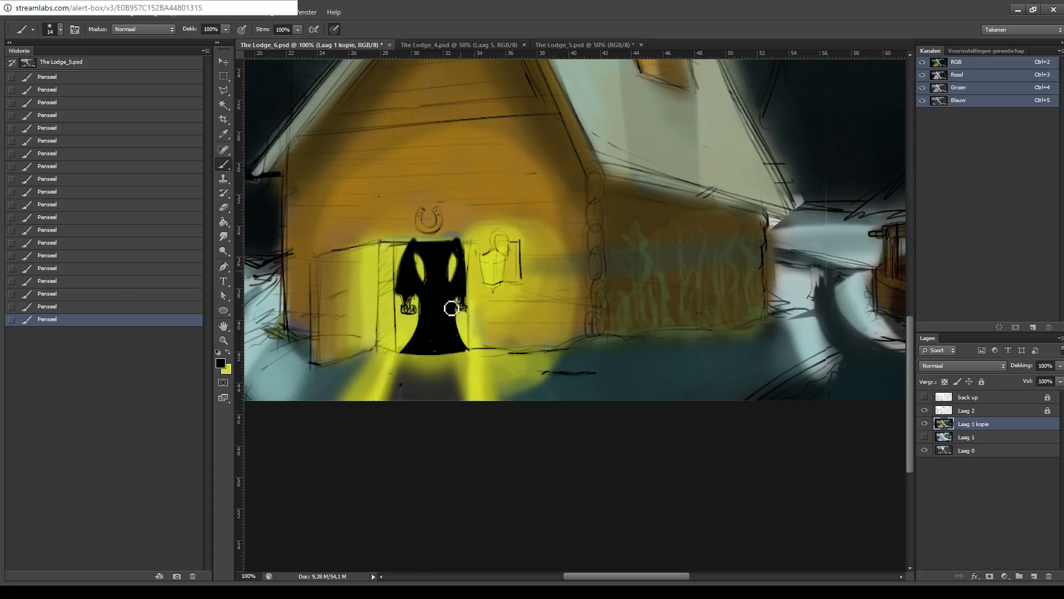
# - Swap to the yellow light colour and trim the outer edges of the figure's sleeves and shoulders
pyautogui.moveTo(470, 265)
pyautogui.mouseDown()
pyautogui.moveTo(462, 297)
pyautogui.moveTo(464, 265)
pyautogui.moveTo(428, 259)
pyautogui.mouseUp()
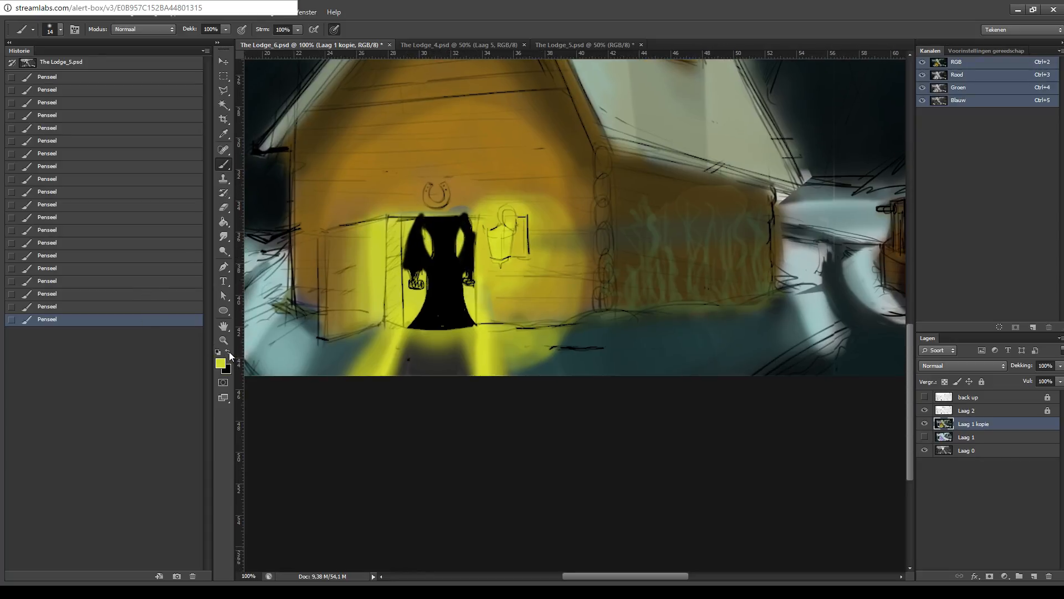
pyautogui.press('i')
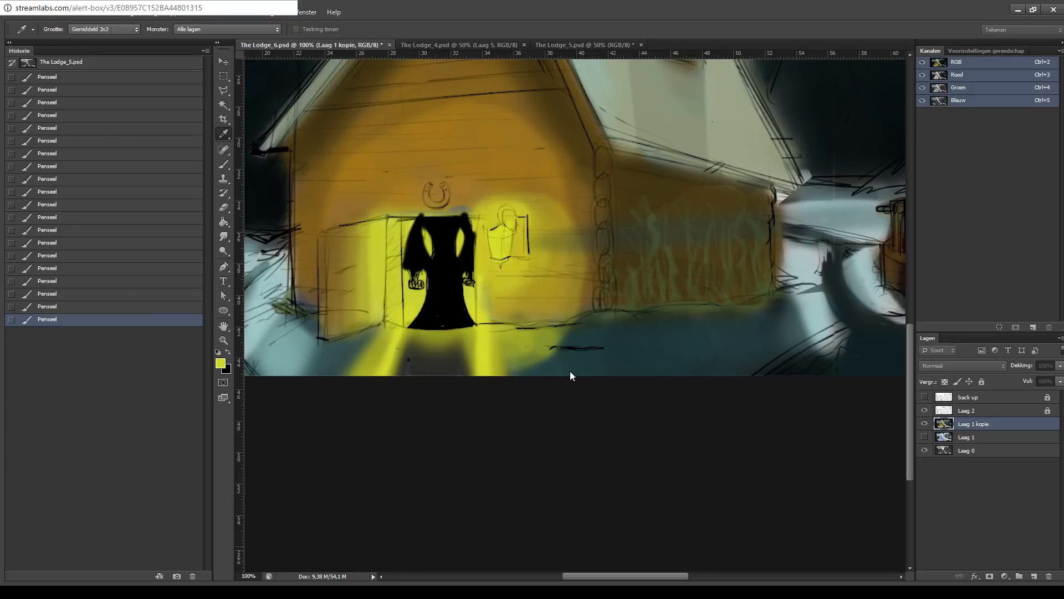
pyautogui.press('b')
pyautogui.moveTo(469, 262); pyautogui.dragTo(479, 295)
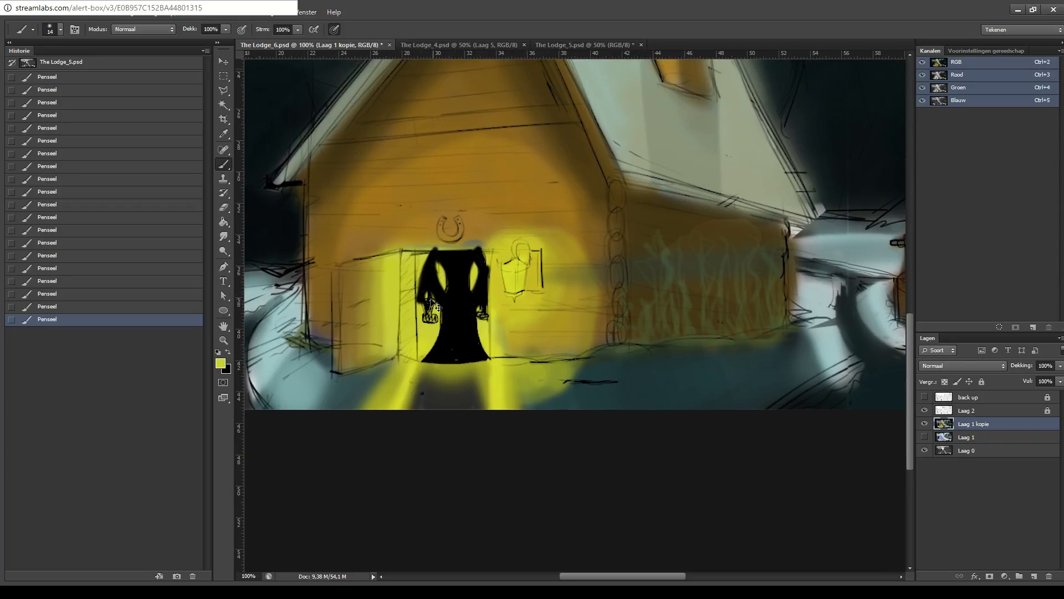
pyautogui.moveTo(428, 290)
pyautogui.mouseDown()
pyautogui.moveTo(438, 312)
pyautogui.moveTo(433, 262)
pyautogui.mouseUp()
pyautogui.hotkey('ctrl', 'z')
pyautogui.moveTo(426, 310)
pyautogui.mouseDown()
pyautogui.moveTo(425, 286)
pyautogui.moveTo(425, 318)
pyautogui.mouseUp()
pyautogui.moveTo(427, 273); pyautogui.dragTo(427, 259)
pyautogui.moveTo(494, 270)
pyautogui.mouseDown()
pyautogui.moveTo(491, 259)
pyautogui.moveTo(493, 302)
pyautogui.moveTo(492, 260)
pyautogui.mouseUp()
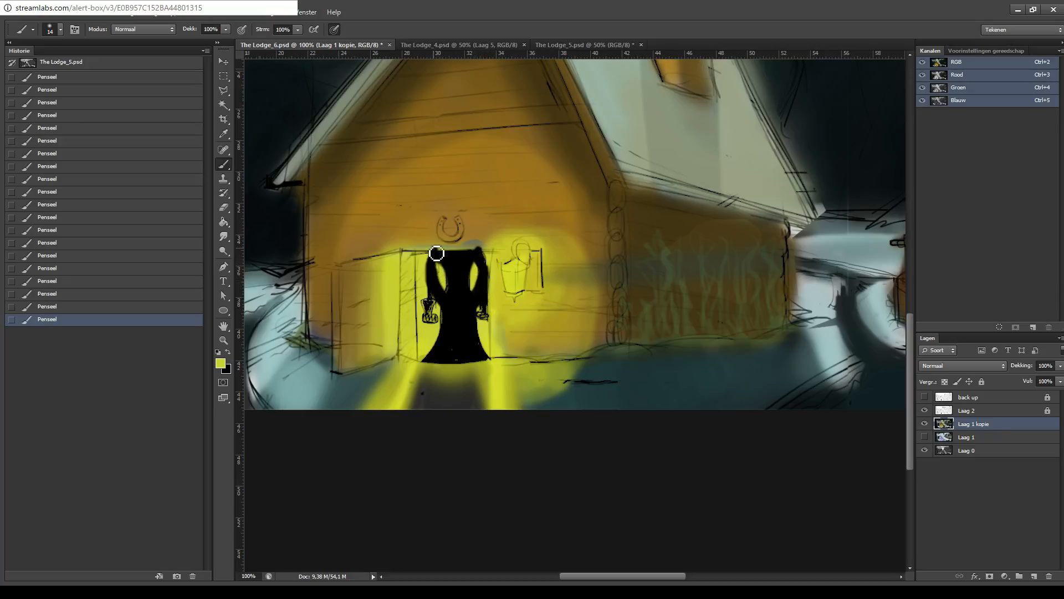
pyautogui.moveTo(437, 253); pyautogui.dragTo(436, 247)
pyautogui.press('i')
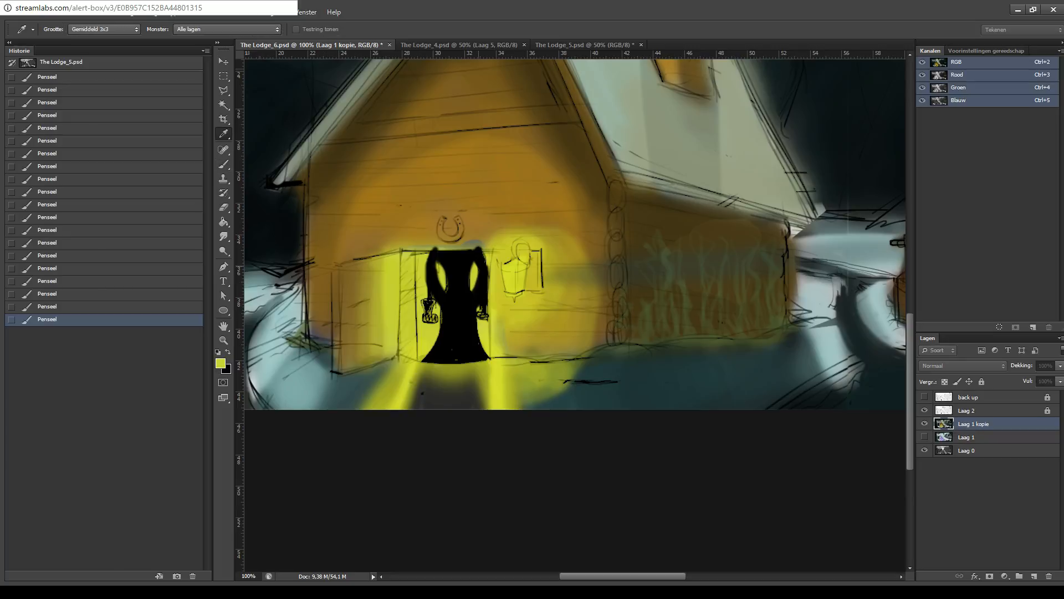
pyautogui.press('Return')
pyautogui.moveTo(566, 293); pyautogui.dragTo(545, 265)
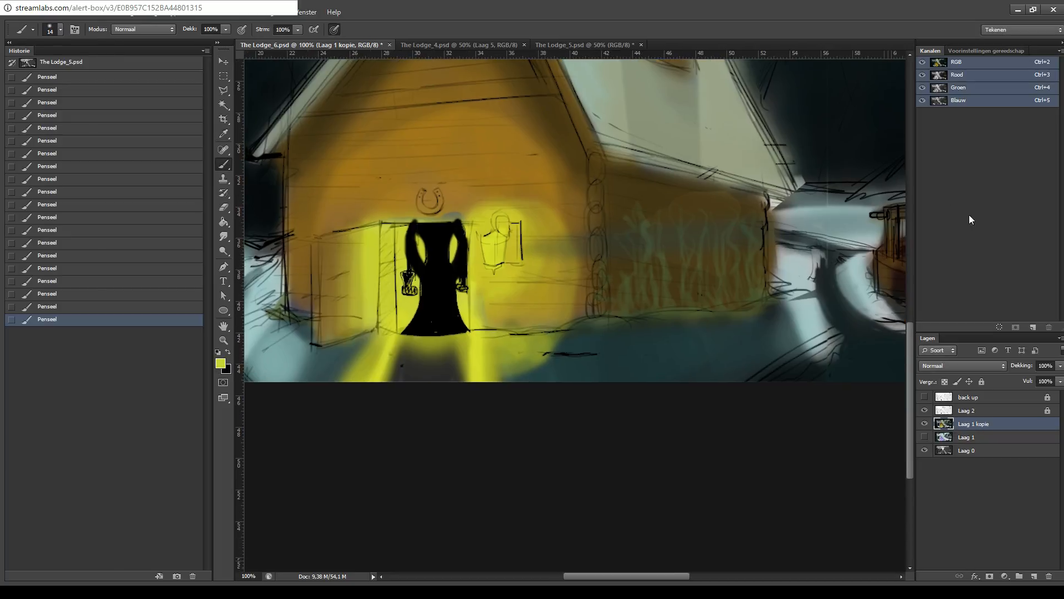
# - Toggle the visibility of Laag 2 to compare the doorway figure with and without the line art
pyautogui.click(929, 411)
pyautogui.click(926, 410)
pyautogui.click(924, 410)
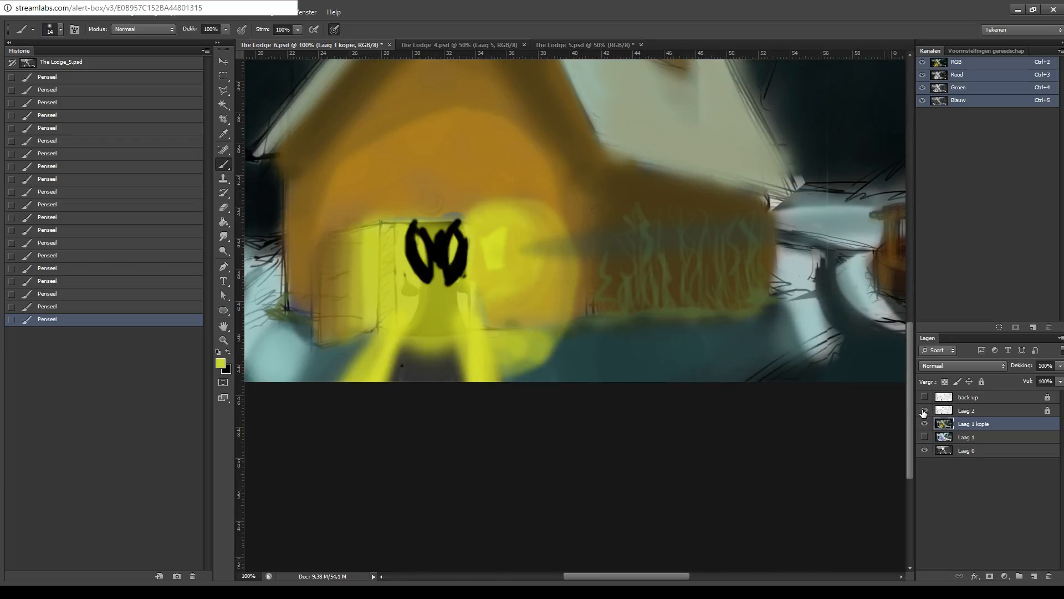
pyautogui.click(924, 411)
pyautogui.click(924, 411)
pyautogui.click(924, 410)
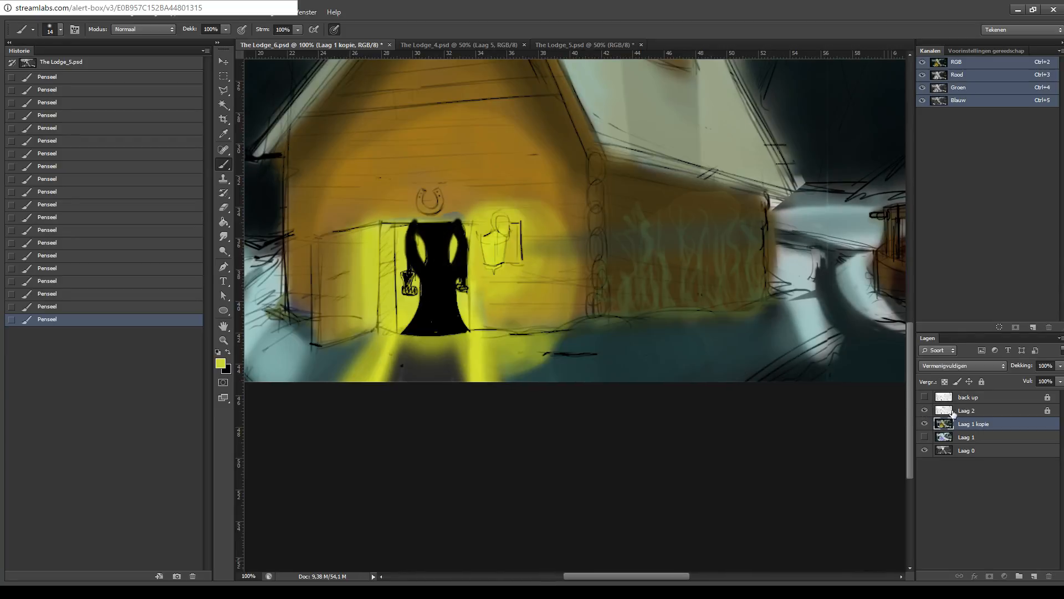
# - Unlock Laag 2 and erase the sketched hands and held objects beside the figure with a size 29 eraser
pyautogui.click(968, 410)
pyautogui.click(982, 381)
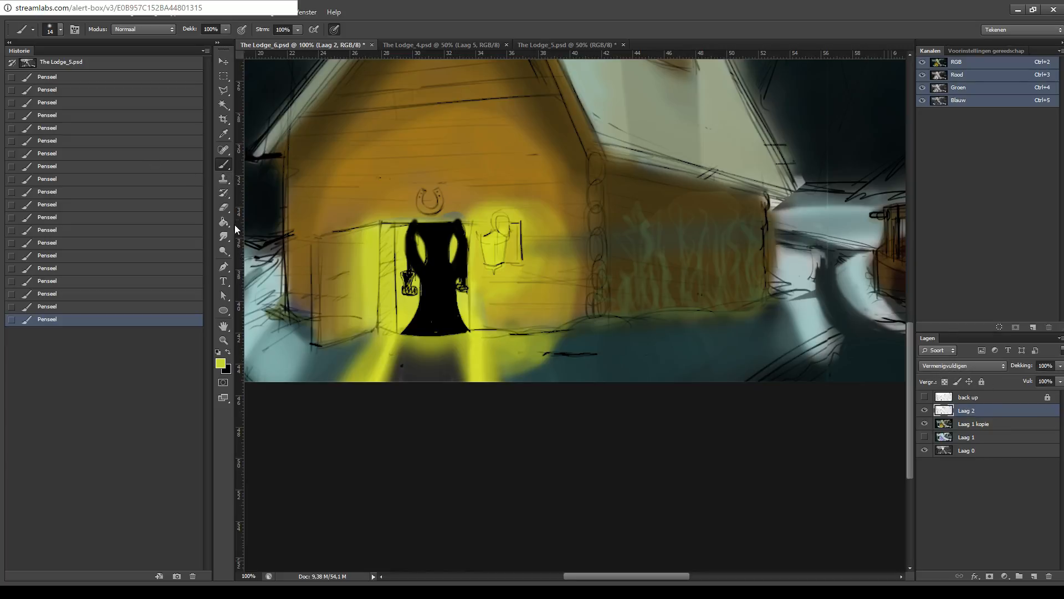
pyautogui.click(223, 207)
pyautogui.hotkey('ctrl', 'z')
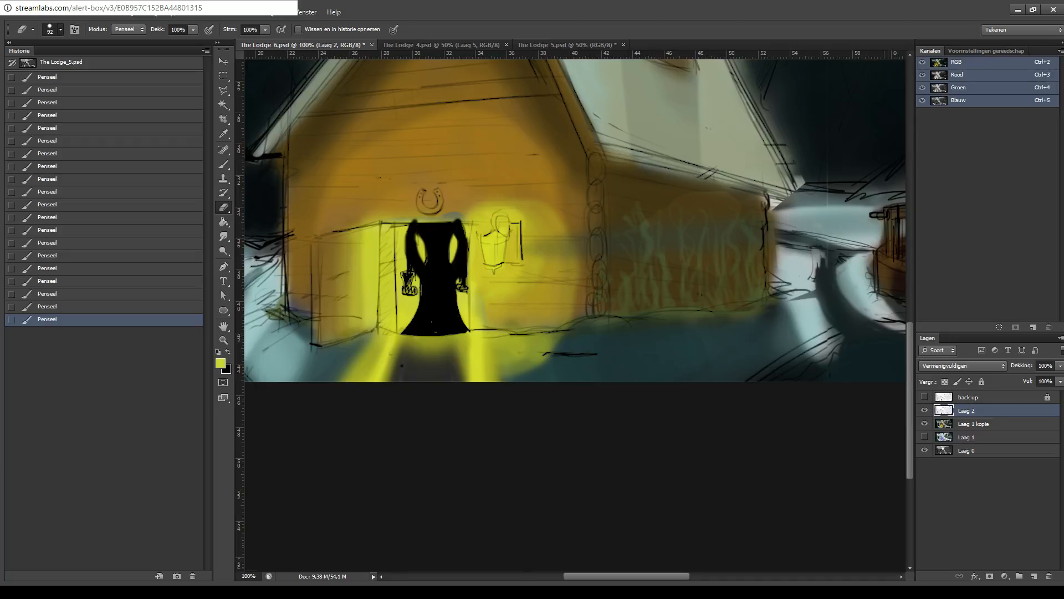
pyautogui.moveTo(399, 277)
pyautogui.mouseDown()
pyautogui.moveTo(406, 267)
pyautogui.moveTo(410, 287)
pyautogui.moveTo(406, 276)
pyautogui.moveTo(407, 287)
pyautogui.moveTo(469, 281)
pyautogui.moveTo(463, 299)
pyautogui.mouseUp()
pyautogui.moveTo(462, 298); pyautogui.dragTo(473, 255)
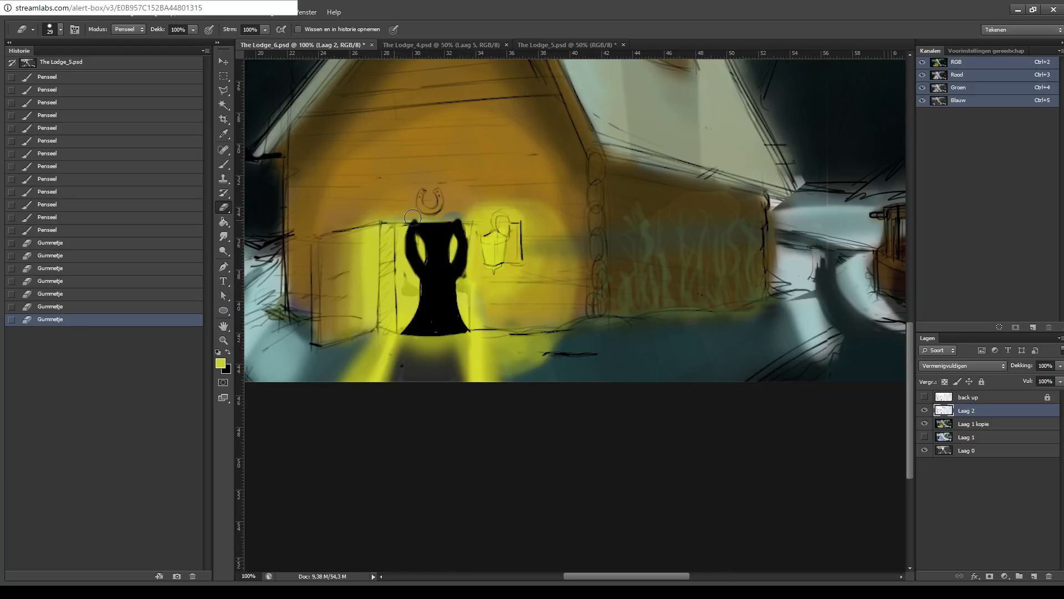
# - Try erasing the sketch lines around the figure's shoulders along the top of the doorway
pyautogui.moveTo(406, 214); pyautogui.dragTo(474, 216)
pyautogui.hotkey('ctrl', 'z')
pyautogui.moveTo(399, 226); pyautogui.dragTo(471, 224)
pyautogui.hotkey('ctrl', 'z')
# - Examine the whole painting at 33.3% zoom and the house at 66.7% to judge the reshaped figure
pyautogui.hotkey('ctrl', '-')
pyautogui.hotkey('ctrl', '-')
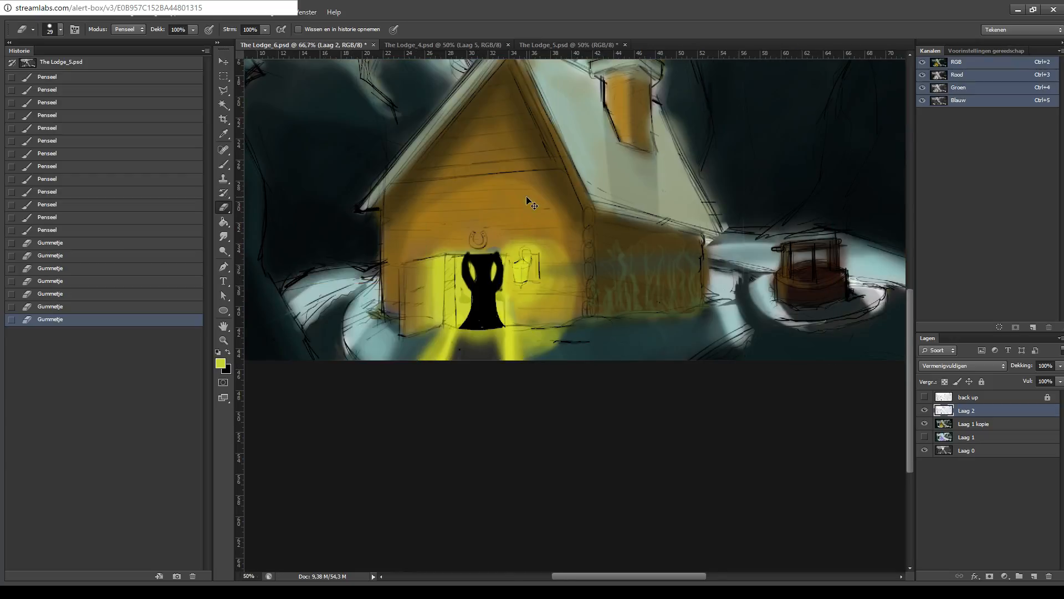
pyautogui.hotkey('ctrl', '-')
pyautogui.hotkey('ctrl', '-')
pyautogui.hotkey('ctrl', '+')
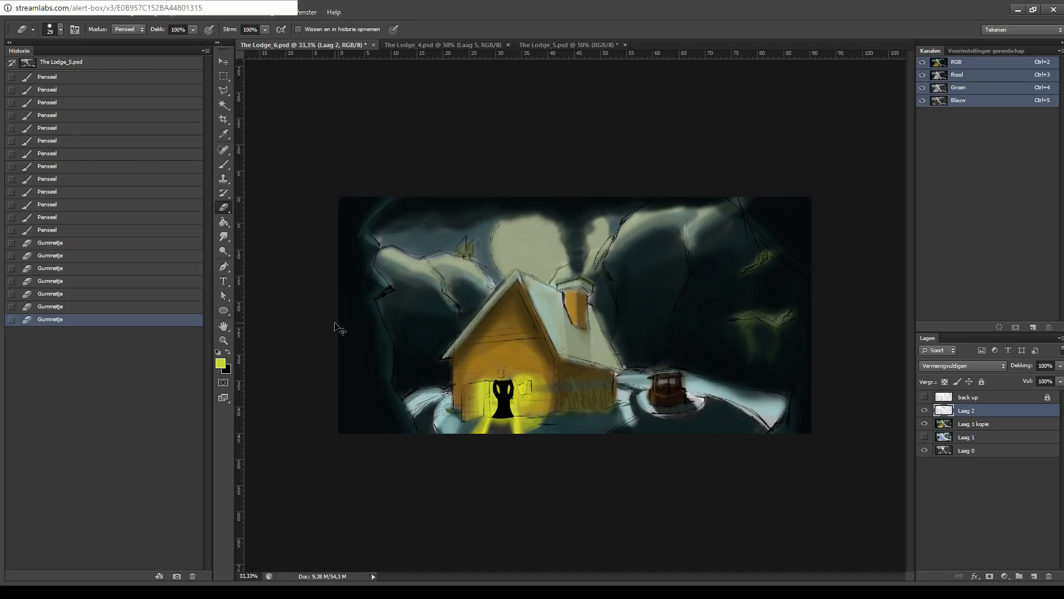
pyautogui.hotkey('ctrl', '+')
pyautogui.hotkey('ctrl', '+')
pyautogui.moveTo(447, 214); pyautogui.dragTo(547, 89)
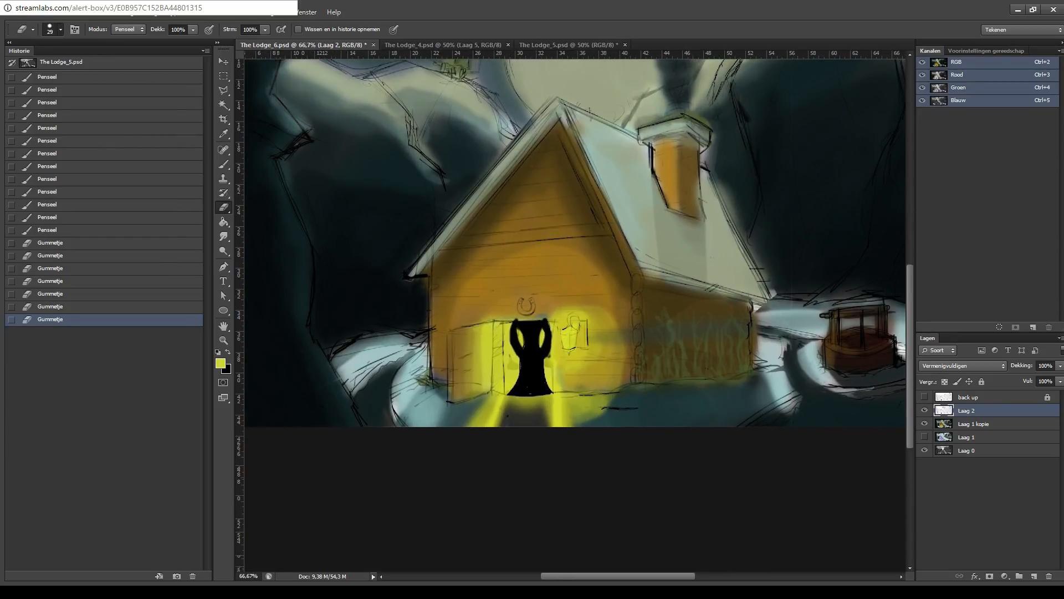
# - Sample the ochre wall tone left of the doorway and brush an arc around the glow at size 80 on Laag 2
pyautogui.click(223, 164)
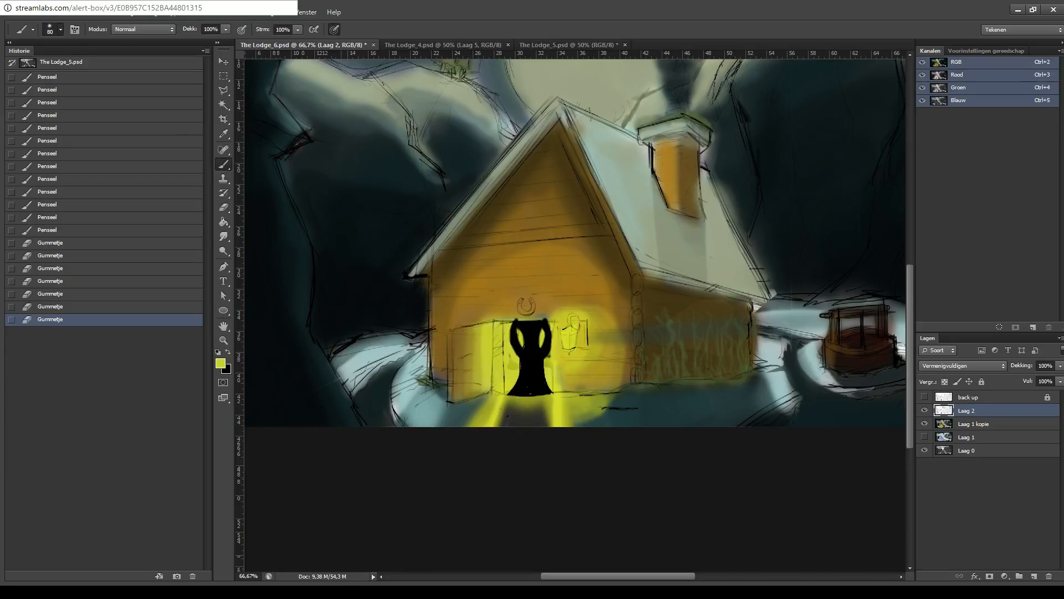
pyautogui.press('i')
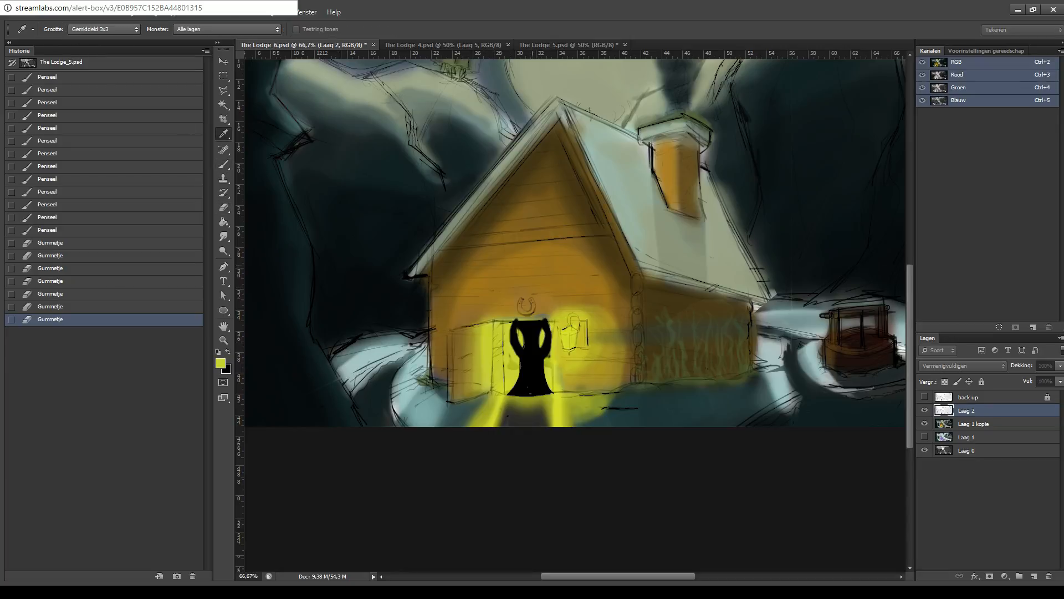
pyautogui.press('b')
pyautogui.keyDown('alt'); pyautogui.click(454, 327); pyautogui.keyUp('alt')
pyautogui.moveTo(454, 329); pyautogui.dragTo(516, 245)
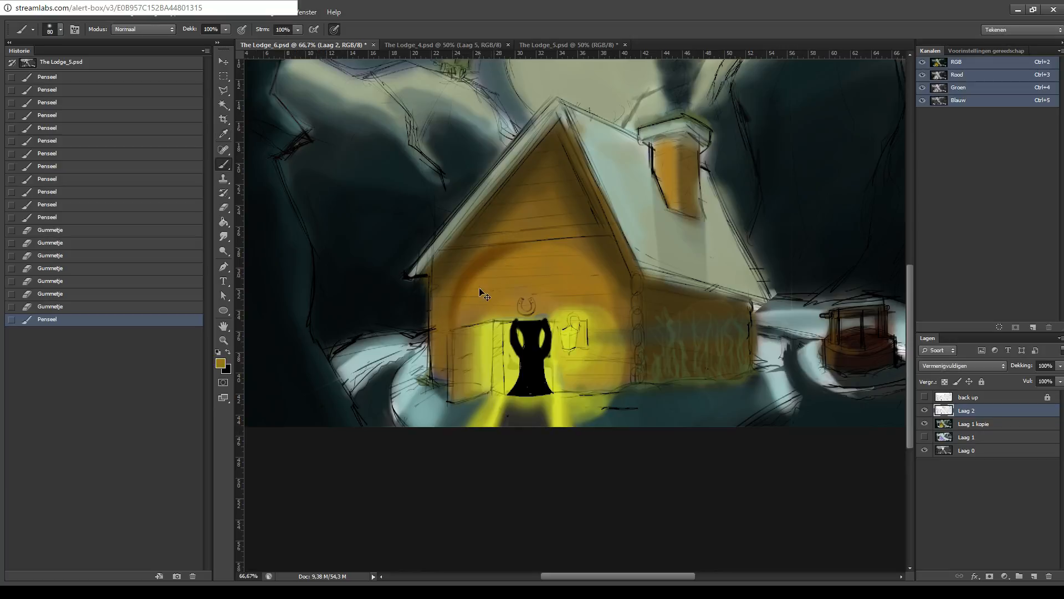
# - Undo the trial brush strokes across the house's front wall on layer Laag 2
pyautogui.hotkey('ctrl', 'z')
pyautogui.moveTo(450, 327); pyautogui.dragTo(518, 241)
pyautogui.hotkey('ctrl', 'z')
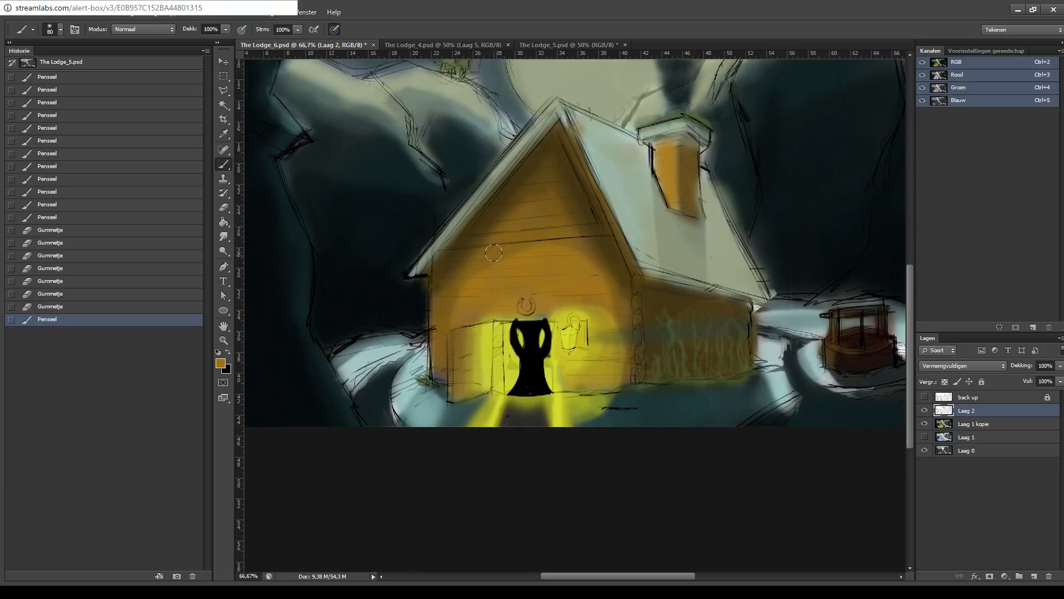
pyautogui.moveTo(444, 332)
pyautogui.mouseDown()
pyautogui.moveTo(460, 274)
pyautogui.moveTo(518, 241)
pyautogui.mouseUp()
pyautogui.hotkey('ctrl', 'z')
# - Lock layer Laag 2 and make the unlocked layer Laag 1 kopie active for painting
pyautogui.click(982, 425)
pyautogui.click(982, 381)
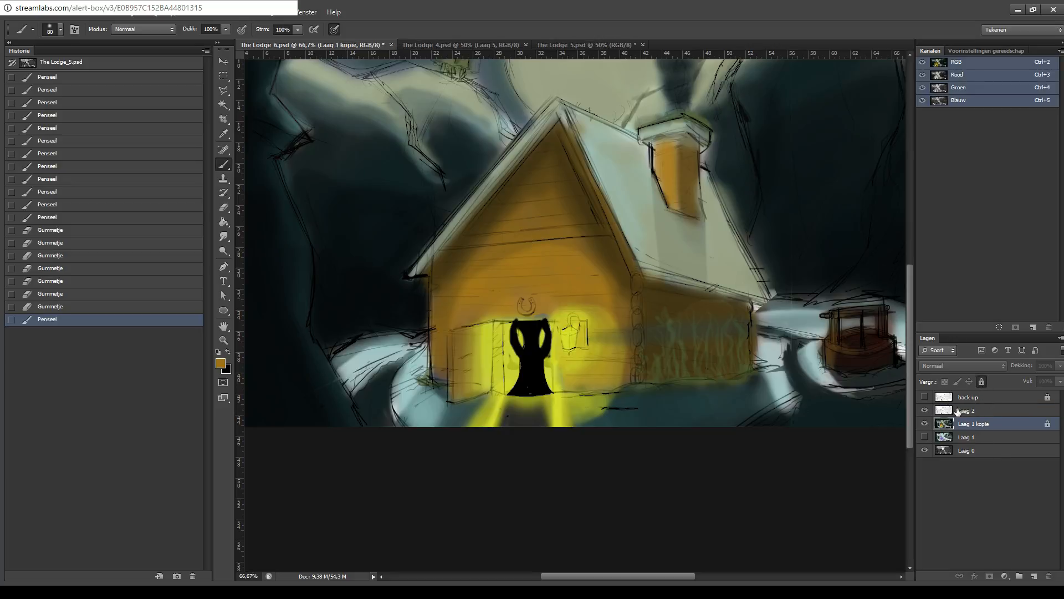
pyautogui.click(956, 414)
pyautogui.click(955, 425)
pyautogui.click(982, 382)
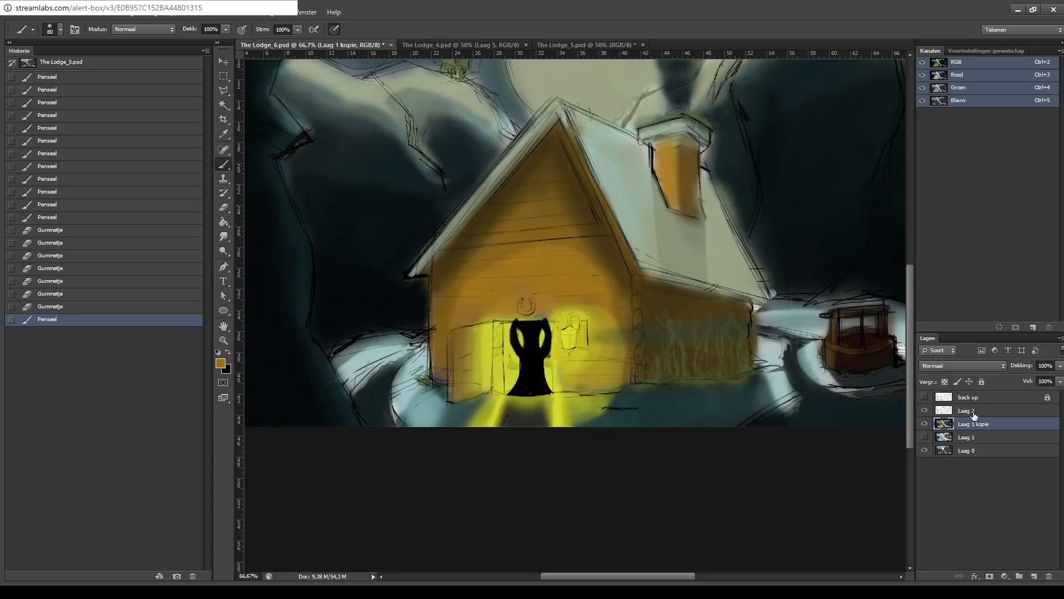
pyautogui.click(978, 410)
pyautogui.click(982, 382)
pyautogui.click(974, 424)
# - Brush ochre over the house's front wall on Laag 1 kopie, enlarging the brush to 116 and softening the shading beneath the gable
pyautogui.moveTo(462, 290); pyautogui.dragTo(477, 253)
pyautogui.hotkey('ctrl', 'z')
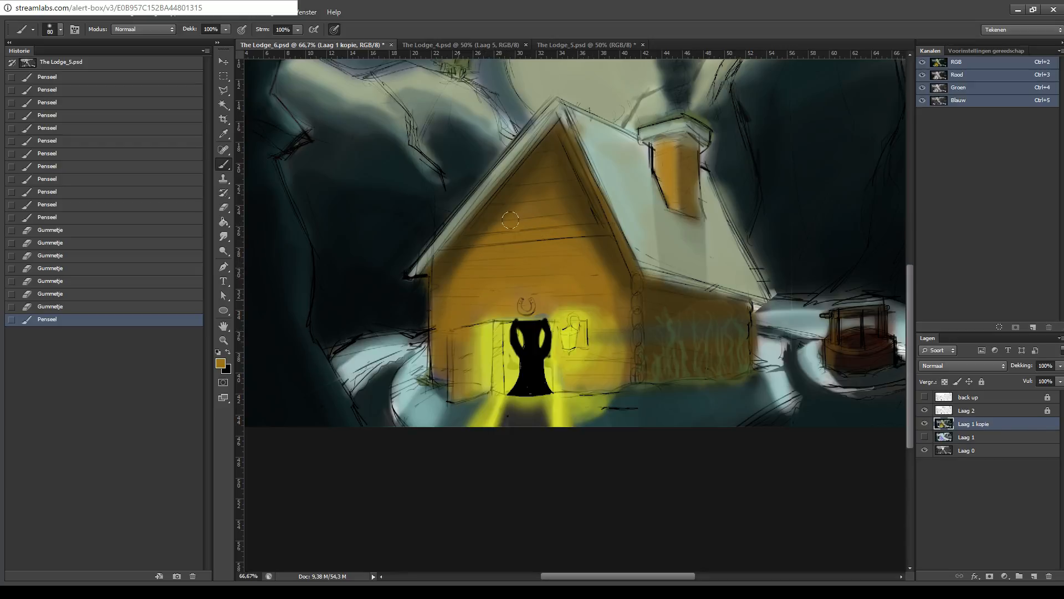
pyautogui.moveTo(593, 265); pyautogui.dragTo(612, 324)
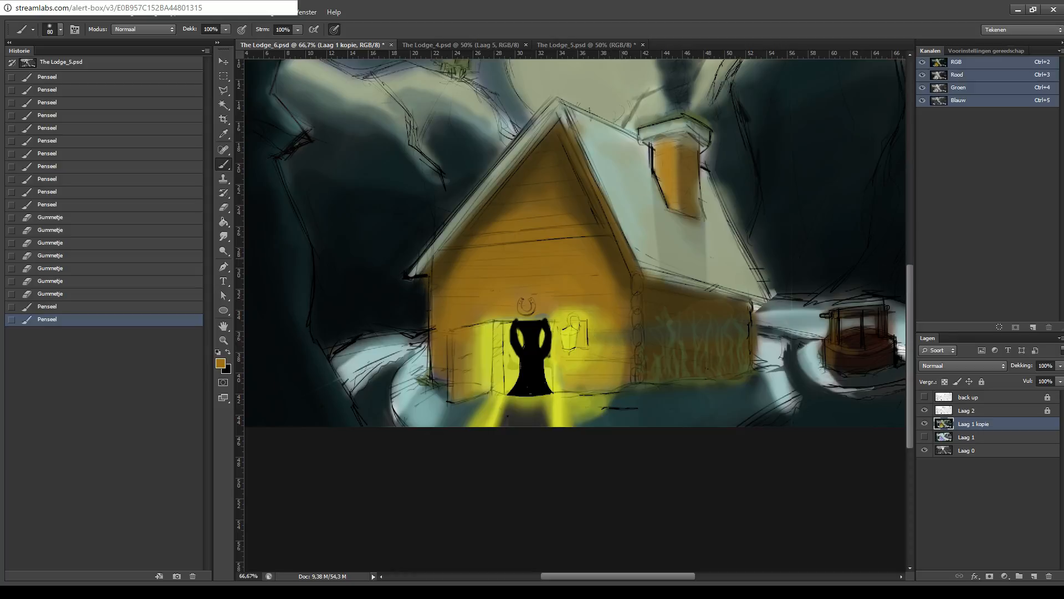
pyautogui.moveTo(499, 296); pyautogui.dragTo(554, 268)
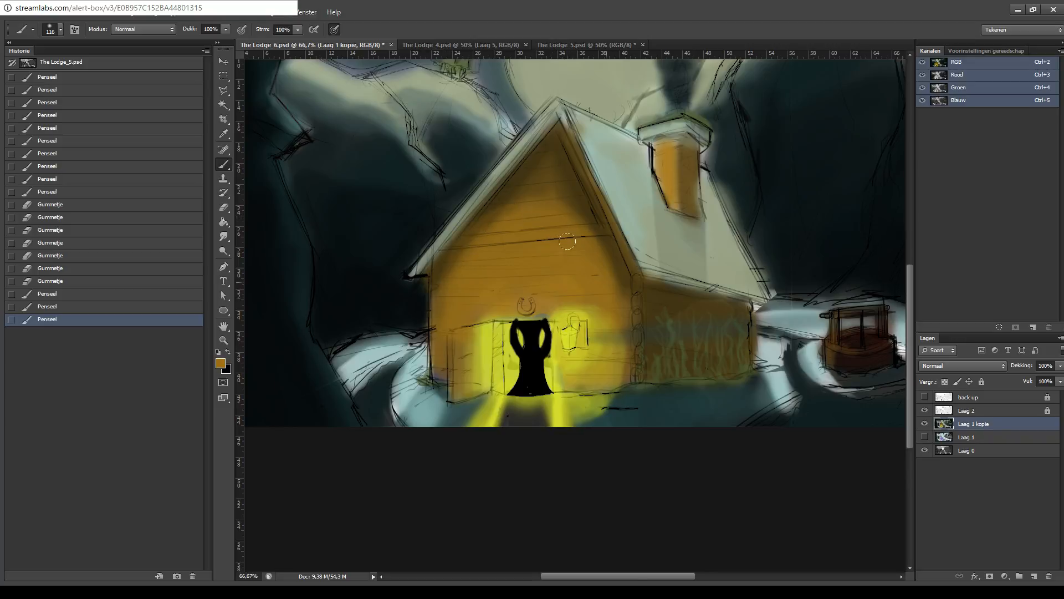
pyautogui.moveTo(628, 304); pyautogui.dragTo(614, 254)
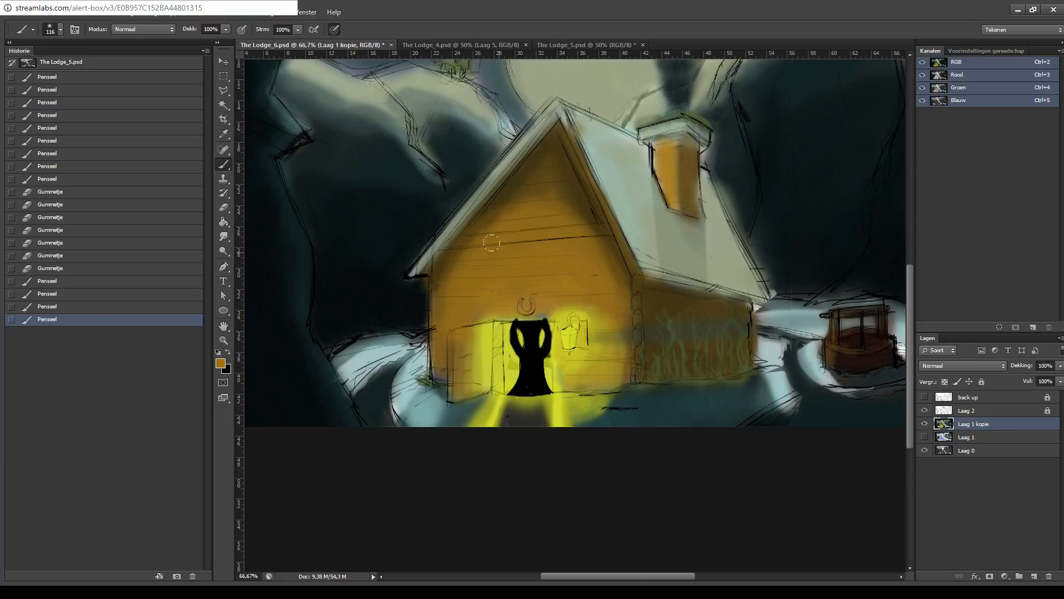
# - Sample dark brown tones from the painting and shade the front wall along both sloping roof edges of the gable
pyautogui.moveTo(492, 202); pyautogui.dragTo(483, 183)
pyautogui.press('i')
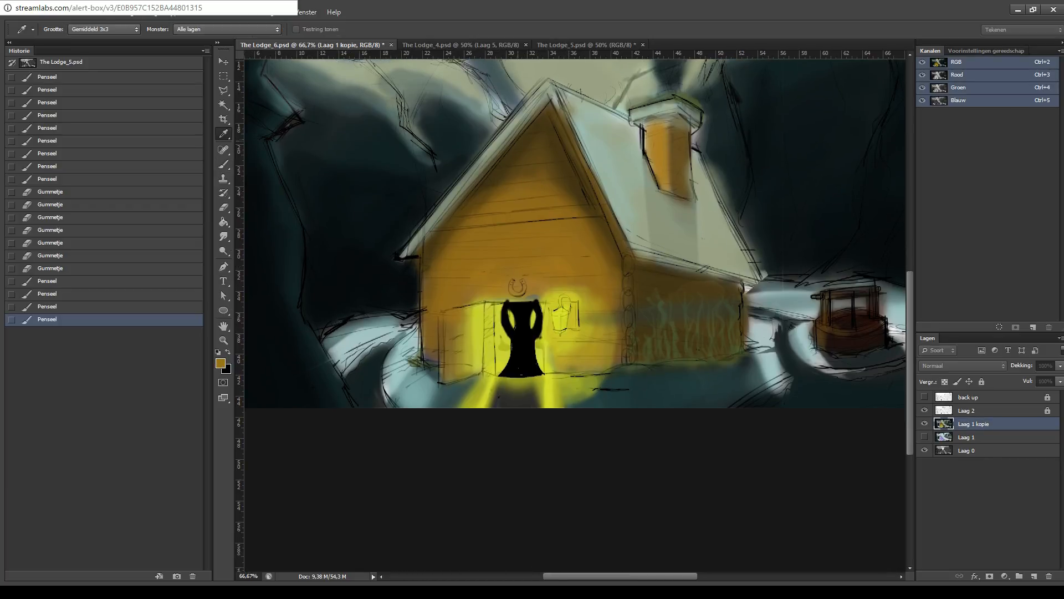
pyautogui.press('b')
pyautogui.keyDown('alt'); pyautogui.click(525, 383); pyautogui.keyUp('alt')
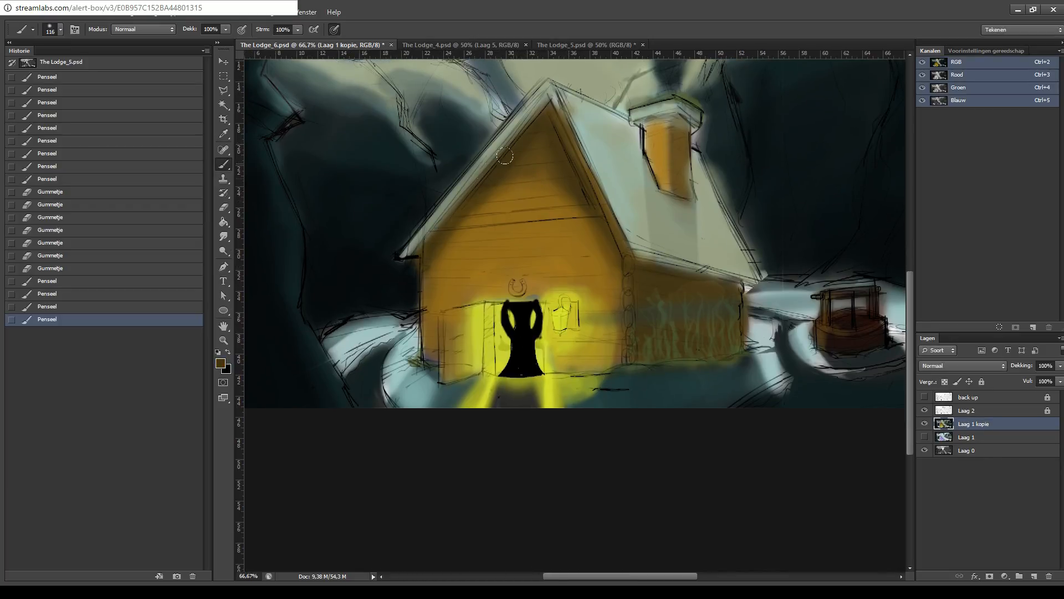
pyautogui.moveTo(505, 155); pyautogui.dragTo(498, 163)
pyautogui.keyDown('alt'); pyautogui.click(472, 190); pyautogui.keyUp('alt')
pyautogui.moveTo(477, 203)
pyautogui.mouseDown()
pyautogui.moveTo(434, 276)
pyautogui.moveTo(421, 246)
pyautogui.mouseUp()
pyautogui.moveTo(474, 193); pyautogui.dragTo(525, 122)
pyautogui.moveTo(578, 195)
pyautogui.mouseDown()
pyautogui.moveTo(599, 245)
pyautogui.moveTo(612, 259)
pyautogui.moveTo(621, 246)
pyautogui.mouseUp()
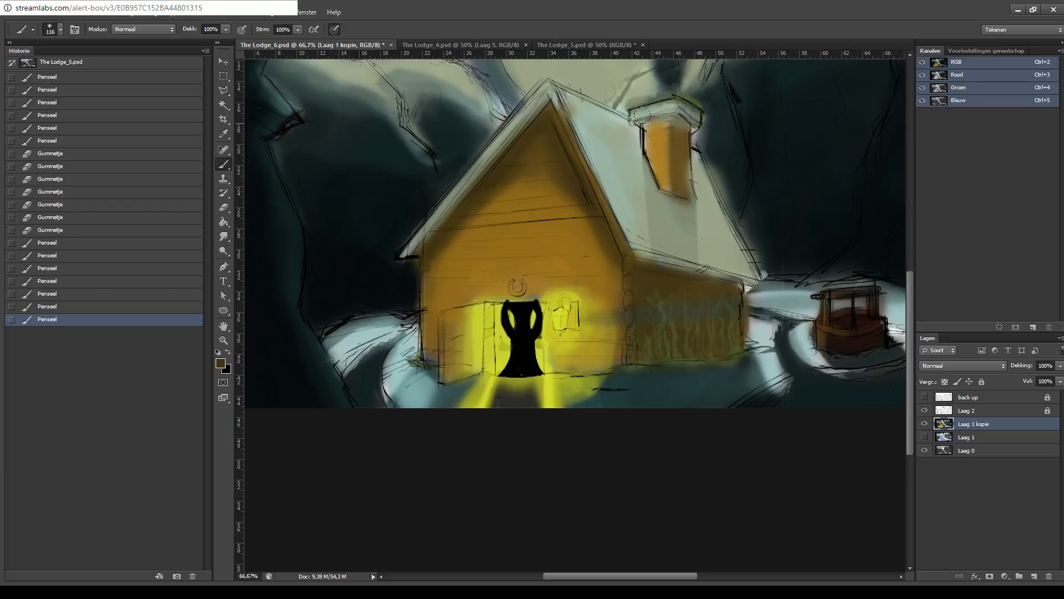
# - Shade the chimney with dark brown beneath its cap and down its shaded side
pyautogui.moveTo(642, 115); pyautogui.dragTo(678, 123)
pyautogui.moveTo(677, 116)
pyautogui.mouseDown()
pyautogui.moveTo(670, 156)
pyautogui.moveTo(674, 132)
pyautogui.mouseUp()
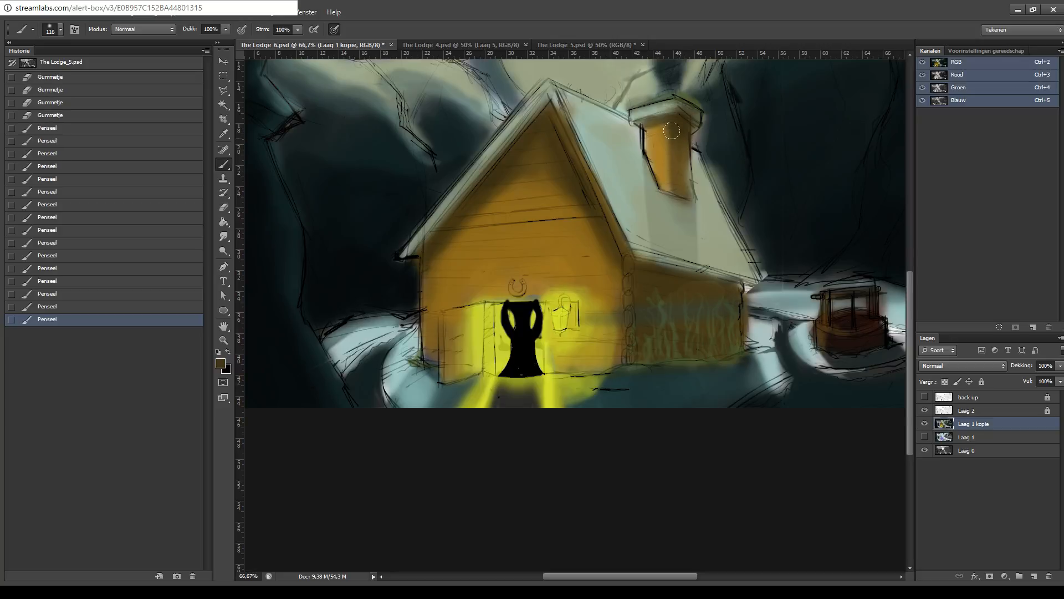
pyautogui.moveTo(677, 189); pyautogui.dragTo(673, 180)
pyautogui.moveTo(673, 120); pyautogui.dragTo(674, 184)
pyautogui.moveTo(674, 186); pyautogui.dragTo(686, 189)
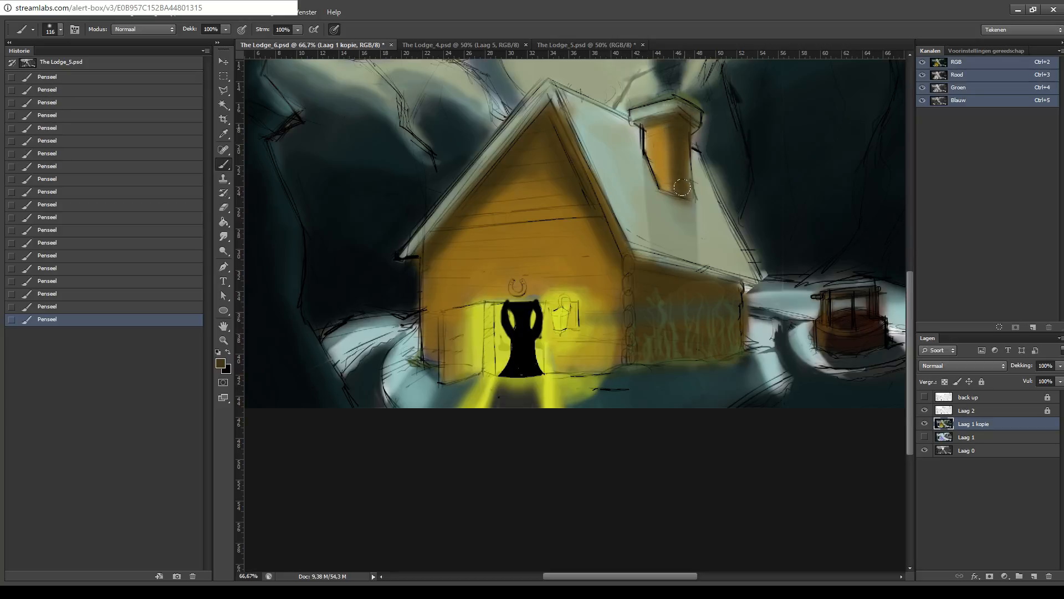
# - Paint a dark teal shadow of the chimney down the snowy roof to the eave
pyautogui.moveTo(675, 115)
pyautogui.mouseDown()
pyautogui.moveTo(683, 191)
pyautogui.moveTo(667, 113)
pyautogui.moveTo(674, 182)
pyautogui.moveTo(663, 156)
pyautogui.moveTo(664, 231)
pyautogui.mouseUp()
pyautogui.press('i')
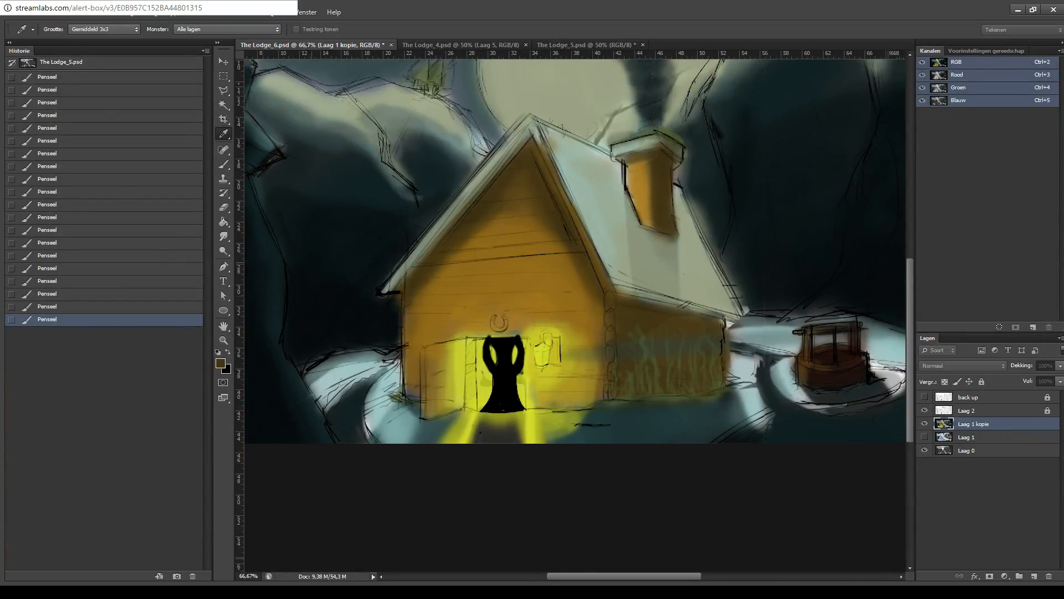
pyautogui.press('b')
pyautogui.moveTo(648, 251); pyautogui.dragTo(510, 342)
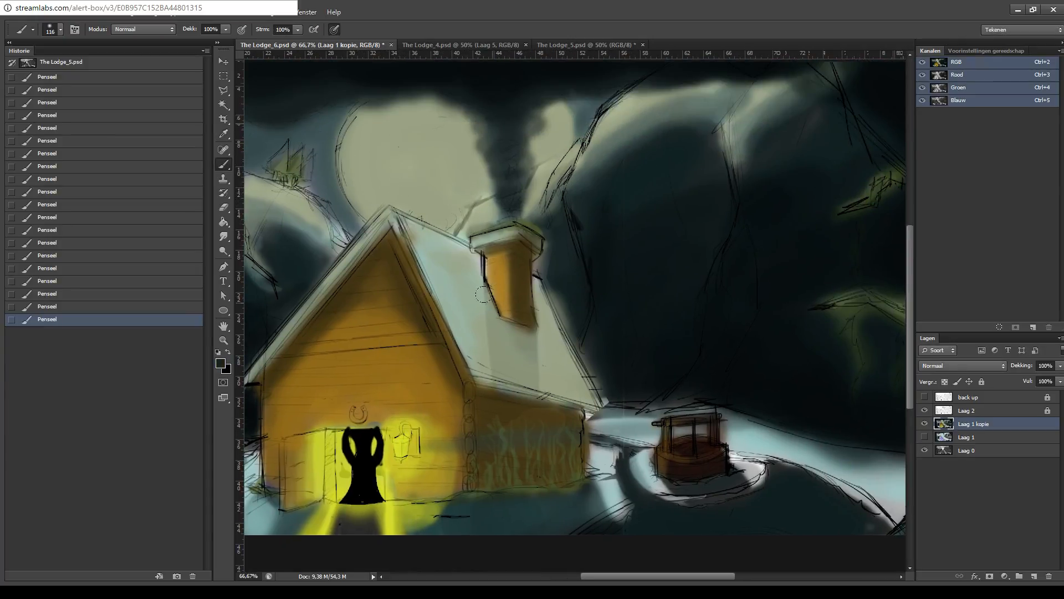
pyautogui.moveTo(483, 295)
pyautogui.mouseDown()
pyautogui.moveTo(500, 359)
pyautogui.moveTo(481, 304)
pyautogui.moveTo(506, 366)
pyautogui.moveTo(491, 324)
pyautogui.moveTo(514, 321)
pyautogui.moveTo(510, 365)
pyautogui.moveTo(475, 265)
pyautogui.moveTo(511, 367)
pyautogui.moveTo(499, 323)
pyautogui.moveTo(525, 362)
pyautogui.moveTo(508, 354)
pyautogui.moveTo(508, 323)
pyautogui.moveTo(520, 338)
pyautogui.moveTo(496, 319)
pyautogui.moveTo(503, 281)
pyautogui.moveTo(513, 341)
pyautogui.moveTo(525, 333)
pyautogui.moveTo(481, 290)
pyautogui.mouseUp()
pyautogui.hotkey('ctrl', 'z')
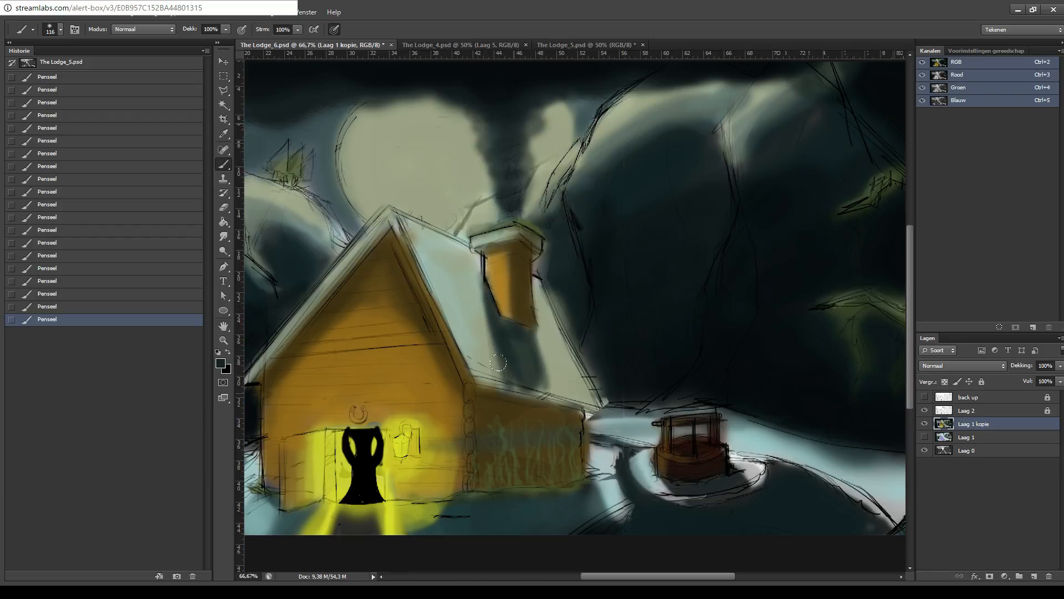
pyautogui.moveTo(498, 362)
pyautogui.mouseDown()
pyautogui.moveTo(493, 327)
pyautogui.moveTo(493, 336)
pyautogui.moveTo(518, 326)
pyautogui.moveTo(514, 354)
pyautogui.moveTo(501, 357)
pyautogui.moveTo(502, 346)
pyautogui.moveTo(507, 374)
pyautogui.moveTo(538, 390)
pyautogui.moveTo(522, 339)
pyautogui.moveTo(530, 367)
pyautogui.moveTo(489, 333)
pyautogui.mouseUp()
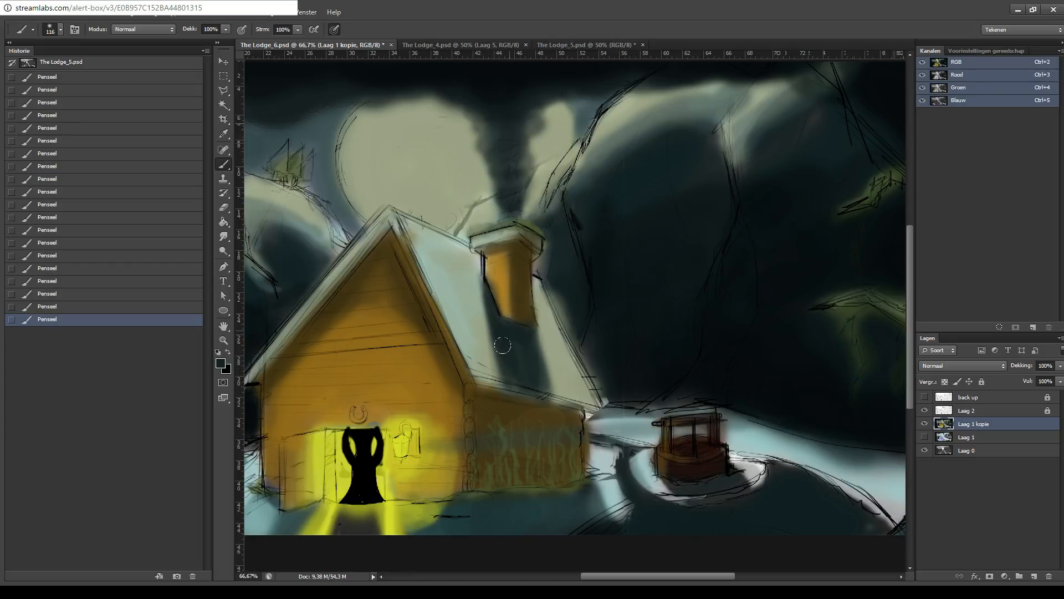
pyautogui.moveTo(531, 381); pyautogui.dragTo(536, 379)
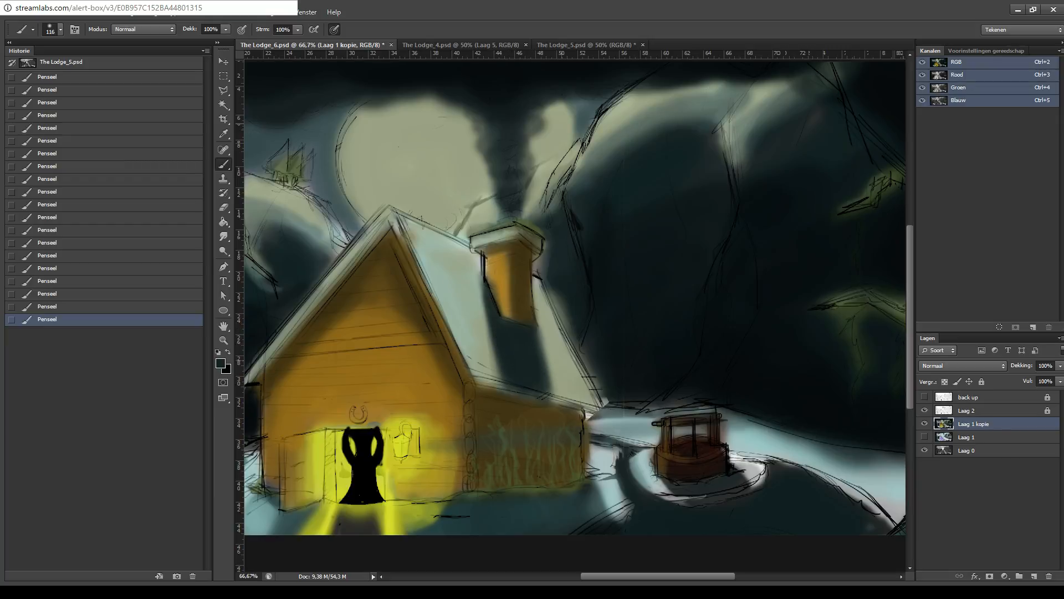
# - Sample a light grey-green snow tone and repaint the lit roof beside the chimney and its shadow
pyautogui.hotkey('ctrl', '-')
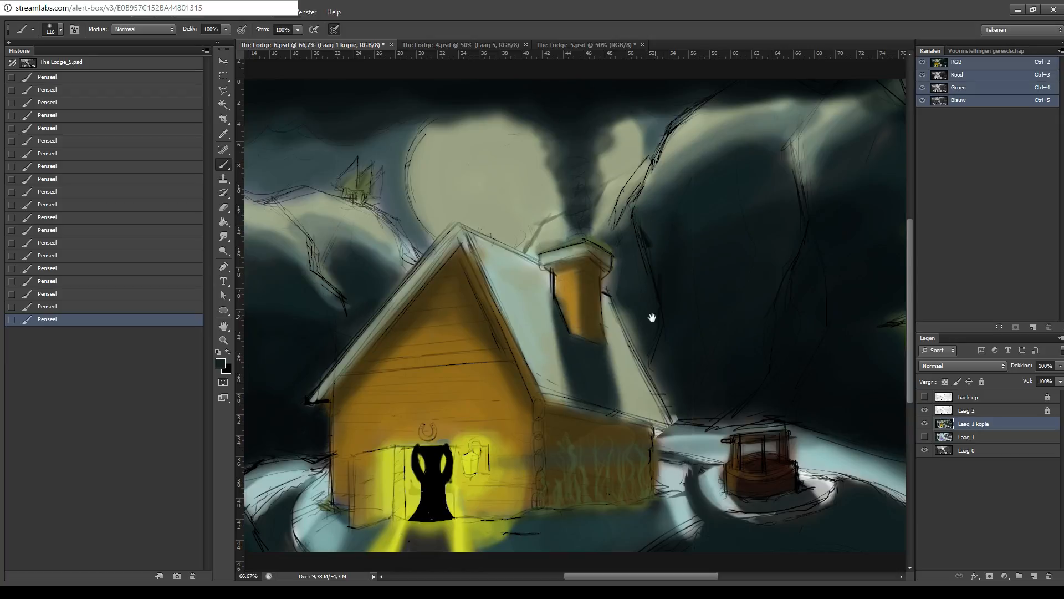
pyautogui.scroll(-3, 649, 314)
pyautogui.hscroll(4, 649, 314)
pyautogui.press('i')
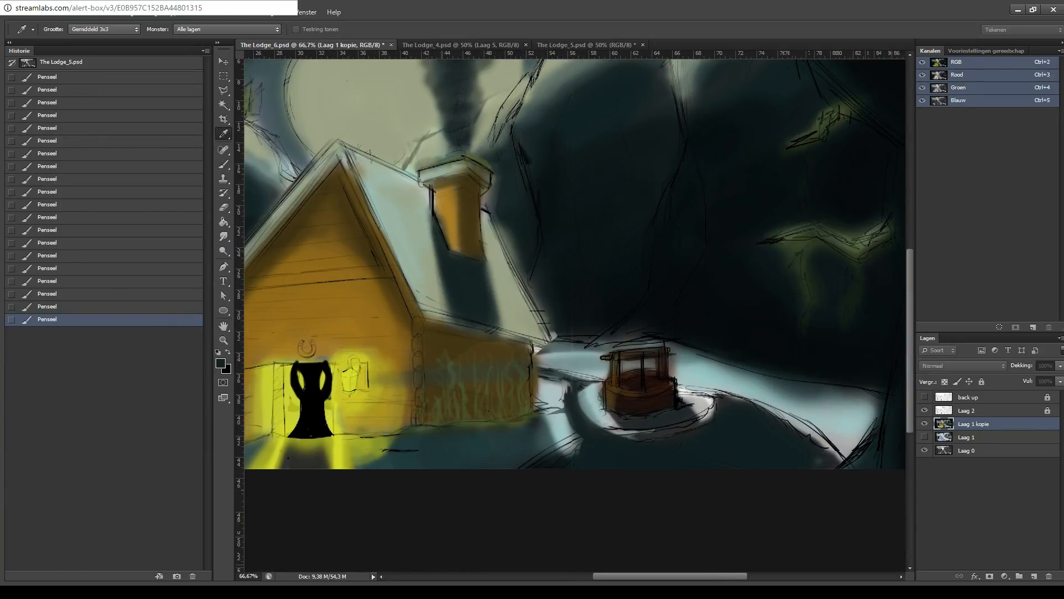
pyautogui.click(540, 431)
pyautogui.press('b')
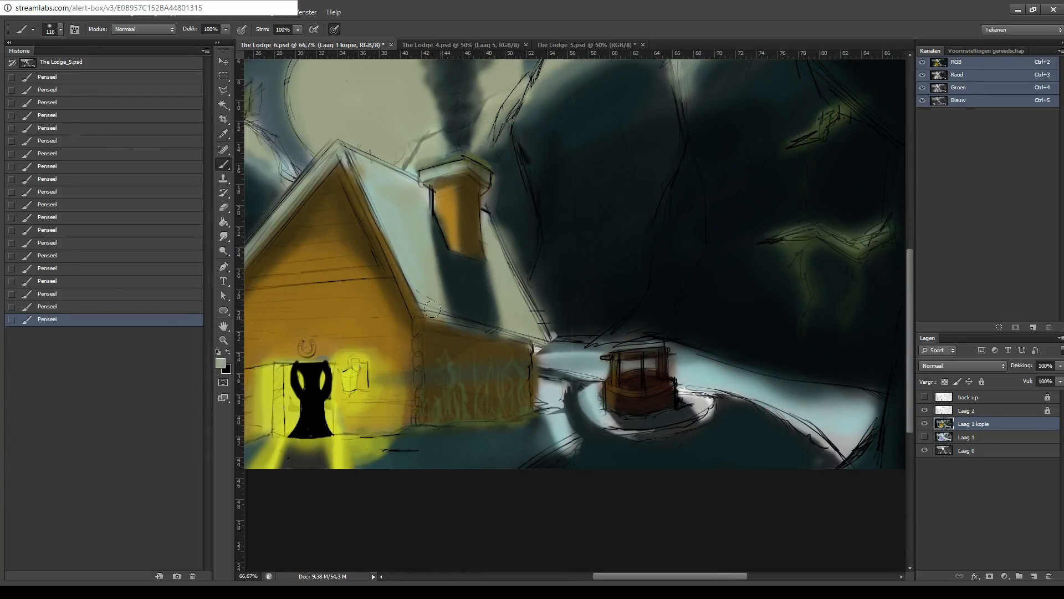
pyautogui.moveTo(432, 309)
pyautogui.mouseDown()
pyautogui.moveTo(444, 277)
pyautogui.moveTo(411, 192)
pyautogui.mouseUp()
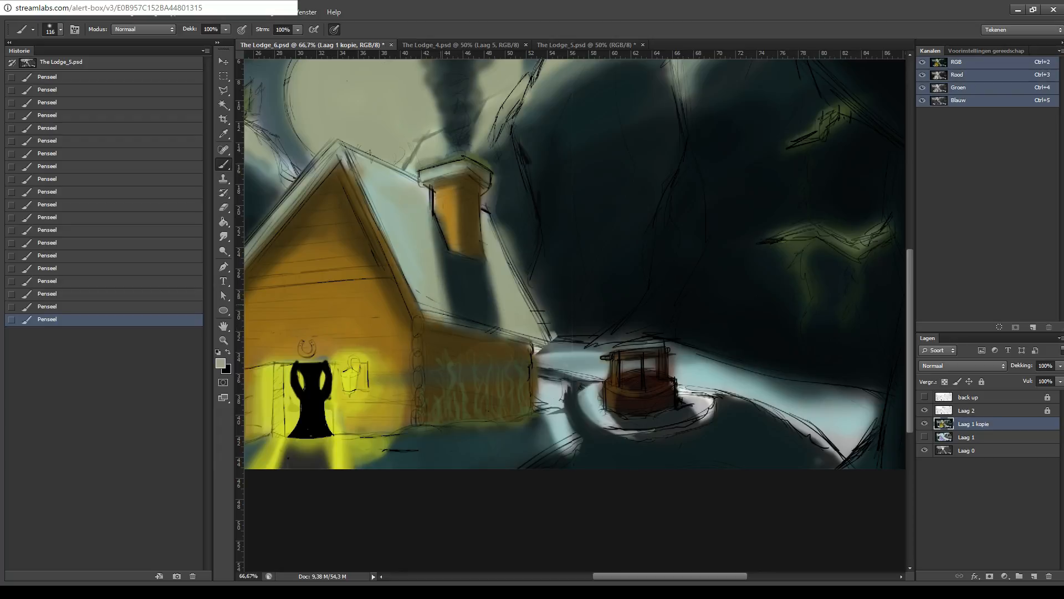
pyautogui.moveTo(444, 258)
pyautogui.mouseDown()
pyautogui.moveTo(441, 317)
pyautogui.moveTo(434, 200)
pyautogui.mouseUp()
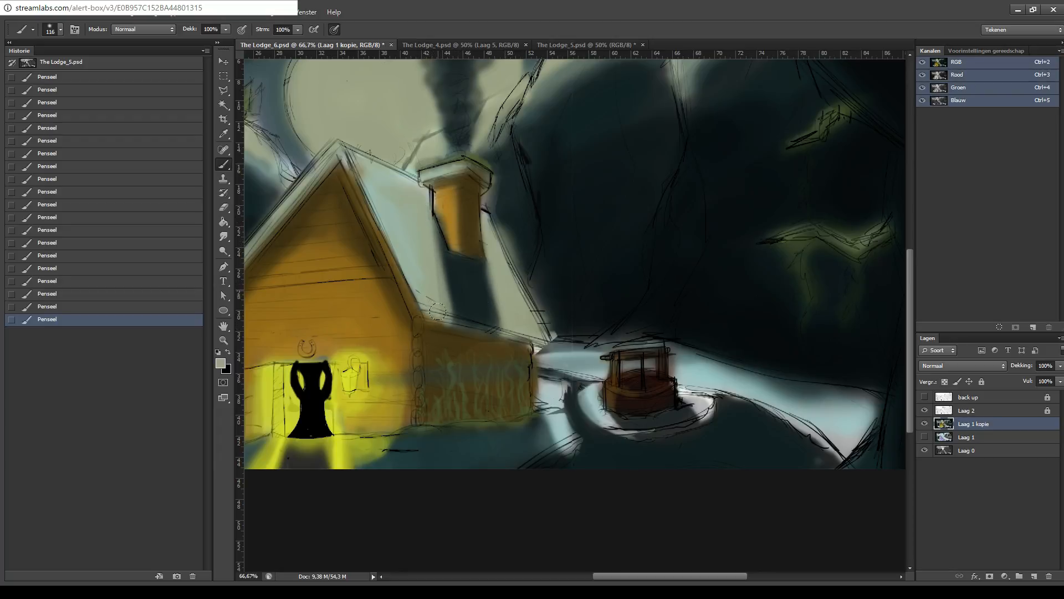
pyautogui.moveTo(450, 324)
pyautogui.mouseDown()
pyautogui.moveTo(440, 227)
pyautogui.moveTo(454, 320)
pyautogui.mouseUp()
pyautogui.hotkey('ctrl', 'z')
pyautogui.moveTo(440, 231)
pyautogui.mouseDown()
pyautogui.moveTo(453, 320)
pyautogui.moveTo(460, 314)
pyautogui.mouseUp()
pyautogui.hotkey('ctrl', 'z')
pyautogui.moveTo(438, 243); pyautogui.dragTo(443, 310)
pyautogui.hotkey('ctrl', 'z')
pyautogui.moveTo(414, 199)
pyautogui.mouseDown()
pyautogui.moveTo(428, 202)
pyautogui.moveTo(444, 308)
pyautogui.mouseUp()
pyautogui.hotkey('ctrl', 'z')
# - Shade the house's side wall beneath the eave with the dark colour of the chimney's shadow, and compare with an earlier history state
pyautogui.moveTo(653, 243); pyautogui.dragTo(742, 223)
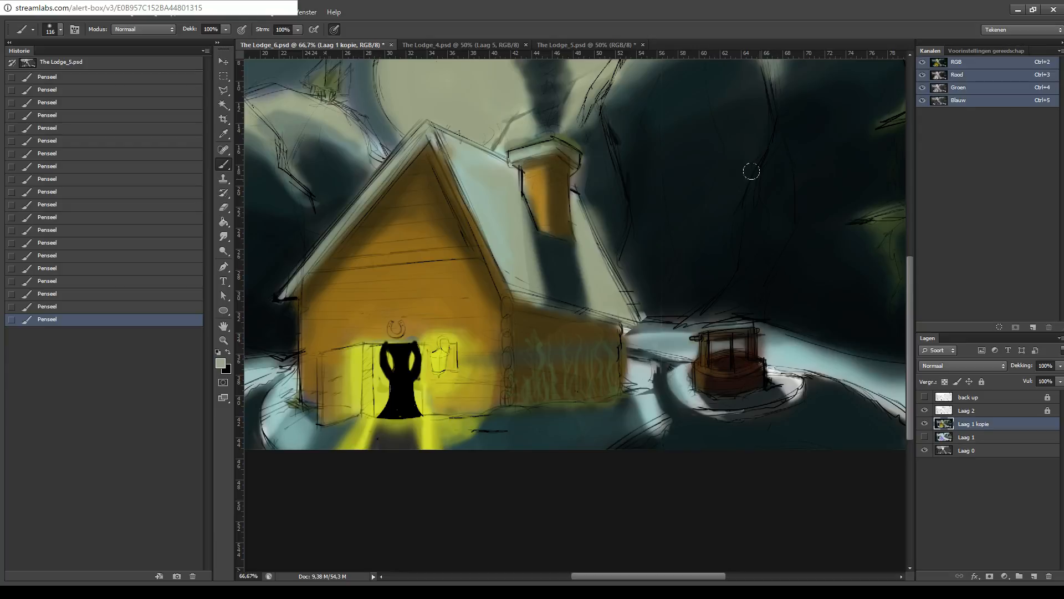
pyautogui.press('i')
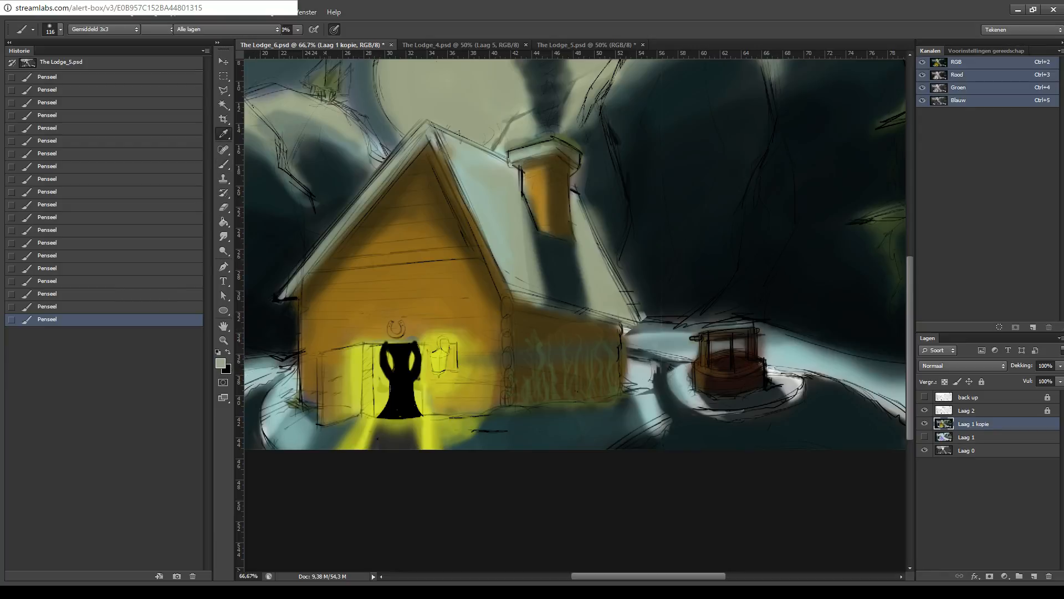
pyautogui.keyDown('alt'); pyautogui.click(557, 277); pyautogui.keyUp('alt')
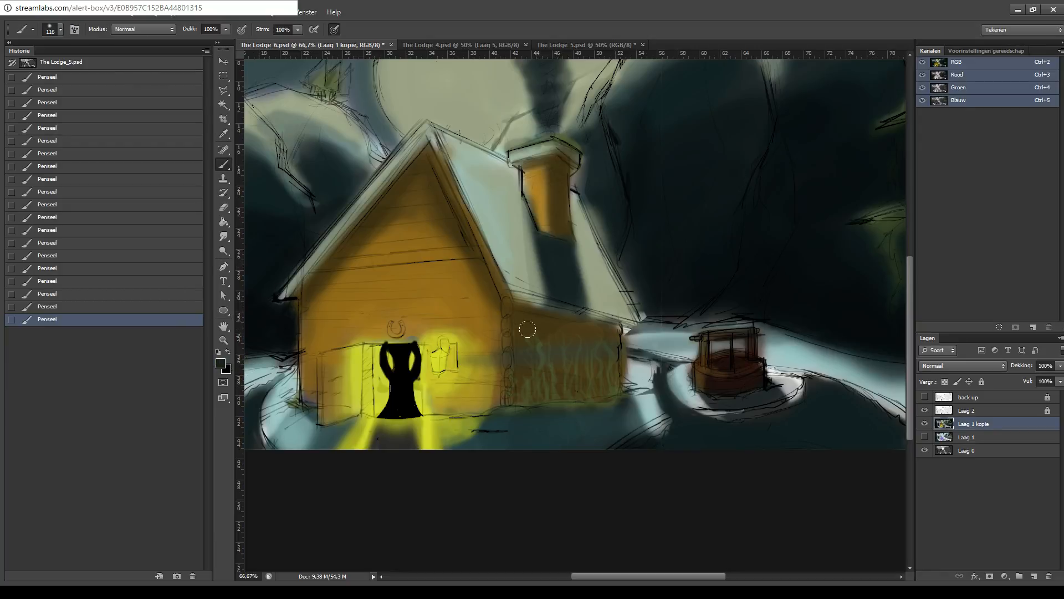
pyautogui.moveTo(515, 308)
pyautogui.mouseDown()
pyautogui.moveTo(577, 314)
pyautogui.moveTo(512, 297)
pyautogui.moveTo(608, 318)
pyautogui.moveTo(528, 305)
pyautogui.moveTo(613, 331)
pyautogui.moveTo(577, 315)
pyautogui.moveTo(606, 327)
pyautogui.moveTo(595, 340)
pyautogui.moveTo(606, 370)
pyautogui.mouseUp()
pyautogui.hotkey('ctrl', 'z')
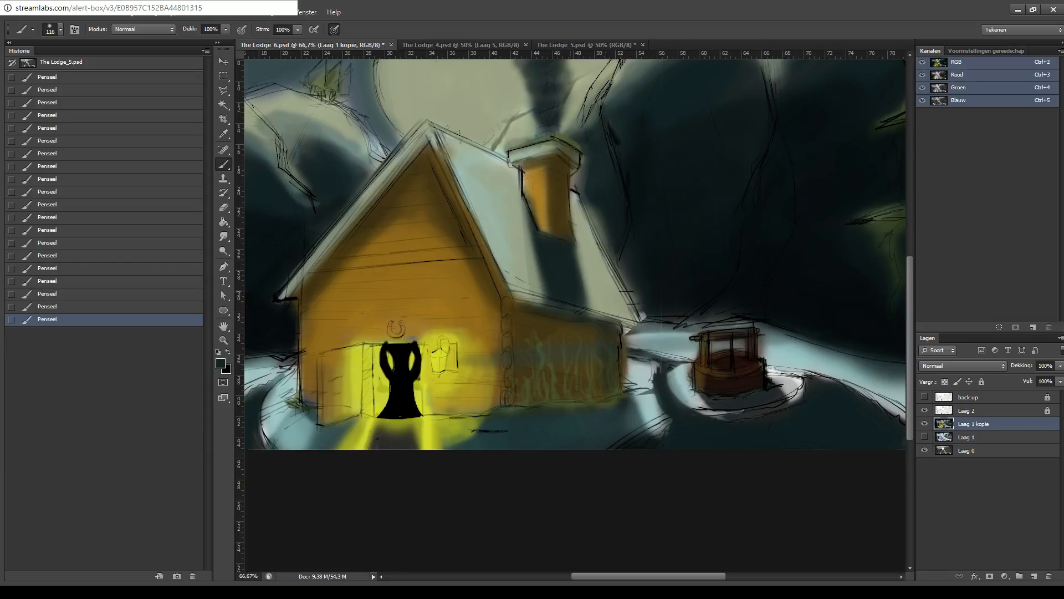
pyautogui.hotkey('ctrl', 'z')
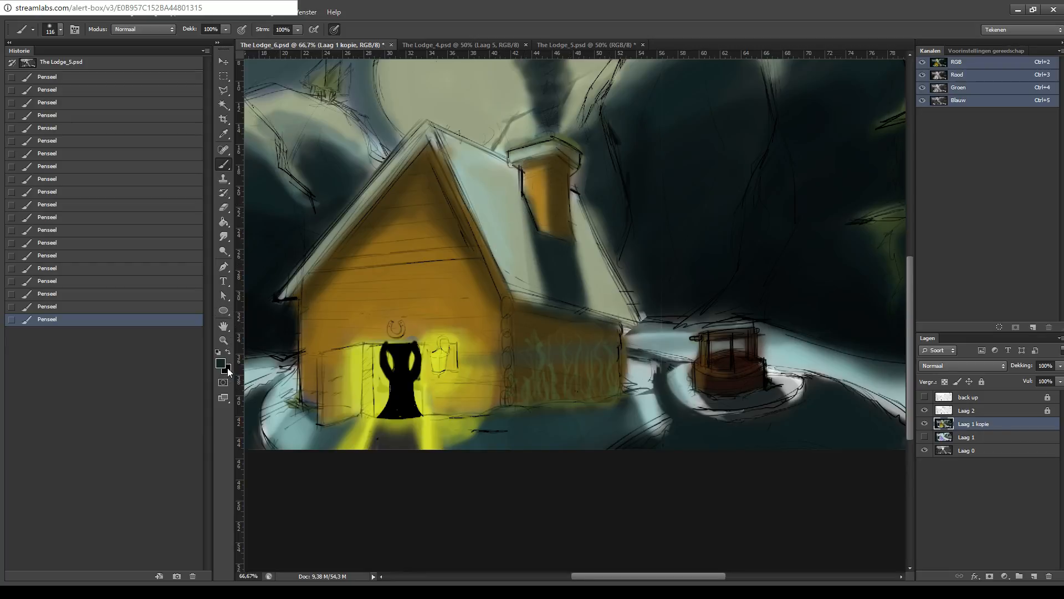
pyautogui.click(73, 80)
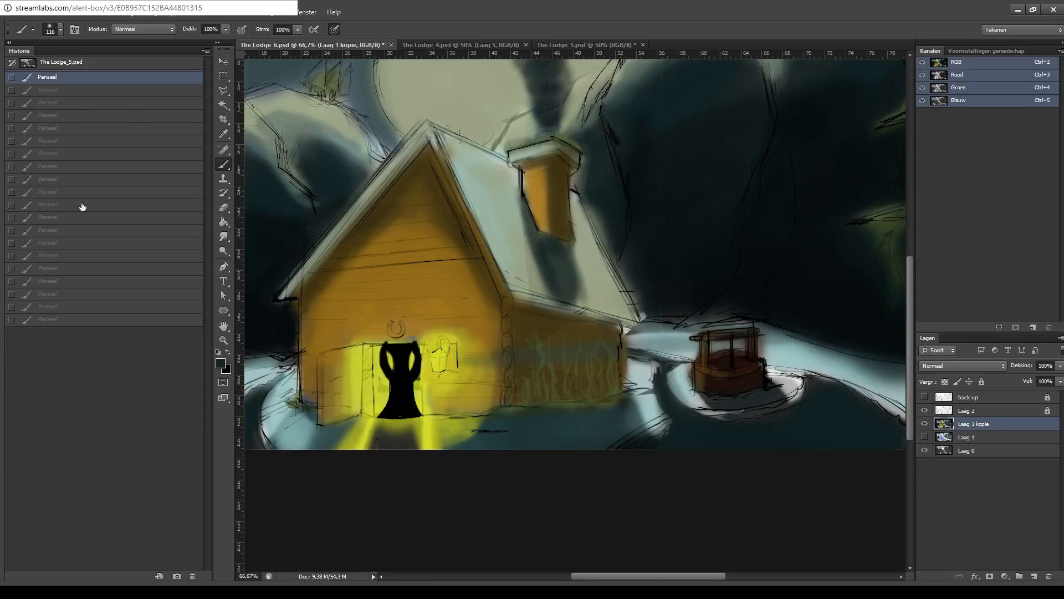
pyautogui.click(89, 323)
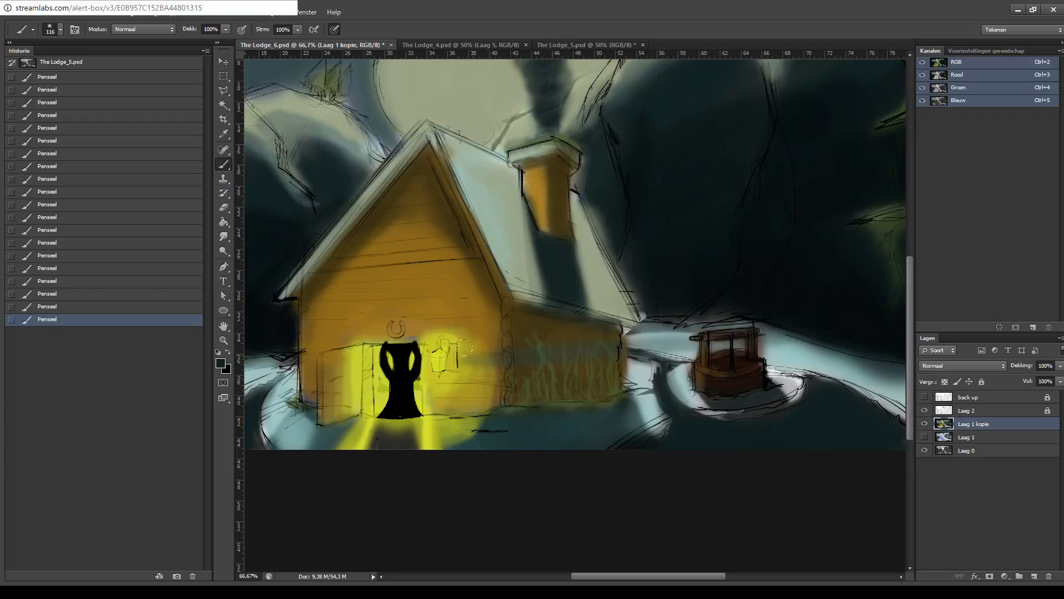
# - Sample olive and dark brown wall colours for retouching the house's side wall
pyautogui.press('i')
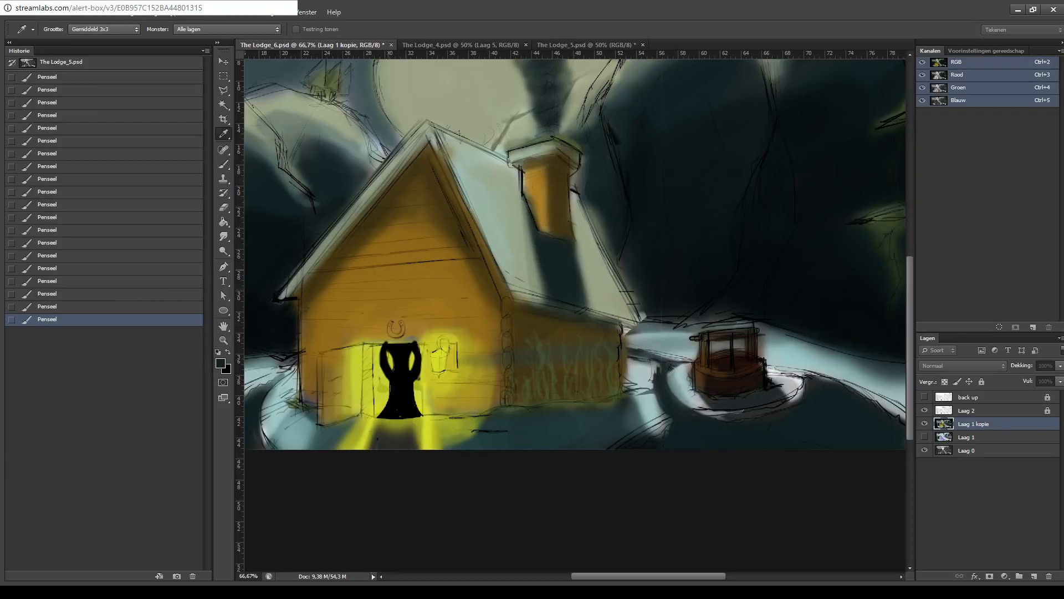
pyautogui.keyDown('alt'); pyautogui.click(487, 380); pyautogui.keyUp('alt')
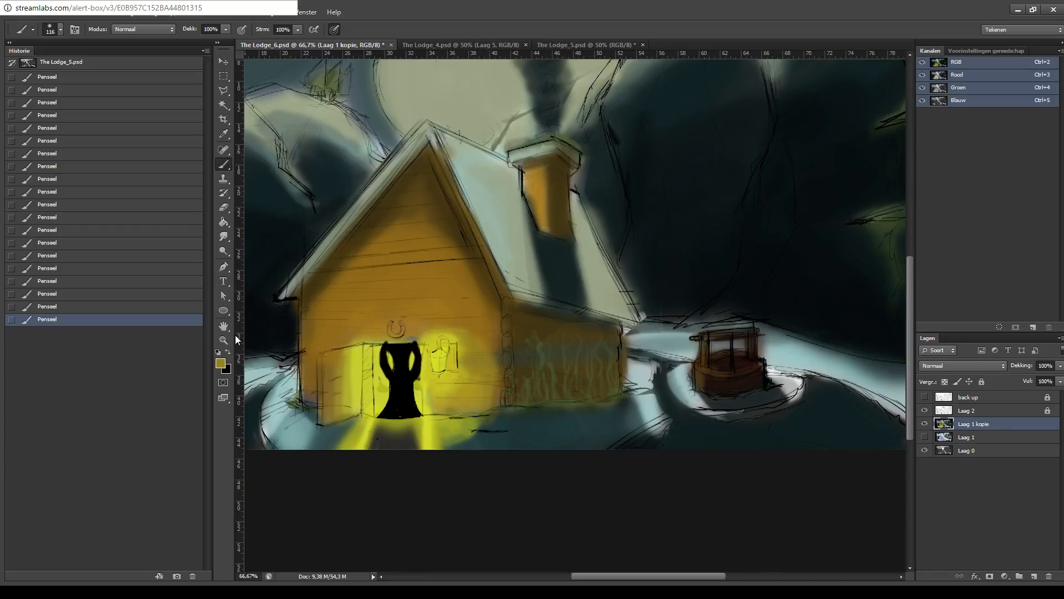
pyautogui.keyDown('alt'); pyautogui.click(525, 345); pyautogui.keyUp('alt')
# - Save The Lodge_6.psd and show the whole painting at 50% zoom
pyautogui.hotkey('ctrl', '-')
pyautogui.hotkey('ctrl', '-')
pyautogui.hotkey('ctrl', '-')
pyautogui.hotkey('ctrl', 's')
pyautogui.hotkey('ctrl', '+')
pyautogui.hotkey('ctrl', '+')
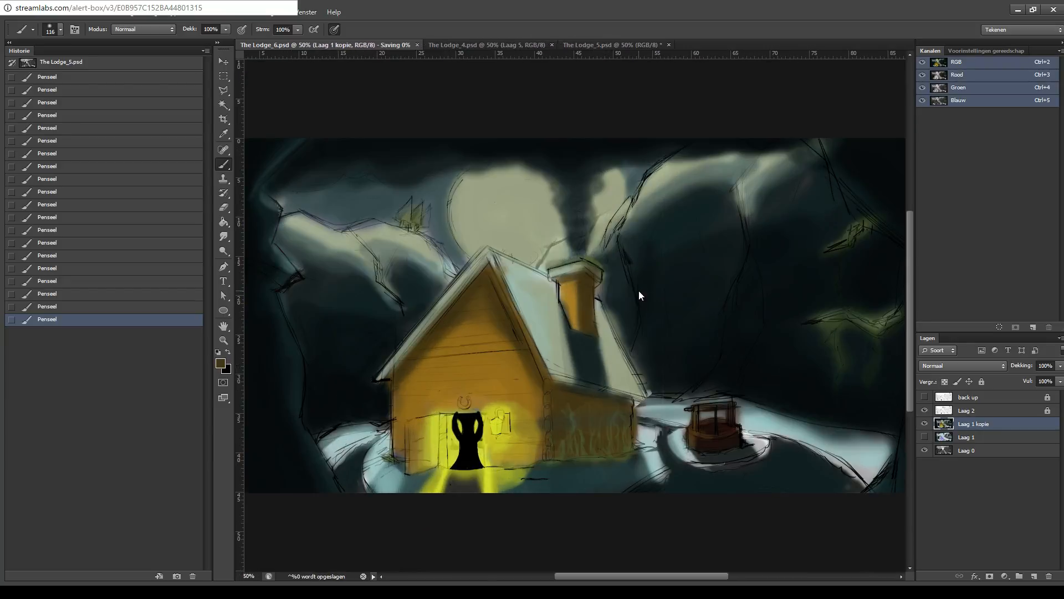
# - Compare the greyscale versions of the scene in The Lodge_4.psd and The Lodge_5.psd
pyautogui.click(460, 43)
pyautogui.click(570, 44)
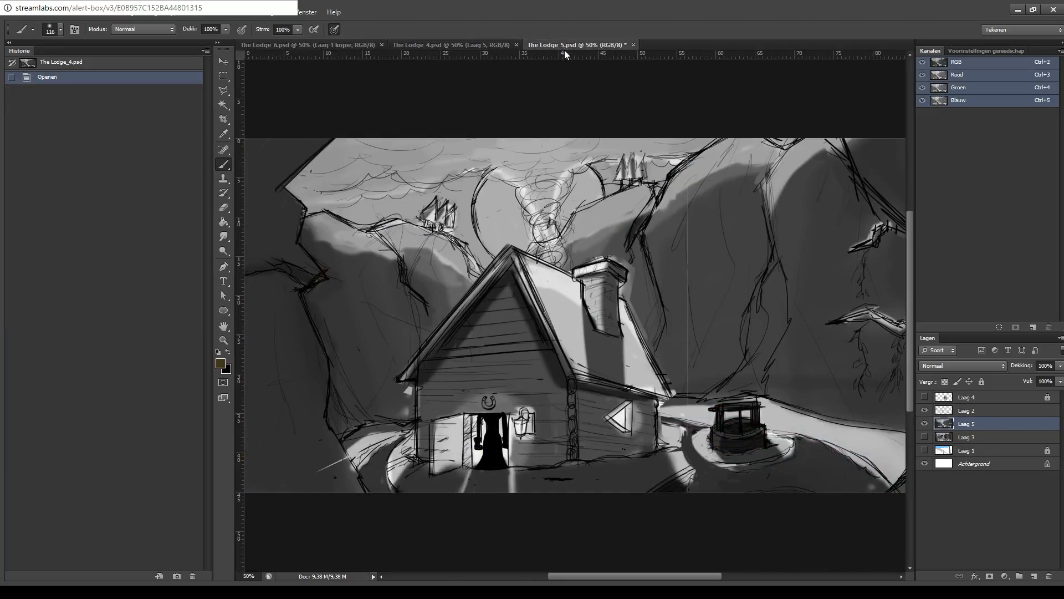
pyautogui.click(434, 48)
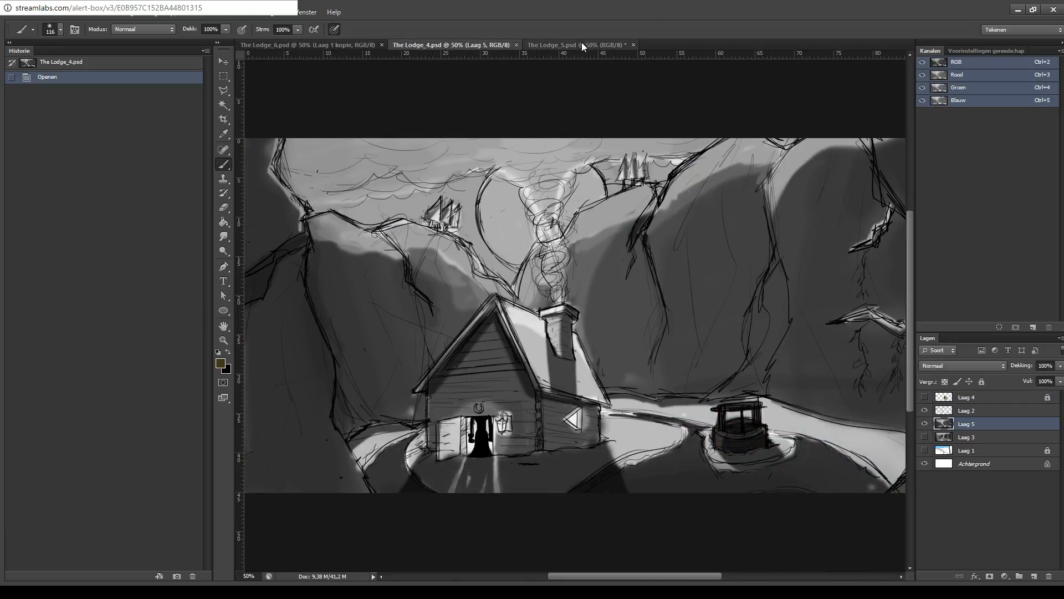
pyautogui.click(582, 44)
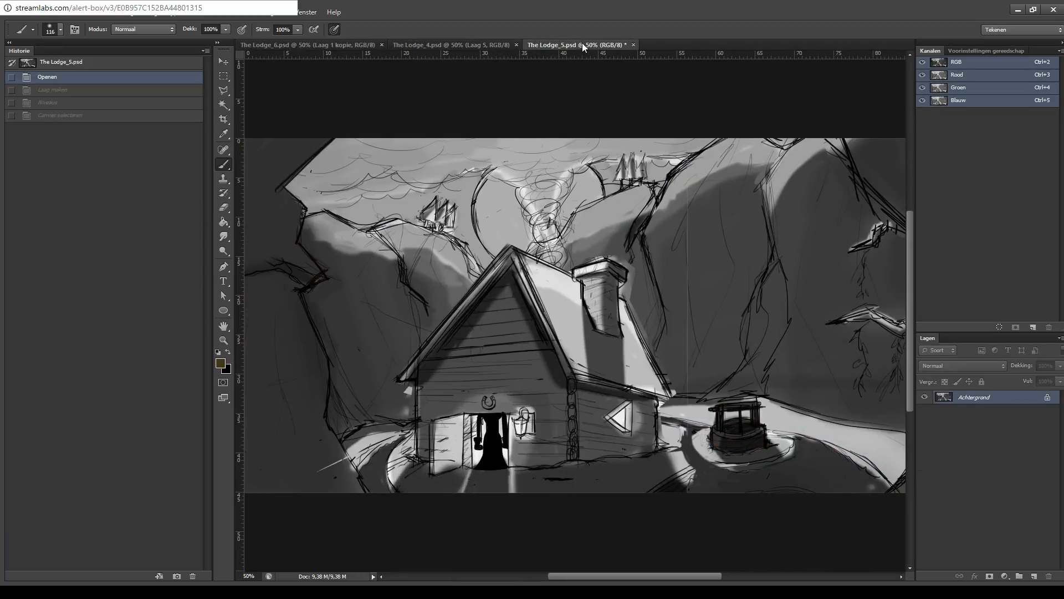
# - Mark the left cliff in The Lodge_4.psd with a trial stroke, undo it, check The Lodge_5.psd and return to The Lodge_6.psd
pyautogui.click(493, 46)
pyautogui.moveTo(299, 175)
pyautogui.mouseDown()
pyautogui.moveTo(313, 203)
pyautogui.moveTo(380, 255)
pyautogui.mouseUp()
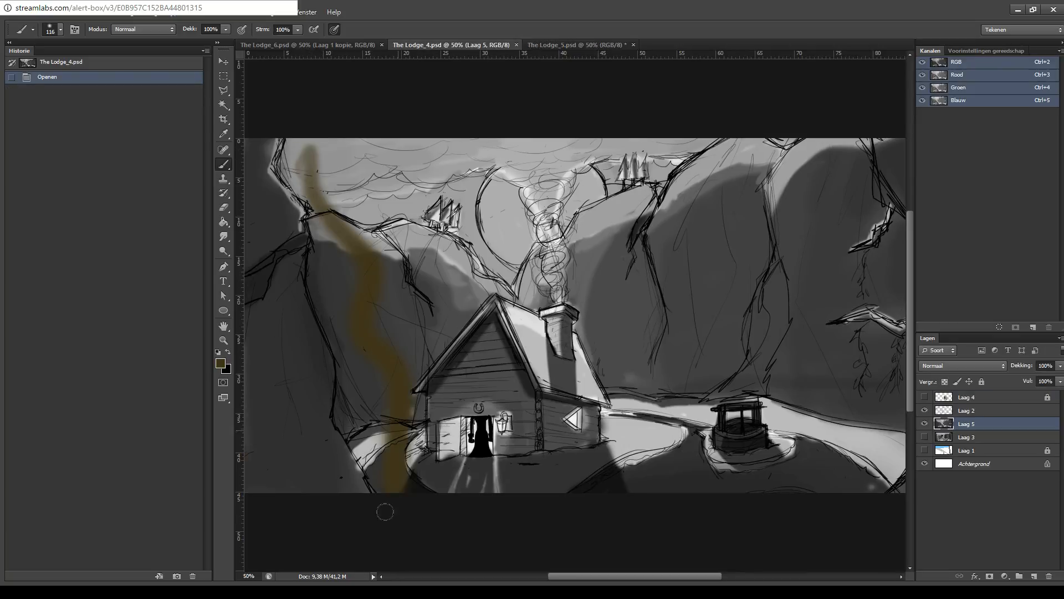
pyautogui.hotkey('ctrl', 'z')
pyautogui.click(577, 47)
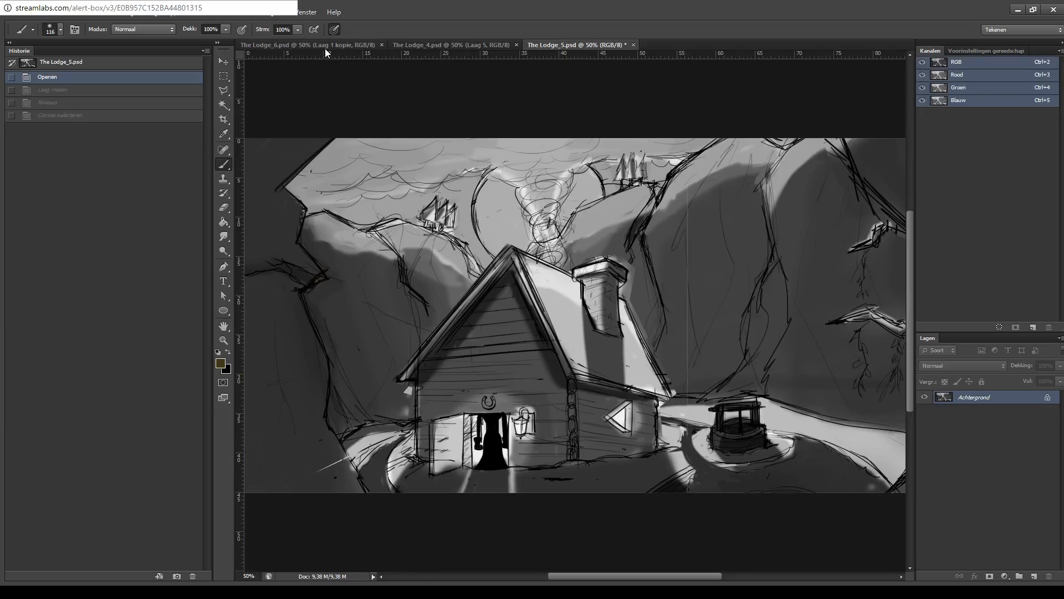
pyautogui.click(343, 47)
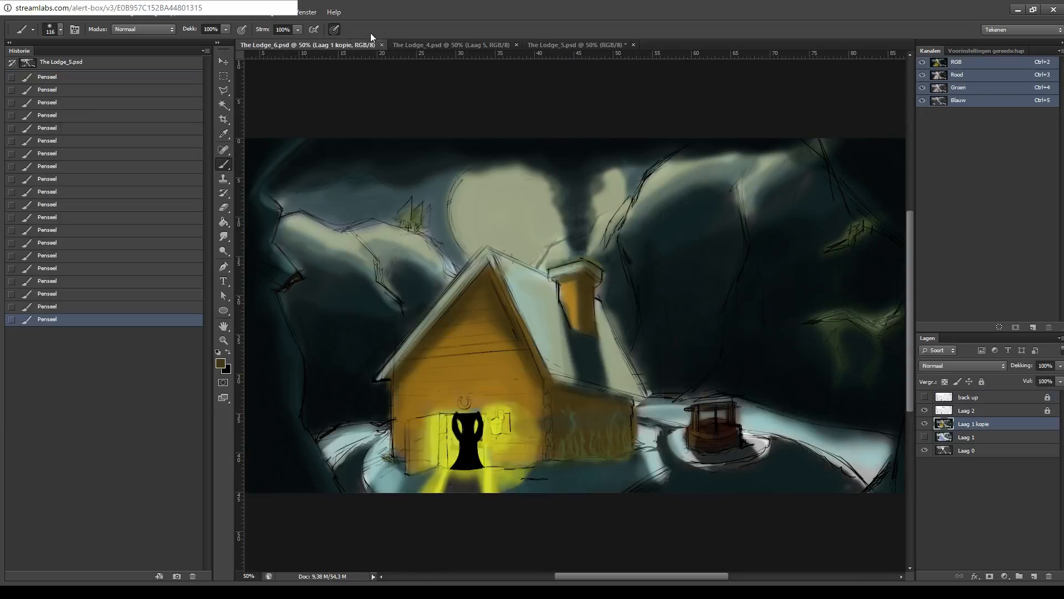
# - Try black shading on the house's side wall beneath the eave at 100% opacity, and undo it
pyautogui.moveTo(462, 233); pyautogui.dragTo(458, 146)
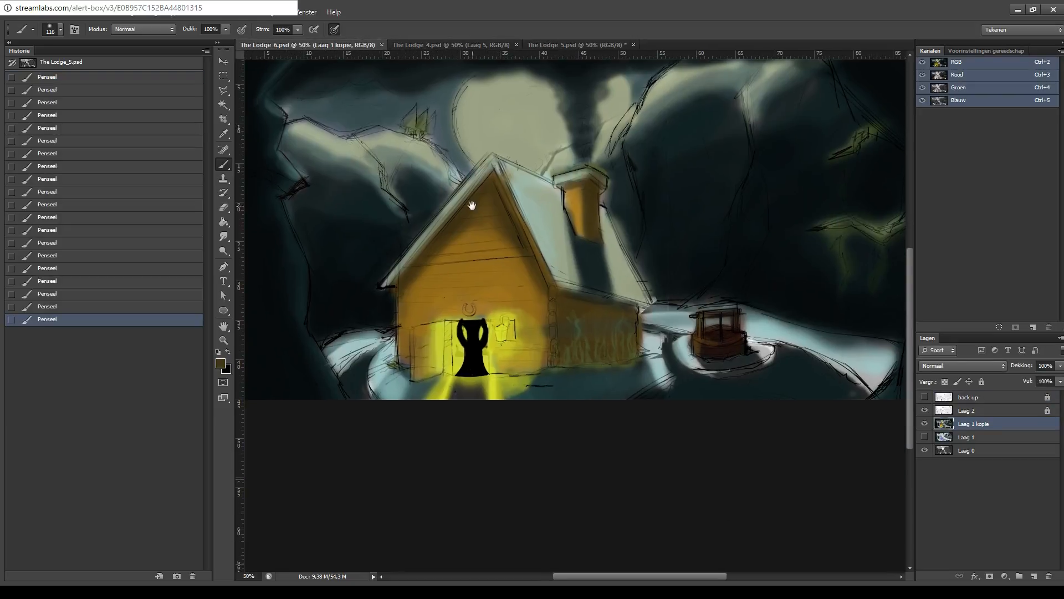
pyautogui.moveTo(471, 205); pyautogui.dragTo(447, 149)
pyautogui.hotkey('ctrl', '+')
pyautogui.hotkey('ctrl', '+')
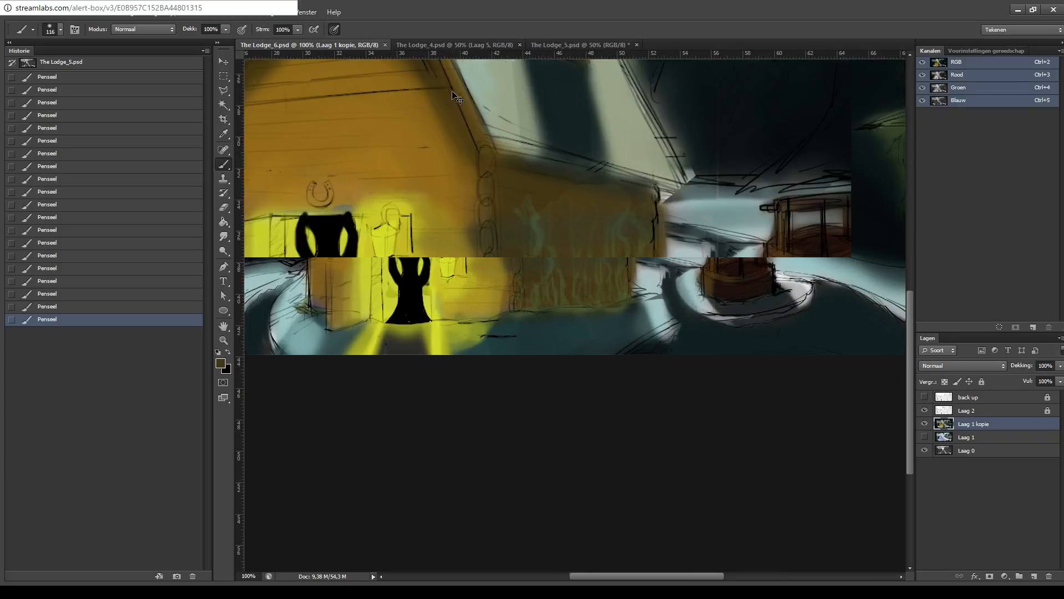
pyautogui.moveTo(362, 136); pyautogui.dragTo(421, 205)
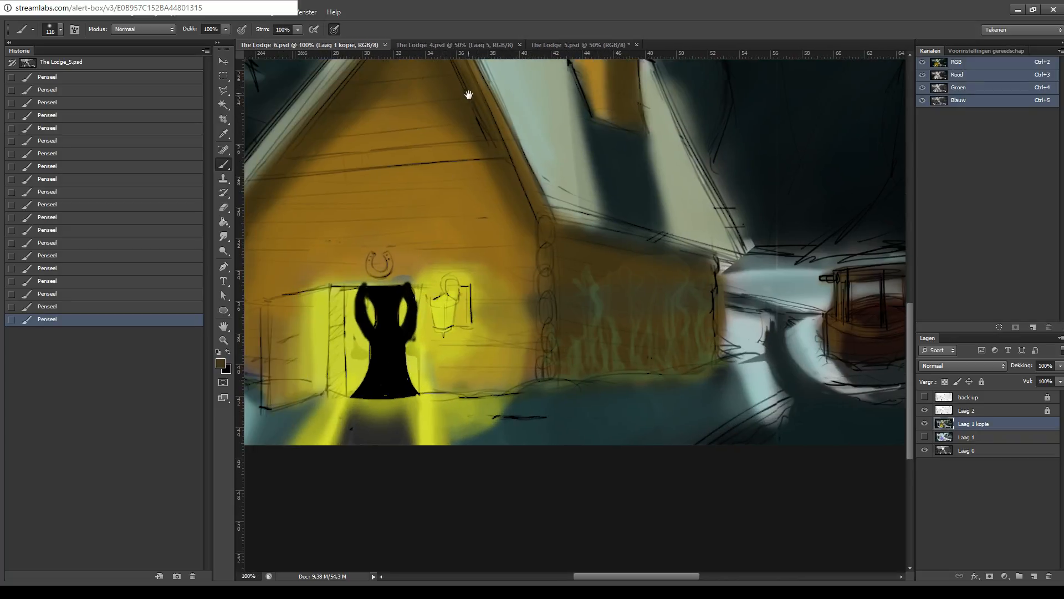
pyautogui.moveTo(502, 113); pyautogui.dragTo(553, 156)
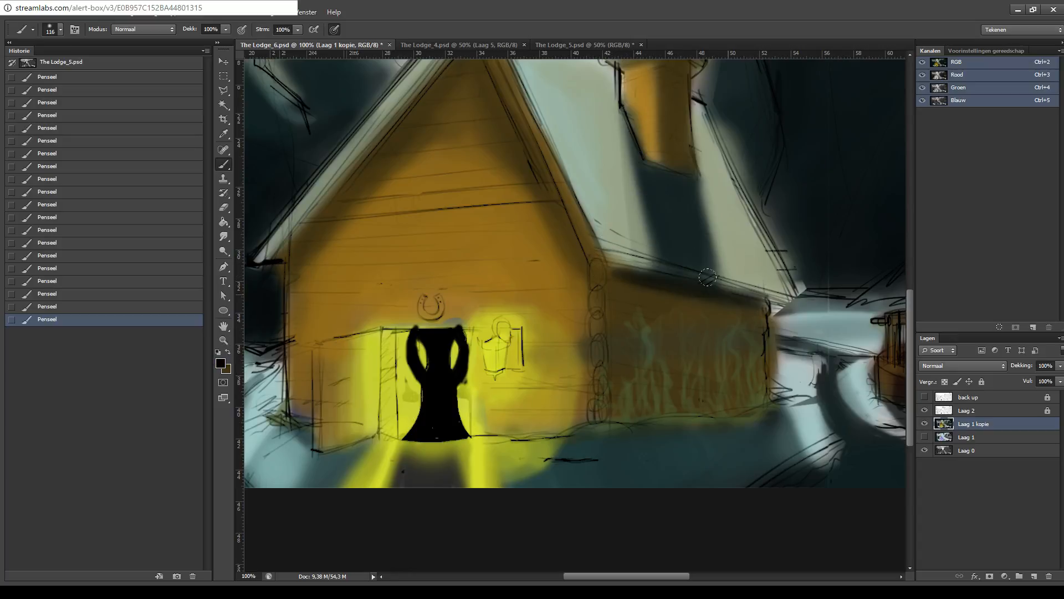
pyautogui.moveTo(736, 288)
pyautogui.mouseDown()
pyautogui.moveTo(734, 338)
pyautogui.moveTo(742, 385)
pyautogui.mouseUp()
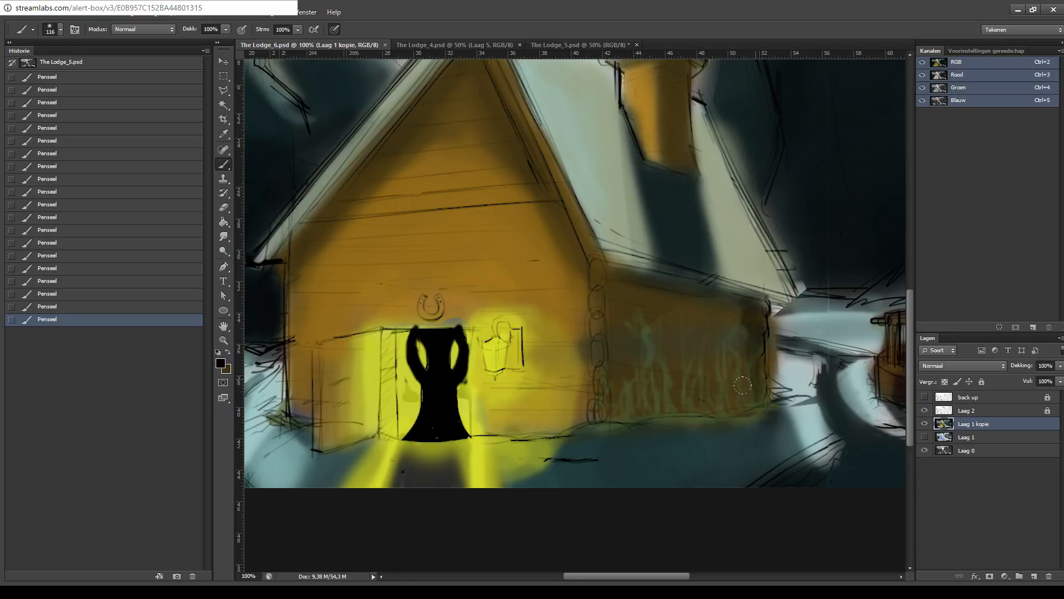
pyautogui.moveTo(738, 285); pyautogui.dragTo(603, 264)
pyautogui.hotkey('ctrl', 'z')
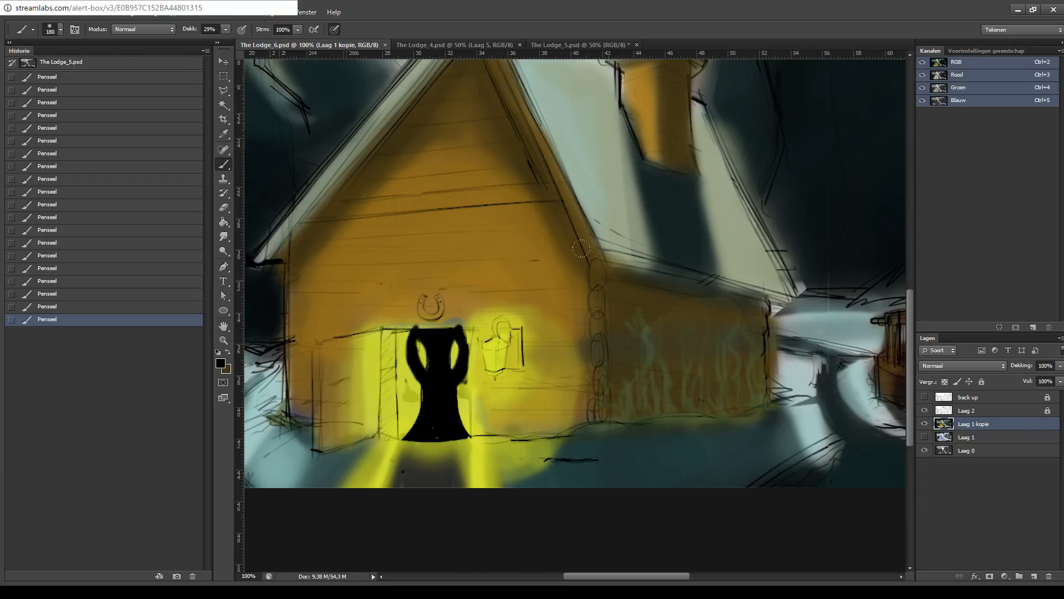
# - Shade the side wall beneath the eave in black with a size 180 brush at 29% opacity, and save the file
pyautogui.moveTo(596, 263)
pyautogui.mouseDown()
pyautogui.moveTo(679, 278)
pyautogui.moveTo(748, 319)
pyautogui.moveTo(750, 383)
pyautogui.mouseUp()
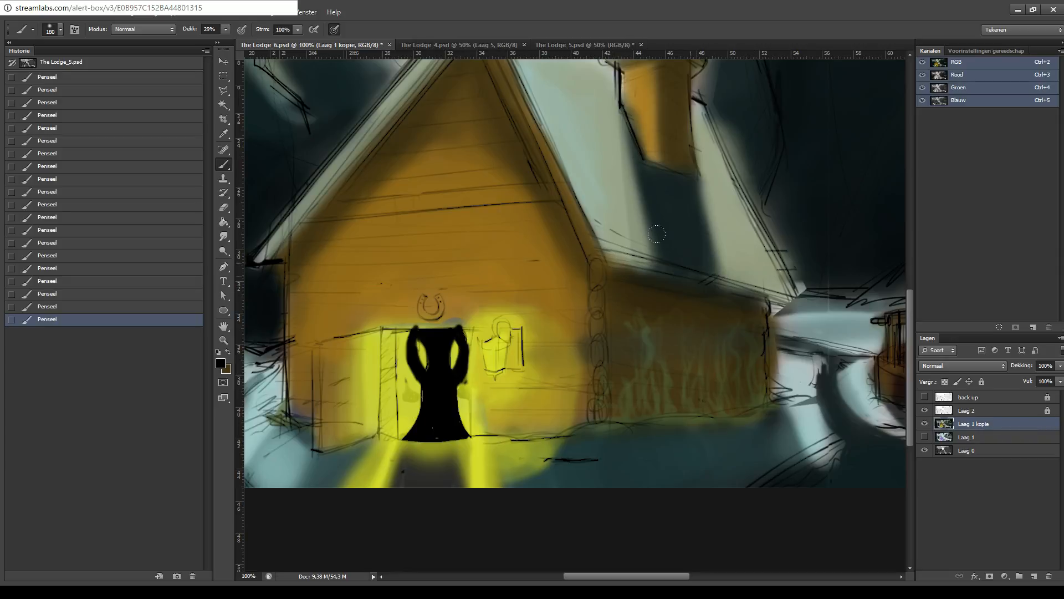
pyautogui.hotkey('ctrl', 's')
# - Darken the front gable along the roof edge and the chimney beneath its cap in black at 29% opacity
pyautogui.scroll(2, 572, 190)
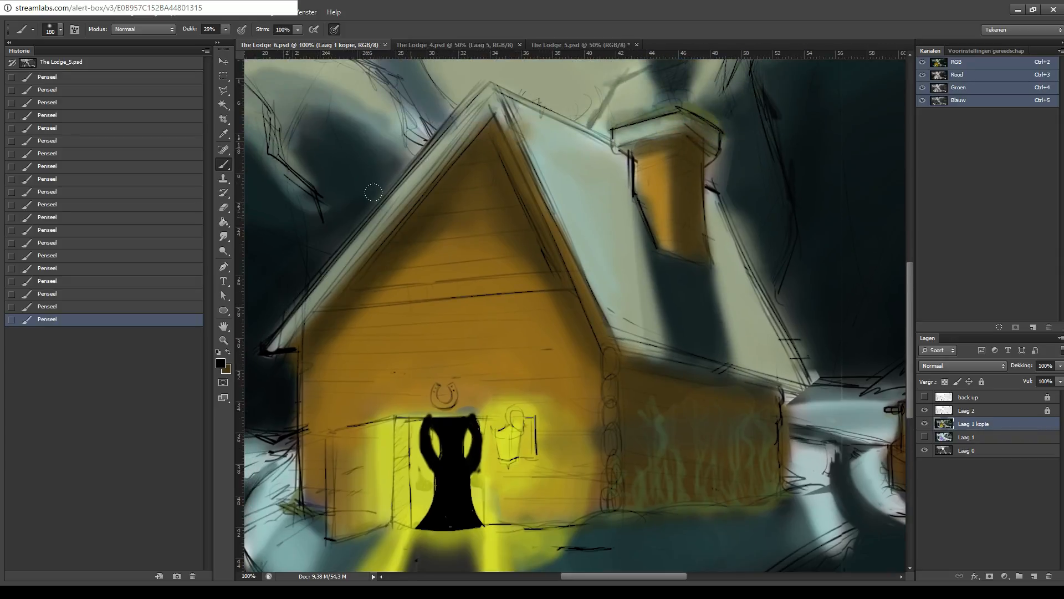
pyautogui.moveTo(324, 297); pyautogui.dragTo(473, 130)
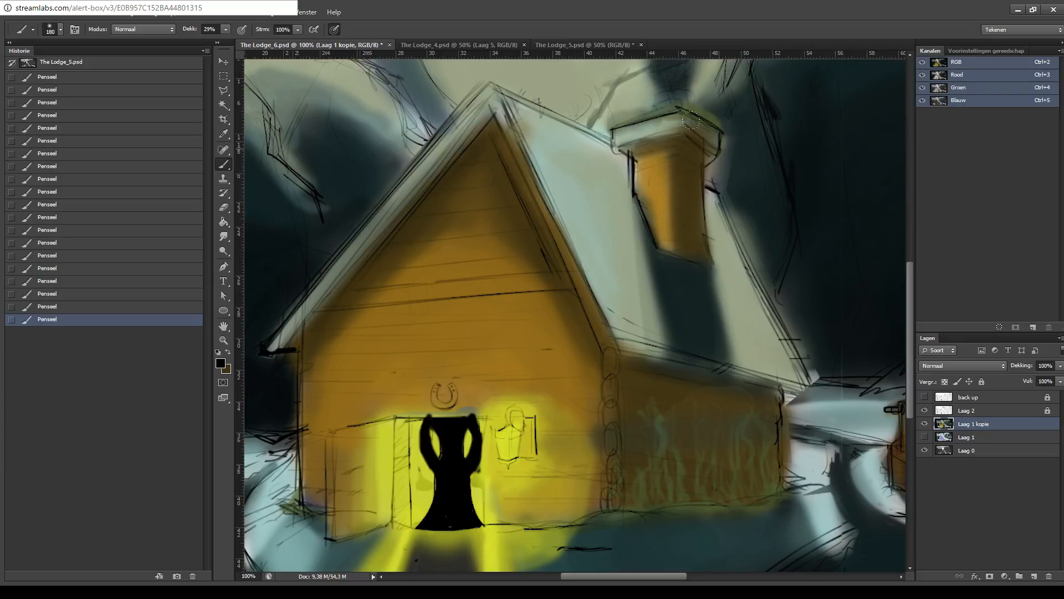
pyautogui.moveTo(647, 142); pyautogui.dragTo(662, 141)
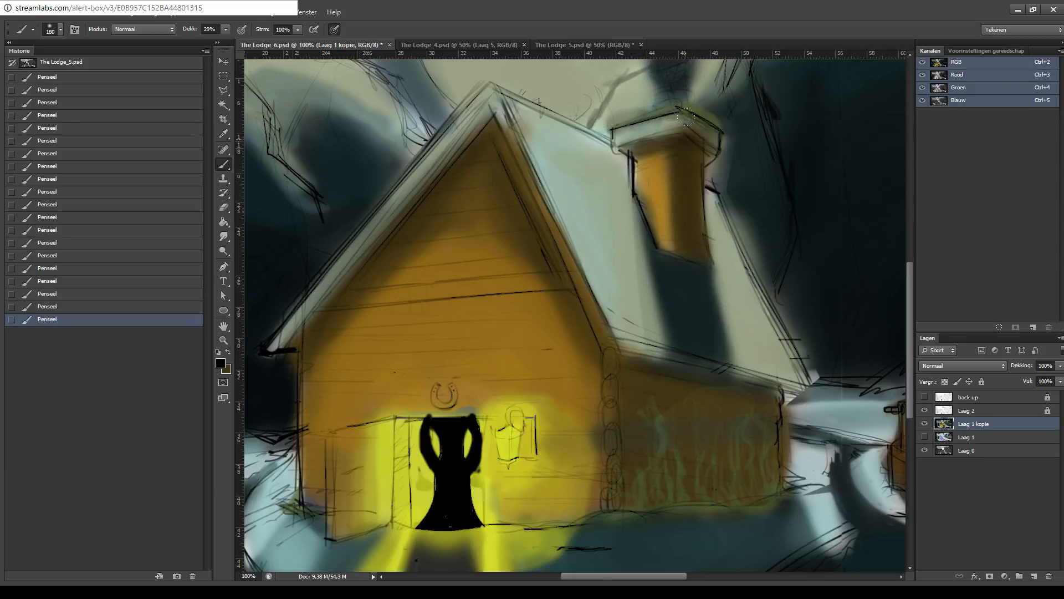
pyautogui.scroll(-2, 685, 117)
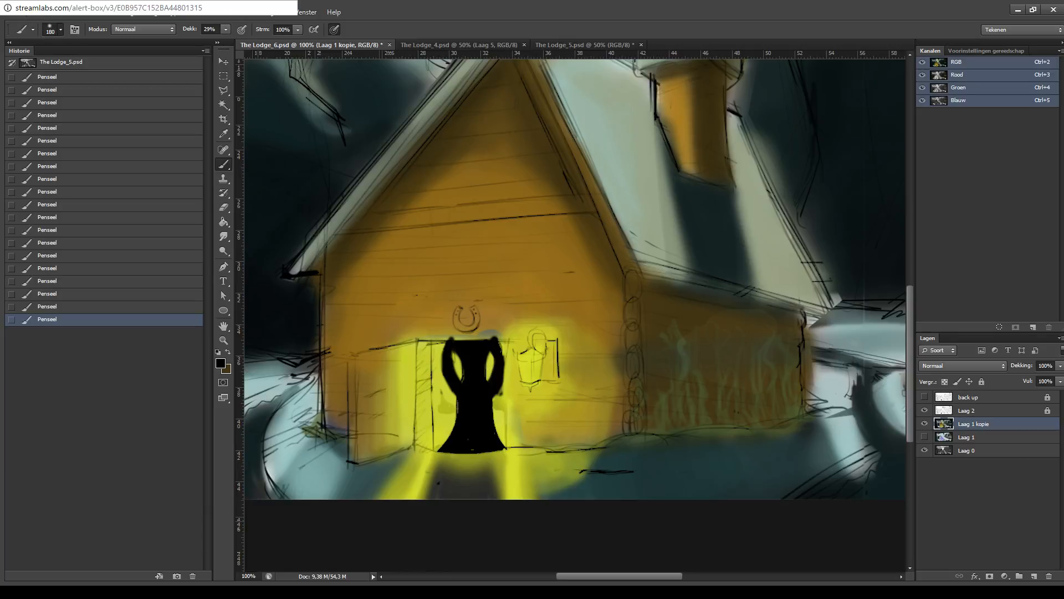
pyautogui.moveTo(483, 236); pyautogui.dragTo(561, 171)
pyautogui.hotkey('ctrl', 'z')
# - Sample a dark grey beside the well's roof and paint the horseshoe above the door with a size 20 brush
pyautogui.moveTo(603, 278)
pyautogui.mouseDown()
pyautogui.moveTo(606, 172)
pyautogui.moveTo(431, 184)
pyautogui.mouseUp()
pyautogui.moveTo(529, 133); pyautogui.dragTo(448, 164)
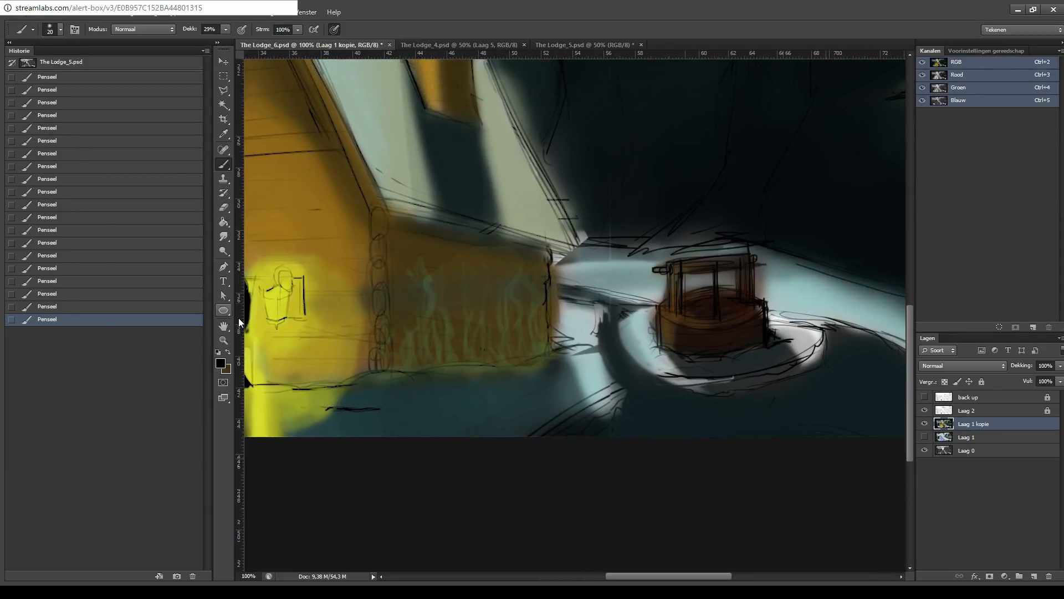
pyautogui.moveTo(455, 241); pyautogui.dragTo(325, 334)
pyautogui.moveTo(413, 245); pyautogui.dragTo(330, 237)
pyautogui.press('i')
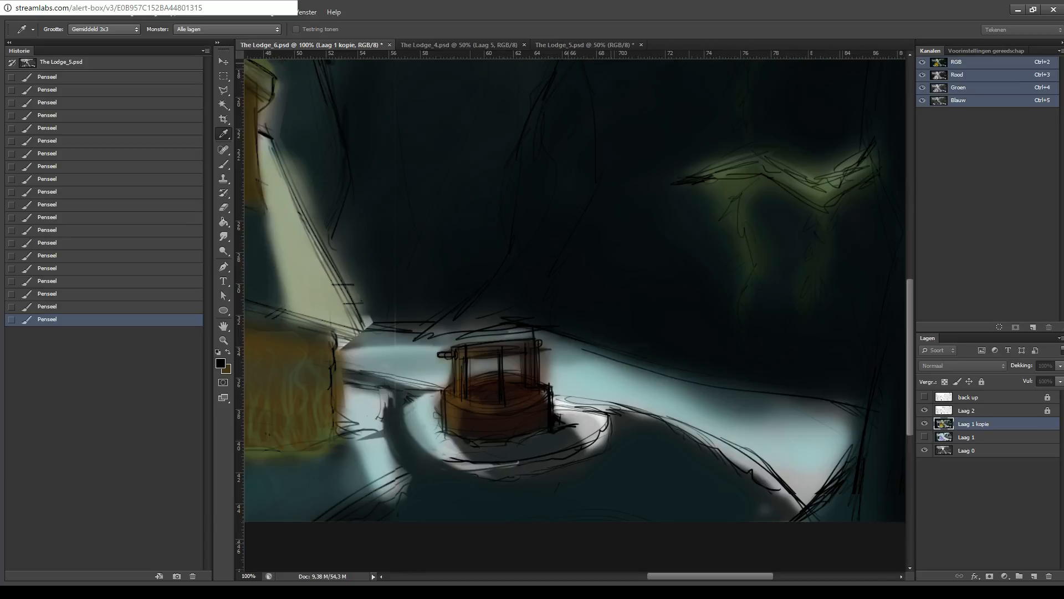
pyautogui.keyDown('alt'); pyautogui.click(507, 334); pyautogui.keyUp('alt')
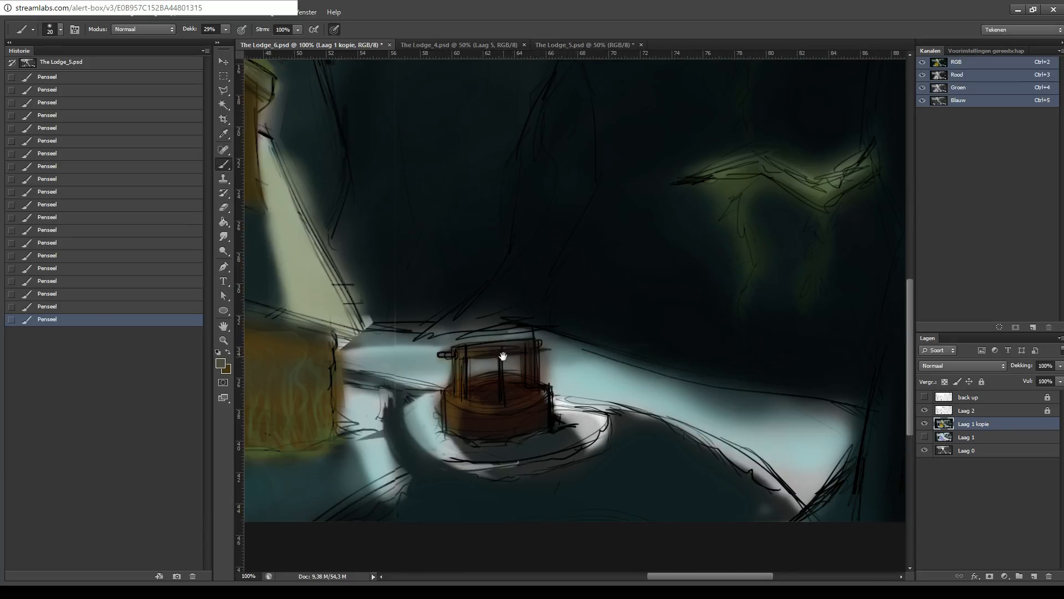
pyautogui.moveTo(502, 356); pyautogui.dragTo(689, 253)
pyautogui.moveTo(498, 238)
pyautogui.mouseDown()
pyautogui.moveTo(648, 208)
pyautogui.moveTo(577, 218)
pyautogui.mouseUp()
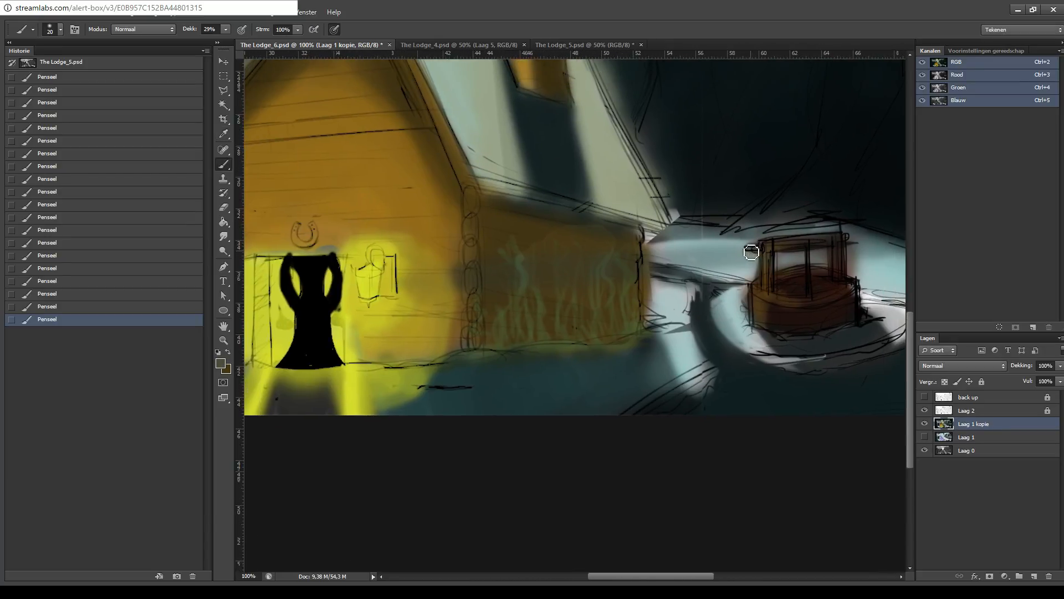
pyautogui.moveTo(501, 202); pyautogui.dragTo(578, 197)
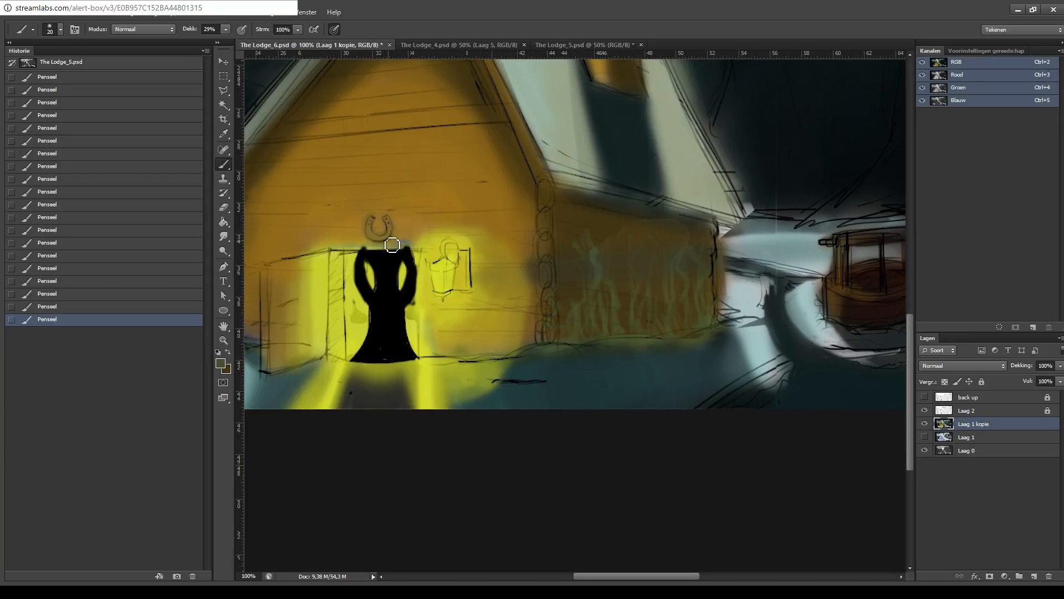
# - Sample the ochre of the lit front wall and repaint the wall inside and around the horseshoe
pyautogui.press('i')
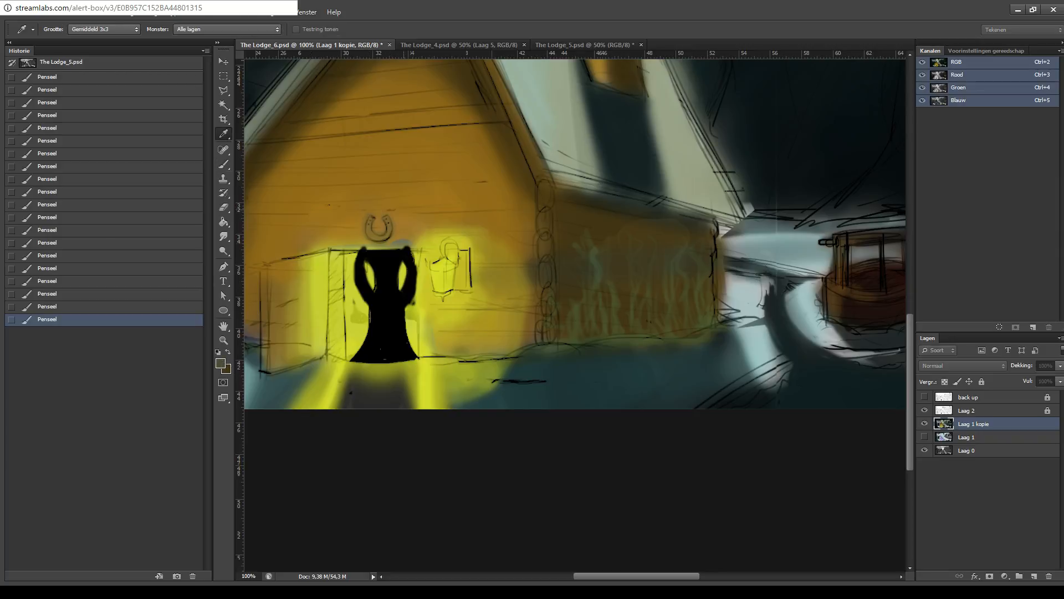
pyautogui.keyDown('alt'); pyautogui.click(493, 222); pyautogui.keyUp('alt')
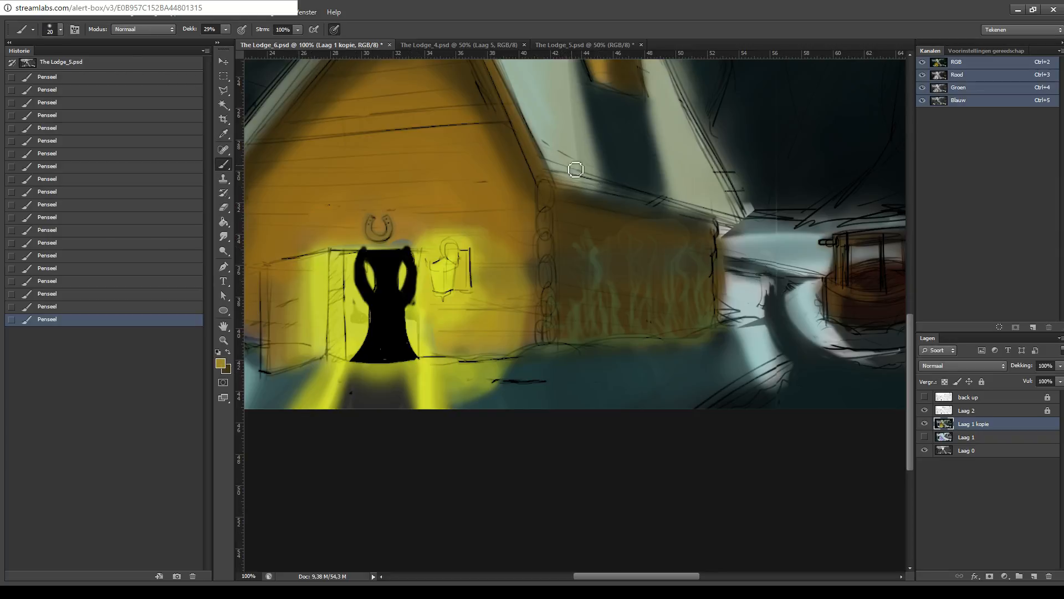
pyautogui.moveTo(399, 250); pyautogui.dragTo(380, 248)
pyautogui.moveTo(470, 312); pyautogui.dragTo(504, 378)
pyautogui.moveTo(501, 341); pyautogui.dragTo(566, 321)
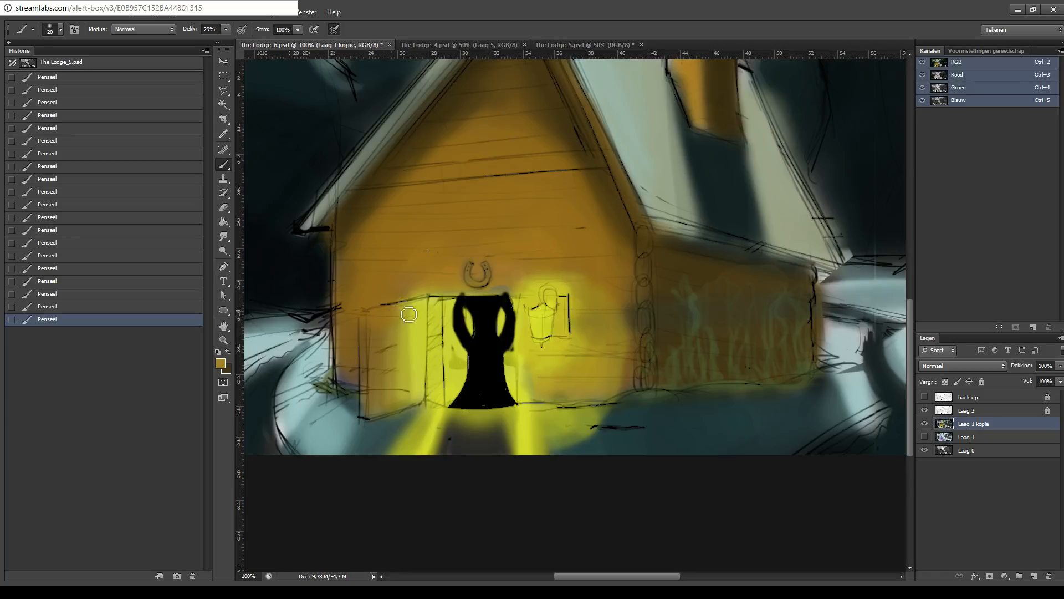
pyautogui.moveTo(486, 272); pyautogui.dragTo(527, 289)
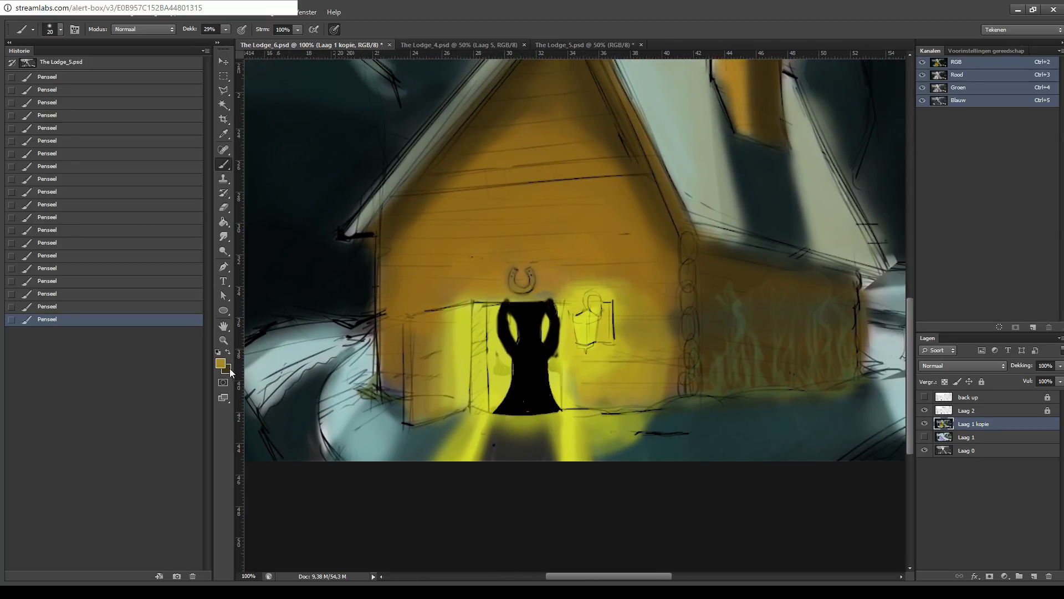
# - Sample a dark brown at the horseshoe and deepen the horseshoe's shading above the door
pyautogui.press('i')
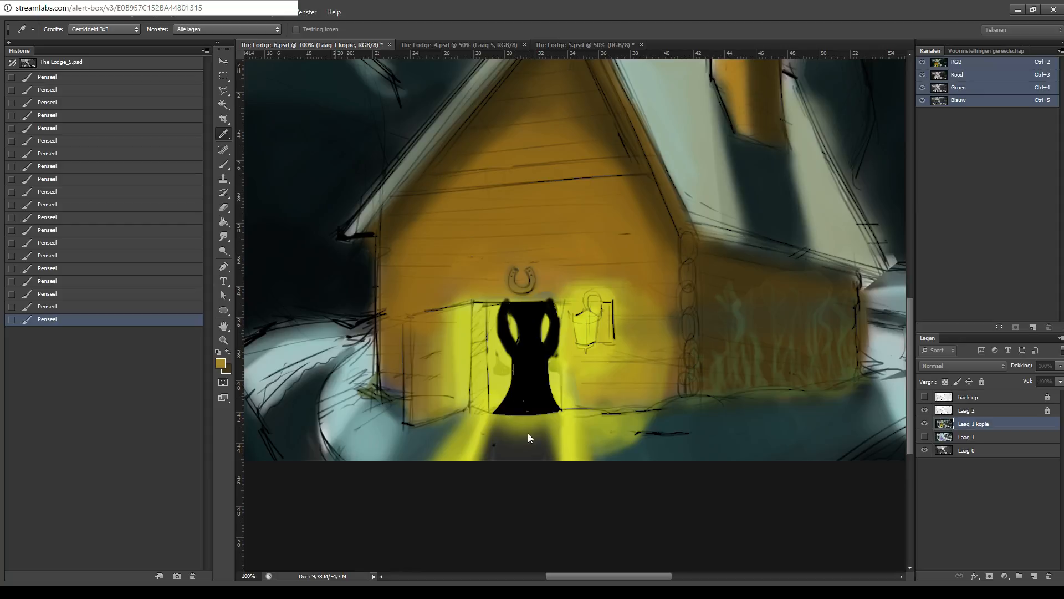
pyautogui.press('b')
pyautogui.keyDown('alt'); pyautogui.click(537, 283); pyautogui.keyUp('alt')
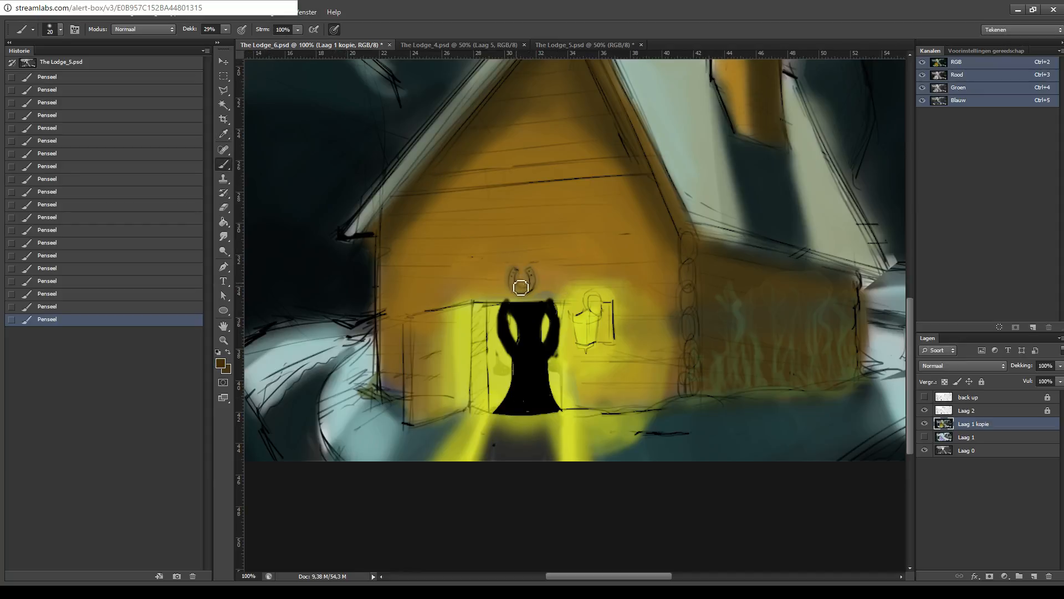
pyautogui.moveTo(521, 288)
pyautogui.mouseDown()
pyautogui.moveTo(532, 275)
pyautogui.moveTo(528, 288)
pyautogui.moveTo(523, 274)
pyautogui.mouseUp()
pyautogui.moveTo(569, 221); pyautogui.dragTo(559, 262)
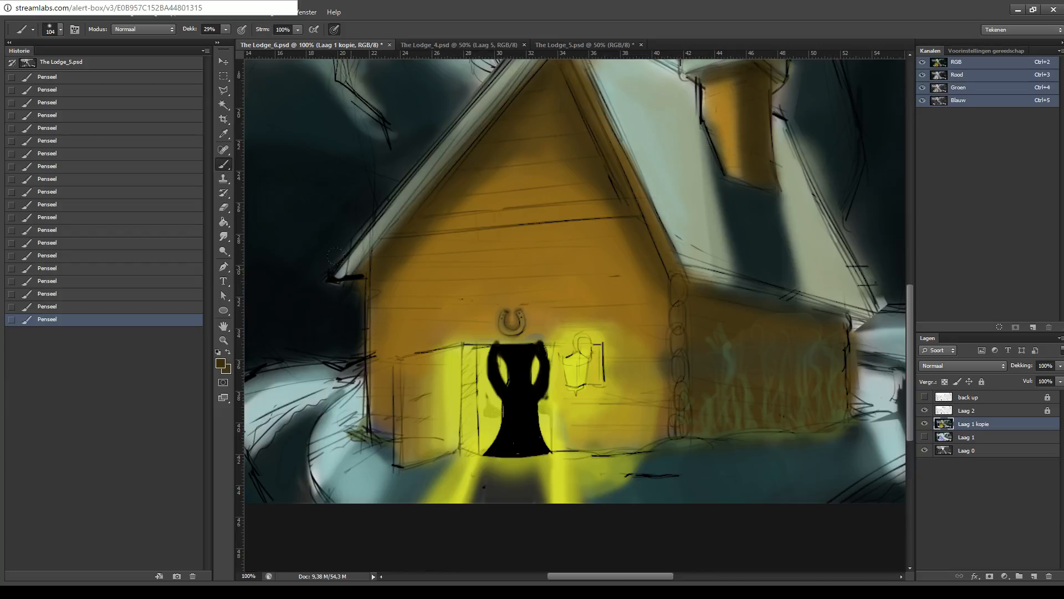
# - Try shading the chimney beneath its snowy cap in dark brown with a size 104 brush, and undo it
pyautogui.moveTo(627, 124); pyautogui.dragTo(501, 302)
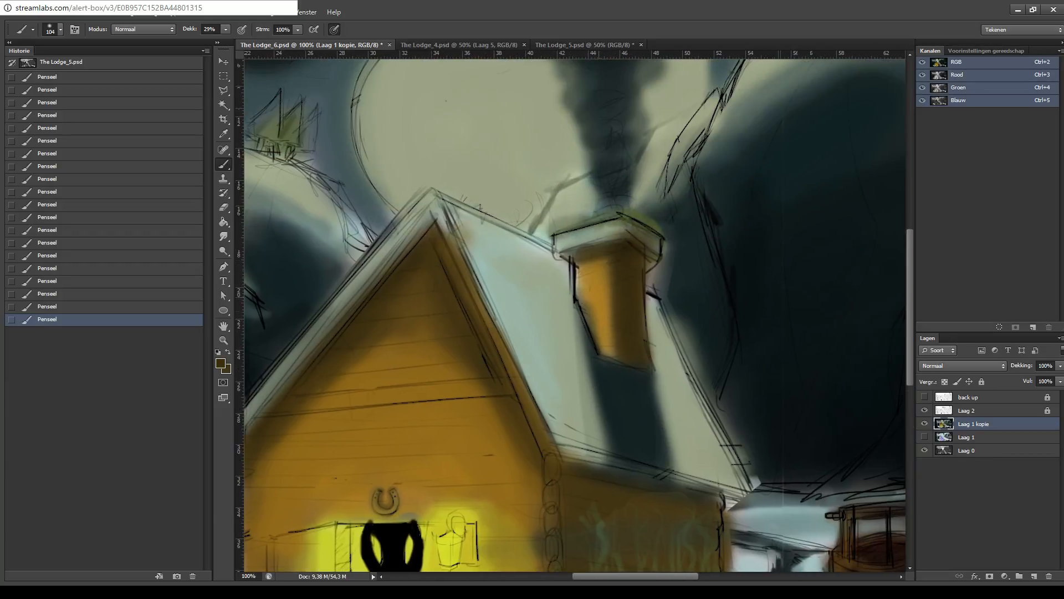
pyautogui.moveTo(597, 270)
pyautogui.mouseDown()
pyautogui.moveTo(608, 348)
pyautogui.moveTo(613, 247)
pyautogui.mouseUp()
pyautogui.hotkey('ctrl', 'z')
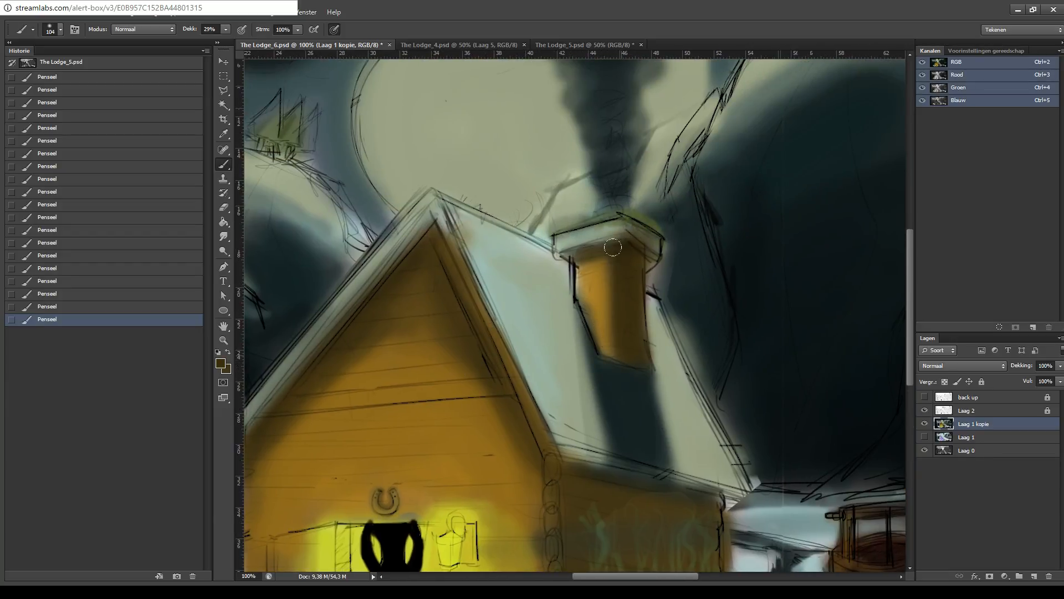
# - Sample the olive green of the ship on the snowy ridge and paint over its sails and hull
pyautogui.moveTo(676, 222)
pyautogui.mouseDown()
pyautogui.moveTo(709, 233)
pyautogui.moveTo(770, 161)
pyautogui.moveTo(752, 249)
pyautogui.moveTo(775, 216)
pyautogui.mouseUp()
pyautogui.moveTo(603, 181); pyautogui.dragTo(643, 172)
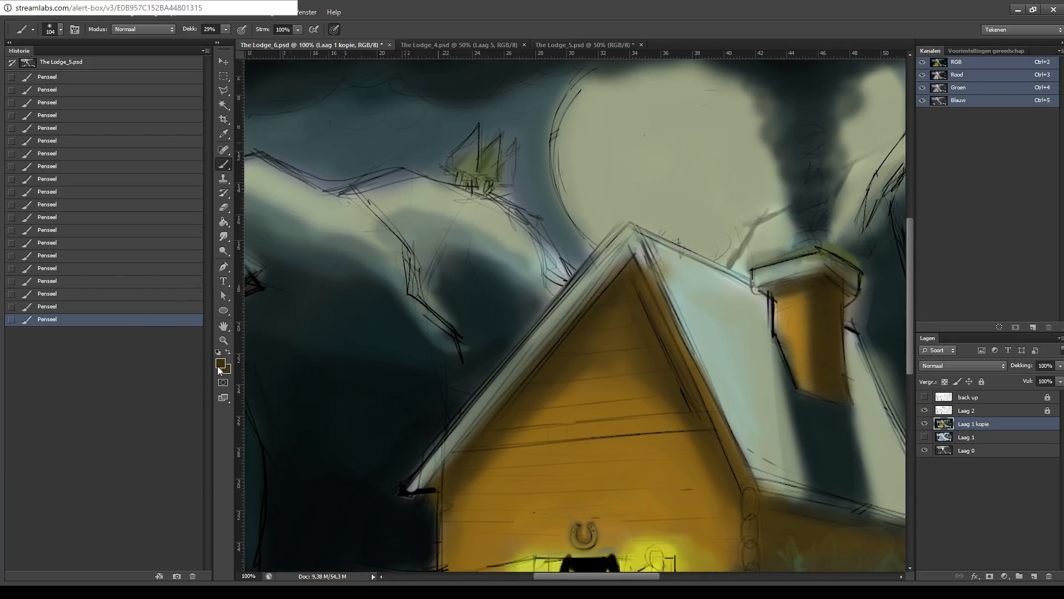
pyautogui.press('i')
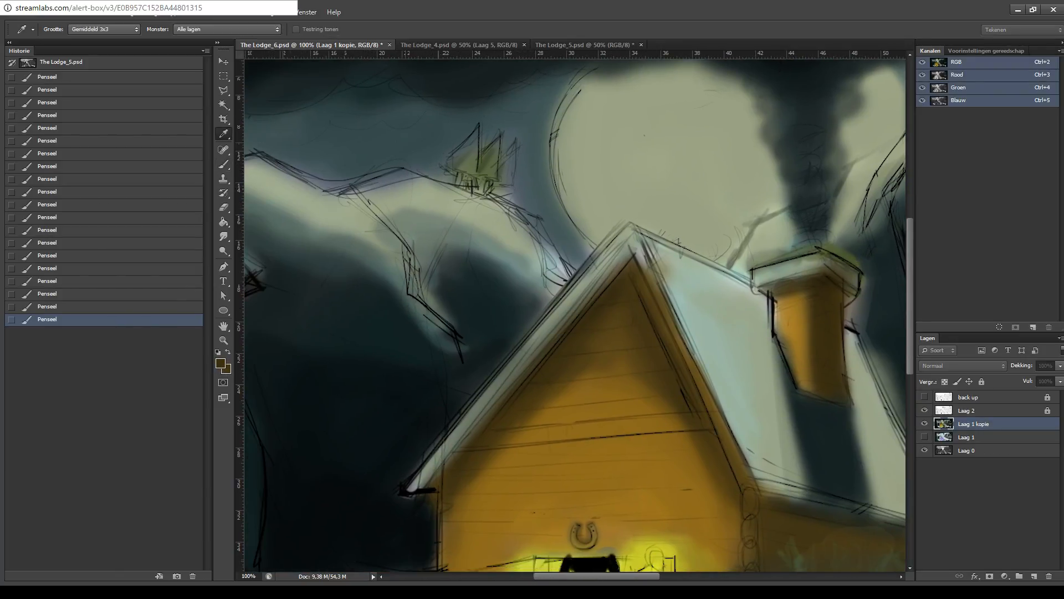
pyautogui.click(466, 161)
pyautogui.press('b')
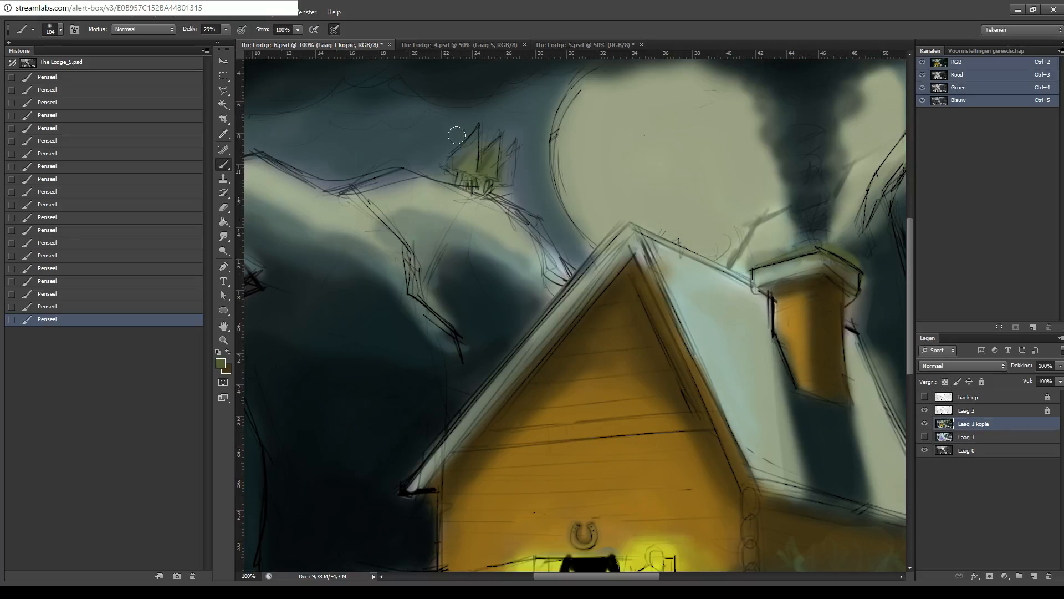
pyautogui.moveTo(468, 122)
pyautogui.mouseDown()
pyautogui.moveTo(472, 174)
pyautogui.moveTo(496, 145)
pyautogui.mouseUp()
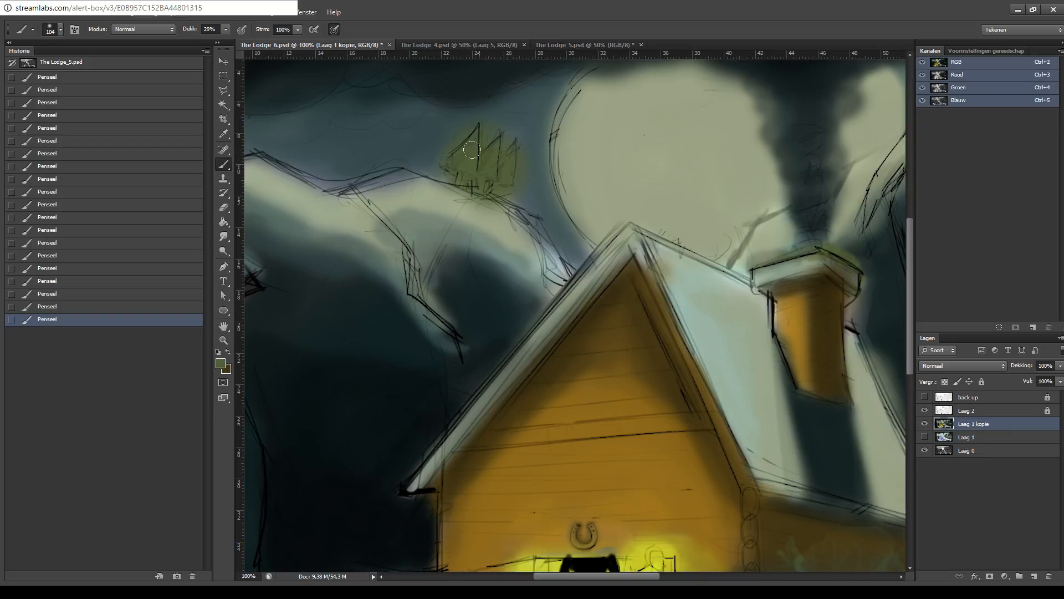
# - Pick a lighter grey-green and paint highlights on the ship's sails with a size 53 brush
pyautogui.press('i')
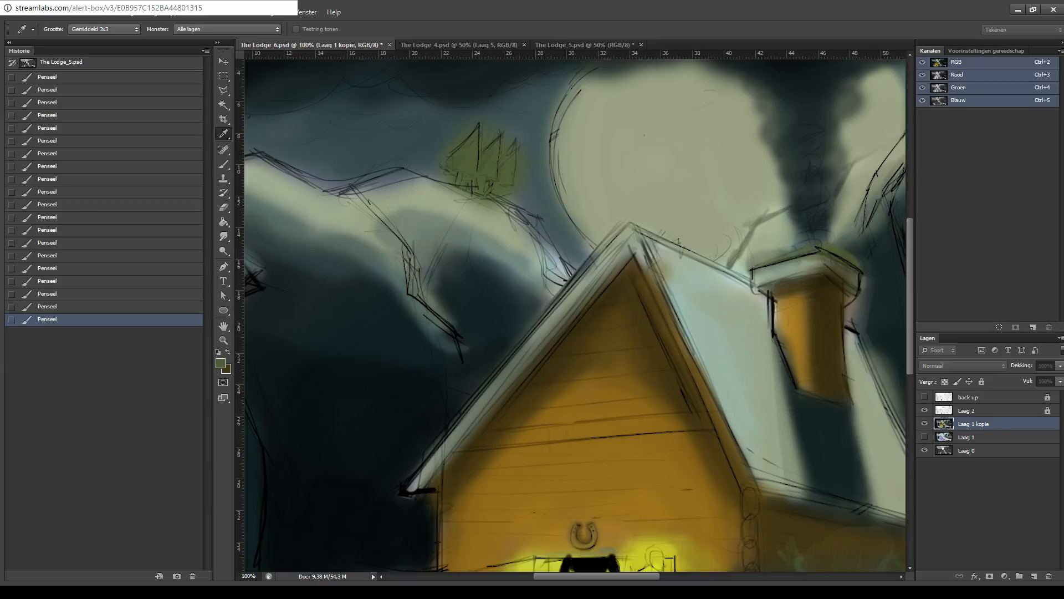
pyautogui.press('b')
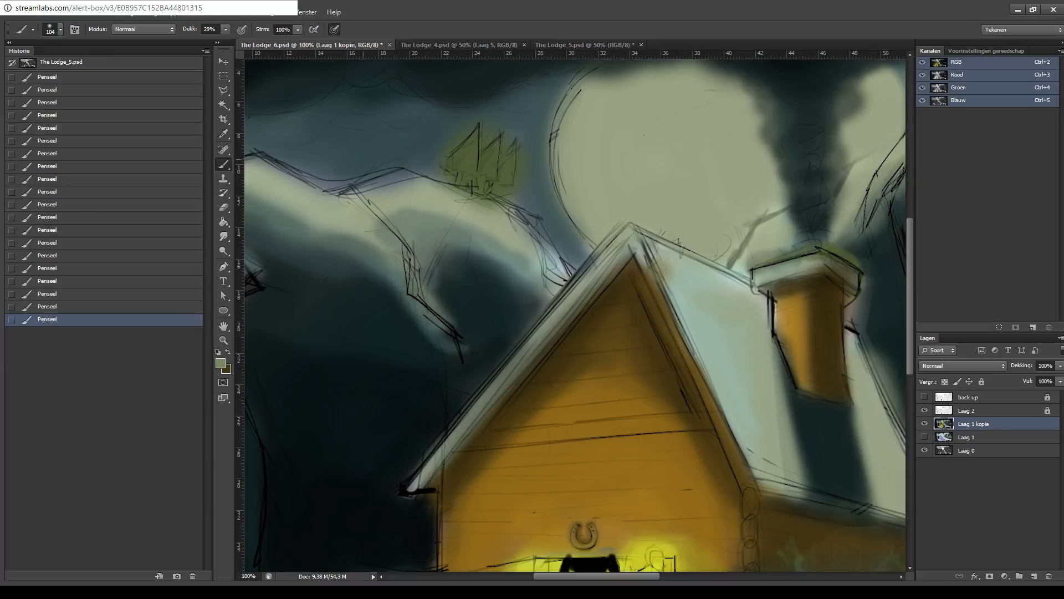
pyautogui.moveTo(74, 59); pyautogui.dragTo(63, 59)
pyautogui.moveTo(470, 162)
pyautogui.mouseDown()
pyautogui.moveTo(473, 137)
pyautogui.moveTo(489, 176)
pyautogui.moveTo(495, 144)
pyautogui.moveTo(495, 173)
pyautogui.moveTo(509, 176)
pyautogui.moveTo(513, 150)
pyautogui.moveTo(507, 176)
pyautogui.moveTo(529, 145)
pyautogui.mouseUp()
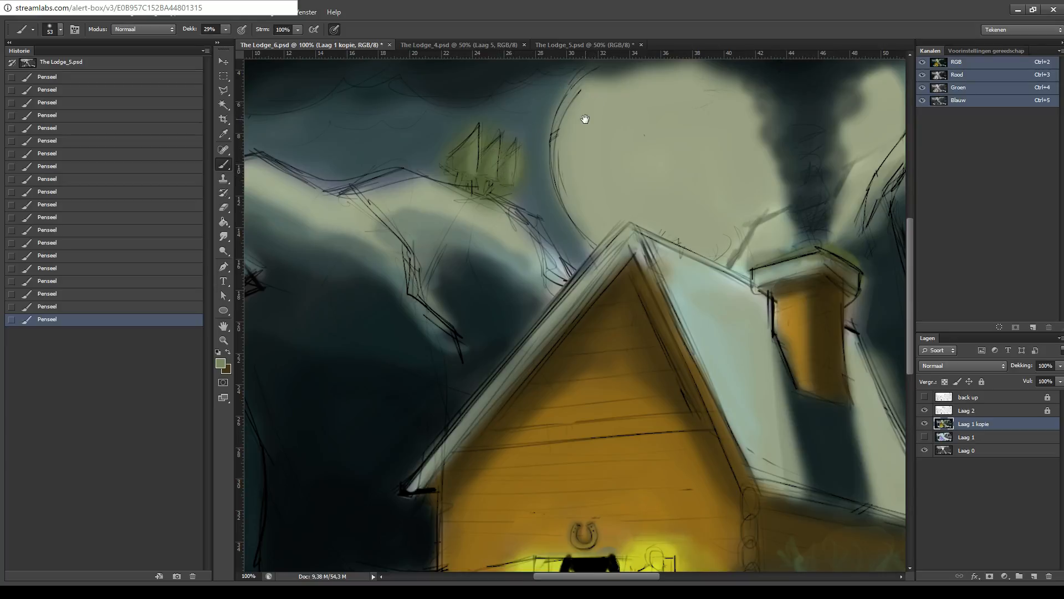
# - Reset the colours to the defaults and sample the dark teal at the cliff edge beside the snowy ridge
pyautogui.moveTo(585, 119)
pyautogui.mouseDown()
pyautogui.moveTo(608, 90)
pyautogui.moveTo(579, 78)
pyautogui.moveTo(553, 95)
pyautogui.moveTo(518, 164)
pyautogui.mouseUp()
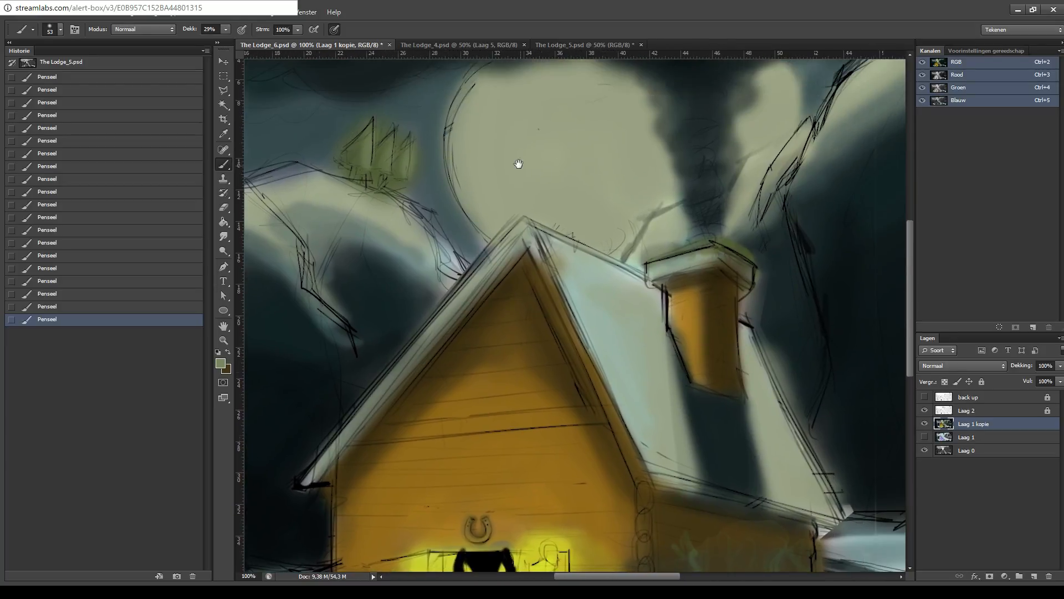
pyautogui.moveTo(561, 105); pyautogui.dragTo(673, 76)
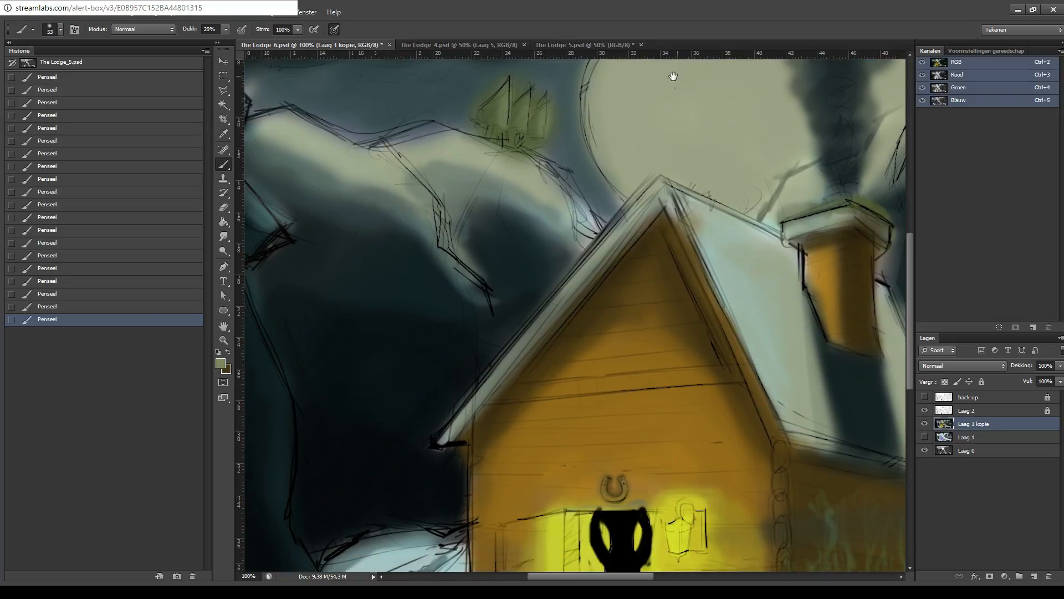
pyautogui.moveTo(522, 142); pyautogui.dragTo(629, 162)
pyautogui.moveTo(499, 158); pyautogui.dragTo(523, 192)
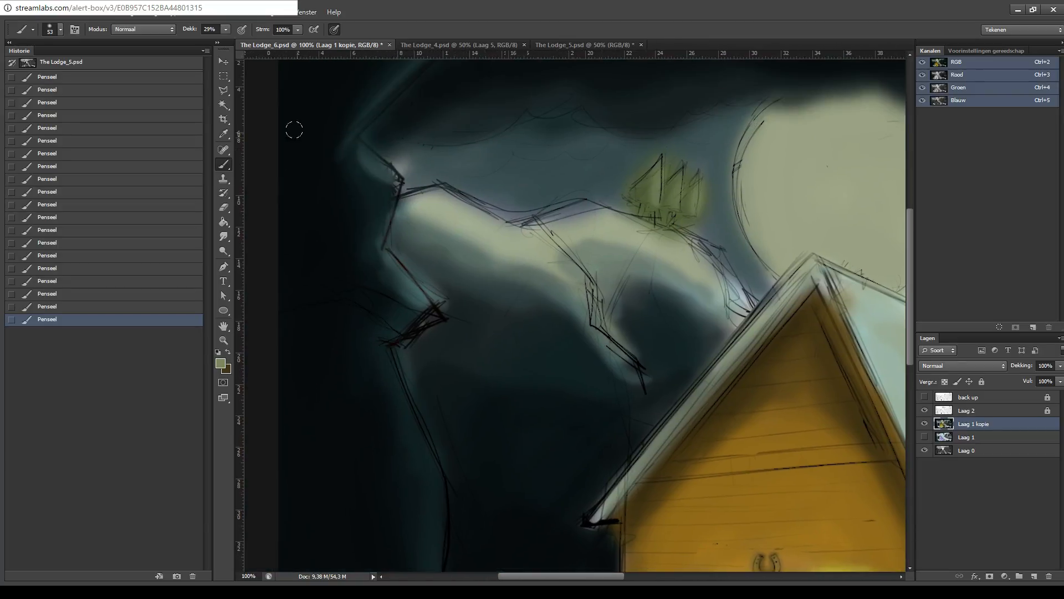
pyautogui.press('d')
pyautogui.press('i')
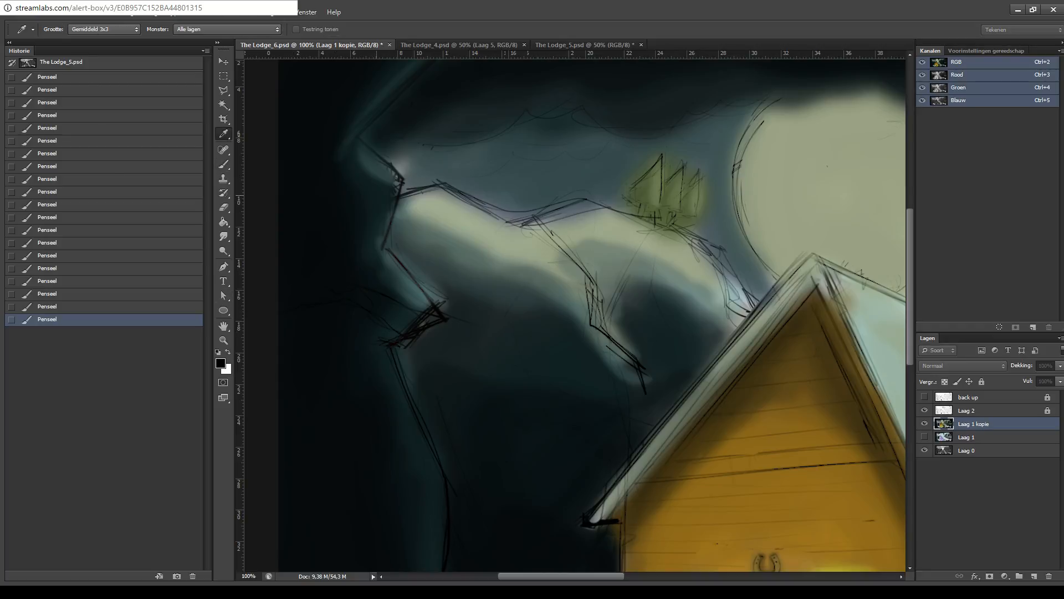
pyautogui.press('b')
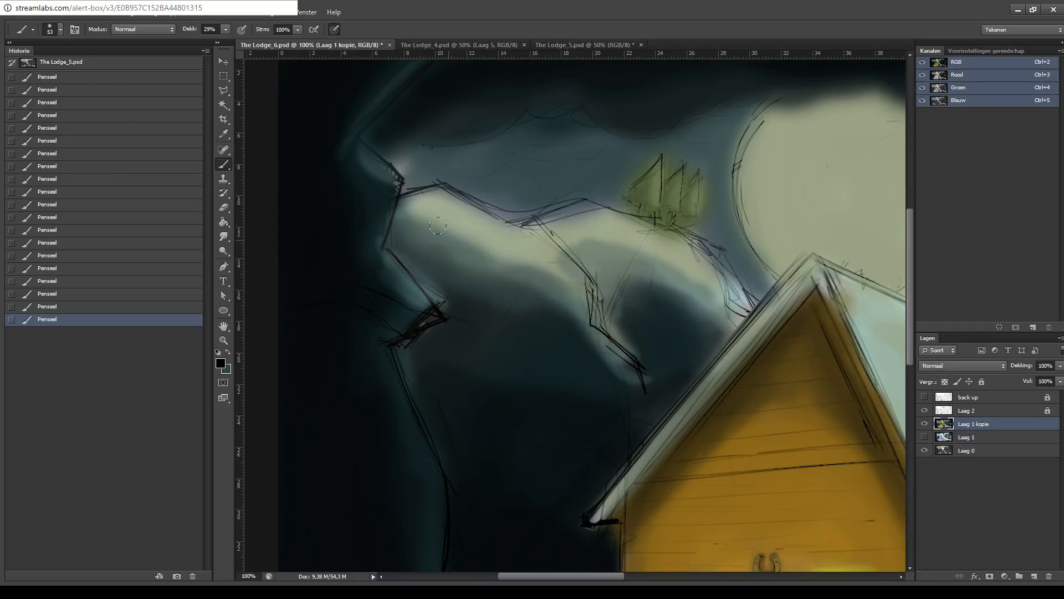
pyautogui.keyDown('alt'); pyautogui.click(373, 177); pyautogui.keyUp('alt')
# - Save The Lodge_6.psd and show the whole scene at 50% zoom
pyautogui.hotkey('ctrl', '-')
pyautogui.hotkey('ctrl', '-')
pyautogui.hotkey('ctrl', '-')
pyautogui.hotkey('ctrl', 's')
pyautogui.hotkey('ctrl', '+')
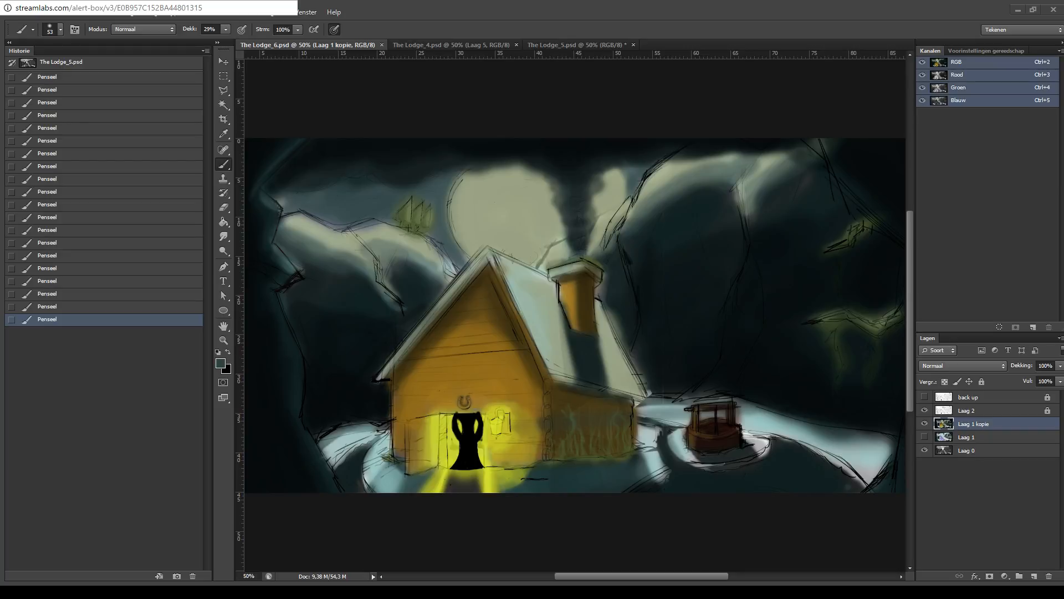
# - Sample the dark brown of the front wall's lower corner, shade the wall with a size 123 brush at 29% opacity, and save
pyautogui.moveTo(456, 325); pyautogui.dragTo(484, 274)
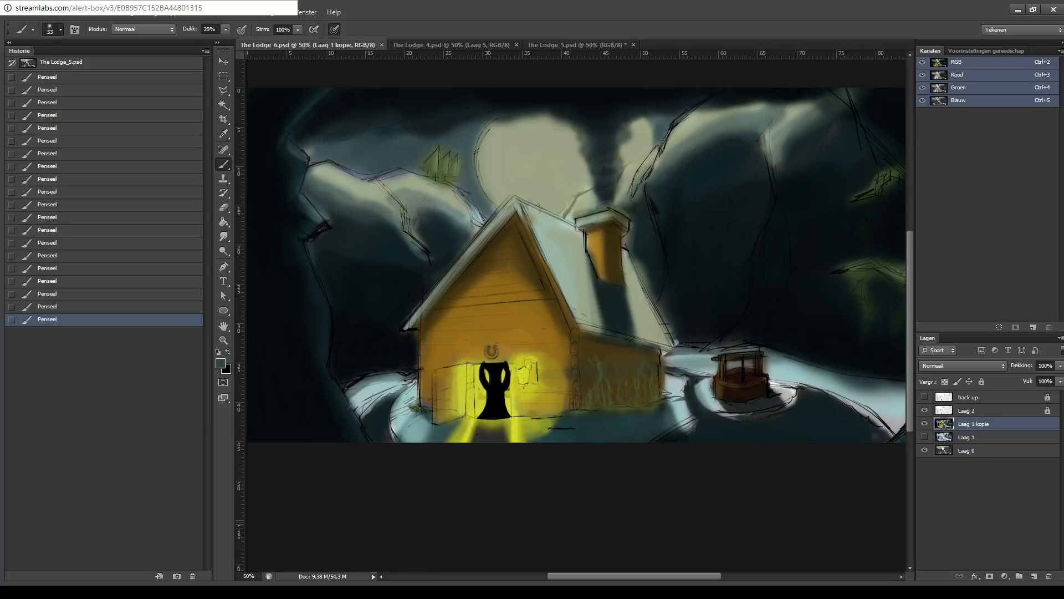
pyautogui.press('i')
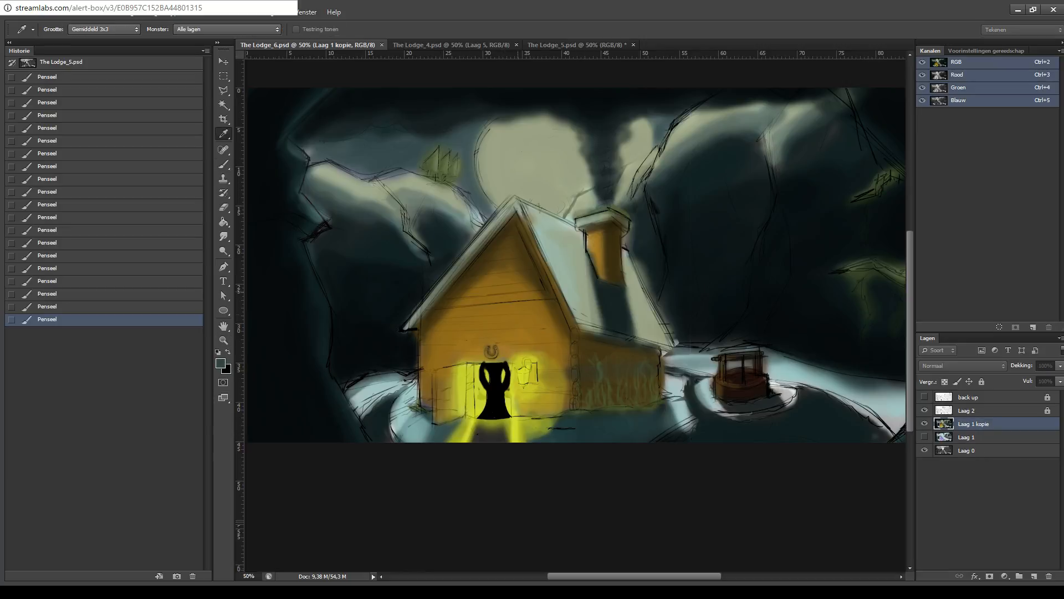
pyautogui.keyDown('alt'); pyautogui.click(429, 393); pyautogui.keyUp('alt')
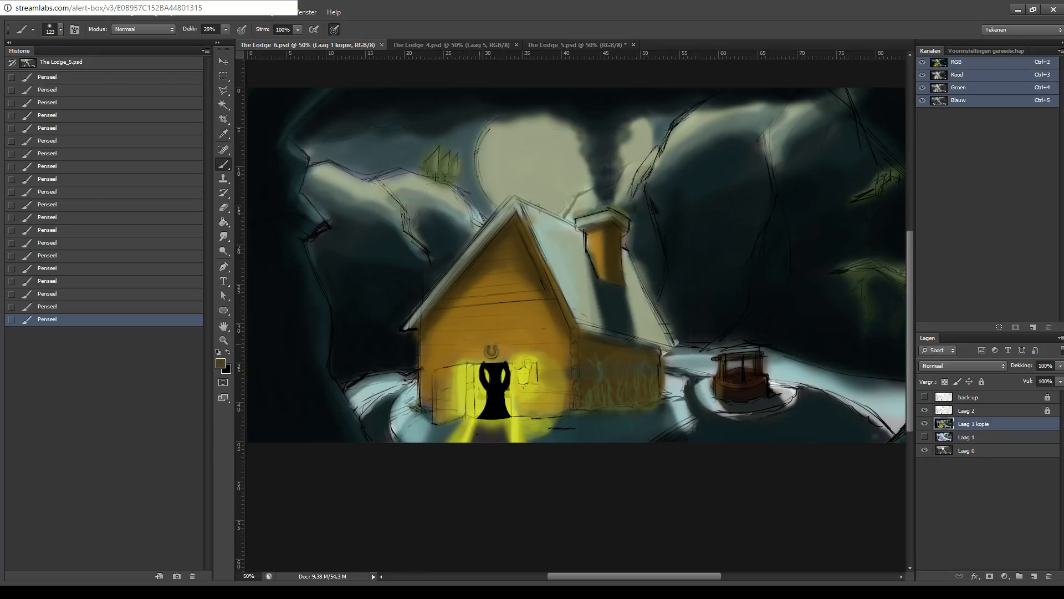
pyautogui.moveTo(431, 387)
pyautogui.mouseDown()
pyautogui.moveTo(447, 312)
pyautogui.moveTo(427, 379)
pyautogui.moveTo(433, 336)
pyautogui.mouseUp()
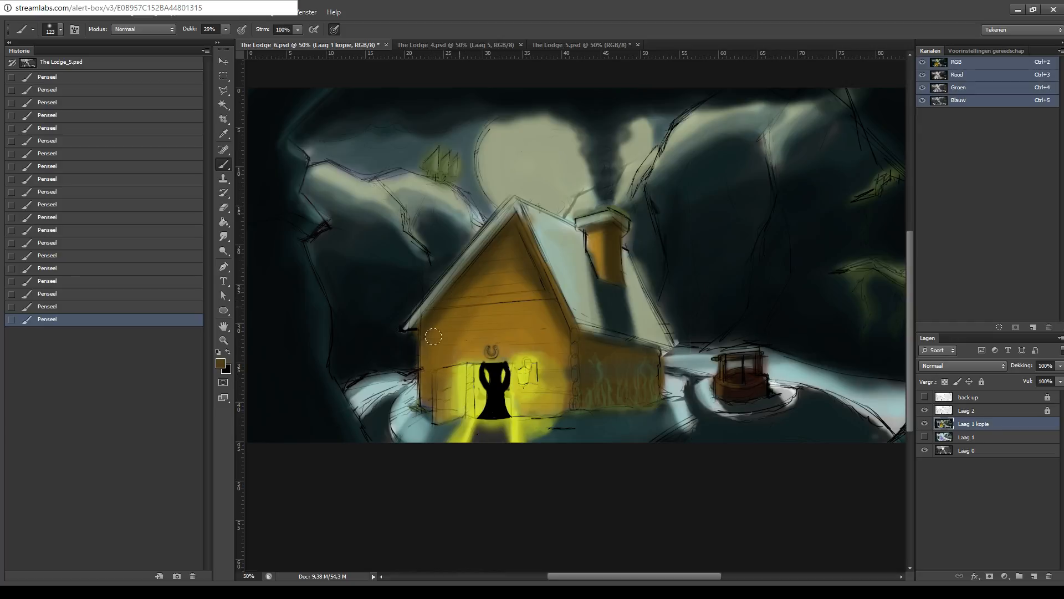
pyautogui.moveTo(479, 290); pyautogui.dragTo(542, 318)
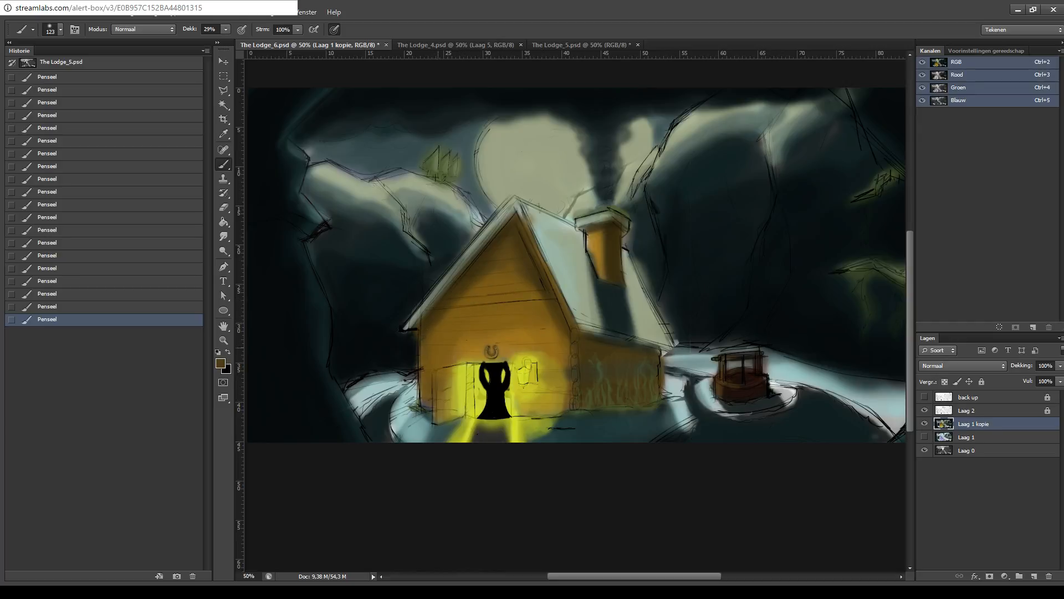
pyautogui.moveTo(444, 299)
pyautogui.mouseDown()
pyautogui.moveTo(481, 273)
pyautogui.moveTo(423, 317)
pyautogui.moveTo(508, 286)
pyautogui.moveTo(526, 297)
pyautogui.moveTo(490, 286)
pyautogui.moveTo(527, 304)
pyautogui.mouseUp()
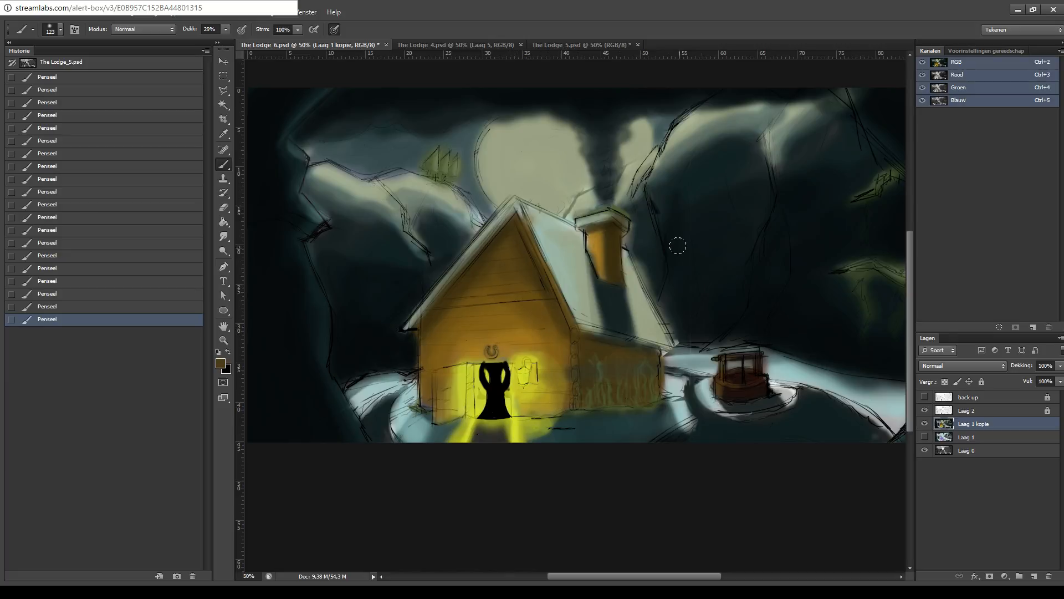
pyautogui.moveTo(712, 235); pyautogui.dragTo(740, 196)
pyautogui.hotkey('ctrl', 's')
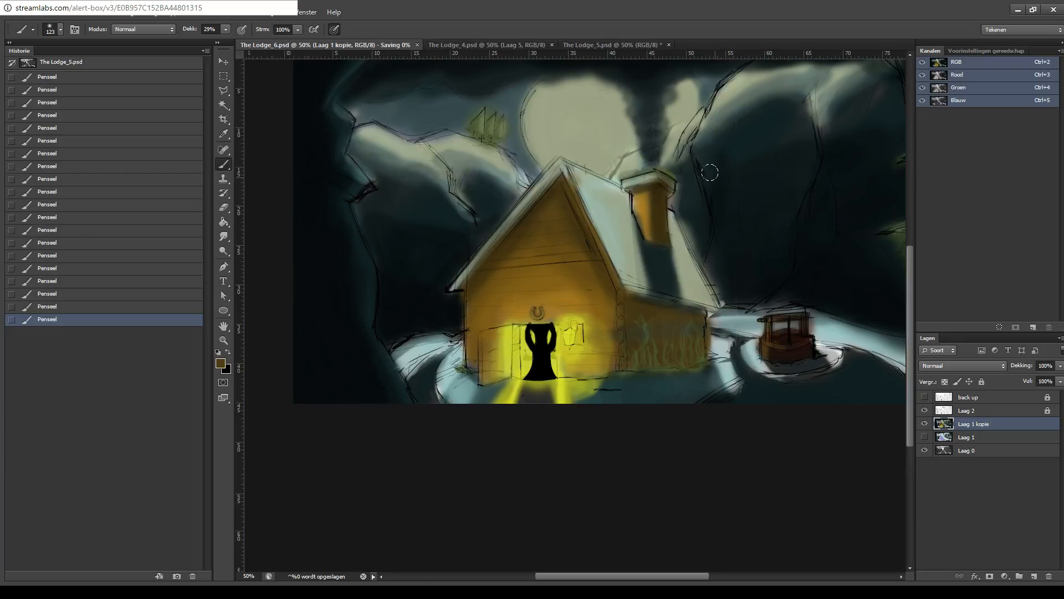
# - Try painting sampled yellow light onto the snow beside the doorway's light beam, and undo it
pyautogui.press('i')
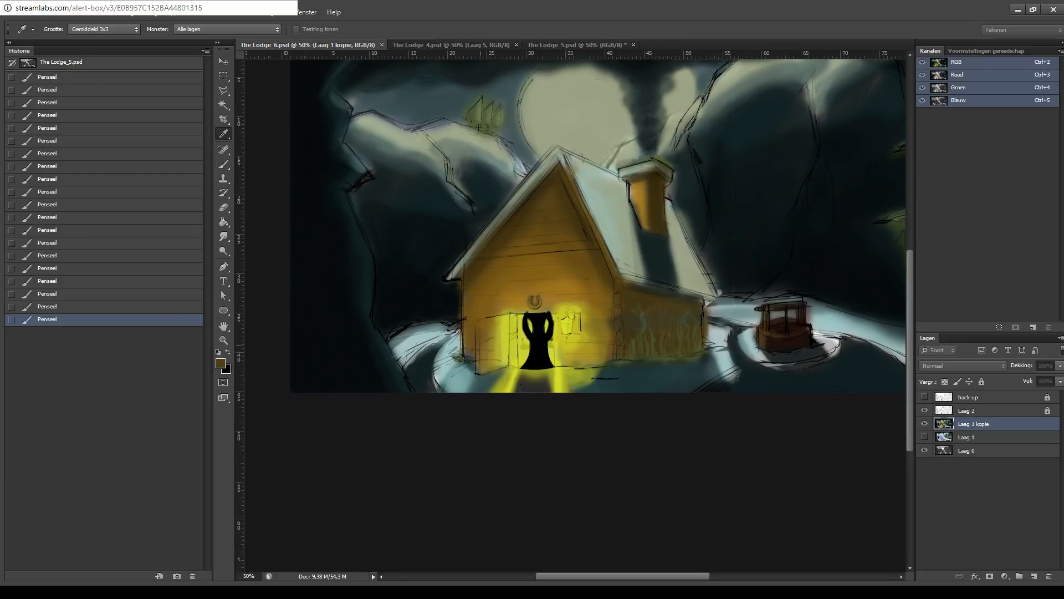
pyautogui.keyDown('alt'); pyautogui.click(508, 378); pyautogui.keyUp('alt')
pyautogui.moveTo(498, 374); pyautogui.dragTo(484, 387)
pyautogui.hotkey('ctrl', 'z')
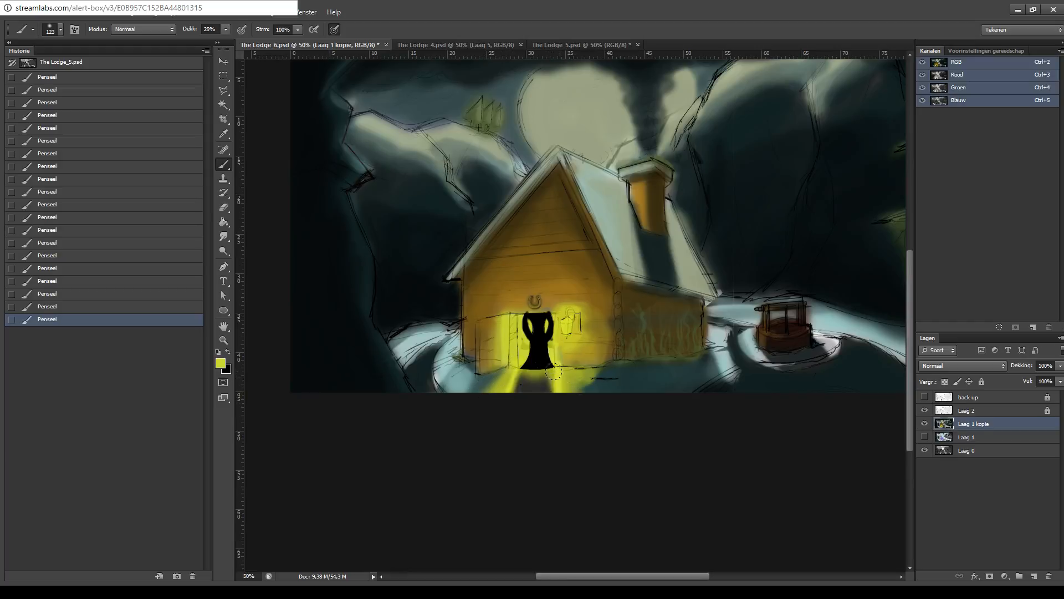
# - Refine the doorway figure in black with a size 14 brush, painting between the arms and body and along the lower hem
pyautogui.moveTo(647, 299); pyautogui.dragTo(602, 290)
pyautogui.scroll(2, 532, 338)
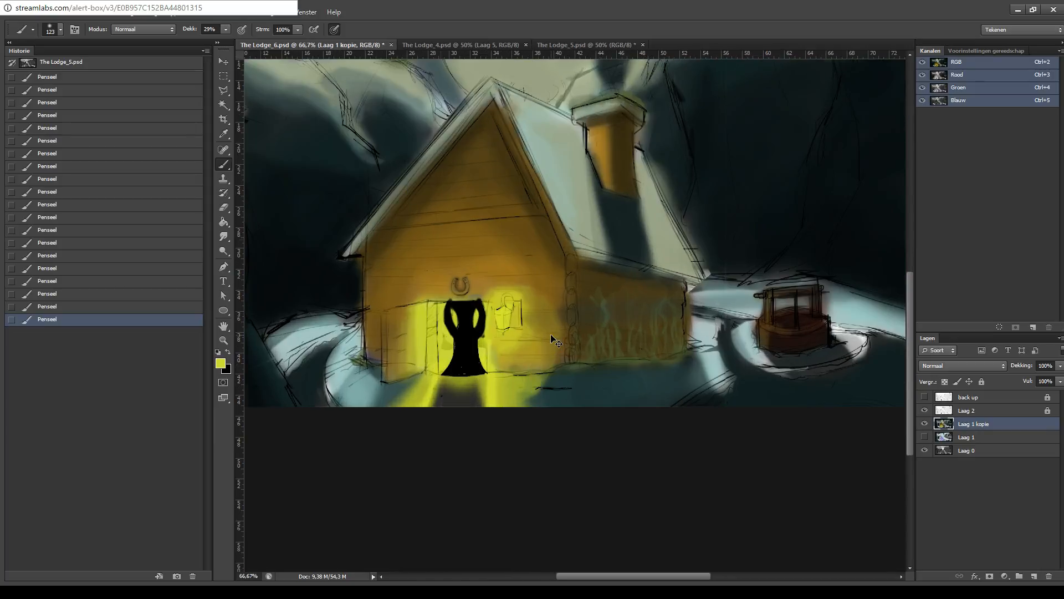
pyautogui.moveTo(411, 276); pyautogui.dragTo(484, 230)
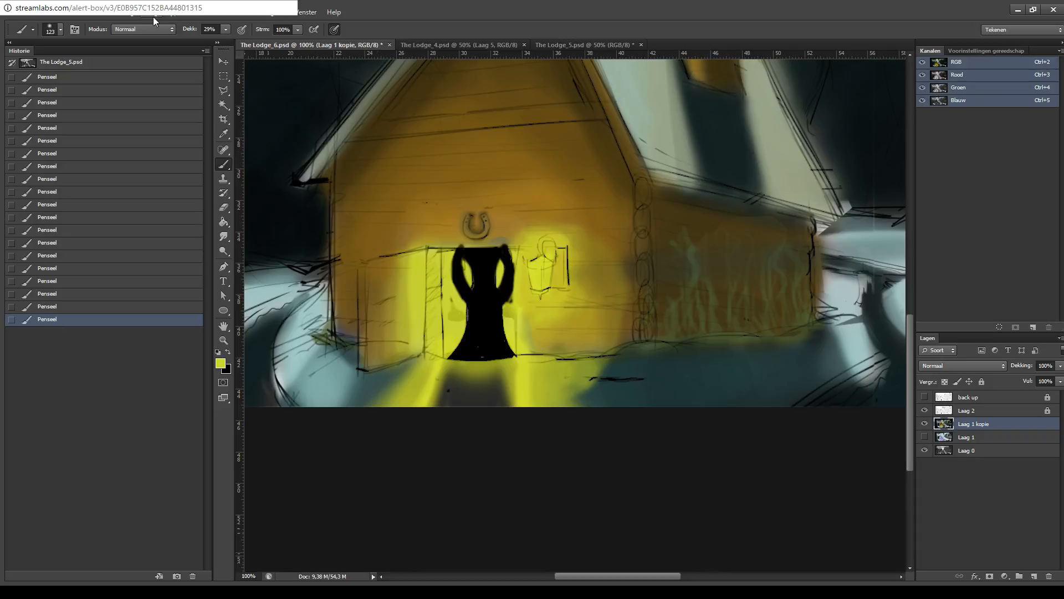
pyautogui.press('x')
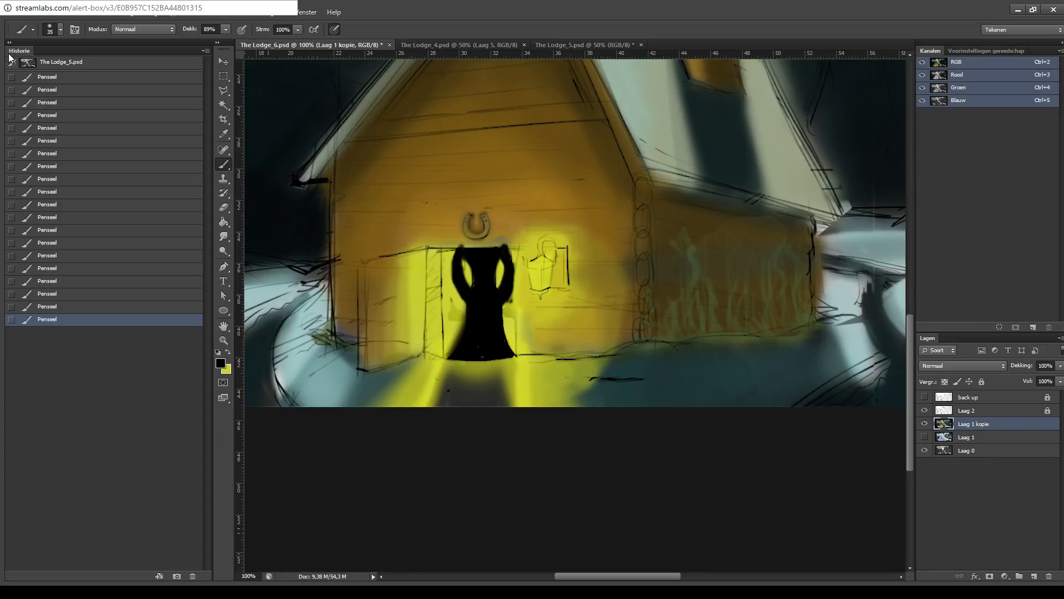
pyautogui.hotkey('ctrl', 'z')
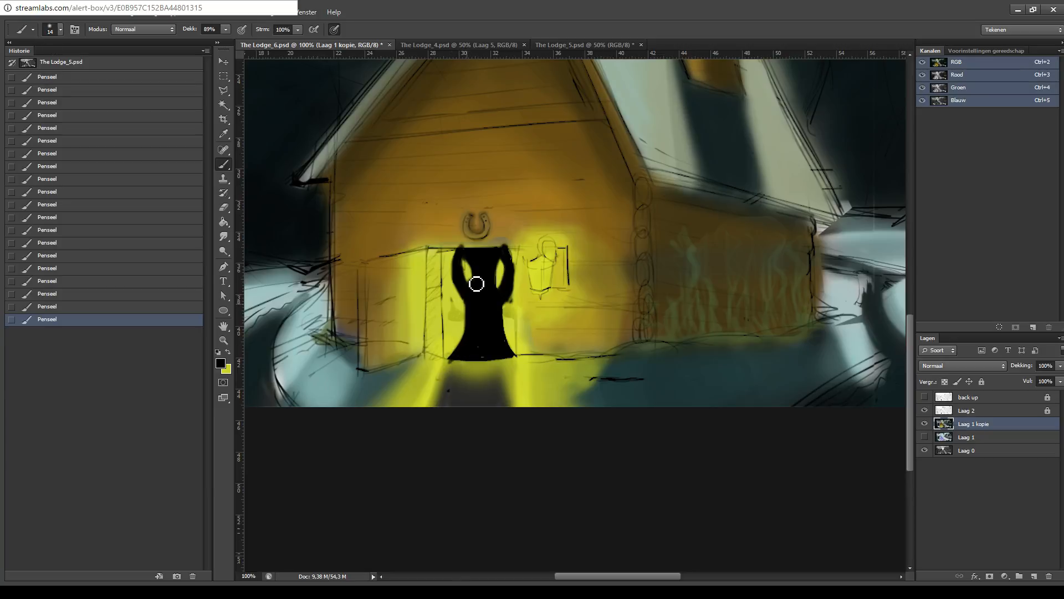
pyautogui.moveTo(477, 283)
pyautogui.mouseDown()
pyautogui.moveTo(470, 259)
pyautogui.moveTo(475, 281)
pyautogui.mouseUp()
pyautogui.hotkey('ctrl', 'z')
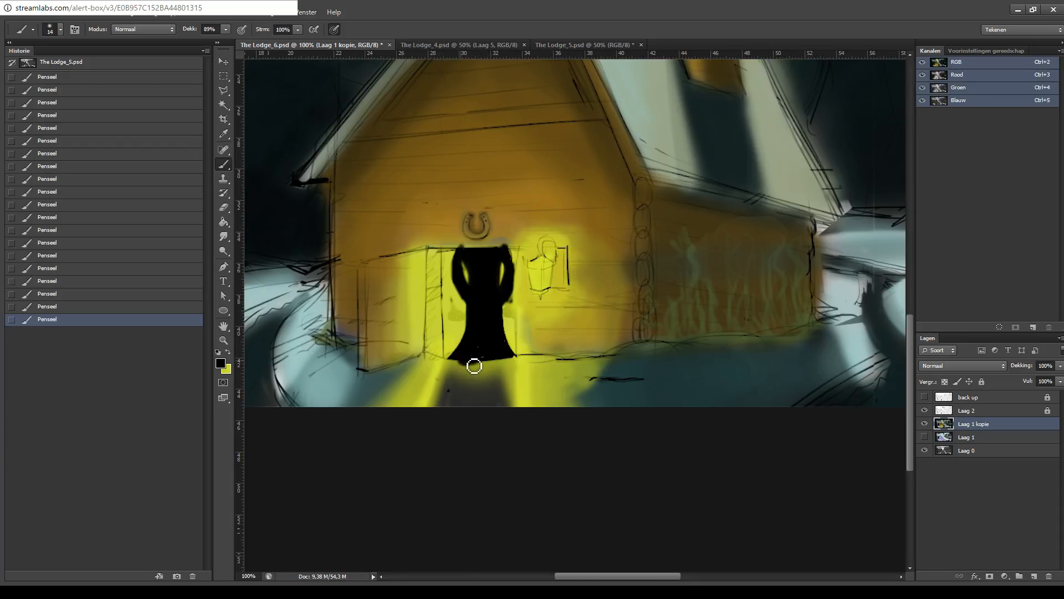
pyautogui.moveTo(474, 366); pyautogui.dragTo(489, 363)
pyautogui.moveTo(466, 365); pyautogui.dragTo(495, 364)
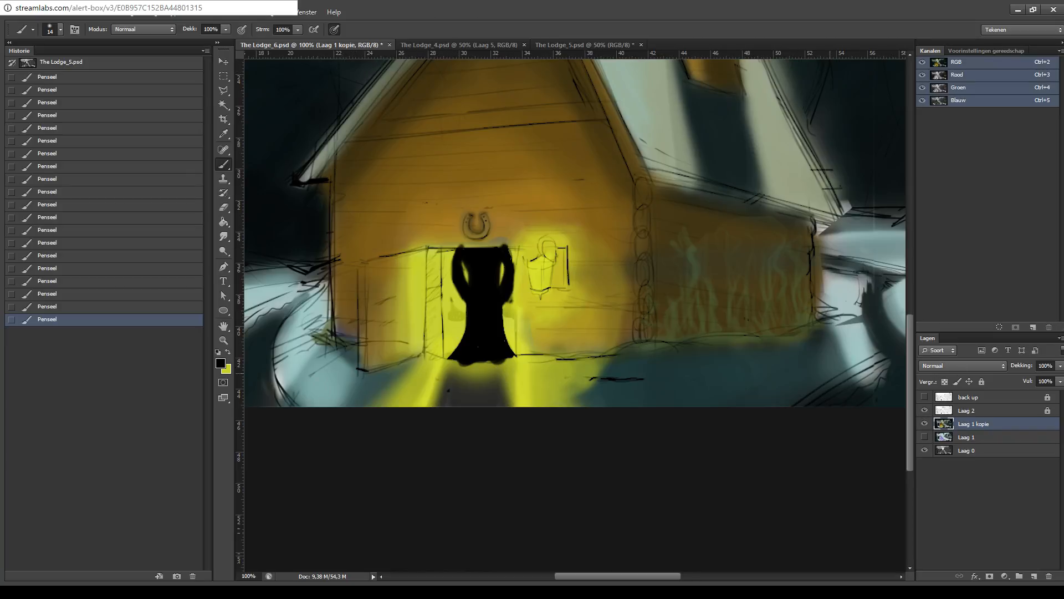
# - Erase the yellow glow and wall colour around the lantern, from the doorway to the corner logs, with a size 29 eraser
pyautogui.click(224, 207)
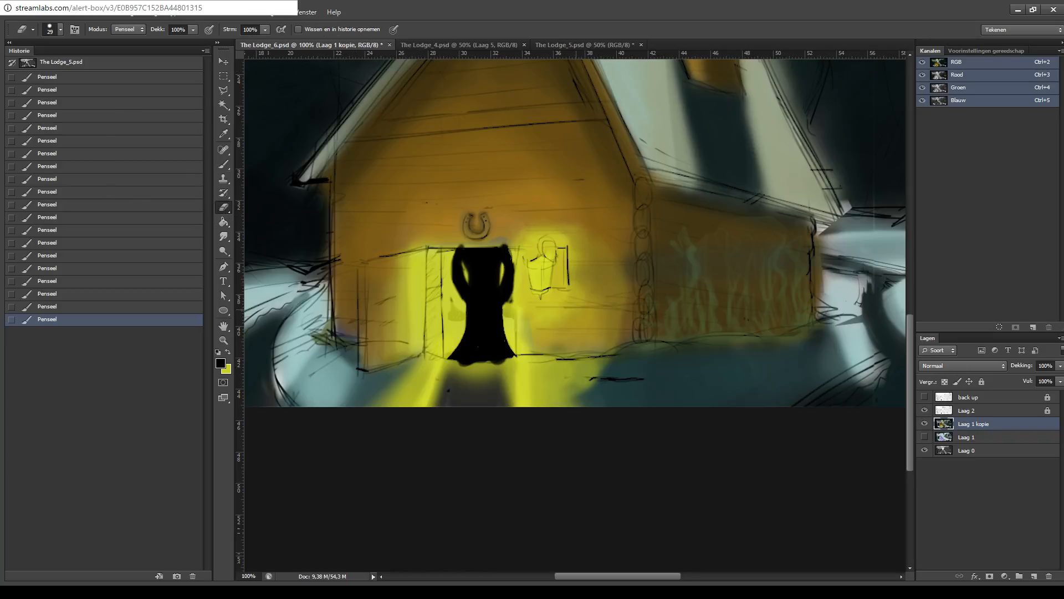
pyautogui.moveTo(572, 310)
pyautogui.mouseDown()
pyautogui.moveTo(540, 281)
pyautogui.moveTo(531, 297)
pyautogui.moveTo(540, 275)
pyautogui.moveTo(537, 290)
pyautogui.mouseUp()
pyautogui.hotkey('ctrl', 'z')
pyautogui.moveTo(527, 261); pyautogui.dragTo(529, 262)
pyautogui.moveTo(532, 263); pyautogui.dragTo(543, 260)
pyautogui.moveTo(542, 252); pyautogui.dragTo(541, 242)
pyautogui.moveTo(546, 241)
pyautogui.mouseDown()
pyautogui.moveTo(551, 287)
pyautogui.moveTo(564, 292)
pyautogui.moveTo(544, 254)
pyautogui.moveTo(527, 338)
pyautogui.moveTo(530, 260)
pyautogui.moveTo(529, 340)
pyautogui.moveTo(538, 344)
pyautogui.moveTo(535, 281)
pyautogui.moveTo(542, 315)
pyautogui.moveTo(551, 280)
pyautogui.moveTo(525, 254)
pyautogui.moveTo(575, 246)
pyautogui.moveTo(556, 246)
pyautogui.moveTo(567, 266)
pyautogui.moveTo(555, 268)
pyautogui.moveTo(566, 260)
pyautogui.moveTo(571, 337)
pyautogui.moveTo(602, 354)
pyautogui.mouseUp()
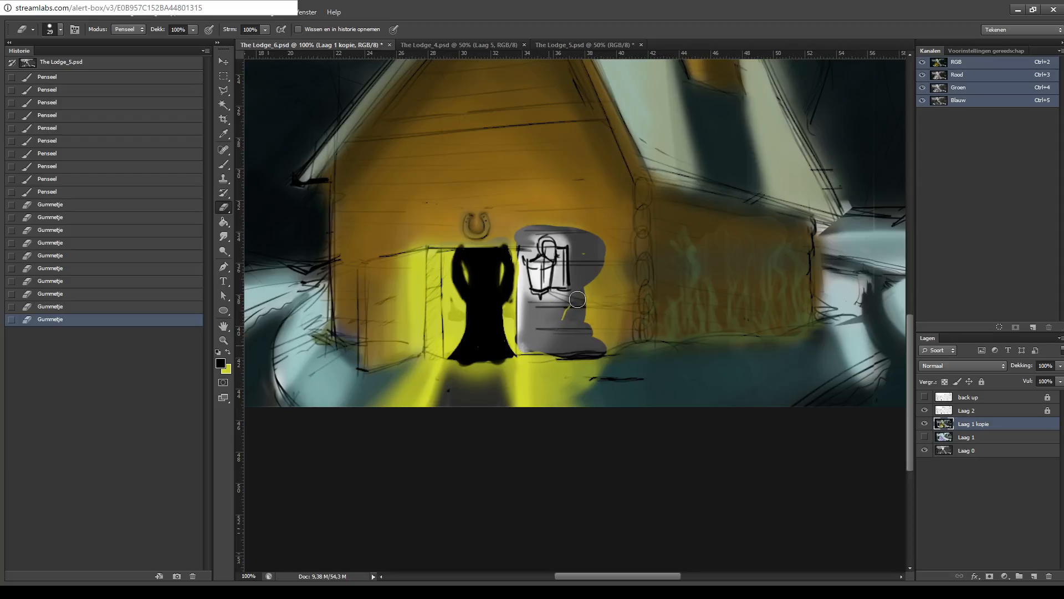
pyautogui.moveTo(577, 300)
pyautogui.mouseDown()
pyautogui.moveTo(595, 336)
pyautogui.moveTo(609, 260)
pyautogui.moveTo(620, 345)
pyautogui.moveTo(635, 333)
pyautogui.mouseUp()
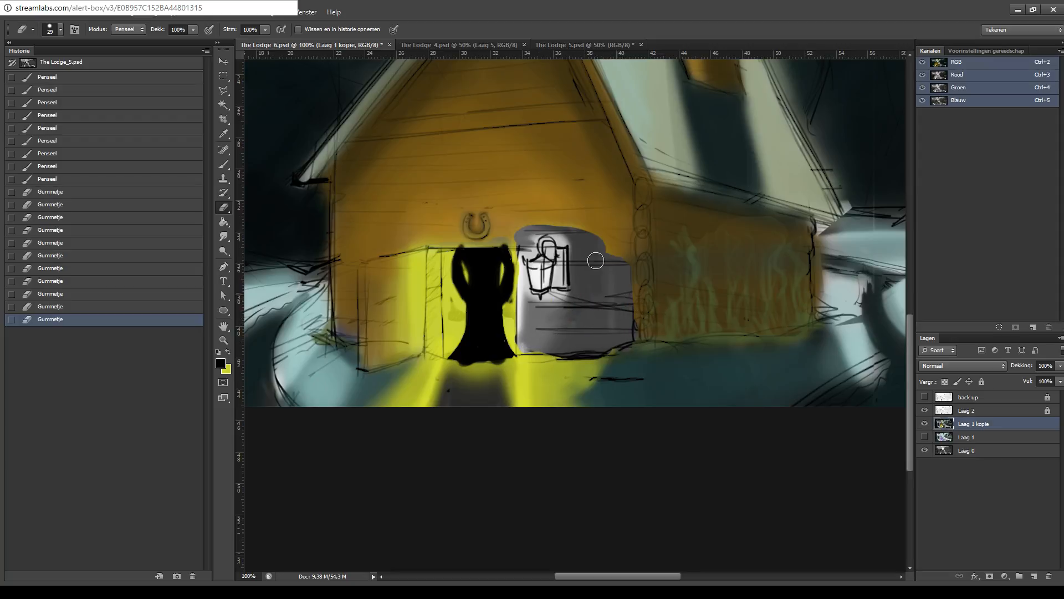
pyautogui.moveTo(596, 260)
pyautogui.mouseDown()
pyautogui.moveTo(528, 232)
pyautogui.moveTo(585, 236)
pyautogui.moveTo(514, 235)
pyautogui.moveTo(618, 237)
pyautogui.moveTo(623, 313)
pyautogui.mouseUp()
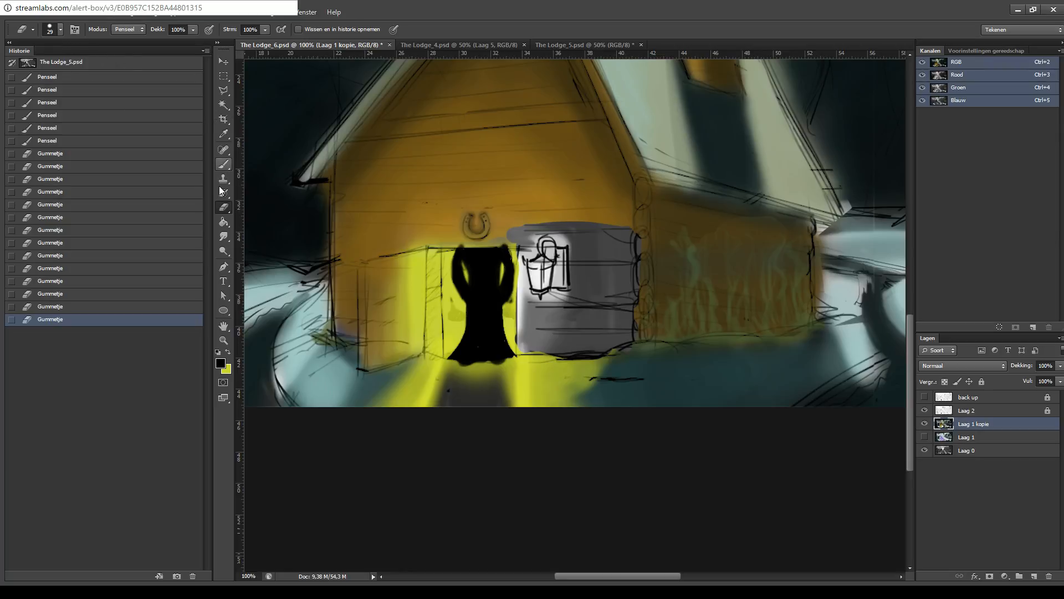
# - Sample the wall's orange-brown and repaint the erased wall area around the lantern with a size 54 brush at 100% opacity
pyautogui.press('i')
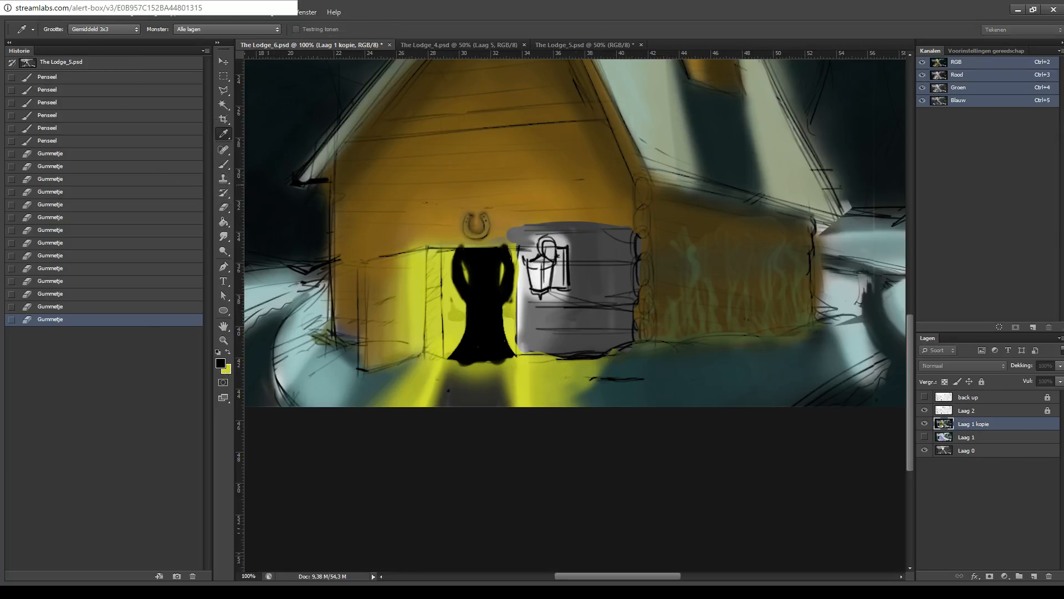
pyautogui.click(519, 209)
pyautogui.press('b')
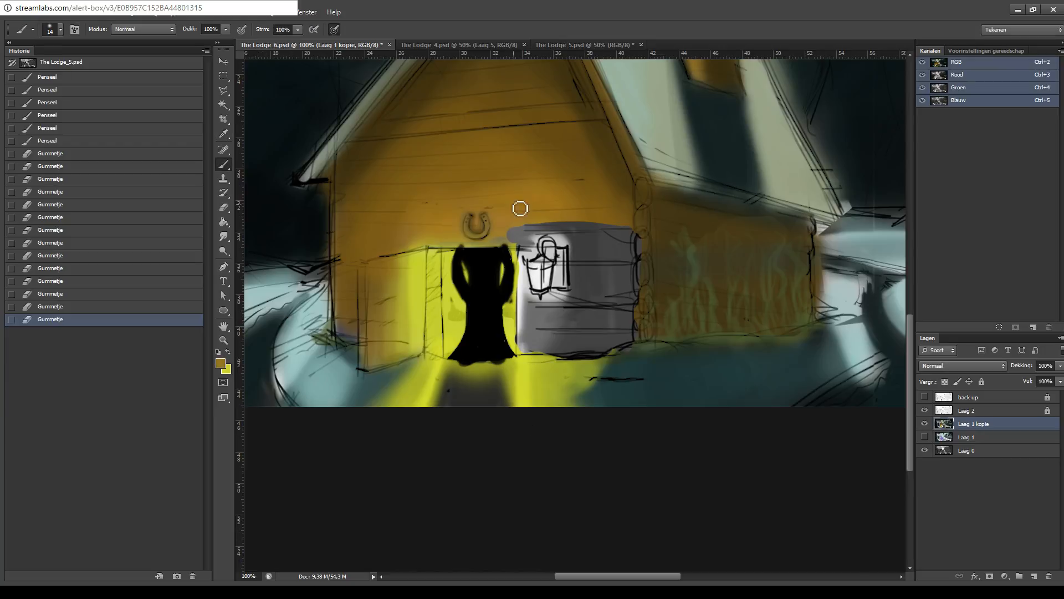
pyautogui.moveTo(519, 248)
pyautogui.mouseDown()
pyautogui.moveTo(551, 234)
pyautogui.moveTo(509, 237)
pyautogui.moveTo(613, 228)
pyautogui.mouseUp()
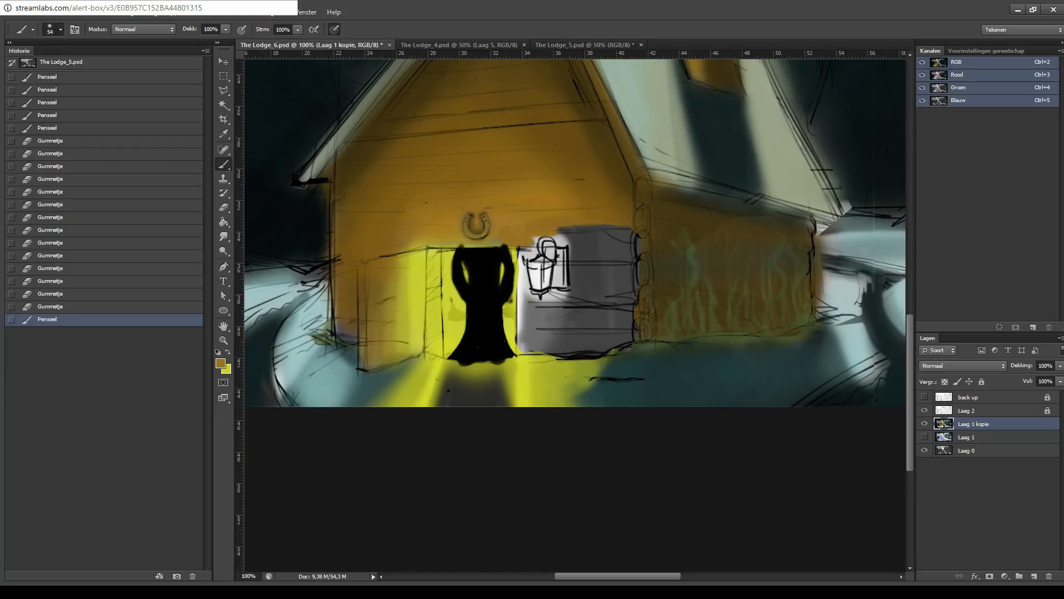
pyautogui.moveTo(549, 236); pyautogui.dragTo(598, 236)
pyautogui.moveTo(569, 277)
pyautogui.mouseDown()
pyautogui.moveTo(604, 260)
pyautogui.moveTo(621, 266)
pyautogui.moveTo(625, 286)
pyautogui.mouseUp()
pyautogui.moveTo(638, 221); pyautogui.dragTo(631, 310)
pyautogui.moveTo(520, 300)
pyautogui.mouseDown()
pyautogui.moveTo(529, 256)
pyautogui.moveTo(541, 301)
pyautogui.moveTo(555, 299)
pyautogui.moveTo(571, 324)
pyautogui.moveTo(560, 347)
pyautogui.moveTo(554, 340)
pyautogui.moveTo(623, 332)
pyautogui.moveTo(603, 336)
pyautogui.mouseUp()
pyautogui.moveTo(521, 341)
pyautogui.mouseDown()
pyautogui.moveTo(522, 302)
pyautogui.moveTo(520, 322)
pyautogui.mouseUp()
pyautogui.moveTo(531, 306); pyautogui.dragTo(529, 292)
pyautogui.moveTo(520, 291); pyautogui.dragTo(521, 262)
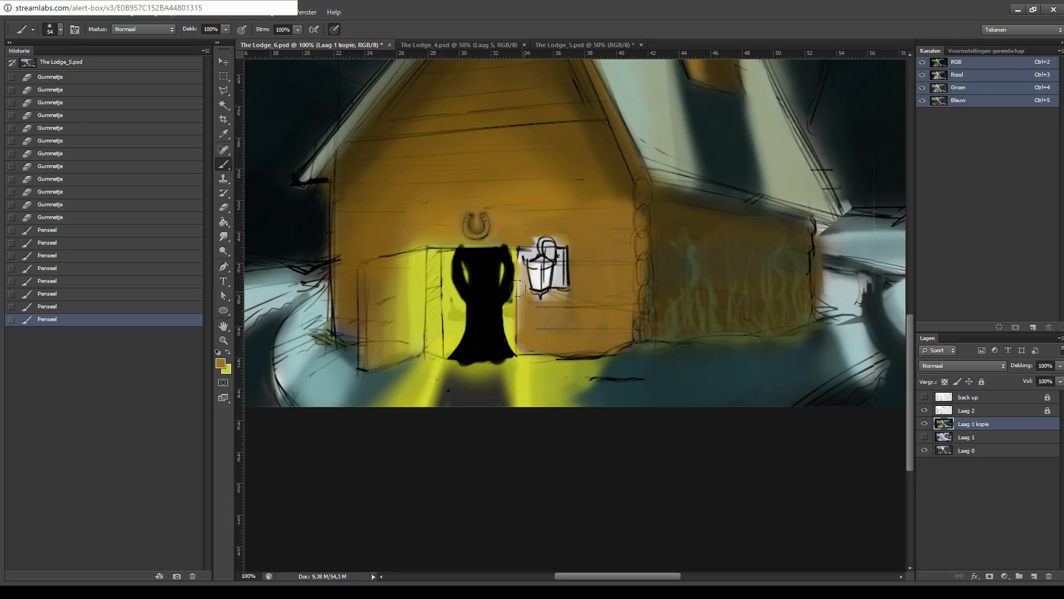
# - Paint the orange-brown close around the lantern and beside the door frame, undo the last stroke, and save the document
pyautogui.moveTo(518, 298)
pyautogui.mouseDown()
pyautogui.moveTo(524, 244)
pyautogui.moveTo(512, 333)
pyautogui.moveTo(519, 284)
pyautogui.moveTo(557, 291)
pyautogui.moveTo(553, 244)
pyautogui.moveTo(560, 267)
pyautogui.moveTo(563, 245)
pyautogui.moveTo(546, 239)
pyautogui.moveTo(561, 242)
pyautogui.moveTo(563, 283)
pyautogui.moveTo(548, 296)
pyautogui.mouseUp()
pyautogui.click(532, 230)
pyautogui.click(529, 238)
pyautogui.hotkey('ctrl', 'z')
pyautogui.moveTo(527, 339); pyautogui.dragTo(517, 255)
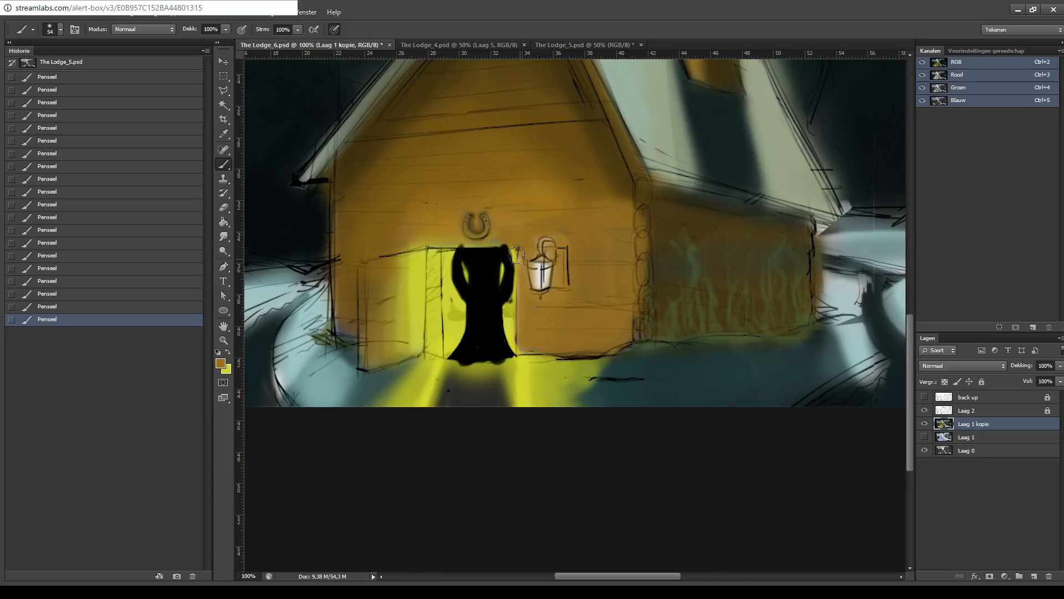
pyautogui.hotkey('ctrl', 'z')
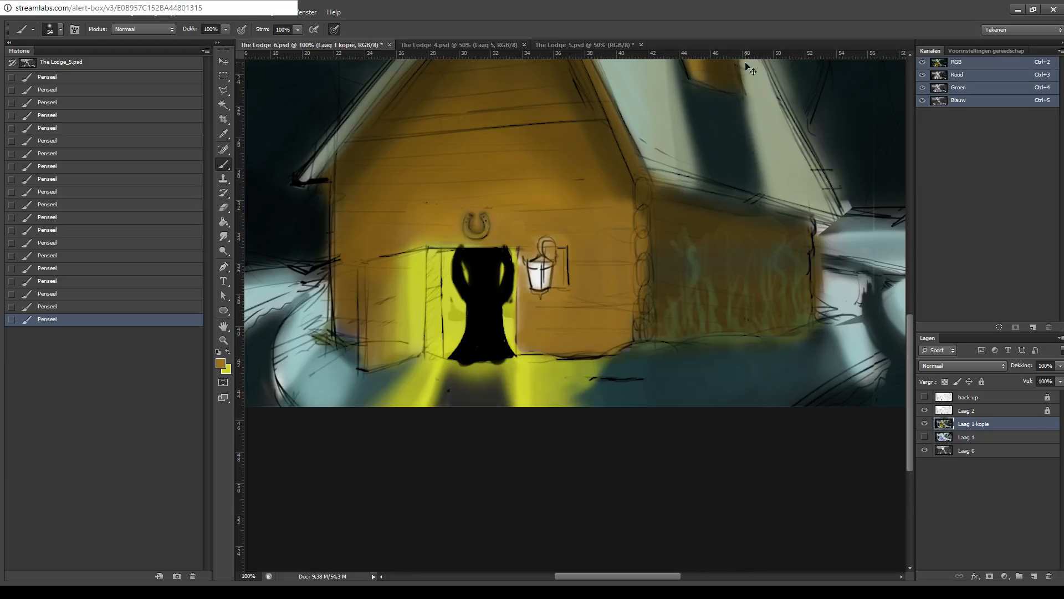
pyautogui.hotkey('ctrl', 's')
# - Sample the doorway's yellow and paint the gap beside the figure and the lantern's glass with a size 17 brush
pyautogui.press('i')
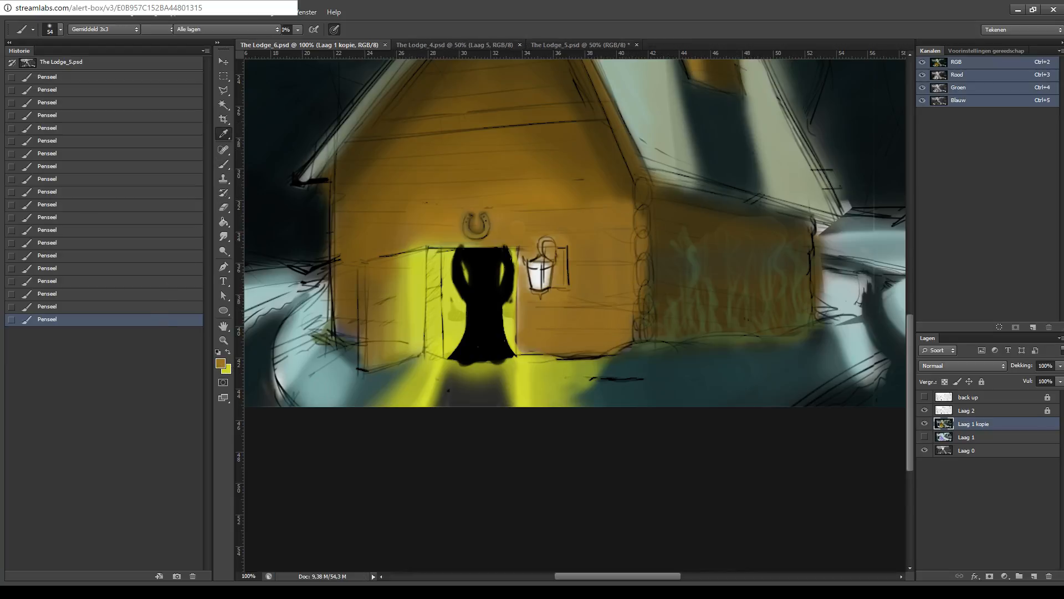
pyautogui.click(451, 313)
pyautogui.press('b')
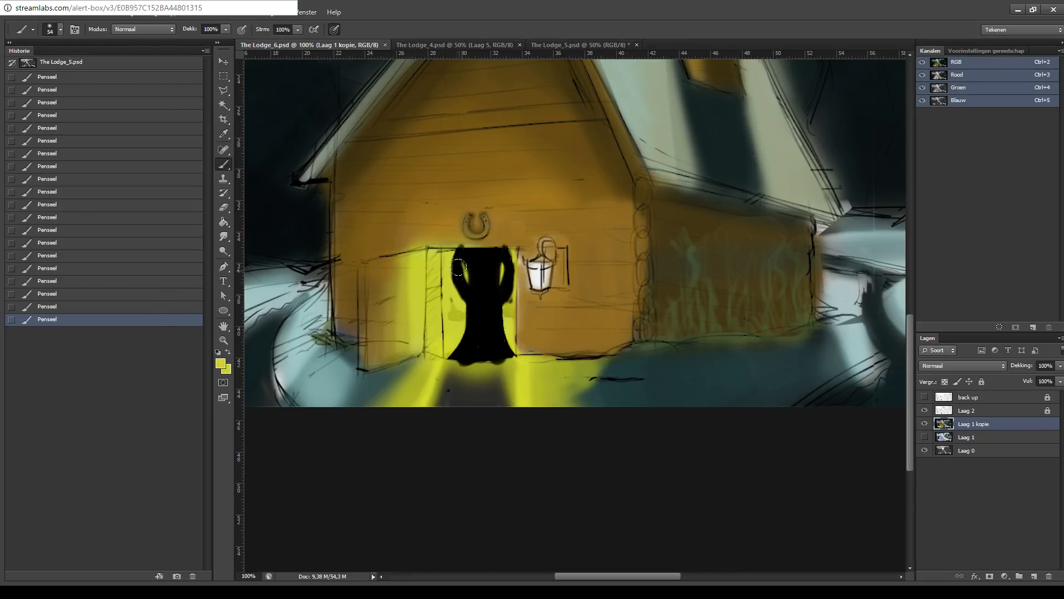
pyautogui.moveTo(451, 313); pyautogui.dragTo(455, 293)
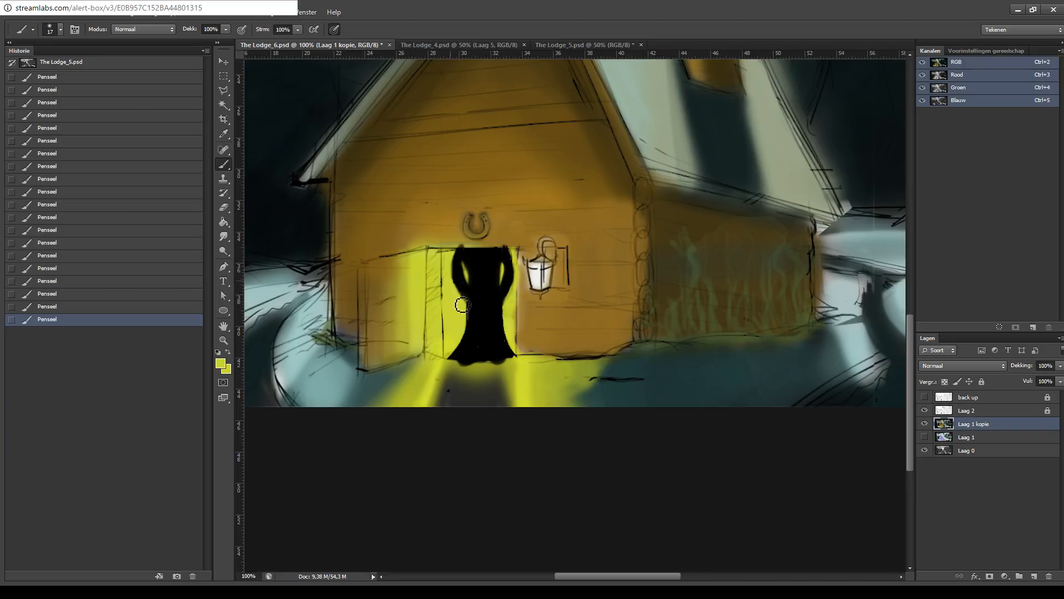
pyautogui.moveTo(537, 283)
pyautogui.mouseDown()
pyautogui.moveTo(531, 259)
pyautogui.moveTo(544, 281)
pyautogui.mouseUp()
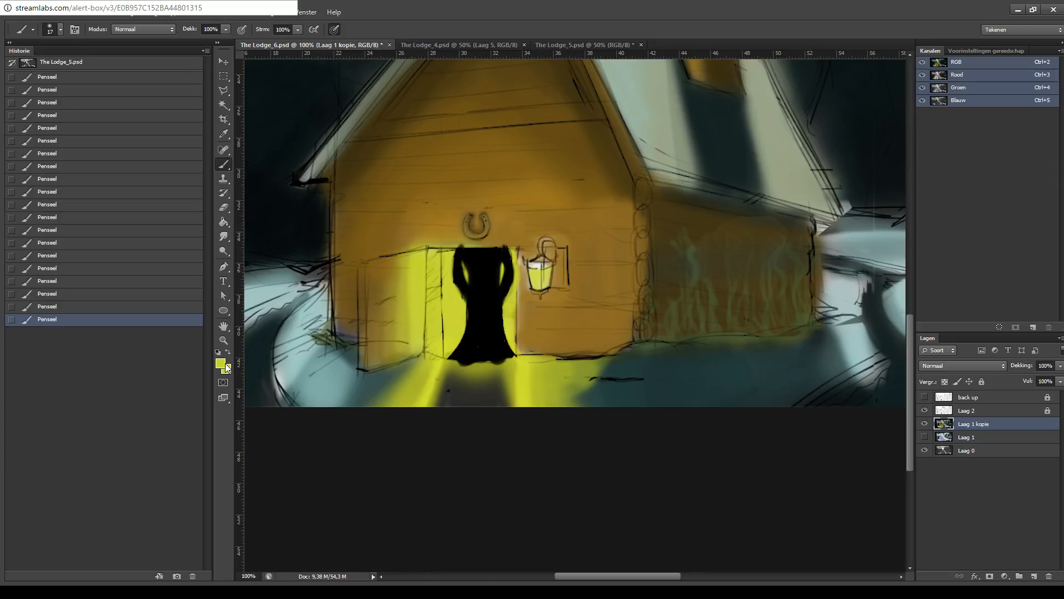
# - Sample a dark brown and paint the outer side and top edge of the open door with the size 17 brush
pyautogui.press('i')
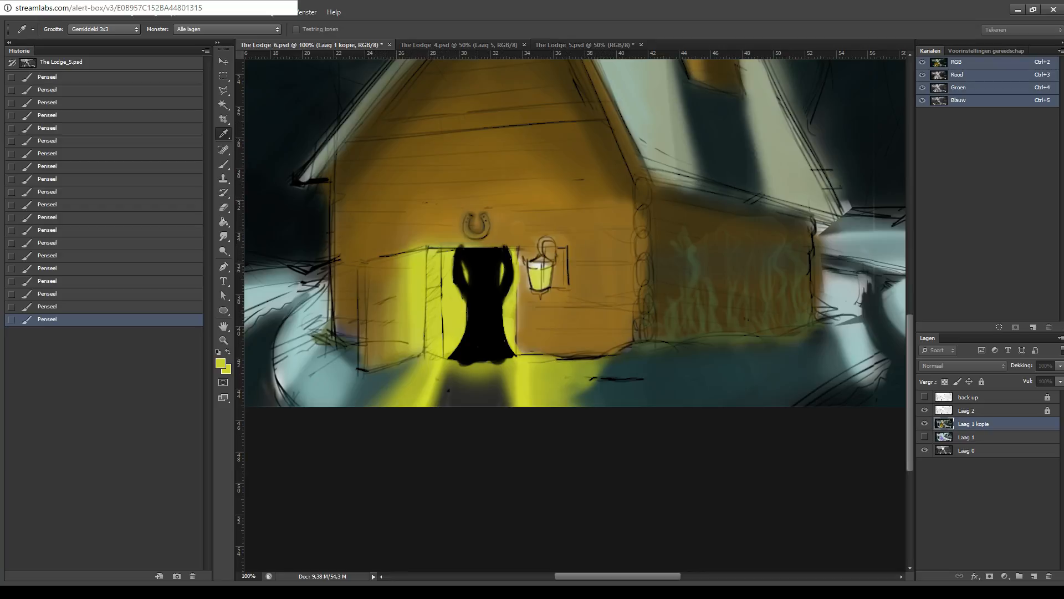
pyautogui.click(537, 427)
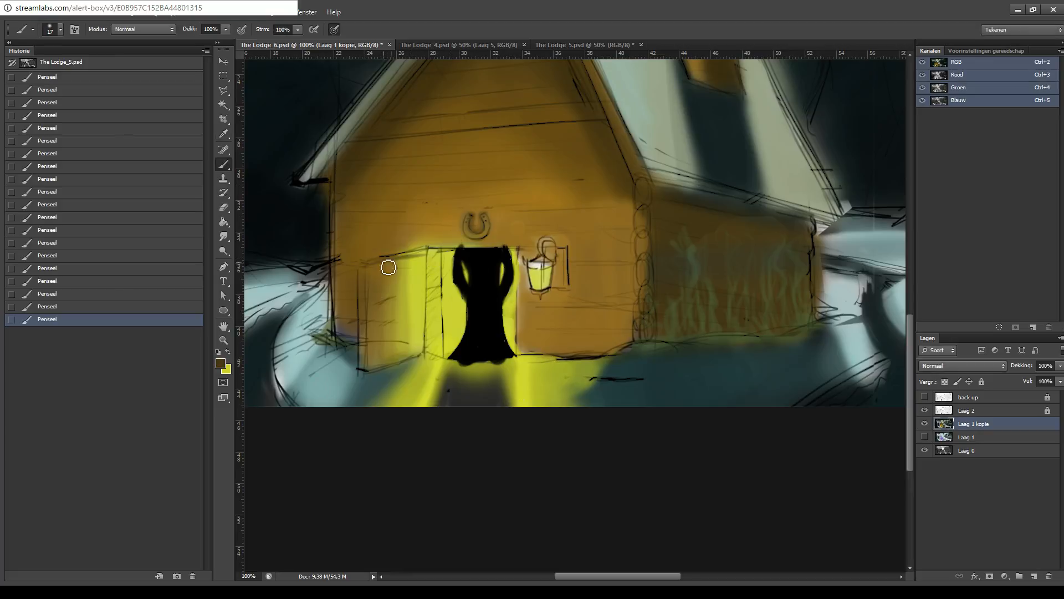
pyautogui.moveTo(365, 262); pyautogui.dragTo(426, 251)
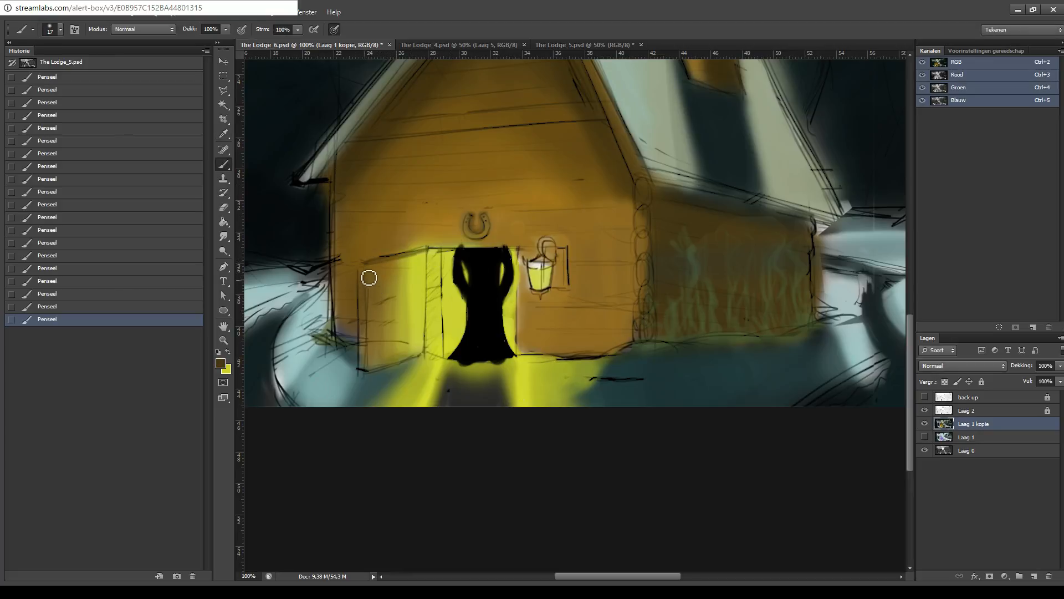
pyautogui.moveTo(369, 277)
pyautogui.mouseDown()
pyautogui.moveTo(363, 371)
pyautogui.moveTo(364, 268)
pyautogui.moveTo(363, 374)
pyautogui.mouseUp()
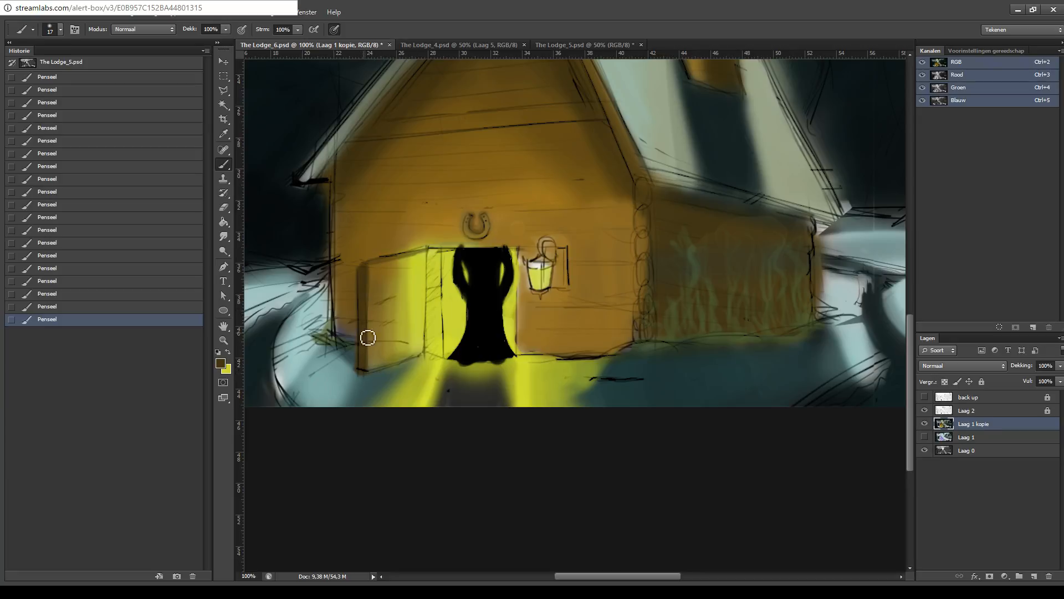
pyautogui.moveTo(363, 271); pyautogui.dragTo(427, 253)
# - Shade the lantern's cap, base and wall bracket with the same dark brown, and save the document
pyautogui.moveTo(536, 268)
pyautogui.mouseDown()
pyautogui.moveTo(527, 269)
pyautogui.moveTo(553, 268)
pyautogui.moveTo(540, 265)
pyautogui.moveTo(551, 244)
pyautogui.moveTo(562, 291)
pyautogui.moveTo(574, 288)
pyautogui.moveTo(570, 254)
pyautogui.moveTo(572, 277)
pyautogui.moveTo(557, 249)
pyautogui.moveTo(569, 262)
pyautogui.mouseUp()
pyautogui.moveTo(537, 295); pyautogui.dragTo(554, 295)
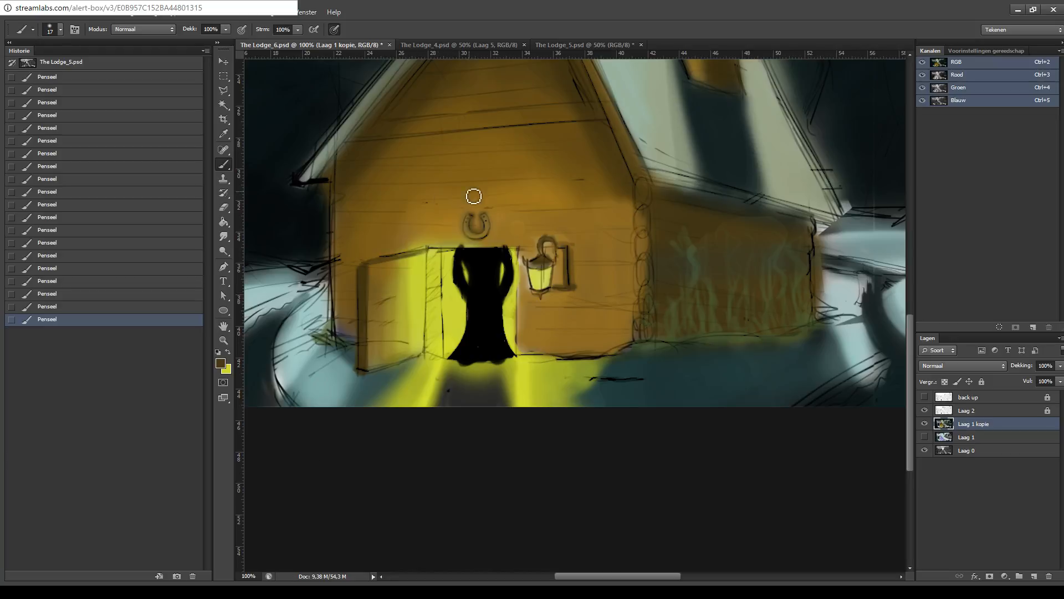
pyautogui.moveTo(573, 245)
pyautogui.mouseDown()
pyautogui.moveTo(575, 285)
pyautogui.moveTo(563, 289)
pyautogui.mouseUp()
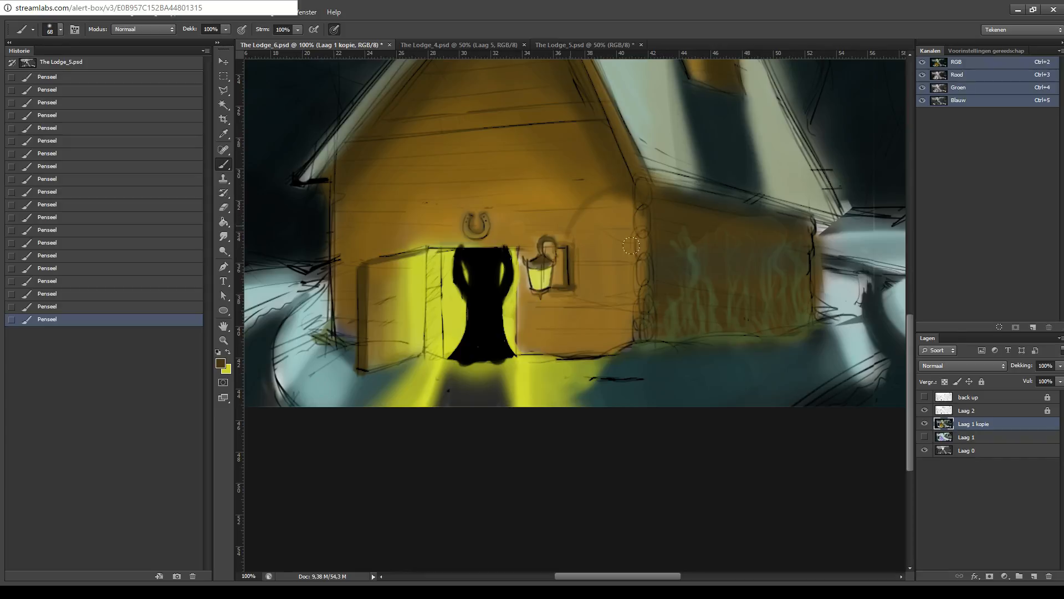
pyautogui.hotkey('ctrl', 's')
# - Sample a muted grey-green and paint wavy vine strands up the lodge's side wall, starting with a size 12 brush
pyautogui.hotkey('ctrl', '-')
pyautogui.hotkey('ctrl', '-')
pyautogui.hotkey('ctrl', '-')
pyautogui.hotkey('ctrl', '-')
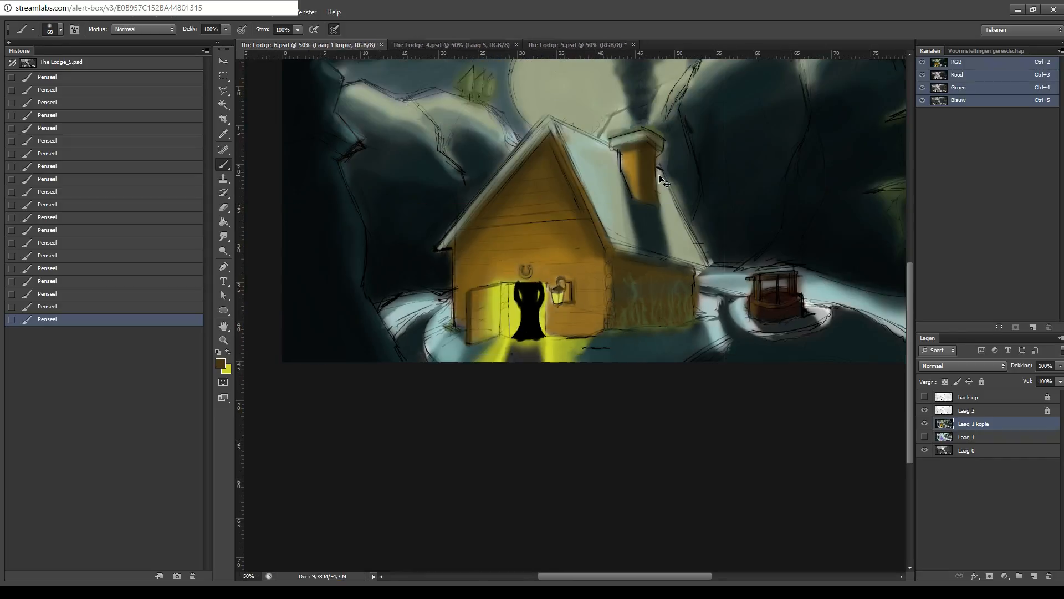
pyautogui.hotkey('ctrl', '+')
pyautogui.hotkey('ctrl', '+')
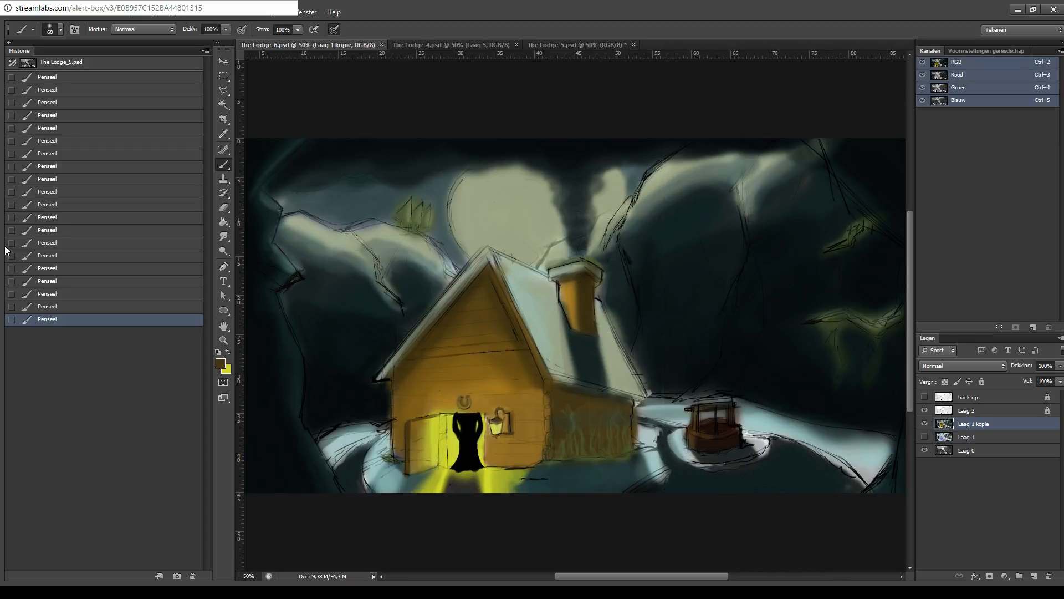
pyautogui.moveTo(606, 300); pyautogui.dragTo(495, 253)
pyautogui.press('i')
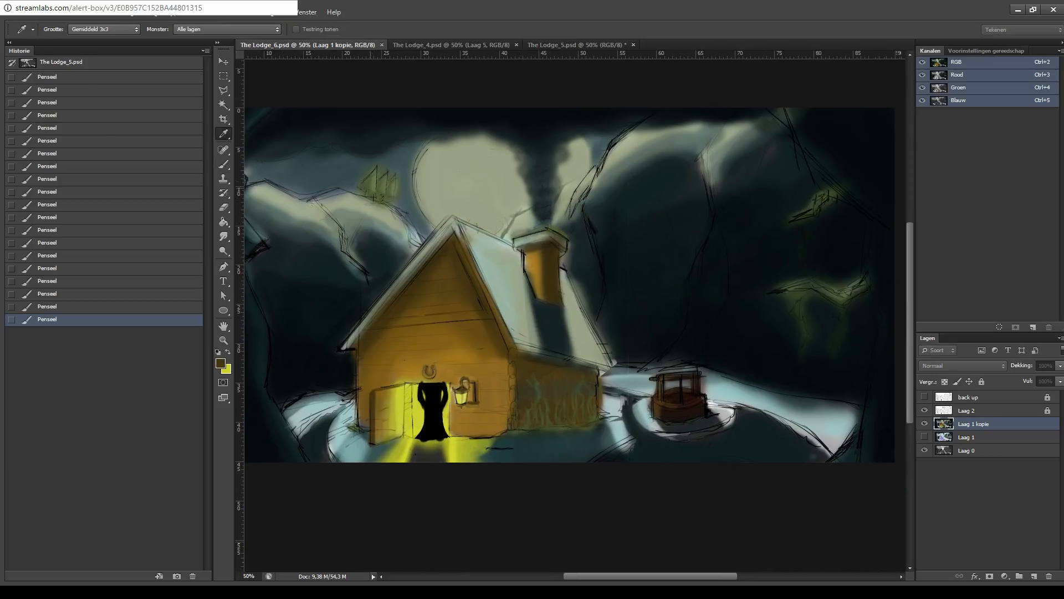
pyautogui.keyDown('alt'); pyautogui.click(428, 243); pyautogui.keyUp('alt')
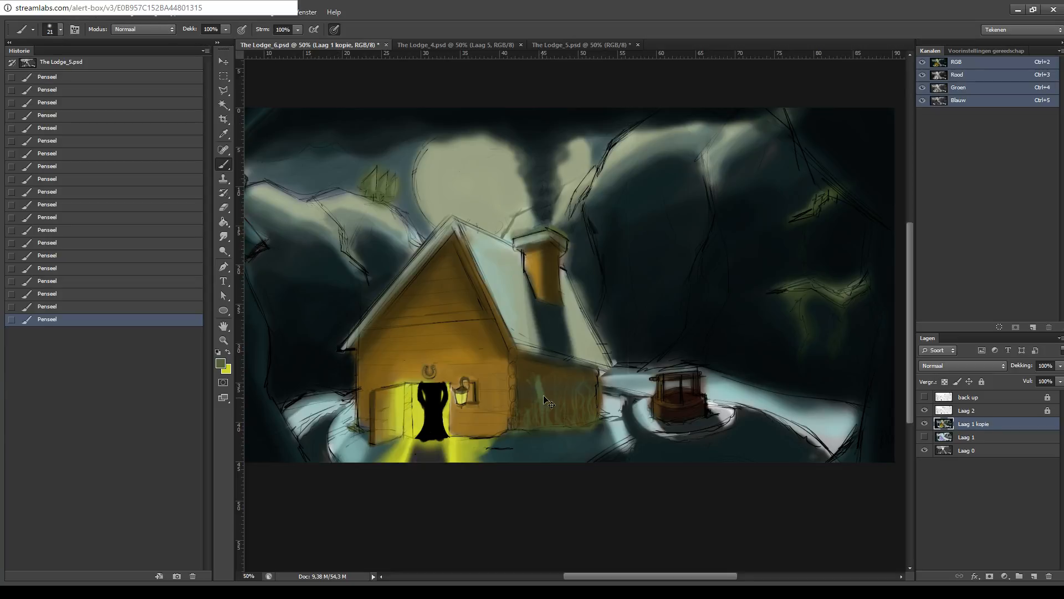
pyautogui.hotkey('ctrl', '+')
pyautogui.hotkey('ctrl', '+')
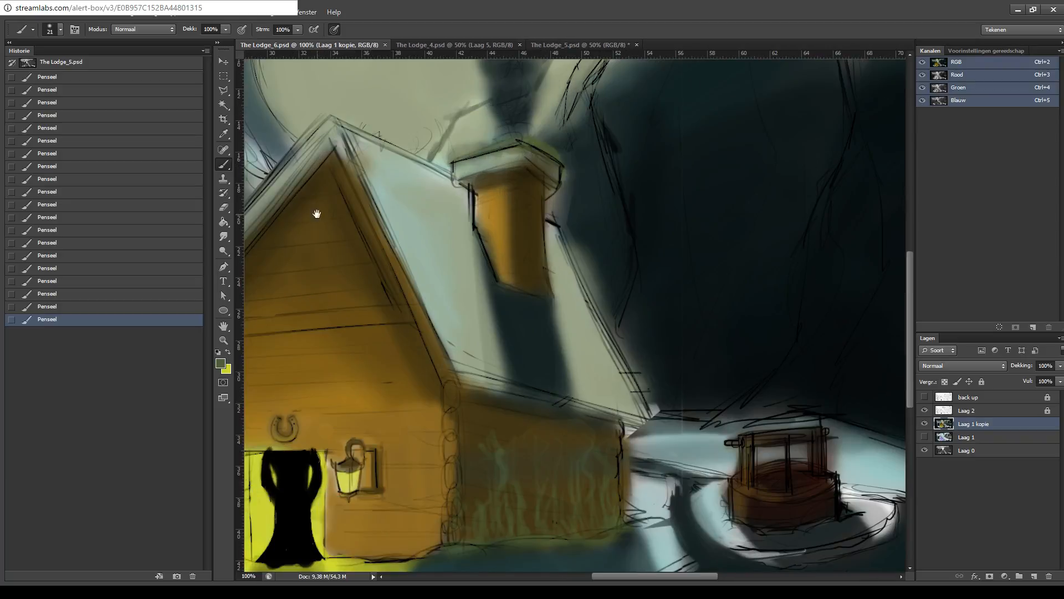
pyautogui.moveTo(316, 213); pyautogui.dragTo(293, 129)
pyautogui.moveTo(332, 158); pyautogui.dragTo(295, 168)
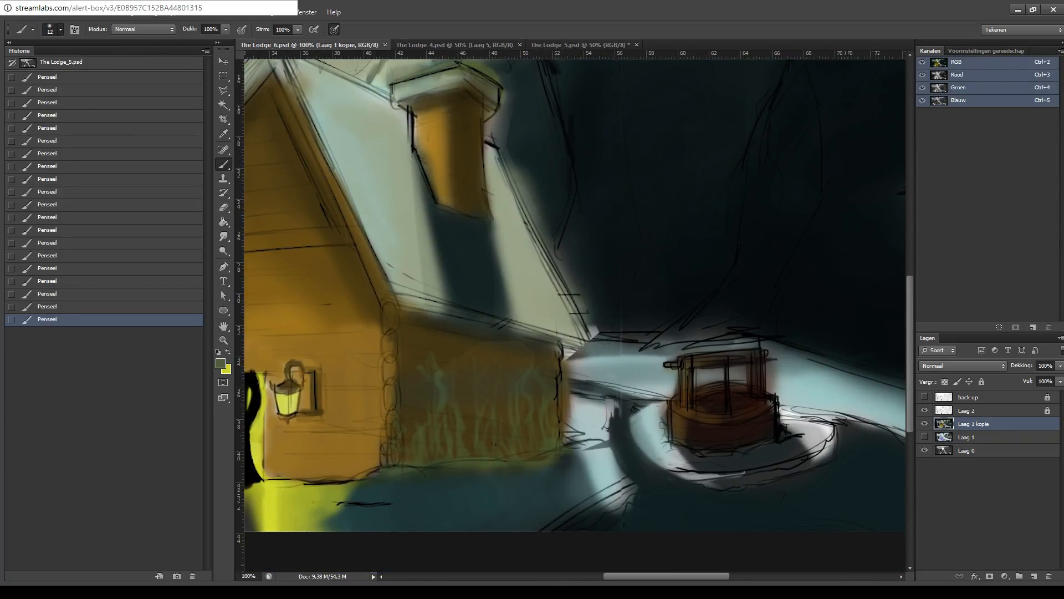
pyautogui.moveTo(444, 367)
pyautogui.mouseDown()
pyautogui.moveTo(442, 457)
pyautogui.moveTo(444, 447)
pyautogui.mouseUp()
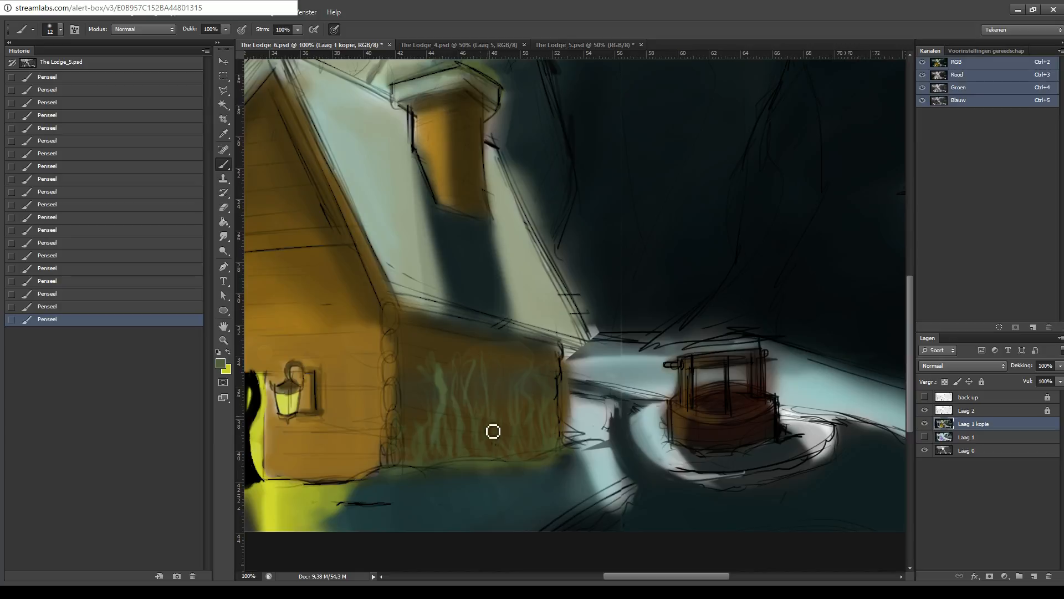
pyautogui.moveTo(505, 382); pyautogui.dragTo(521, 457)
pyautogui.moveTo(516, 359); pyautogui.dragTo(520, 446)
pyautogui.moveTo(423, 366); pyautogui.dragTo(438, 458)
pyautogui.moveTo(503, 379); pyautogui.dragTo(562, 343)
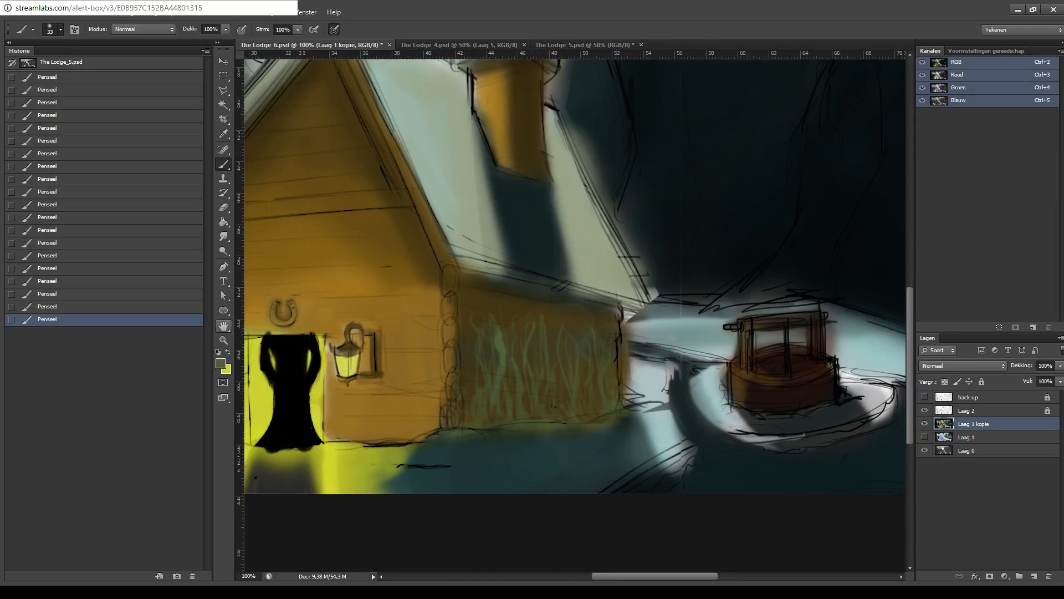
# - Shade the top of the side wall with a sampled dark brown and a size 33 brush, undoing the stroke across the corner logs
pyautogui.press('i')
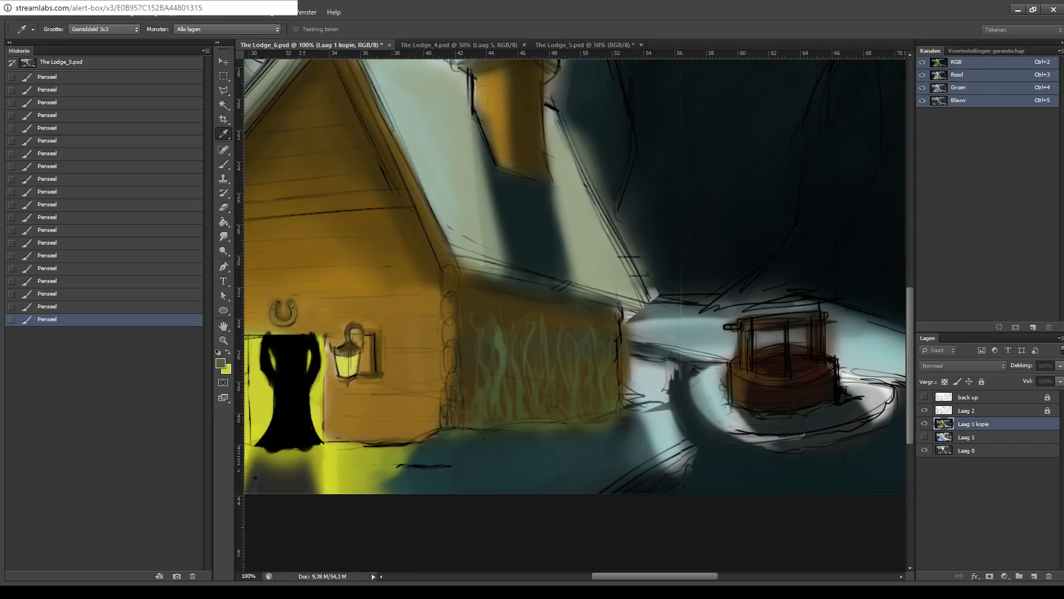
pyautogui.press('b')
pyautogui.keyDown('alt'); pyautogui.click(465, 293); pyautogui.keyUp('alt')
pyautogui.moveTo(434, 287)
pyautogui.mouseDown()
pyautogui.moveTo(477, 301)
pyautogui.moveTo(464, 299)
pyautogui.mouseUp()
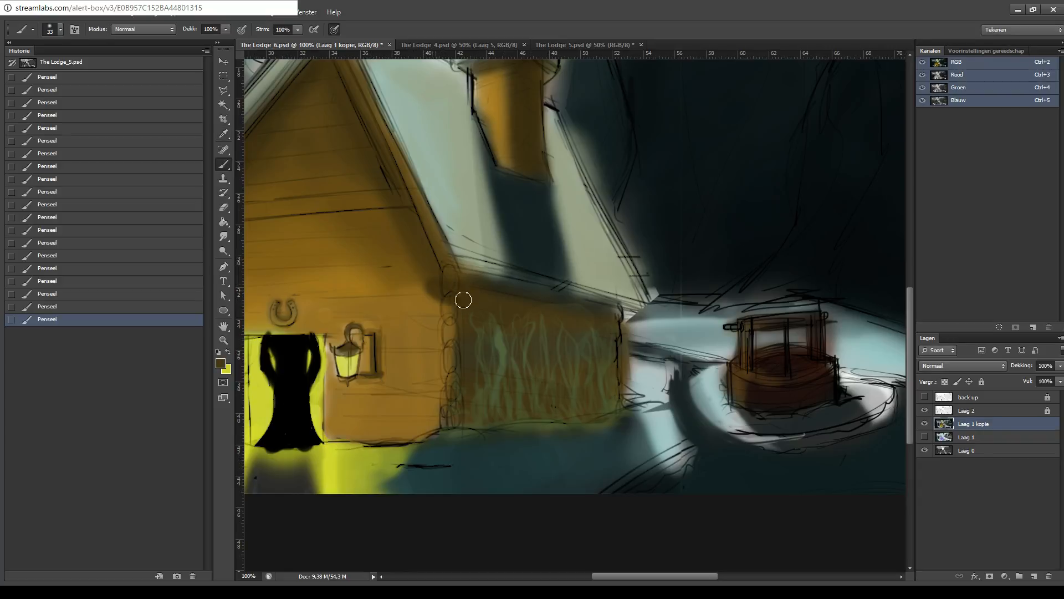
pyautogui.hotkey('ctrl', 'z')
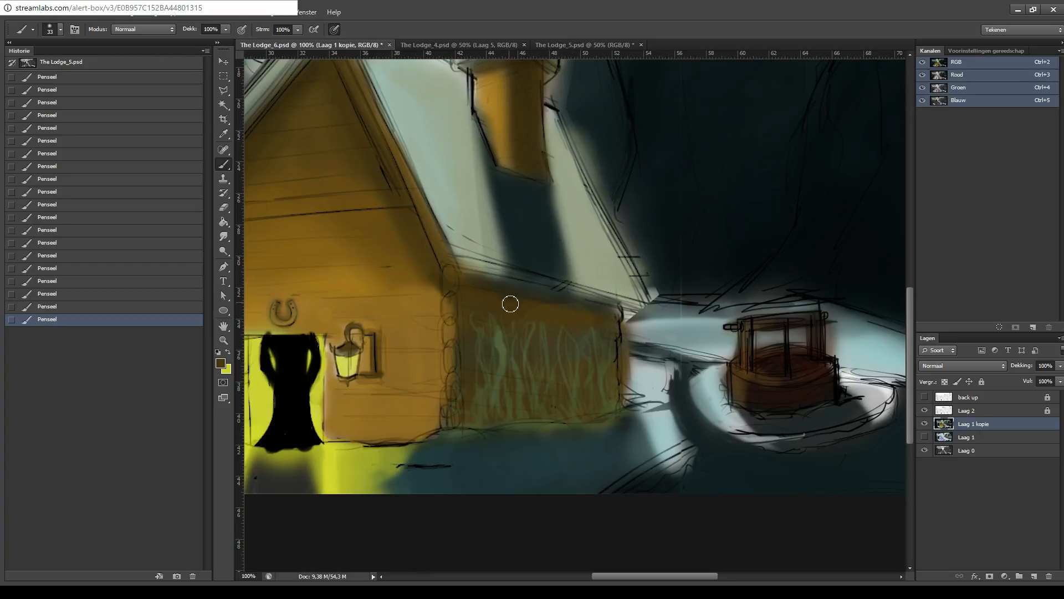
pyautogui.moveTo(484, 228); pyautogui.dragTo(496, 299)
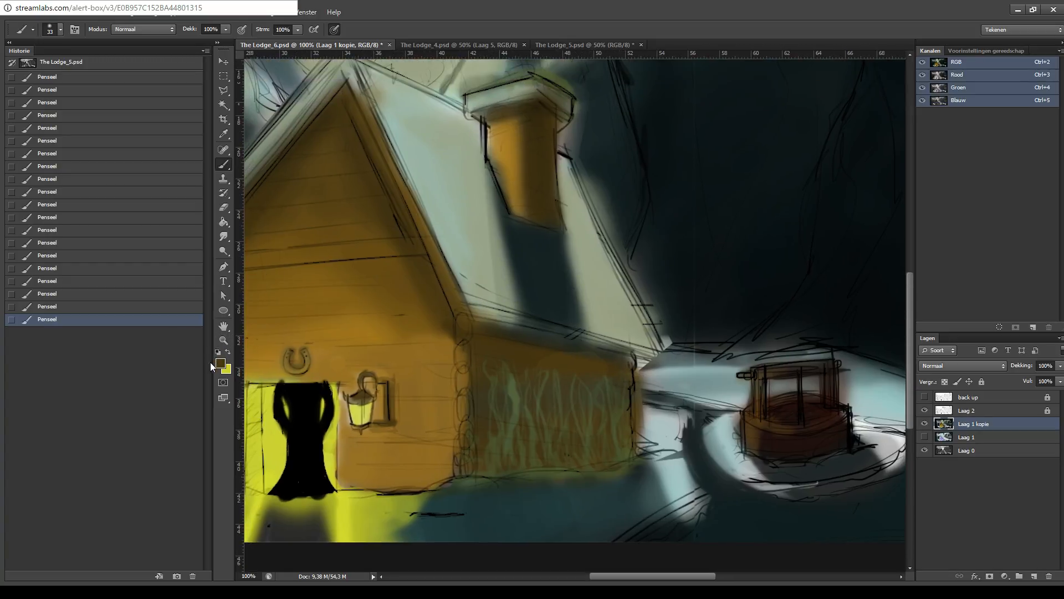
pyautogui.press('i')
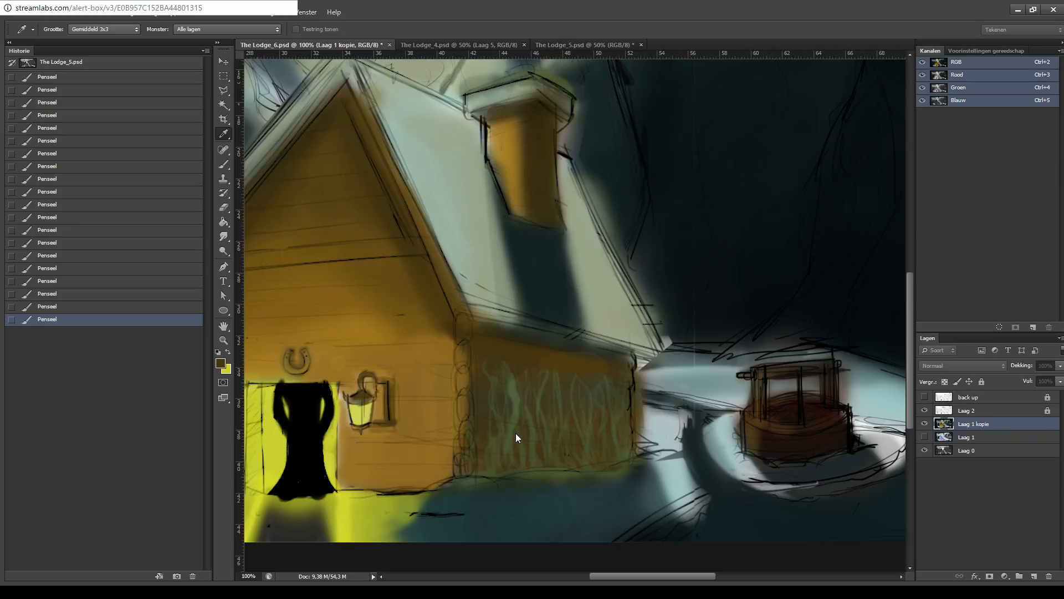
pyautogui.press('b')
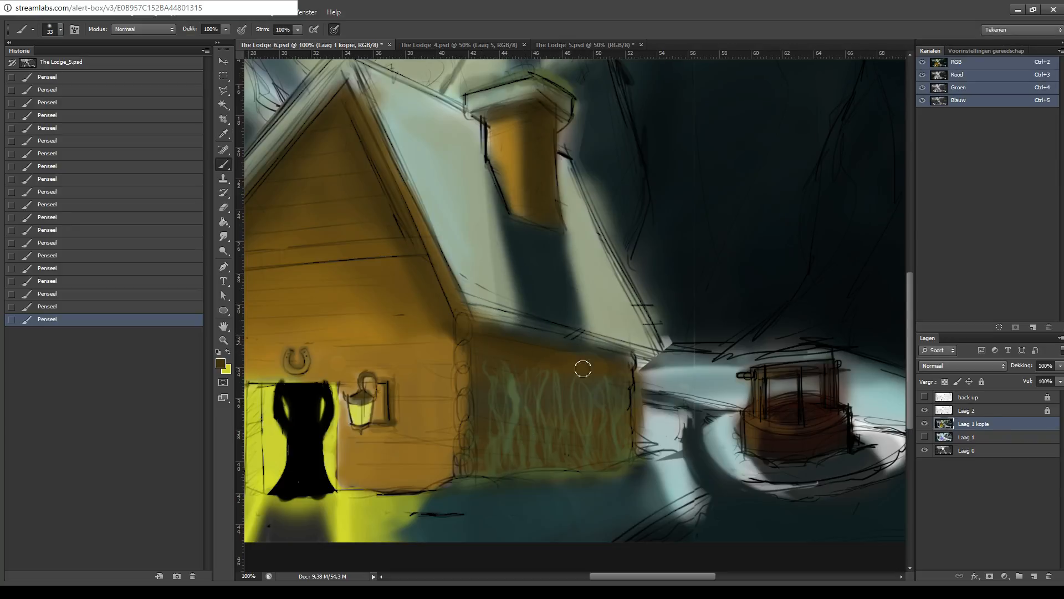
pyautogui.moveTo(541, 155); pyautogui.dragTo(562, 148)
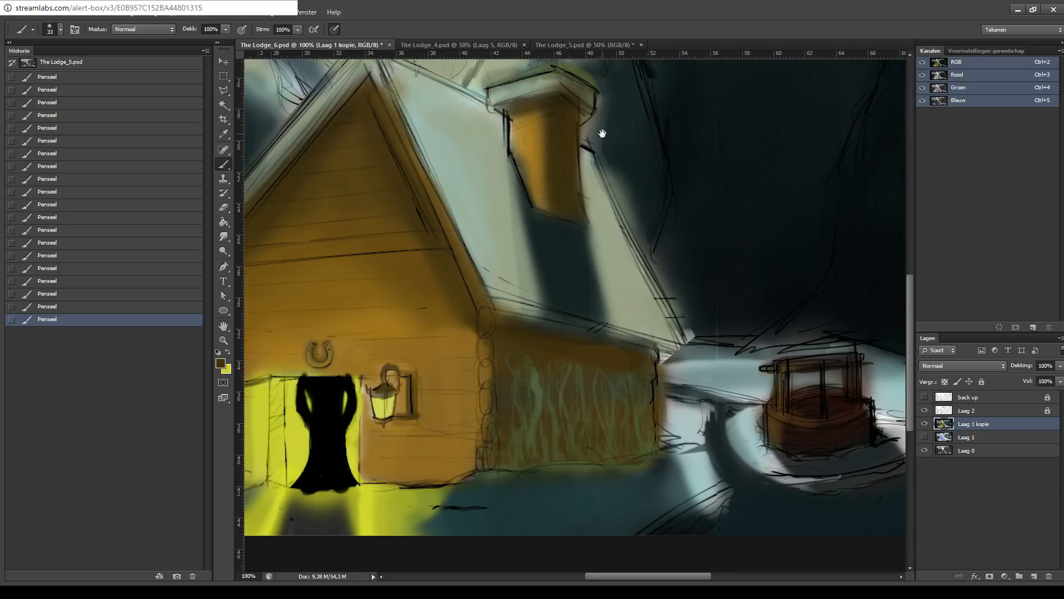
# - Sample a dark blue and paint shadow along the front gable's left roof edge up to the ridge, using size 33 and 48 brushes
pyautogui.moveTo(363, 170); pyautogui.dragTo(453, 205)
pyautogui.moveTo(328, 250); pyautogui.dragTo(358, 228)
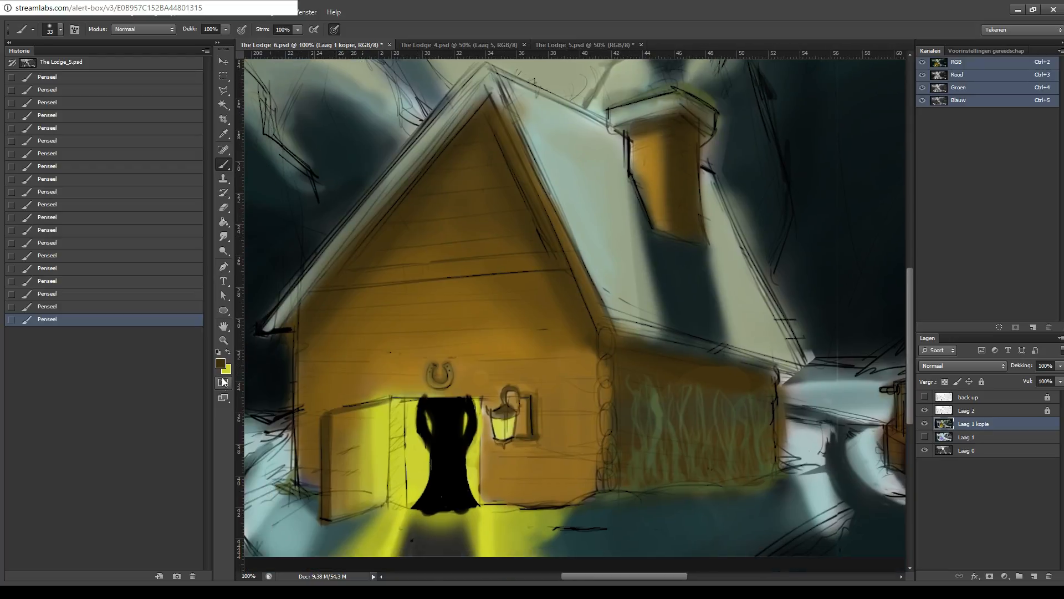
pyautogui.press('i')
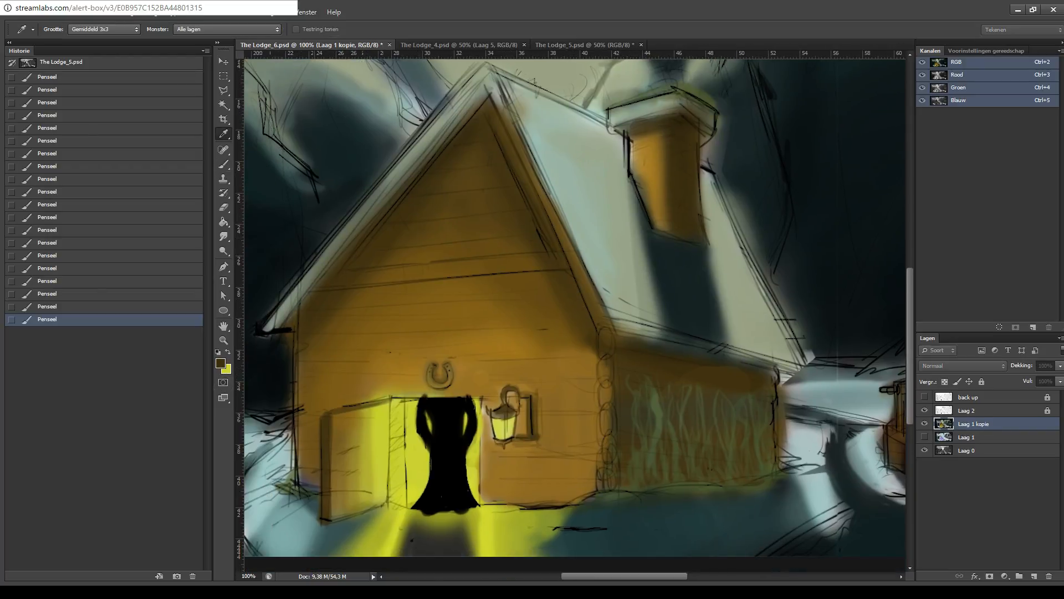
pyautogui.press('b')
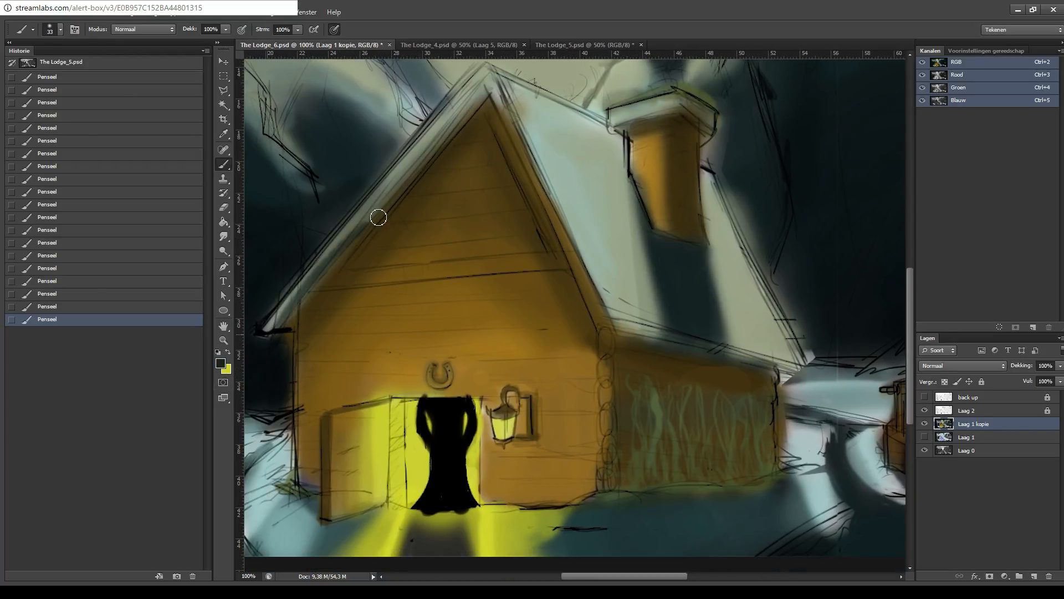
pyautogui.moveTo(298, 294); pyautogui.dragTo(436, 135)
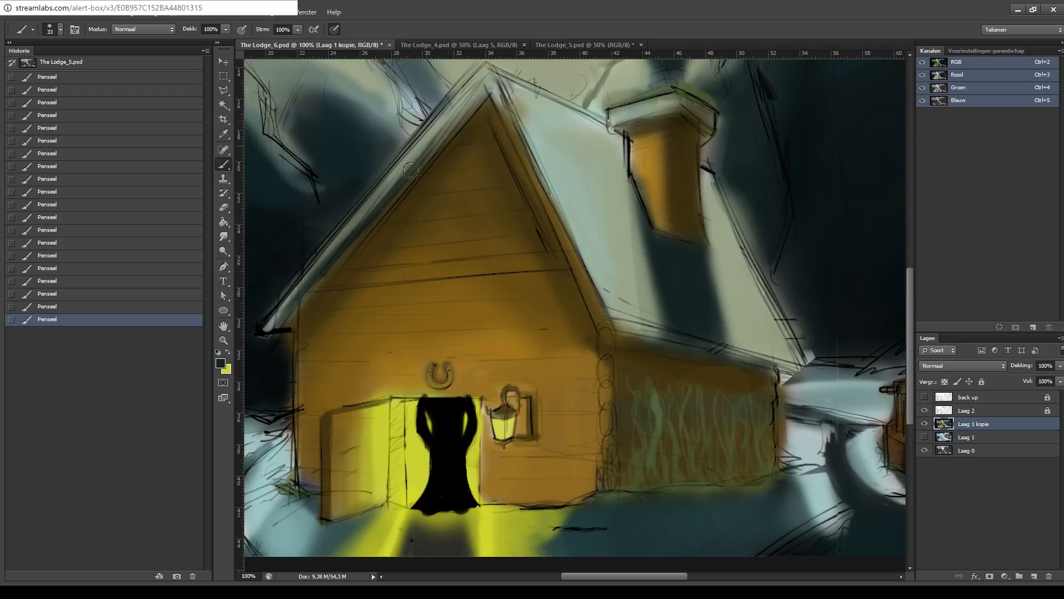
pyautogui.moveTo(411, 170)
pyautogui.mouseDown()
pyautogui.moveTo(488, 75)
pyautogui.moveTo(469, 111)
pyautogui.moveTo(479, 99)
pyautogui.mouseUp()
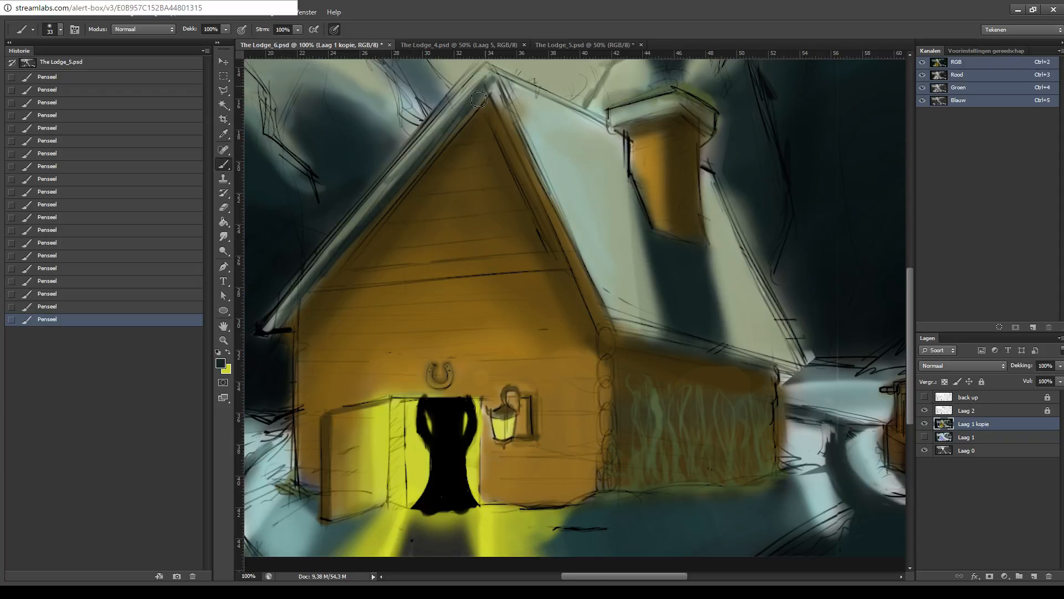
pyautogui.moveTo(564, 111)
pyautogui.mouseDown()
pyautogui.moveTo(580, 158)
pyautogui.moveTo(703, 165)
pyautogui.moveTo(646, 176)
pyautogui.moveTo(711, 173)
pyautogui.moveTo(724, 179)
pyautogui.moveTo(717, 197)
pyautogui.mouseUp()
pyautogui.moveTo(524, 277); pyautogui.dragTo(520, 275)
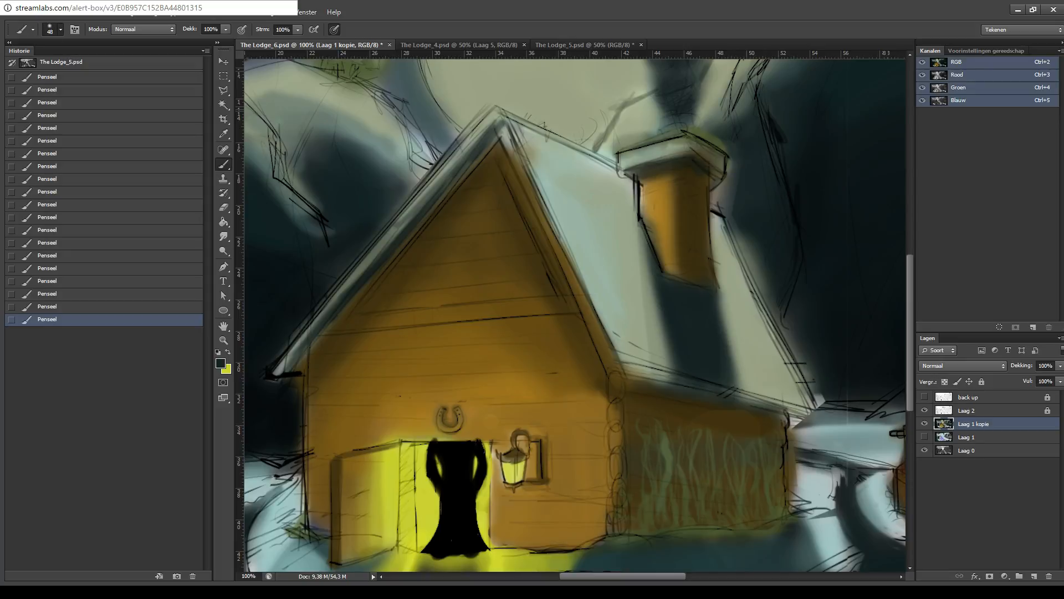
pyautogui.moveTo(298, 358); pyautogui.dragTo(387, 246)
pyautogui.moveTo(501, 143)
pyautogui.mouseDown()
pyautogui.moveTo(527, 202)
pyautogui.moveTo(525, 162)
pyautogui.mouseUp()
# - Sample dark brown beside the corner logs and deepen the shadow under the side wall's eave with a size 48 brush
pyautogui.moveTo(526, 252); pyautogui.dragTo(555, 126)
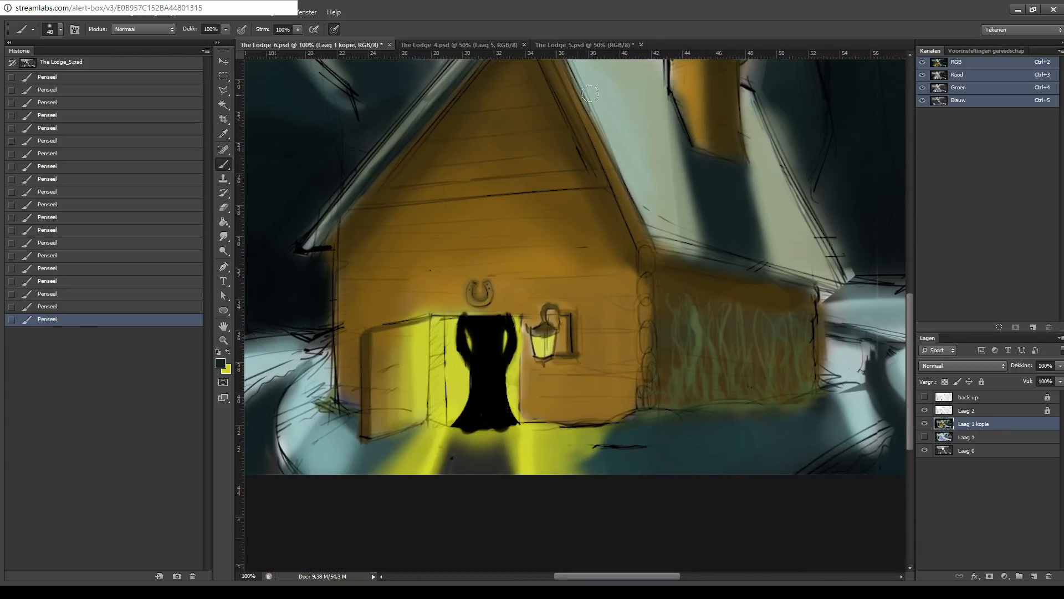
pyautogui.moveTo(474, 277); pyautogui.dragTo(521, 109)
pyautogui.moveTo(594, 77)
pyautogui.mouseDown()
pyautogui.moveTo(609, 269)
pyautogui.moveTo(574, 136)
pyautogui.mouseUp()
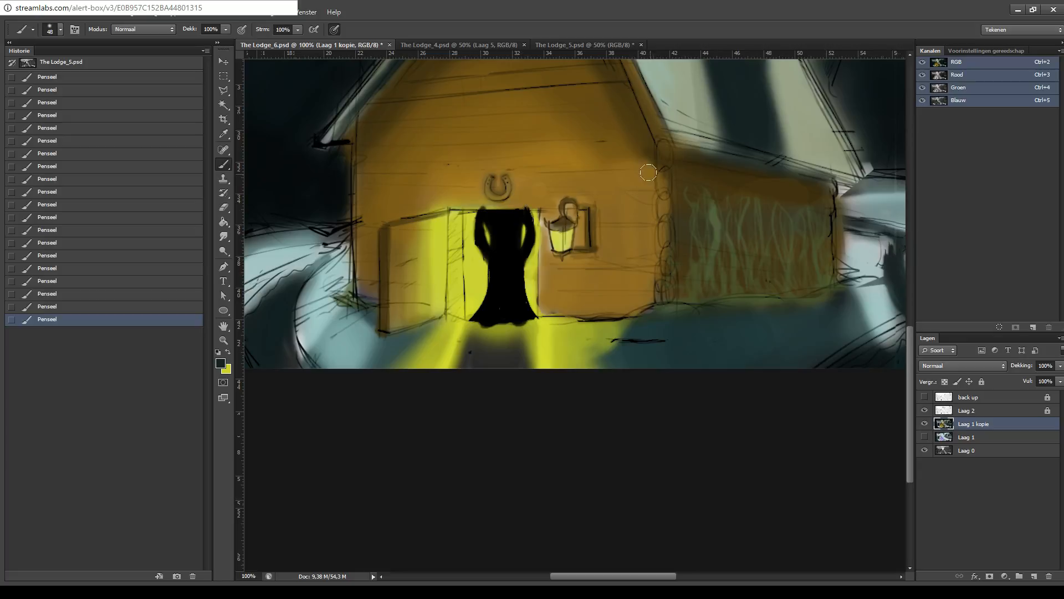
pyautogui.moveTo(676, 184); pyautogui.dragTo(578, 204)
pyautogui.moveTo(614, 130); pyautogui.dragTo(522, 179)
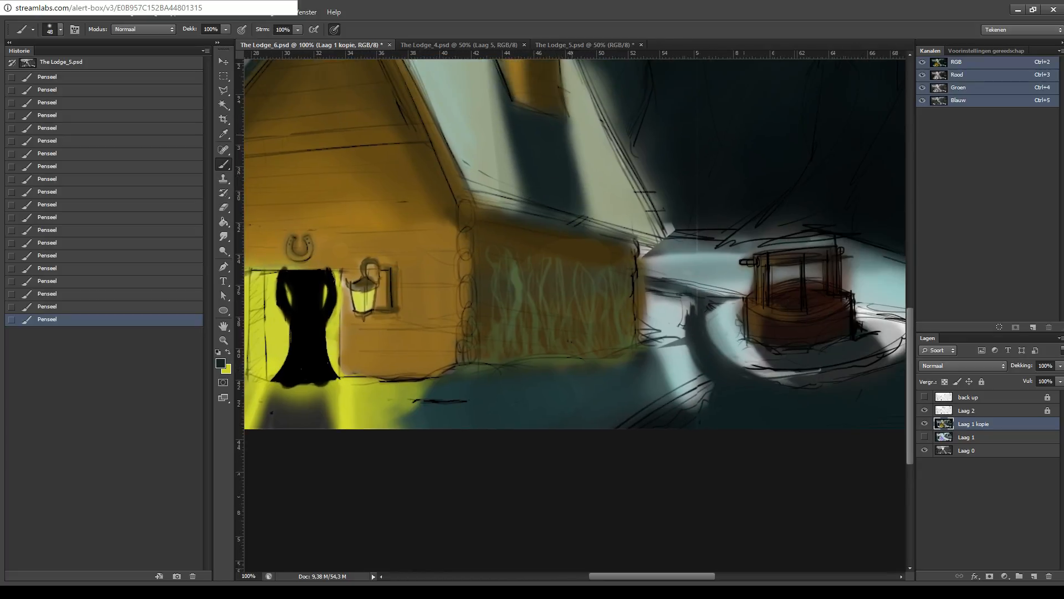
pyautogui.moveTo(406, 217); pyautogui.dragTo(414, 247)
pyautogui.press('i')
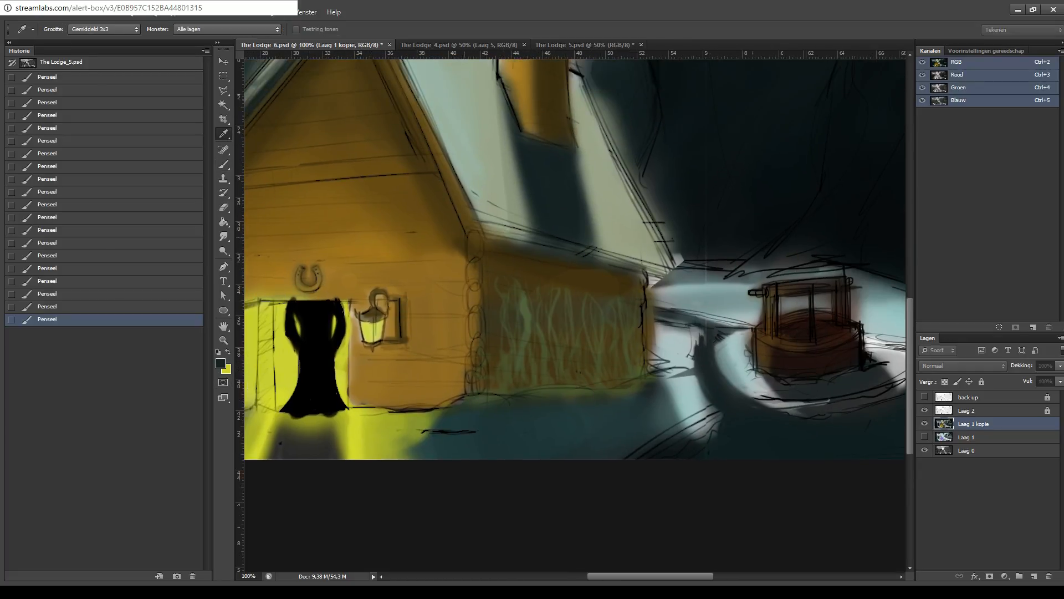
pyautogui.press('b')
pyautogui.keyDown('alt'); pyautogui.click(462, 258); pyautogui.keyUp('alt')
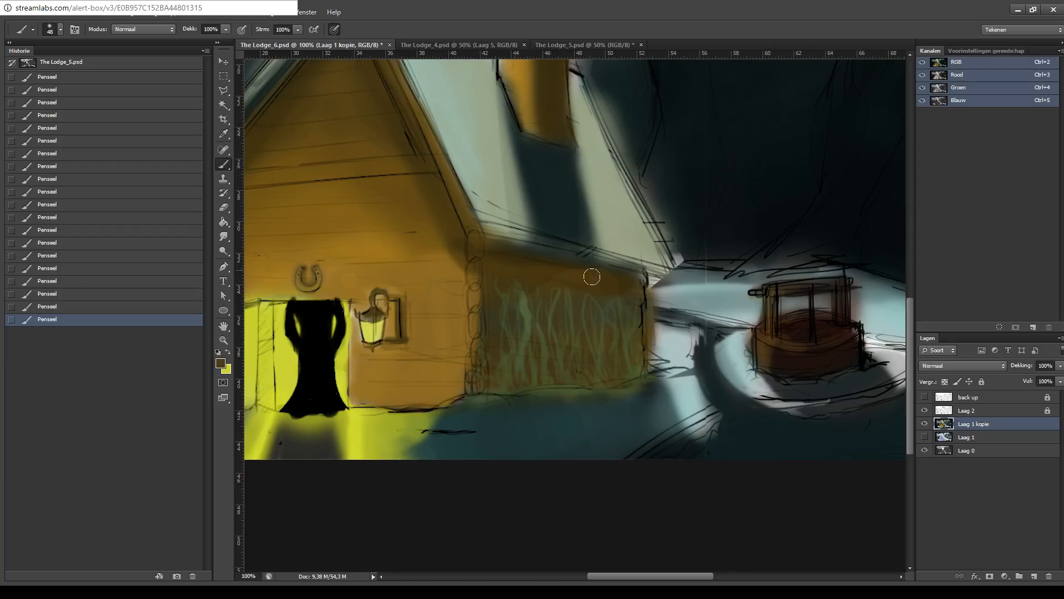
pyautogui.moveTo(592, 276)
pyautogui.mouseDown()
pyautogui.moveTo(545, 275)
pyautogui.moveTo(577, 271)
pyautogui.mouseUp()
pyautogui.press('i')
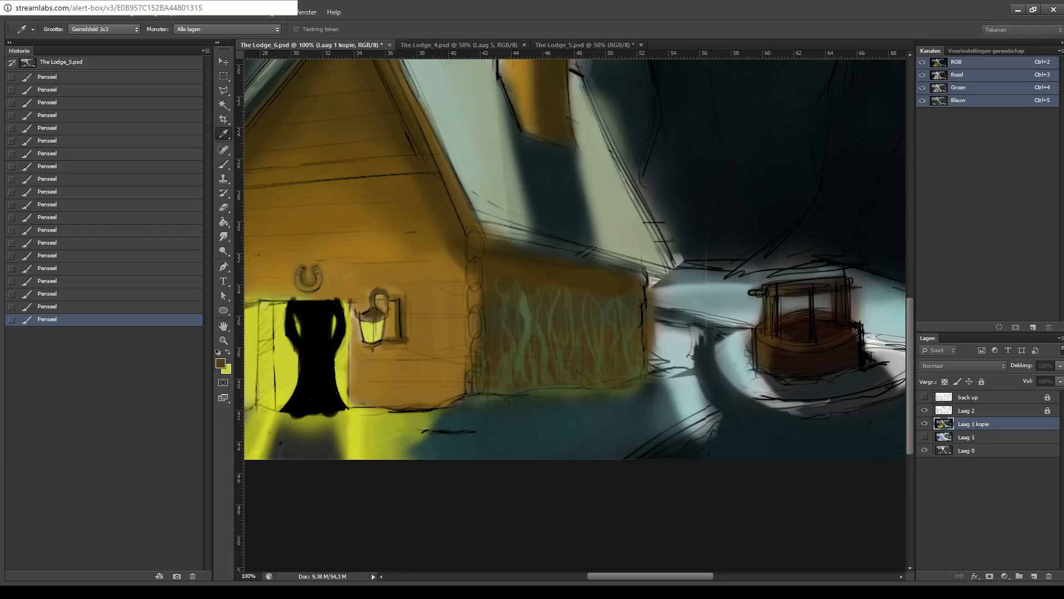
pyautogui.press('b')
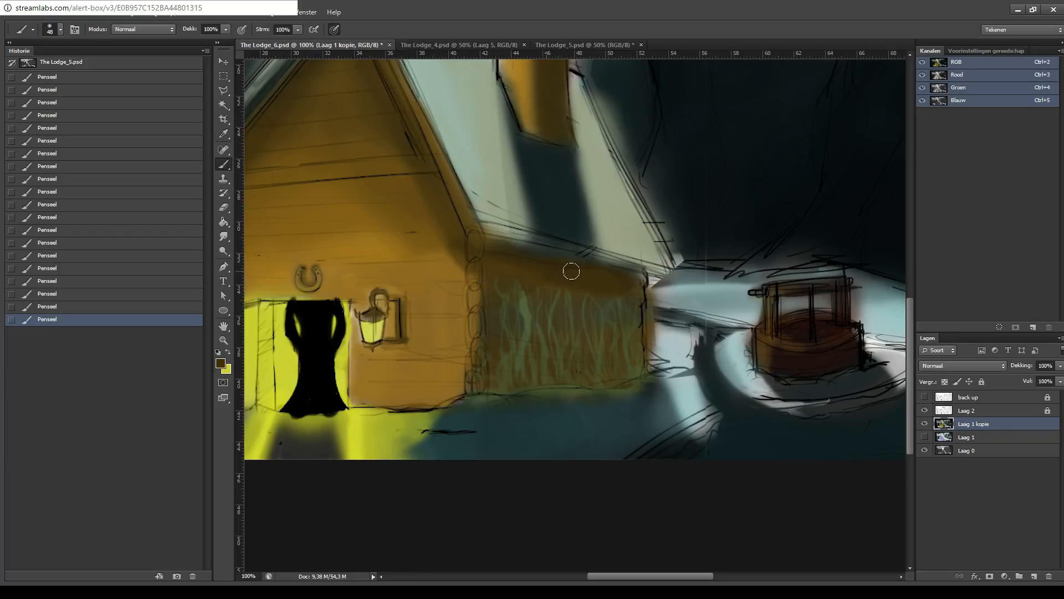
pyautogui.moveTo(619, 212); pyautogui.dragTo(638, 243)
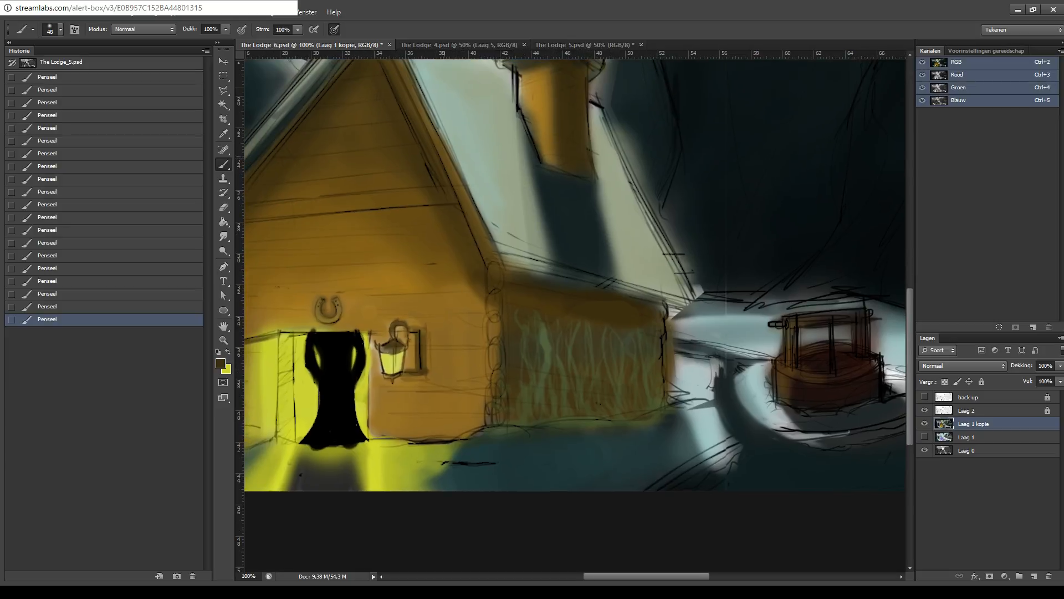
# - Sample a dark brown and deepen the shadow under the gable's right roof edge with a size 48 brush
pyautogui.press('i')
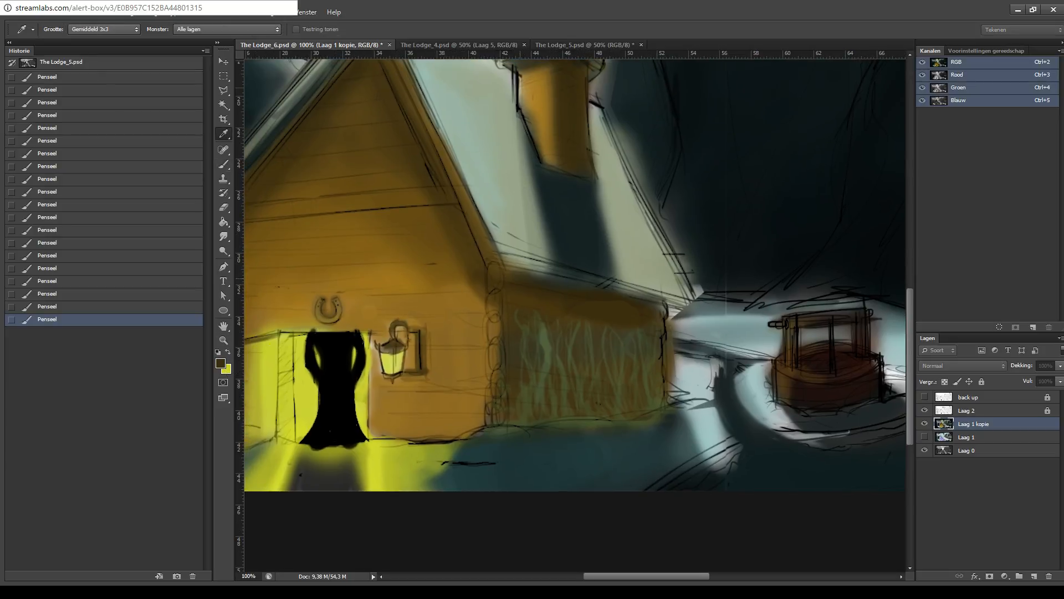
pyautogui.press('b')
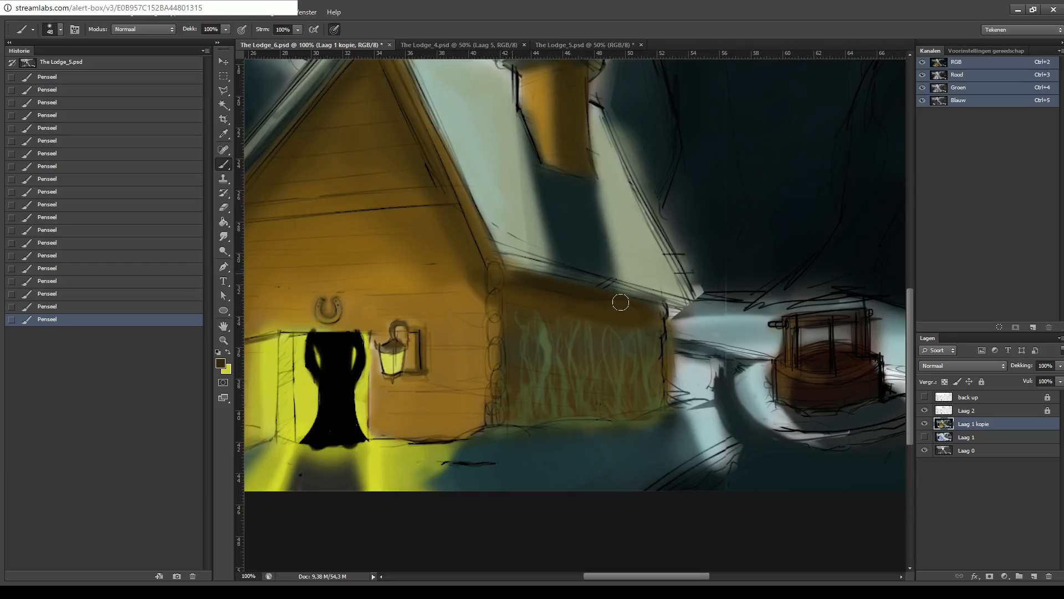
pyautogui.moveTo(753, 228); pyautogui.dragTo(644, 304)
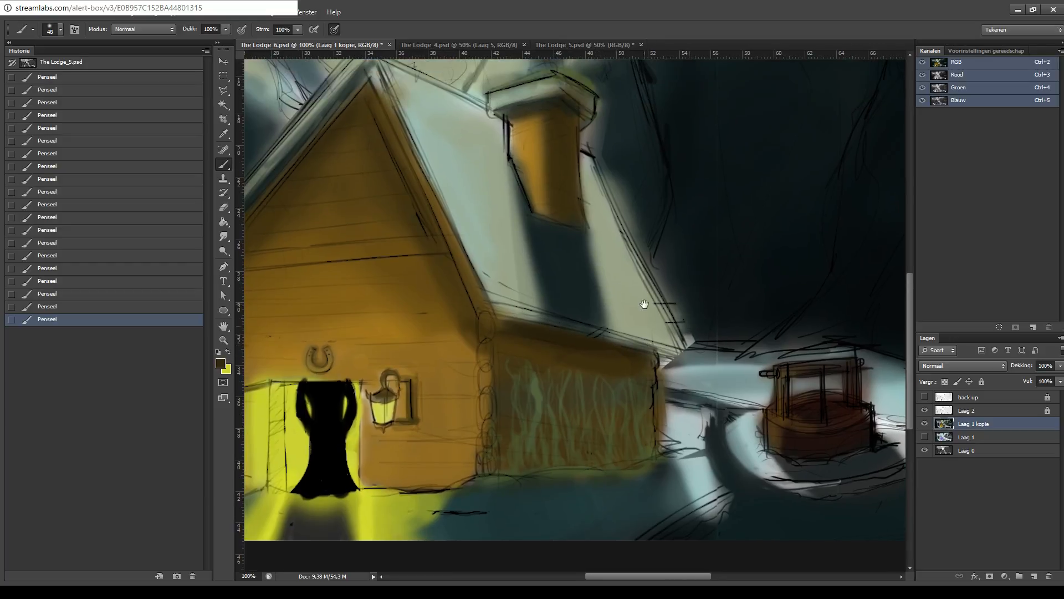
pyautogui.moveTo(451, 298)
pyautogui.mouseDown()
pyautogui.moveTo(468, 323)
pyautogui.moveTo(476, 318)
pyautogui.moveTo(453, 244)
pyautogui.mouseUp()
pyautogui.moveTo(403, 171); pyautogui.dragTo(469, 315)
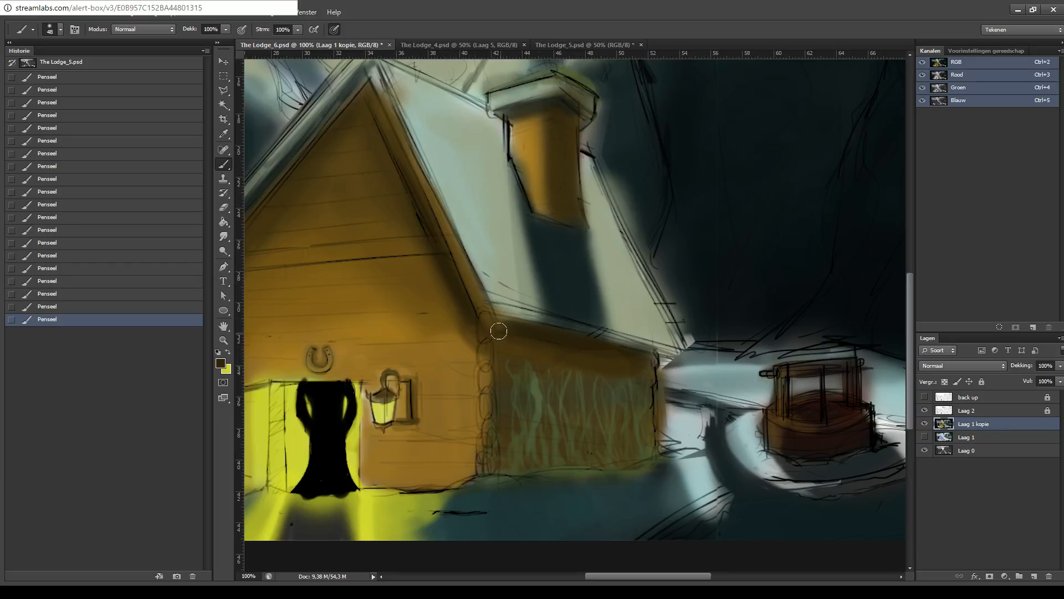
# - Try darkening the upper gable wall with a dark brown stroke at brush size 48, and undo it
pyautogui.moveTo(624, 303); pyautogui.dragTo(726, 243)
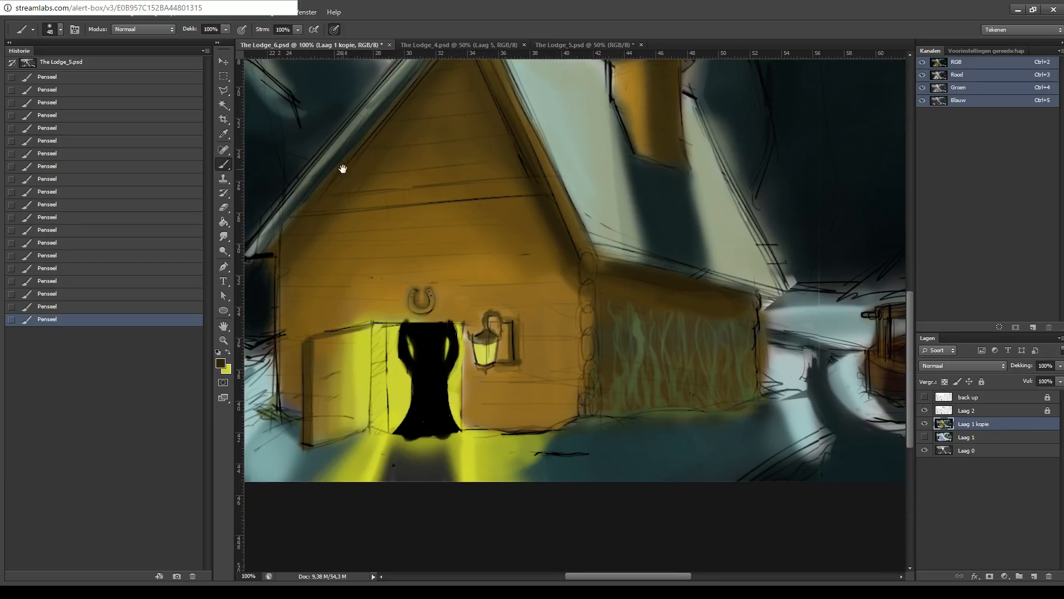
pyautogui.moveTo(353, 183)
pyautogui.mouseDown()
pyautogui.moveTo(312, 269)
pyautogui.moveTo(399, 245)
pyautogui.mouseUp()
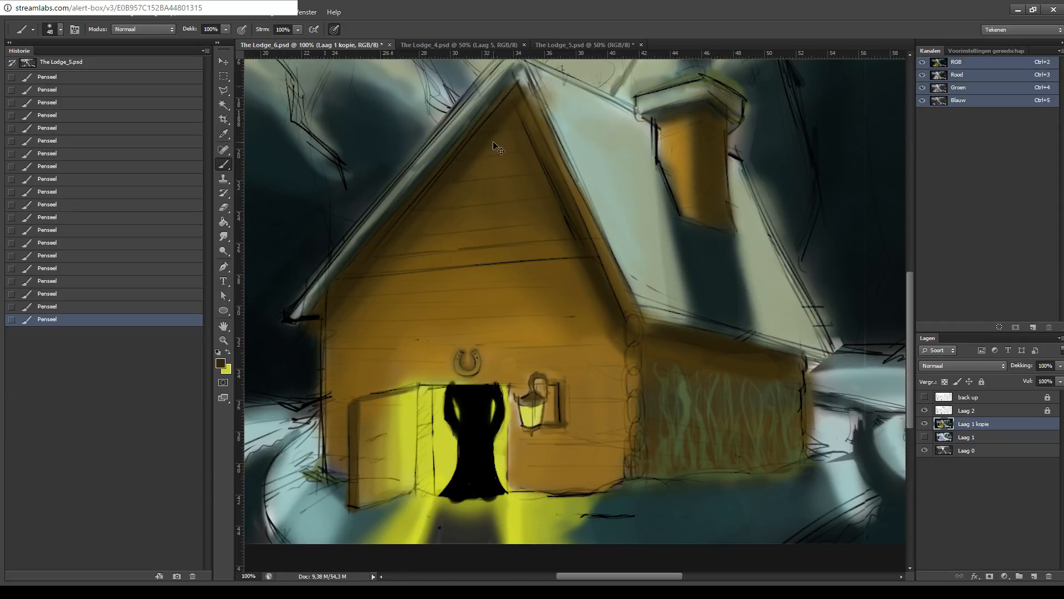
pyautogui.hotkey('ctrl', 'z')
pyautogui.moveTo(456, 150)
pyautogui.mouseDown()
pyautogui.moveTo(482, 105)
pyautogui.moveTo(504, 83)
pyautogui.moveTo(475, 125)
pyautogui.moveTo(514, 82)
pyautogui.moveTo(570, 227)
pyautogui.mouseUp()
pyautogui.hotkey('ctrl', 'z')
# - Shade the upper gable in dark brown with a size 101 brush at 44% opacity, leaving an arc of warm light above the door
pyautogui.moveTo(640, 276); pyautogui.dragTo(639, 239)
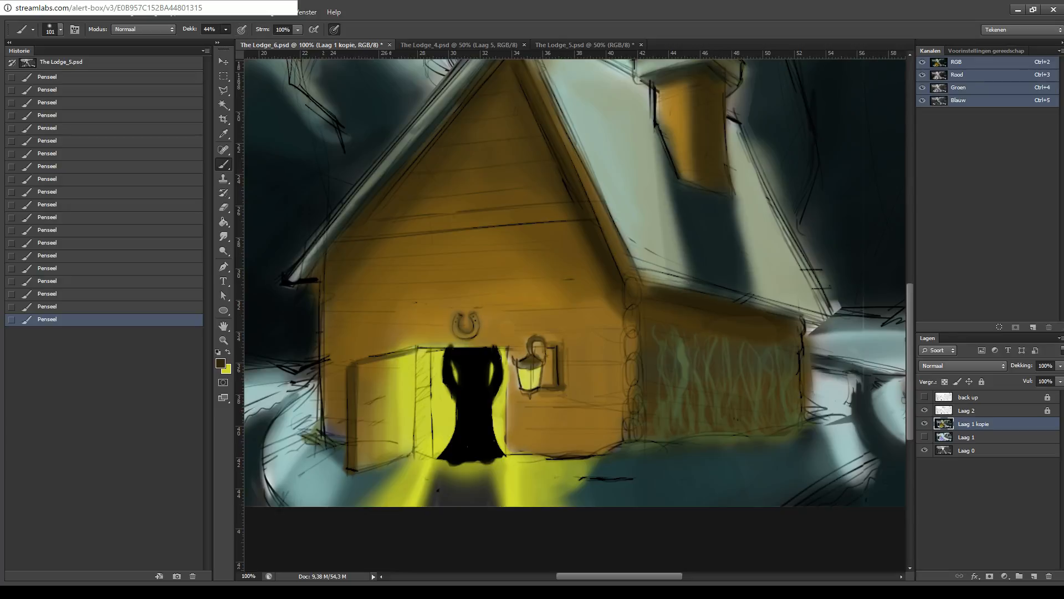
pyautogui.moveTo(306, 274); pyautogui.dragTo(318, 280)
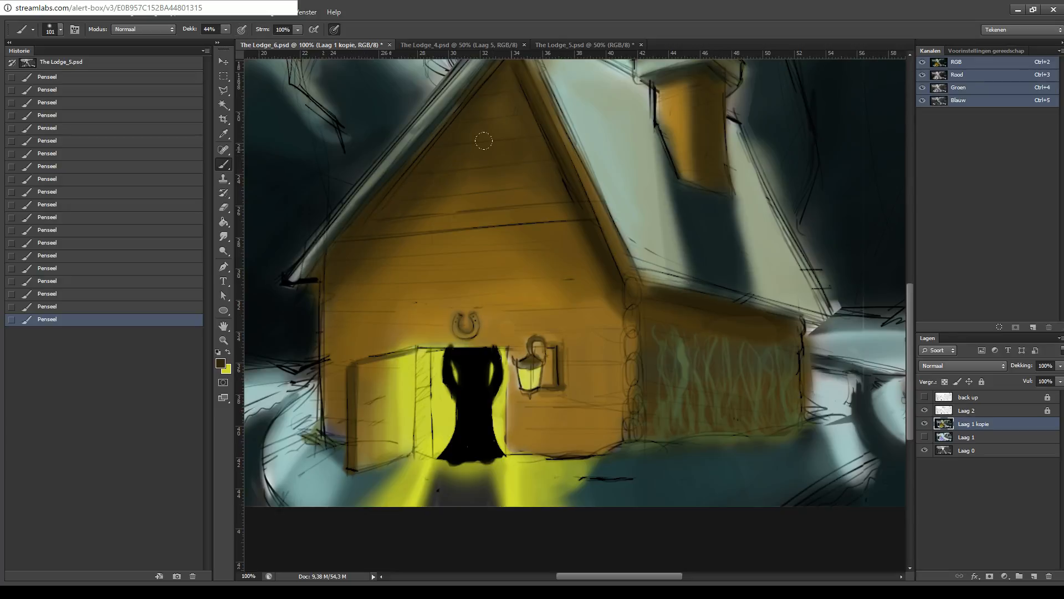
pyautogui.moveTo(368, 187); pyautogui.dragTo(441, 105)
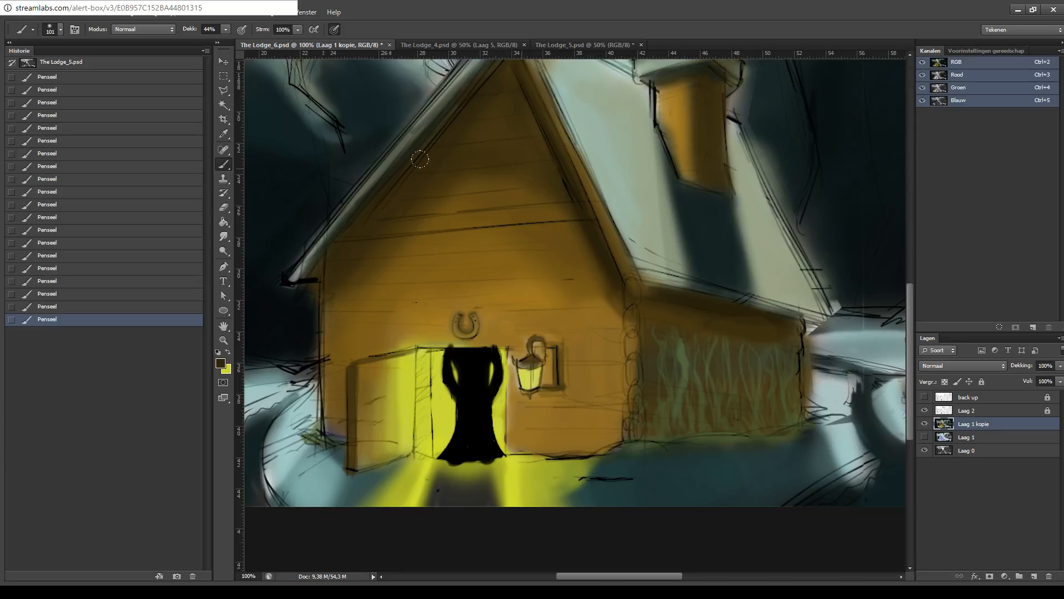
pyautogui.moveTo(339, 250)
pyautogui.mouseDown()
pyautogui.moveTo(503, 196)
pyautogui.moveTo(587, 261)
pyautogui.moveTo(489, 263)
pyautogui.mouseUp()
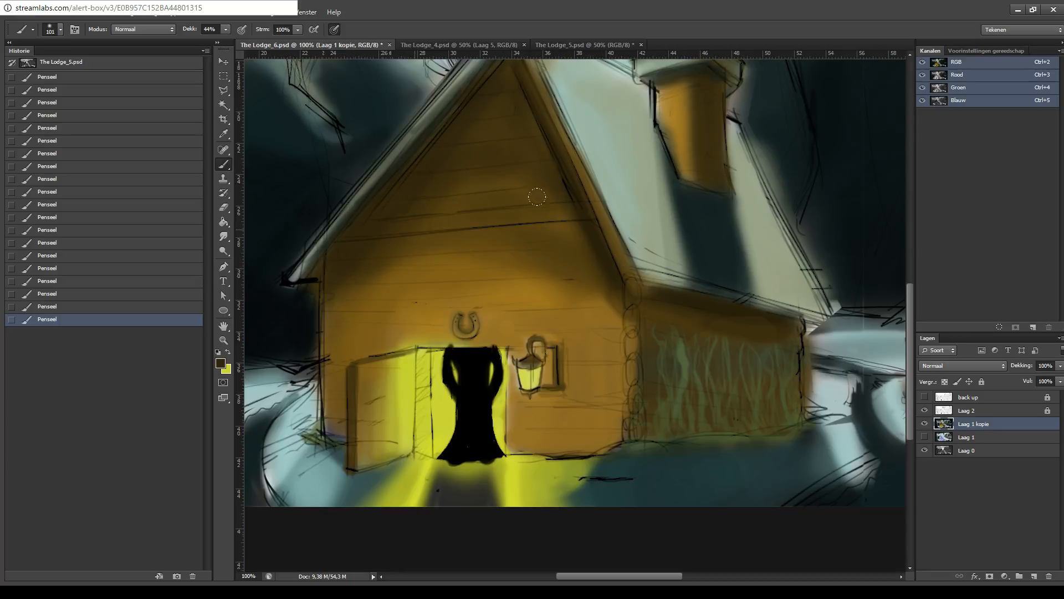
pyautogui.hotkey('ctrl', 'z')
pyautogui.moveTo(335, 294)
pyautogui.mouseDown()
pyautogui.moveTo(347, 272)
pyautogui.moveTo(324, 297)
pyautogui.mouseUp()
pyautogui.moveTo(468, 221)
pyautogui.mouseDown()
pyautogui.moveTo(573, 244)
pyautogui.moveTo(604, 300)
pyautogui.moveTo(607, 444)
pyautogui.mouseUp()
pyautogui.moveTo(603, 317)
pyautogui.mouseDown()
pyautogui.moveTo(583, 324)
pyautogui.moveTo(462, 167)
pyautogui.mouseUp()
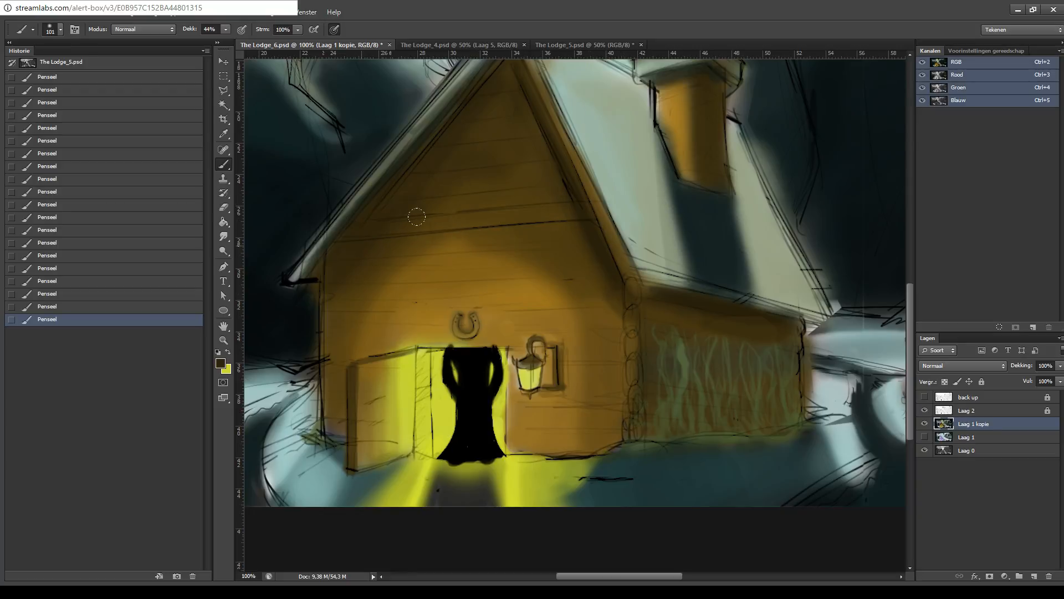
pyautogui.moveTo(417, 217)
pyautogui.mouseDown()
pyautogui.moveTo(480, 142)
pyautogui.moveTo(480, 163)
pyautogui.mouseUp()
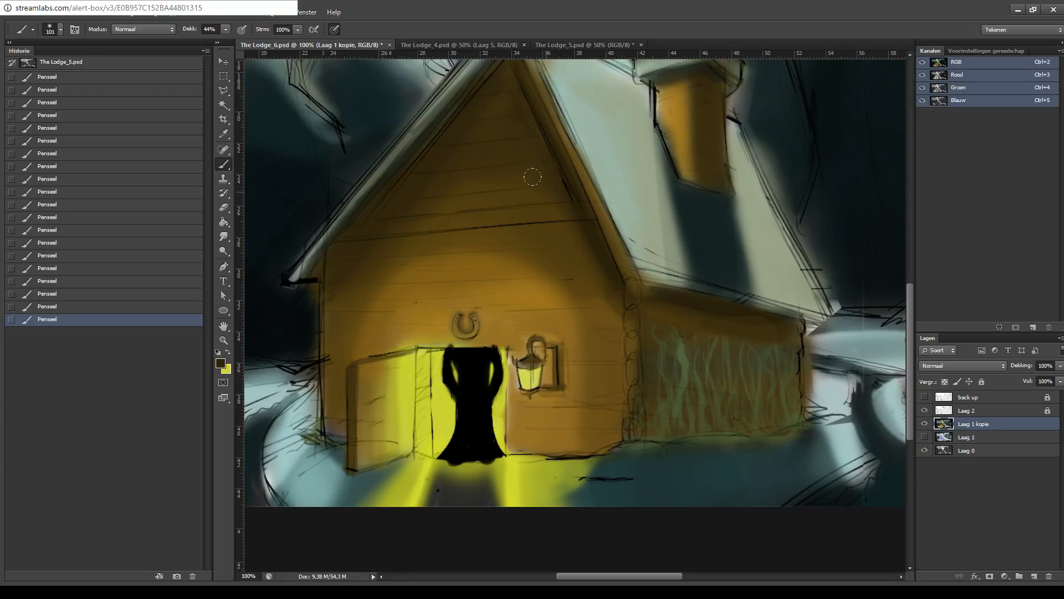
# - Check the gable shading against the whole scene and save The Lodge_6.psd
pyautogui.moveTo(608, 272); pyautogui.dragTo(694, 279)
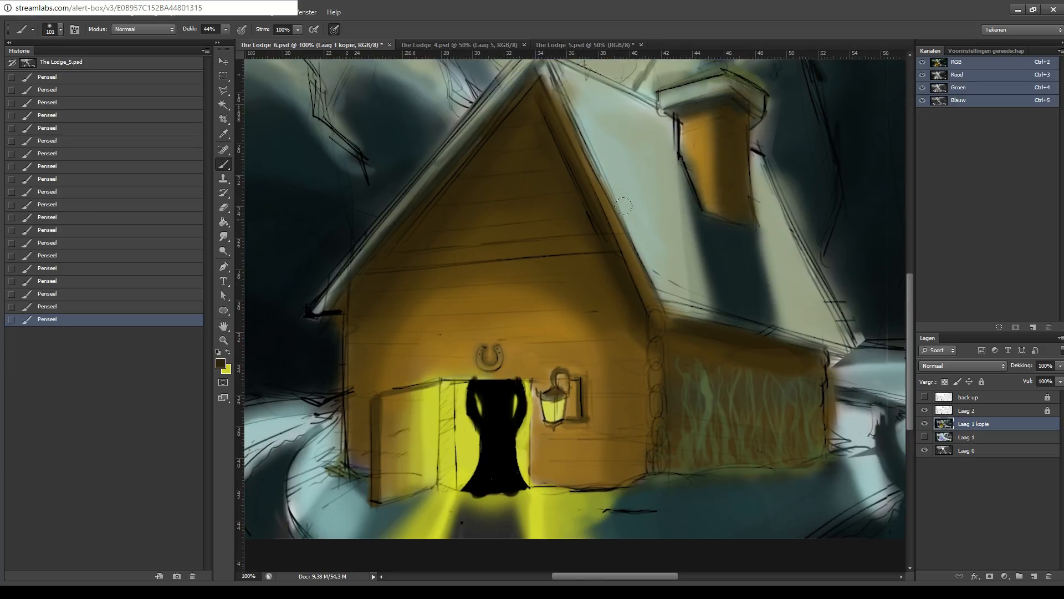
pyautogui.hotkey('ctrl', '-')
pyautogui.hotkey('ctrl', '-')
pyautogui.hotkey('ctrl', '-')
pyautogui.hotkey('ctrl', '-')
pyautogui.hotkey('ctrl', '+')
pyautogui.hotkey('ctrl', '+')
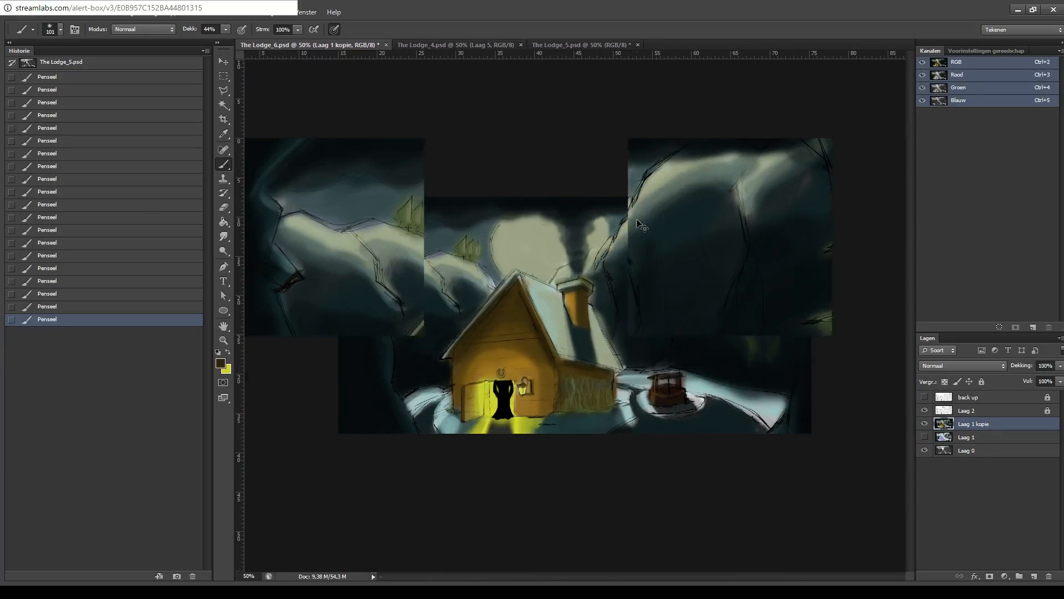
pyautogui.hotkey('ctrl', '+')
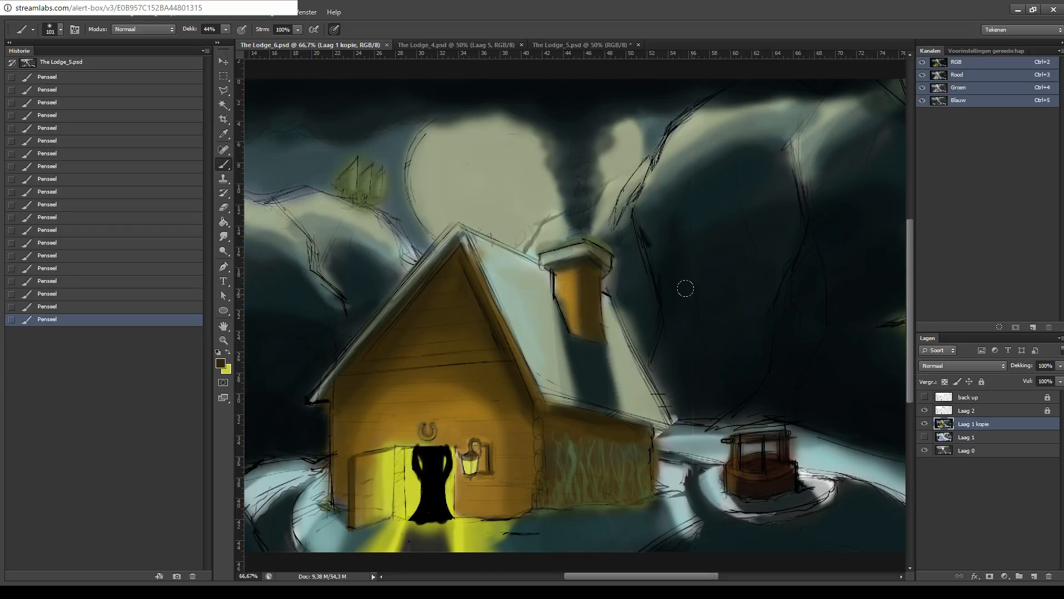
pyautogui.moveTo(535, 315)
pyautogui.mouseDown()
pyautogui.moveTo(598, 248)
pyautogui.moveTo(632, 263)
pyautogui.mouseUp()
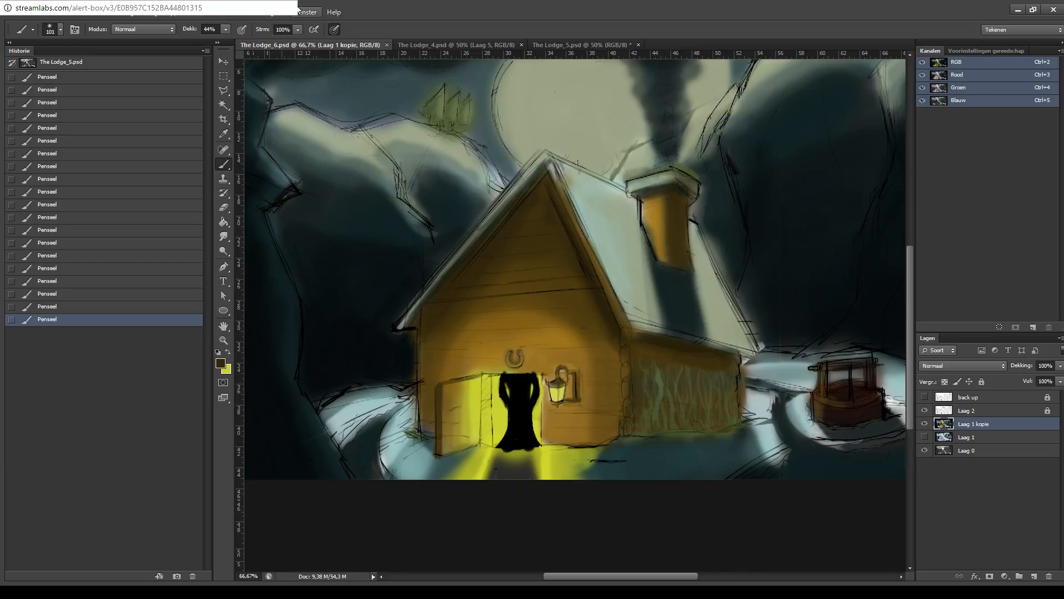
# - Sample a light grey and brush moonlit highlights along the left cliff's edge with the size 101 brush at 44% opacity
pyautogui.press('i')
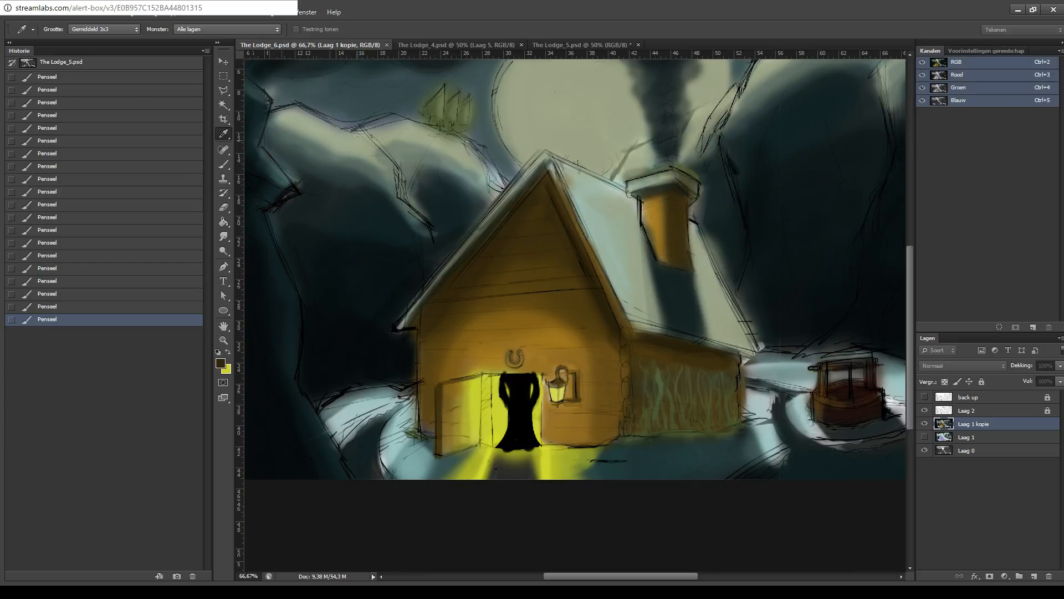
pyautogui.click(544, 421)
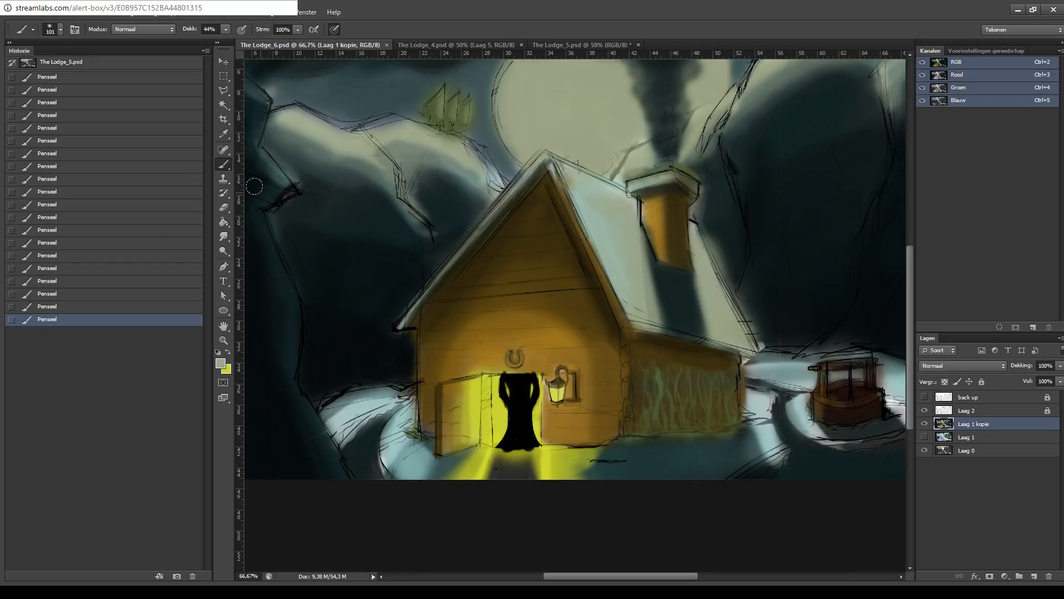
pyautogui.moveTo(341, 124); pyautogui.dragTo(432, 213)
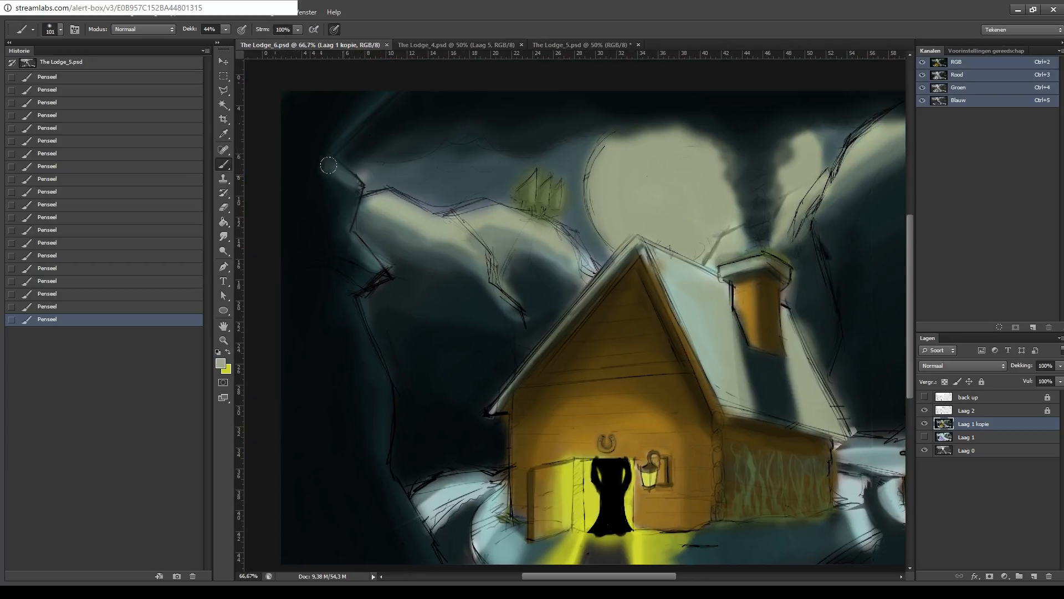
pyautogui.moveTo(337, 171)
pyautogui.mouseDown()
pyautogui.moveTo(365, 197)
pyautogui.moveTo(359, 189)
pyautogui.mouseUp()
pyautogui.moveTo(357, 232)
pyautogui.mouseDown()
pyautogui.moveTo(375, 268)
pyautogui.moveTo(375, 250)
pyautogui.mouseUp()
# - Sample a dark green and paint over the mossy branches on the right cliff with a size 41 brush at 100% opacity
pyautogui.moveTo(535, 162)
pyautogui.mouseDown()
pyautogui.moveTo(401, 159)
pyautogui.moveTo(296, 183)
pyautogui.moveTo(475, 143)
pyautogui.moveTo(523, 182)
pyautogui.moveTo(511, 117)
pyautogui.mouseUp()
pyautogui.press('i')
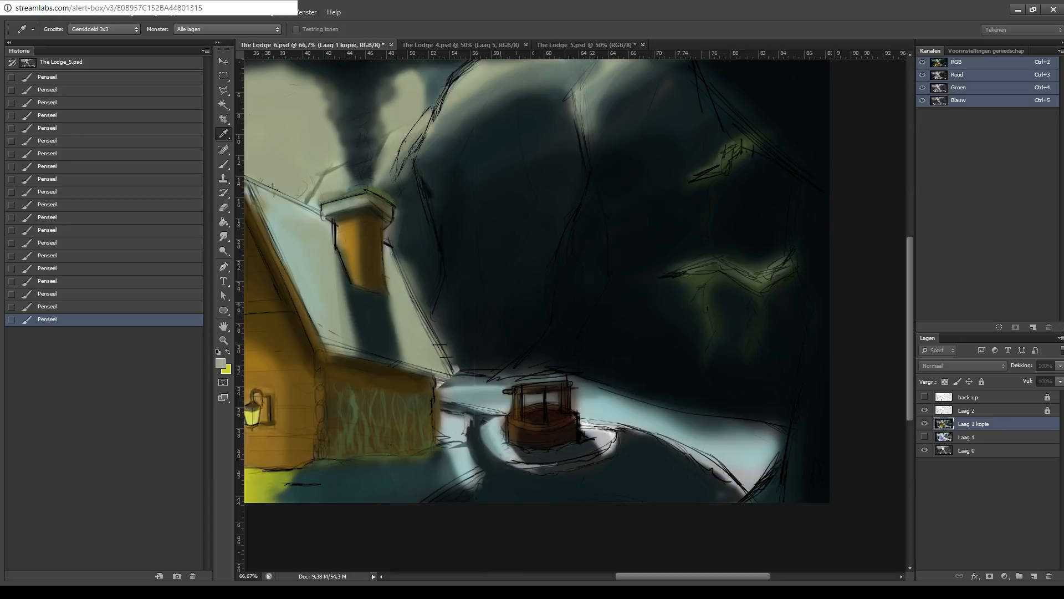
pyautogui.click(450, 251)
pyautogui.press('b')
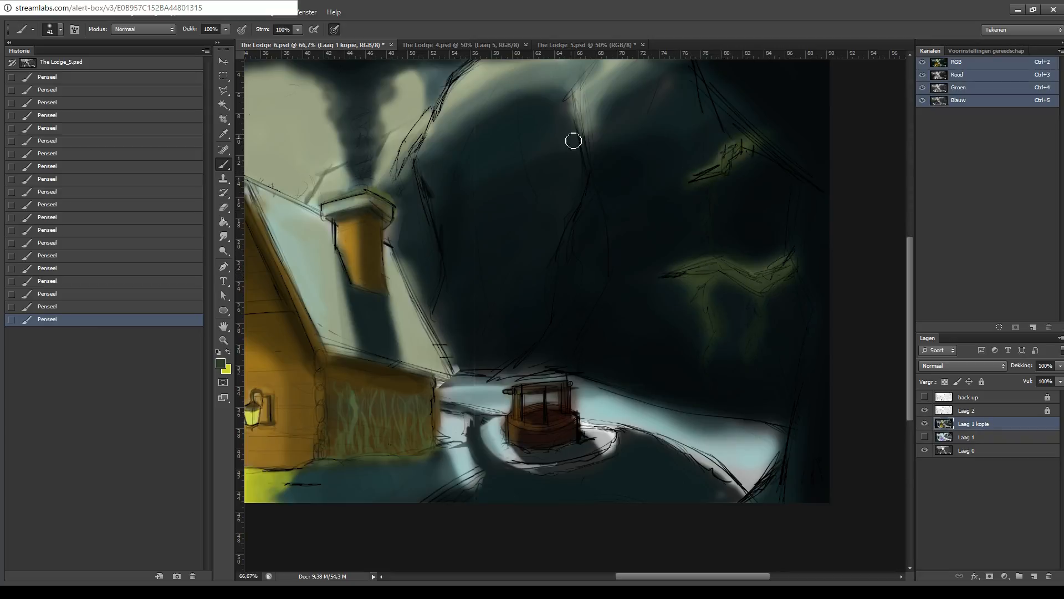
# - Sample near-black rock tones and darken the area around the right cliff's upper branch with the size 41 brush, undoing the first stroke
pyautogui.press('i')
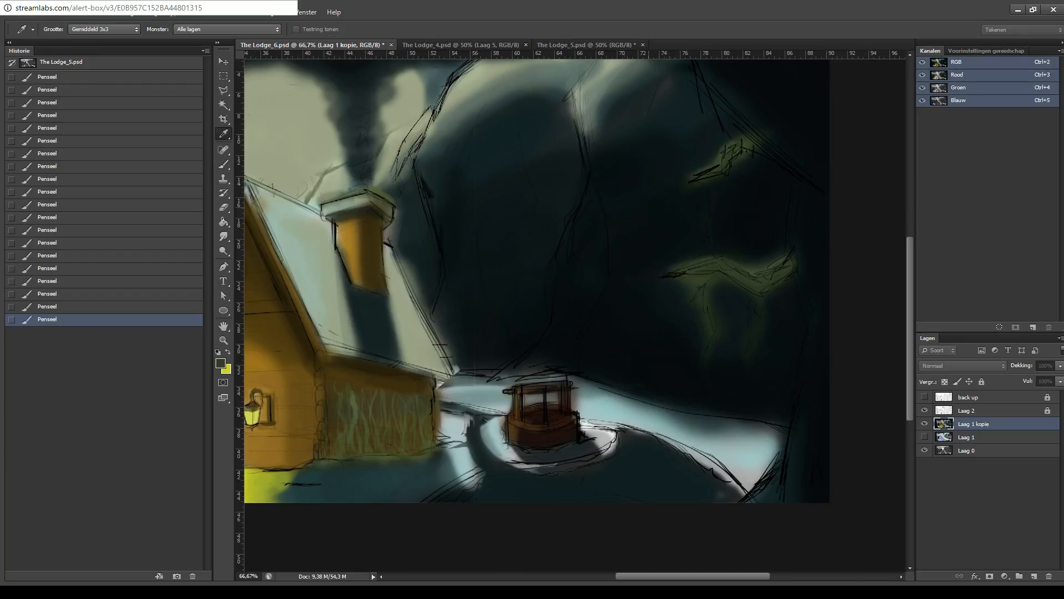
pyautogui.press('b')
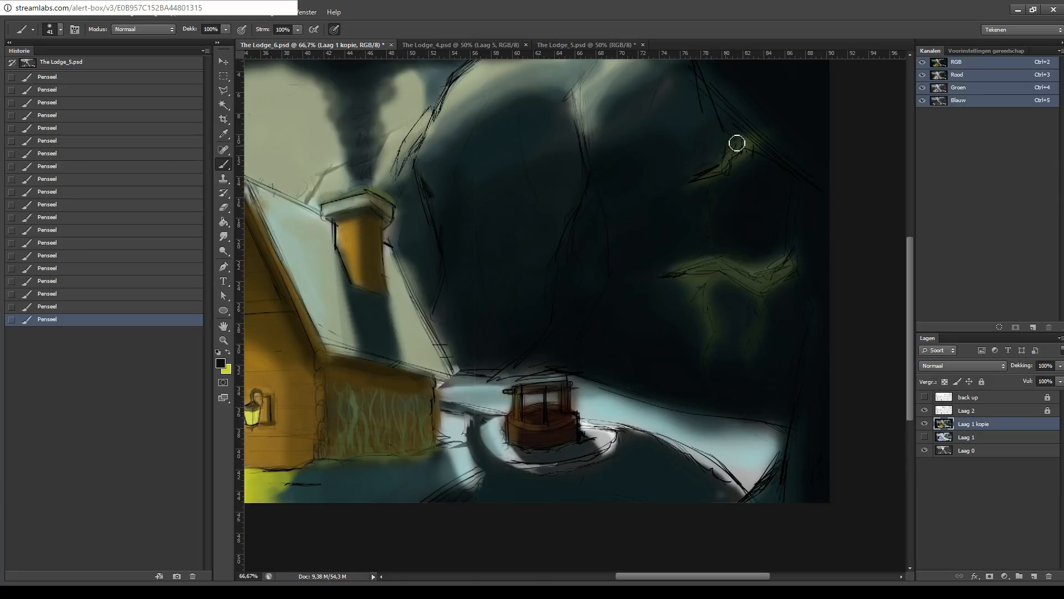
pyautogui.moveTo(677, 185); pyautogui.dragTo(700, 173)
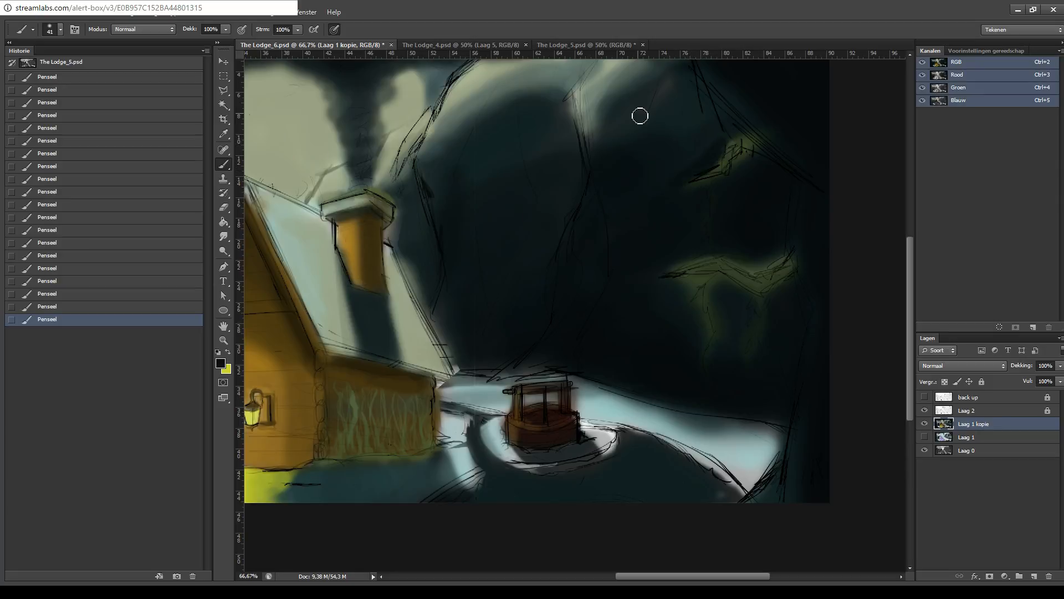
pyautogui.hotkey('ctrl', 'z')
pyautogui.press('i')
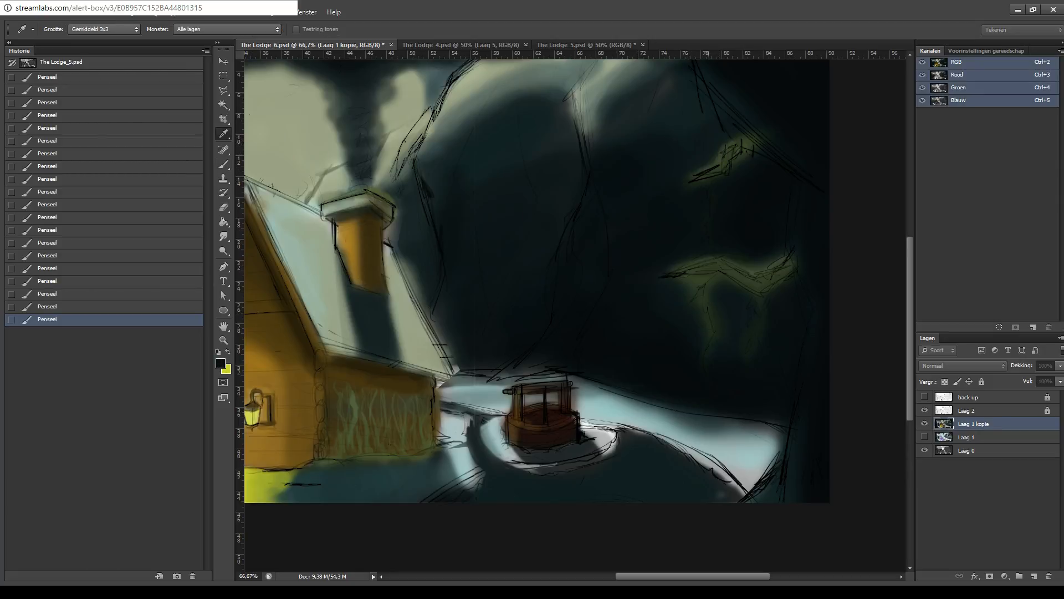
pyautogui.press('b')
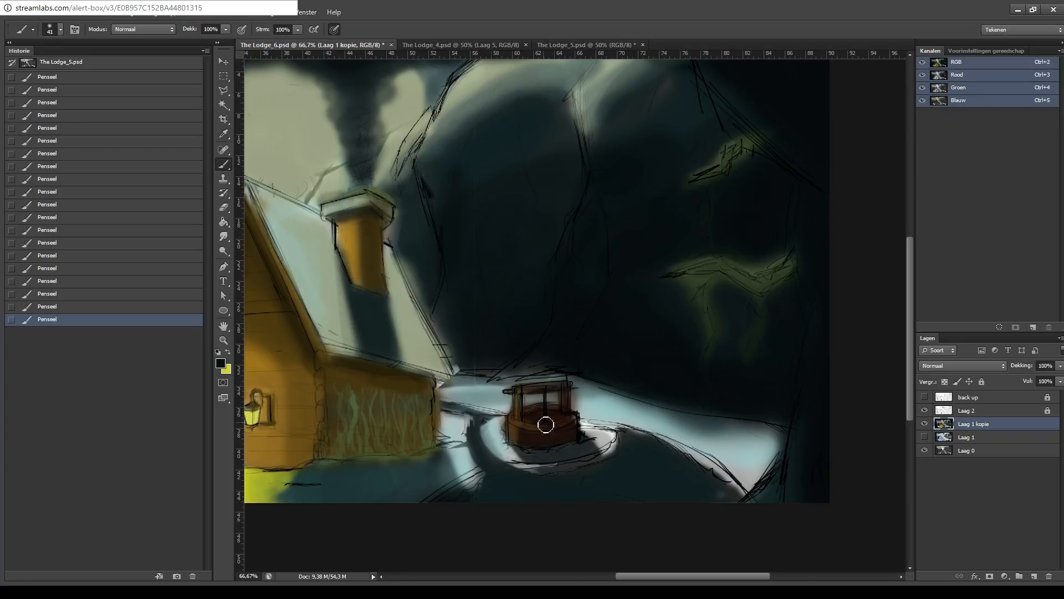
pyautogui.moveTo(689, 176)
pyautogui.mouseDown()
pyautogui.moveTo(702, 188)
pyautogui.moveTo(722, 149)
pyautogui.moveTo(732, 148)
pyautogui.moveTo(737, 168)
pyautogui.moveTo(760, 148)
pyautogui.moveTo(746, 144)
pyautogui.moveTo(746, 127)
pyautogui.moveTo(743, 152)
pyautogui.moveTo(689, 185)
pyautogui.moveTo(728, 147)
pyautogui.mouseUp()
pyautogui.moveTo(807, 173); pyautogui.dragTo(690, 143)
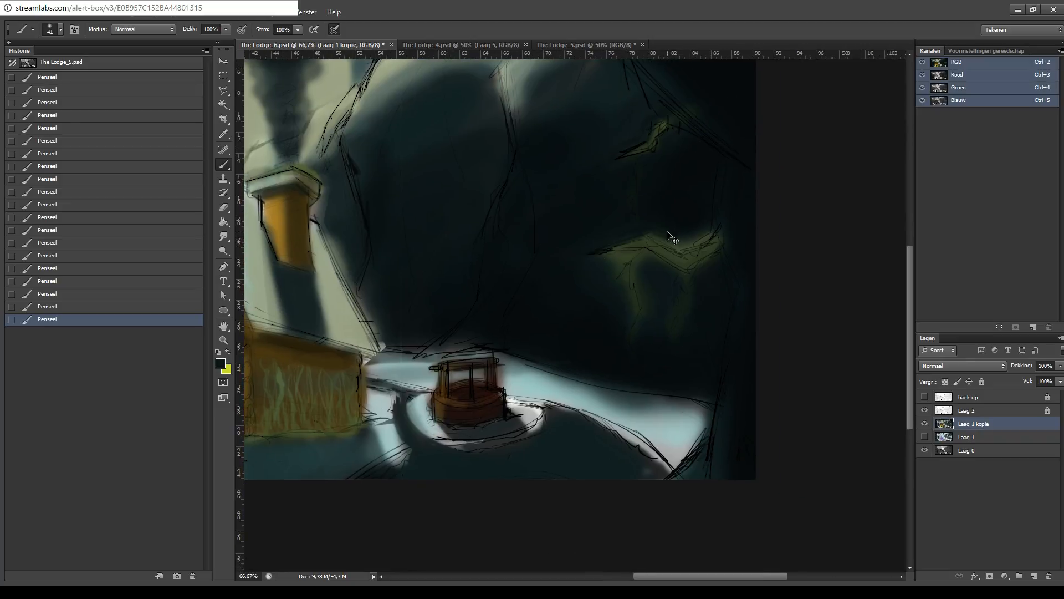
# - Darken the rock around the right cliff's lower branch with sampled near-black tones to tighten its edges, undoing the first stroke
pyautogui.moveTo(660, 239)
pyautogui.mouseDown()
pyautogui.moveTo(684, 253)
pyautogui.moveTo(654, 234)
pyautogui.moveTo(686, 252)
pyautogui.moveTo(715, 238)
pyautogui.mouseUp()
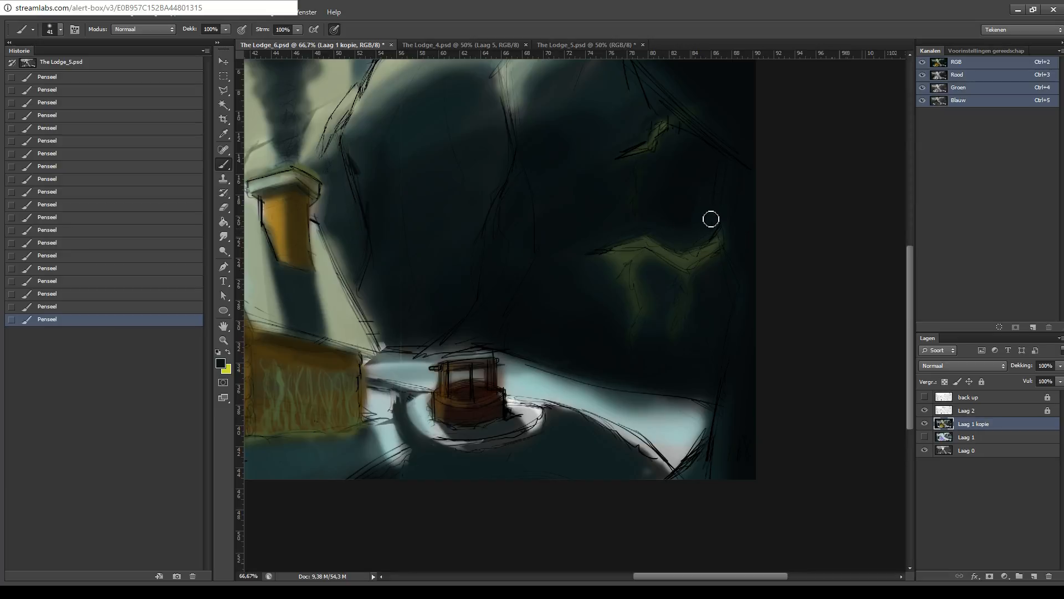
pyautogui.hotkey('ctrl', 'z')
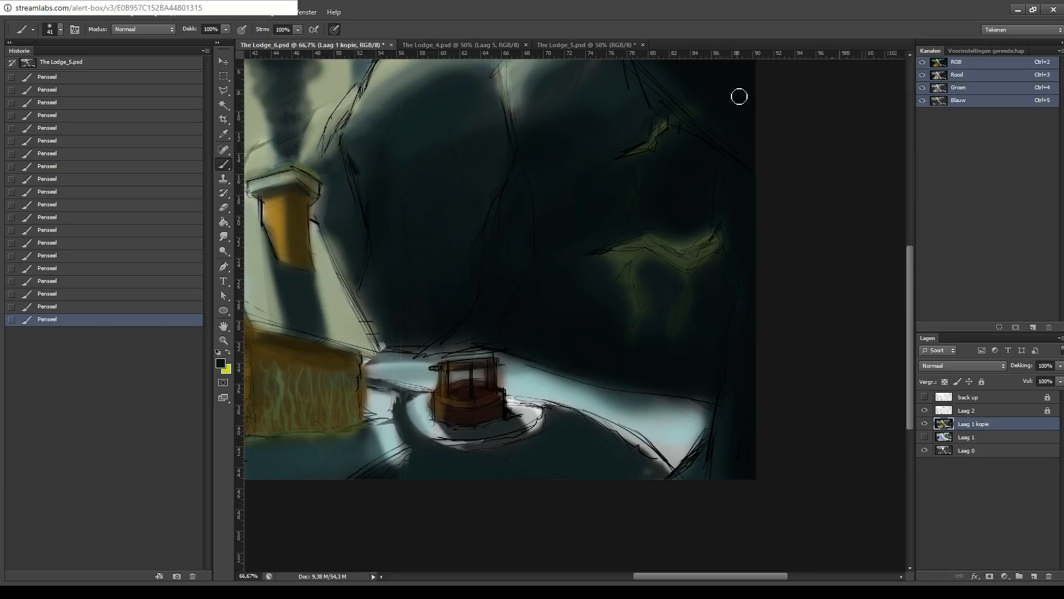
pyautogui.moveTo(489, 154); pyautogui.dragTo(514, 149)
pyautogui.moveTo(722, 190); pyautogui.dragTo(640, 195)
pyautogui.click(221, 363)
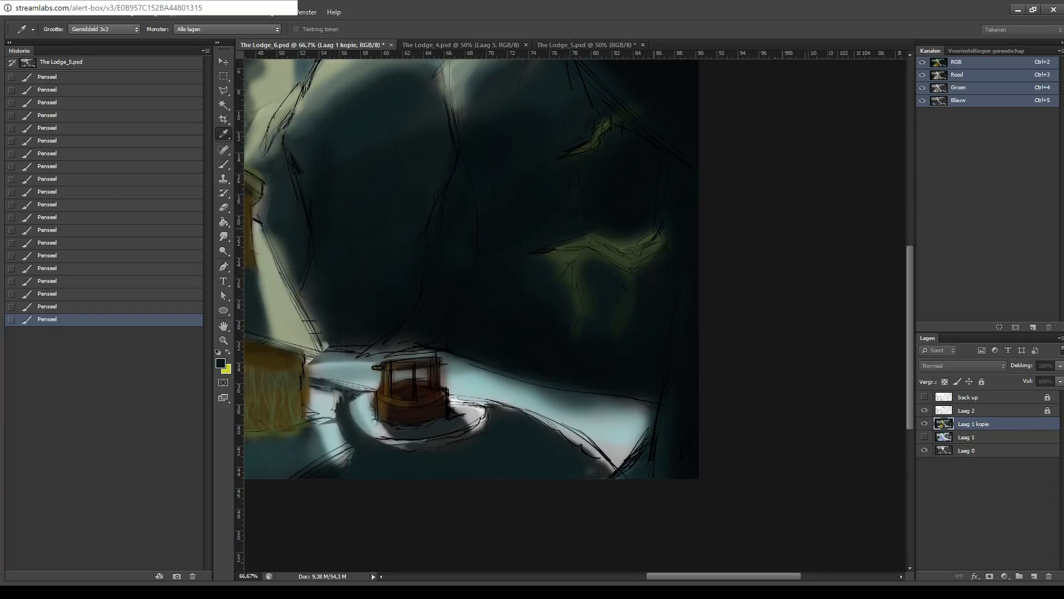
pyautogui.click(532, 356)
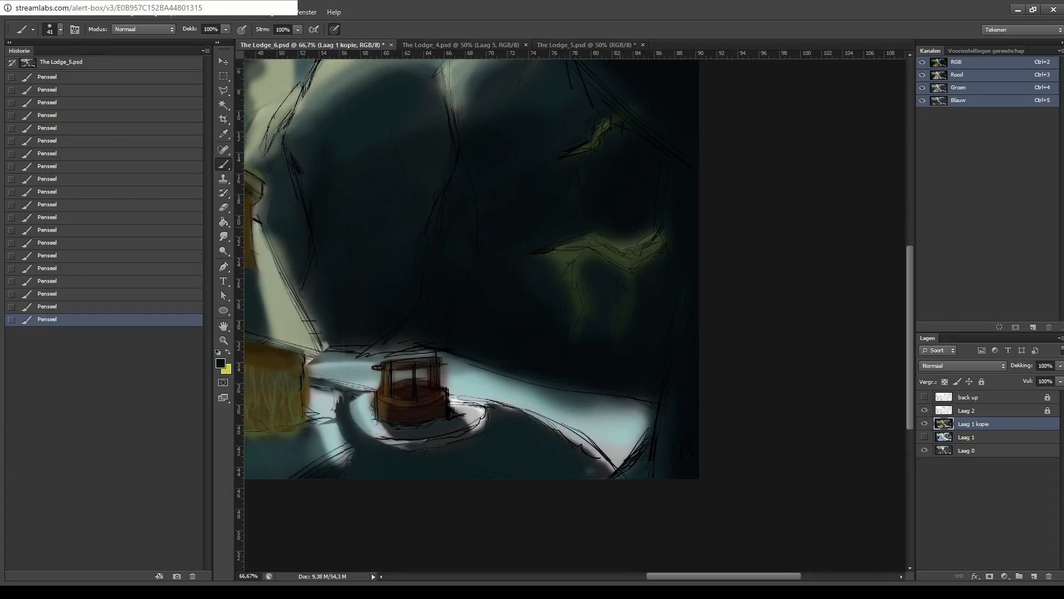
pyautogui.moveTo(619, 237)
pyautogui.mouseDown()
pyautogui.moveTo(620, 247)
pyautogui.moveTo(639, 244)
pyautogui.moveTo(648, 231)
pyautogui.mouseUp()
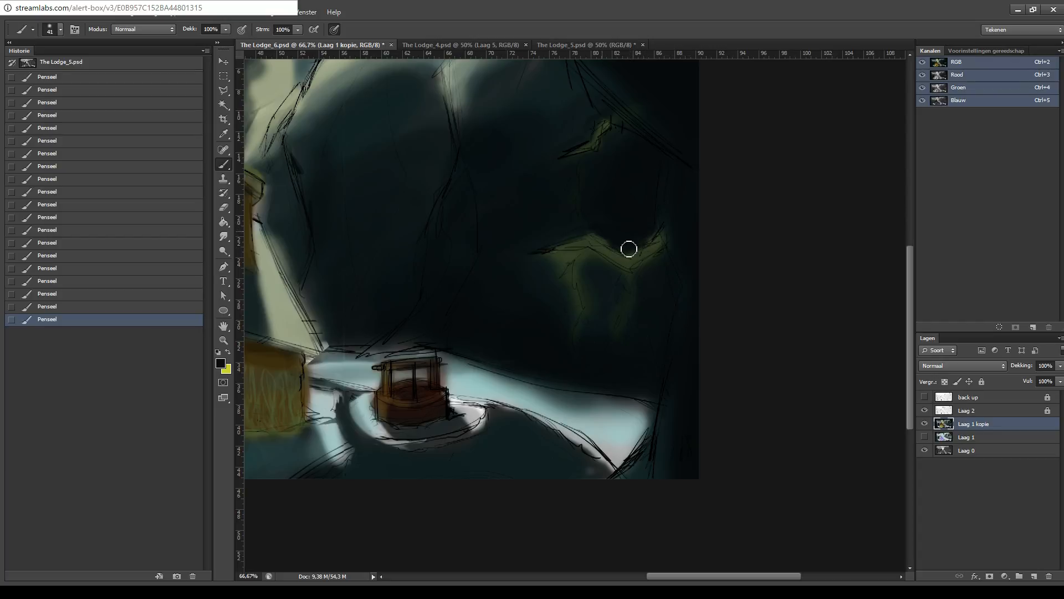
pyautogui.moveTo(573, 237); pyautogui.dragTo(654, 230)
pyautogui.moveTo(650, 268); pyautogui.dragTo(648, 273)
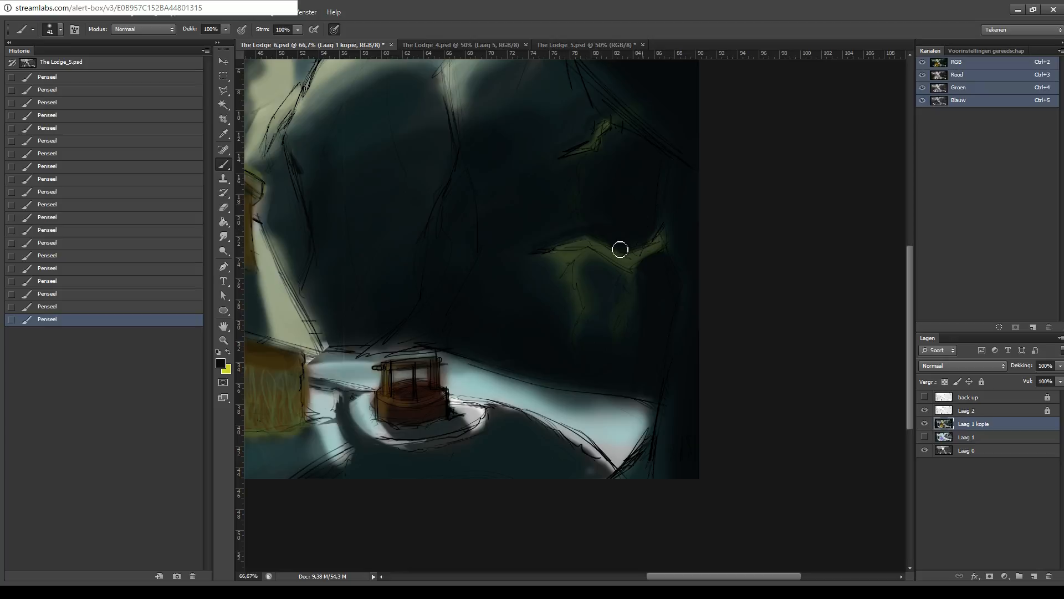
pyautogui.moveTo(661, 179); pyautogui.dragTo(897, 150)
# - Save The Lodge_6.psd and review the whole painting at 25% zoom
pyautogui.hotkey('ctrl', 's')
pyautogui.hotkey('ctrl', '-')
pyautogui.hotkey('ctrl', '-')
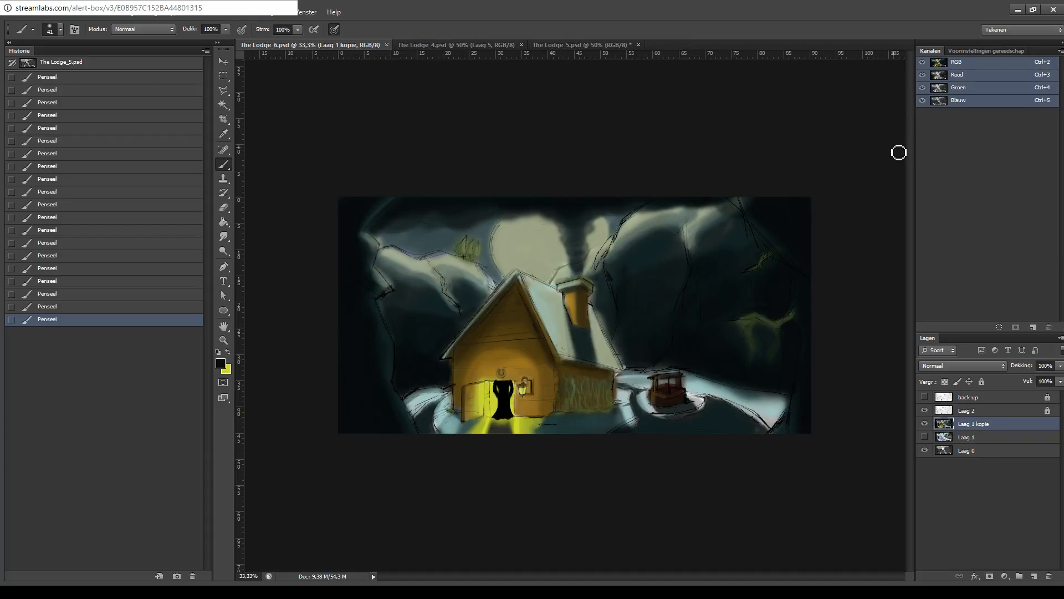
pyautogui.hotkey('ctrl', '-')
pyautogui.hotkey('ctrl', '-')
pyautogui.hotkey('ctrl', '-')
pyautogui.hotkey('ctrl', '-')
pyautogui.hotkey('ctrl', '-')
pyautogui.hotkey('ctrl', '-')
pyautogui.hotkey('ctrl', '-')
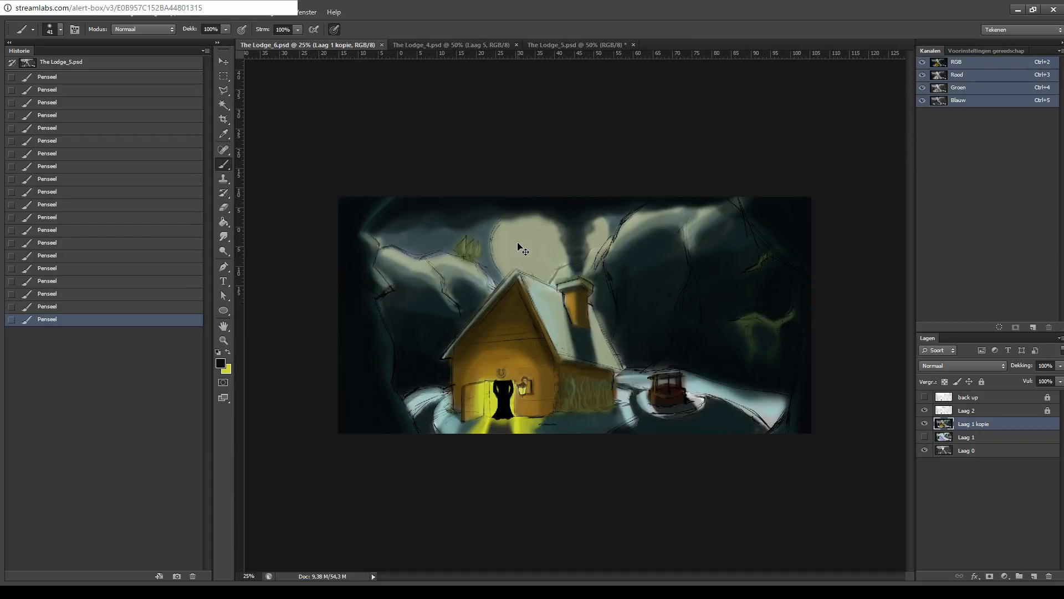
# - Examine the whole painting at thumbnail size to judge its overall light and contrast
pyautogui.hotkey('ctrl', '-')
pyautogui.hotkey('ctrl', '-')
pyautogui.hotkey('ctrl', '-')
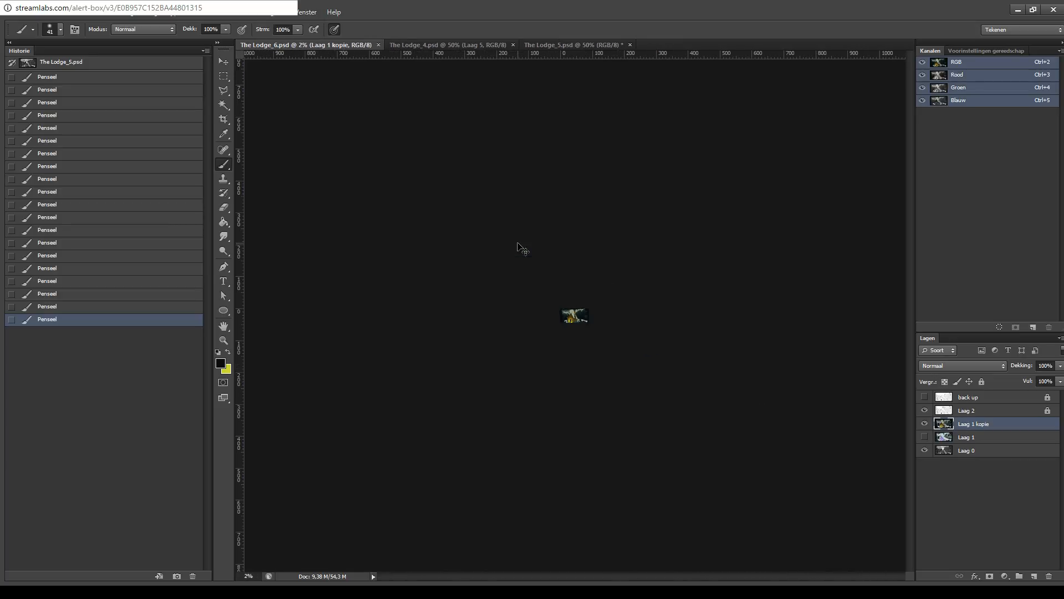
pyautogui.hotkey('ctrl', '+')
pyautogui.hotkey('ctrl', '+')
pyautogui.hotkey('ctrl', '+')
pyautogui.hotkey('ctrl', '+')
pyautogui.hotkey('ctrl', '+')
pyautogui.hotkey('ctrl', '+')
pyautogui.hotkey('ctrl', '+')
pyautogui.hotkey('ctrl', '+')
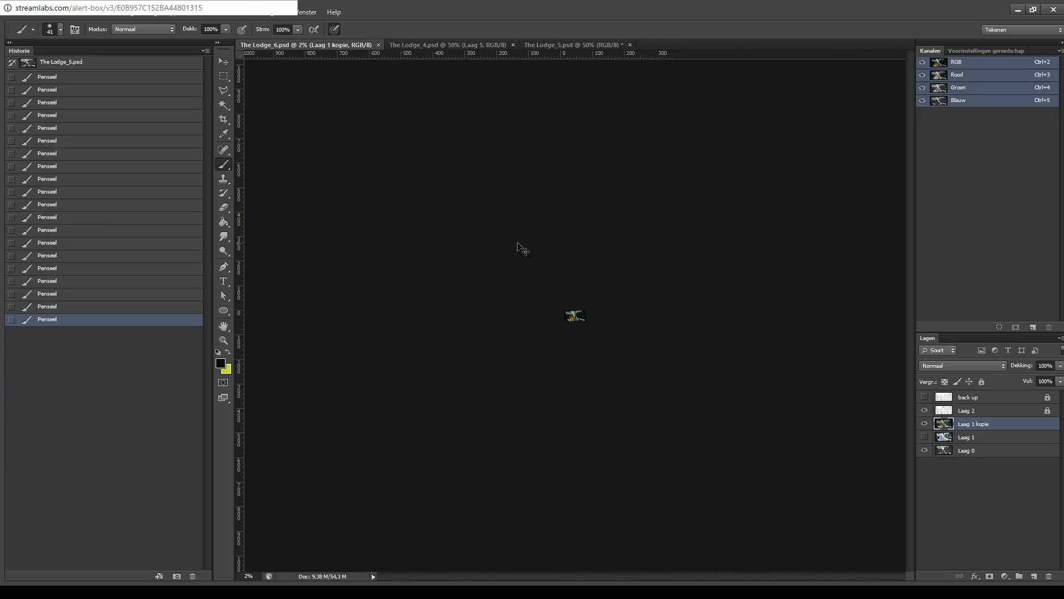
pyautogui.hotkey('ctrl', '+')
pyautogui.hotkey('ctrl', '+')
pyautogui.hotkey('ctrl', '+')
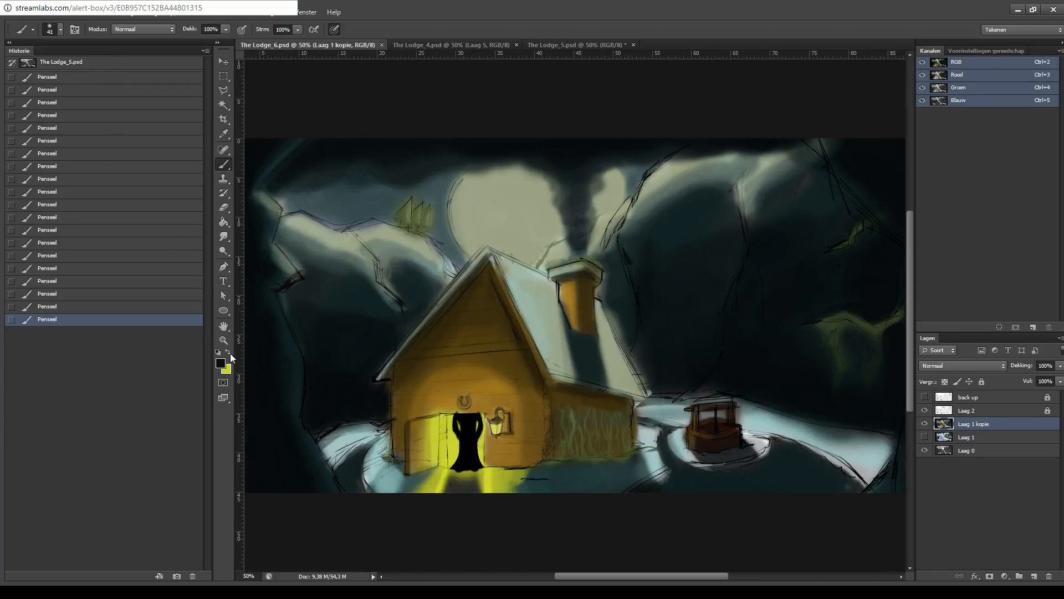
# - Sample a dark blue-green, set the brush to size 154 and 38% opacity, and test shadow strokes on the snowy roof, undoing them
pyautogui.press('i')
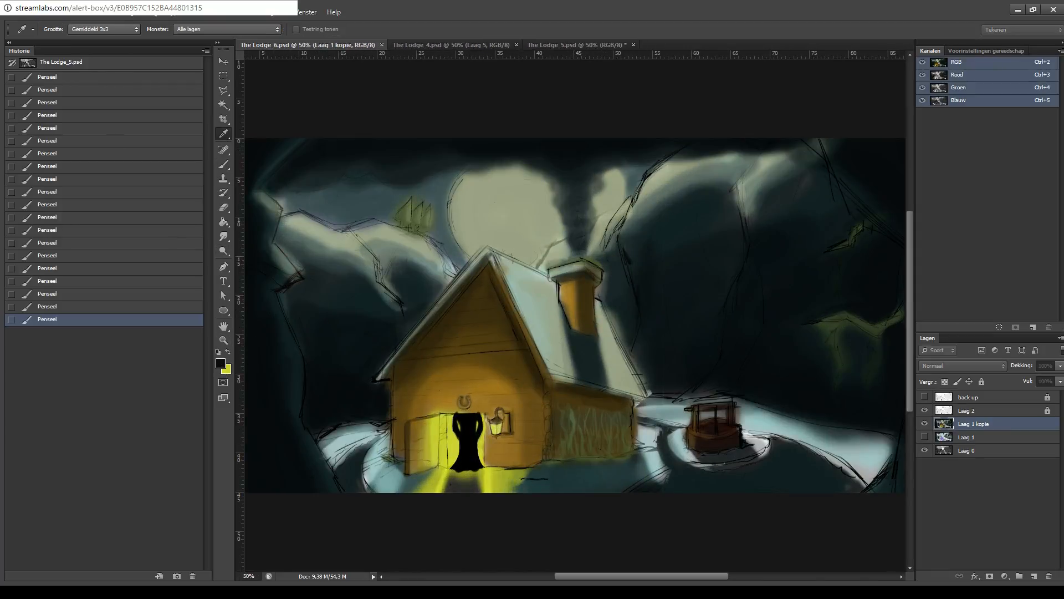
pyautogui.press('b')
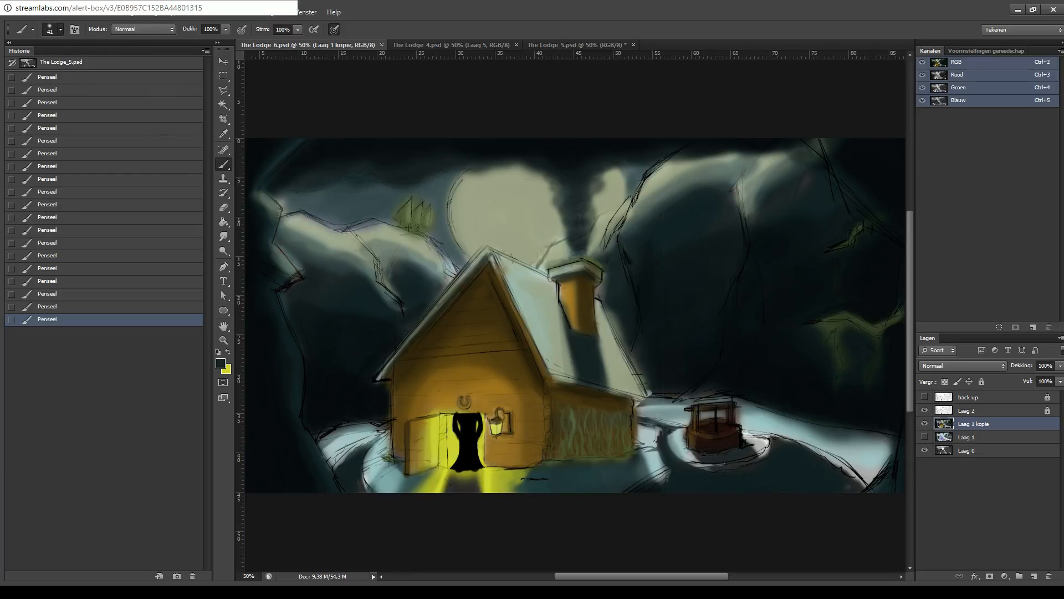
pyautogui.moveTo(518, 293)
pyautogui.mouseDown()
pyautogui.moveTo(544, 361)
pyautogui.moveTo(572, 371)
pyautogui.moveTo(567, 333)
pyautogui.mouseUp()
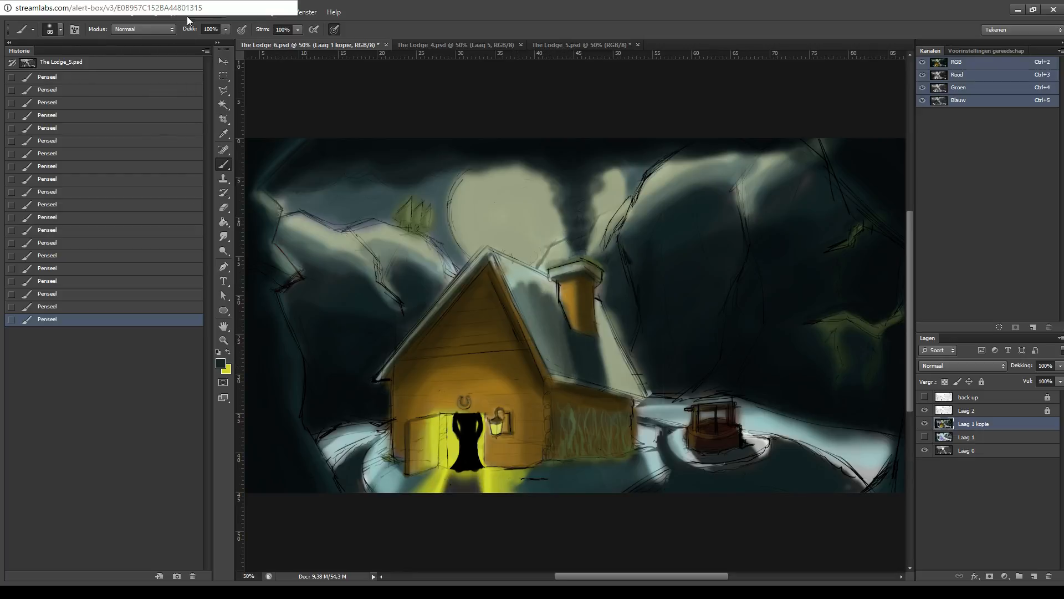
pyautogui.hotkey('ctrl', 'z')
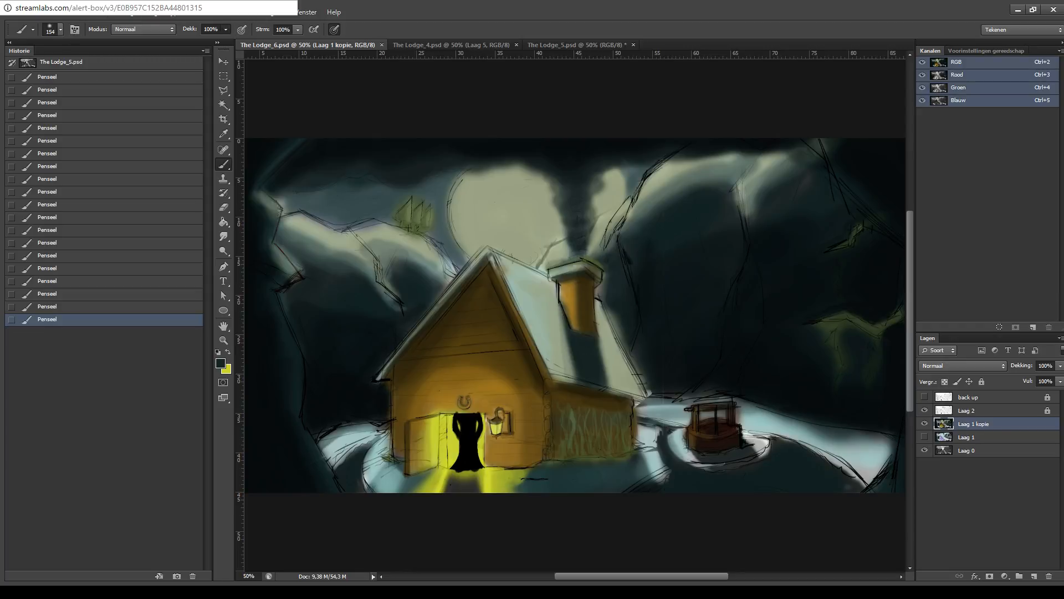
pyautogui.moveTo(509, 172); pyautogui.dragTo(461, 366)
pyautogui.hotkey('ctrl', 'z')
pyautogui.moveTo(499, 266); pyautogui.dragTo(572, 284)
pyautogui.hotkey('ctrl', 'z')
pyautogui.moveTo(470, 250); pyautogui.dragTo(593, 270)
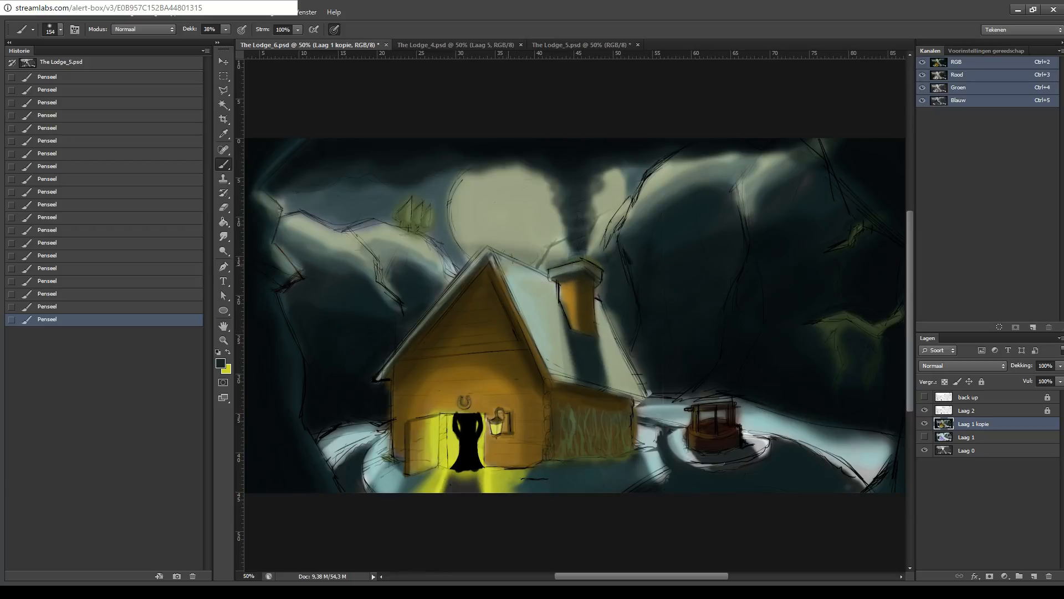
pyautogui.hotkey('ctrl', 'z')
pyautogui.moveTo(520, 280); pyautogui.dragTo(557, 326)
pyautogui.hotkey('ctrl', 'z')
# - Darken the snowy roof around the chimney's shadow with the size 154 brush at 38% opacity, saving The Lodge_6.psd along the way
pyautogui.moveTo(511, 283)
pyautogui.mouseDown()
pyautogui.moveTo(552, 358)
pyautogui.moveTo(511, 290)
pyautogui.moveTo(567, 364)
pyautogui.moveTo(561, 331)
pyautogui.moveTo(610, 376)
pyautogui.moveTo(588, 345)
pyautogui.moveTo(620, 380)
pyautogui.mouseUp()
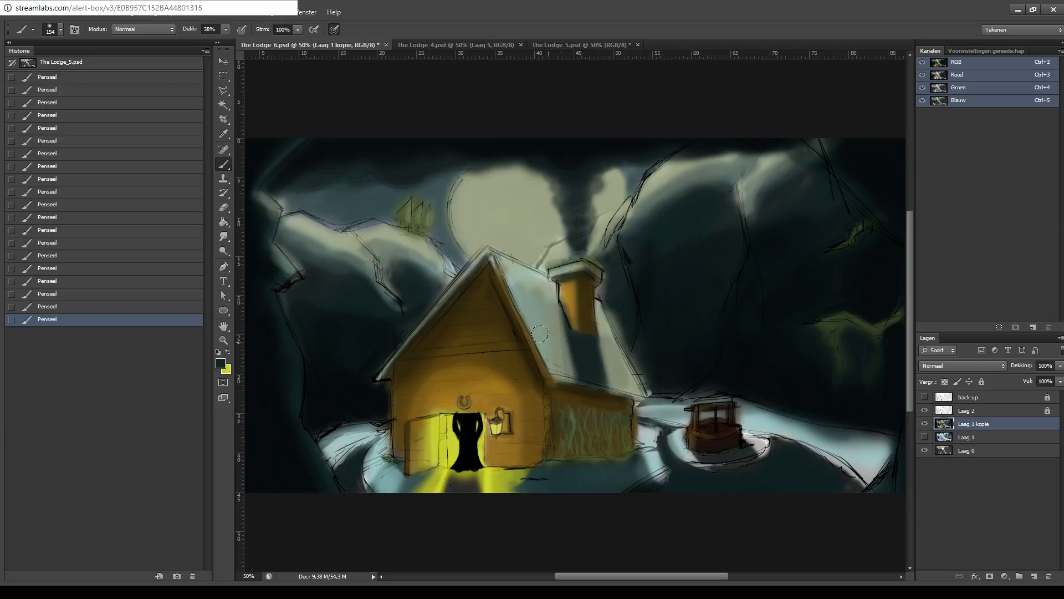
pyautogui.moveTo(535, 325)
pyautogui.mouseDown()
pyautogui.moveTo(550, 355)
pyautogui.moveTo(604, 356)
pyautogui.moveTo(628, 383)
pyautogui.mouseUp()
pyautogui.moveTo(542, 359)
pyautogui.mouseDown()
pyautogui.moveTo(614, 371)
pyautogui.moveTo(599, 354)
pyautogui.moveTo(631, 366)
pyautogui.mouseUp()
pyautogui.moveTo(548, 341)
pyautogui.mouseDown()
pyautogui.moveTo(534, 302)
pyautogui.moveTo(530, 339)
pyautogui.moveTo(519, 291)
pyautogui.mouseUp()
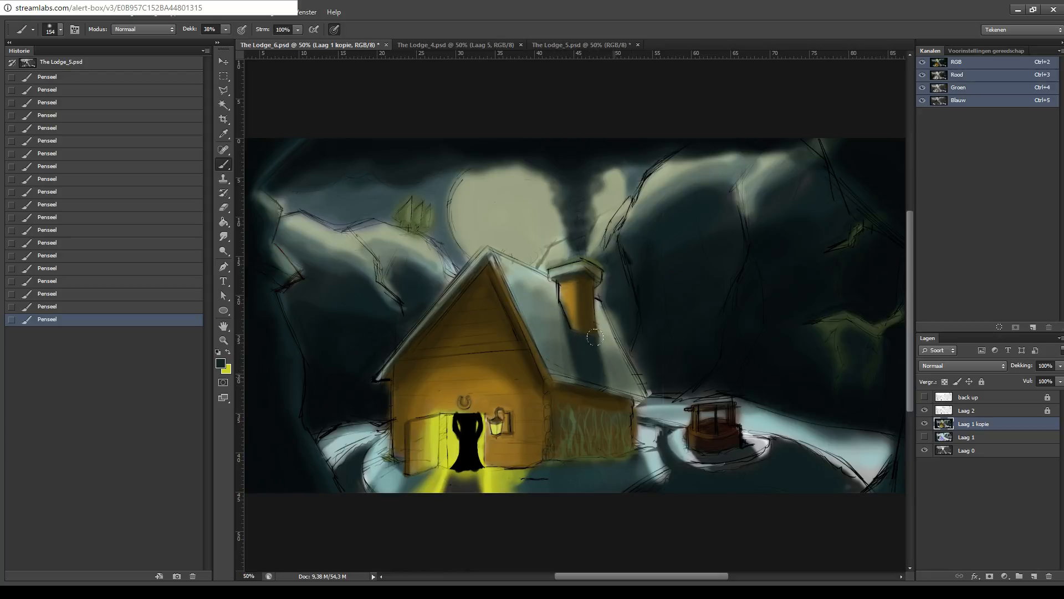
pyautogui.moveTo(599, 376); pyautogui.dragTo(609, 352)
pyautogui.moveTo(521, 297)
pyautogui.mouseDown()
pyautogui.moveTo(534, 344)
pyautogui.moveTo(512, 282)
pyautogui.moveTo(569, 373)
pyautogui.mouseUp()
pyautogui.moveTo(525, 292); pyautogui.dragTo(546, 334)
pyautogui.moveTo(571, 352)
pyautogui.mouseDown()
pyautogui.moveTo(562, 360)
pyautogui.moveTo(604, 355)
pyautogui.moveTo(623, 382)
pyautogui.mouseUp()
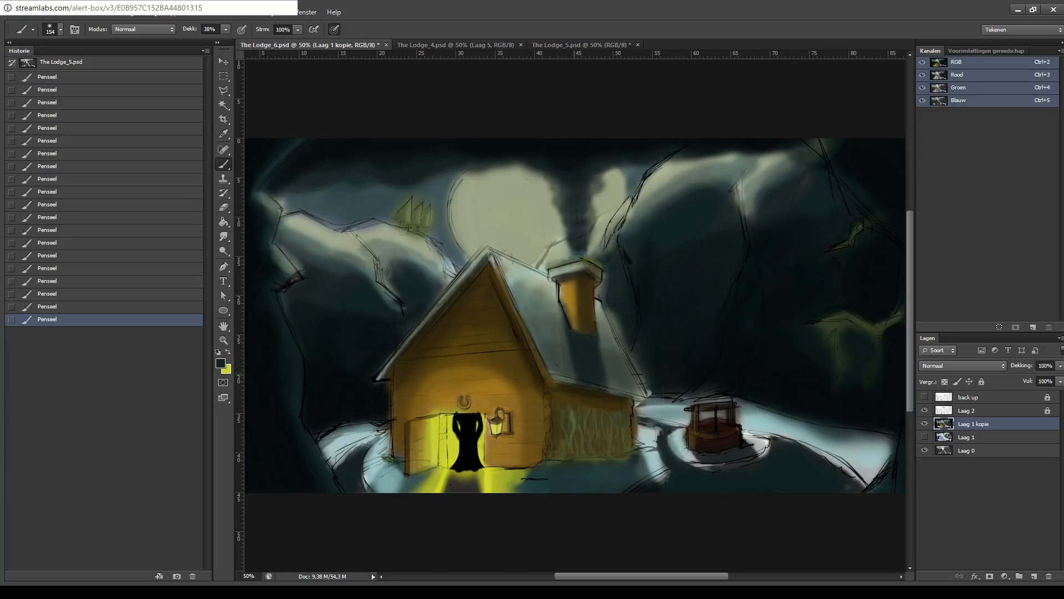
pyautogui.hotkey('ctrl', 's')
pyautogui.moveTo(566, 354); pyautogui.dragTo(549, 373)
# - Tone down the pale highlights on the left and right cliffs with the same dark blue-green, undoing the first stroke
pyautogui.moveTo(367, 262)
pyautogui.mouseDown()
pyautogui.moveTo(397, 244)
pyautogui.moveTo(415, 249)
pyautogui.moveTo(367, 250)
pyautogui.moveTo(437, 269)
pyautogui.moveTo(386, 293)
pyautogui.mouseUp()
pyautogui.hotkey('ctrl', 'z')
pyautogui.hotkey('ctrl', 'z')
pyautogui.moveTo(364, 266)
pyautogui.mouseDown()
pyautogui.moveTo(282, 237)
pyautogui.moveTo(368, 247)
pyautogui.moveTo(420, 268)
pyautogui.moveTo(415, 261)
pyautogui.mouseUp()
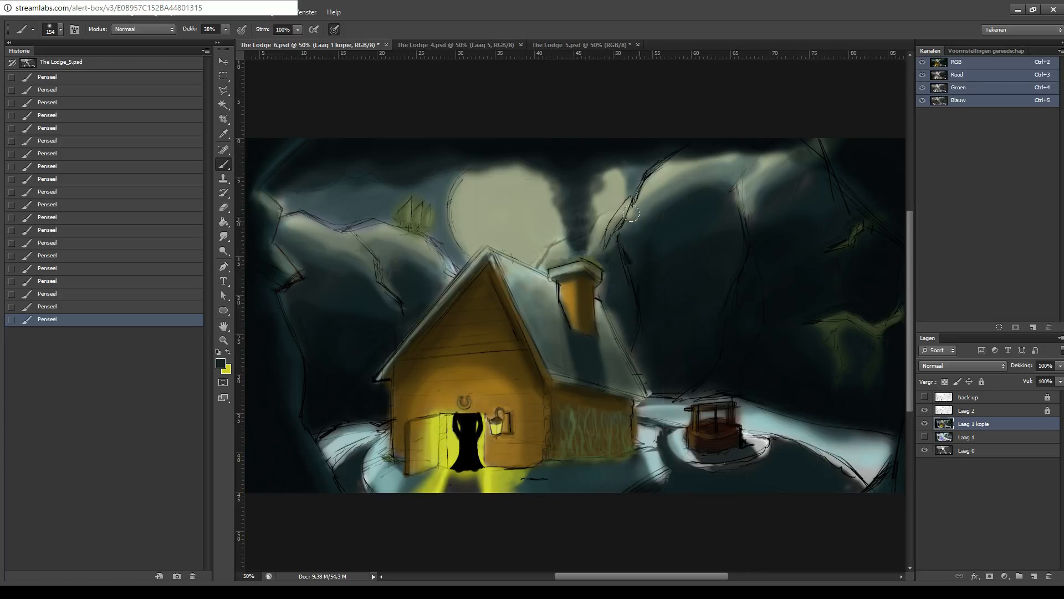
pyautogui.moveTo(636, 216)
pyautogui.mouseDown()
pyautogui.moveTo(711, 154)
pyautogui.moveTo(650, 200)
pyautogui.moveTo(704, 179)
pyautogui.moveTo(726, 203)
pyautogui.moveTo(759, 181)
pyautogui.moveTo(738, 209)
pyautogui.moveTo(791, 141)
pyautogui.mouseUp()
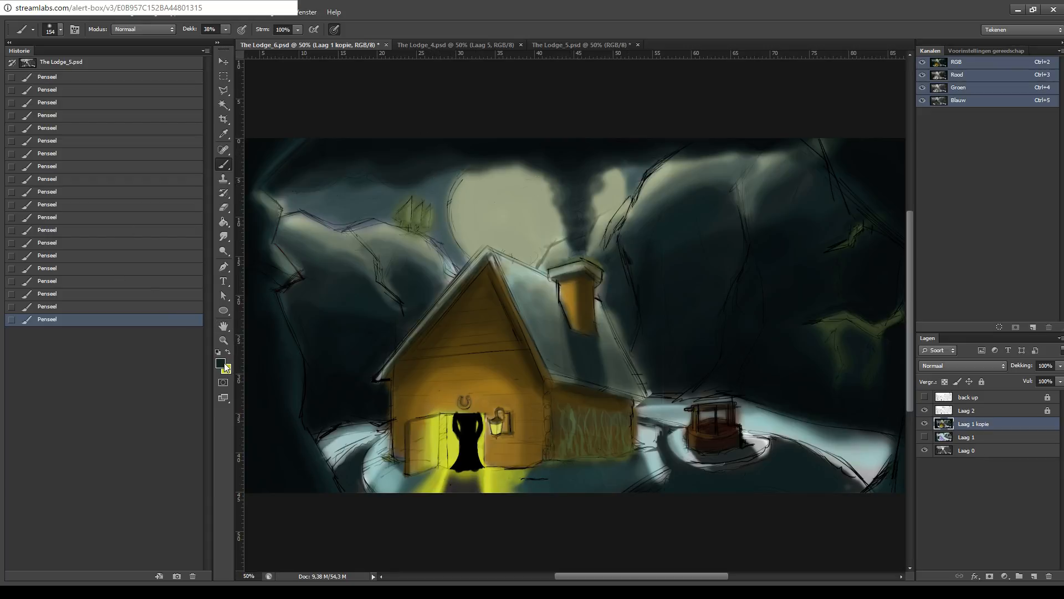
# - Sample a pale grey-green and brush a soft glow over the moon and its edge near the smoke at 38% opacity
pyautogui.press('i')
pyautogui.press('b')
pyautogui.moveTo(510, 160)
pyautogui.mouseDown()
pyautogui.moveTo(539, 169)
pyautogui.moveTo(528, 189)
pyautogui.moveTo(551, 229)
pyautogui.mouseUp()
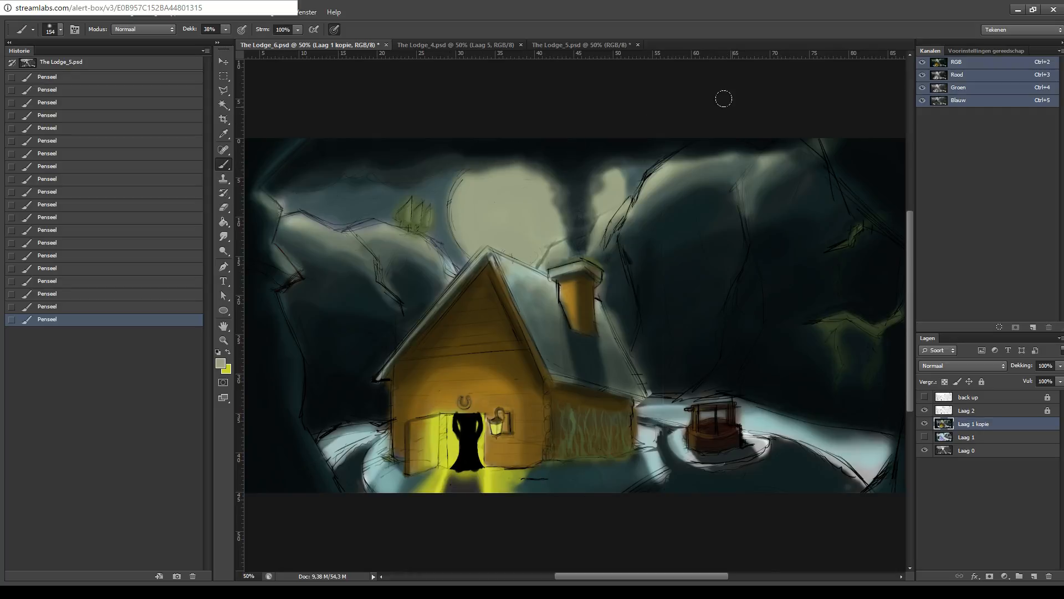
# - Examine the full composition at very small size to check how the moon, lodge and cliffs read
pyautogui.hotkey('ctrl', '-')
pyautogui.hotkey('ctrl', '-')
pyautogui.hotkey('ctrl', '-')
pyautogui.hotkey('ctrl', '-')
pyautogui.hotkey('ctrl', '-')
pyautogui.hotkey('ctrl', '-')
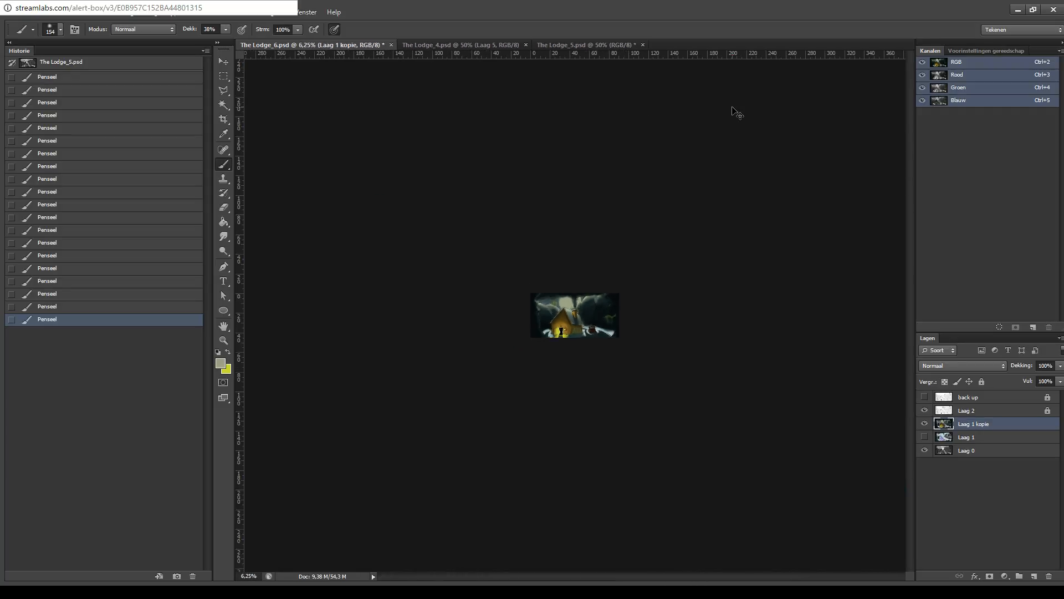
pyautogui.hotkey('ctrl', '-')
pyautogui.hotkey('ctrl', '-')
pyautogui.hotkey('ctrl', '-')
pyautogui.hotkey('ctrl', '-')
pyautogui.hotkey('ctrl', '-')
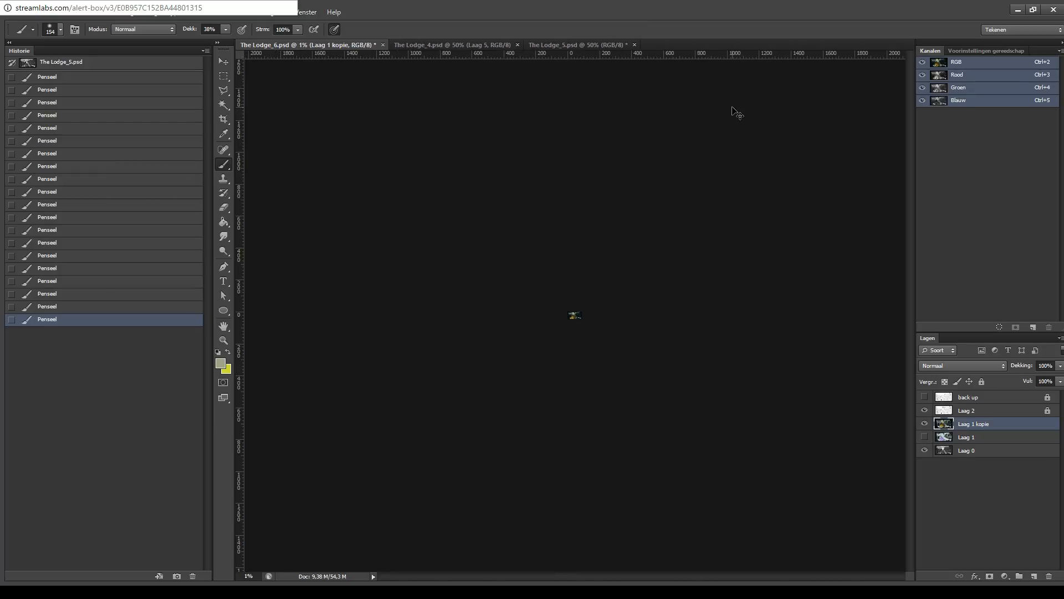
pyautogui.hotkey('ctrl', '+')
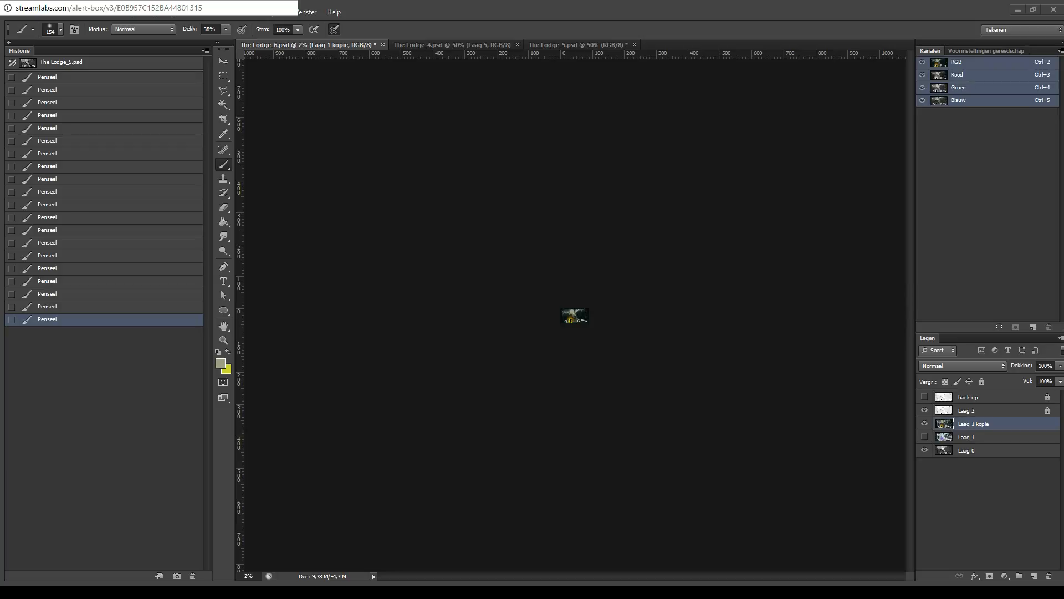
pyautogui.hotkey('ctrl', '0')
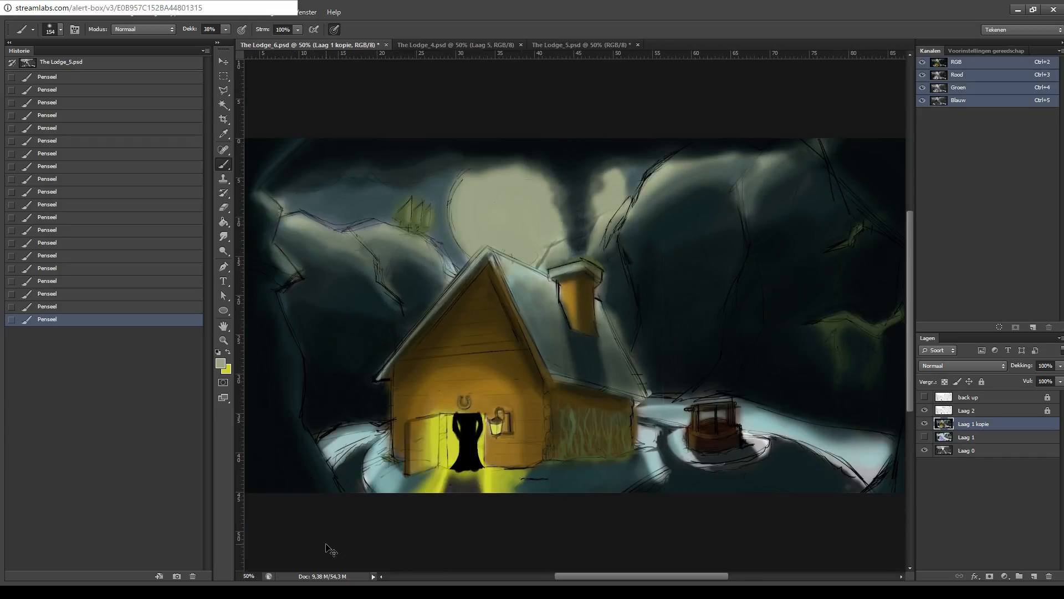
pyautogui.hotkey('ctrl', '-')
# - Sample near-black and darken the lodge's side wall with the size 154 brush at 38% opacity, undoing the stroke along the ground below it
pyautogui.press('i')
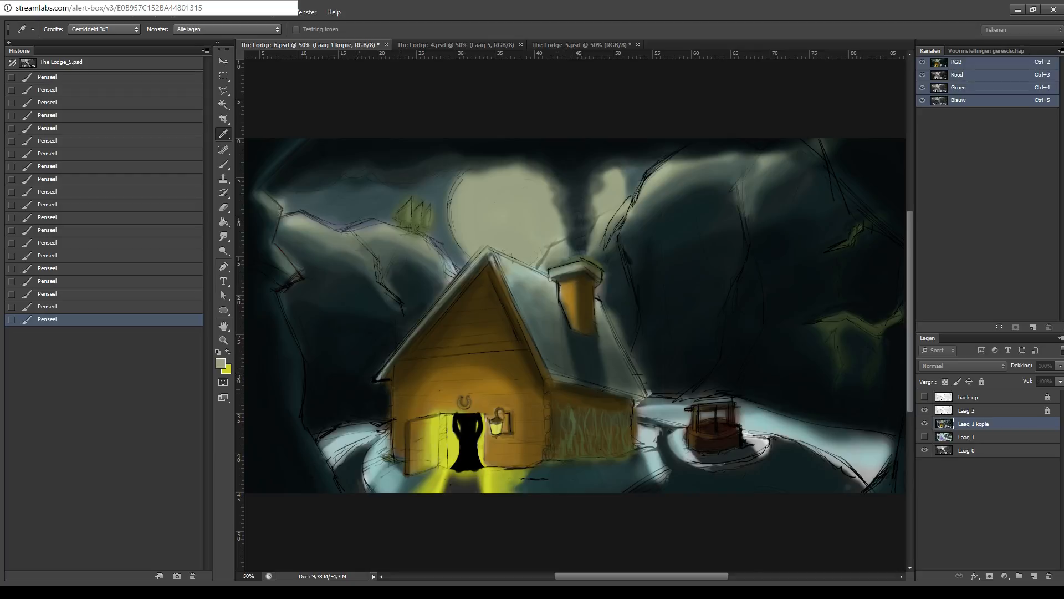
pyautogui.keyDown('alt'); pyautogui.click(470, 443); pyautogui.keyUp('alt')
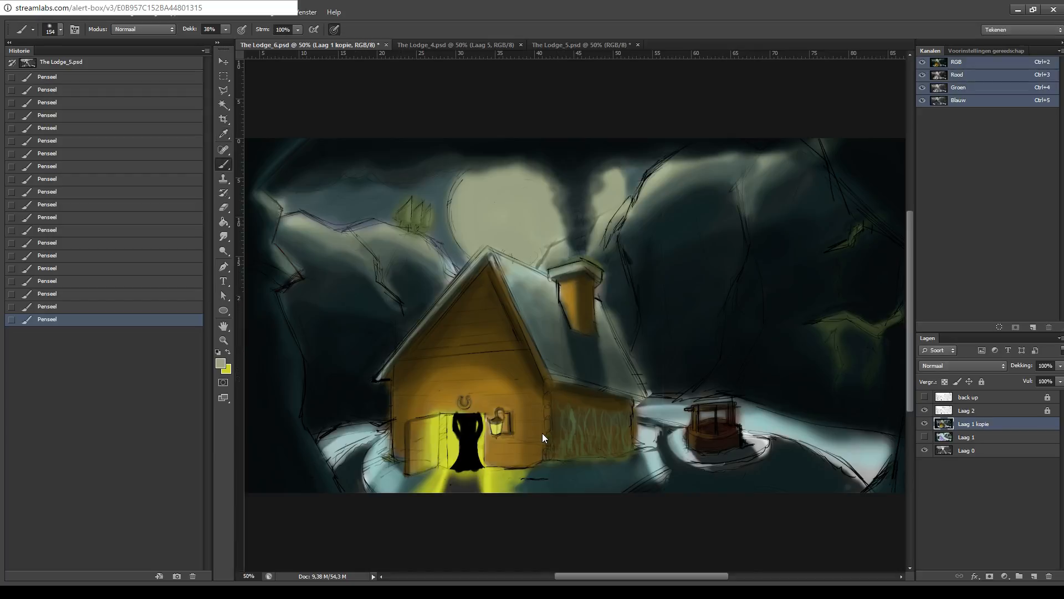
pyautogui.moveTo(571, 414)
pyautogui.mouseDown()
pyautogui.moveTo(598, 439)
pyautogui.moveTo(608, 403)
pyautogui.moveTo(596, 428)
pyautogui.moveTo(595, 397)
pyautogui.moveTo(616, 432)
pyautogui.mouseUp()
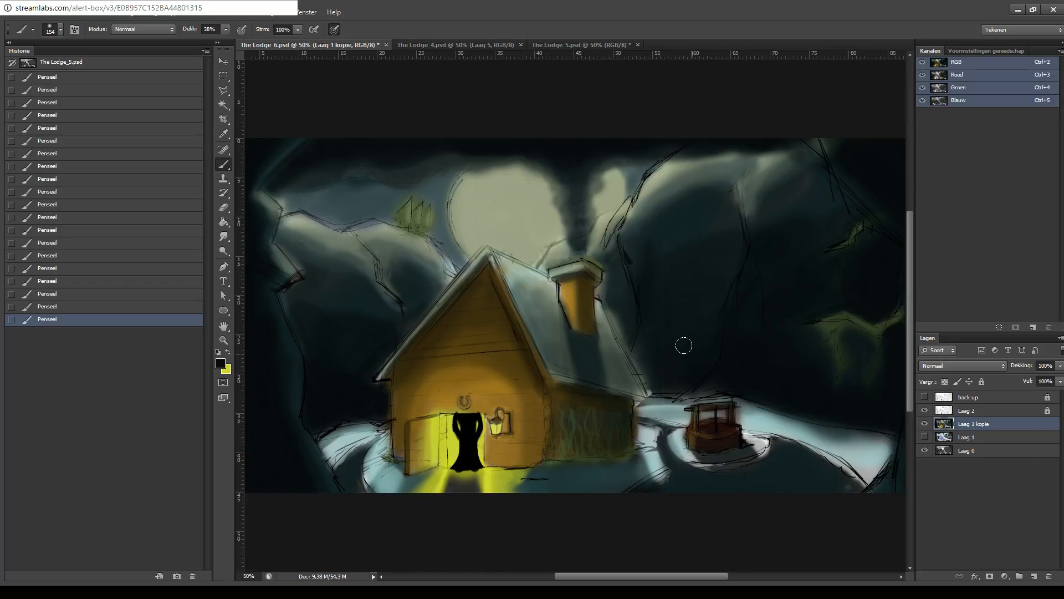
pyautogui.moveTo(558, 464)
pyautogui.mouseDown()
pyautogui.moveTo(561, 478)
pyautogui.moveTo(638, 473)
pyautogui.mouseUp()
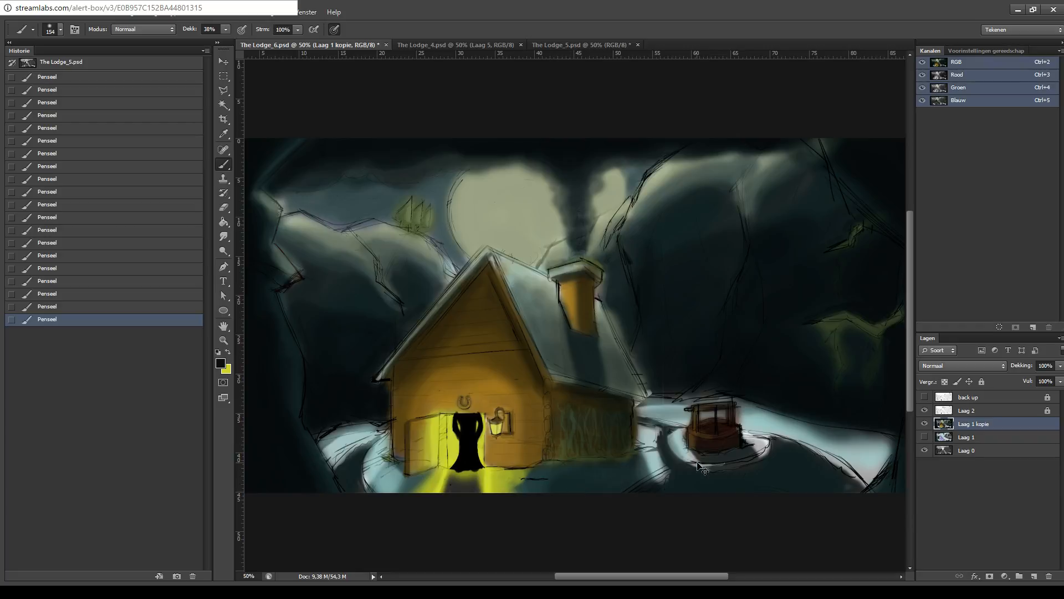
pyautogui.hotkey('ctrl', 'z')
# - Try darkening the snow between the lodge and well and the snow beside the lodge's door side, undo both strokes and save
pyautogui.moveTo(651, 434)
pyautogui.mouseDown()
pyautogui.moveTo(657, 473)
pyautogui.moveTo(665, 444)
pyautogui.mouseUp()
pyautogui.hotkey('ctrl', 'z')
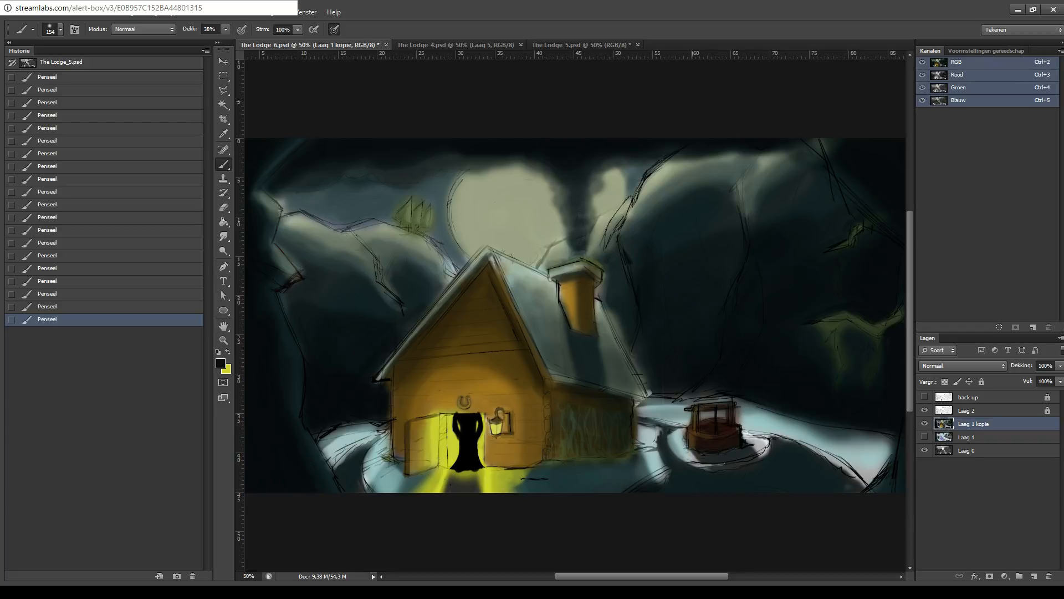
pyautogui.moveTo(343, 432)
pyautogui.mouseDown()
pyautogui.moveTo(333, 443)
pyautogui.moveTo(368, 446)
pyautogui.moveTo(340, 443)
pyautogui.mouseUp()
pyautogui.hotkey('ctrl', 'z')
pyautogui.hotkey('ctrl', 's')
# - Darken the snow around the well and along the nearby path with near-black at 38% opacity, undoing the stroke below the well
pyautogui.moveTo(677, 412)
pyautogui.mouseDown()
pyautogui.moveTo(653, 416)
pyautogui.moveTo(679, 411)
pyautogui.mouseUp()
pyautogui.moveTo(677, 448); pyautogui.dragTo(701, 460)
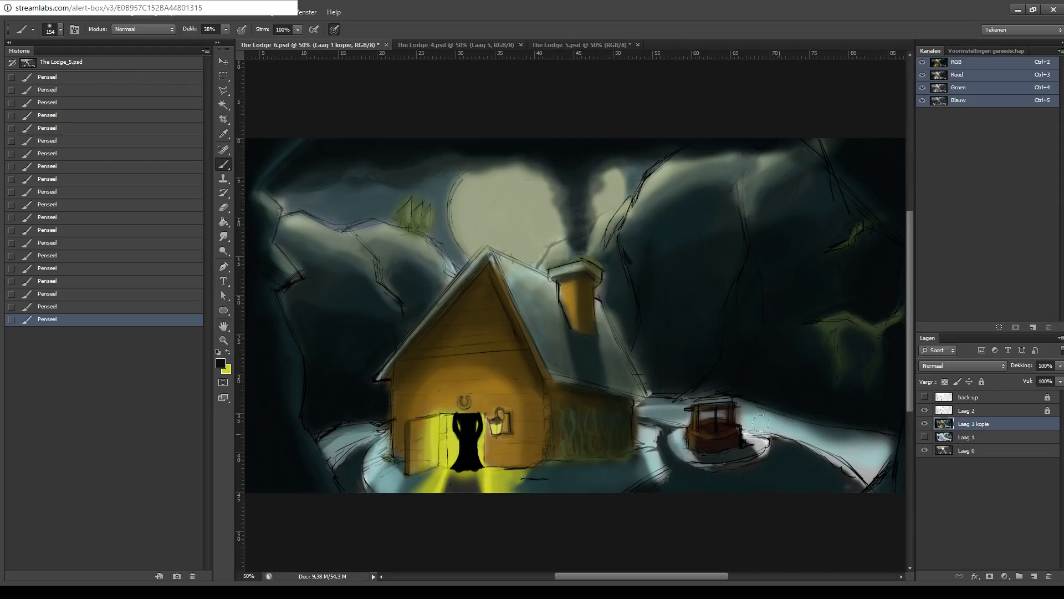
pyautogui.moveTo(761, 423)
pyautogui.mouseDown()
pyautogui.moveTo(819, 425)
pyautogui.moveTo(792, 428)
pyautogui.moveTo(865, 446)
pyautogui.moveTo(776, 440)
pyautogui.mouseUp()
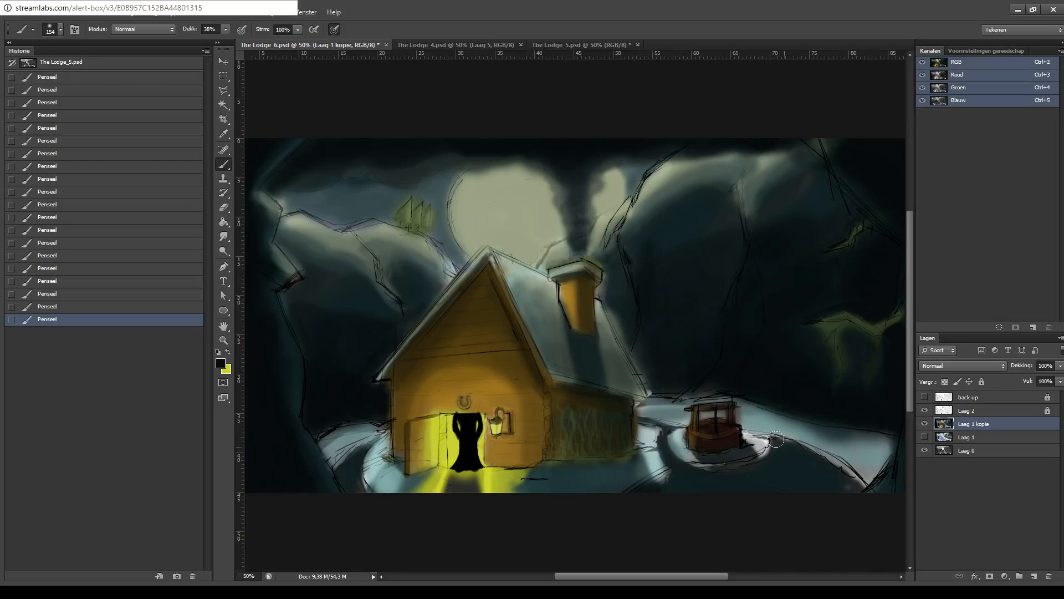
pyautogui.moveTo(700, 461)
pyautogui.mouseDown()
pyautogui.moveTo(750, 434)
pyautogui.moveTo(763, 449)
pyautogui.mouseUp()
pyautogui.hotkey('ctrl', 'z')
pyautogui.moveTo(663, 435)
pyautogui.mouseDown()
pyautogui.moveTo(704, 457)
pyautogui.moveTo(684, 444)
pyautogui.moveTo(656, 455)
pyautogui.mouseUp()
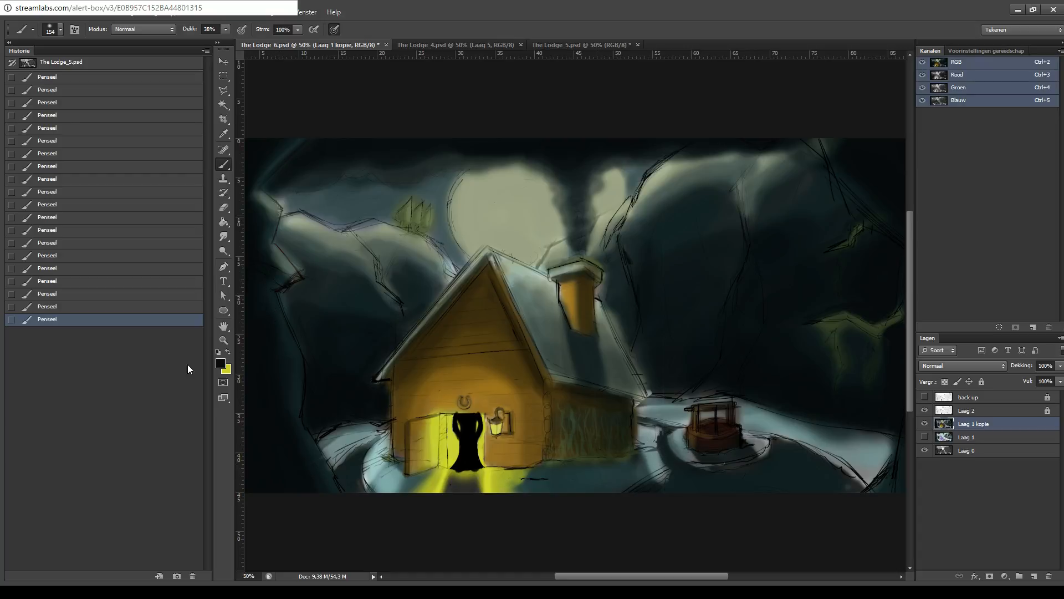
# - Define the path edges and the snow ring's outline around the well in near-black with a size 30 brush at 100% opacity
pyautogui.press('i')
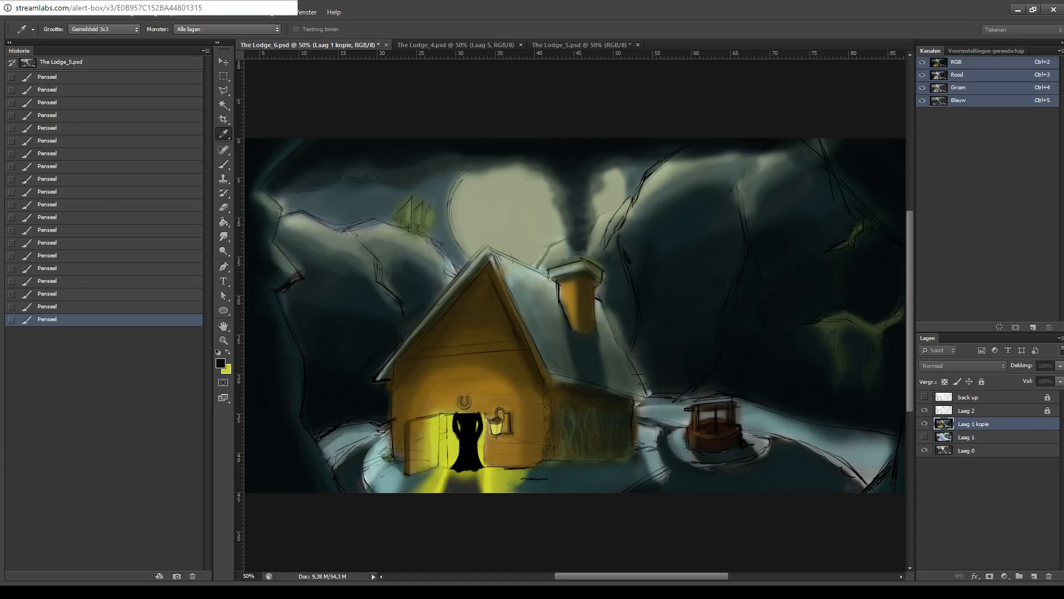
pyautogui.press('b')
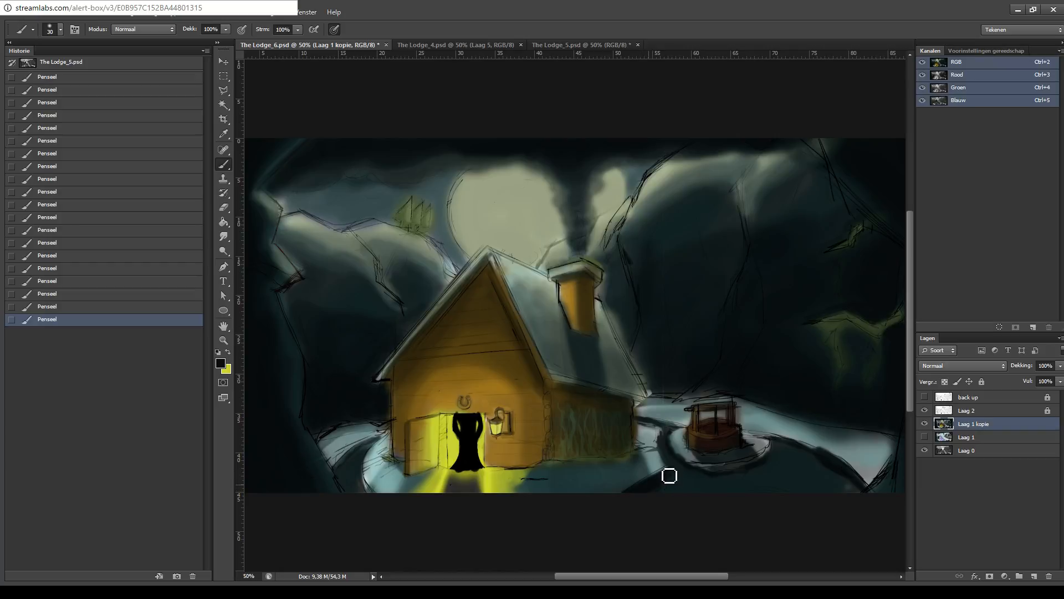
pyautogui.moveTo(748, 399); pyautogui.dragTo(672, 409)
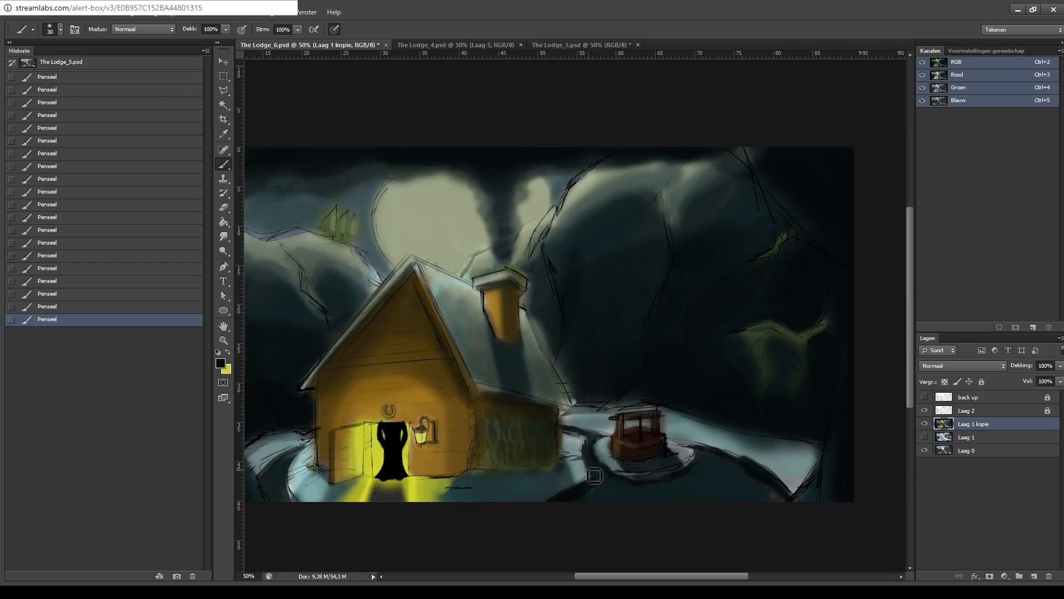
pyautogui.moveTo(589, 477)
pyautogui.mouseDown()
pyautogui.moveTo(600, 442)
pyautogui.moveTo(572, 434)
pyautogui.moveTo(594, 437)
pyautogui.mouseUp()
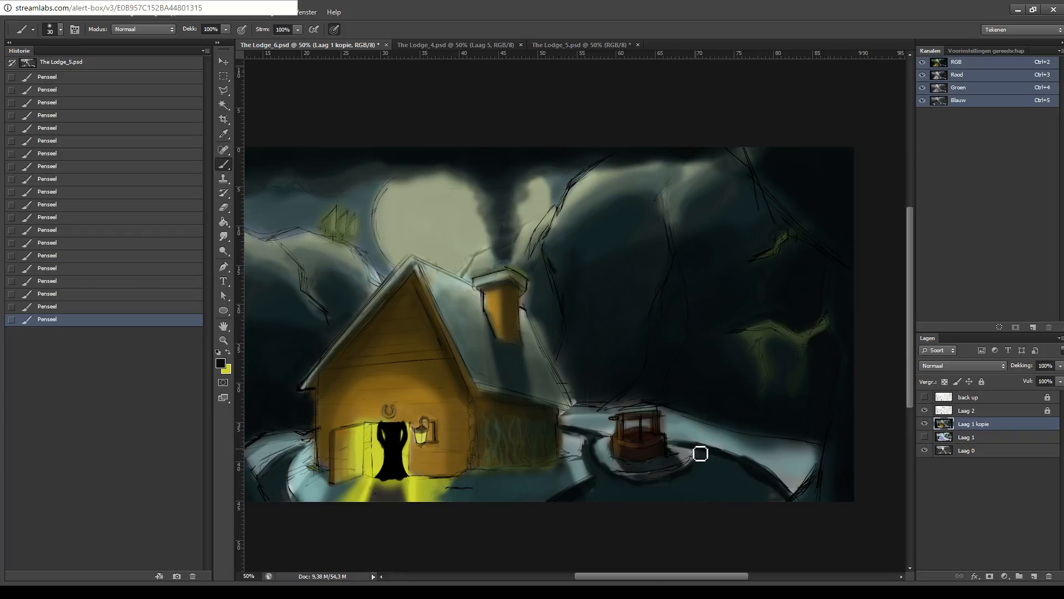
# - Sample grey from the roof and near-black to refine the snow ring around the well with the size 30 brush, and save the file
pyautogui.press('i')
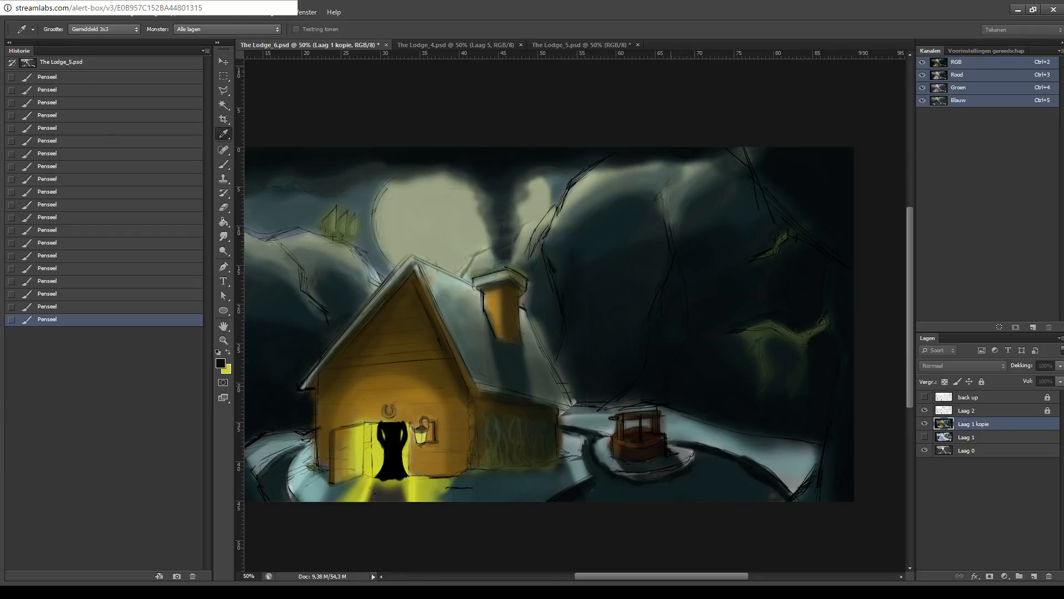
pyautogui.click(540, 302)
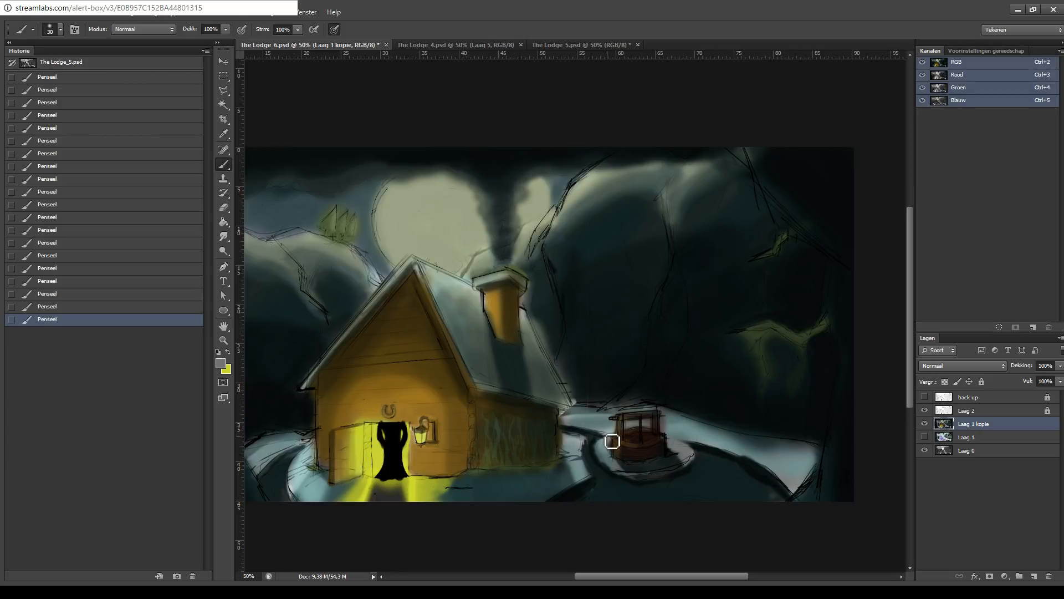
pyautogui.scroll(-1, 632, 374)
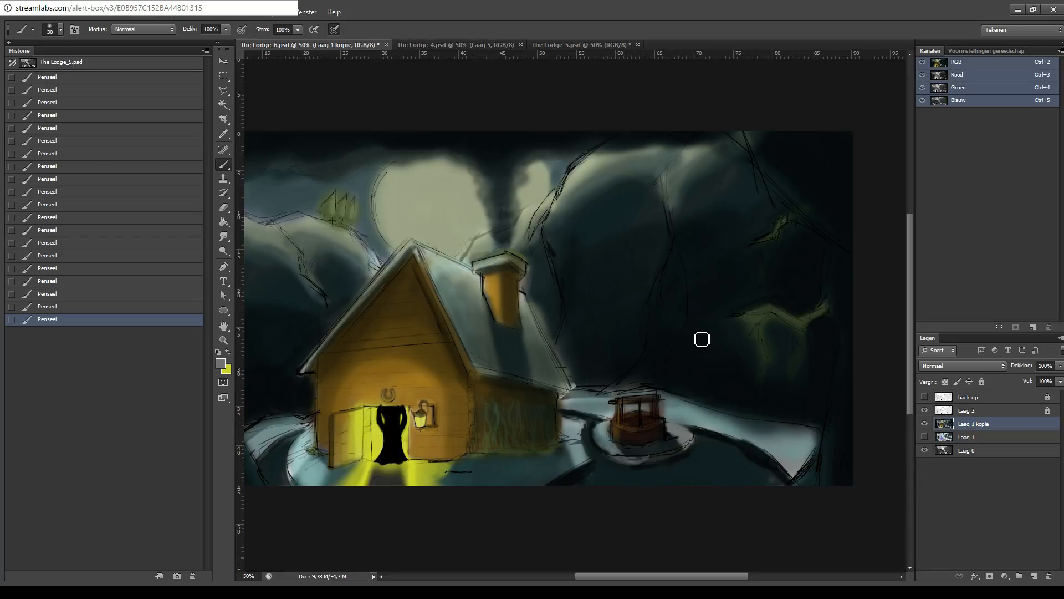
pyautogui.press('i')
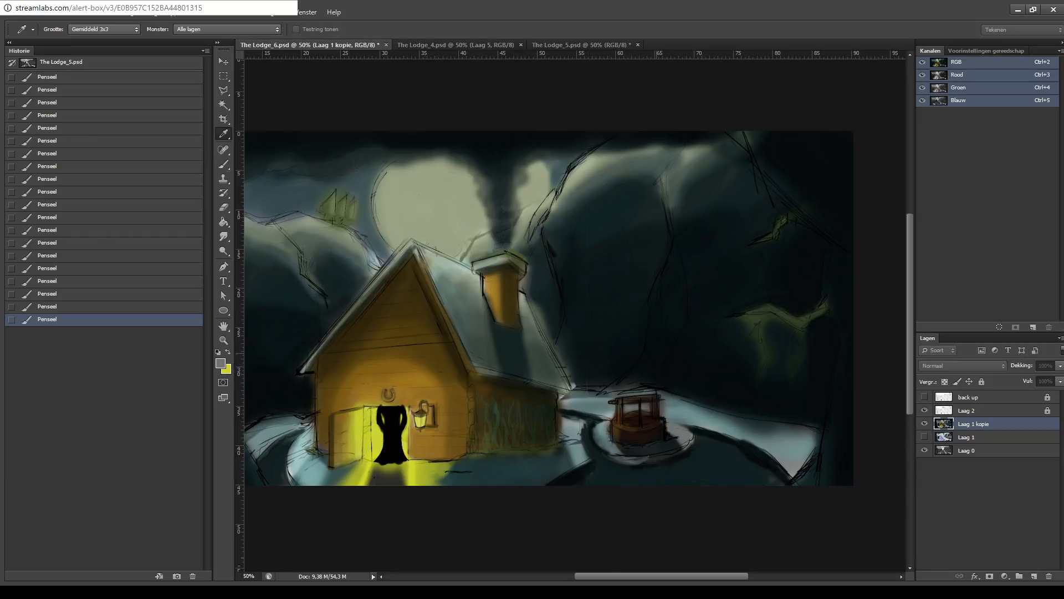
pyautogui.press('Return')
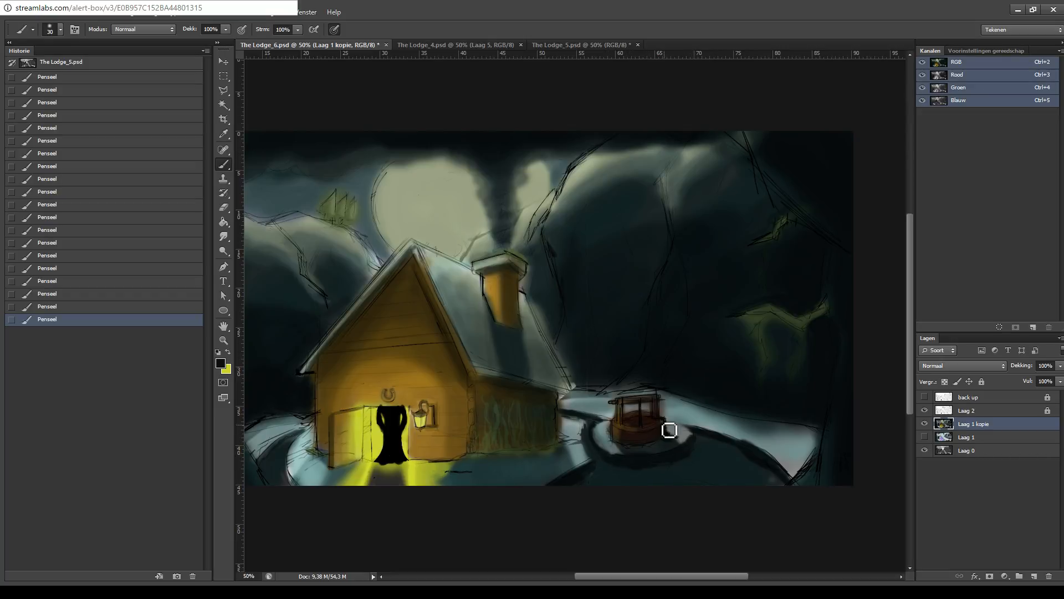
pyautogui.moveTo(671, 375)
pyautogui.mouseDown()
pyautogui.moveTo(734, 323)
pyautogui.moveTo(705, 337)
pyautogui.moveTo(676, 285)
pyautogui.moveTo(727, 288)
pyautogui.mouseUp()
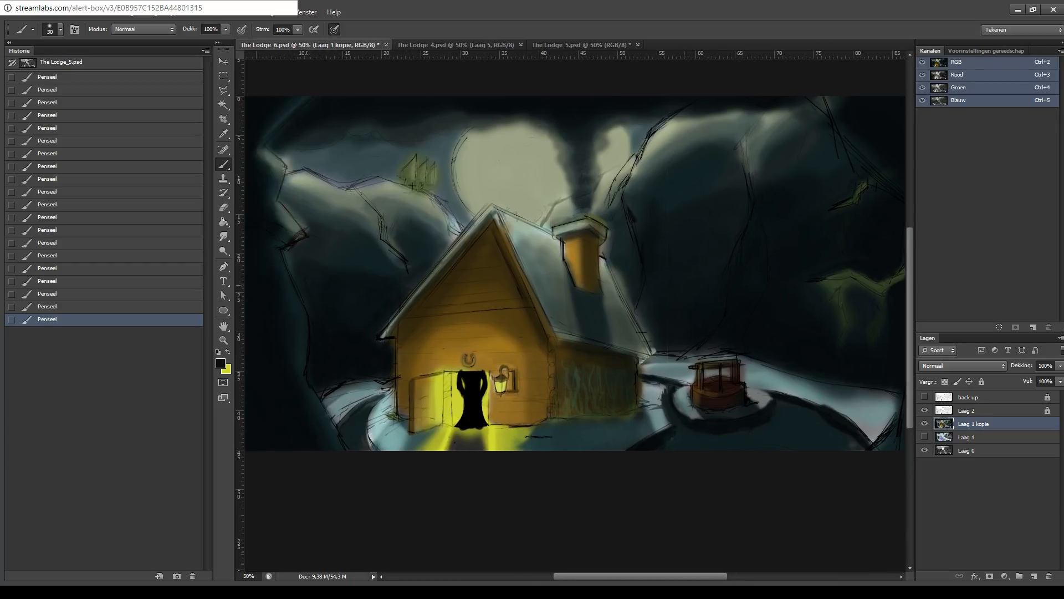
pyautogui.hotkey('ctrl', 's')
# - Sample dark teal and touch up the path around the well with the size 30 brush at 100% opacity
pyautogui.moveTo(700, 433); pyautogui.dragTo(758, 418)
pyautogui.press('i')
pyautogui.moveTo(803, 416); pyautogui.dragTo(730, 411)
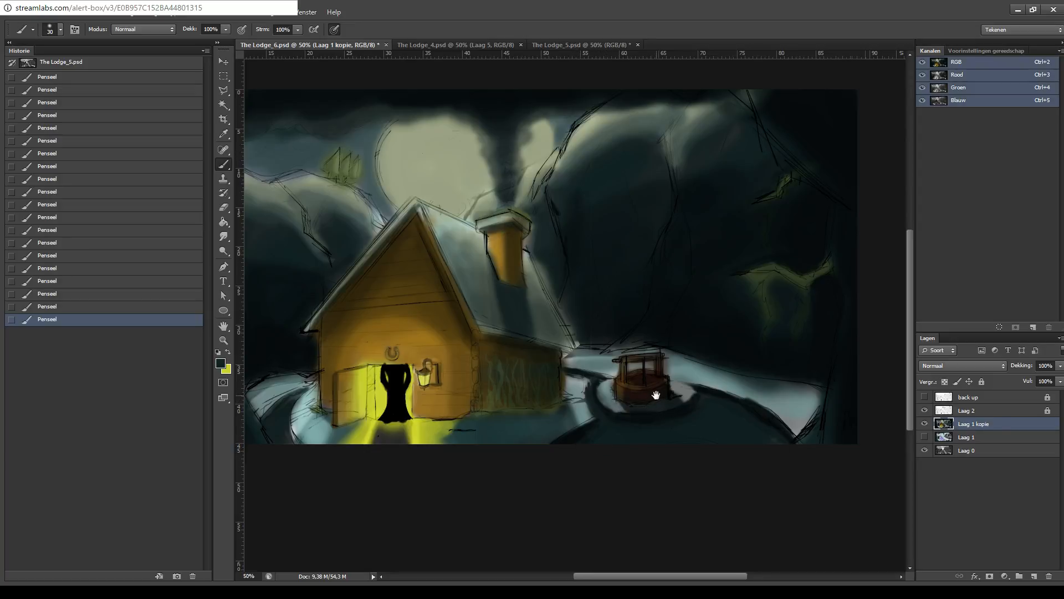
pyautogui.moveTo(636, 377); pyautogui.dragTo(658, 379)
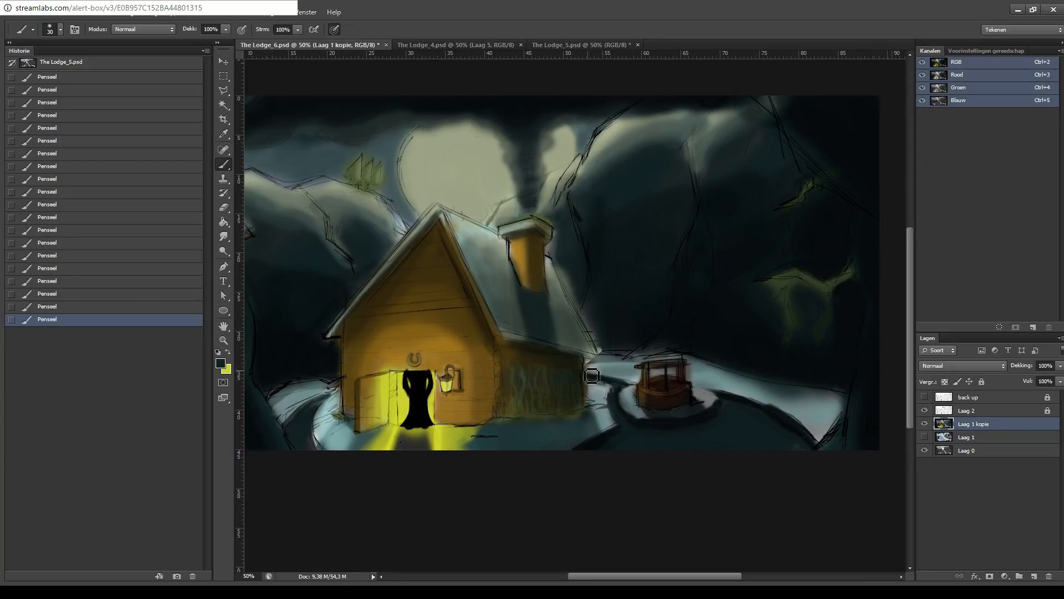
# - Sample near-black and define the curved path edges in the snow on the lodge's door side at size 30, and save
pyautogui.moveTo(556, 409); pyautogui.dragTo(613, 385)
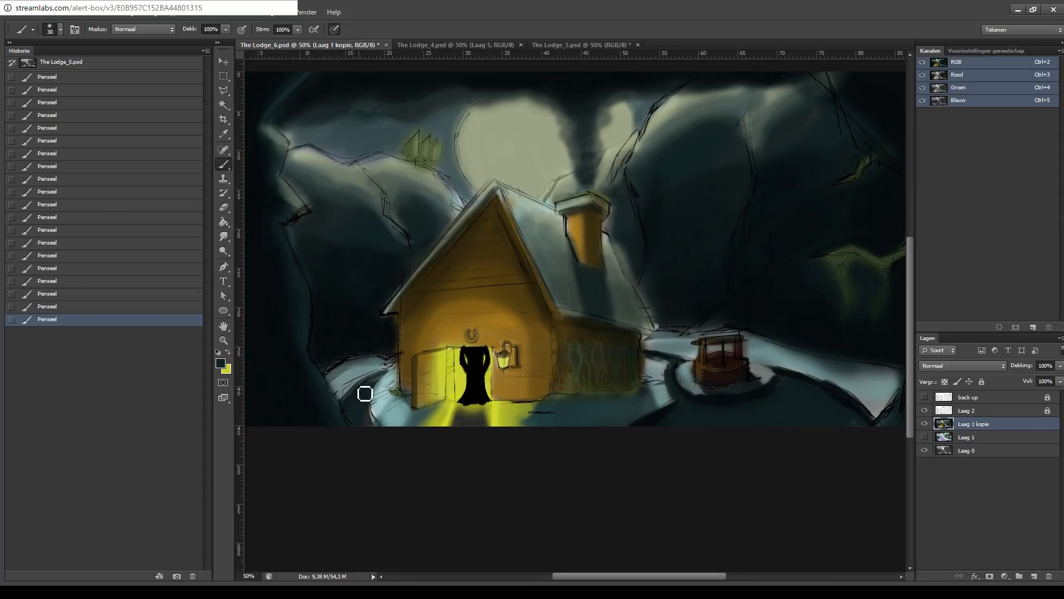
pyautogui.press('i')
pyautogui.keyDown('alt'); pyautogui.click(364, 333); pyautogui.keyUp('alt')
pyautogui.moveTo(346, 409)
pyautogui.mouseDown()
pyautogui.moveTo(377, 379)
pyautogui.moveTo(394, 381)
pyautogui.moveTo(345, 411)
pyautogui.moveTo(380, 376)
pyautogui.moveTo(344, 404)
pyautogui.moveTo(404, 375)
pyautogui.moveTo(384, 380)
pyautogui.moveTo(392, 373)
pyautogui.moveTo(368, 414)
pyautogui.moveTo(344, 415)
pyautogui.mouseUp()
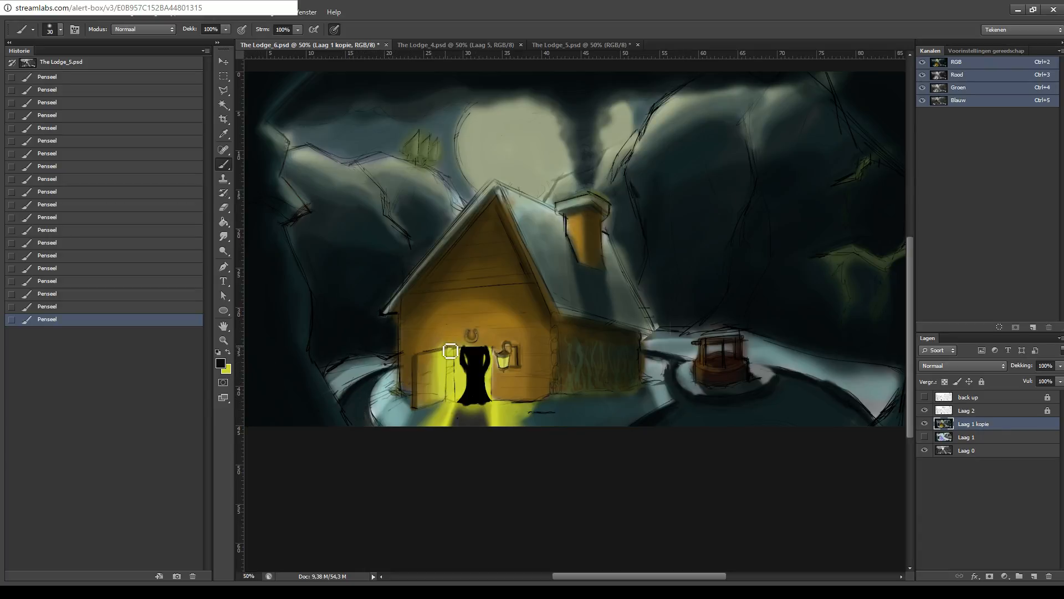
pyautogui.moveTo(578, 329); pyautogui.dragTo(576, 360)
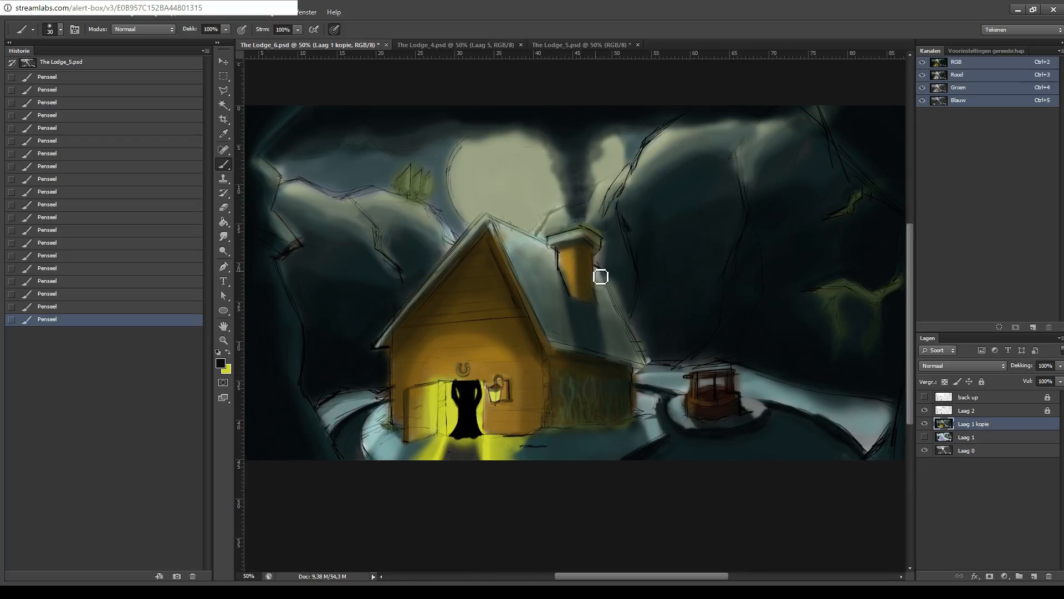
pyautogui.hotkey('ctrl', 's')
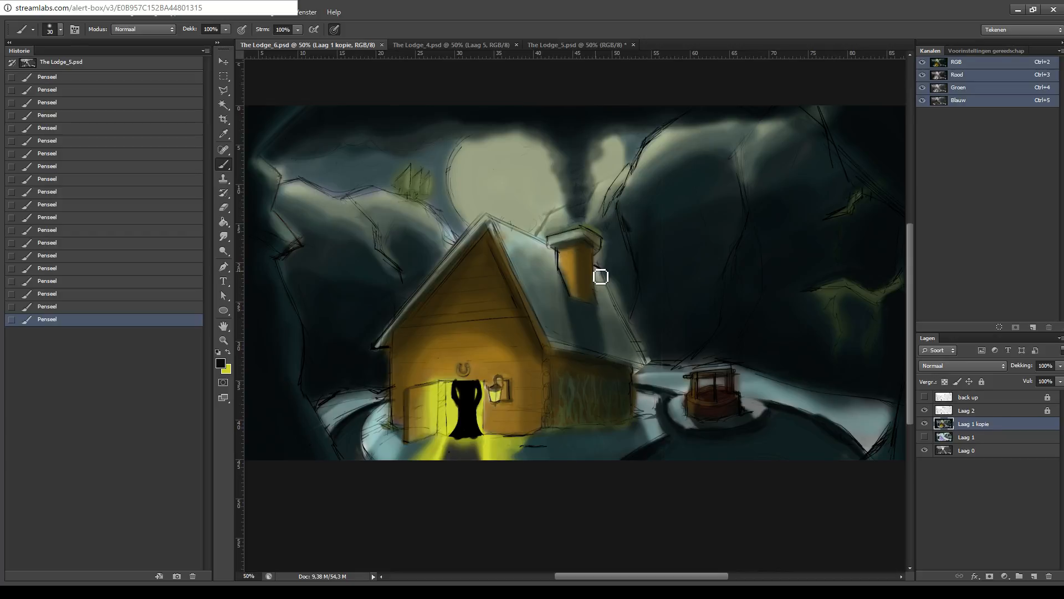
# - Try brightening the whole painting with an image adjustment and cancel it
pyautogui.click(406, 591)
pyautogui.press('i')
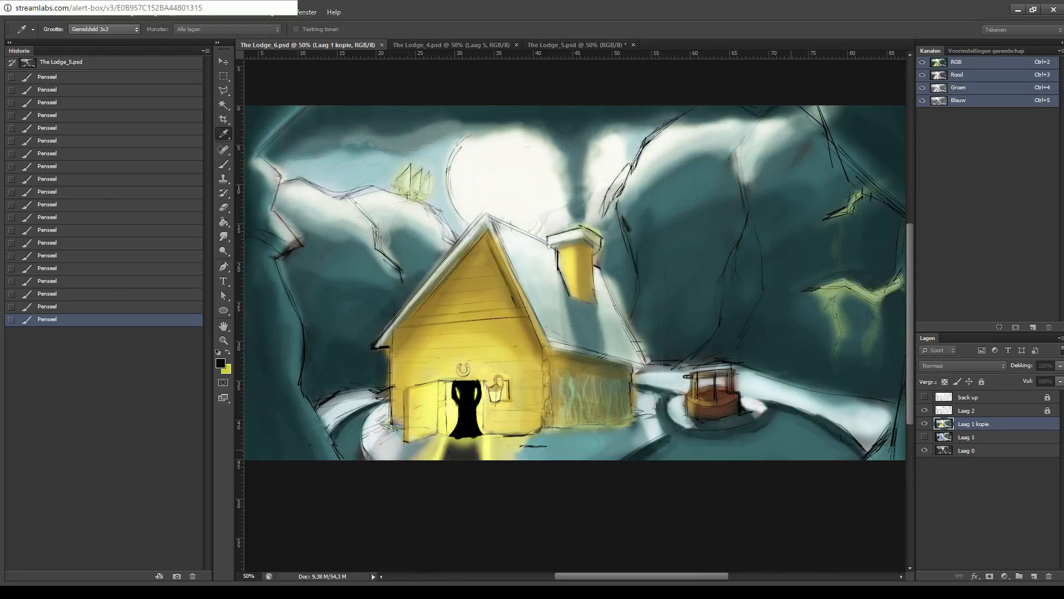
pyautogui.press('b')
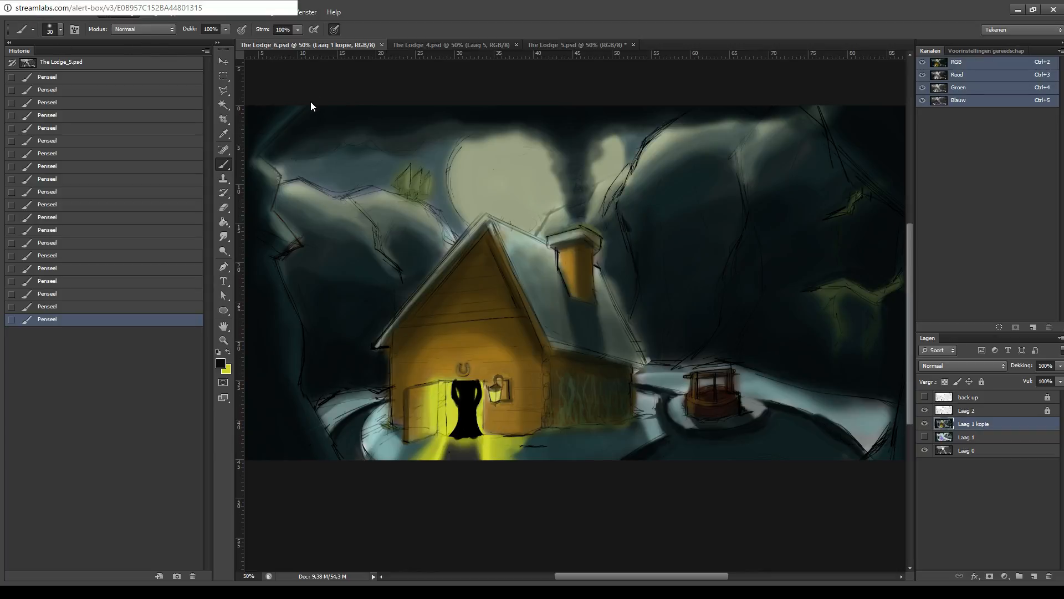
# - Try a Color Balance adjustment on Laag 1 kopie, undo it, touch up the cliff beside the chimney and save
pyautogui.press('i')
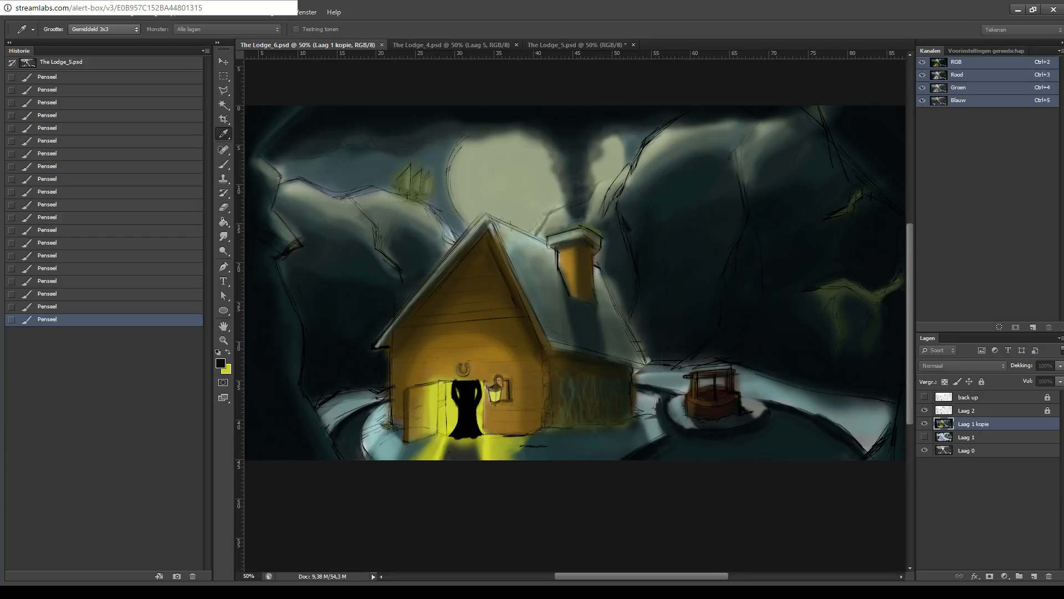
pyautogui.click(734, 376)
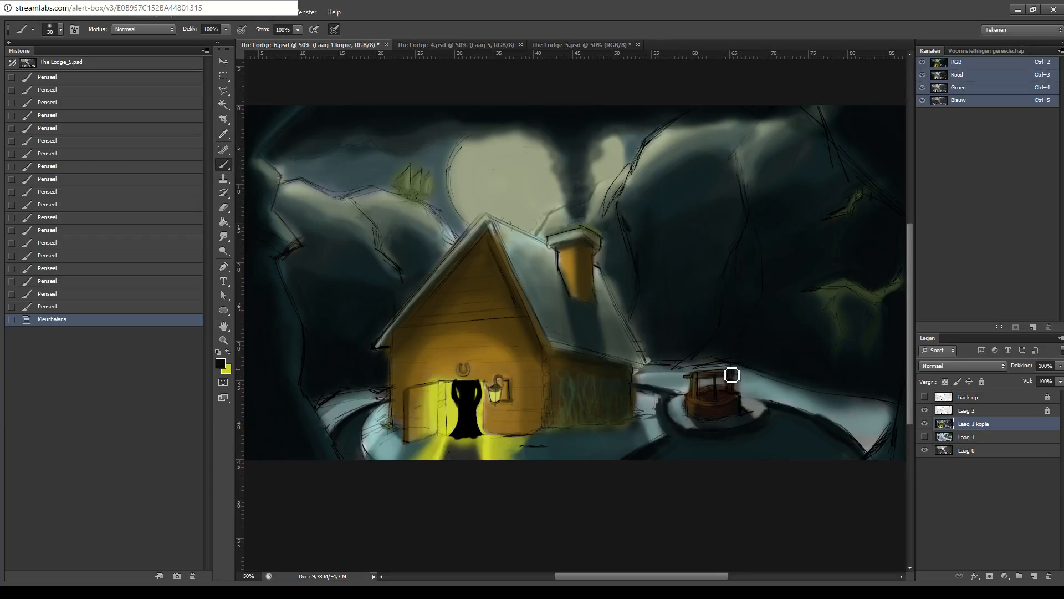
pyautogui.moveTo(631, 229); pyautogui.dragTo(623, 232)
pyautogui.hotkey('ctrl', 's')
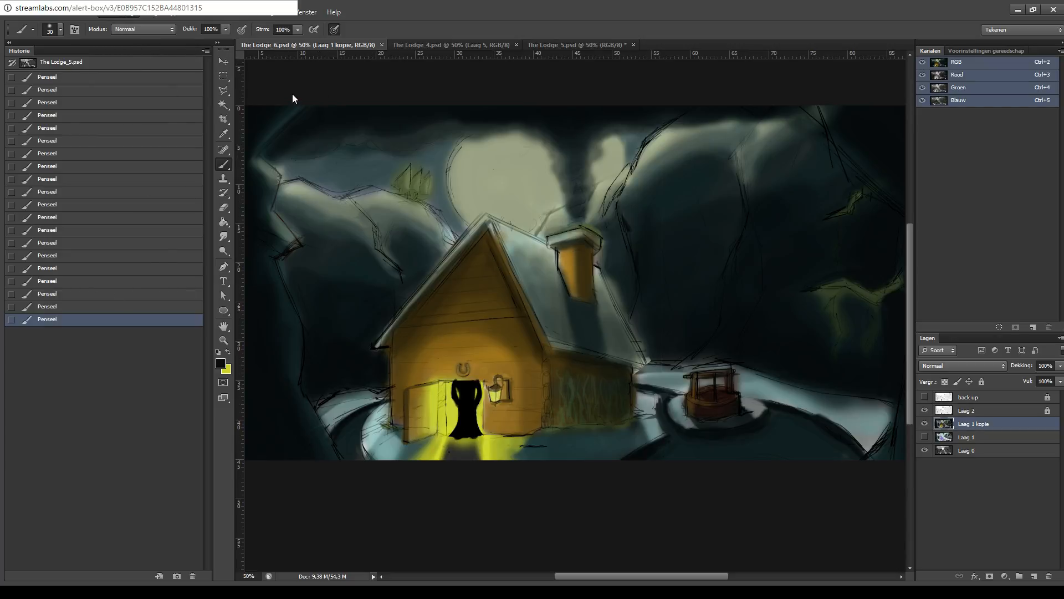
# - Try fully desaturating Laag 1 kopie with a Vibrance adjustment and revert to the last brush stroke in the history
pyautogui.press('i')
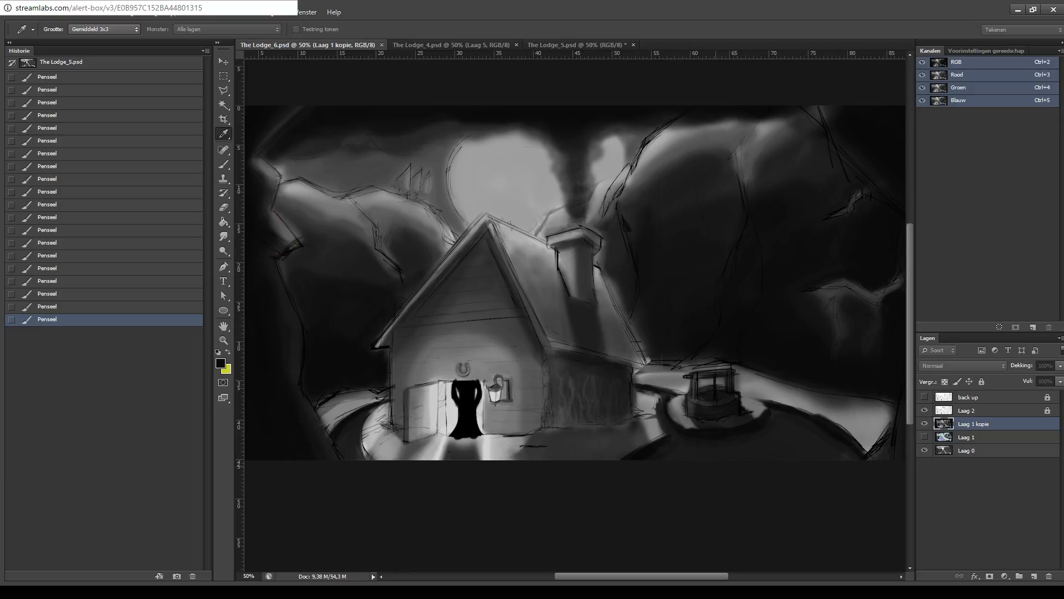
pyautogui.press('b')
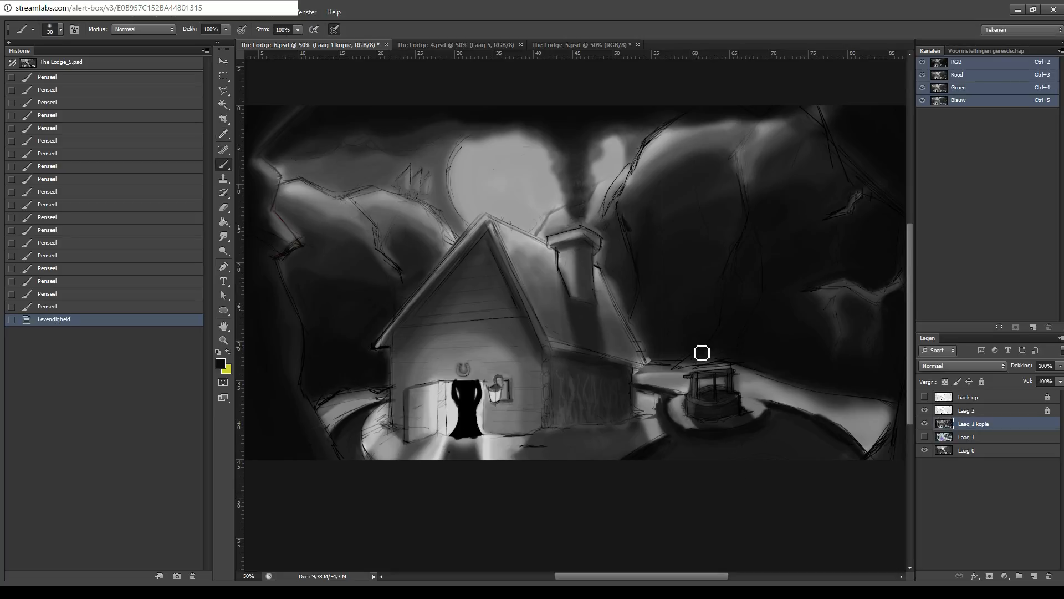
pyautogui.moveTo(466, 435)
pyautogui.mouseDown()
pyautogui.moveTo(485, 456)
pyautogui.moveTo(545, 405)
pyautogui.moveTo(491, 348)
pyautogui.moveTo(384, 381)
pyautogui.moveTo(476, 355)
pyautogui.moveTo(424, 388)
pyautogui.moveTo(448, 459)
pyautogui.moveTo(478, 459)
pyautogui.mouseUp()
pyautogui.hotkey('ctrl', 'z')
pyautogui.hotkey('ctrl', 'z')
pyautogui.click(139, 308)
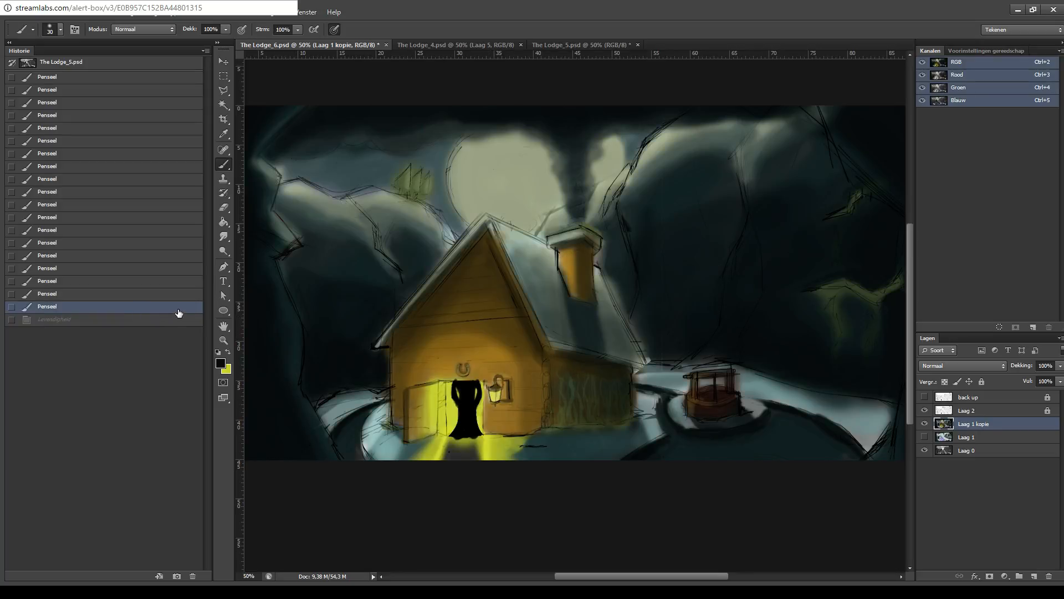
# - Examine the whole moonlit scene at reduced zoom and return to the 50% view
pyautogui.hotkey('ctrl', '-')
pyautogui.hotkey('ctrl', '-')
pyautogui.hotkey('ctrl', '-')
pyautogui.hotkey('ctrl', '-')
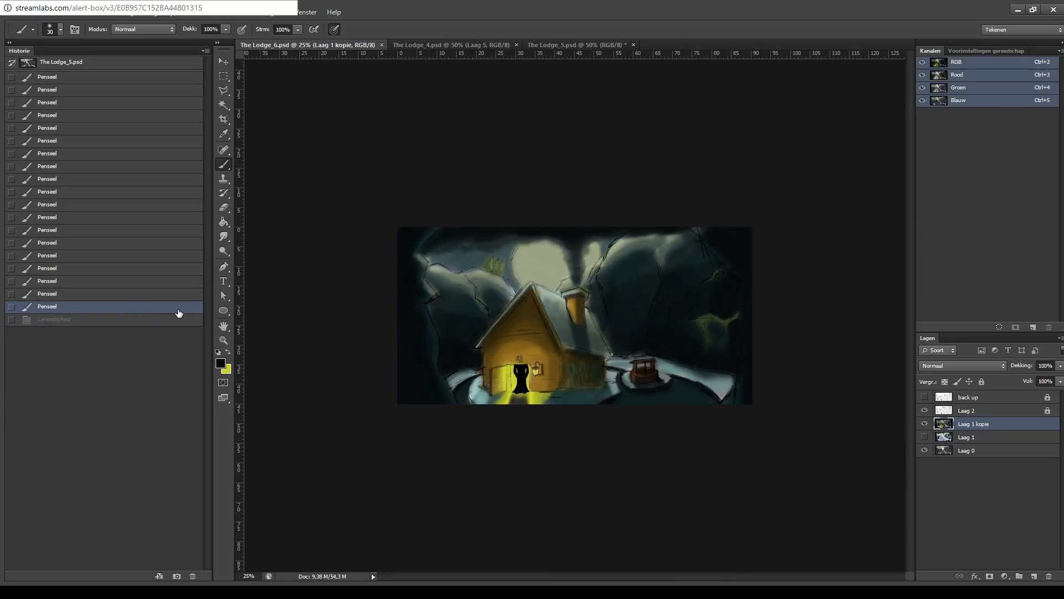
pyautogui.hotkey('ctrl', '-')
pyautogui.hotkey('ctrl', '+')
pyautogui.hotkey('ctrl', '+')
pyautogui.hotkey('ctrl', '+')
pyautogui.hotkey('ctrl', '+')
pyautogui.hotkey('ctrl', '+')
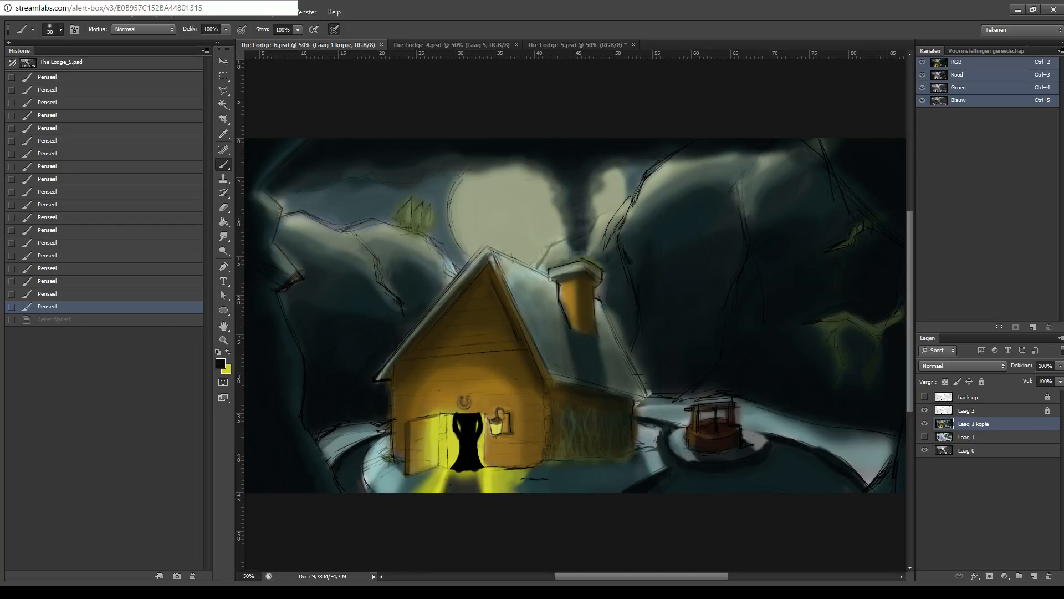
# - Enlarge the brush to size 135, sample dark teal and darken the cliffs on both sides of the lodge
pyautogui.press(']')
pyautogui.press(']')
pyautogui.press(']')
pyautogui.press(']')
pyautogui.press(']')
pyautogui.press(']')
pyautogui.press(']')
pyautogui.press(']')
pyautogui.press('i')
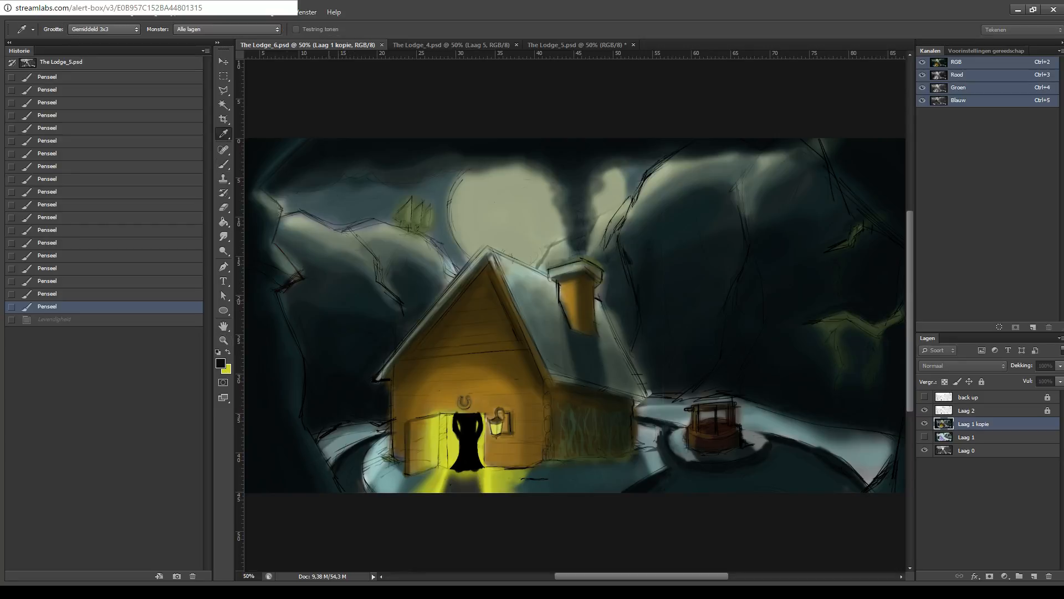
pyautogui.press('b')
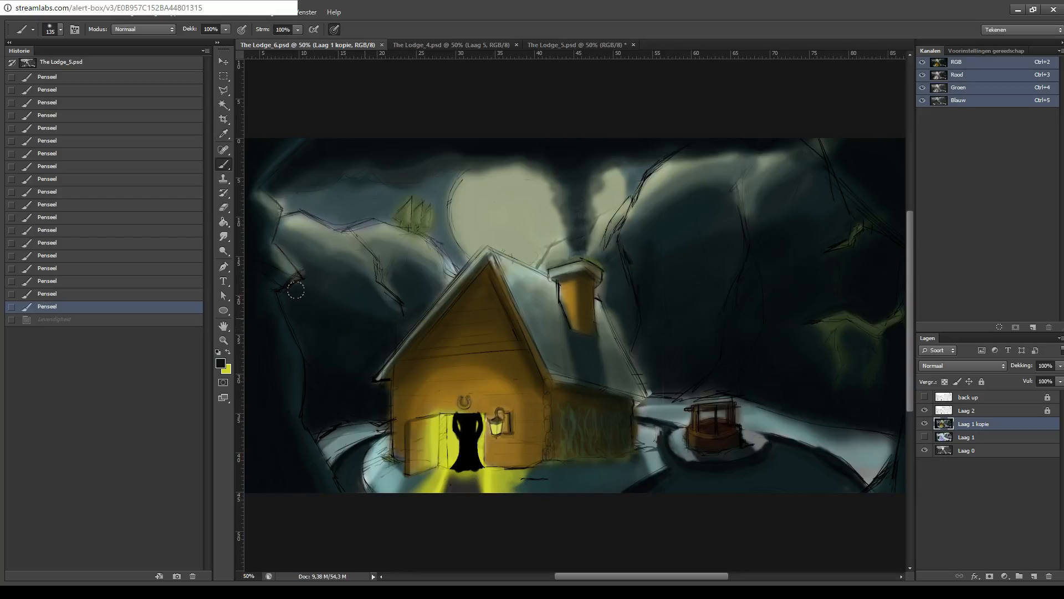
pyautogui.moveTo(297, 288)
pyautogui.mouseDown()
pyautogui.moveTo(355, 335)
pyautogui.moveTo(391, 327)
pyautogui.mouseUp()
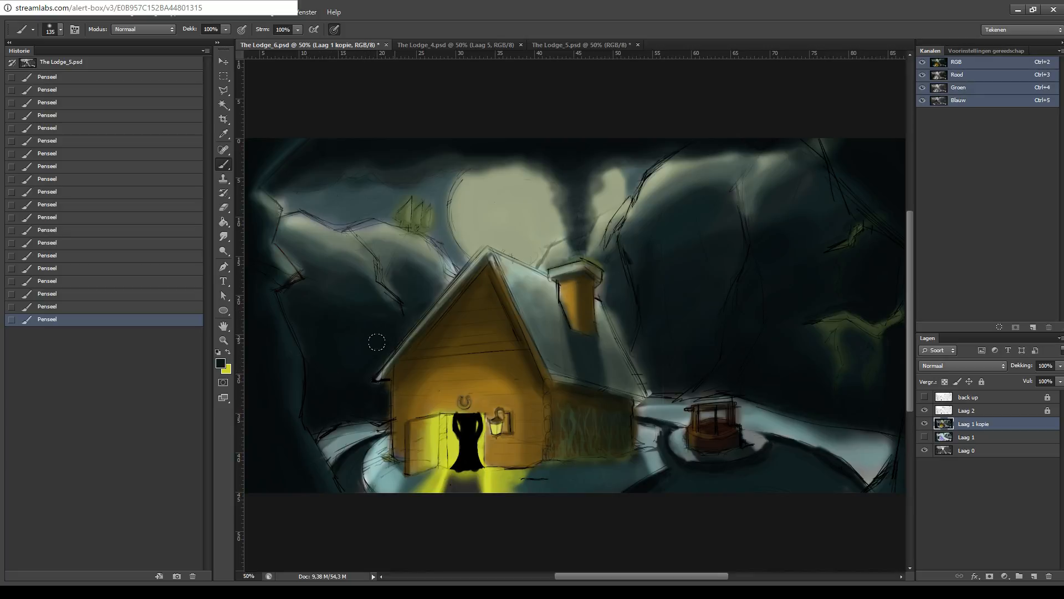
pyautogui.moveTo(625, 354); pyautogui.dragTo(610, 294)
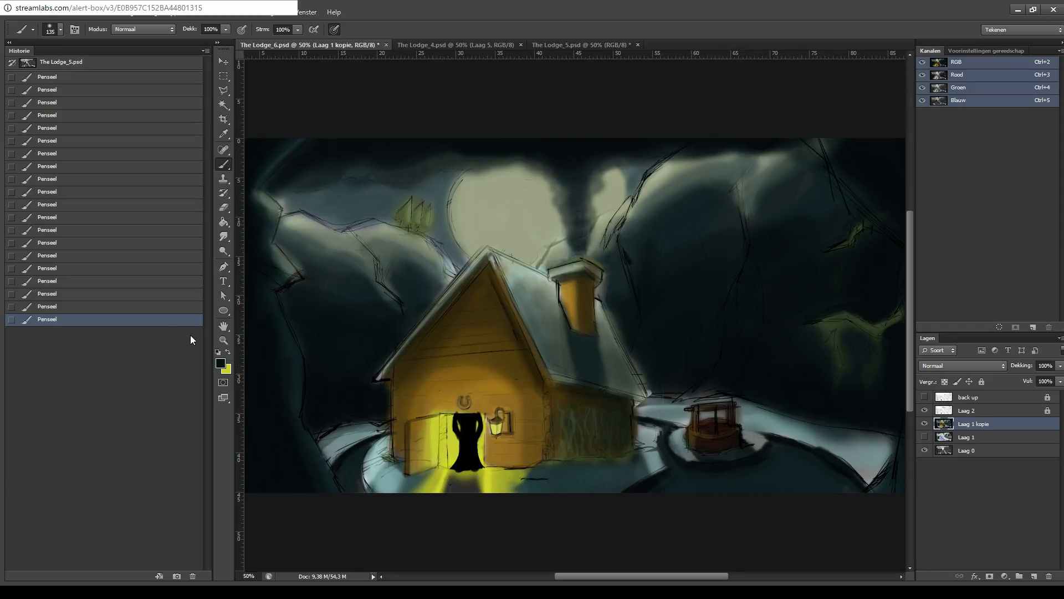
# - Sample near-black, shade the chimney and the roof's lower edge with the size 135 brush, and check the whole scene at 25%
pyautogui.press('i')
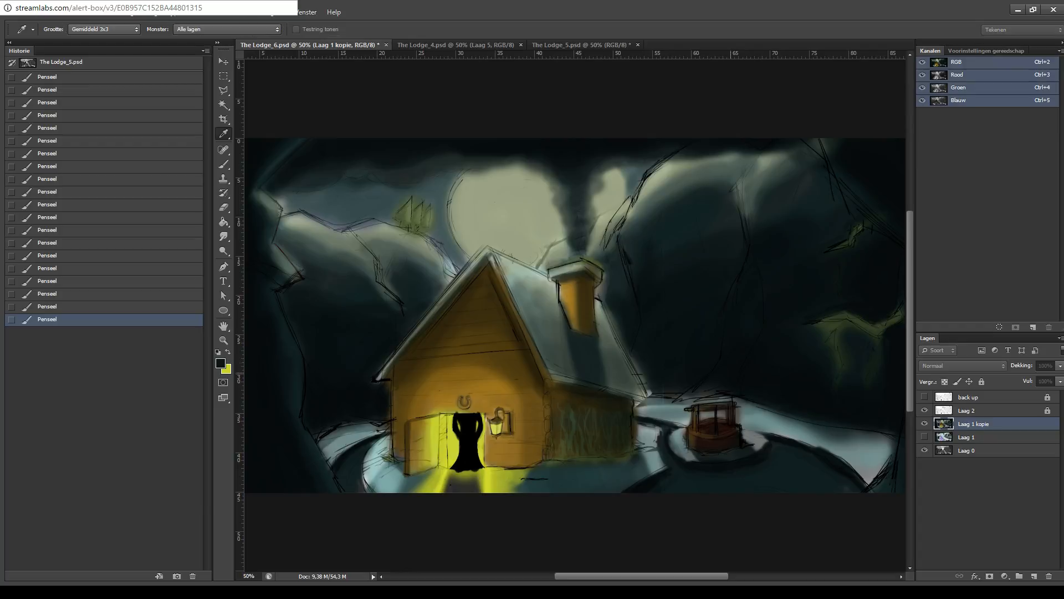
pyautogui.press('b')
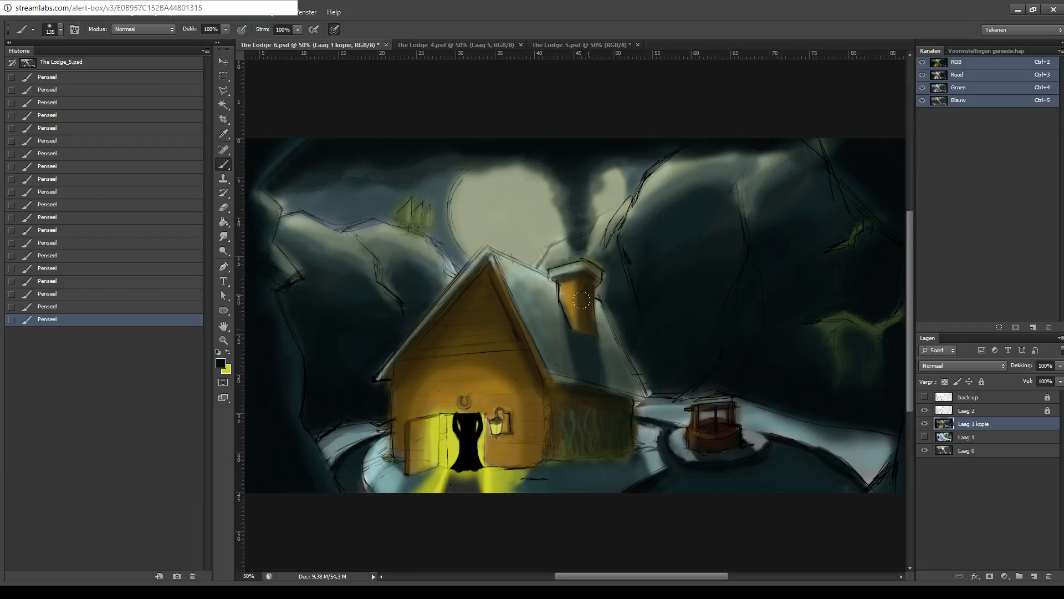
pyautogui.moveTo(578, 318); pyautogui.dragTo(592, 310)
pyautogui.moveTo(551, 269); pyautogui.dragTo(578, 270)
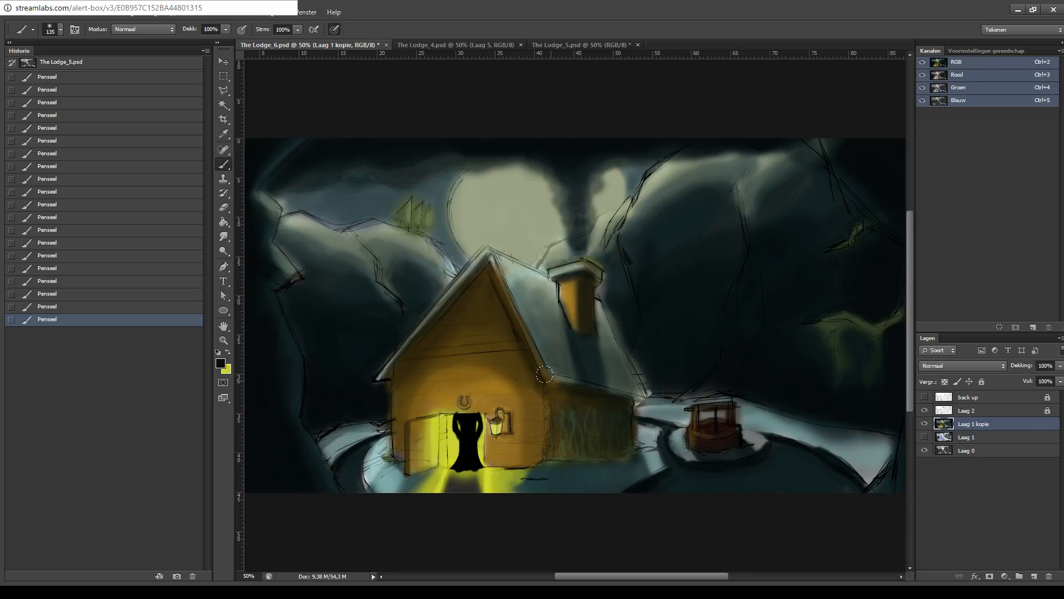
pyautogui.moveTo(559, 376); pyautogui.dragTo(647, 393)
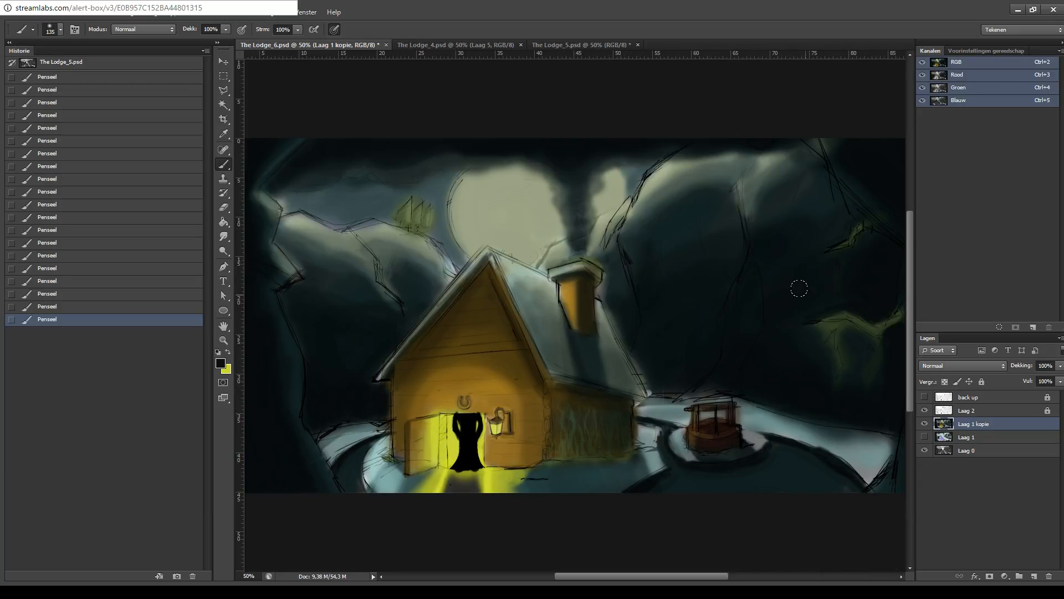
pyautogui.hotkey('ctrl', '-')
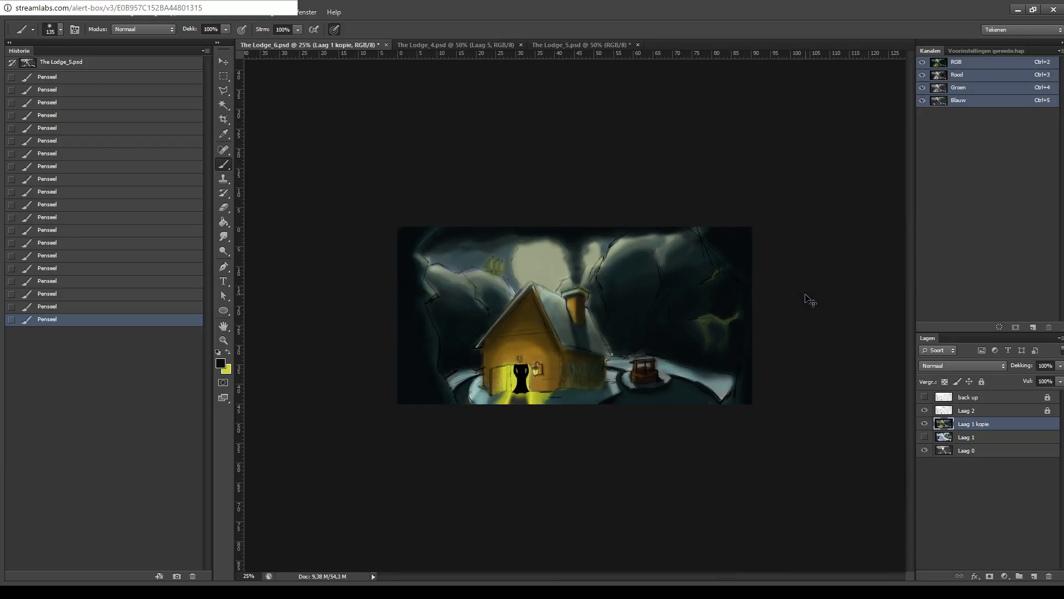
pyautogui.hotkey('ctrl', '+')
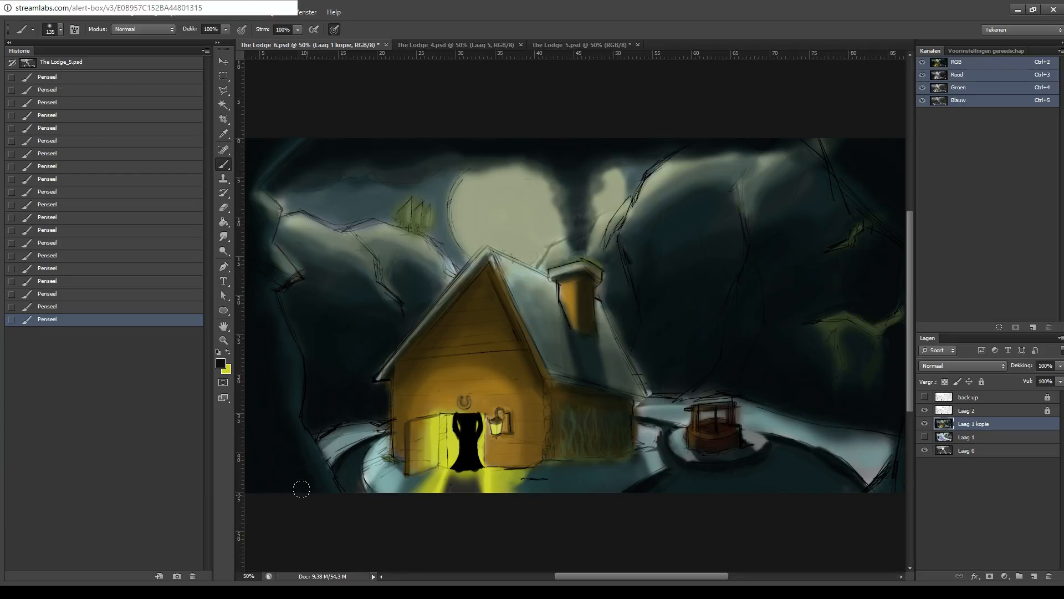
# - Try sweeping near-black size 135 strokes from the snowy cliffs and sky across the lodge, undoing each stroke
pyautogui.moveTo(389, 237)
pyautogui.mouseDown()
pyautogui.moveTo(422, 246)
pyautogui.moveTo(471, 177)
pyautogui.moveTo(460, 232)
pyautogui.moveTo(485, 206)
pyautogui.mouseUp()
pyautogui.hotkey('ctrl', 'z')
pyautogui.moveTo(314, 206)
pyautogui.mouseDown()
pyautogui.moveTo(414, 218)
pyautogui.moveTo(596, 283)
pyautogui.moveTo(327, 206)
pyautogui.moveTo(558, 280)
pyautogui.mouseUp()
pyautogui.hotkey('ctrl', 'z')
pyautogui.hotkey('ctrl', 'z')
pyautogui.moveTo(306, 188); pyautogui.dragTo(540, 300)
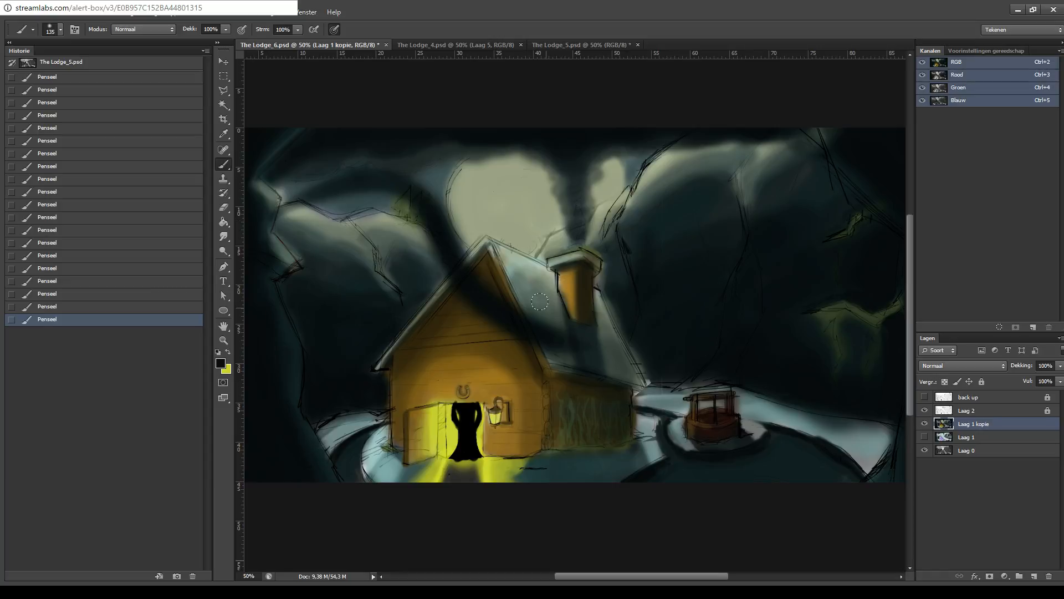
pyautogui.hotkey('ctrl', 'z')
pyautogui.moveTo(274, 215)
pyautogui.mouseDown()
pyautogui.moveTo(353, 213)
pyautogui.moveTo(460, 293)
pyautogui.moveTo(451, 438)
pyautogui.mouseUp()
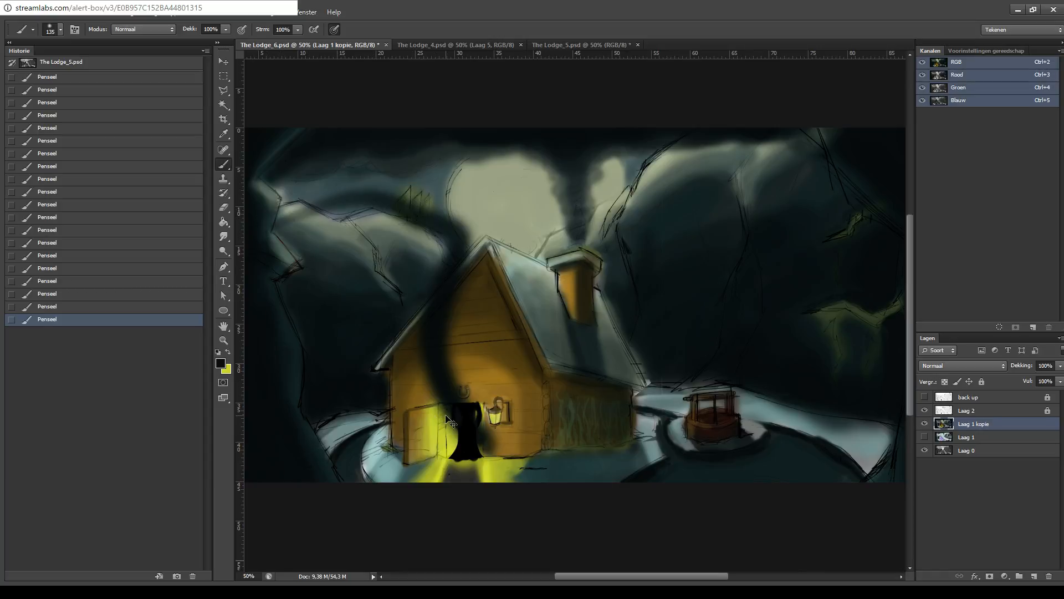
pyautogui.hotkey('ctrl', 'z')
pyautogui.moveTo(315, 212); pyautogui.dragTo(535, 333)
pyautogui.hotkey('ctrl', 'z')
# - Try looping near-black strokes over the ship, moon and gable top, undoing each attempt
pyautogui.moveTo(388, 263); pyautogui.dragTo(441, 145)
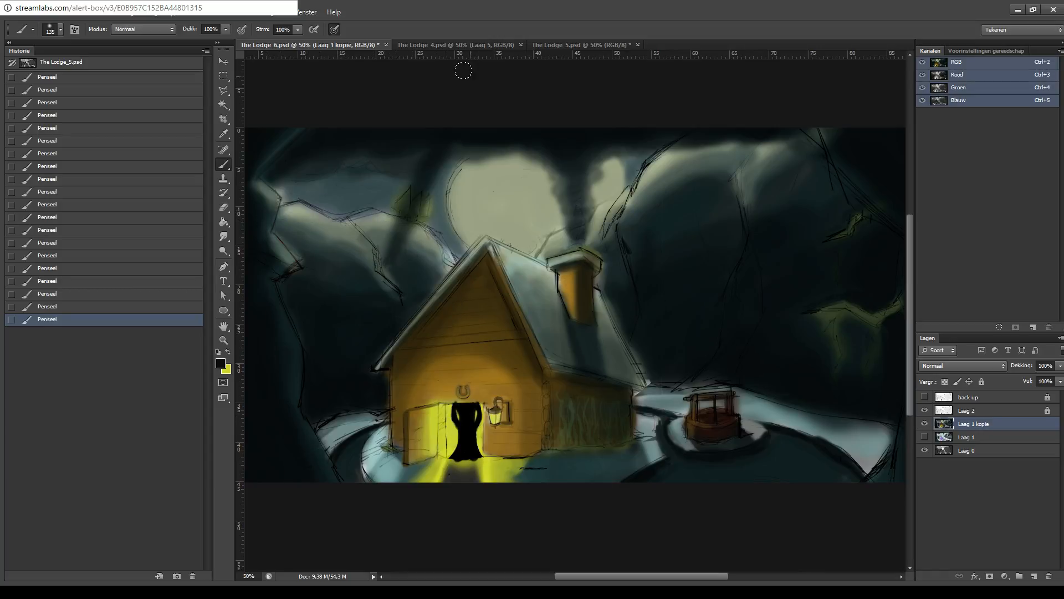
pyautogui.hotkey('ctrl', 'z')
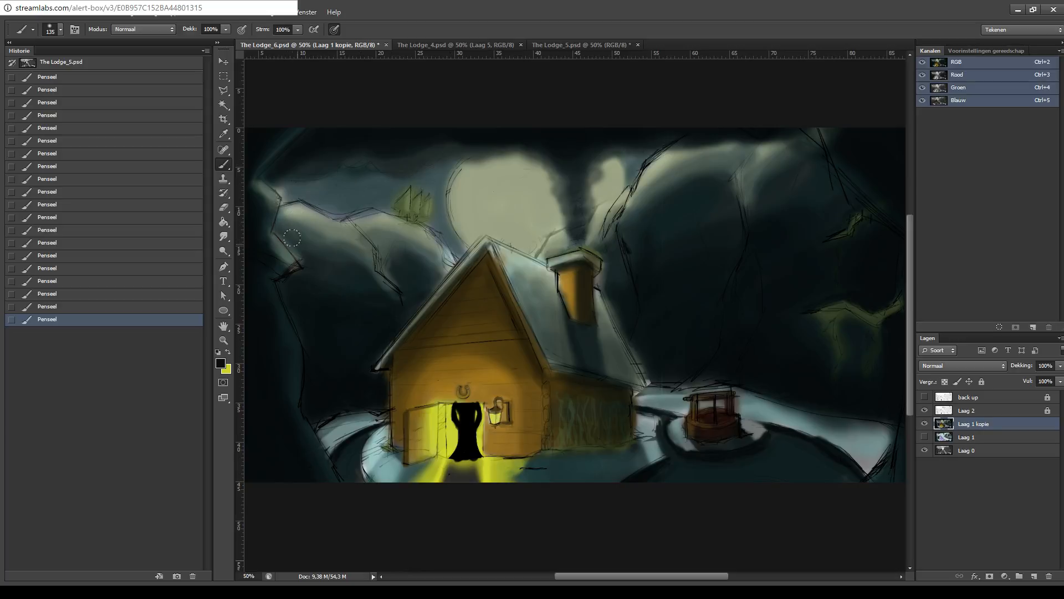
pyautogui.moveTo(388, 165)
pyautogui.mouseDown()
pyautogui.moveTo(416, 261)
pyautogui.moveTo(370, 219)
pyautogui.moveTo(490, 136)
pyautogui.mouseUp()
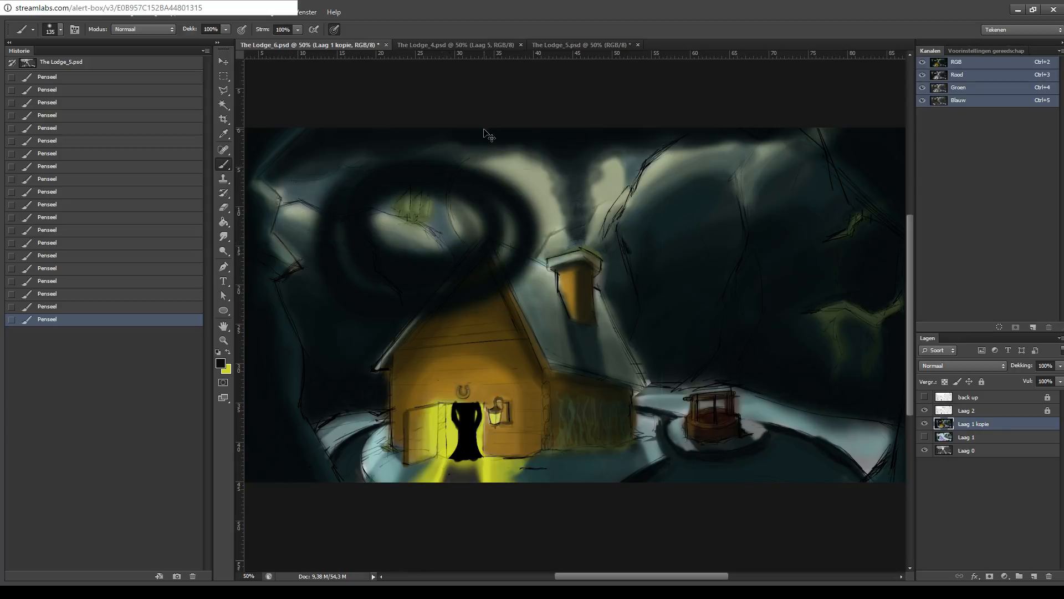
pyautogui.hotkey('ctrl', 'z')
# - Sample near-black, lower the brush opacity to 18% and softly darken the snowy cliff between the ship and the lodge's left side
pyautogui.moveTo(612, 214); pyautogui.dragTo(535, 189)
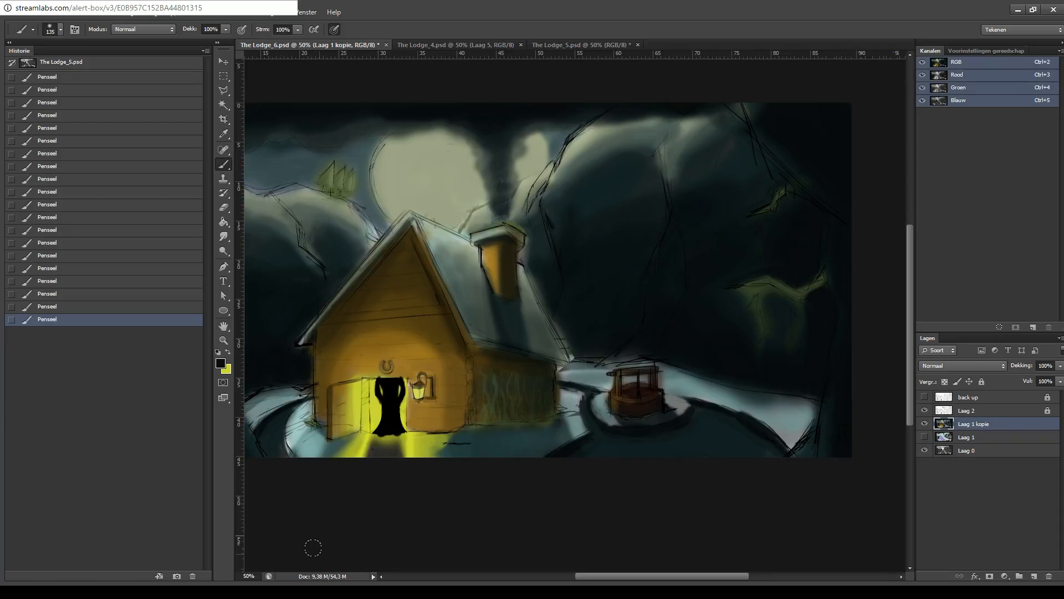
pyautogui.moveTo(438, 162); pyautogui.dragTo(535, 150)
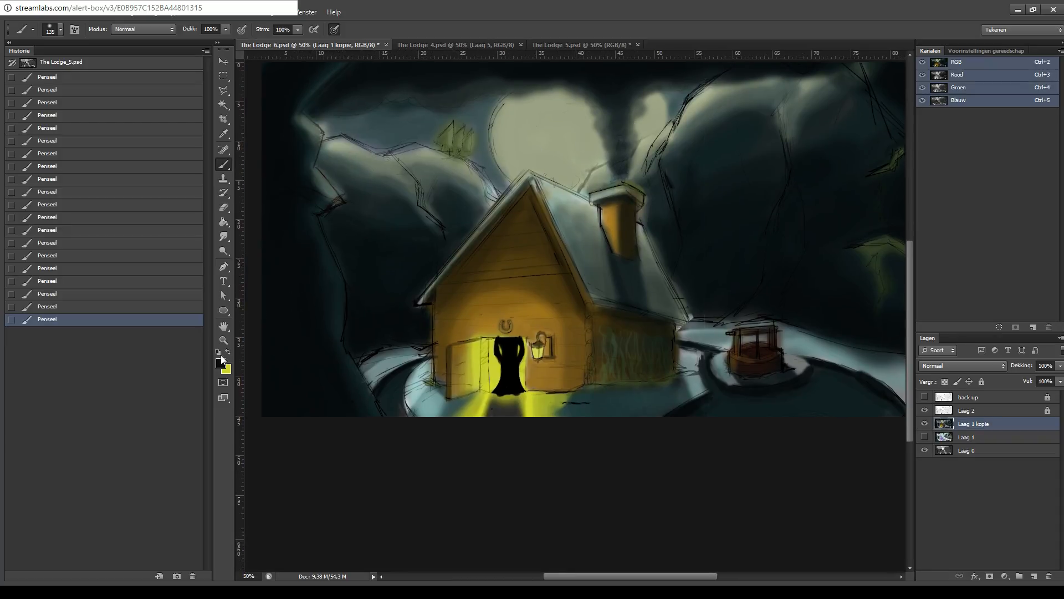
pyautogui.press('i')
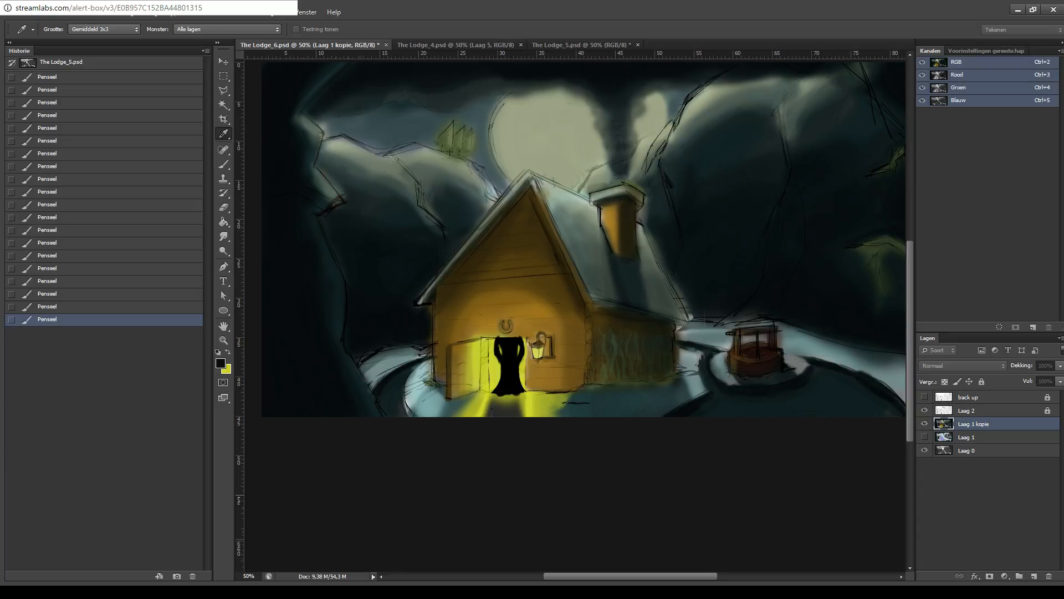
pyautogui.click(554, 386)
pyautogui.moveTo(796, 193); pyautogui.dragTo(693, 249)
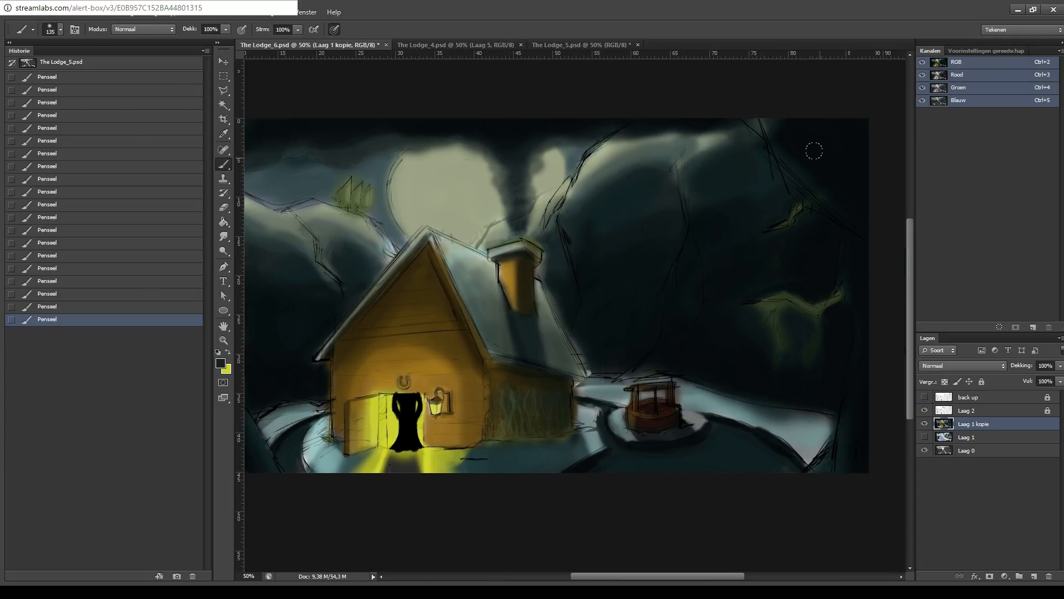
pyautogui.moveTo(773, 188)
pyautogui.mouseDown()
pyautogui.moveTo(751, 192)
pyautogui.moveTo(845, 176)
pyautogui.mouseUp()
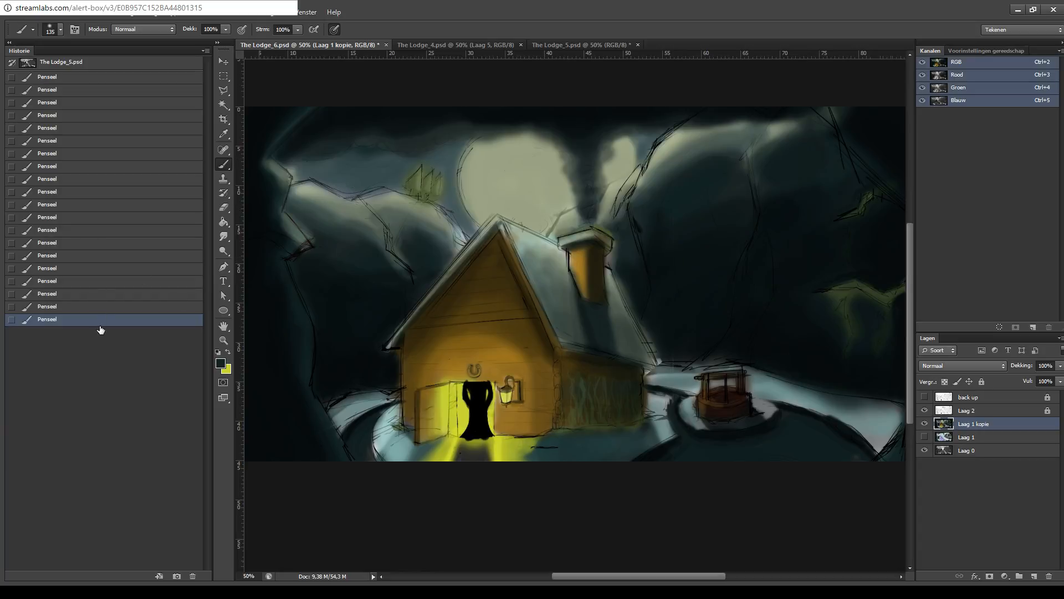
pyautogui.press('i')
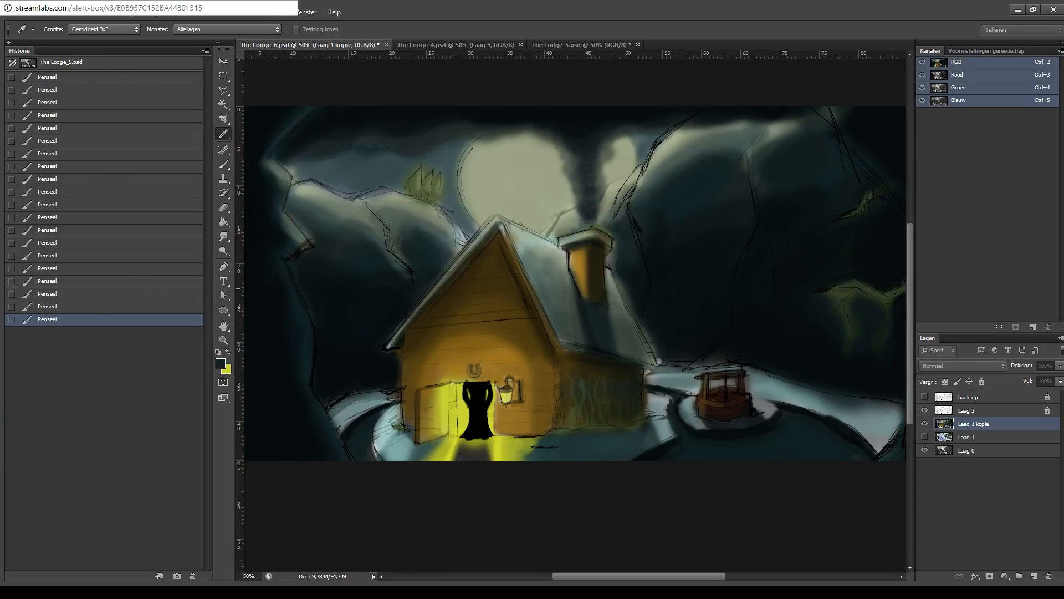
pyautogui.press('b')
pyautogui.moveTo(286, 192)
pyautogui.mouseDown()
pyautogui.moveTo(305, 180)
pyautogui.moveTo(334, 227)
pyautogui.mouseUp()
pyautogui.hotkey('ctrl', 'z')
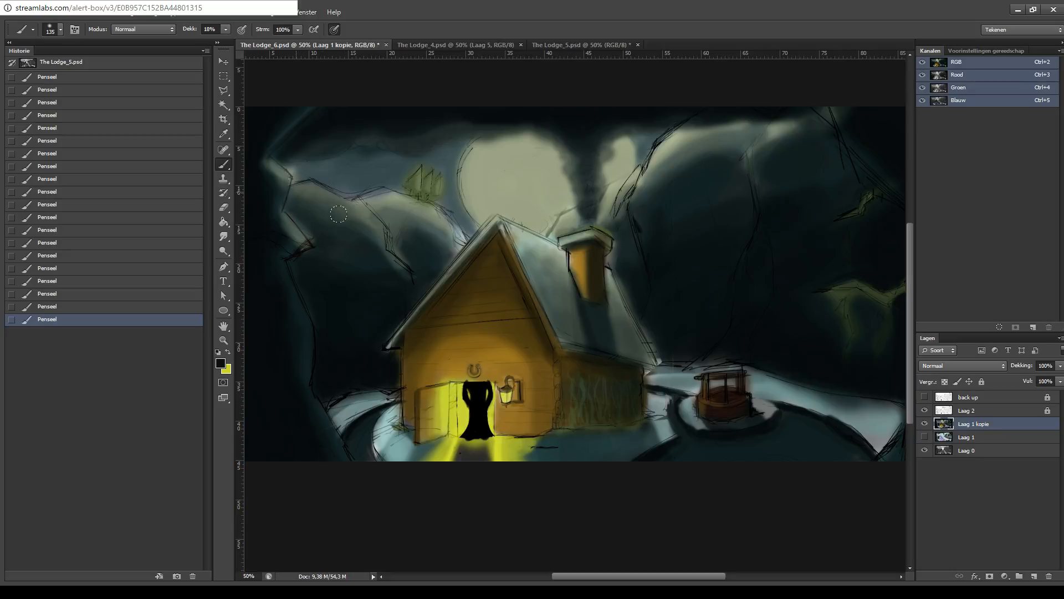
pyautogui.moveTo(311, 196); pyautogui.dragTo(366, 250)
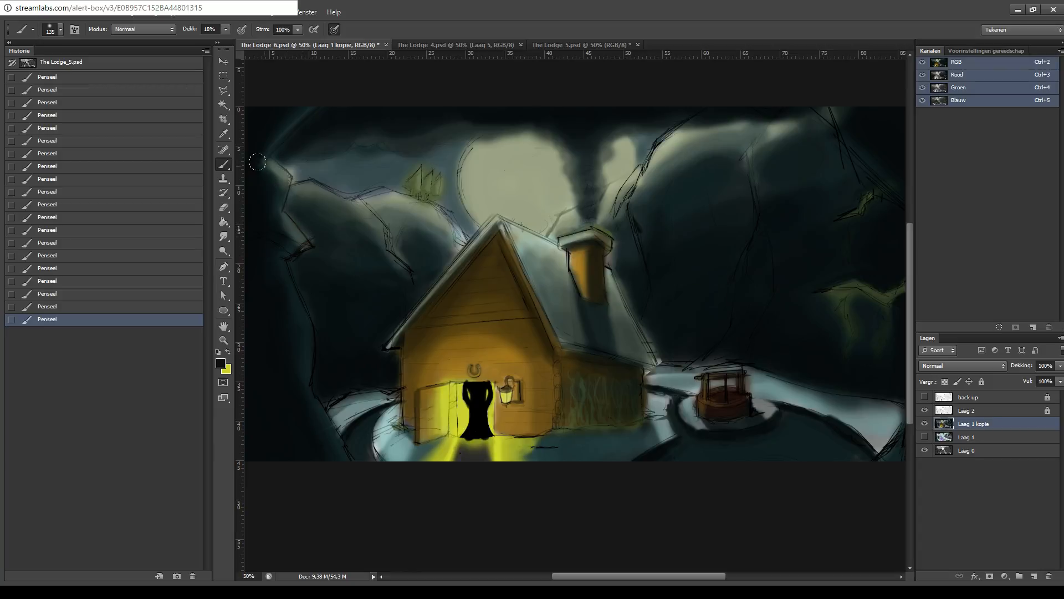
# - Darken the pale snow along the upper edge of the right-hand cliff with near-black at 18% opacity
pyautogui.moveTo(695, 148)
pyautogui.mouseDown()
pyautogui.moveTo(719, 127)
pyautogui.moveTo(724, 150)
pyautogui.mouseUp()
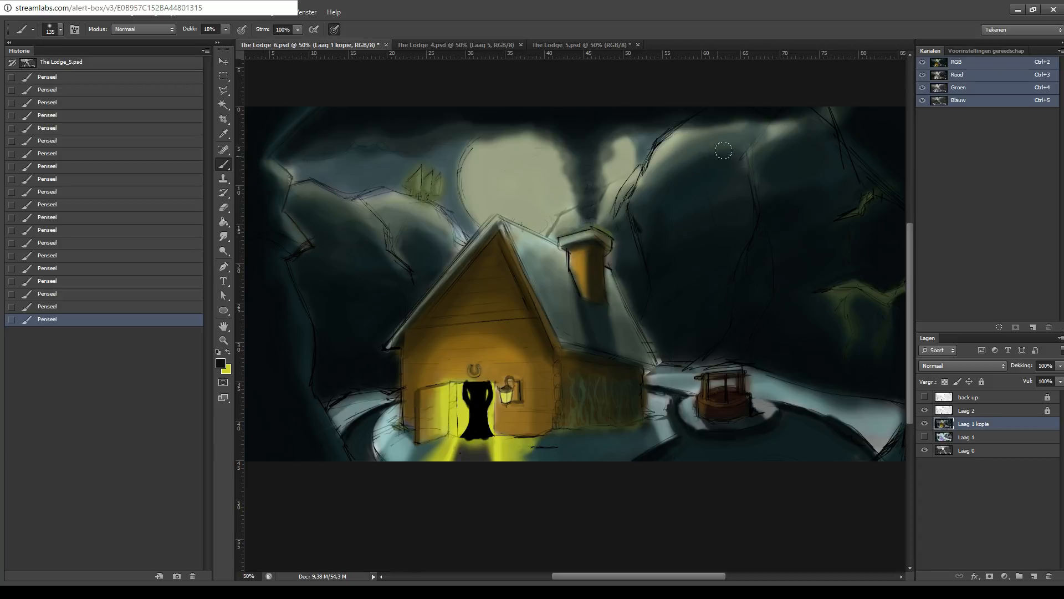
pyautogui.moveTo(736, 113)
pyautogui.mouseDown()
pyautogui.moveTo(760, 119)
pyautogui.moveTo(757, 153)
pyautogui.moveTo(772, 126)
pyautogui.mouseUp()
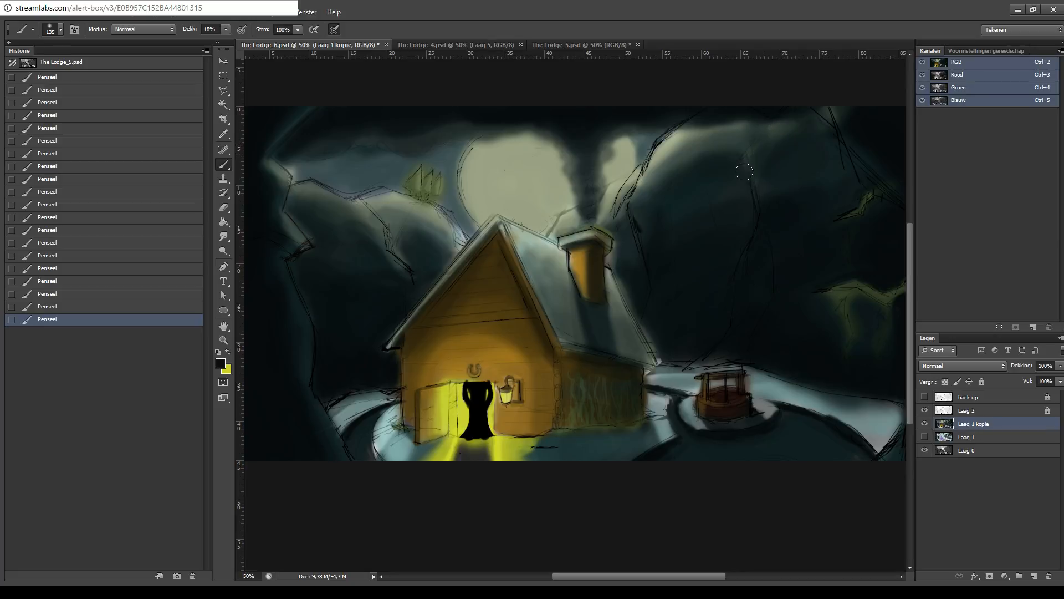
pyautogui.moveTo(725, 154); pyautogui.dragTo(715, 122)
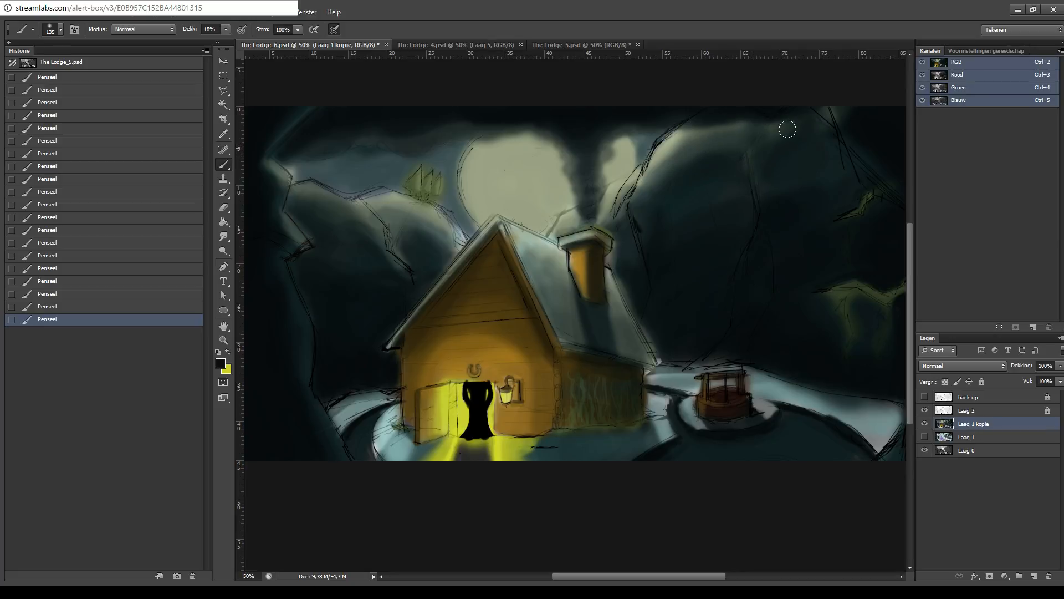
pyautogui.moveTo(770, 146); pyautogui.dragTo(684, 130)
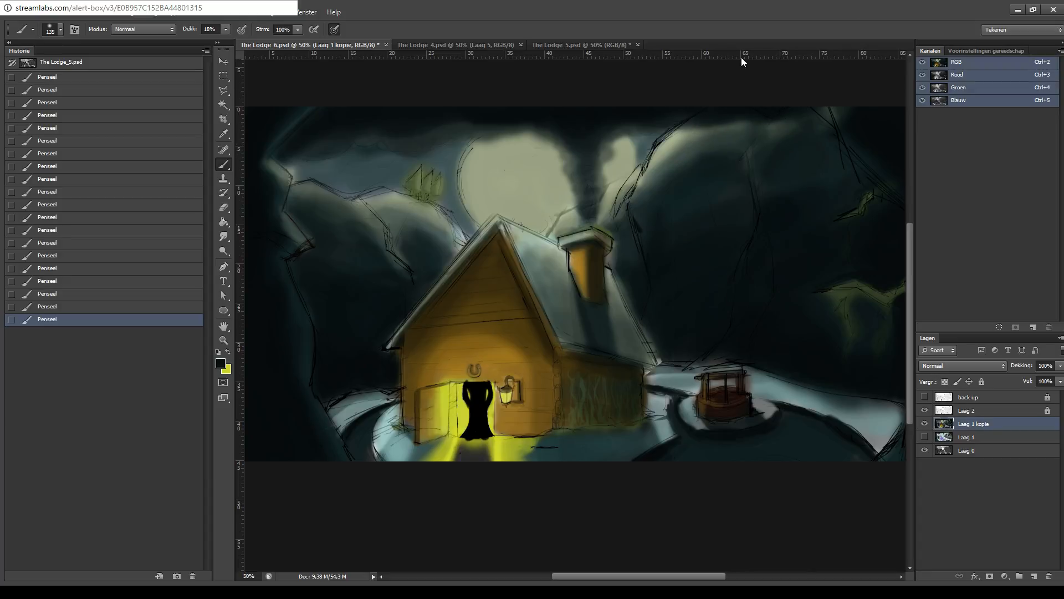
# - Sample dark teal, restore the brush opacity to 100% and save the painting as The Lodge_7.psd
pyautogui.keyDown('alt'); pyautogui.click(457, 114); pyautogui.keyUp('alt')
pyautogui.press('i')
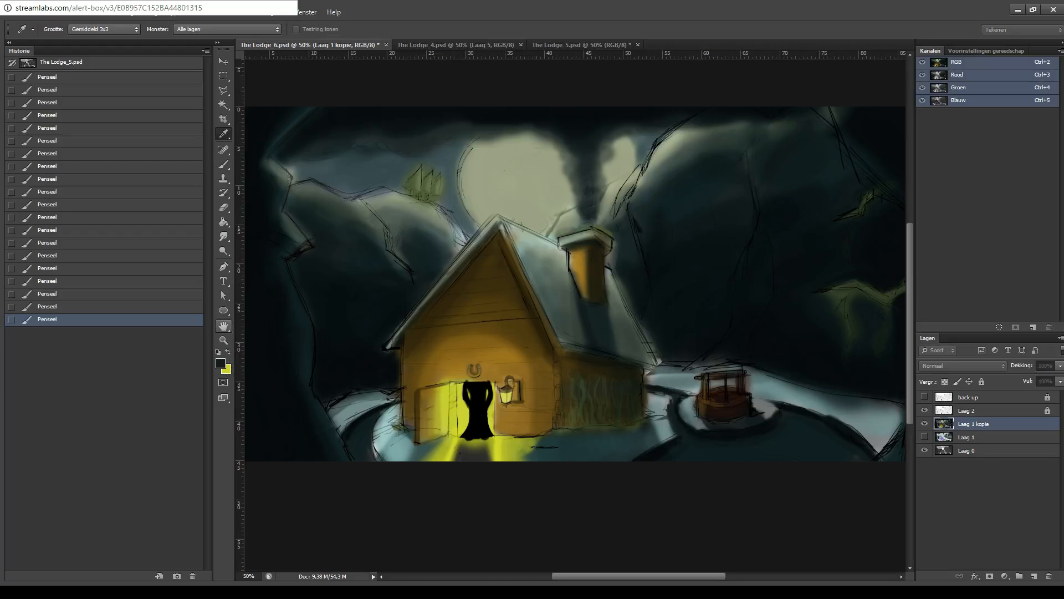
pyautogui.press('b')
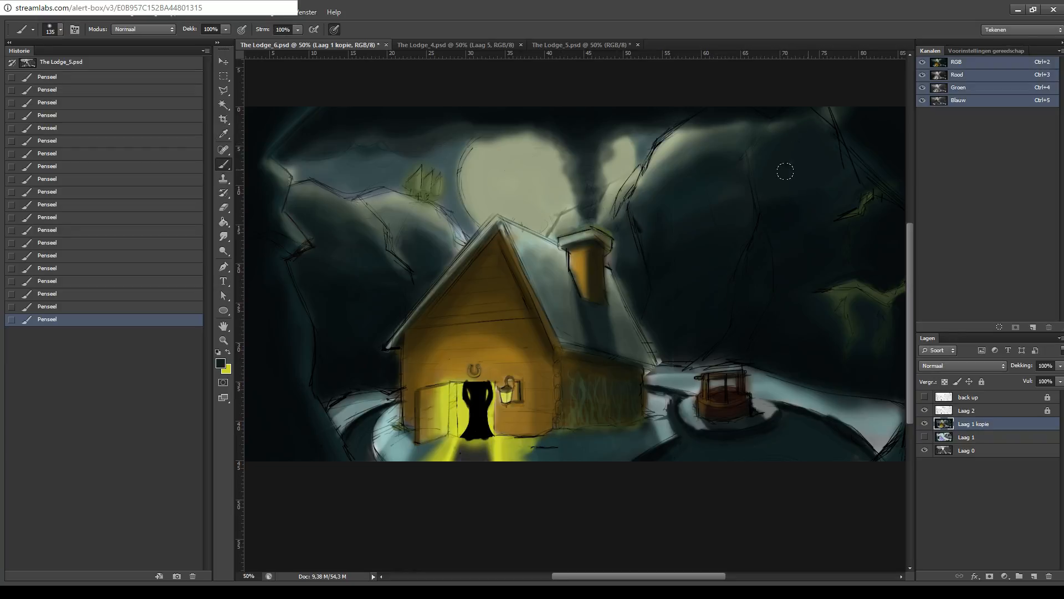
pyautogui.hotkey('ctrl', 's')
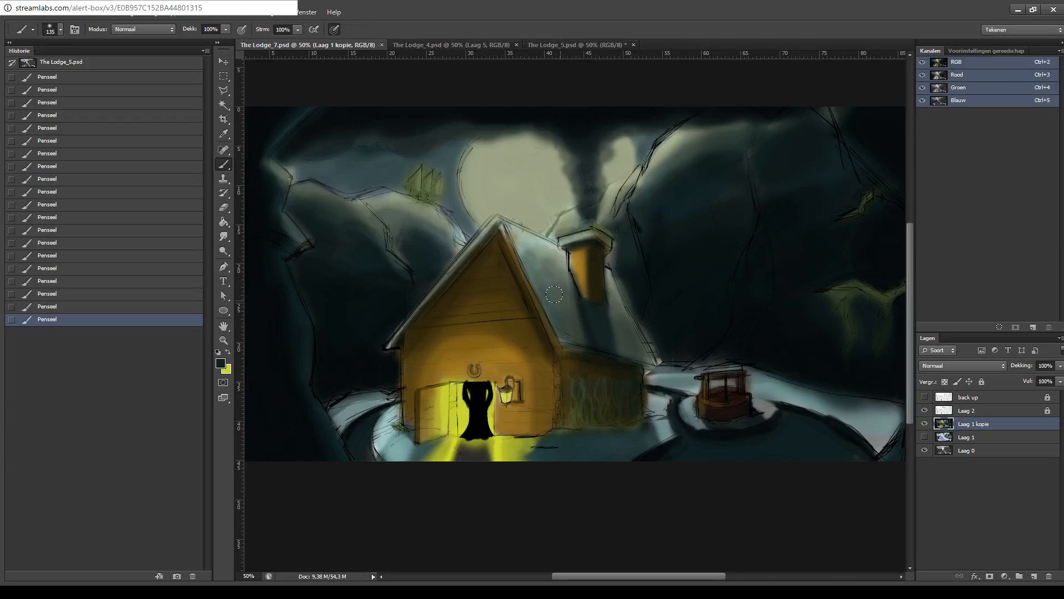
# - Reduce the brush to size 28, sample the pale moon colour and extend the moon's left edge at 100% zoom
pyautogui.hotkey('ctrl', '+')
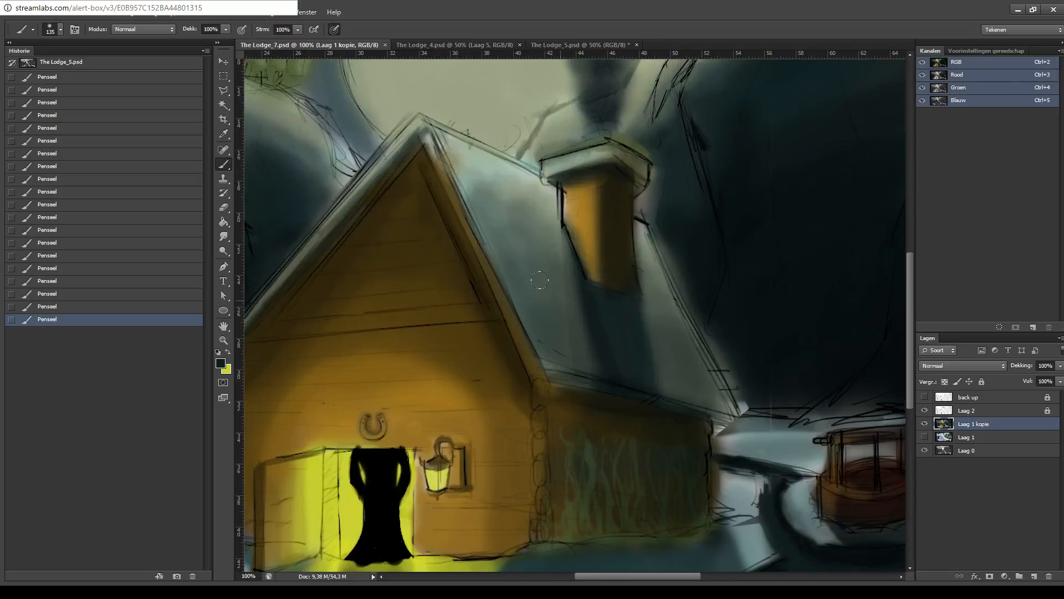
pyautogui.moveTo(329, 235); pyautogui.dragTo(354, 356)
pyautogui.moveTo(334, 182); pyautogui.dragTo(361, 248)
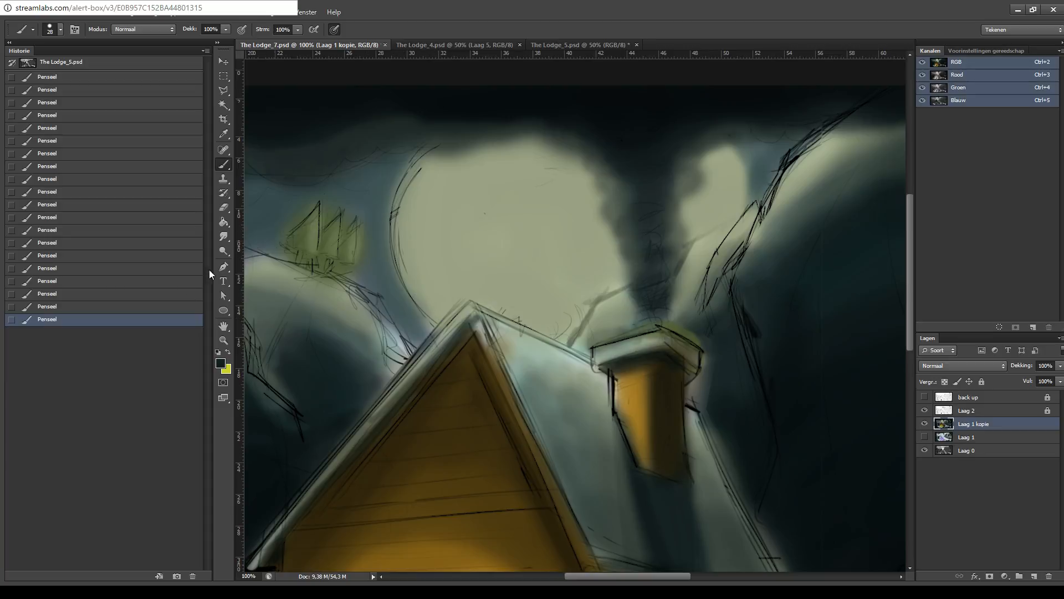
pyautogui.press('i')
pyautogui.press('b')
pyautogui.keyDown('alt'); pyautogui.click(429, 266); pyautogui.keyUp('alt')
pyautogui.moveTo(393, 282); pyautogui.dragTo(435, 320)
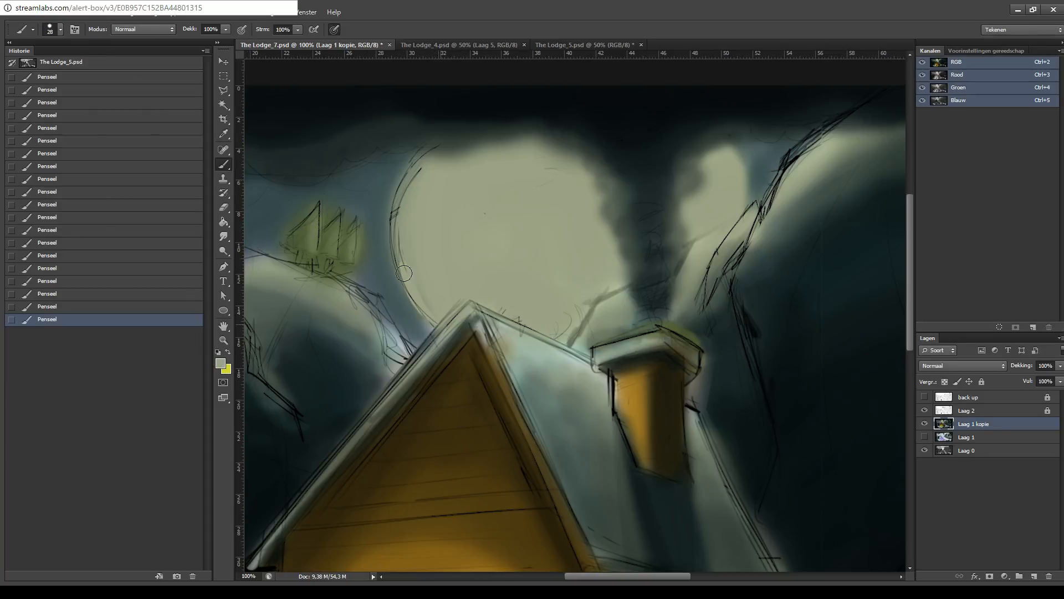
pyautogui.moveTo(403, 277); pyautogui.dragTo(401, 211)
pyautogui.moveTo(419, 303); pyautogui.dragTo(424, 166)
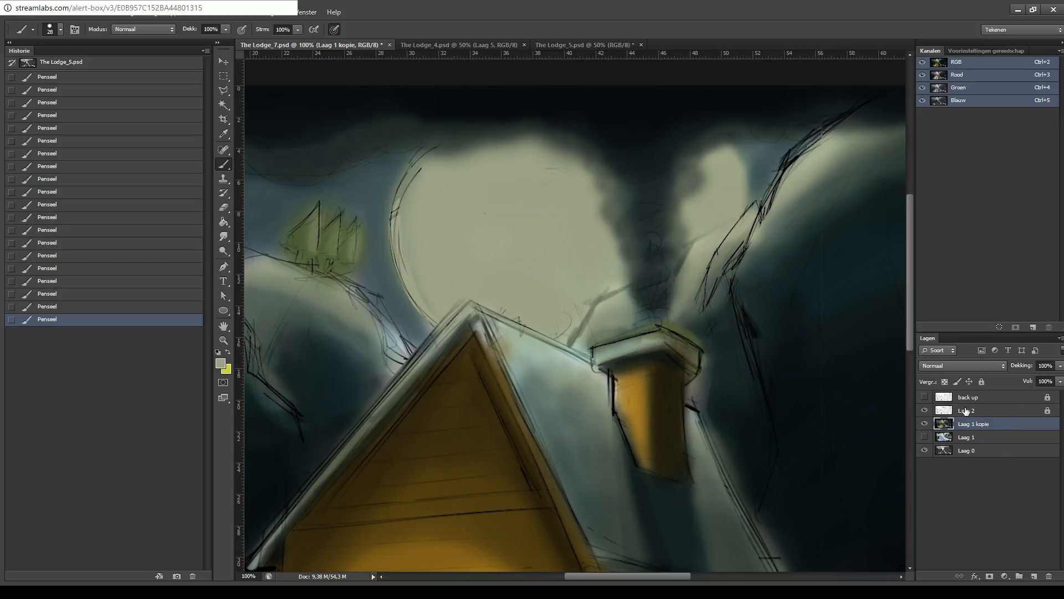
# - Hide the Laag 2 line work and examine the painted colours alone, up close and at 50%
pyautogui.click(924, 411)
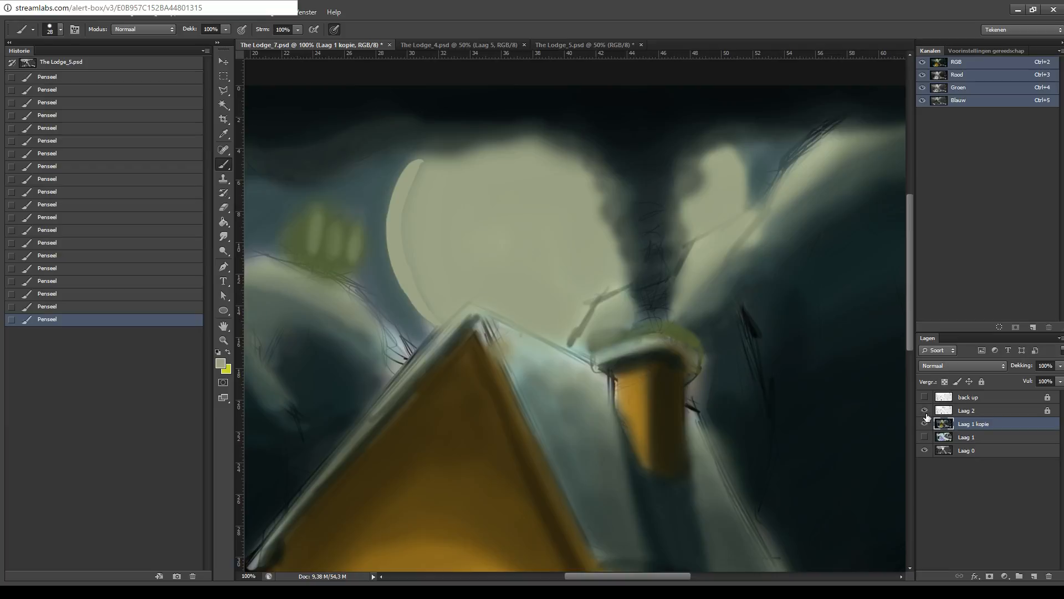
pyautogui.click(925, 412)
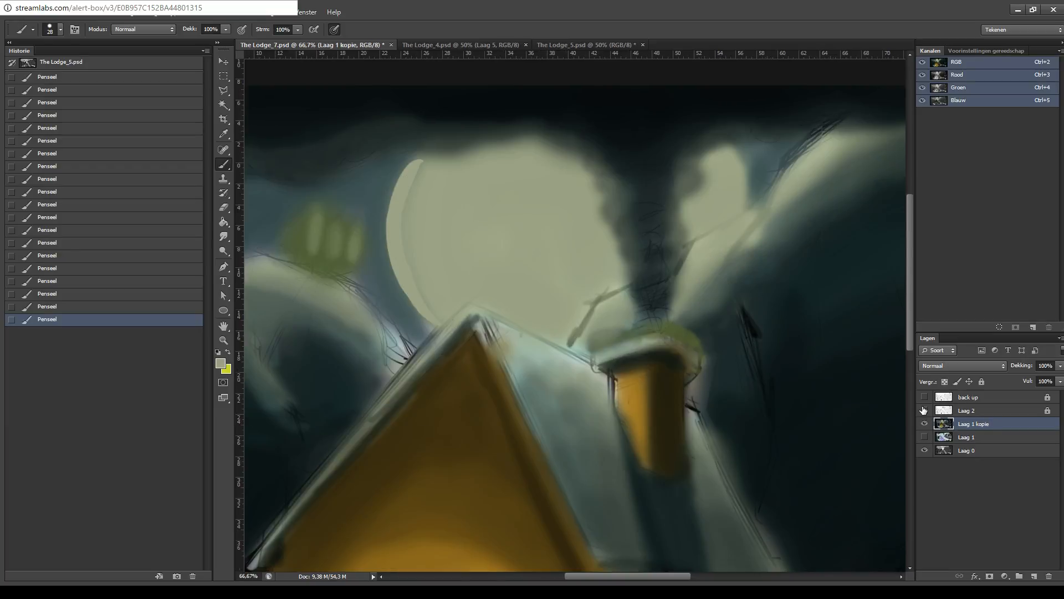
pyautogui.hotkey('ctrl', '-')
pyautogui.hotkey('ctrl', '-')
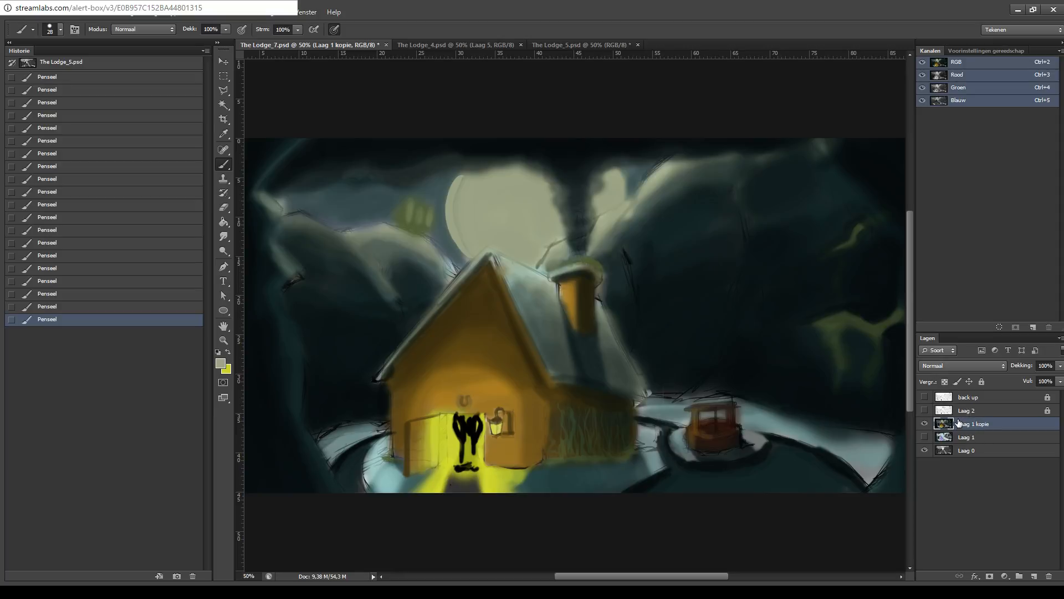
# - Flatten The Lodge_7.psd with Laag 2 shown, save it, and return to it after opening The Lodge_6.psd
pyautogui.click(924, 411)
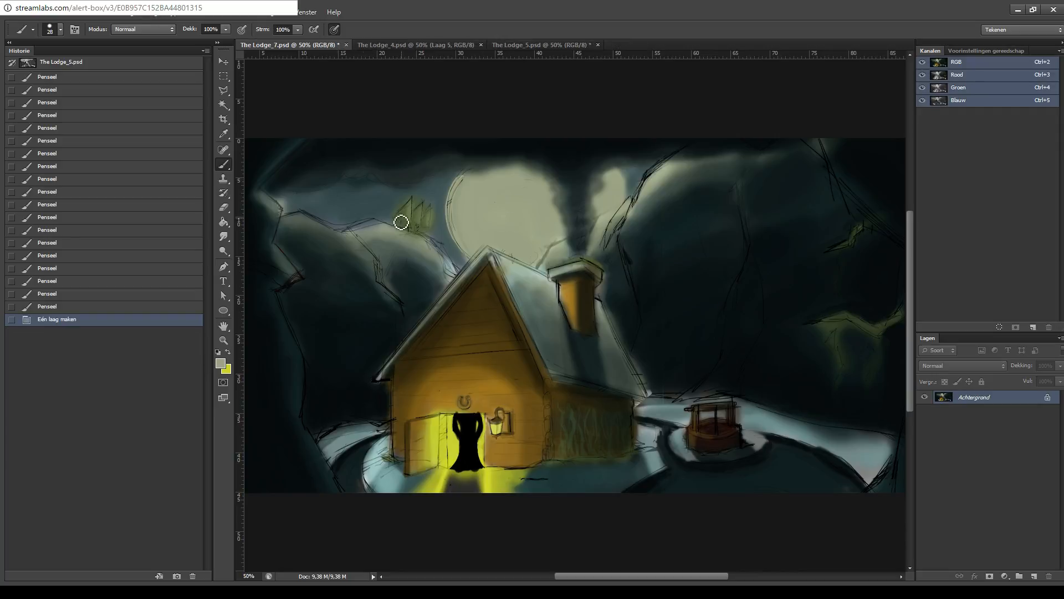
pyautogui.hotkey('ctrl', 's')
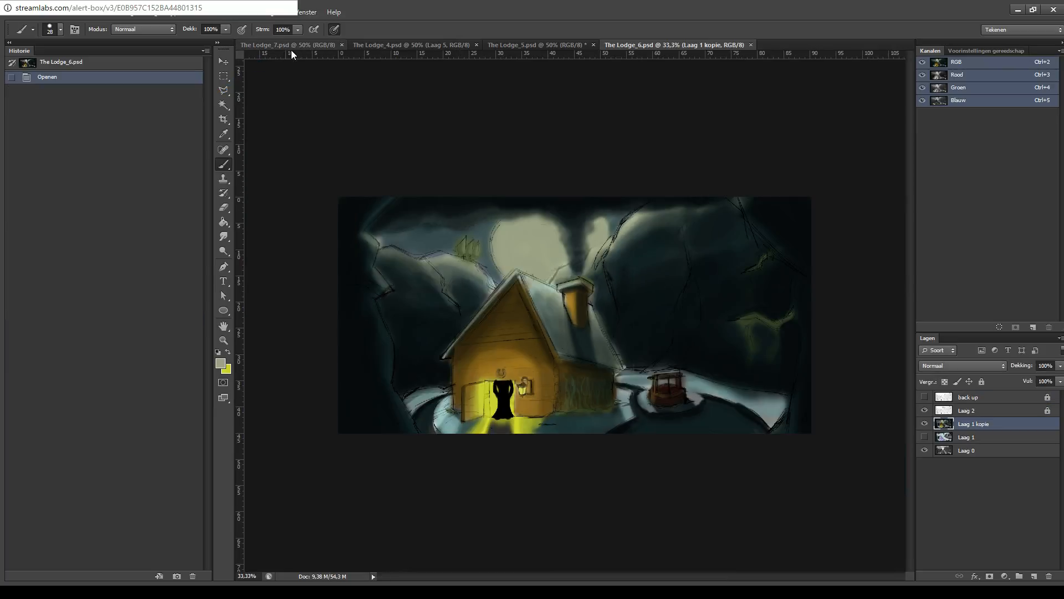
pyautogui.click(299, 46)
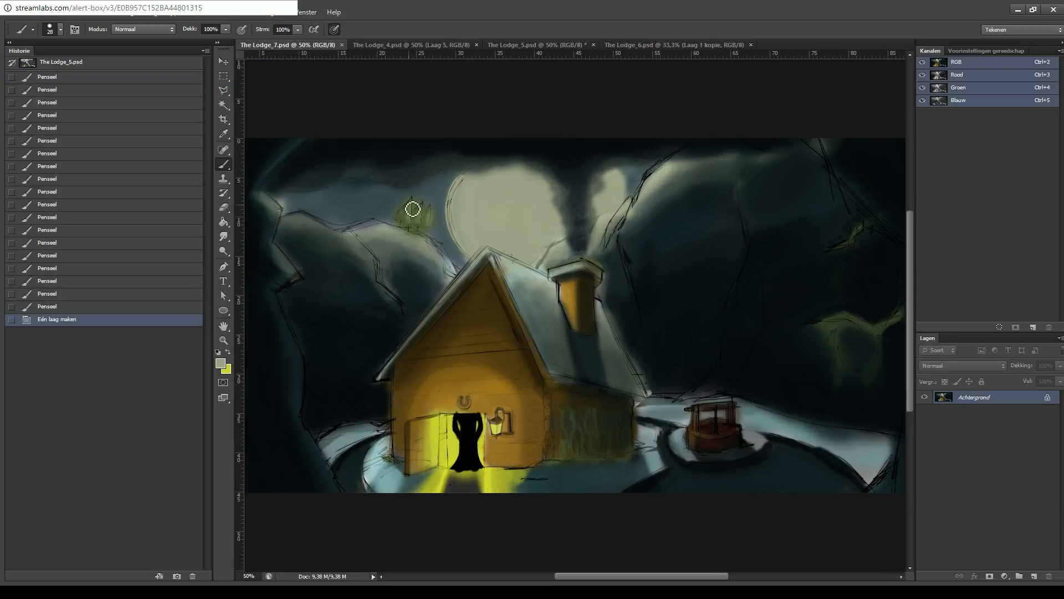
# - Paint the pale moon colour over the sketch lines along the moon's left edge with the size 28 brush
pyautogui.moveTo(364, 239); pyautogui.dragTo(385, 228)
pyautogui.hotkey('ctrl', 'z')
pyautogui.hotkey('ctrl', '+')
pyautogui.hotkey('ctrl', '+')
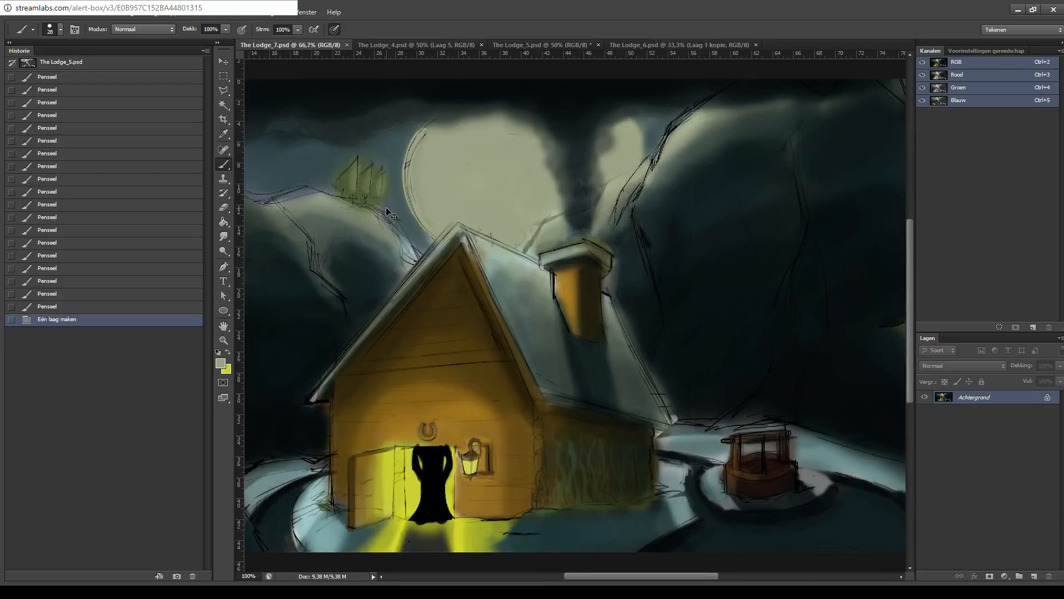
pyautogui.moveTo(543, 206)
pyautogui.mouseDown()
pyautogui.moveTo(593, 199)
pyautogui.moveTo(688, 367)
pyautogui.mouseUp()
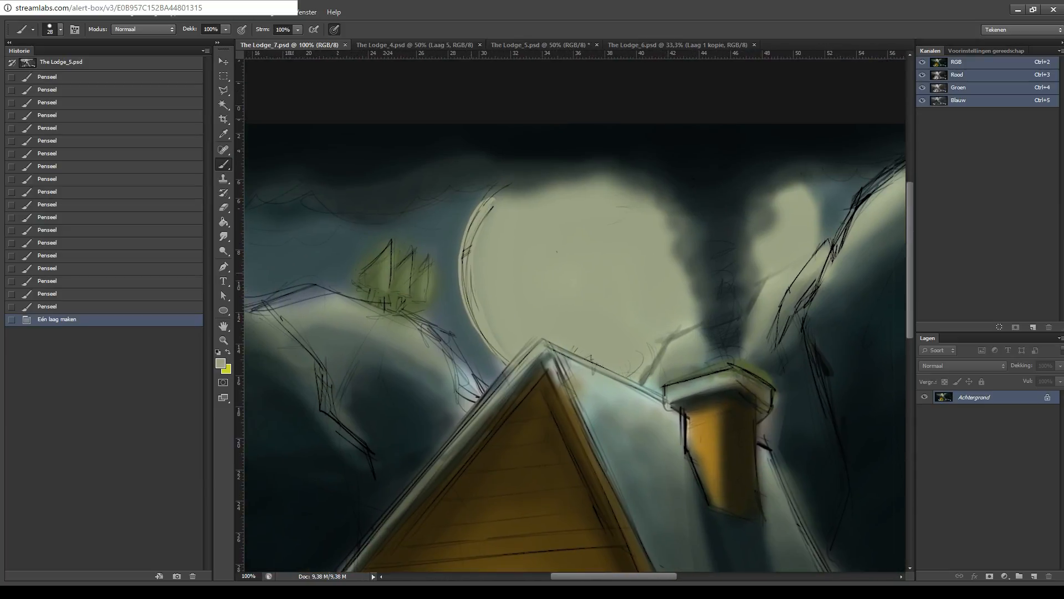
pyautogui.moveTo(501, 355)
pyautogui.mouseDown()
pyautogui.moveTo(468, 296)
pyautogui.moveTo(504, 355)
pyautogui.moveTo(472, 245)
pyautogui.mouseUp()
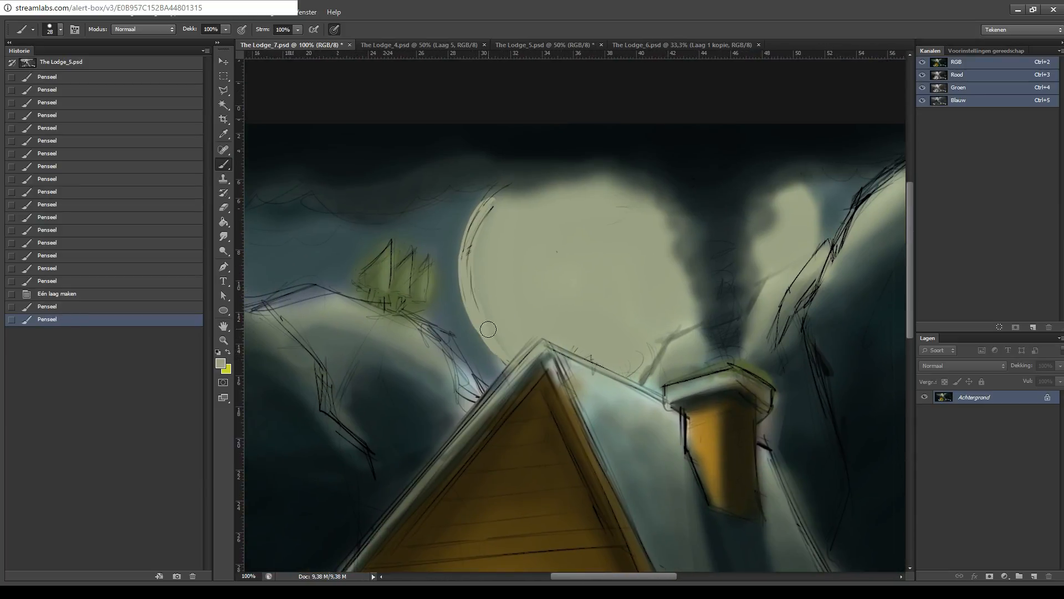
pyautogui.moveTo(488, 330); pyautogui.dragTo(474, 241)
pyautogui.moveTo(469, 300)
pyautogui.mouseDown()
pyautogui.moveTo(482, 229)
pyautogui.moveTo(467, 261)
pyautogui.moveTo(496, 198)
pyautogui.moveTo(479, 212)
pyautogui.moveTo(506, 191)
pyautogui.mouseUp()
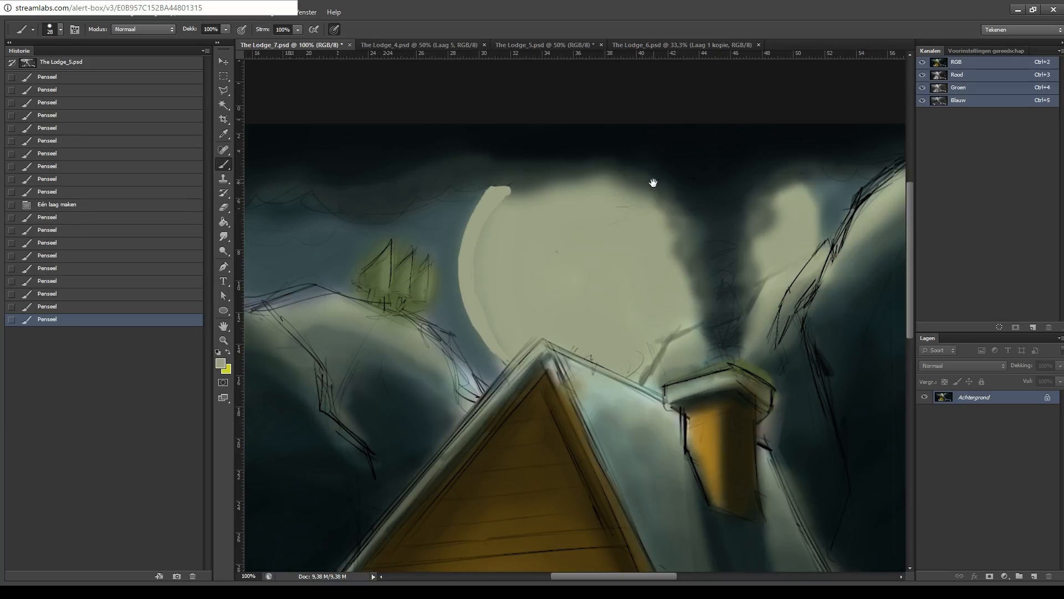
# - Define the moon's right edge beside the chimney smoke with pale size 28 strokes, redoing the first stroke
pyautogui.moveTo(653, 183); pyautogui.dragTo(546, 175)
pyautogui.moveTo(700, 186); pyautogui.dragTo(697, 242)
pyautogui.hotkey('ctrl', 'z')
pyautogui.moveTo(693, 178); pyautogui.dragTo(701, 242)
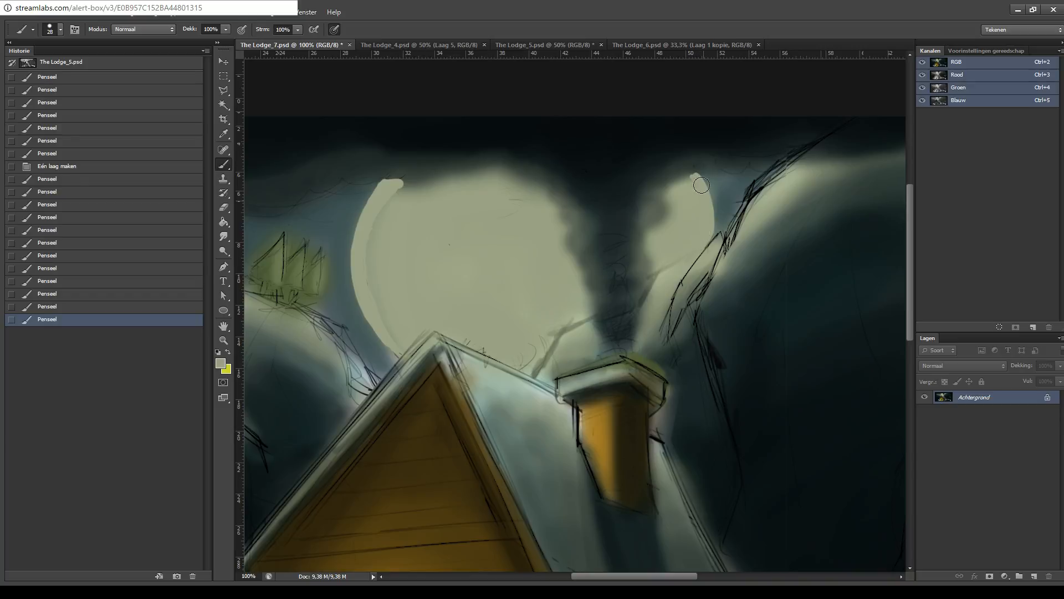
pyautogui.moveTo(693, 176); pyautogui.dragTo(697, 183)
# - Smooth and round the moon's left outline up to the dark clouds with the pale moon colour
pyautogui.moveTo(558, 240); pyautogui.dragTo(613, 209)
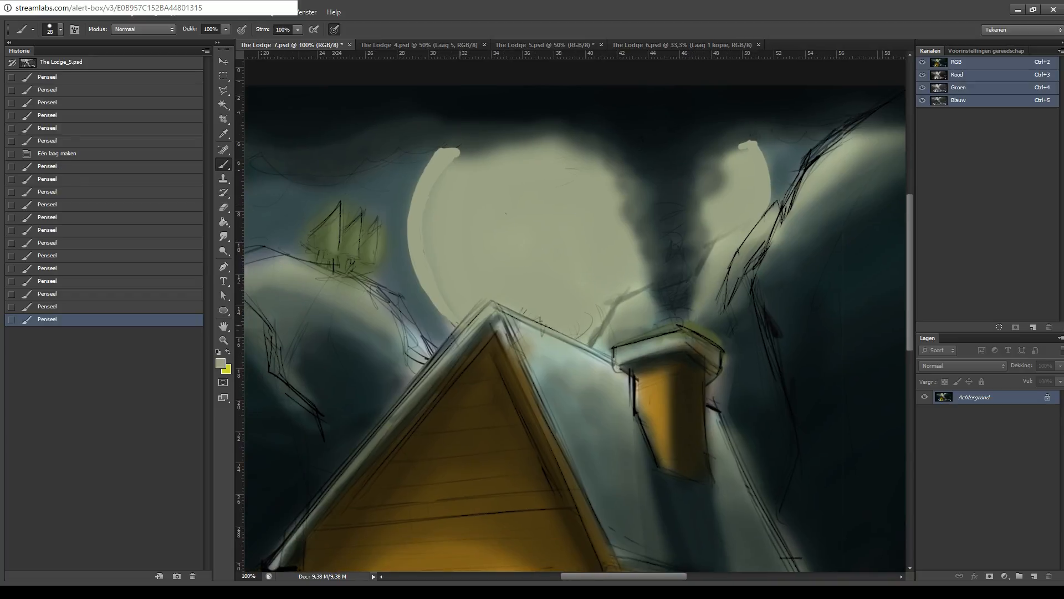
pyautogui.moveTo(450, 252)
pyautogui.mouseDown()
pyautogui.moveTo(477, 277)
pyautogui.moveTo(451, 240)
pyautogui.mouseUp()
pyautogui.moveTo(455, 307)
pyautogui.mouseDown()
pyautogui.moveTo(469, 201)
pyautogui.moveTo(459, 219)
pyautogui.moveTo(486, 181)
pyautogui.mouseUp()
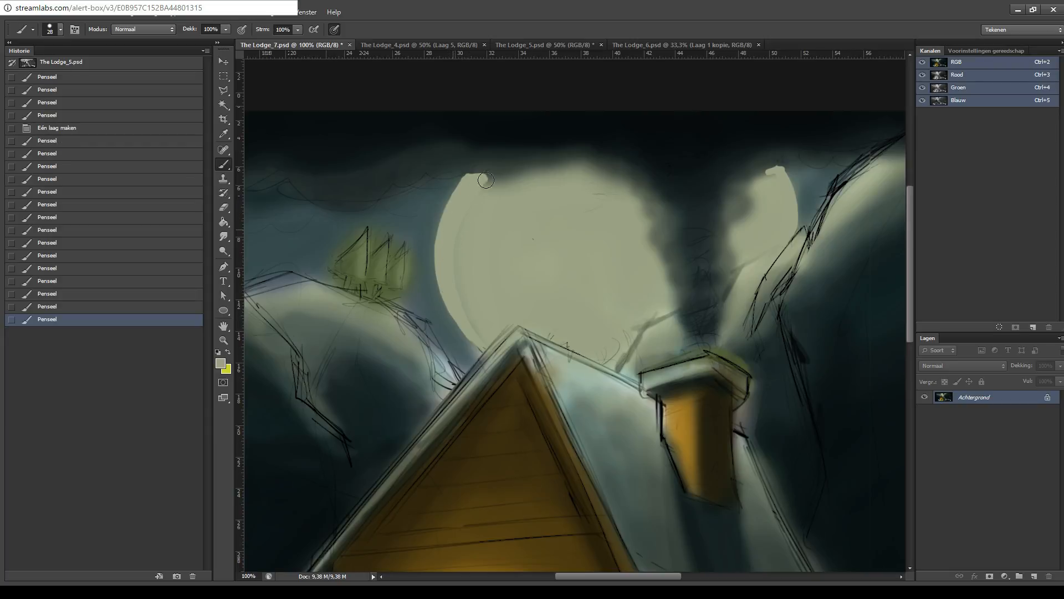
# - Touch up the moon's lower-left edge with pale size 28 strokes and undo the unwanted ones
pyautogui.moveTo(456, 284); pyautogui.dragTo(468, 308)
pyautogui.moveTo(479, 349); pyautogui.dragTo(481, 352)
pyautogui.hotkey('ctrl', 'z')
pyautogui.moveTo(453, 301)
pyautogui.mouseDown()
pyautogui.moveTo(479, 350)
pyautogui.moveTo(452, 233)
pyautogui.moveTo(720, 196)
pyautogui.mouseUp()
pyautogui.hotkey('ctrl', 'z')
# - Sample the dark grey of the clouds and repaint the left end of the lower cloud band with a size 70 brush
pyautogui.moveTo(580, 150); pyautogui.dragTo(623, 258)
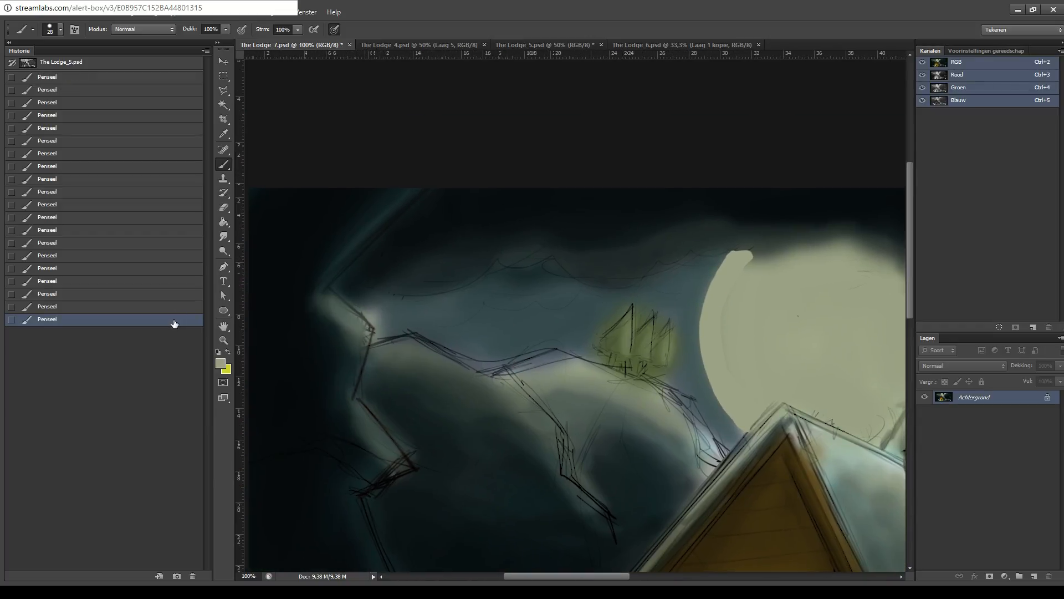
pyautogui.press('i')
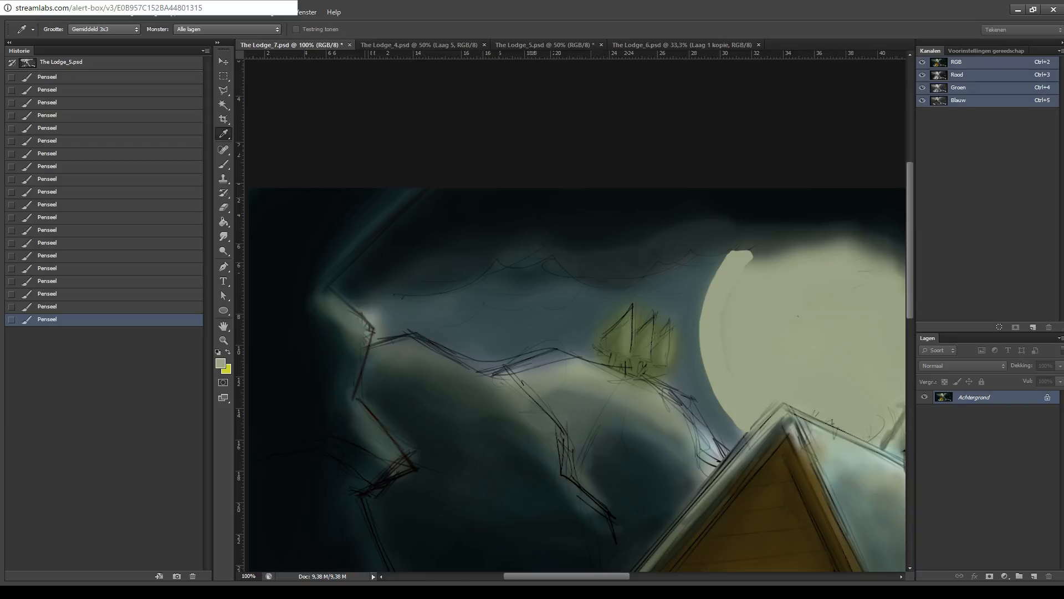
pyautogui.keyDown('alt'); pyautogui.click(531, 244); pyautogui.keyUp('alt')
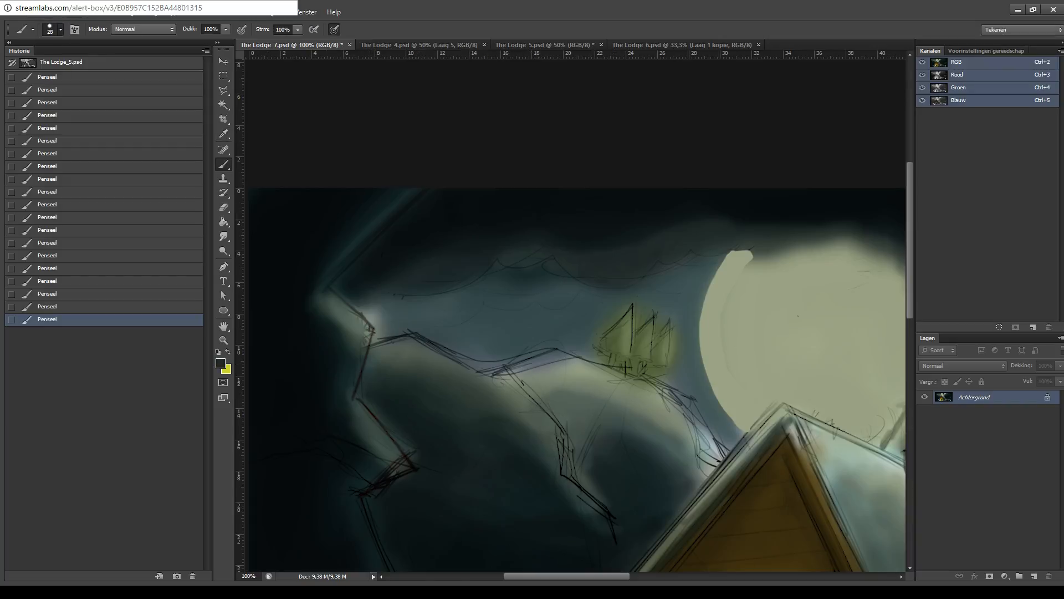
pyautogui.moveTo(372, 277); pyautogui.dragTo(445, 267)
pyautogui.hotkey('ctrl', 'z')
pyautogui.moveTo(368, 273)
pyautogui.mouseDown()
pyautogui.moveTo(468, 272)
pyautogui.moveTo(374, 273)
pyautogui.moveTo(478, 260)
pyautogui.moveTo(378, 273)
pyautogui.moveTo(481, 243)
pyautogui.moveTo(379, 274)
pyautogui.moveTo(433, 249)
pyautogui.moveTo(433, 263)
pyautogui.moveTo(512, 246)
pyautogui.mouseUp()
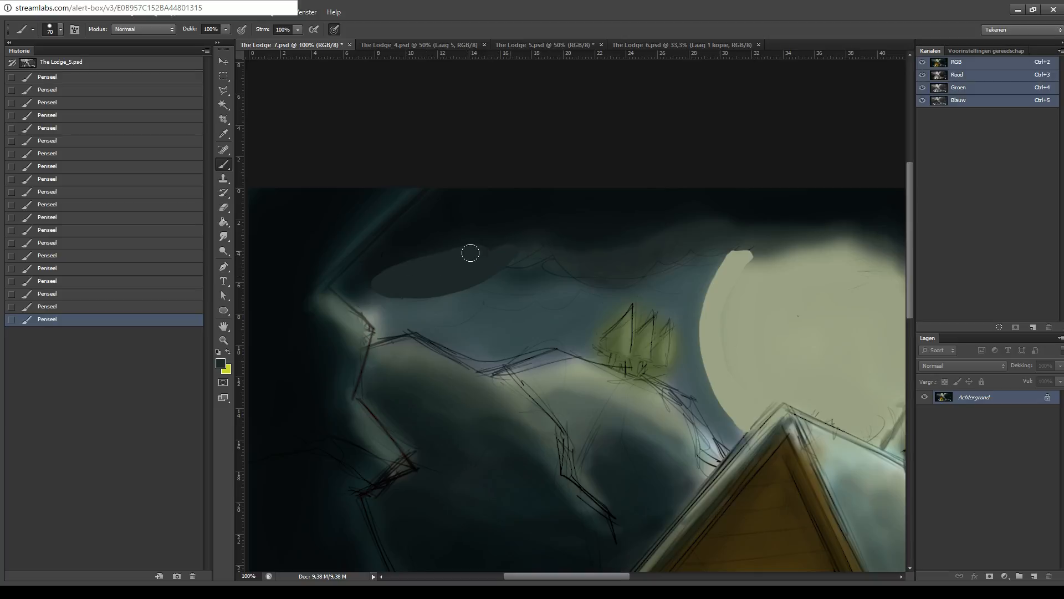
# - Extend the dark grey scalloped cloud band across the moon's top and past the smoke to the right-hand mountain
pyautogui.moveTo(492, 241)
pyautogui.mouseDown()
pyautogui.moveTo(551, 259)
pyautogui.moveTo(605, 250)
pyautogui.moveTo(537, 246)
pyautogui.moveTo(548, 259)
pyautogui.moveTo(558, 244)
pyautogui.moveTo(603, 269)
pyautogui.moveTo(630, 241)
pyautogui.moveTo(548, 239)
pyautogui.moveTo(583, 254)
pyautogui.mouseUp()
pyautogui.moveTo(674, 226)
pyautogui.mouseDown()
pyautogui.moveTo(515, 247)
pyautogui.moveTo(737, 268)
pyautogui.moveTo(767, 296)
pyautogui.mouseUp()
pyautogui.moveTo(575, 247)
pyautogui.mouseDown()
pyautogui.moveTo(663, 247)
pyautogui.moveTo(726, 262)
pyautogui.moveTo(704, 250)
pyautogui.moveTo(765, 296)
pyautogui.moveTo(757, 280)
pyautogui.moveTo(564, 325)
pyautogui.mouseUp()
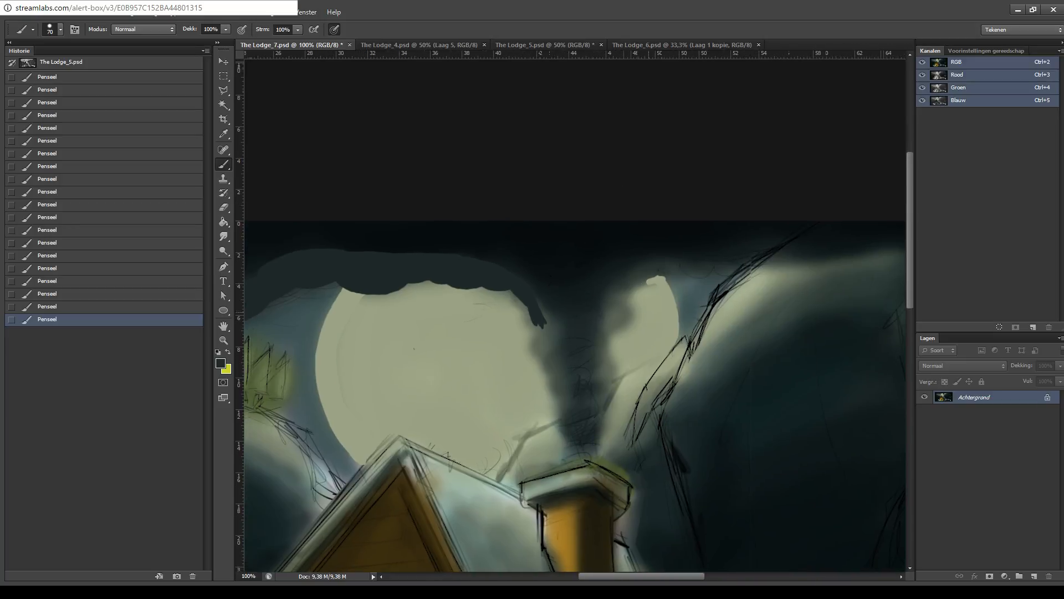
pyautogui.moveTo(609, 292)
pyautogui.mouseDown()
pyautogui.moveTo(629, 258)
pyautogui.moveTo(603, 281)
pyautogui.moveTo(665, 250)
pyautogui.moveTo(638, 251)
pyautogui.moveTo(743, 256)
pyautogui.moveTo(716, 246)
pyautogui.moveTo(753, 237)
pyautogui.moveTo(741, 247)
pyautogui.moveTo(762, 242)
pyautogui.moveTo(656, 288)
pyautogui.moveTo(628, 266)
pyautogui.moveTo(769, 249)
pyautogui.moveTo(880, 263)
pyautogui.moveTo(800, 265)
pyautogui.moveTo(937, 247)
pyautogui.mouseUp()
pyautogui.moveTo(703, 230); pyautogui.dragTo(791, 224)
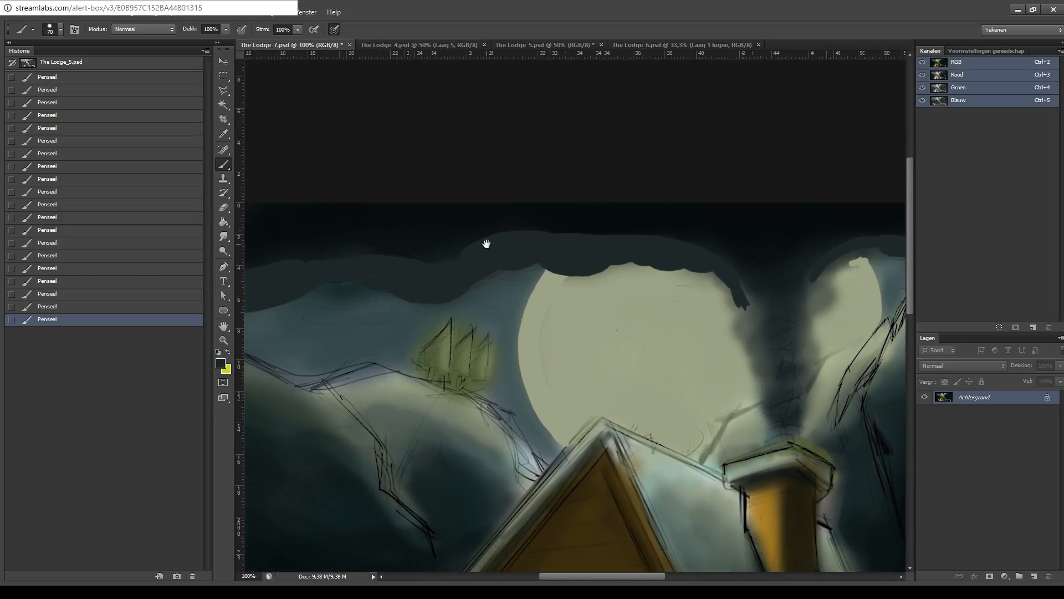
# - Sample the near-black sky colour and paint a scalloped upper cloud over the left part of the grey band
pyautogui.moveTo(454, 245); pyautogui.dragTo(676, 252)
pyautogui.press('i')
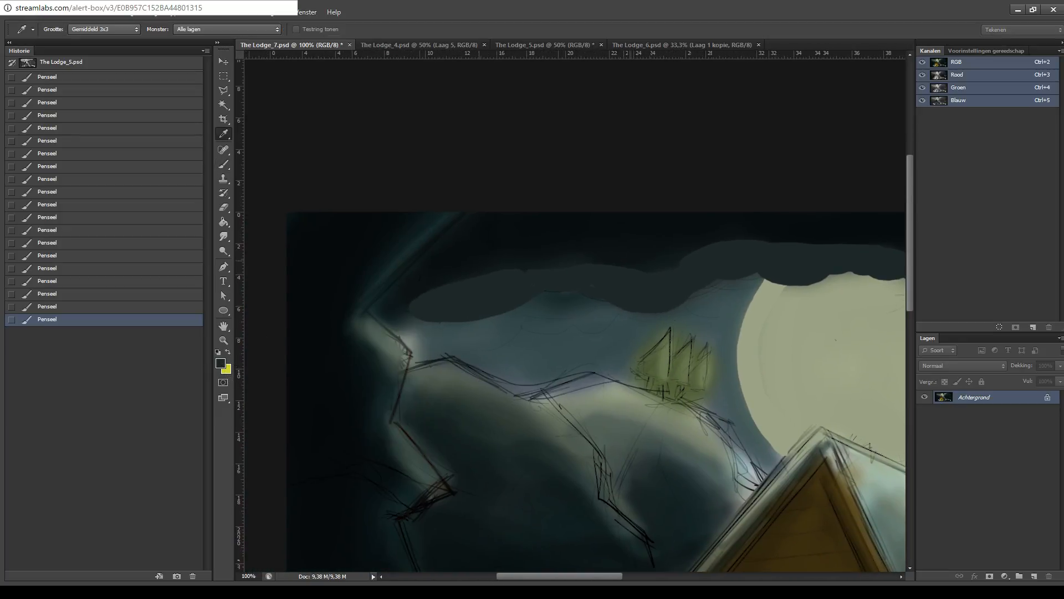
pyautogui.press('b')
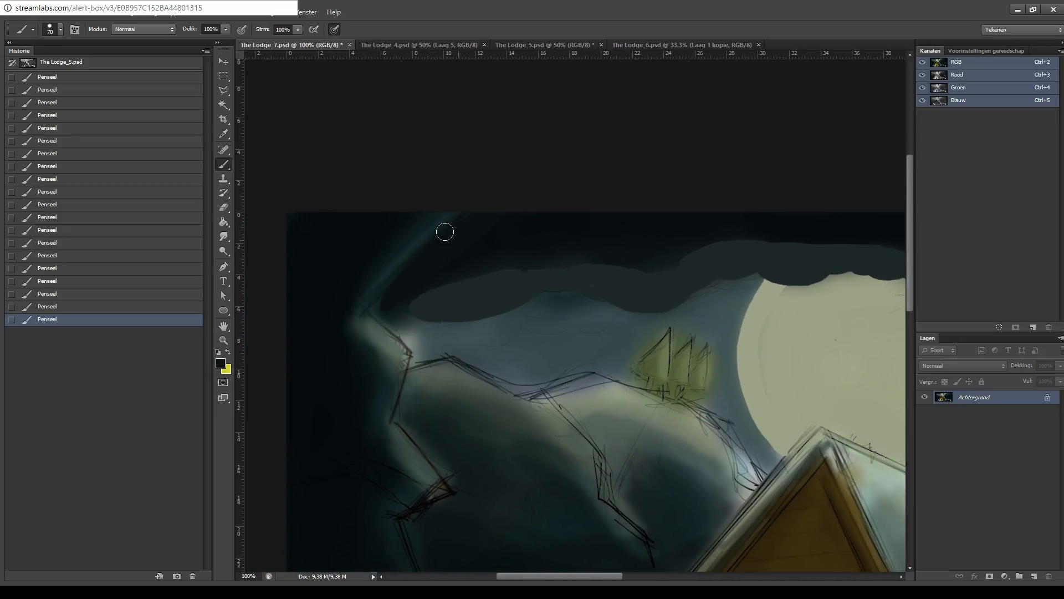
pyautogui.moveTo(390, 283); pyautogui.dragTo(512, 277)
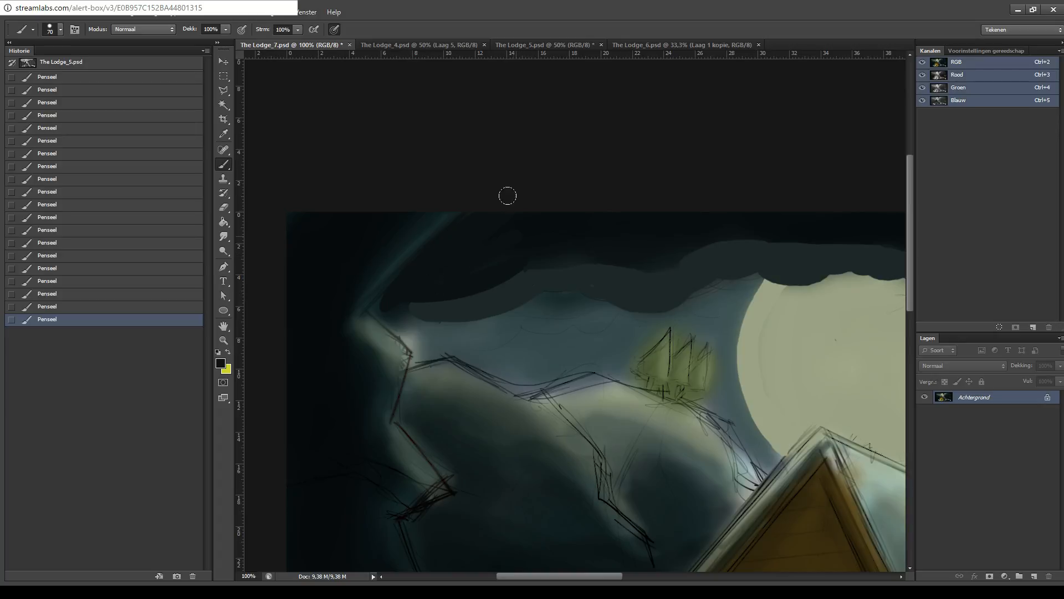
pyautogui.moveTo(485, 242); pyautogui.dragTo(483, 254)
pyautogui.moveTo(516, 263)
pyautogui.mouseDown()
pyautogui.moveTo(602, 217)
pyautogui.moveTo(620, 247)
pyautogui.moveTo(679, 224)
pyautogui.moveTo(458, 291)
pyautogui.mouseUp()
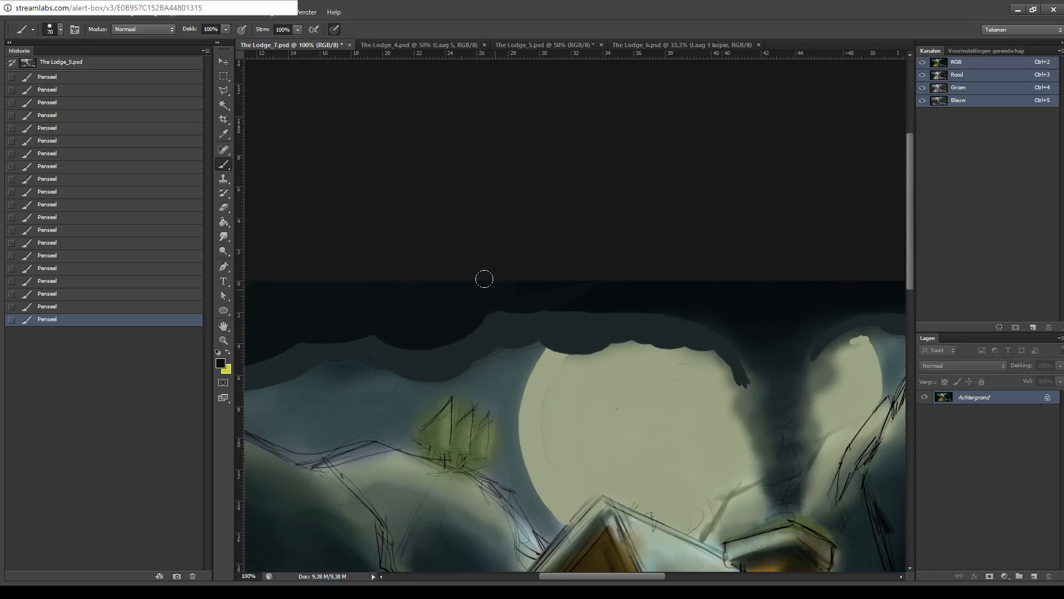
# - Continue the near-black upper cloud above the moon, into the smoke's top and along the sky towards the right-hand mountain
pyautogui.moveTo(541, 275)
pyautogui.mouseDown()
pyautogui.moveTo(627, 282)
pyautogui.moveTo(547, 290)
pyautogui.moveTo(600, 281)
pyautogui.moveTo(683, 292)
pyautogui.moveTo(608, 297)
pyautogui.moveTo(675, 293)
pyautogui.moveTo(732, 320)
pyautogui.moveTo(616, 272)
pyautogui.moveTo(701, 277)
pyautogui.moveTo(722, 307)
pyautogui.moveTo(591, 284)
pyautogui.moveTo(535, 292)
pyautogui.moveTo(535, 272)
pyautogui.moveTo(570, 351)
pyautogui.mouseUp()
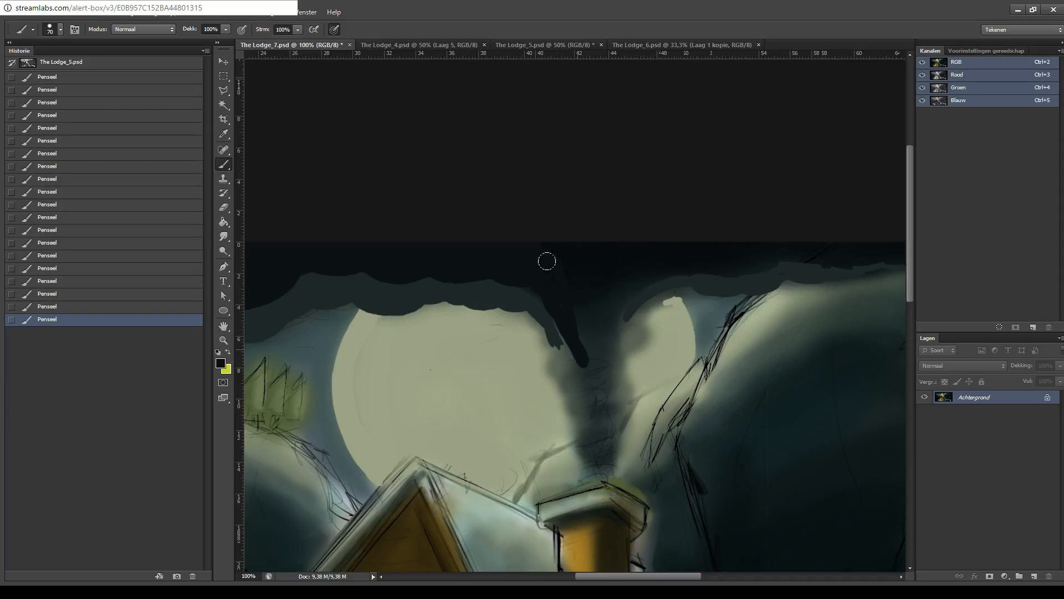
pyautogui.moveTo(567, 299)
pyautogui.mouseDown()
pyautogui.moveTo(586, 353)
pyautogui.moveTo(627, 270)
pyautogui.moveTo(602, 320)
pyautogui.moveTo(616, 294)
pyautogui.mouseUp()
pyautogui.moveTo(772, 259); pyautogui.dragTo(648, 282)
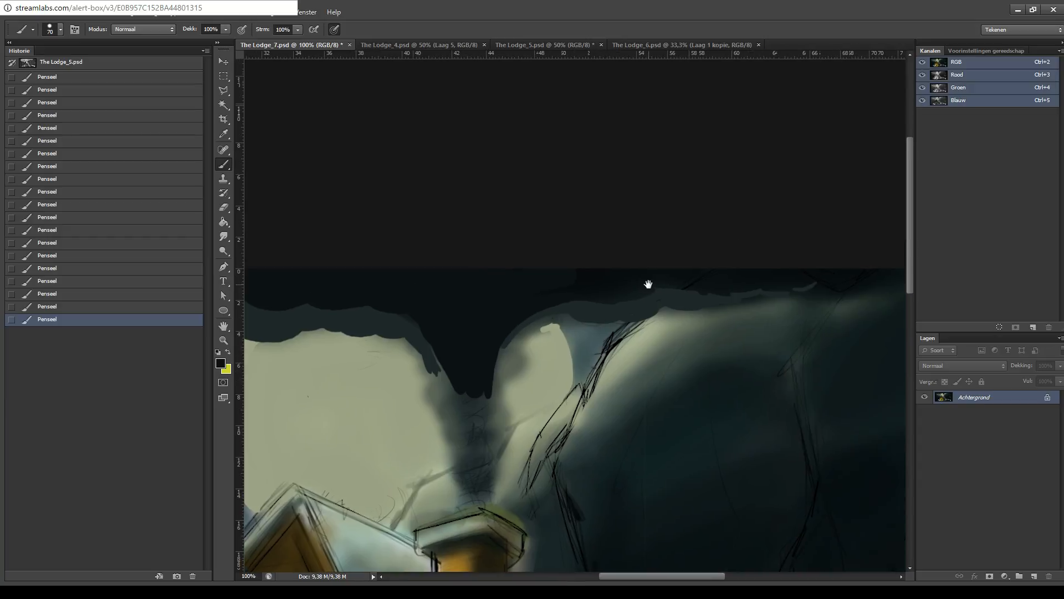
pyautogui.moveTo(560, 275)
pyautogui.mouseDown()
pyautogui.moveTo(614, 285)
pyautogui.moveTo(600, 286)
pyautogui.moveTo(701, 274)
pyautogui.mouseUp()
pyautogui.moveTo(869, 253); pyautogui.dragTo(862, 254)
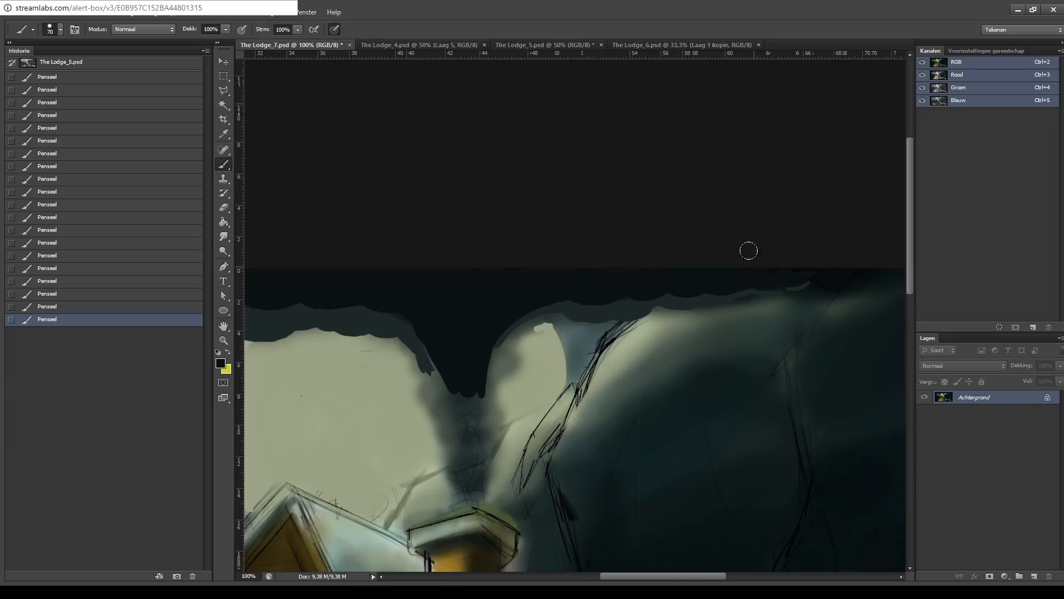
# - Paint the chimney smoke as a billowing near-black column from the clouds down to the chimney
pyautogui.moveTo(475, 371)
pyautogui.mouseDown()
pyautogui.moveTo(492, 327)
pyautogui.moveTo(480, 434)
pyautogui.mouseUp()
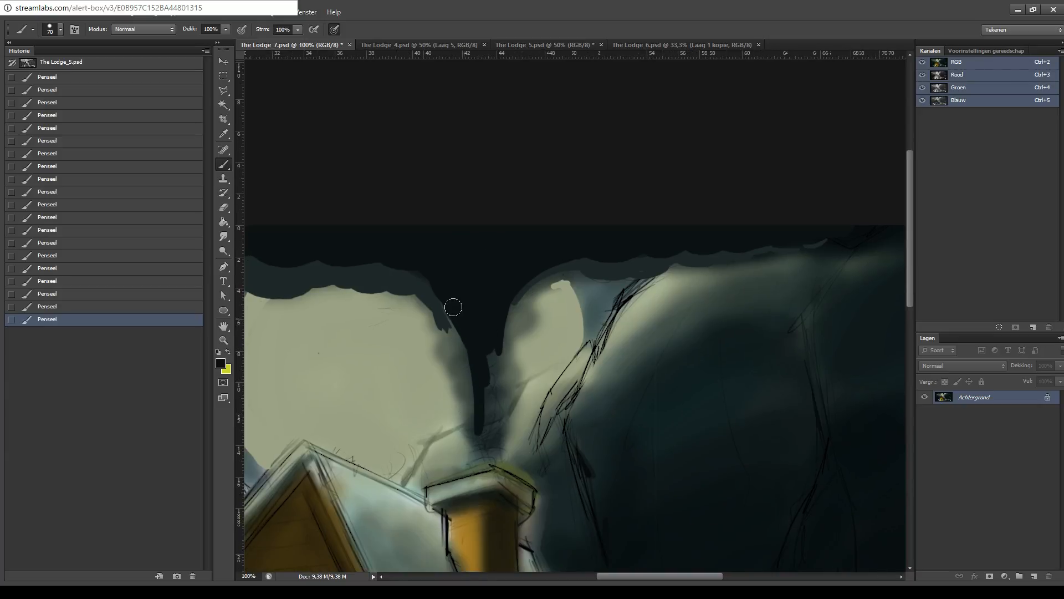
pyautogui.moveTo(451, 305)
pyautogui.mouseDown()
pyautogui.moveTo(474, 453)
pyautogui.moveTo(483, 411)
pyautogui.moveTo(469, 357)
pyautogui.moveTo(476, 332)
pyautogui.moveTo(494, 331)
pyautogui.moveTo(484, 278)
pyautogui.moveTo(527, 243)
pyautogui.moveTo(459, 324)
pyautogui.moveTo(470, 324)
pyautogui.moveTo(403, 250)
pyautogui.mouseUp()
pyautogui.moveTo(506, 260); pyautogui.dragTo(582, 233)
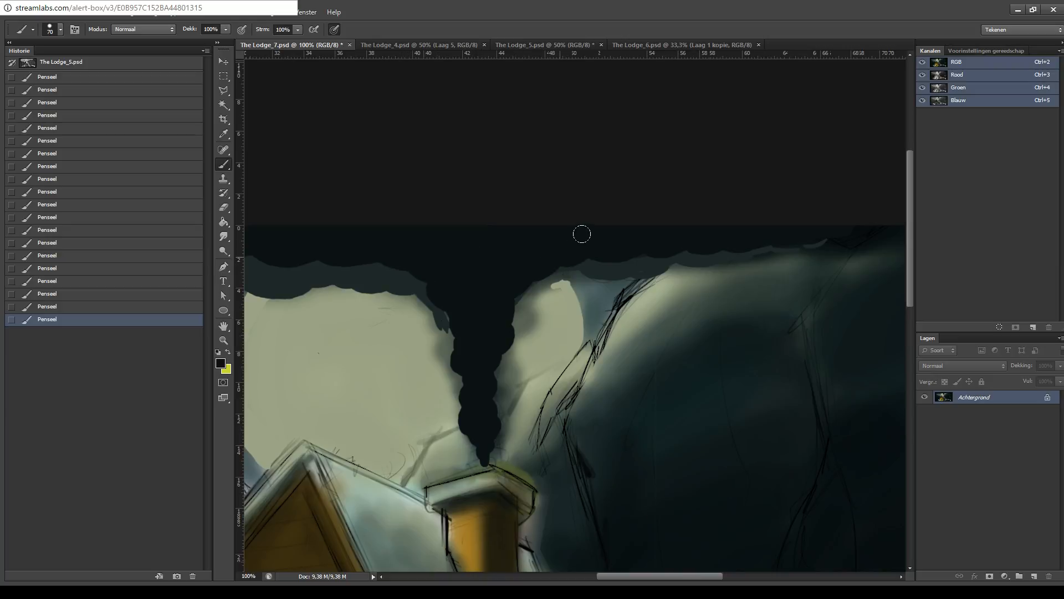
pyautogui.moveTo(496, 287); pyautogui.dragTo(617, 254)
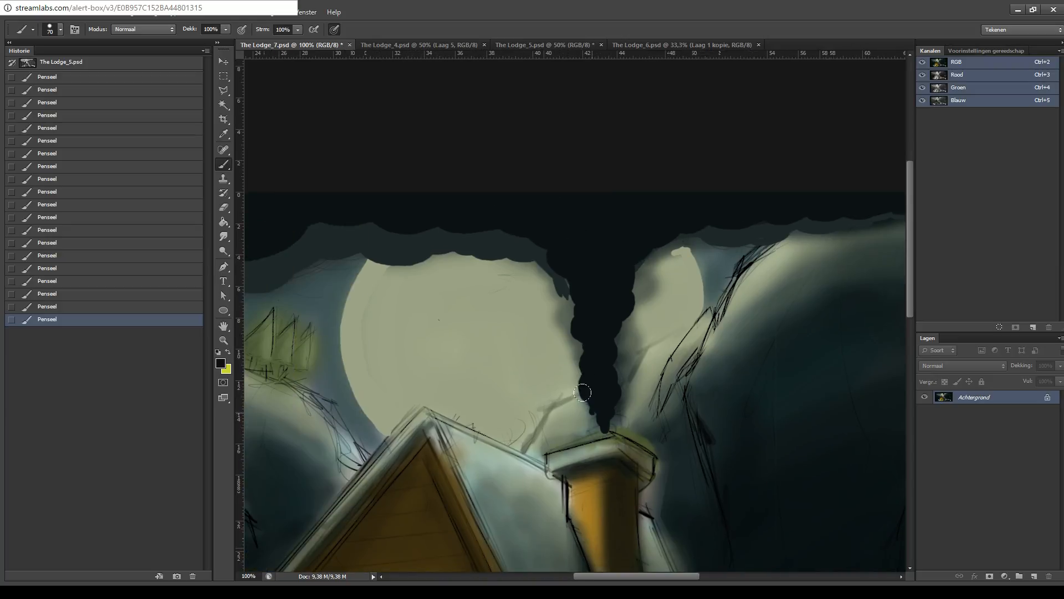
# - Spread the near-black smoke's base over the chimney top, undoing and repainting strokes as needed
pyautogui.moveTo(583, 396)
pyautogui.mouseDown()
pyautogui.moveTo(581, 426)
pyautogui.moveTo(586, 404)
pyautogui.moveTo(560, 433)
pyautogui.moveTo(600, 424)
pyautogui.moveTo(577, 427)
pyautogui.moveTo(590, 418)
pyautogui.moveTo(620, 424)
pyautogui.moveTo(602, 415)
pyautogui.moveTo(631, 434)
pyautogui.mouseUp()
pyautogui.hotkey('ctrl', 'z')
pyautogui.hotkey('ctrl', 'z')
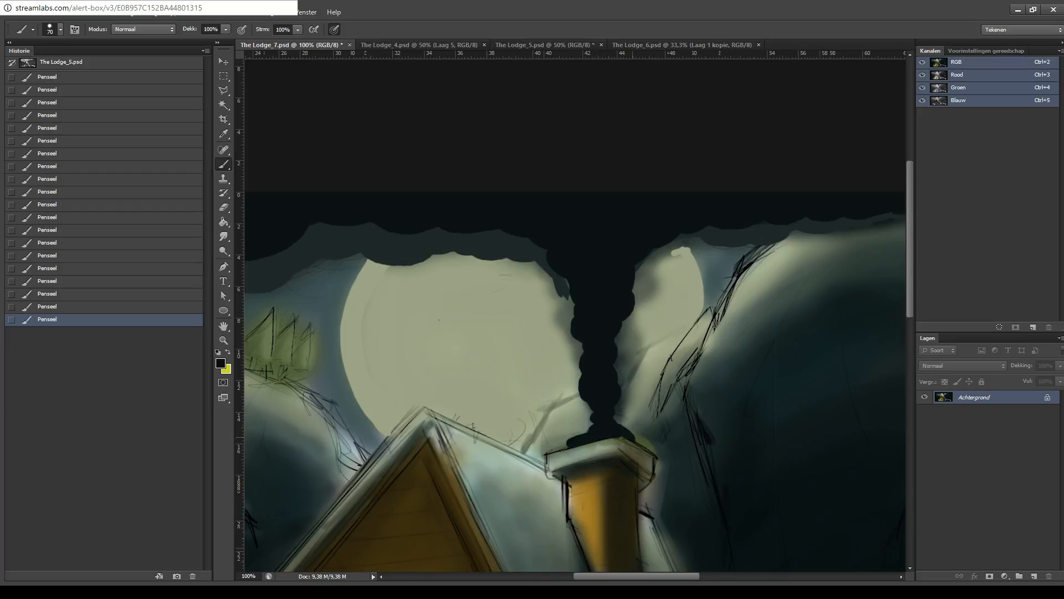
pyautogui.moveTo(592, 411); pyautogui.dragTo(559, 447)
# - Sample a pale grey-green and paint it along both sides of the smoke's base above the chimney cap
pyautogui.hotkey('ctrl', '-')
pyautogui.hotkey('ctrl', '-')
pyautogui.hotkey('ctrl', '-')
pyautogui.hotkey('ctrl', '-')
pyautogui.hotkey('ctrl', '+')
pyautogui.hotkey('ctrl', '+')
pyautogui.hotkey('ctrl', '+')
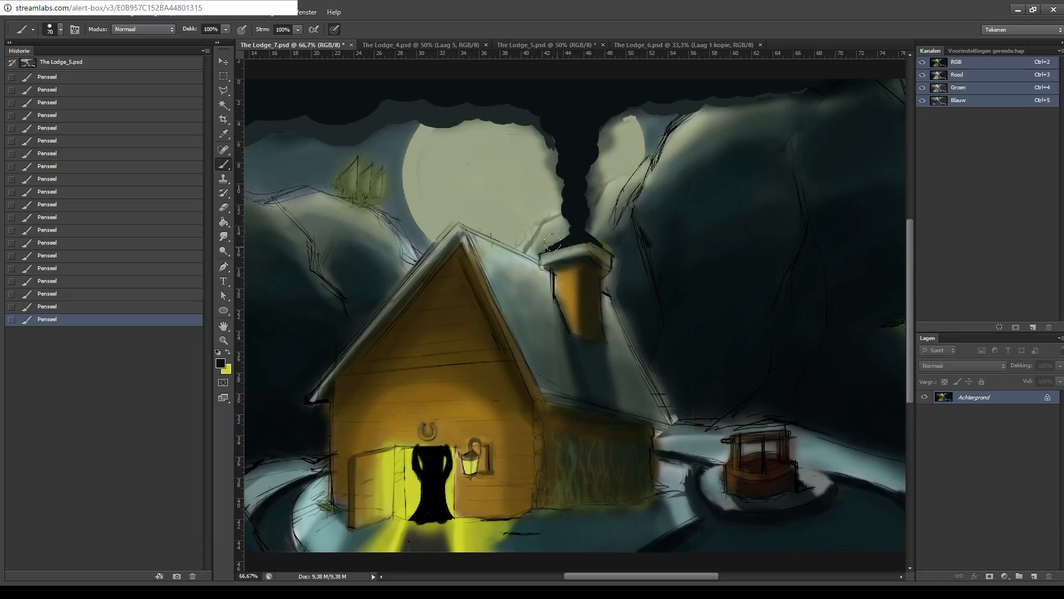
pyautogui.hotkey('ctrl', '+')
pyautogui.hotkey('ctrl', '+')
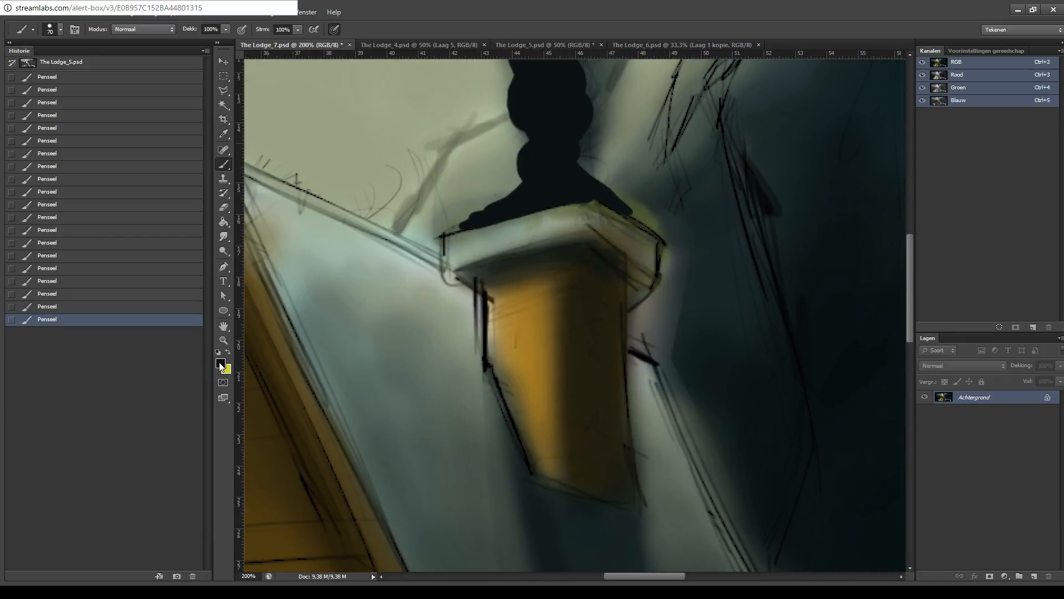
pyautogui.press('i')
pyautogui.press('b')
pyautogui.keyDown('alt'); pyautogui.click(526, 238); pyautogui.keyUp('alt')
pyautogui.moveTo(452, 218)
pyautogui.mouseDown()
pyautogui.moveTo(486, 215)
pyautogui.moveTo(476, 220)
pyautogui.moveTo(512, 182)
pyautogui.mouseUp()
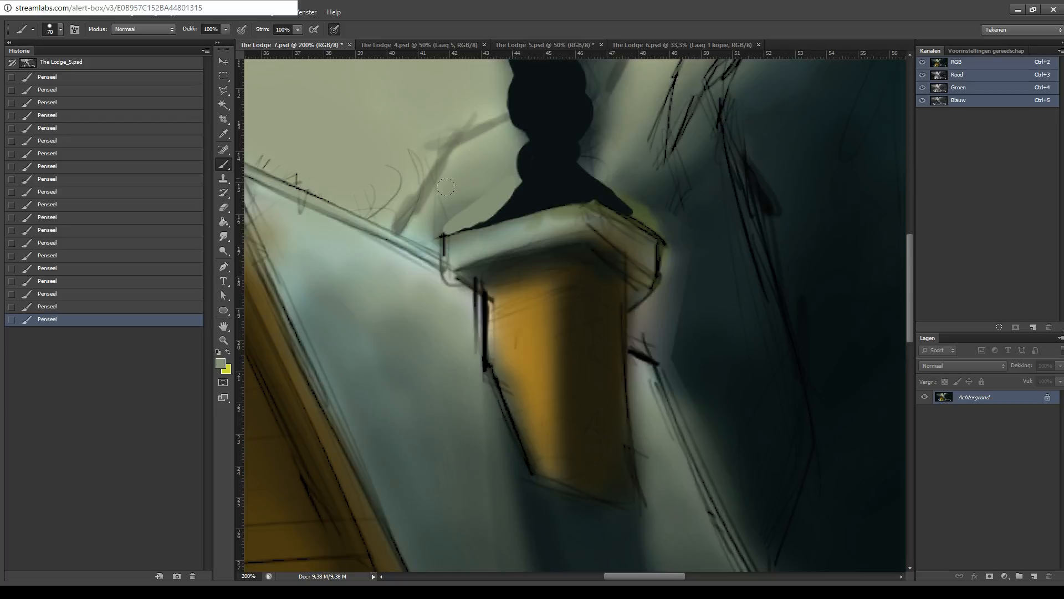
pyautogui.moveTo(566, 147)
pyautogui.mouseDown()
pyautogui.moveTo(632, 209)
pyautogui.moveTo(582, 156)
pyautogui.moveTo(613, 179)
pyautogui.moveTo(641, 178)
pyautogui.mouseUp()
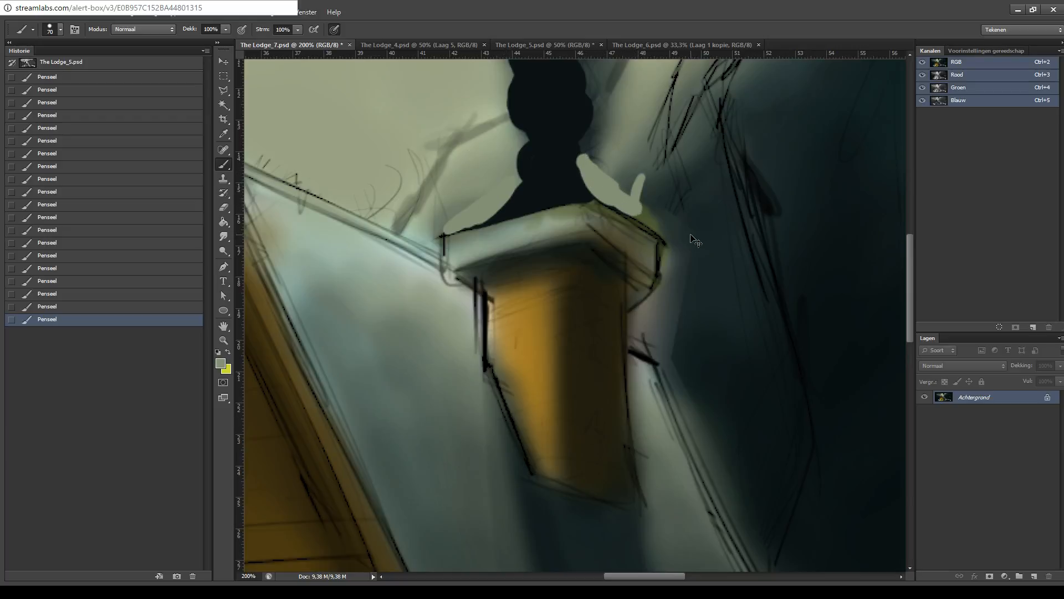
# - Check the whole painting at 50% zoom and save The Lodge_7.psd
pyautogui.hotkey('ctrl', '-')
pyautogui.hotkey('ctrl', '-')
pyautogui.hotkey('ctrl', '-')
pyautogui.hotkey('ctrl', '-')
pyautogui.hotkey('ctrl', '-')
pyautogui.hotkey('ctrl', '+')
pyautogui.hotkey('ctrl', '+')
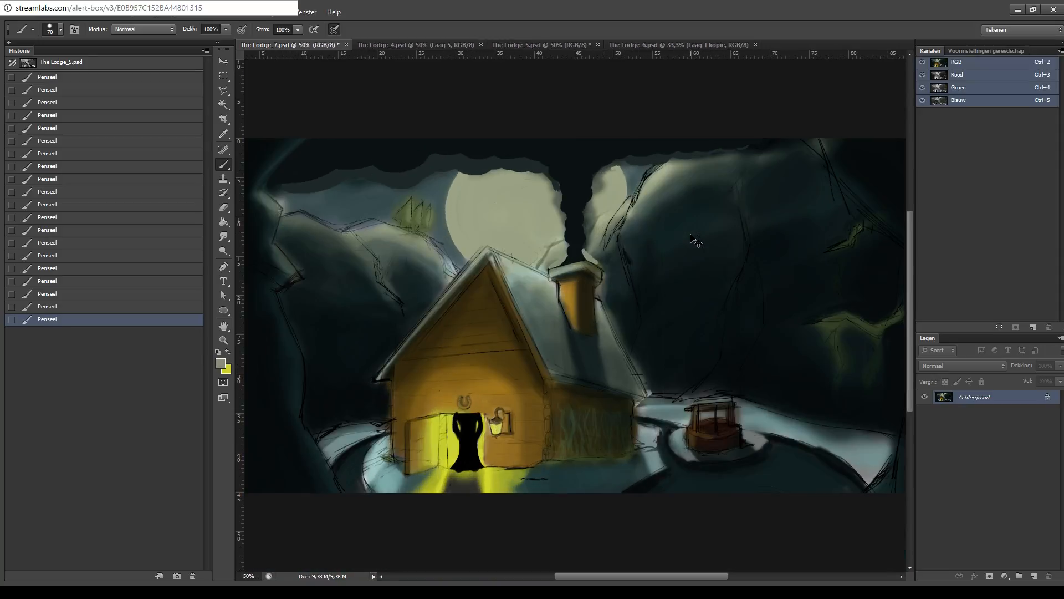
pyautogui.hotkey('ctrl', 's')
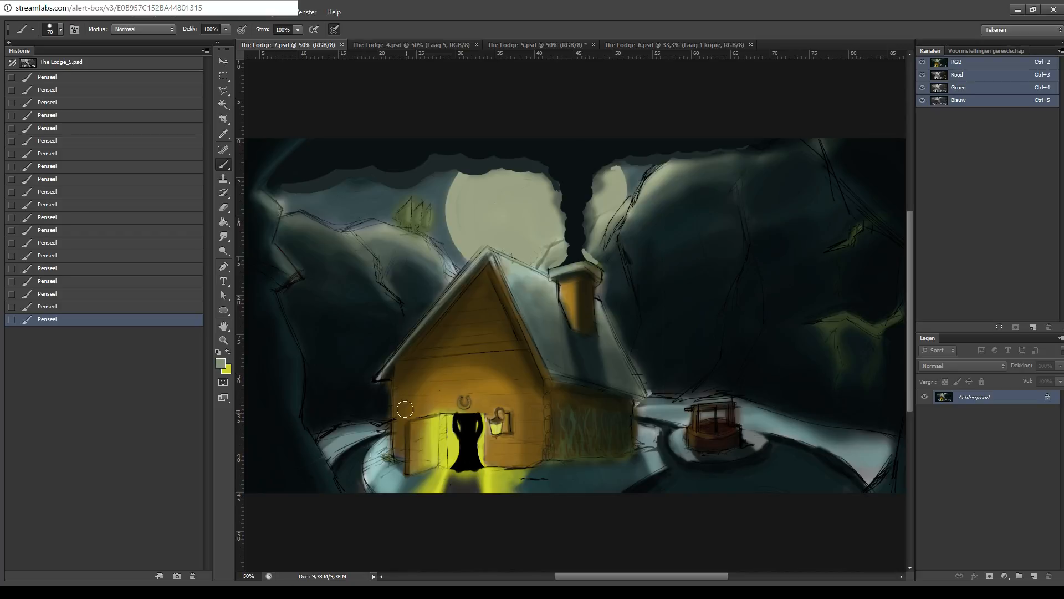
# - Sample a light grey and paint a snowy ridge over the sketch lines of the mountain below the ship
pyautogui.moveTo(451, 377); pyautogui.dragTo(559, 316)
pyautogui.hotkey('ctrl', '+')
pyautogui.hotkey('ctrl', '+')
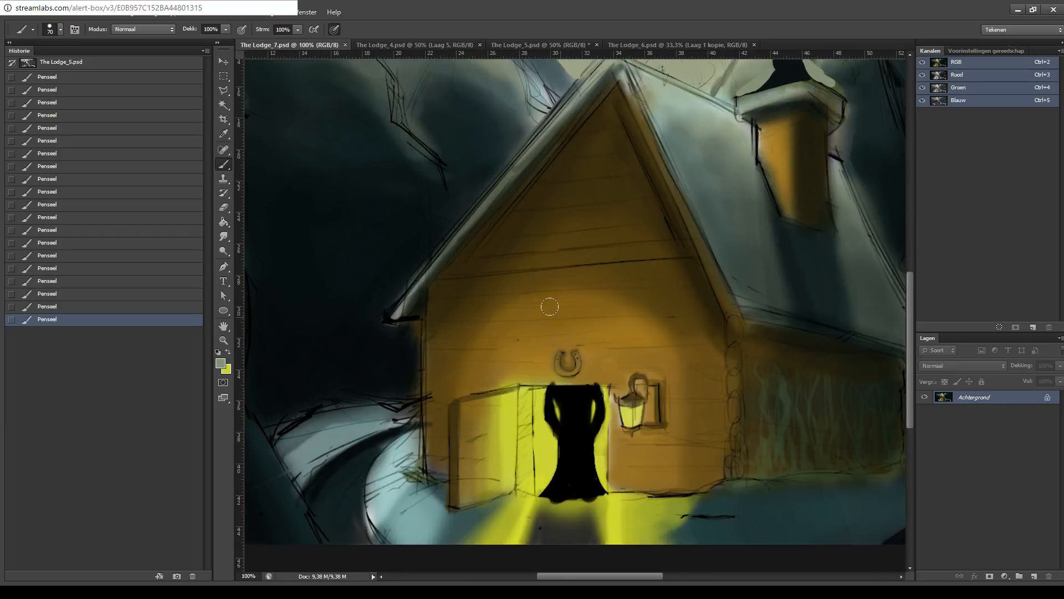
pyautogui.moveTo(420, 108)
pyautogui.mouseDown()
pyautogui.moveTo(419, 162)
pyautogui.moveTo(519, 154)
pyautogui.mouseUp()
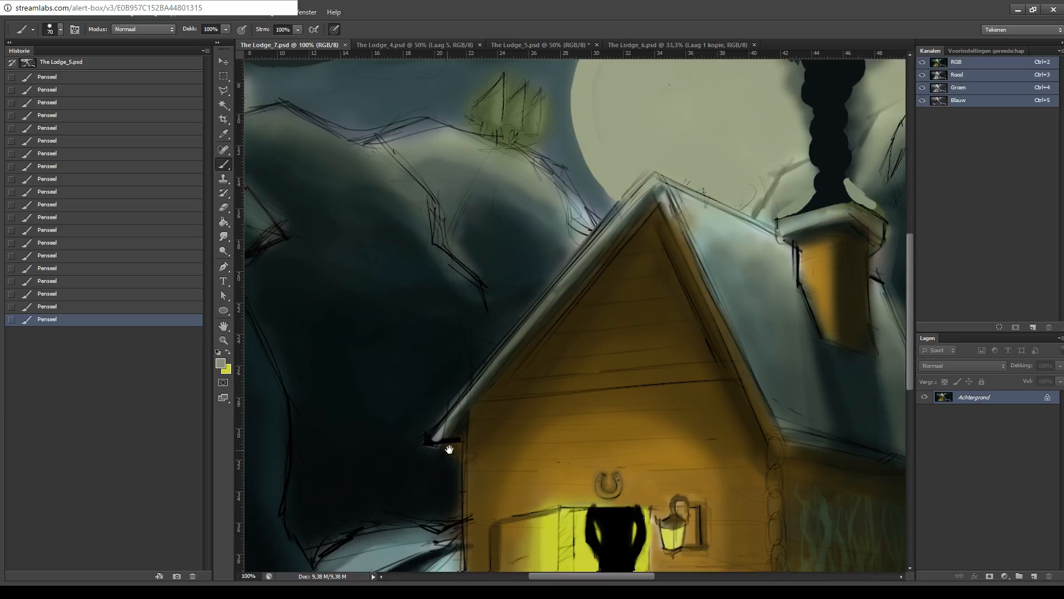
pyautogui.moveTo(444, 442); pyautogui.dragTo(564, 383)
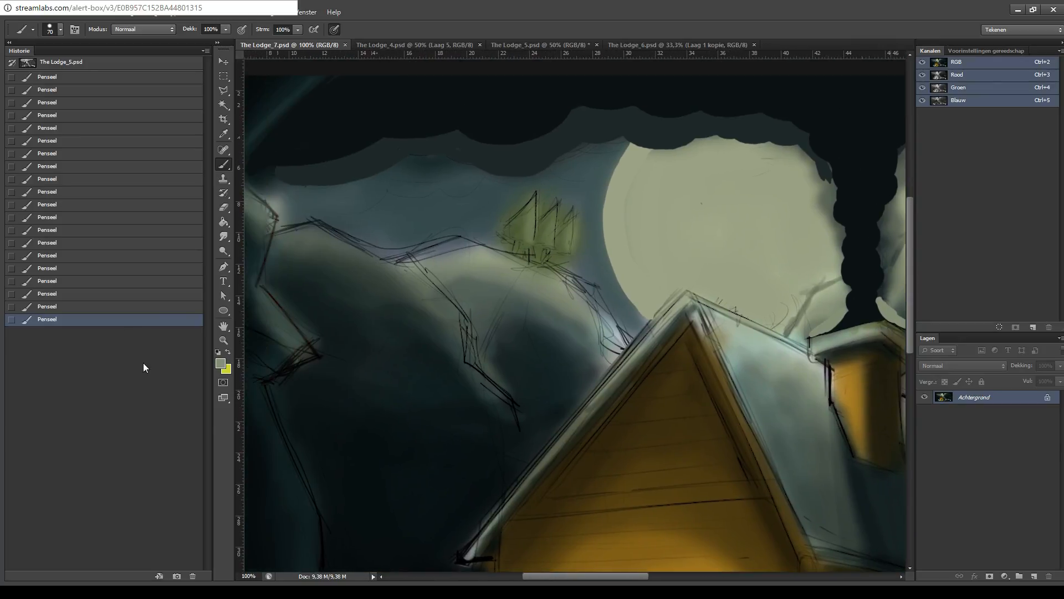
pyautogui.press('i')
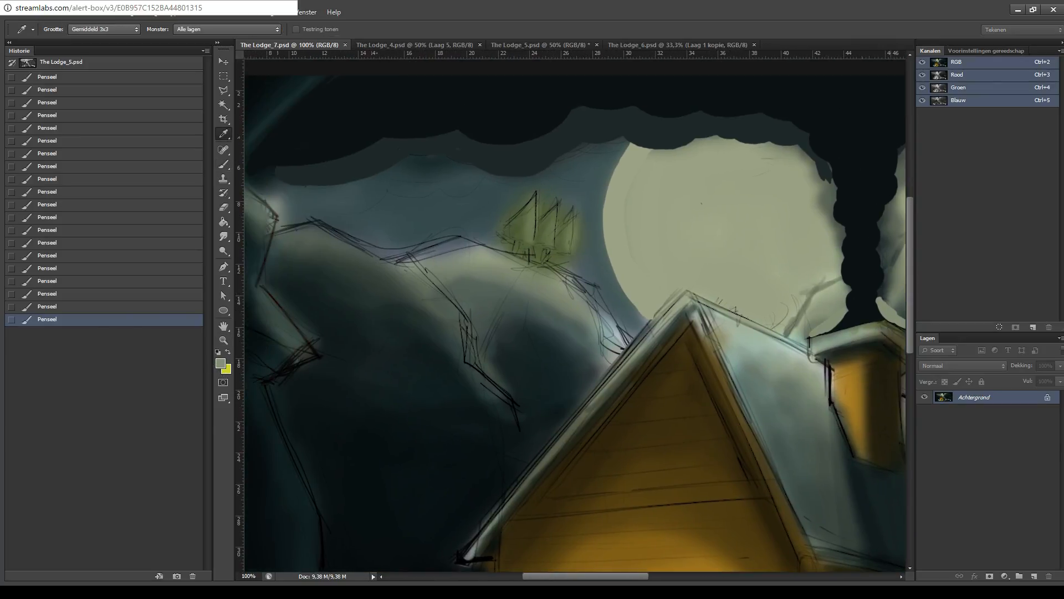
pyautogui.press('b')
pyautogui.moveTo(404, 256)
pyautogui.mouseDown()
pyautogui.moveTo(431, 242)
pyautogui.moveTo(400, 250)
pyautogui.moveTo(428, 238)
pyautogui.moveTo(486, 242)
pyautogui.moveTo(451, 237)
pyautogui.moveTo(524, 269)
pyautogui.moveTo(504, 250)
pyautogui.moveTo(526, 256)
pyautogui.moveTo(573, 286)
pyautogui.moveTo(566, 279)
pyautogui.moveTo(589, 324)
pyautogui.moveTo(566, 265)
pyautogui.moveTo(616, 348)
pyautogui.mouseUp()
pyautogui.moveTo(564, 290)
pyautogui.mouseDown()
pyautogui.moveTo(539, 298)
pyautogui.moveTo(523, 282)
pyautogui.mouseUp()
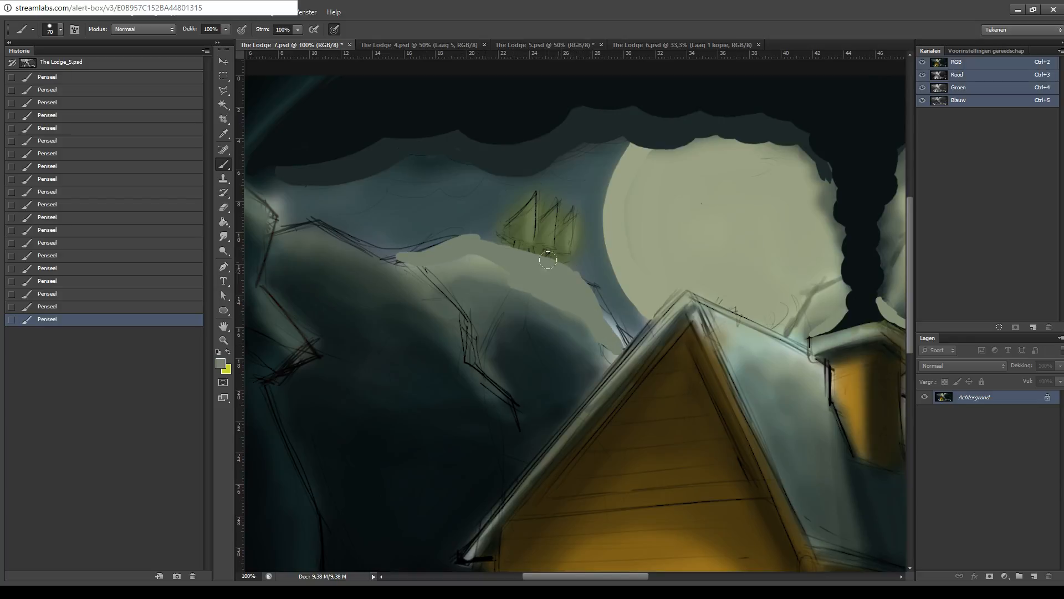
# - Fill the light grey snow down to the lodge roof's edge and extend the ridge's left end over the sketch lines
pyautogui.moveTo(590, 329)
pyautogui.mouseDown()
pyautogui.moveTo(548, 260)
pyautogui.moveTo(586, 295)
pyautogui.moveTo(579, 268)
pyautogui.moveTo(617, 331)
pyautogui.mouseUp()
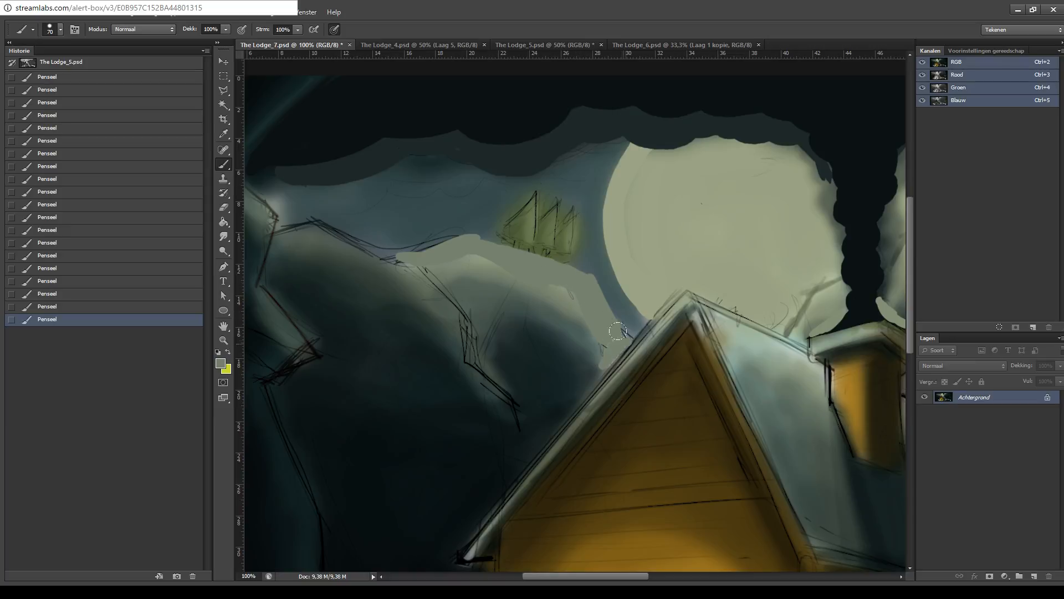
pyautogui.moveTo(586, 280); pyautogui.dragTo(618, 322)
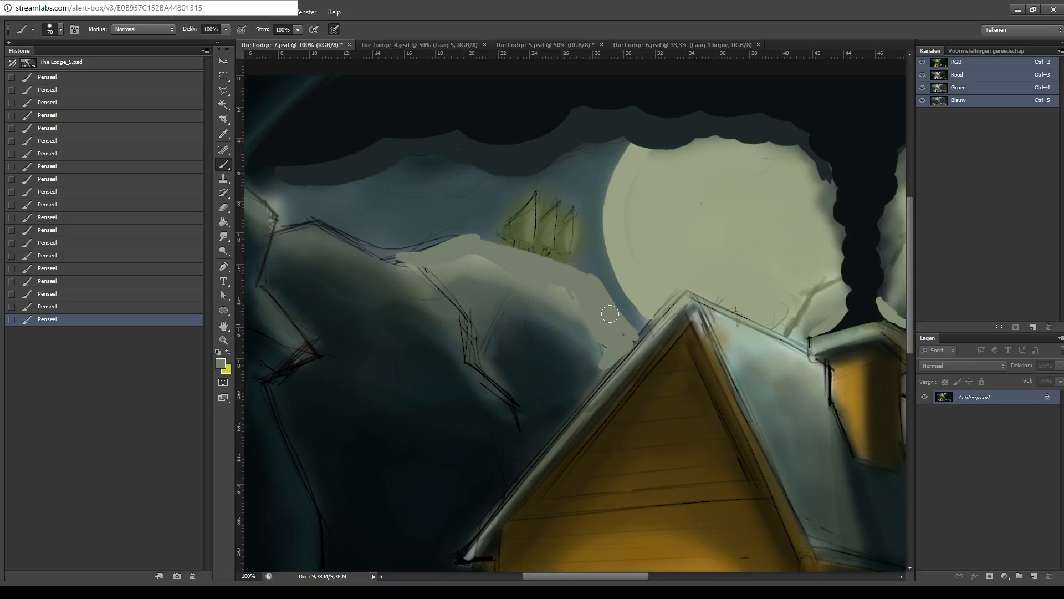
pyautogui.moveTo(445, 254)
pyautogui.mouseDown()
pyautogui.moveTo(349, 236)
pyautogui.moveTo(458, 232)
pyautogui.moveTo(433, 243)
pyautogui.mouseUp()
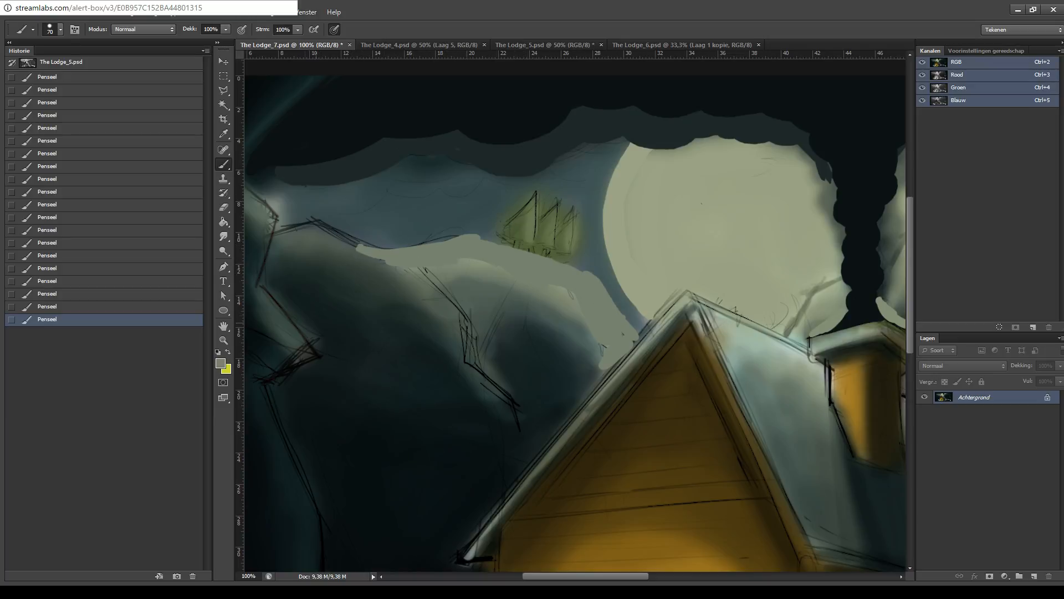
# - Sample a darker grey and paint the left mountain's ridge and its slope down over the sketch lines, redoing the slope stroke
pyautogui.press('i')
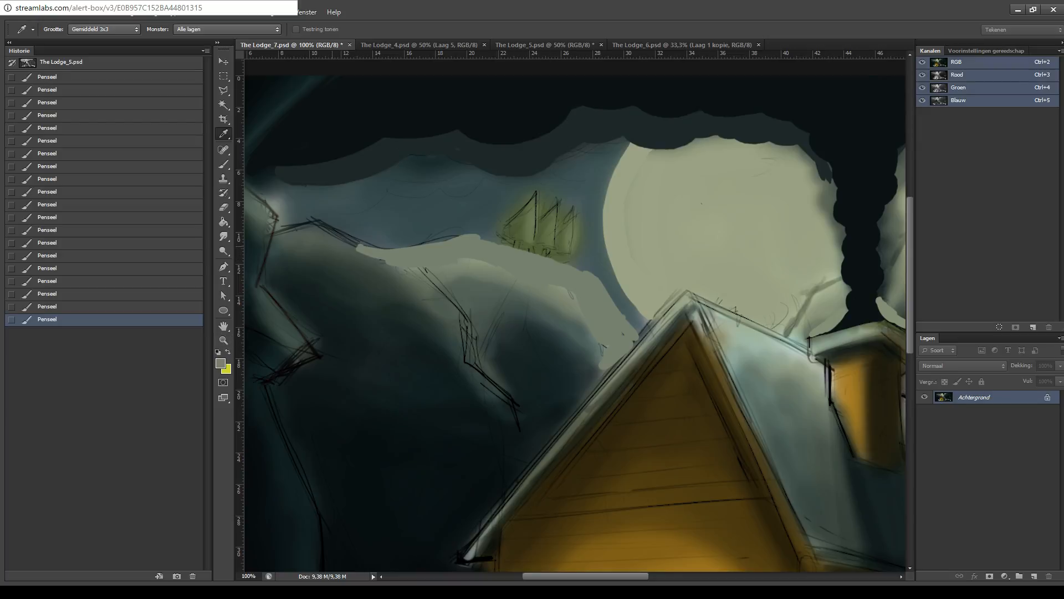
pyautogui.press('b')
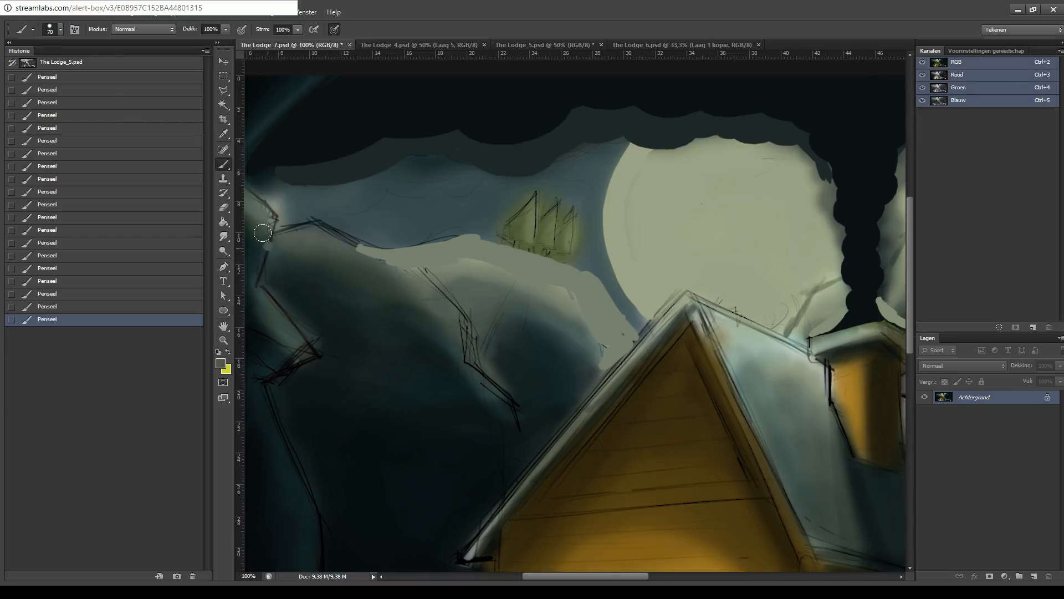
pyautogui.moveTo(263, 233)
pyautogui.mouseDown()
pyautogui.moveTo(295, 219)
pyautogui.moveTo(322, 222)
pyautogui.moveTo(301, 218)
pyautogui.moveTo(362, 254)
pyautogui.moveTo(313, 215)
pyautogui.moveTo(427, 277)
pyautogui.moveTo(379, 242)
pyautogui.moveTo(403, 256)
pyautogui.mouseUp()
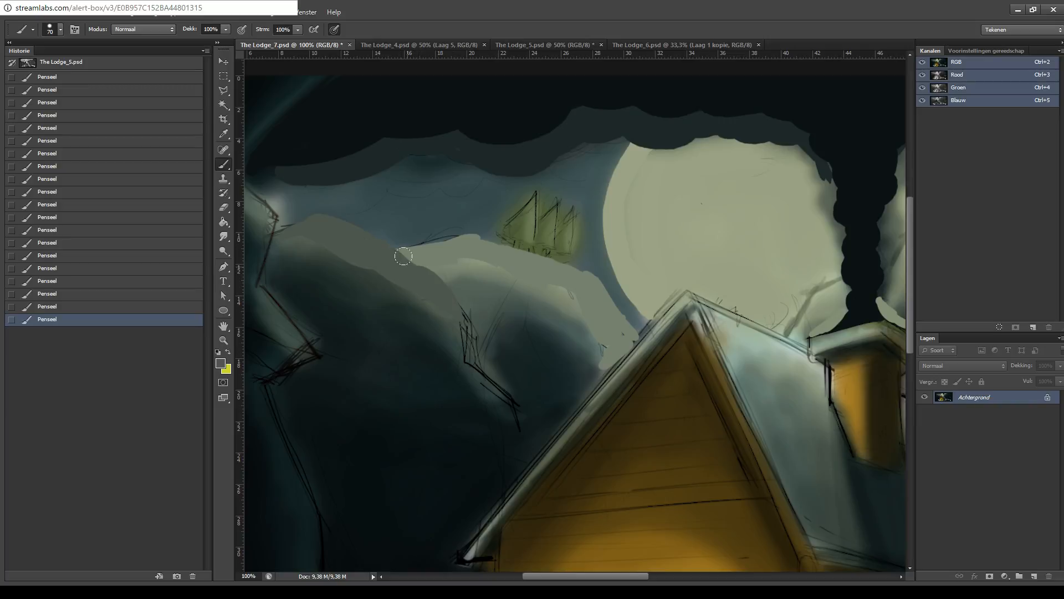
pyautogui.moveTo(465, 280)
pyautogui.mouseDown()
pyautogui.moveTo(447, 308)
pyautogui.moveTo(459, 337)
pyautogui.moveTo(460, 309)
pyautogui.moveTo(435, 289)
pyautogui.moveTo(462, 336)
pyautogui.moveTo(436, 303)
pyautogui.moveTo(439, 292)
pyautogui.moveTo(468, 371)
pyautogui.moveTo(510, 404)
pyautogui.mouseUp()
pyautogui.hotkey('ctrl', 'z')
pyautogui.moveTo(603, 345); pyautogui.dragTo(676, 313)
pyautogui.moveTo(421, 204)
pyautogui.mouseDown()
pyautogui.moveTo(411, 222)
pyautogui.moveTo(432, 180)
pyautogui.mouseUp()
pyautogui.scroll(5, 442, 181)
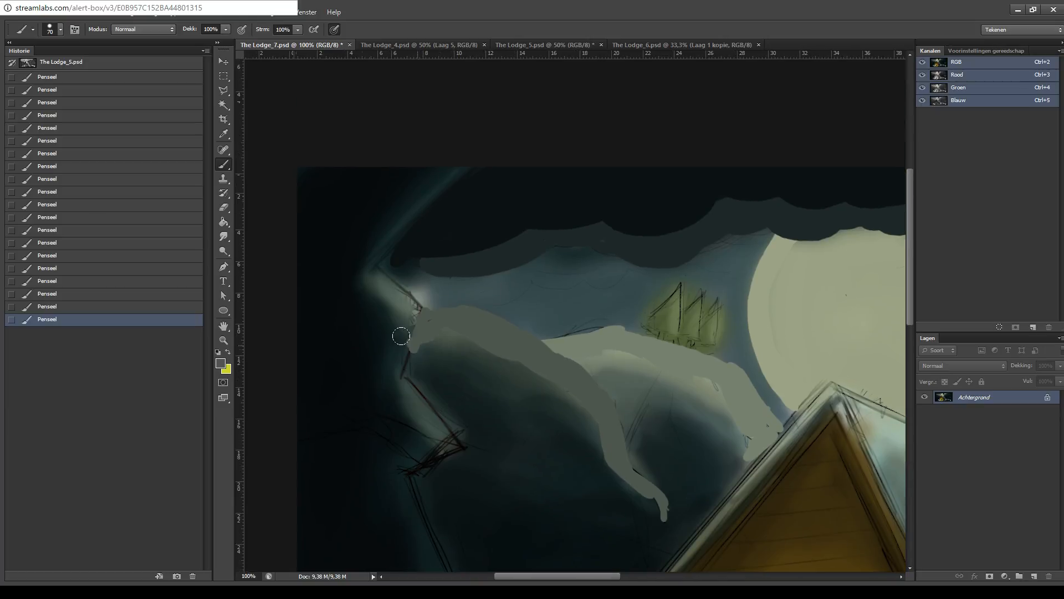
# - Sample a dark teal and paint over the sketch lines of the left foreground cliff's upper edge, down to the snowy ridge
pyautogui.press('i')
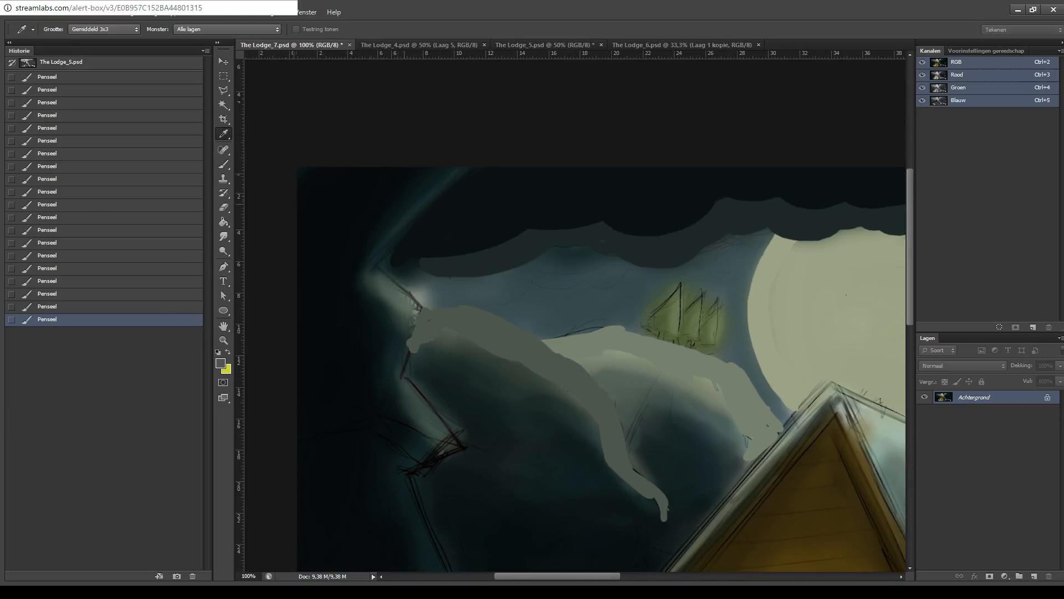
pyautogui.click(408, 248)
pyautogui.press('b')
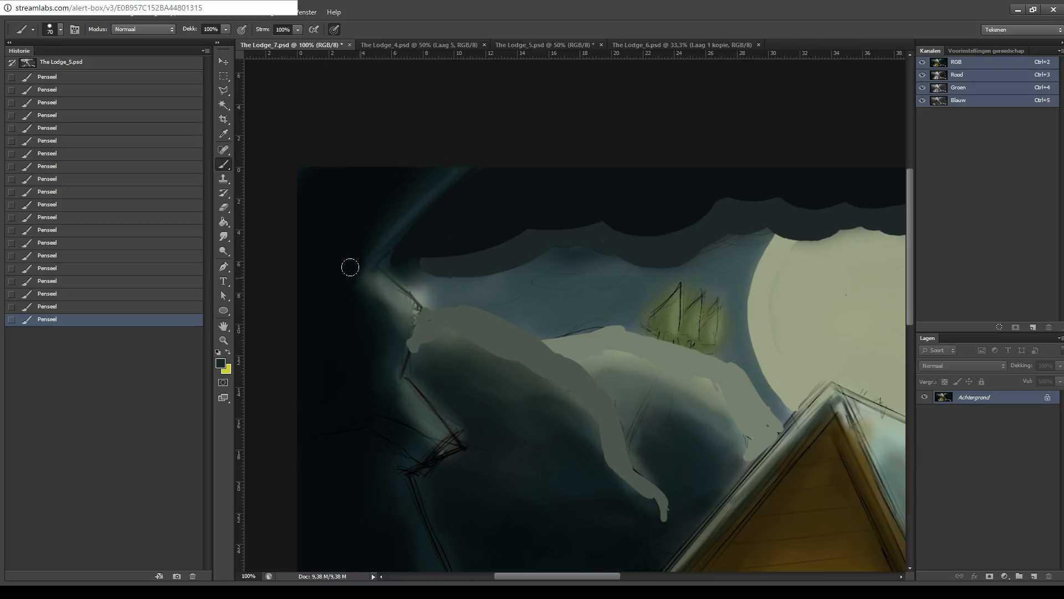
pyautogui.moveTo(361, 278); pyautogui.dragTo(483, 131)
pyautogui.moveTo(359, 254); pyautogui.dragTo(415, 293)
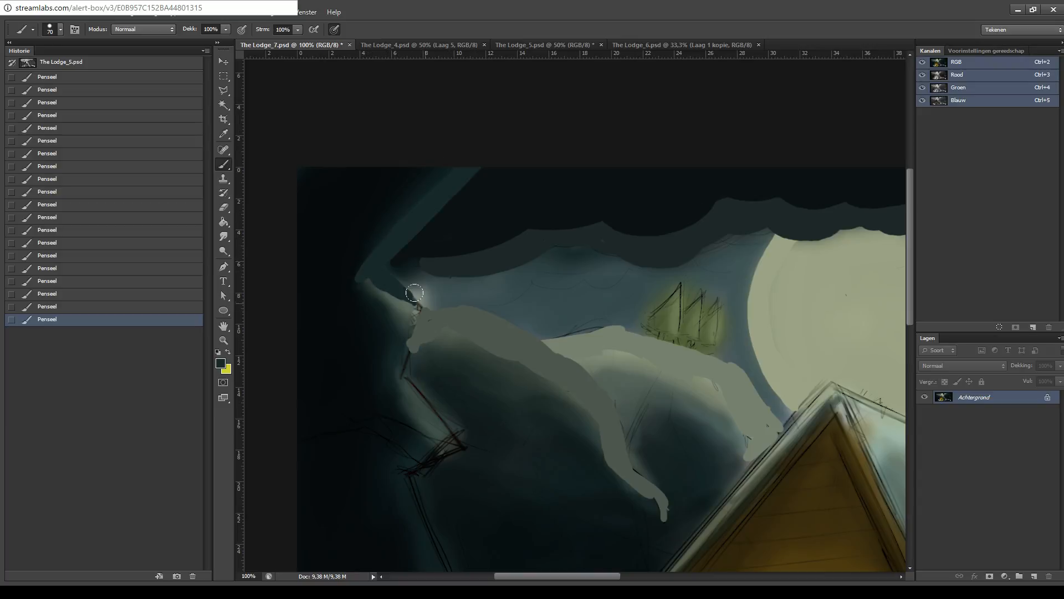
pyautogui.moveTo(354, 267)
pyautogui.mouseDown()
pyautogui.moveTo(381, 294)
pyautogui.moveTo(422, 312)
pyautogui.mouseUp()
# - Continue the dark teal edge down the cliff's zigzag to the jutting rock beside the mountain, redoing one stroke
pyautogui.moveTo(480, 346); pyautogui.dragTo(494, 257)
pyautogui.moveTo(414, 233)
pyautogui.mouseDown()
pyautogui.moveTo(396, 265)
pyautogui.moveTo(404, 222)
pyautogui.moveTo(404, 280)
pyautogui.moveTo(389, 276)
pyautogui.moveTo(424, 213)
pyautogui.mouseUp()
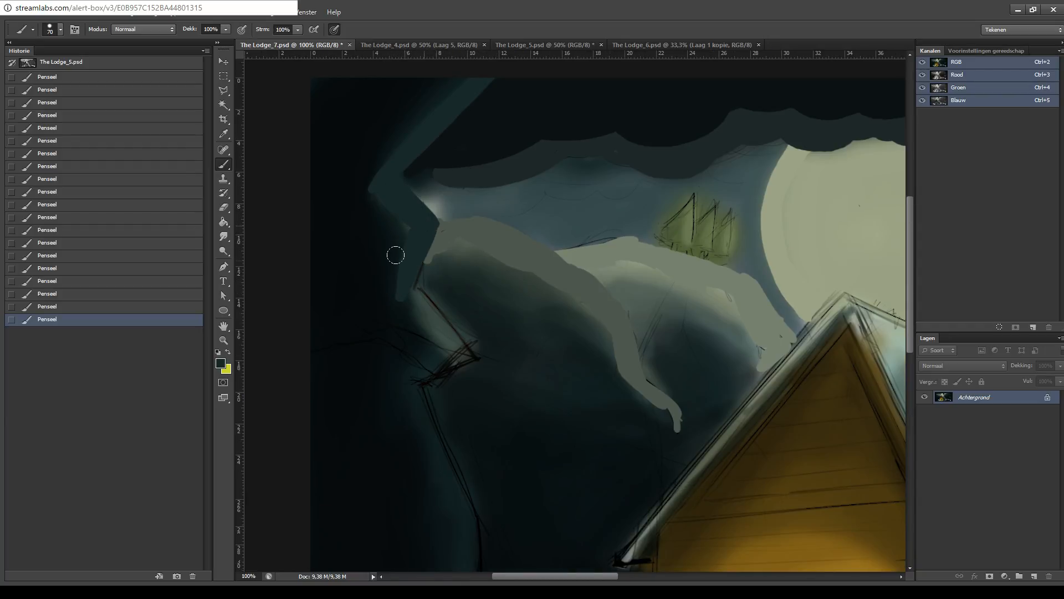
pyautogui.moveTo(421, 312)
pyautogui.mouseDown()
pyautogui.moveTo(440, 340)
pyautogui.moveTo(397, 264)
pyautogui.moveTo(463, 344)
pyautogui.mouseUp()
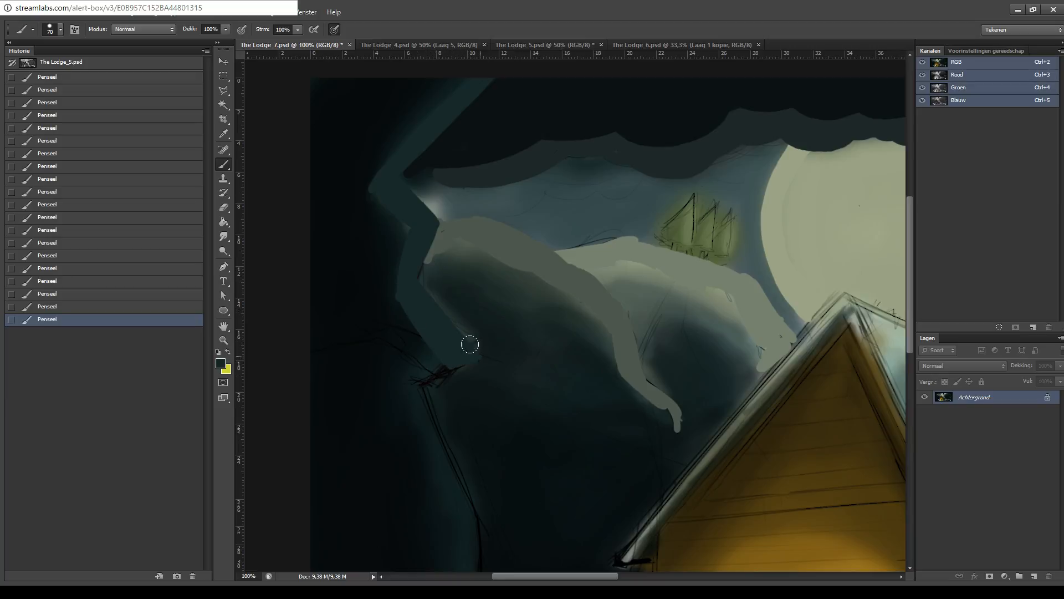
pyautogui.moveTo(409, 285); pyautogui.dragTo(422, 217)
pyautogui.hotkey('ctrl', 'z')
pyautogui.moveTo(403, 288); pyautogui.dragTo(424, 217)
pyautogui.moveTo(533, 315); pyautogui.dragTo(575, 205)
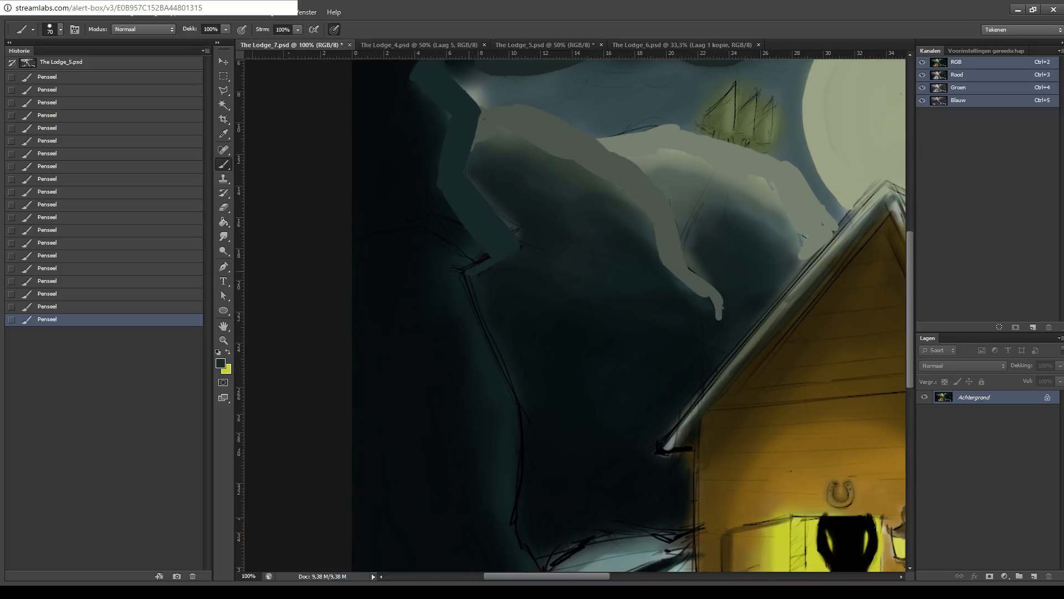
# - Sample a near-black and fill the upper part of the left cliff up to its teal edge, covering the sketch lines
pyautogui.scroll(2, 522, 201)
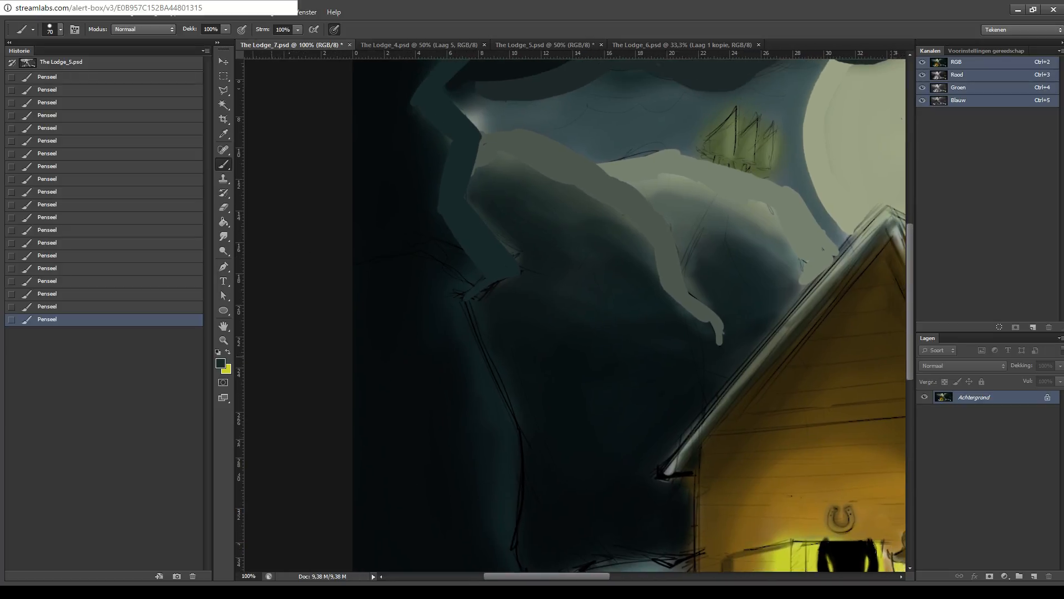
pyautogui.press('i')
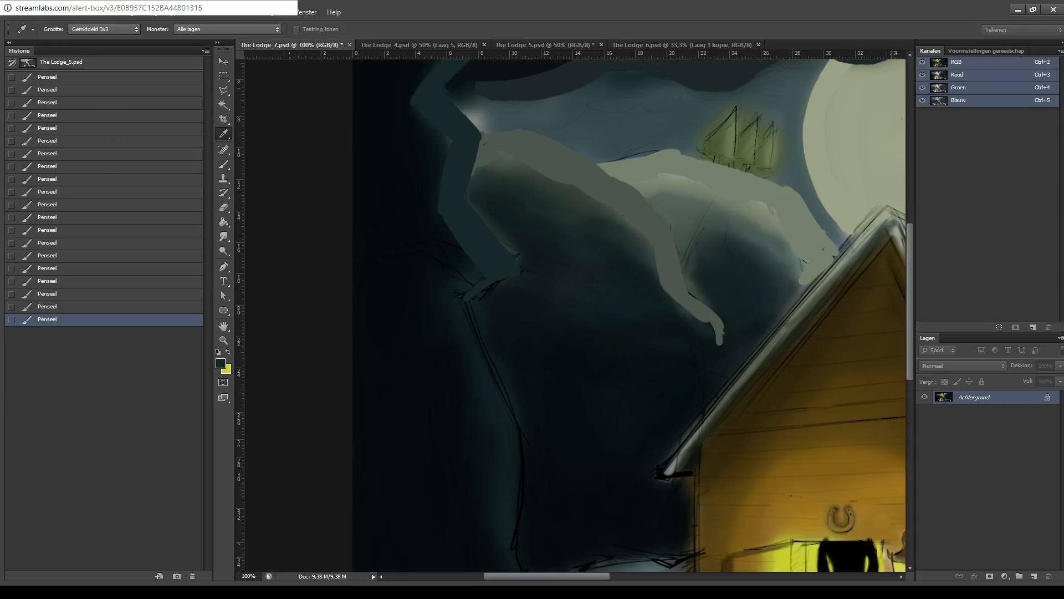
pyautogui.press('b')
pyautogui.moveTo(504, 390); pyautogui.dragTo(511, 477)
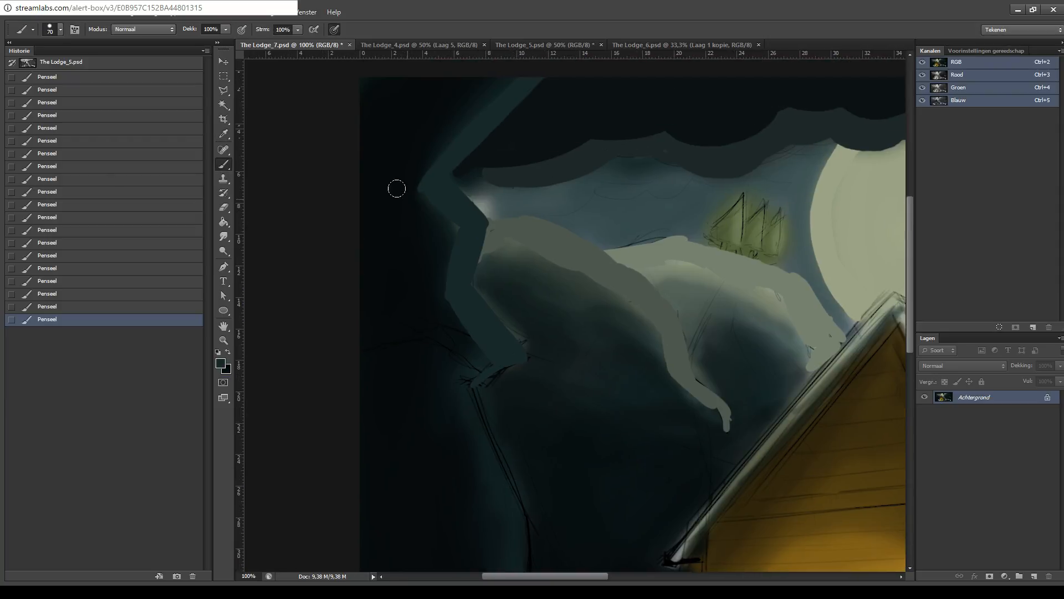
pyautogui.moveTo(402, 184)
pyautogui.mouseDown()
pyautogui.moveTo(442, 218)
pyautogui.moveTo(445, 293)
pyautogui.moveTo(444, 218)
pyautogui.moveTo(435, 276)
pyautogui.moveTo(476, 355)
pyautogui.moveTo(412, 290)
pyautogui.moveTo(422, 246)
pyautogui.moveTo(398, 272)
pyautogui.moveTo(373, 333)
pyautogui.mouseUp()
pyautogui.hotkey('ctrl', 'z')
pyautogui.press('x')
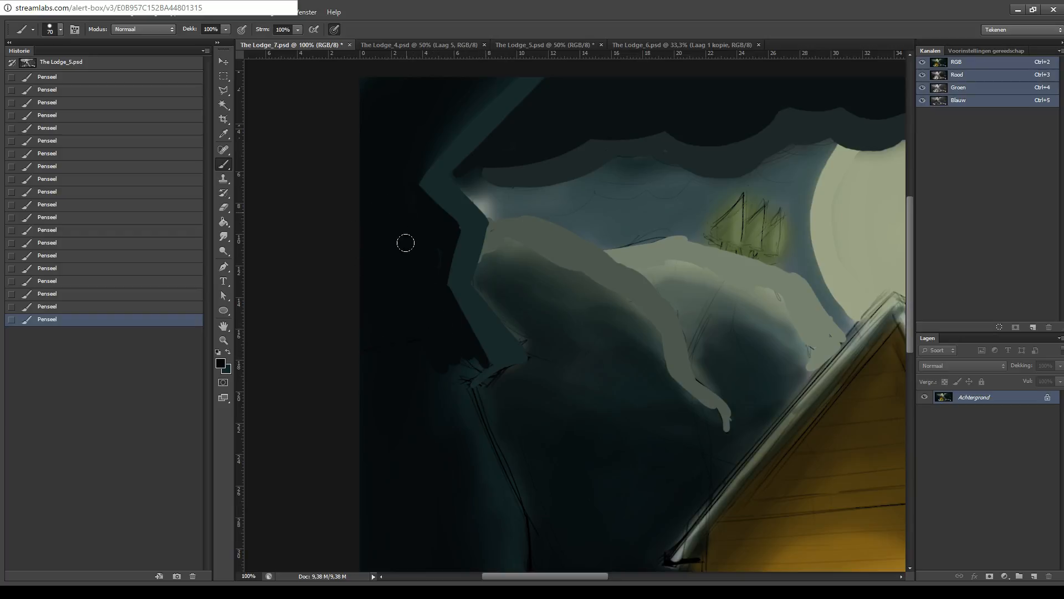
pyautogui.moveTo(461, 197); pyautogui.dragTo(472, 135)
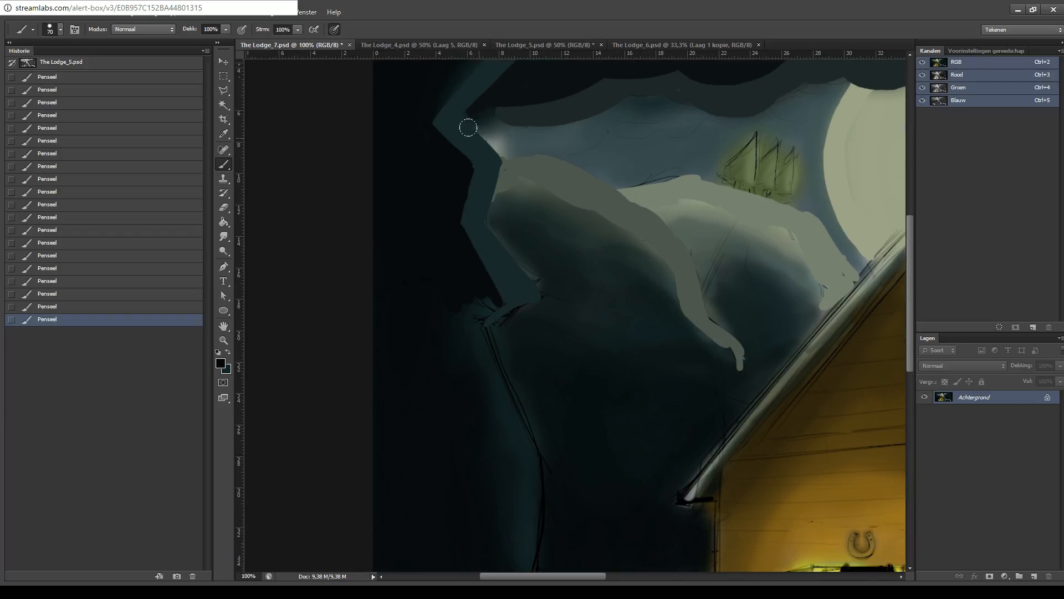
pyautogui.moveTo(396, 302)
pyautogui.mouseDown()
pyautogui.moveTo(433, 311)
pyautogui.moveTo(434, 323)
pyautogui.moveTo(461, 307)
pyautogui.moveTo(441, 318)
pyautogui.moveTo(378, 225)
pyautogui.moveTo(433, 208)
pyautogui.mouseUp()
# - Extend the near-black fill down the lower part of the left cliff to the bottom of the canvas
pyautogui.scroll(-5, 521, 201)
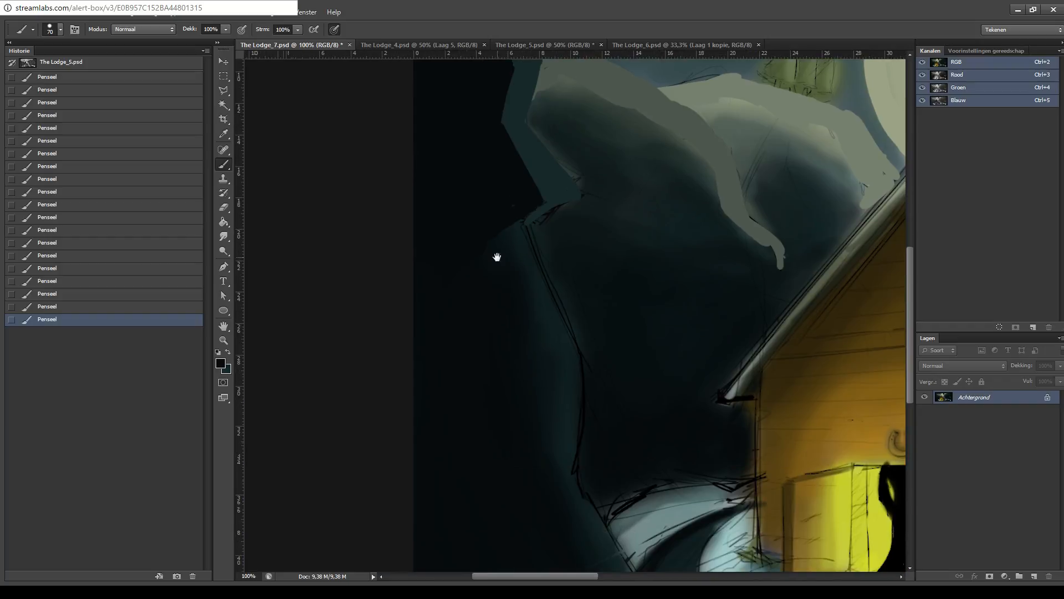
pyautogui.moveTo(460, 139)
pyautogui.mouseDown()
pyautogui.moveTo(505, 306)
pyautogui.moveTo(465, 151)
pyautogui.moveTo(496, 226)
pyautogui.moveTo(510, 344)
pyautogui.mouseUp()
pyautogui.moveTo(506, 269); pyautogui.dragTo(506, 384)
pyautogui.moveTo(546, 358)
pyautogui.mouseDown()
pyautogui.moveTo(533, 246)
pyautogui.moveTo(517, 311)
pyautogui.moveTo(530, 364)
pyautogui.mouseUp()
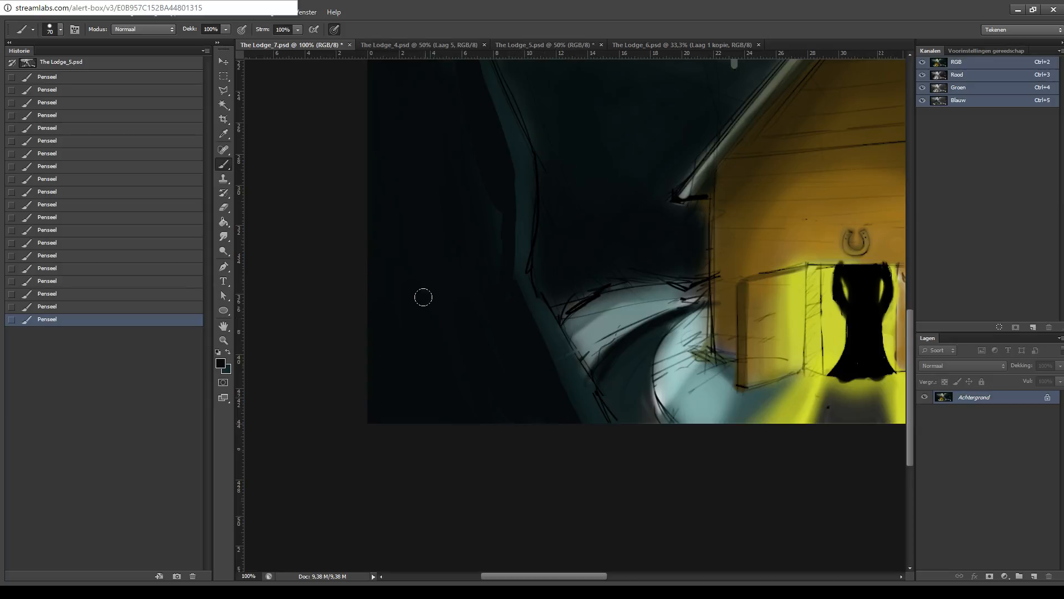
pyautogui.moveTo(573, 214); pyautogui.dragTo(576, 344)
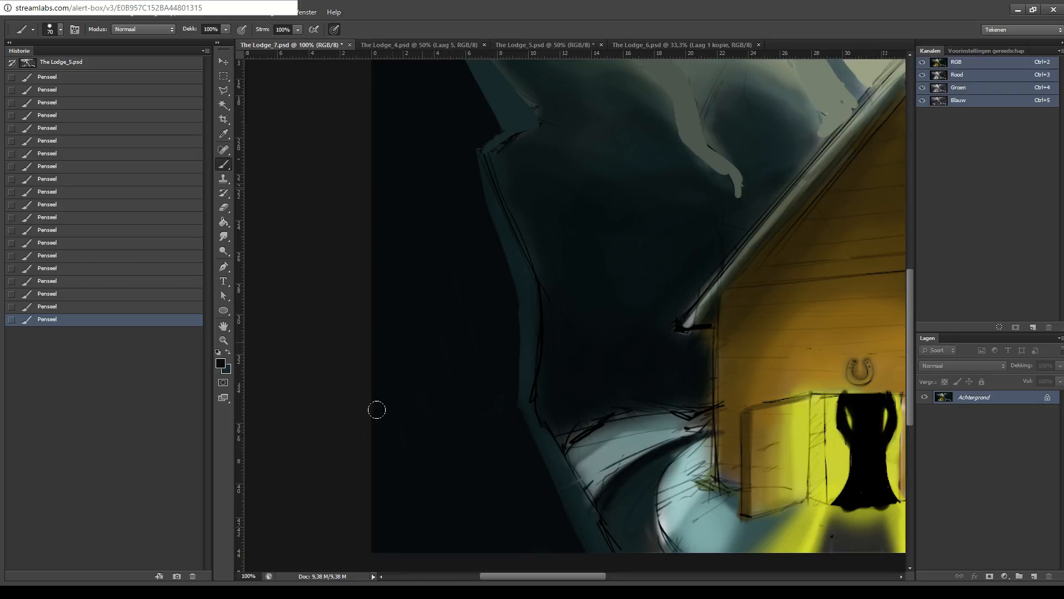
pyautogui.moveTo(616, 353); pyautogui.dragTo(611, 299)
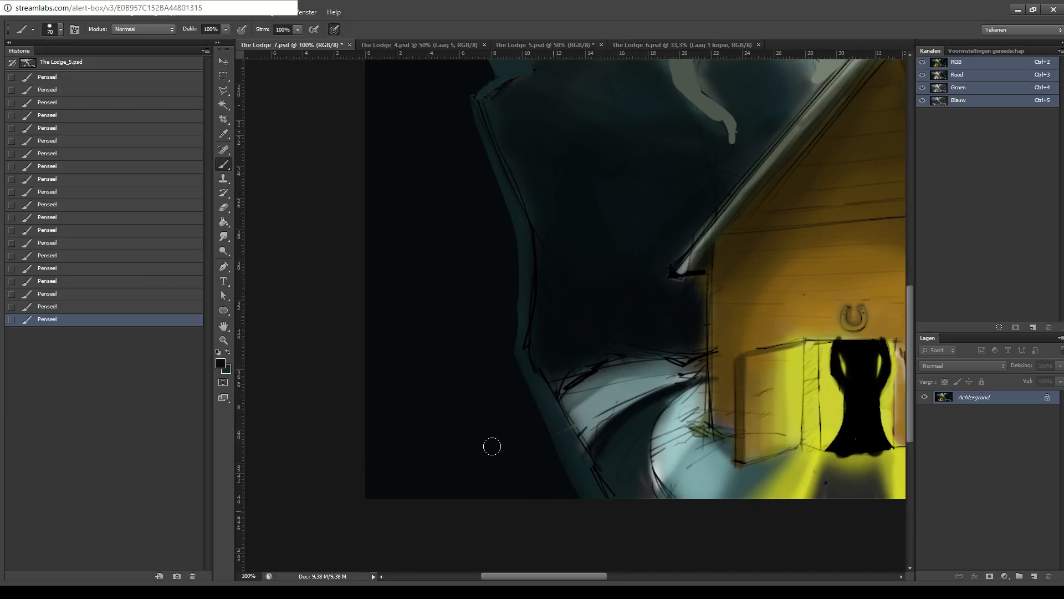
# - Trim the cliff's lower edge with near-black and repaint it in dark teal along the snowy path to the canvas bottom
pyautogui.moveTo(571, 478); pyautogui.dragTo(583, 503)
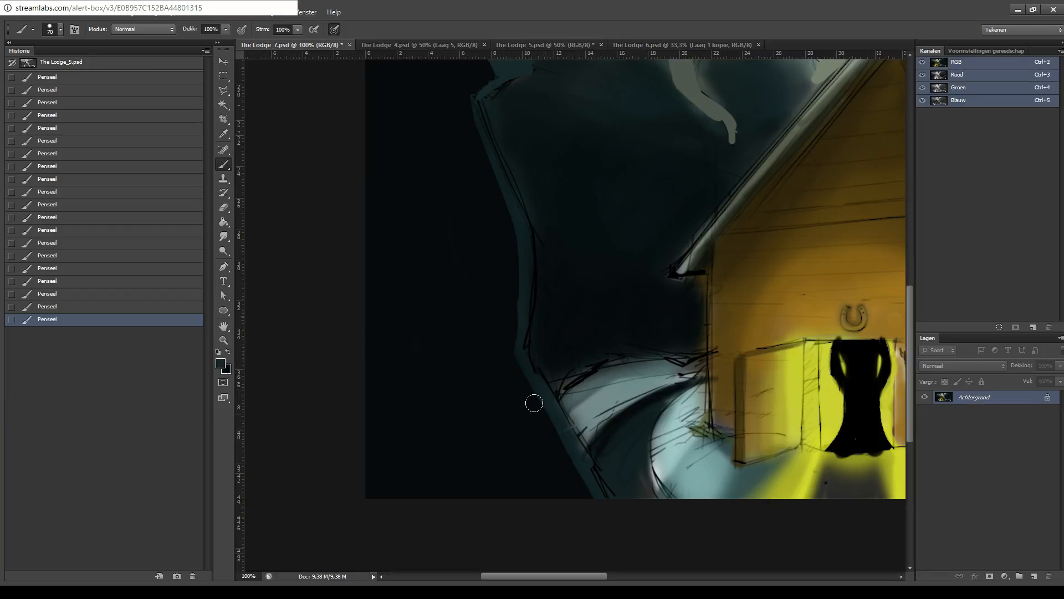
pyautogui.moveTo(532, 372); pyautogui.dragTo(607, 489)
pyautogui.press('space')
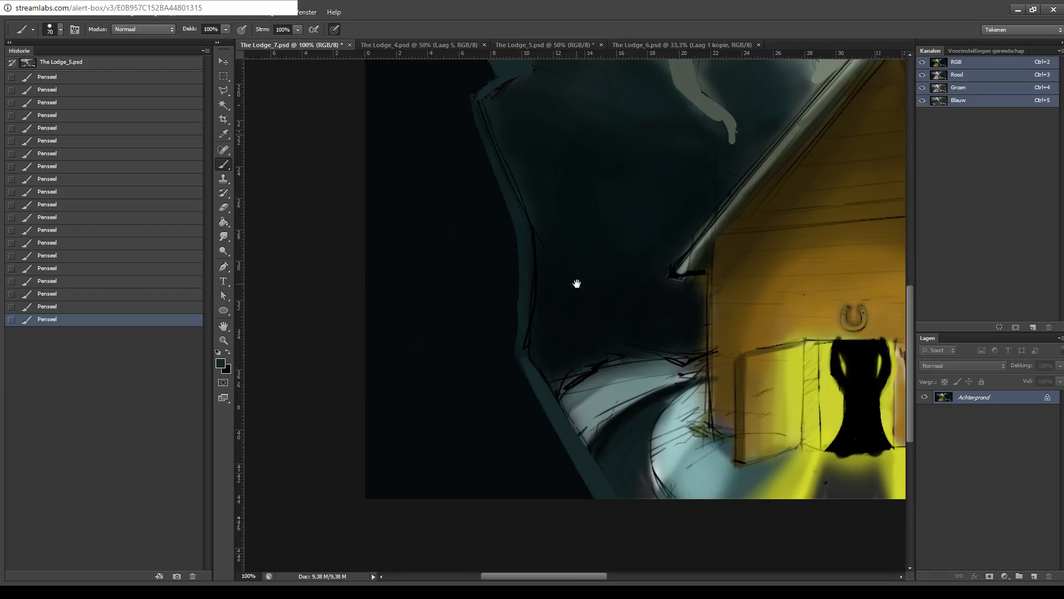
pyautogui.moveTo(577, 284); pyautogui.dragTo(576, 419)
# - Sample a darker teal and paint over the remaining sketch lines from the jutting rock down, broadening the cliff's edge at the bottom
pyautogui.press('i')
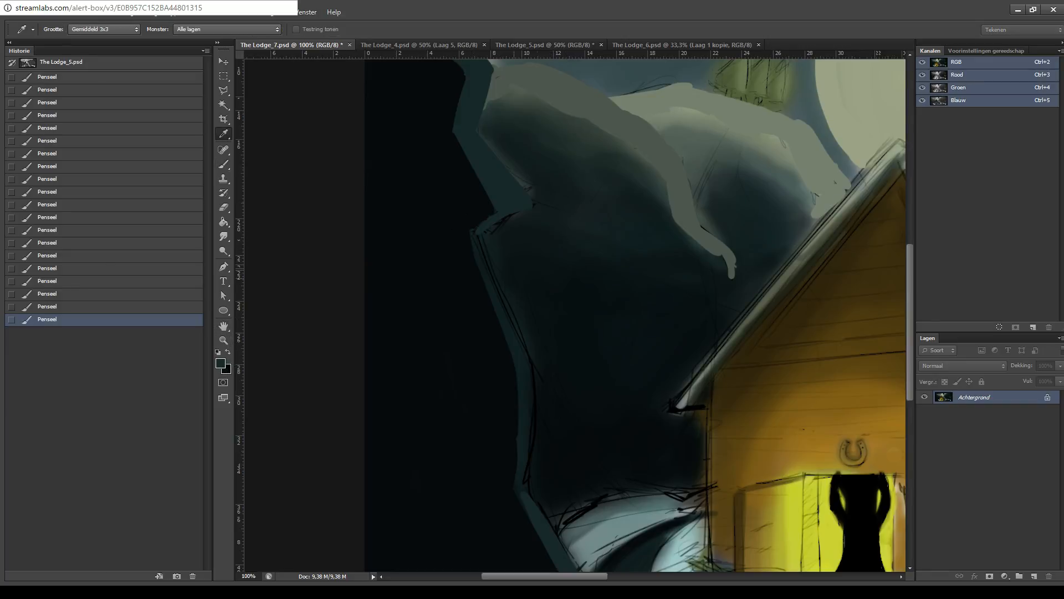
pyautogui.press('b')
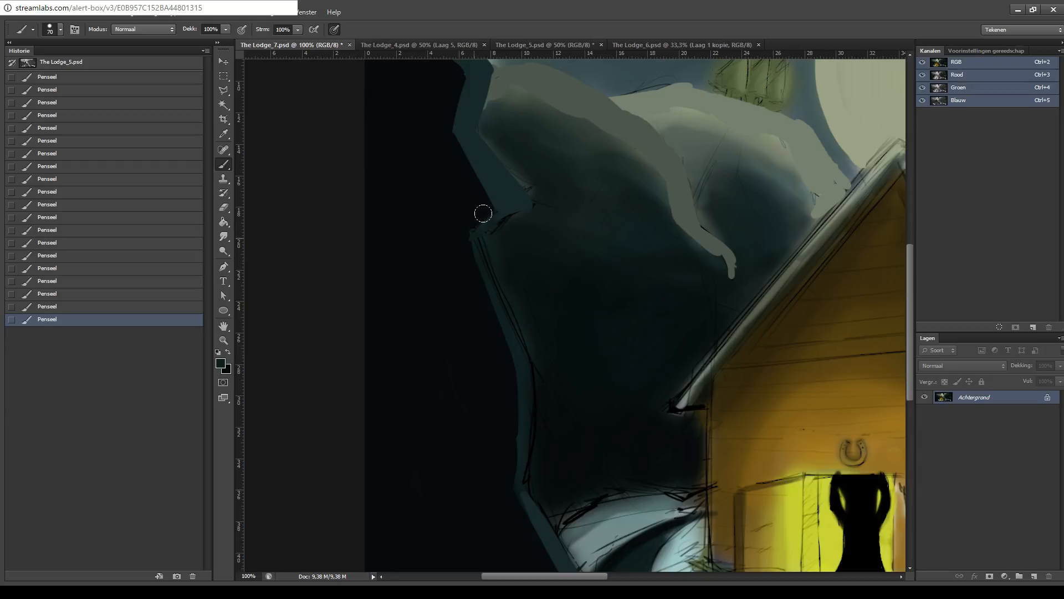
pyautogui.moveTo(468, 240); pyautogui.dragTo(494, 204)
pyautogui.moveTo(470, 246)
pyautogui.mouseDown()
pyautogui.moveTo(484, 302)
pyautogui.moveTo(505, 339)
pyautogui.moveTo(470, 239)
pyautogui.moveTo(524, 358)
pyautogui.moveTo(499, 235)
pyautogui.mouseUp()
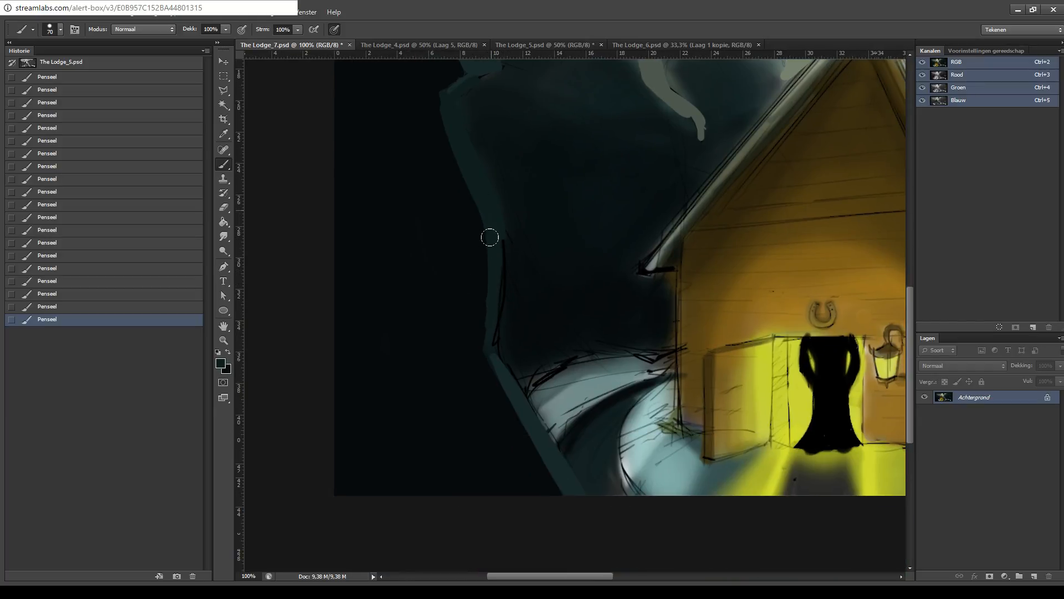
pyautogui.moveTo(490, 237)
pyautogui.mouseDown()
pyautogui.moveTo(486, 310)
pyautogui.moveTo(483, 207)
pyautogui.moveTo(481, 347)
pyautogui.moveTo(567, 511)
pyautogui.moveTo(498, 404)
pyautogui.moveTo(477, 341)
pyautogui.moveTo(538, 510)
pyautogui.mouseUp()
pyautogui.moveTo(500, 356)
pyautogui.mouseDown()
pyautogui.moveTo(537, 447)
pyautogui.moveTo(489, 343)
pyautogui.moveTo(553, 481)
pyautogui.moveTo(487, 343)
pyautogui.moveTo(554, 470)
pyautogui.mouseUp()
pyautogui.moveTo(484, 361); pyautogui.dragTo(528, 517)
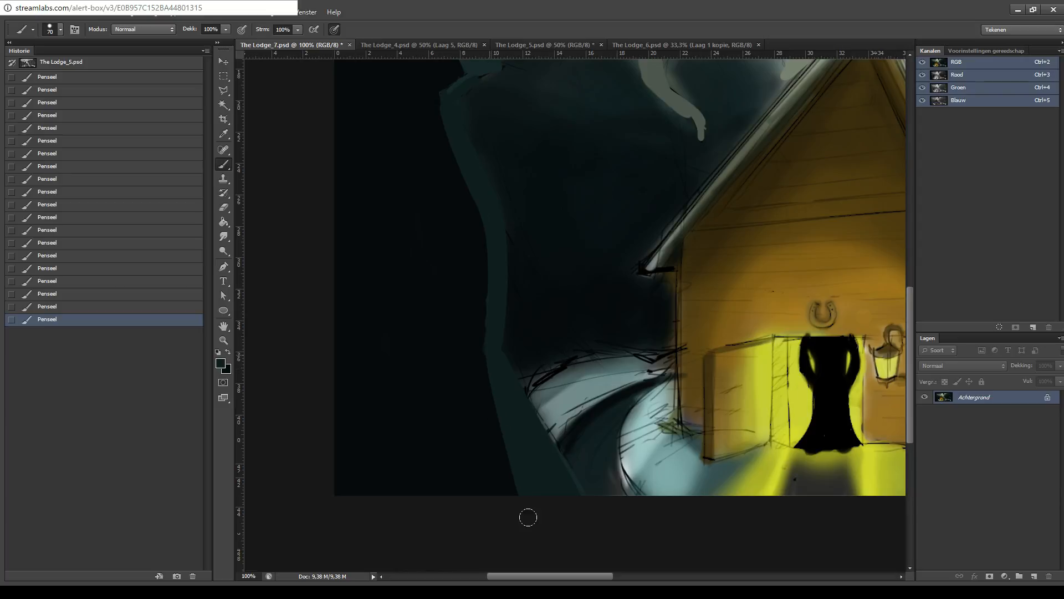
# - Check the whole painting at 33.3% zoom and return to 100% on the lodge
pyautogui.hotkey('ctrl', '-')
pyautogui.hotkey('ctrl', '-')
pyautogui.hotkey('ctrl', '-')
pyautogui.hotkey('ctrl', '-')
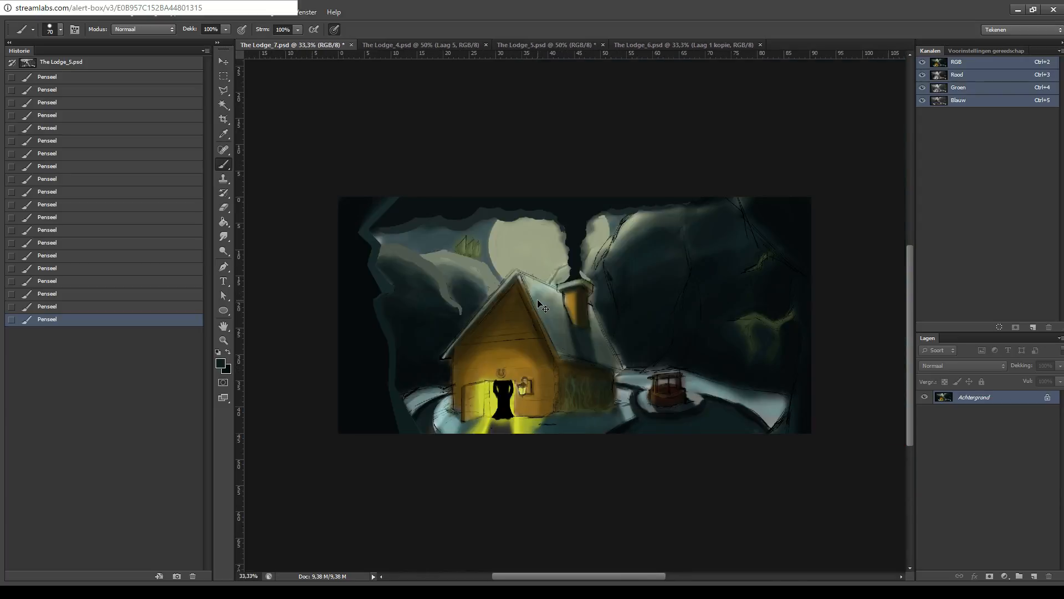
pyautogui.hotkey('ctrl', '+')
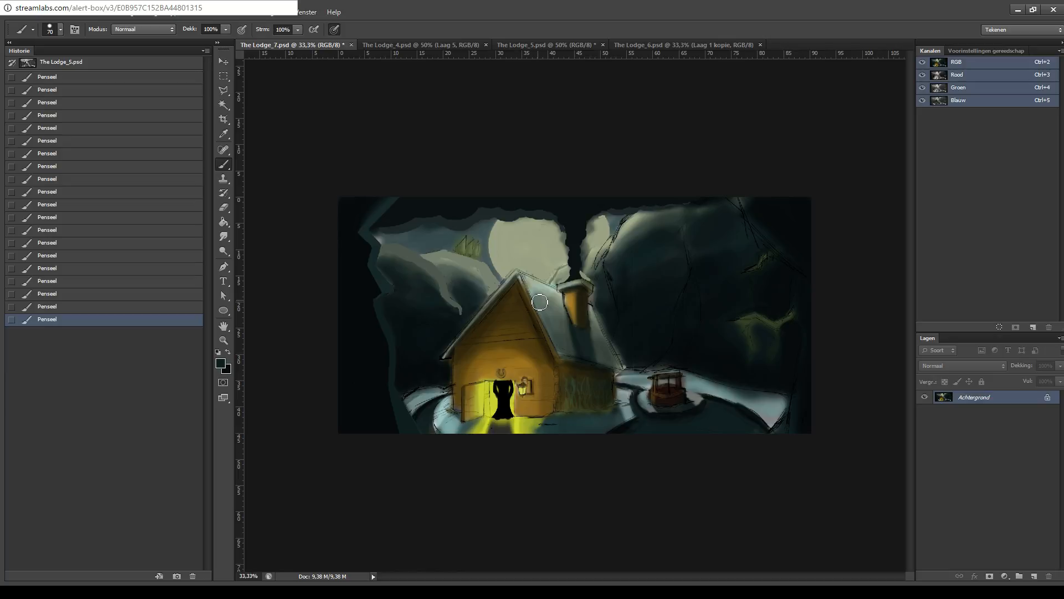
pyautogui.hotkey('ctrl', '+')
pyautogui.hotkey('ctrl', '+')
pyautogui.hotkey('ctrl', '+')
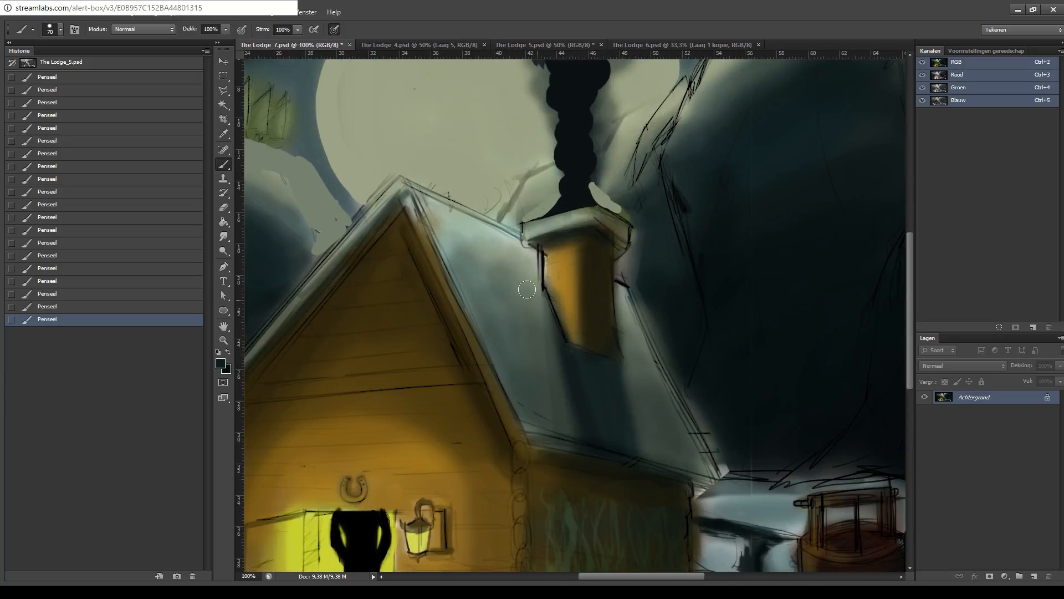
# - Sample a near-black and paint the dark mountainside along the outer edge of the lodge's left roof slope, undoing a stray stroke
pyautogui.moveTo(392, 238)
pyautogui.mouseDown()
pyautogui.moveTo(465, 206)
pyautogui.moveTo(530, 159)
pyautogui.mouseUp()
pyautogui.moveTo(347, 222); pyautogui.dragTo(412, 167)
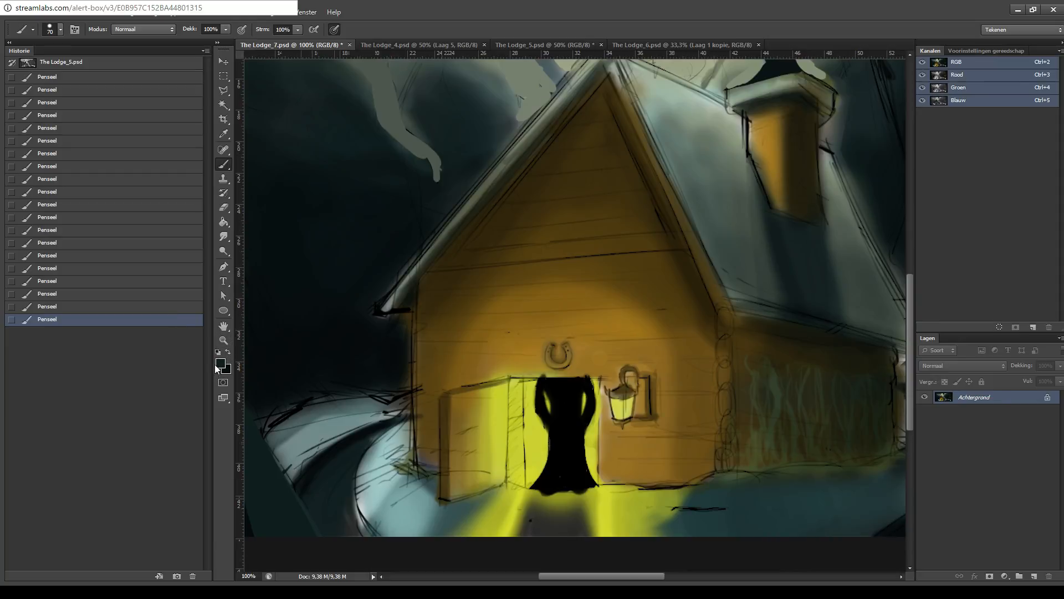
pyautogui.press('i')
pyautogui.press('b')
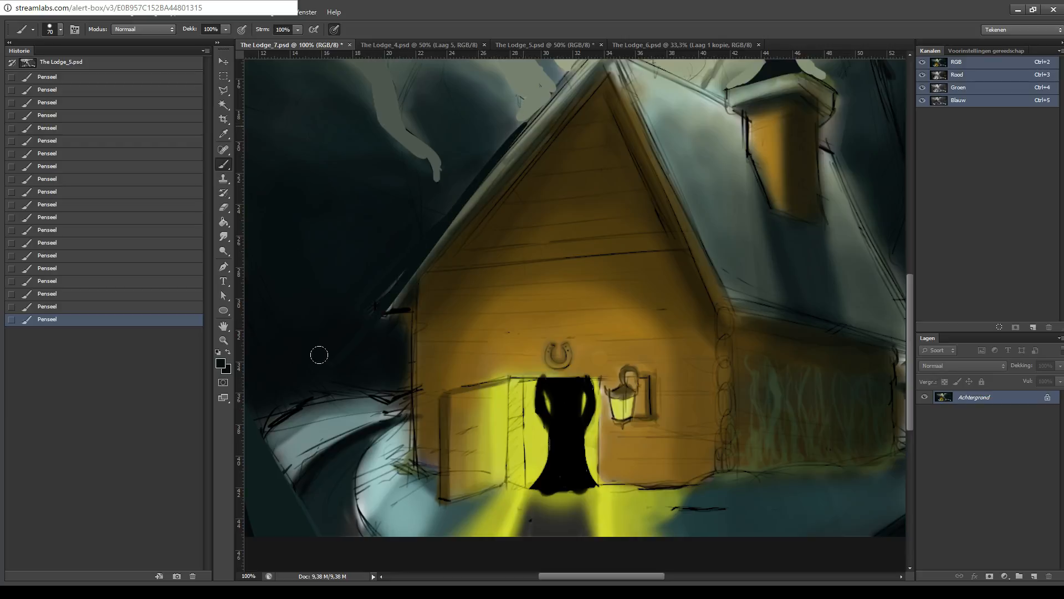
pyautogui.moveTo(501, 119)
pyautogui.mouseDown()
pyautogui.moveTo(460, 174)
pyautogui.moveTo(435, 169)
pyautogui.moveTo(356, 266)
pyautogui.mouseUp()
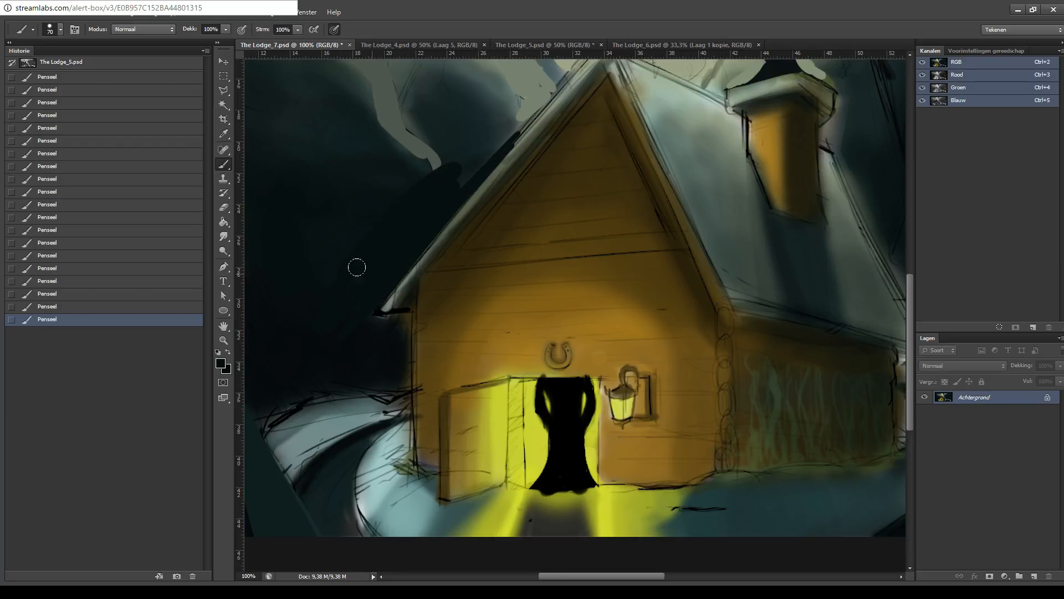
pyautogui.moveTo(533, 123); pyautogui.dragTo(486, 208)
pyautogui.hotkey('ctrl', 'z')
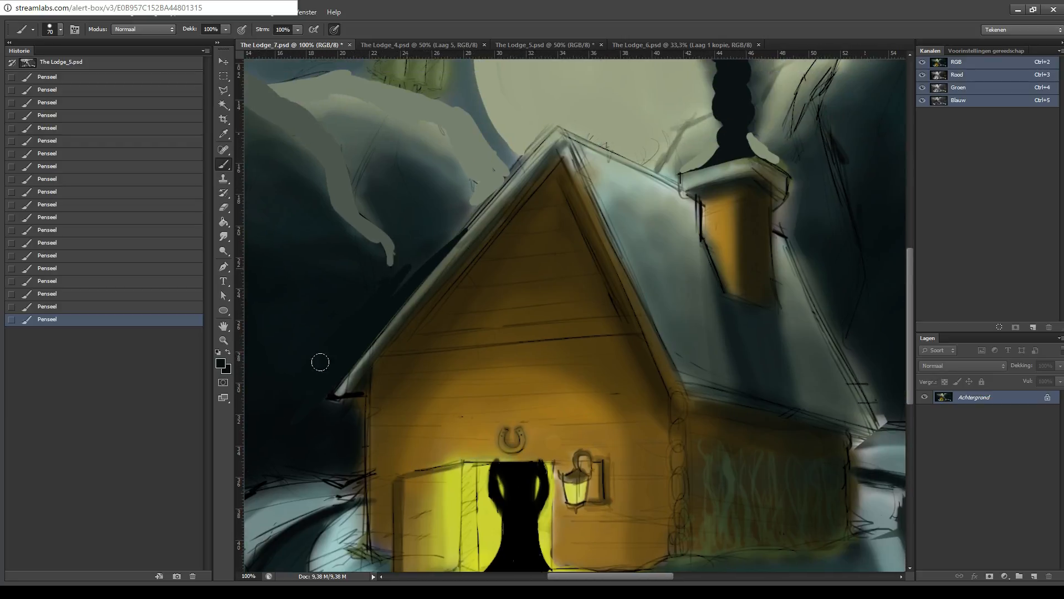
pyautogui.moveTo(388, 269)
pyautogui.mouseDown()
pyautogui.moveTo(437, 228)
pyautogui.moveTo(459, 224)
pyautogui.mouseUp()
# - Sample a dark teal and paint along the upper left roof slope over the sketch lines, up to the light grey snow
pyautogui.press('i')
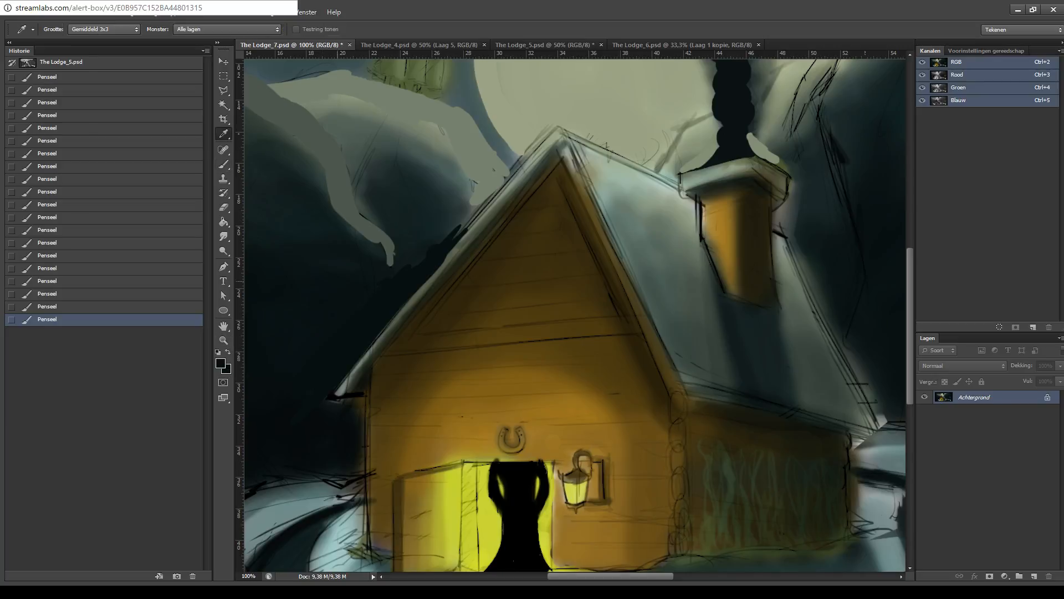
pyautogui.press('b')
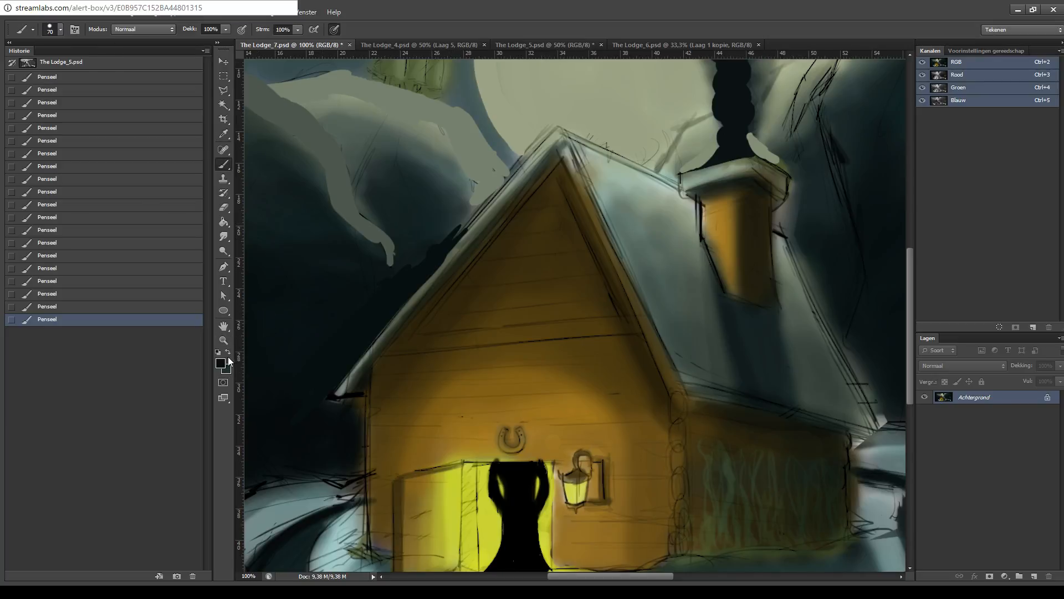
pyautogui.moveTo(475, 208)
pyautogui.mouseDown()
pyautogui.moveTo(449, 233)
pyautogui.moveTo(481, 206)
pyautogui.mouseUp()
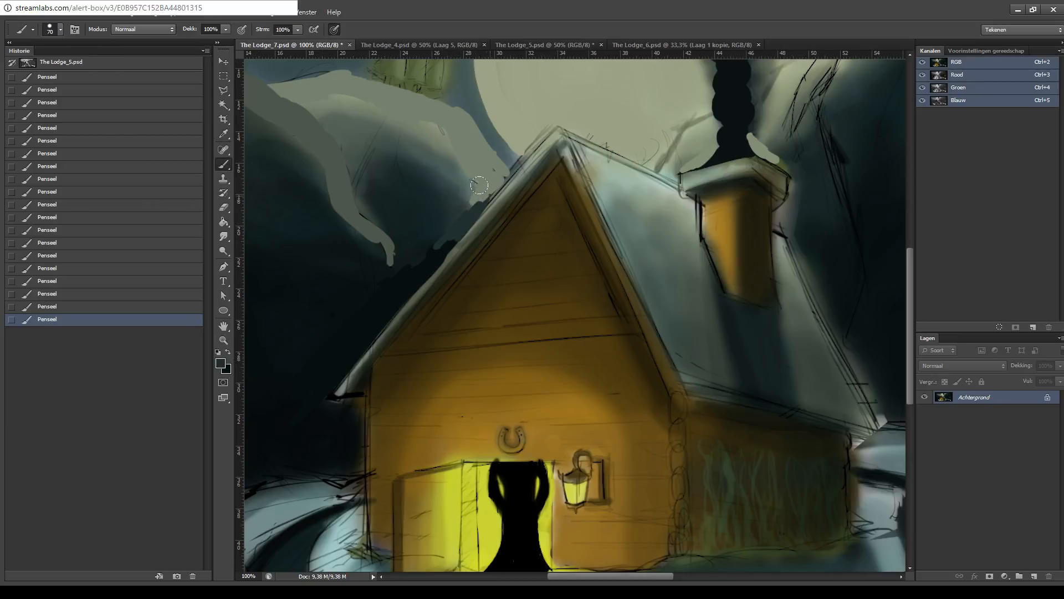
pyautogui.moveTo(447, 248)
pyautogui.mouseDown()
pyautogui.moveTo(430, 259)
pyautogui.moveTo(503, 183)
pyautogui.mouseUp()
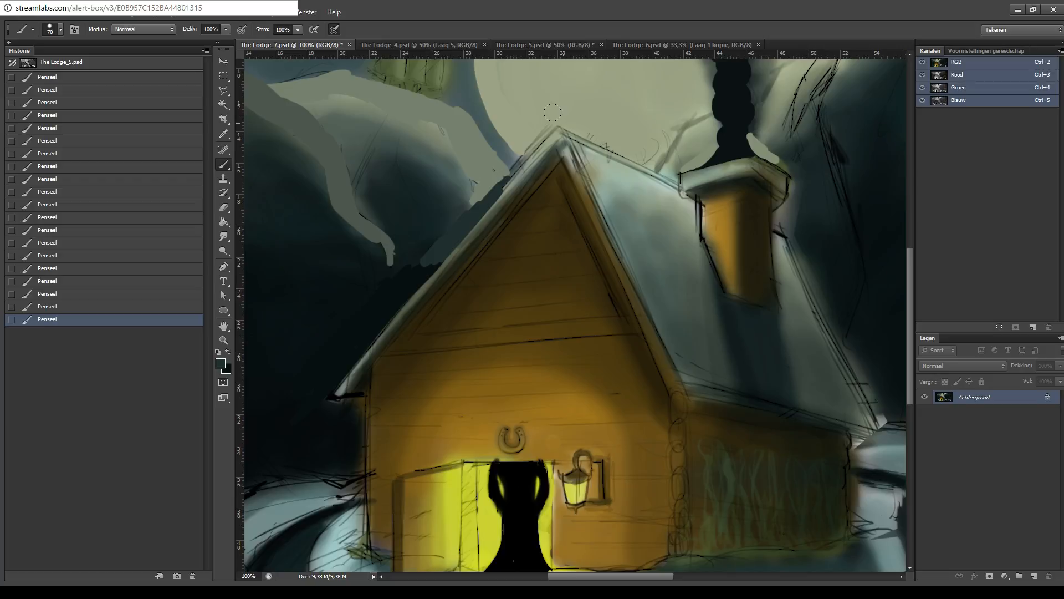
pyautogui.moveTo(506, 182); pyautogui.dragTo(495, 171)
# - Sample a blue-grey and paint the narrow strip of sky between the snowy ridge and the moon
pyautogui.moveTo(600, 57); pyautogui.dragTo(580, 107)
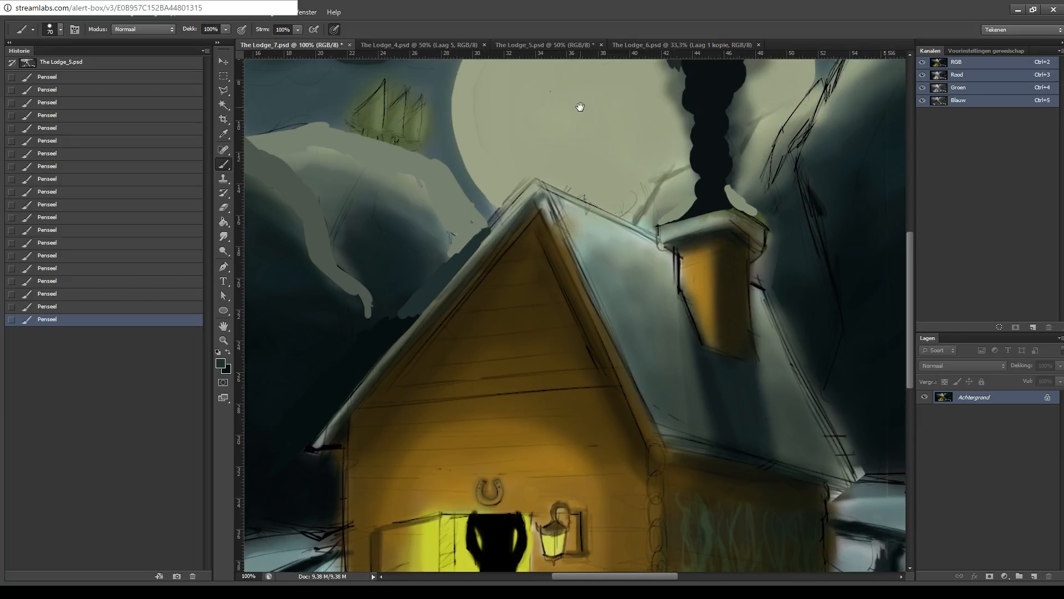
pyautogui.press('i')
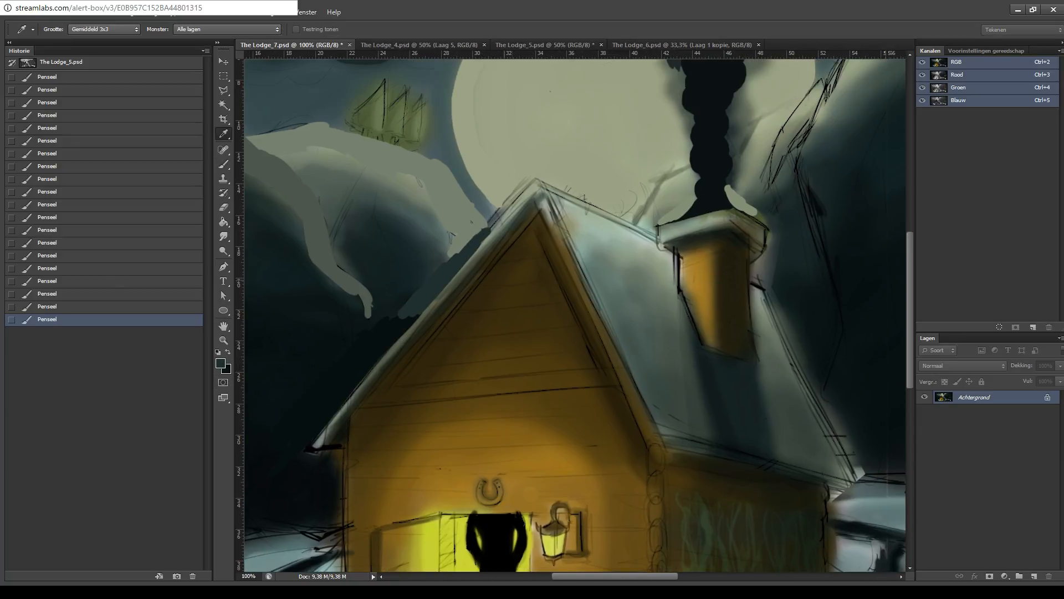
pyautogui.press('b')
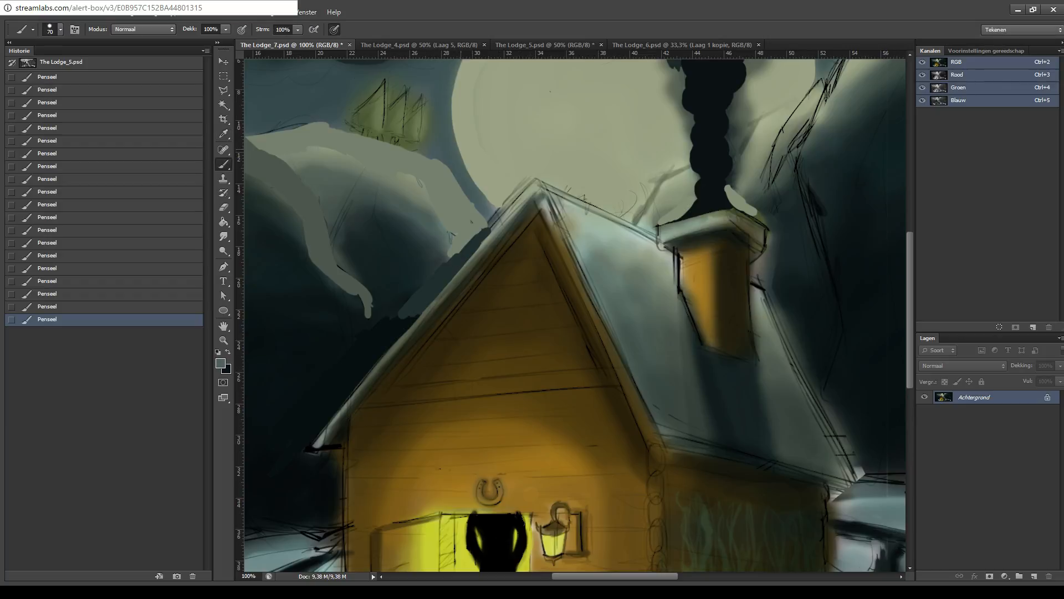
pyautogui.moveTo(442, 159)
pyautogui.mouseDown()
pyautogui.moveTo(482, 219)
pyautogui.moveTo(451, 151)
pyautogui.moveTo(473, 194)
pyautogui.mouseUp()
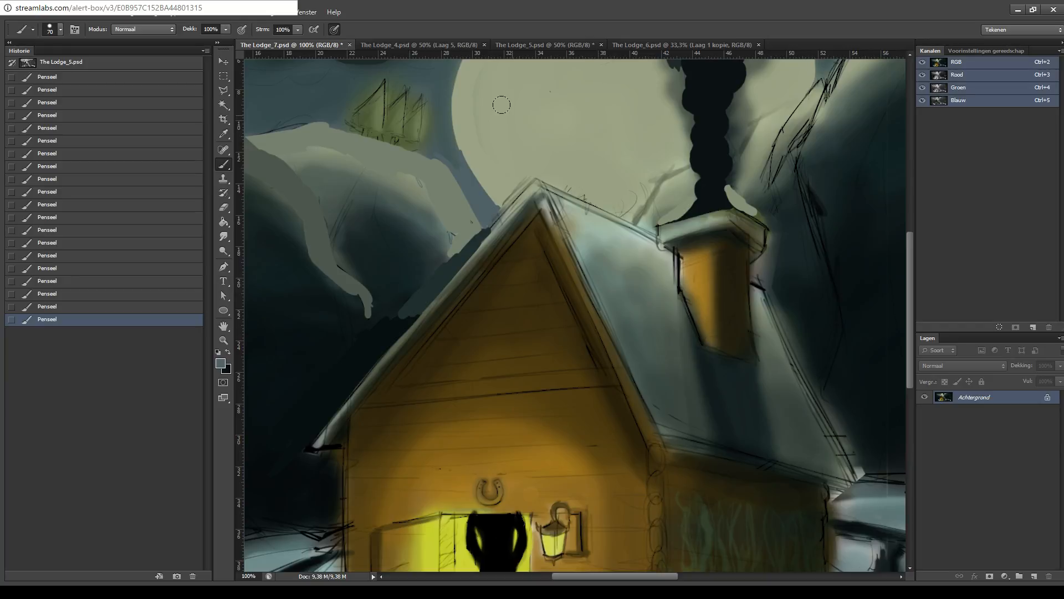
# - Check the whole painting at 33.3% and 25% zoom and save it
pyautogui.hotkey('ctrl', '-')
pyautogui.hotkey('ctrl', '-')
pyautogui.hotkey('ctrl', '-')
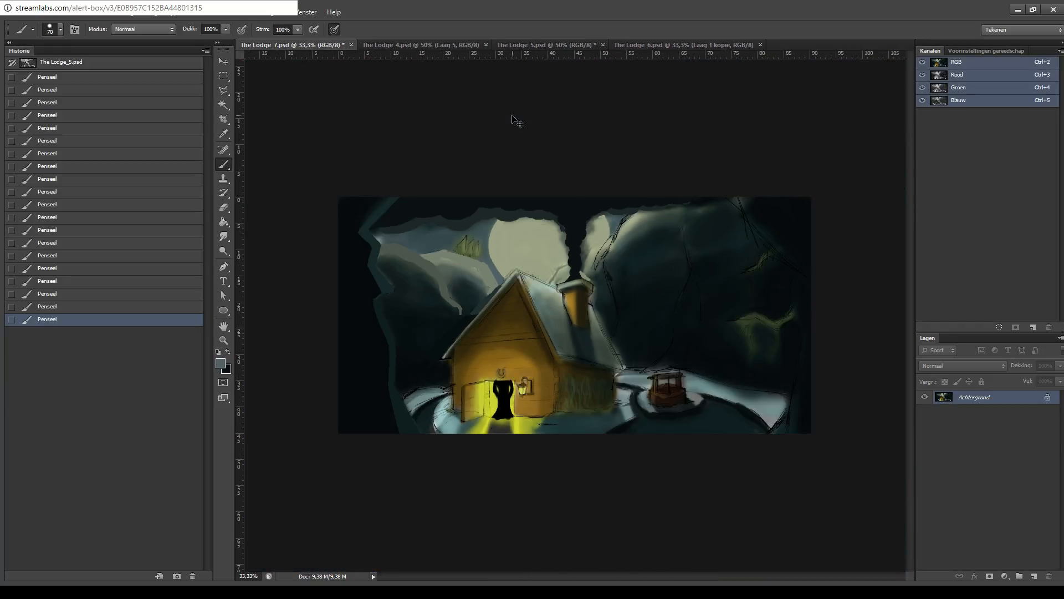
pyautogui.hotkey('ctrl', '+')
pyautogui.hotkey('ctrl', '-')
pyautogui.hotkey('ctrl', '-')
pyautogui.hotkey('ctrl', 's')
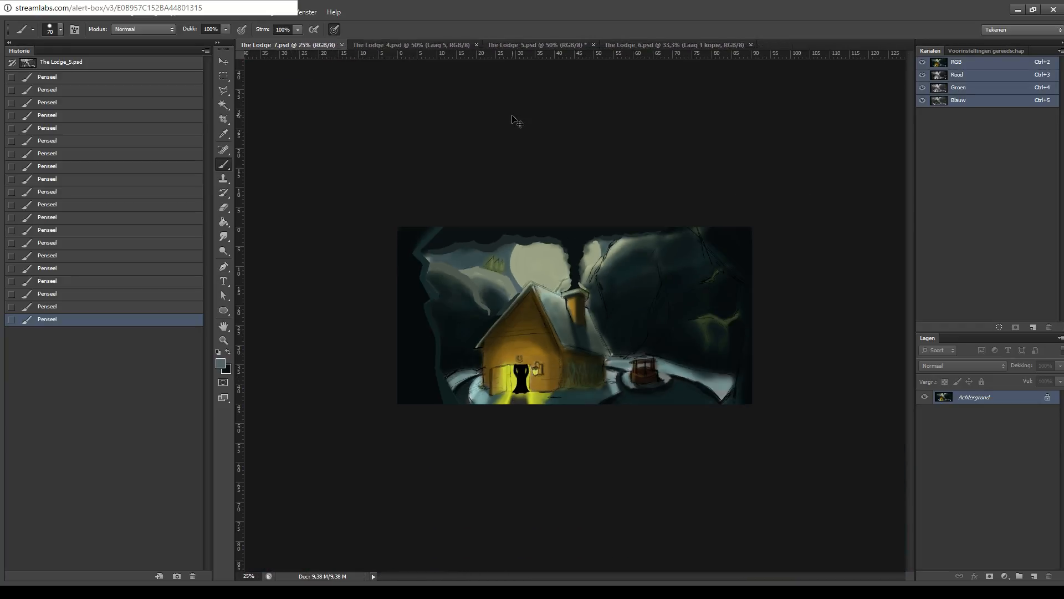
# - Sample the dark blue-grey sky and paint it along the upper edges of the ship's sails, undoing a stray stroke
pyautogui.hotkey('ctrl', '+')
pyautogui.hotkey('ctrl', '+')
pyautogui.hotkey('ctrl', '+')
pyautogui.hotkey('ctrl', '+')
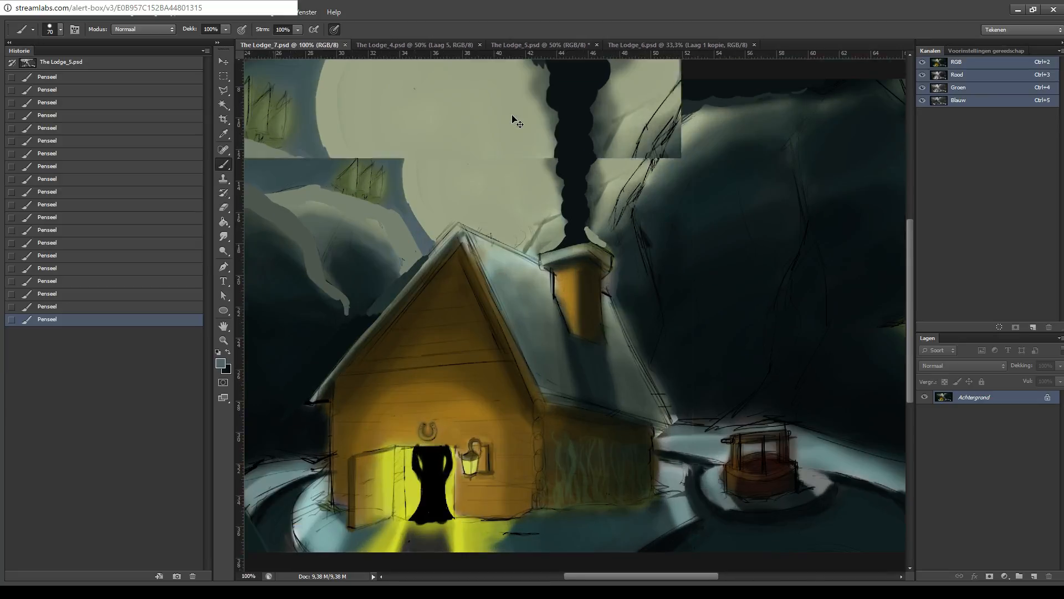
pyautogui.moveTo(397, 265); pyautogui.dragTo(689, 333)
pyautogui.hotkey('ctrl', '+')
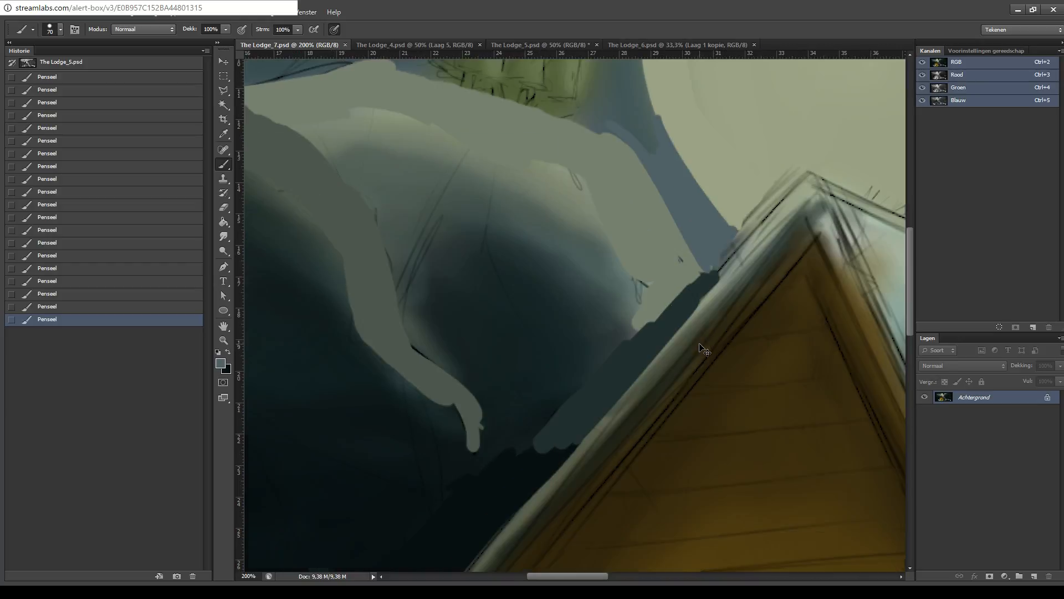
pyautogui.moveTo(449, 225); pyautogui.dragTo(549, 312)
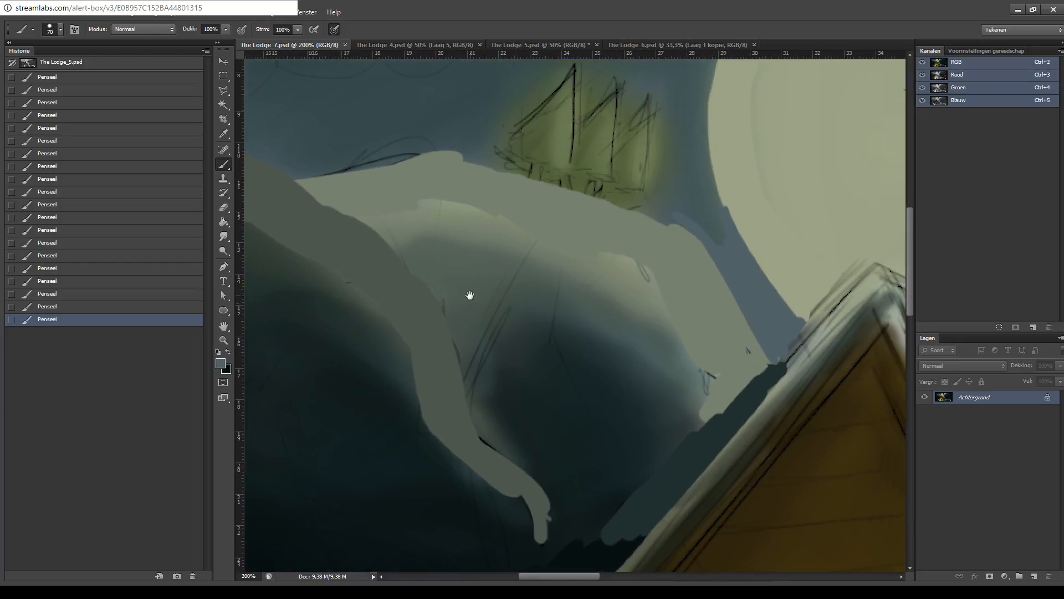
pyautogui.moveTo(586, 192); pyautogui.dragTo(501, 421)
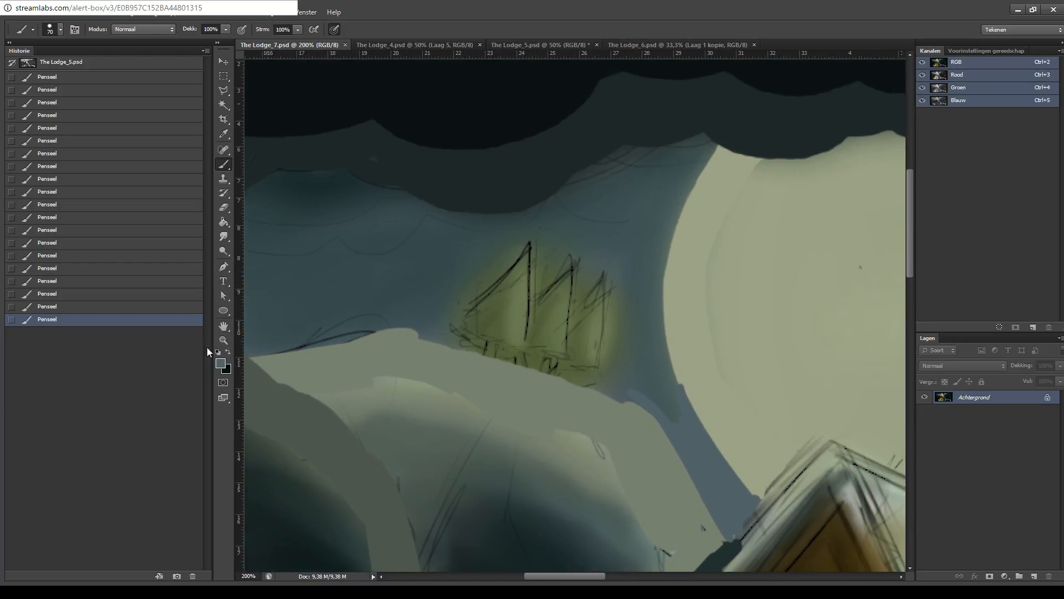
pyautogui.press('i')
pyautogui.press('b')
pyautogui.keyDown('alt'); pyautogui.click(450, 294); pyautogui.keyUp('alt')
pyautogui.moveTo(449, 310)
pyautogui.mouseDown()
pyautogui.moveTo(533, 233)
pyautogui.moveTo(534, 307)
pyautogui.moveTo(570, 265)
pyautogui.mouseUp()
pyautogui.hotkey('ctrl', 'z')
pyautogui.moveTo(570, 265)
pyautogui.mouseDown()
pyautogui.moveTo(531, 302)
pyautogui.moveTo(542, 236)
pyautogui.moveTo(580, 237)
pyautogui.moveTo(589, 269)
pyautogui.moveTo(575, 308)
pyautogui.moveTo(589, 224)
pyautogui.moveTo(621, 217)
pyautogui.moveTo(550, 214)
pyautogui.mouseUp()
# - Paint the same sky colour behind the ship's rearmost sail and around its hull, covering the green glow and sketch lines
pyautogui.moveTo(605, 277)
pyautogui.mouseDown()
pyautogui.moveTo(607, 375)
pyautogui.moveTo(617, 331)
pyautogui.mouseUp()
pyautogui.moveTo(631, 241); pyautogui.dragTo(620, 332)
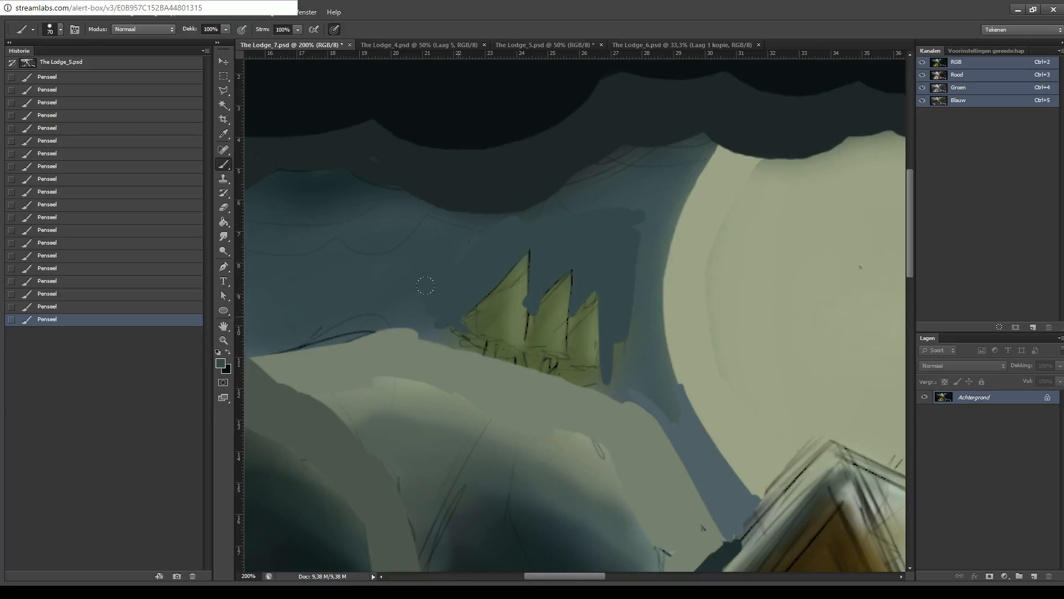
pyautogui.moveTo(477, 353); pyautogui.dragTo(432, 333)
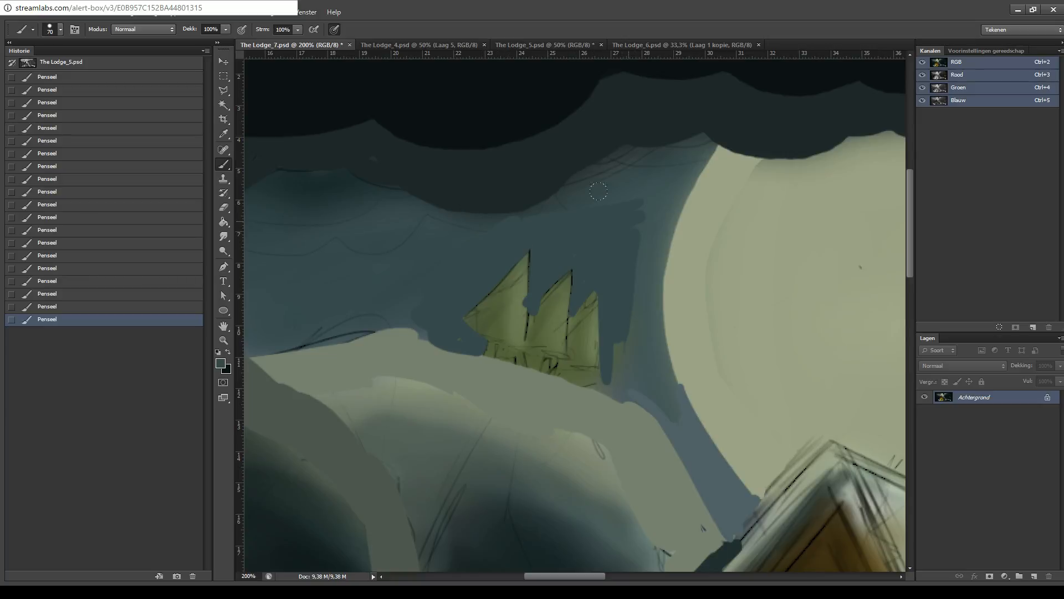
pyautogui.moveTo(495, 357)
pyautogui.mouseDown()
pyautogui.moveTo(519, 345)
pyautogui.moveTo(594, 382)
pyautogui.moveTo(613, 351)
pyautogui.mouseUp()
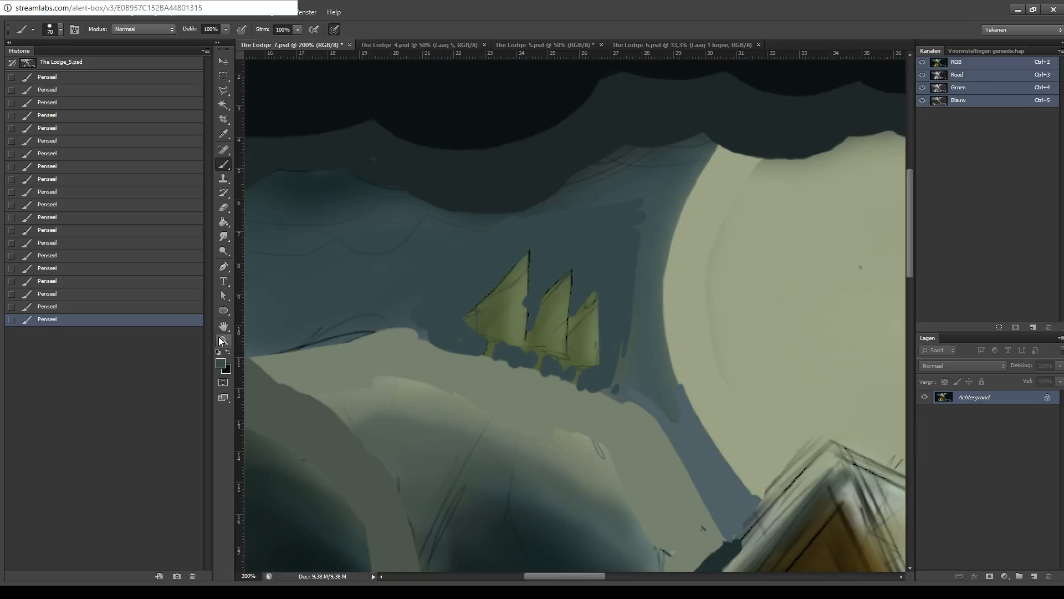
# - Sample an olive green and paint over the black mast lines on the ship's sails, undoing unwanted strokes
pyautogui.press('i')
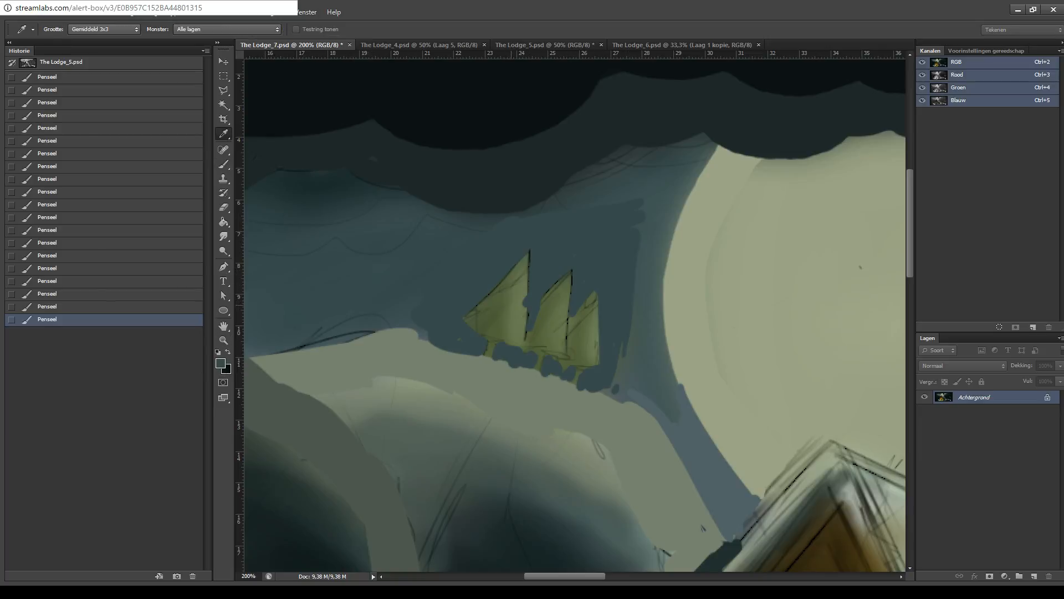
pyautogui.press('b')
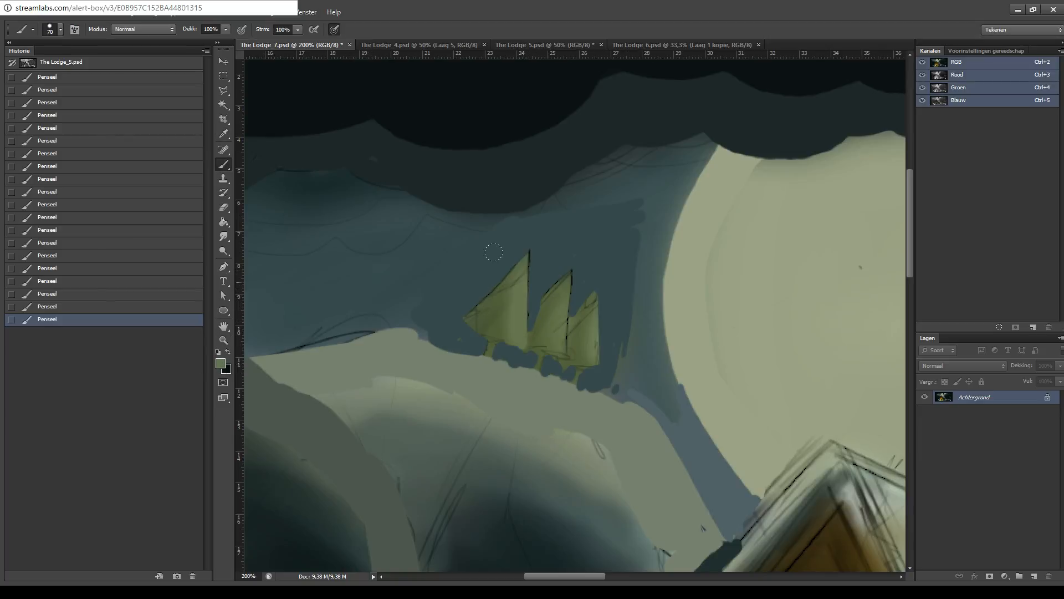
pyautogui.moveTo(527, 261); pyautogui.dragTo(526, 339)
pyautogui.moveTo(572, 276); pyautogui.dragTo(570, 353)
pyautogui.hotkey('ctrl', 'z')
pyautogui.hotkey('ctrl', 'z')
pyautogui.hotkey('ctrl', 'z')
pyautogui.moveTo(571, 278)
pyautogui.mouseDown()
pyautogui.moveTo(570, 306)
pyautogui.moveTo(598, 354)
pyautogui.mouseUp()
pyautogui.hotkey('ctrl', 'z')
pyautogui.moveTo(597, 296)
pyautogui.mouseDown()
pyautogui.moveTo(597, 363)
pyautogui.moveTo(598, 308)
pyautogui.mouseUp()
# - Check the whole painting at 33.3% zoom, save it, and return to 100% on the dark mountainside beyond the well
pyautogui.hotkey('ctrl', '-')
pyautogui.hotkey('ctrl', '-')
pyautogui.hotkey('ctrl', '-')
pyautogui.hotkey('ctrl', '-')
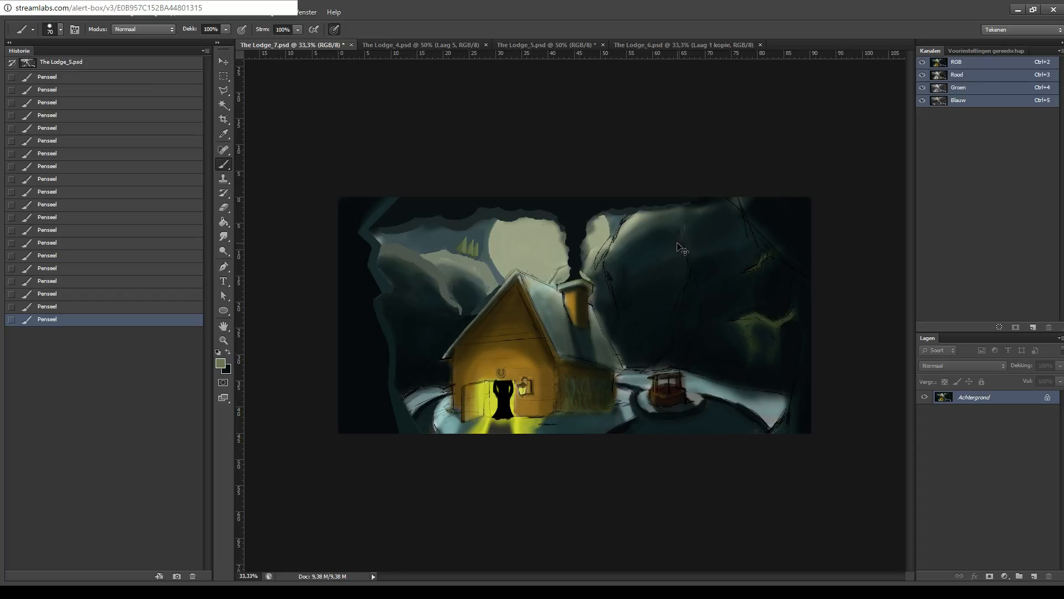
pyautogui.hotkey('ctrl', '+')
pyautogui.hotkey('ctrl', '+')
pyautogui.hotkey('ctrl', '+')
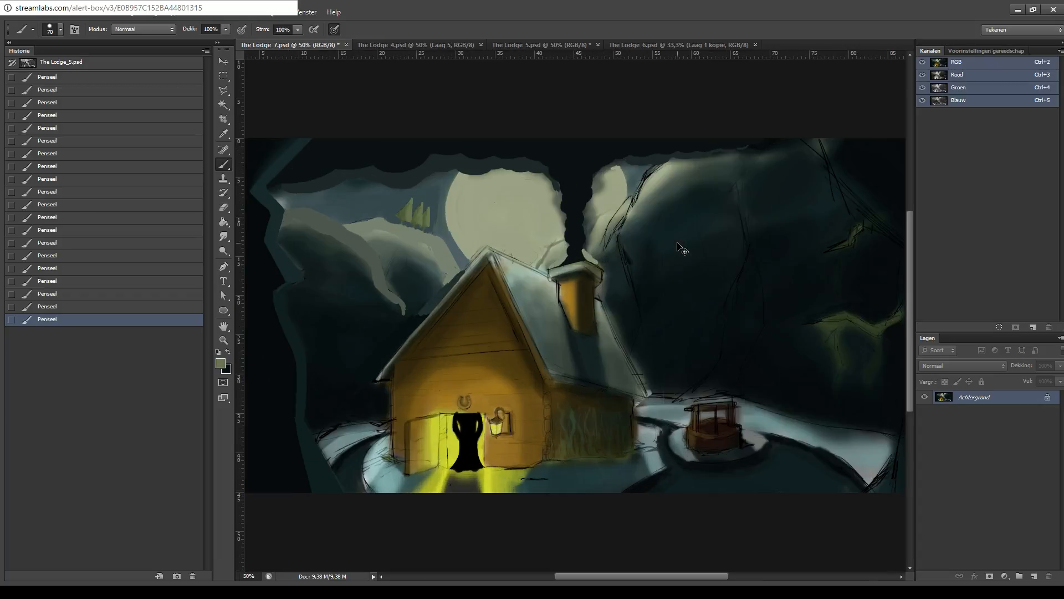
pyautogui.moveTo(507, 334); pyautogui.dragTo(436, 356)
pyautogui.hscroll(10, 451, 278)
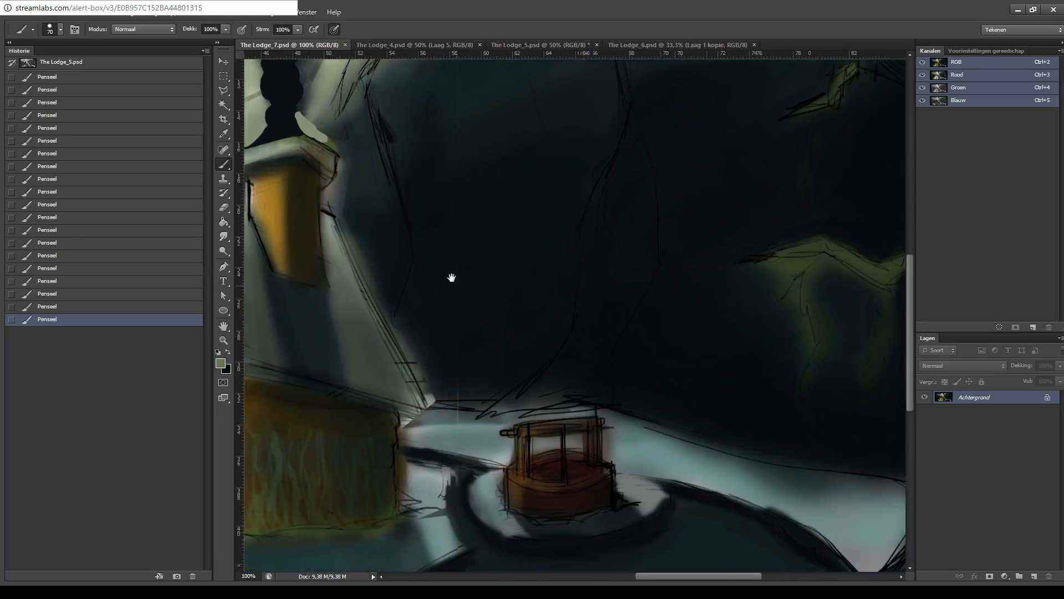
# - Sample a dark olive green and paint the large branch-like shape above the well as a solid silhouette, undoing a stray stroke
pyautogui.press('i')
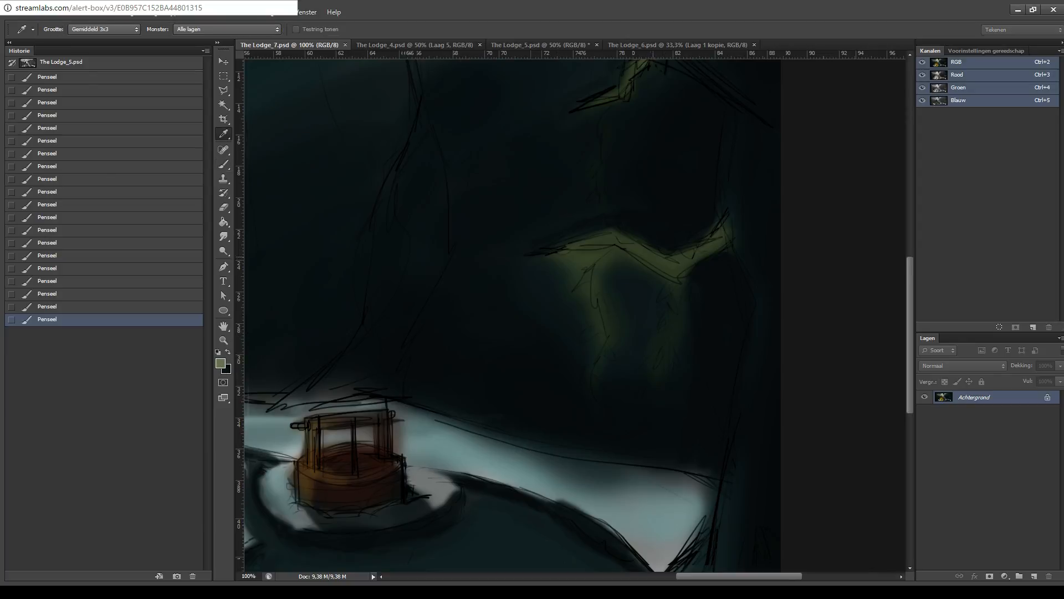
pyautogui.press('b')
pyautogui.keyDown('alt'); pyautogui.click(559, 248); pyautogui.keyUp('alt')
pyautogui.moveTo(521, 247)
pyautogui.mouseDown()
pyautogui.moveTo(576, 255)
pyautogui.moveTo(610, 231)
pyautogui.mouseUp()
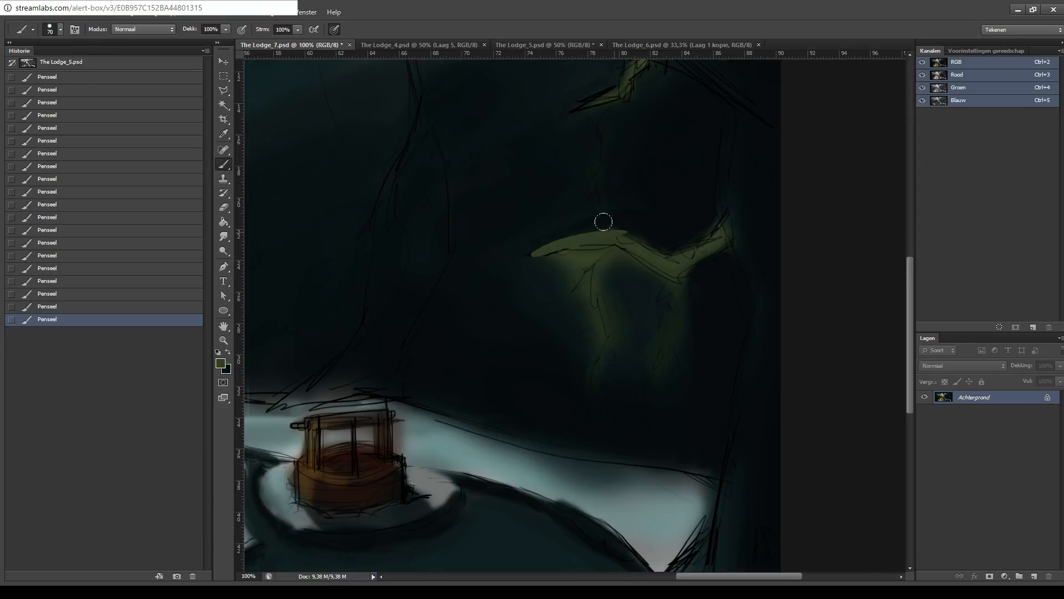
pyautogui.moveTo(671, 252)
pyautogui.mouseDown()
pyautogui.moveTo(719, 216)
pyautogui.moveTo(705, 221)
pyautogui.moveTo(715, 207)
pyautogui.moveTo(705, 239)
pyautogui.moveTo(678, 257)
pyautogui.moveTo(721, 230)
pyautogui.moveTo(661, 259)
pyautogui.mouseUp()
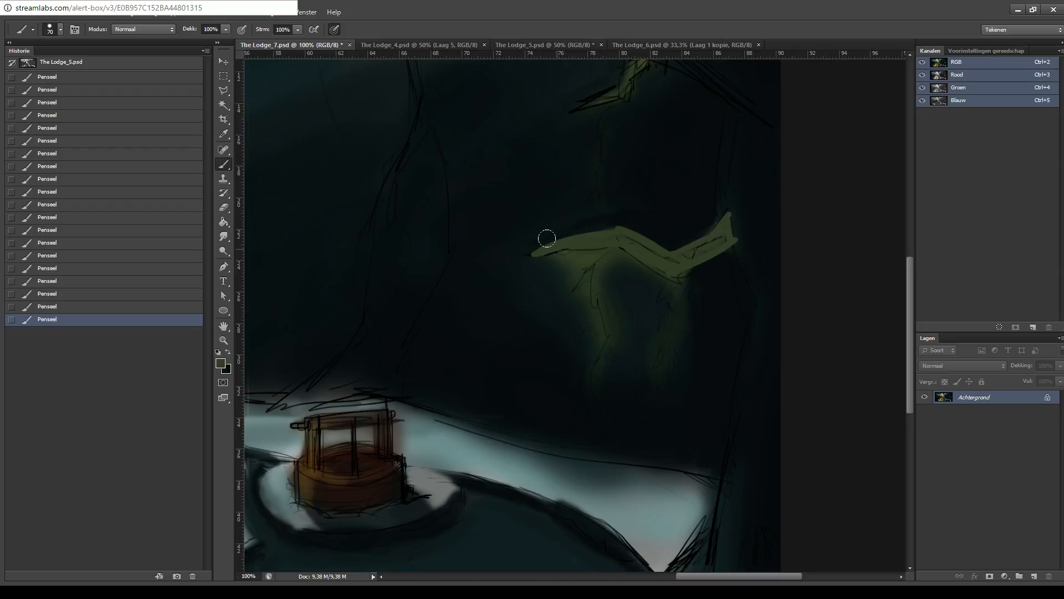
pyautogui.moveTo(513, 246); pyautogui.dragTo(559, 236)
pyautogui.moveTo(626, 231)
pyautogui.mouseDown()
pyautogui.moveTo(656, 255)
pyautogui.moveTo(669, 252)
pyautogui.moveTo(626, 242)
pyautogui.moveTo(664, 268)
pyautogui.moveTo(624, 244)
pyautogui.moveTo(656, 265)
pyautogui.moveTo(700, 252)
pyautogui.moveTo(665, 265)
pyautogui.moveTo(718, 238)
pyautogui.mouseUp()
pyautogui.moveTo(668, 265)
pyautogui.mouseDown()
pyautogui.moveTo(721, 239)
pyautogui.moveTo(701, 248)
pyautogui.moveTo(692, 238)
pyautogui.moveTo(724, 222)
pyautogui.mouseUp()
pyautogui.hotkey('ctrl', 'z')
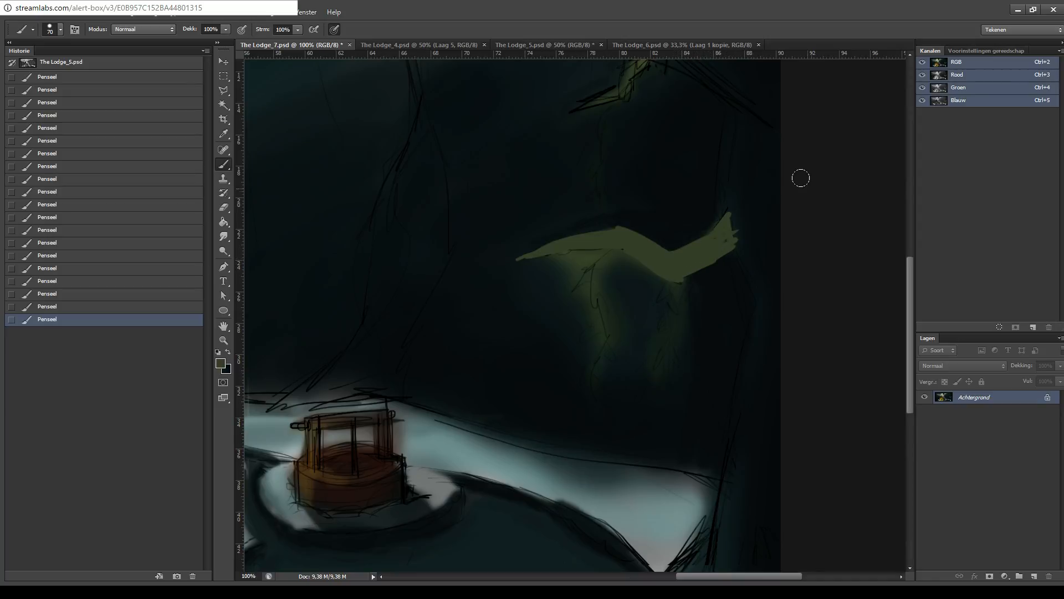
# - Paint the smaller branch-like shape higher on the mountainside in the same olive green, covering its sketch lines
pyautogui.moveTo(801, 178); pyautogui.dragTo(737, 373)
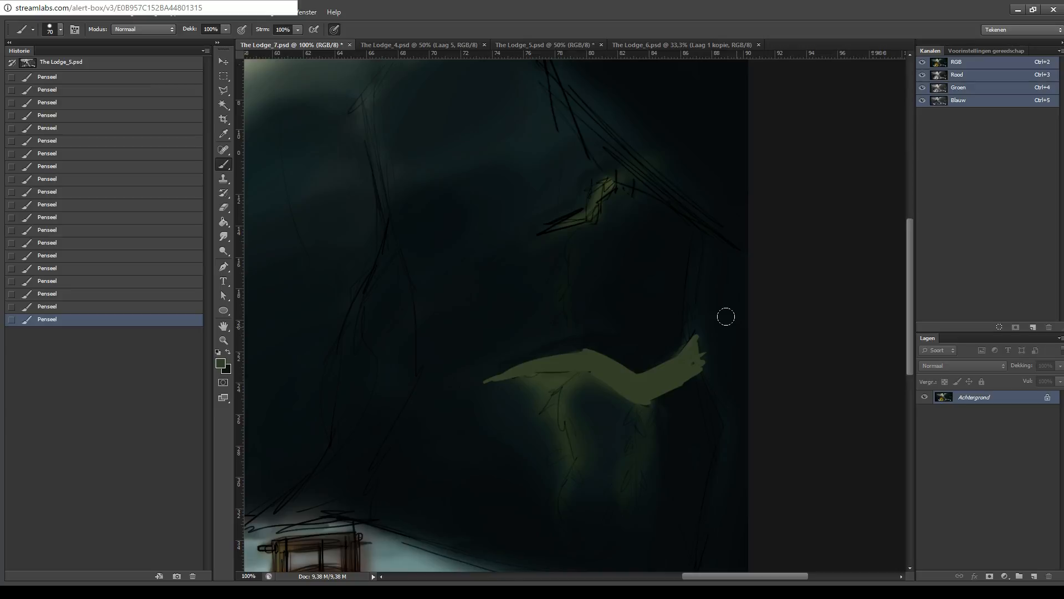
pyautogui.moveTo(532, 223)
pyautogui.mouseDown()
pyautogui.moveTo(575, 194)
pyautogui.moveTo(544, 218)
pyautogui.moveTo(584, 205)
pyautogui.moveTo(577, 192)
pyautogui.moveTo(587, 183)
pyautogui.mouseUp()
pyautogui.moveTo(603, 175); pyautogui.dragTo(589, 182)
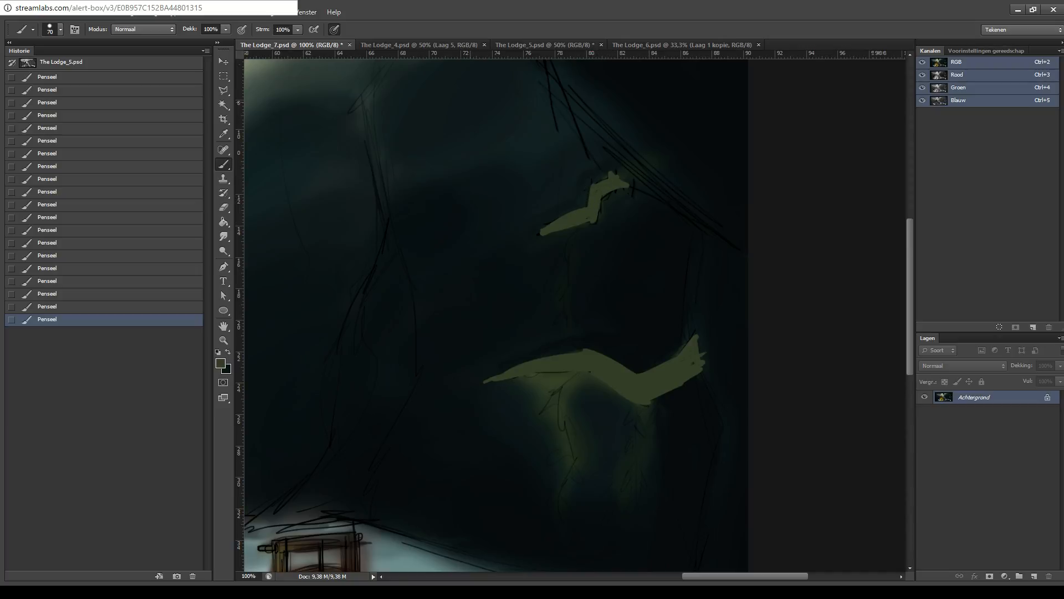
# - Compare with the earlier versions The Lodge_5.psd and The Lodge_6.psd and return to the green shapes in The Lodge_7.psd
pyautogui.click(547, 43)
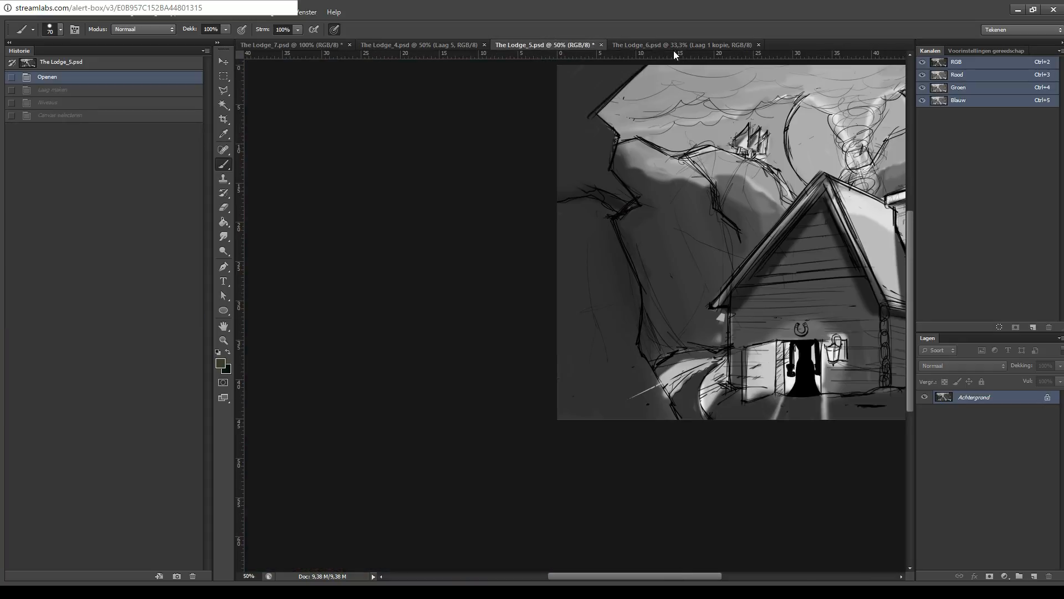
pyautogui.click(672, 46)
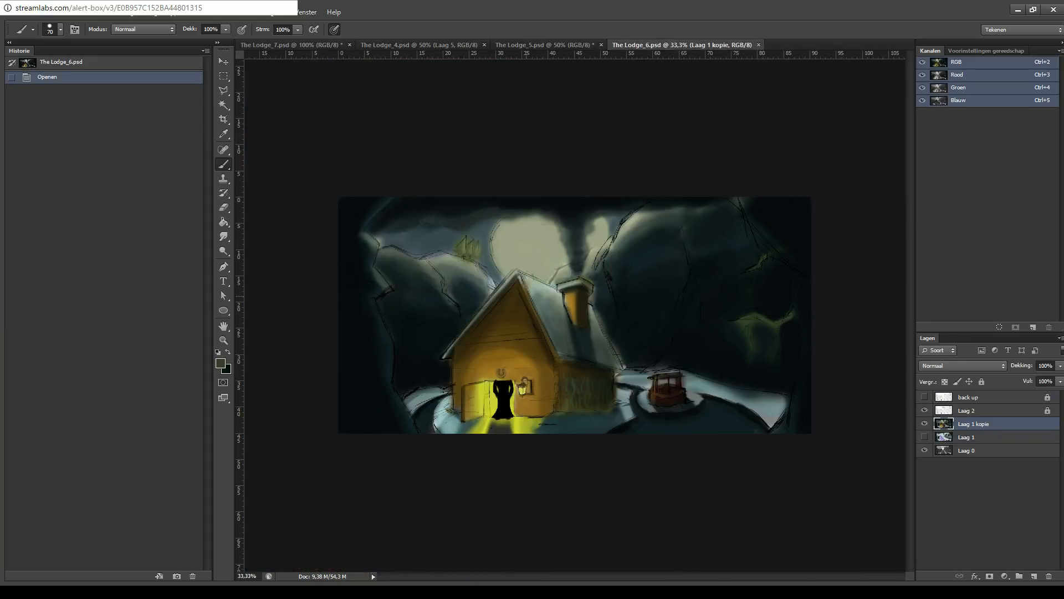
pyautogui.moveTo(488, 416)
pyautogui.mouseDown()
pyautogui.moveTo(481, 368)
pyautogui.moveTo(529, 377)
pyautogui.mouseUp()
pyautogui.hotkey('ctrl', 'z')
pyautogui.click(321, 44)
pyautogui.moveTo(468, 299); pyautogui.dragTo(561, 200)
pyautogui.moveTo(600, 141); pyautogui.dragTo(477, 276)
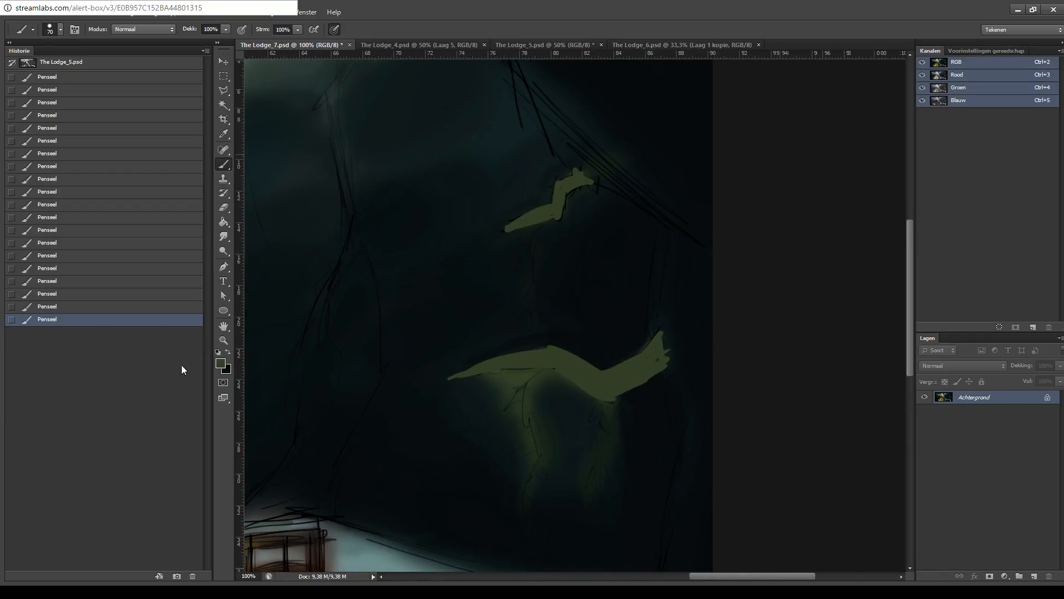
# - Sample a near-black, paint around the smaller green shape to trim its edges, and save the painting
pyautogui.press('i')
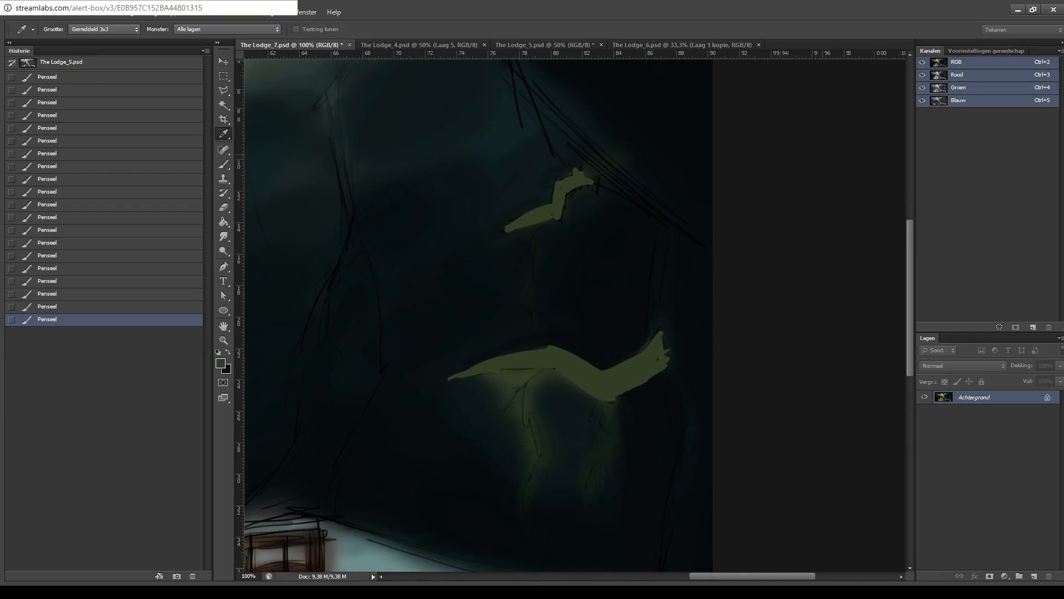
pyautogui.click(540, 424)
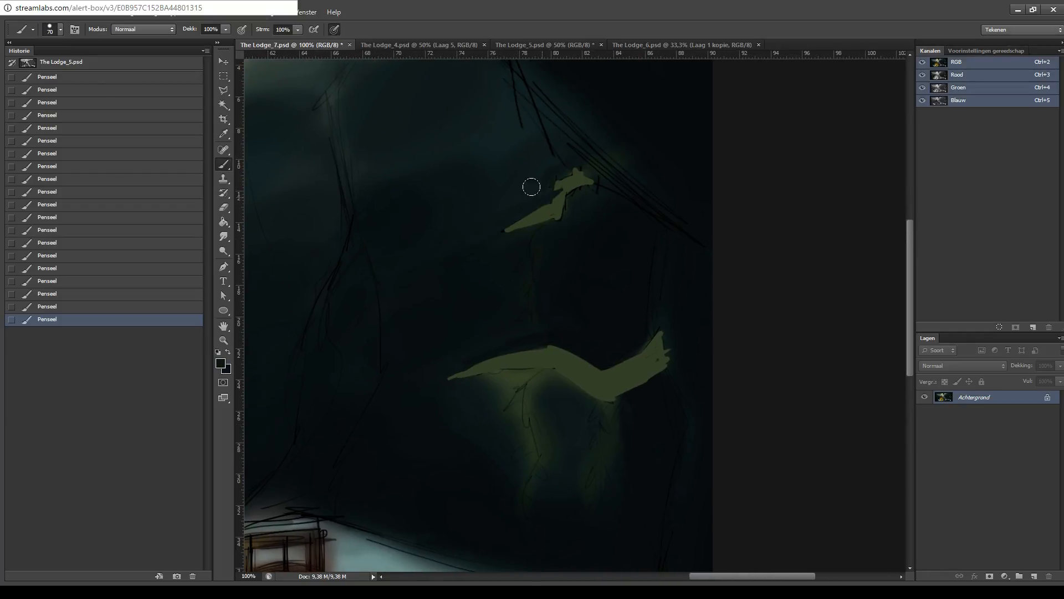
pyautogui.moveTo(480, 225); pyautogui.dragTo(528, 190)
pyautogui.moveTo(566, 203); pyautogui.dragTo(602, 194)
pyautogui.hotkey('ctrl', '-')
pyautogui.hotkey('ctrl', '-')
pyautogui.hotkey('ctrl', '-')
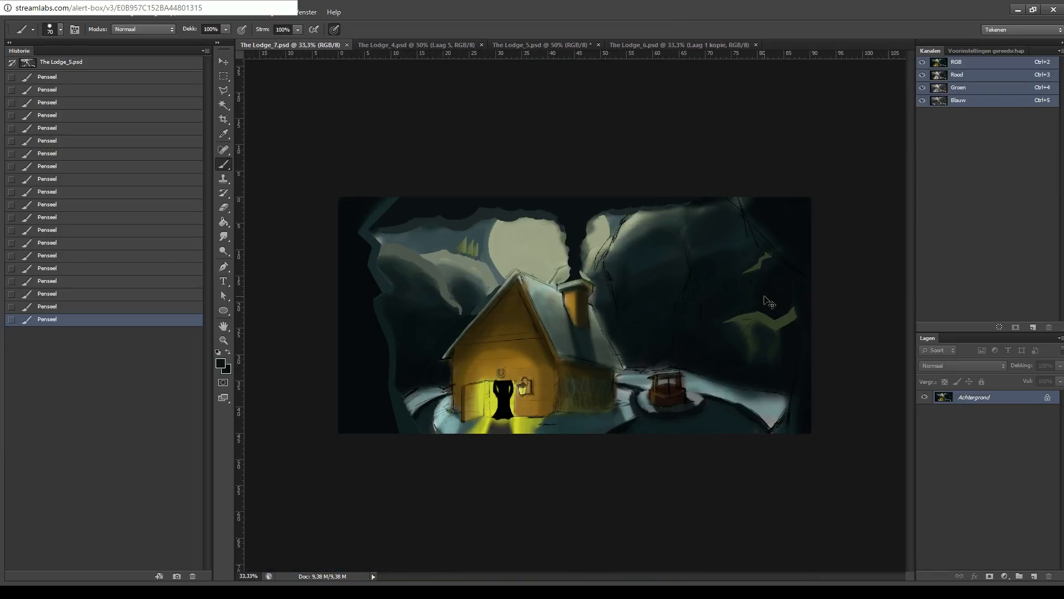
pyautogui.hotkey('ctrl', '+')
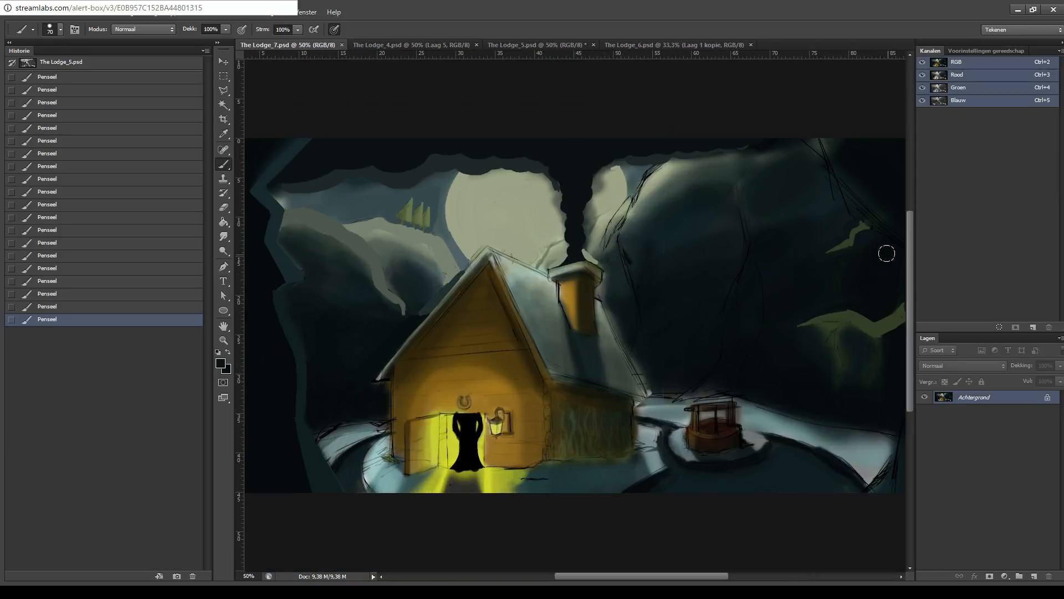
# - Try a long dark stroke across the mountainside between the large green shape and the lodge roof
pyautogui.moveTo(605, 306); pyautogui.dragTo(426, 312)
pyautogui.hotkey('ctrl', 'z')
pyautogui.moveTo(298, 283)
pyautogui.mouseDown()
pyautogui.moveTo(329, 266)
pyautogui.moveTo(319, 266)
pyautogui.moveTo(360, 273)
pyautogui.mouseUp()
pyautogui.moveTo(445, 257); pyautogui.dragTo(441, 236)
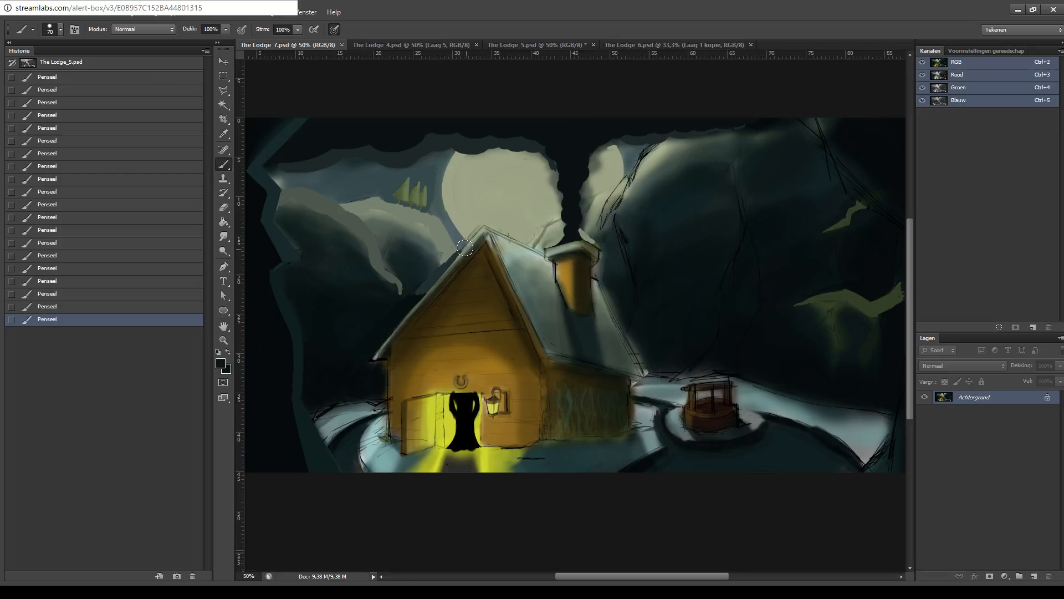
pyautogui.moveTo(642, 247); pyautogui.dragTo(475, 290)
pyautogui.moveTo(582, 263)
pyautogui.mouseDown()
pyautogui.moveTo(613, 245)
pyautogui.moveTo(619, 206)
pyautogui.moveTo(666, 200)
pyautogui.moveTo(714, 142)
pyautogui.mouseUp()
pyautogui.click(730, 138)
pyautogui.hotkey('ctrl', 's')
pyautogui.hotkey('ctrl', 's')
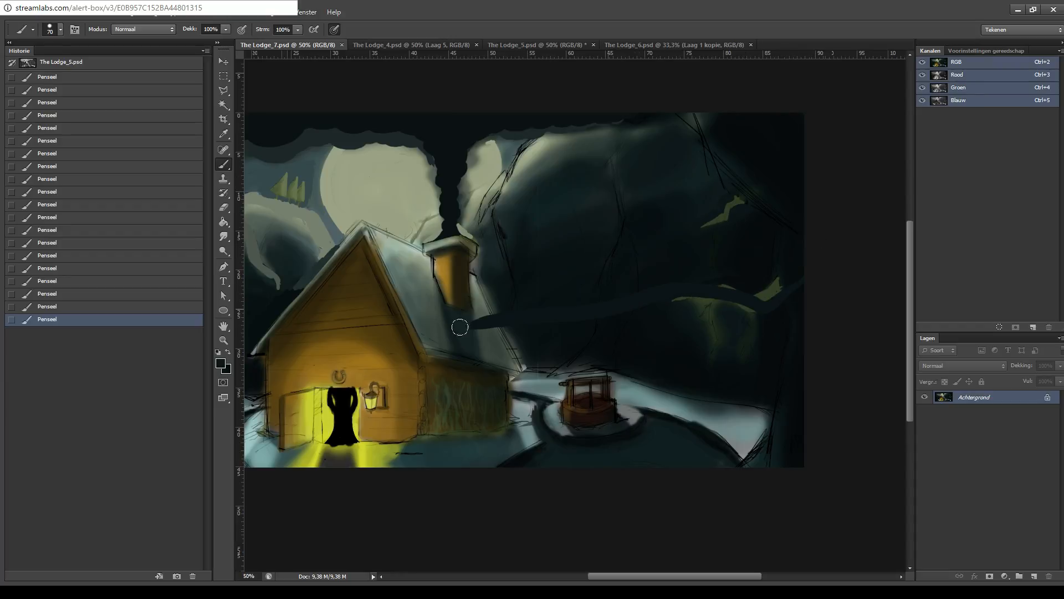
pyautogui.moveTo(601, 287); pyautogui.dragTo(847, 217)
pyautogui.moveTo(385, 297); pyautogui.dragTo(300, 352)
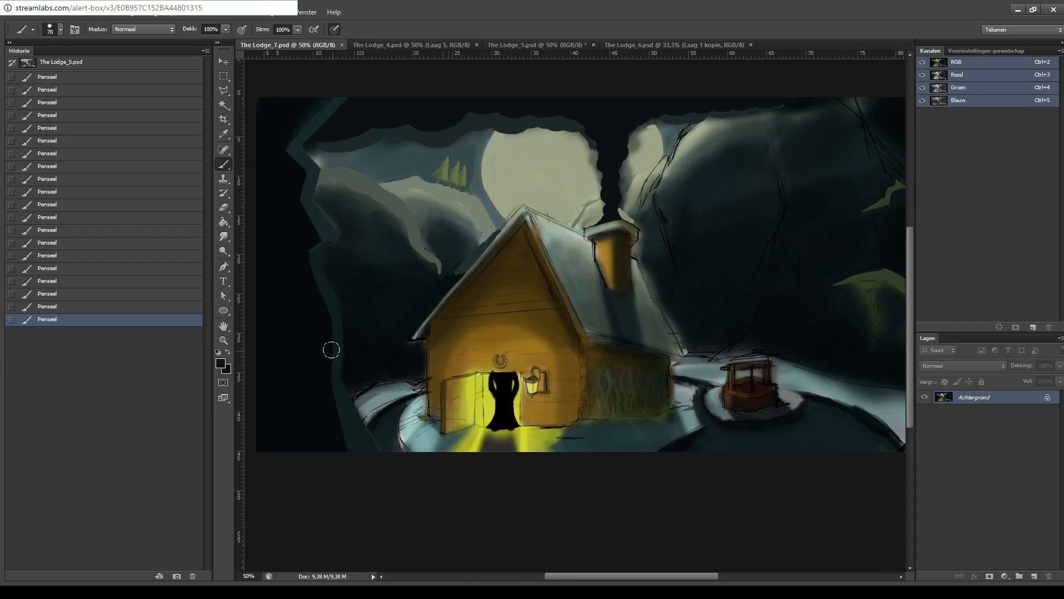
# - Sample a dark olive green as the brush colour
pyautogui.press('i')
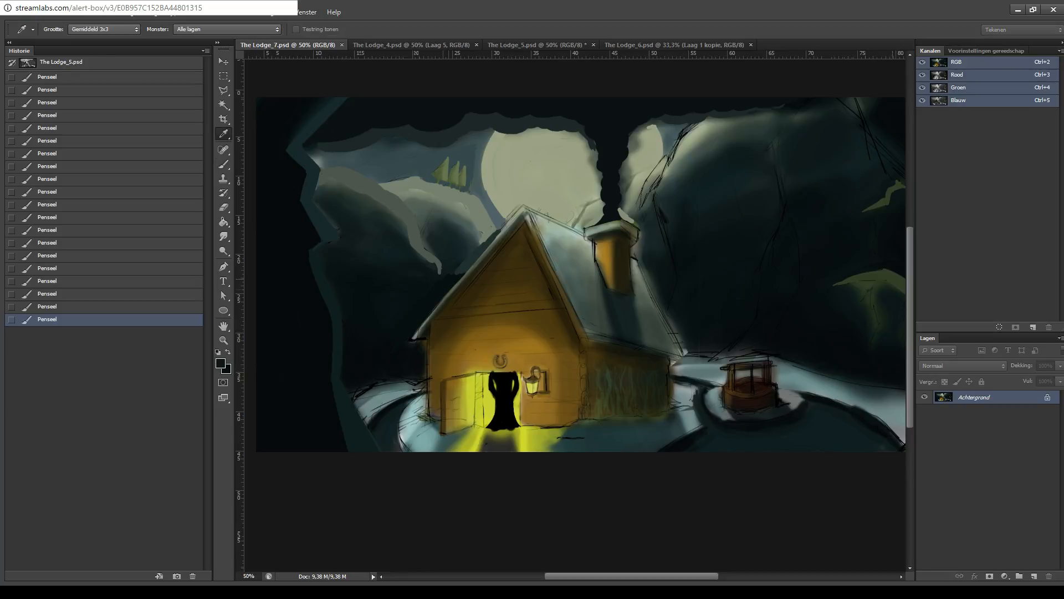
pyautogui.click(558, 427)
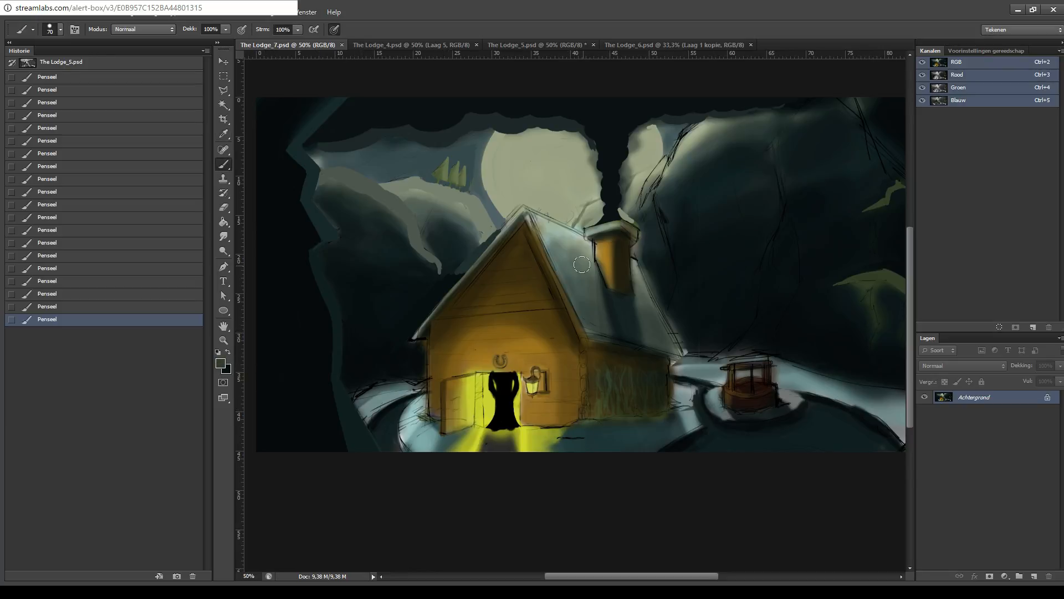
pyautogui.moveTo(528, 329); pyautogui.dragTo(592, 319)
pyautogui.moveTo(403, 244); pyautogui.dragTo(447, 304)
pyautogui.hotkey('ctrl', 'z')
pyautogui.moveTo(393, 253)
pyautogui.mouseDown()
pyautogui.moveTo(450, 311)
pyautogui.moveTo(399, 290)
pyautogui.mouseUp()
pyautogui.hotkey('ctrl', 'z')
pyautogui.moveTo(527, 277); pyautogui.dragTo(349, 297)
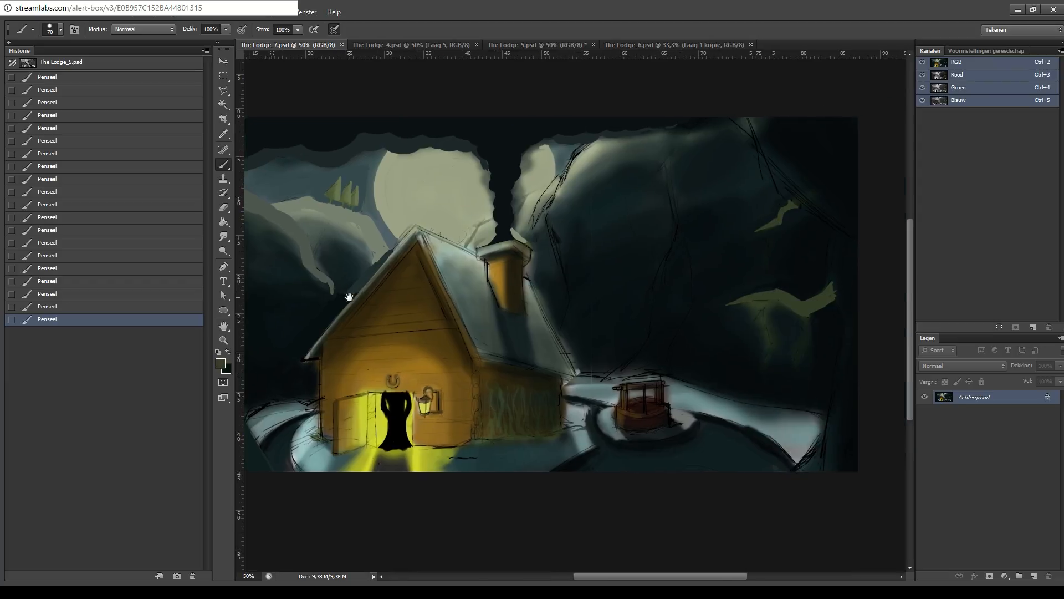
pyautogui.moveTo(458, 303); pyautogui.dragTo(561, 283)
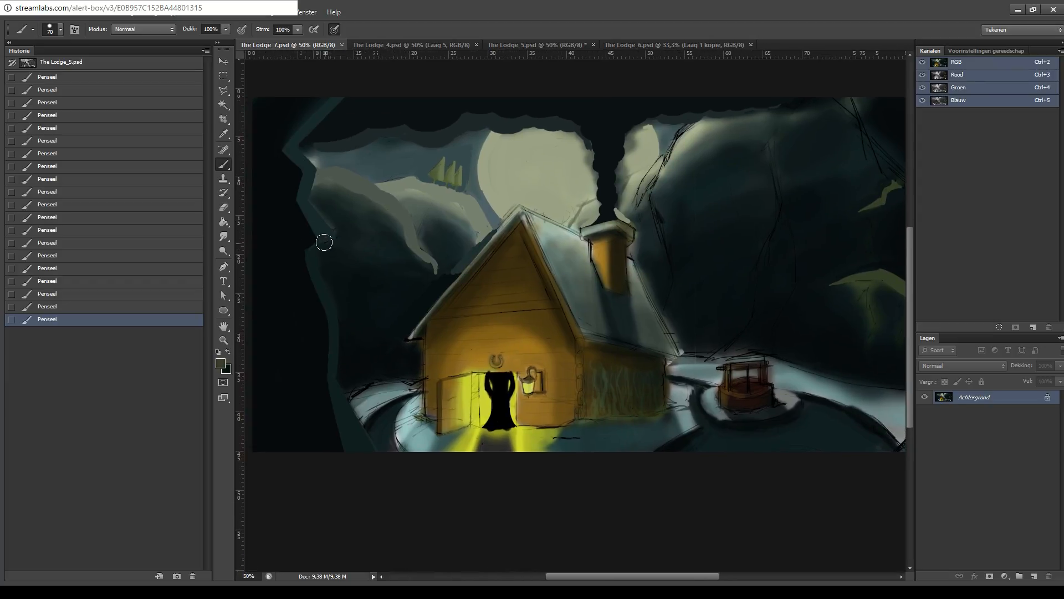
pyautogui.moveTo(320, 248); pyautogui.dragTo(354, 283)
pyautogui.hotkey('ctrl', 's')
pyautogui.moveTo(318, 247)
pyautogui.mouseDown()
pyautogui.moveTo(364, 304)
pyautogui.moveTo(342, 292)
pyautogui.mouseUp()
pyautogui.hotkey('ctrl', 'z')
# - Sample the olive green of the cliff ledges and try painting a matching ledge on the cliff beside the house
pyautogui.moveTo(556, 239); pyautogui.dragTo(401, 224)
pyautogui.moveTo(639, 202); pyautogui.dragTo(740, 221)
pyautogui.keyDown('alt'); pyautogui.click(832, 279); pyautogui.keyUp('alt')
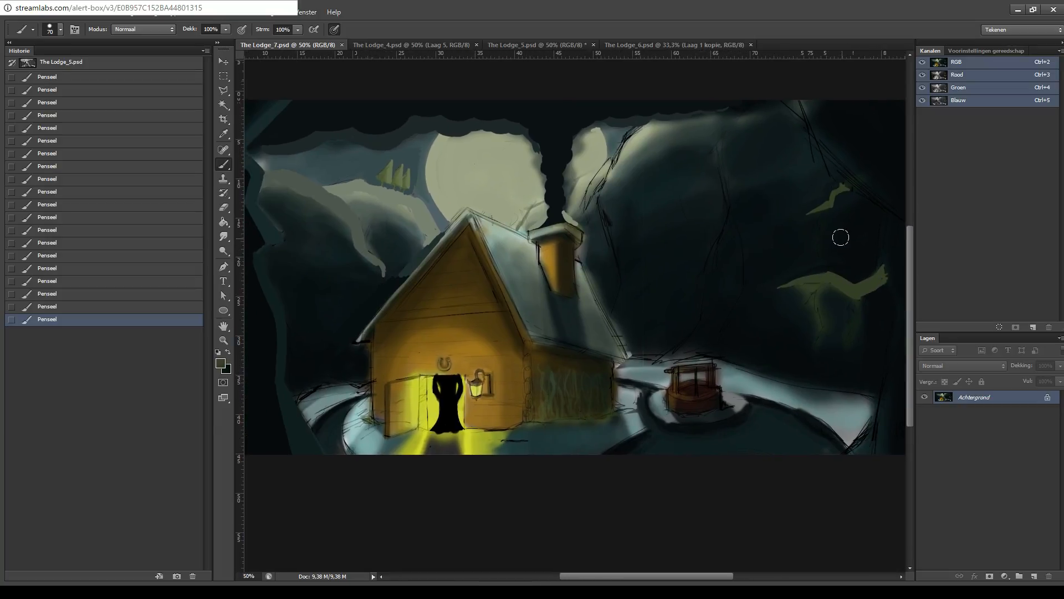
pyautogui.moveTo(887, 225)
pyautogui.mouseDown()
pyautogui.moveTo(647, 294)
pyautogui.moveTo(244, 354)
pyautogui.mouseUp()
pyautogui.hotkey('ctrl', 'z')
pyautogui.moveTo(281, 305)
pyautogui.mouseDown()
pyautogui.moveTo(328, 334)
pyautogui.moveTo(299, 328)
pyautogui.moveTo(279, 304)
pyautogui.moveTo(283, 319)
pyautogui.moveTo(286, 310)
pyautogui.moveTo(329, 336)
pyautogui.mouseUp()
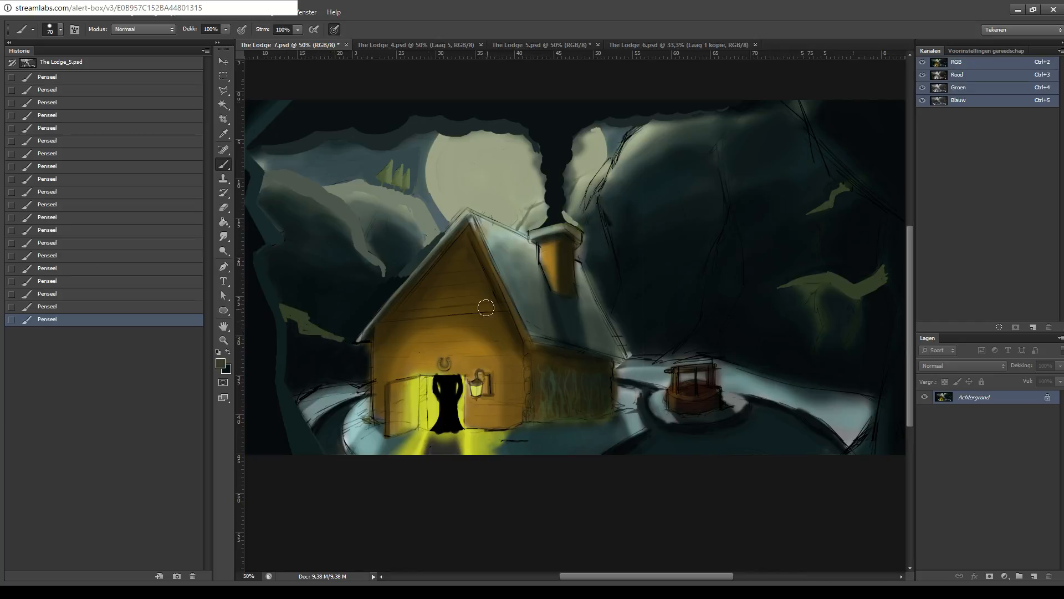
# - Try a dark brush circle around the lit doorway and its figure, and undo it
pyautogui.press('space')
pyautogui.moveTo(584, 294); pyautogui.dragTo(686, 308)
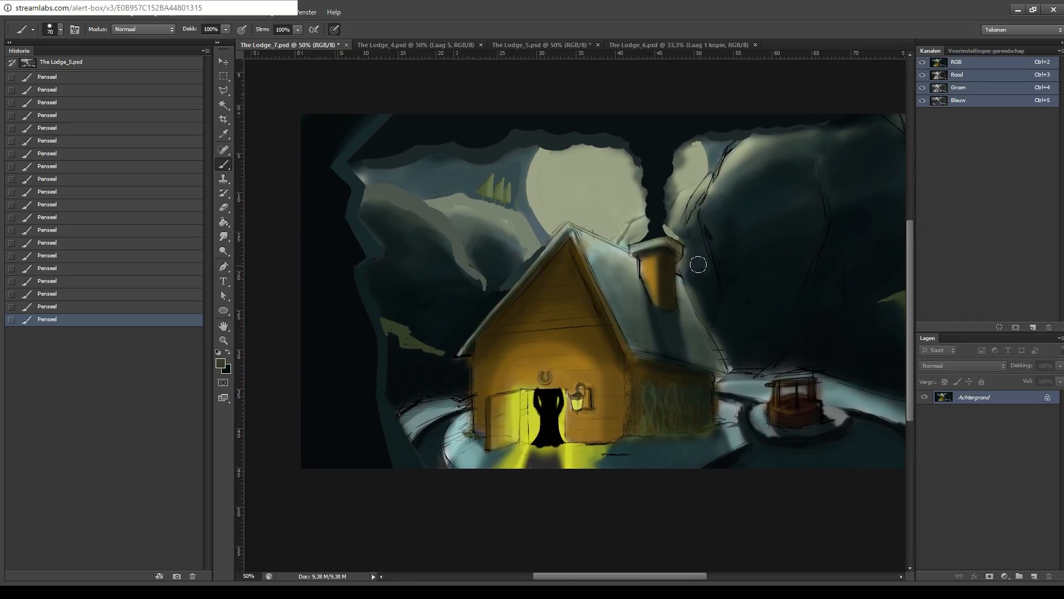
pyautogui.moveTo(751, 275)
pyautogui.mouseDown()
pyautogui.moveTo(478, 316)
pyautogui.moveTo(706, 230)
pyautogui.mouseUp()
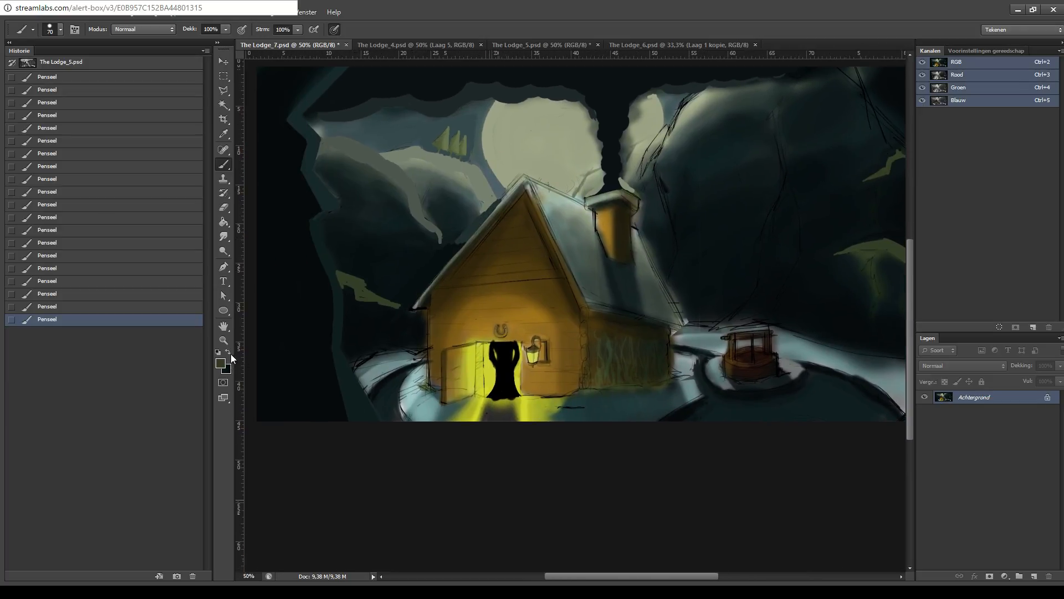
pyautogui.press('i')
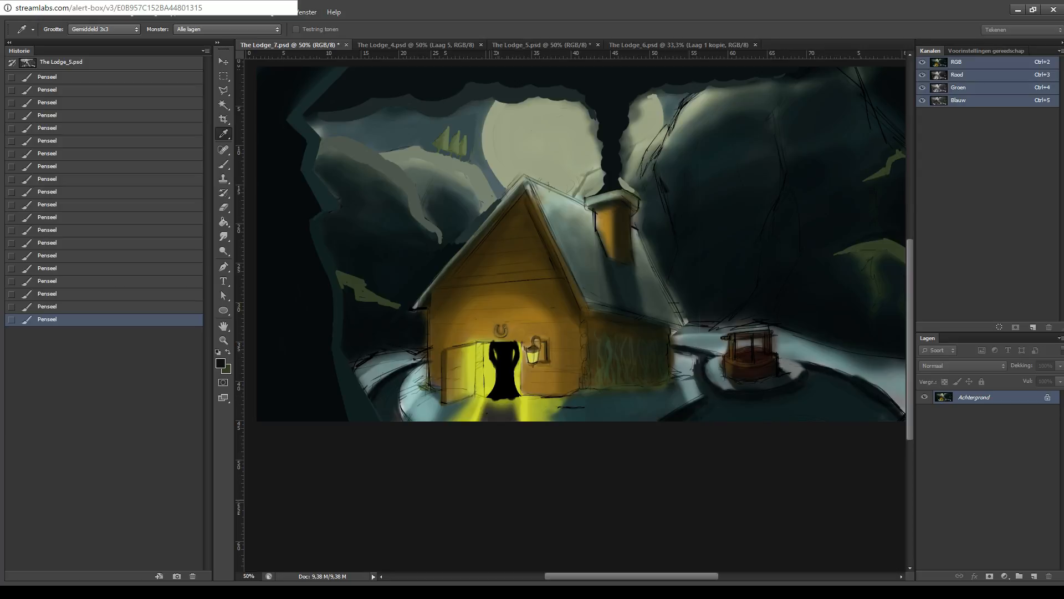
pyautogui.press('b')
pyautogui.moveTo(374, 384)
pyautogui.mouseDown()
pyautogui.moveTo(513, 380)
pyautogui.moveTo(447, 249)
pyautogui.mouseUp()
pyautogui.hotkey('ctrl', 'z')
pyautogui.moveTo(343, 286)
pyautogui.mouseDown()
pyautogui.moveTo(340, 275)
pyautogui.moveTo(387, 311)
pyautogui.moveTo(375, 301)
pyautogui.mouseUp()
pyautogui.moveTo(484, 288); pyautogui.dragTo(471, 321)
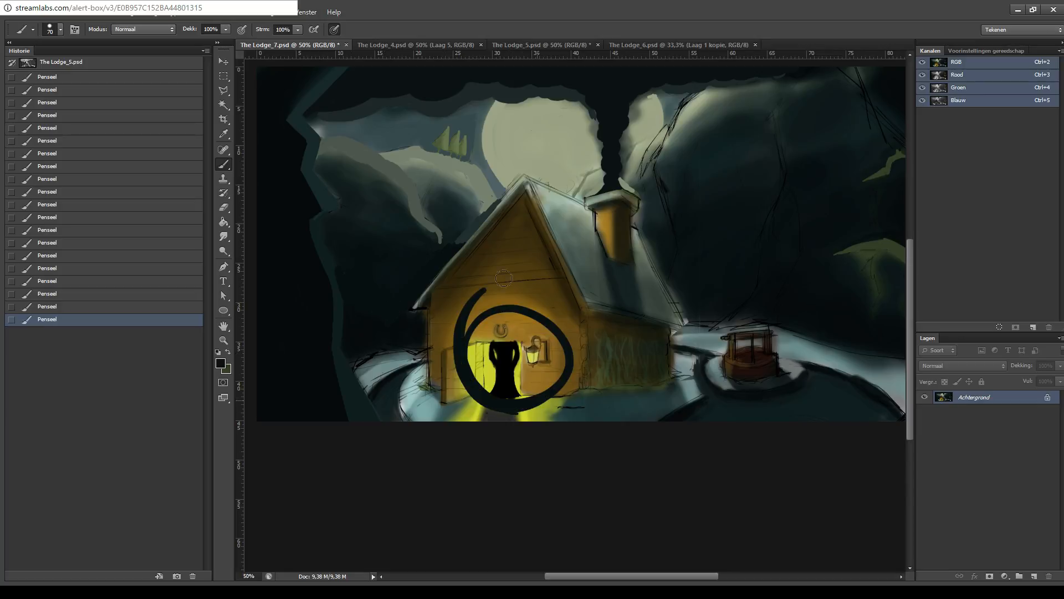
pyautogui.hotkey('ctrl', 'z')
# - Try a dark diagonal stroke from the far cliff down to the house's side wall, and undo it
pyautogui.moveTo(617, 254); pyautogui.dragTo(451, 239)
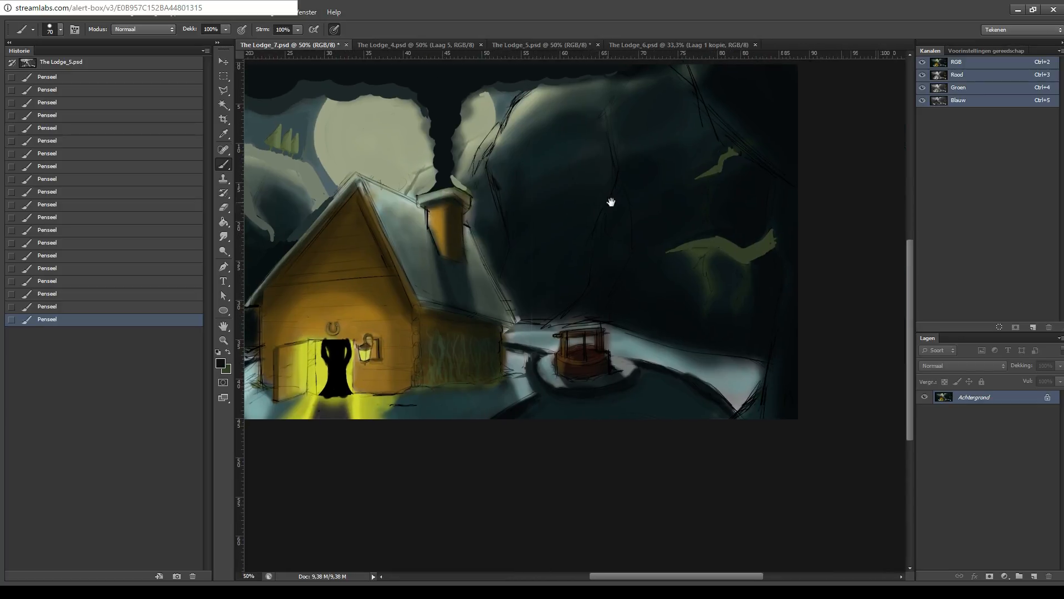
pyautogui.moveTo(643, 273); pyautogui.dragTo(545, 191)
pyautogui.hotkey('ctrl', 'z')
pyautogui.moveTo(824, 181); pyautogui.dragTo(466, 343)
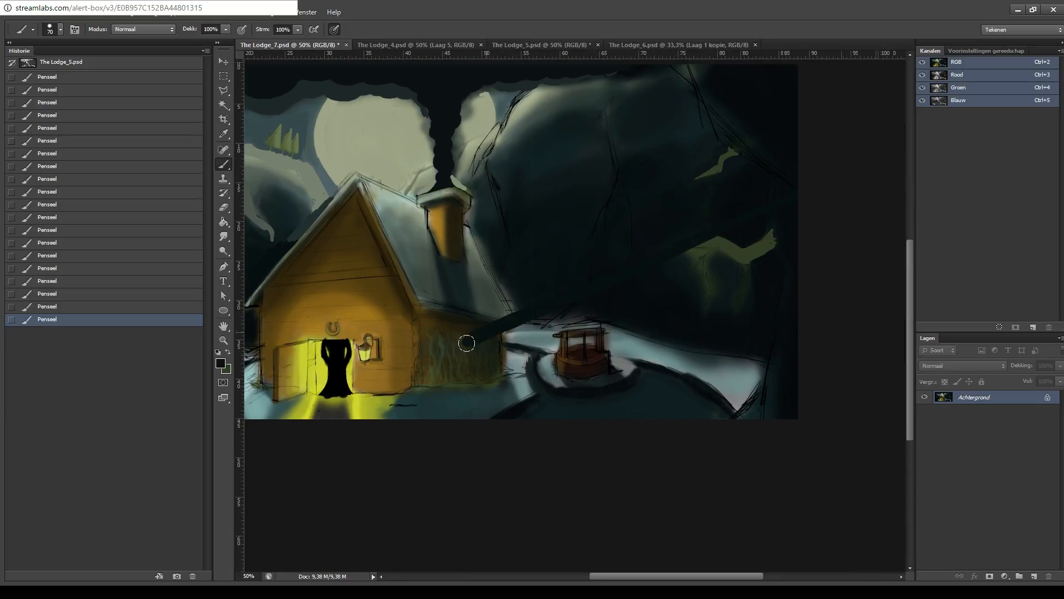
pyautogui.hotkey('ctrl', 'z')
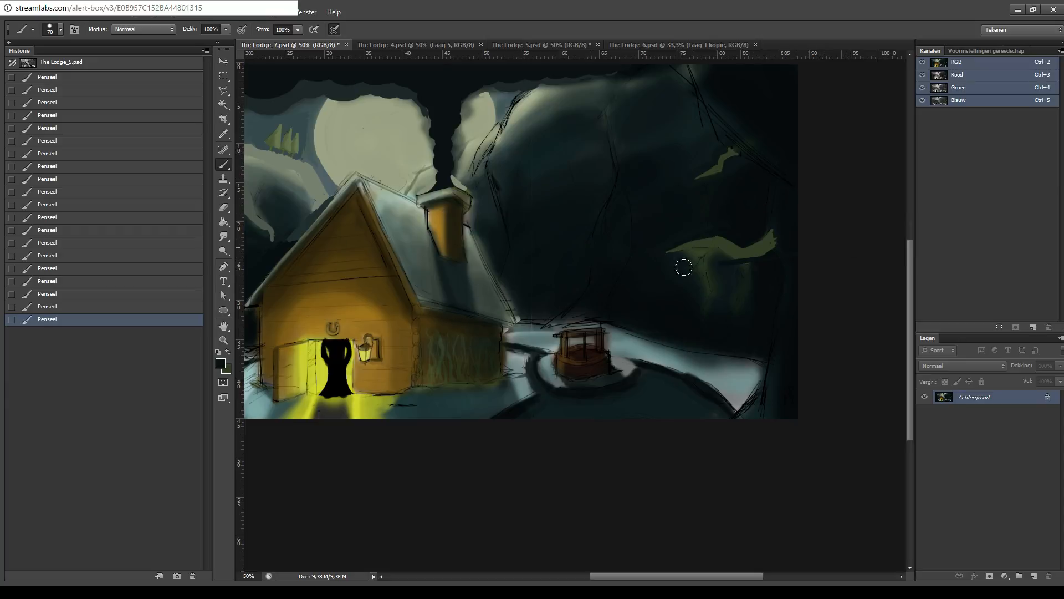
pyautogui.moveTo(626, 252); pyautogui.dragTo(860, 219)
pyautogui.moveTo(690, 242); pyautogui.dragTo(657, 333)
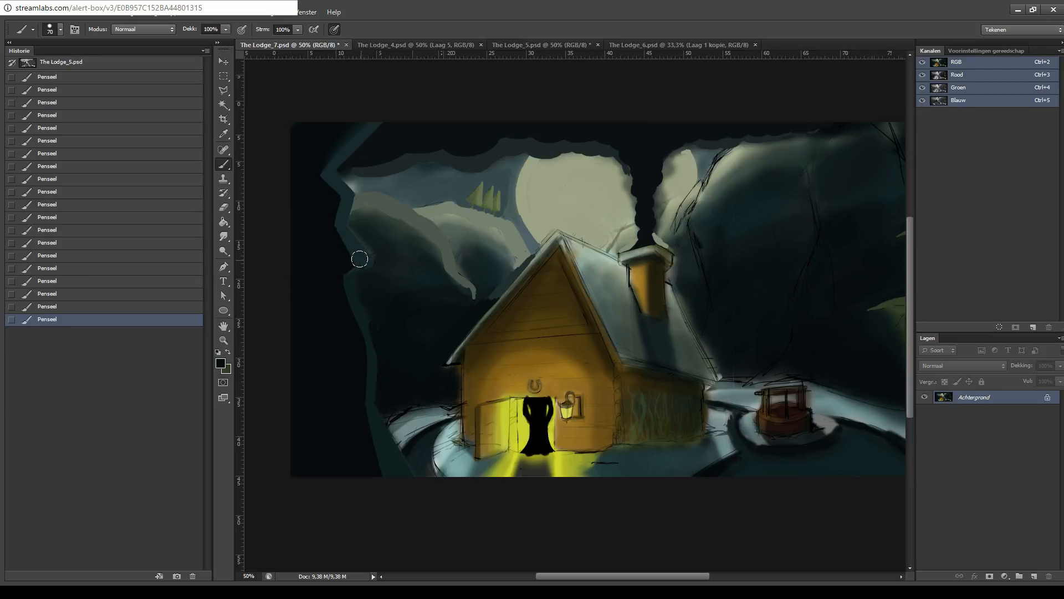
pyautogui.moveTo(696, 293); pyautogui.dragTo(605, 306)
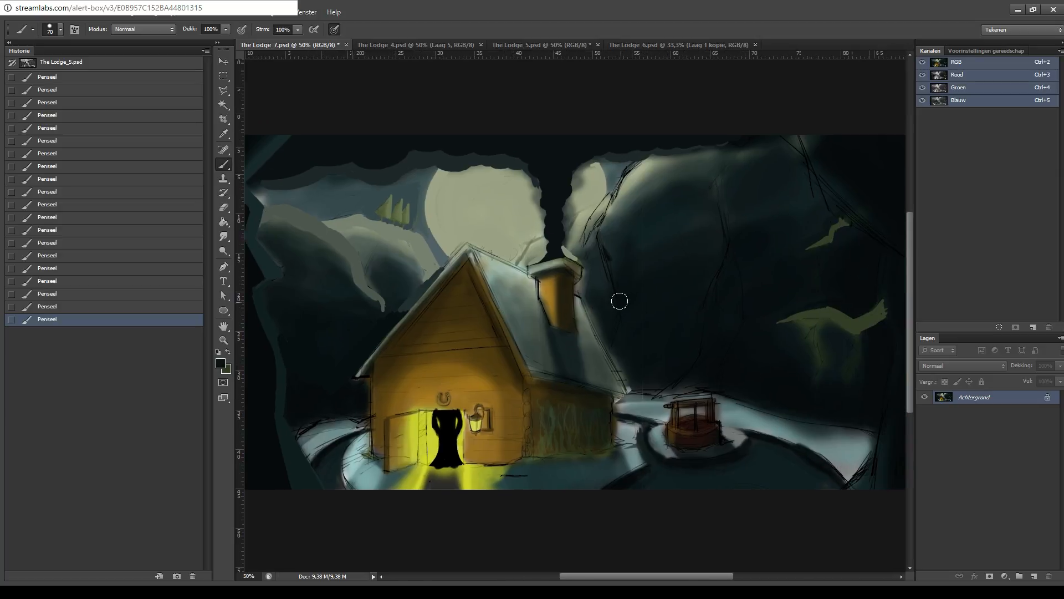
# - Sample the chimney's ochre and paint its lit face solid along the outer edge, covering the black sketch lines
pyautogui.hotkey('ctrl', '+')
pyautogui.hotkey('ctrl', '+')
pyautogui.hotkey('ctrl', '+')
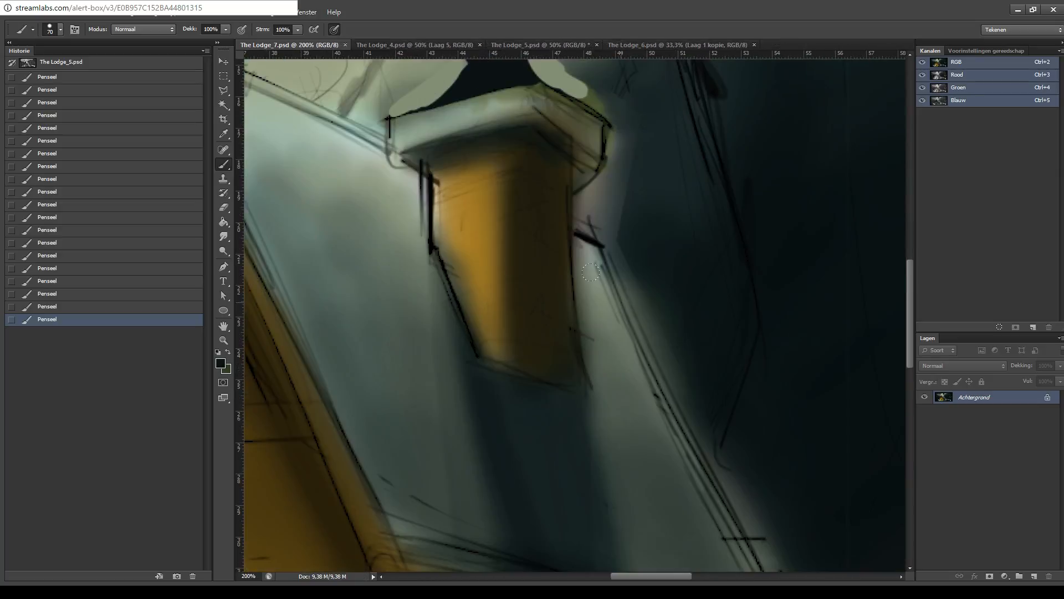
pyautogui.press('i')
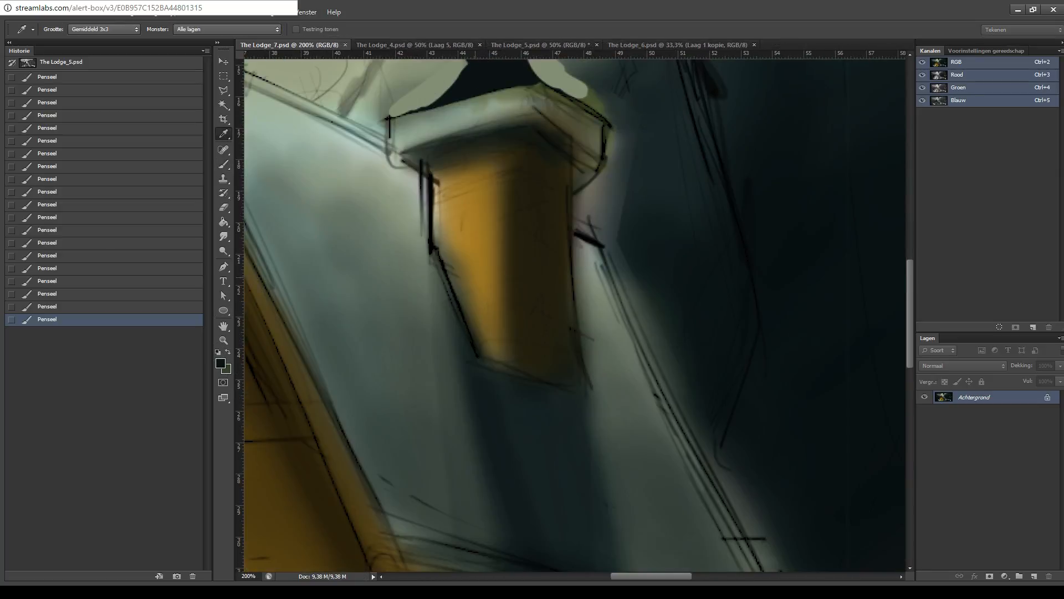
pyautogui.keyDown('alt'); pyautogui.click(456, 244); pyautogui.keyUp('alt')
pyautogui.moveTo(437, 247)
pyautogui.mouseDown()
pyautogui.moveTo(482, 344)
pyautogui.moveTo(434, 244)
pyautogui.moveTo(432, 177)
pyautogui.mouseUp()
pyautogui.hotkey('ctrl', 'z')
pyautogui.moveTo(429, 217)
pyautogui.mouseDown()
pyautogui.moveTo(430, 171)
pyautogui.moveTo(446, 256)
pyautogui.mouseUp()
pyautogui.moveTo(447, 200)
pyautogui.mouseDown()
pyautogui.moveTo(481, 337)
pyautogui.moveTo(475, 197)
pyautogui.mouseUp()
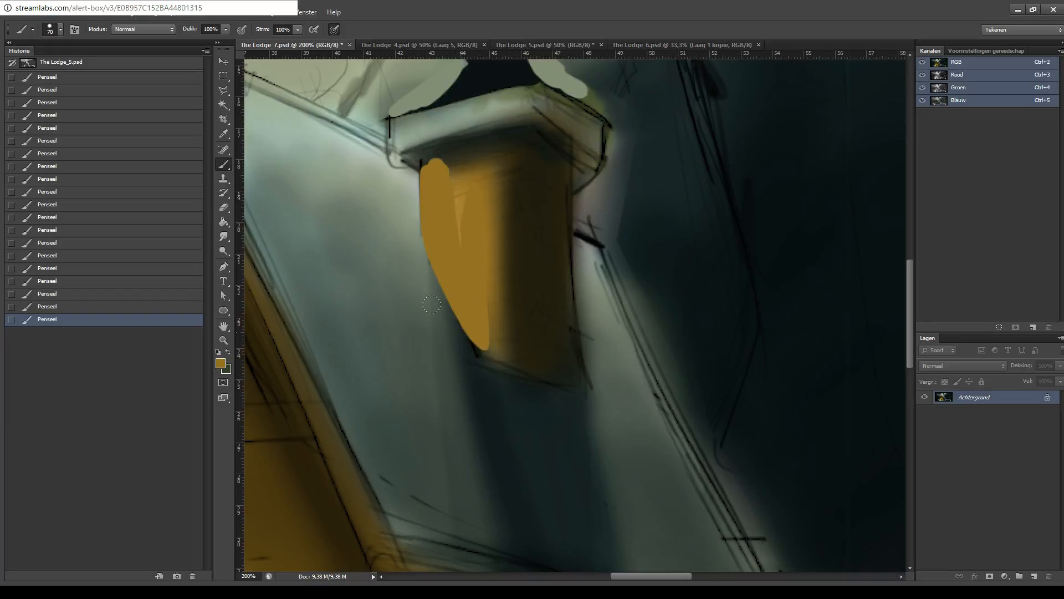
# - Extend the ochre fill down to the chimney's lower tip and up across the area under the cap
pyautogui.moveTo(466, 336); pyautogui.dragTo(480, 346)
pyautogui.hotkey('ctrl', 'z')
pyautogui.moveTo(490, 187)
pyautogui.mouseDown()
pyautogui.moveTo(483, 354)
pyautogui.moveTo(436, 253)
pyautogui.mouseUp()
pyautogui.hotkey('ctrl', 'z')
pyautogui.hotkey('ctrl', 'z')
pyautogui.moveTo(482, 359)
pyautogui.mouseDown()
pyautogui.moveTo(450, 326)
pyautogui.moveTo(441, 302)
pyautogui.mouseUp()
pyautogui.moveTo(485, 358); pyautogui.dragTo(483, 191)
pyautogui.moveTo(461, 237)
pyautogui.mouseDown()
pyautogui.moveTo(455, 175)
pyautogui.moveTo(506, 146)
pyautogui.mouseUp()
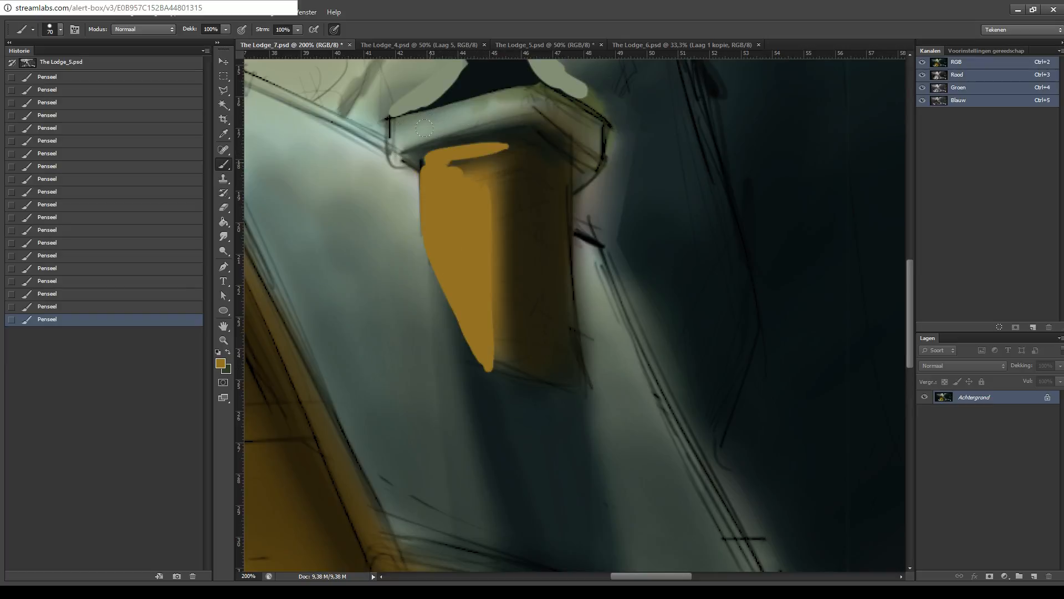
pyautogui.moveTo(431, 161)
pyautogui.mouseDown()
pyautogui.moveTo(489, 162)
pyautogui.moveTo(473, 172)
pyautogui.moveTo(497, 315)
pyautogui.mouseUp()
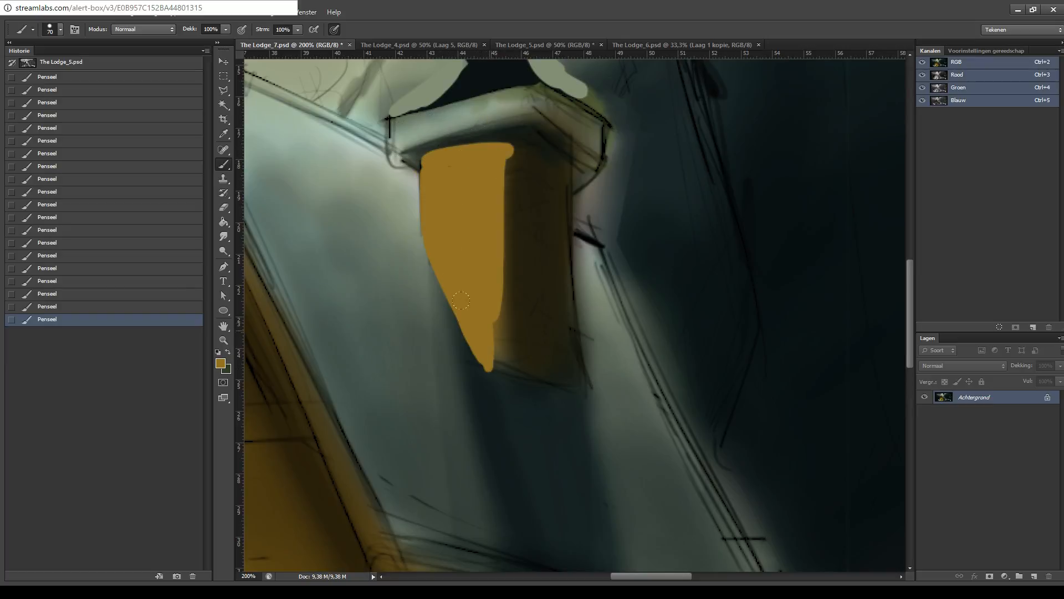
# - Widen the lower part of the chimney's ochre face towards the shaded side, undoing the overly wide stroke
pyautogui.moveTo(497, 194); pyautogui.dragTo(494, 350)
pyautogui.moveTo(495, 149)
pyautogui.mouseDown()
pyautogui.moveTo(502, 370)
pyautogui.moveTo(506, 152)
pyautogui.moveTo(489, 333)
pyautogui.moveTo(507, 145)
pyautogui.mouseUp()
pyautogui.hotkey('ctrl', 'z')
pyautogui.hotkey('ctrl', 'z')
pyautogui.hotkey('ctrl', 'z')
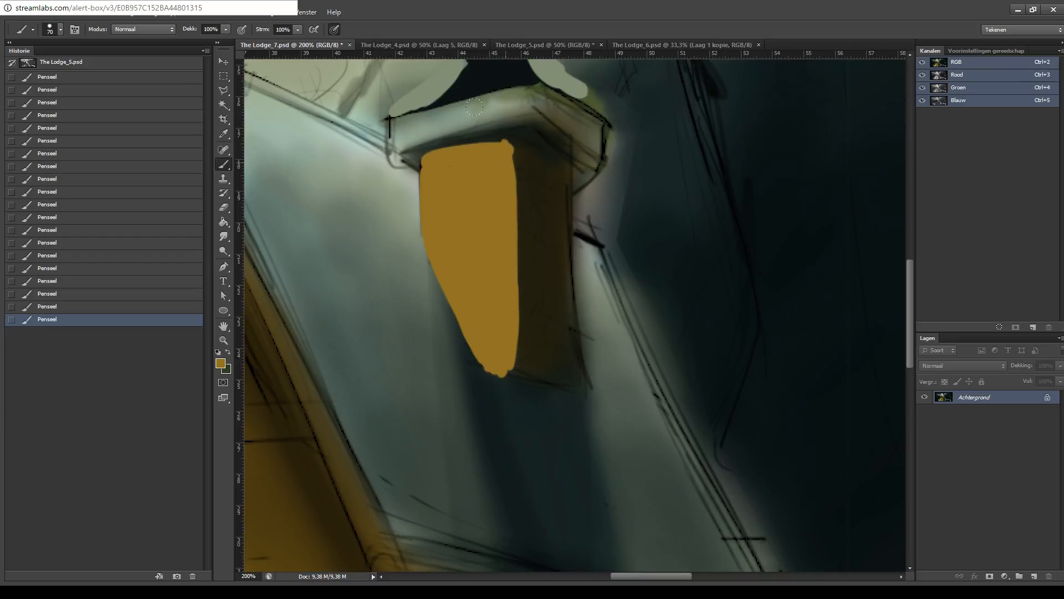
pyautogui.hotkey('ctrl', 'z')
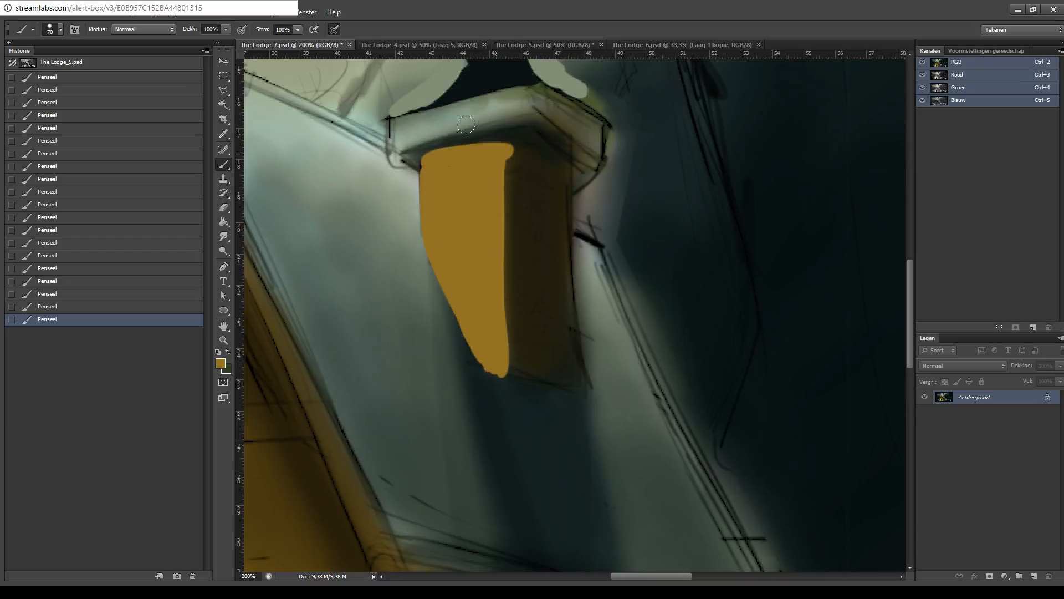
# - Raise the ochre fill closer to the cap and repaint its inner edge as a straight vertical corner
pyautogui.moveTo(507, 140); pyautogui.dragTo(446, 142)
pyautogui.moveTo(502, 192)
pyautogui.mouseDown()
pyautogui.moveTo(505, 147)
pyautogui.moveTo(505, 268)
pyautogui.mouseUp()
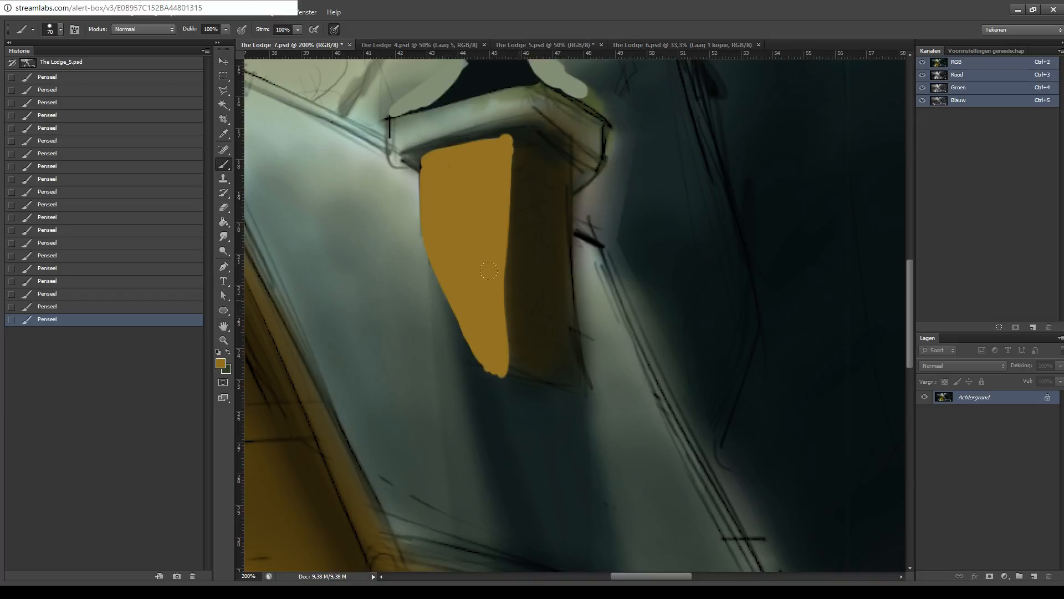
pyautogui.hotkey('ctrl', 'z')
pyautogui.moveTo(507, 365)
pyautogui.mouseDown()
pyautogui.moveTo(505, 161)
pyautogui.moveTo(509, 381)
pyautogui.mouseUp()
pyautogui.hotkey('ctrl', 'z')
pyautogui.hotkey('ctrl', 'z')
pyautogui.moveTo(508, 380); pyautogui.dragTo(507, 229)
pyautogui.moveTo(475, 197); pyautogui.dragTo(472, 110)
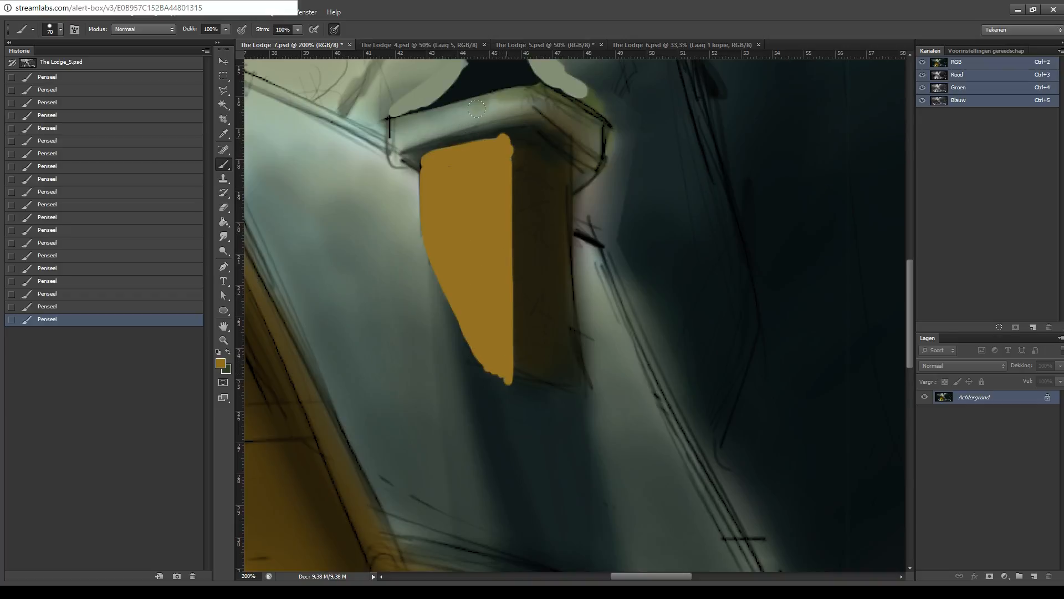
# - Sample a dark brown and paint the shadow band beneath the front of the chimney cap
pyautogui.moveTo(638, 169); pyautogui.dragTo(648, 158)
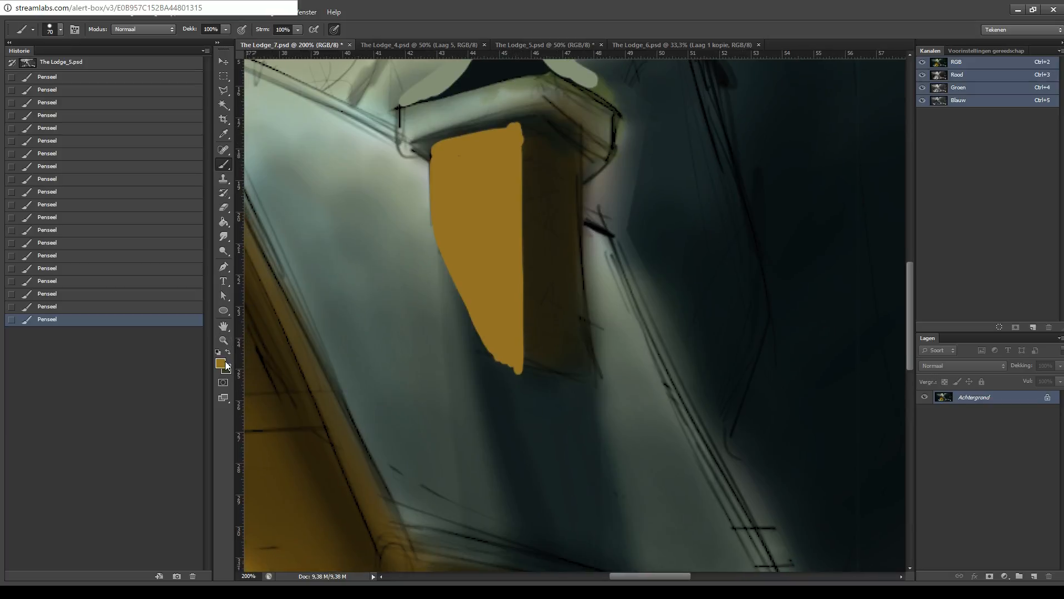
pyautogui.press('i')
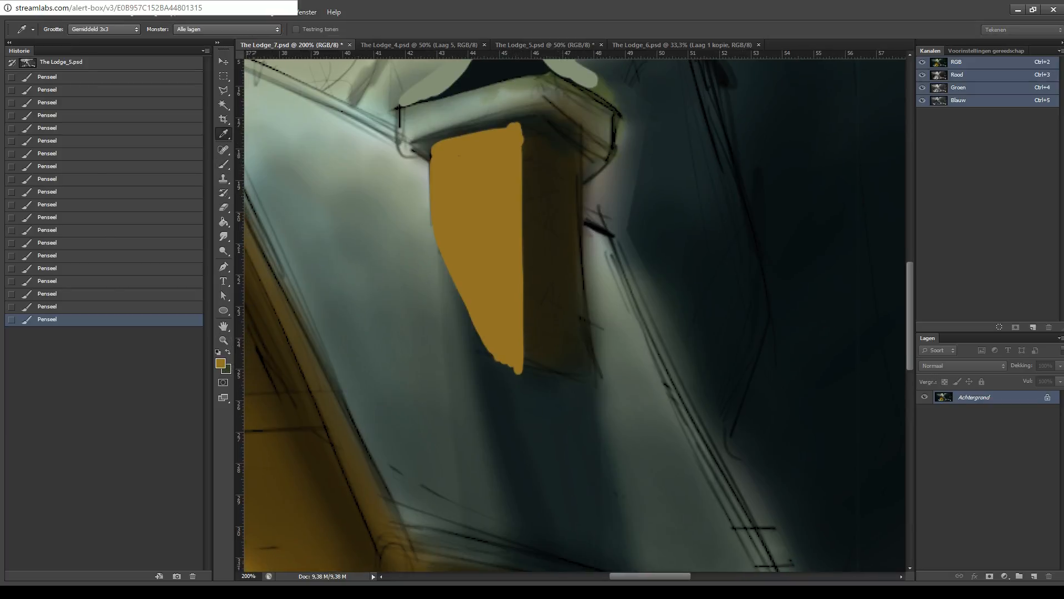
pyautogui.press('b')
pyautogui.keyDown('alt'); pyautogui.click(429, 142); pyautogui.keyUp('alt')
pyautogui.moveTo(431, 145); pyautogui.dragTo(536, 129)
pyautogui.hotkey('ctrl', 'z')
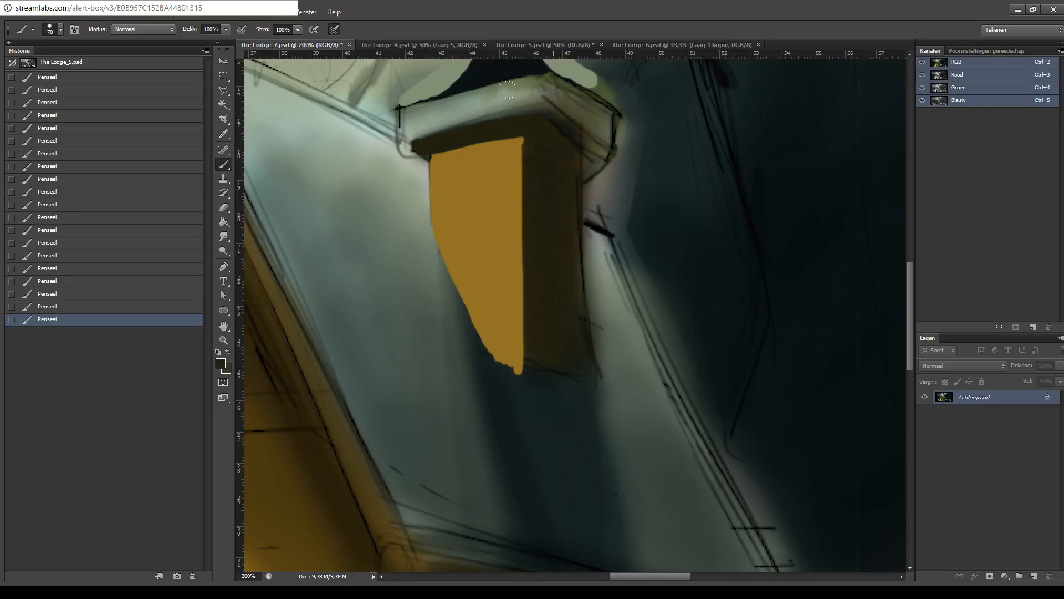
# - Paint the cap's shaded underside and the chimney's shadow face solid dark brown, covering the sketch lines
pyautogui.moveTo(543, 119); pyautogui.dragTo(589, 161)
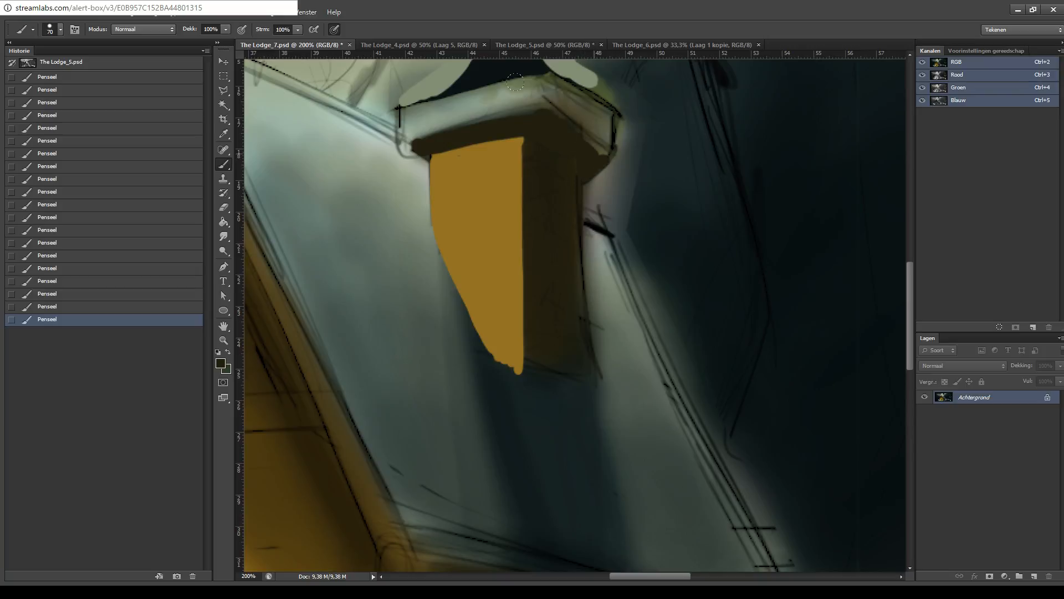
pyautogui.moveTo(542, 114); pyautogui.dragTo(605, 148)
pyautogui.hotkey('ctrl', 'z')
pyautogui.moveTo(578, 190); pyautogui.dragTo(582, 364)
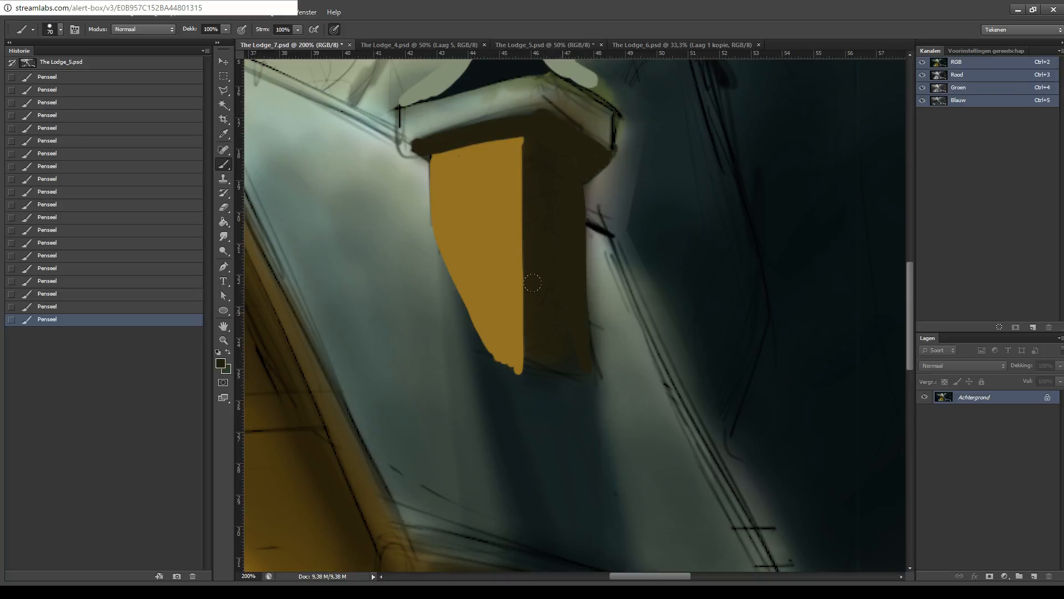
pyautogui.hotkey('ctrl', 'z')
pyautogui.hotkey('ctrl', 'z')
# - Examine the repainted chimney against the whole composition and again in close-up
pyautogui.hotkey('ctrl', '-')
pyautogui.hotkey('ctrl', '-')
pyautogui.hotkey('ctrl', '-')
pyautogui.hotkey('ctrl', '-')
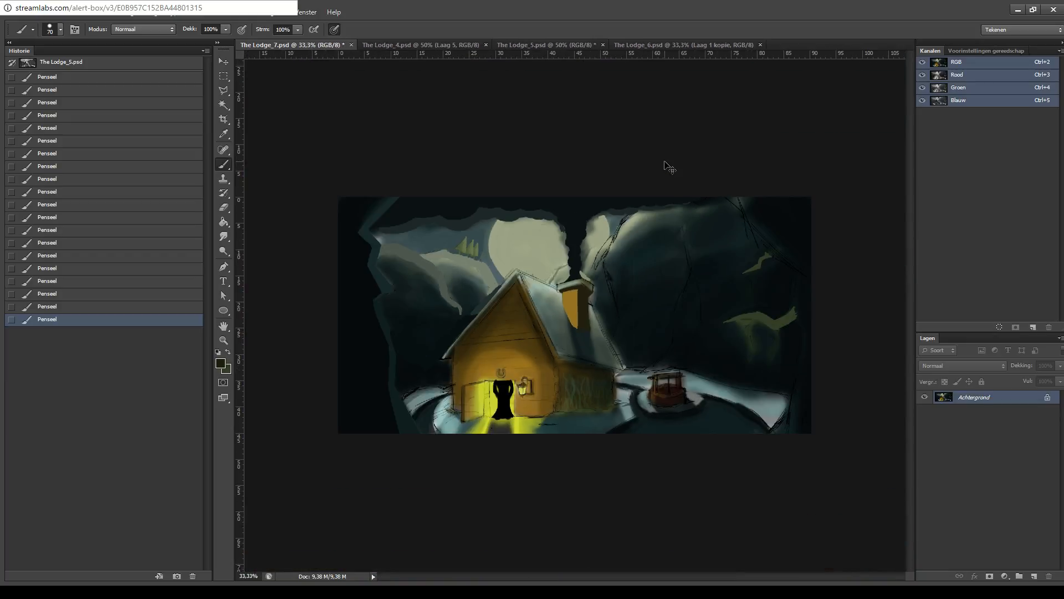
pyautogui.hotkey('ctrl', '+')
pyautogui.hotkey('ctrl', '+')
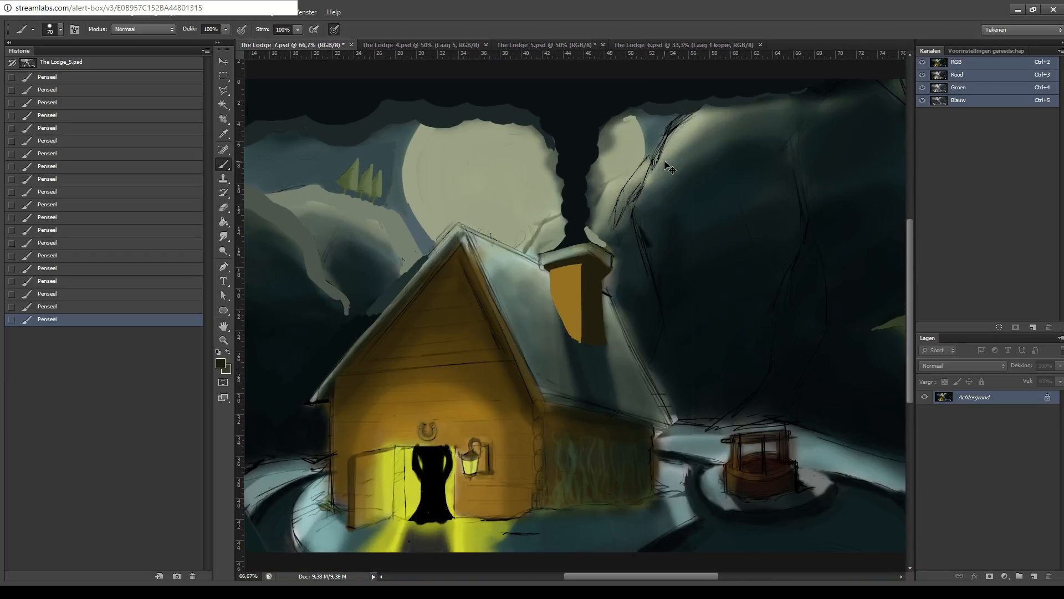
pyautogui.hotkey('ctrl', '+')
pyautogui.hotkey('ctrl', '+')
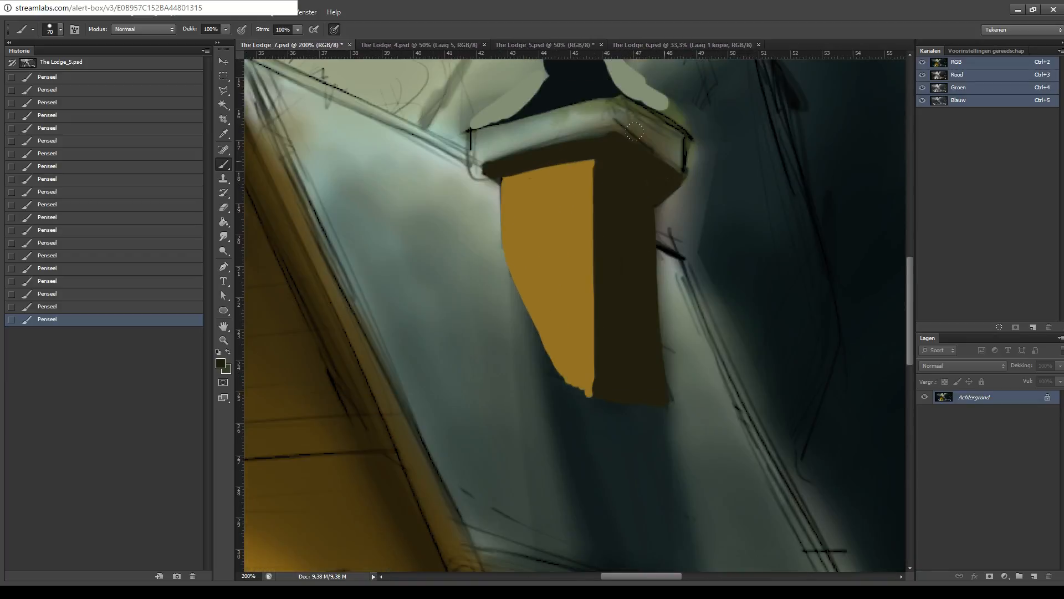
# - Sample a pale grey-green and paint the front face of the snowy chimney cap solid
pyautogui.moveTo(340, 225); pyautogui.dragTo(358, 280)
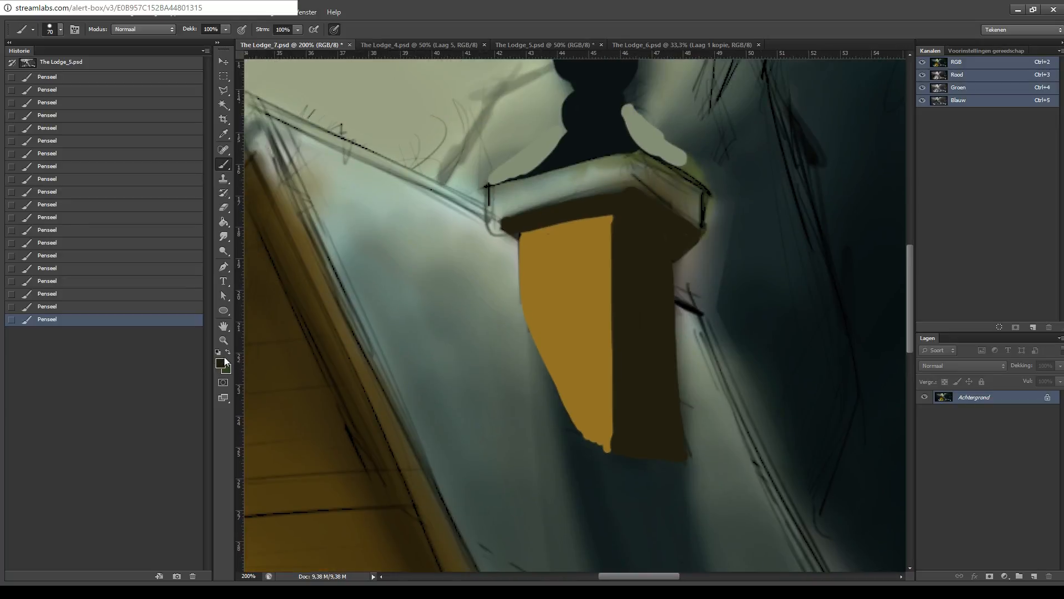
pyautogui.press('i')
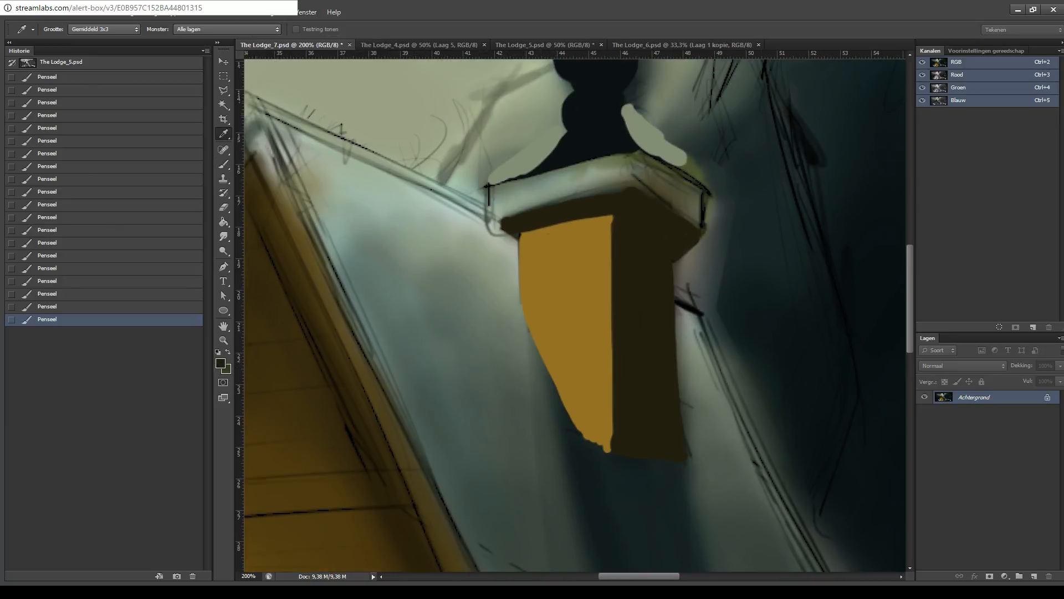
pyautogui.click(530, 433)
pyautogui.press('b')
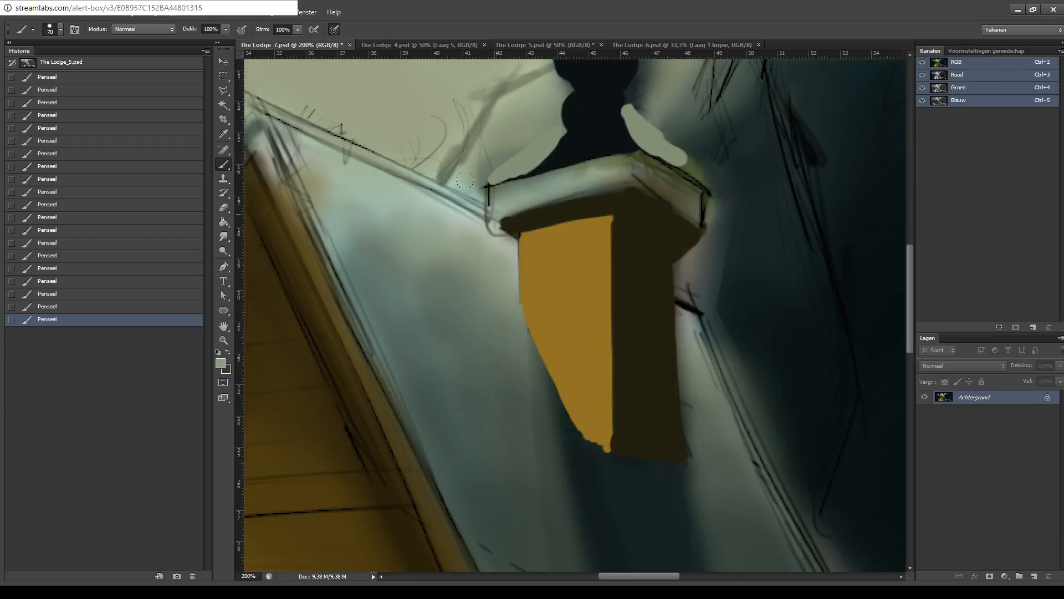
pyautogui.moveTo(493, 209)
pyautogui.mouseDown()
pyautogui.moveTo(494, 192)
pyautogui.moveTo(618, 158)
pyautogui.mouseUp()
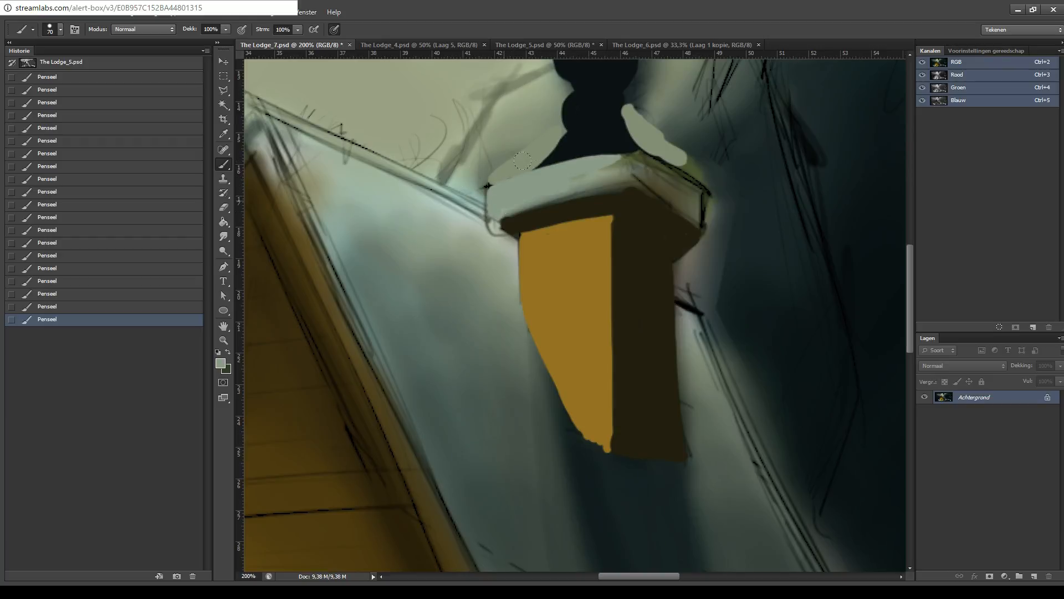
pyautogui.moveTo(505, 210)
pyautogui.mouseDown()
pyautogui.moveTo(624, 186)
pyautogui.moveTo(620, 175)
pyautogui.mouseUp()
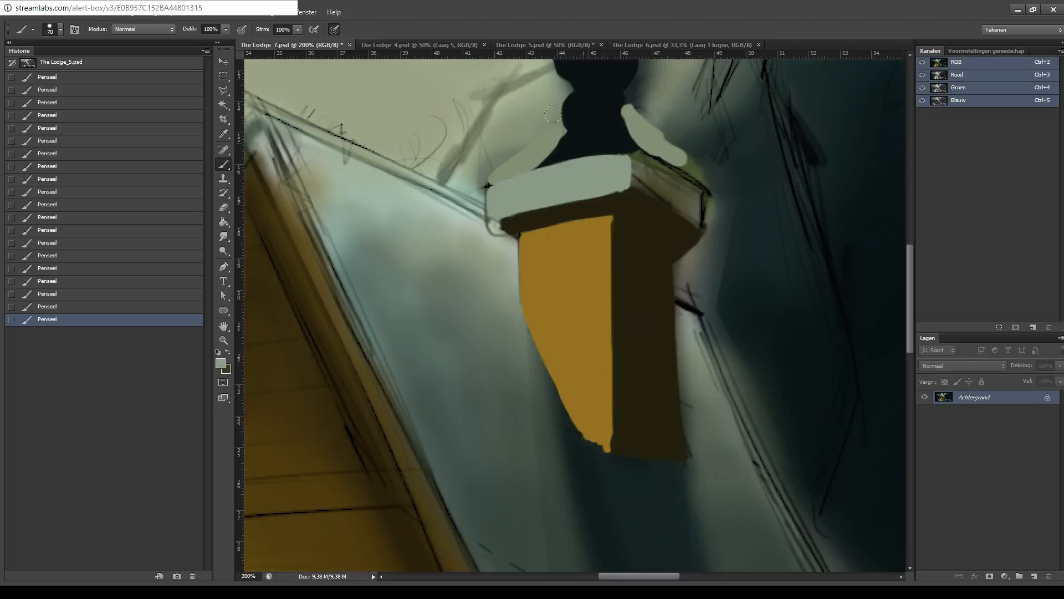
pyautogui.press('i')
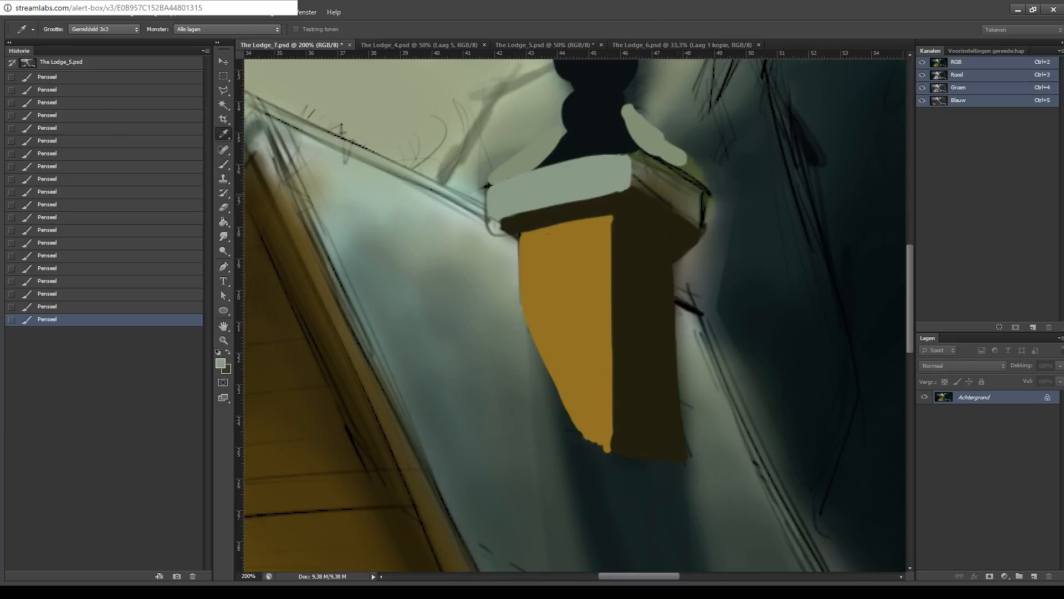
# - Sample an olive grey and paint the shaded side face of the snowy chimney cap solid, covering its sketch lines
pyautogui.click(596, 127)
pyautogui.press('b')
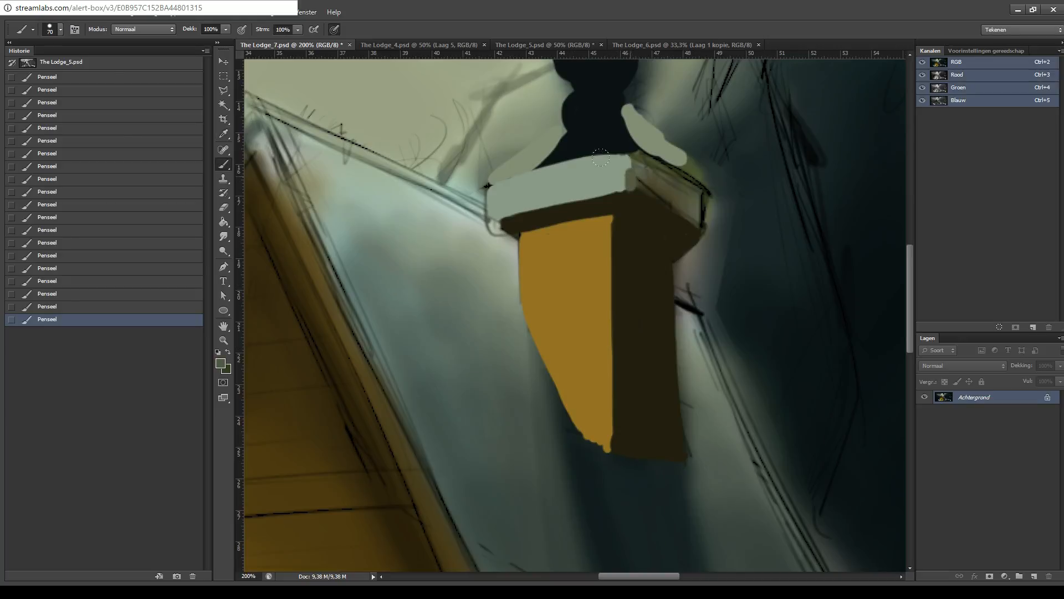
pyautogui.moveTo(633, 166); pyautogui.dragTo(652, 198)
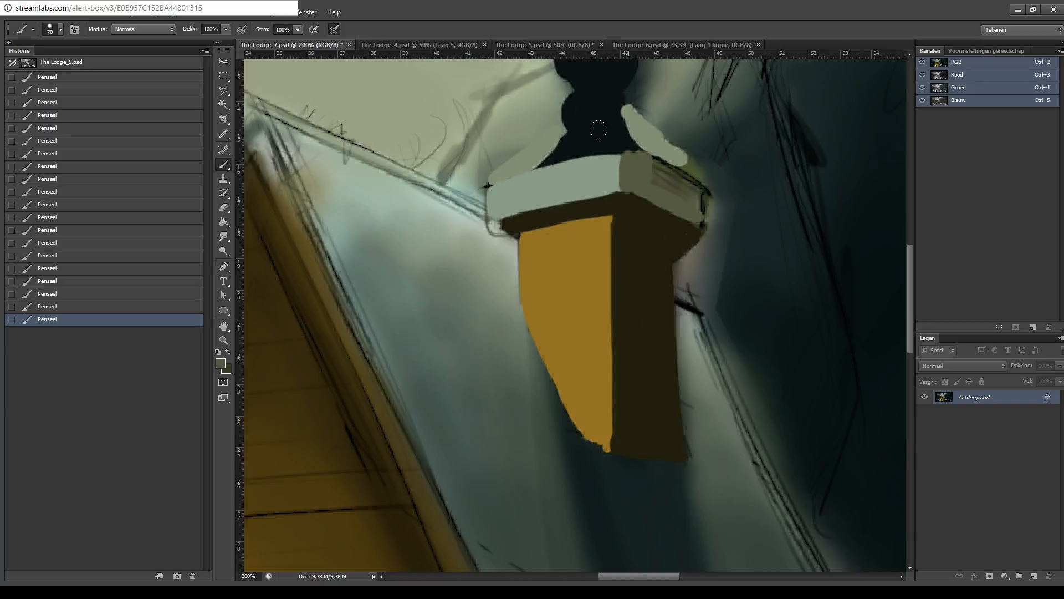
pyautogui.moveTo(627, 158)
pyautogui.mouseDown()
pyautogui.moveTo(682, 174)
pyautogui.moveTo(628, 160)
pyautogui.mouseUp()
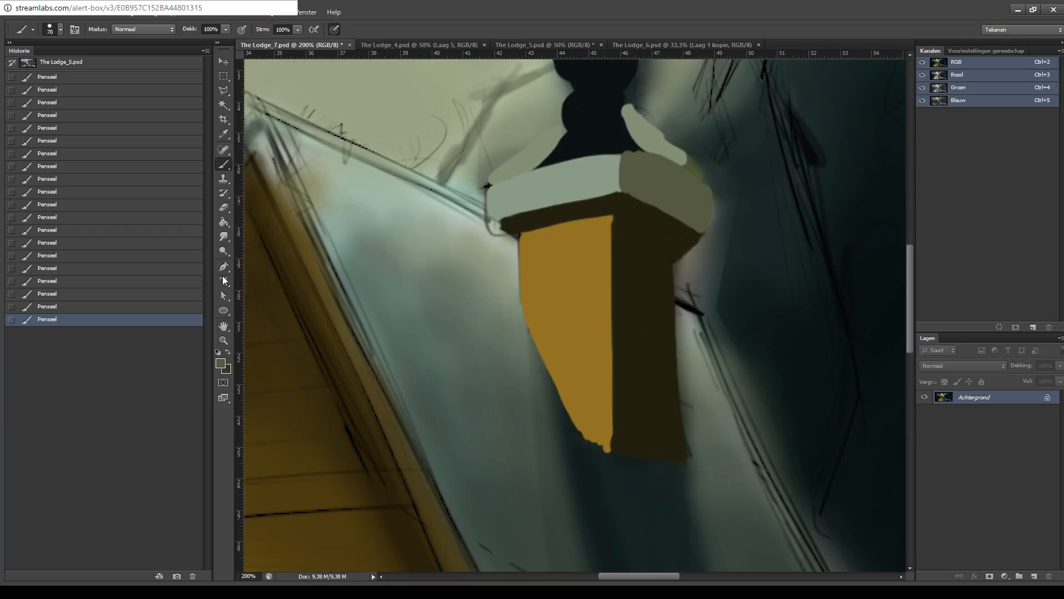
# - Paint the background beside the cap and upper chimney solid dark teal, and clean up the chimney's shadow edge with sampled dark brown
pyautogui.press('i')
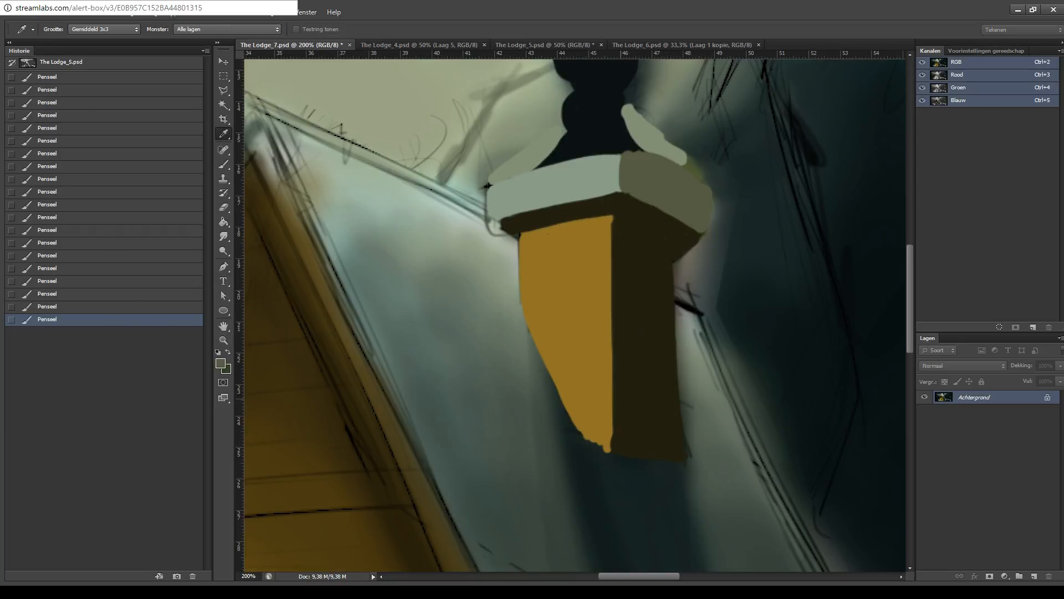
pyautogui.press('b')
pyautogui.moveTo(670, 123)
pyautogui.mouseDown()
pyautogui.moveTo(680, 150)
pyautogui.moveTo(650, 135)
pyautogui.moveTo(691, 173)
pyautogui.moveTo(673, 222)
pyautogui.moveTo(655, 228)
pyautogui.moveTo(650, 247)
pyautogui.moveTo(657, 223)
pyautogui.moveTo(644, 212)
pyautogui.moveTo(654, 239)
pyautogui.moveTo(649, 221)
pyautogui.moveTo(673, 204)
pyautogui.moveTo(653, 212)
pyautogui.moveTo(665, 210)
pyautogui.moveTo(650, 226)
pyautogui.moveTo(654, 272)
pyautogui.moveTo(704, 164)
pyautogui.mouseUp()
pyautogui.hotkey('ctrl', 'z')
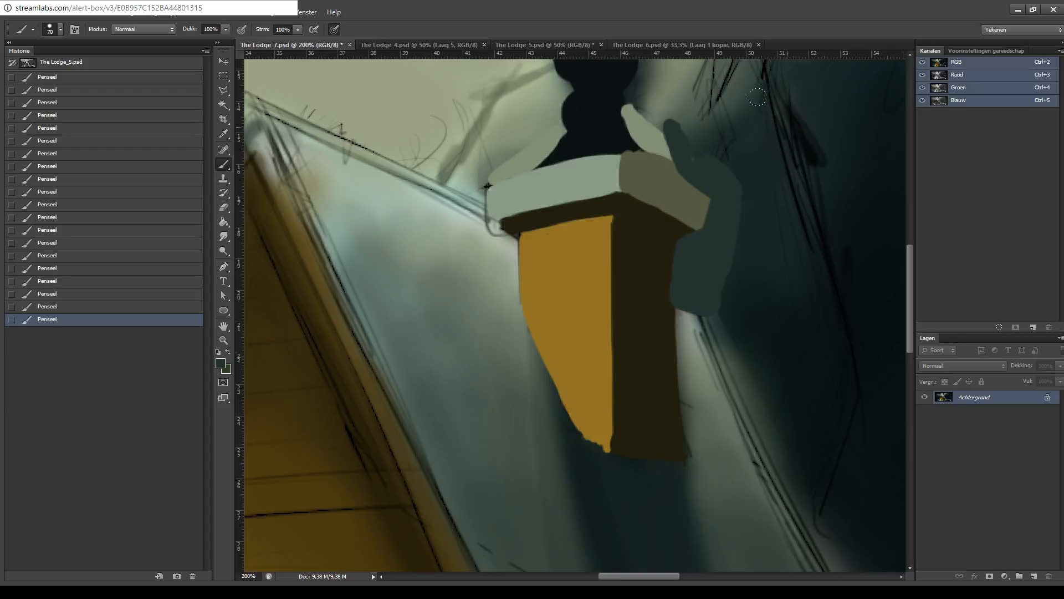
pyautogui.press('i')
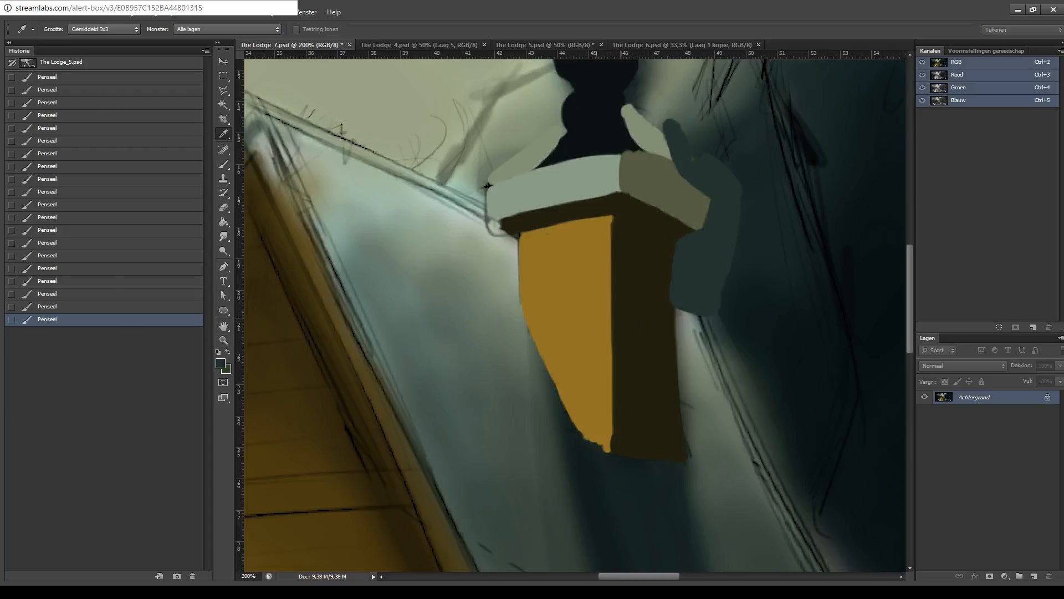
pyautogui.press('b')
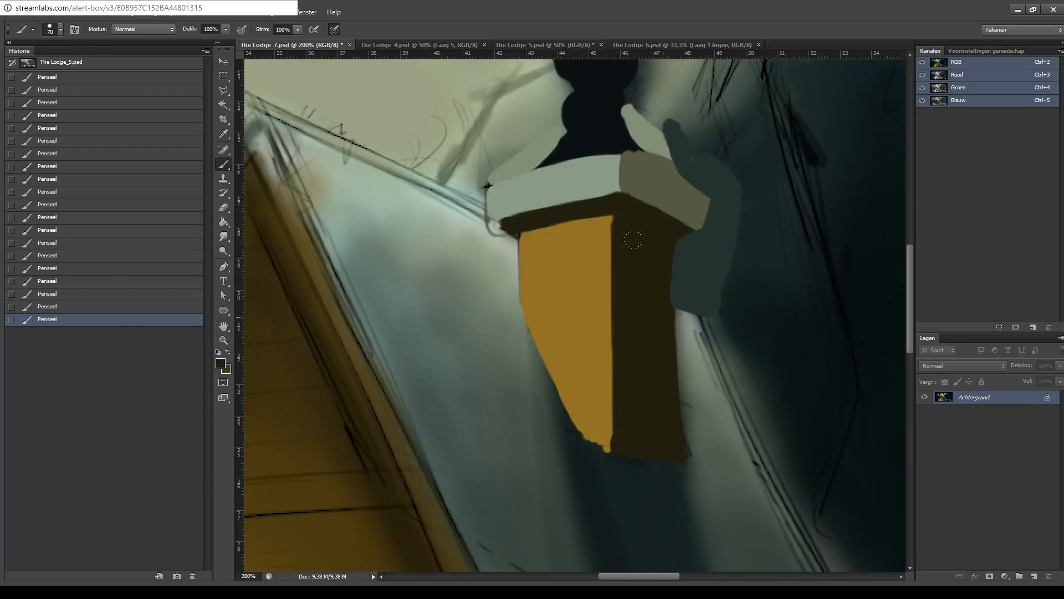
pyautogui.moveTo(663, 317); pyautogui.dragTo(668, 256)
# - Examine the repainted chimney within the whole composition and look over the rest of the scene
pyautogui.hotkey('ctrl', '-')
pyautogui.hotkey('ctrl', '-')
pyautogui.hotkey('ctrl', '-')
pyautogui.hotkey('ctrl', '-')
pyautogui.hotkey('ctrl', '-')
pyautogui.hotkey('ctrl', '+')
pyautogui.hotkey('ctrl', '+')
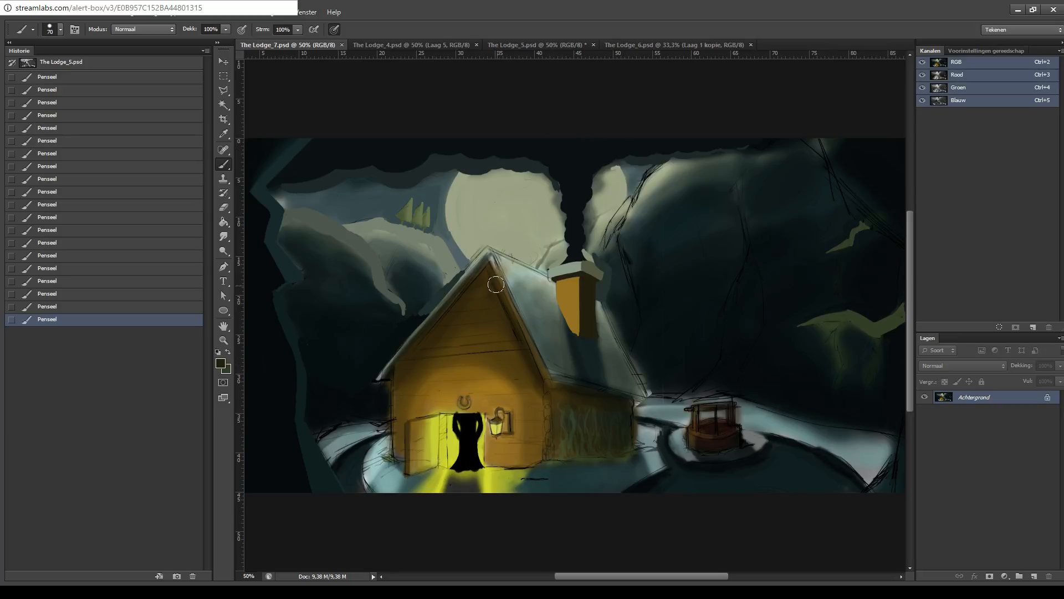
pyautogui.moveTo(496, 283); pyautogui.dragTo(491, 232)
pyautogui.moveTo(425, 292); pyautogui.dragTo(459, 220)
pyautogui.moveTo(570, 226); pyautogui.dragTo(488, 244)
# - Sample a pale blue-grey and paint the snow patch between the lodge's side wall and the path around the well solid
pyautogui.hotkey('ctrl', '+')
pyautogui.hotkey('ctrl', '+')
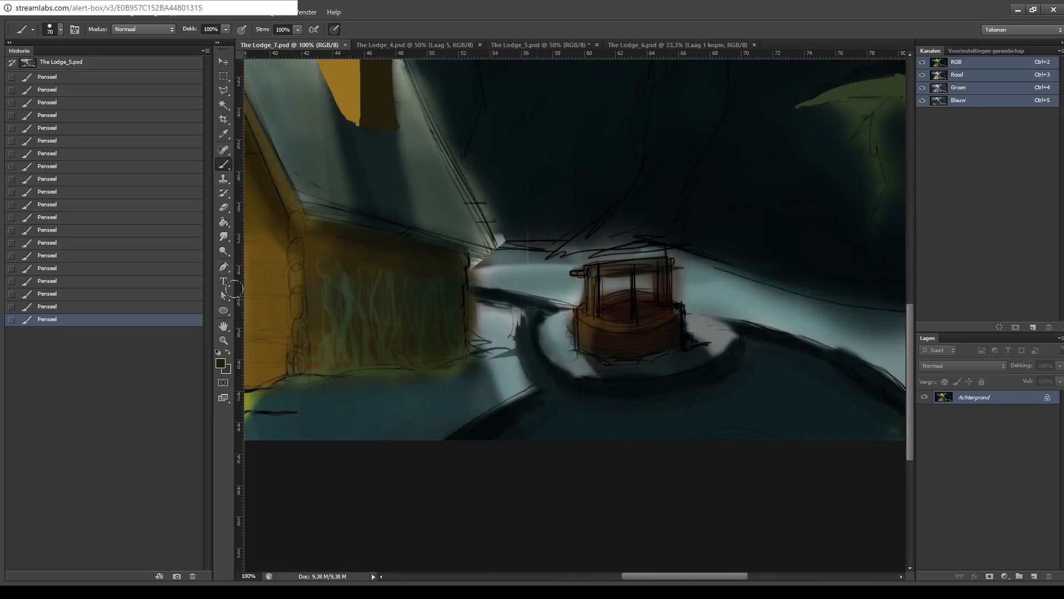
pyautogui.press('i')
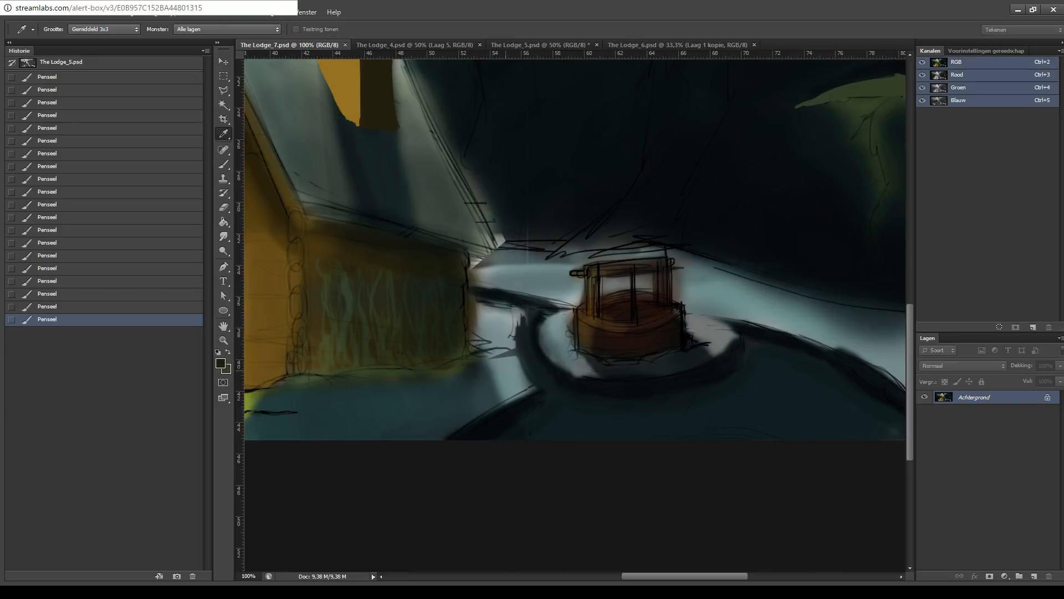
pyautogui.click(528, 378)
pyautogui.press('b')
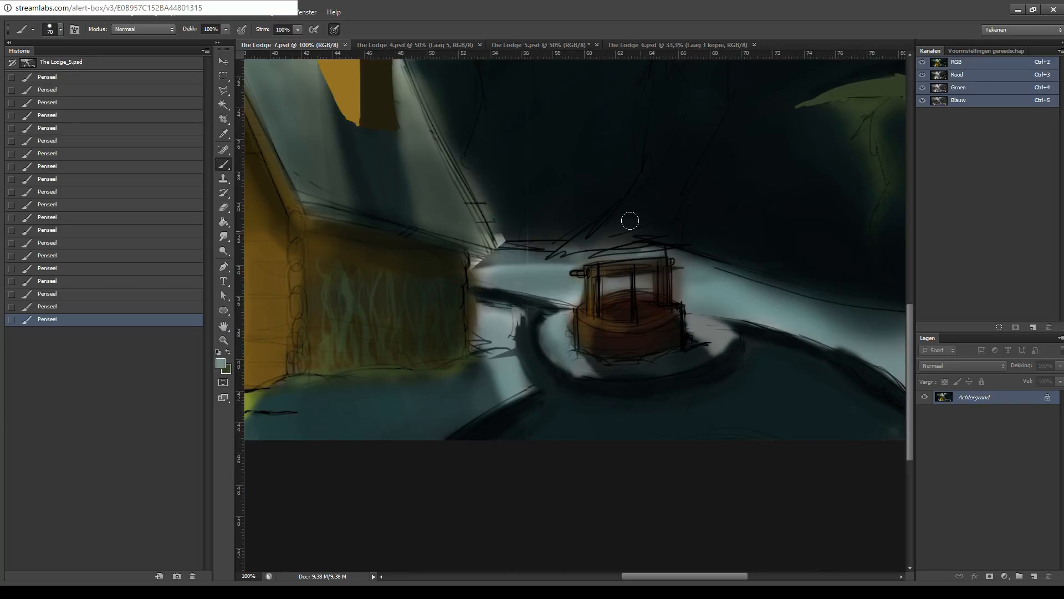
pyautogui.moveTo(494, 377)
pyautogui.mouseDown()
pyautogui.moveTo(480, 332)
pyautogui.moveTo(491, 361)
pyautogui.moveTo(492, 330)
pyautogui.moveTo(518, 371)
pyautogui.moveTo(516, 322)
pyautogui.mouseUp()
pyautogui.hotkey('ctrl', 'z')
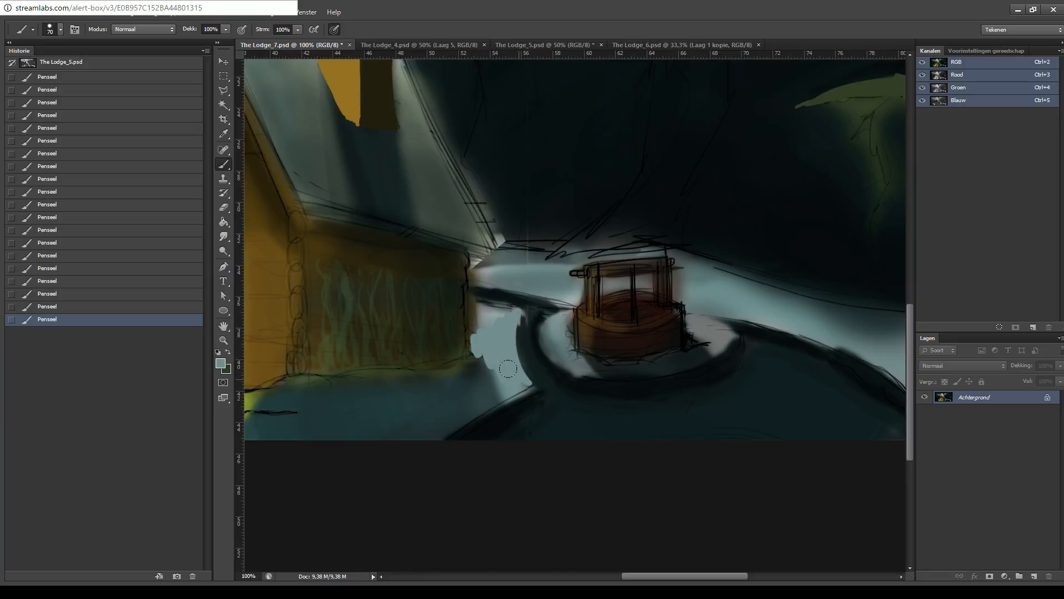
pyautogui.moveTo(507, 368)
pyautogui.mouseDown()
pyautogui.moveTo(520, 298)
pyautogui.moveTo(504, 320)
pyautogui.moveTo(508, 298)
pyautogui.mouseUp()
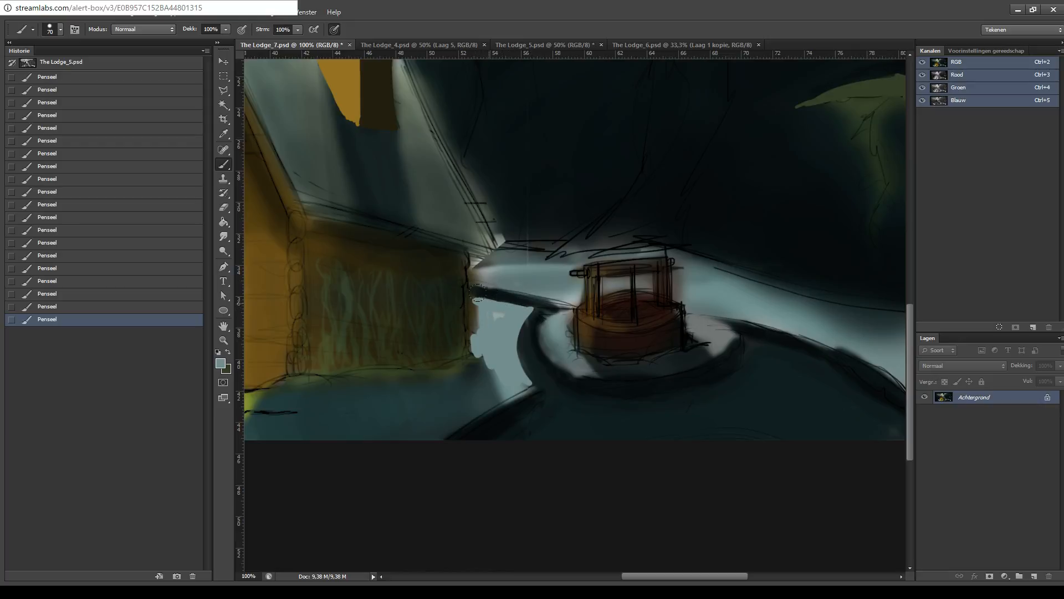
# - Try a pale blue brush stroke along the lower edge of the large green branch
pyautogui.moveTo(624, 254); pyautogui.dragTo(622, 236)
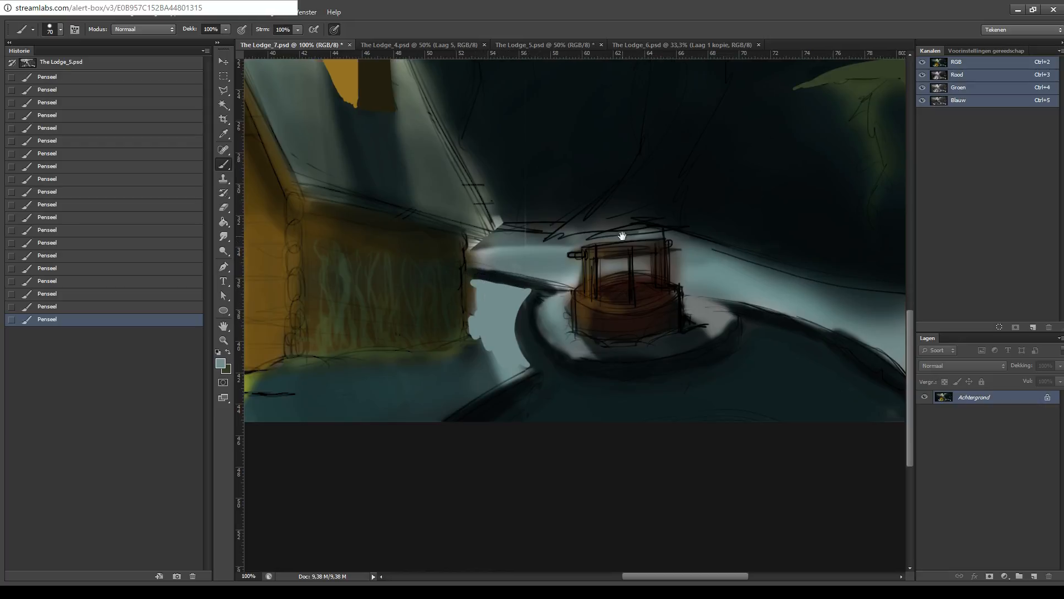
pyautogui.press('i')
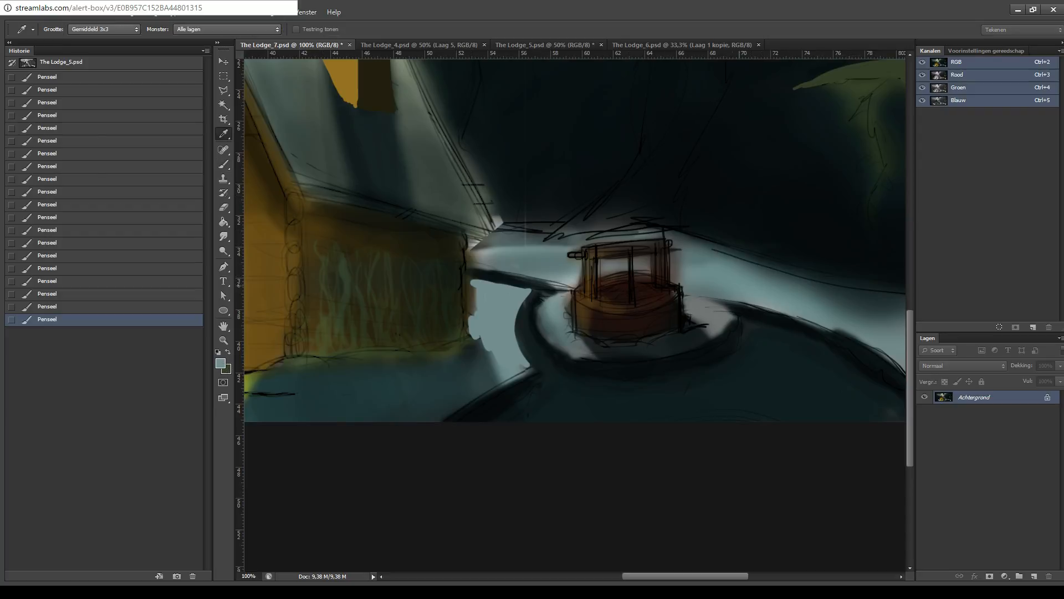
pyautogui.press('b')
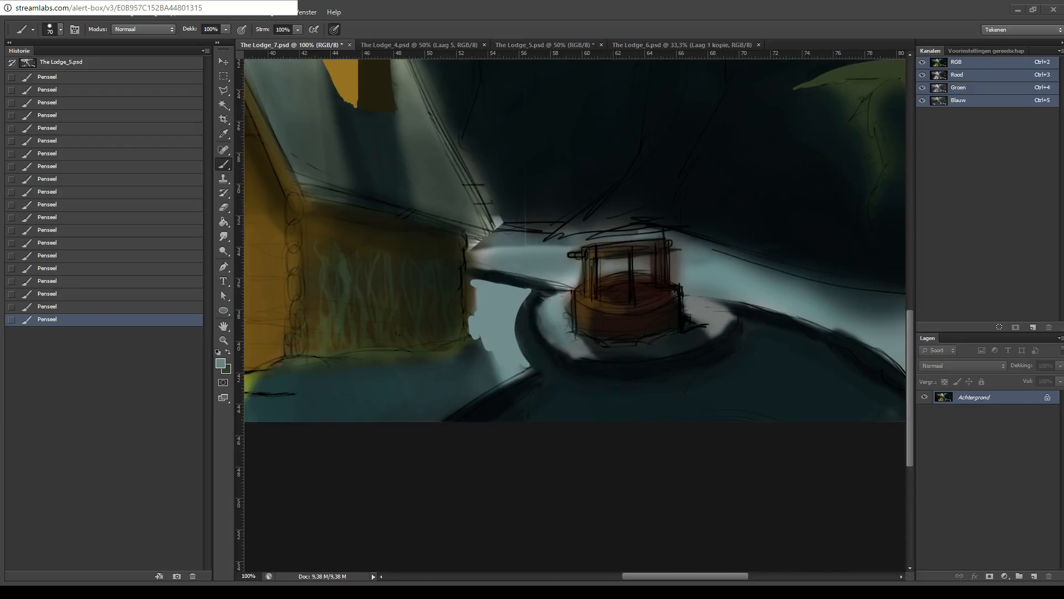
pyautogui.moveTo(680, 178)
pyautogui.mouseDown()
pyautogui.moveTo(640, 213)
pyautogui.moveTo(604, 273)
pyautogui.moveTo(507, 363)
pyautogui.moveTo(470, 378)
pyautogui.mouseUp()
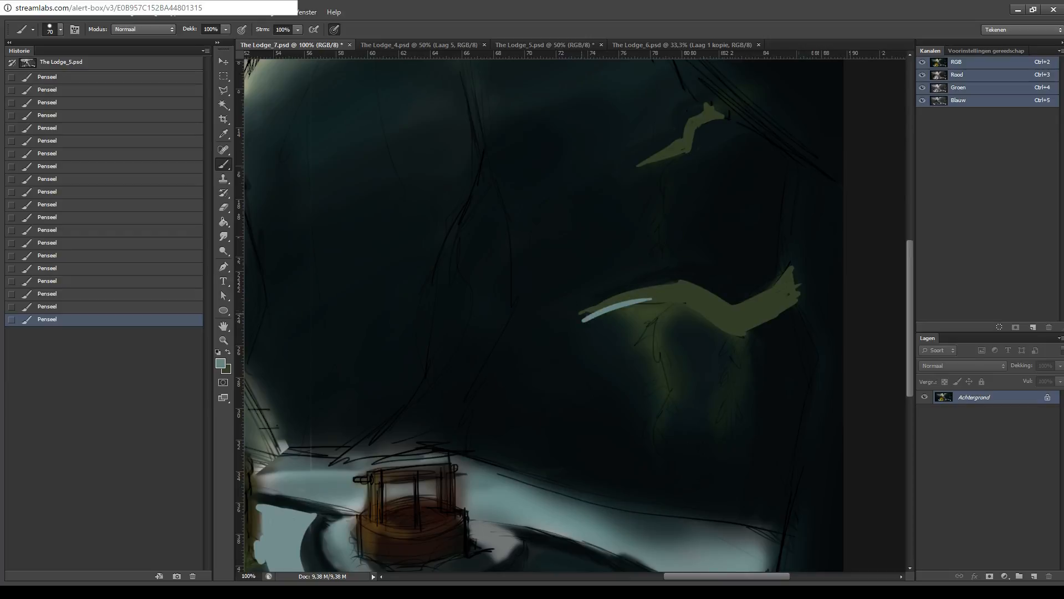
pyautogui.moveTo(616, 335); pyautogui.dragTo(760, 390)
# - Sample a grey-green and paint the hill shapes on both sides of the smoke column above the chimney solid
pyautogui.moveTo(641, 363); pyautogui.dragTo(677, 344)
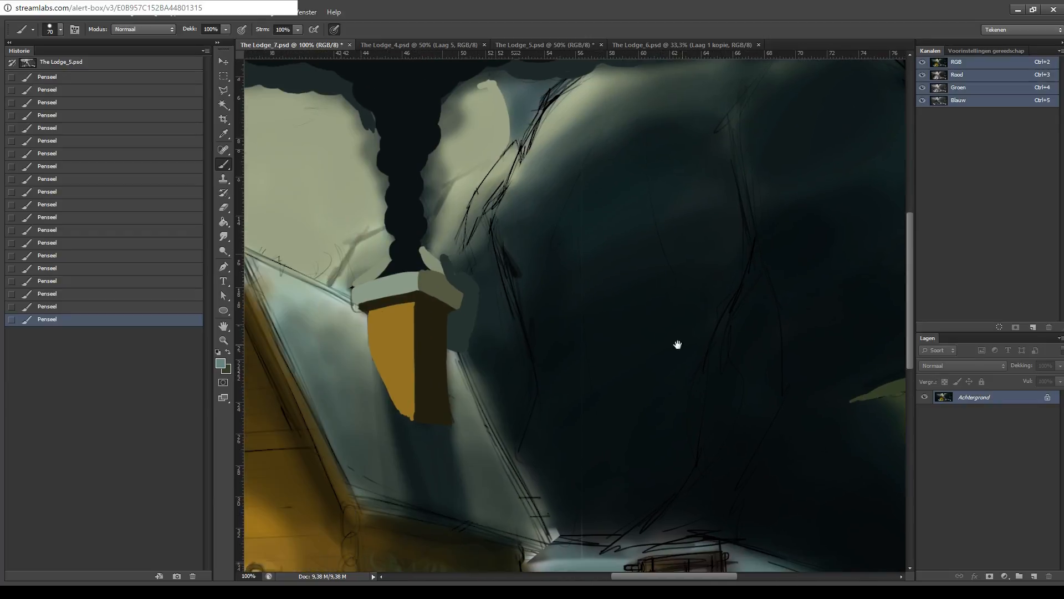
pyautogui.moveTo(488, 225); pyautogui.dragTo(500, 214)
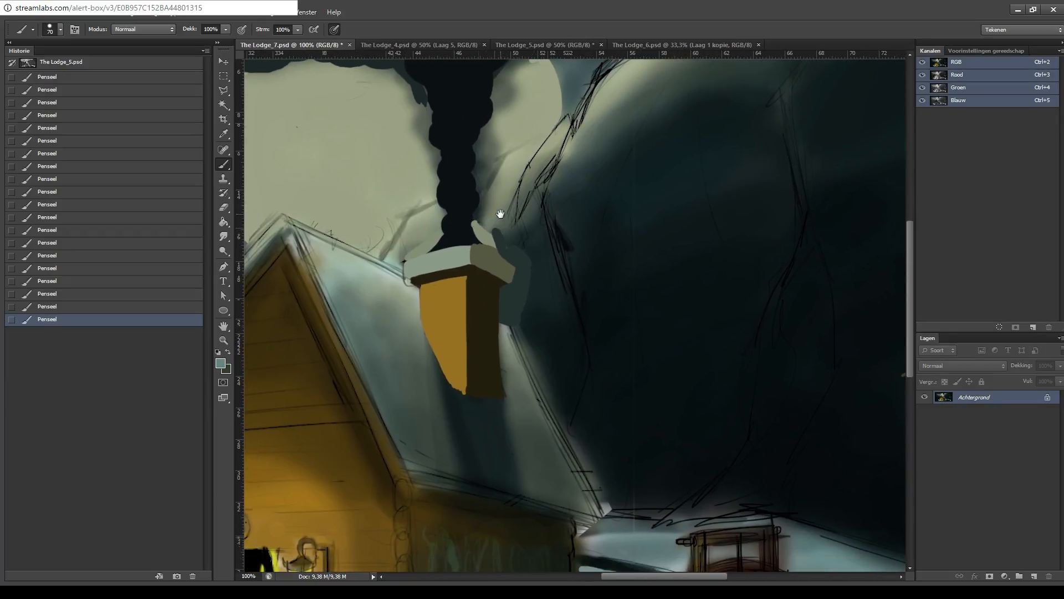
pyautogui.press('i')
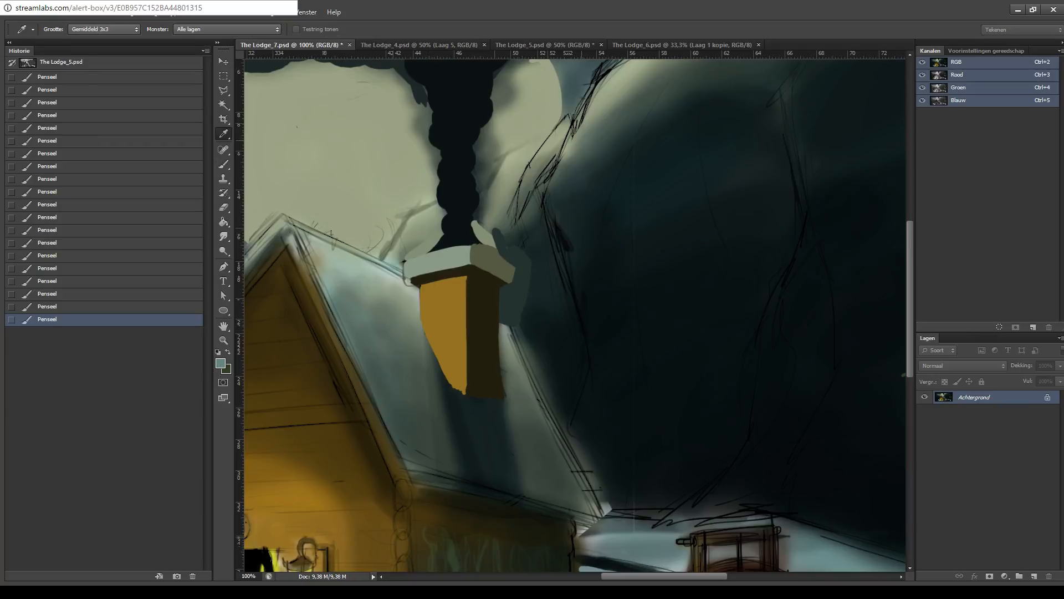
pyautogui.press('b')
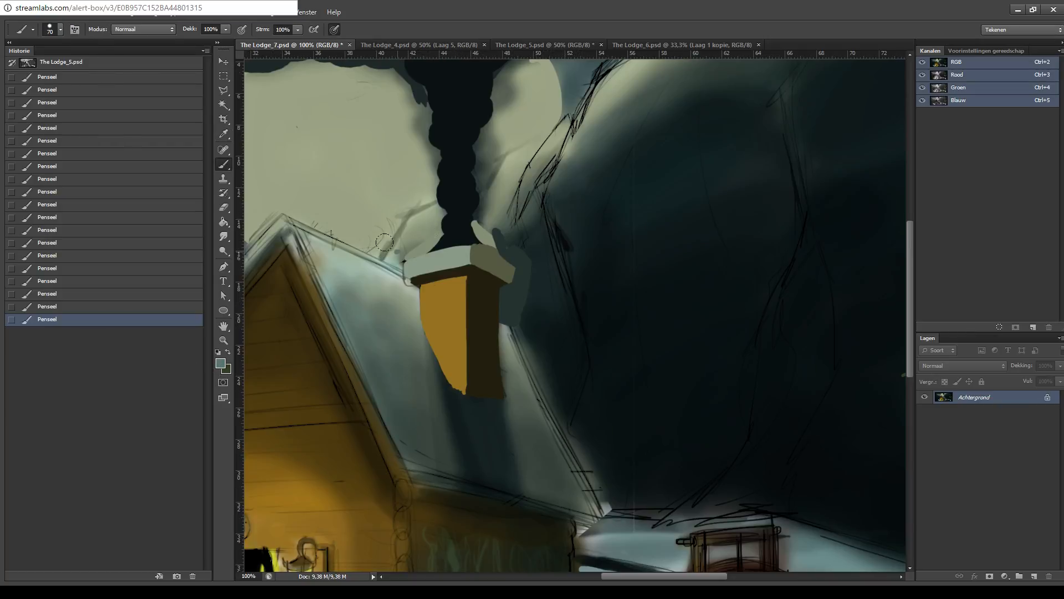
pyautogui.moveTo(409, 232)
pyautogui.mouseDown()
pyautogui.moveTo(378, 250)
pyautogui.moveTo(385, 256)
pyautogui.moveTo(424, 224)
pyautogui.moveTo(428, 193)
pyautogui.moveTo(397, 205)
pyautogui.moveTo(386, 250)
pyautogui.mouseUp()
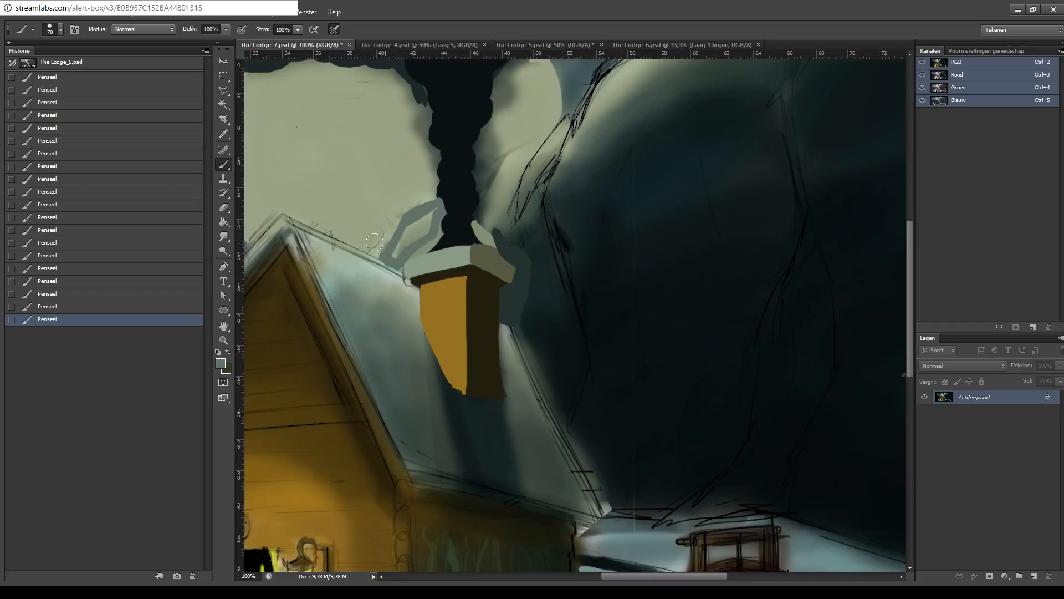
pyautogui.moveTo(405, 210)
pyautogui.mouseDown()
pyautogui.moveTo(377, 234)
pyautogui.moveTo(394, 205)
pyautogui.moveTo(382, 241)
pyautogui.moveTo(404, 222)
pyautogui.mouseUp()
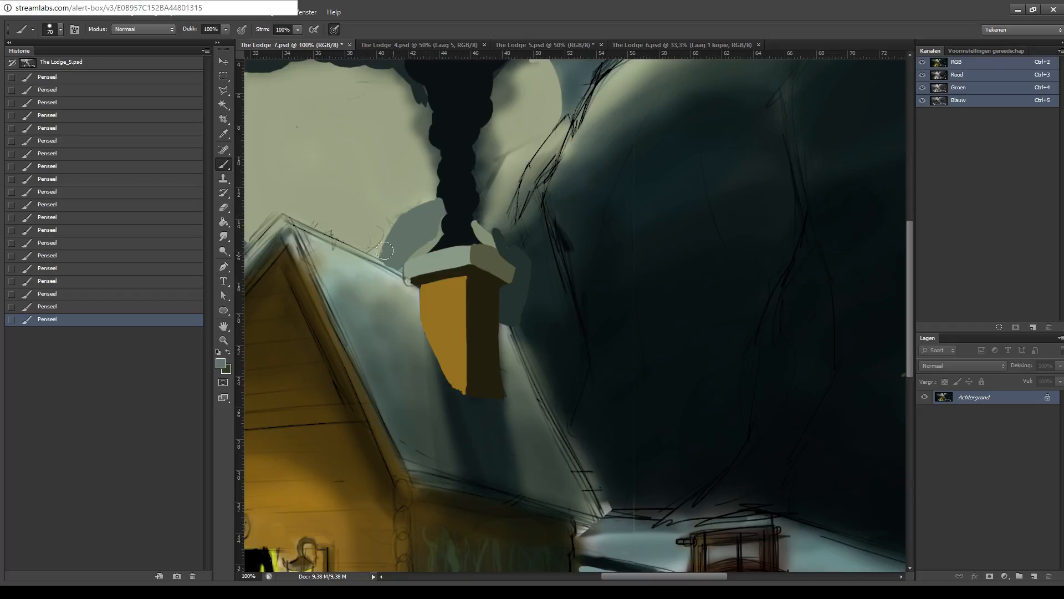
pyautogui.moveTo(552, 154)
pyautogui.mouseDown()
pyautogui.moveTo(538, 219)
pyautogui.moveTo(469, 225)
pyautogui.moveTo(493, 183)
pyautogui.moveTo(528, 173)
pyautogui.moveTo(486, 218)
pyautogui.moveTo(491, 234)
pyautogui.moveTo(510, 191)
pyautogui.moveTo(493, 209)
pyautogui.moveTo(503, 176)
pyautogui.moveTo(531, 174)
pyautogui.moveTo(562, 140)
pyautogui.moveTo(543, 172)
pyautogui.moveTo(559, 143)
pyautogui.moveTo(510, 194)
pyautogui.mouseUp()
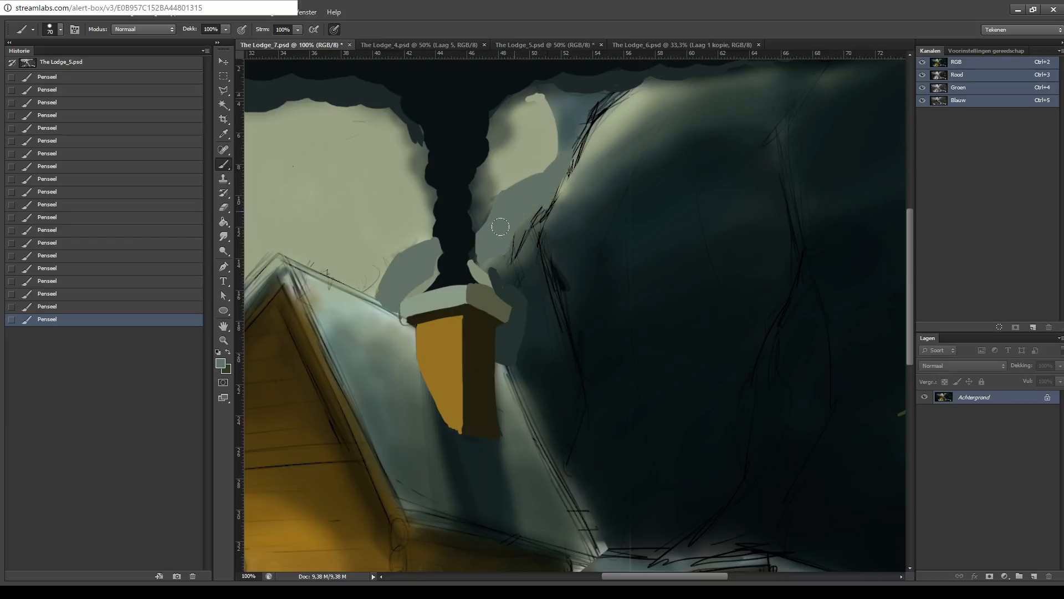
# - Sample a darker grey-green and paint the upper edge of the dark cliff beside the smoke, covering its sketch line
pyautogui.moveTo(638, 101)
pyautogui.mouseDown()
pyautogui.moveTo(645, 87)
pyautogui.moveTo(587, 177)
pyautogui.mouseUp()
pyautogui.press('i')
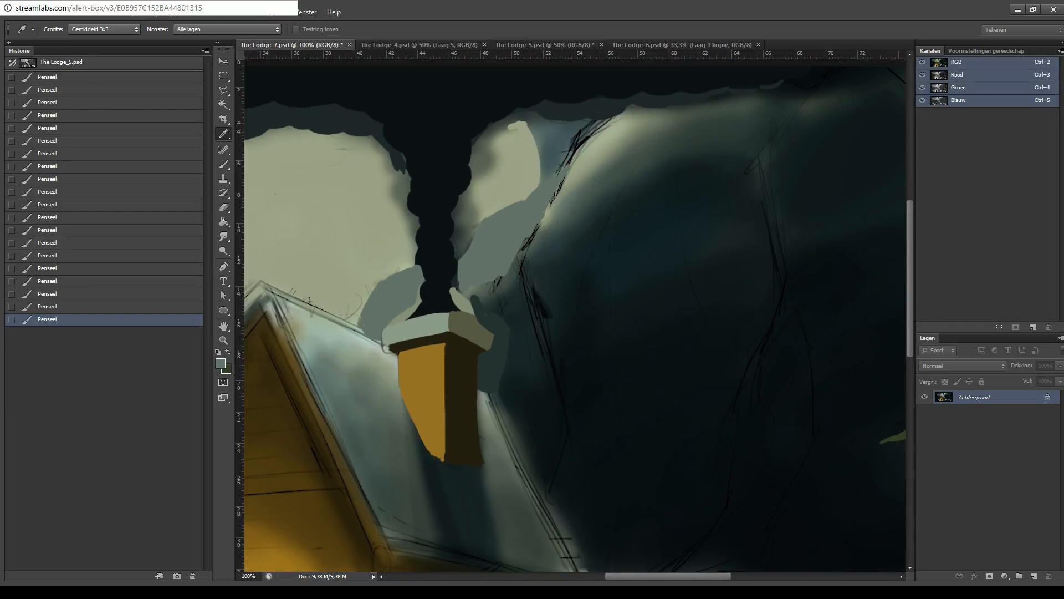
pyautogui.keyDown('alt'); pyautogui.click(582, 181); pyautogui.keyUp('alt')
pyautogui.moveTo(549, 213)
pyautogui.mouseDown()
pyautogui.moveTo(568, 158)
pyautogui.moveTo(544, 206)
pyautogui.moveTo(548, 239)
pyautogui.mouseUp()
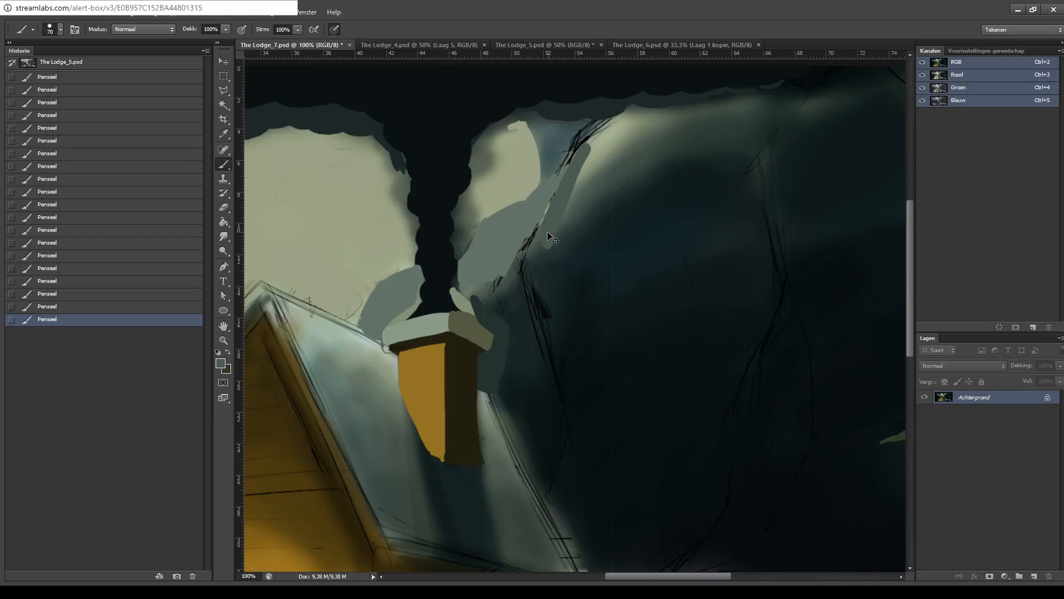
pyautogui.hotkey('ctrl', 'z')
pyautogui.moveTo(574, 158)
pyautogui.mouseDown()
pyautogui.moveTo(541, 204)
pyautogui.moveTo(576, 149)
pyautogui.moveTo(559, 184)
pyautogui.moveTo(593, 166)
pyautogui.mouseUp()
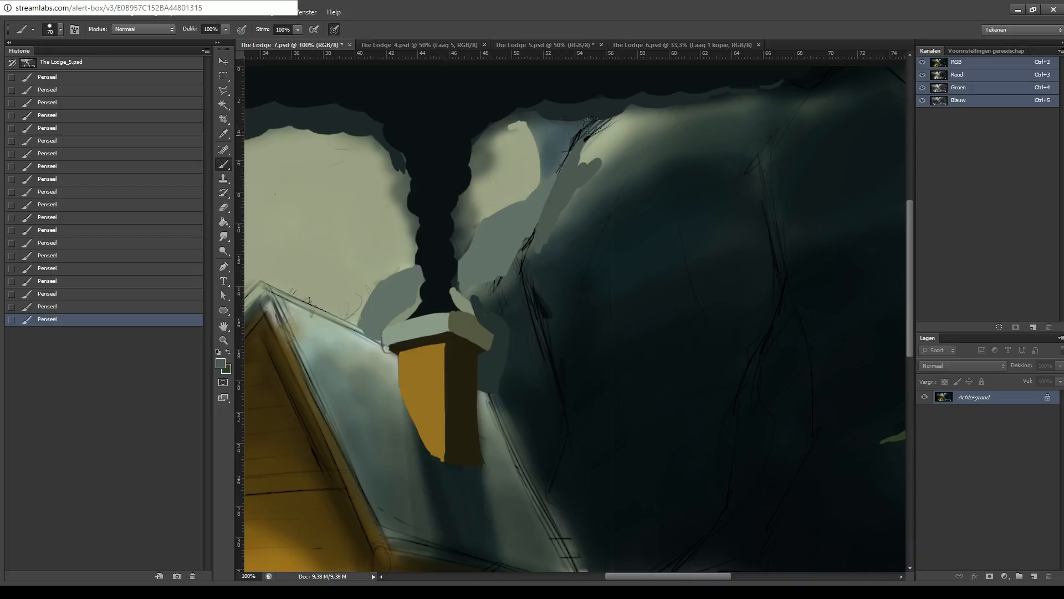
# - Sample a dark teal and continue the cliff's edge downward beside the chimney, covering the black sketch lines
pyautogui.press('i')
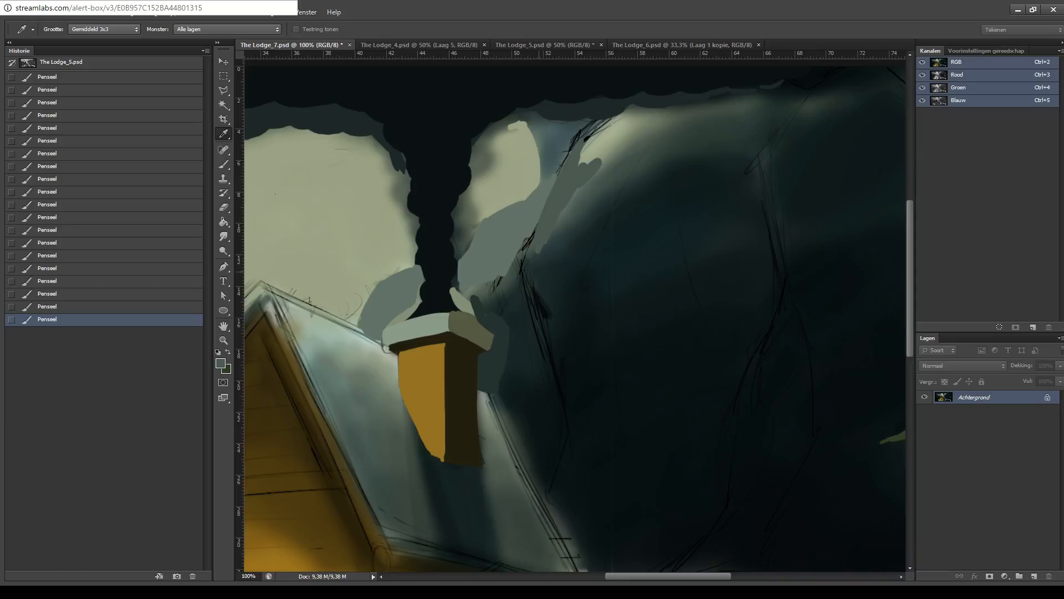
pyautogui.press('b')
pyautogui.moveTo(533, 231); pyautogui.dragTo(516, 278)
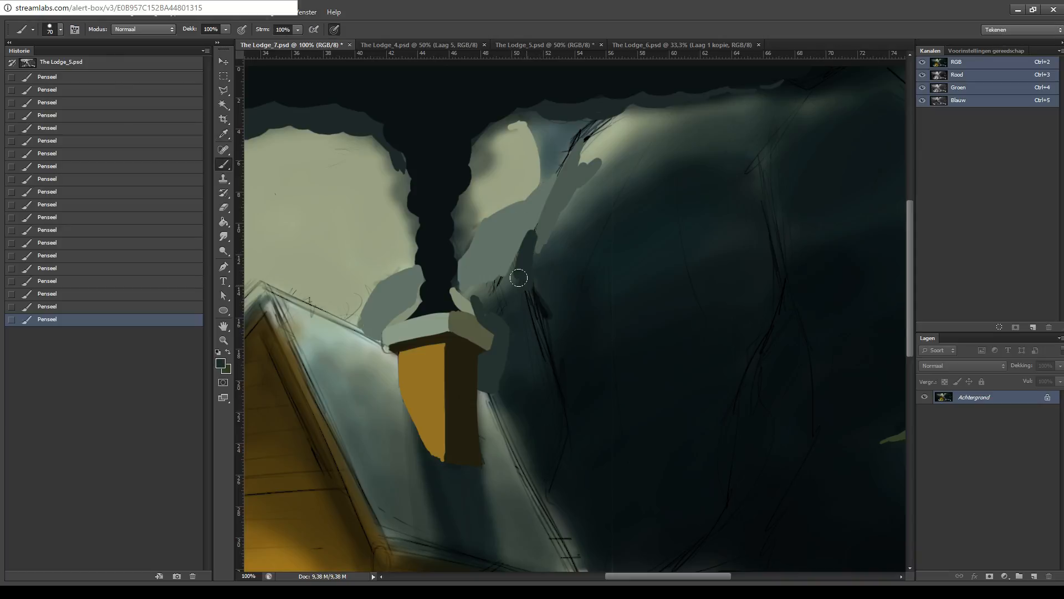
pyautogui.moveTo(549, 357)
pyautogui.mouseDown()
pyautogui.moveTo(523, 295)
pyautogui.moveTo(552, 355)
pyautogui.mouseUp()
pyautogui.moveTo(519, 277)
pyautogui.mouseDown()
pyautogui.moveTo(566, 382)
pyautogui.moveTo(532, 306)
pyautogui.moveTo(541, 348)
pyautogui.mouseUp()
pyautogui.moveTo(508, 254); pyautogui.dragTo(534, 332)
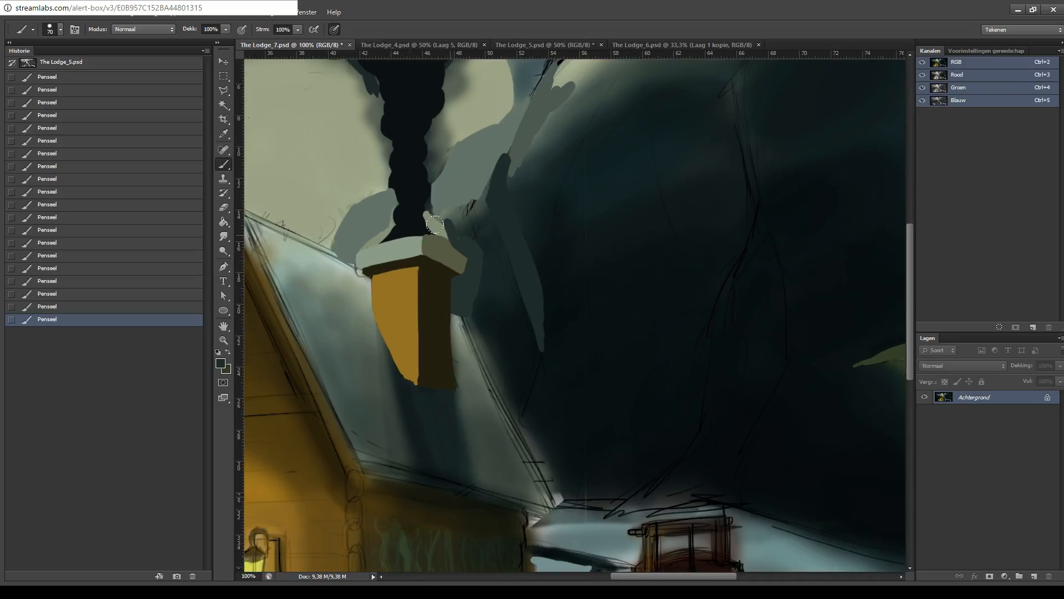
# - Sample a near-black teal and paint the shadow between the cliff's edge and the chimney, narrowing the lighter edge strip
pyautogui.press('i')
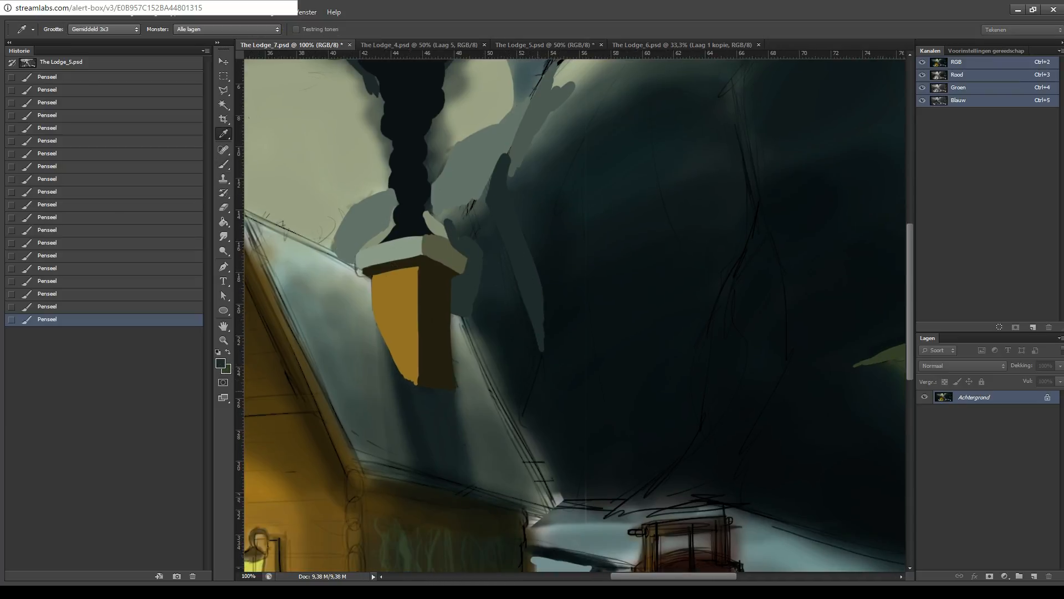
pyautogui.keyDown('alt'); pyautogui.click(510, 316); pyautogui.keyUp('alt')
pyautogui.moveTo(512, 266)
pyautogui.mouseDown()
pyautogui.moveTo(508, 309)
pyautogui.moveTo(481, 198)
pyautogui.moveTo(527, 304)
pyautogui.moveTo(494, 210)
pyautogui.mouseUp()
pyautogui.moveTo(526, 299); pyautogui.dragTo(531, 340)
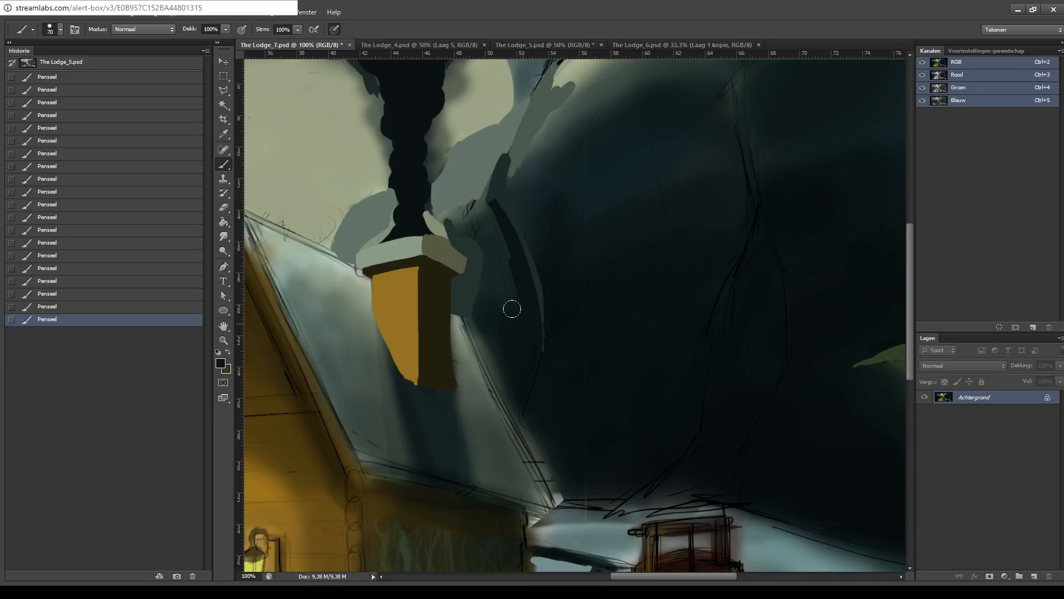
pyautogui.moveTo(484, 280); pyautogui.dragTo(494, 230)
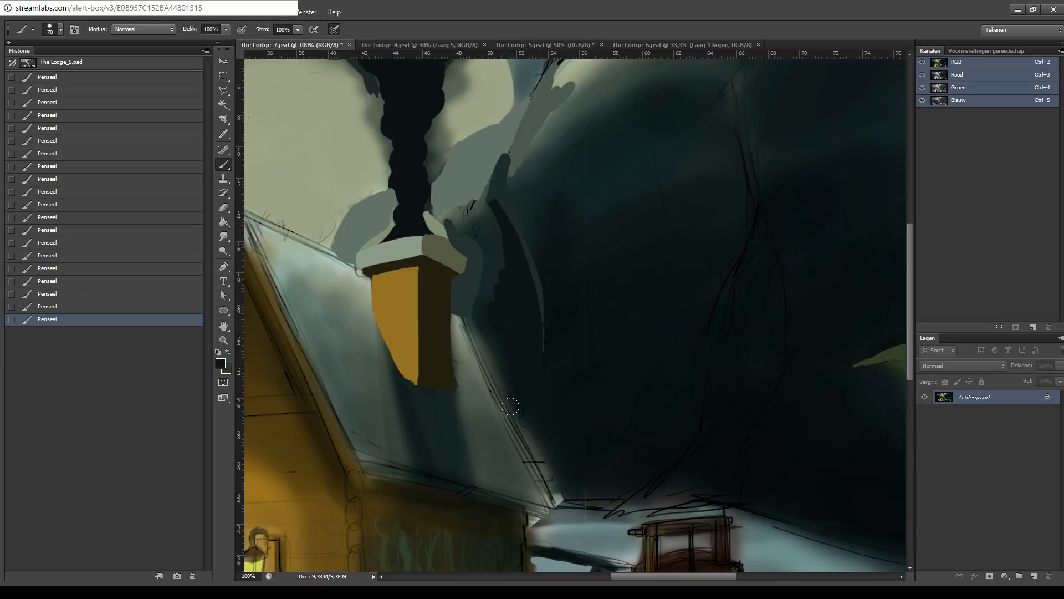
# - Sample the olive green of the large branch on the dark cliff and paint a thin winding vine hanging from it with a size 16 brush
pyautogui.moveTo(597, 253); pyautogui.dragTo(586, 275)
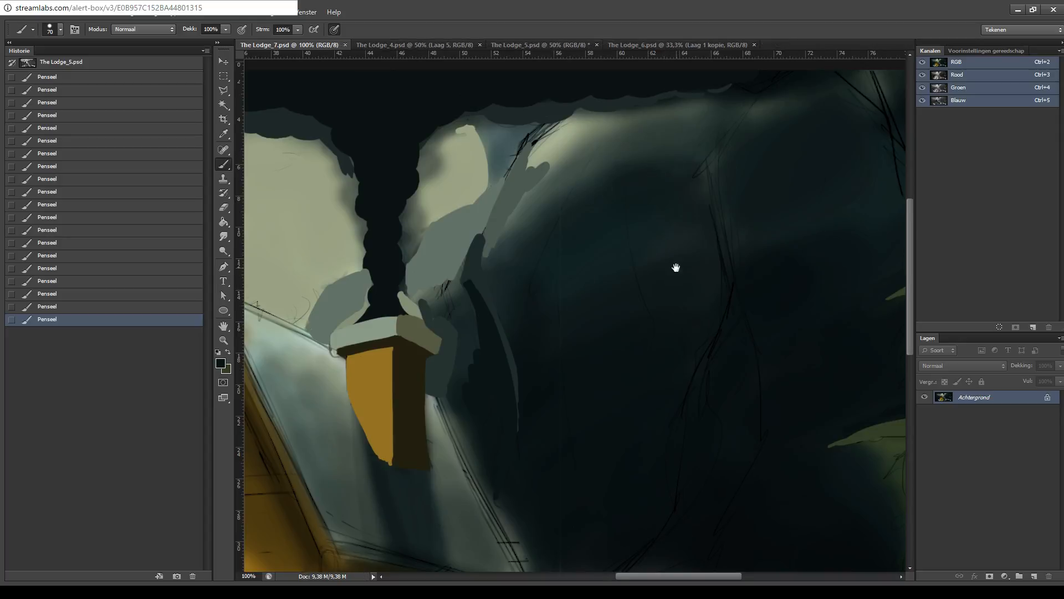
pyautogui.moveTo(677, 268)
pyautogui.mouseDown()
pyautogui.moveTo(575, 277)
pyautogui.moveTo(537, 254)
pyautogui.moveTo(466, 241)
pyautogui.mouseUp()
pyautogui.press('i')
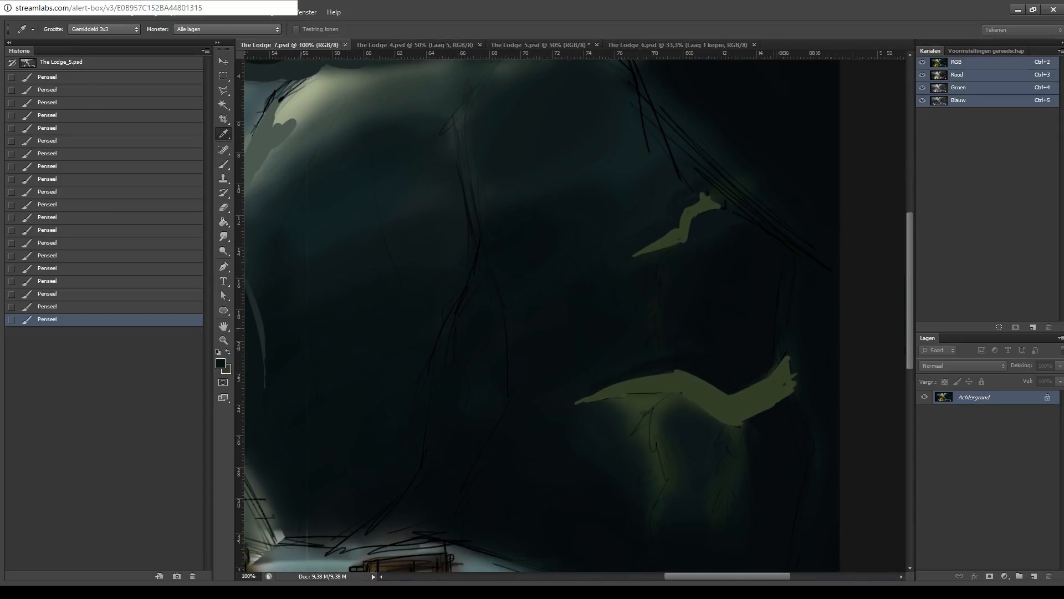
pyautogui.keyDown('alt'); pyautogui.click(665, 384); pyautogui.keyUp('alt')
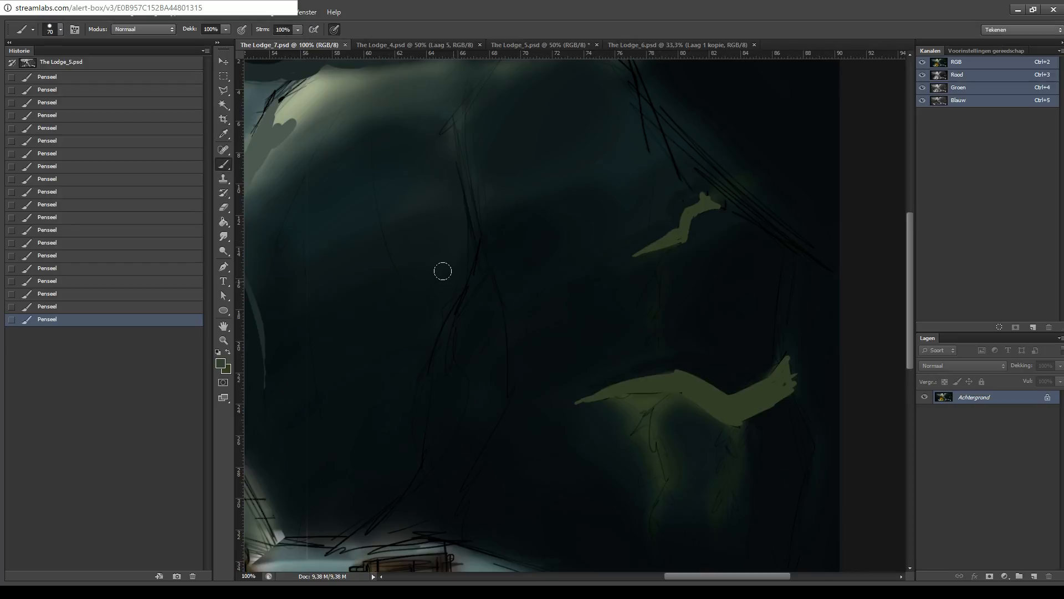
pyautogui.moveTo(390, 264); pyautogui.dragTo(259, 193)
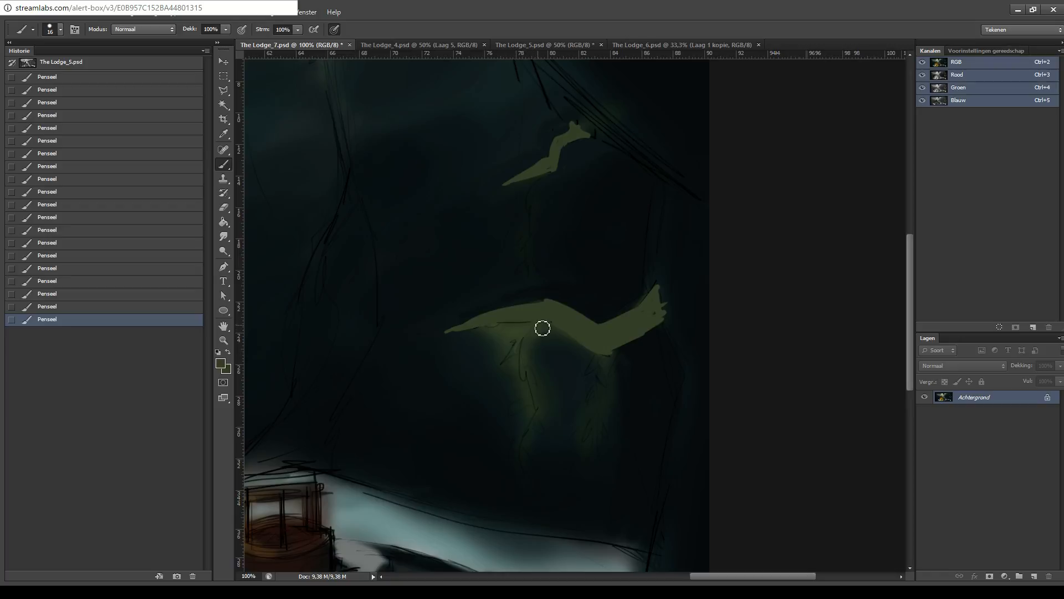
pyautogui.moveTo(528, 337)
pyautogui.mouseDown()
pyautogui.moveTo(541, 415)
pyautogui.moveTo(527, 457)
pyautogui.moveTo(543, 405)
pyautogui.moveTo(525, 383)
pyautogui.moveTo(524, 336)
pyautogui.moveTo(541, 406)
pyautogui.moveTo(527, 447)
pyautogui.mouseUp()
pyautogui.hotkey('ctrl', 'z')
pyautogui.hotkey('ctrl', 'z')
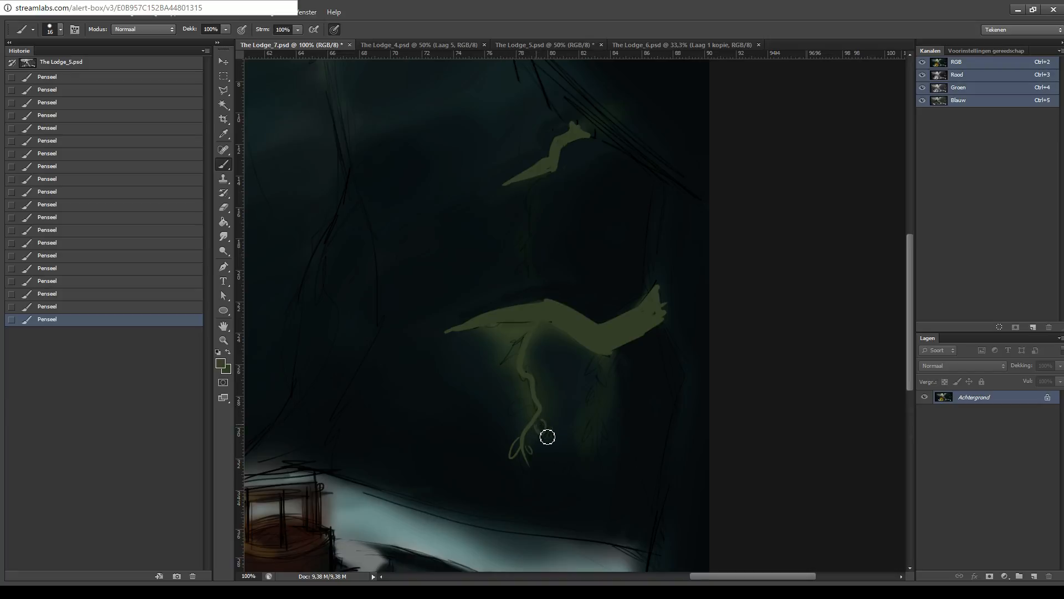
# - Add rounded olive-green leaves along the vine hanging from the middle of the large branch
pyautogui.moveTo(532, 418); pyautogui.dragTo(525, 383)
pyautogui.moveTo(520, 345)
pyautogui.mouseDown()
pyautogui.moveTo(510, 362)
pyautogui.moveTo(515, 354)
pyautogui.mouseUp()
pyautogui.moveTo(521, 420)
pyautogui.mouseDown()
pyautogui.moveTo(547, 427)
pyautogui.moveTo(518, 444)
pyautogui.mouseUp()
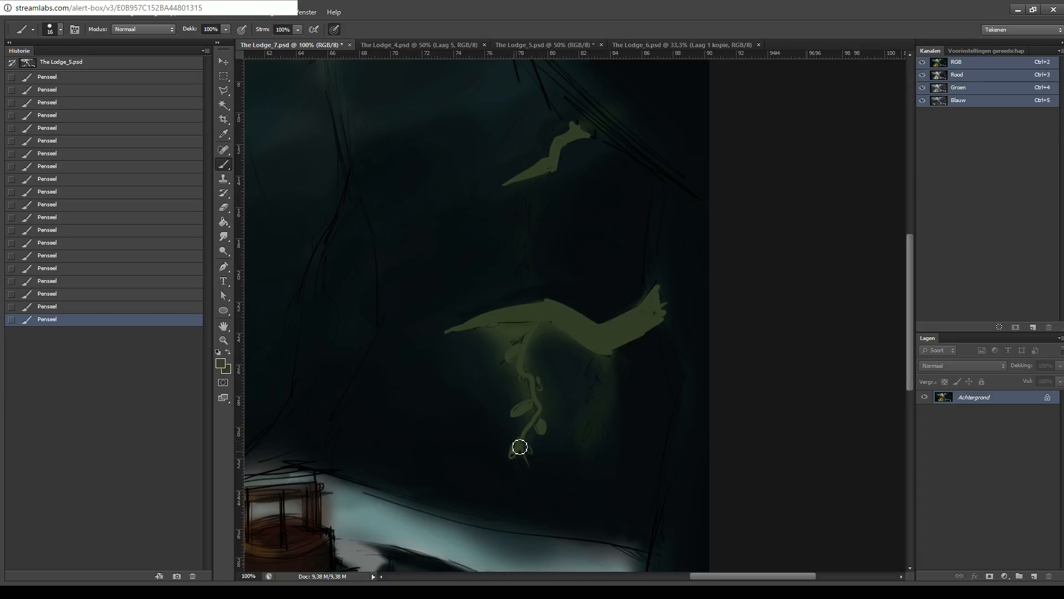
# - Paint a second curved vine with small leaves hanging from the large branch's lower bend
pyautogui.moveTo(606, 353); pyautogui.dragTo(601, 425)
pyautogui.hotkey('ctrl', 'z')
pyautogui.moveTo(604, 366); pyautogui.dragTo(587, 449)
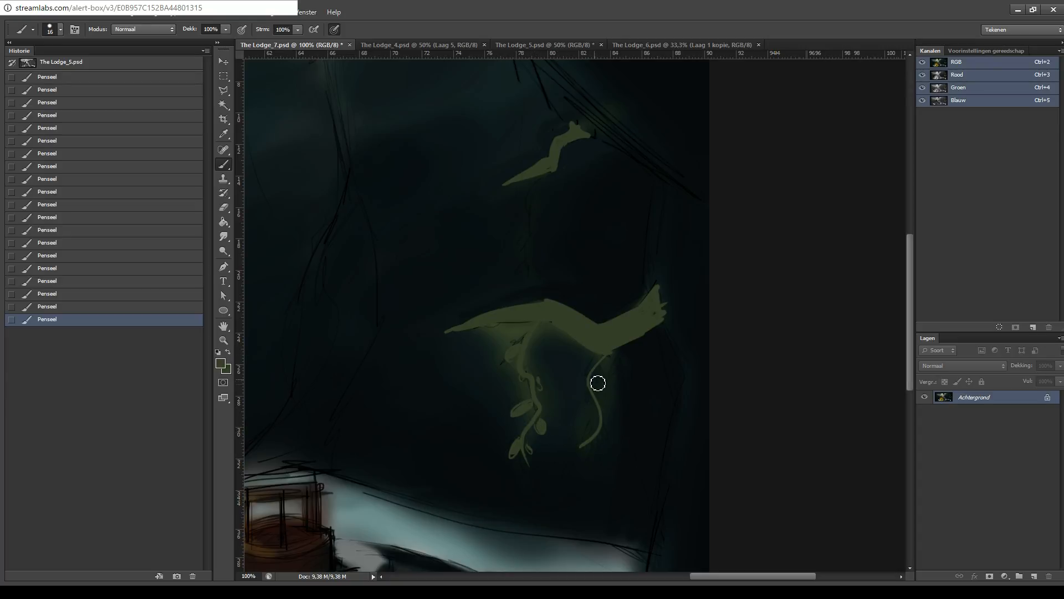
pyautogui.moveTo(593, 370)
pyautogui.mouseDown()
pyautogui.moveTo(609, 380)
pyautogui.moveTo(598, 400)
pyautogui.moveTo(593, 370)
pyautogui.moveTo(582, 377)
pyautogui.moveTo(594, 371)
pyautogui.mouseUp()
pyautogui.hotkey('ctrl', 'z')
pyautogui.moveTo(596, 422)
pyautogui.mouseDown()
pyautogui.moveTo(603, 416)
pyautogui.moveTo(591, 427)
pyautogui.mouseUp()
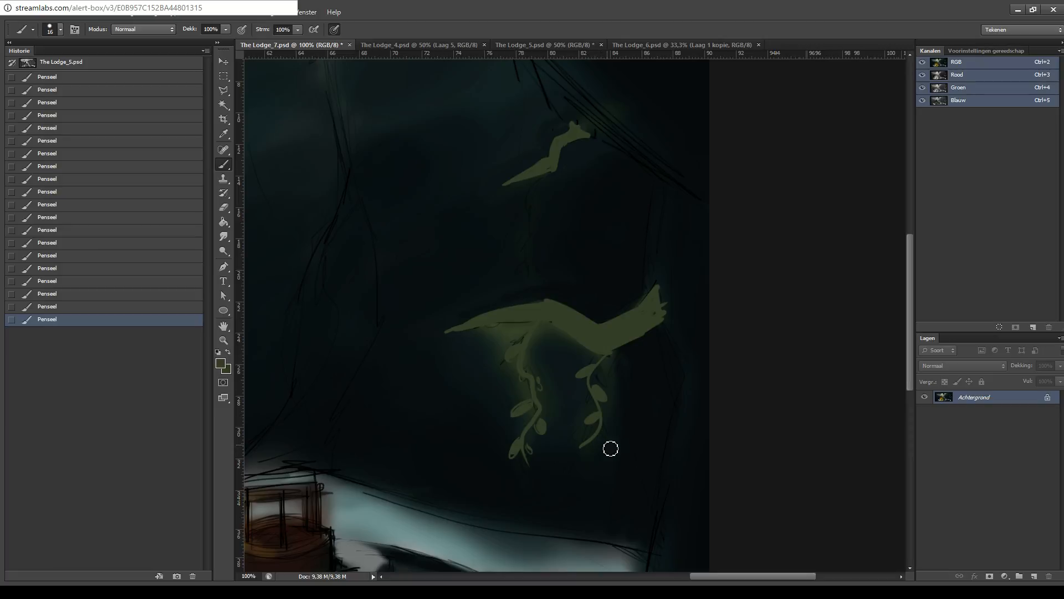
pyautogui.moveTo(603, 441)
pyautogui.mouseDown()
pyautogui.moveTo(570, 450)
pyautogui.moveTo(610, 443)
pyautogui.mouseUp()
# - Paint a short curved vine with small leaves hanging from the small upper branch
pyautogui.moveTo(702, 327)
pyautogui.mouseDown()
pyautogui.moveTo(718, 305)
pyautogui.moveTo(719, 314)
pyautogui.mouseUp()
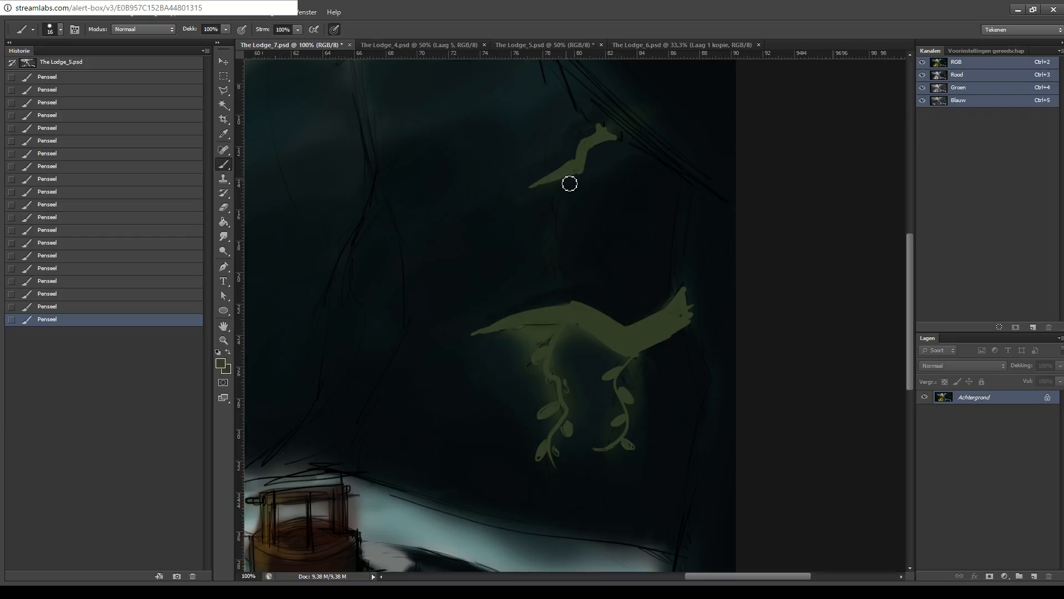
pyautogui.moveTo(560, 186); pyautogui.dragTo(546, 261)
pyautogui.moveTo(556, 197)
pyautogui.mouseDown()
pyautogui.moveTo(547, 211)
pyautogui.moveTo(561, 214)
pyautogui.mouseUp()
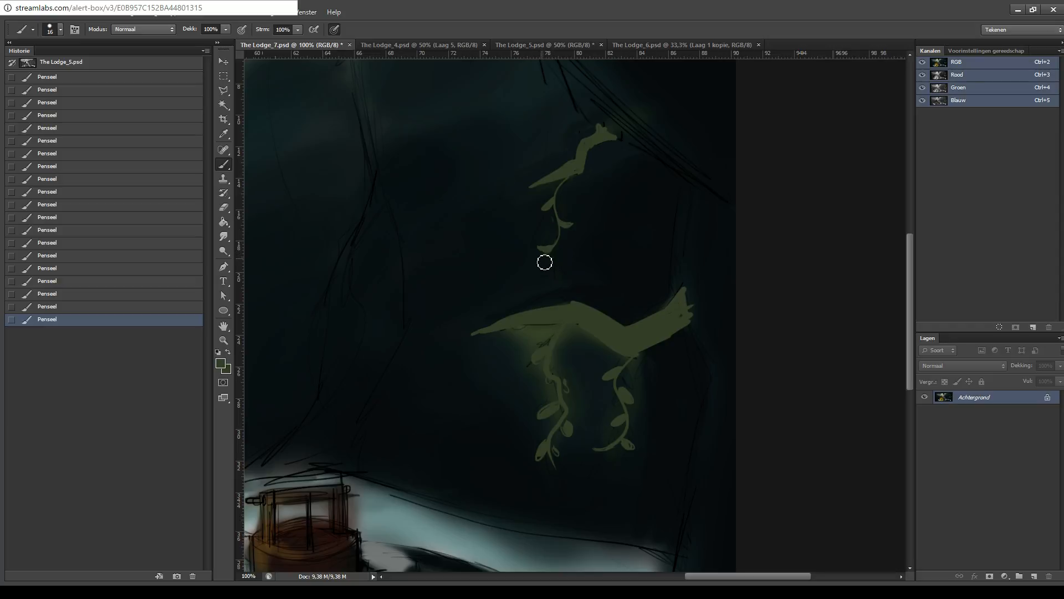
pyautogui.moveTo(559, 233); pyautogui.dragTo(545, 262)
pyautogui.moveTo(559, 214); pyautogui.dragTo(559, 235)
pyautogui.moveTo(562, 195); pyautogui.dragTo(563, 226)
pyautogui.moveTo(567, 175); pyautogui.dragTo(533, 191)
# - Sample the near-black background colour and clean up the edges around the small upper branch and its vine
pyautogui.press('i')
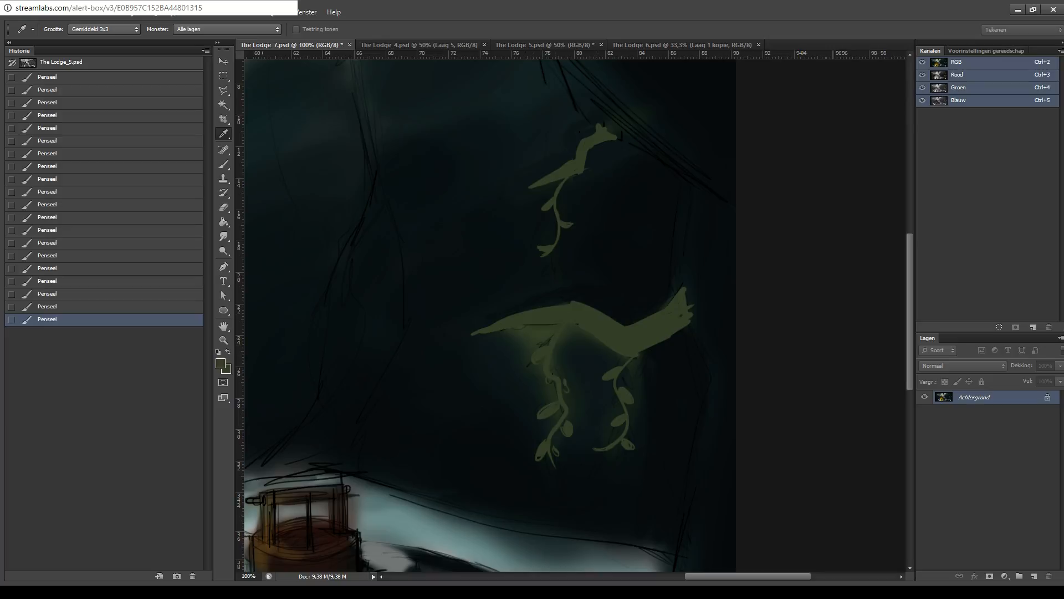
pyautogui.press('b')
pyautogui.moveTo(572, 162)
pyautogui.mouseDown()
pyautogui.moveTo(565, 211)
pyautogui.moveTo(513, 246)
pyautogui.mouseUp()
pyautogui.moveTo(573, 198)
pyautogui.mouseDown()
pyautogui.moveTo(573, 208)
pyautogui.moveTo(593, 179)
pyautogui.mouseUp()
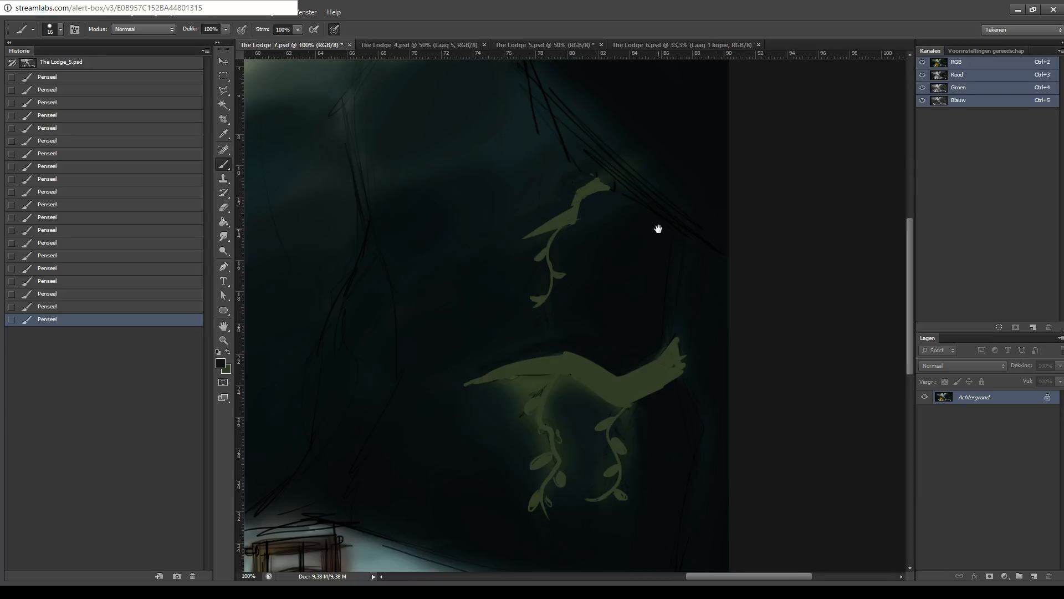
# - Sample a dark teal from the cliff and enlarge the brush to size 74
pyautogui.moveTo(658, 228); pyautogui.dragTo(613, 363)
pyautogui.press('i')
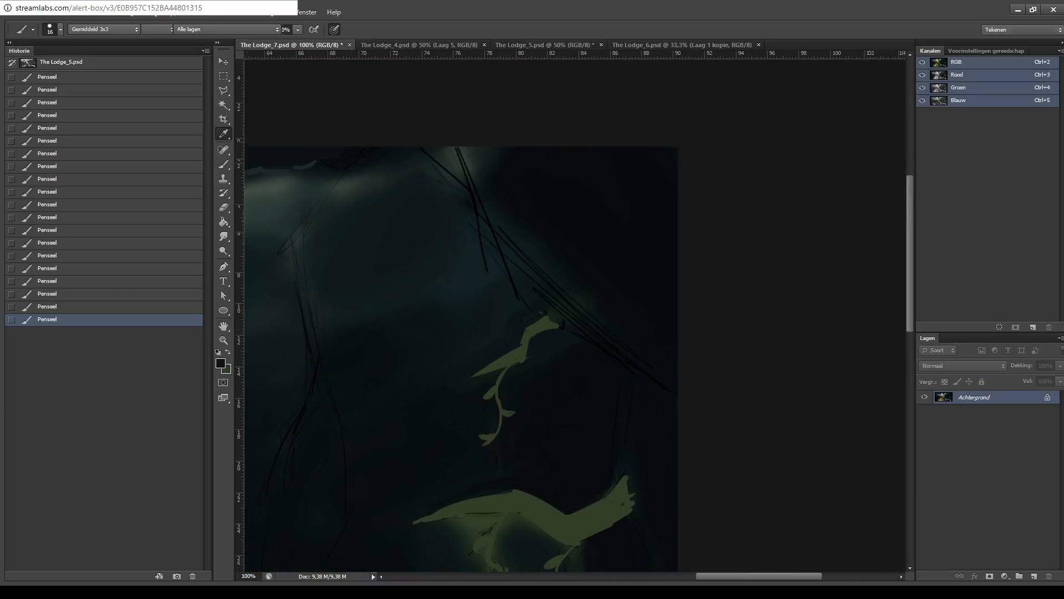
pyautogui.press('b')
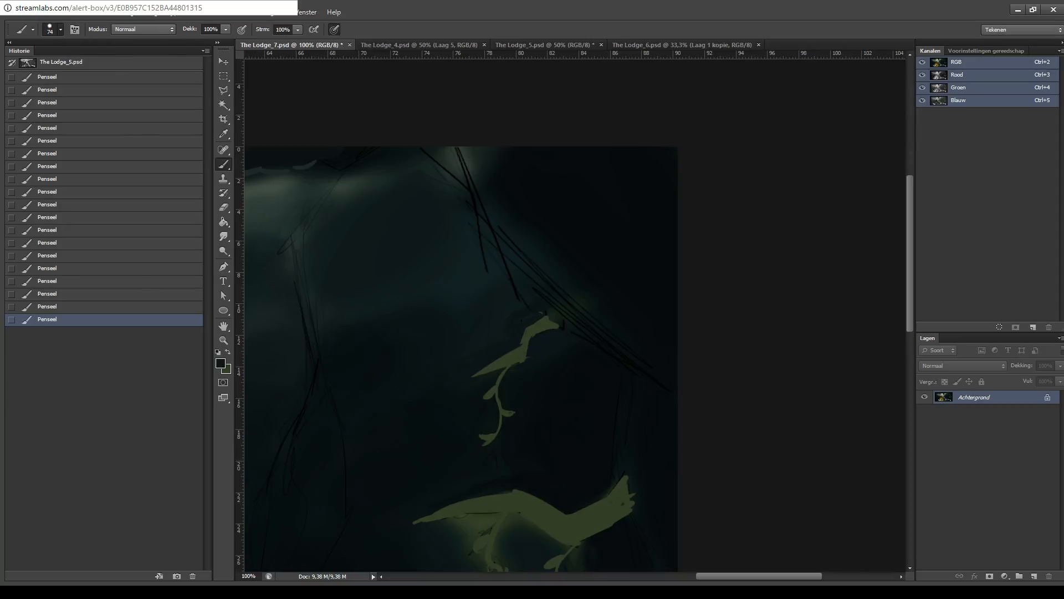
pyautogui.moveTo(445, 156); pyautogui.dragTo(476, 204)
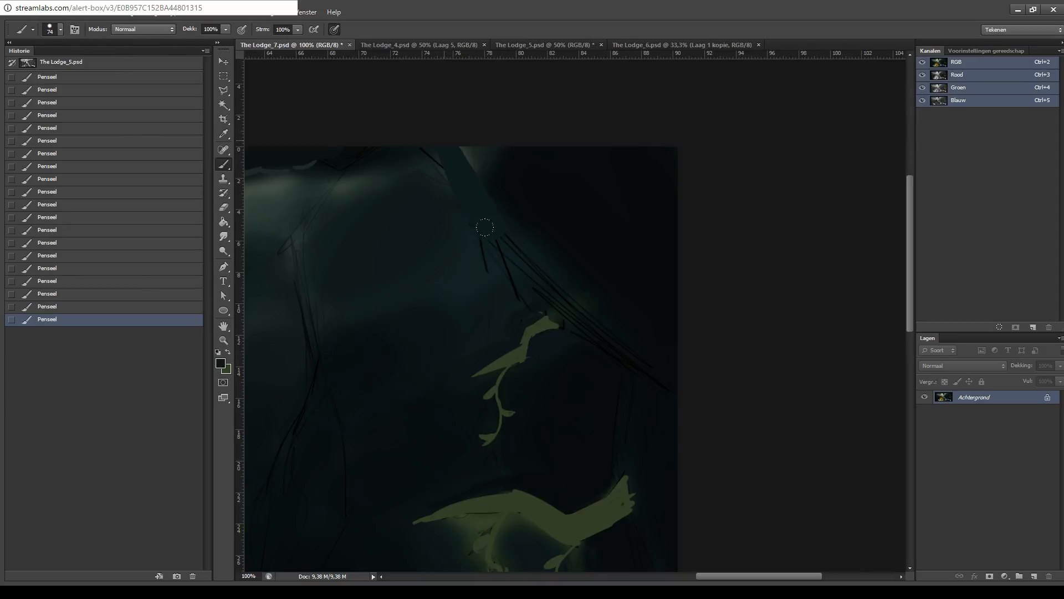
pyautogui.moveTo(447, 133)
pyautogui.mouseDown()
pyautogui.moveTo(469, 200)
pyautogui.moveTo(692, 423)
pyautogui.mouseUp()
pyautogui.hotkey('ctrl', 'z')
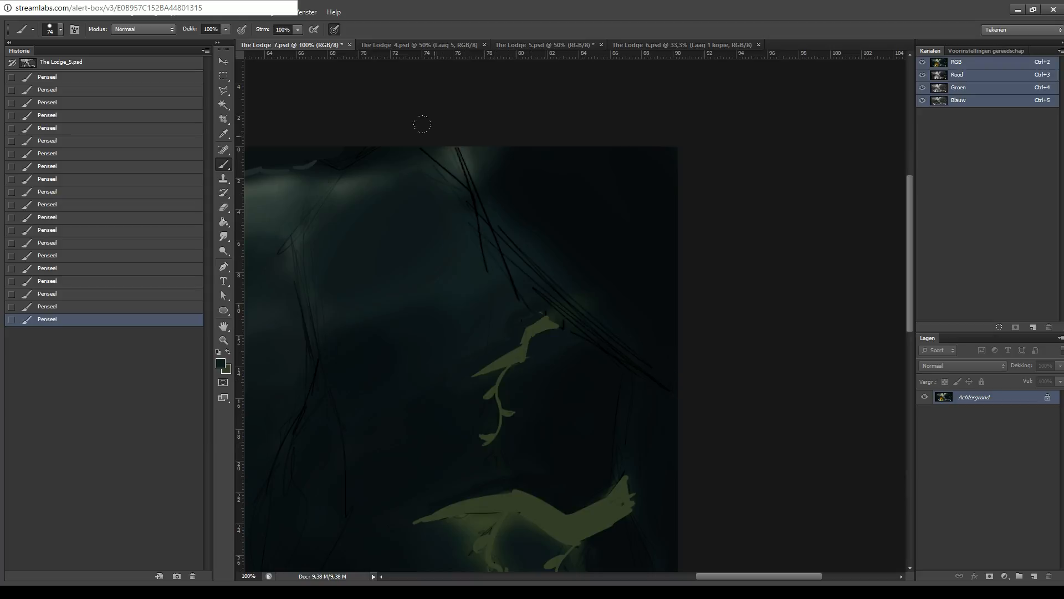
pyautogui.moveTo(420, 136); pyautogui.dragTo(481, 190)
pyautogui.hotkey('ctrl', 'z')
# - Paint a broad dark teal band diagonally across the painting's upper-right corner, covering the black sketch lines above the small branch
pyautogui.moveTo(417, 139)
pyautogui.mouseDown()
pyautogui.moveTo(483, 190)
pyautogui.moveTo(476, 181)
pyautogui.mouseUp()
pyautogui.moveTo(440, 125); pyautogui.dragTo(486, 212)
pyautogui.moveTo(458, 170)
pyautogui.mouseDown()
pyautogui.moveTo(495, 210)
pyautogui.moveTo(467, 154)
pyautogui.moveTo(497, 245)
pyautogui.moveTo(480, 220)
pyautogui.moveTo(580, 321)
pyautogui.mouseUp()
pyautogui.moveTo(485, 182)
pyautogui.mouseDown()
pyautogui.moveTo(525, 261)
pyautogui.moveTo(614, 338)
pyautogui.mouseUp()
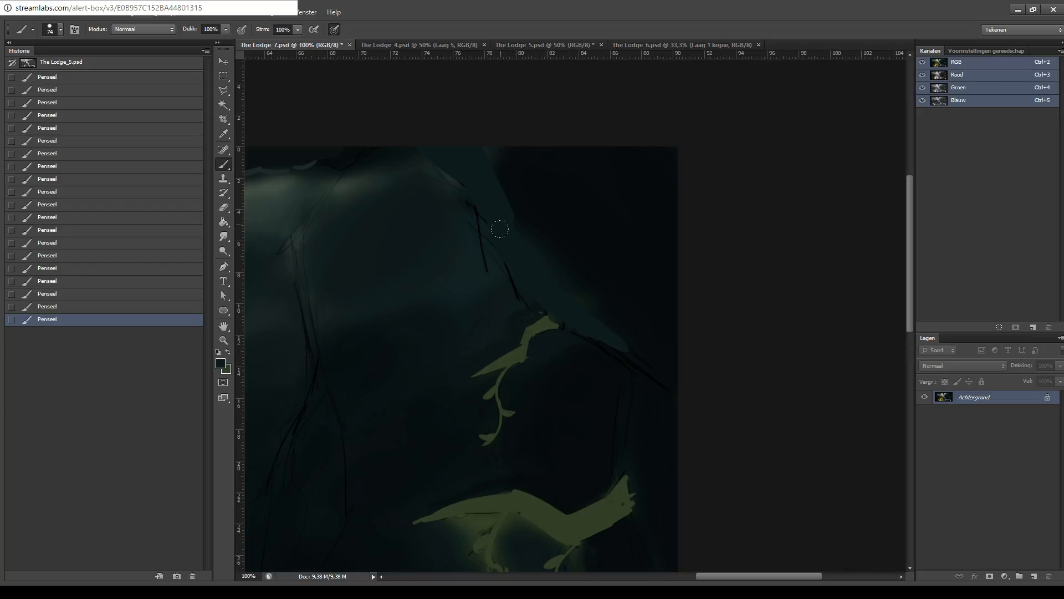
pyautogui.moveTo(499, 229); pyautogui.dragTo(702, 409)
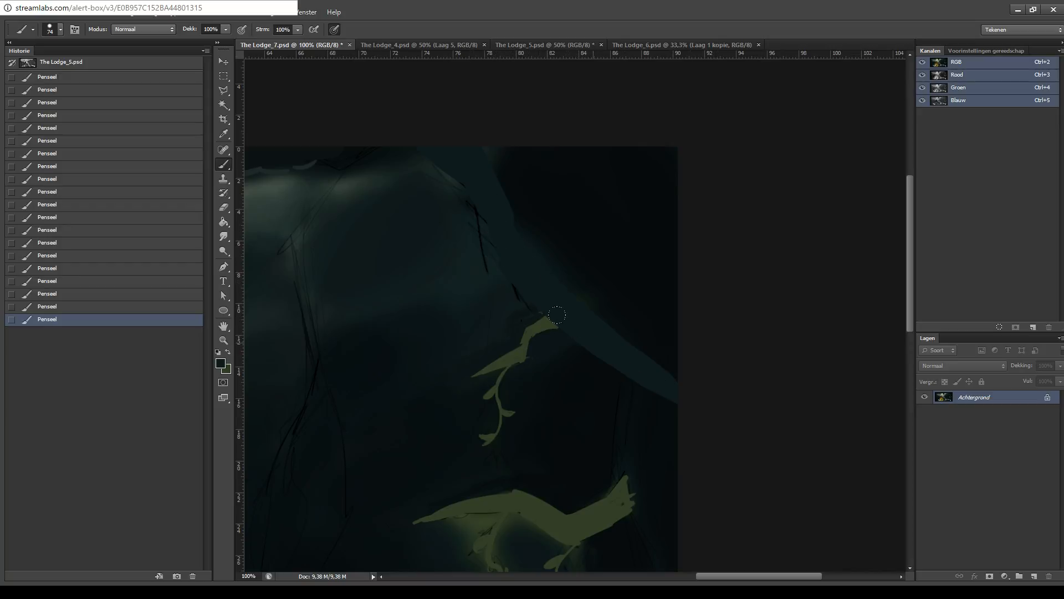
# - Sample a near-black and paint the upper-right corner solid, giving the dark teal band a smooth, narrower outer edge
pyautogui.moveTo(592, 254); pyautogui.dragTo(570, 150)
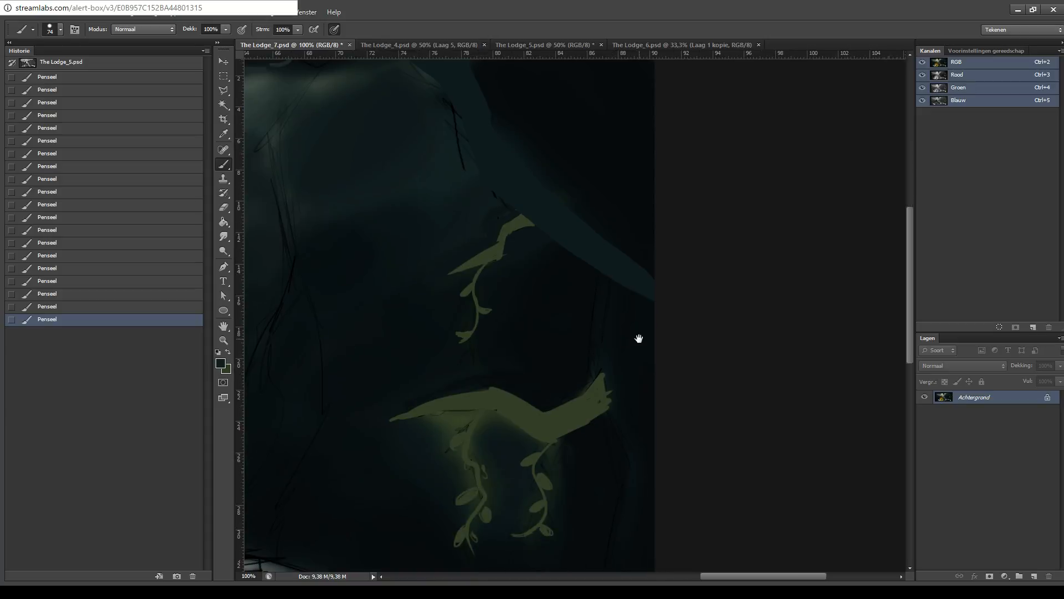
pyautogui.moveTo(639, 338); pyautogui.dragTo(637, 268)
pyautogui.moveTo(660, 220); pyautogui.dragTo(571, 397)
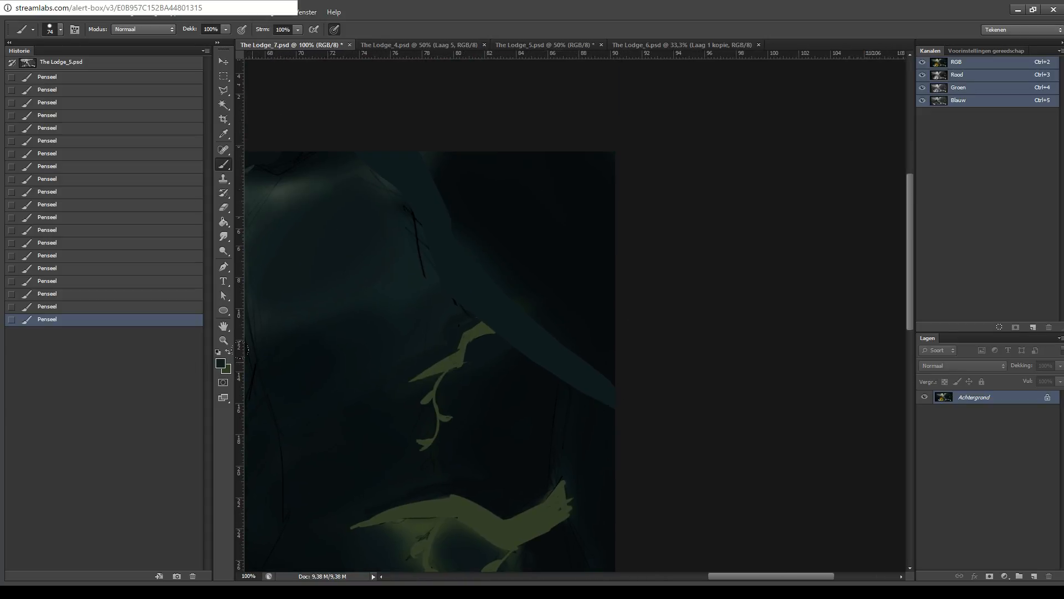
pyautogui.press('i')
pyautogui.press('b')
pyautogui.moveTo(412, 154)
pyautogui.mouseDown()
pyautogui.moveTo(470, 267)
pyautogui.moveTo(609, 366)
pyautogui.mouseUp()
pyautogui.moveTo(573, 329)
pyautogui.mouseDown()
pyautogui.moveTo(467, 253)
pyautogui.moveTo(450, 203)
pyautogui.mouseUp()
pyautogui.hotkey('ctrl', 'z')
pyautogui.moveTo(403, 137)
pyautogui.mouseDown()
pyautogui.moveTo(451, 234)
pyautogui.moveTo(647, 393)
pyautogui.mouseUp()
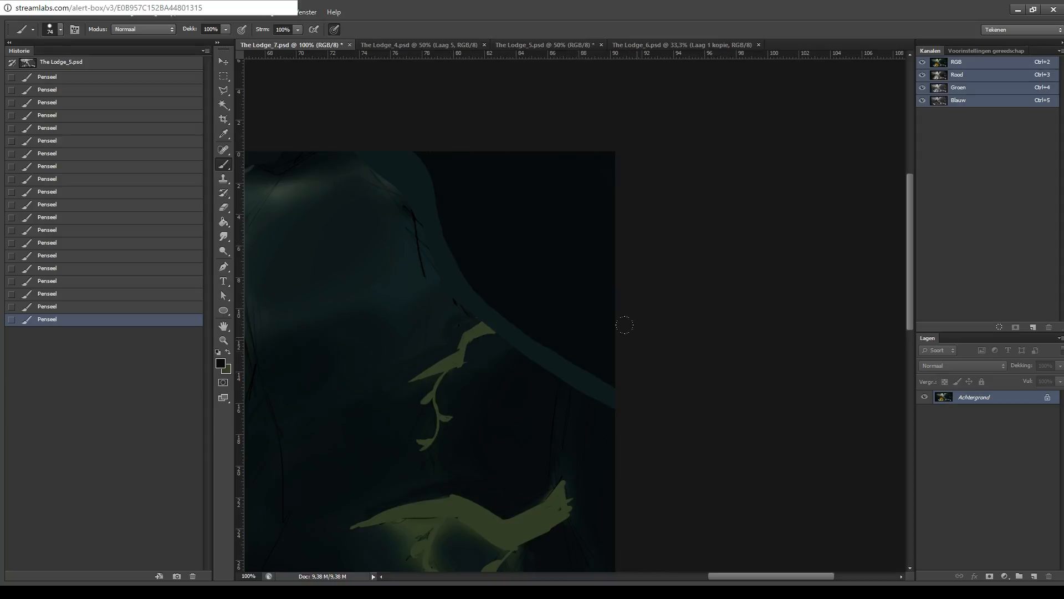
# - Trim the large branch's ragged outer end with near-black and continue the solid dark area down along the painting's right edge
pyautogui.moveTo(624, 325); pyautogui.dragTo(632, 213)
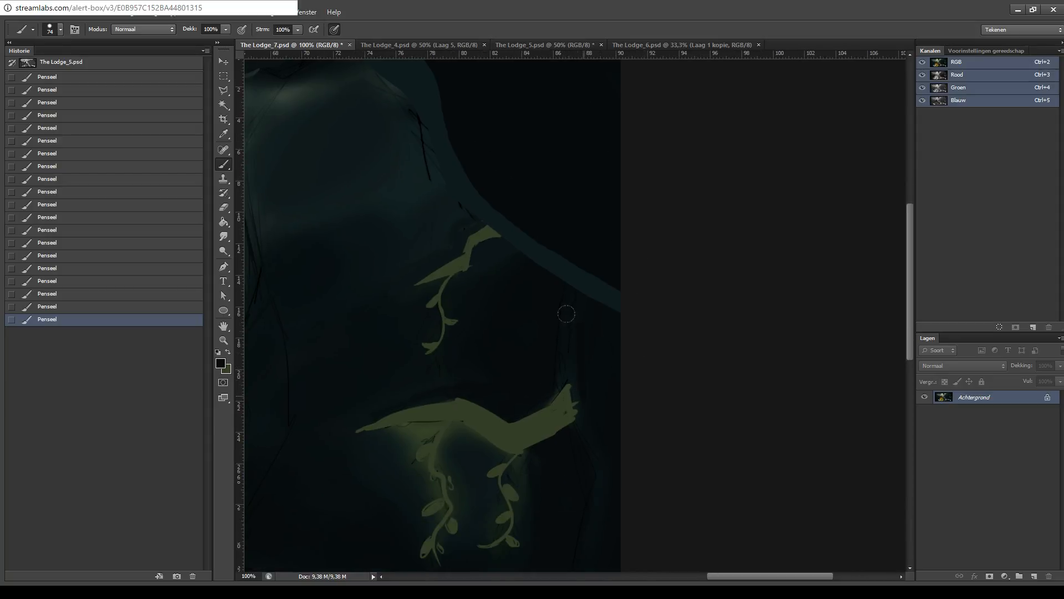
pyautogui.moveTo(570, 380); pyautogui.dragTo(575, 419)
pyautogui.moveTo(604, 318); pyautogui.dragTo(607, 262)
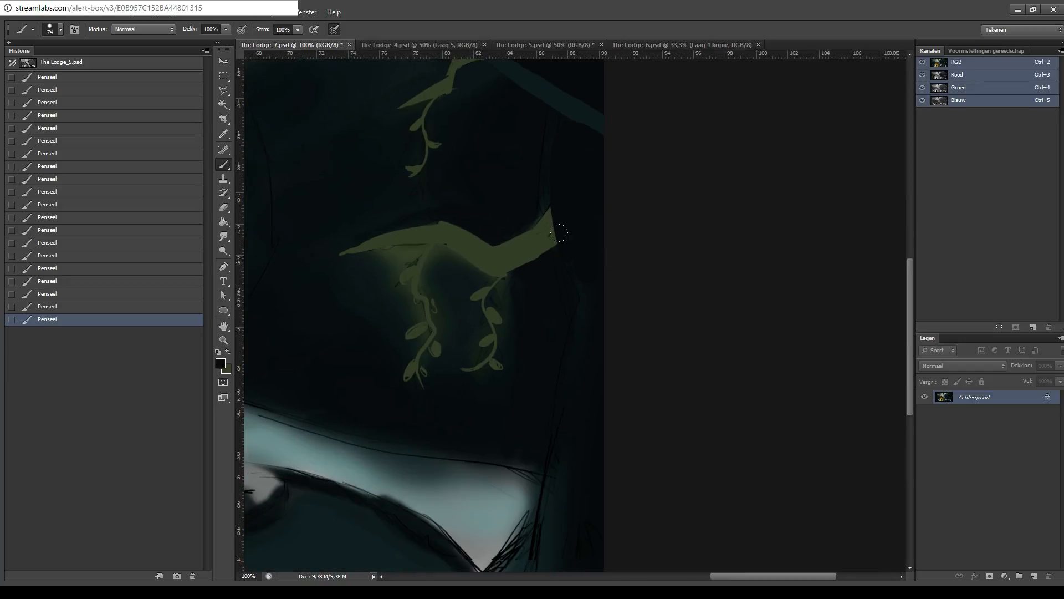
pyautogui.moveTo(577, 432); pyautogui.dragTo(632, 252)
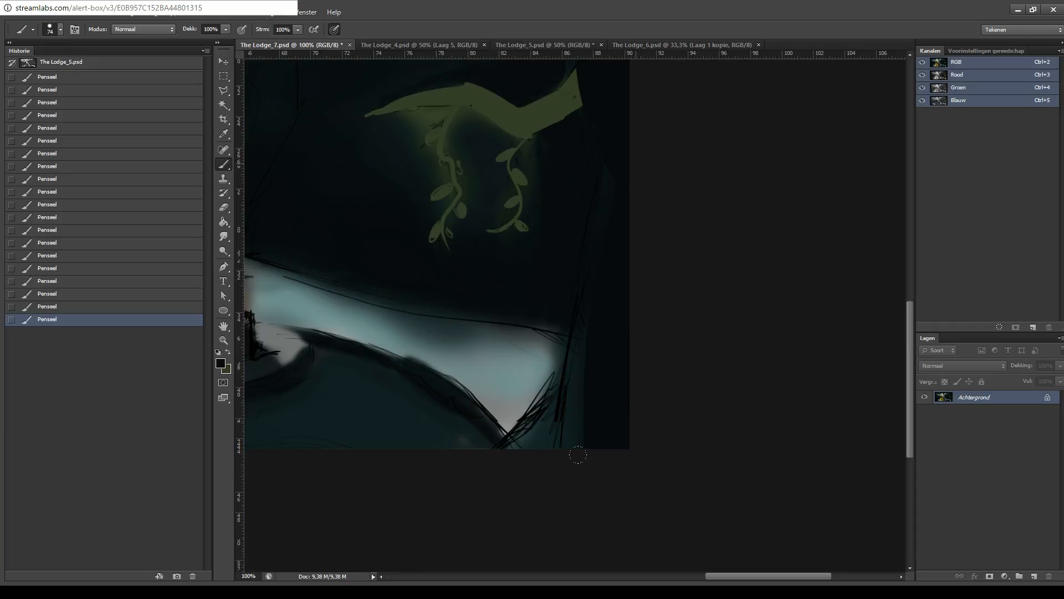
pyautogui.moveTo(578, 450); pyautogui.dragTo(581, 333)
# - Resample the near-black and cover the sketch lines between the snow and the painting's right edge, carrying the dark up to the teal band
pyautogui.press('i')
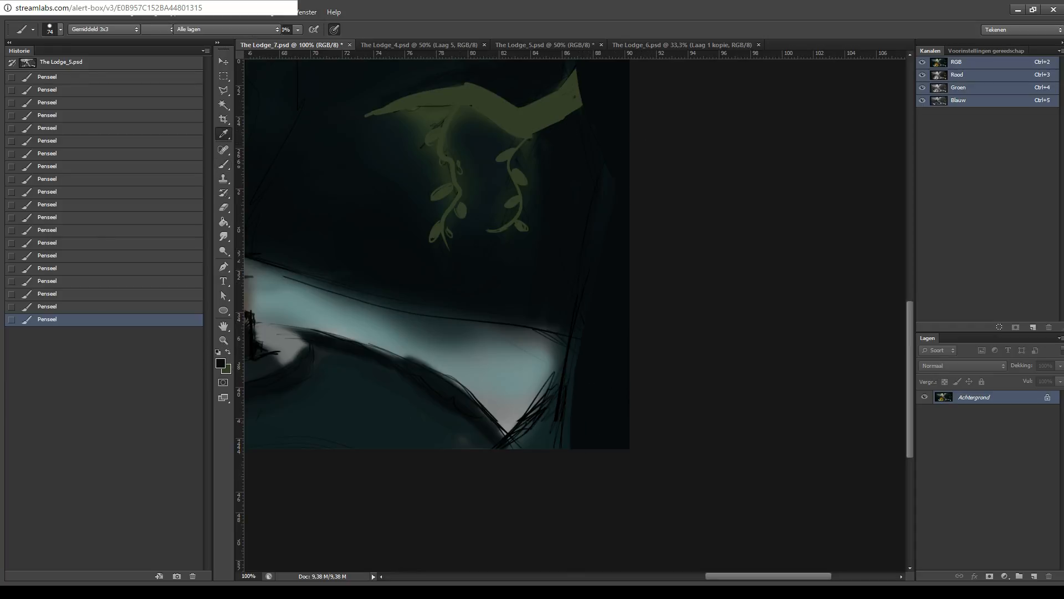
pyautogui.press('b')
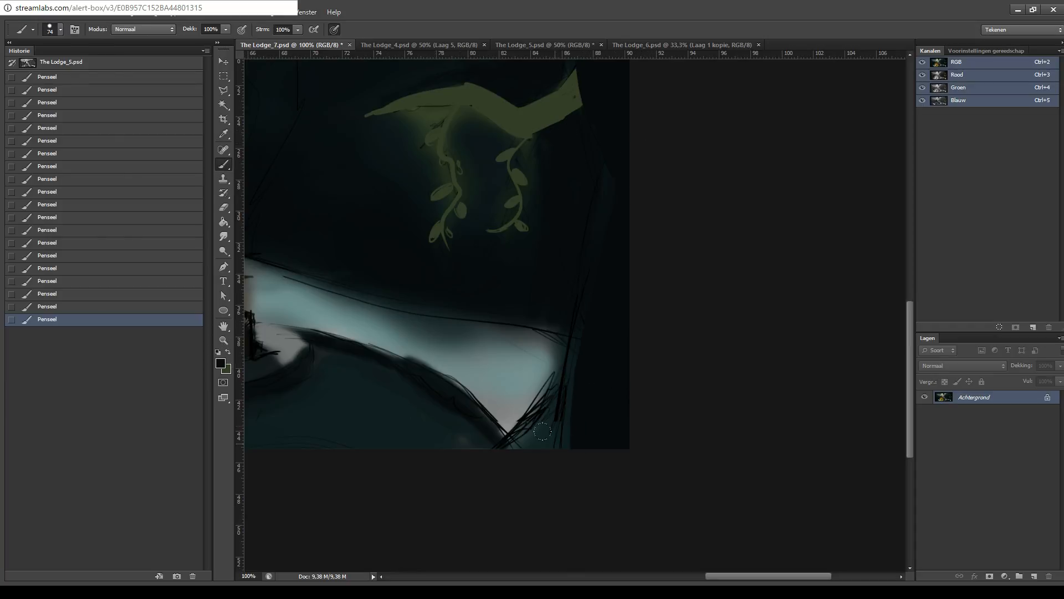
pyautogui.moveTo(571, 447)
pyautogui.mouseDown()
pyautogui.moveTo(564, 355)
pyautogui.moveTo(586, 191)
pyautogui.mouseUp()
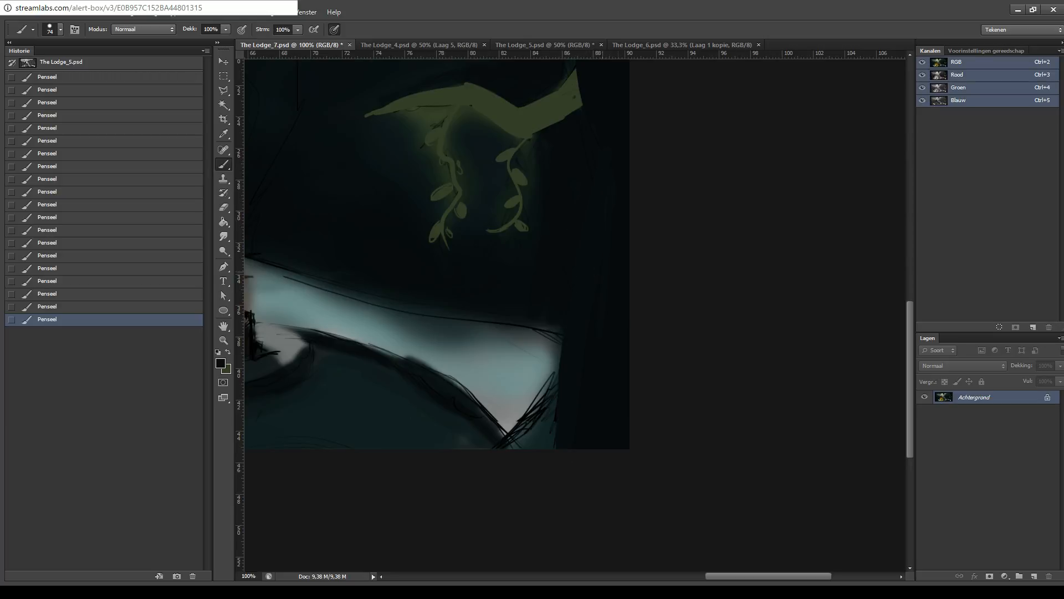
pyautogui.moveTo(629, 198); pyautogui.dragTo(579, 308)
pyautogui.moveTo(554, 273)
pyautogui.mouseDown()
pyautogui.moveTo(557, 345)
pyautogui.moveTo(553, 164)
pyautogui.mouseUp()
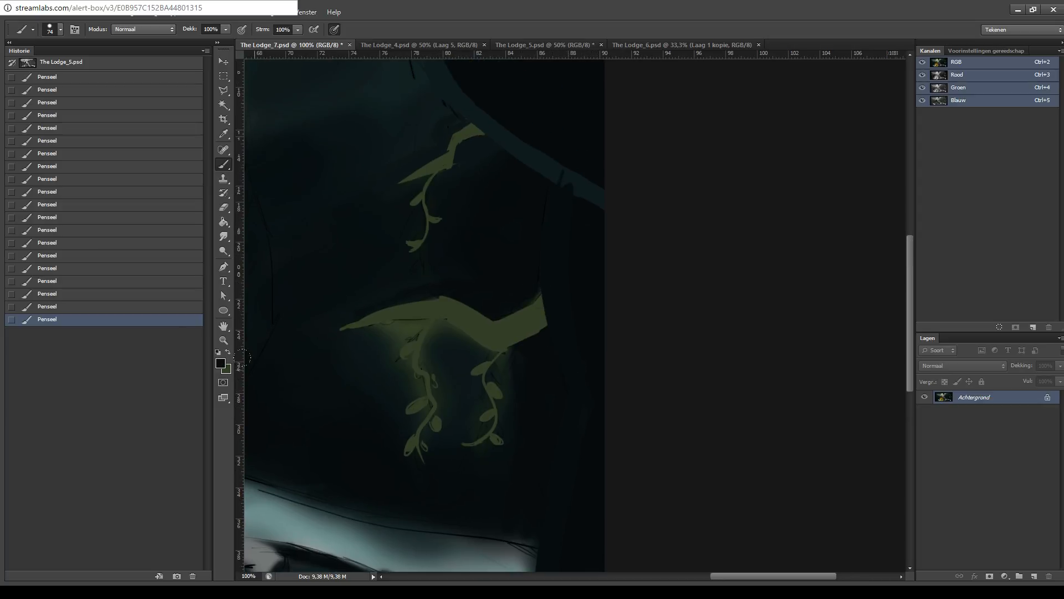
# - Sample the dark teal and paint a tapering strip from the diagonal band down to the outer end of the large branch
pyautogui.press('i')
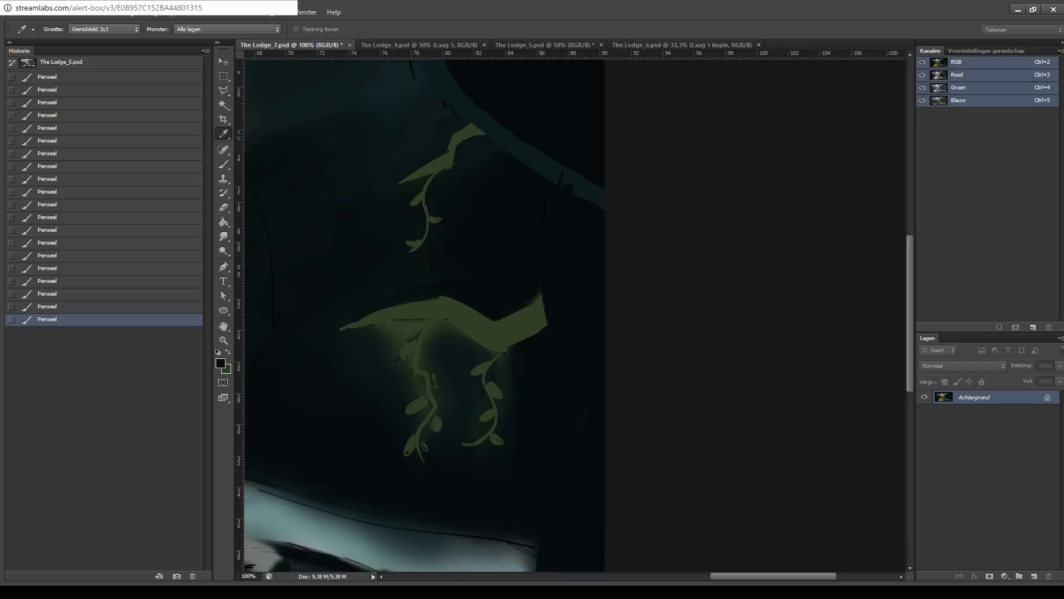
pyautogui.press('b')
pyautogui.moveTo(547, 183)
pyautogui.mouseDown()
pyautogui.moveTo(534, 250)
pyautogui.moveTo(548, 174)
pyautogui.mouseUp()
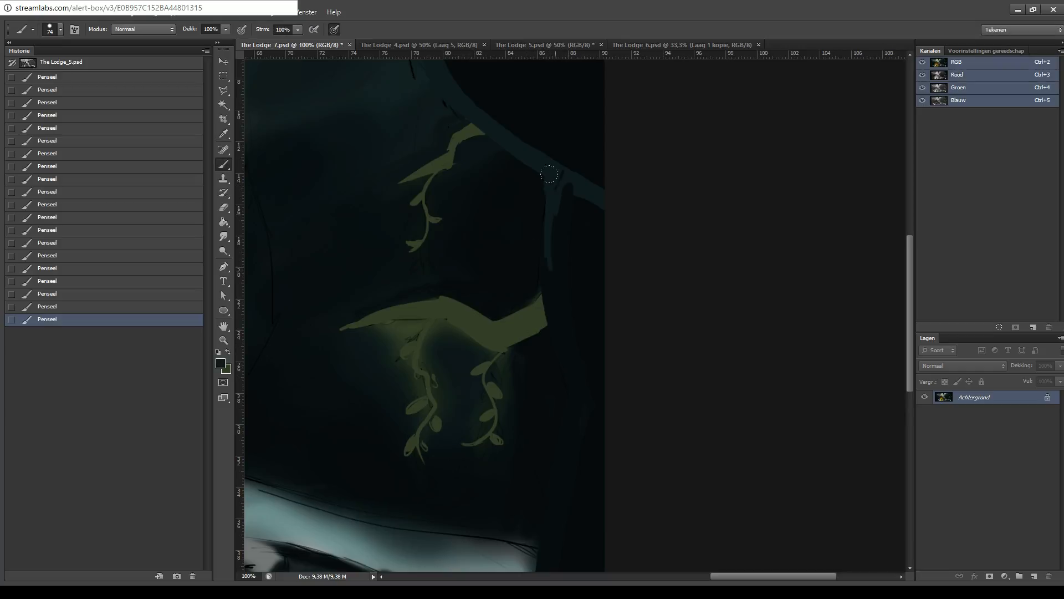
pyautogui.moveTo(559, 259); pyautogui.dragTo(557, 219)
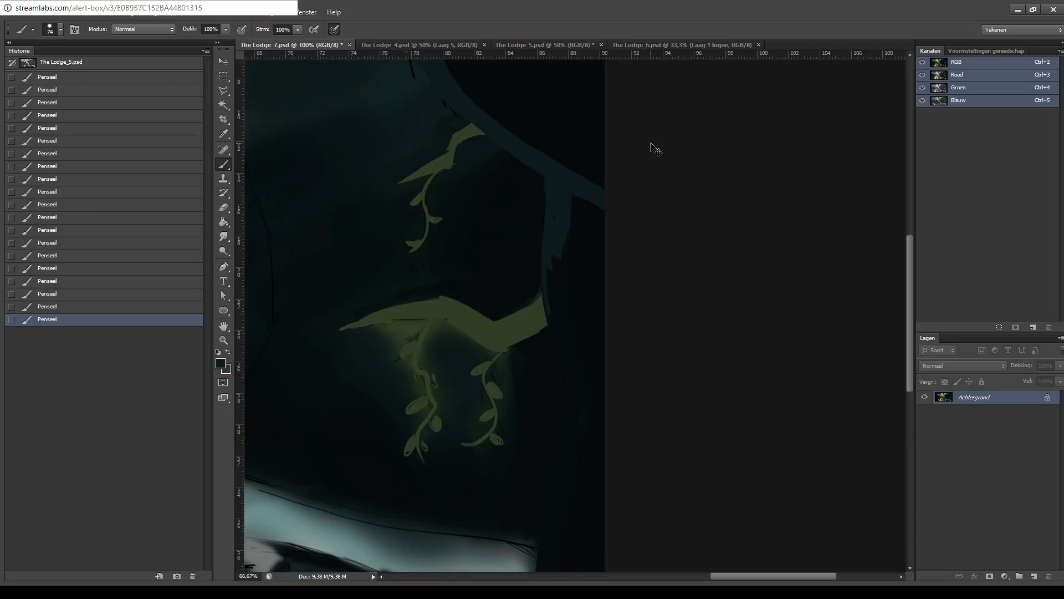
# - Show the whole painting at 33.33% and save it
pyautogui.hotkey('ctrl', '-')
pyautogui.hotkey('ctrl', '-')
pyautogui.hotkey('ctrl', '-')
pyautogui.hotkey('ctrl', 's')
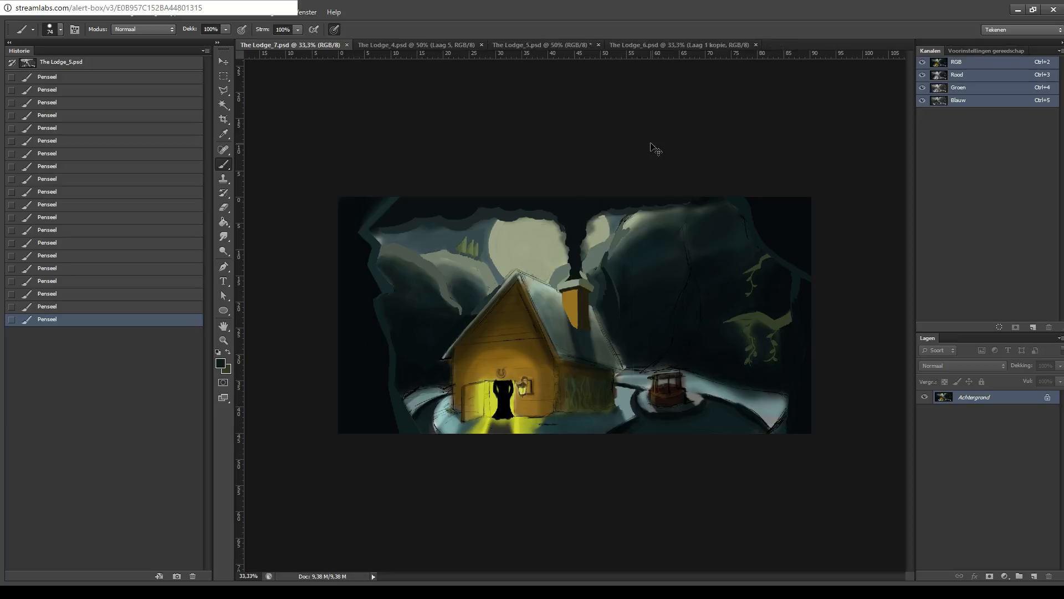
# - Sample the near-black near the large branch and trim the underside of its pointed tip, covering the stray lines and glow
pyautogui.hotkey('ctrl', '+')
pyautogui.hotkey('ctrl', '+')
pyautogui.hotkey('ctrl', '+')
pyautogui.hotkey('ctrl', '+')
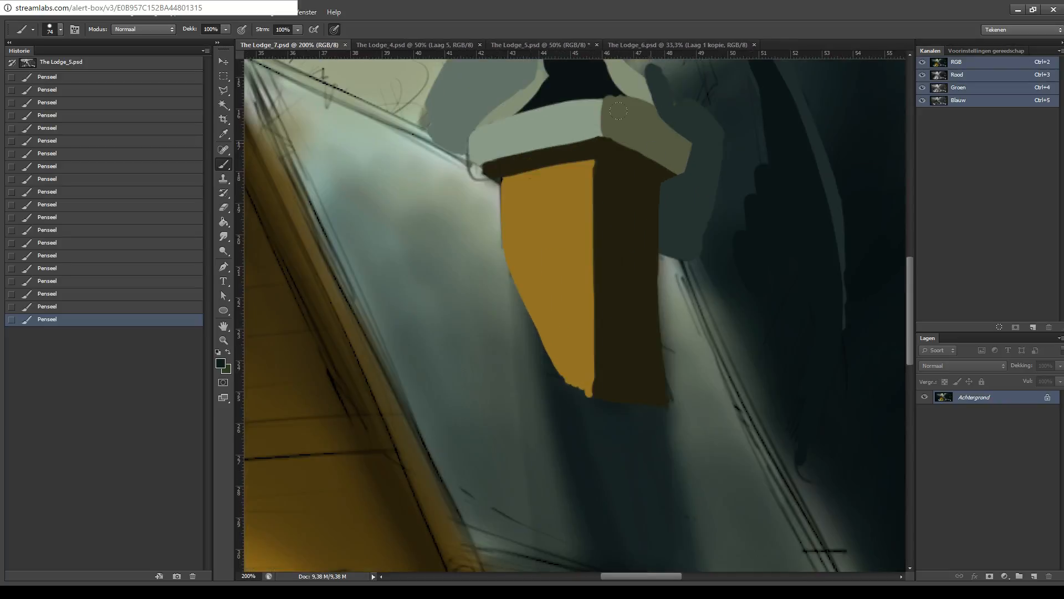
pyautogui.moveTo(572, 312); pyautogui.dragTo(233, 230)
pyautogui.moveTo(626, 263); pyautogui.dragTo(302, 233)
pyautogui.moveTo(660, 259); pyautogui.dragTo(339, 299)
pyautogui.press('i')
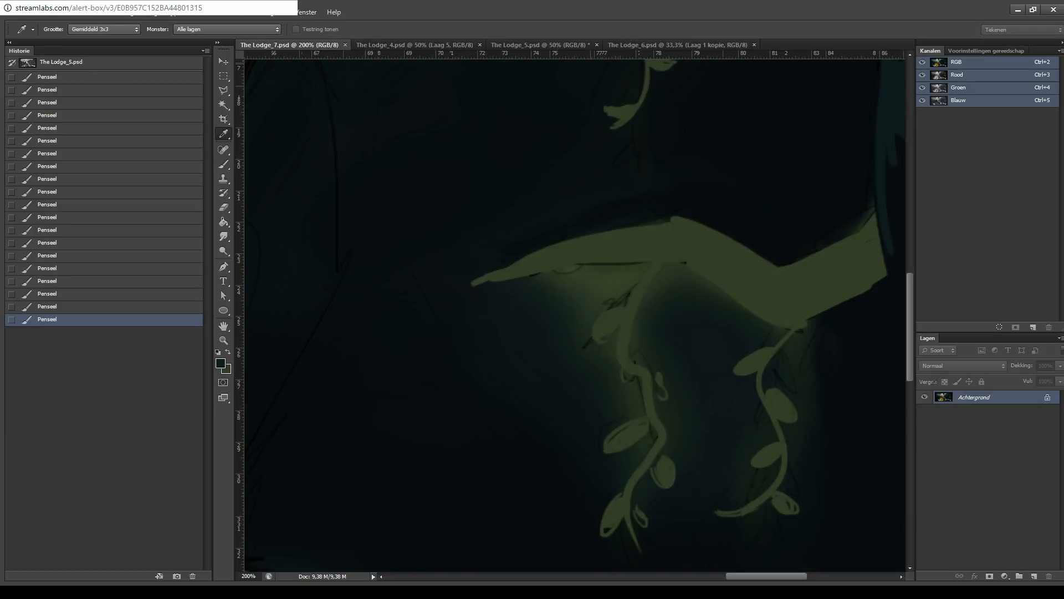
pyautogui.press('b')
pyautogui.moveTo(577, 304); pyautogui.dragTo(492, 302)
pyautogui.hotkey('ctrl', 'z')
pyautogui.moveTo(616, 279)
pyautogui.mouseDown()
pyautogui.moveTo(480, 292)
pyautogui.moveTo(471, 283)
pyautogui.moveTo(605, 270)
pyautogui.moveTo(621, 299)
pyautogui.moveTo(588, 322)
pyautogui.moveTo(590, 337)
pyautogui.moveTo(614, 331)
pyautogui.moveTo(568, 320)
pyautogui.moveTo(605, 286)
pyautogui.moveTo(431, 282)
pyautogui.mouseUp()
pyautogui.hotkey('ctrl', 'z')
# - Paint near-black along the outer side of the vine under the branch's pointed end, covering the glow and sketch lines and trimming its leaves
pyautogui.moveTo(567, 308)
pyautogui.mouseDown()
pyautogui.moveTo(549, 328)
pyautogui.moveTo(604, 348)
pyautogui.moveTo(612, 363)
pyautogui.mouseUp()
pyautogui.moveTo(581, 330)
pyautogui.mouseDown()
pyautogui.moveTo(607, 378)
pyautogui.moveTo(586, 392)
pyautogui.mouseUp()
pyautogui.moveTo(626, 463)
pyautogui.mouseDown()
pyautogui.moveTo(654, 443)
pyautogui.moveTo(610, 460)
pyautogui.mouseUp()
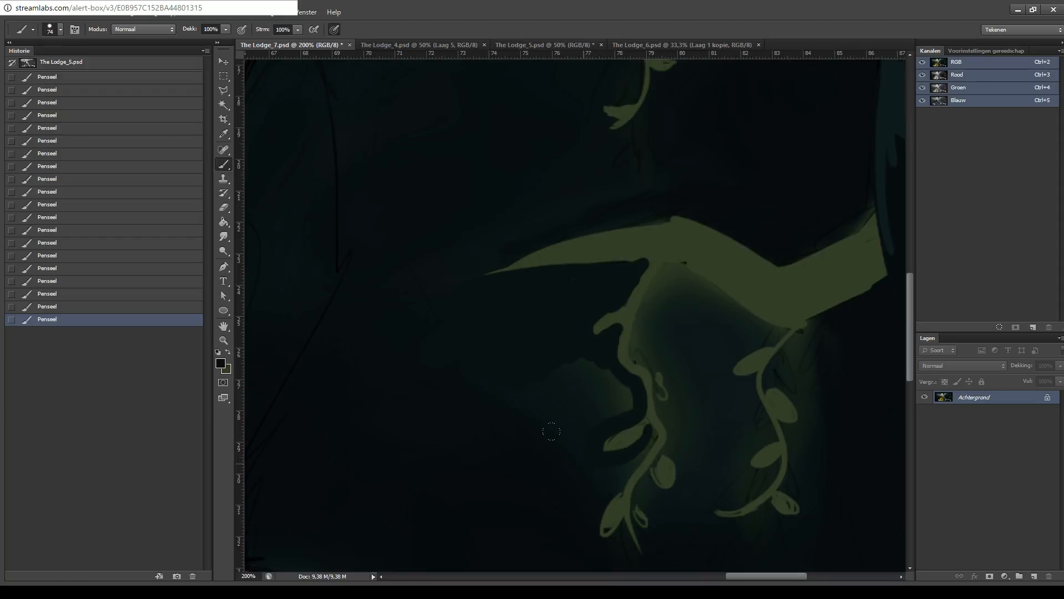
pyautogui.moveTo(579, 363)
pyautogui.mouseDown()
pyautogui.moveTo(615, 410)
pyautogui.moveTo(663, 359)
pyautogui.moveTo(697, 266)
pyautogui.mouseUp()
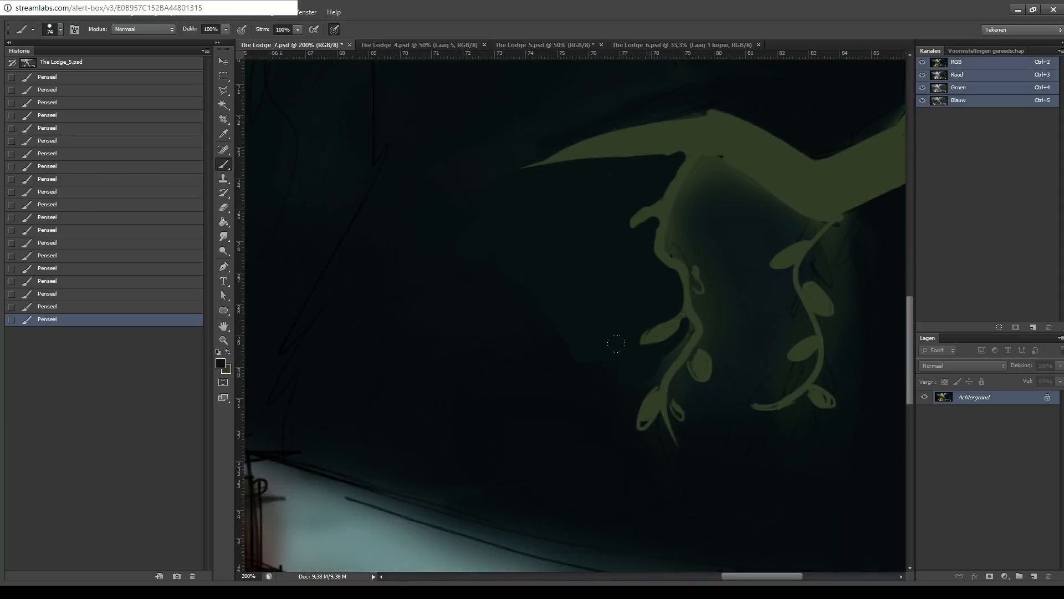
pyautogui.moveTo(653, 382)
pyautogui.mouseDown()
pyautogui.moveTo(681, 344)
pyautogui.moveTo(580, 411)
pyautogui.mouseUp()
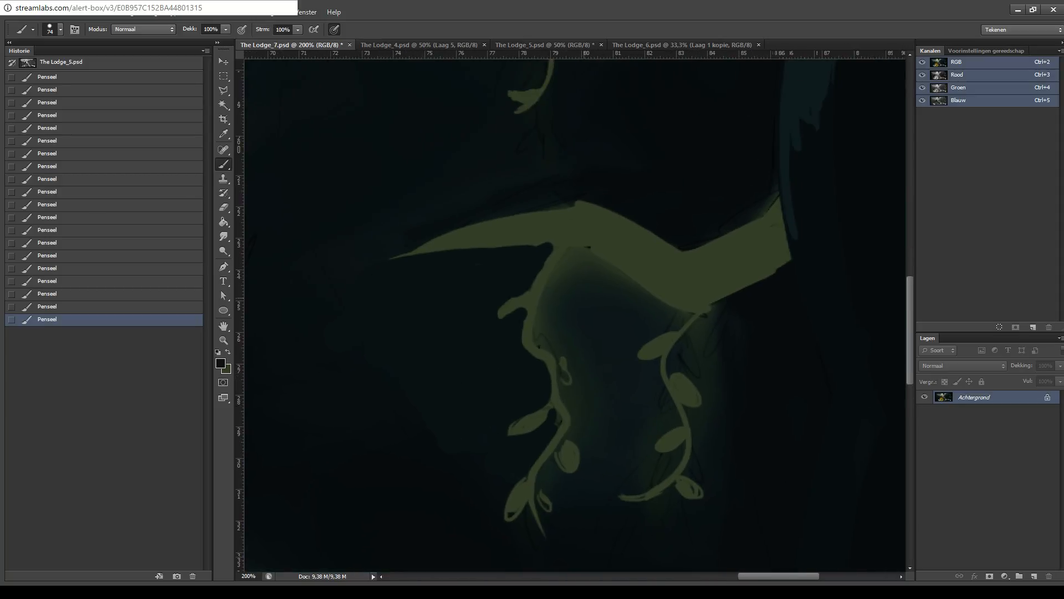
# - Paint near-black along the inner side of the same vine, defining its stem and leaves and covering the glow beneath the branch
pyautogui.moveTo(531, 327)
pyautogui.mouseDown()
pyautogui.moveTo(550, 350)
pyautogui.moveTo(575, 260)
pyautogui.moveTo(529, 327)
pyautogui.moveTo(542, 355)
pyautogui.moveTo(542, 427)
pyautogui.moveTo(533, 397)
pyautogui.moveTo(505, 403)
pyautogui.mouseUp()
pyautogui.scroll(-2, 542, 428)
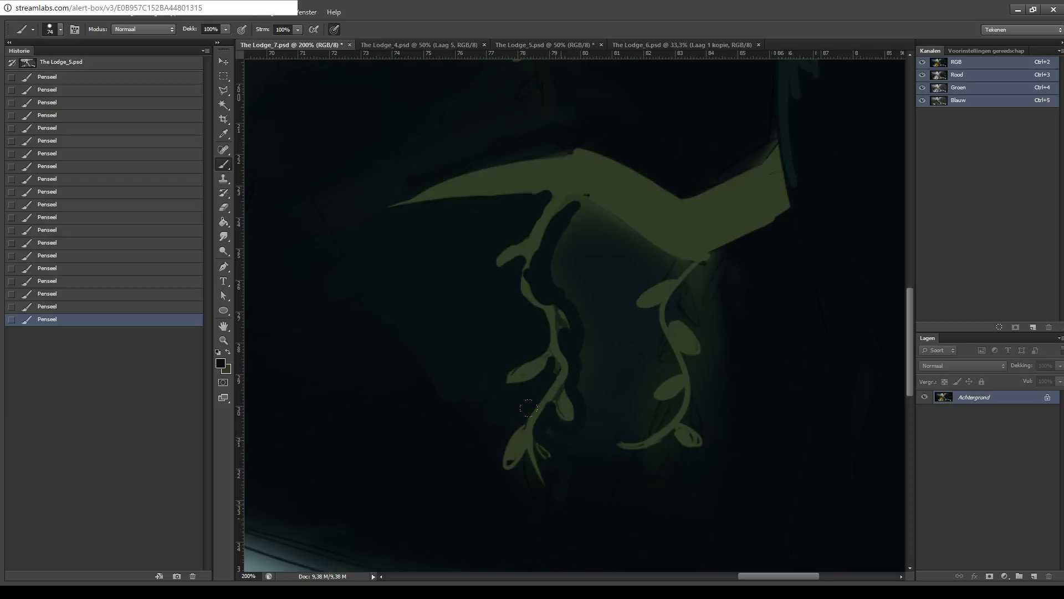
pyautogui.moveTo(556, 343)
pyautogui.mouseDown()
pyautogui.moveTo(585, 316)
pyautogui.moveTo(568, 227)
pyautogui.moveTo(582, 214)
pyautogui.mouseUp()
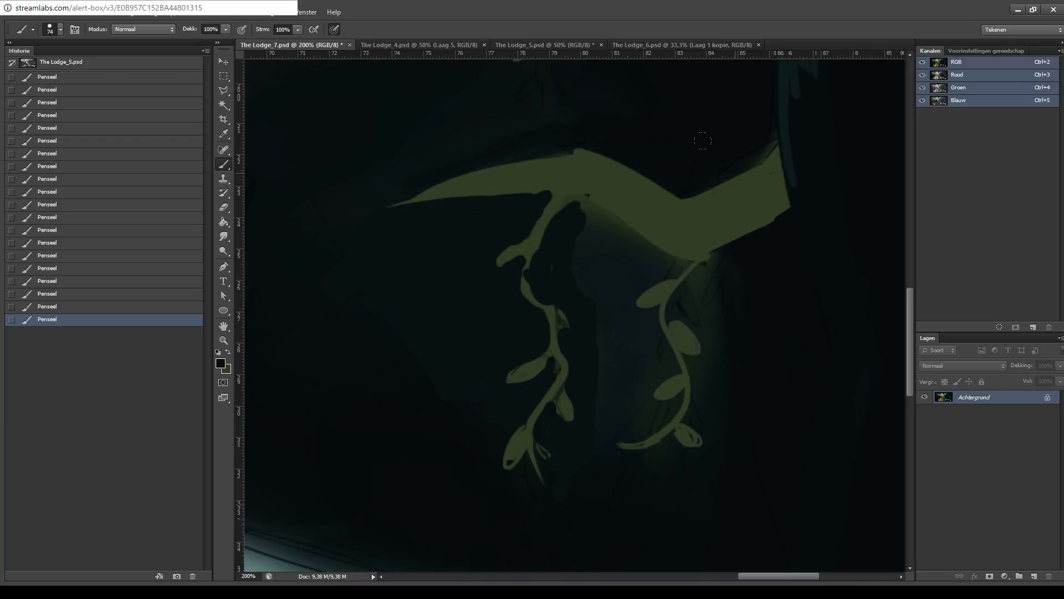
# - Show the whole painting at 33.33% and save the trimmed vine
pyautogui.hotkey('ctrl', '-')
pyautogui.hotkey('ctrl', '-')
pyautogui.hotkey('ctrl', '-')
pyautogui.hotkey('ctrl', '-')
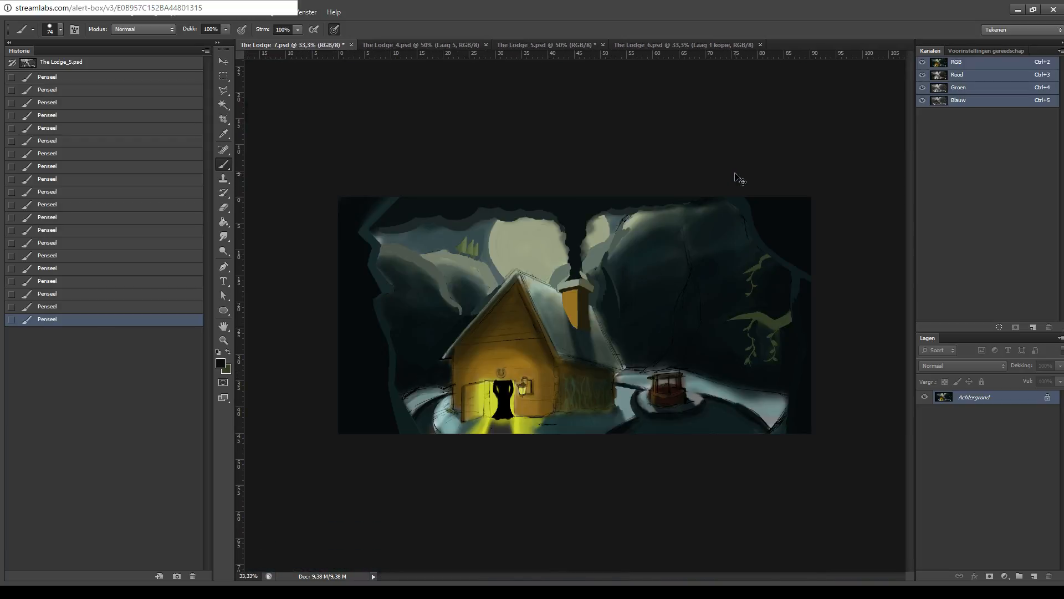
pyautogui.hotkey('ctrl', 's')
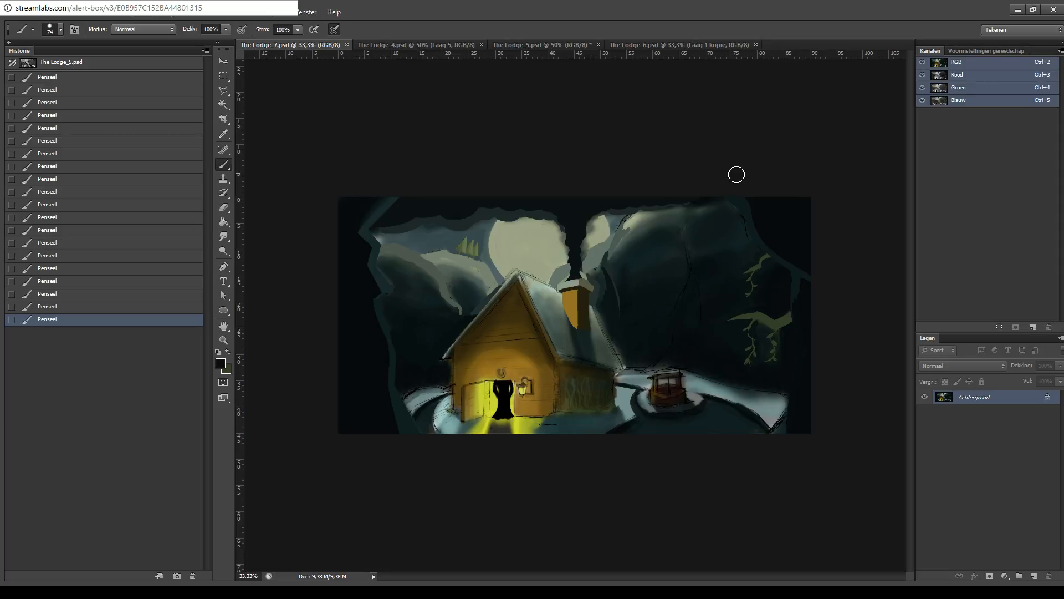
# - Sample the dark brown of the lantern beside the lodge door and repaint its cap solidly with a size 24 brush
pyautogui.hotkey('ctrl', '+')
pyautogui.hotkey('ctrl', '+')
pyautogui.hotkey('ctrl', '+')
pyautogui.hotkey('ctrl', '+')
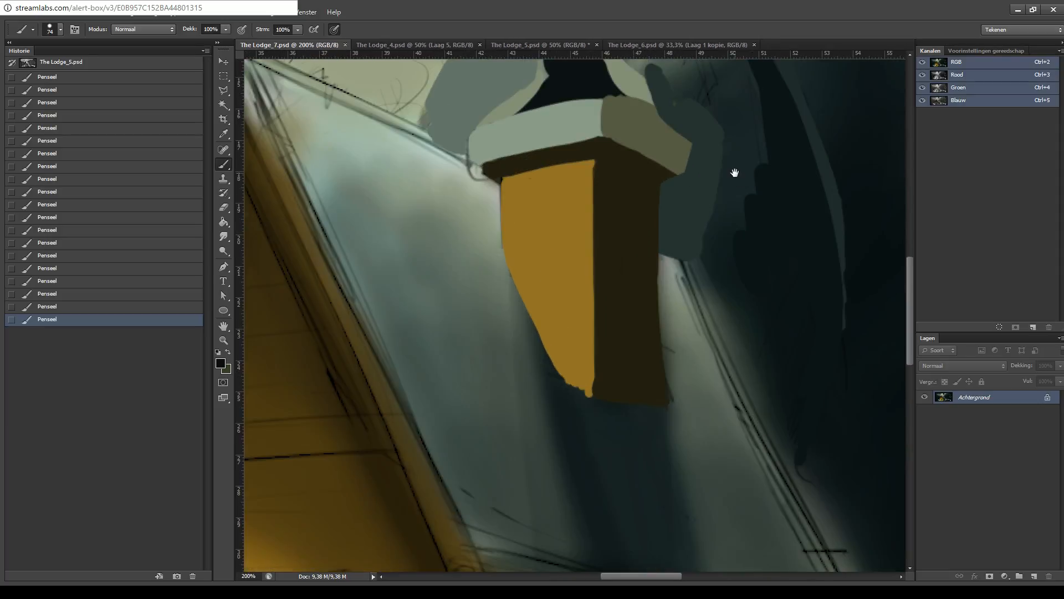
pyautogui.moveTo(589, 401); pyautogui.dragTo(556, 221)
pyautogui.moveTo(710, 257); pyautogui.dragTo(511, 164)
pyautogui.moveTo(548, 317); pyautogui.dragTo(524, 215)
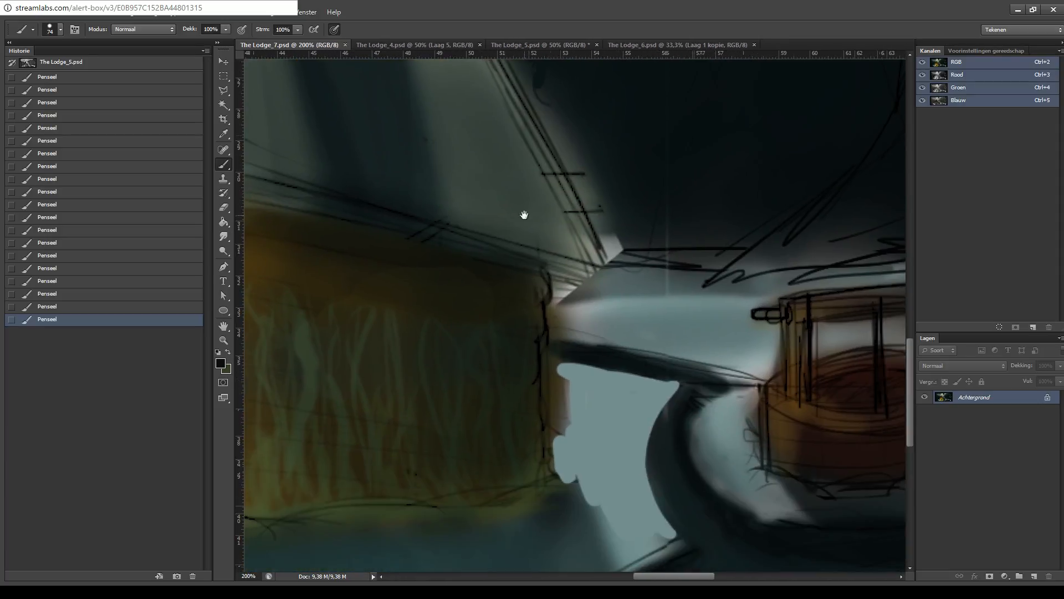
pyautogui.moveTo(521, 288); pyautogui.dragTo(722, 200)
pyautogui.moveTo(636, 217); pyautogui.dragTo(734, 183)
pyautogui.moveTo(659, 196); pyautogui.dragTo(658, 269)
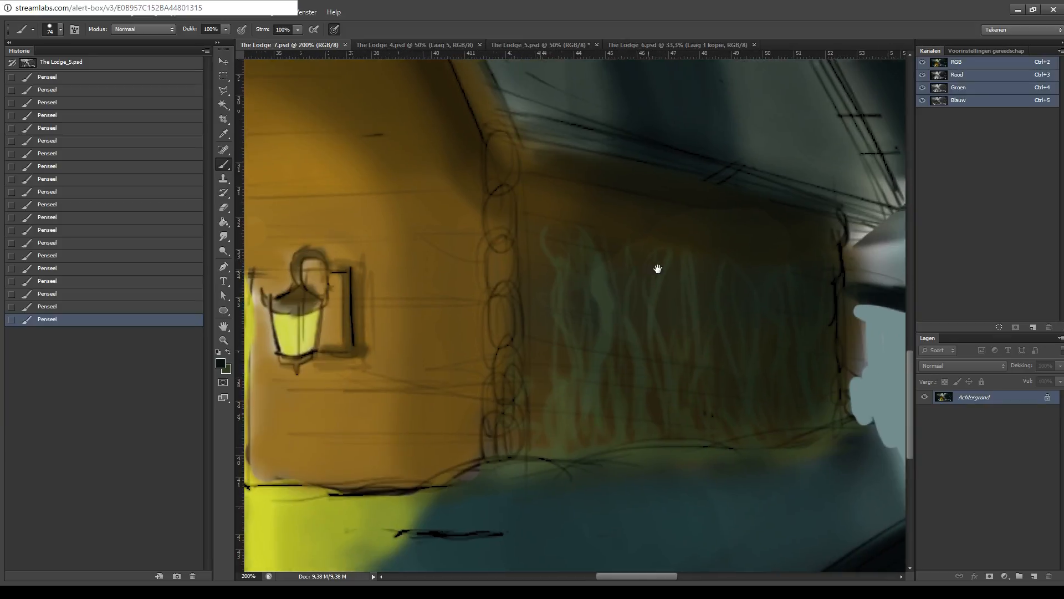
pyautogui.moveTo(516, 253); pyautogui.dragTo(619, 254)
pyautogui.press('i')
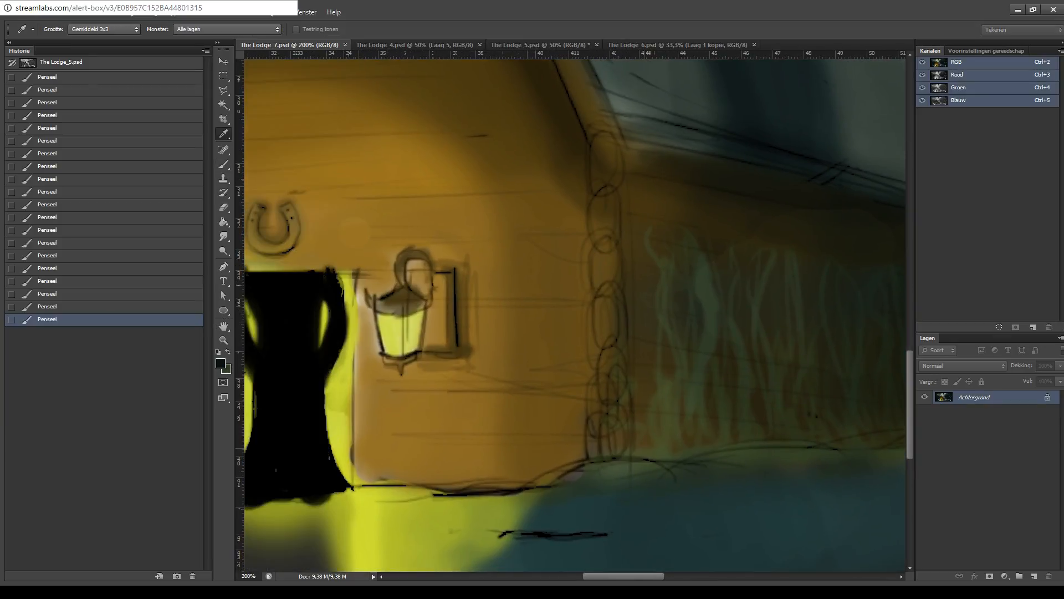
pyautogui.press('b')
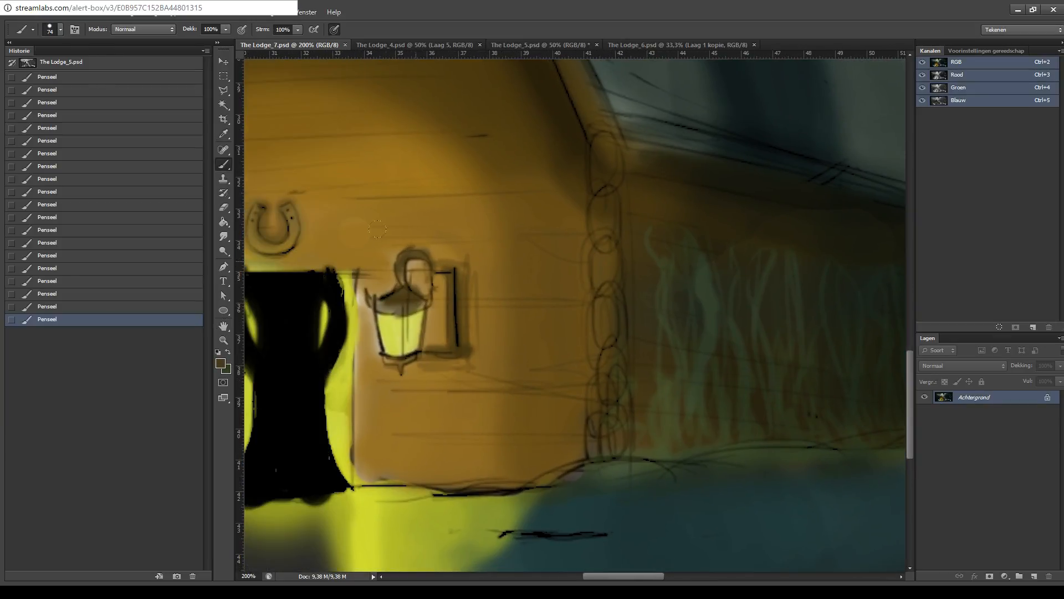
pyautogui.keyDown('alt'); pyautogui.click(383, 309); pyautogui.keyUp('alt')
pyautogui.moveTo(377, 311)
pyautogui.mouseDown()
pyautogui.moveTo(361, 296)
pyautogui.moveTo(392, 280)
pyautogui.moveTo(424, 293)
pyautogui.moveTo(431, 281)
pyautogui.moveTo(402, 310)
pyautogui.moveTo(359, 291)
pyautogui.moveTo(399, 292)
pyautogui.moveTo(403, 306)
pyautogui.moveTo(423, 299)
pyautogui.moveTo(391, 295)
pyautogui.moveTo(395, 283)
pyautogui.mouseUp()
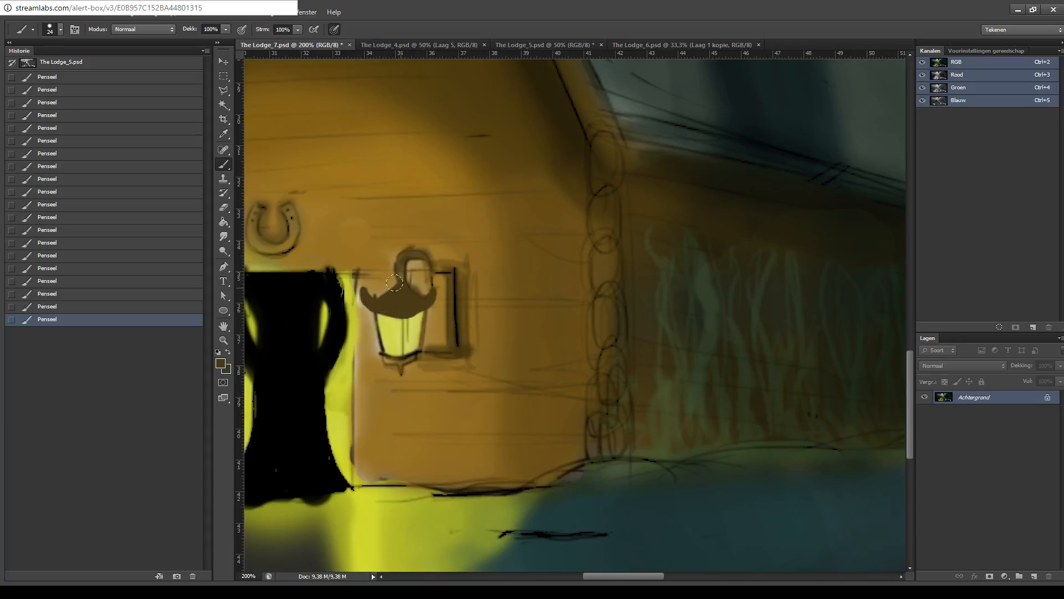
# - Paint the lantern's base and its curved hanging loop in the same solid brown
pyautogui.moveTo(380, 350)
pyautogui.mouseDown()
pyautogui.moveTo(389, 360)
pyautogui.moveTo(413, 348)
pyautogui.mouseUp()
pyautogui.moveTo(412, 352); pyautogui.dragTo(394, 361)
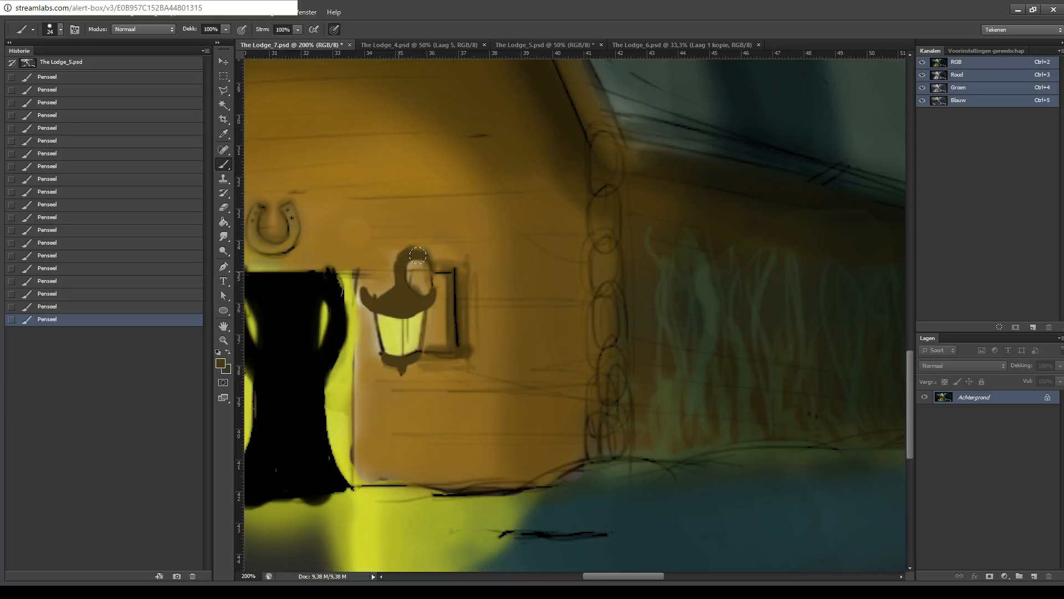
pyautogui.moveTo(427, 271)
pyautogui.mouseDown()
pyautogui.moveTo(417, 254)
pyautogui.moveTo(423, 294)
pyautogui.mouseUp()
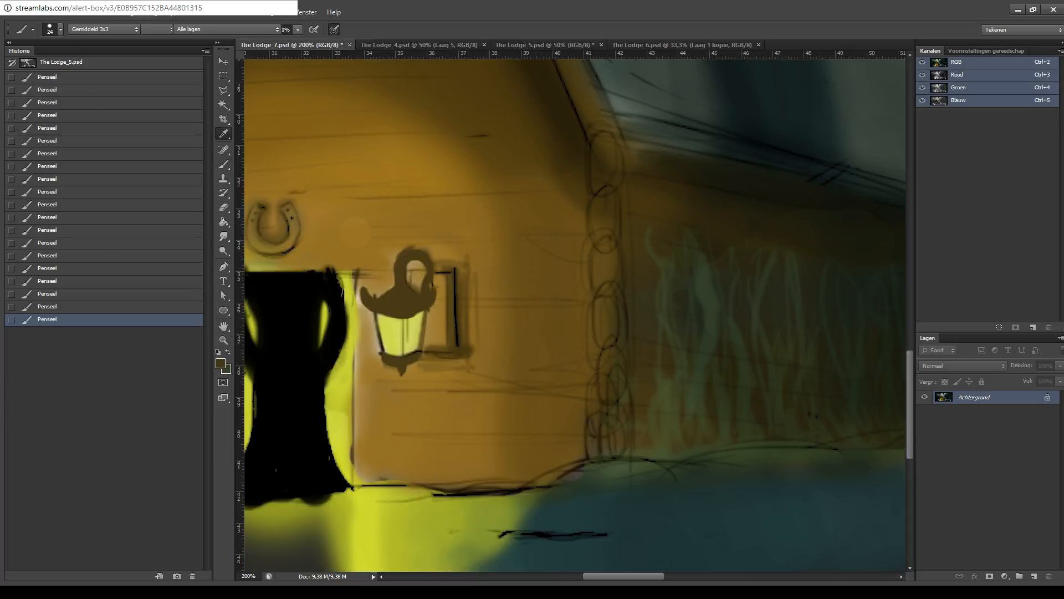
# - Sample a bright yellow, paint over the lantern's glass and its dark outlines, and resample the brown from the cap
pyautogui.press('i')
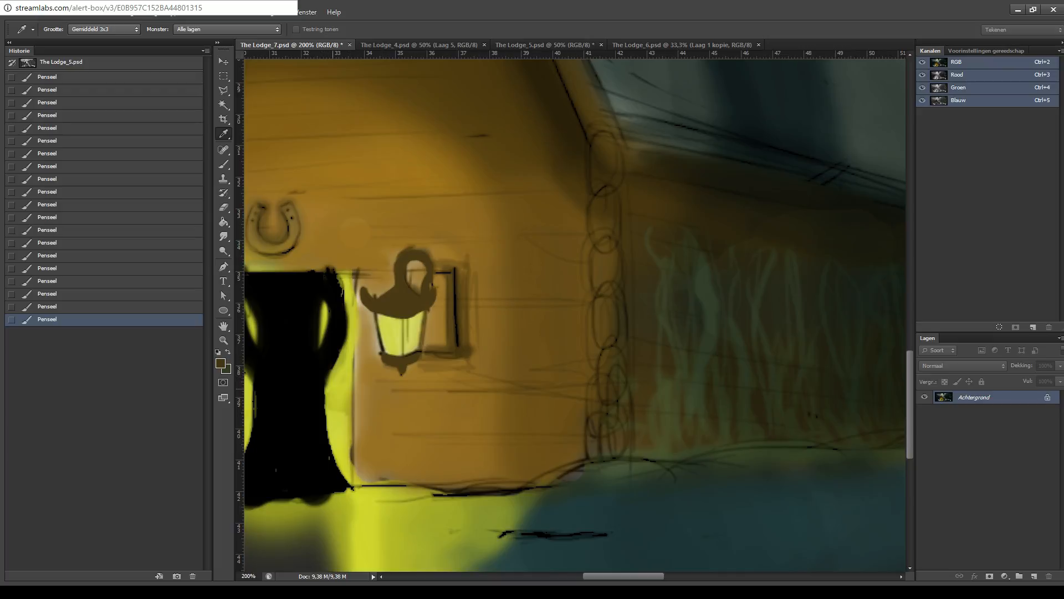
pyautogui.click(415, 336)
pyautogui.press('b')
pyautogui.moveTo(379, 349)
pyautogui.mouseDown()
pyautogui.moveTo(371, 313)
pyautogui.moveTo(381, 343)
pyautogui.moveTo(375, 317)
pyautogui.moveTo(397, 344)
pyautogui.moveTo(396, 327)
pyautogui.moveTo(396, 347)
pyautogui.moveTo(400, 316)
pyautogui.moveTo(400, 343)
pyautogui.moveTo(381, 346)
pyautogui.moveTo(412, 344)
pyautogui.moveTo(418, 307)
pyautogui.mouseUp()
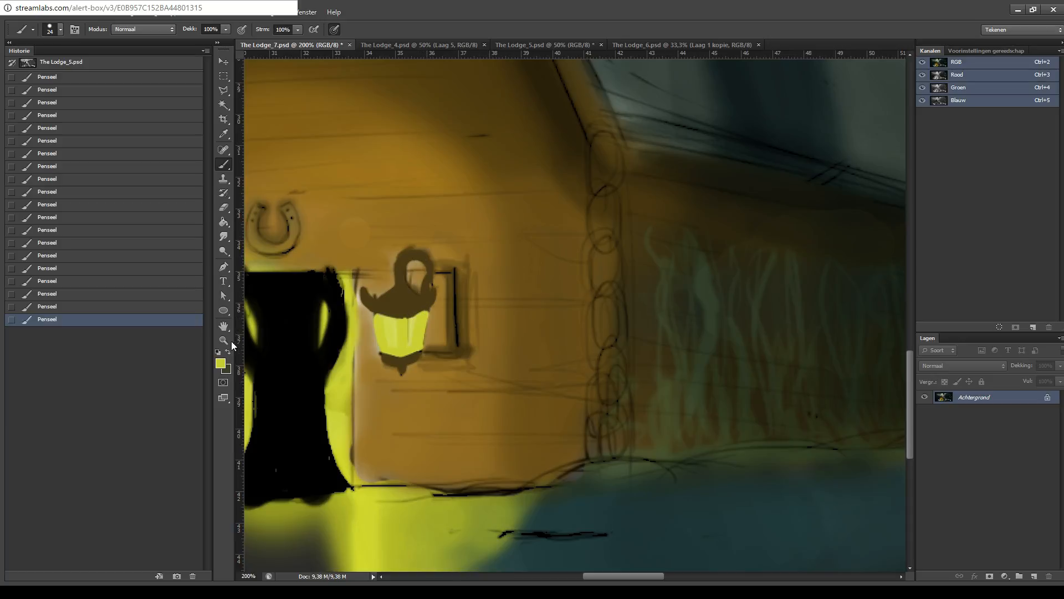
pyautogui.press('i')
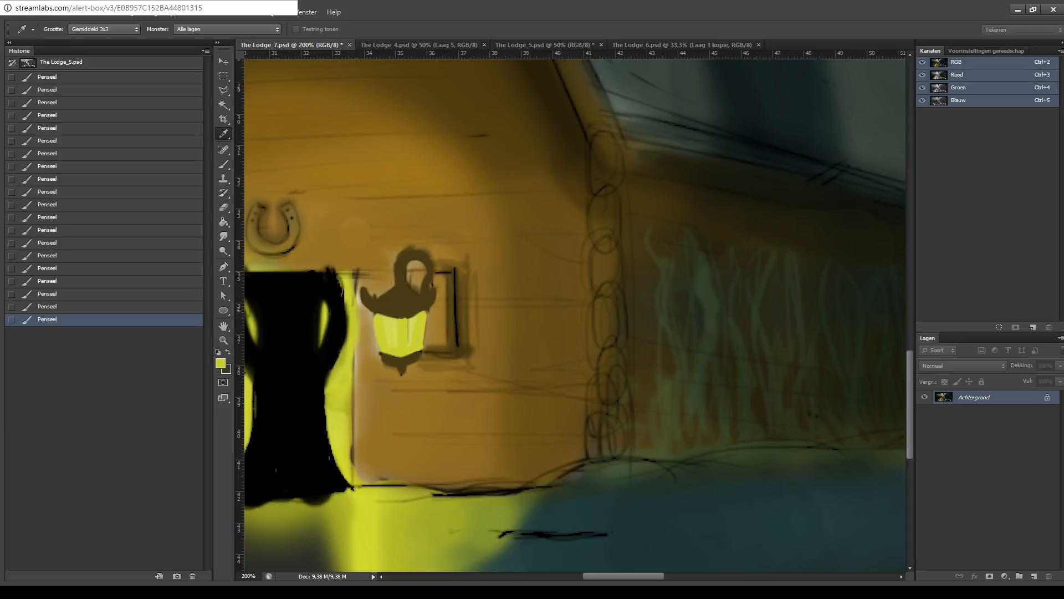
pyautogui.press('b')
pyautogui.keyDown('alt'); pyautogui.click(371, 308); pyautogui.keyUp('alt')
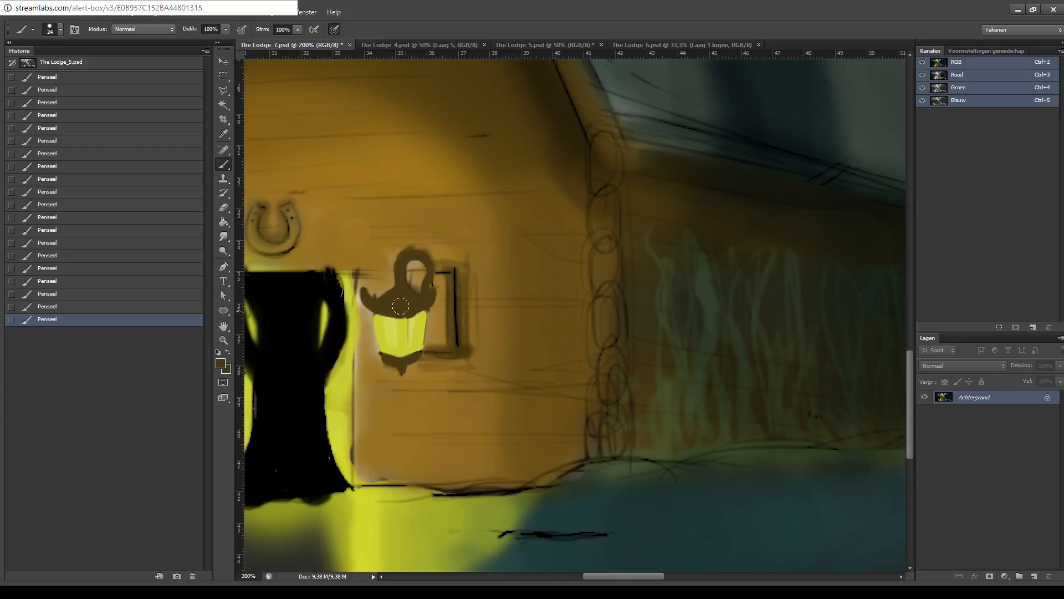
# - Show the whole painting at 33.33% and save the lantern changes
pyautogui.hotkey('ctrl', '-')
pyautogui.hotkey('ctrl', '-')
pyautogui.hotkey('ctrl', '-')
pyautogui.hotkey('ctrl', '-')
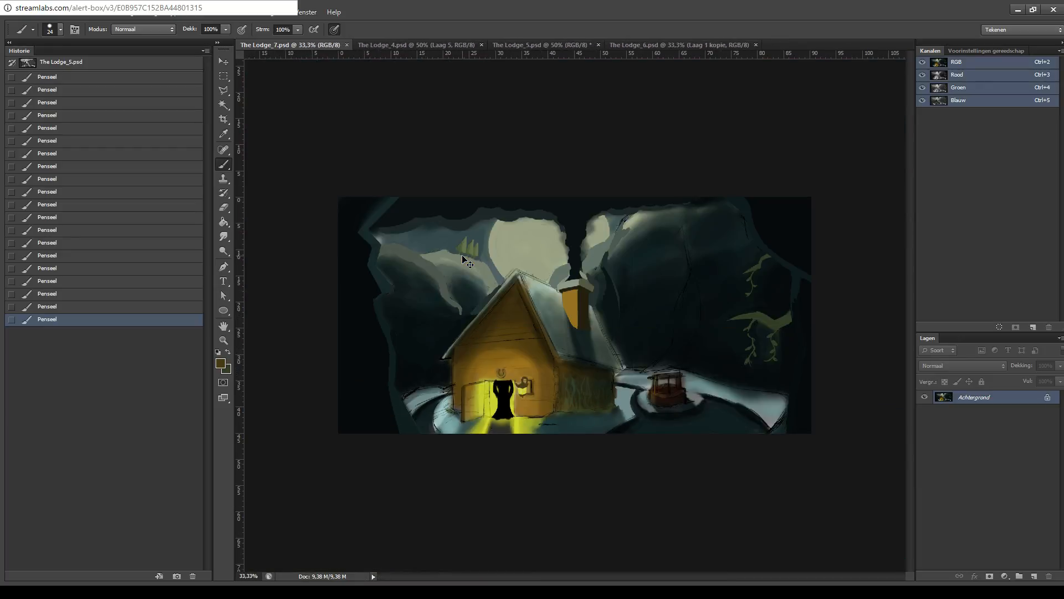
# - Sample a dark brown from the gable and paint a solid band under the snowy roof edge facing the mountains, up to the peak
pyautogui.hotkey('ctrl', '+')
pyautogui.hotkey('ctrl', '+')
pyautogui.hotkey('ctrl', '+')
pyautogui.hotkey('ctrl', '+')
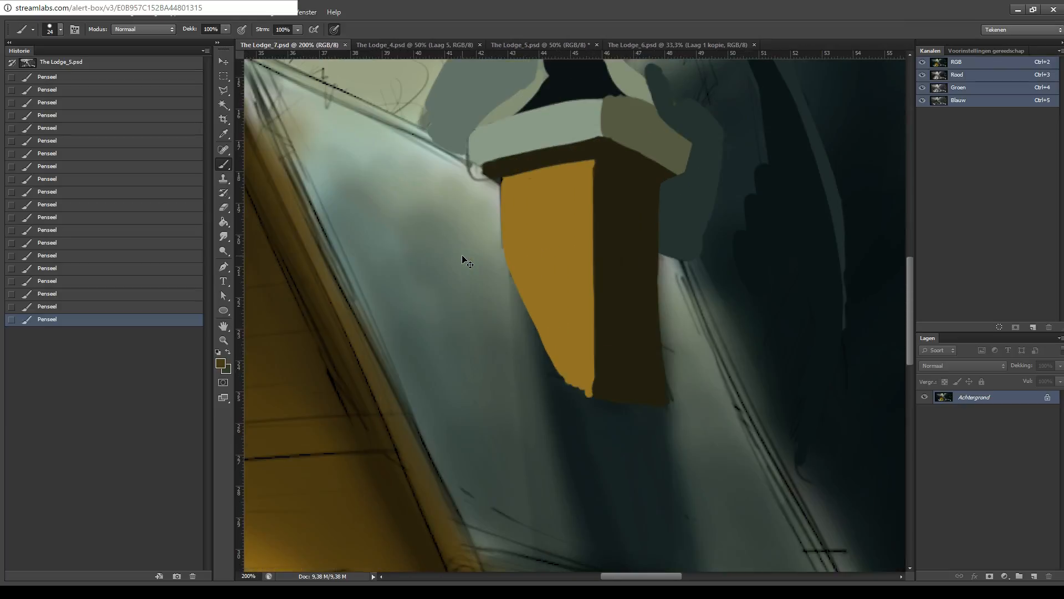
pyautogui.moveTo(445, 356); pyautogui.dragTo(532, 454)
pyautogui.moveTo(392, 297); pyautogui.dragTo(597, 168)
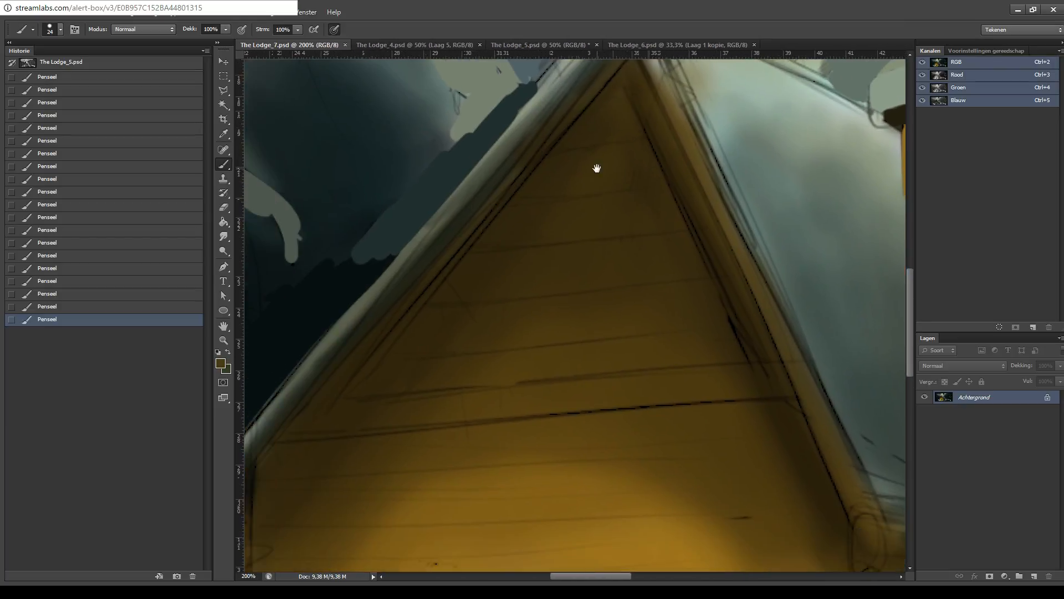
pyautogui.press('i')
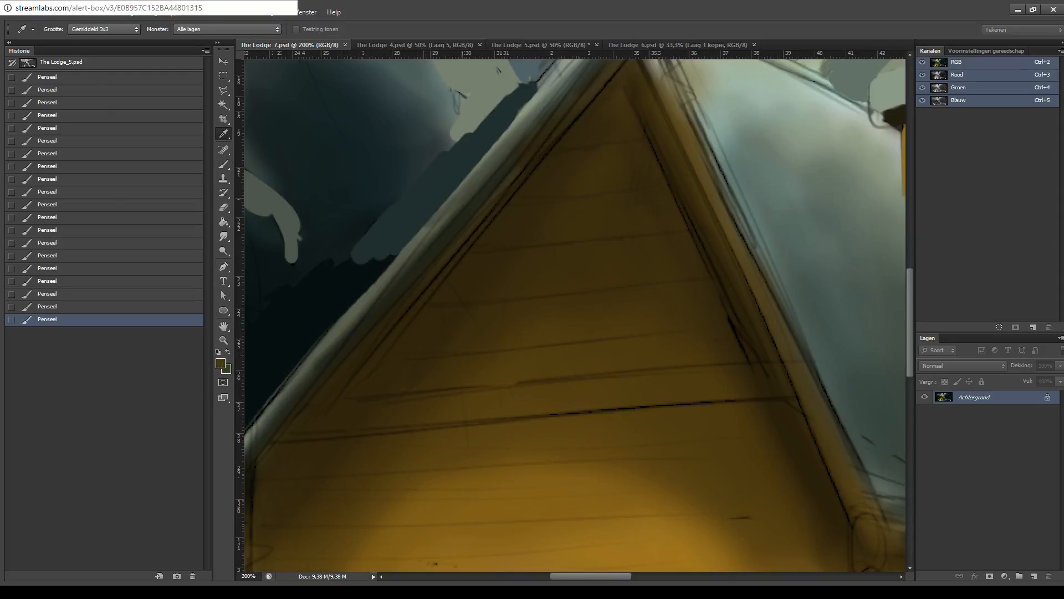
pyautogui.keyDown('alt'); pyautogui.click(524, 427); pyautogui.keyUp('alt')
pyautogui.moveTo(315, 393); pyautogui.dragTo(447, 248)
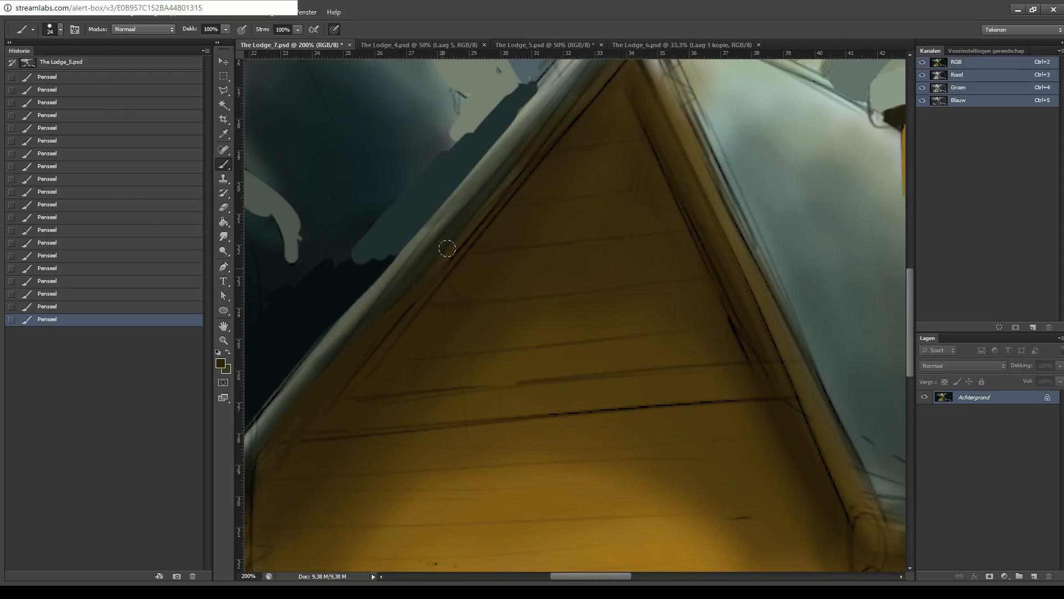
pyautogui.moveTo(487, 187)
pyautogui.mouseDown()
pyautogui.moveTo(394, 335)
pyautogui.moveTo(468, 258)
pyautogui.moveTo(531, 167)
pyautogui.moveTo(503, 213)
pyautogui.moveTo(471, 222)
pyautogui.moveTo(530, 332)
pyautogui.mouseUp()
pyautogui.moveTo(487, 276)
pyautogui.mouseDown()
pyautogui.moveTo(532, 370)
pyautogui.moveTo(501, 256)
pyautogui.mouseUp()
# - Continue the dark brown band down the gable slope on the chimney side and paint a rounded log end at the wall corner
pyautogui.moveTo(563, 382); pyautogui.dragTo(488, 237)
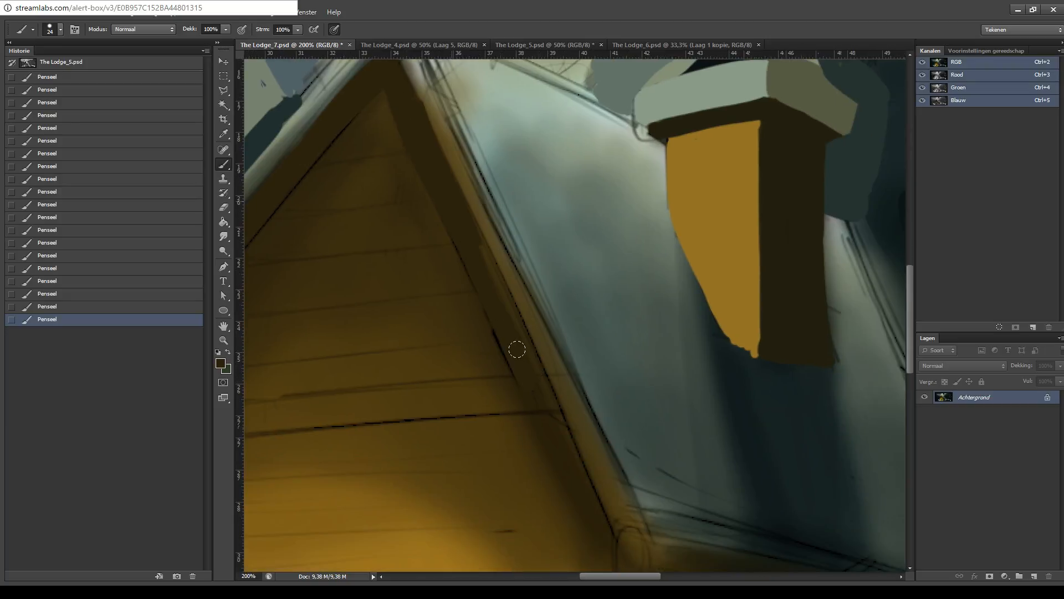
pyautogui.moveTo(513, 349)
pyautogui.mouseDown()
pyautogui.moveTo(480, 240)
pyautogui.moveTo(547, 398)
pyautogui.moveTo(501, 352)
pyautogui.moveTo(466, 214)
pyautogui.moveTo(527, 370)
pyautogui.mouseUp()
pyautogui.hotkey('ctrl', 'z')
pyautogui.moveTo(485, 265)
pyautogui.mouseDown()
pyautogui.moveTo(512, 365)
pyautogui.moveTo(522, 260)
pyautogui.mouseUp()
pyautogui.moveTo(561, 422)
pyautogui.mouseDown()
pyautogui.moveTo(577, 311)
pyautogui.moveTo(569, 350)
pyautogui.mouseUp()
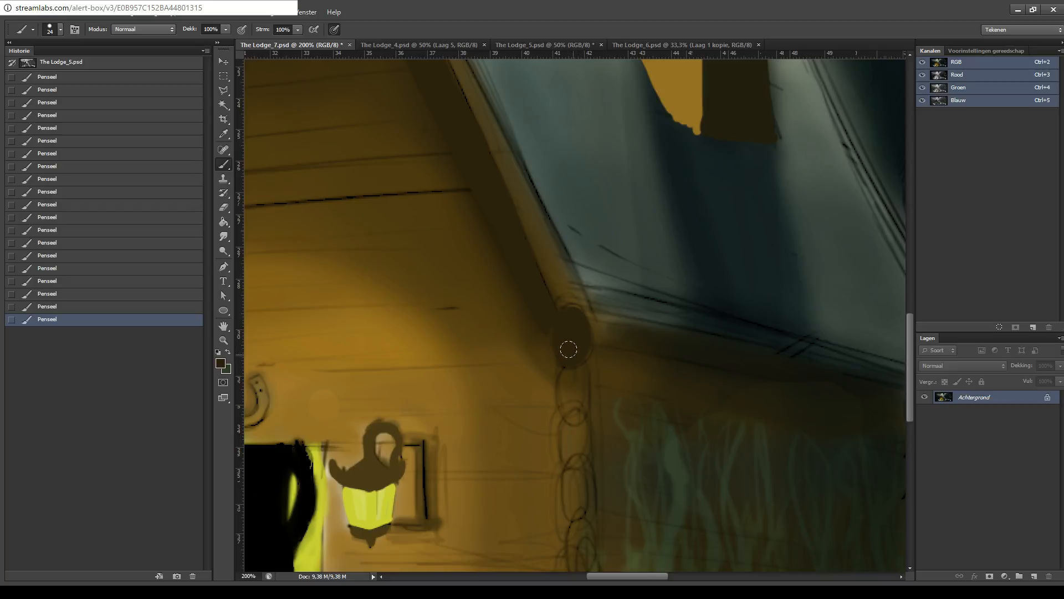
# - Paint a stack of solid dark brown log ends down the lodge's front corner over the sketched ovals
pyautogui.moveTo(561, 403)
pyautogui.mouseDown()
pyautogui.moveTo(573, 409)
pyautogui.moveTo(611, 380)
pyautogui.moveTo(619, 287)
pyautogui.mouseUp()
pyautogui.moveTo(571, 314)
pyautogui.mouseDown()
pyautogui.moveTo(576, 338)
pyautogui.moveTo(565, 302)
pyautogui.moveTo(570, 331)
pyautogui.mouseUp()
pyautogui.moveTo(568, 395)
pyautogui.mouseDown()
pyautogui.moveTo(574, 388)
pyautogui.moveTo(571, 440)
pyautogui.moveTo(567, 412)
pyautogui.mouseUp()
pyautogui.moveTo(571, 477)
pyautogui.mouseDown()
pyautogui.moveTo(582, 499)
pyautogui.moveTo(570, 501)
pyautogui.moveTo(587, 477)
pyautogui.moveTo(577, 484)
pyautogui.mouseUp()
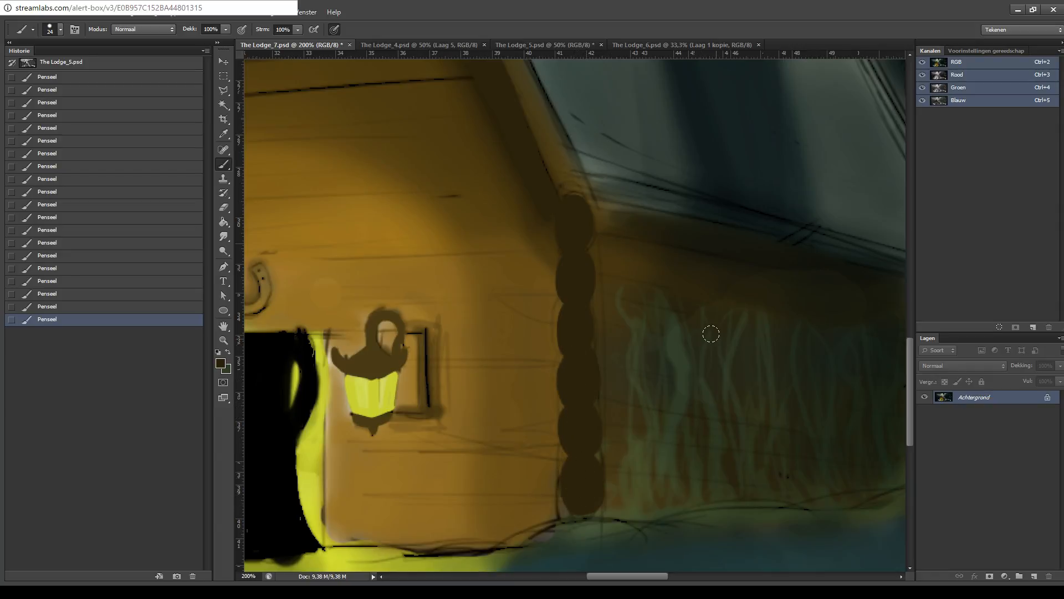
# - Show the painting at 50% and save the gable and corner log work
pyautogui.hotkey('ctrl', '-')
pyautogui.hotkey('ctrl', '-')
pyautogui.hotkey('ctrl', '-')
pyautogui.hotkey('ctrl', '-')
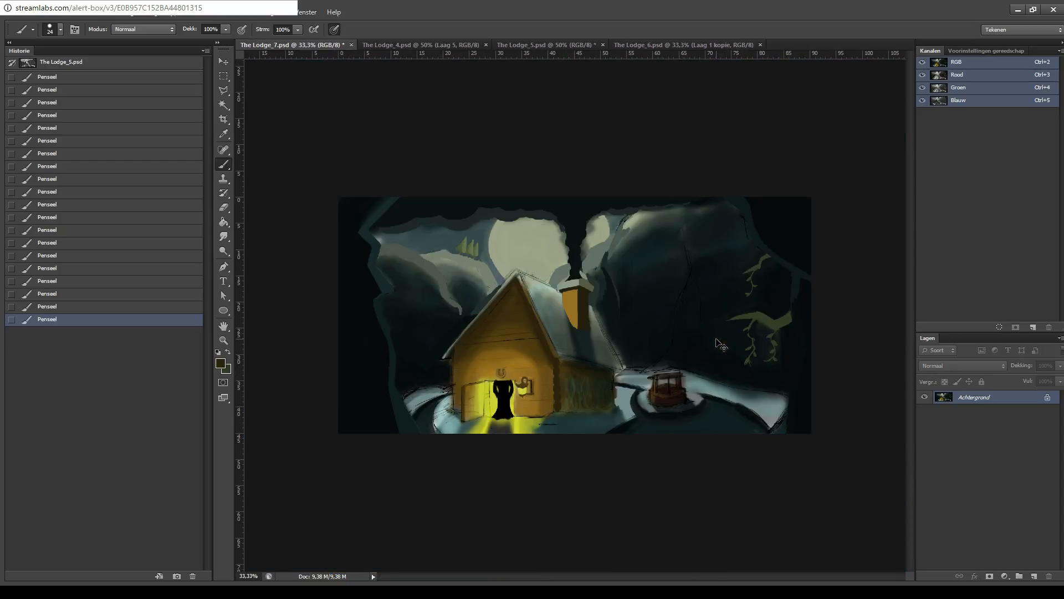
pyautogui.hotkey('ctrl', '+')
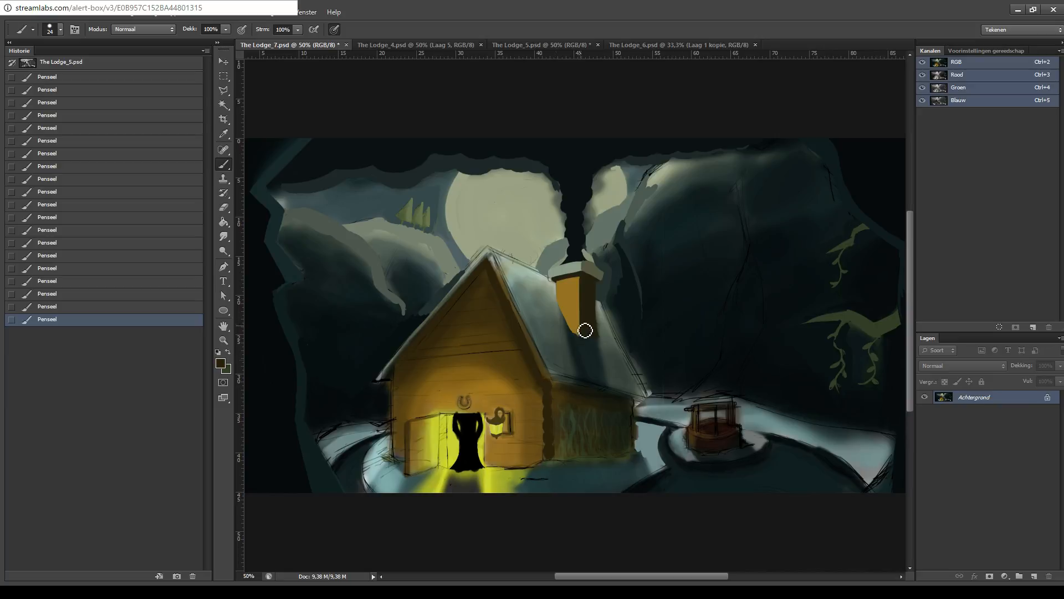
pyautogui.hotkey('ctrl', 's')
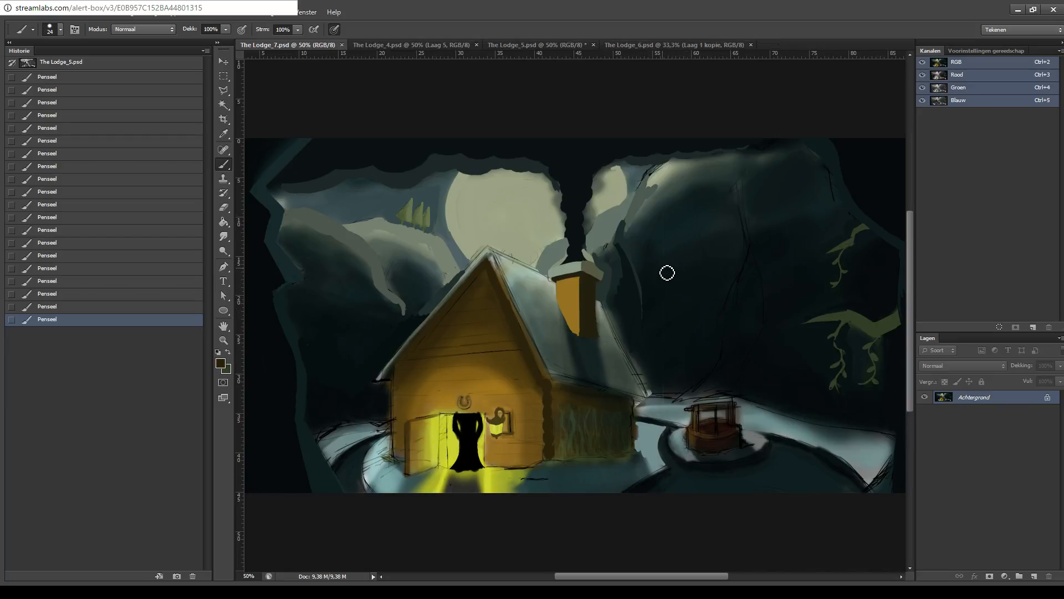
# - Compare the current painting with the earlier version in The Lodge_6.psd and return to The Lodge_7.psd
pyautogui.moveTo(667, 273)
pyautogui.mouseDown()
pyautogui.moveTo(644, 199)
pyautogui.moveTo(608, 168)
pyautogui.mouseUp()
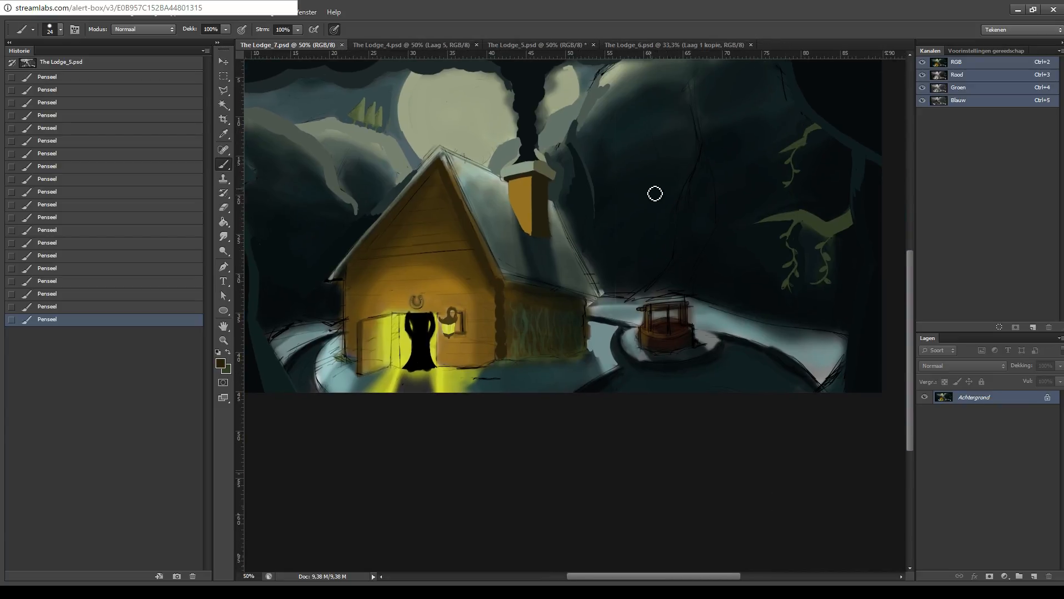
pyautogui.click(656, 44)
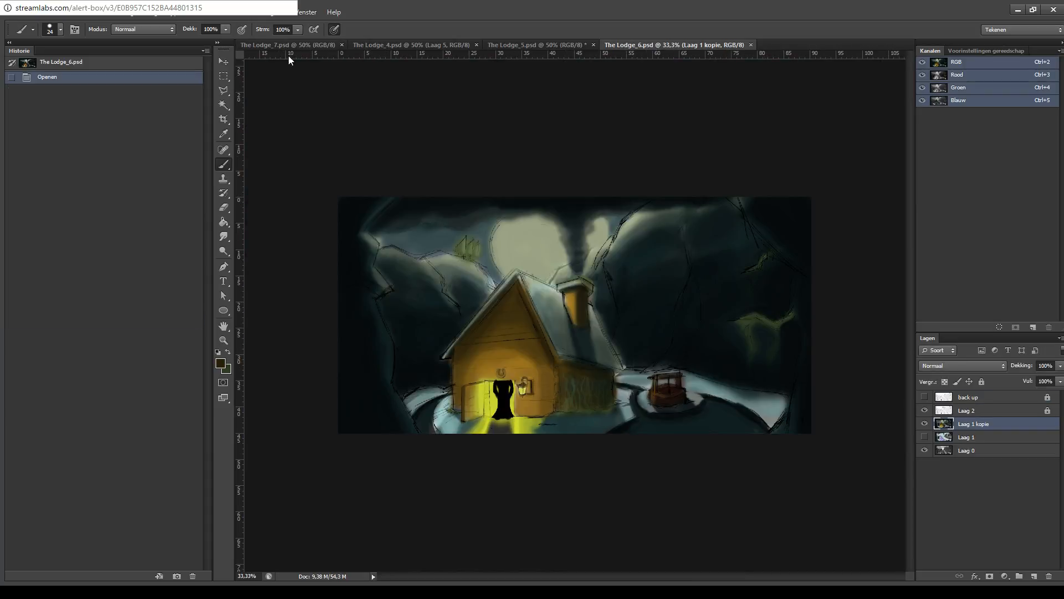
pyautogui.click(298, 44)
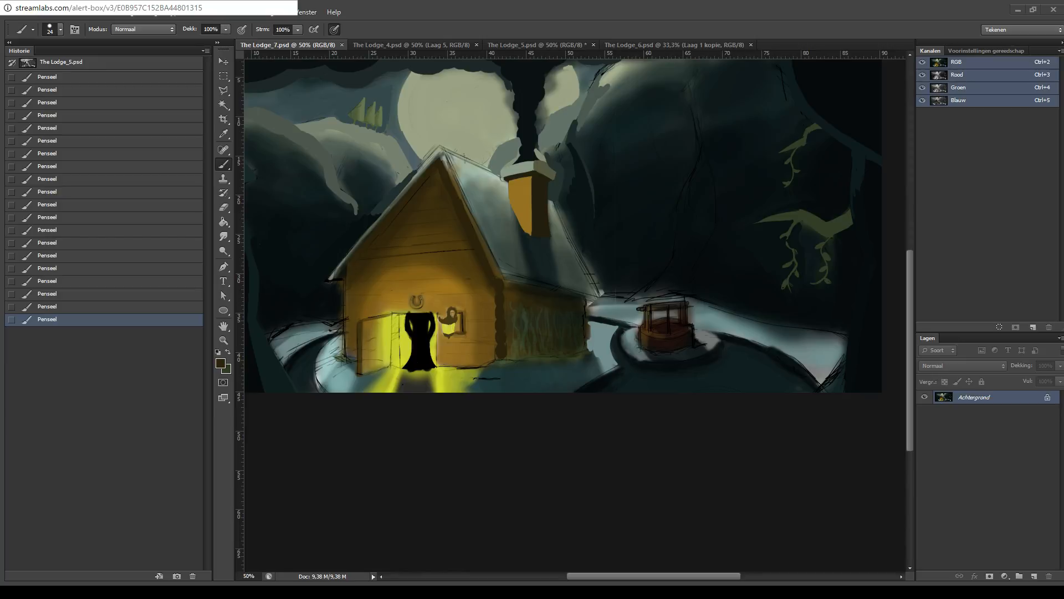
# - Paint a solid dark blue-green band along the eave above the lodge's side wall, starting at the front corner
pyautogui.click(319, 526)
pyautogui.hotkey('ctrl', '+')
pyautogui.hotkey('ctrl', '+')
pyautogui.hotkey('ctrl', '+')
pyautogui.moveTo(706, 260); pyautogui.dragTo(804, 280)
pyautogui.moveTo(623, 250); pyautogui.dragTo(722, 264)
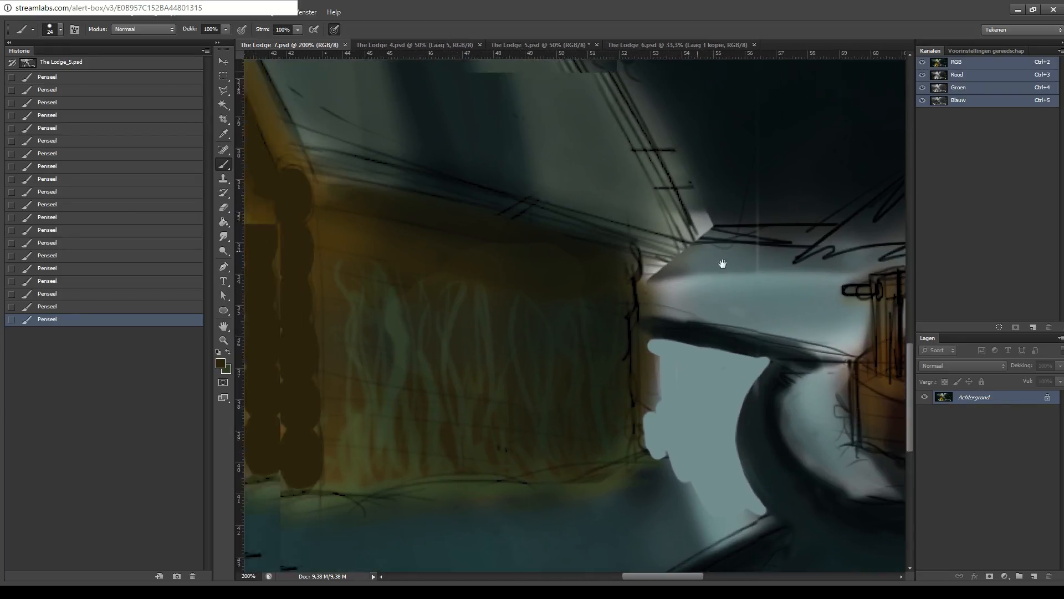
pyautogui.moveTo(494, 185)
pyautogui.mouseDown()
pyautogui.moveTo(543, 337)
pyautogui.moveTo(512, 362)
pyautogui.mouseUp()
pyautogui.press('i')
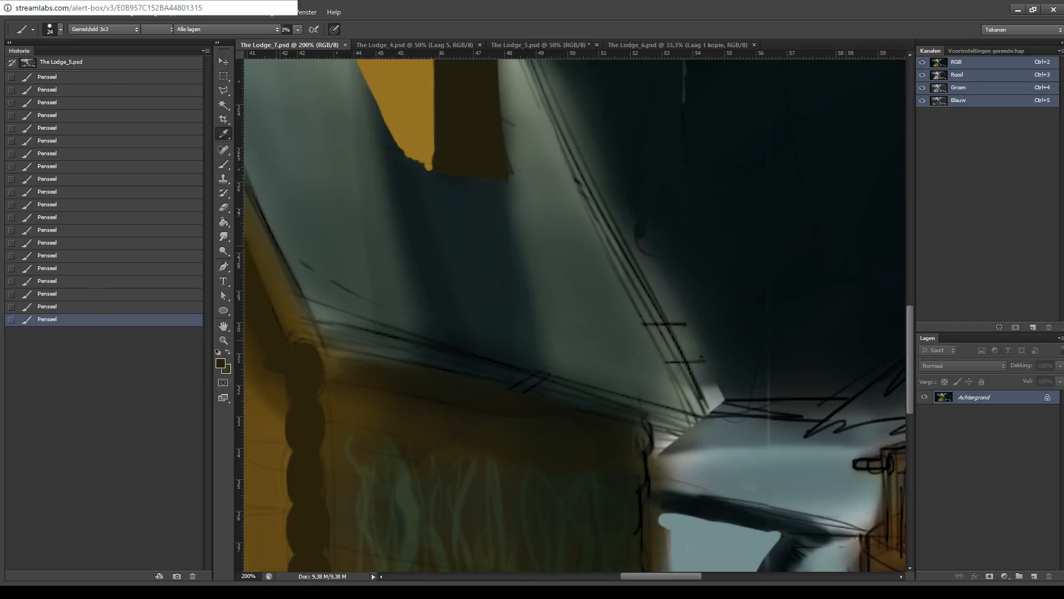
pyautogui.press('b')
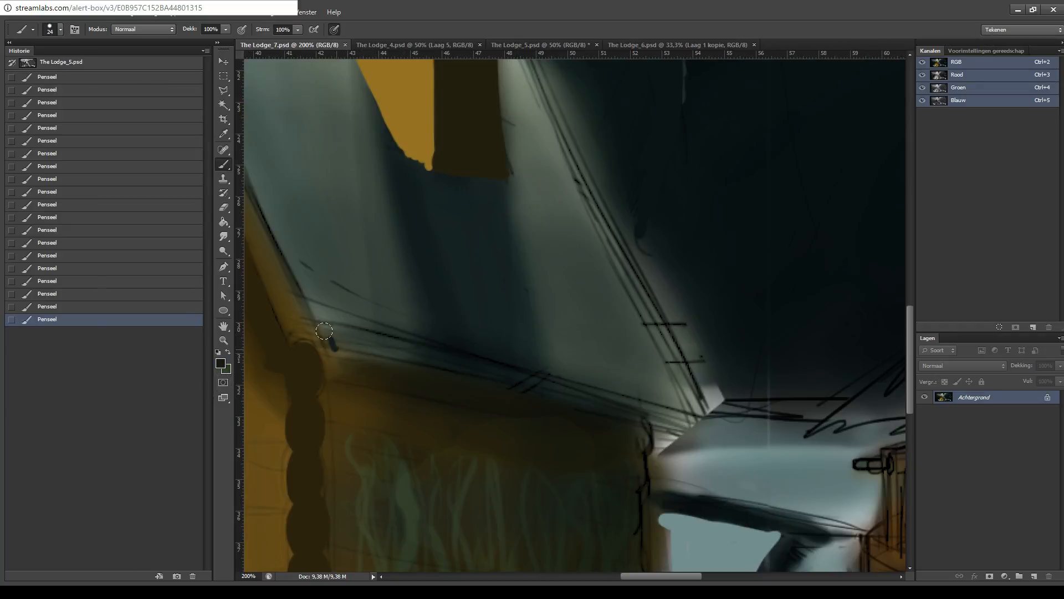
pyautogui.moveTo(325, 345)
pyautogui.mouseDown()
pyautogui.moveTo(408, 350)
pyautogui.moveTo(392, 350)
pyautogui.mouseUp()
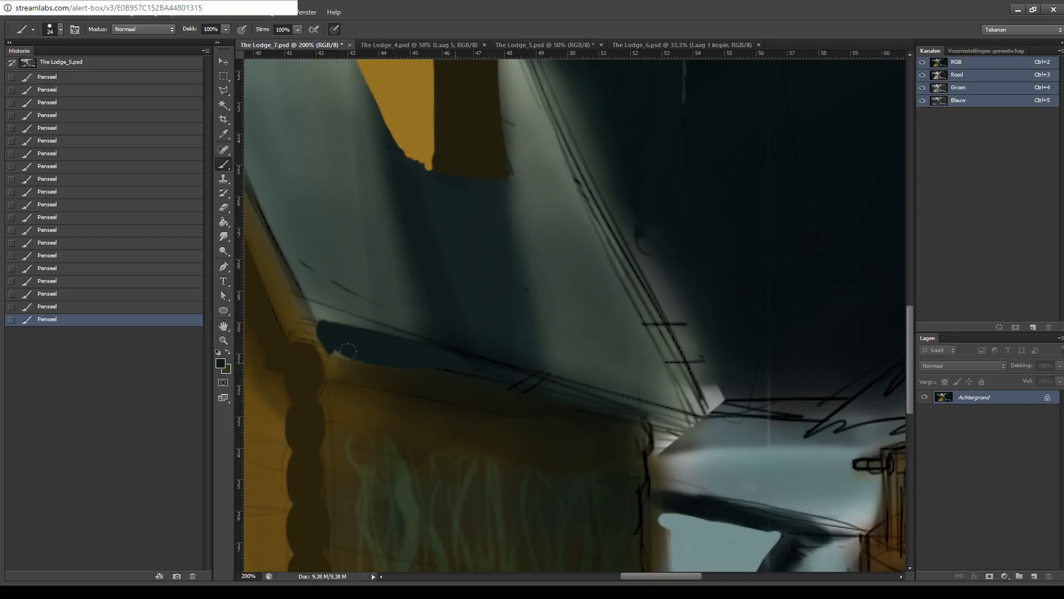
pyautogui.moveTo(348, 350)
pyautogui.mouseDown()
pyautogui.moveTo(509, 371)
pyautogui.moveTo(413, 353)
pyautogui.moveTo(491, 373)
pyautogui.moveTo(465, 358)
pyautogui.moveTo(440, 356)
pyautogui.moveTo(629, 406)
pyautogui.mouseUp()
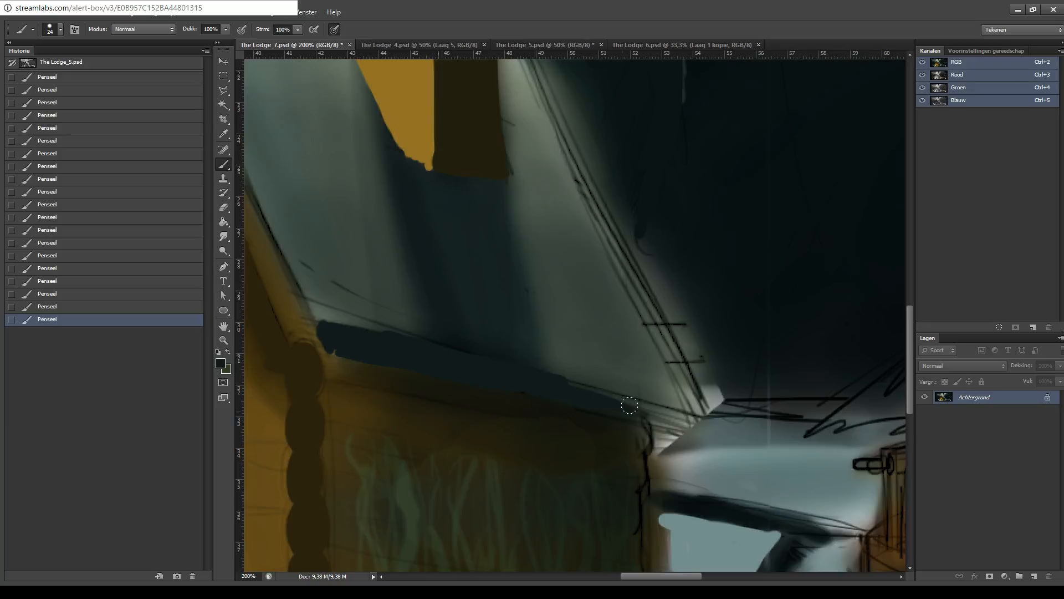
# - Extend the dark eave band over the sketch lines to the roof's far lower corner, redoing uneven strokes
pyautogui.moveTo(517, 370); pyautogui.dragTo(664, 409)
pyautogui.hotkey('ctrl', 'z')
pyautogui.moveTo(541, 374); pyautogui.dragTo(654, 406)
pyautogui.moveTo(593, 391)
pyautogui.mouseDown()
pyautogui.moveTo(659, 423)
pyautogui.moveTo(698, 423)
pyautogui.moveTo(631, 397)
pyautogui.moveTo(716, 431)
pyautogui.mouseUp()
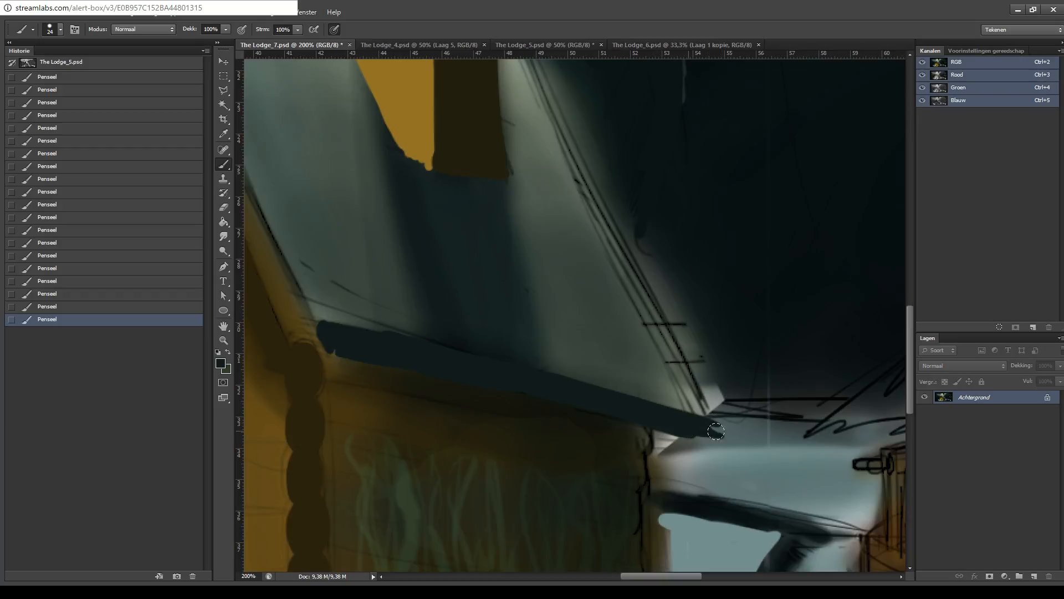
pyautogui.hotkey('ctrl', 'z')
pyautogui.moveTo(638, 413)
pyautogui.mouseDown()
pyautogui.moveTo(719, 440)
pyautogui.moveTo(709, 431)
pyautogui.mouseUp()
# - Paint the slanted edge of the chimney's shadow on the roof in dark grey-green, along the chimney's orange side
pyautogui.moveTo(715, 347); pyautogui.dragTo(707, 439)
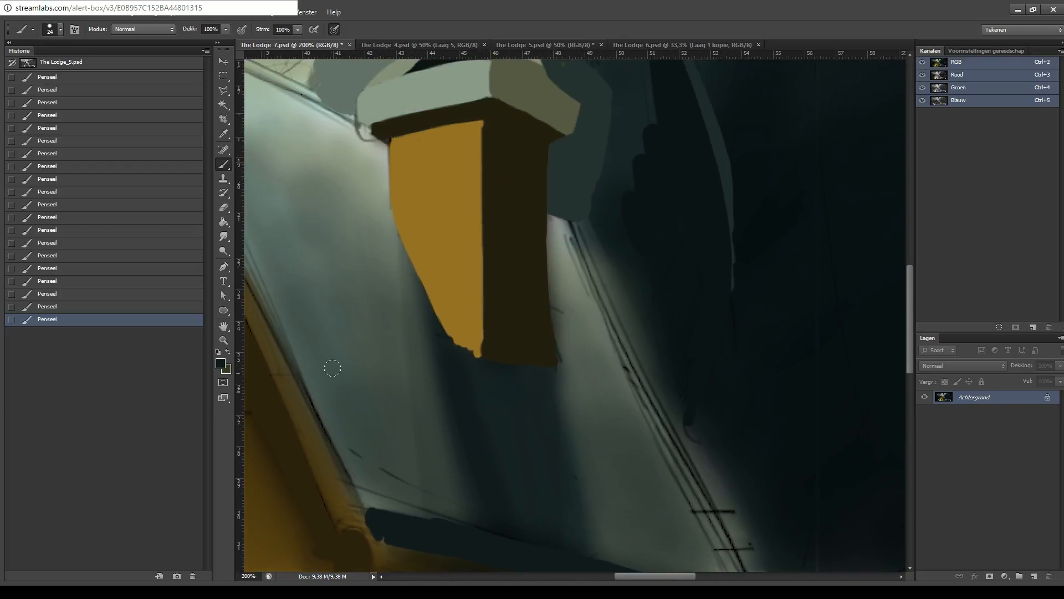
pyautogui.press('i')
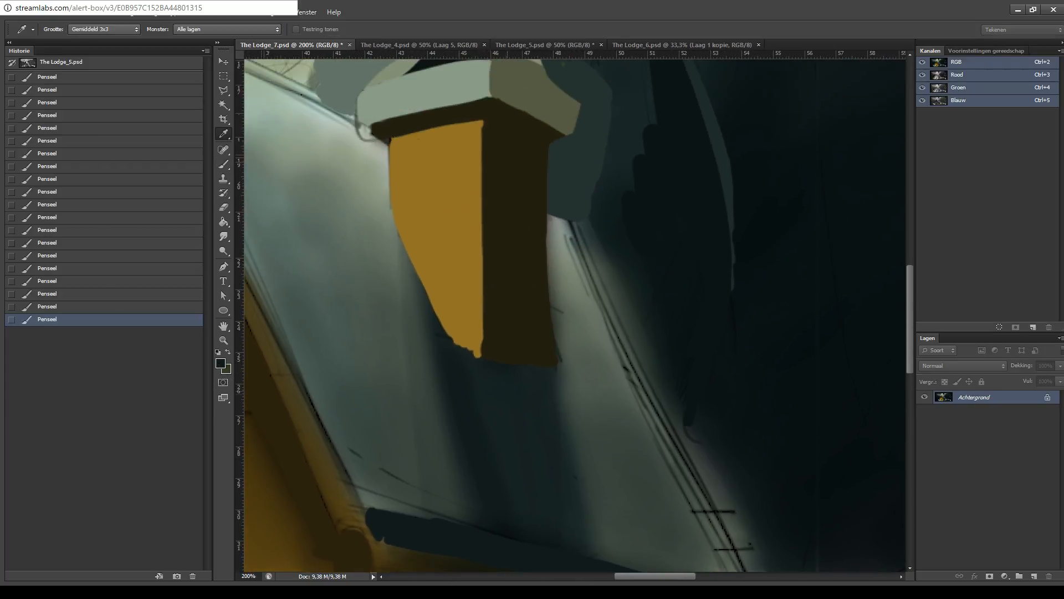
pyautogui.press('b')
pyautogui.moveTo(384, 214); pyautogui.dragTo(425, 334)
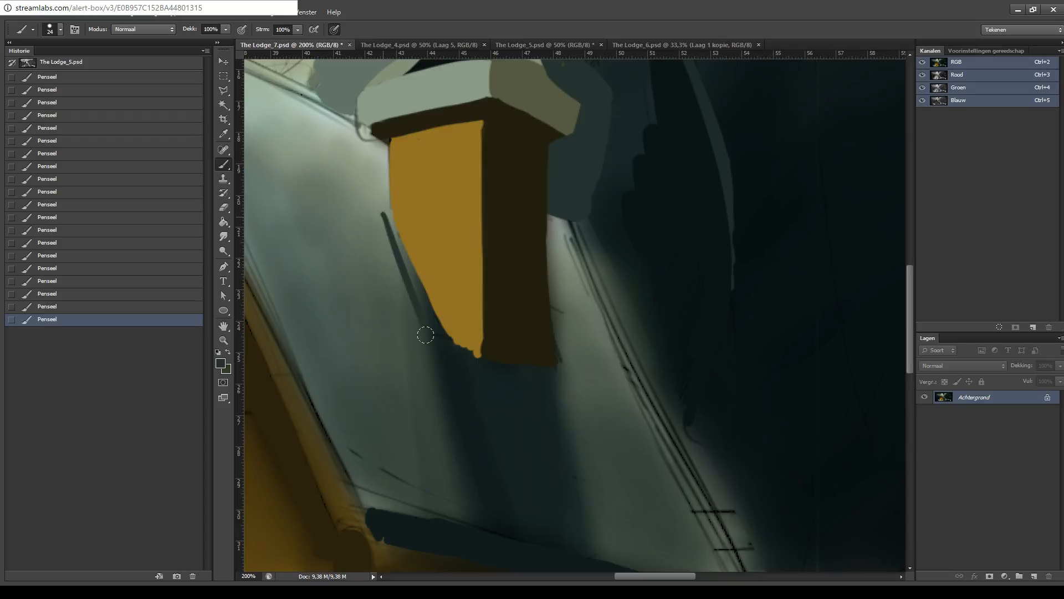
pyautogui.hotkey('ctrl', 'z')
pyautogui.moveTo(390, 215); pyautogui.dragTo(429, 353)
pyautogui.moveTo(406, 257)
pyautogui.mouseDown()
pyautogui.moveTo(448, 364)
pyautogui.moveTo(459, 363)
pyautogui.mouseUp()
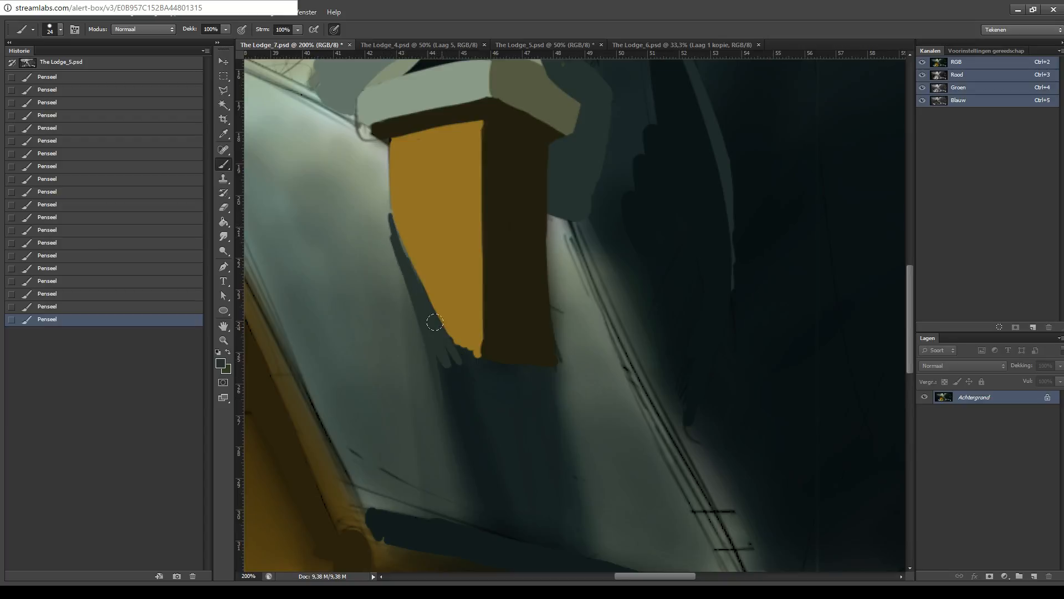
pyautogui.hotkey('ctrl', 'alt', 'z')
pyautogui.hotkey('ctrl', 'alt', 'z')
pyautogui.moveTo(397, 235)
pyautogui.mouseDown()
pyautogui.moveTo(465, 381)
pyautogui.moveTo(450, 410)
pyautogui.mouseUp()
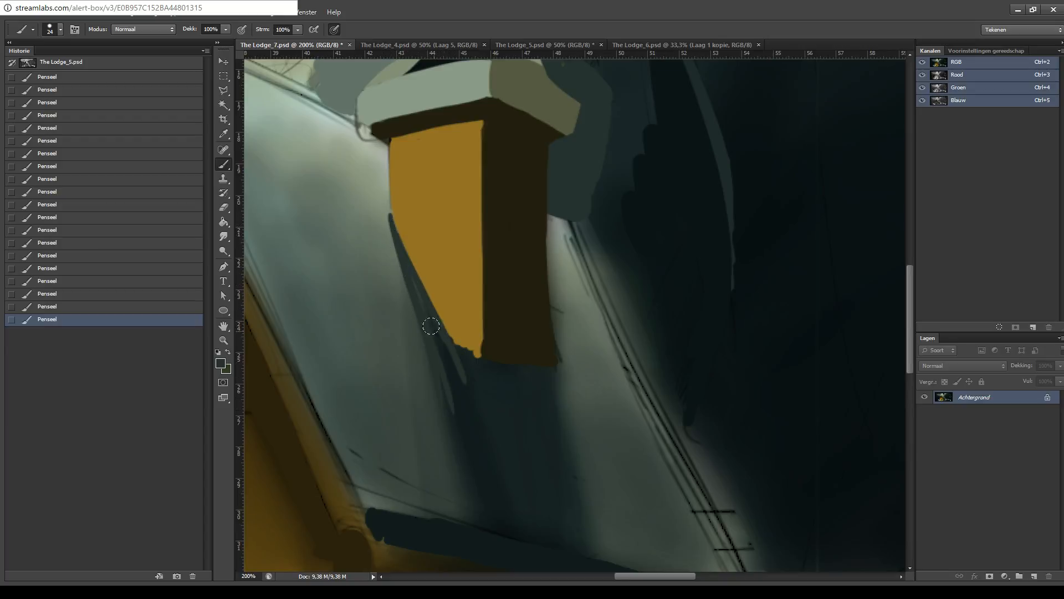
pyautogui.moveTo(431, 326); pyautogui.dragTo(456, 460)
pyautogui.moveTo(409, 281); pyautogui.dragTo(453, 377)
pyautogui.moveTo(426, 310); pyautogui.dragTo(460, 397)
pyautogui.moveTo(424, 312); pyautogui.dragTo(471, 409)
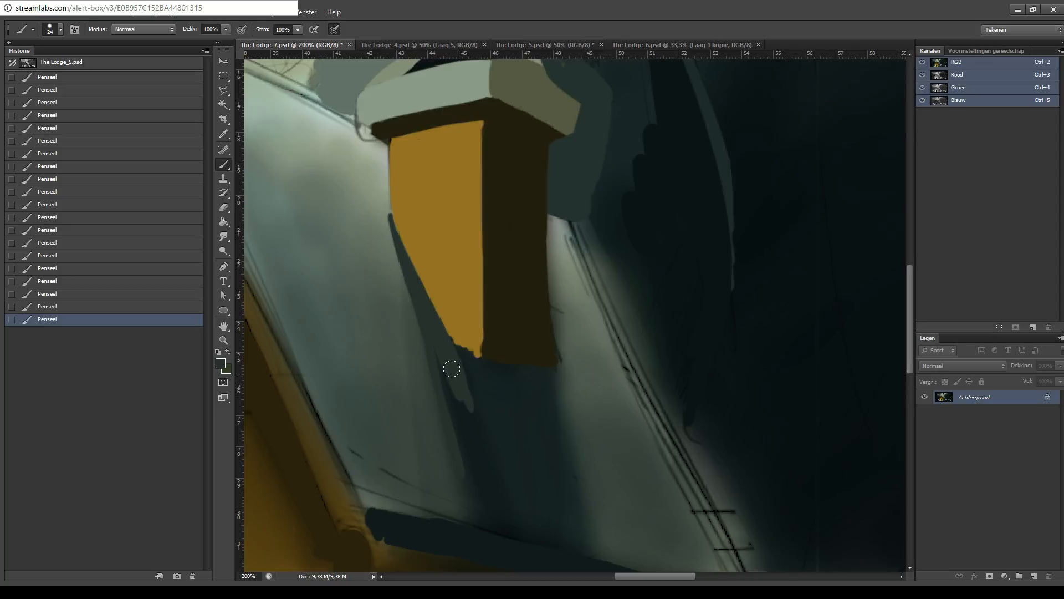
# - Outline the chimney's shadow under the chimney base and along its far side down towards the eave
pyautogui.hotkey('ctrl', 'alt', 'z')
pyautogui.hotkey('ctrl', 'alt', 'z')
pyautogui.moveTo(393, 232)
pyautogui.mouseDown()
pyautogui.moveTo(479, 375)
pyautogui.moveTo(454, 351)
pyautogui.moveTo(478, 363)
pyautogui.moveTo(534, 364)
pyautogui.moveTo(583, 324)
pyautogui.moveTo(546, 378)
pyautogui.moveTo(526, 352)
pyautogui.moveTo(542, 356)
pyautogui.moveTo(511, 363)
pyautogui.moveTo(544, 365)
pyautogui.moveTo(510, 365)
pyautogui.moveTo(551, 363)
pyautogui.moveTo(551, 525)
pyautogui.mouseUp()
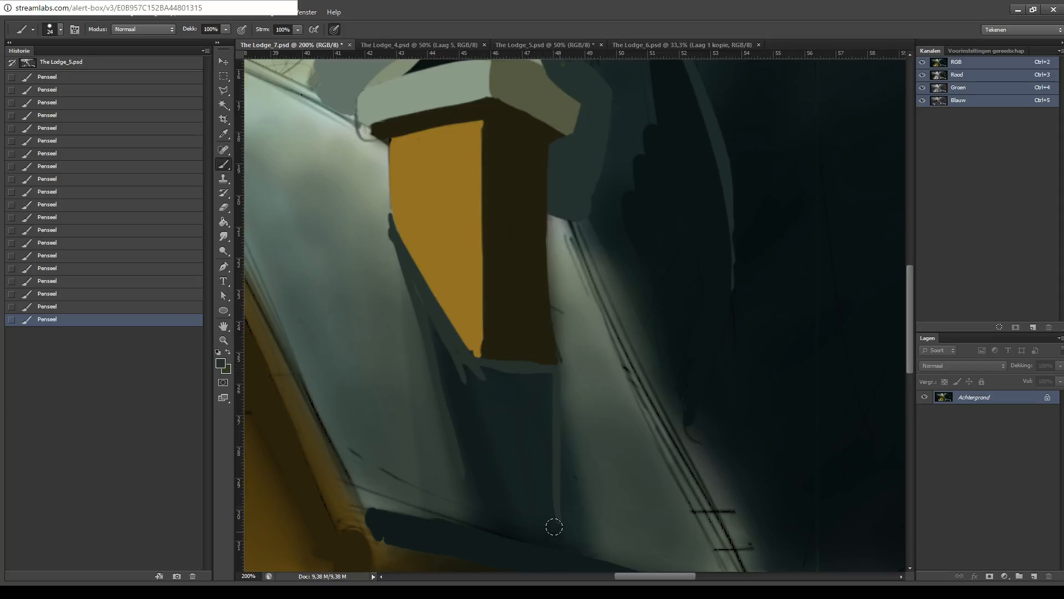
pyautogui.hotkey('ctrl', 'alt', 'z')
pyautogui.moveTo(542, 382)
pyautogui.mouseDown()
pyautogui.moveTo(572, 543)
pyautogui.moveTo(545, 374)
pyautogui.mouseUp()
pyautogui.hotkey('ctrl', 'alt', 'z')
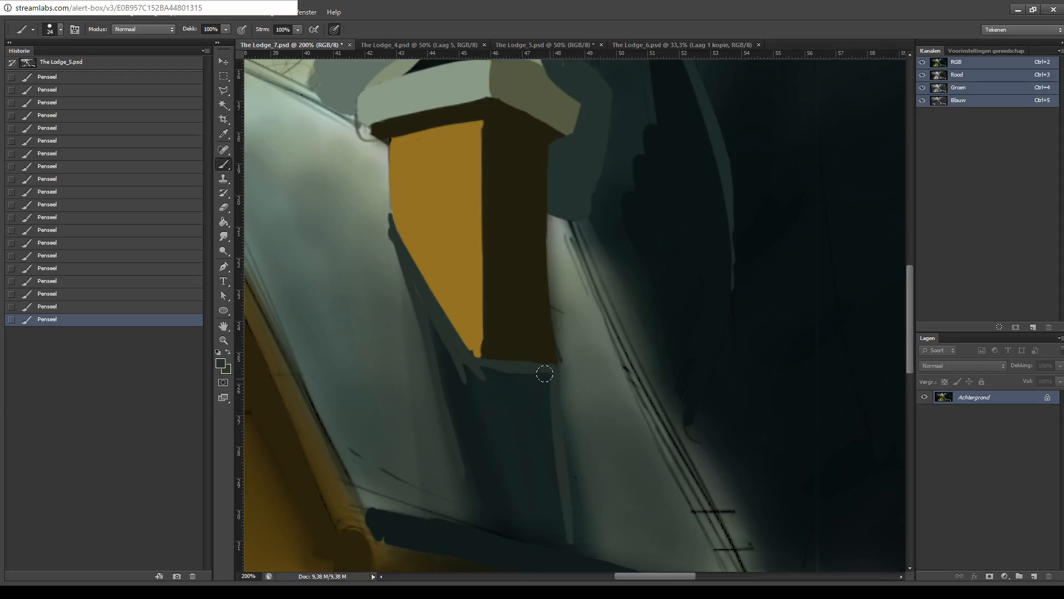
# - Fill the chimney's shadow on the roof with solid dark grey-green down to the eave band
pyautogui.moveTo(482, 524); pyautogui.dragTo(422, 351)
pyautogui.moveTo(484, 457)
pyautogui.mouseDown()
pyautogui.moveTo(423, 316)
pyautogui.moveTo(457, 366)
pyautogui.moveTo(507, 385)
pyautogui.moveTo(504, 371)
pyautogui.moveTo(500, 458)
pyautogui.moveTo(478, 477)
pyautogui.moveTo(454, 404)
pyautogui.mouseUp()
pyautogui.moveTo(514, 469); pyautogui.dragTo(478, 342)
pyautogui.moveTo(463, 390)
pyautogui.mouseDown()
pyautogui.moveTo(509, 410)
pyautogui.moveTo(448, 395)
pyautogui.moveTo(523, 412)
pyautogui.mouseUp()
pyautogui.moveTo(445, 397); pyautogui.dragTo(464, 394)
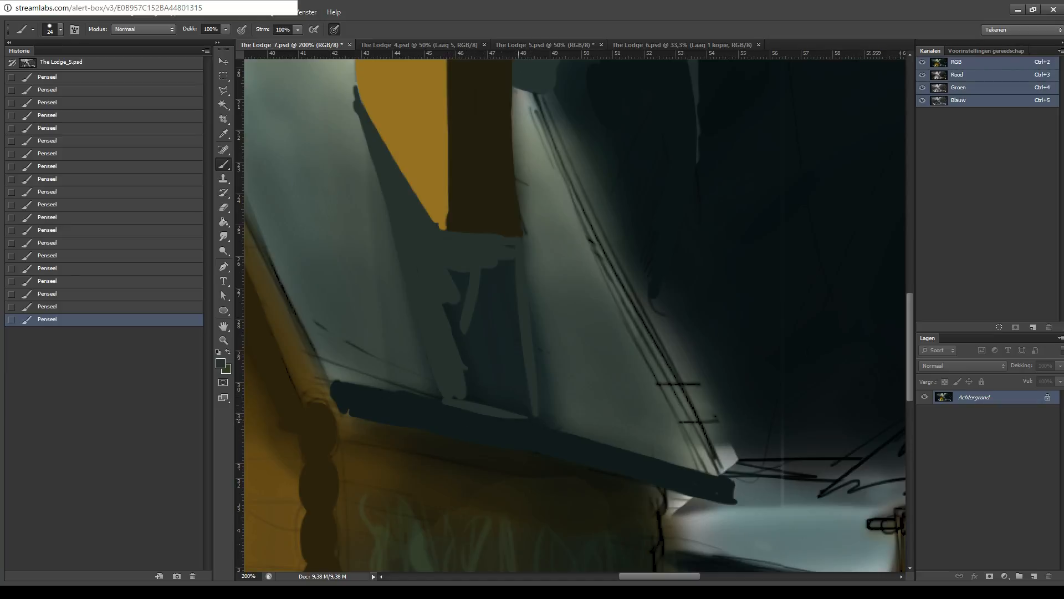
pyautogui.moveTo(444, 340)
pyautogui.mouseDown()
pyautogui.moveTo(461, 380)
pyautogui.moveTo(455, 303)
pyautogui.moveTo(476, 274)
pyautogui.moveTo(501, 348)
pyautogui.moveTo(503, 261)
pyautogui.mouseUp()
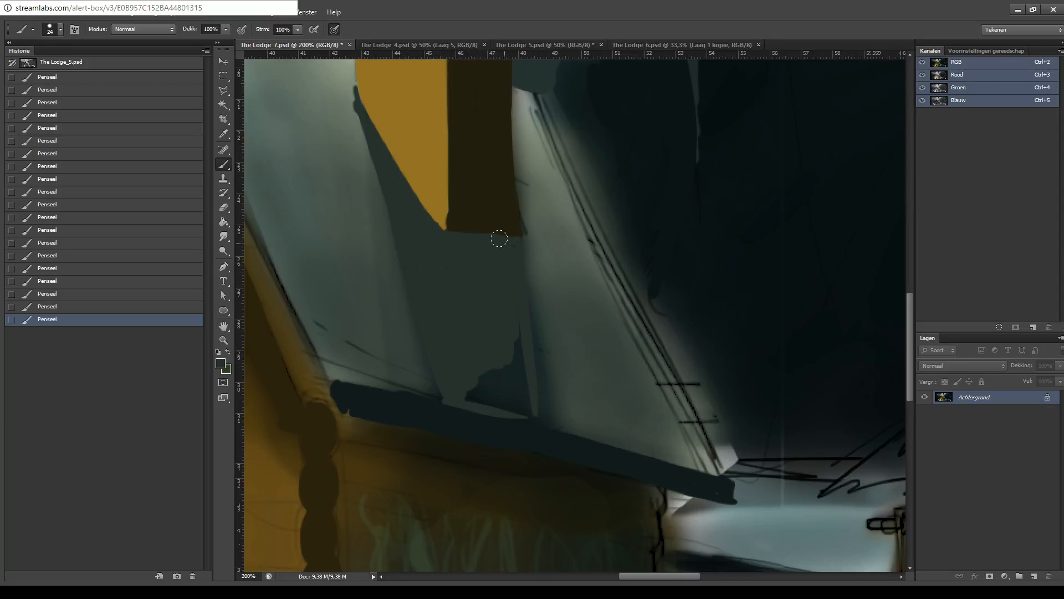
pyautogui.moveTo(474, 364)
pyautogui.mouseDown()
pyautogui.moveTo(489, 388)
pyautogui.moveTo(471, 388)
pyautogui.moveTo(485, 401)
pyautogui.moveTo(524, 407)
pyautogui.mouseUp()
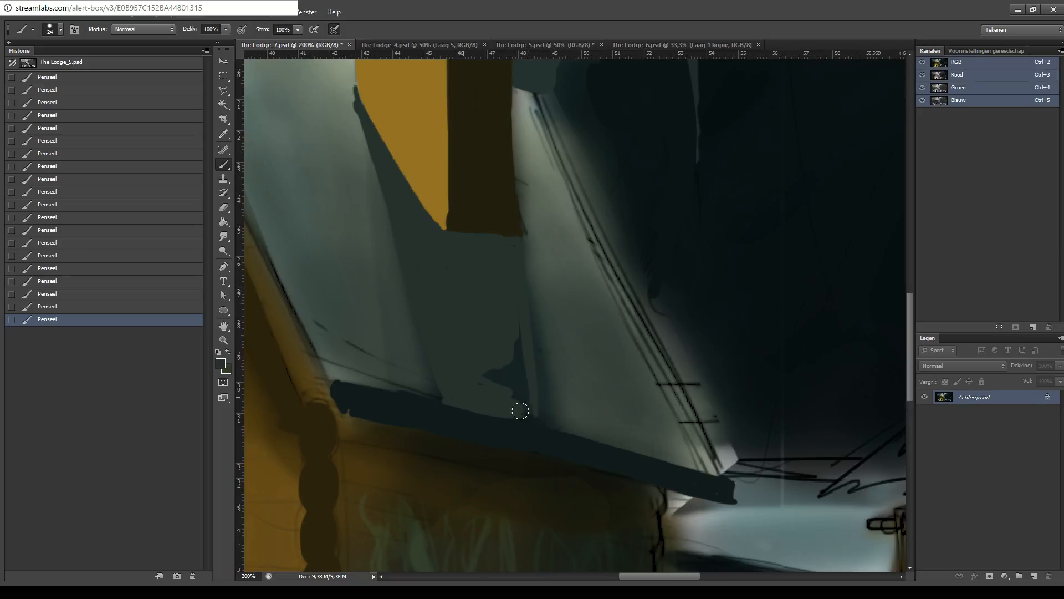
pyautogui.moveTo(464, 377)
pyautogui.mouseDown()
pyautogui.moveTo(521, 402)
pyautogui.moveTo(508, 412)
pyautogui.moveTo(526, 414)
pyautogui.mouseUp()
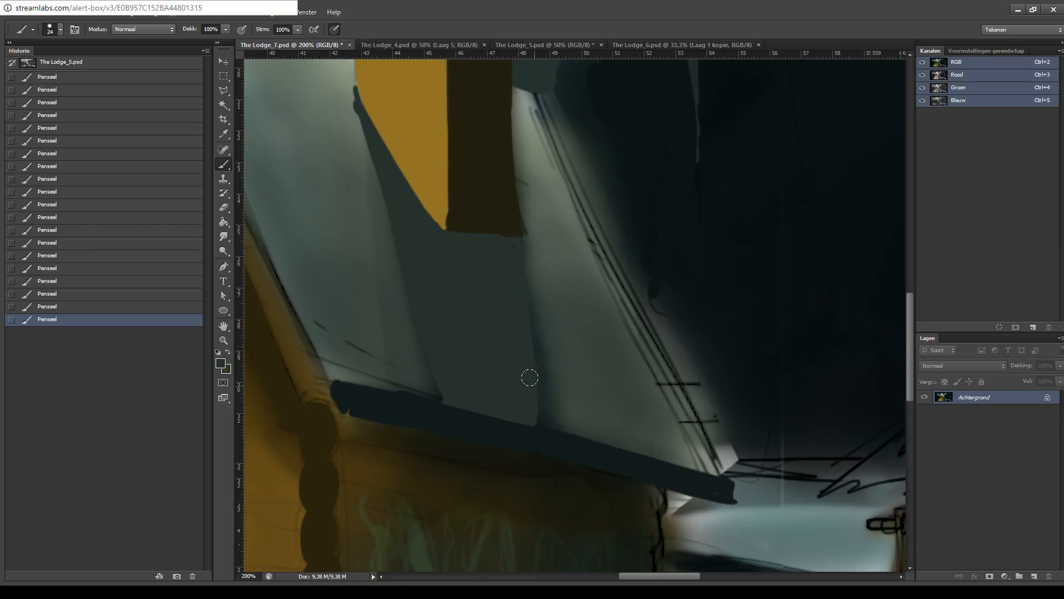
# - Check the new chimney shadow and eave band against the whole painting
pyautogui.hotkey('ctrl', '-')
pyautogui.hotkey('ctrl', '-')
pyautogui.hotkey('ctrl', '-')
pyautogui.hotkey('ctrl', '-')
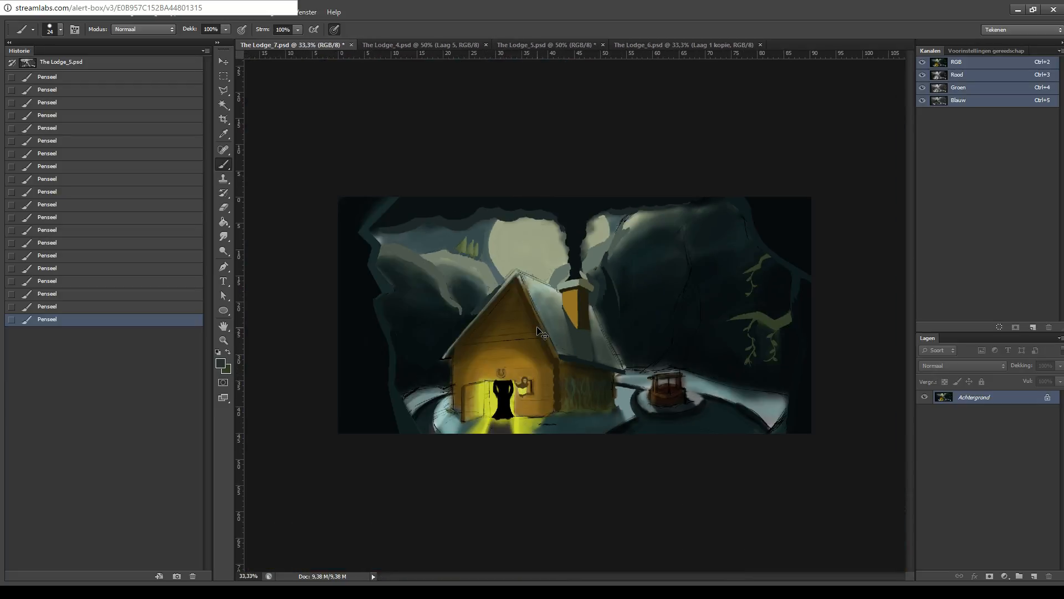
pyautogui.hotkey('ctrl', '+')
pyautogui.hotkey('ctrl', '+')
pyautogui.hotkey('ctrl', '+')
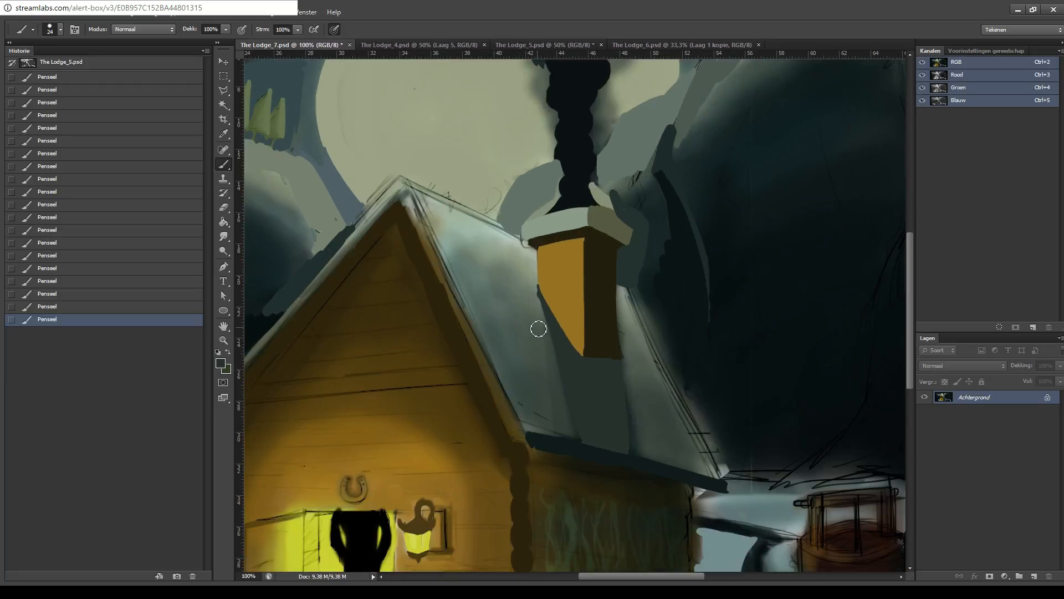
# - Sample a light grey-green and paint a solid stripe over the sketch lines along the roof's far edge behind the chimney
pyautogui.moveTo(440, 330); pyautogui.dragTo(310, 308)
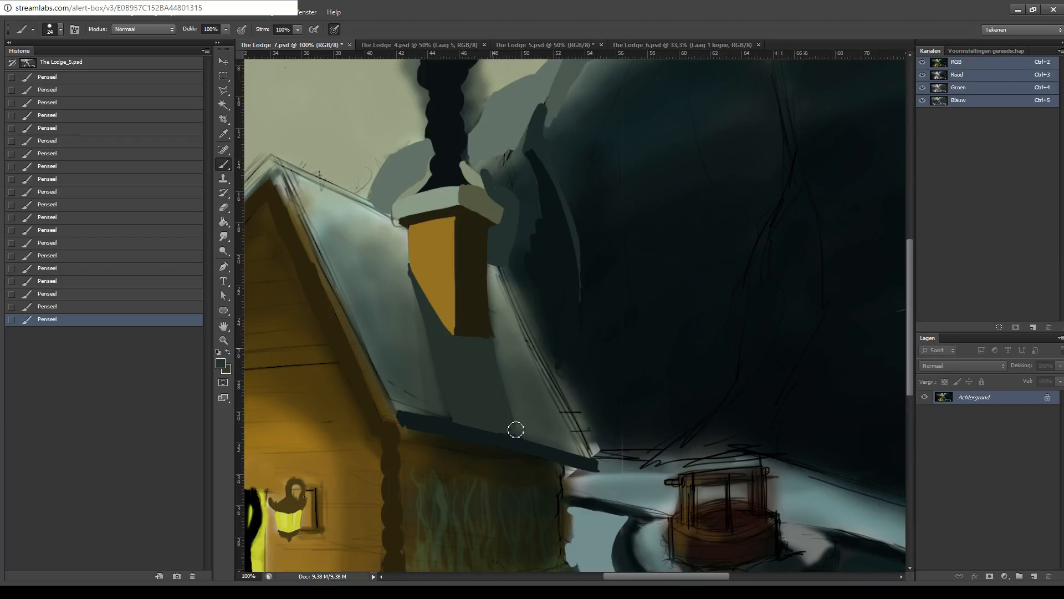
pyautogui.moveTo(515, 430); pyautogui.dragTo(493, 349)
pyautogui.moveTo(616, 293); pyautogui.dragTo(603, 283)
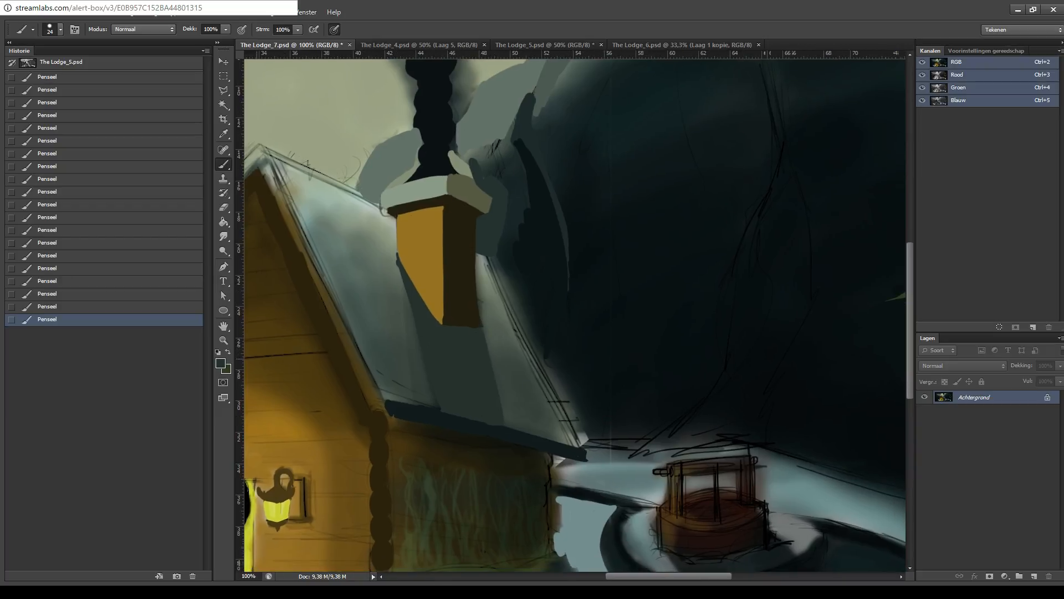
pyautogui.press('i')
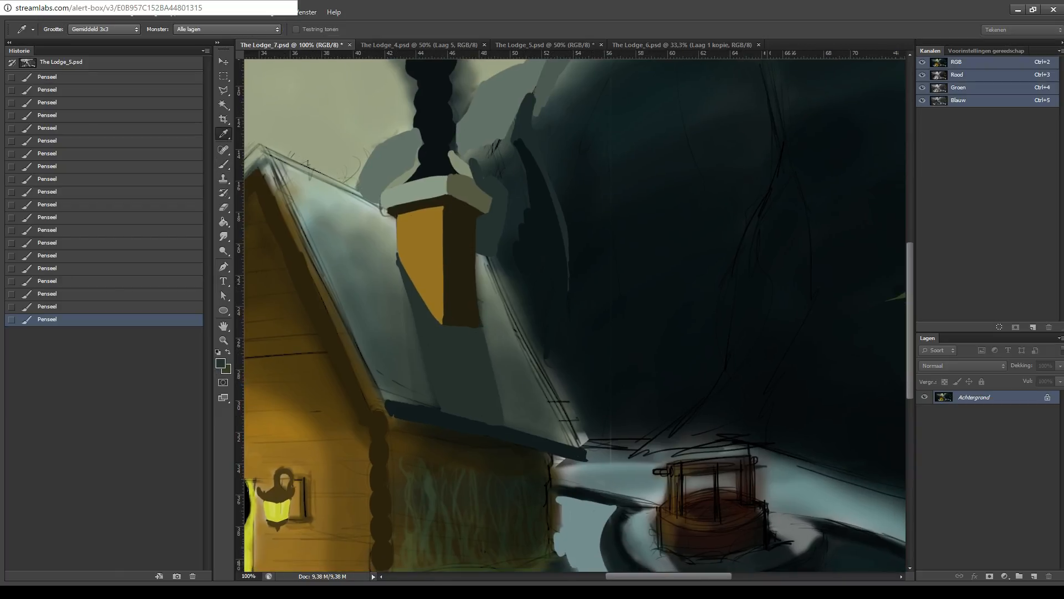
pyautogui.keyDown('alt'); pyautogui.click(502, 294); pyautogui.keyUp('alt')
pyautogui.moveTo(489, 273)
pyautogui.mouseDown()
pyautogui.moveTo(498, 290)
pyautogui.moveTo(492, 263)
pyautogui.mouseUp()
pyautogui.moveTo(510, 310)
pyautogui.mouseDown()
pyautogui.moveTo(518, 339)
pyautogui.moveTo(489, 259)
pyautogui.moveTo(583, 452)
pyautogui.mouseUp()
pyautogui.hotkey('ctrl', 'z')
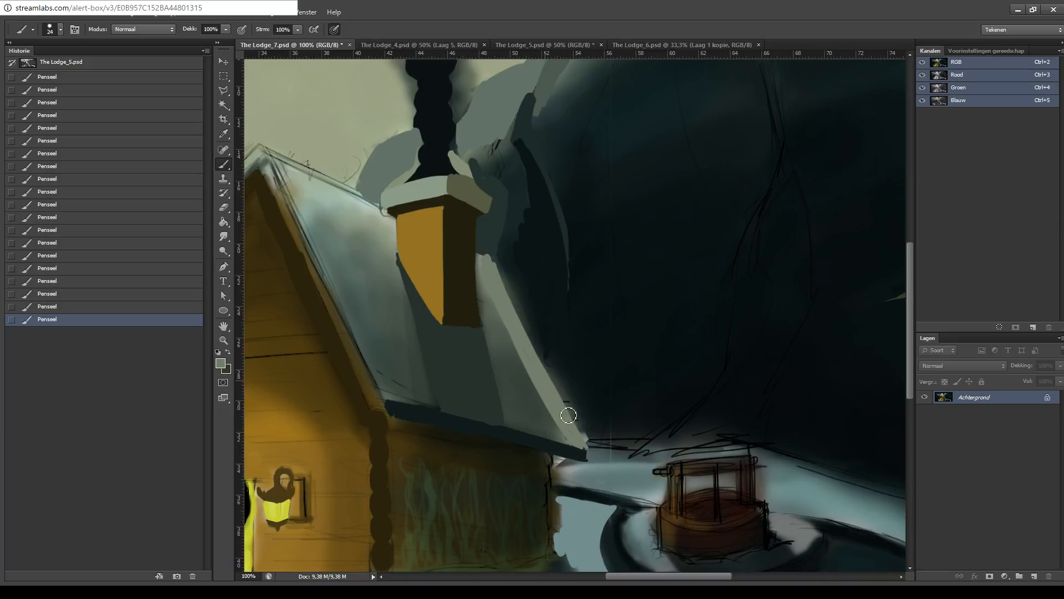
# - Paint over most of the light stripe on the roof's far edge in darker grey-green with a size 71 brush
pyautogui.moveTo(556, 297); pyautogui.dragTo(534, 255)
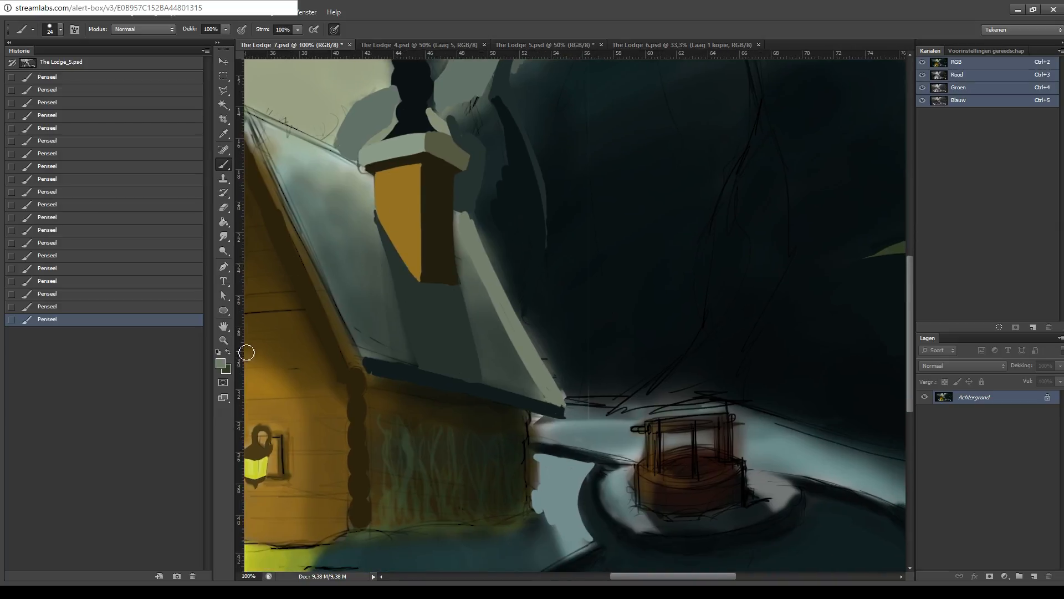
pyautogui.press('i')
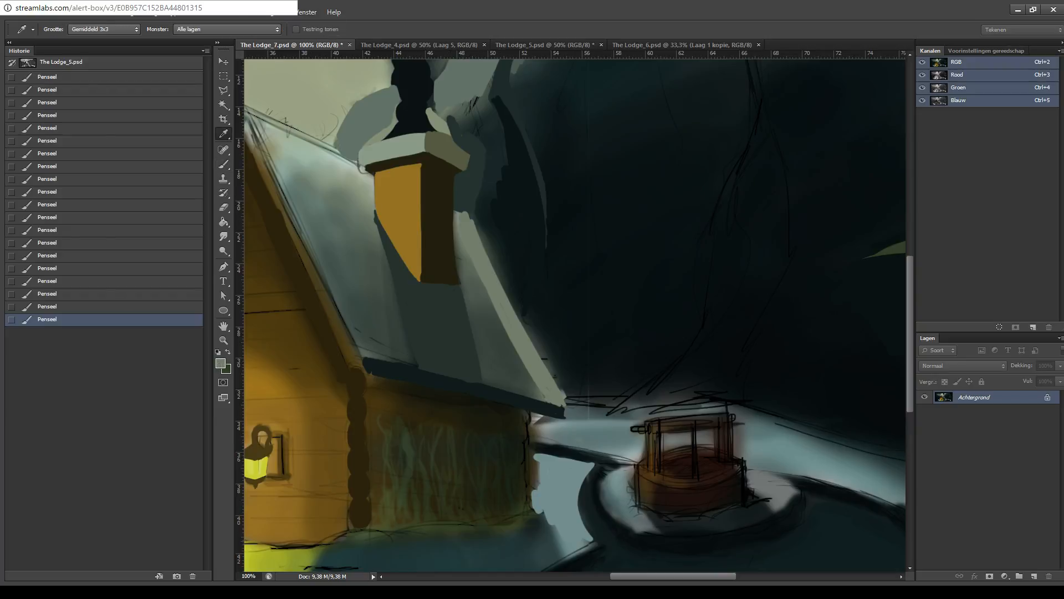
pyautogui.press('b')
pyautogui.keyDown('alt'); pyautogui.click(471, 253); pyautogui.keyUp('alt')
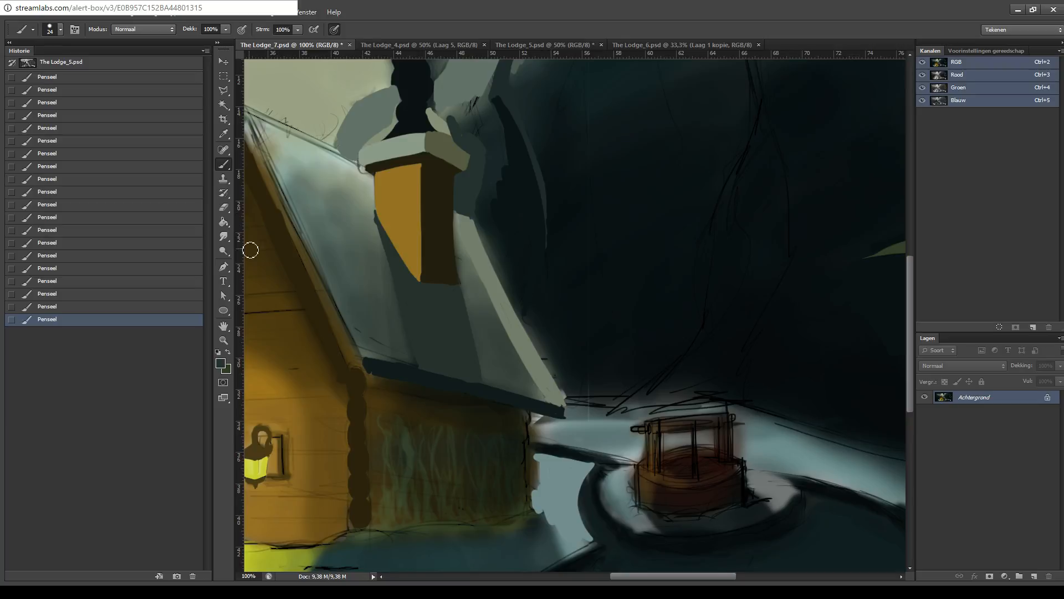
pyautogui.moveTo(447, 286); pyautogui.dragTo(425, 278)
pyautogui.click(220, 363)
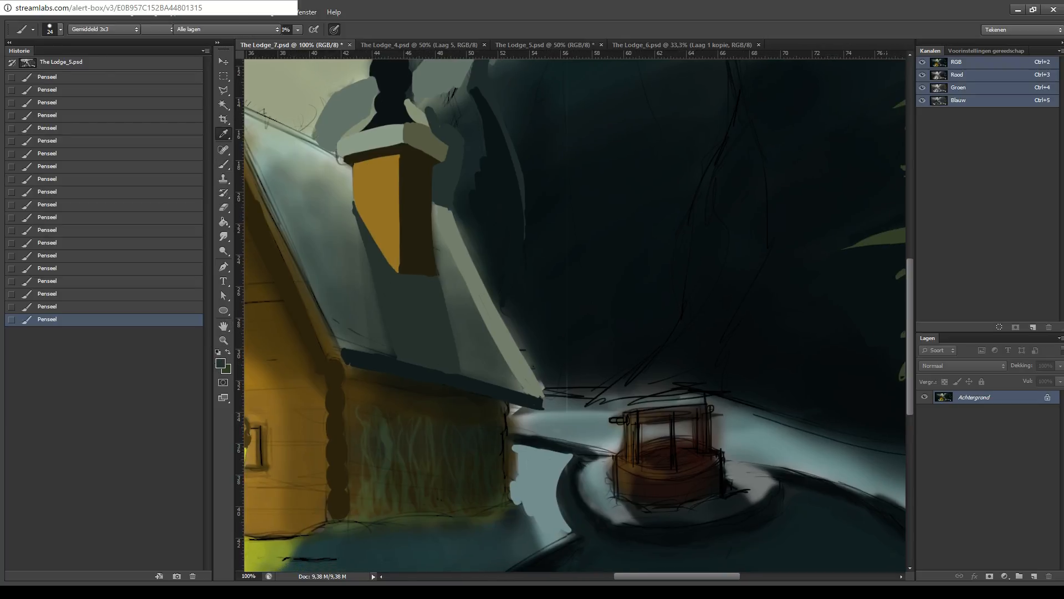
pyautogui.press('b')
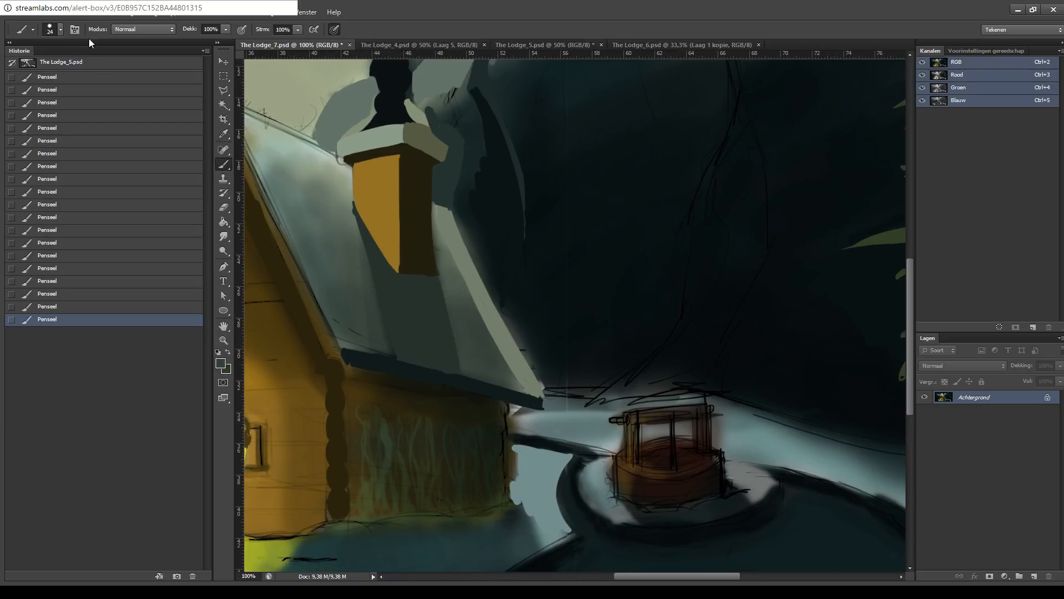
pyautogui.moveTo(474, 302); pyautogui.dragTo(527, 380)
pyautogui.hotkey('ctrl', 'z')
pyautogui.moveTo(464, 277)
pyautogui.mouseDown()
pyautogui.moveTo(521, 377)
pyautogui.moveTo(481, 305)
pyautogui.mouseUp()
pyautogui.moveTo(487, 295); pyautogui.dragTo(525, 373)
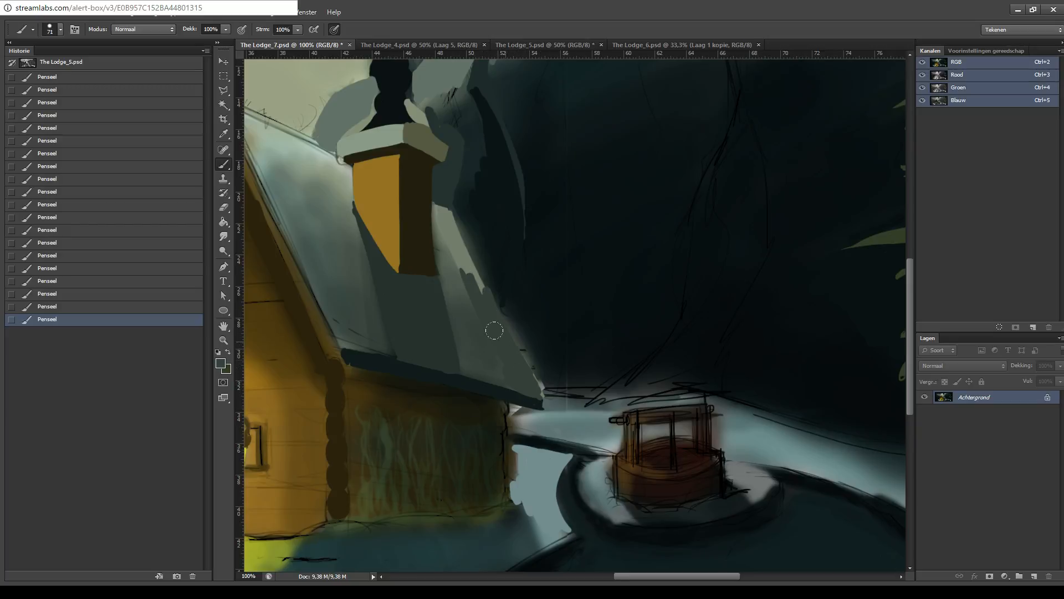
pyautogui.moveTo(493, 337)
pyautogui.mouseDown()
pyautogui.moveTo(458, 270)
pyautogui.moveTo(470, 300)
pyautogui.mouseUp()
pyautogui.moveTo(449, 232)
pyautogui.mouseDown()
pyautogui.moveTo(471, 288)
pyautogui.moveTo(465, 259)
pyautogui.moveTo(472, 274)
pyautogui.mouseUp()
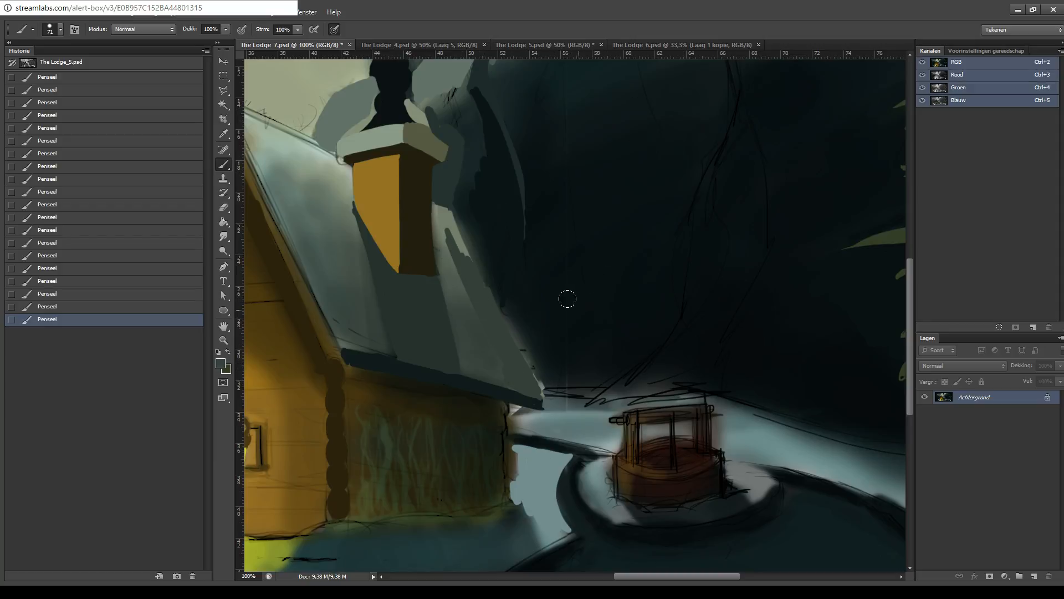
# - Pick a darker brush colour and save the painting with the reworked roof
pyautogui.moveTo(549, 375); pyautogui.dragTo(555, 329)
pyautogui.press('i')
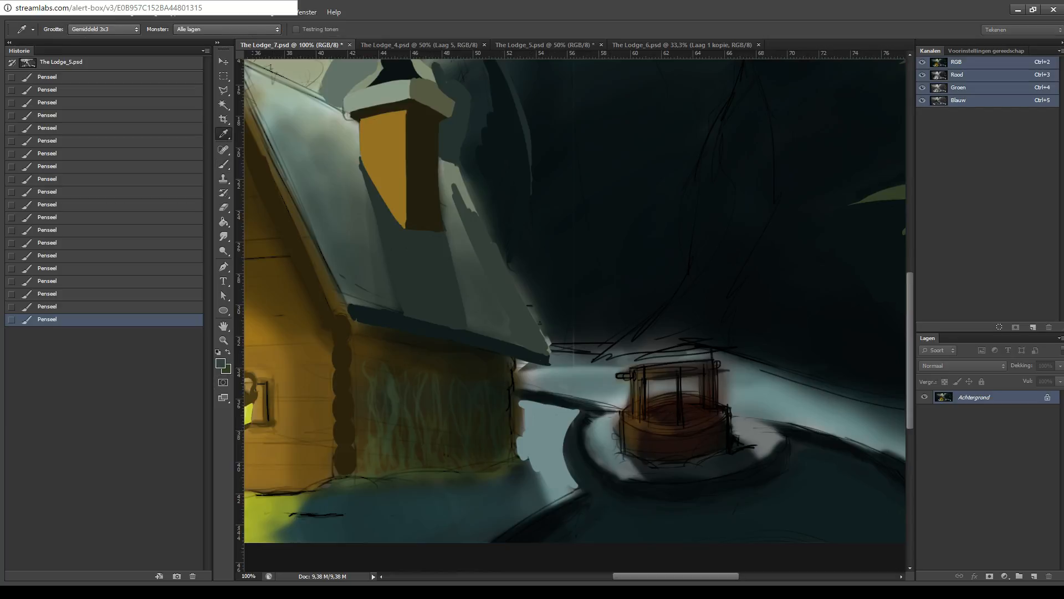
pyautogui.press('b')
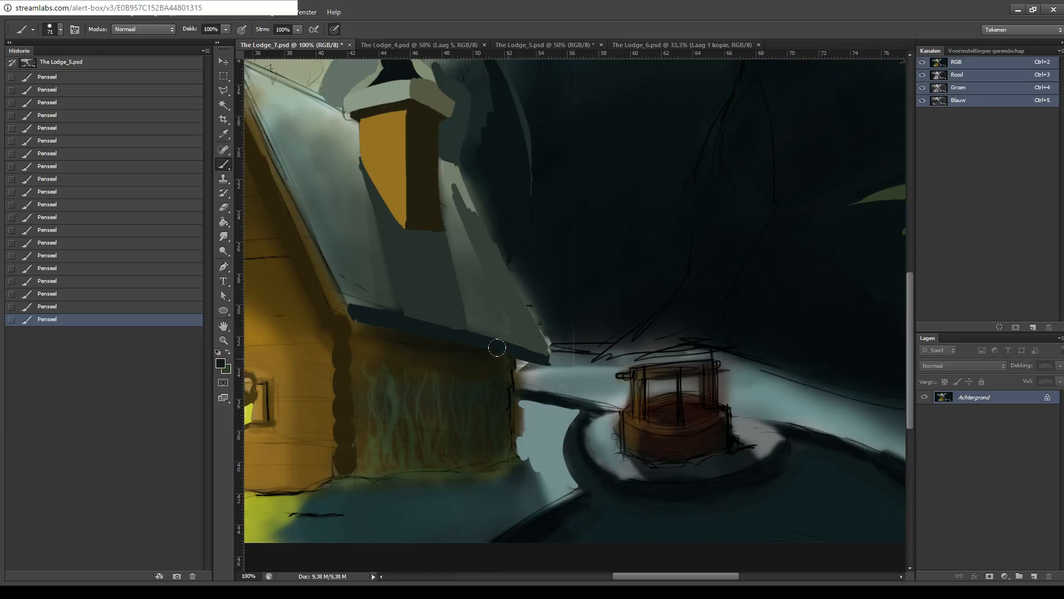
pyautogui.moveTo(496, 348); pyautogui.dragTo(497, 447)
pyautogui.moveTo(614, 333); pyautogui.dragTo(723, 290)
pyautogui.moveTo(565, 308); pyautogui.dragTo(654, 260)
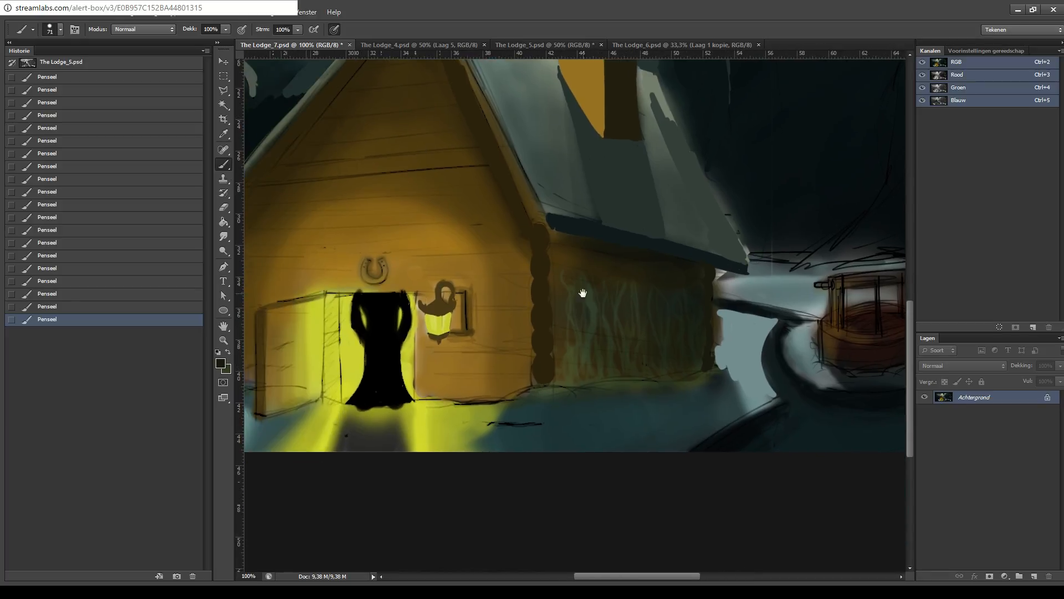
pyautogui.moveTo(536, 342); pyautogui.dragTo(661, 303)
pyautogui.hotkey('ctrl', 's')
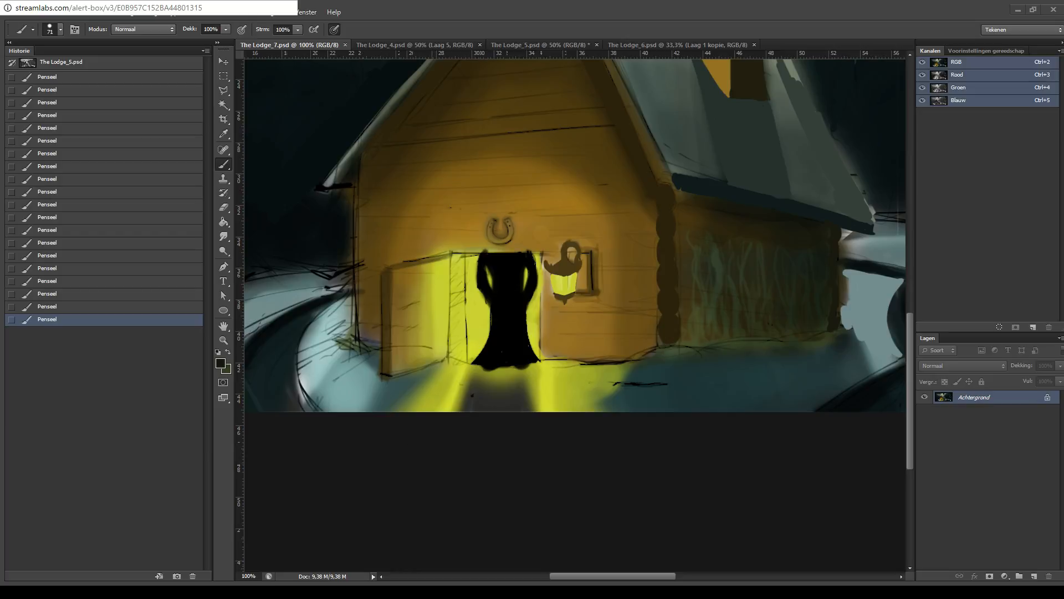
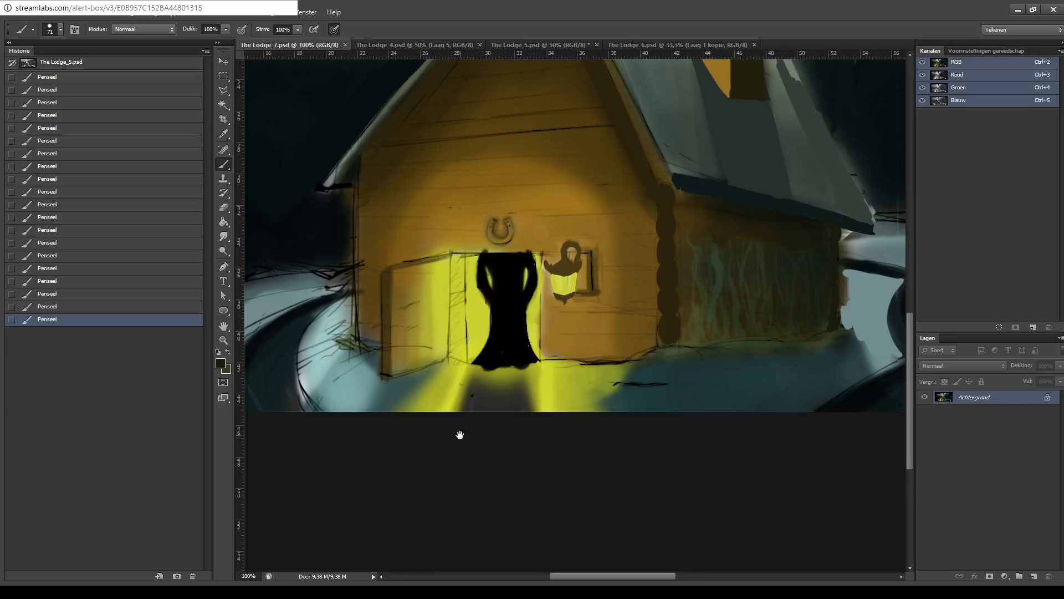
# - Sample a muted green and paint clean wavy vine strokes across the lodge's shaded side wall with a size 71 brush
pyautogui.moveTo(508, 382); pyautogui.dragTo(438, 397)
pyautogui.moveTo(521, 349); pyautogui.dragTo(393, 413)
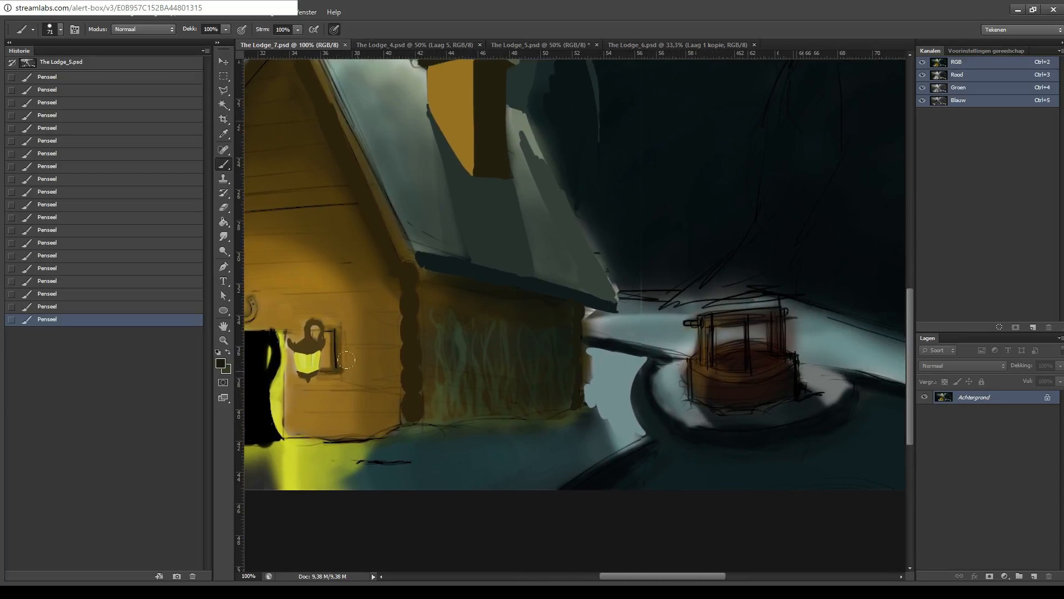
pyautogui.press('i')
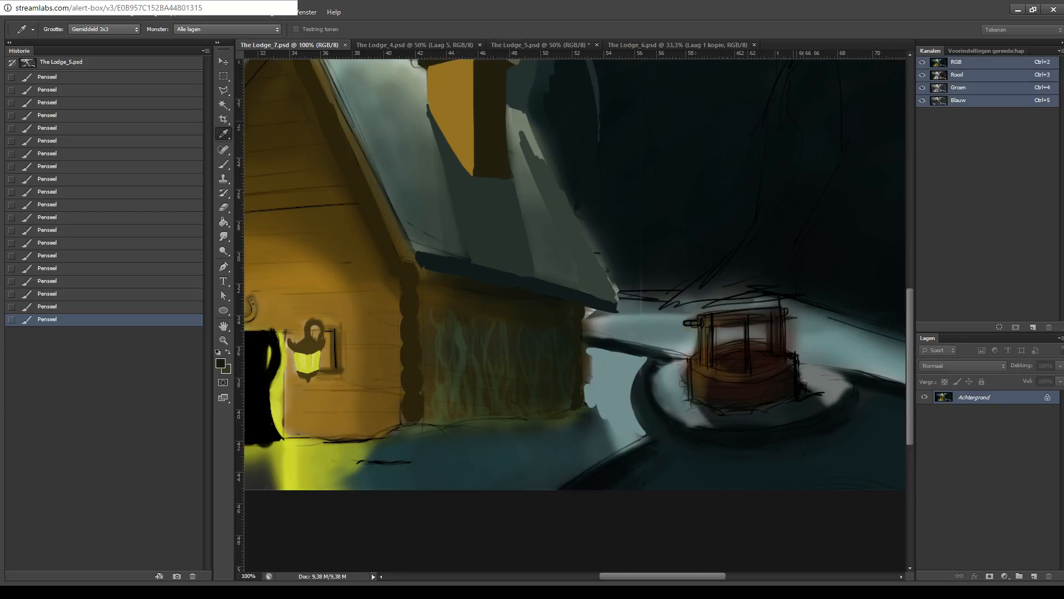
pyautogui.press('b')
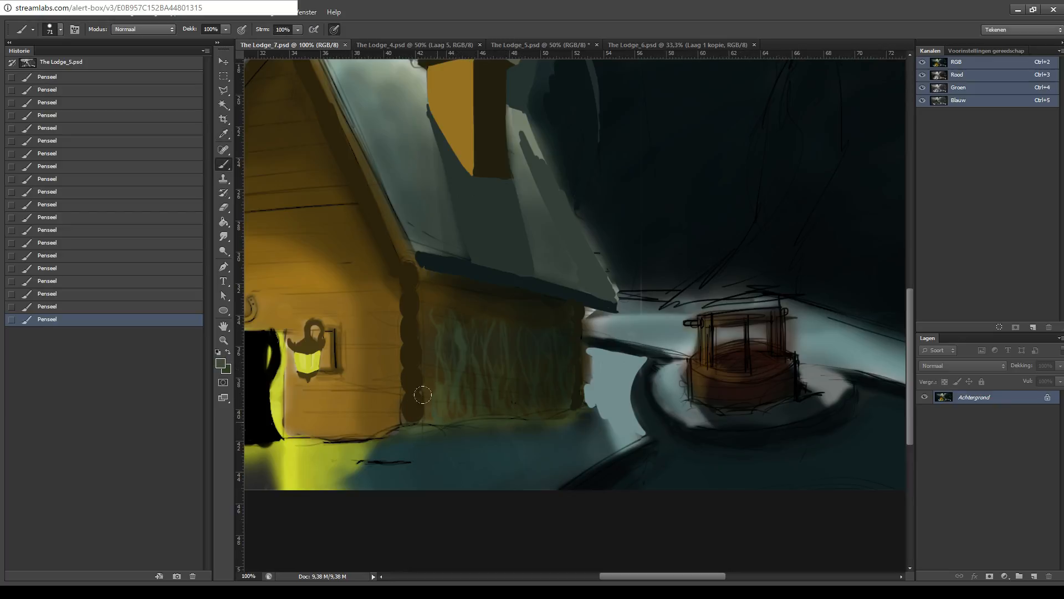
pyautogui.moveTo(439, 388)
pyautogui.mouseDown()
pyautogui.moveTo(424, 306)
pyautogui.moveTo(436, 292)
pyautogui.moveTo(452, 310)
pyautogui.moveTo(447, 404)
pyautogui.moveTo(464, 357)
pyautogui.moveTo(471, 406)
pyautogui.moveTo(476, 340)
pyautogui.moveTo(457, 385)
pyautogui.moveTo(485, 399)
pyautogui.moveTo(492, 317)
pyautogui.mouseUp()
pyautogui.moveTo(490, 309)
pyautogui.mouseDown()
pyautogui.moveTo(490, 405)
pyautogui.moveTo(505, 397)
pyautogui.moveTo(491, 305)
pyautogui.moveTo(509, 401)
pyautogui.moveTo(518, 363)
pyautogui.mouseUp()
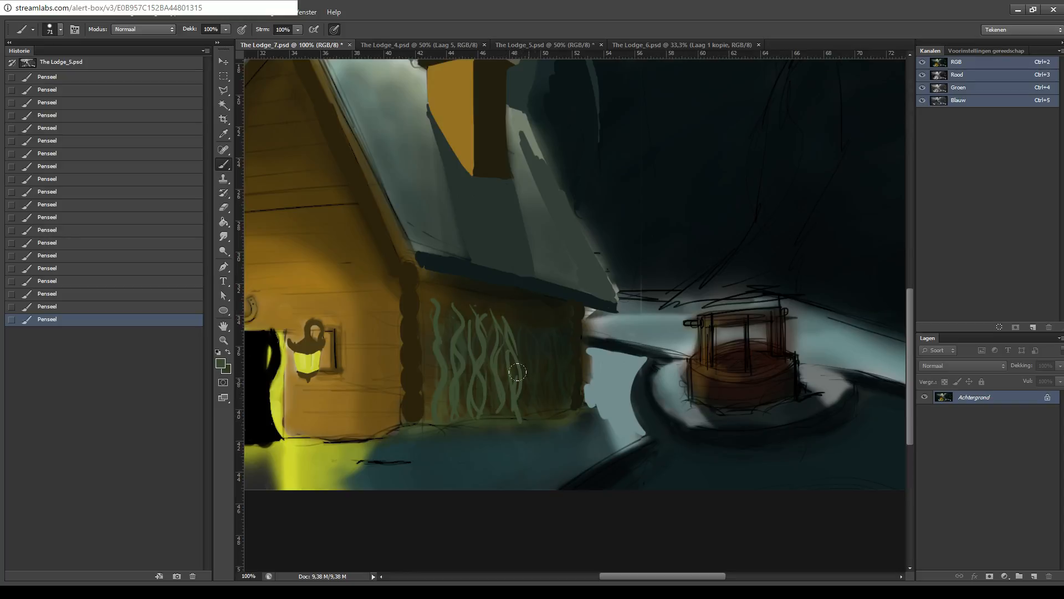
pyautogui.moveTo(534, 410)
pyautogui.mouseDown()
pyautogui.moveTo(518, 307)
pyautogui.moveTo(528, 361)
pyautogui.moveTo(528, 399)
pyautogui.moveTo(523, 325)
pyautogui.mouseUp()
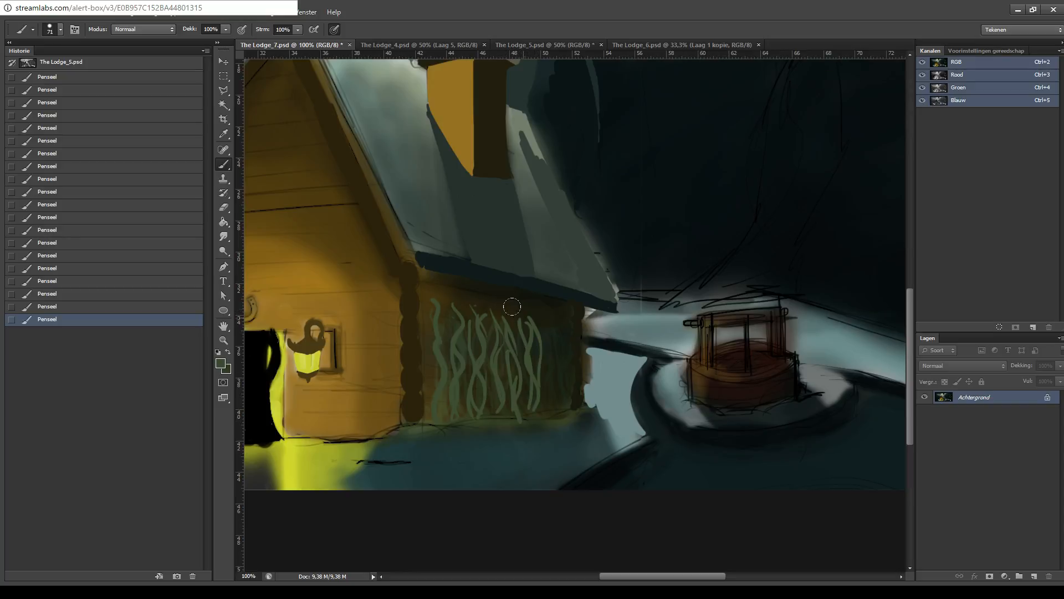
pyautogui.moveTo(539, 362)
pyautogui.mouseDown()
pyautogui.moveTo(548, 409)
pyautogui.moveTo(535, 317)
pyautogui.moveTo(549, 396)
pyautogui.moveTo(534, 320)
pyautogui.moveTo(552, 338)
pyautogui.moveTo(562, 401)
pyautogui.mouseUp()
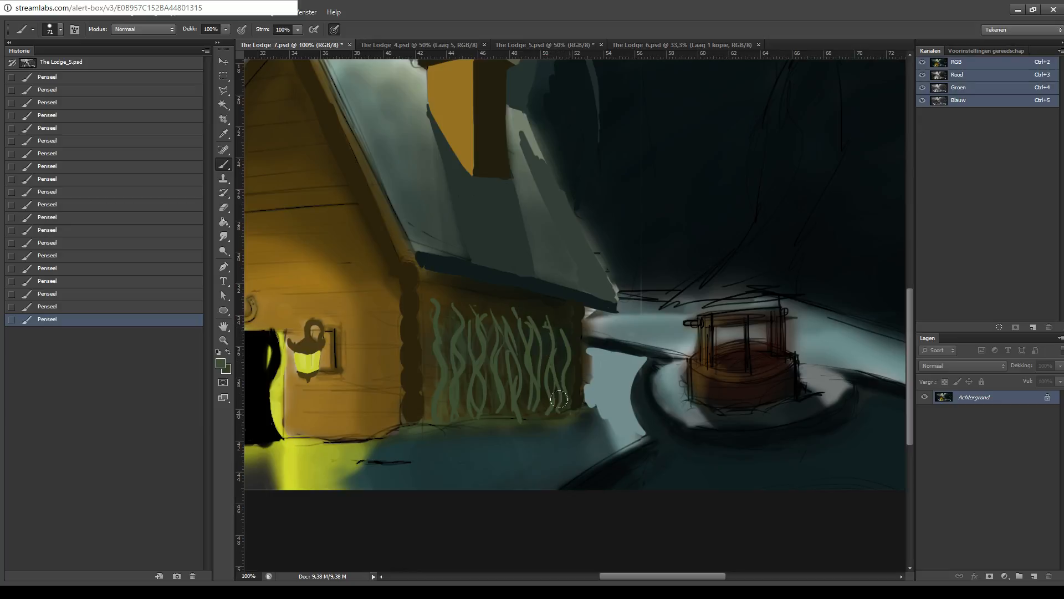
# - Sample the front wall's brown and repaint the front-wall side of the lodge's corner logs as a cleaner, narrower column
pyautogui.moveTo(617, 292)
pyautogui.mouseDown()
pyautogui.moveTo(677, 257)
pyautogui.moveTo(658, 205)
pyautogui.mouseUp()
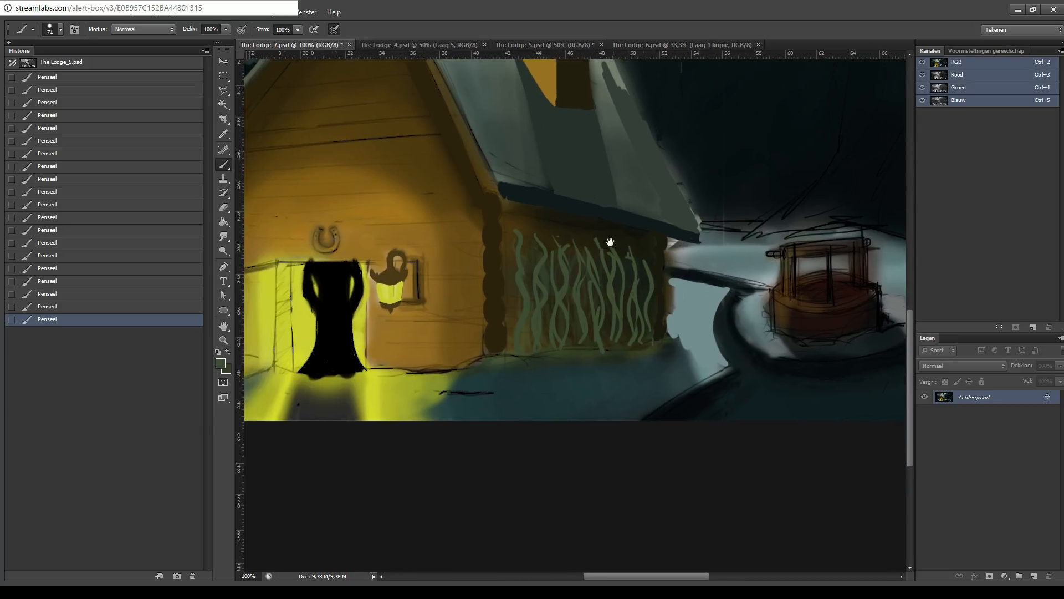
pyautogui.moveTo(459, 287)
pyautogui.mouseDown()
pyautogui.moveTo(483, 294)
pyautogui.moveTo(485, 336)
pyautogui.mouseUp()
pyautogui.press('i')
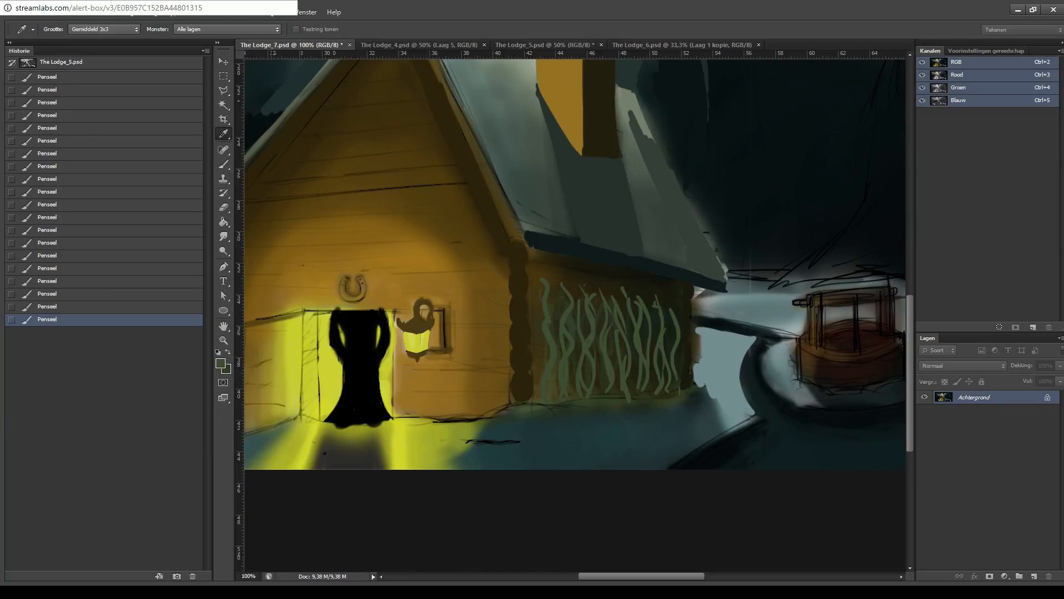
pyautogui.click(502, 261)
pyautogui.press('b')
pyautogui.moveTo(513, 269)
pyautogui.mouseDown()
pyautogui.moveTo(515, 248)
pyautogui.moveTo(500, 295)
pyautogui.mouseUp()
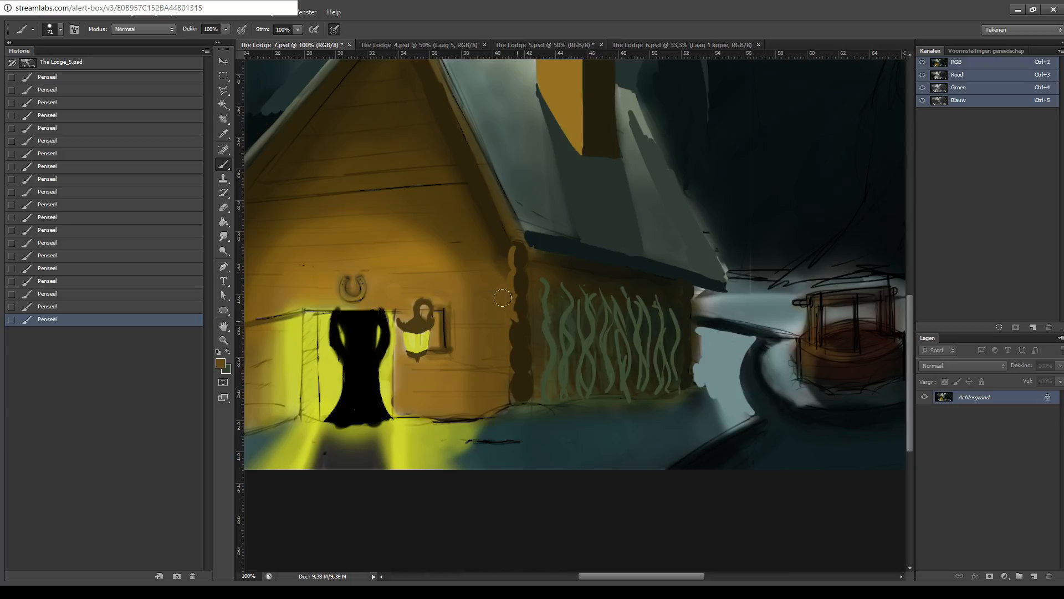
pyautogui.moveTo(510, 295)
pyautogui.mouseDown()
pyautogui.moveTo(518, 397)
pyautogui.moveTo(507, 377)
pyautogui.moveTo(512, 309)
pyautogui.mouseUp()
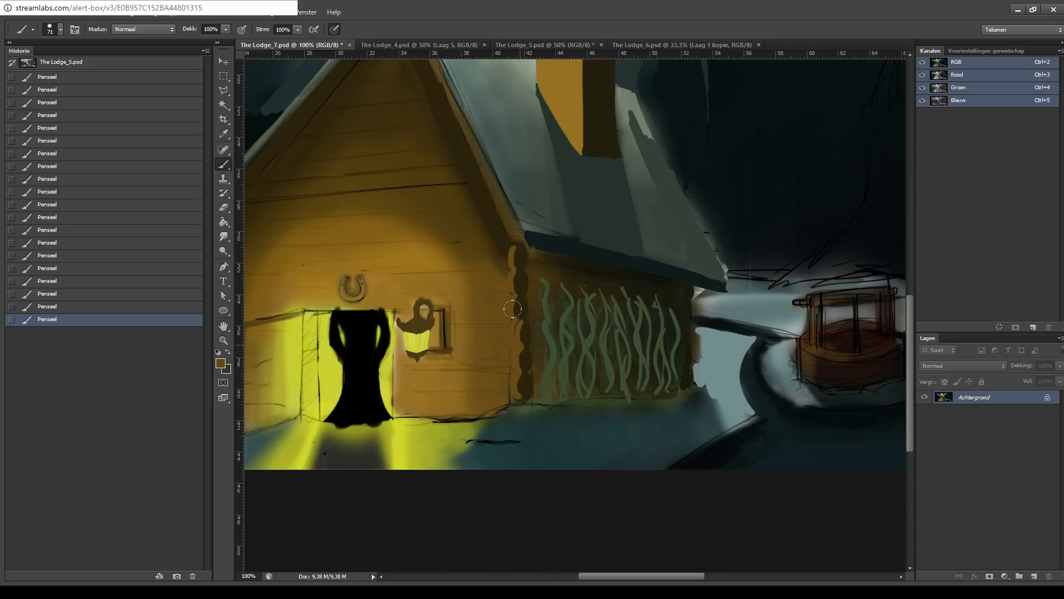
# - Save the painting and check the vines and corner logs against the whole picture
pyautogui.hotkey('ctrl', 's')
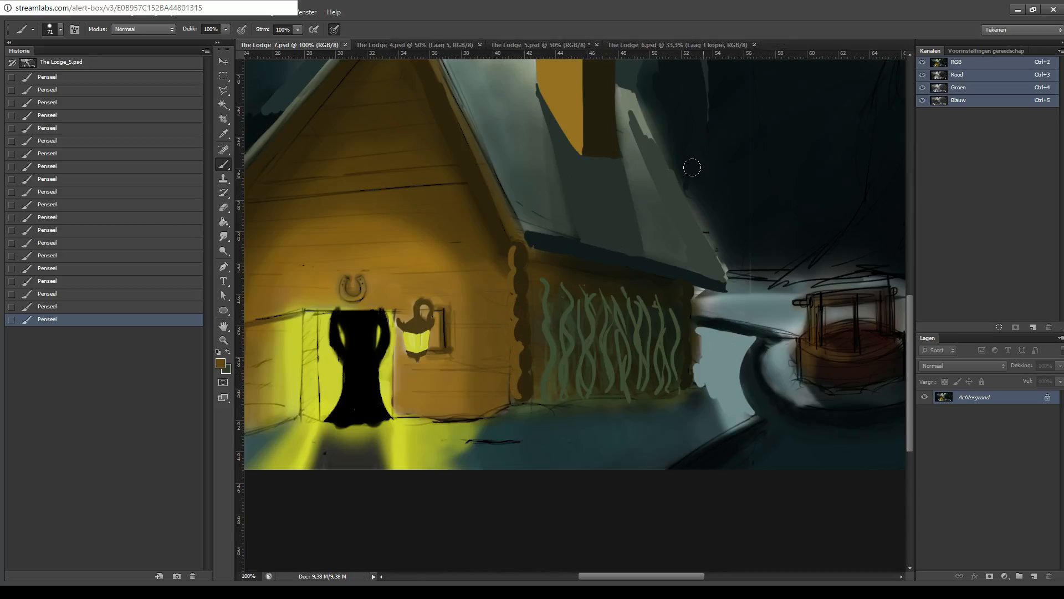
pyautogui.hotkey('ctrl', '-')
pyautogui.hotkey('ctrl', '-')
pyautogui.hotkey('ctrl', '-')
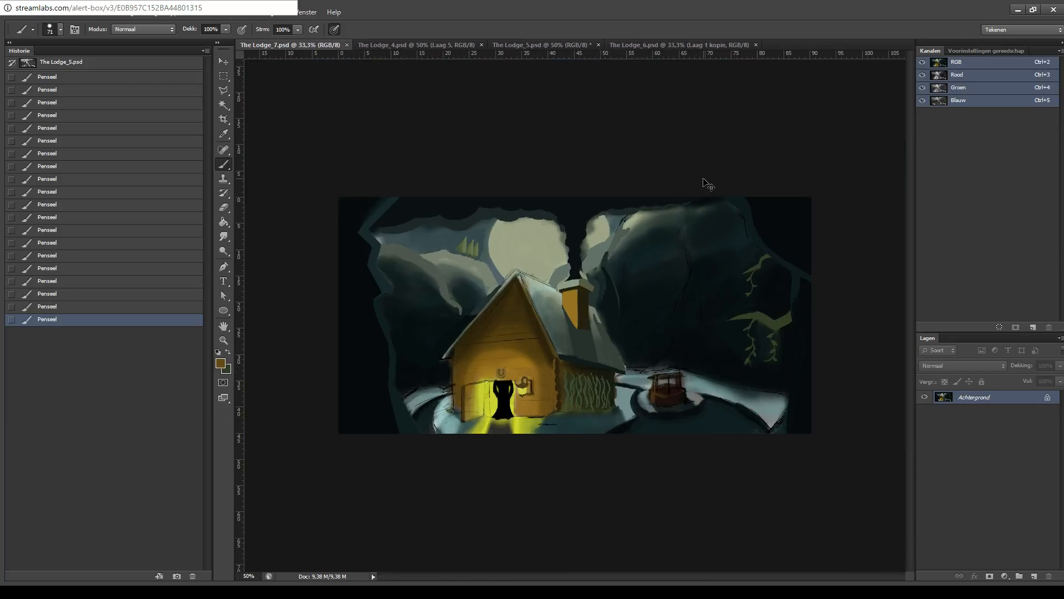
pyautogui.hotkey('ctrl', '+')
pyautogui.hotkey('ctrl', '+')
pyautogui.hotkey('ctrl', '+')
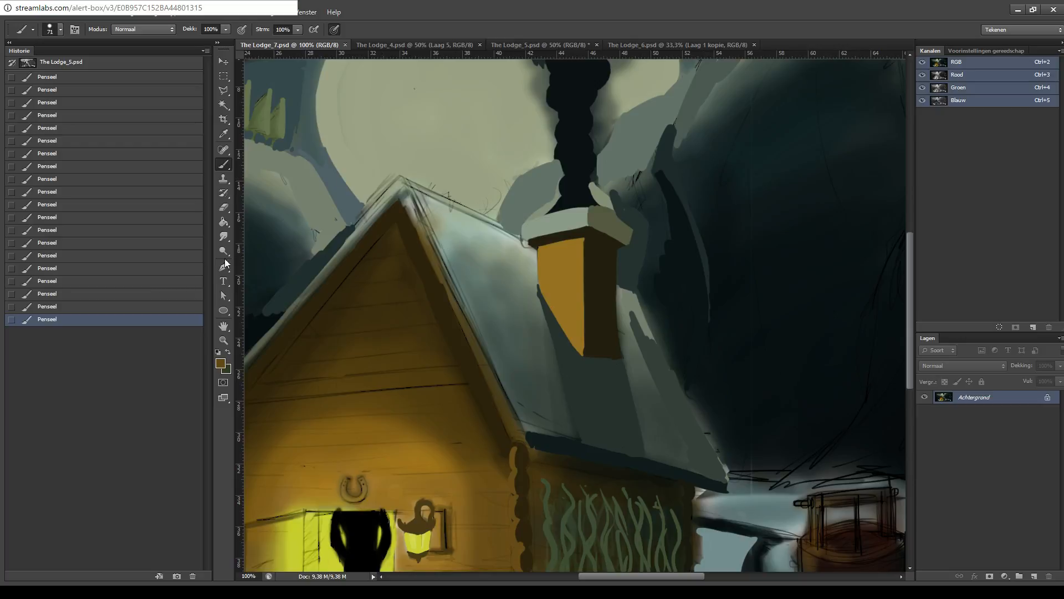
# - Sample a light grey and try a solid light band down the gable's right roof edge from peak to eave
pyautogui.press('i')
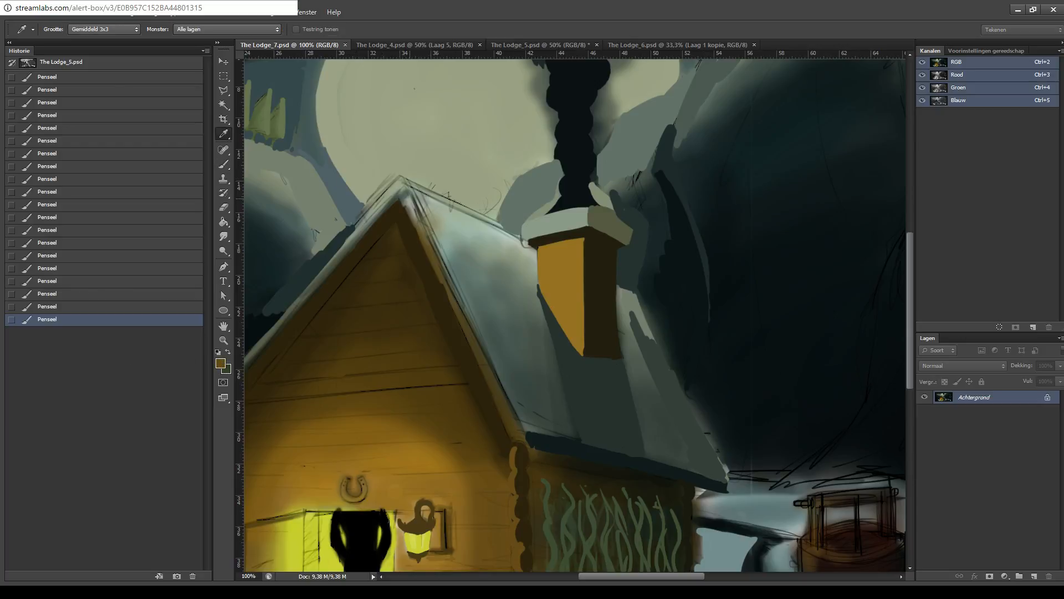
pyautogui.click(516, 373)
pyautogui.press('b')
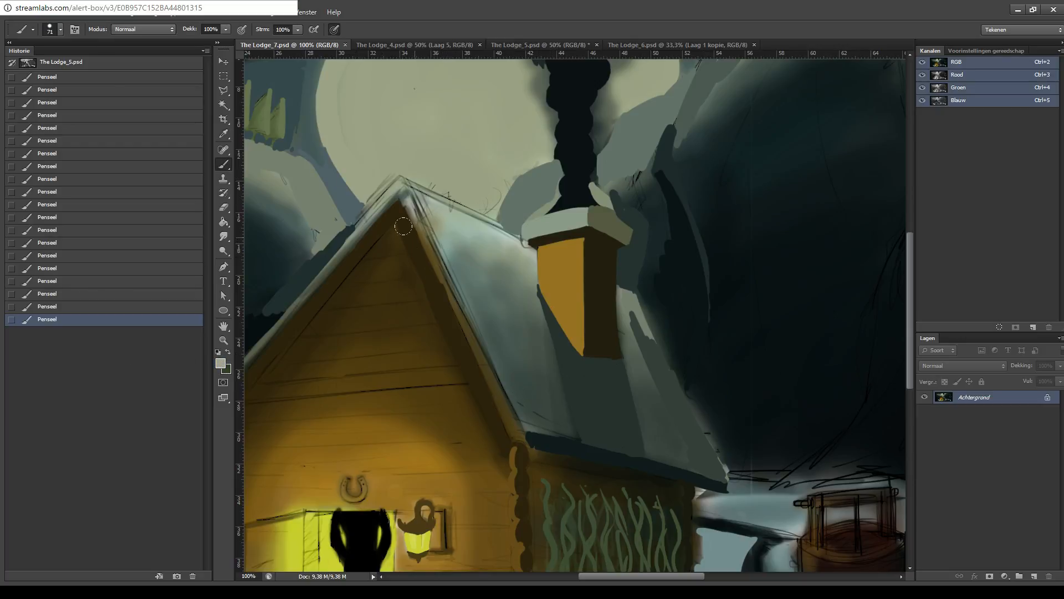
pyautogui.moveTo(408, 206); pyautogui.dragTo(443, 302)
pyautogui.hotkey('ctrl', 'z')
pyautogui.moveTo(408, 204); pyautogui.dragTo(475, 360)
pyautogui.hotkey('ctrl', 'z')
pyautogui.moveTo(413, 237); pyautogui.dragTo(475, 361)
pyautogui.hotkey('ctrl', 'z')
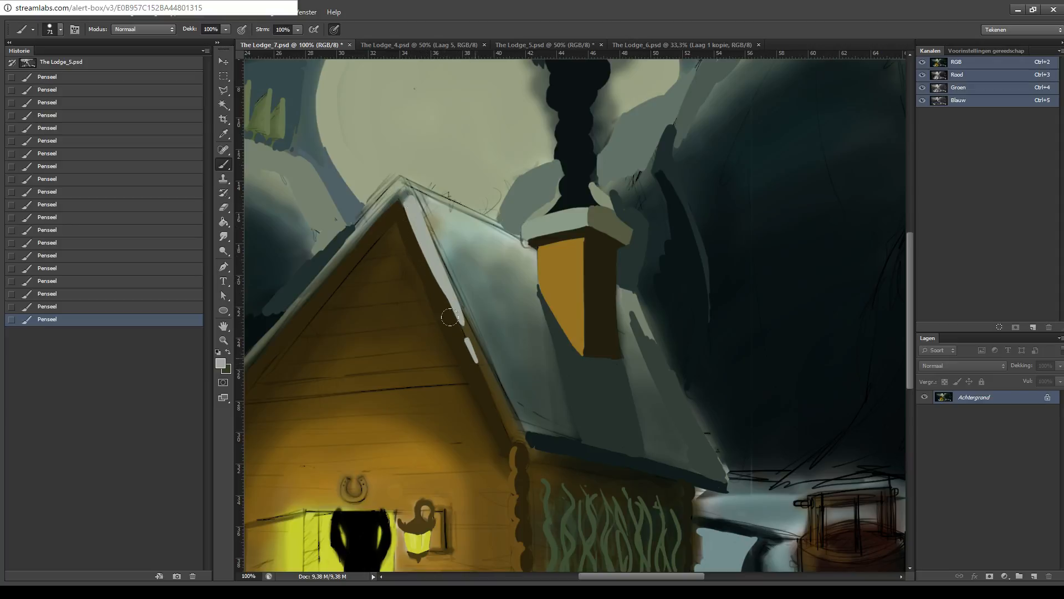
pyautogui.moveTo(450, 305); pyautogui.dragTo(517, 442)
pyautogui.moveTo(475, 358)
pyautogui.mouseDown()
pyautogui.moveTo(517, 444)
pyautogui.moveTo(501, 401)
pyautogui.mouseUp()
pyautogui.hotkey('ctrl', 'z')
pyautogui.moveTo(460, 303); pyautogui.dragTo(510, 426)
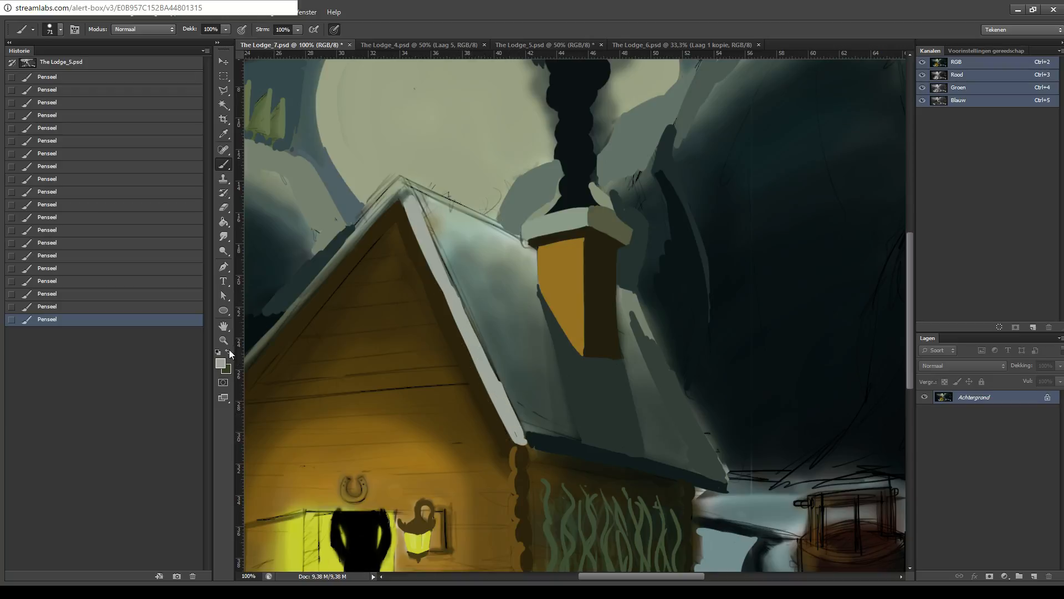
# - Sample the eave's dark blue-green and paint a solid dark band down the gable's right roof edge from peak to eave
pyautogui.press('i')
pyautogui.keyDown('alt'); pyautogui.click(534, 443); pyautogui.keyUp('alt')
pyautogui.moveTo(417, 233); pyautogui.dragTo(440, 284)
pyautogui.moveTo(403, 190)
pyautogui.mouseDown()
pyautogui.moveTo(414, 238)
pyautogui.moveTo(394, 177)
pyautogui.moveTo(480, 372)
pyautogui.mouseUp()
pyautogui.moveTo(431, 235); pyautogui.dragTo(482, 365)
pyautogui.hotkey('ctrl', 'z')
pyautogui.moveTo(414, 210); pyautogui.dragTo(484, 368)
pyautogui.moveTo(453, 333); pyautogui.dragTo(507, 416)
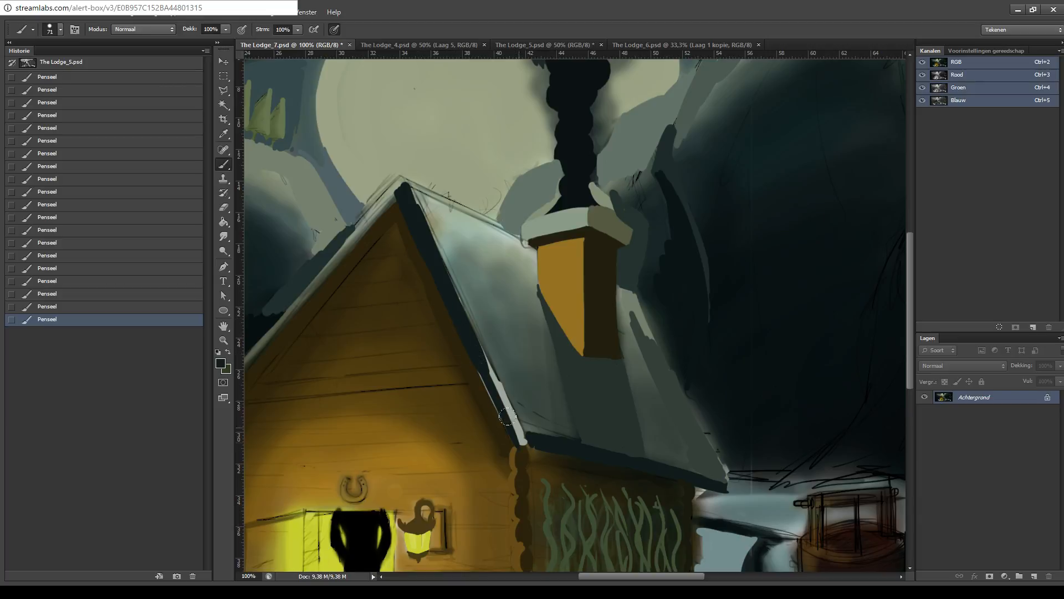
pyautogui.moveTo(453, 306); pyautogui.dragTo(516, 429)
pyautogui.moveTo(476, 365); pyautogui.dragTo(521, 431)
pyautogui.moveTo(477, 354); pyautogui.dragTo(514, 418)
# - Paint the lower end of the gable's left roof edge in the same dark blue-green, undoing strokes that miss the edge
pyautogui.moveTo(577, 337); pyautogui.dragTo(682, 275)
pyautogui.moveTo(702, 222); pyautogui.dragTo(728, 262)
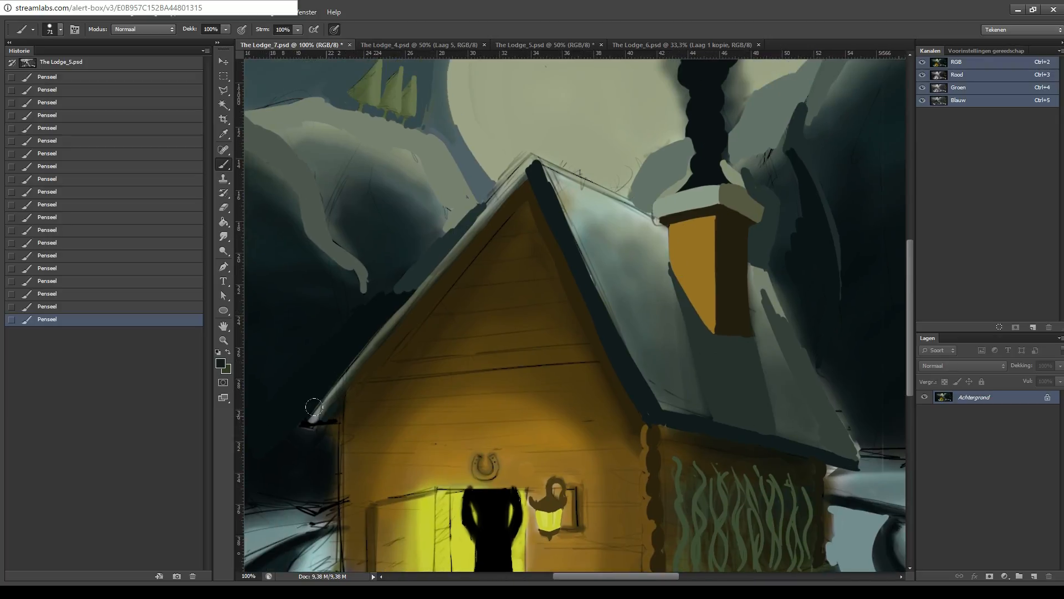
pyautogui.moveTo(312, 415)
pyautogui.mouseDown()
pyautogui.moveTo(341, 359)
pyautogui.moveTo(382, 338)
pyautogui.mouseUp()
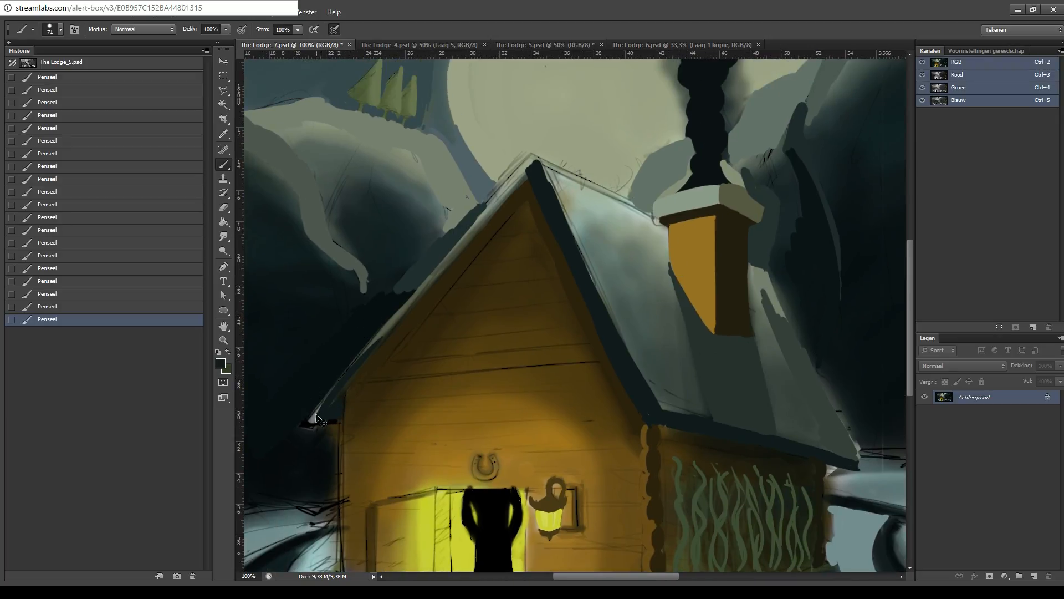
pyautogui.hotkey('ctrl', 'z')
pyautogui.moveTo(316, 411); pyautogui.dragTo(345, 375)
pyautogui.hotkey('ctrl', 'z')
pyautogui.moveTo(318, 411)
pyautogui.mouseDown()
pyautogui.moveTo(335, 374)
pyautogui.moveTo(320, 397)
pyautogui.moveTo(327, 404)
pyautogui.moveTo(333, 381)
pyautogui.moveTo(313, 406)
pyautogui.moveTo(384, 301)
pyautogui.mouseUp()
pyautogui.hotkey('ctrl', 'z')
pyautogui.moveTo(310, 397); pyautogui.dragTo(413, 291)
pyautogui.hotkey('ctrl', 'z')
pyautogui.hotkey('ctrl', 'z')
pyautogui.moveTo(310, 403); pyautogui.dragTo(424, 295)
pyautogui.hotkey('ctrl', 'z')
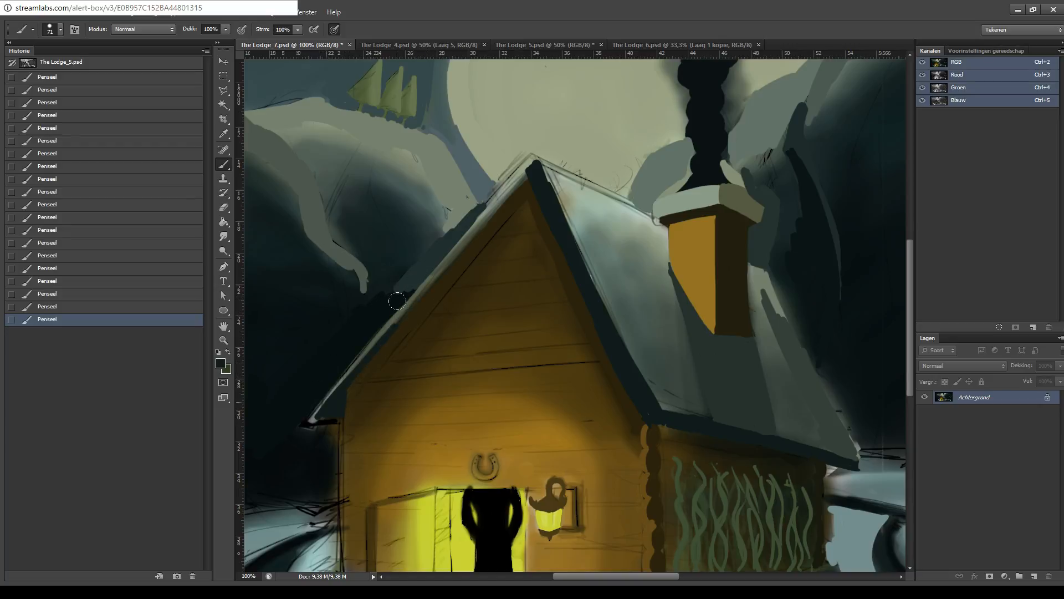
# - Extend the dark band up the gable's left roof edge towards the peak
pyautogui.moveTo(340, 402); pyautogui.dragTo(426, 297)
pyautogui.moveTo(382, 339); pyautogui.dragTo(473, 247)
pyautogui.moveTo(430, 294); pyautogui.dragTo(495, 215)
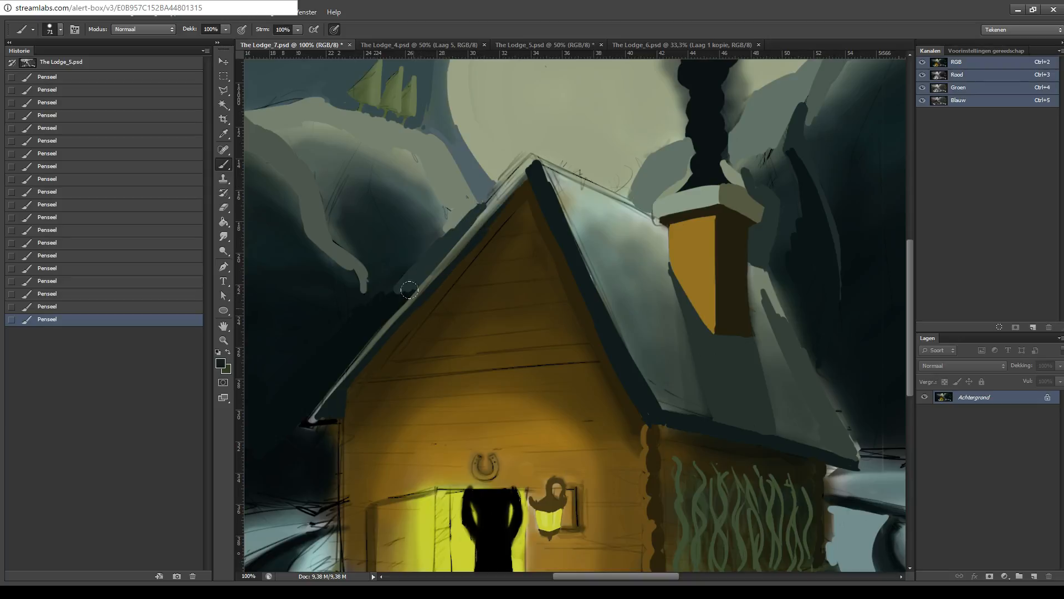
pyautogui.moveTo(409, 289); pyautogui.dragTo(502, 202)
pyautogui.moveTo(438, 249); pyautogui.dragTo(485, 197)
# - Save the painting and check the dark roof edges against the whole picture
pyautogui.hotkey('ctrl', '-')
pyautogui.hotkey('ctrl', '-')
pyautogui.hotkey('ctrl', '-')
pyautogui.hotkey('ctrl', '-')
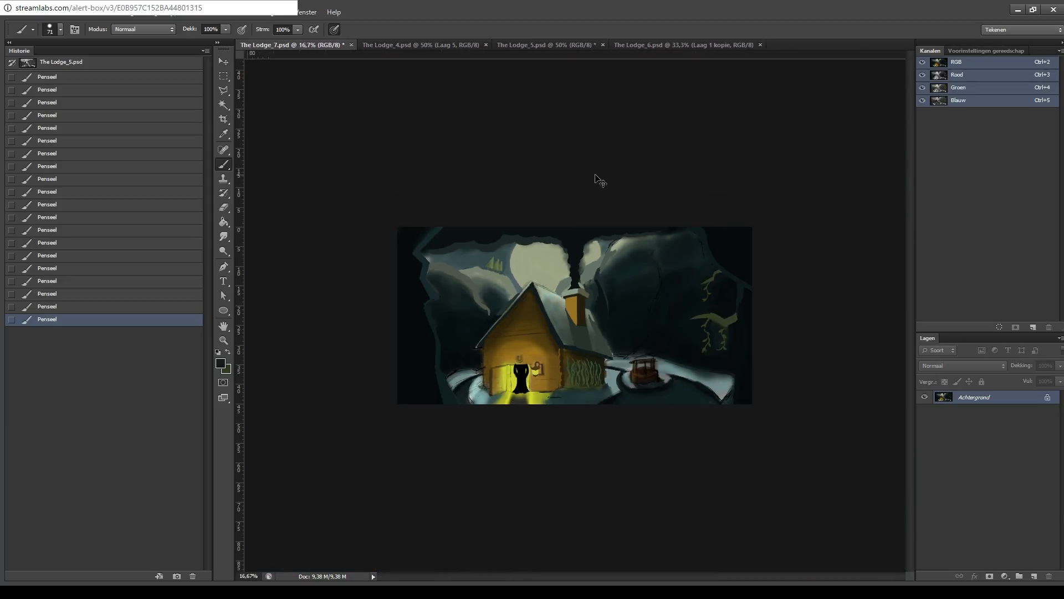
pyautogui.hotkey('ctrl', '+')
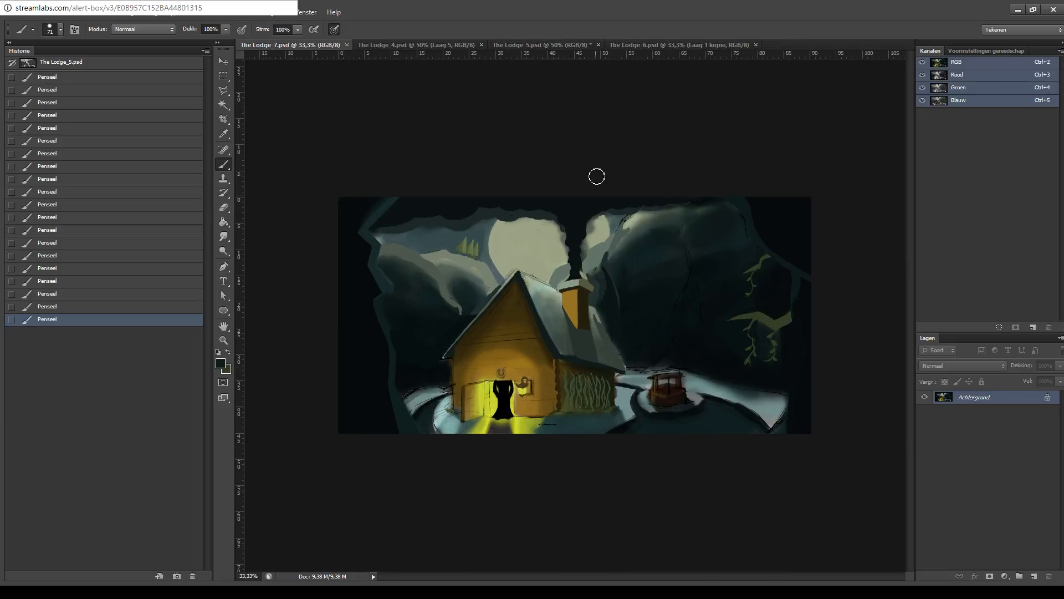
pyautogui.hotkey('ctrl', '+')
pyautogui.hotkey('ctrl', '+')
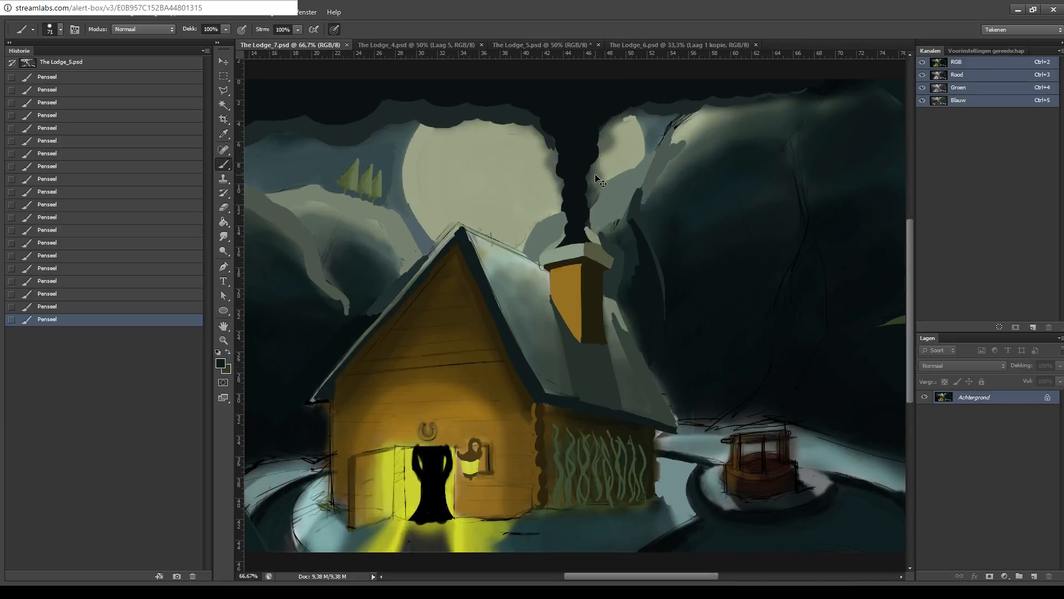
# - Sample a grey-teal, paint a solid snow band behind the well and between its posts, and save the painting
pyautogui.moveTo(672, 342)
pyautogui.mouseDown()
pyautogui.moveTo(537, 261)
pyautogui.moveTo(495, 254)
pyautogui.mouseUp()
pyautogui.moveTo(605, 285); pyautogui.dragTo(564, 226)
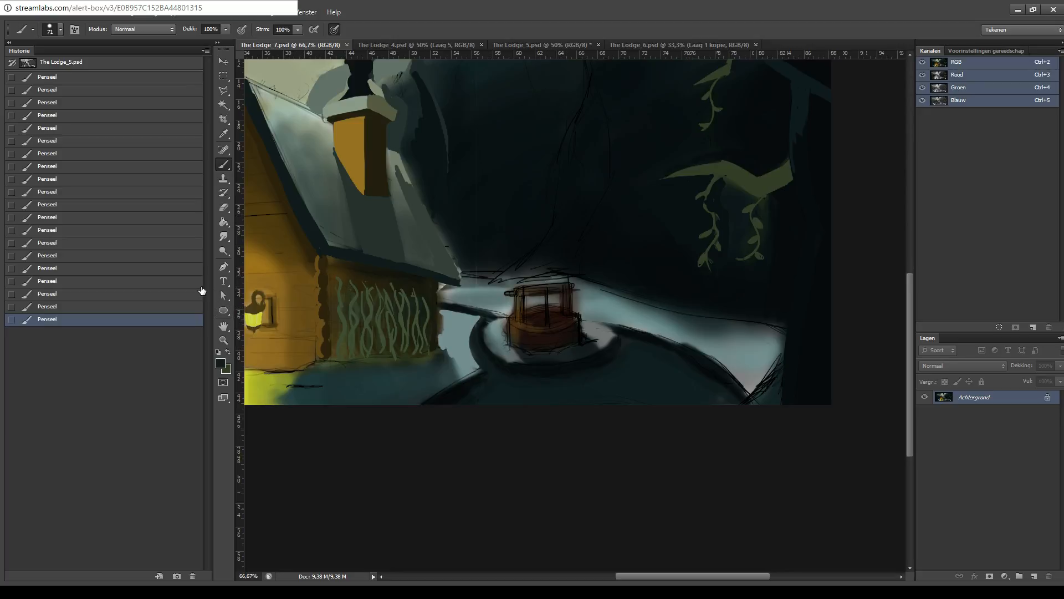
pyautogui.press('i')
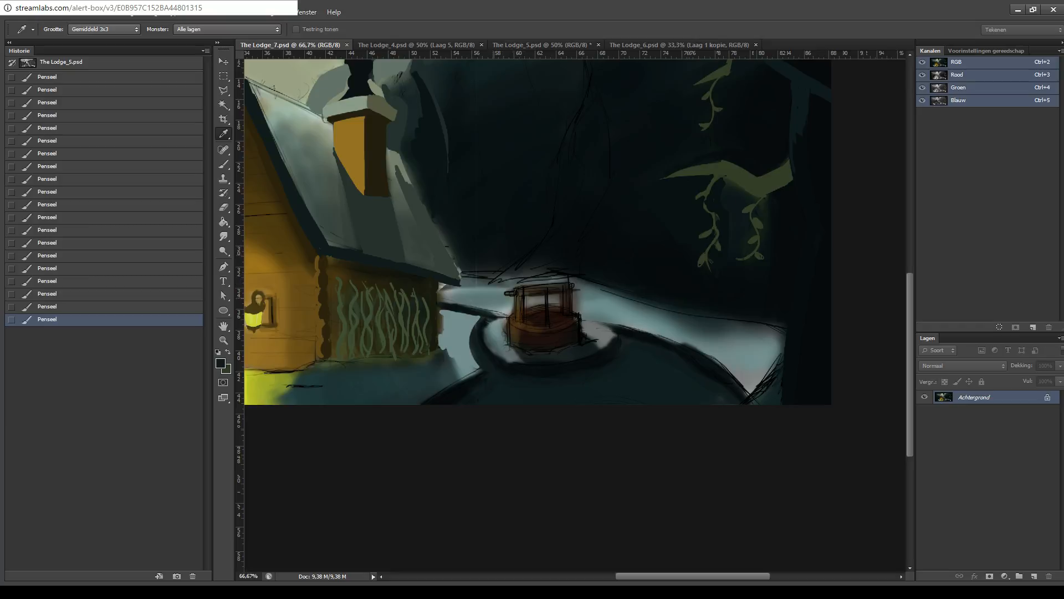
pyautogui.press('b')
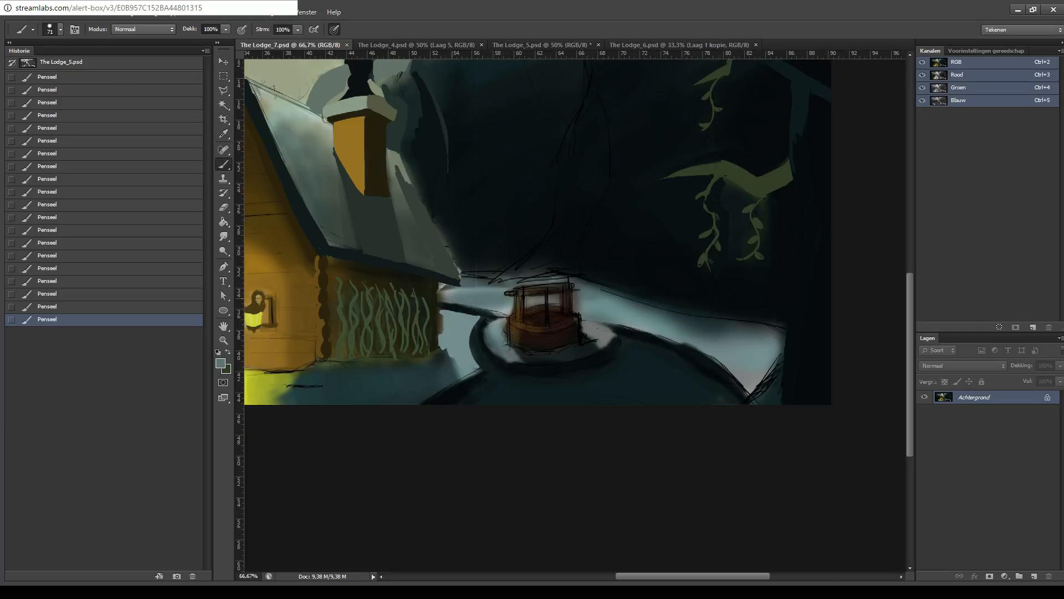
pyautogui.moveTo(438, 284)
pyautogui.mouseDown()
pyautogui.moveTo(580, 277)
pyautogui.moveTo(558, 270)
pyautogui.moveTo(573, 285)
pyautogui.moveTo(700, 310)
pyautogui.mouseUp()
pyautogui.hotkey('ctrl', 'z')
pyautogui.moveTo(579, 293)
pyautogui.mouseDown()
pyautogui.moveTo(578, 303)
pyautogui.moveTo(573, 289)
pyautogui.moveTo(528, 300)
pyautogui.moveTo(555, 295)
pyautogui.mouseUp()
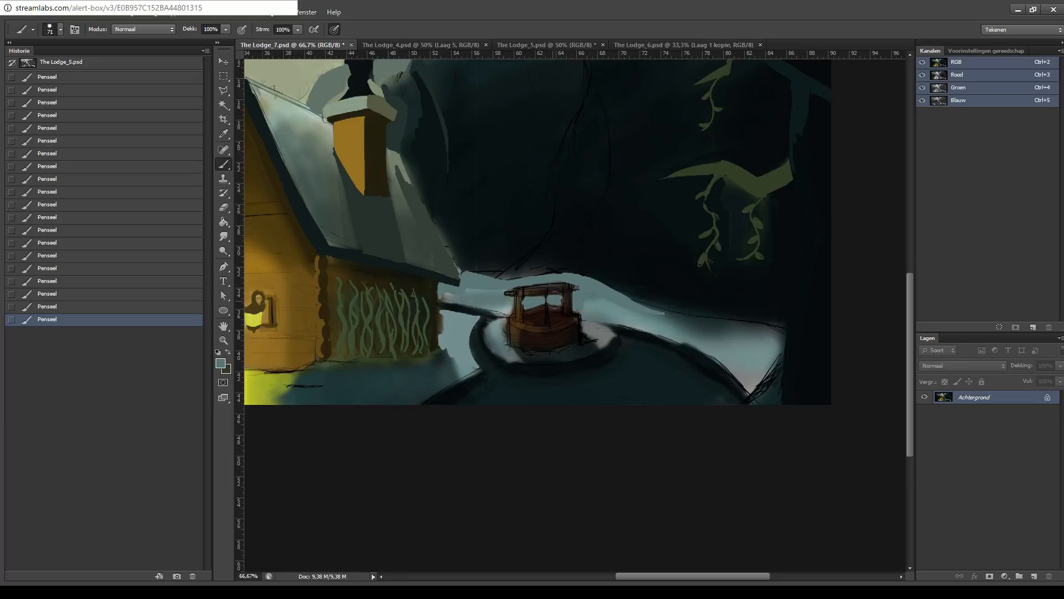
pyautogui.hotkey('ctrl', 's')
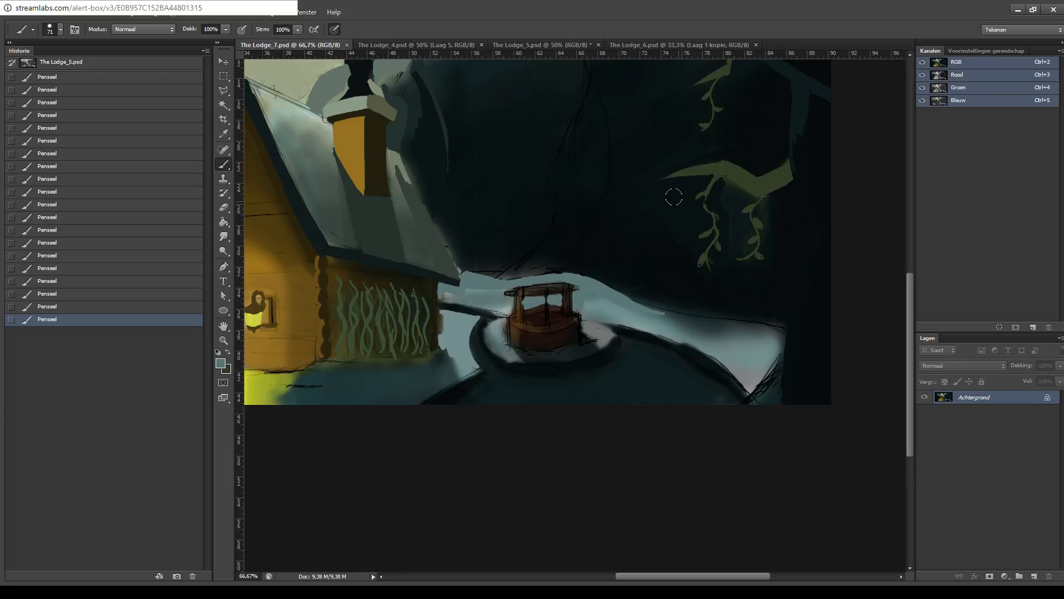
# - Sample a golden brown from the well and paint its left post and front-left rim, undoing strokes that miss the shape
pyautogui.hotkey('ctrl', '+')
pyautogui.hotkey('ctrl', '+')
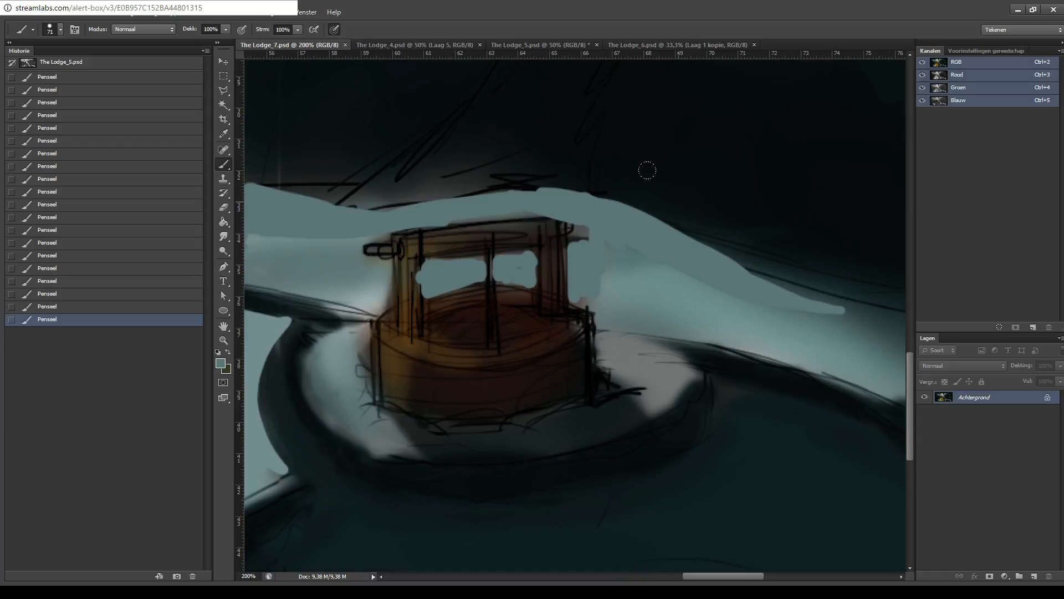
pyautogui.press('i')
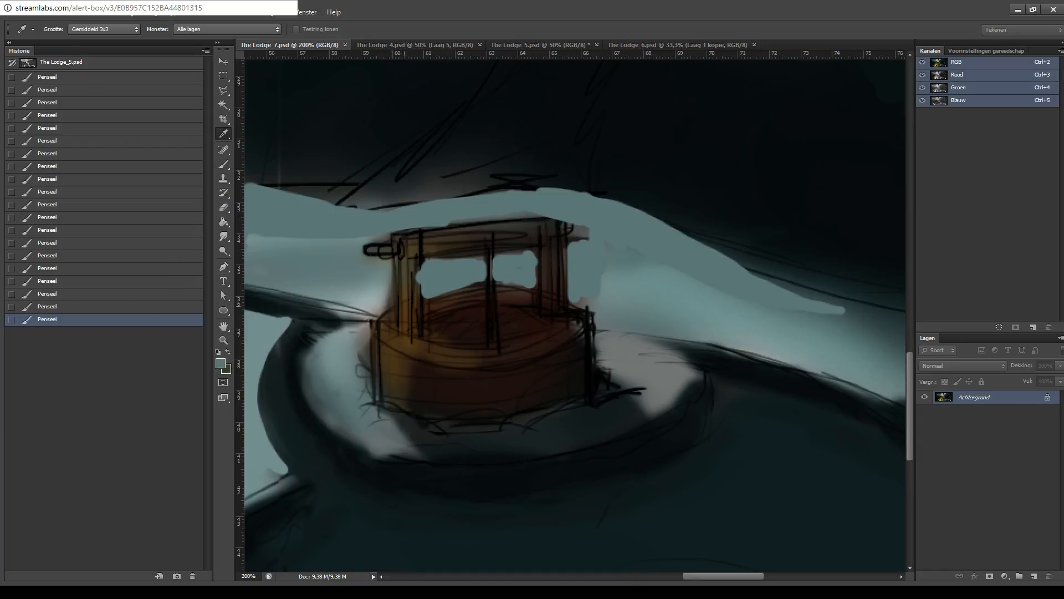
pyautogui.click(450, 318)
pyautogui.press('b')
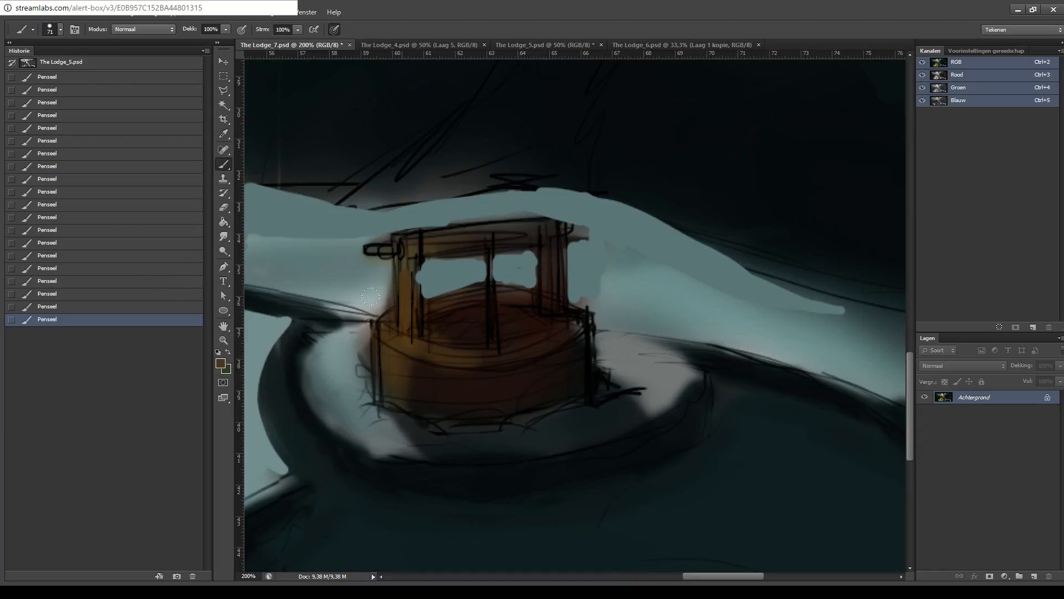
pyautogui.moveTo(399, 256)
pyautogui.mouseDown()
pyautogui.moveTo(399, 329)
pyautogui.moveTo(387, 336)
pyautogui.moveTo(455, 366)
pyautogui.mouseUp()
pyautogui.hotkey('ctrl', 'z')
pyautogui.moveTo(387, 317)
pyautogui.mouseDown()
pyautogui.moveTo(392, 340)
pyautogui.moveTo(472, 367)
pyautogui.moveTo(390, 331)
pyautogui.moveTo(492, 363)
pyautogui.mouseUp()
pyautogui.hotkey('ctrl', 'z')
pyautogui.hotkey('ctrl', 'z')
pyautogui.moveTo(397, 318)
pyautogui.mouseDown()
pyautogui.moveTo(508, 355)
pyautogui.moveTo(435, 349)
pyautogui.moveTo(508, 353)
pyautogui.mouseUp()
pyautogui.hotkey('ctrl', 'z')
pyautogui.hotkey('ctrl', 'z')
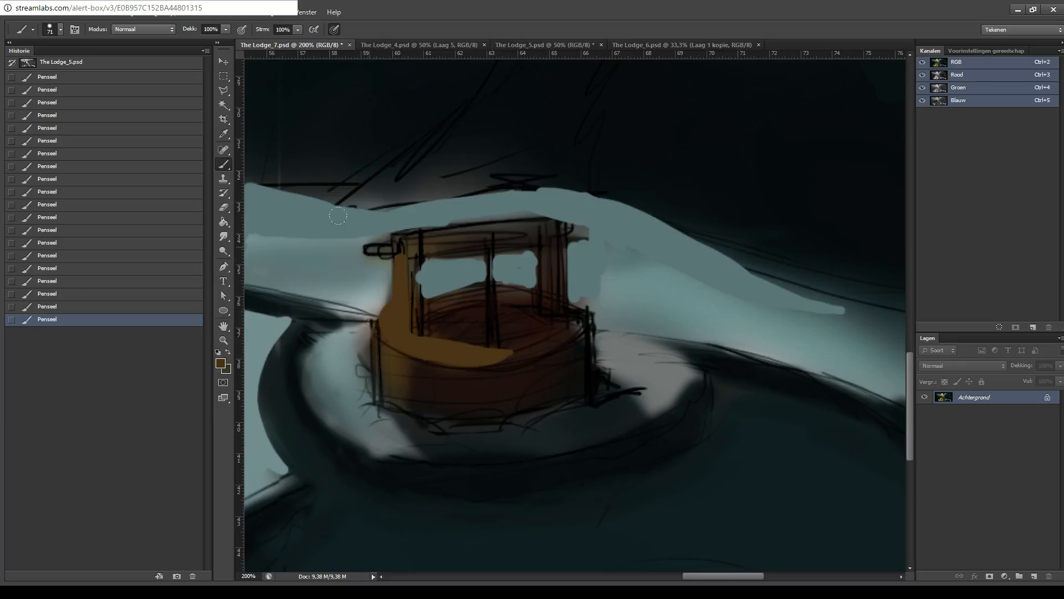
# - Fill the left half of the well's outer wall with solid golden brown down to its base
pyautogui.press('i')
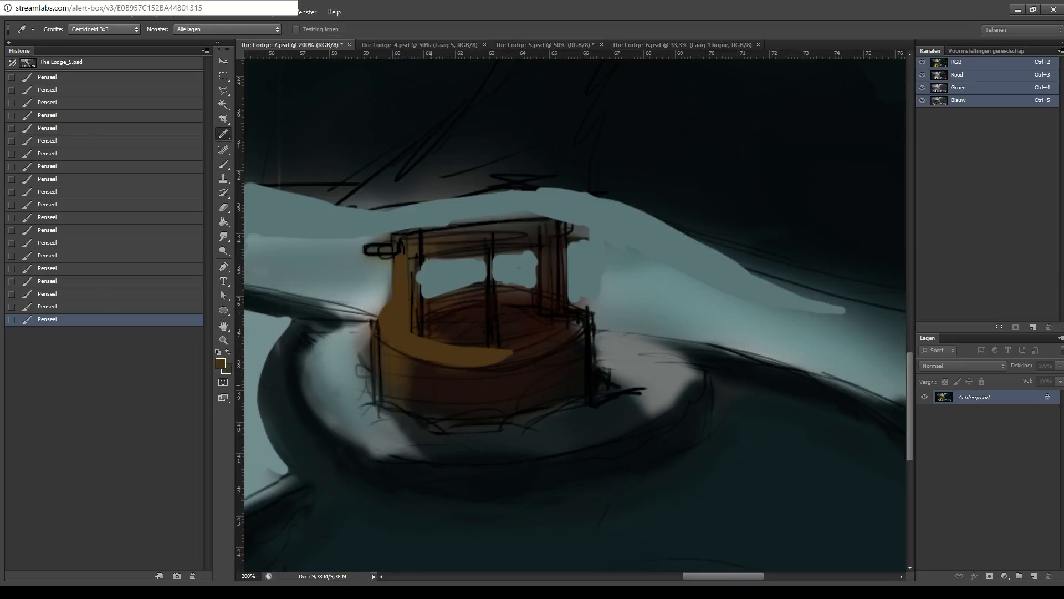
pyautogui.press('b')
pyautogui.moveTo(378, 335)
pyautogui.mouseDown()
pyautogui.moveTo(377, 407)
pyautogui.moveTo(455, 363)
pyautogui.mouseUp()
pyautogui.moveTo(378, 337)
pyautogui.mouseDown()
pyautogui.moveTo(461, 376)
pyautogui.moveTo(462, 388)
pyautogui.mouseUp()
pyautogui.moveTo(387, 366); pyautogui.dragTo(461, 404)
pyautogui.moveTo(388, 391); pyautogui.dragTo(469, 409)
pyautogui.moveTo(390, 409); pyautogui.dragTo(485, 420)
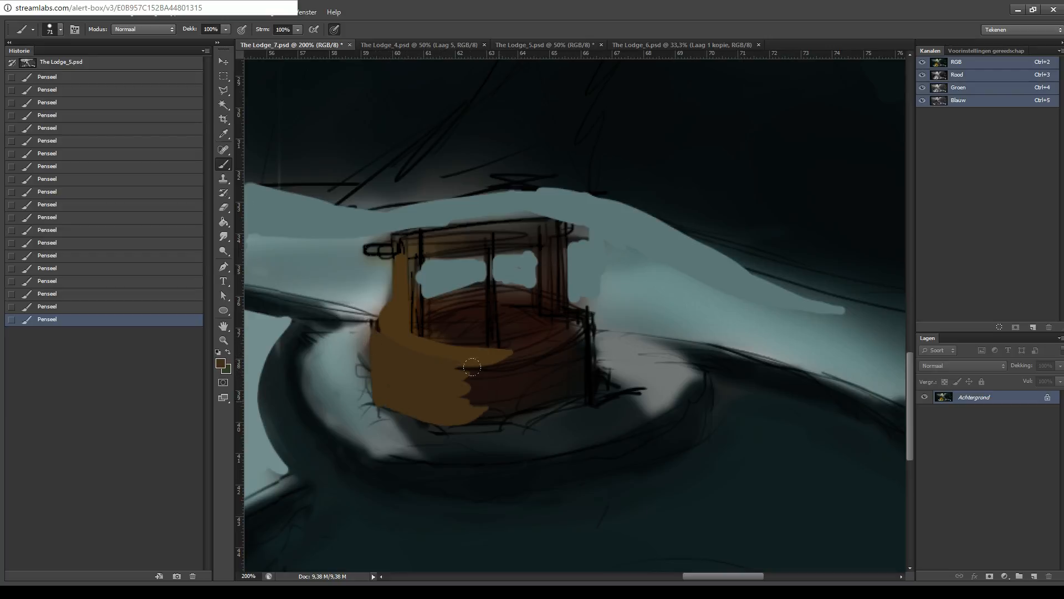
pyautogui.hotkey('ctrl', 'z')
pyautogui.moveTo(391, 407); pyautogui.dragTo(473, 417)
pyautogui.moveTo(484, 345); pyautogui.dragTo(473, 341)
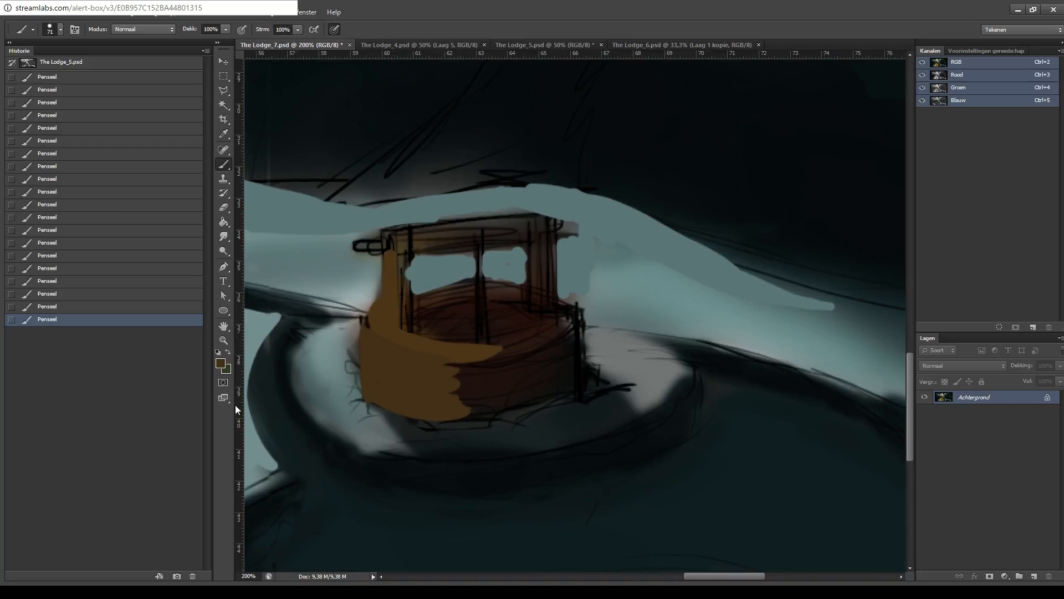
# - Pick a dark reddish brown and fill the right half of the well's outer wall up to its right edge
pyautogui.click(221, 363)
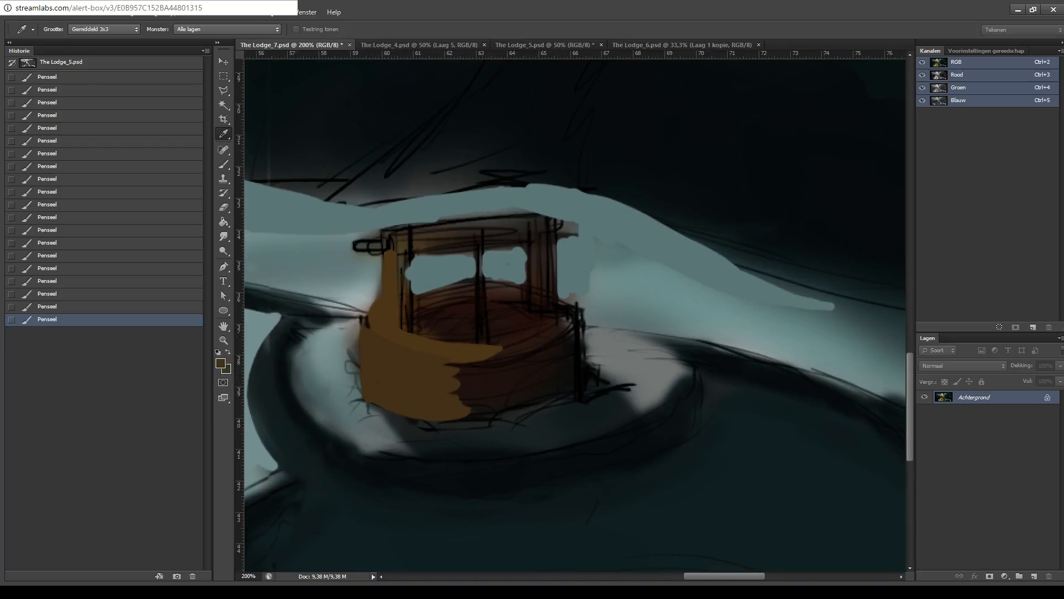
pyautogui.press('Return')
pyautogui.moveTo(455, 380)
pyautogui.mouseDown()
pyautogui.moveTo(425, 349)
pyautogui.moveTo(471, 365)
pyautogui.moveTo(549, 352)
pyautogui.mouseUp()
pyautogui.moveTo(464, 350)
pyautogui.mouseDown()
pyautogui.moveTo(432, 378)
pyautogui.moveTo(524, 366)
pyautogui.moveTo(467, 367)
pyautogui.moveTo(494, 377)
pyautogui.moveTo(475, 358)
pyautogui.mouseUp()
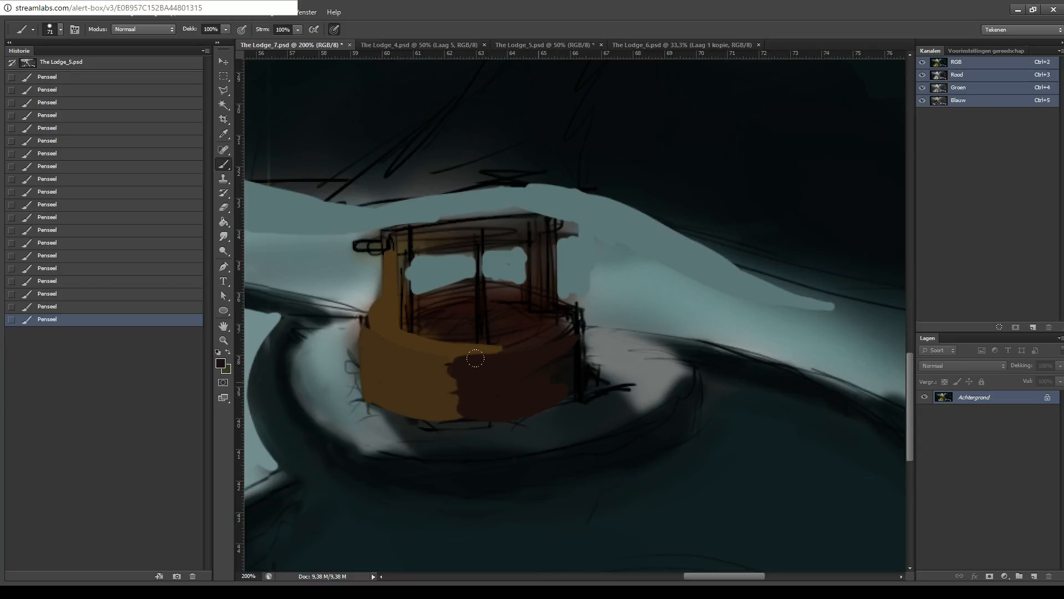
pyautogui.moveTo(567, 350); pyautogui.dragTo(571, 382)
pyautogui.moveTo(571, 343)
pyautogui.mouseDown()
pyautogui.moveTo(572, 329)
pyautogui.moveTo(585, 386)
pyautogui.mouseUp()
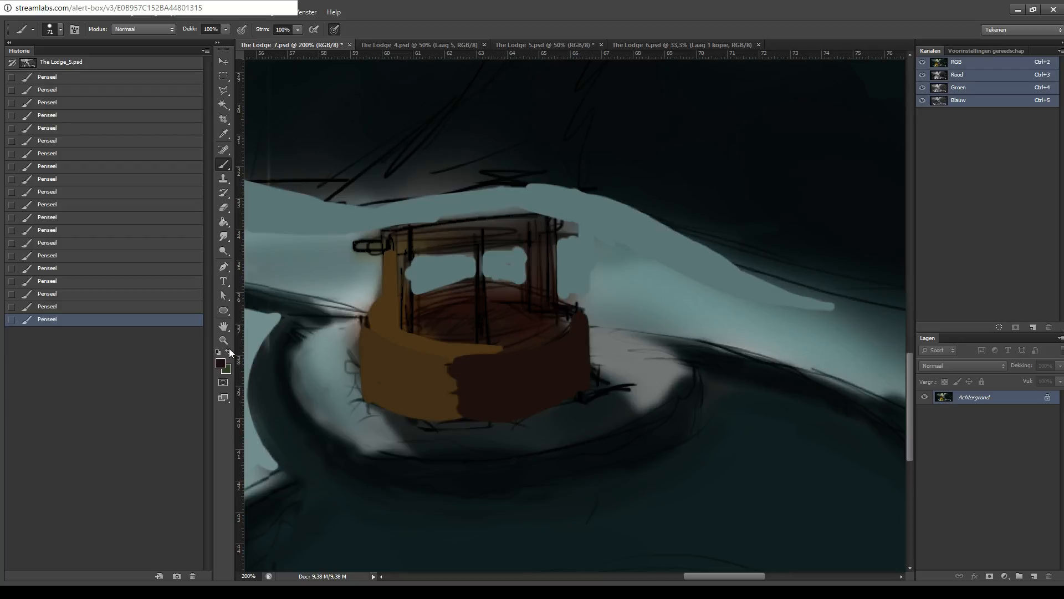
# - Paint the inner left post, crossbeam, right post and right rim of the well in solid reddish brown
pyautogui.press('i')
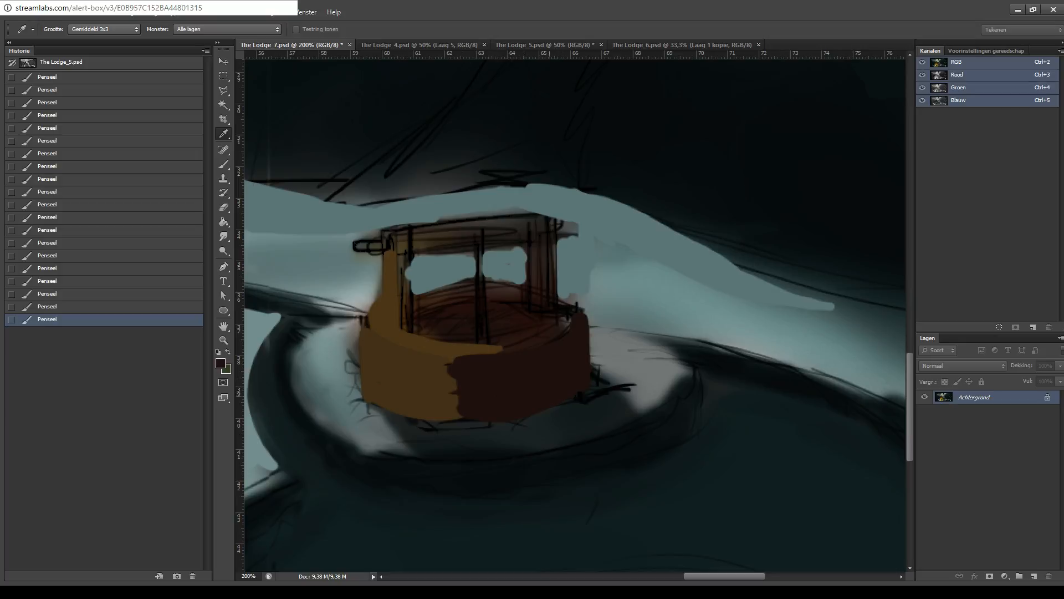
pyautogui.press('b')
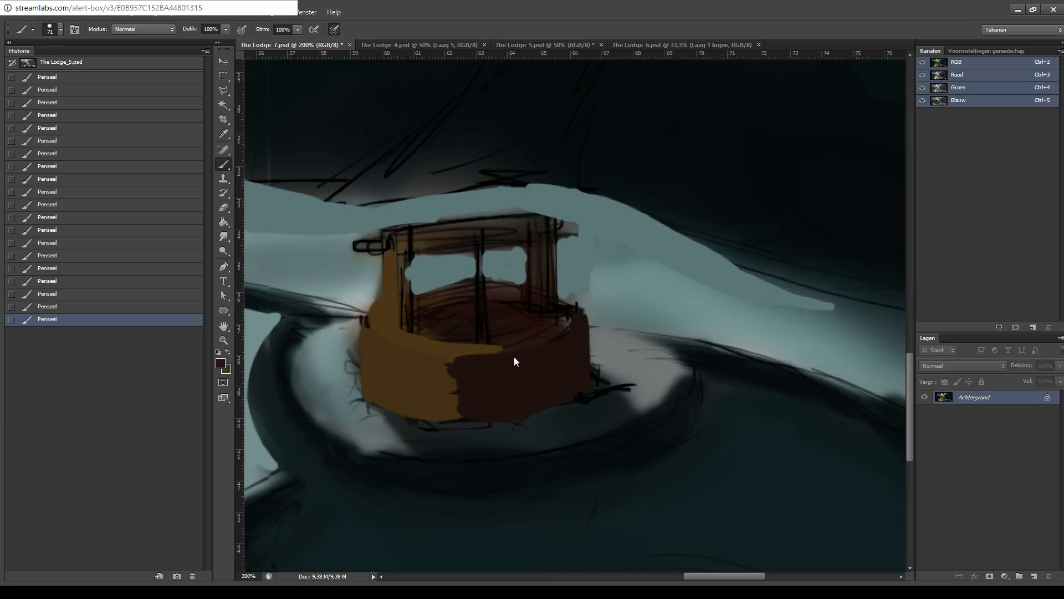
pyautogui.moveTo(407, 332); pyautogui.dragTo(404, 255)
pyautogui.hotkey('ctrl', 'z')
pyautogui.moveTo(404, 321)
pyautogui.mouseDown()
pyautogui.moveTo(399, 238)
pyautogui.moveTo(501, 242)
pyautogui.mouseUp()
pyautogui.moveTo(393, 225)
pyautogui.mouseDown()
pyautogui.moveTo(553, 221)
pyautogui.moveTo(545, 308)
pyautogui.moveTo(545, 288)
pyautogui.mouseUp()
pyautogui.moveTo(547, 236); pyautogui.dragTo(548, 303)
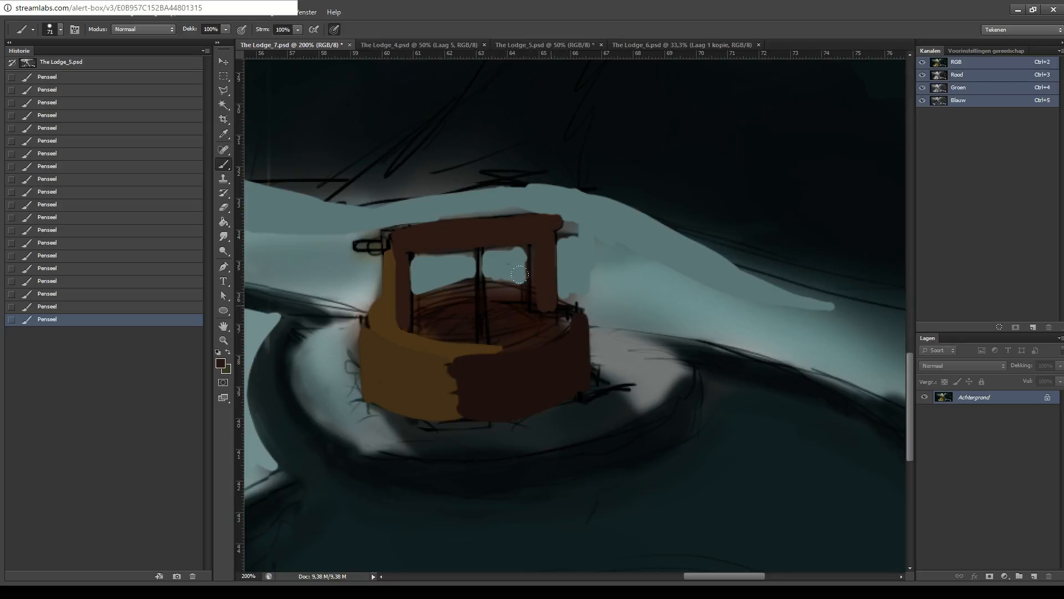
pyautogui.moveTo(505, 333)
pyautogui.mouseDown()
pyautogui.moveTo(558, 323)
pyautogui.moveTo(519, 332)
pyautogui.moveTo(564, 310)
pyautogui.mouseUp()
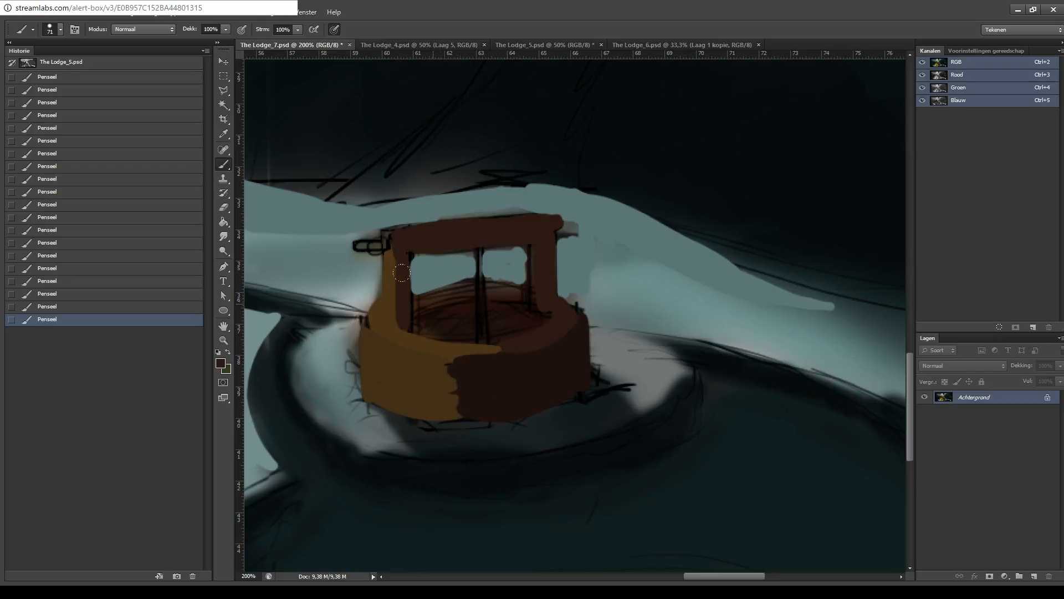
# - Paint the well's curved back inner wall in reddish brown, undoing and redrawing strokes until the arc fits between the posts
pyautogui.moveTo(425, 300)
pyautogui.mouseDown()
pyautogui.moveTo(414, 304)
pyautogui.moveTo(479, 281)
pyautogui.moveTo(423, 287)
pyautogui.moveTo(474, 281)
pyautogui.moveTo(479, 294)
pyautogui.mouseUp()
pyautogui.hotkey('ctrl', 'z')
pyautogui.hotkey('ctrl', 'z')
pyautogui.hotkey('ctrl', 'z')
pyautogui.moveTo(422, 286); pyautogui.dragTo(483, 277)
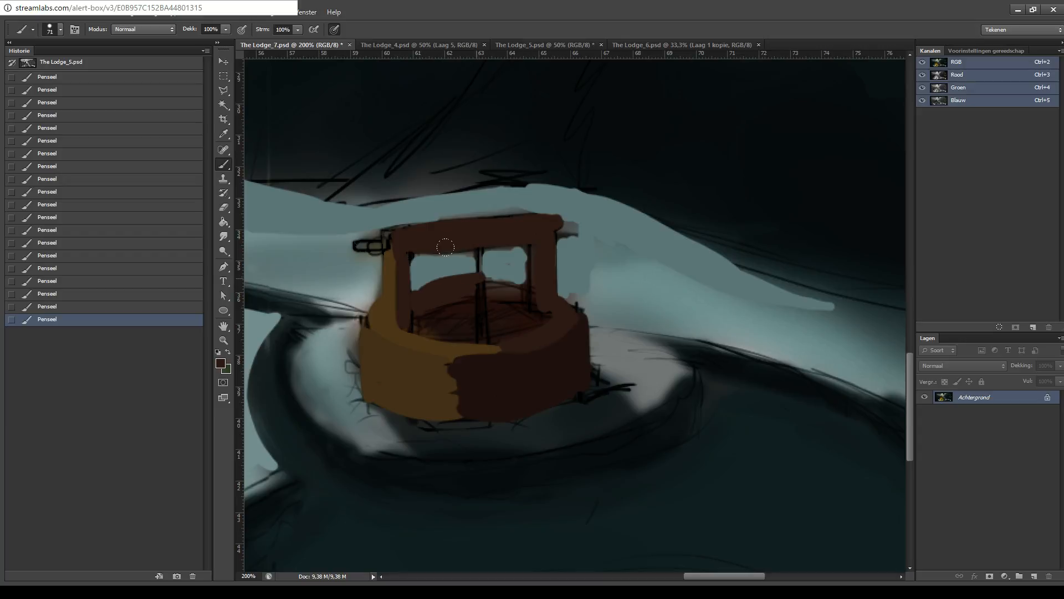
pyautogui.hotkey('ctrl', 'z')
pyautogui.hotkey('ctrl', 'z')
pyautogui.moveTo(425, 292); pyautogui.dragTo(468, 284)
pyautogui.hotkey('ctrl', 'z')
pyautogui.moveTo(493, 285)
pyautogui.mouseDown()
pyautogui.moveTo(523, 295)
pyautogui.moveTo(528, 284)
pyautogui.moveTo(507, 286)
pyautogui.moveTo(525, 297)
pyautogui.mouseUp()
pyautogui.hotkey('ctrl', 'z')
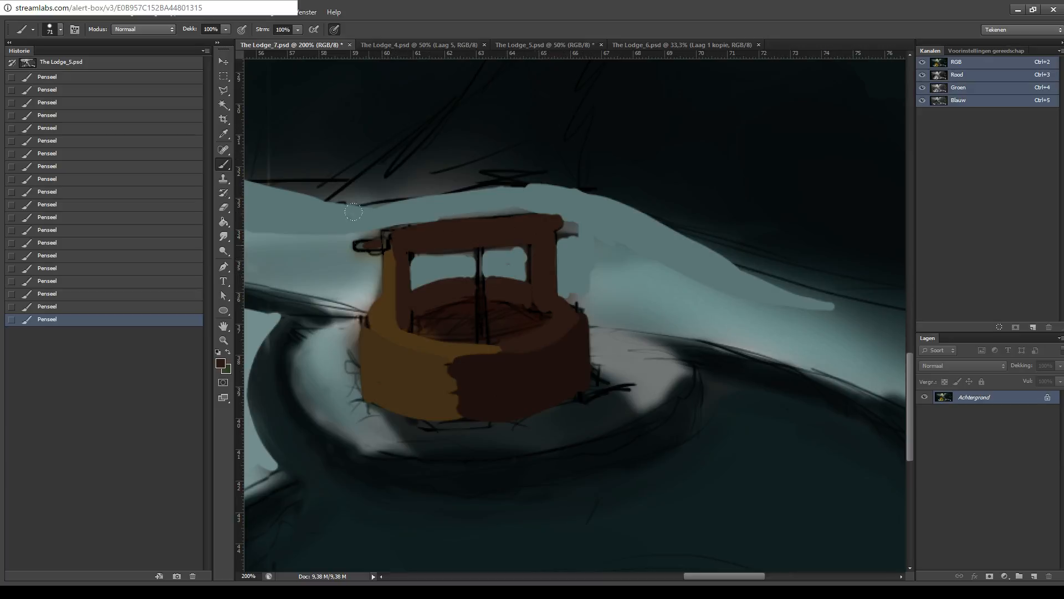
# - Sample the golden brown and break up the light-shadow border on the well's front wall with short ragged strokes
pyautogui.press('i')
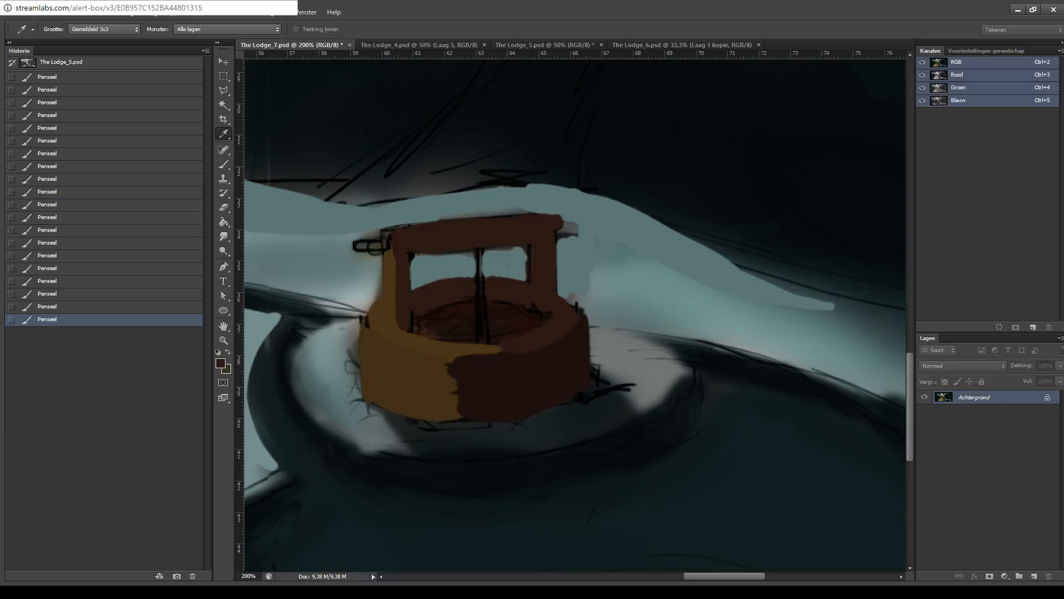
pyautogui.press('b')
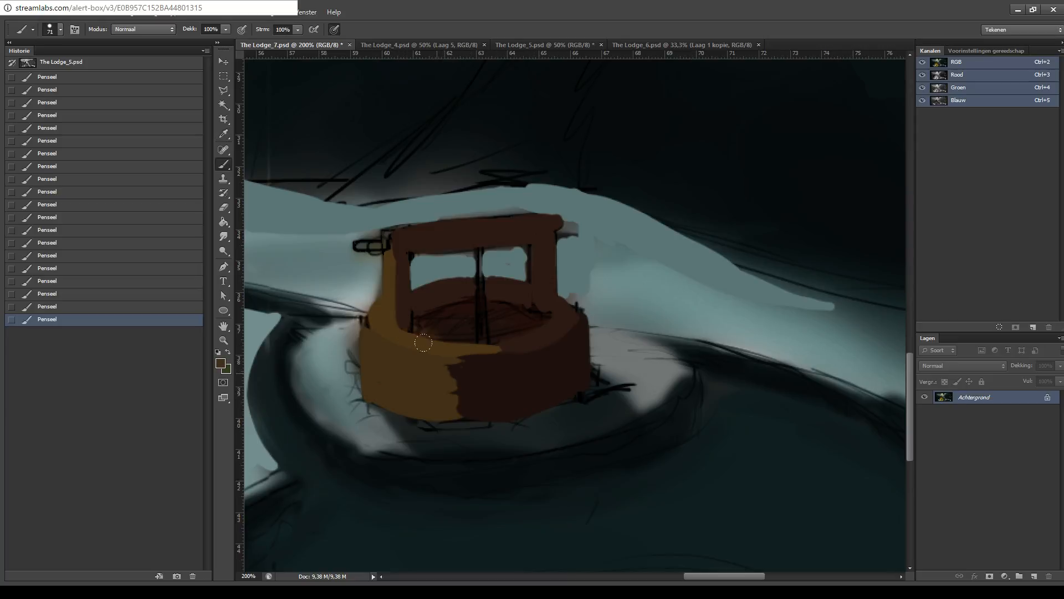
pyautogui.moveTo(445, 373); pyautogui.dragTo(462, 373)
pyautogui.moveTo(449, 389)
pyautogui.mouseDown()
pyautogui.moveTo(471, 388)
pyautogui.moveTo(471, 414)
pyautogui.mouseUp()
pyautogui.moveTo(458, 420); pyautogui.dragTo(481, 411)
pyautogui.moveTo(456, 399); pyautogui.dragTo(478, 389)
pyautogui.moveTo(458, 370); pyautogui.dragTo(485, 370)
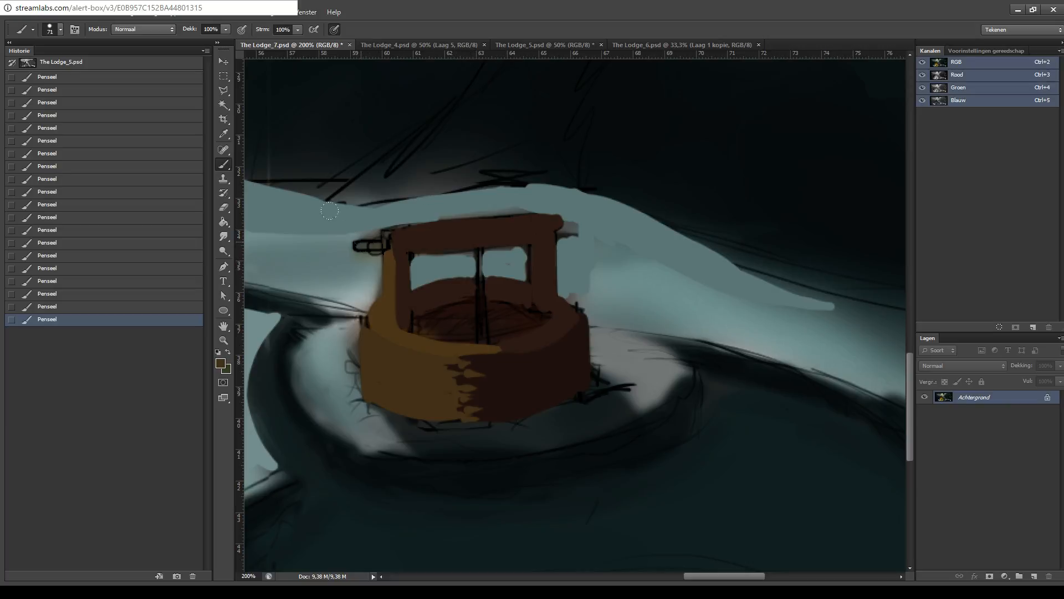
# - Paint both protruding ends of the well's crossbeam in golden brown
pyautogui.moveTo(375, 244)
pyautogui.mouseDown()
pyautogui.moveTo(361, 249)
pyautogui.moveTo(402, 229)
pyautogui.mouseUp()
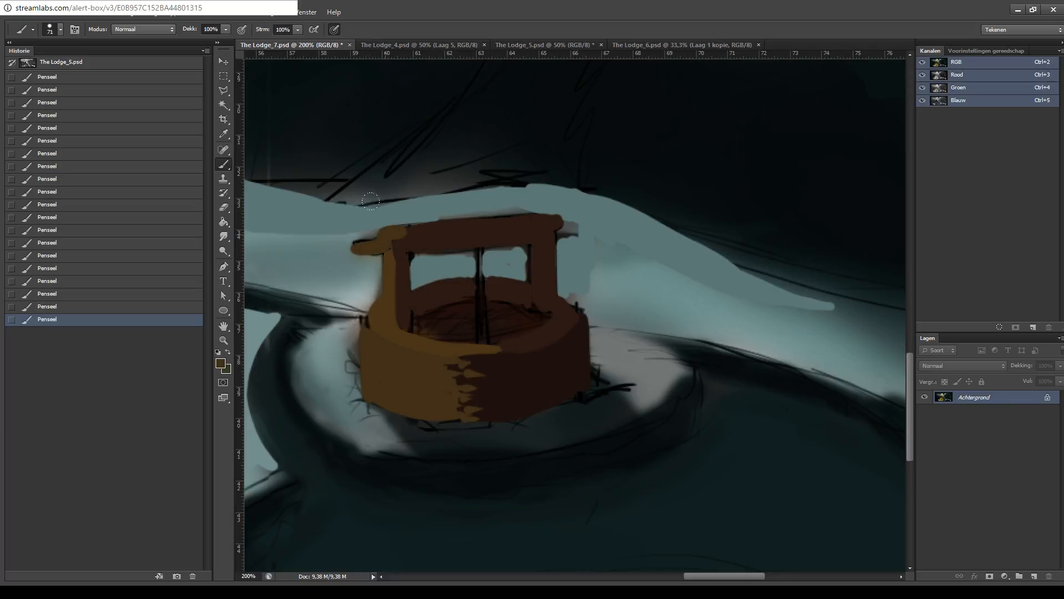
pyautogui.press('i')
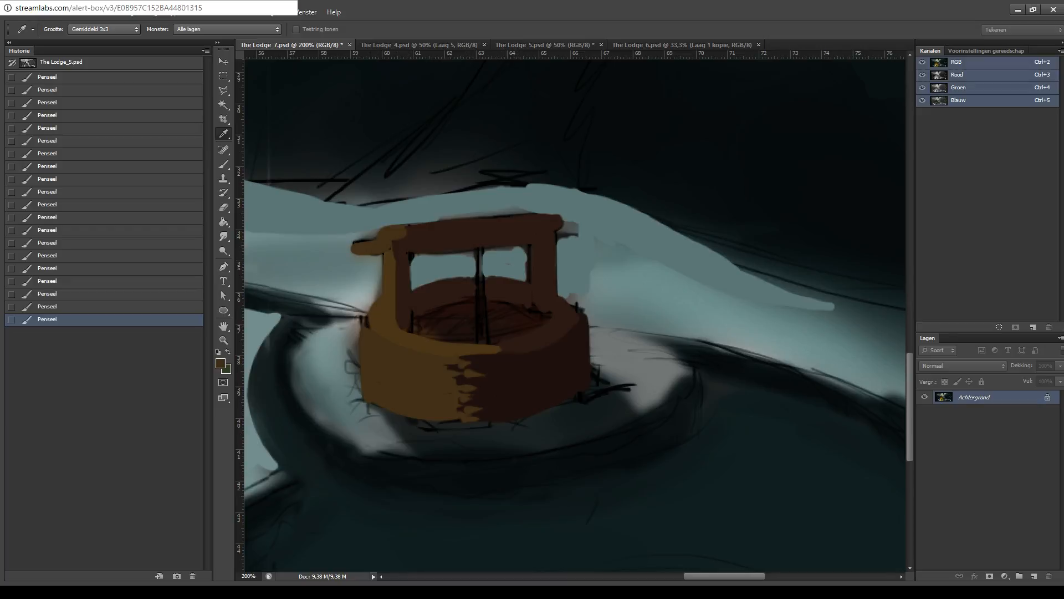
pyautogui.press('b')
pyautogui.moveTo(561, 233); pyautogui.dragTo(578, 227)
# - Pick a very dark brown and fill the well's opening inside the rim
pyautogui.moveTo(446, 346)
pyautogui.mouseDown()
pyautogui.moveTo(463, 344)
pyautogui.moveTo(494, 305)
pyautogui.mouseUp()
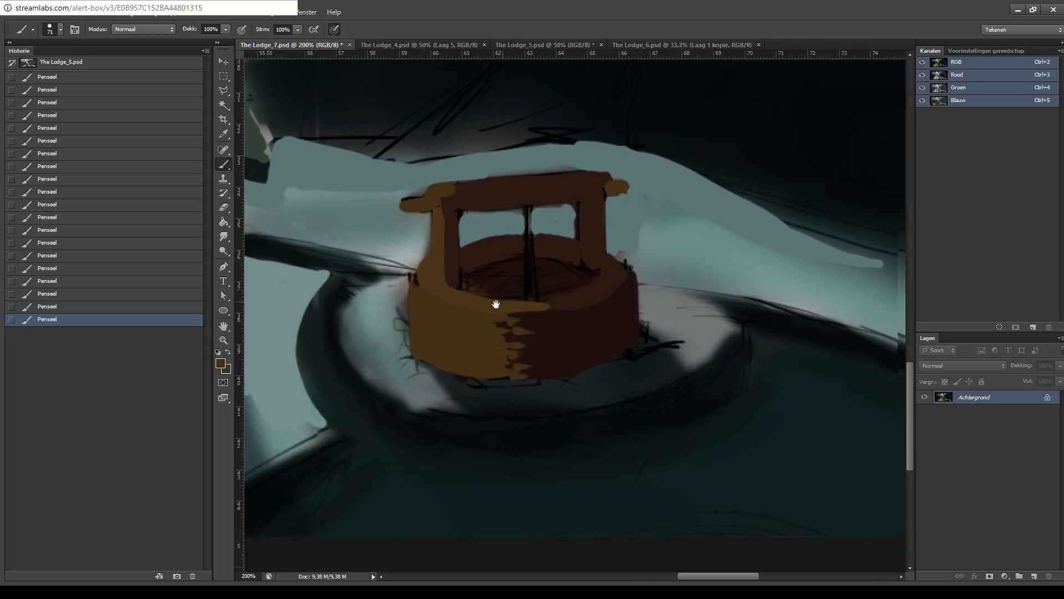
pyautogui.press('i')
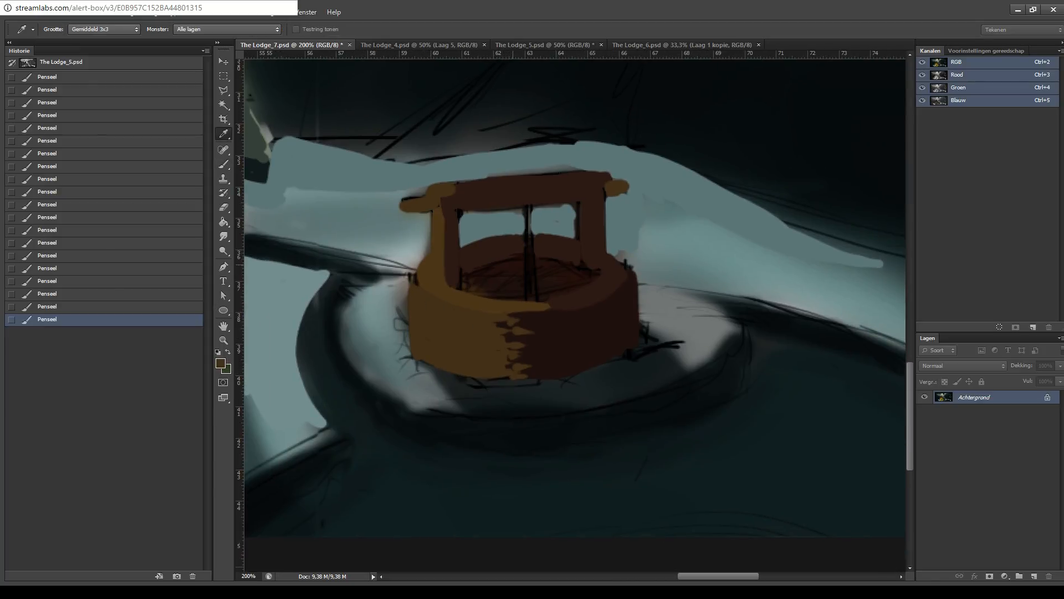
pyautogui.press('b')
pyautogui.keyDown('alt'); pyautogui.click(520, 416); pyautogui.keyUp('alt')
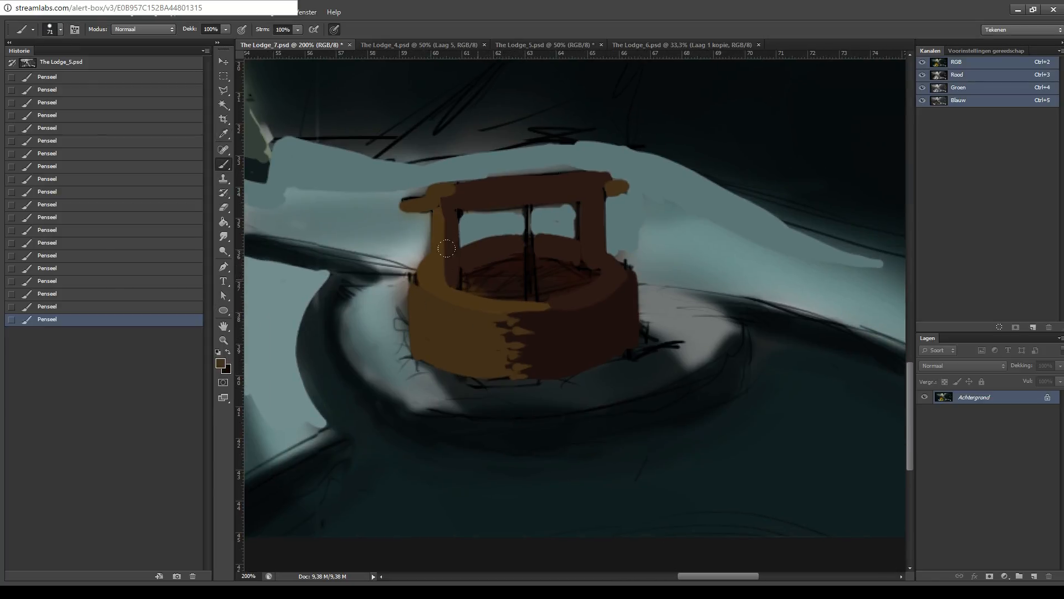
pyautogui.moveTo(466, 283)
pyautogui.mouseDown()
pyautogui.moveTo(431, 256)
pyautogui.moveTo(483, 236)
pyautogui.moveTo(433, 252)
pyautogui.moveTo(471, 238)
pyautogui.moveTo(488, 261)
pyautogui.mouseUp()
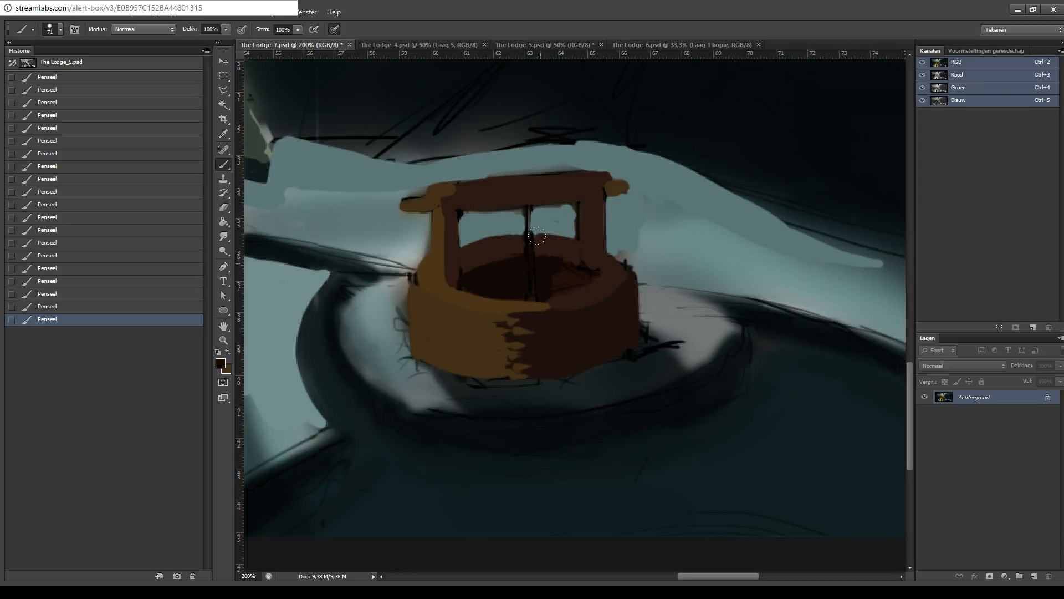
pyautogui.moveTo(568, 250)
pyautogui.mouseDown()
pyautogui.moveTo(514, 265)
pyautogui.moveTo(557, 256)
pyautogui.moveTo(528, 254)
pyautogui.moveTo(554, 250)
pyautogui.moveTo(527, 251)
pyautogui.moveTo(527, 241)
pyautogui.moveTo(555, 248)
pyautogui.moveTo(543, 296)
pyautogui.mouseUp()
# - Paint the vertical piece hanging from the middle of the well's crossbeam in very dark brown, undoing misplaced strokes
pyautogui.moveTo(521, 341)
pyautogui.mouseDown()
pyautogui.moveTo(519, 255)
pyautogui.moveTo(518, 346)
pyautogui.mouseUp()
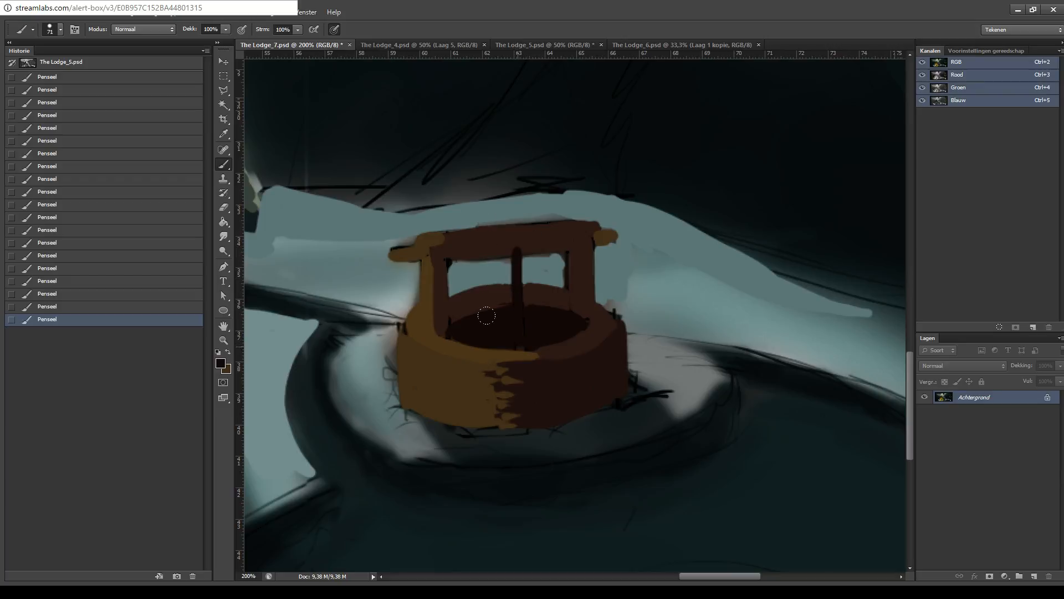
pyautogui.hotkey('ctrl', 'z')
pyautogui.moveTo(516, 256); pyautogui.dragTo(516, 352)
pyautogui.hotkey('ctrl', 'z')
pyautogui.moveTo(521, 258); pyautogui.dragTo(523, 276)
# - Save the painting and check the repainted well against the whole picture
pyautogui.hotkey('ctrl', 's')
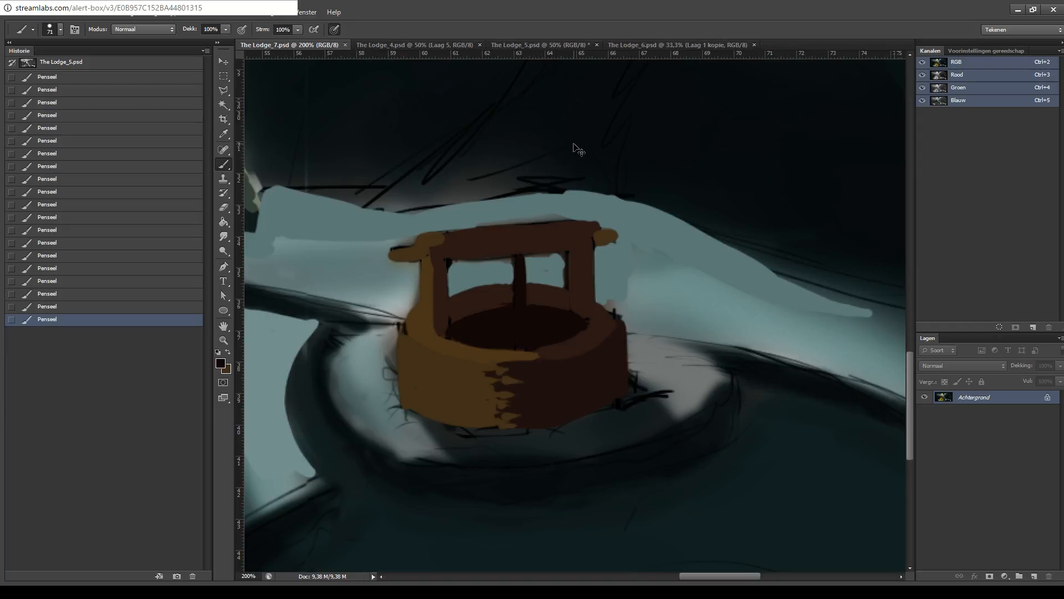
pyautogui.hotkey('ctrl', '-')
pyautogui.hotkey('ctrl', '-')
pyautogui.hotkey('ctrl', '-')
pyautogui.hotkey('ctrl', '-')
pyautogui.hotkey('ctrl', '-')
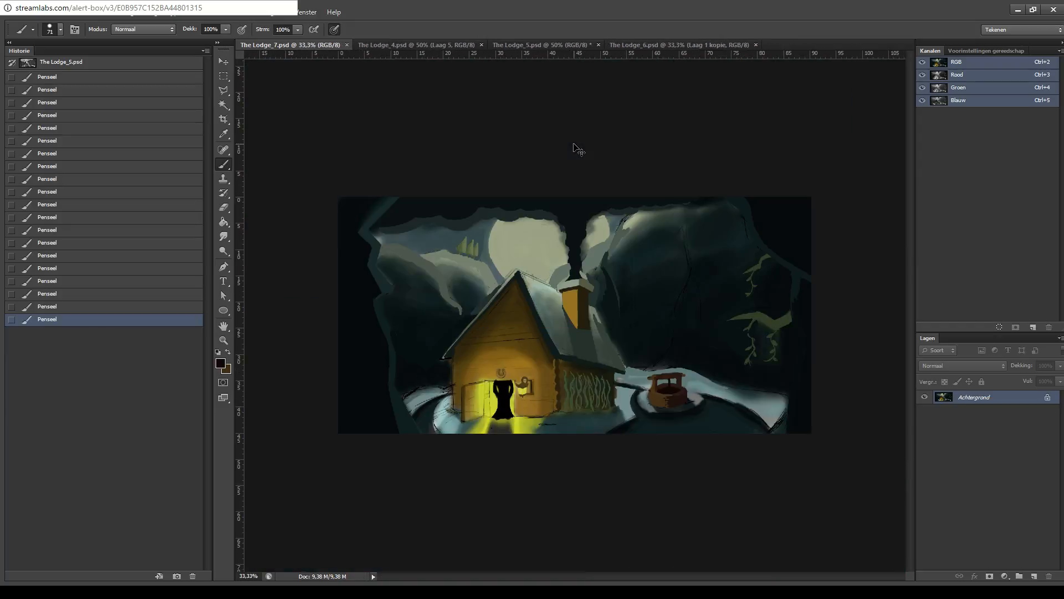
pyautogui.hotkey('ctrl', '+')
pyautogui.hotkey('ctrl', '+')
pyautogui.hotkey('ctrl', '+')
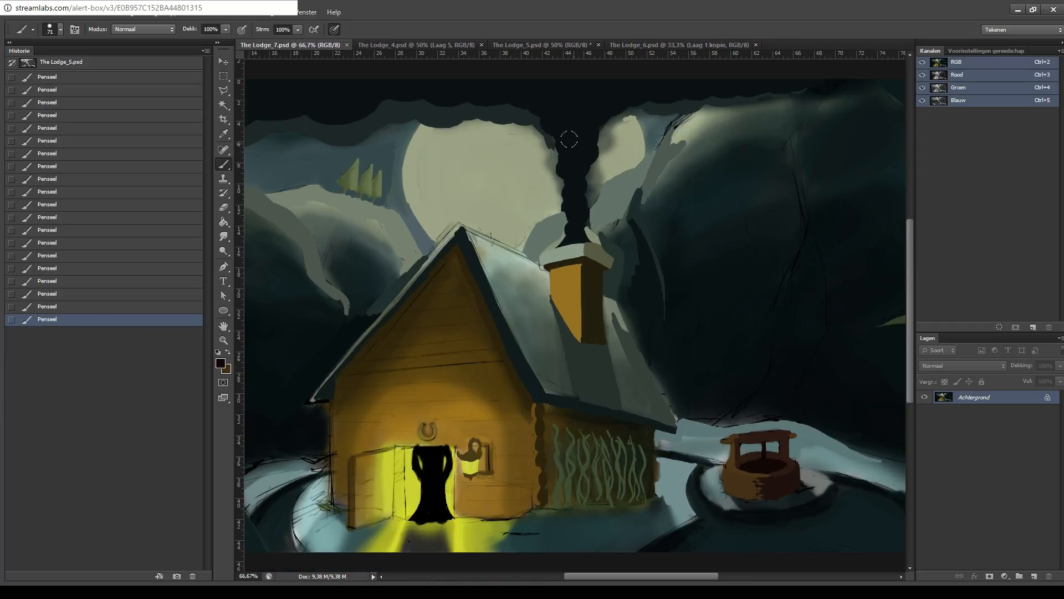
# - Sample a dark olive green and paint a shadow over the right side of the well's wall and right post
pyautogui.moveTo(758, 376); pyautogui.dragTo(617, 245)
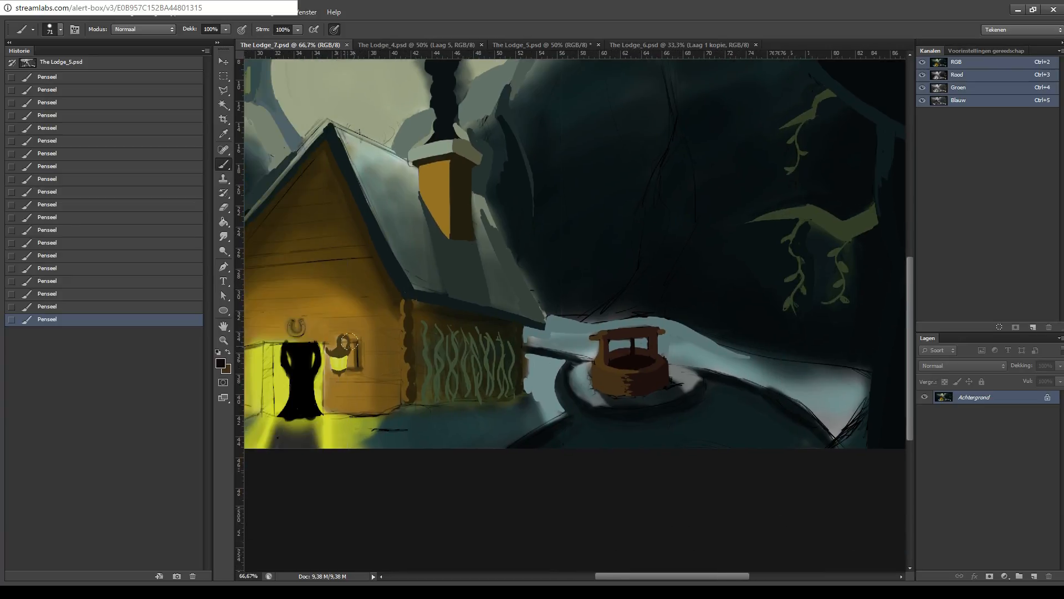
pyautogui.press('i')
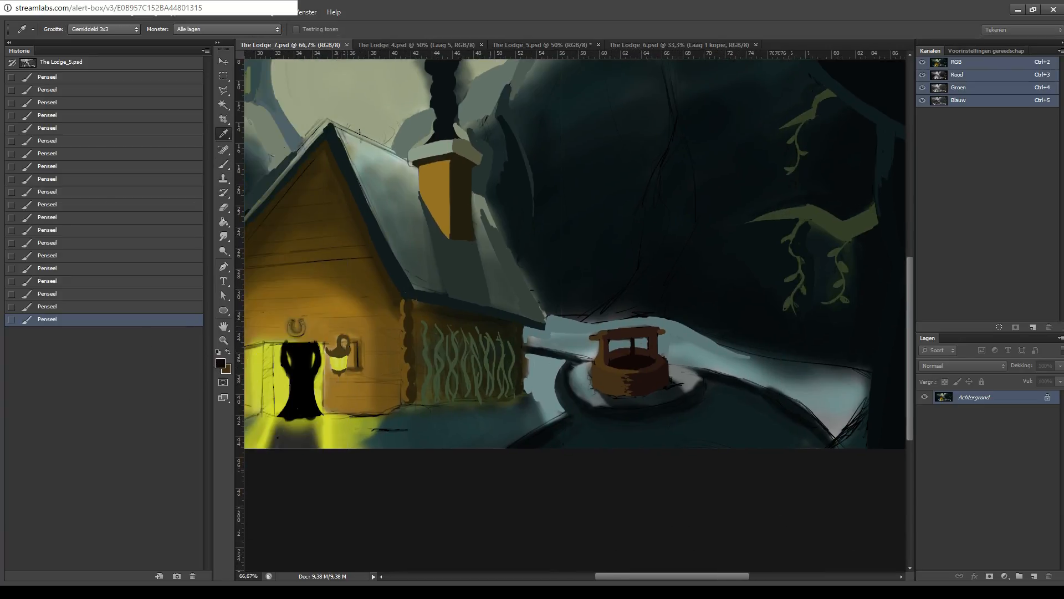
pyautogui.press('b')
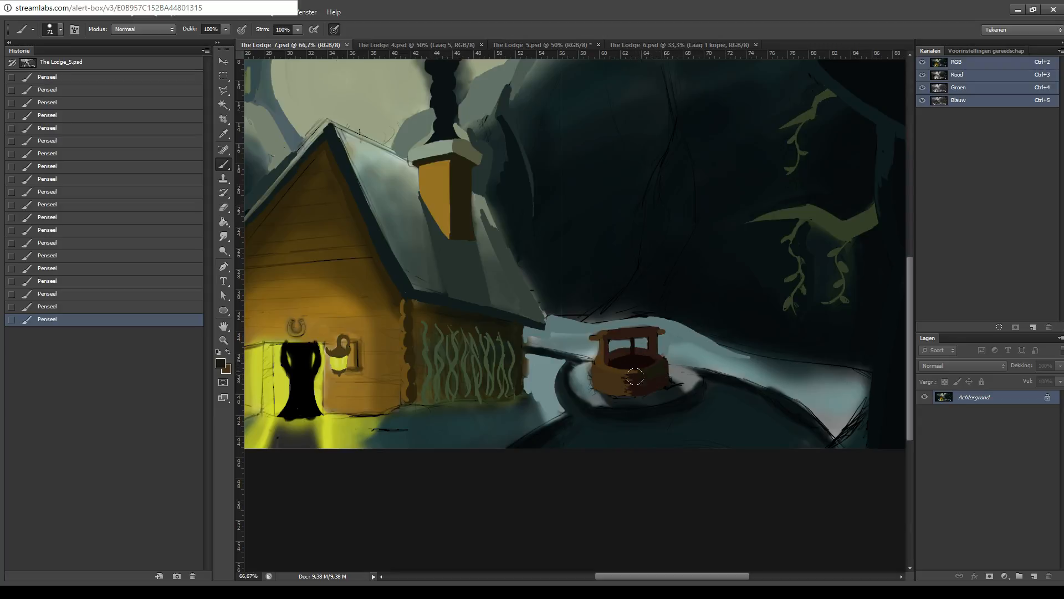
pyautogui.moveTo(635, 377)
pyautogui.mouseDown()
pyautogui.moveTo(658, 378)
pyautogui.moveTo(660, 364)
pyautogui.moveTo(663, 373)
pyautogui.mouseUp()
pyautogui.moveTo(671, 325); pyautogui.dragTo(646, 288)
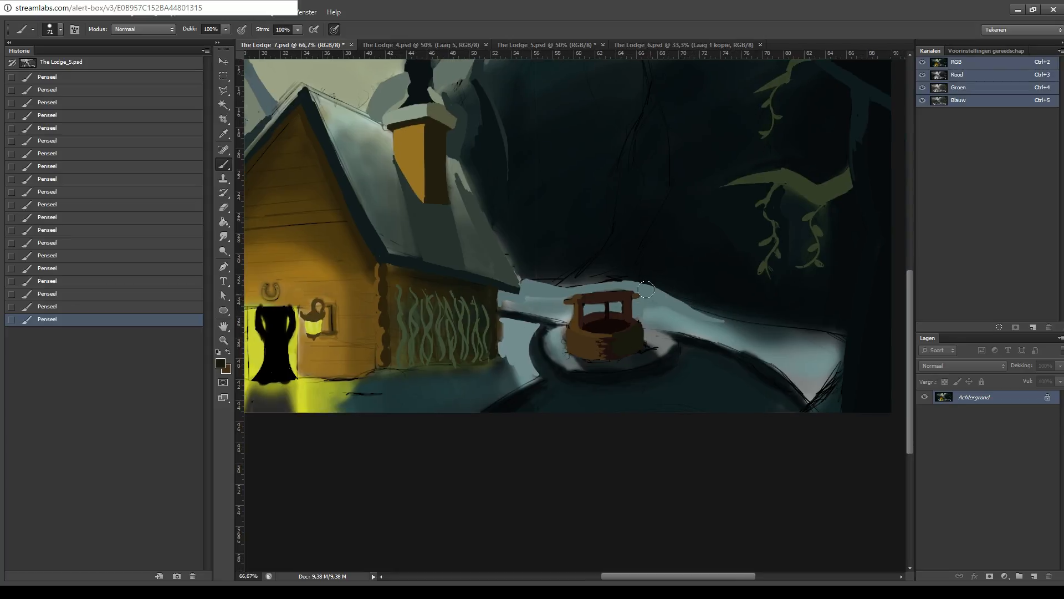
# - Extend the dark olive shadow over the right half of the well's crossbeam and the right part of its rim
pyautogui.hotkey('ctrl', '+')
pyautogui.hotkey('ctrl', '+')
pyautogui.moveTo(826, 273); pyautogui.dragTo(674, 255)
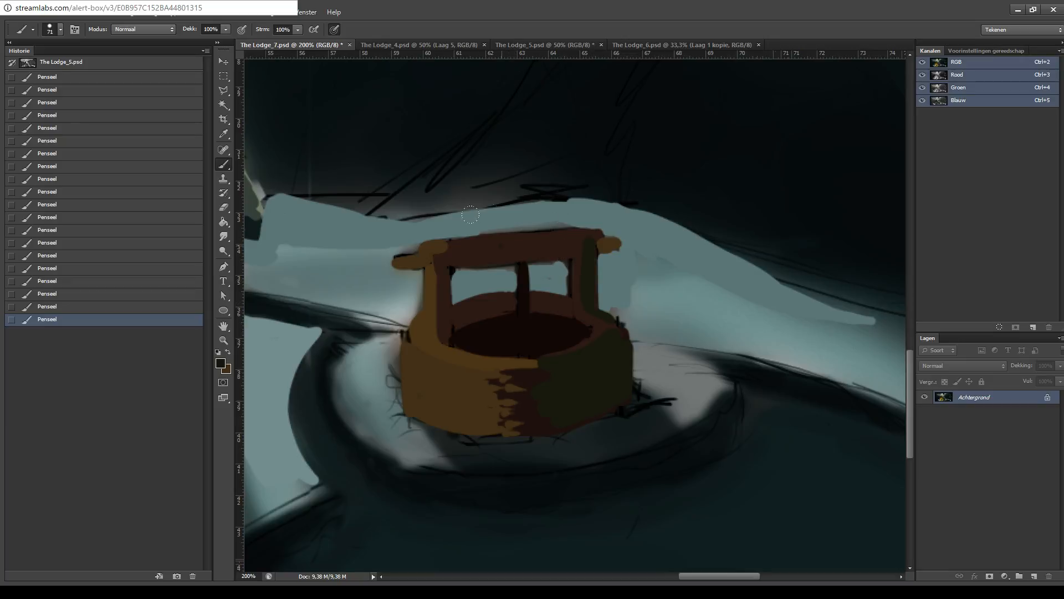
pyautogui.moveTo(502, 239); pyautogui.dragTo(580, 238)
pyautogui.moveTo(596, 314)
pyautogui.mouseDown()
pyautogui.moveTo(624, 336)
pyautogui.moveTo(625, 360)
pyautogui.mouseUp()
pyautogui.moveTo(652, 315); pyautogui.dragTo(647, 271)
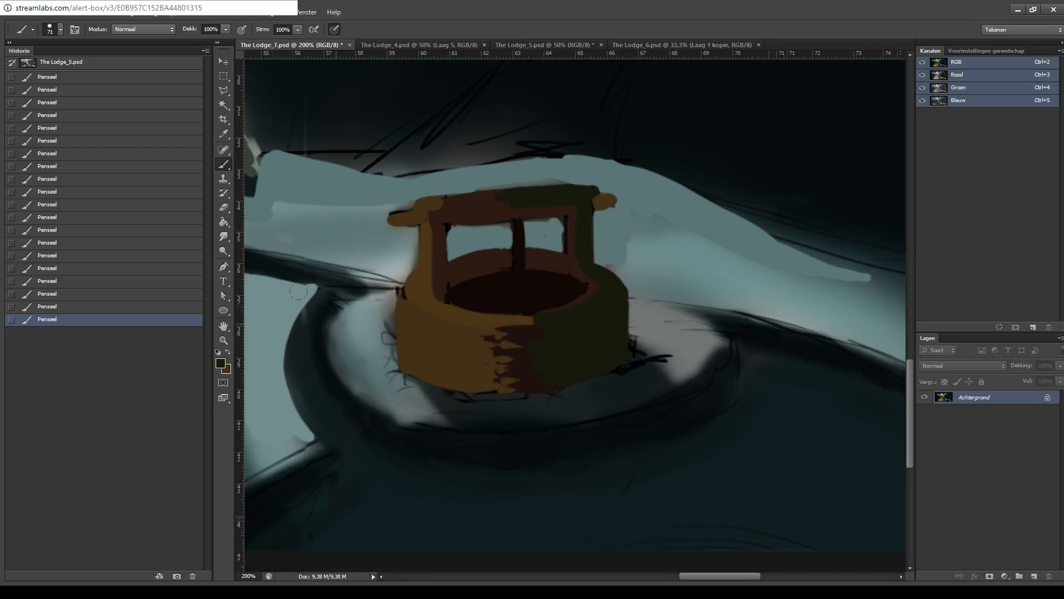
# - Sample the pale blue snow colour and try strokes along the outer left edge of the snow patch around the well
pyautogui.press('i')
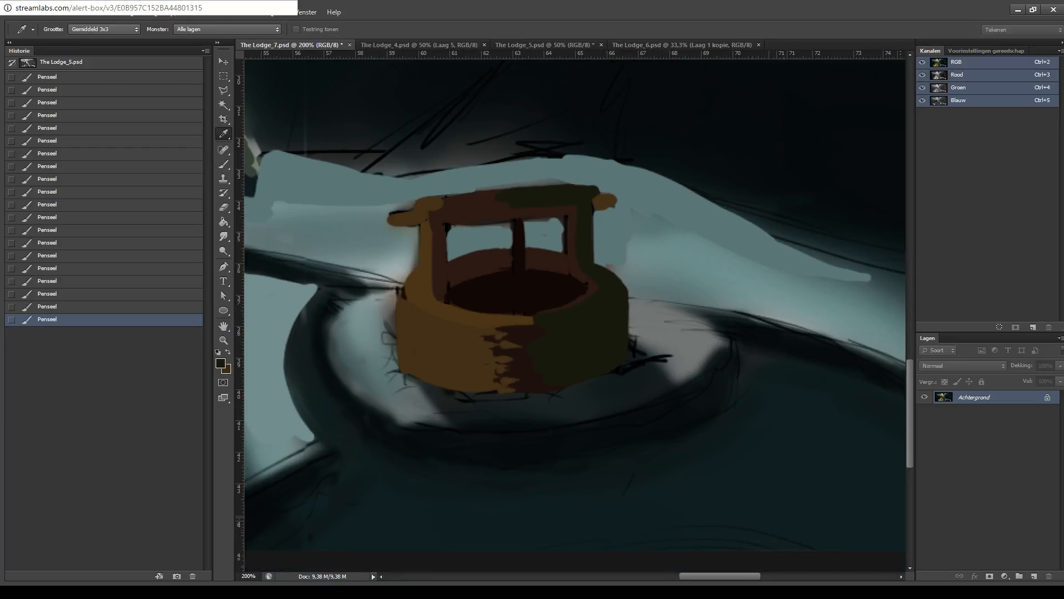
pyautogui.press('b')
pyautogui.keyDown('alt'); pyautogui.click(355, 350); pyautogui.keyUp('alt')
pyautogui.moveTo(344, 358); pyautogui.dragTo(379, 390)
pyautogui.hotkey('ctrl', 'z')
pyautogui.moveTo(342, 325); pyautogui.dragTo(376, 402)
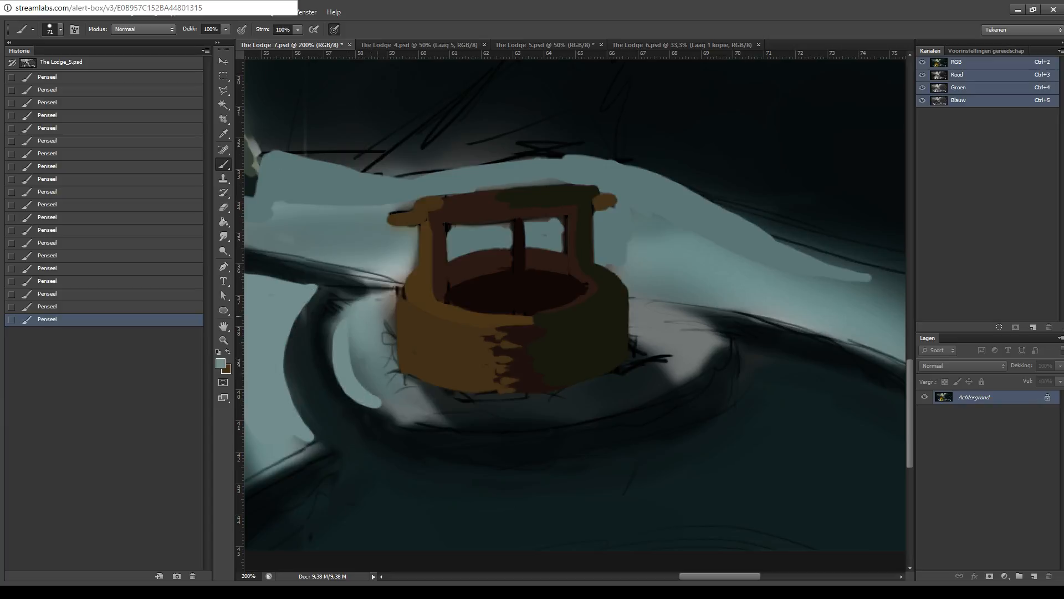
pyautogui.hotkey('ctrl', 'z')
# - Fill the snow patch left of the well with solid pale blue and round off the wall's lower left edge, undoing misplaced strokes
pyautogui.moveTo(390, 316); pyautogui.dragTo(394, 368)
pyautogui.hotkey('ctrl', 'z')
pyautogui.moveTo(393, 298); pyautogui.dragTo(390, 368)
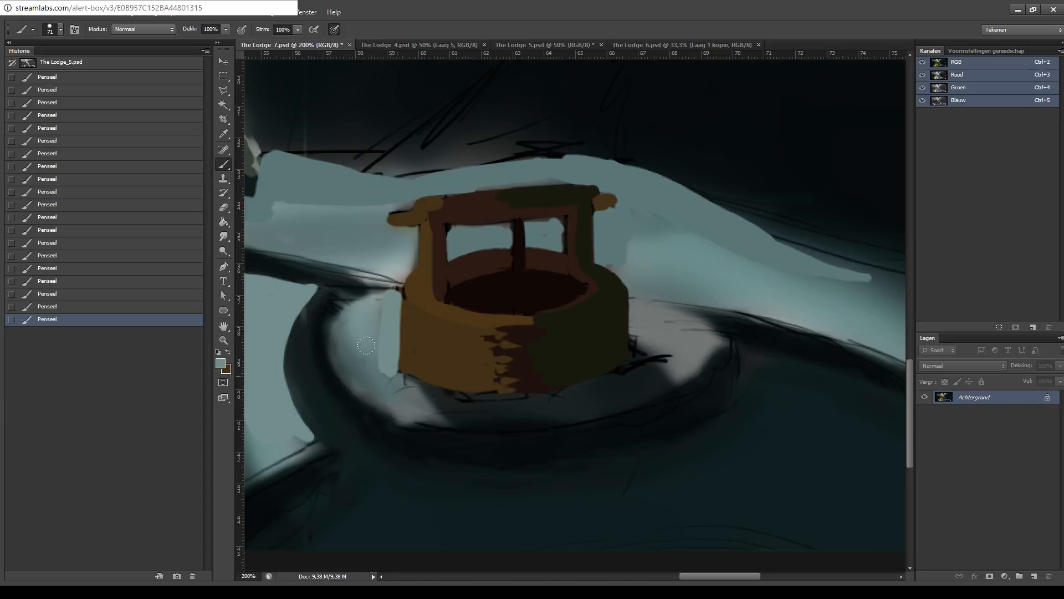
pyautogui.hotkey('ctrl', 'z')
pyautogui.moveTo(389, 322); pyautogui.dragTo(396, 377)
pyautogui.moveTo(392, 300)
pyautogui.mouseDown()
pyautogui.moveTo(398, 376)
pyautogui.moveTo(429, 399)
pyautogui.mouseUp()
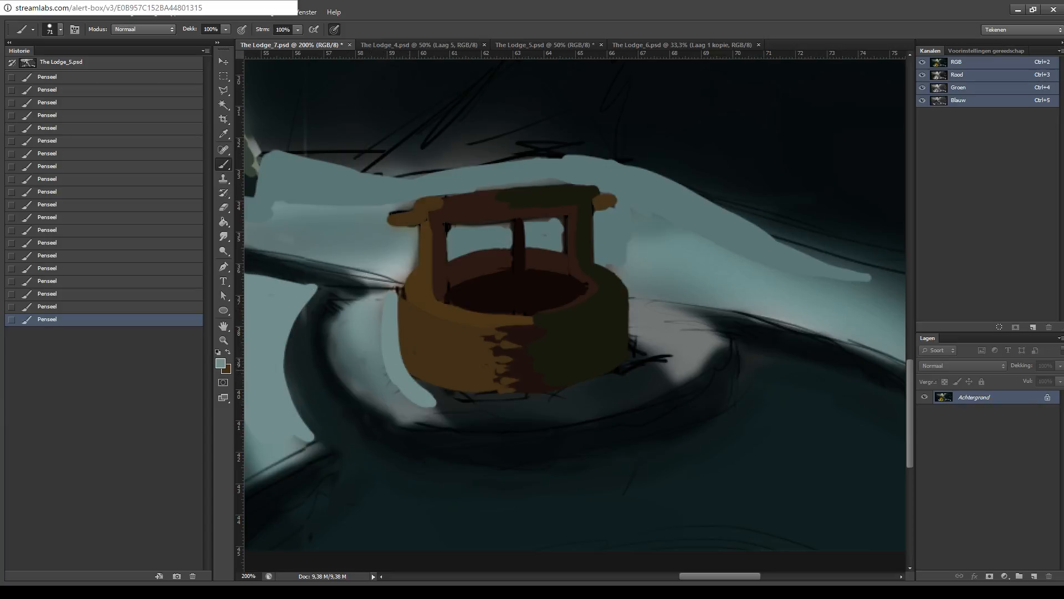
pyautogui.moveTo(408, 359)
pyautogui.mouseDown()
pyautogui.moveTo(429, 393)
pyautogui.moveTo(381, 387)
pyautogui.moveTo(379, 327)
pyautogui.moveTo(359, 345)
pyautogui.moveTo(349, 388)
pyautogui.moveTo(391, 413)
pyautogui.moveTo(454, 424)
pyautogui.moveTo(405, 428)
pyautogui.moveTo(447, 417)
pyautogui.moveTo(428, 399)
pyautogui.mouseUp()
pyautogui.hotkey('ctrl', 'z')
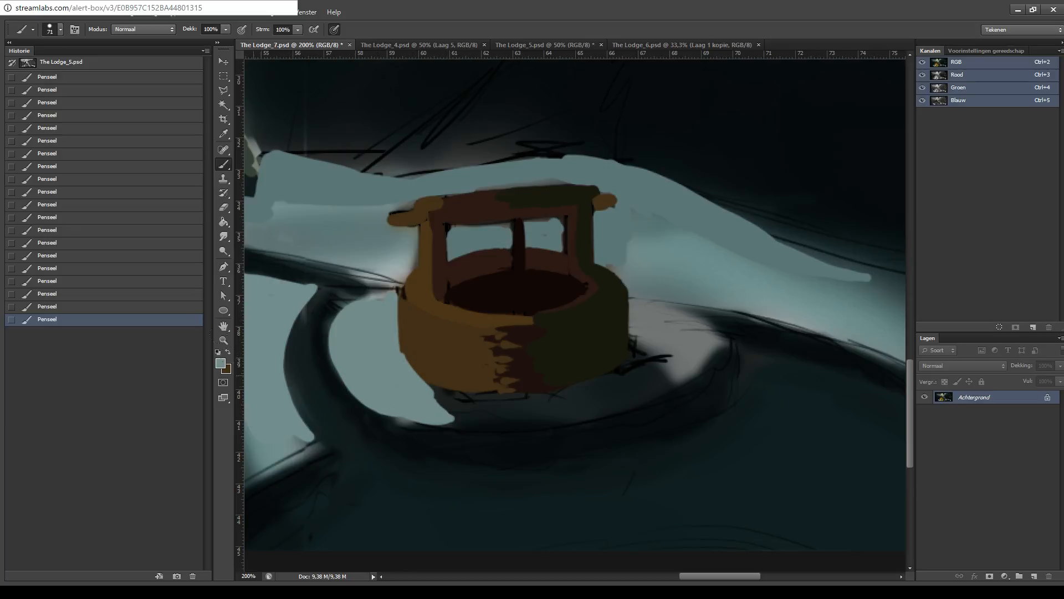
# - Sample a dark grey from the ground and paint a solid shadow along the underside of the well
pyautogui.press('i')
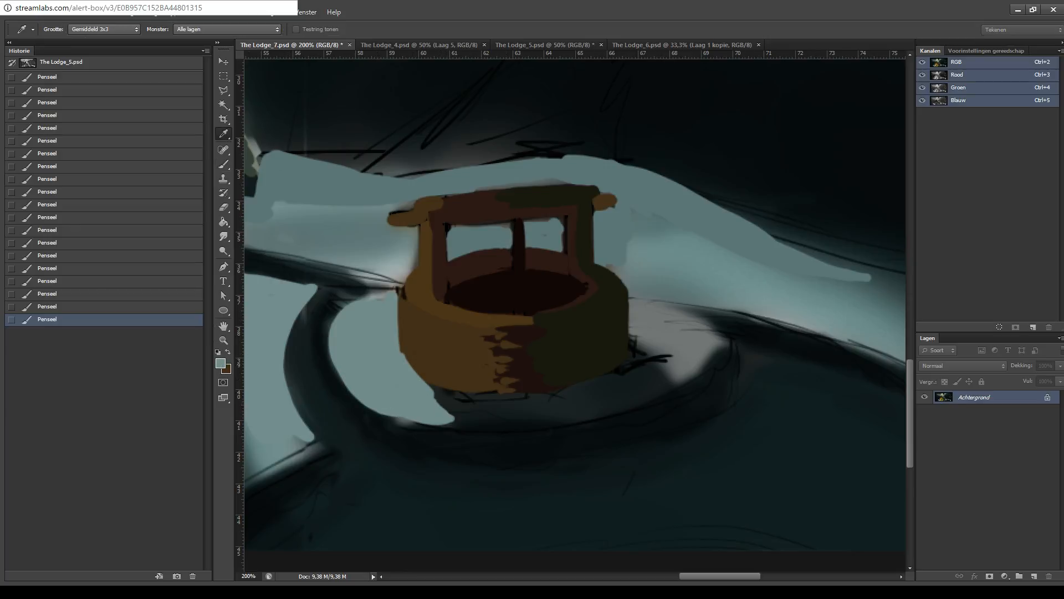
pyautogui.press('b')
pyautogui.keyDown('alt'); pyautogui.click(549, 431); pyautogui.keyUp('alt')
pyautogui.moveTo(435, 382)
pyautogui.mouseDown()
pyautogui.moveTo(465, 430)
pyautogui.moveTo(431, 391)
pyautogui.moveTo(525, 397)
pyautogui.moveTo(601, 384)
pyautogui.mouseUp()
pyautogui.hotkey('ctrl', 'z')
pyautogui.moveTo(467, 387); pyautogui.dragTo(612, 381)
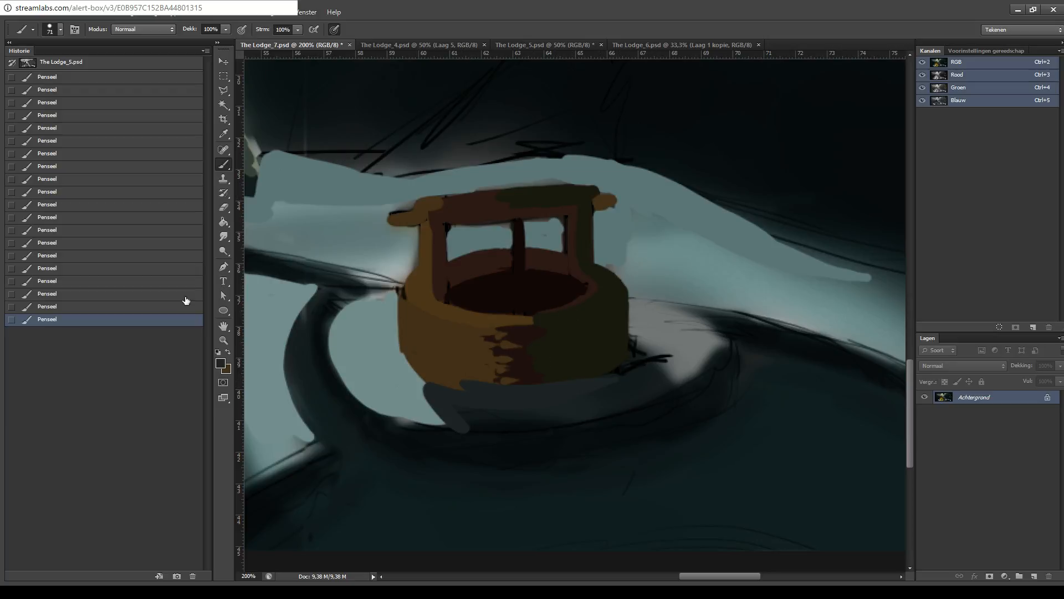
# - Undo the grey stroke overlapping the well's base and extend the shadow to the right and along its lower edge
pyautogui.click(154, 294)
pyautogui.moveTo(462, 368); pyautogui.dragTo(598, 335)
pyautogui.hotkey('ctrl', 'z')
pyautogui.moveTo(488, 363); pyautogui.dragTo(594, 330)
pyautogui.hotkey('ctrl', 'z')
pyautogui.hotkey('ctrl', 'z')
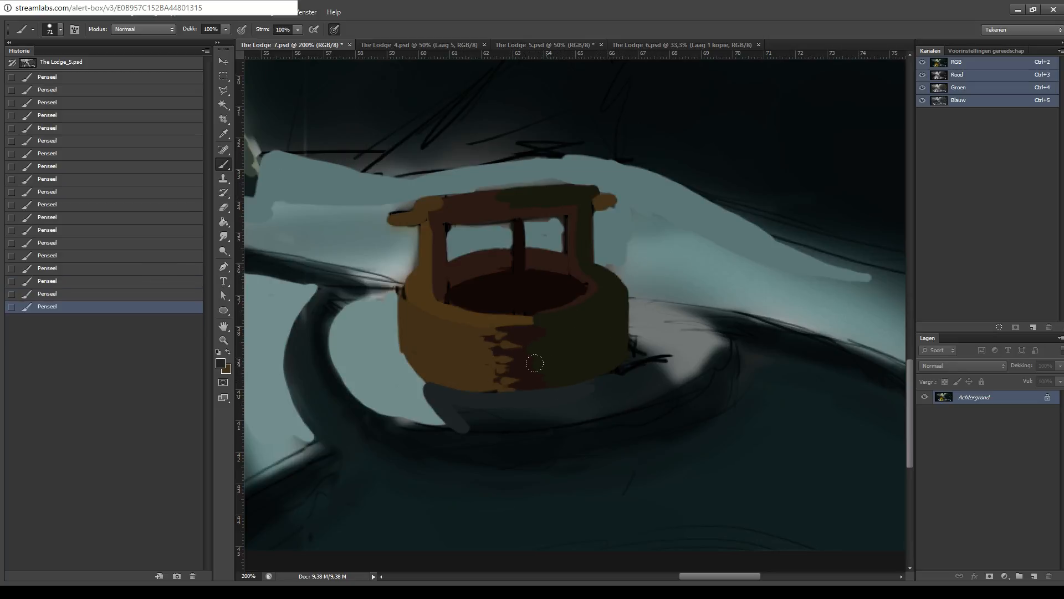
pyautogui.moveTo(634, 387); pyautogui.dragTo(663, 394)
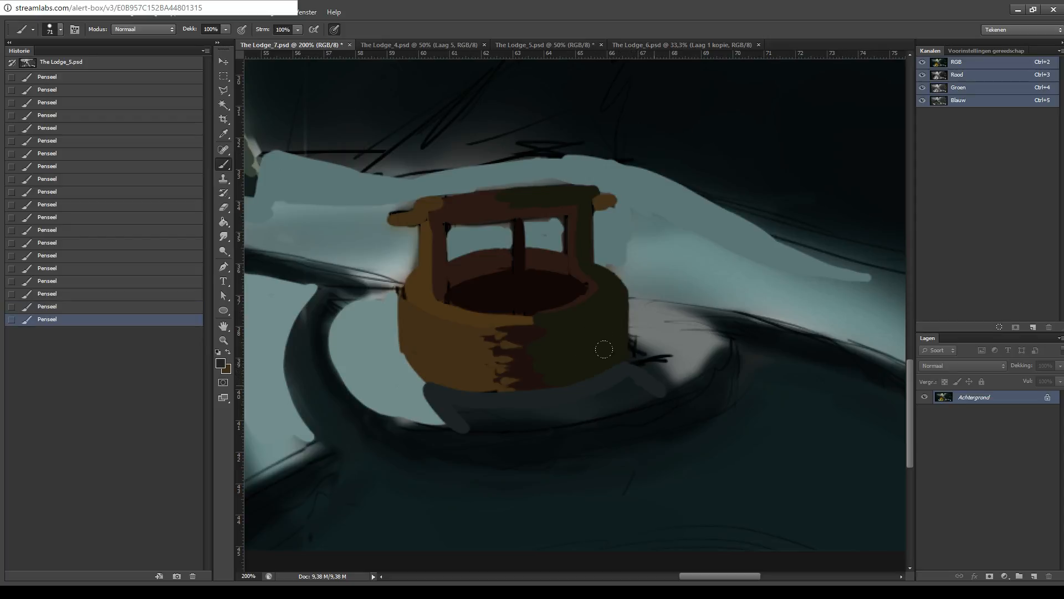
pyautogui.moveTo(549, 420); pyautogui.dragTo(474, 421)
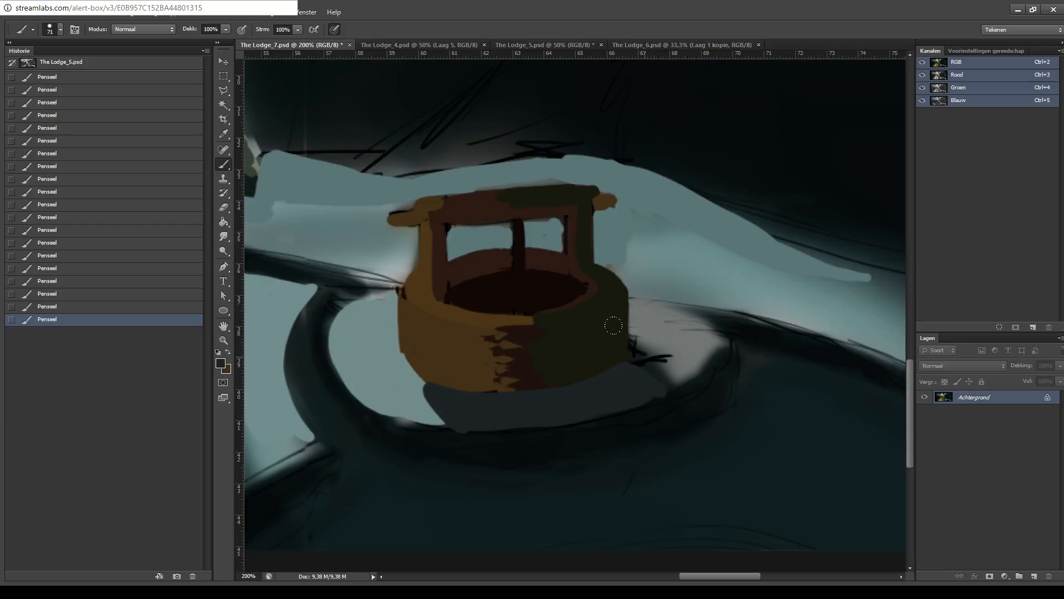
# - Sample a near-black and paint a solid dark band curving beneath the well's snow patch and around its right end
pyautogui.moveTo(662, 360); pyautogui.dragTo(677, 310)
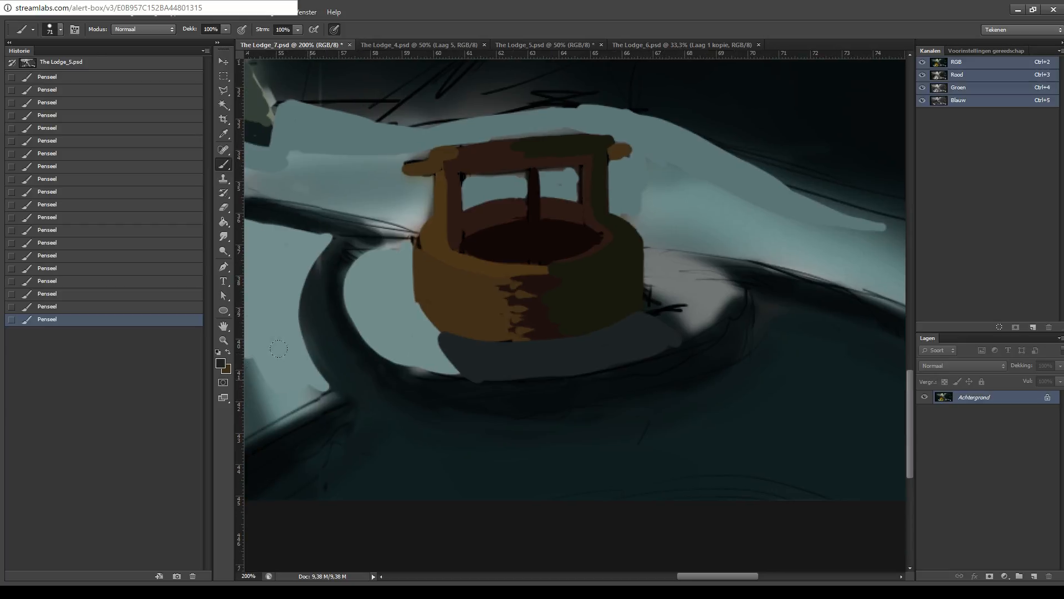
pyautogui.press('i')
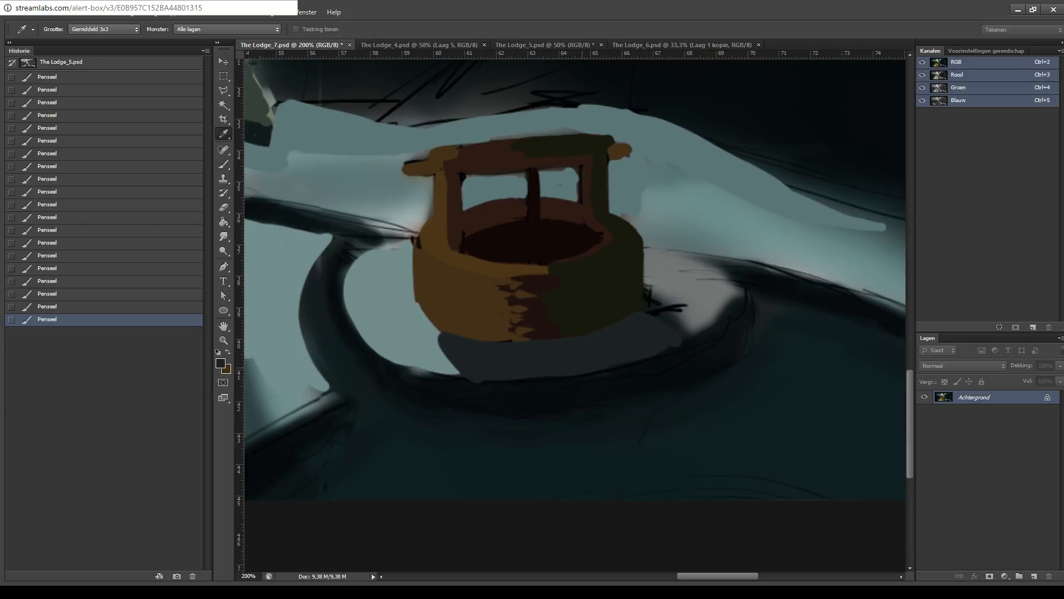
pyautogui.press('b')
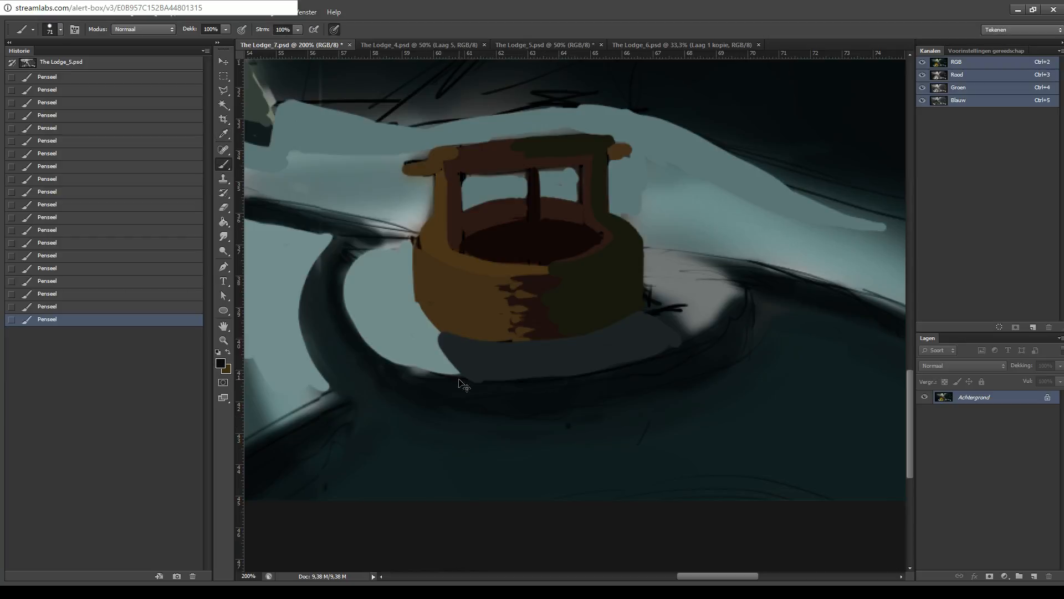
pyautogui.moveTo(382, 371); pyautogui.dragTo(490, 382)
pyautogui.moveTo(413, 376); pyautogui.dragTo(575, 384)
pyautogui.moveTo(516, 353)
pyautogui.mouseDown()
pyautogui.moveTo(660, 359)
pyautogui.moveTo(742, 292)
pyautogui.mouseUp()
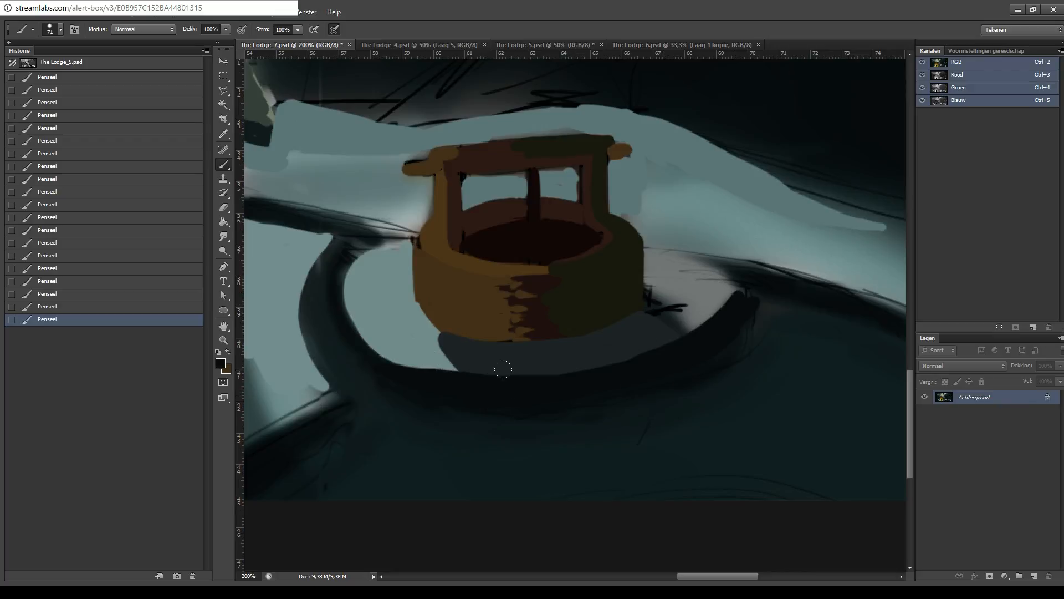
pyautogui.moveTo(743, 335)
pyautogui.mouseDown()
pyautogui.moveTo(752, 311)
pyautogui.moveTo(722, 272)
pyautogui.mouseUp()
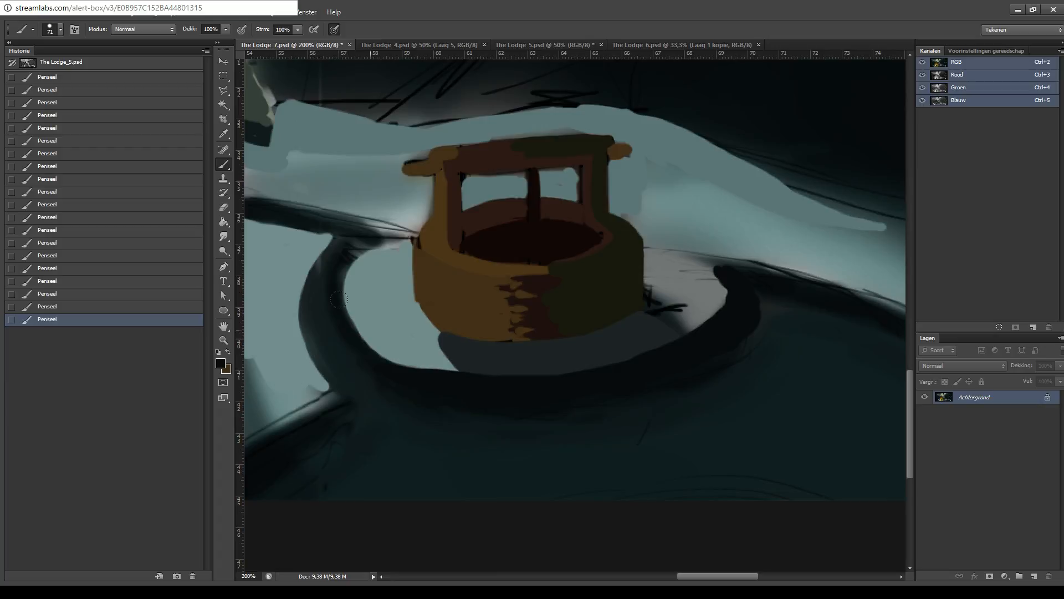
# - Continue the near-black band up the patch's left side and along the path's outer left edge
pyautogui.moveTo(329, 327)
pyautogui.mouseDown()
pyautogui.moveTo(324, 317)
pyautogui.moveTo(360, 256)
pyautogui.mouseUp()
pyautogui.moveTo(333, 247)
pyautogui.mouseDown()
pyautogui.moveTo(303, 302)
pyautogui.moveTo(310, 351)
pyautogui.moveTo(306, 340)
pyautogui.mouseUp()
pyautogui.hotkey('ctrl', 'z')
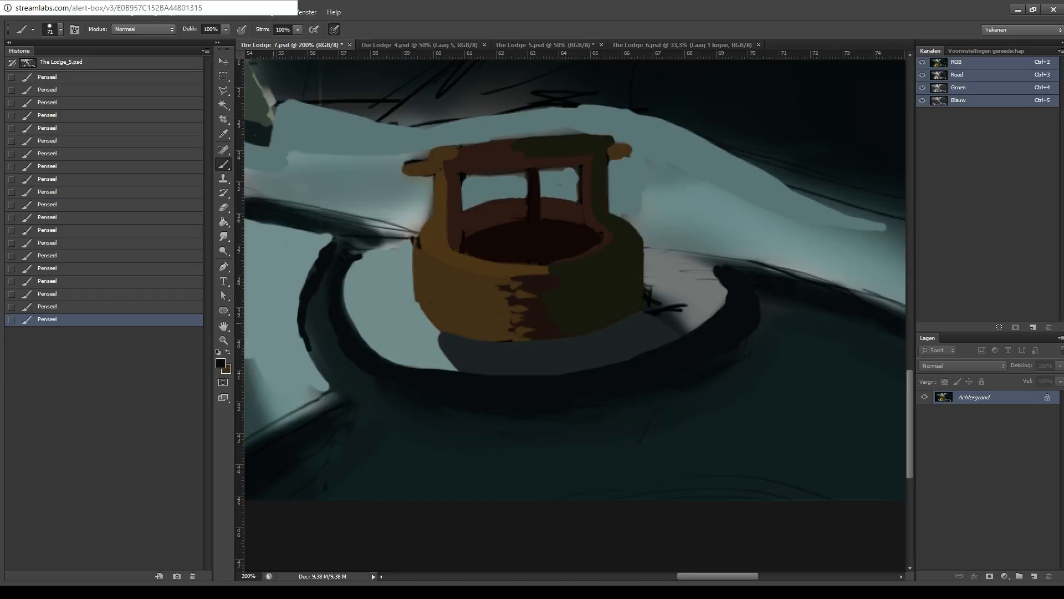
# - Sample the path's dark teal into the other colour swatch and paint the path junction left of the well
pyautogui.click(228, 352)
pyautogui.press('i')
pyautogui.press('b')
pyautogui.keyDown('alt'); pyautogui.click(332, 305); pyautogui.keyUp('alt')
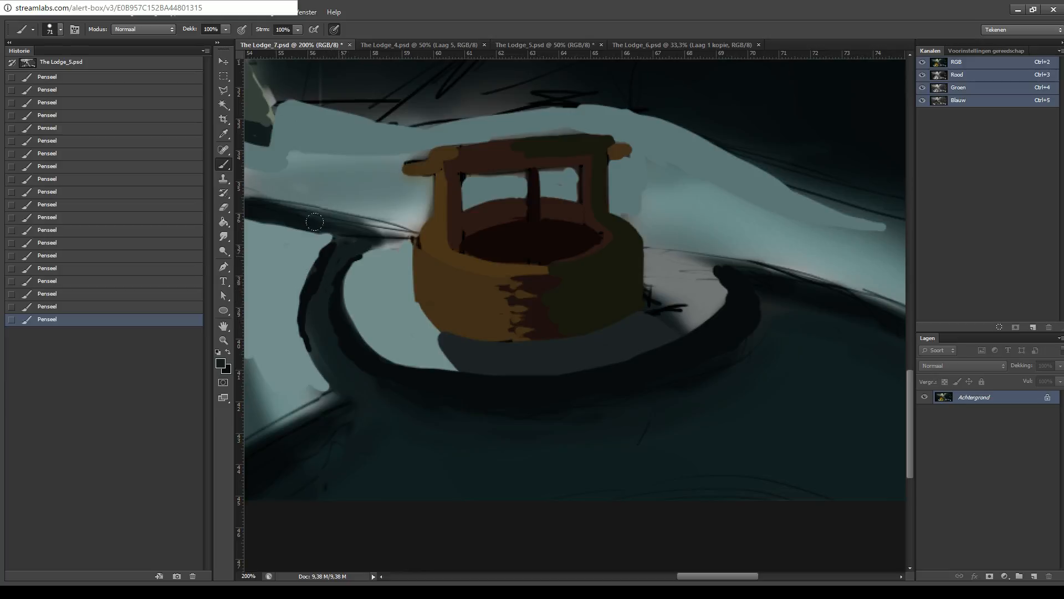
pyautogui.moveTo(363, 240)
pyautogui.mouseDown()
pyautogui.moveTo(420, 231)
pyautogui.moveTo(341, 217)
pyautogui.moveTo(480, 252)
pyautogui.moveTo(535, 249)
pyautogui.mouseUp()
pyautogui.hotkey('ctrl', 'z')
pyautogui.hotkey('ctrl', 'z')
pyautogui.press('z')
pyautogui.click(222, 167)
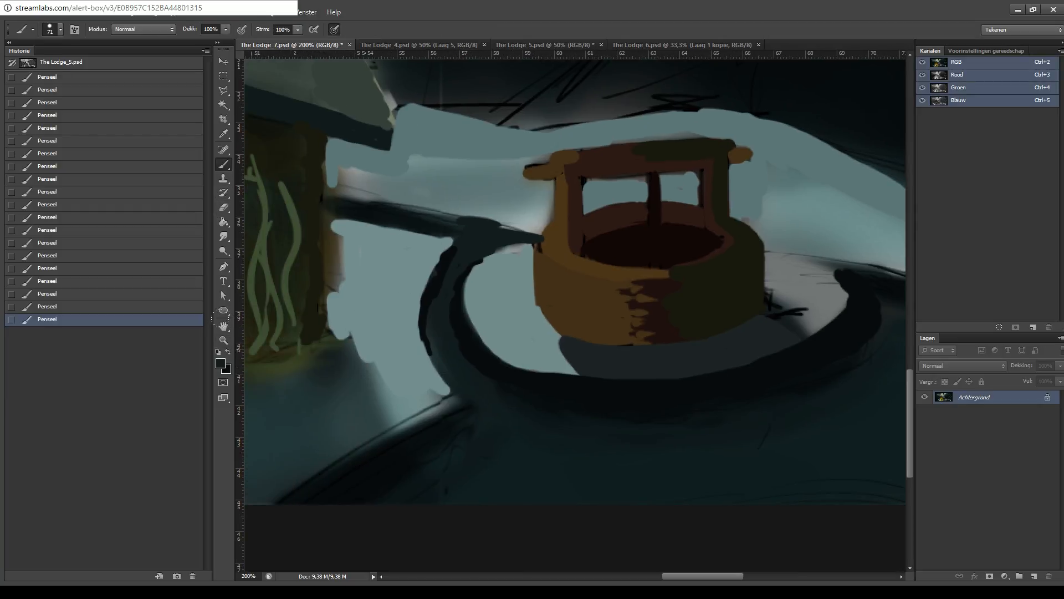
# - Switch back to the near-black and paint a solid band along the path from the lodge to the well's left side
pyautogui.click(228, 353)
pyautogui.moveTo(332, 204); pyautogui.dragTo(491, 225)
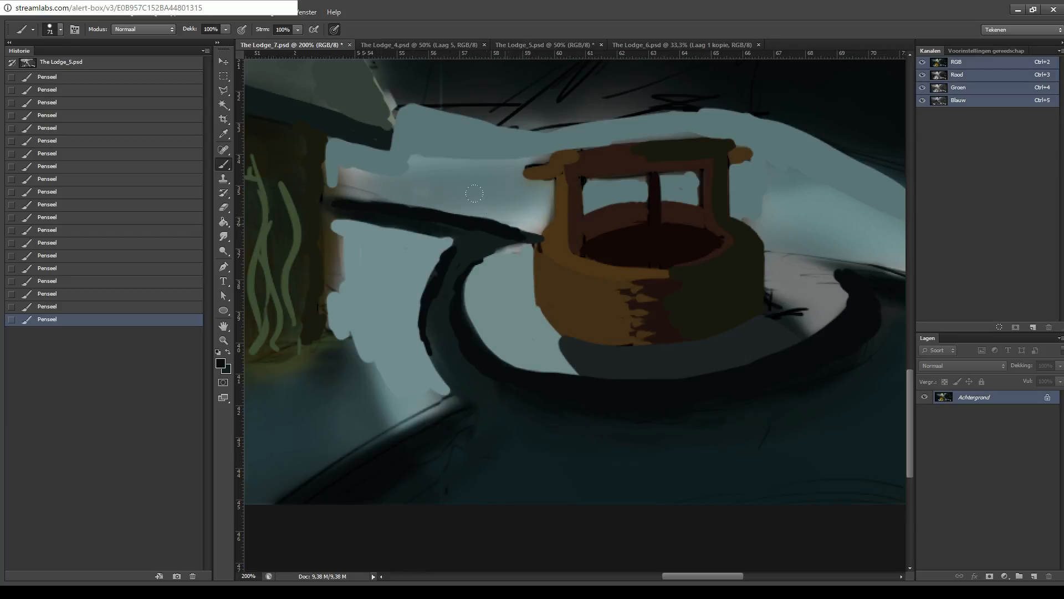
pyautogui.moveTo(507, 227); pyautogui.dragTo(538, 237)
pyautogui.moveTo(640, 229); pyautogui.dragTo(566, 239)
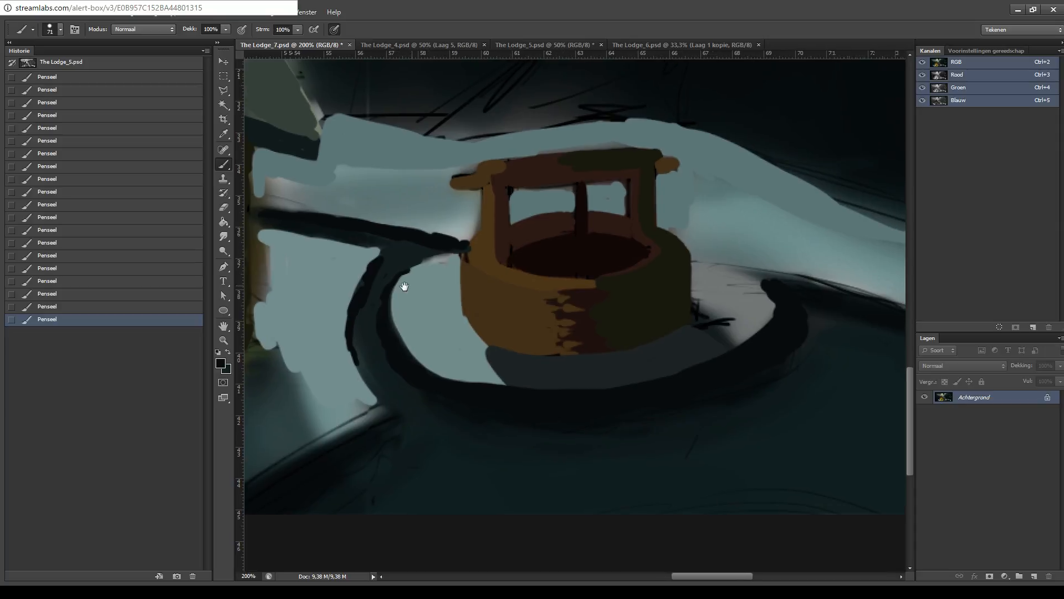
# - Sample the well's brown, view the whole picture and save the painting
pyautogui.press('i')
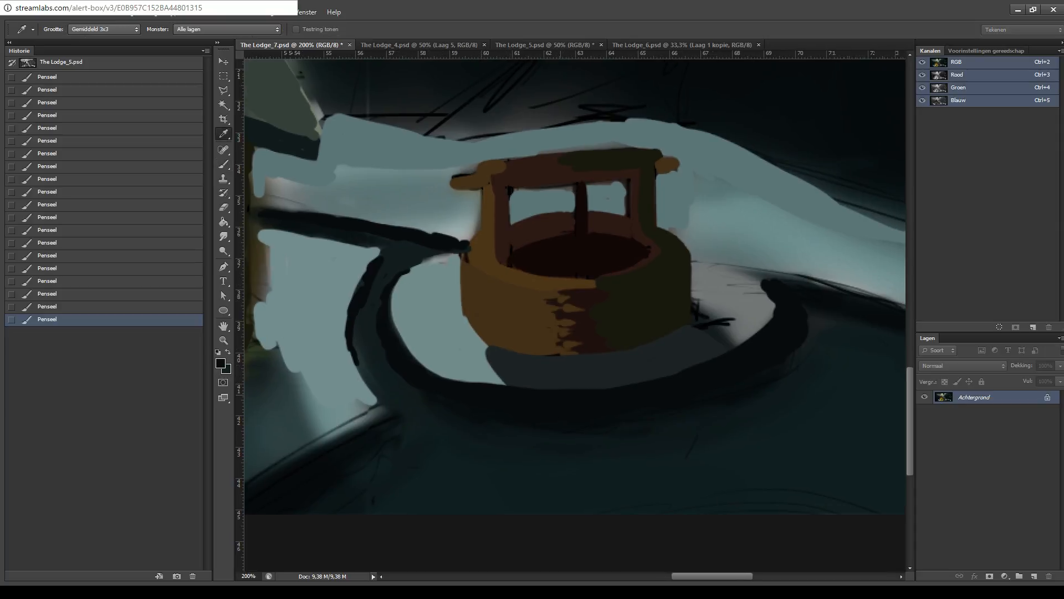
pyautogui.click(491, 231)
pyautogui.press('b')
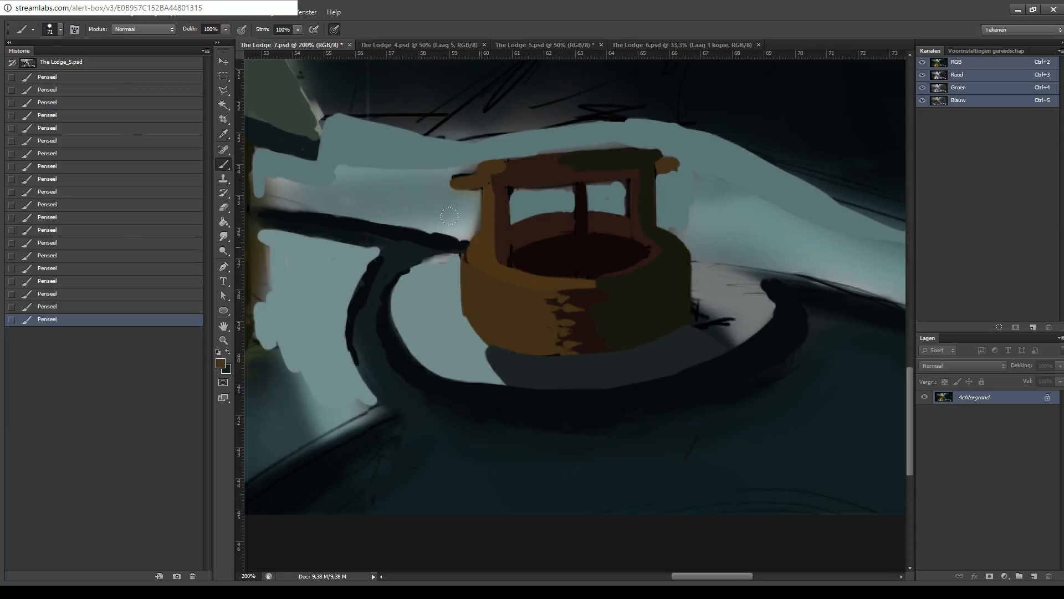
pyautogui.hotkey('ctrl', '-')
pyautogui.hotkey('ctrl', '-')
pyautogui.hotkey('ctrl', '-')
pyautogui.hotkey('ctrl', '-')
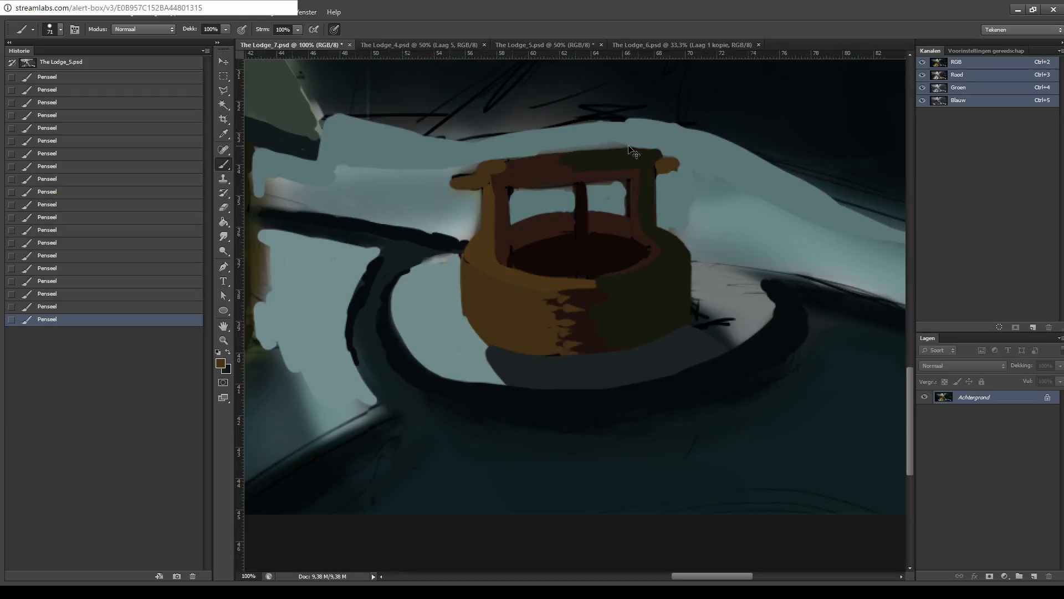
pyautogui.hotkey('ctrl', 's')
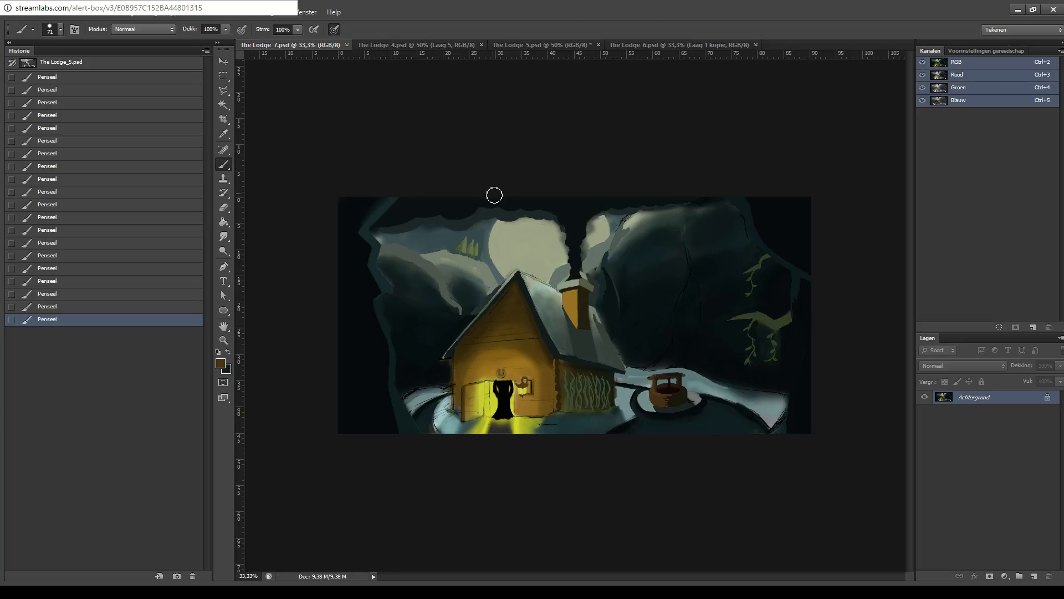
# - Sample a dark brown from the lodge's gable and paint a short plank line near its peak
pyautogui.hotkey('ctrl', '+')
pyautogui.hotkey('ctrl', '+')
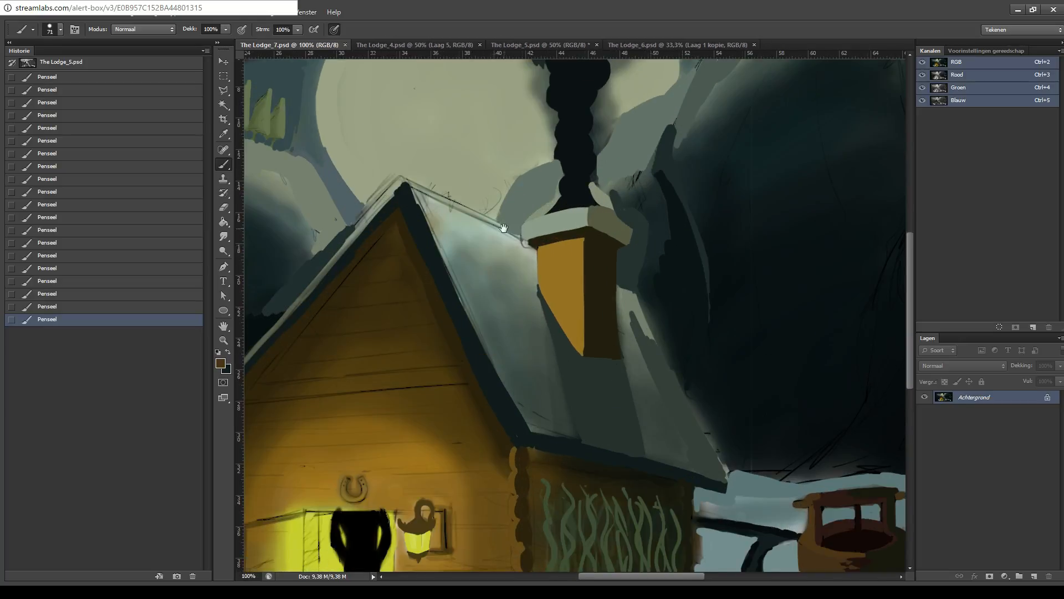
pyautogui.hotkey('ctrl', '+')
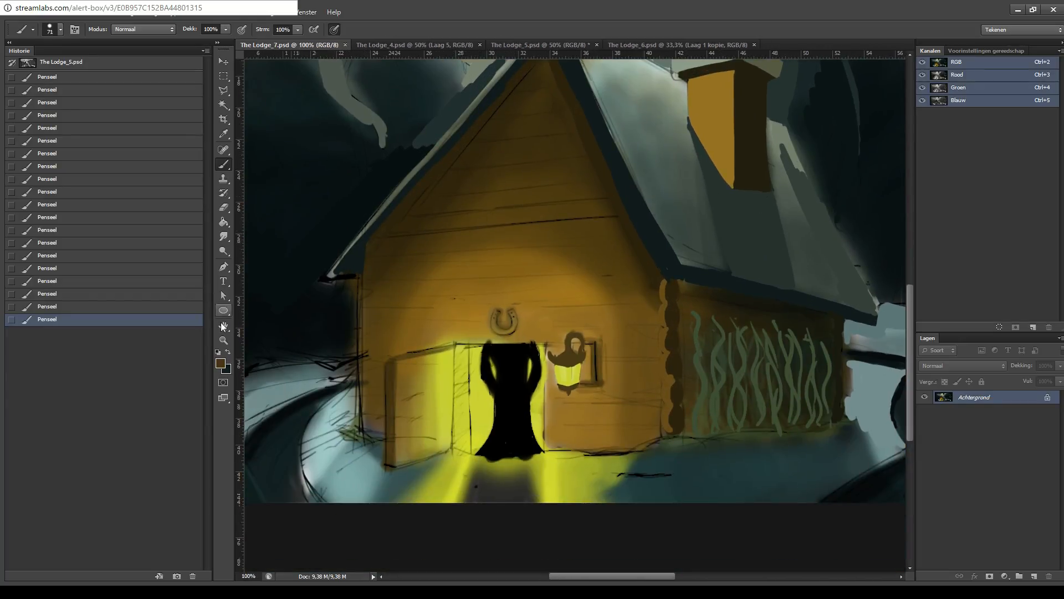
pyautogui.press('i')
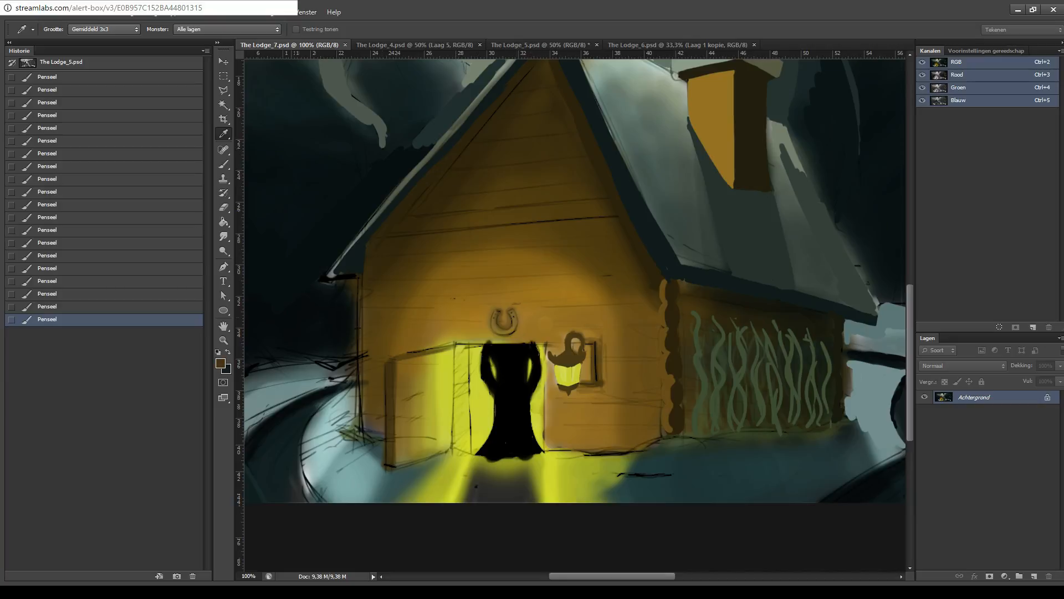
pyautogui.keyDown('alt'); pyautogui.click(531, 118); pyautogui.keyUp('alt')
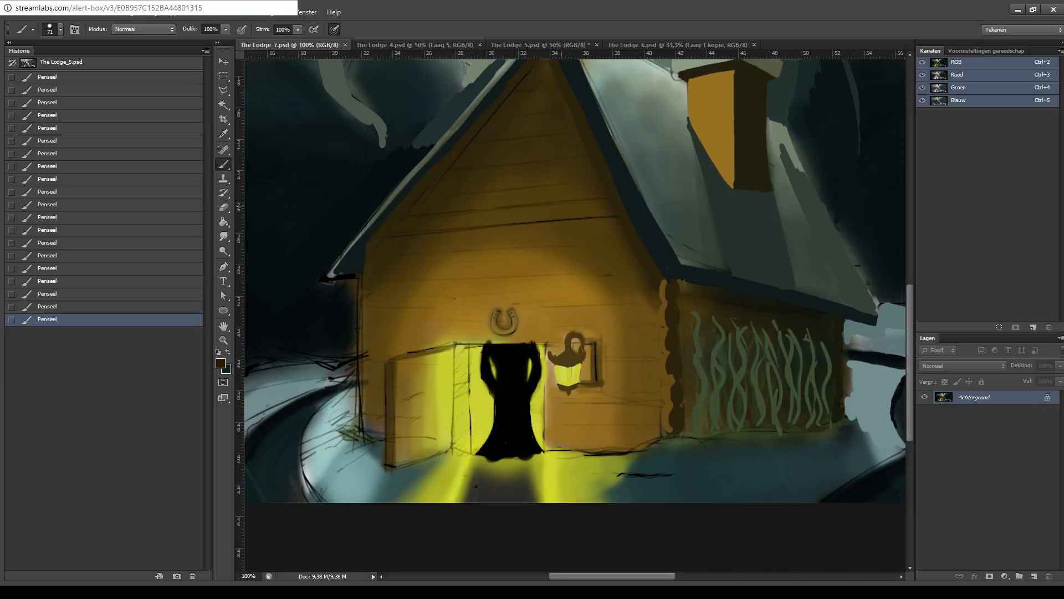
pyautogui.moveTo(516, 89); pyautogui.dragTo(561, 86)
pyautogui.hotkey('ctrl', 'z')
pyautogui.keyDown('alt'); pyautogui.click(514, 96); pyautogui.keyUp('alt')
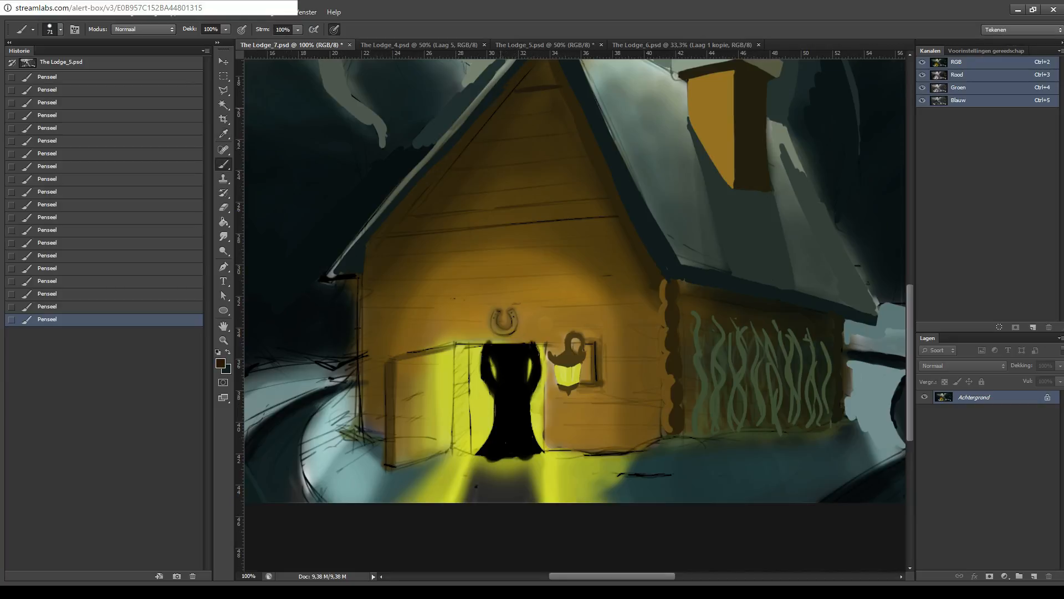
# - Paint a second, wider dark brown plank line below the first on the gable, undoing misplaced strokes
pyautogui.moveTo(501, 110)
pyautogui.mouseDown()
pyautogui.moveTo(565, 100)
pyautogui.moveTo(575, 110)
pyautogui.mouseUp()
pyautogui.hotkey('ctrl', 'z')
pyautogui.hotkey('ctrl', 'z')
pyautogui.moveTo(492, 119); pyautogui.dragTo(573, 115)
pyautogui.hotkey('ctrl', 'z')
pyautogui.moveTo(492, 120); pyautogui.dragTo(573, 114)
# - Resample the gable's dark brown and paint a third plank line beneath the second
pyautogui.moveTo(472, 137)
pyautogui.mouseDown()
pyautogui.moveTo(509, 119)
pyautogui.moveTo(455, 134)
pyautogui.moveTo(569, 137)
pyautogui.mouseUp()
pyautogui.hotkey('ctrl', 'z')
pyautogui.keyDown('alt'); pyautogui.click(503, 147); pyautogui.keyUp('alt')
pyautogui.hotkey('ctrl', 'z')
pyautogui.moveTo(470, 145); pyautogui.dragTo(581, 136)
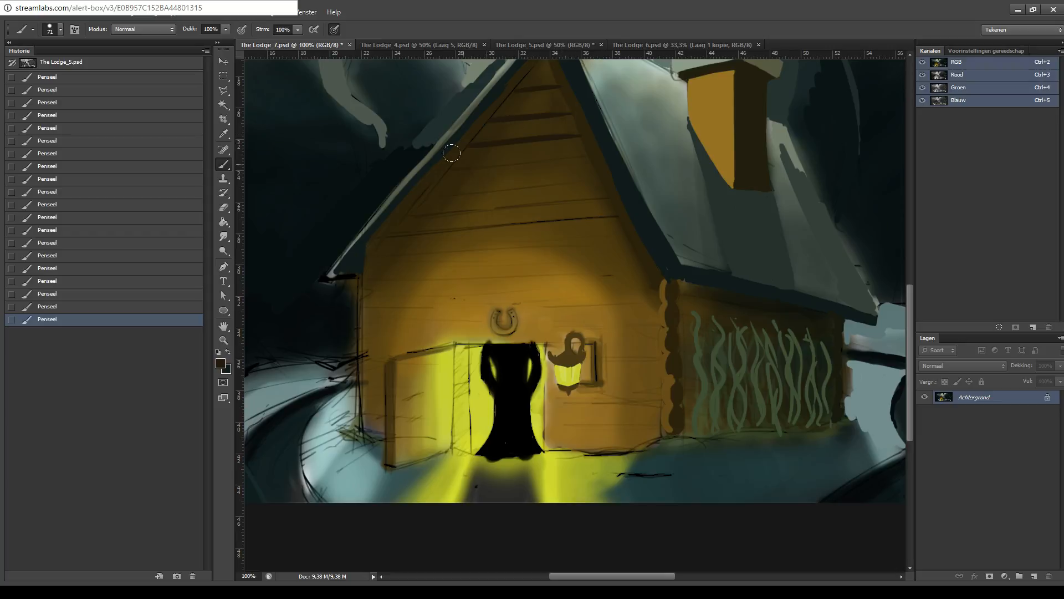
# - Paint a fourth dark brown plank line across the gable, repeating the stroke until its slope follows the lines above
pyautogui.moveTo(452, 169)
pyautogui.mouseDown()
pyautogui.moveTo(535, 150)
pyautogui.moveTo(557, 159)
pyautogui.moveTo(592, 164)
pyautogui.mouseUp()
pyautogui.hotkey('ctrl', 'z')
pyautogui.hotkey('ctrl', 'z')
pyautogui.moveTo(447, 174); pyautogui.dragTo(589, 161)
pyautogui.hotkey('ctrl', 'z')
pyautogui.moveTo(444, 171); pyautogui.dragTo(595, 159)
pyautogui.hotkey('ctrl', 'z')
pyautogui.moveTo(445, 175); pyautogui.dragTo(587, 161)
pyautogui.moveTo(447, 166); pyautogui.dragTo(590, 145)
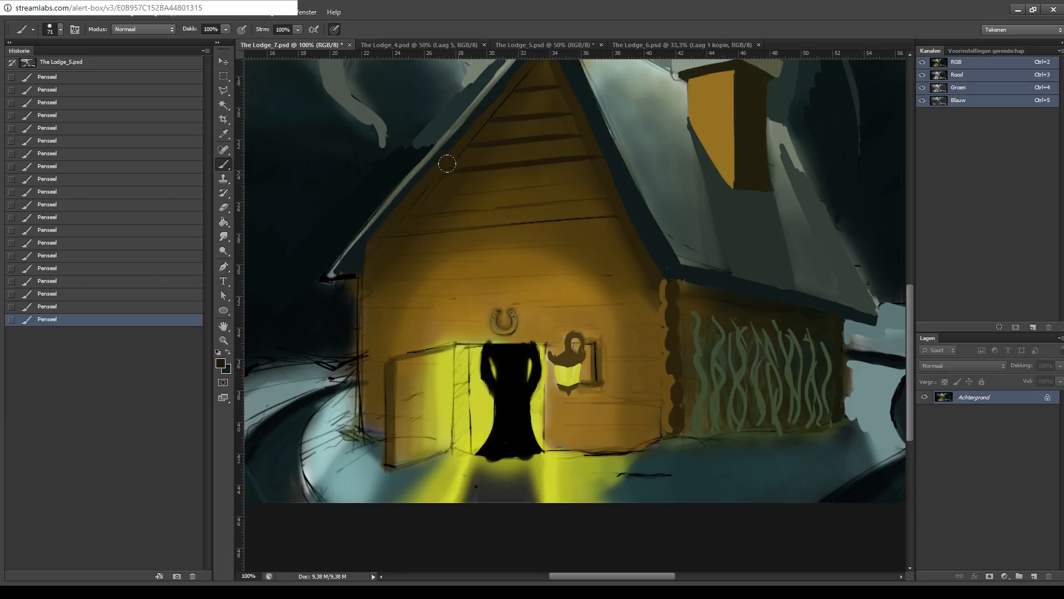
# - Paint a fifth dark brown plank line across the gable, just above the thin black sketch line
pyautogui.moveTo(423, 183); pyautogui.dragTo(588, 158)
pyautogui.hotkey('ctrl', 'z')
pyautogui.moveTo(426, 203)
pyautogui.mouseDown()
pyautogui.moveTo(605, 182)
pyautogui.moveTo(508, 195)
pyautogui.moveTo(594, 183)
pyautogui.mouseUp()
pyautogui.hotkey('ctrl', 'z')
pyautogui.hotkey('ctrl', 'z')
pyautogui.moveTo(419, 201); pyautogui.dragTo(597, 184)
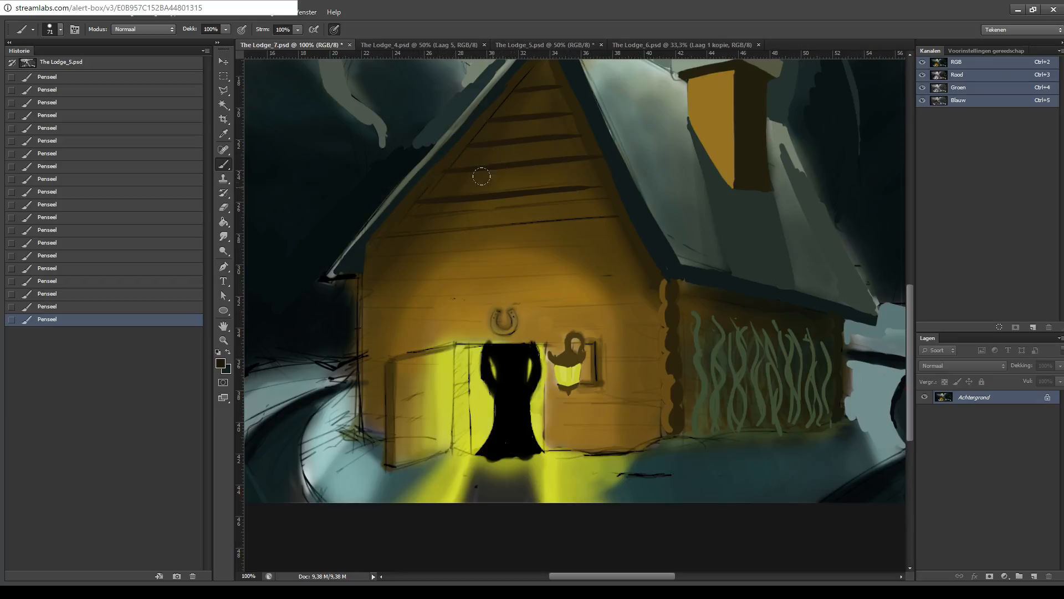
# - Try a sixth plank line along the thin black sketch line and a dark stroke down the gable's left edge
pyautogui.moveTo(391, 231)
pyautogui.mouseDown()
pyautogui.moveTo(542, 204)
pyautogui.moveTo(582, 219)
pyautogui.mouseUp()
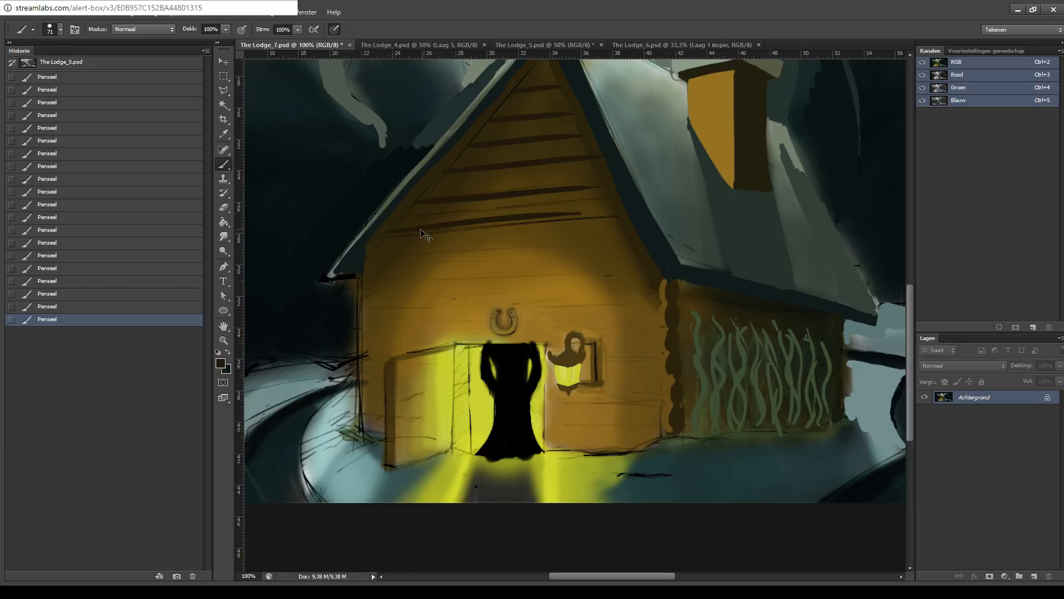
pyautogui.hotkey('ctrl', 'z')
pyautogui.moveTo(398, 233); pyautogui.dragTo(609, 216)
pyautogui.hotkey('ctrl', 'z')
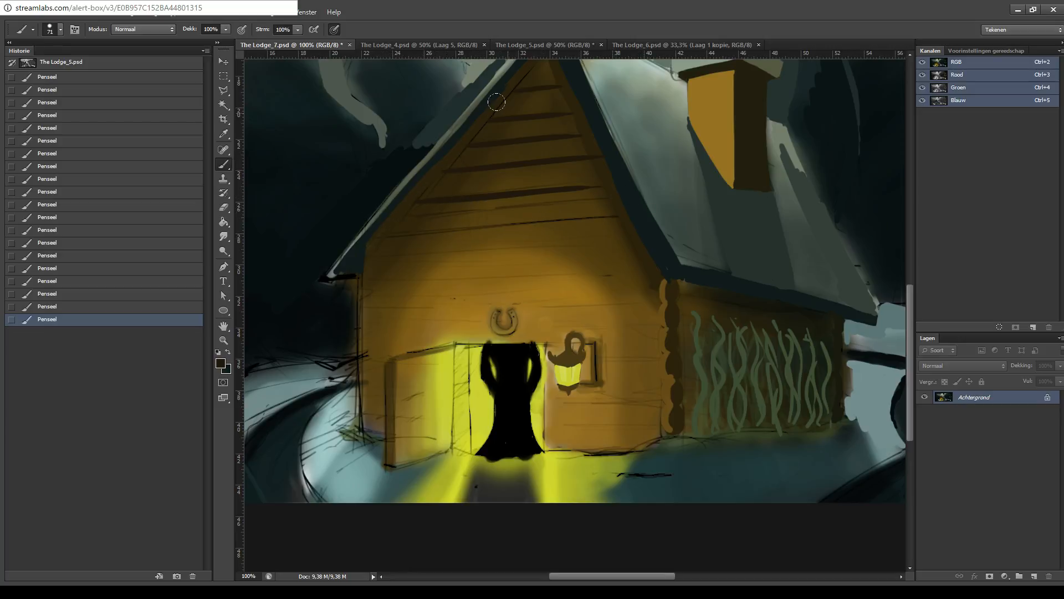
pyautogui.moveTo(505, 112)
pyautogui.mouseDown()
pyautogui.moveTo(396, 225)
pyautogui.moveTo(405, 207)
pyautogui.moveTo(379, 221)
pyautogui.moveTo(497, 90)
pyautogui.moveTo(411, 240)
pyautogui.mouseUp()
pyautogui.hotkey('ctrl', 'z')
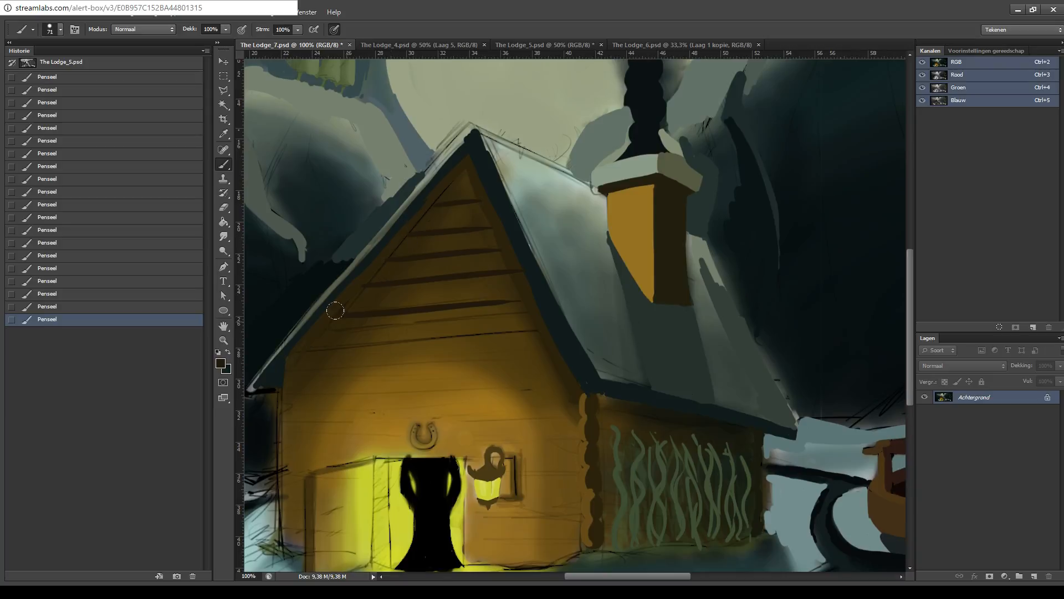
# - Paint dark brown shadow bands along the gable's left and right sloping edges, directly under the roof trim
pyautogui.moveTo(341, 308); pyautogui.dragTo(439, 168)
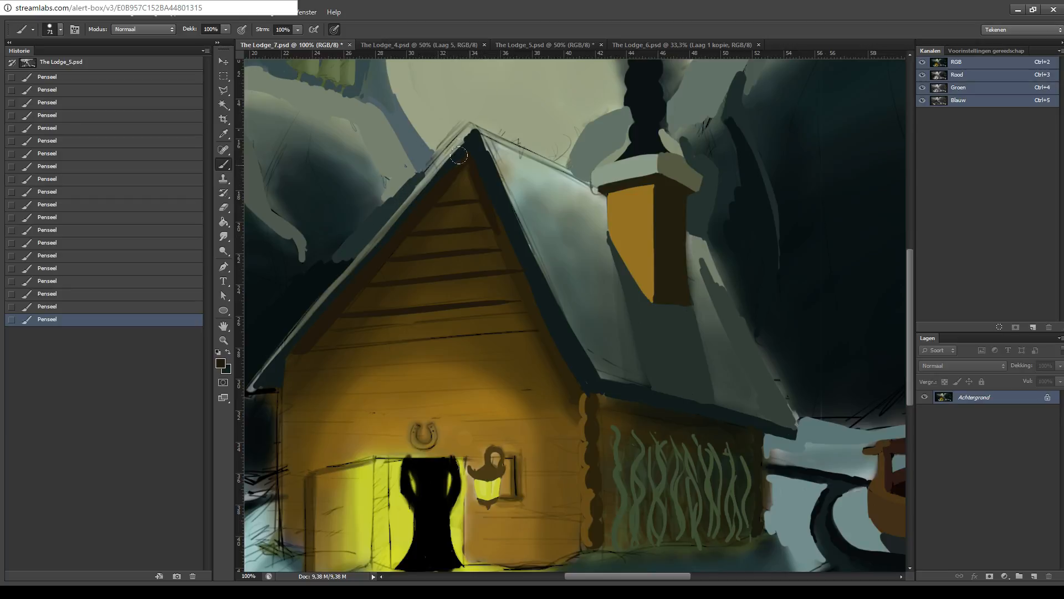
pyautogui.moveTo(460, 158); pyautogui.dragTo(524, 324)
pyautogui.moveTo(492, 247)
pyautogui.mouseDown()
pyautogui.moveTo(467, 167)
pyautogui.moveTo(536, 325)
pyautogui.moveTo(536, 354)
pyautogui.moveTo(545, 367)
pyautogui.moveTo(515, 275)
pyautogui.moveTo(544, 368)
pyautogui.moveTo(509, 275)
pyautogui.moveTo(568, 383)
pyautogui.moveTo(547, 373)
pyautogui.mouseUp()
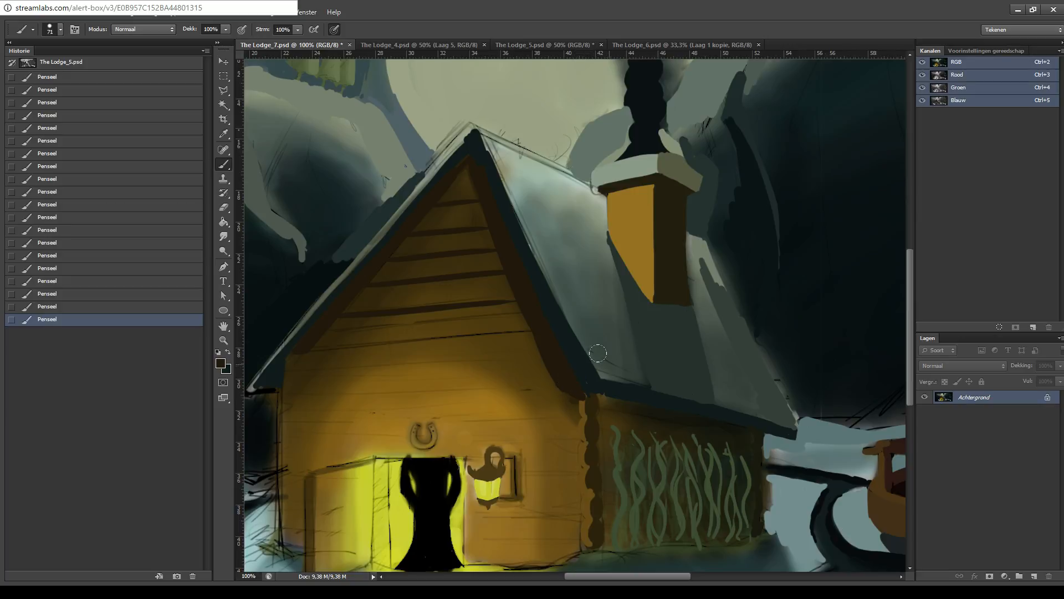
pyautogui.moveTo(610, 355); pyautogui.dragTo(655, 220)
pyautogui.moveTo(339, 255)
pyautogui.mouseDown()
pyautogui.moveTo(415, 240)
pyautogui.moveTo(565, 239)
pyautogui.mouseUp()
pyautogui.hotkey('ctrl', 'z')
pyautogui.moveTo(339, 254); pyautogui.dragTo(564, 245)
pyautogui.hotkey('ctrl', 'z')
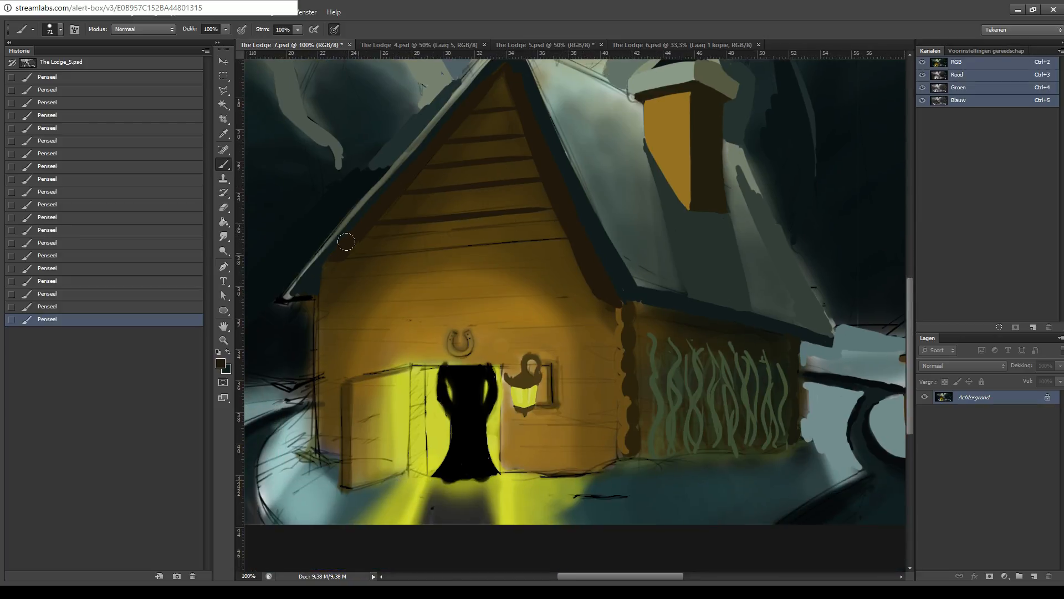
pyautogui.moveTo(340, 255); pyautogui.dragTo(569, 243)
pyautogui.hotkey('ctrl', 'z')
pyautogui.moveTo(339, 255); pyautogui.dragTo(569, 230)
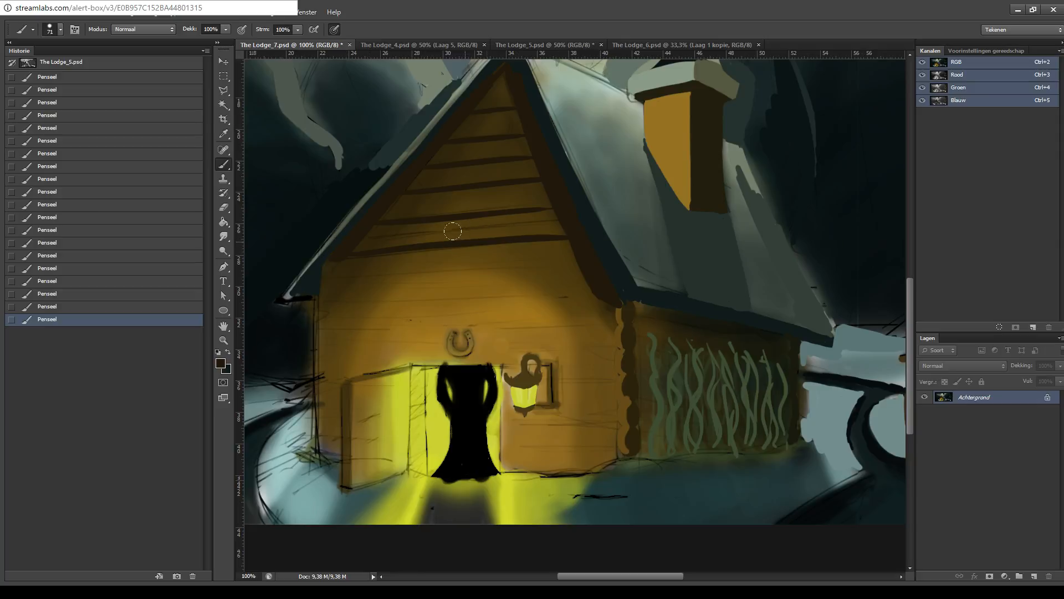
pyautogui.hotkey('ctrl', 'z')
pyautogui.moveTo(350, 244); pyautogui.dragTo(577, 223)
pyautogui.hotkey('ctrl', 'z')
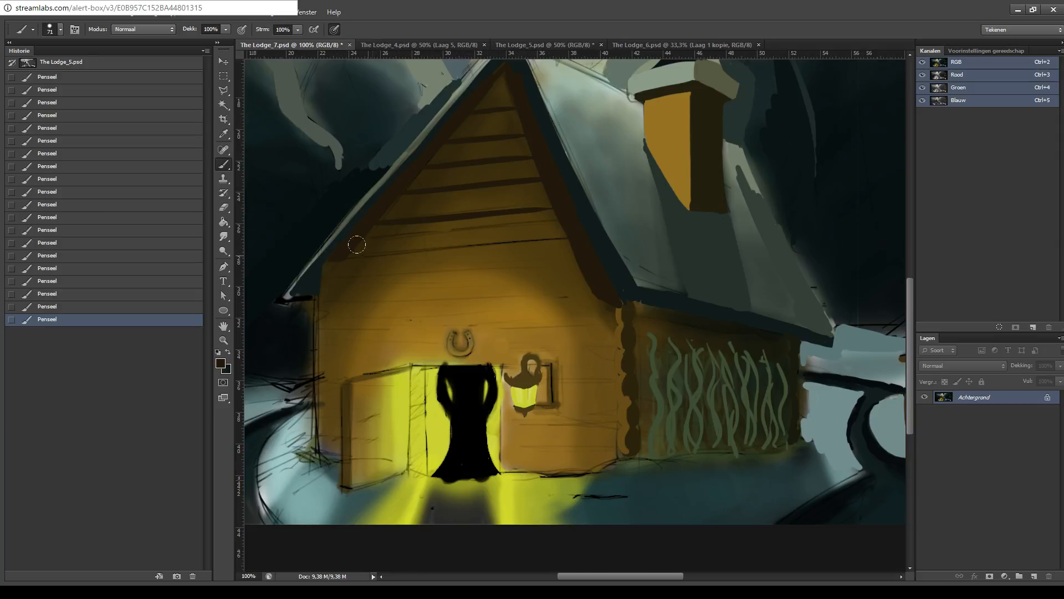
pyautogui.moveTo(345, 254); pyautogui.dragTo(570, 238)
pyautogui.hotkey('ctrl', 'z')
pyautogui.moveTo(346, 255); pyautogui.dragTo(566, 227)
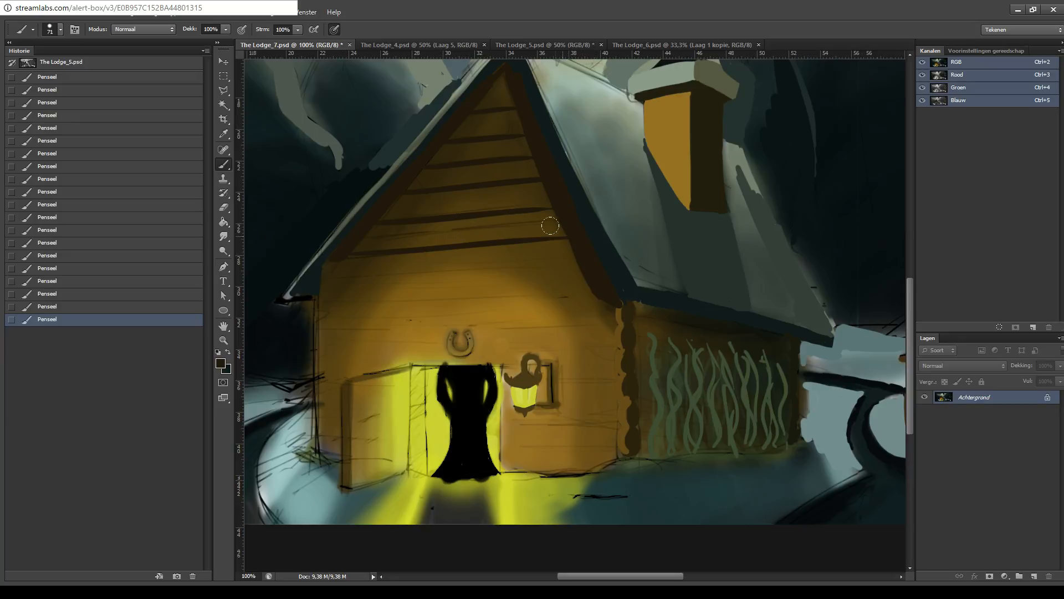
pyautogui.hotkey('ctrl', 'z')
pyautogui.moveTo(343, 253); pyautogui.dragTo(576, 233)
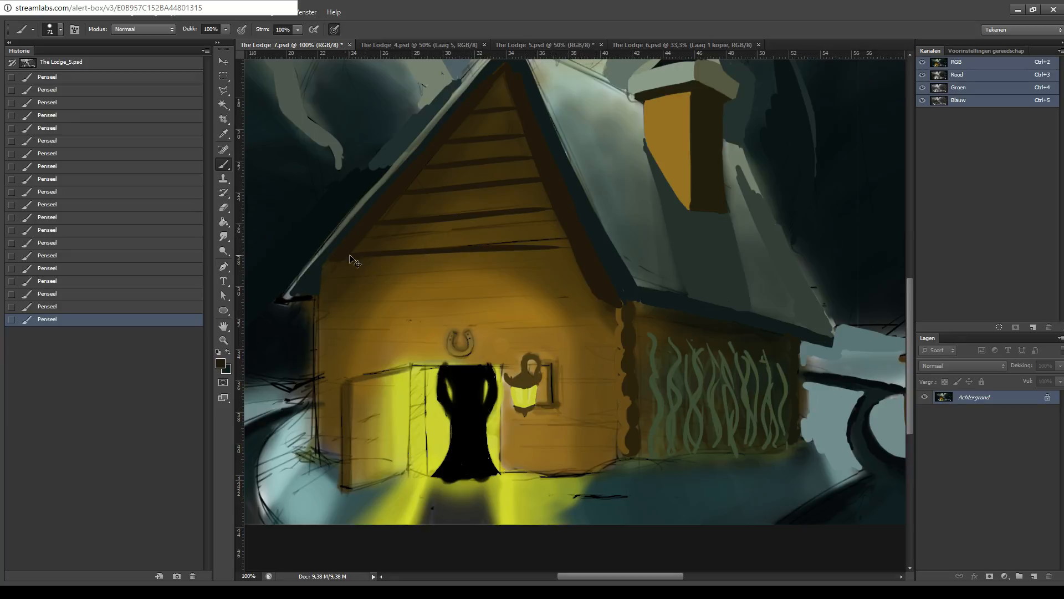
pyautogui.hotkey('ctrl', 'z')
pyautogui.moveTo(339, 256); pyautogui.dragTo(577, 238)
pyautogui.hotkey('ctrl', 'z')
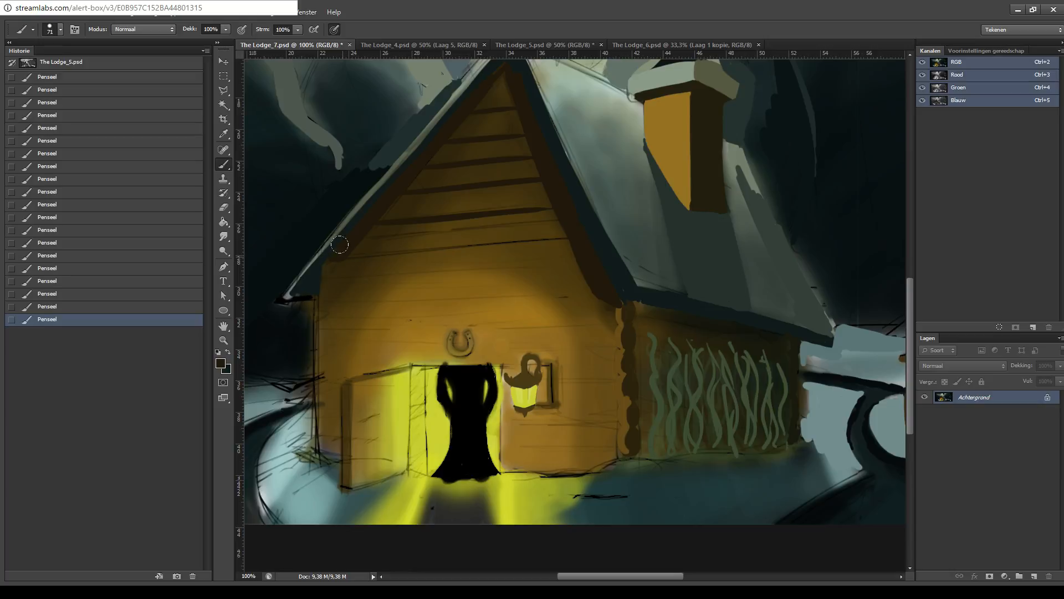
pyautogui.moveTo(335, 253); pyautogui.dragTo(571, 239)
pyautogui.hotkey('ctrl', '-')
pyautogui.hotkey('ctrl', '-')
pyautogui.hotkey('ctrl', '-')
pyautogui.hotkey('ctrl', '-')
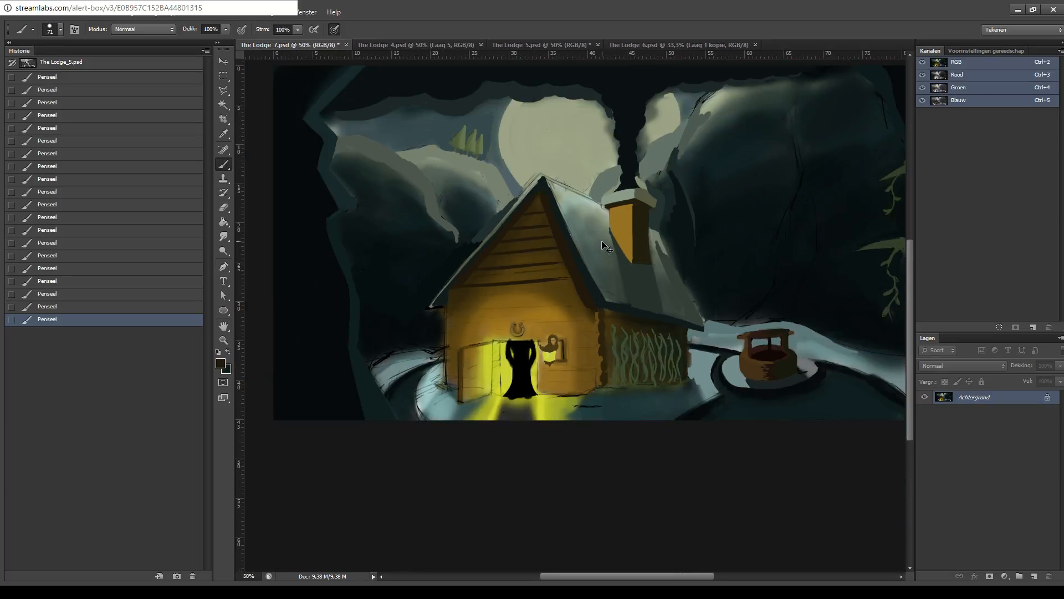
pyautogui.hotkey('ctrl', '+')
pyautogui.hotkey('ctrl', '+')
pyautogui.hotkey('ctrl', '+')
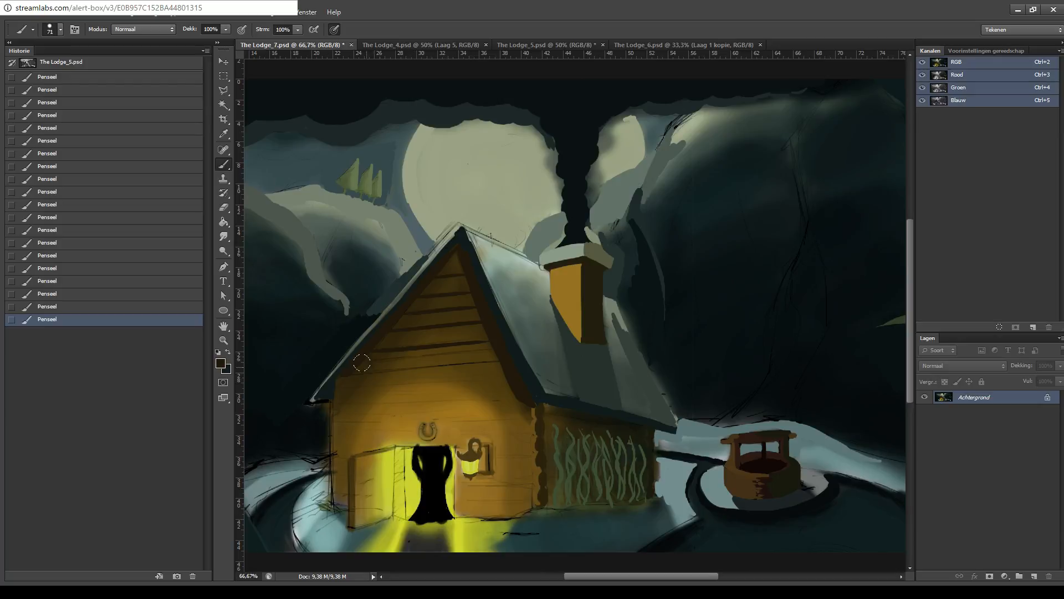
# - Paint a sixth dark brown plank line across the gable's base, covering the thin black sketch line
pyautogui.moveTo(361, 363); pyautogui.dragTo(495, 361)
pyautogui.hotkey('ctrl', 'z')
pyautogui.moveTo(352, 368); pyautogui.dragTo(498, 367)
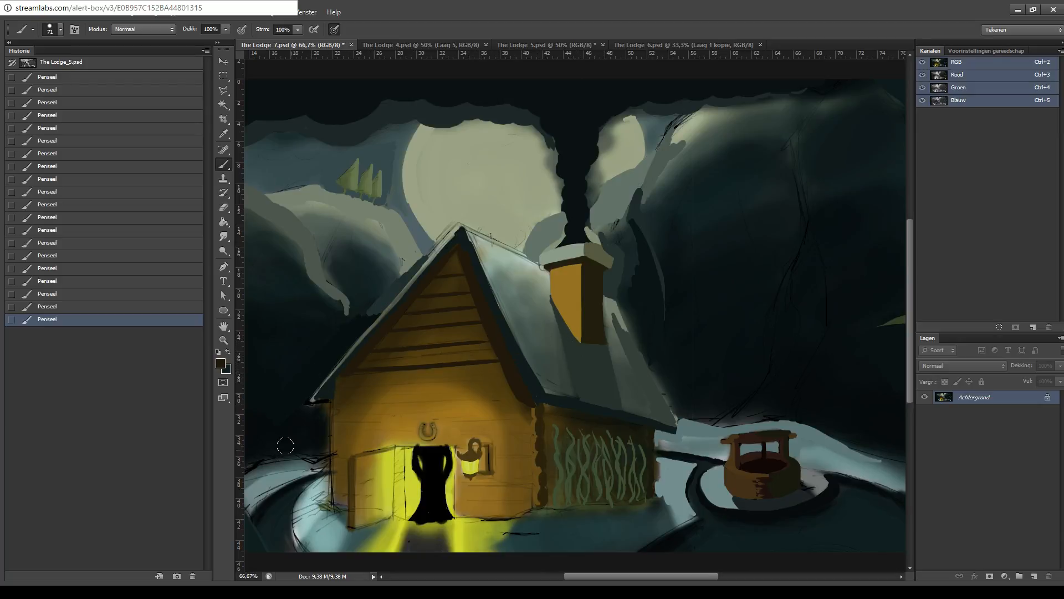
# - Sample the near-black background and paint out the sketch lines above the snow bank and below the eave left of the lodge
pyautogui.moveTo(356, 399); pyautogui.dragTo(404, 334)
pyautogui.click(221, 365)
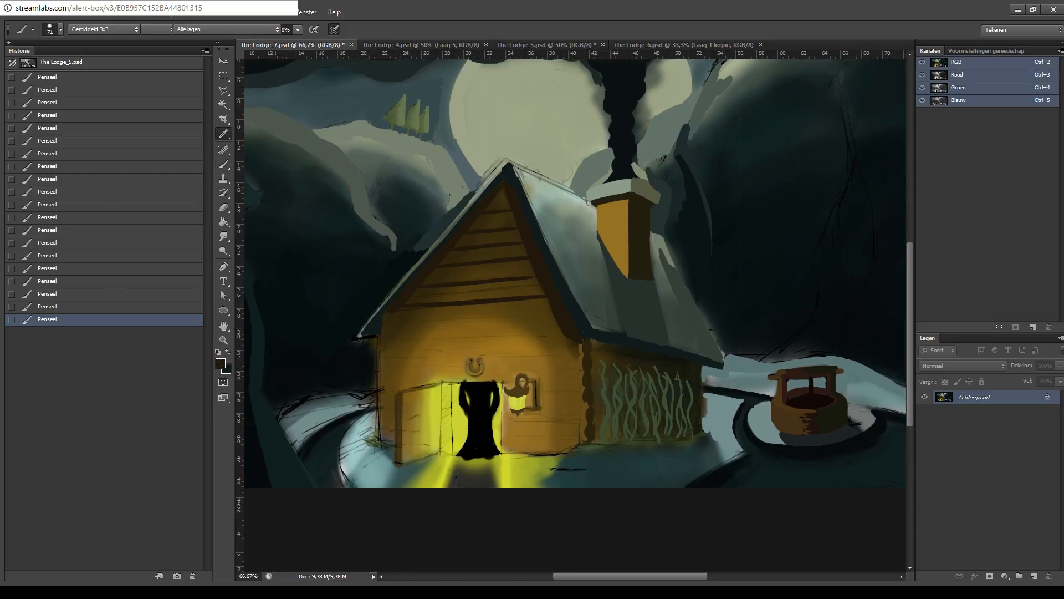
pyautogui.press('b')
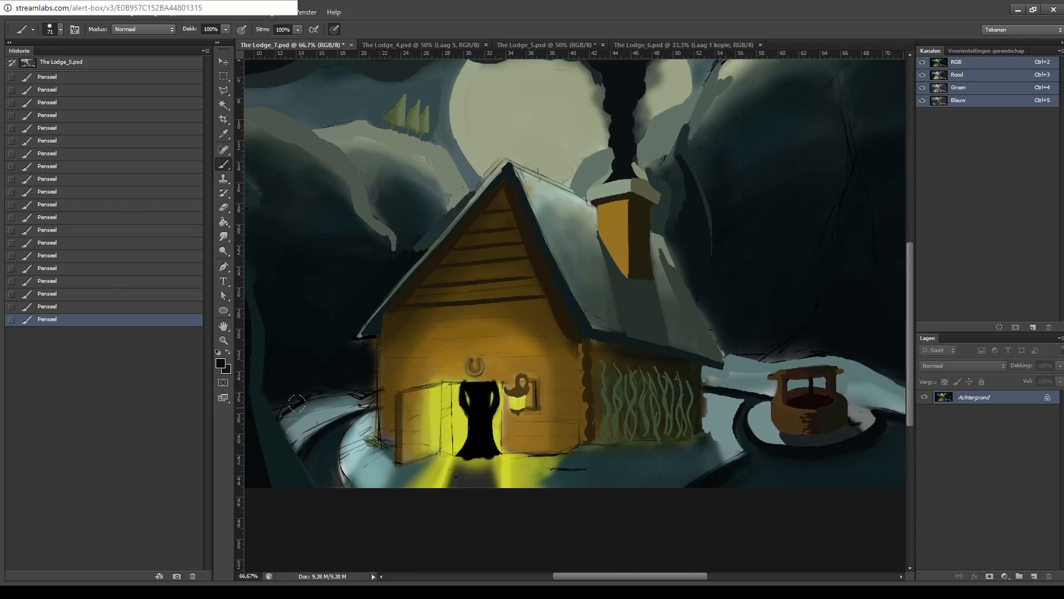
pyautogui.moveTo(281, 408)
pyautogui.mouseDown()
pyautogui.moveTo(271, 398)
pyautogui.moveTo(306, 390)
pyautogui.moveTo(365, 393)
pyautogui.moveTo(374, 354)
pyautogui.moveTo(369, 381)
pyautogui.mouseUp()
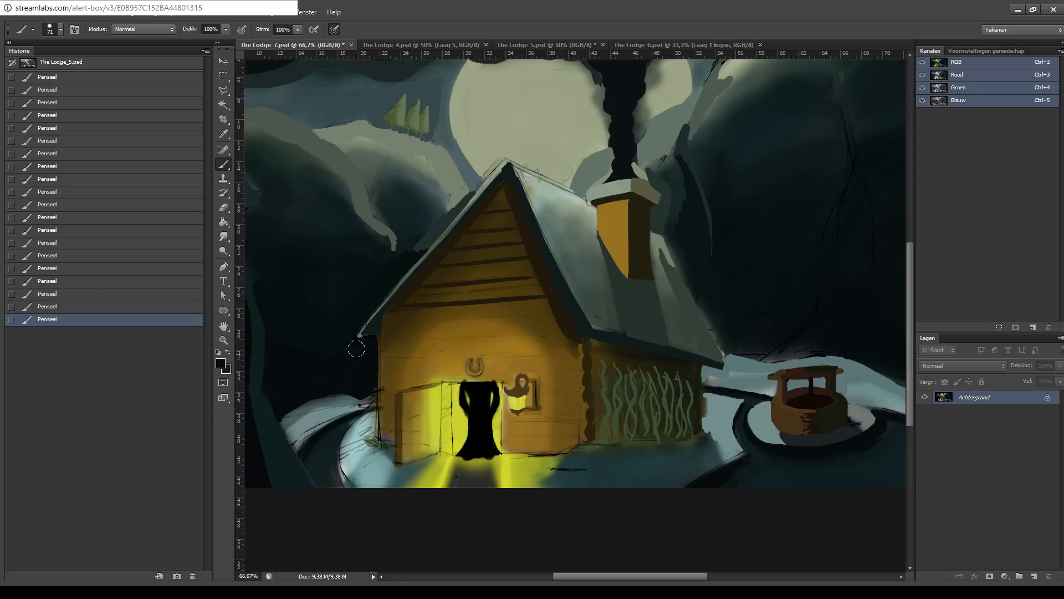
pyautogui.moveTo(359, 389); pyautogui.dragTo(370, 384)
pyautogui.moveTo(371, 337); pyautogui.dragTo(383, 354)
pyautogui.hotkey('ctrl', 'z')
pyautogui.press('i')
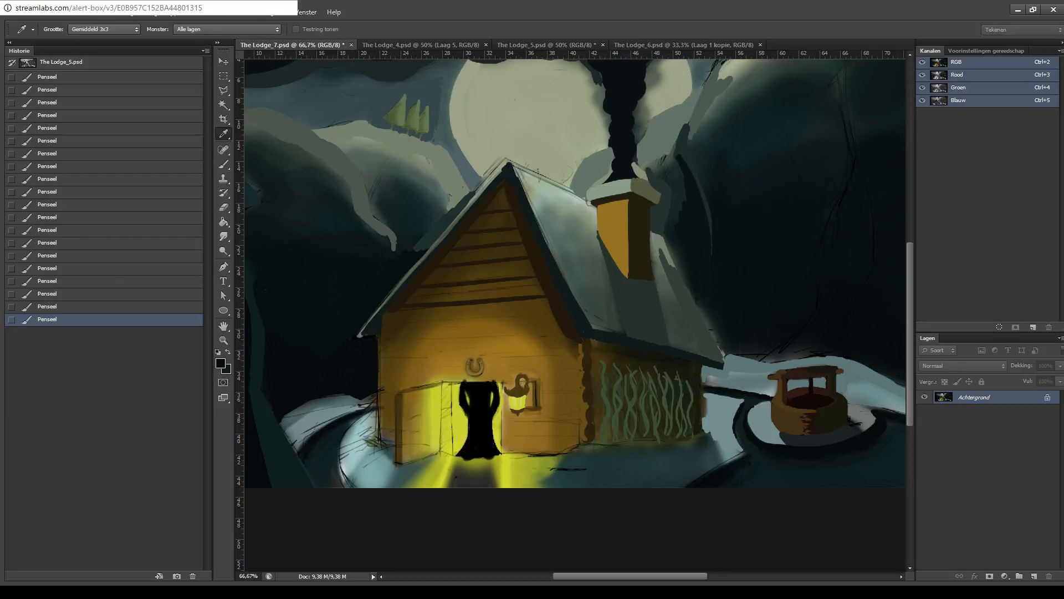
pyautogui.press('b')
pyautogui.keyDown('alt'); pyautogui.click(358, 461); pyautogui.keyUp('alt')
pyautogui.moveTo(351, 466)
pyautogui.mouseDown()
pyautogui.moveTo(348, 433)
pyautogui.moveTo(353, 471)
pyautogui.mouseUp()
pyautogui.hotkey('ctrl', 'z')
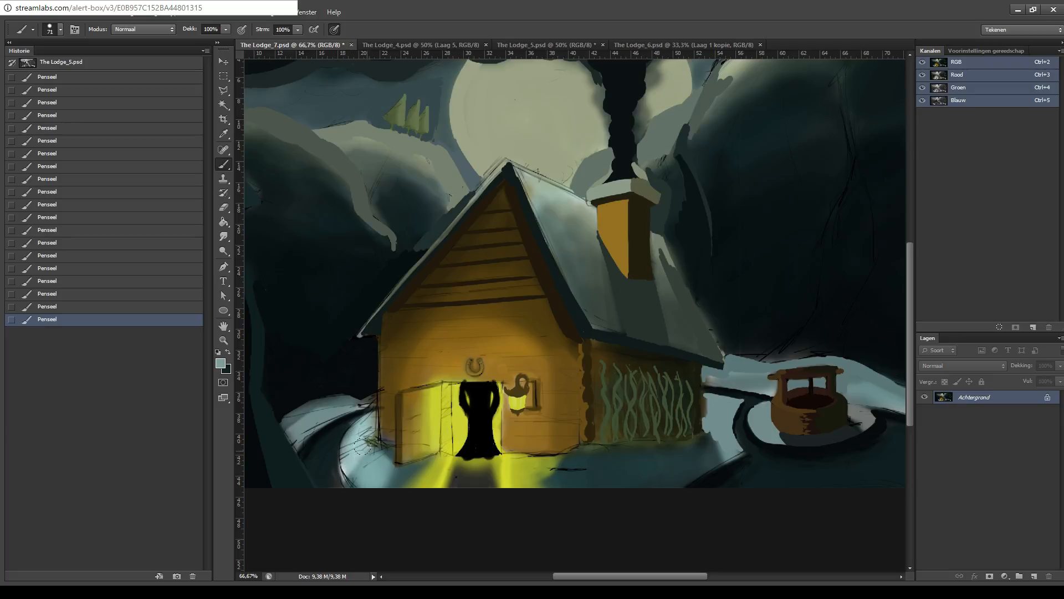
pyautogui.click(229, 353)
# - Sample a muted grey-blue and repaint the far snow bank left of the lodge as one solid shape
pyautogui.press('i')
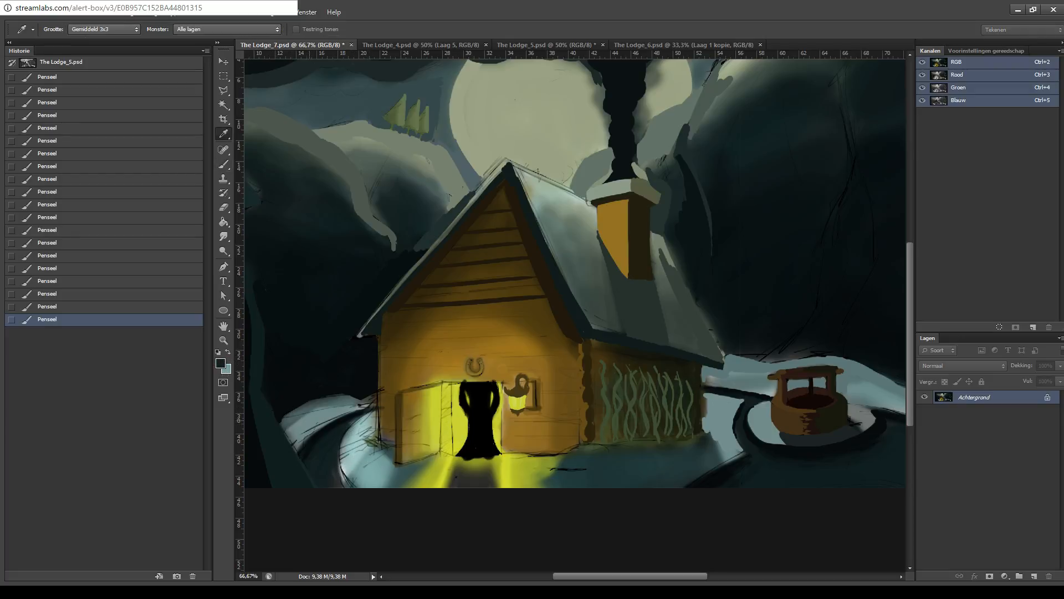
pyautogui.click(383, 450)
pyautogui.press('b')
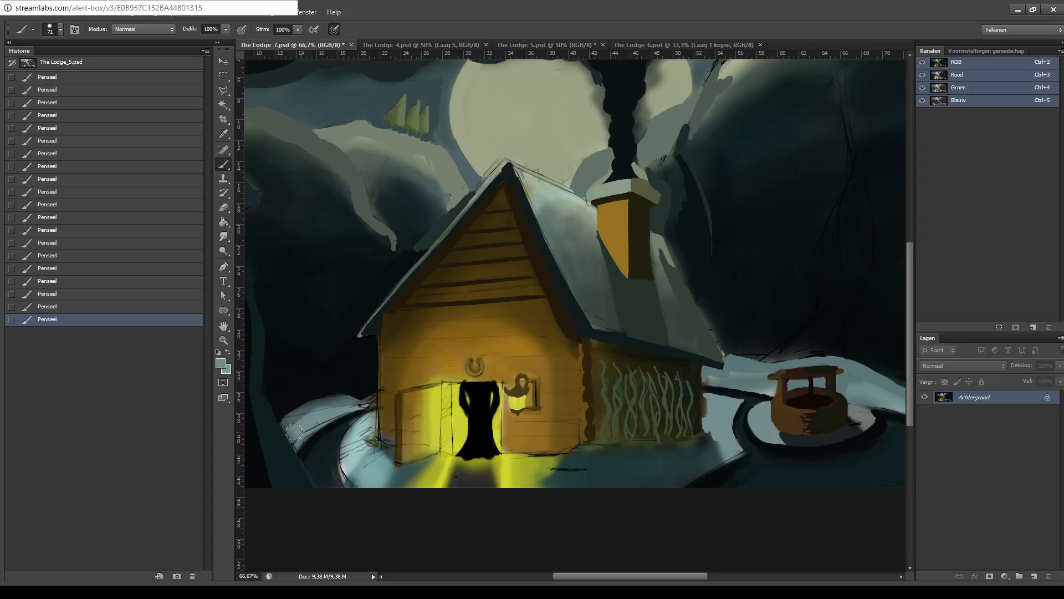
pyautogui.moveTo(296, 437)
pyautogui.mouseDown()
pyautogui.moveTo(337, 403)
pyautogui.moveTo(372, 397)
pyautogui.mouseUp()
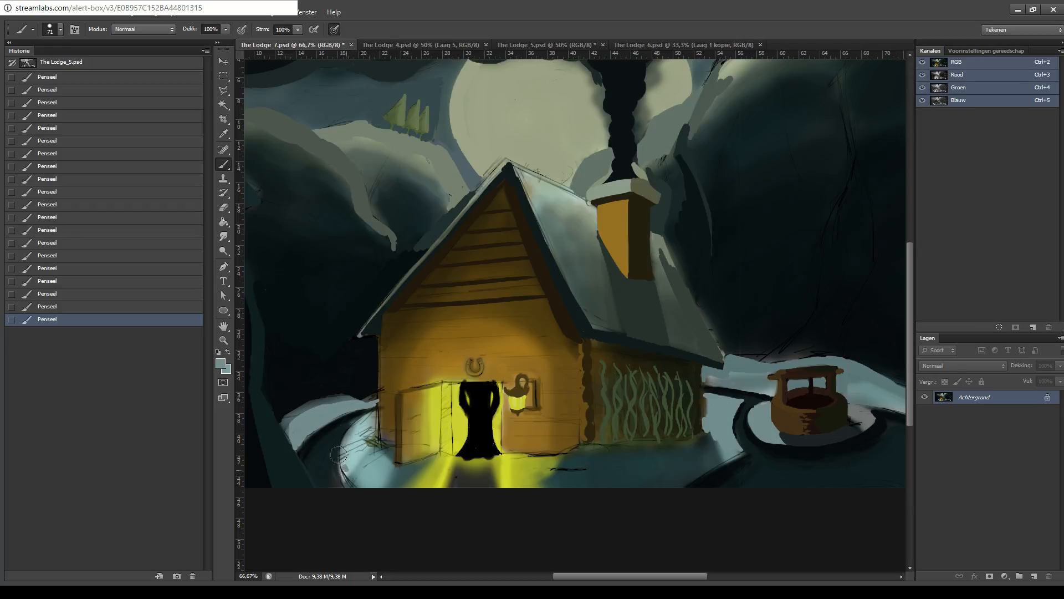
# - Sample a light snow blue and fill the snow patch beside the lodge's left wall with solid colour
pyautogui.press('i')
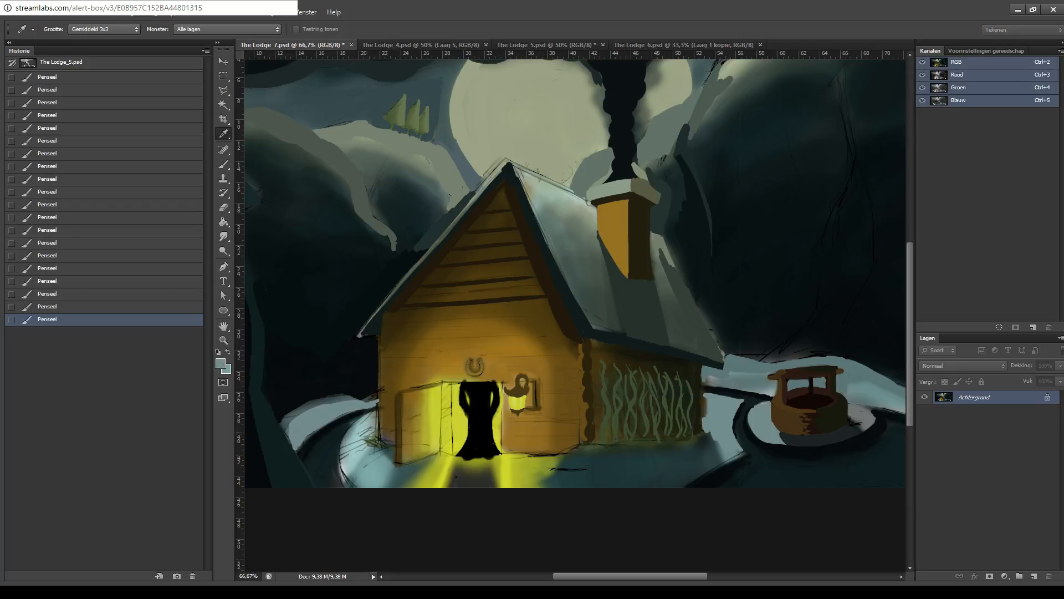
pyautogui.click(446, 486)
pyautogui.moveTo(352, 465)
pyautogui.mouseDown()
pyautogui.moveTo(343, 451)
pyautogui.moveTo(344, 463)
pyautogui.moveTo(354, 425)
pyautogui.moveTo(349, 443)
pyautogui.moveTo(363, 422)
pyautogui.moveTo(366, 438)
pyautogui.moveTo(358, 443)
pyautogui.moveTo(359, 421)
pyautogui.moveTo(371, 413)
pyautogui.moveTo(360, 445)
pyautogui.moveTo(374, 438)
pyautogui.moveTo(376, 449)
pyautogui.mouseUp()
# - Sample a darker blue-grey and paint a shadow across the snow in front of the open door
pyautogui.press('i')
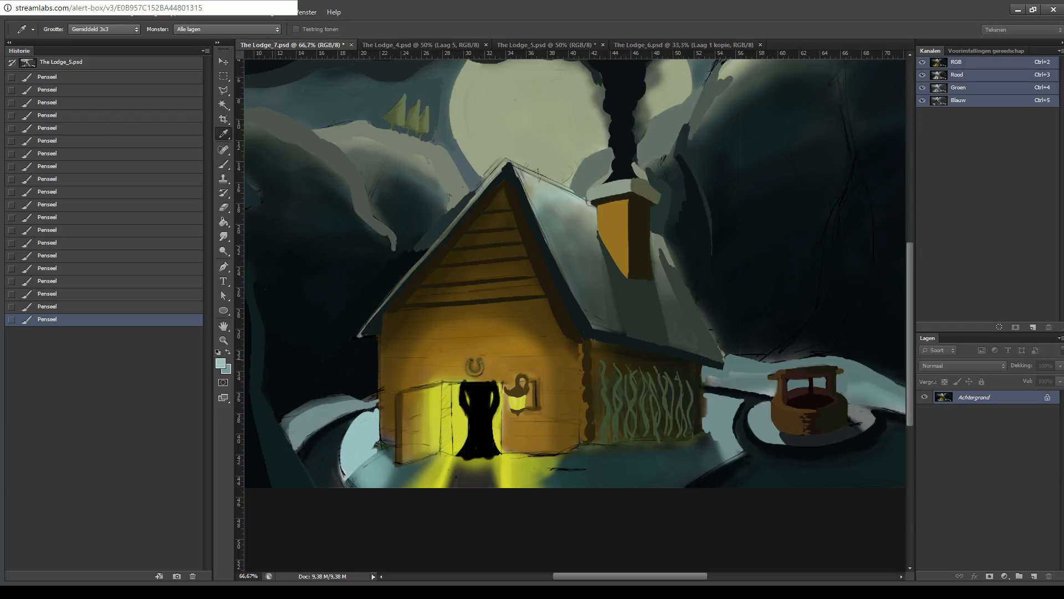
pyautogui.click(360, 444)
pyautogui.press('b')
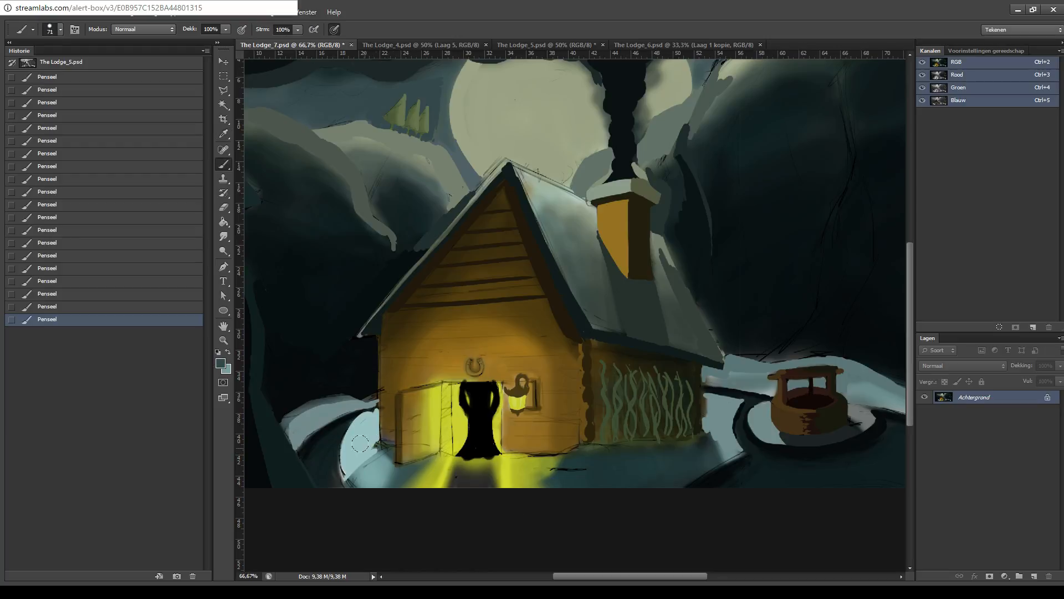
pyautogui.moveTo(372, 442)
pyautogui.mouseDown()
pyautogui.moveTo(389, 457)
pyautogui.moveTo(388, 446)
pyautogui.mouseUp()
pyautogui.moveTo(388, 450)
pyautogui.mouseDown()
pyautogui.moveTo(422, 457)
pyautogui.moveTo(385, 489)
pyautogui.moveTo(397, 466)
pyautogui.moveTo(371, 477)
pyautogui.moveTo(406, 466)
pyautogui.moveTo(389, 493)
pyautogui.moveTo(424, 453)
pyautogui.moveTo(395, 485)
pyautogui.moveTo(392, 461)
pyautogui.mouseUp()
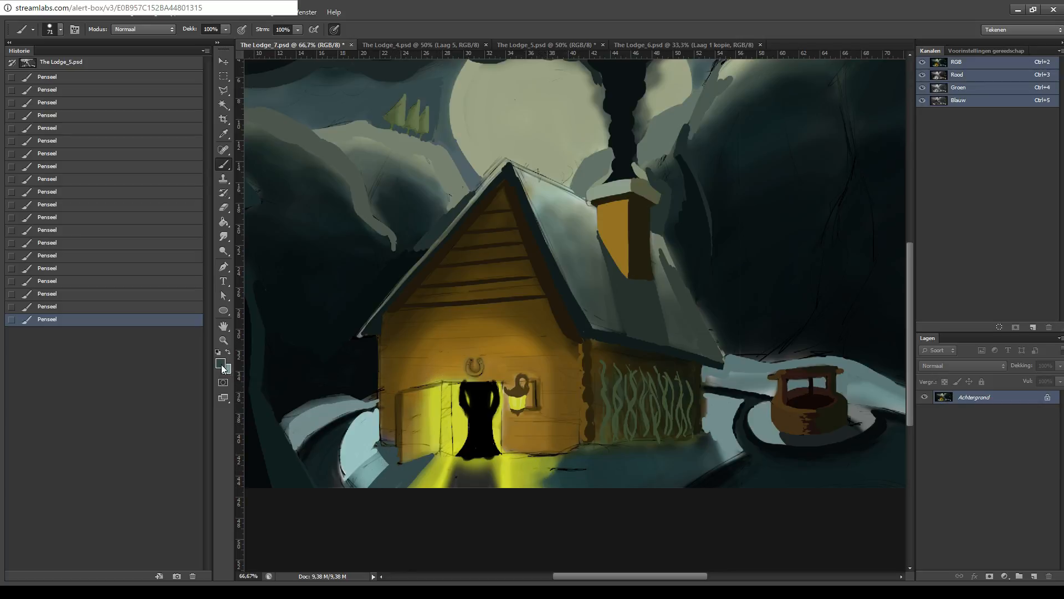
# - Sample a dark brown and repaint the open door's outer edge over the black sketch lines
pyautogui.press('i')
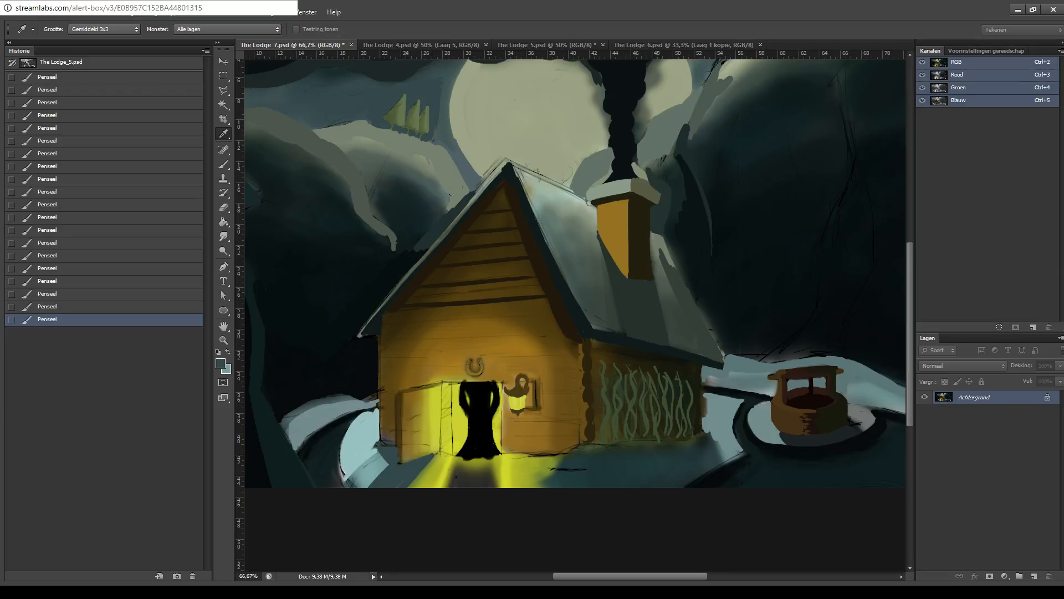
pyautogui.press('b')
pyautogui.keyDown('alt'); pyautogui.click(431, 423); pyautogui.keyUp('alt')
pyautogui.moveTo(394, 417)
pyautogui.mouseDown()
pyautogui.moveTo(400, 467)
pyautogui.moveTo(393, 437)
pyautogui.moveTo(395, 457)
pyautogui.mouseUp()
pyautogui.moveTo(400, 393); pyautogui.dragTo(442, 381)
pyautogui.hotkey('ctrl', 'alt', 'z')
pyautogui.hotkey('ctrl', 'alt', 'z')
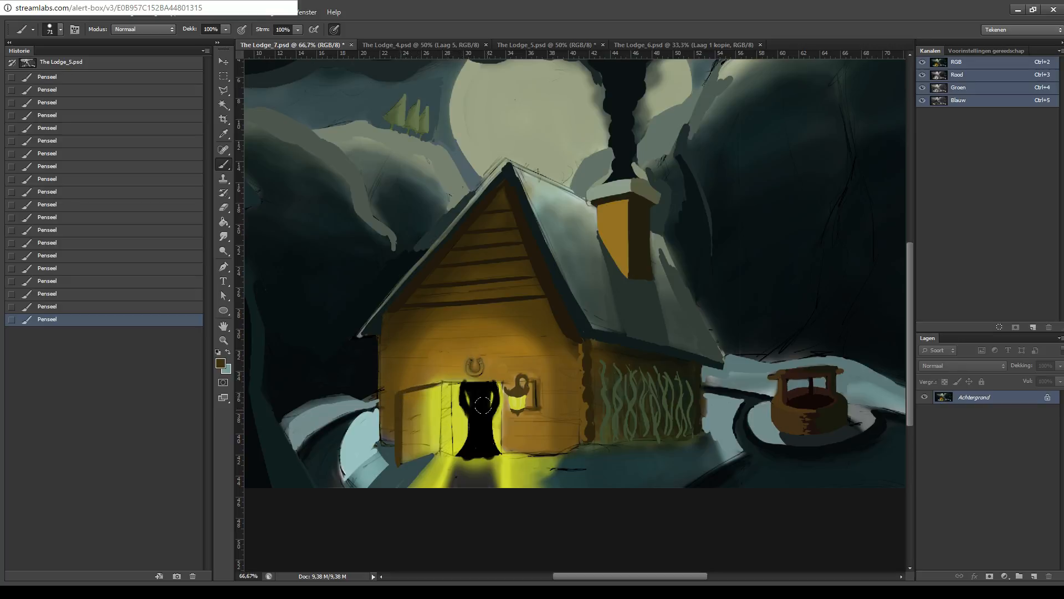
# - Sample bright yellow and paint the lit strip between the open door and the doorway, plus the lantern's glow
pyautogui.press('i')
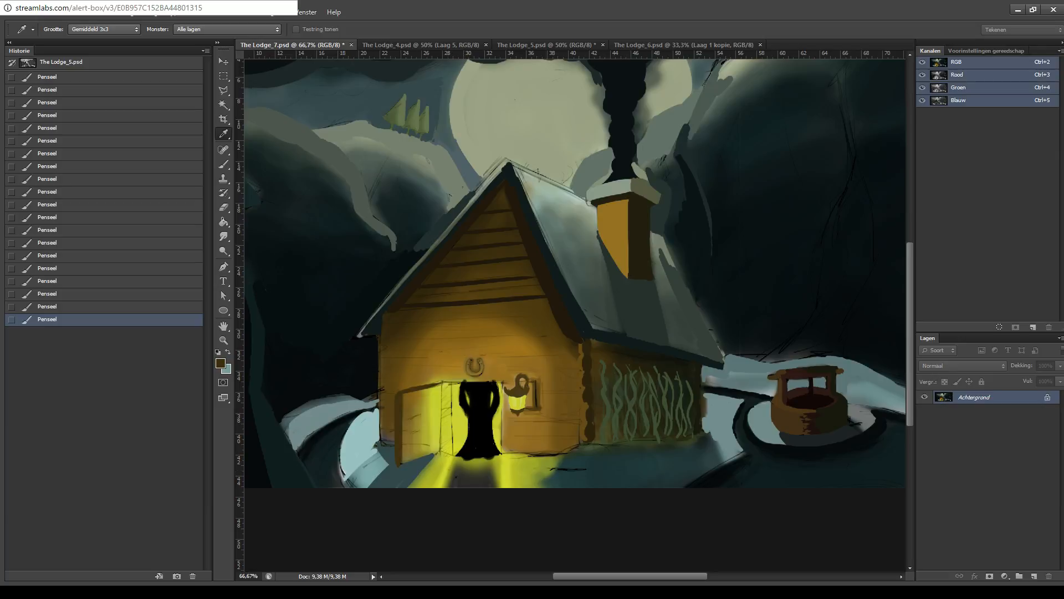
pyautogui.click(498, 472)
pyautogui.press('b')
pyautogui.moveTo(439, 448); pyautogui.dragTo(442, 388)
pyautogui.hotkey('ctrl', 'z')
pyautogui.moveTo(442, 448)
pyautogui.mouseDown()
pyautogui.moveTo(444, 379)
pyautogui.moveTo(446, 445)
pyautogui.moveTo(442, 392)
pyautogui.mouseUp()
pyautogui.hotkey('ctrl', 'z')
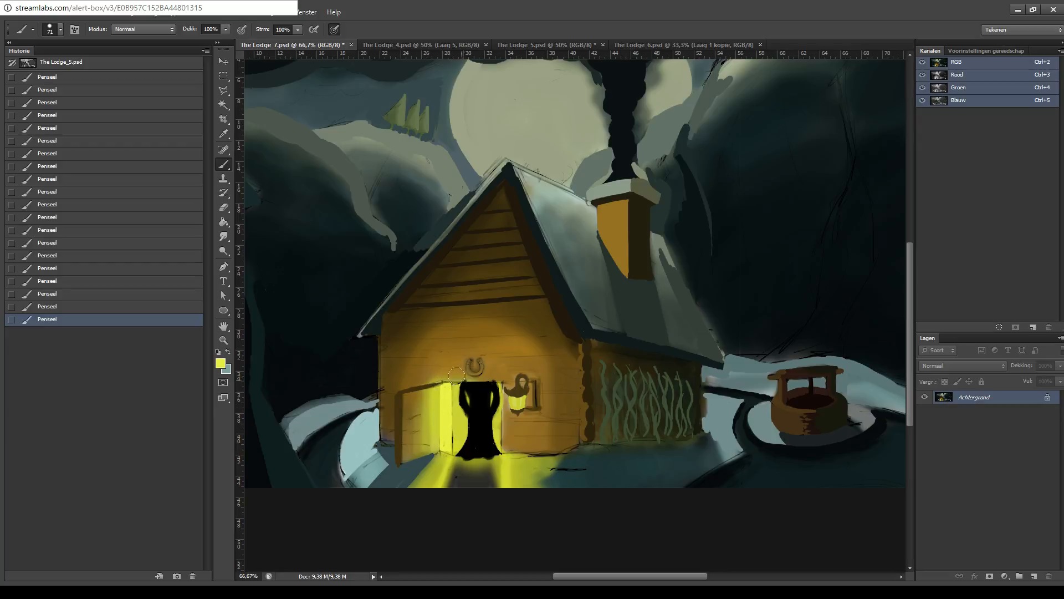
pyautogui.moveTo(514, 398)
pyautogui.mouseDown()
pyautogui.moveTo(522, 410)
pyautogui.moveTo(513, 389)
pyautogui.moveTo(551, 392)
pyautogui.mouseUp()
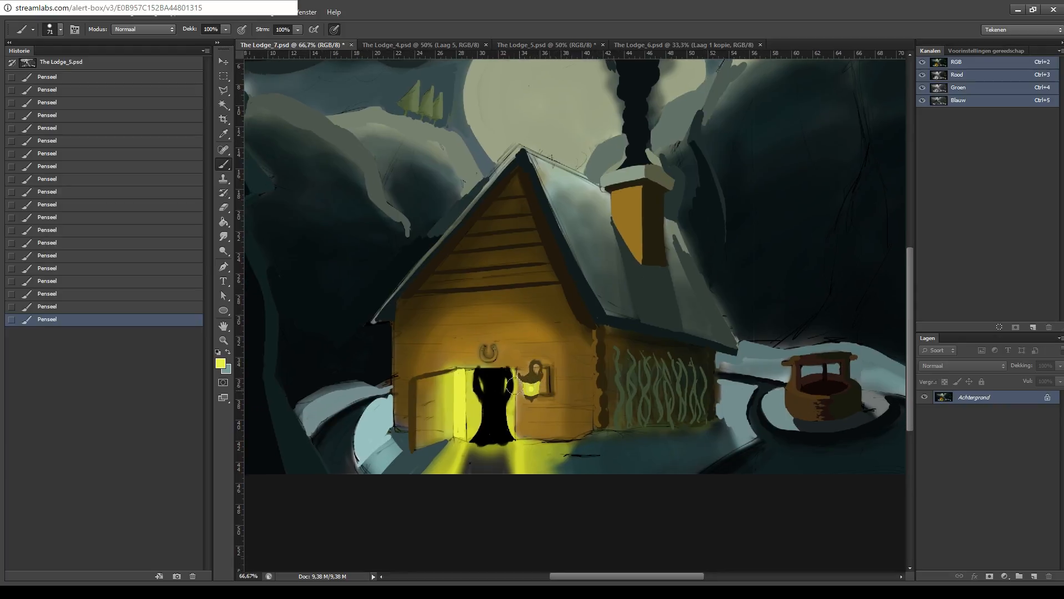
# - Fill the doorway beside the dark figure with its yellow-green and clean up the lodge's left wall edge in brown
pyautogui.press('i')
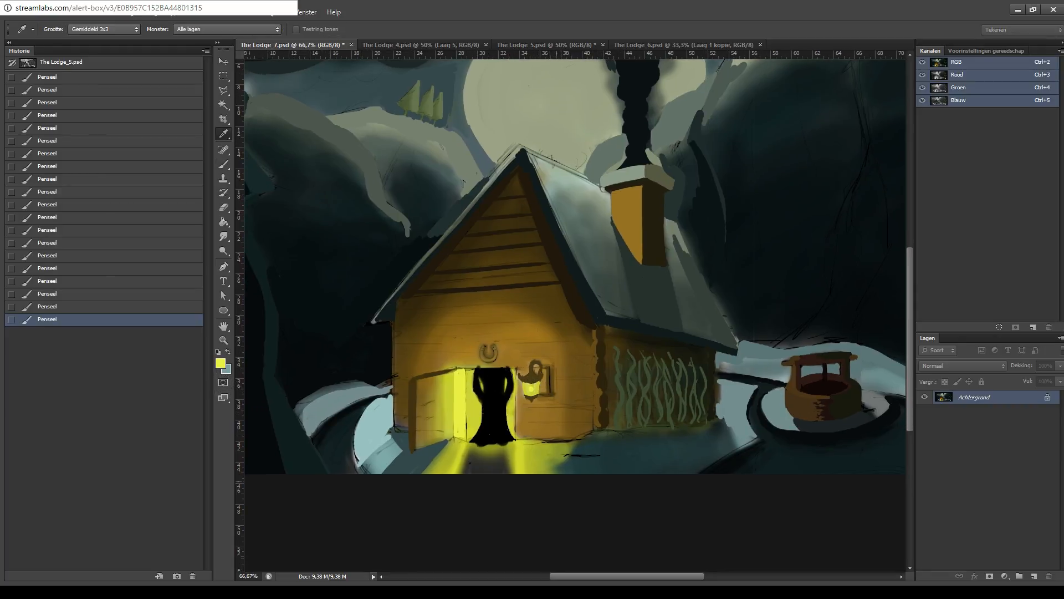
pyautogui.keyDown('alt'); pyautogui.click(472, 404); pyautogui.keyUp('alt')
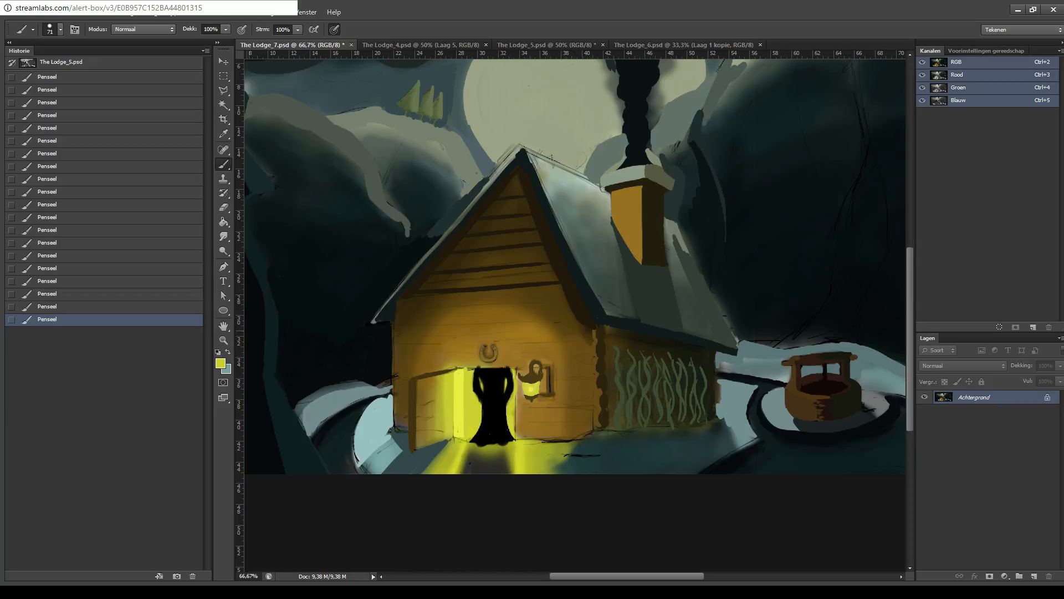
pyautogui.press('i')
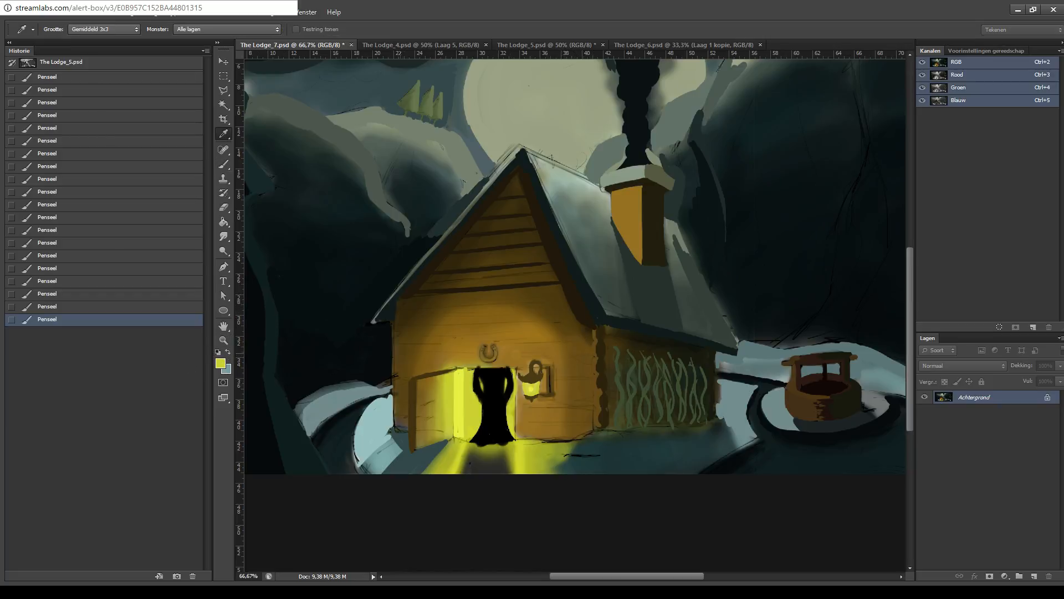
pyautogui.press('b')
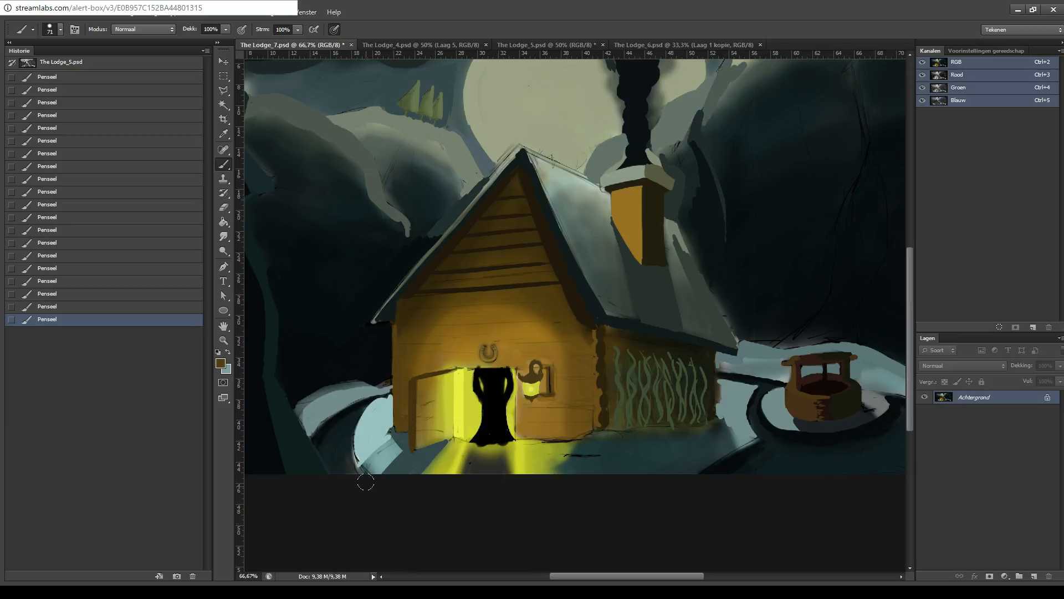
# - Sample a dark brown from the lodge's gable and repaint the two lowest plank lines with cleaner strokes
pyautogui.moveTo(577, 355); pyautogui.dragTo(528, 381)
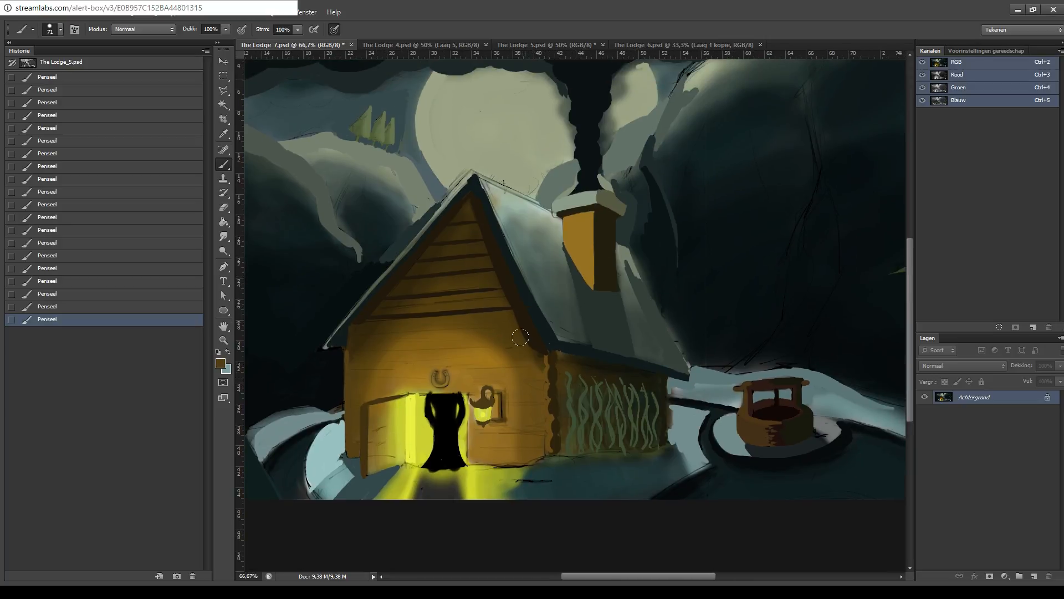
pyautogui.hotkey('ctrl', '+')
pyautogui.moveTo(406, 337); pyautogui.dragTo(583, 298)
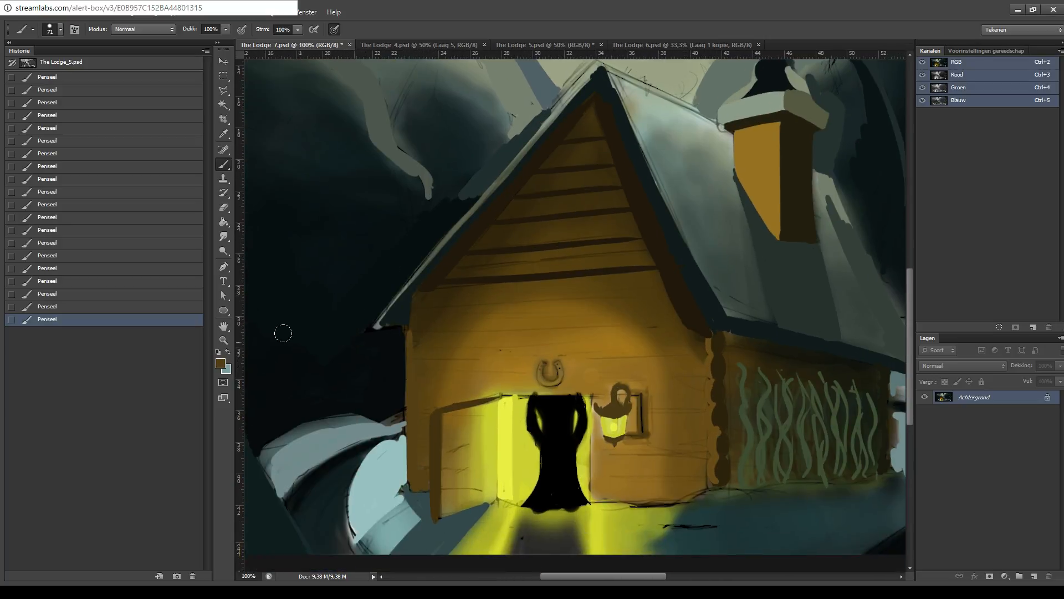
pyautogui.press('i')
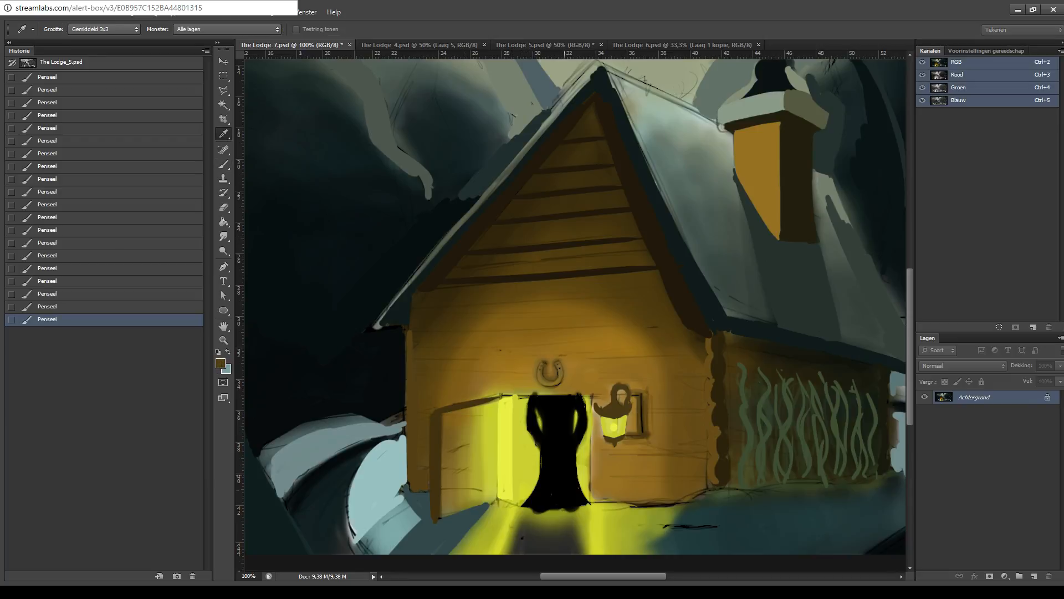
pyautogui.keyDown('alt'); pyautogui.click(587, 222); pyautogui.keyUp('alt')
pyautogui.moveTo(469, 256); pyautogui.dragTo(637, 240)
pyautogui.hotkey('ctrl', 'z')
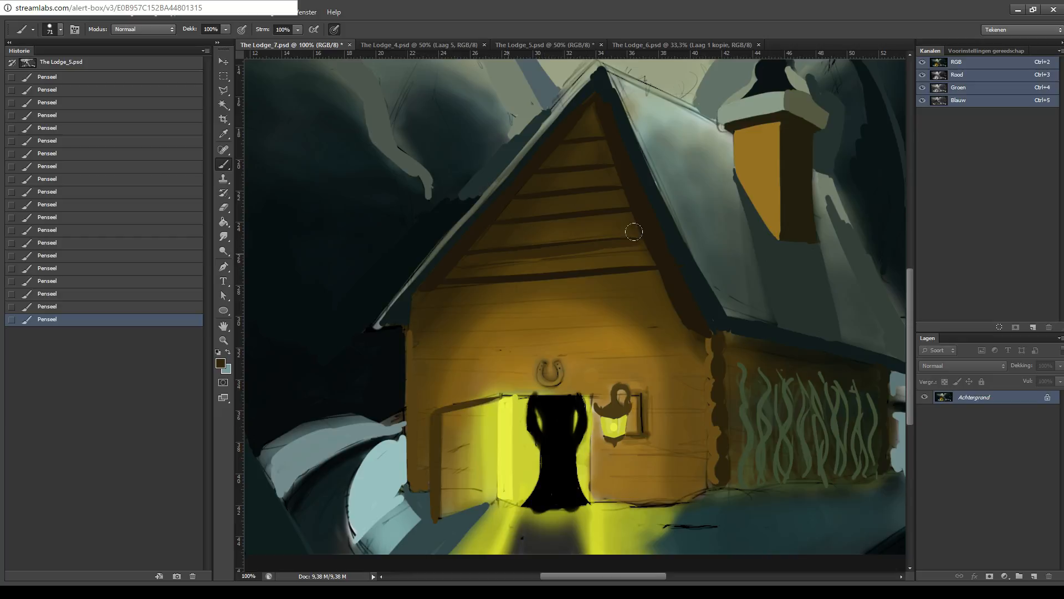
pyautogui.hotkey('ctrl', 'z')
pyautogui.moveTo(571, 248); pyautogui.dragTo(637, 244)
pyautogui.moveTo(528, 255); pyautogui.dragTo(638, 244)
pyautogui.moveTo(564, 246)
pyautogui.mouseDown()
pyautogui.moveTo(648, 242)
pyautogui.moveTo(638, 248)
pyautogui.mouseUp()
pyautogui.hotkey('ctrl', 'z')
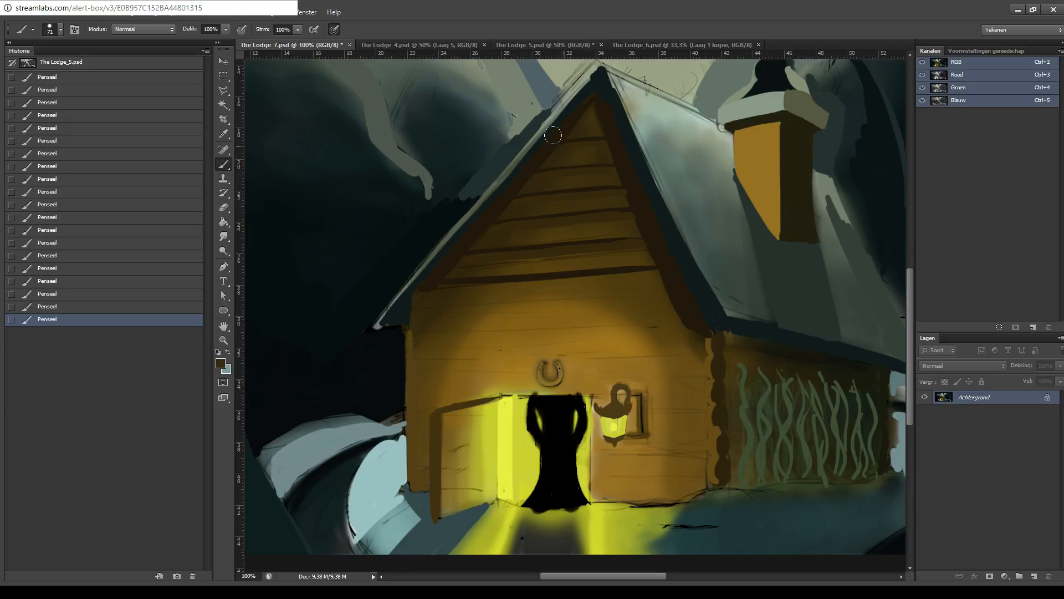
pyautogui.moveTo(445, 278)
pyautogui.mouseDown()
pyautogui.moveTo(519, 277)
pyautogui.moveTo(500, 283)
pyautogui.moveTo(622, 260)
pyautogui.moveTo(529, 266)
pyautogui.moveTo(649, 271)
pyautogui.mouseUp()
pyautogui.hotkey('ctrl', 'z')
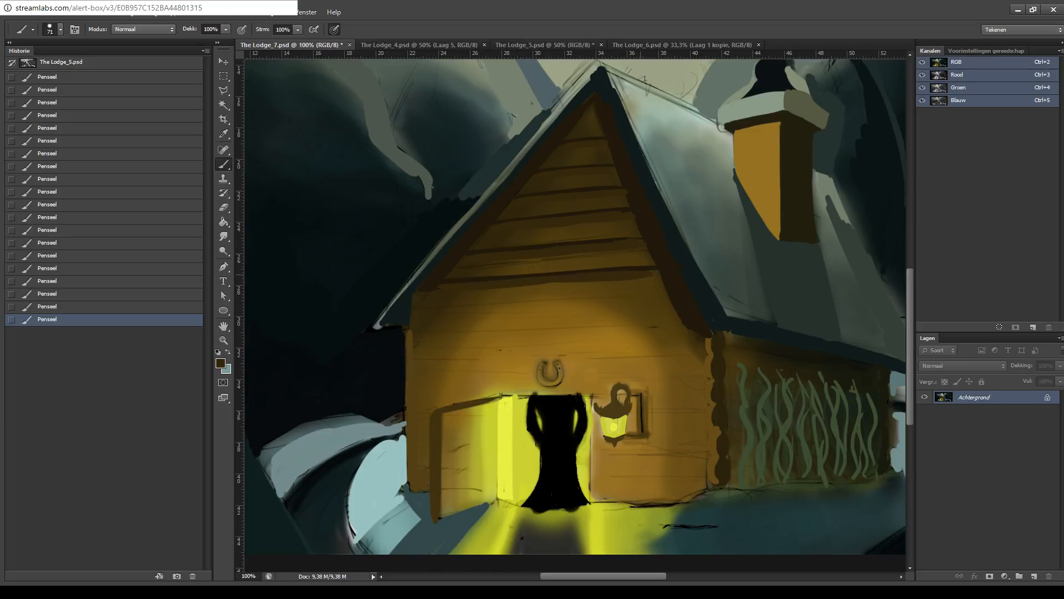
# - Review the whole painting at reduced size and return to the lodge in close view
pyautogui.moveTo(781, 302); pyautogui.dragTo(751, 331)
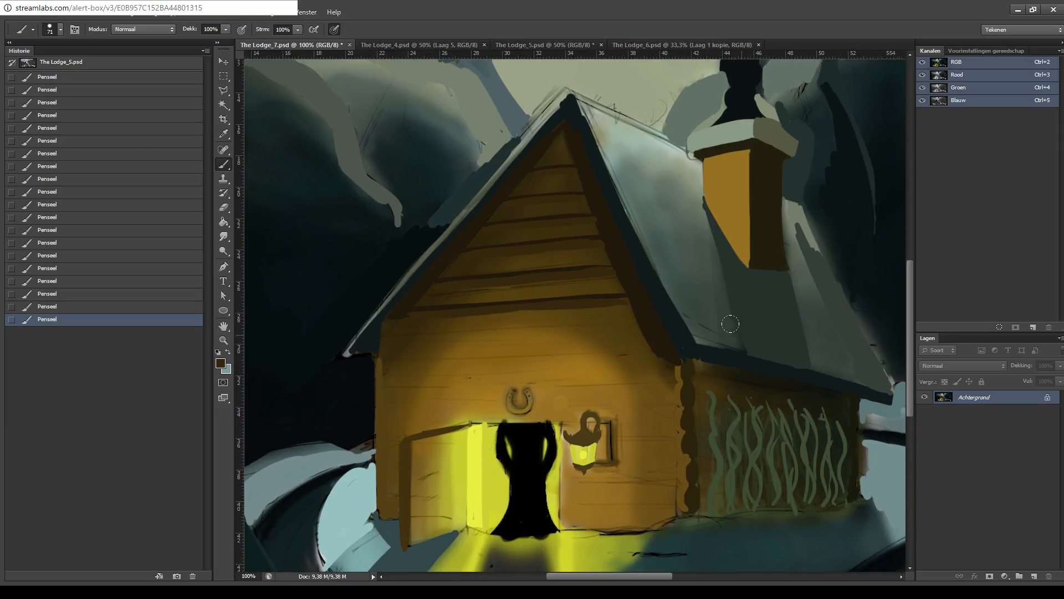
pyautogui.hotkey('ctrl', '-')
pyautogui.hotkey('ctrl', '-')
pyautogui.hotkey('ctrl', '-')
pyautogui.hotkey('ctrl', '-')
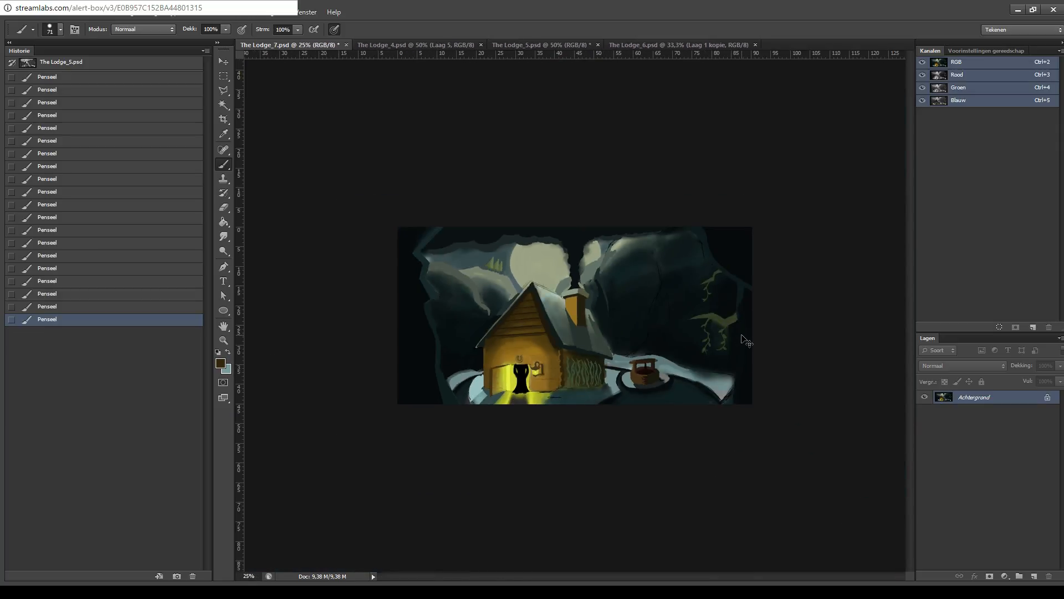
pyautogui.hotkey('ctrl', '+')
pyautogui.hotkey('ctrl', '+')
pyautogui.hotkey('ctrl', '+')
pyautogui.hotkey('ctrl', '+')
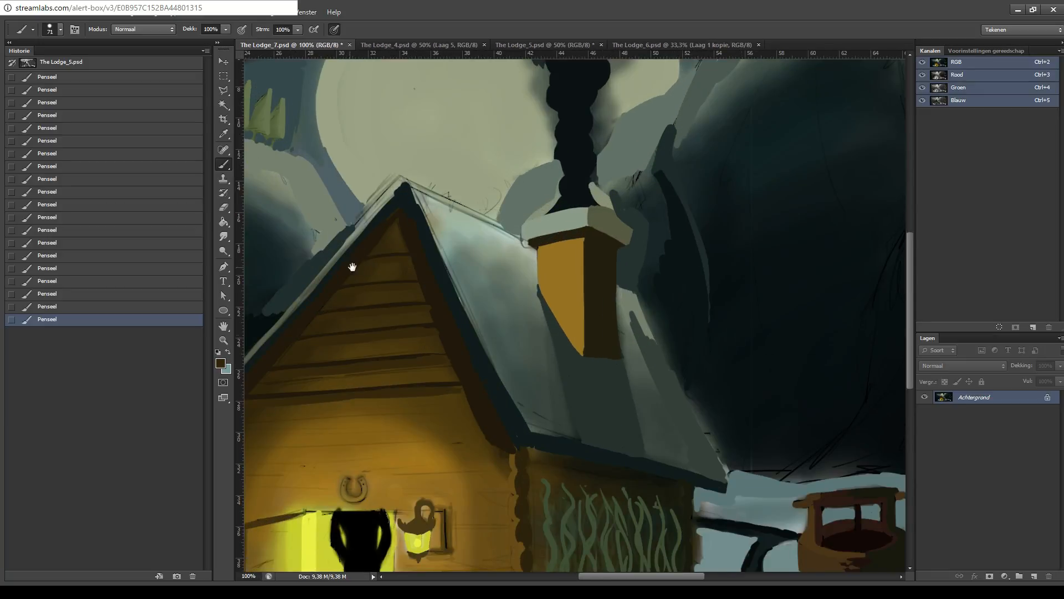
# - Sample a pale grey-green and paint the roof's peak and ridge over the black sketch lines
pyautogui.moveTo(352, 268); pyautogui.dragTo(499, 235)
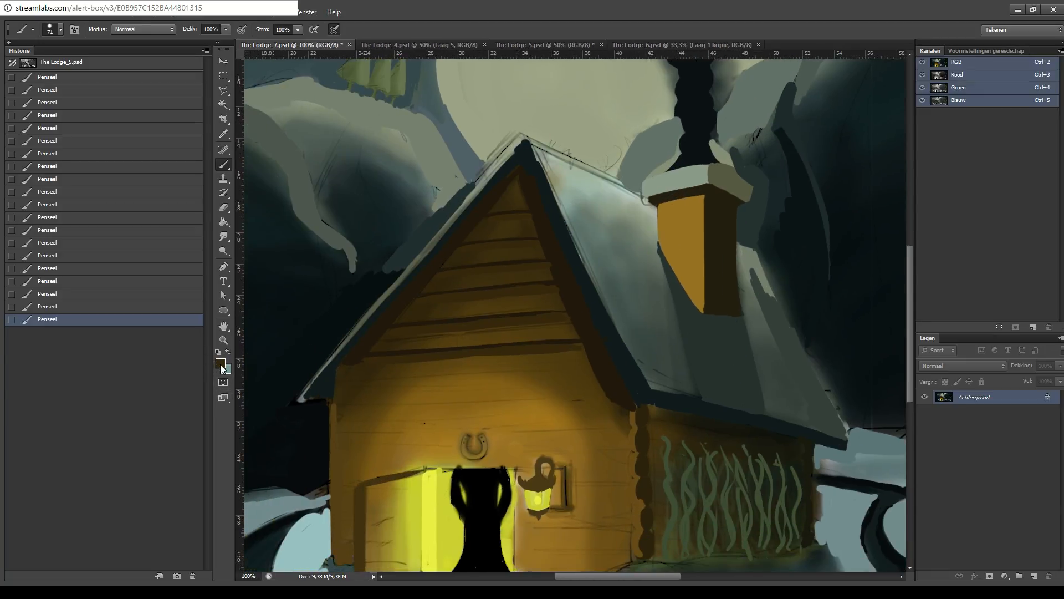
pyautogui.press('i')
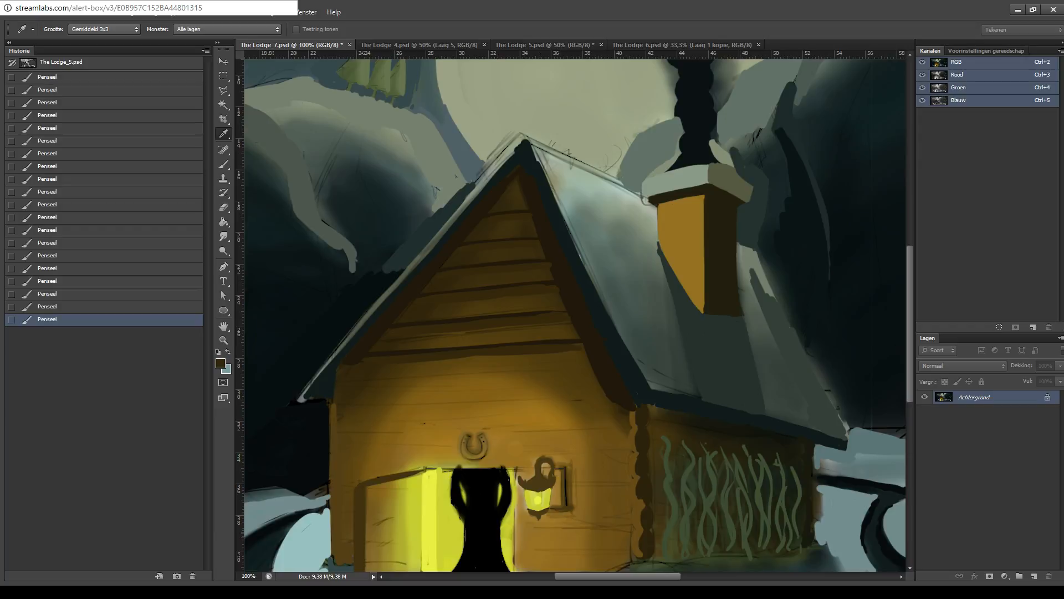
pyautogui.keyDown('alt'); pyautogui.click(554, 111); pyautogui.keyUp('alt')
pyautogui.moveTo(474, 164)
pyautogui.mouseDown()
pyautogui.moveTo(453, 187)
pyautogui.moveTo(506, 129)
pyautogui.moveTo(459, 181)
pyautogui.mouseUp()
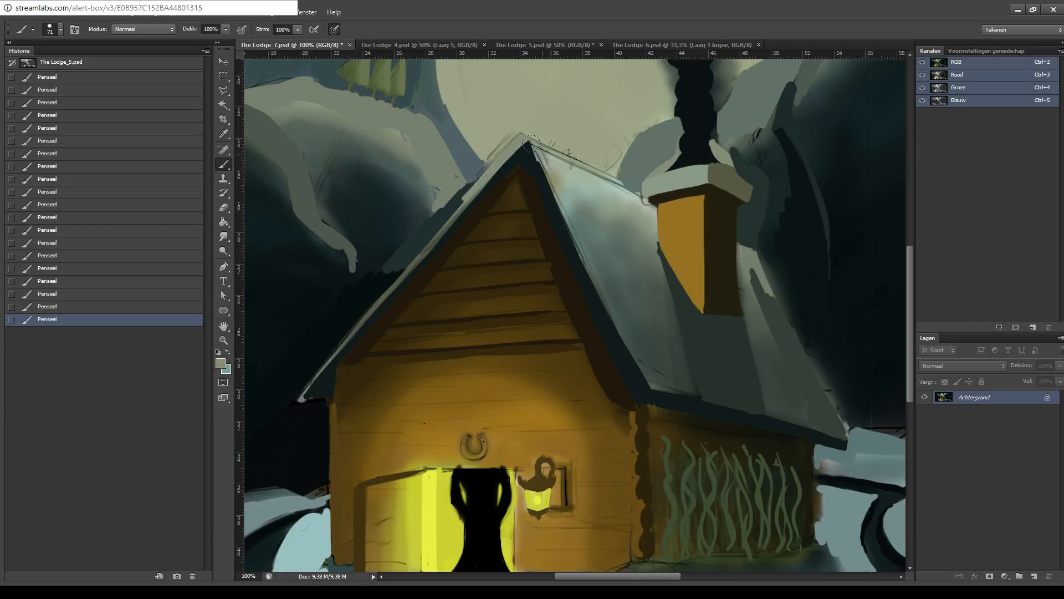
pyautogui.moveTo(531, 143); pyautogui.dragTo(551, 192)
pyautogui.moveTo(532, 149)
pyautogui.mouseDown()
pyautogui.moveTo(576, 175)
pyautogui.moveTo(523, 135)
pyautogui.moveTo(610, 175)
pyautogui.moveTo(538, 142)
pyautogui.moveTo(579, 159)
pyautogui.mouseUp()
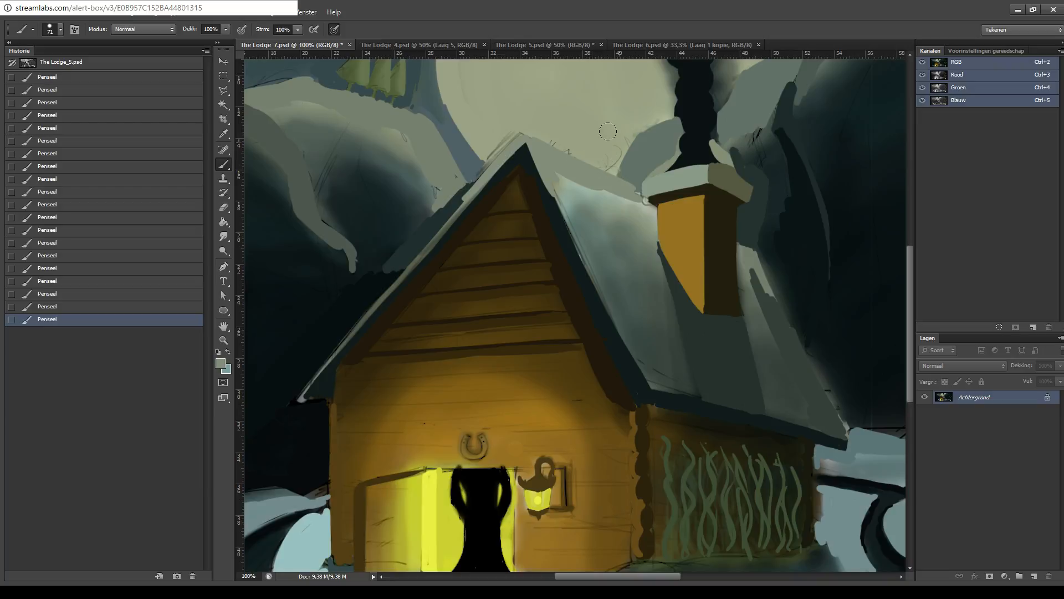
# - Sample a blue-grey and paint a solid snow strip down the roof's front edge beside the dark gable trim
pyautogui.press('i')
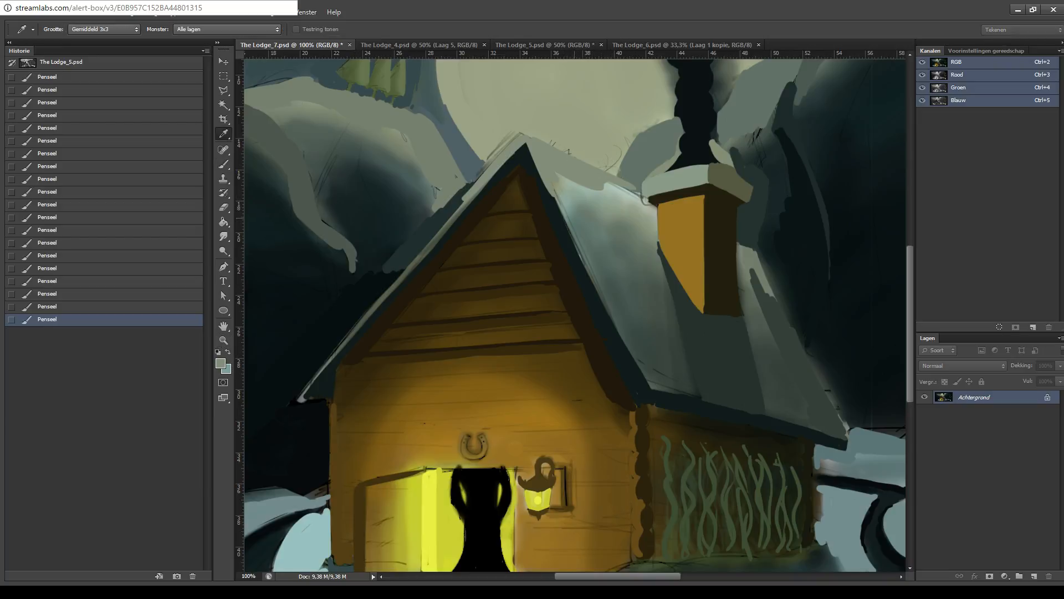
pyautogui.press('b')
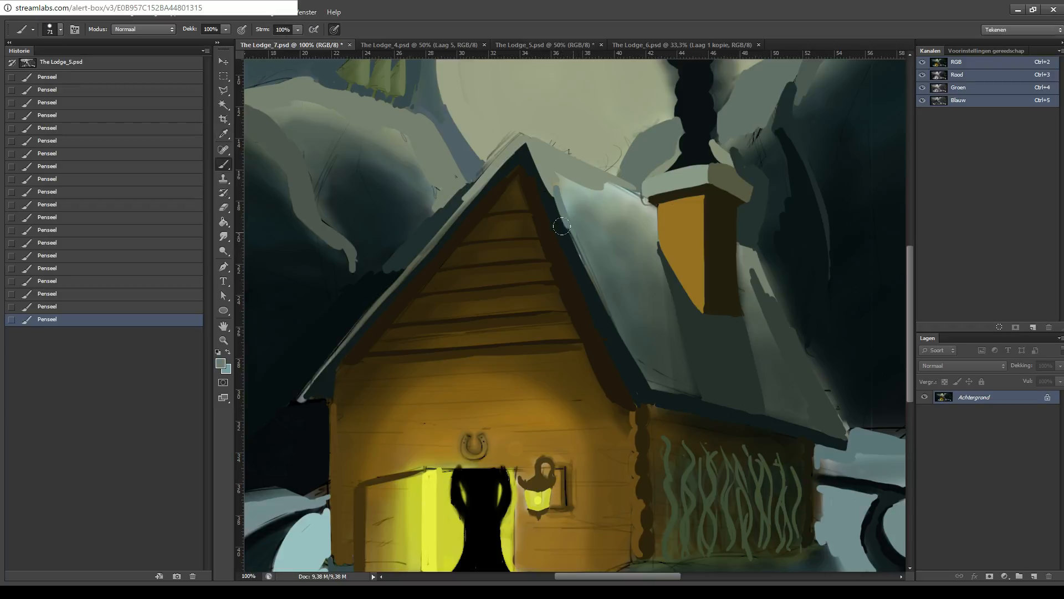
pyautogui.moveTo(547, 193)
pyautogui.mouseDown()
pyautogui.moveTo(602, 314)
pyautogui.moveTo(588, 280)
pyautogui.moveTo(609, 315)
pyautogui.mouseUp()
pyautogui.hotkey('ctrl', 'z')
pyautogui.moveTo(544, 202)
pyautogui.mouseDown()
pyautogui.moveTo(583, 256)
pyautogui.moveTo(589, 288)
pyautogui.mouseUp()
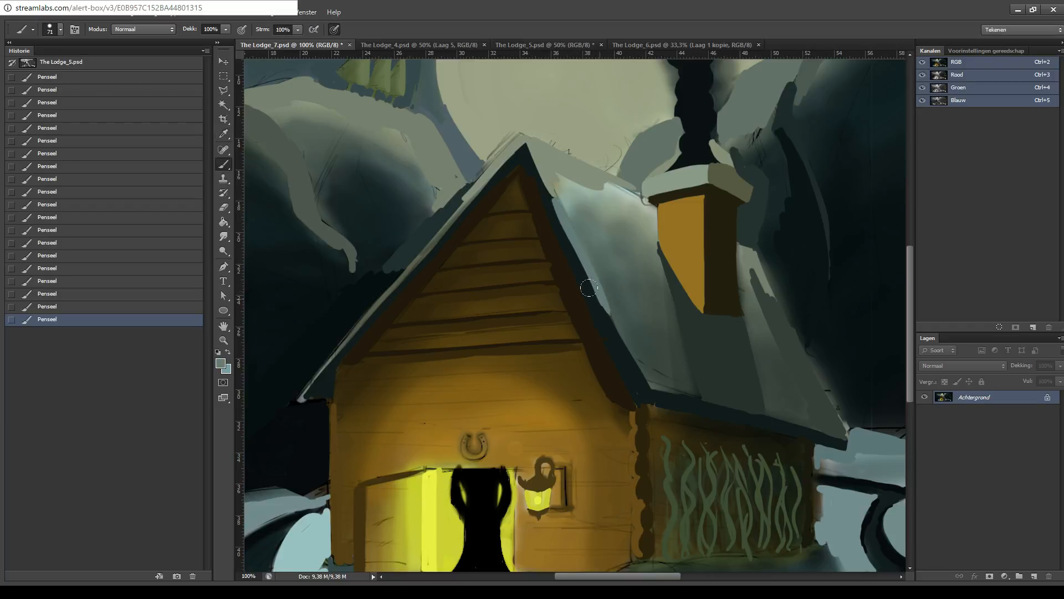
pyautogui.moveTo(557, 199); pyautogui.dragTo(643, 366)
pyautogui.hotkey('ctrl', 'z')
pyautogui.moveTo(585, 283); pyautogui.dragTo(640, 377)
pyautogui.moveTo(604, 320)
pyautogui.mouseDown()
pyautogui.moveTo(646, 383)
pyautogui.moveTo(635, 380)
pyautogui.moveTo(658, 392)
pyautogui.mouseUp()
pyautogui.hotkey('ctrl', 'z')
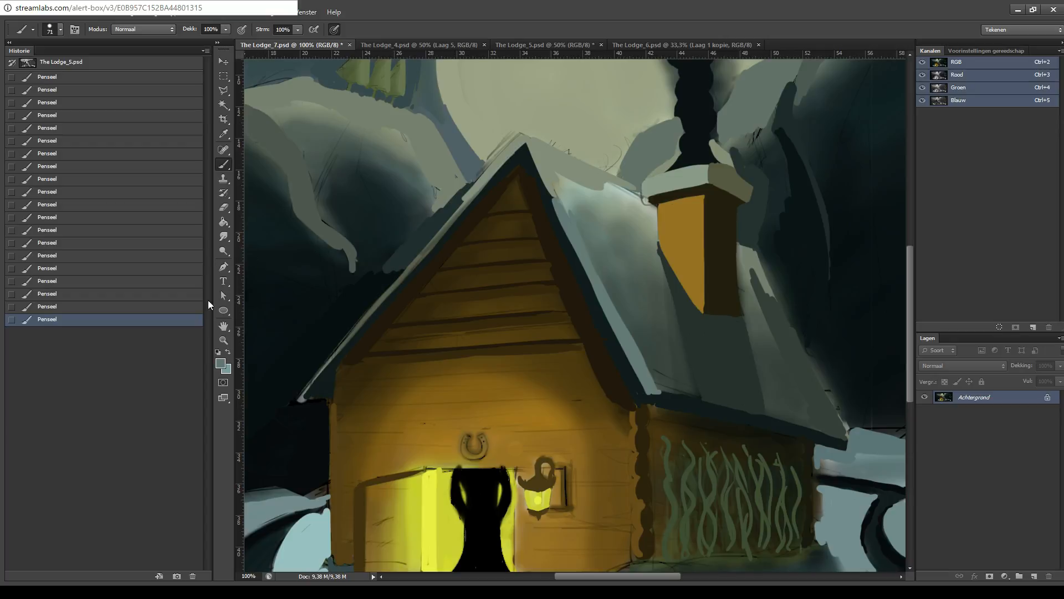
# - Sample the trim's dark teal, clean up the lower end of the snow strip at the roof corner, and save the file
pyautogui.press('i')
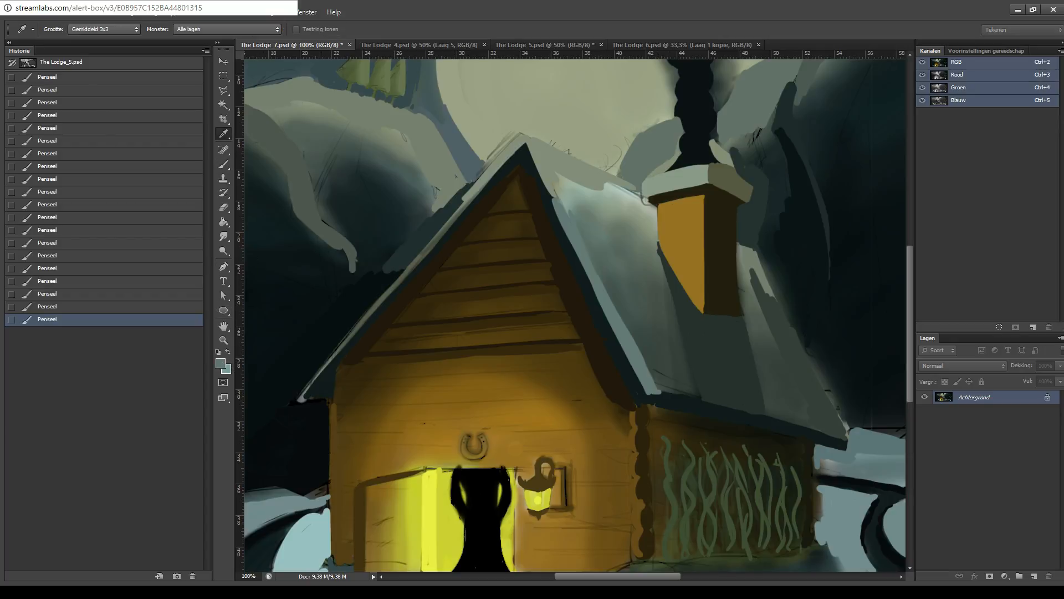
pyautogui.click(605, 385)
pyautogui.press('b')
pyautogui.moveTo(645, 392)
pyautogui.mouseDown()
pyautogui.moveTo(624, 377)
pyautogui.moveTo(652, 391)
pyautogui.moveTo(627, 381)
pyautogui.moveTo(676, 384)
pyautogui.moveTo(631, 379)
pyautogui.moveTo(662, 395)
pyautogui.mouseUp()
pyautogui.hotkey('ctrl', 's')
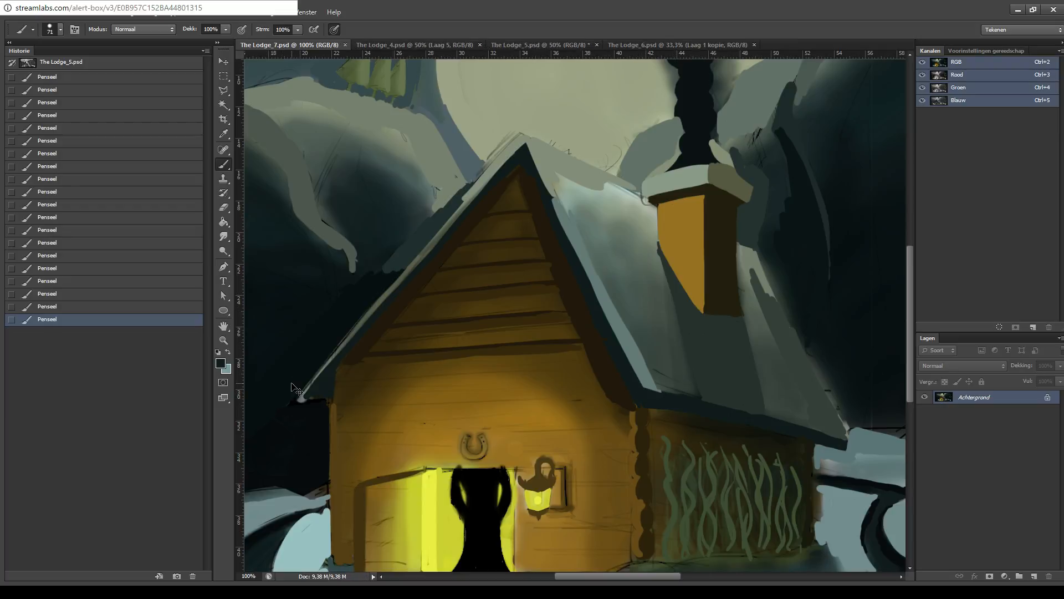
# - Compare the whole painting with the earlier version in The Lodge_6.psd
pyautogui.hotkey('ctrl', '-')
pyautogui.hotkey('ctrl', '-')
pyautogui.hotkey('ctrl', '-')
pyautogui.hotkey('ctrl', '-')
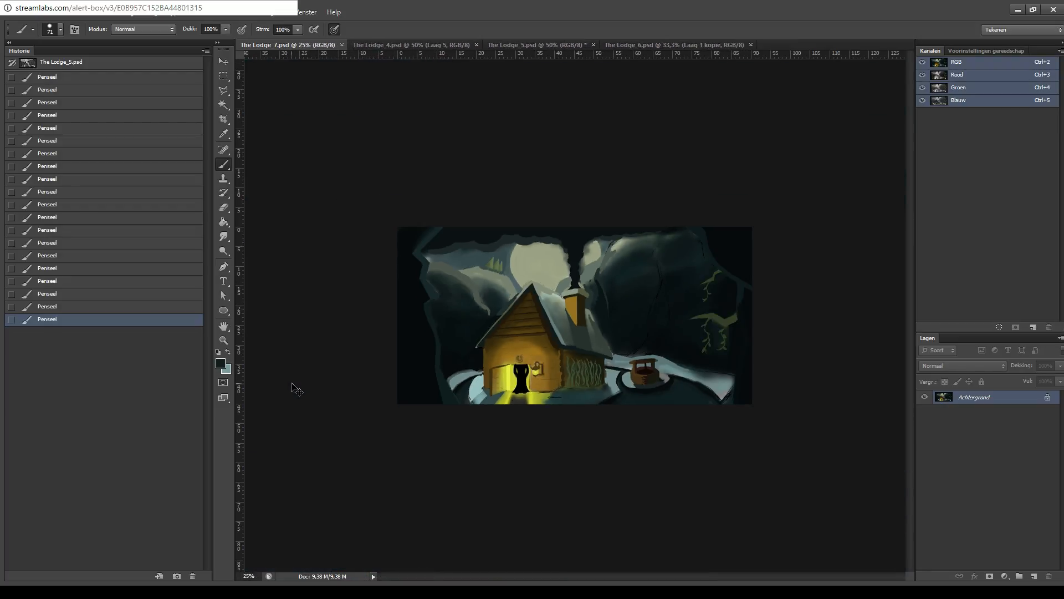
pyautogui.hotkey('ctrl', '+')
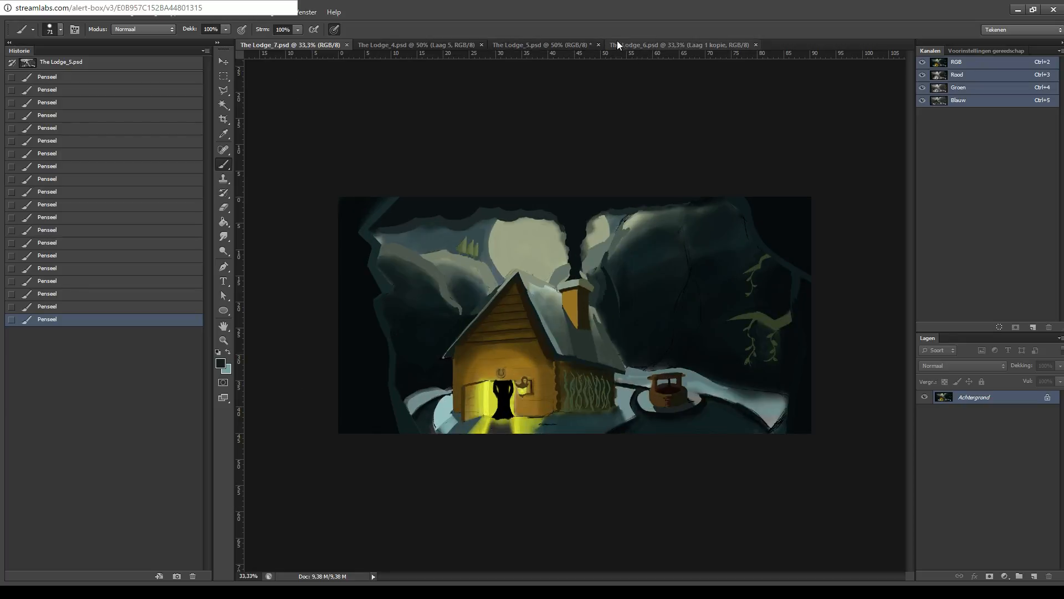
pyautogui.click(641, 44)
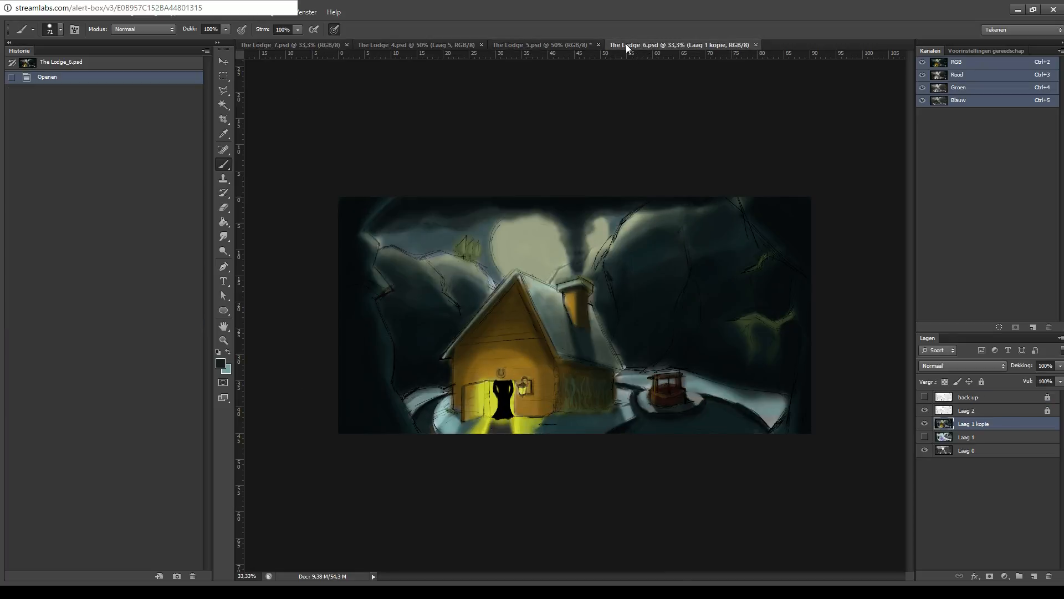
pyautogui.click(305, 45)
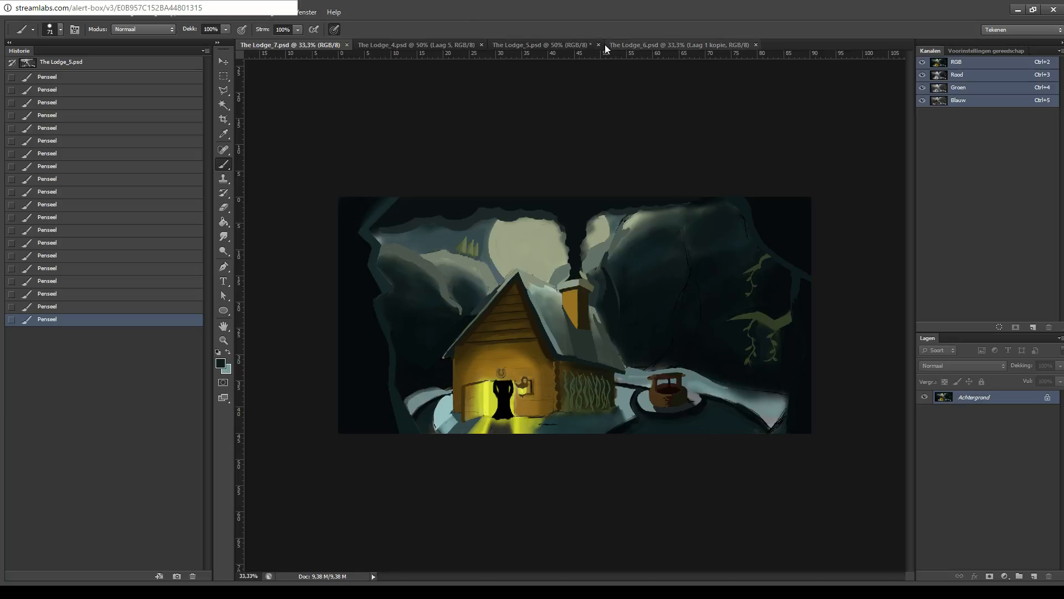
pyautogui.click(633, 45)
pyautogui.click(301, 47)
pyautogui.click(625, 44)
pyautogui.click(311, 45)
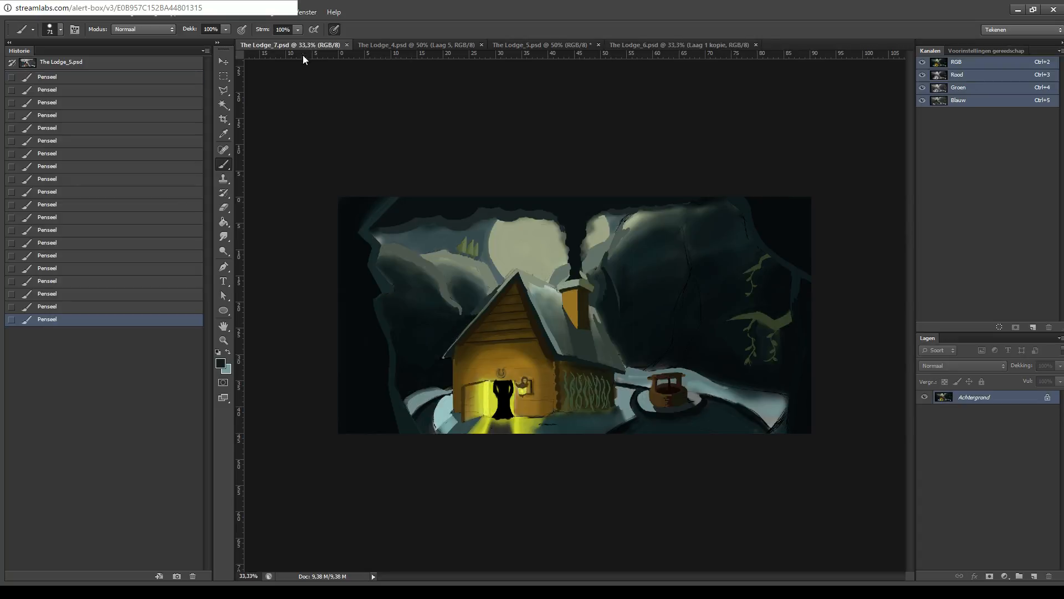
# - Sample a dark green and paint the horseshoe above the doorway as a solid shape with a size 32 brush
pyautogui.hotkey('ctrl', '1')
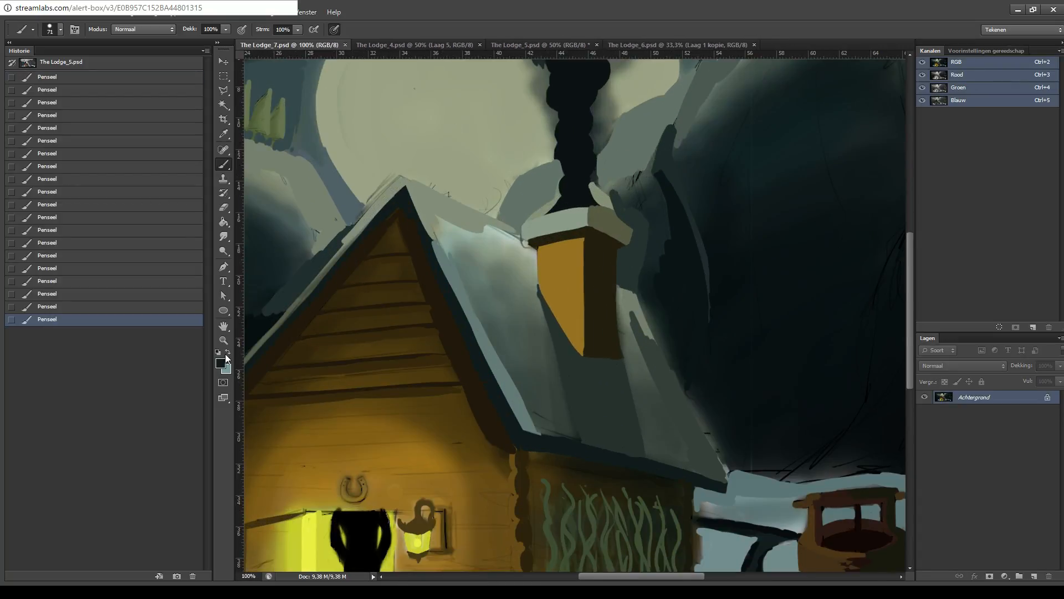
pyautogui.press('i')
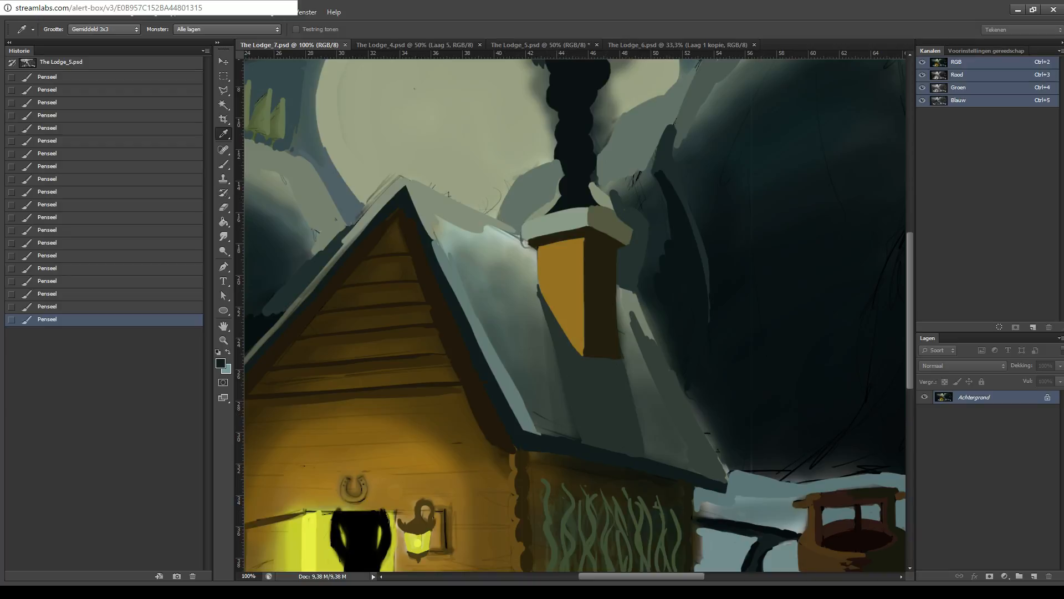
pyautogui.moveTo(465, 435); pyautogui.dragTo(667, 258)
pyautogui.hotkey('ctrl', '+')
pyautogui.hotkey('ctrl', '+')
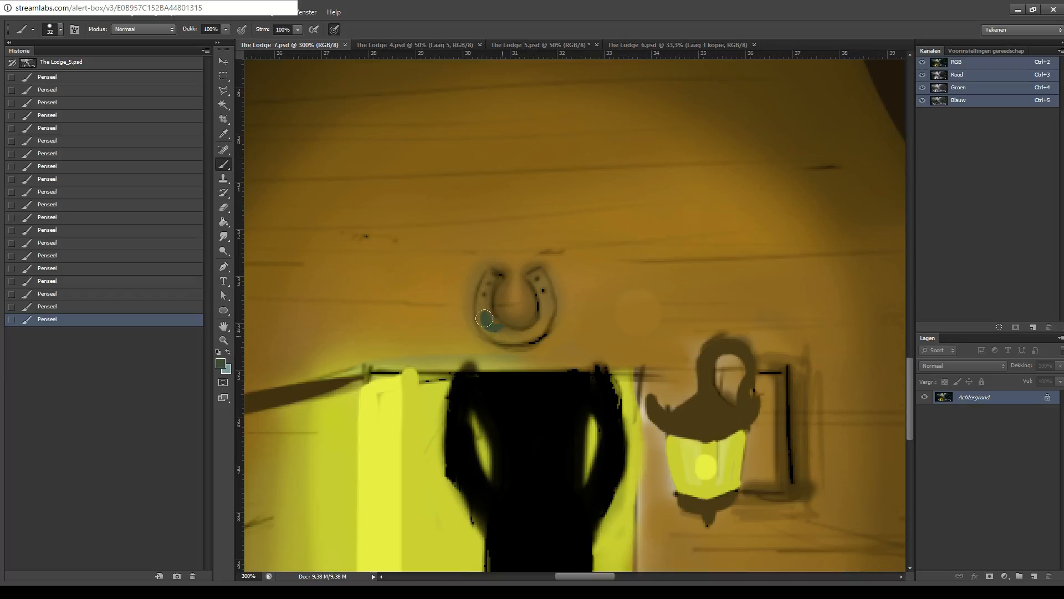
pyautogui.moveTo(482, 306); pyautogui.dragTo(501, 340)
pyautogui.moveTo(486, 276); pyautogui.dragTo(480, 324)
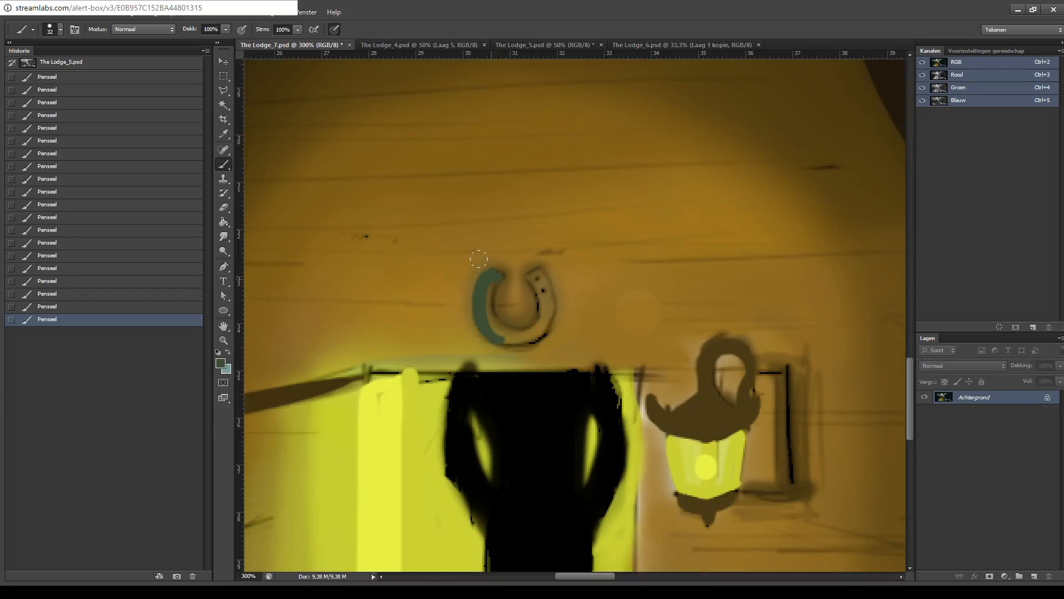
pyautogui.moveTo(494, 279)
pyautogui.mouseDown()
pyautogui.moveTo(488, 317)
pyautogui.moveTo(503, 332)
pyautogui.moveTo(533, 332)
pyautogui.moveTo(554, 306)
pyautogui.moveTo(540, 291)
pyautogui.mouseUp()
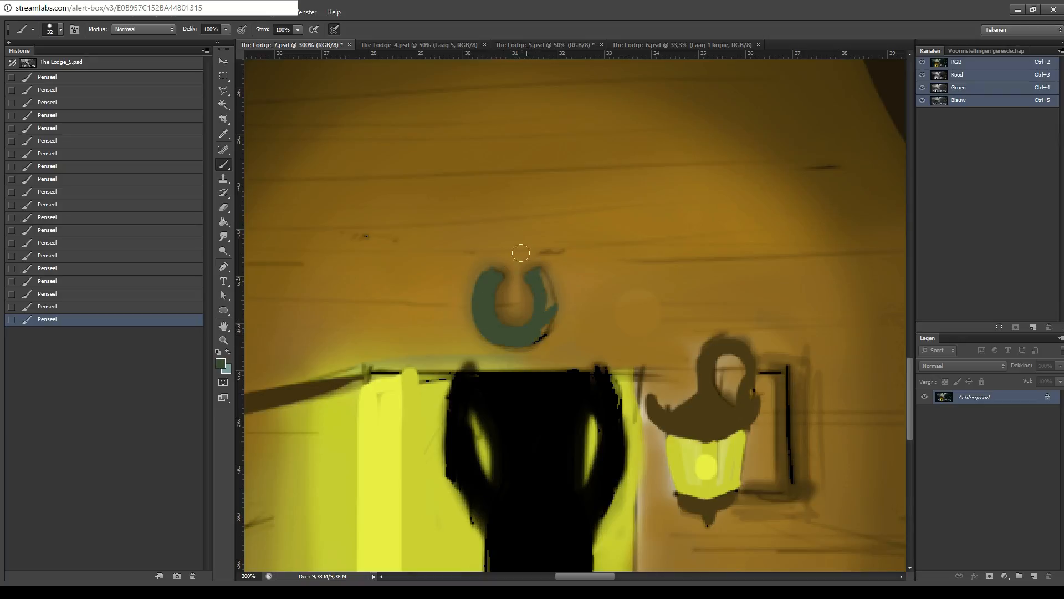
pyautogui.moveTo(540, 269)
pyautogui.mouseDown()
pyautogui.moveTo(555, 305)
pyautogui.moveTo(549, 332)
pyautogui.mouseUp()
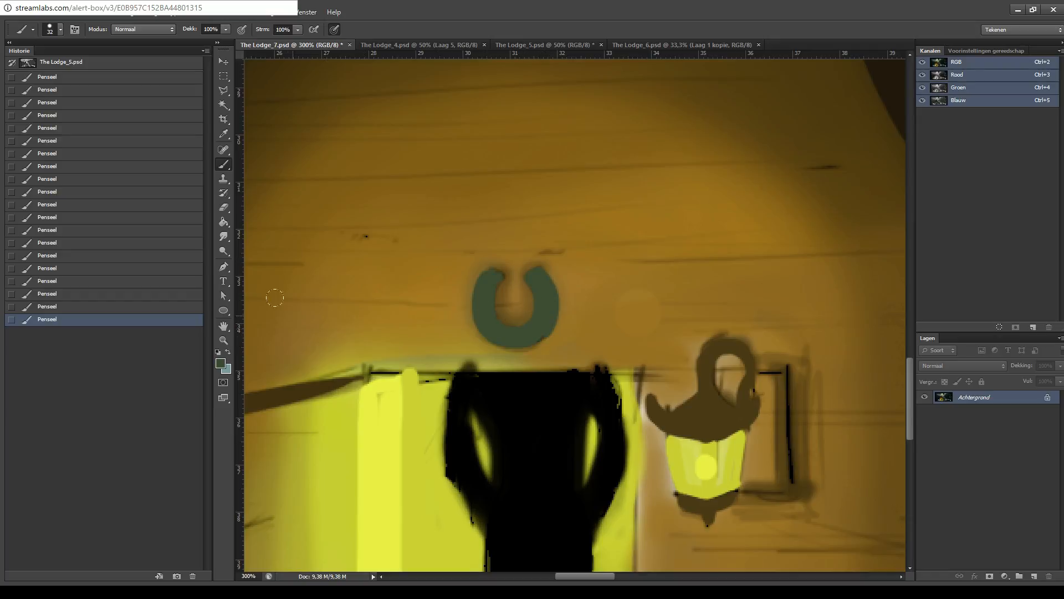
# - Sample a dark brown, paint the horseshoe's inner edge and tips for depth, and save the file
pyautogui.press('i')
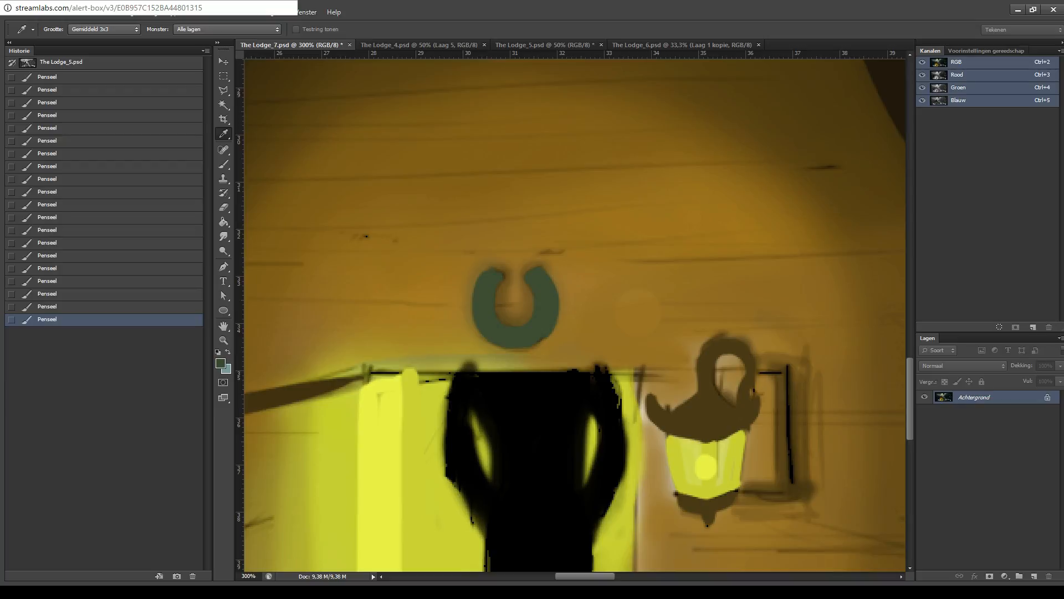
pyautogui.press('b')
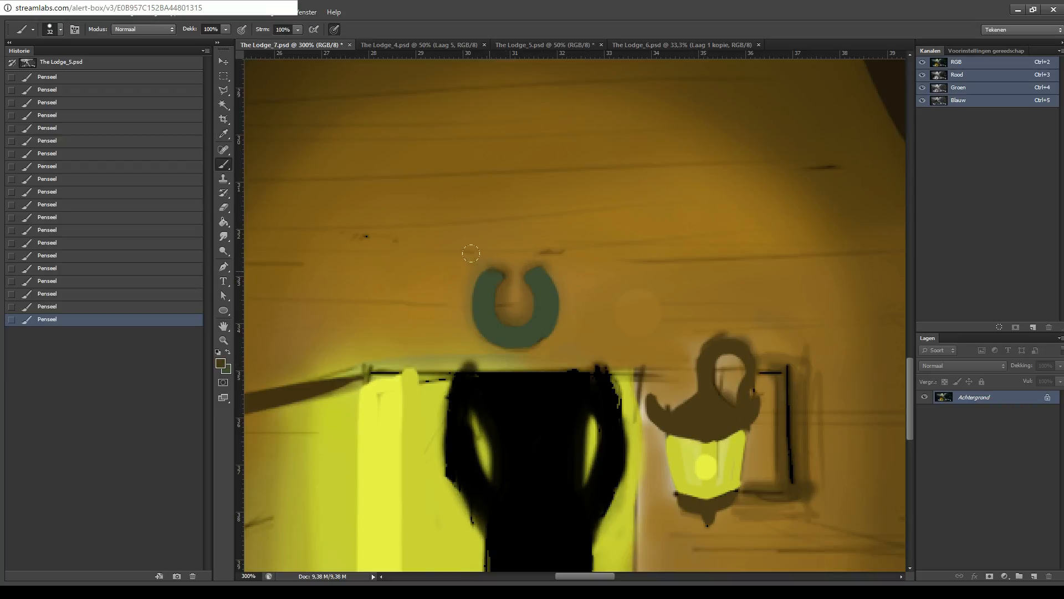
pyautogui.moveTo(491, 276)
pyautogui.mouseDown()
pyautogui.moveTo(488, 298)
pyautogui.moveTo(503, 295)
pyautogui.moveTo(484, 293)
pyautogui.moveTo(499, 295)
pyautogui.moveTo(481, 275)
pyautogui.moveTo(483, 302)
pyautogui.moveTo(516, 296)
pyautogui.moveTo(519, 256)
pyautogui.mouseUp()
pyautogui.hotkey('ctrl', 'z')
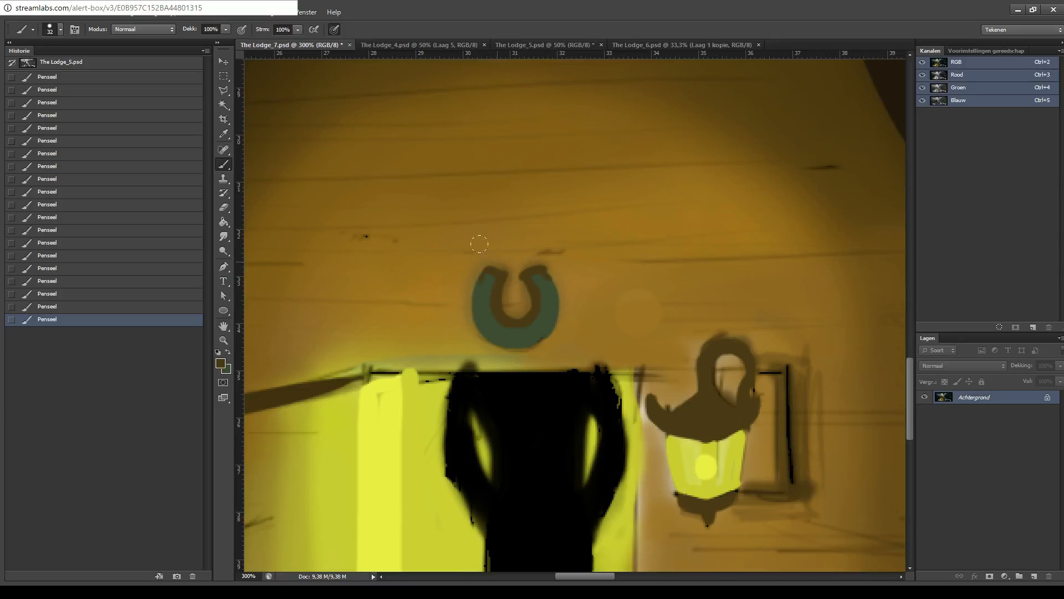
pyautogui.hotkey('ctrl', '-')
pyautogui.hotkey('ctrl', '-')
pyautogui.hotkey('ctrl', '-')
pyautogui.hotkey('ctrl', '-')
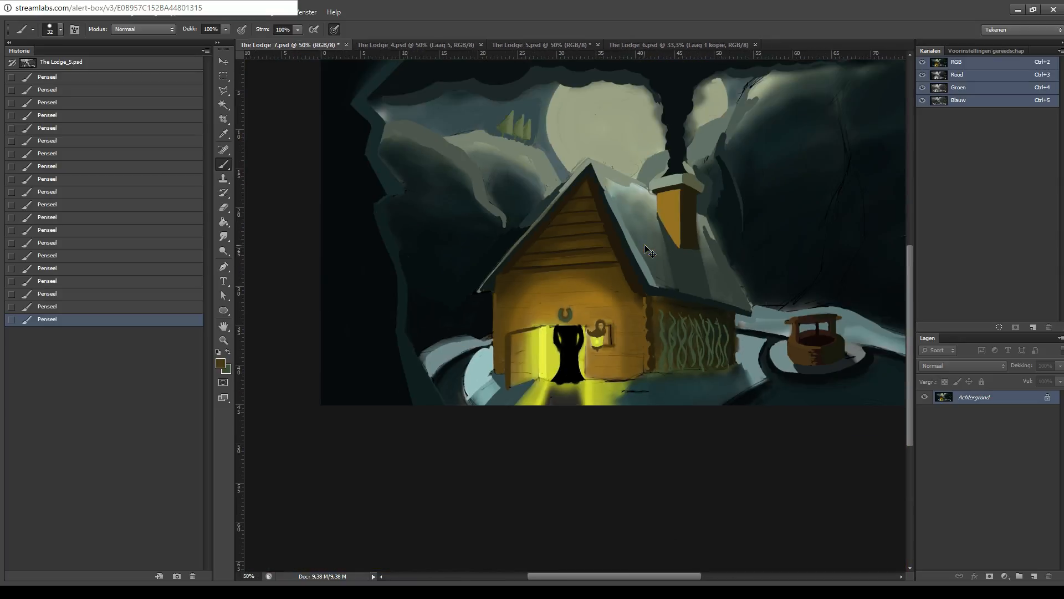
pyautogui.hotkey('ctrl', '-')
pyautogui.hotkey('ctrl', '+')
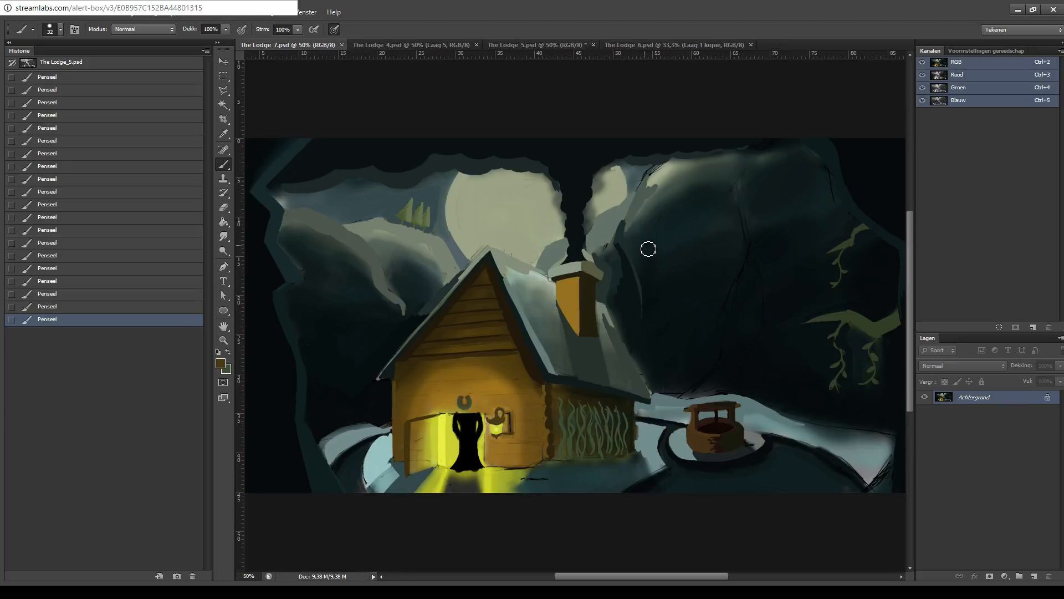
# - Sample a dark brown, paint shadows around the vines on the lodge's side wall with the size 32 brush, and save the file
pyautogui.moveTo(504, 254); pyautogui.dragTo(521, 171)
pyautogui.moveTo(586, 216); pyautogui.dragTo(501, 175)
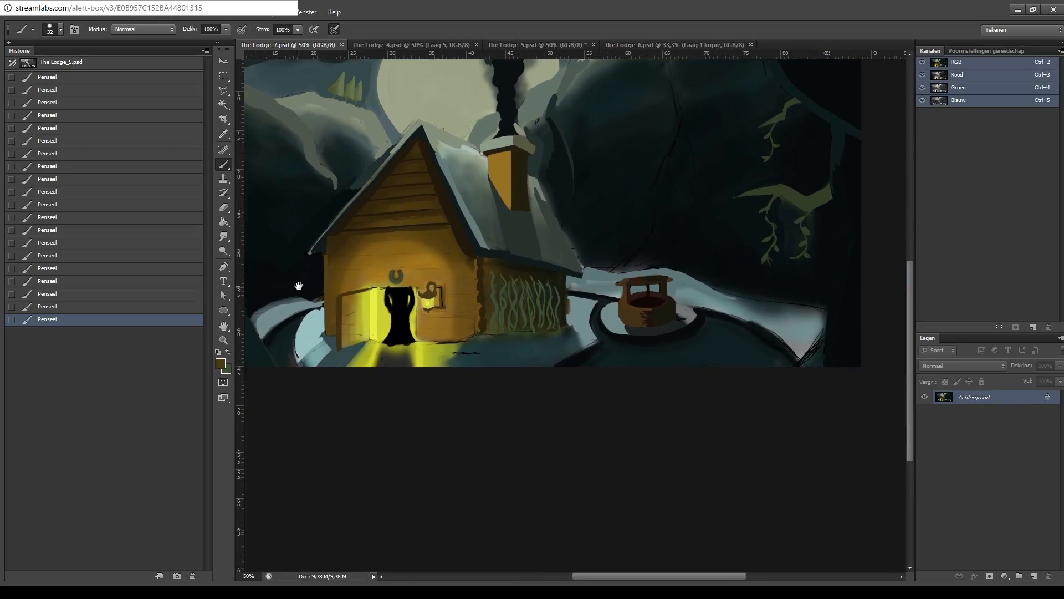
pyautogui.press('i')
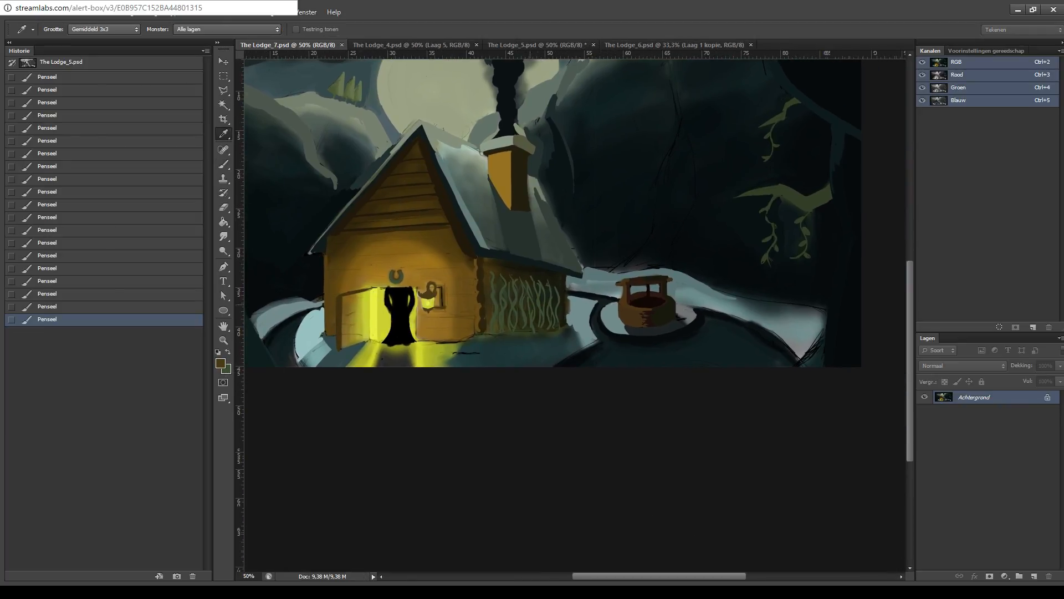
pyautogui.press('b')
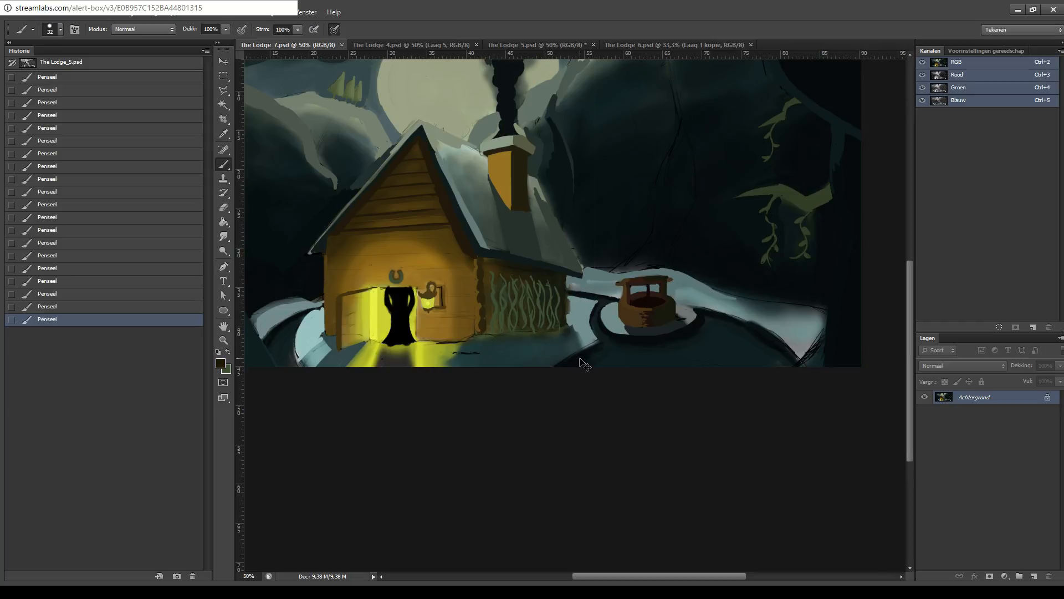
pyautogui.hotkey('ctrl', '+')
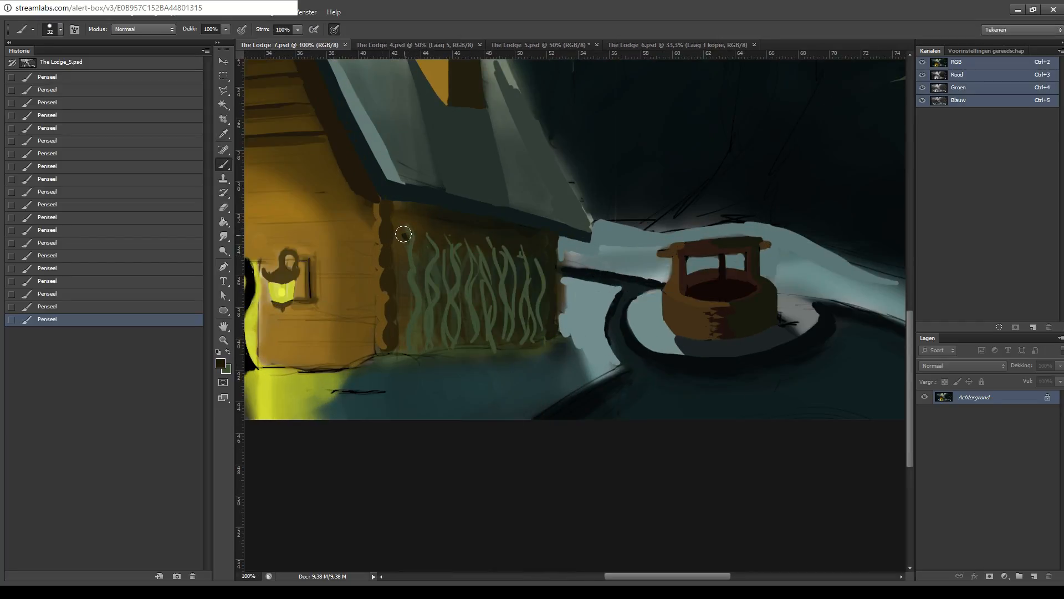
pyautogui.click(405, 235)
pyautogui.hotkey('ctrl', 'z')
pyautogui.moveTo(406, 240)
pyautogui.mouseDown()
pyautogui.moveTo(405, 343)
pyautogui.moveTo(421, 346)
pyautogui.moveTo(430, 236)
pyautogui.moveTo(450, 293)
pyautogui.moveTo(446, 349)
pyautogui.moveTo(442, 311)
pyautogui.moveTo(453, 306)
pyautogui.mouseUp()
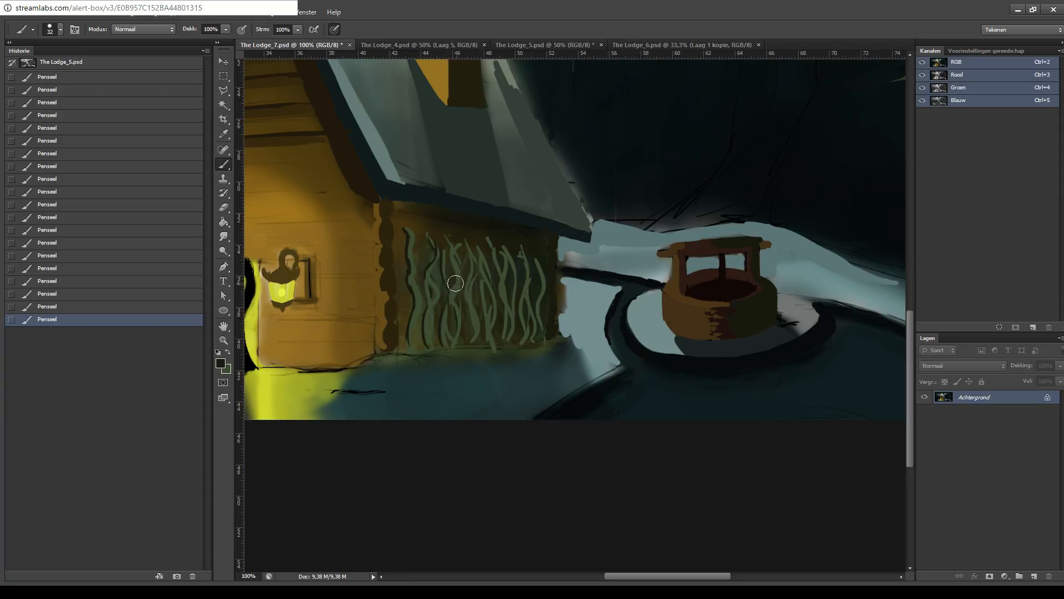
pyautogui.hotkey('ctrl', 's')
# - Sample a dark teal and repaint the shadowed snow along the base of the vine-covered side wall
pyautogui.hotkey('ctrl', '-')
pyautogui.hotkey('ctrl', '-')
pyautogui.hotkey('ctrl', '-')
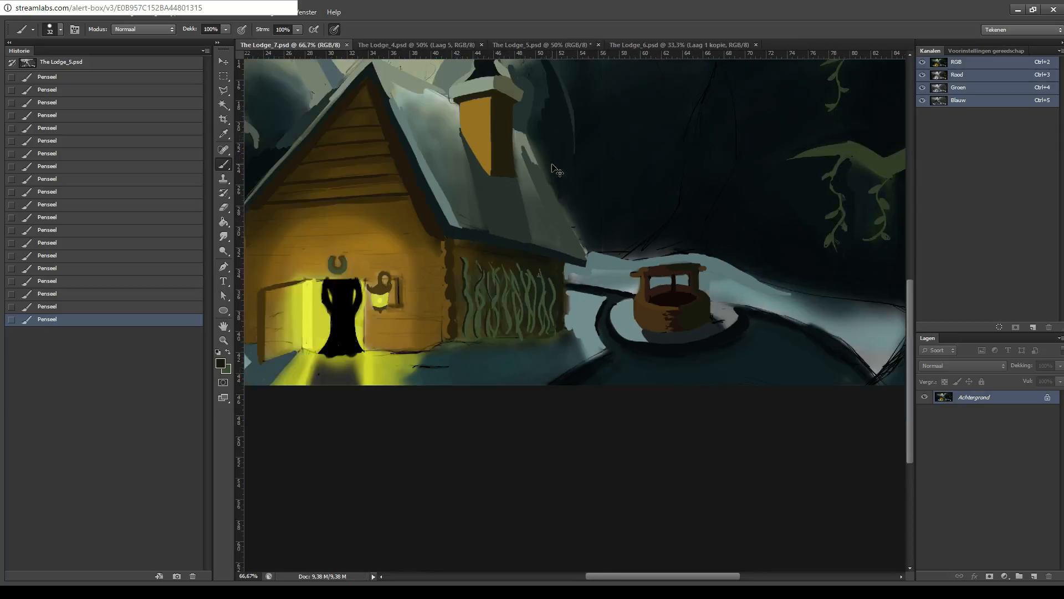
pyautogui.hotkey('ctrl', '+')
pyautogui.hotkey('ctrl', '+')
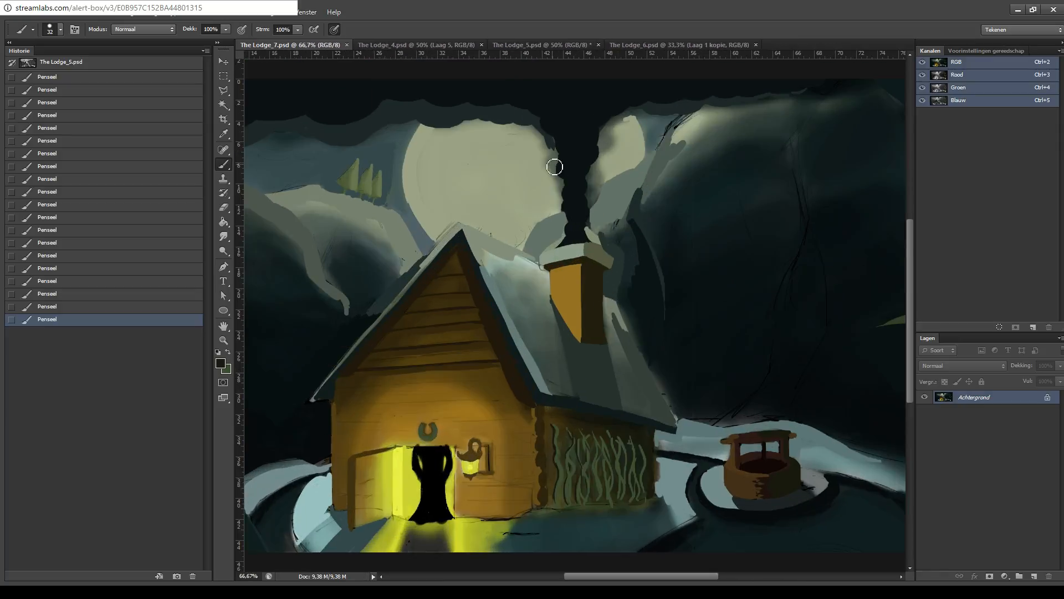
pyautogui.scroll(-2, 430, 333)
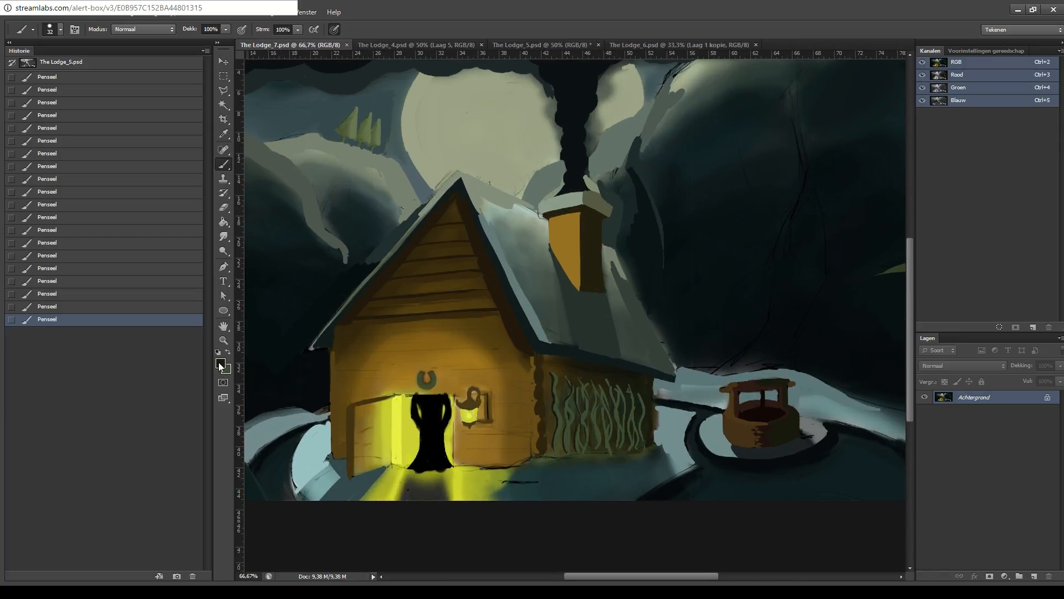
pyautogui.press('i')
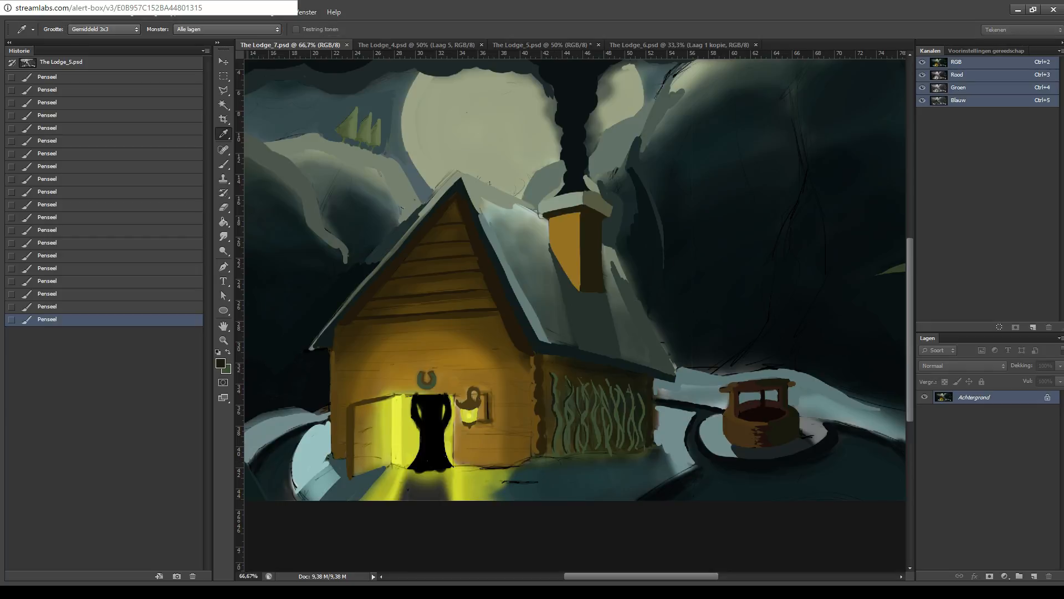
pyautogui.press('b')
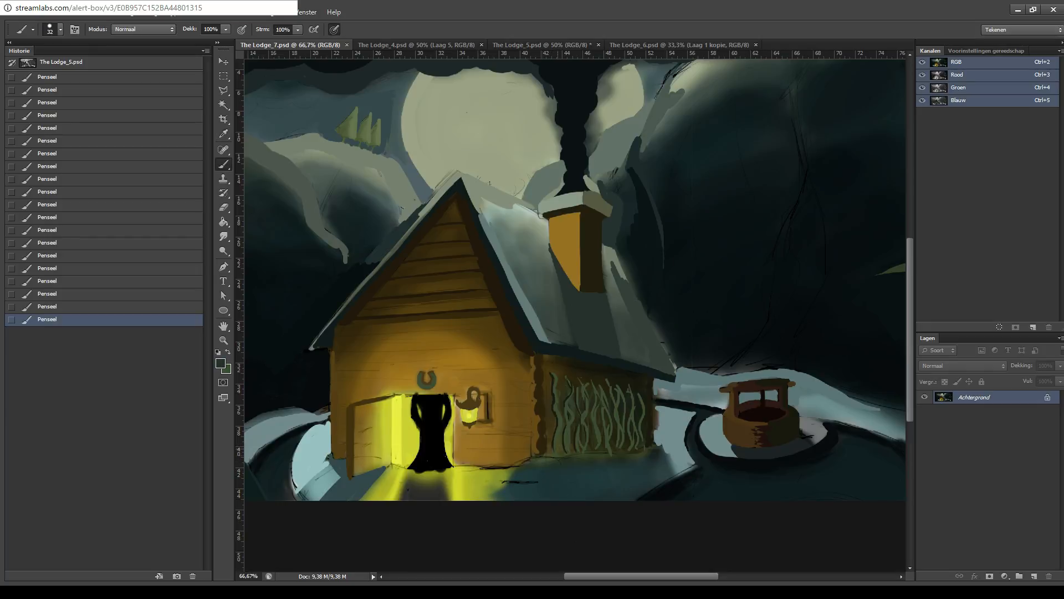
pyautogui.moveTo(582, 461)
pyautogui.mouseDown()
pyautogui.moveTo(561, 467)
pyautogui.moveTo(667, 448)
pyautogui.moveTo(638, 451)
pyautogui.moveTo(648, 446)
pyautogui.moveTo(626, 457)
pyautogui.moveTo(632, 464)
pyautogui.moveTo(613, 459)
pyautogui.moveTo(650, 451)
pyautogui.moveTo(612, 458)
pyautogui.moveTo(659, 455)
pyautogui.mouseUp()
# - Sample the pale snow colour, tidy the lit snow beside the side wall's rear corner, and save the file
pyautogui.press('i')
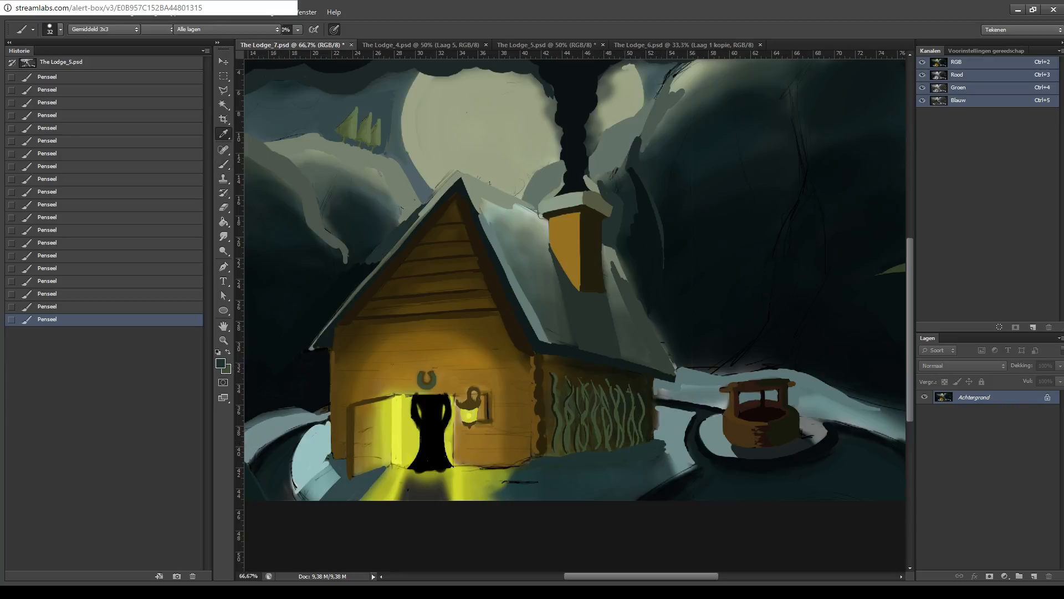
pyautogui.keyDown('alt'); pyautogui.click(681, 439); pyautogui.keyUp('alt')
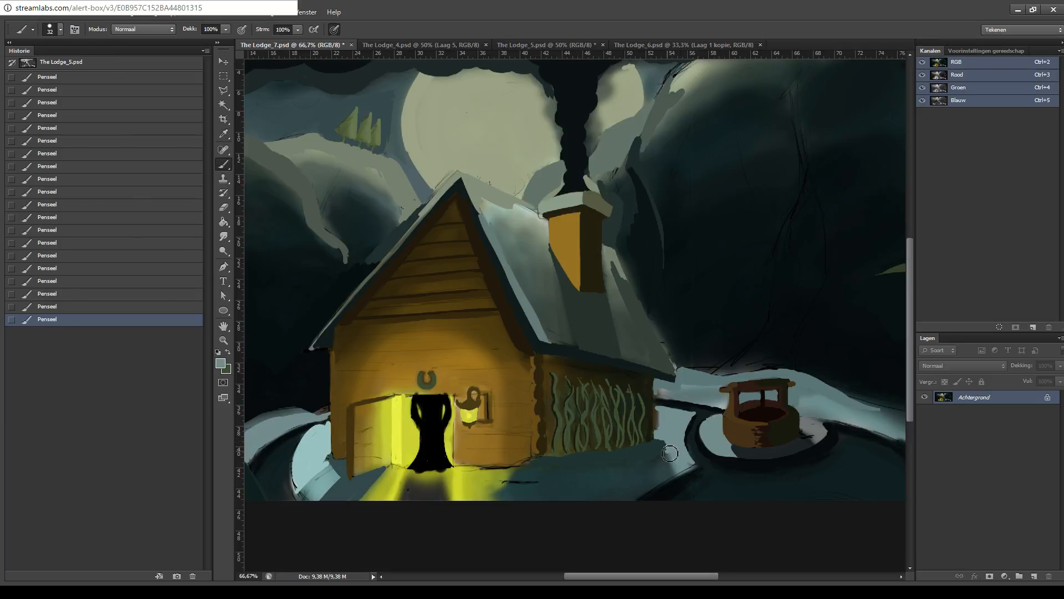
pyautogui.moveTo(659, 438)
pyautogui.mouseDown()
pyautogui.moveTo(671, 451)
pyautogui.moveTo(674, 433)
pyautogui.mouseUp()
pyautogui.hotkey('ctrl', 's')
# - Sample a dark teal near the snow behind the well for painting the rock face
pyautogui.moveTo(515, 352)
pyautogui.mouseDown()
pyautogui.moveTo(508, 404)
pyautogui.moveTo(508, 380)
pyautogui.moveTo(468, 358)
pyautogui.mouseUp()
pyautogui.press('i')
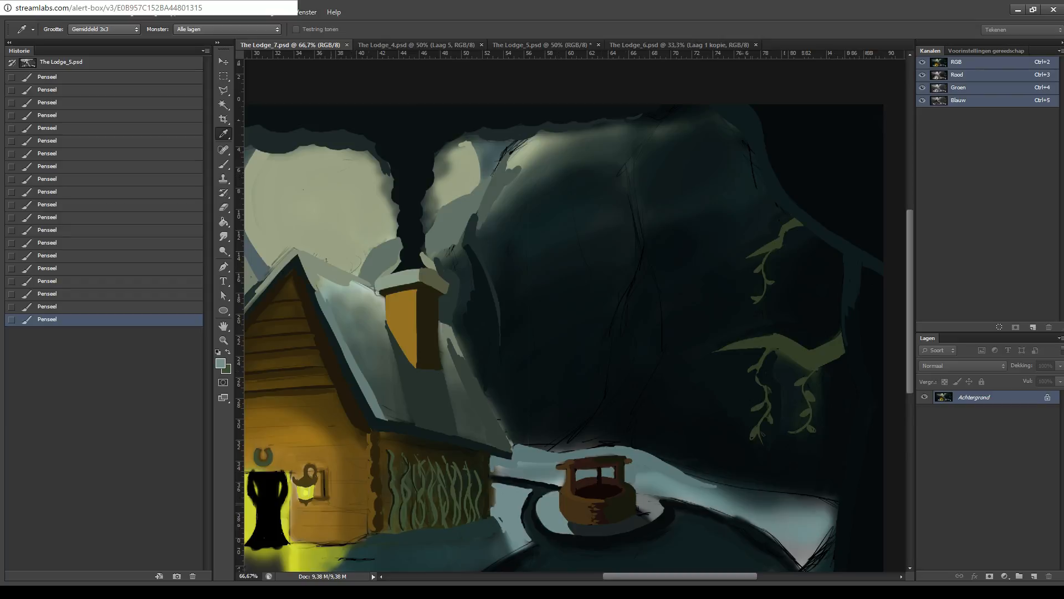
pyautogui.keyDown('alt'); pyautogui.click(531, 448); pyautogui.keyUp('alt')
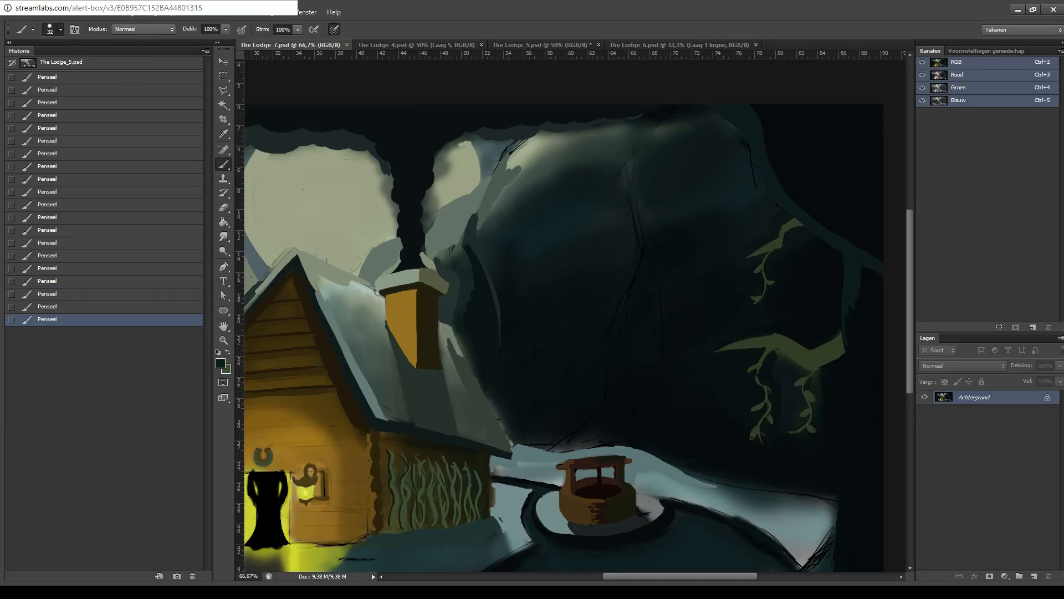
pyautogui.moveTo(565, 436); pyautogui.dragTo(602, 399)
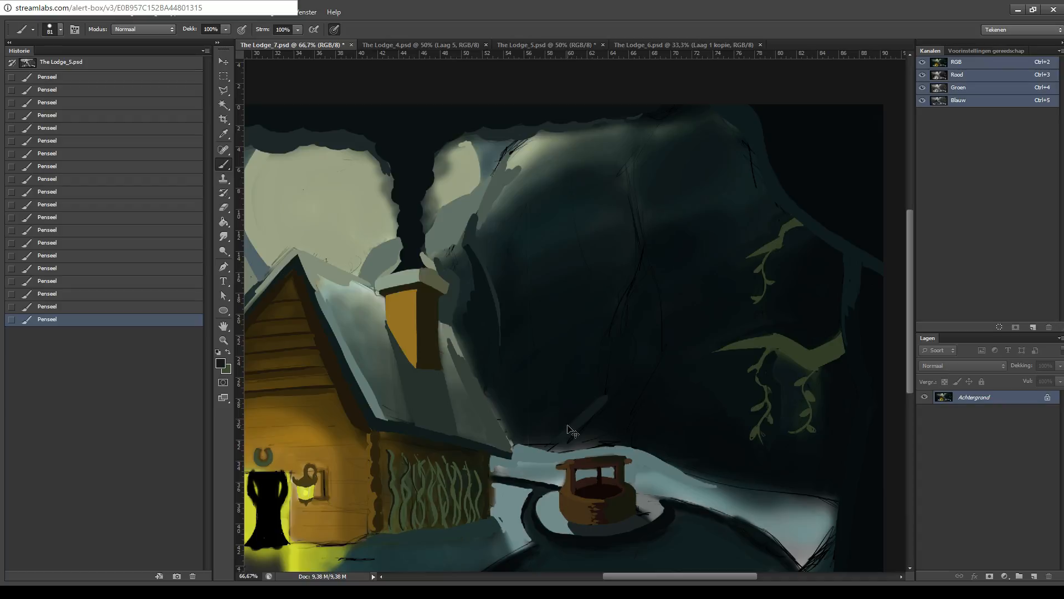
pyautogui.hotkey('ctrl', 'z')
pyautogui.moveTo(565, 439)
pyautogui.mouseDown()
pyautogui.moveTo(538, 441)
pyautogui.moveTo(576, 401)
pyautogui.moveTo(538, 436)
pyautogui.moveTo(594, 391)
pyautogui.mouseUp()
pyautogui.hotkey('ctrl', 'z')
pyautogui.hotkey('ctrl', 'z')
# - Paint a broad dark crack up the rock face from behind the well to the clouds with a size 81 brush
pyautogui.moveTo(563, 439); pyautogui.dragTo(610, 396)
pyautogui.moveTo(603, 405); pyautogui.dragTo(602, 353)
pyautogui.moveTo(599, 403); pyautogui.dragTo(603, 336)
pyautogui.moveTo(595, 382)
pyautogui.mouseDown()
pyautogui.moveTo(616, 291)
pyautogui.moveTo(604, 320)
pyautogui.moveTo(619, 250)
pyautogui.moveTo(619, 269)
pyautogui.moveTo(628, 260)
pyautogui.moveTo(632, 210)
pyautogui.moveTo(630, 272)
pyautogui.moveTo(635, 263)
pyautogui.moveTo(616, 168)
pyautogui.moveTo(652, 102)
pyautogui.mouseUp()
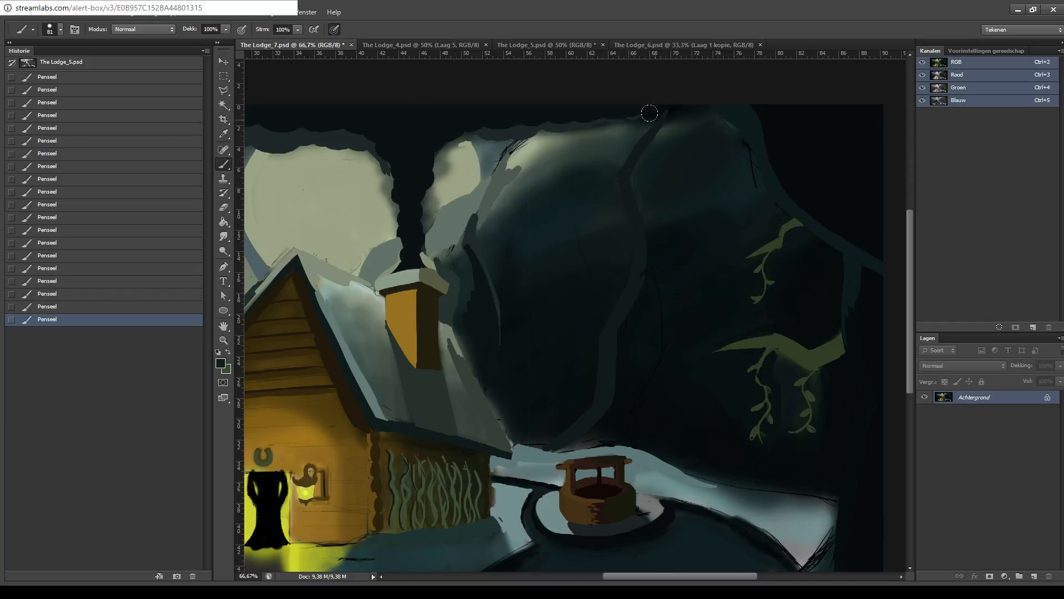
# - Sample a dark tone, paint a second branching crack on the rock face, and clean up the snow's edge beside the well
pyautogui.moveTo(595, 179); pyautogui.dragTo(588, 143)
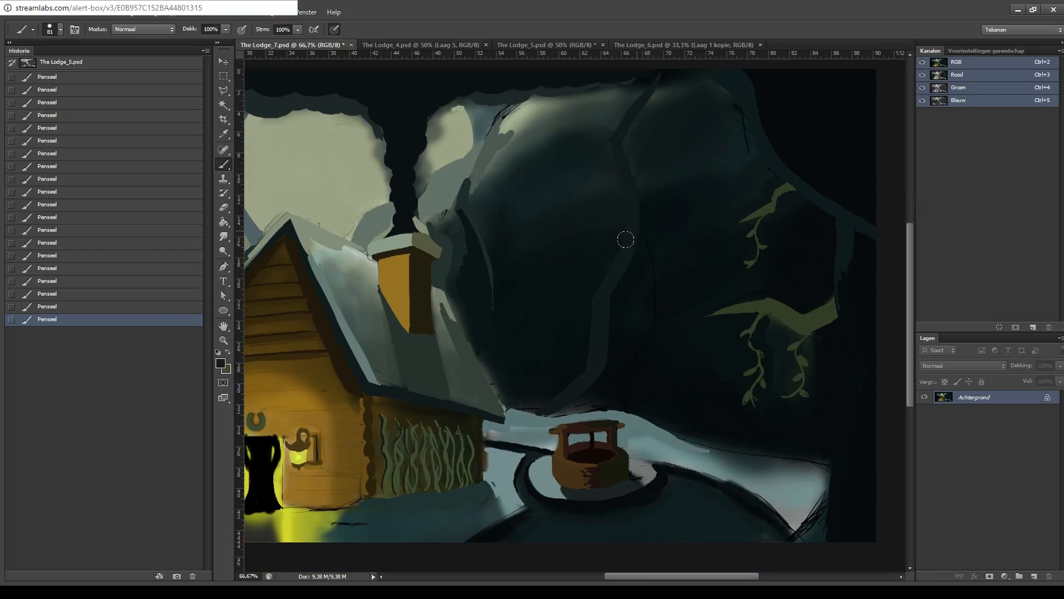
pyautogui.press('i')
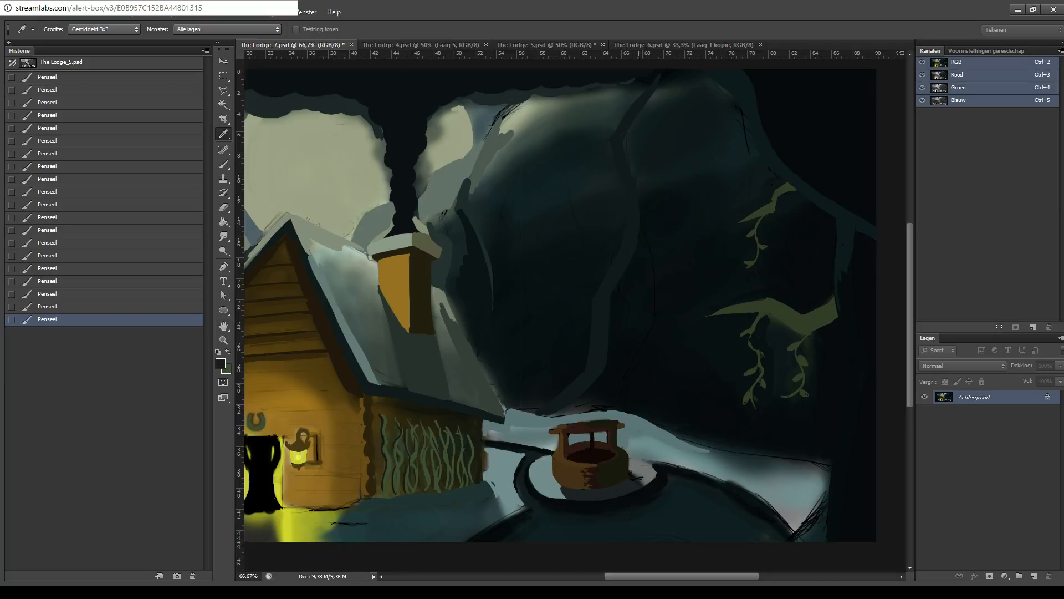
pyautogui.press('b')
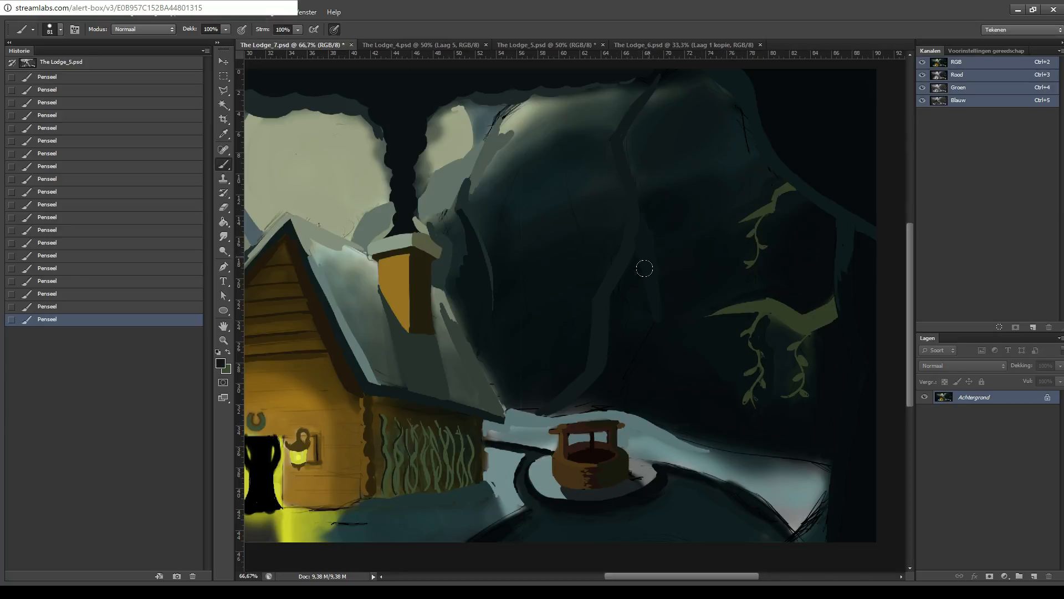
pyautogui.moveTo(624, 407)
pyautogui.mouseDown()
pyautogui.moveTo(627, 351)
pyautogui.moveTo(621, 399)
pyautogui.moveTo(683, 444)
pyautogui.mouseUp()
# - Sample the dark background, cover the sketch lines along the snow bank's far upper edge, and save the file
pyautogui.moveTo(617, 373); pyautogui.dragTo(532, 341)
pyautogui.press('i')
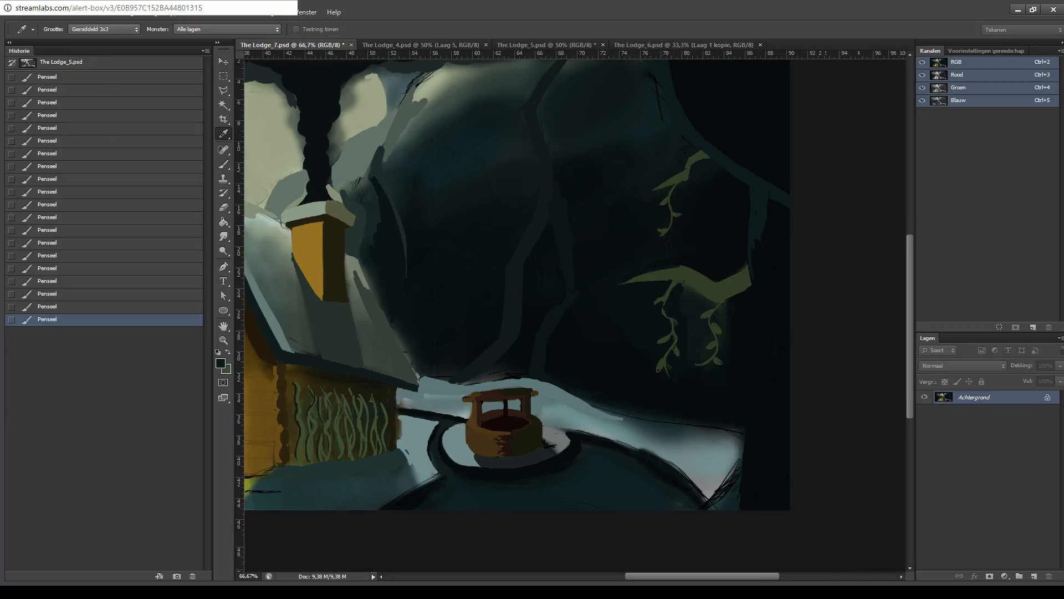
pyautogui.press('b')
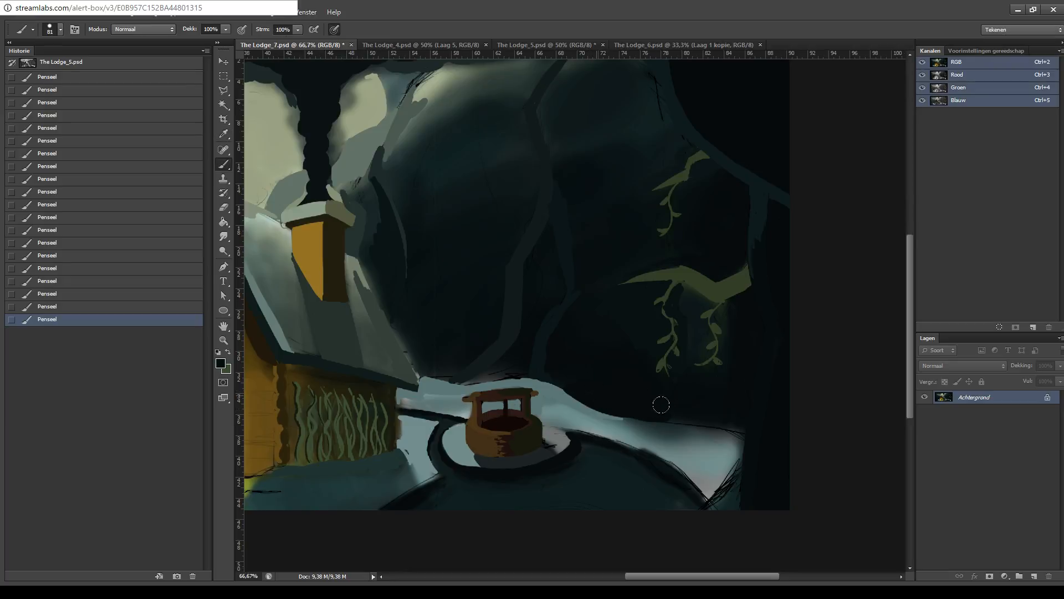
pyautogui.moveTo(673, 421)
pyautogui.mouseDown()
pyautogui.moveTo(714, 418)
pyautogui.moveTo(738, 438)
pyautogui.mouseUp()
pyautogui.hotkey('ctrl', '-')
pyautogui.hotkey('ctrl', '-')
pyautogui.hotkey('ctrl', '-')
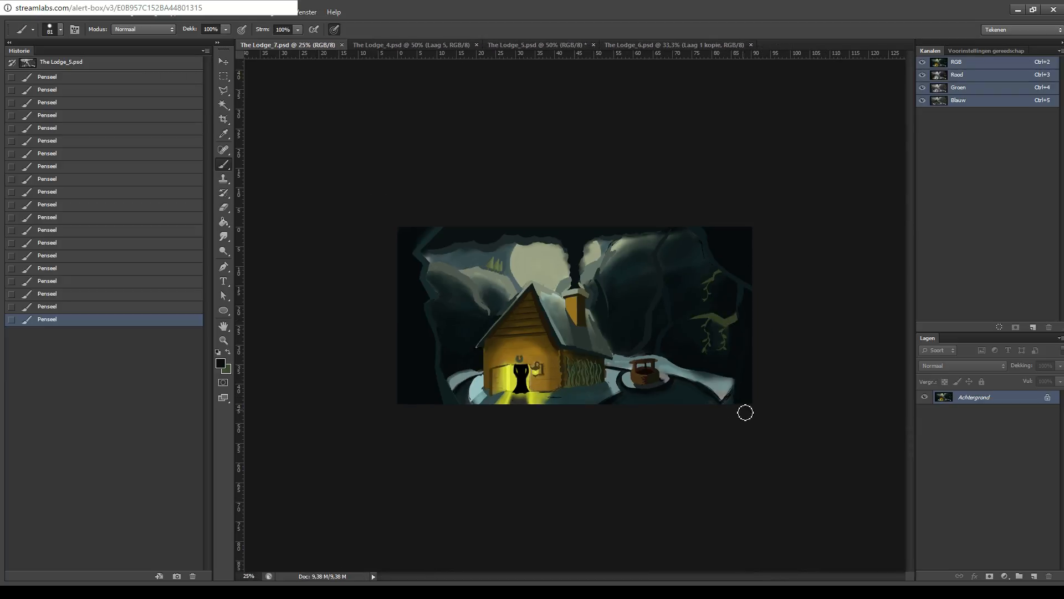
# - Paint over the rough sketch lines around the snow bank's pointed far corner and smooth the dark background with a sampled tone
pyautogui.hotkey('ctrl', '+')
pyautogui.hotkey('ctrl', '+')
pyautogui.hotkey('ctrl', '+')
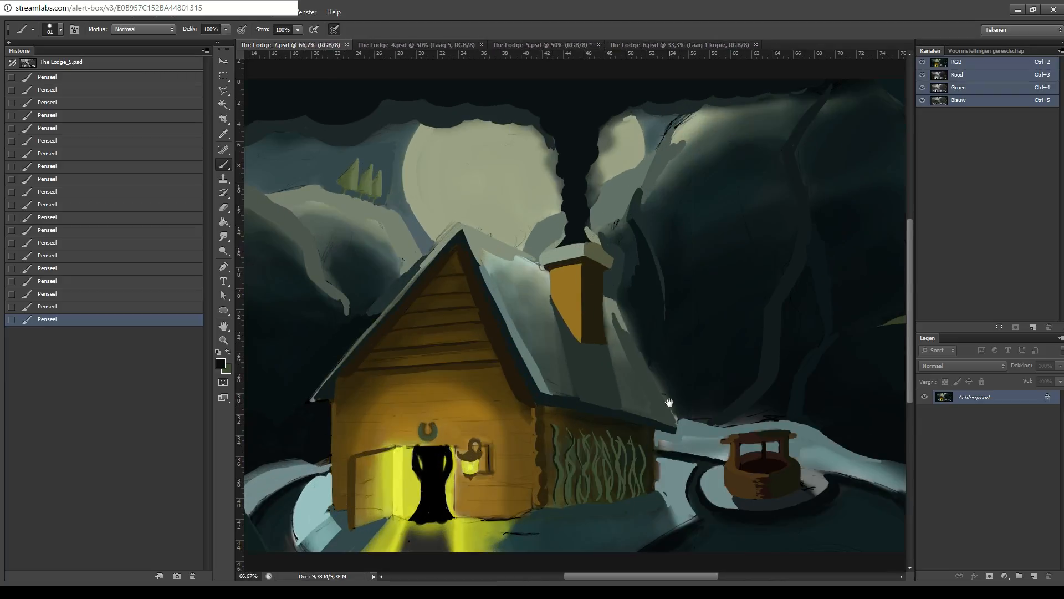
pyautogui.moveTo(669, 402); pyautogui.dragTo(527, 298)
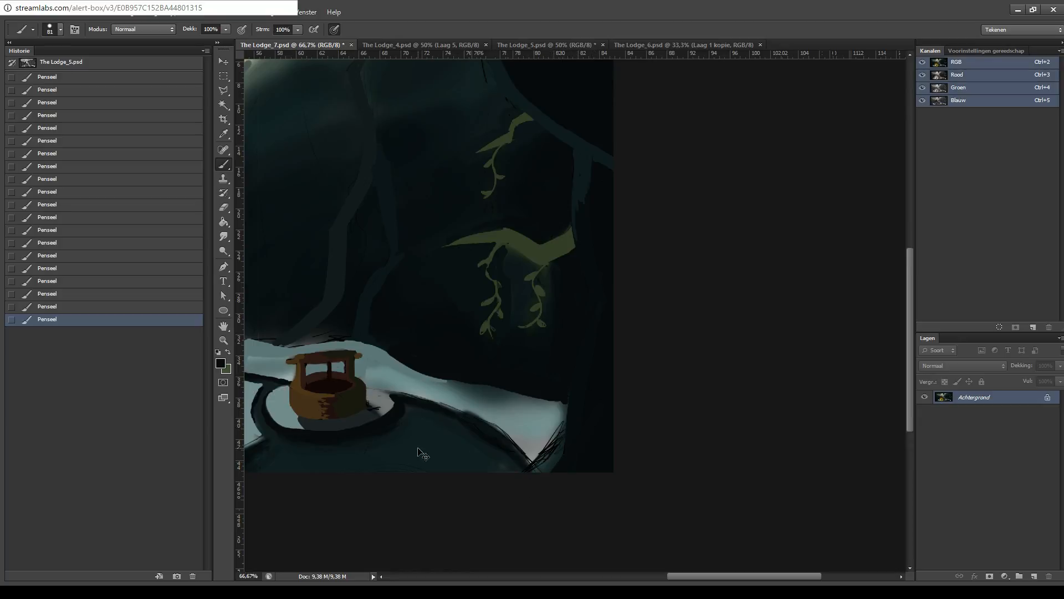
pyautogui.moveTo(563, 438)
pyautogui.mouseDown()
pyautogui.moveTo(537, 455)
pyautogui.moveTo(580, 356)
pyautogui.moveTo(505, 485)
pyautogui.mouseUp()
pyautogui.moveTo(544, 444)
pyautogui.mouseDown()
pyautogui.moveTo(560, 442)
pyautogui.moveTo(551, 451)
pyautogui.mouseUp()
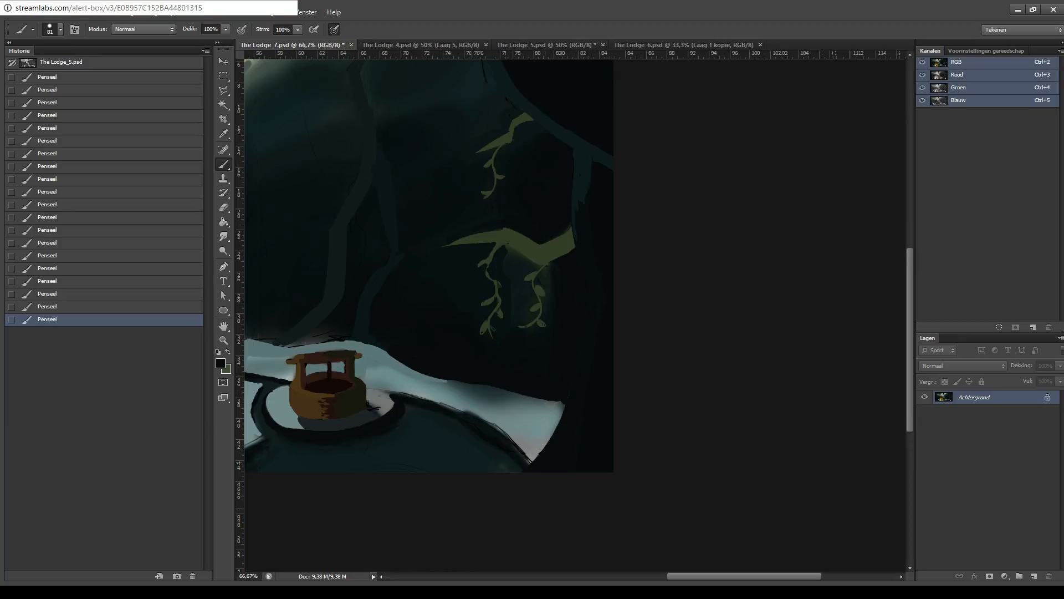
pyautogui.press('i')
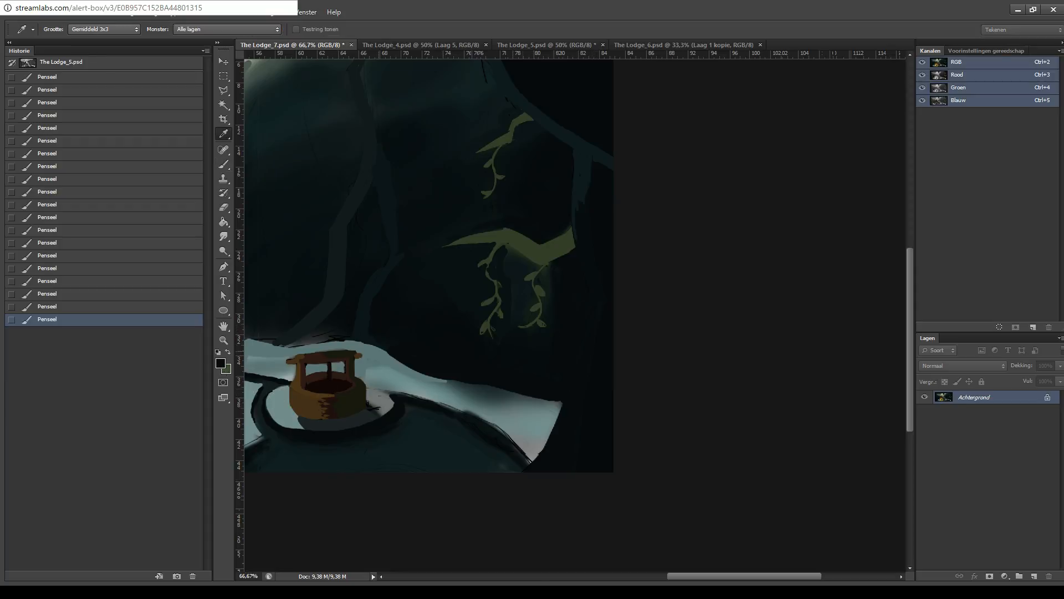
pyautogui.press('b')
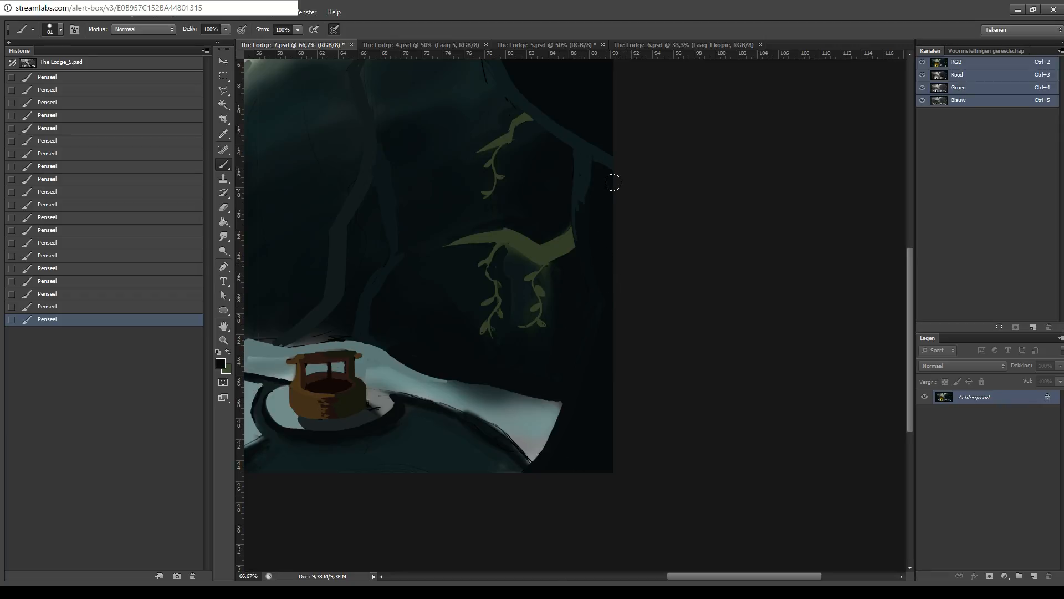
# - View the whole grayscale sketch in The Lodge_5.psd and close The Lodge_4.psd
pyautogui.scroll(-3, 616, 187)
pyautogui.scroll(1, 619, 189)
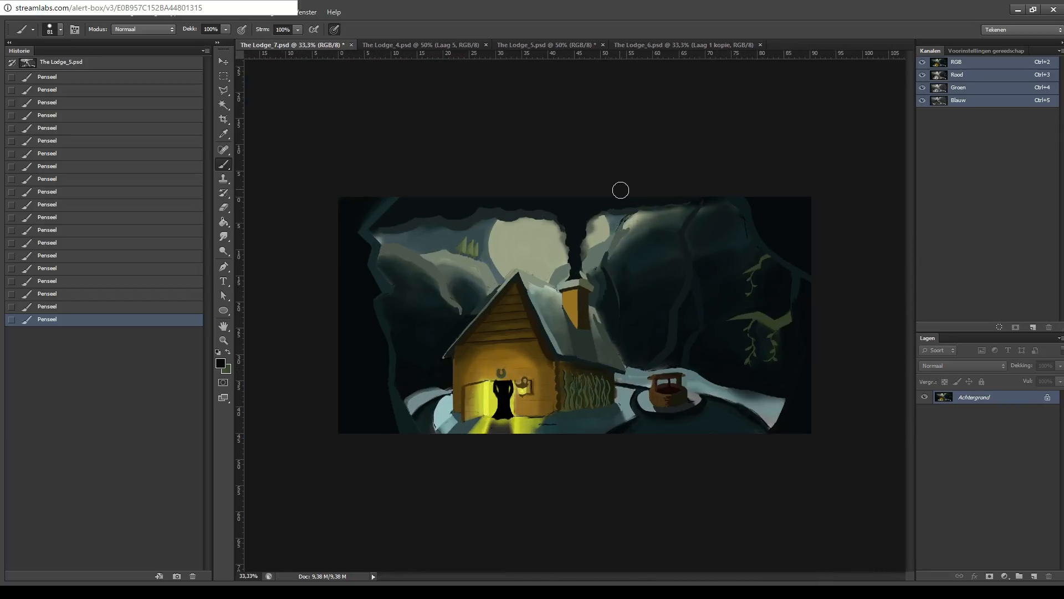
pyautogui.click(523, 45)
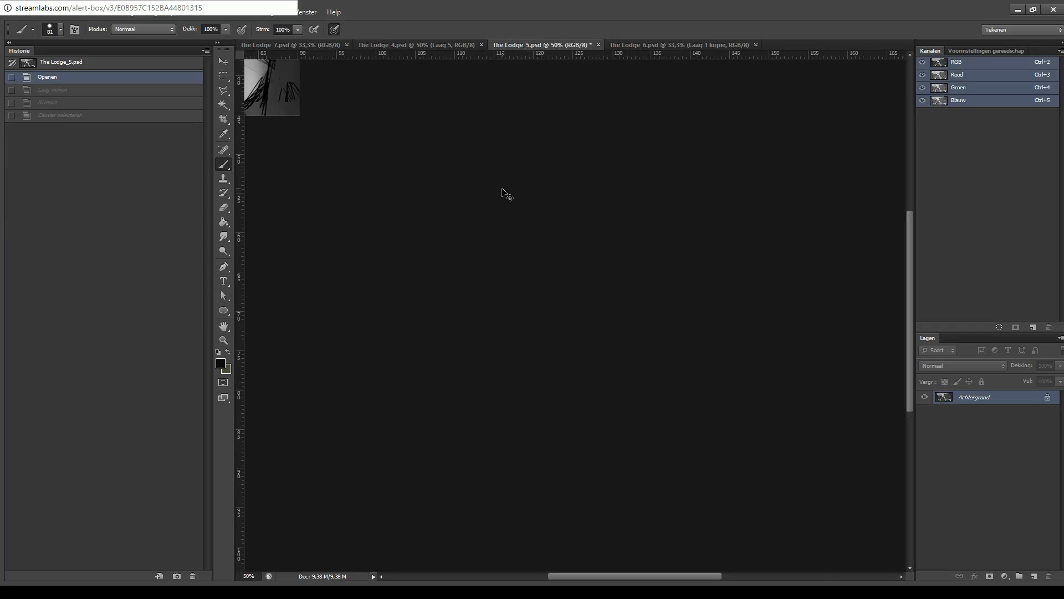
pyautogui.scroll(-1, 503, 192)
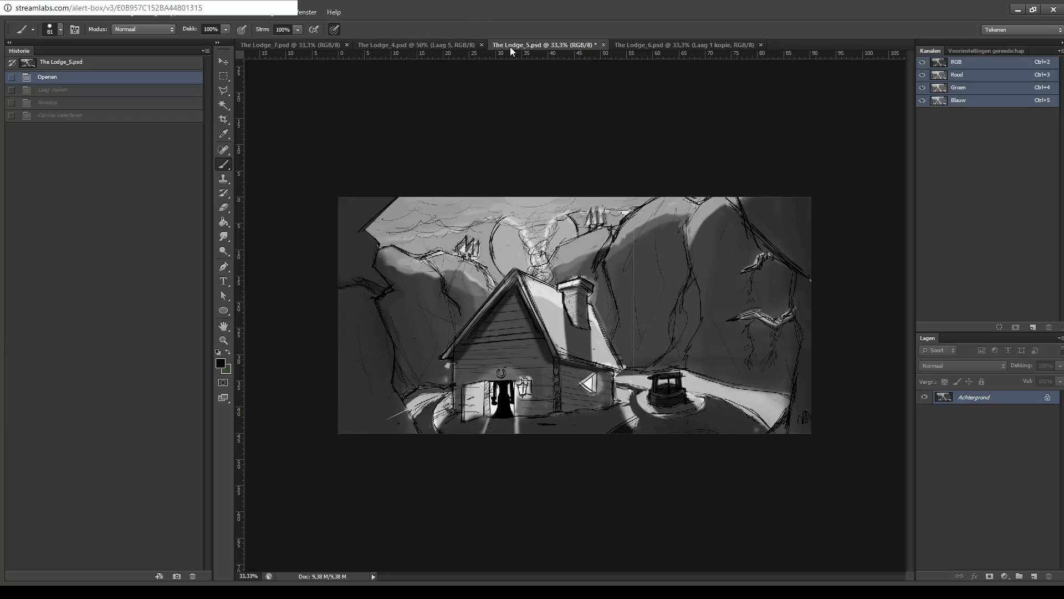
pyautogui.click(481, 44)
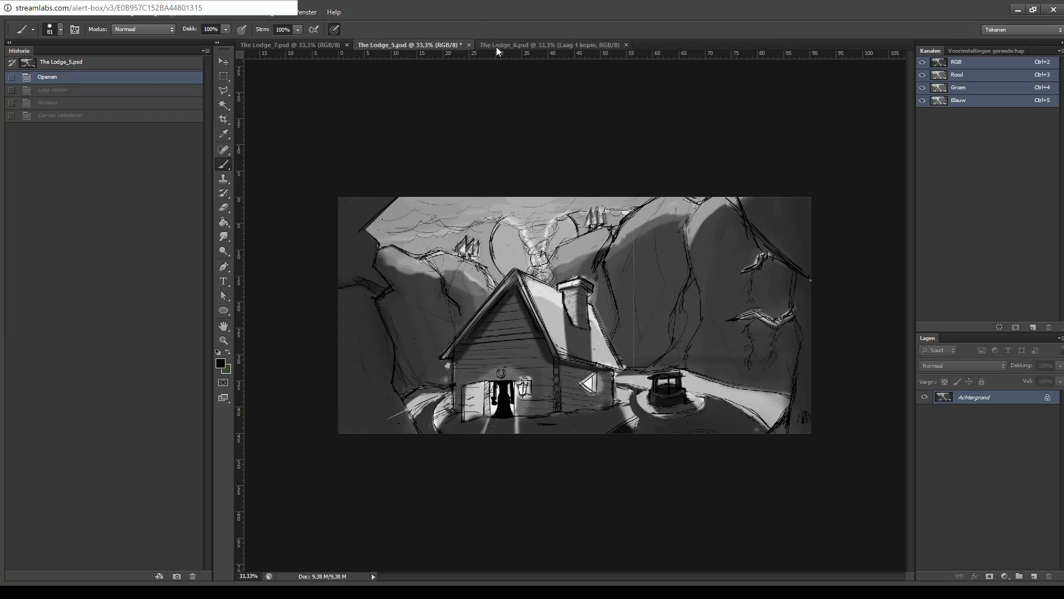
# - Compare the painting with the earlier version in The Lodge_6.psd and the grayscale sketch in The Lodge_5.psd
pyautogui.click(504, 44)
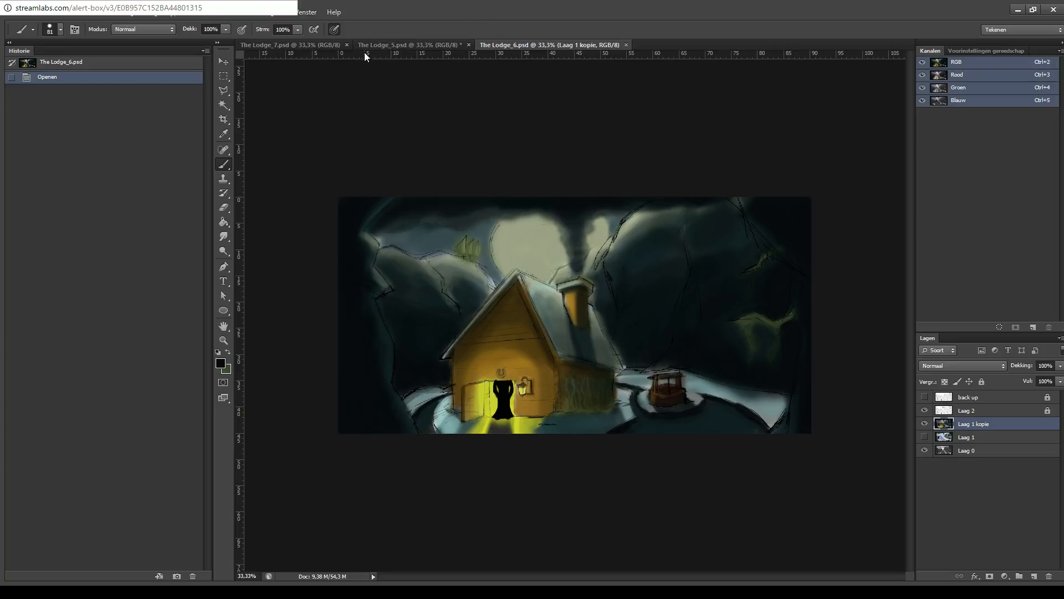
pyautogui.click(315, 43)
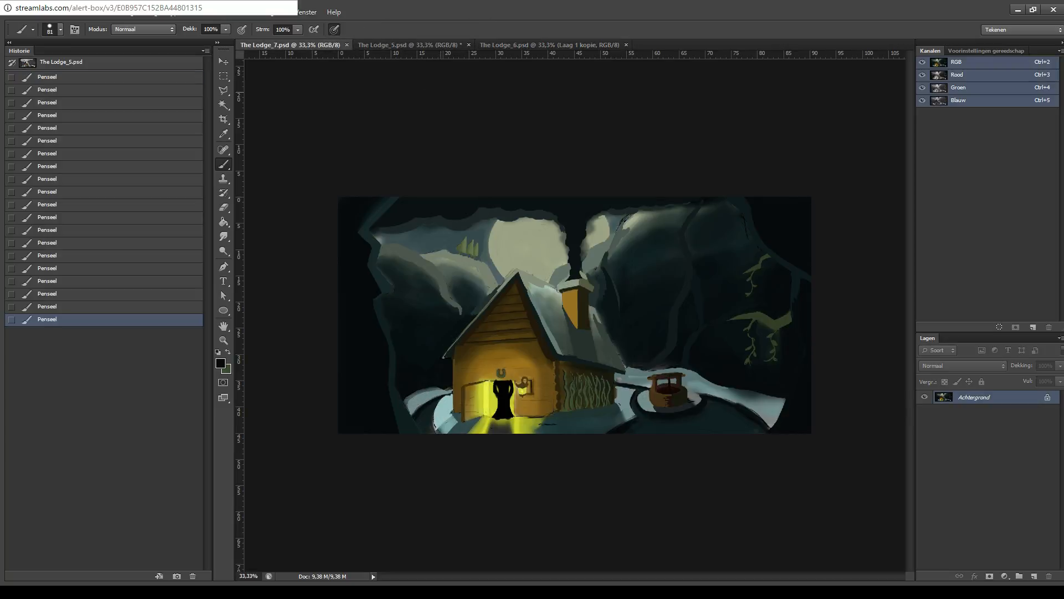
pyautogui.click(438, 45)
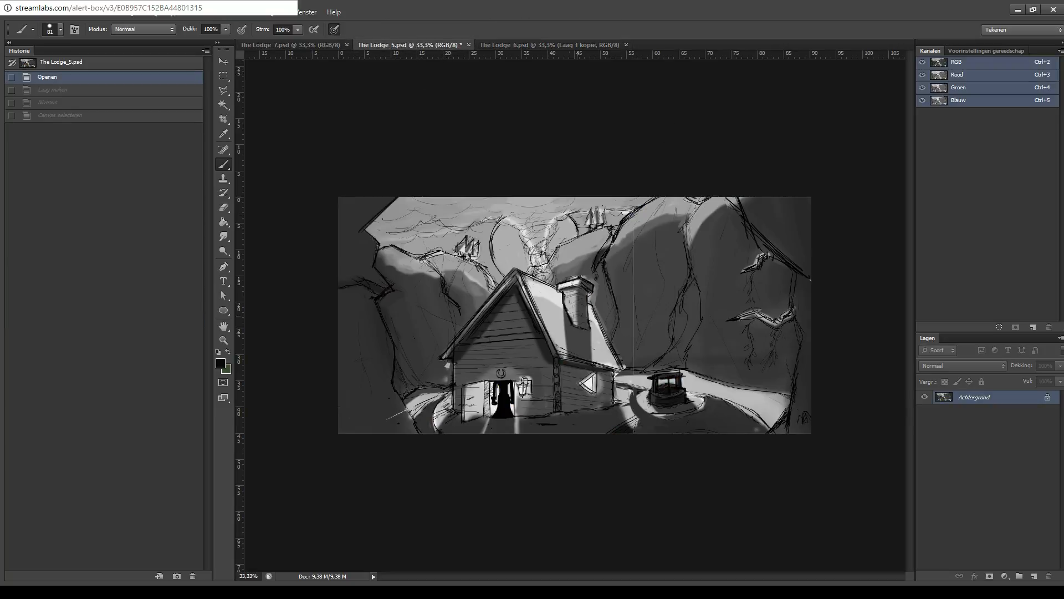
pyautogui.moveTo(545, 357)
pyautogui.mouseDown()
pyautogui.moveTo(616, 366)
pyautogui.moveTo(618, 244)
pyautogui.mouseUp()
pyautogui.hotkey('ctrl', 'z')
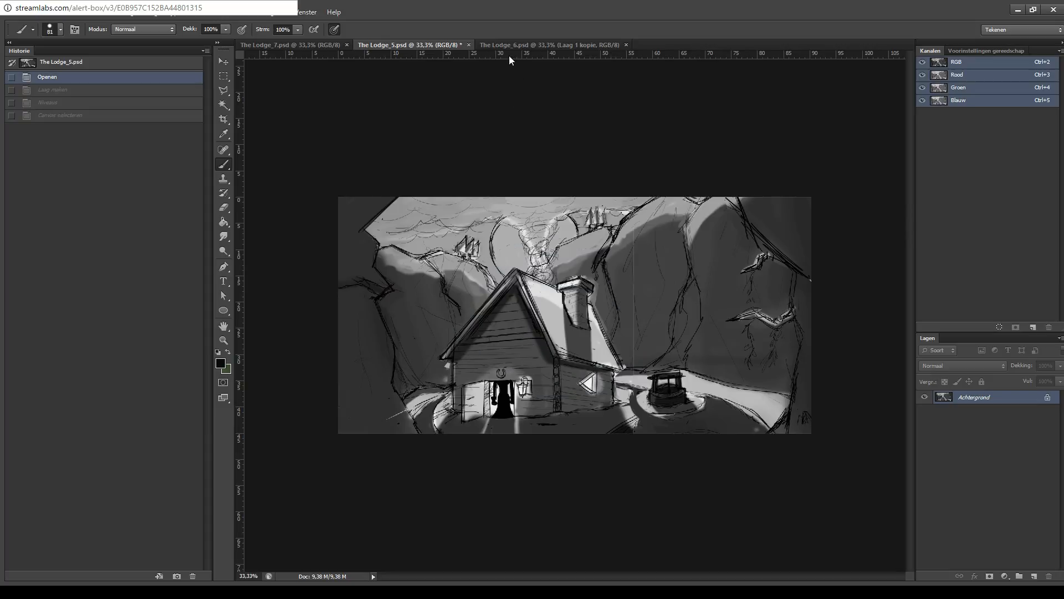
# - Inspect the earlier colour version in The Lodge_6.psd, marking the roof edge and cliffs with trial strokes and undoing each one
pyautogui.click(544, 47)
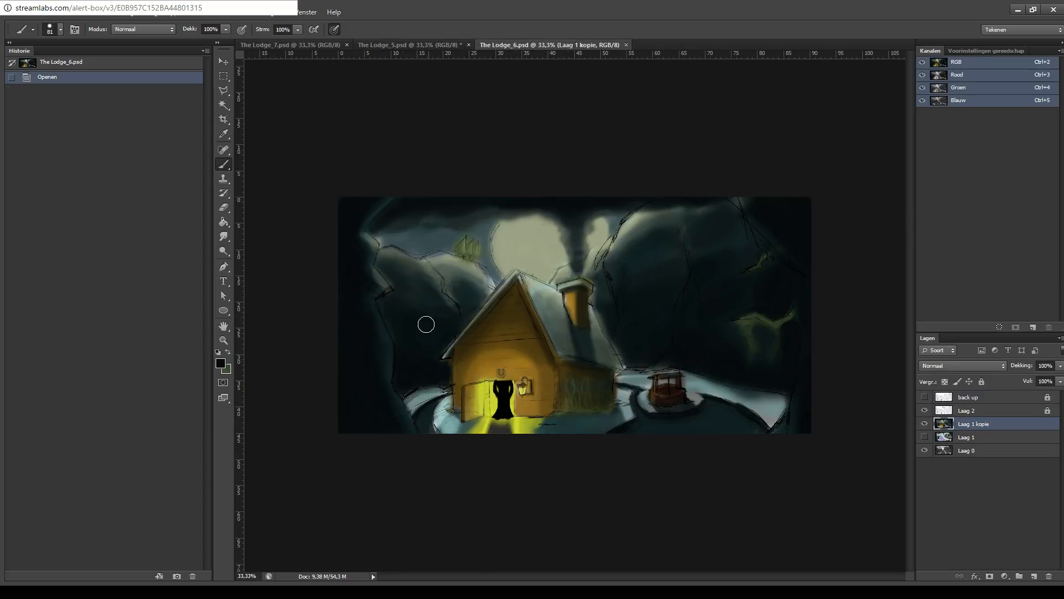
pyautogui.moveTo(458, 367); pyautogui.dragTo(488, 310)
pyautogui.hotkey('ctrl', 'z')
pyautogui.moveTo(753, 280); pyautogui.dragTo(637, 261)
pyautogui.hotkey('ctrl', 'z')
pyautogui.moveTo(363, 427); pyautogui.dragTo(415, 325)
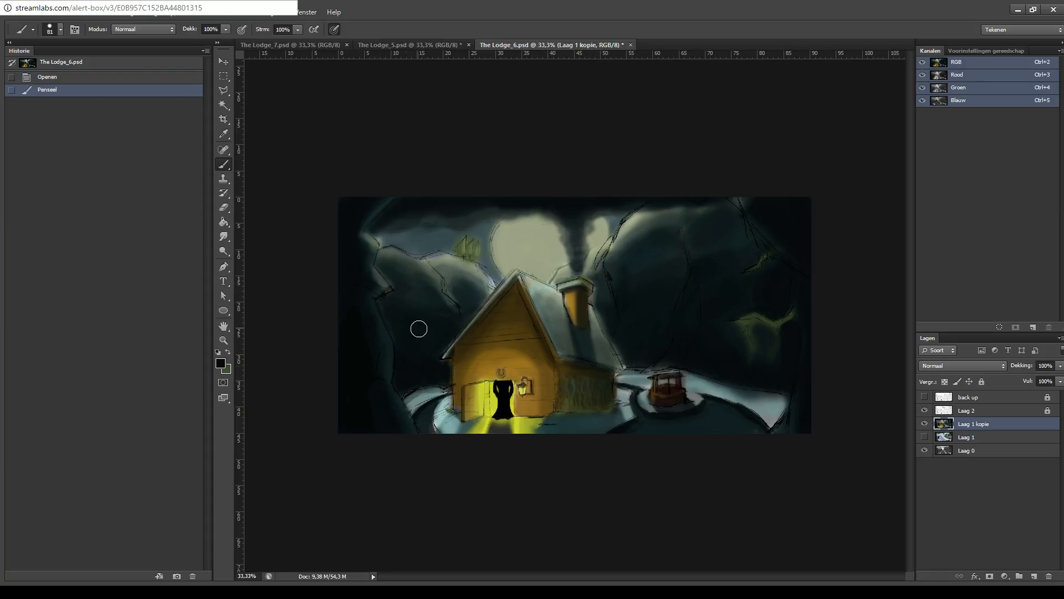
pyautogui.hotkey('ctrl', 'z')
# - Return to the painting in The Lodge_7.psd and examine it, undoing the trial brush stroke across the rock face beside the lodge
pyautogui.click(307, 44)
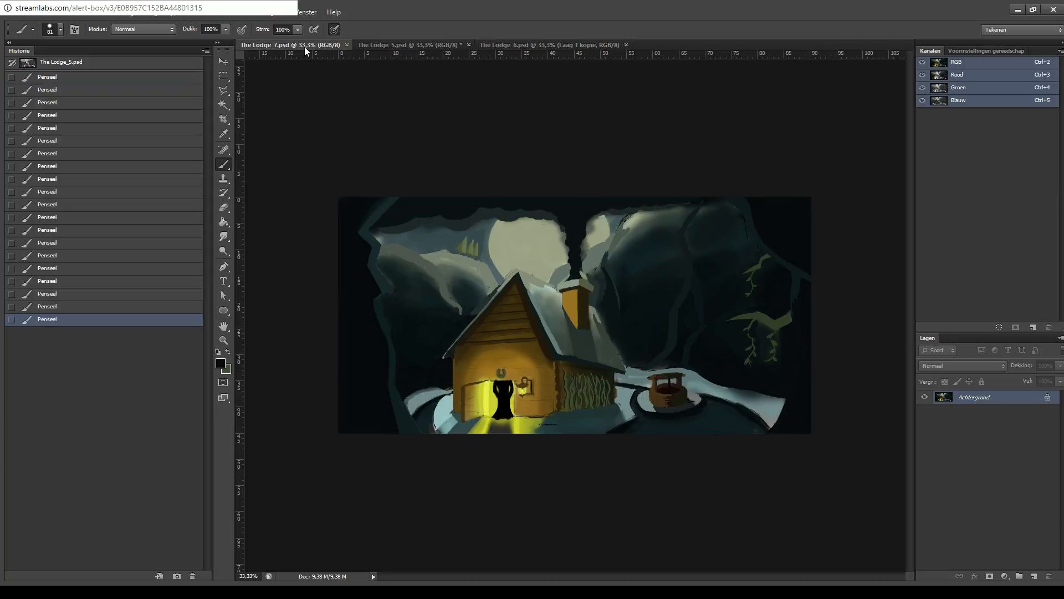
pyautogui.moveTo(622, 325)
pyautogui.mouseDown()
pyautogui.moveTo(637, 318)
pyautogui.moveTo(690, 208)
pyautogui.mouseUp()
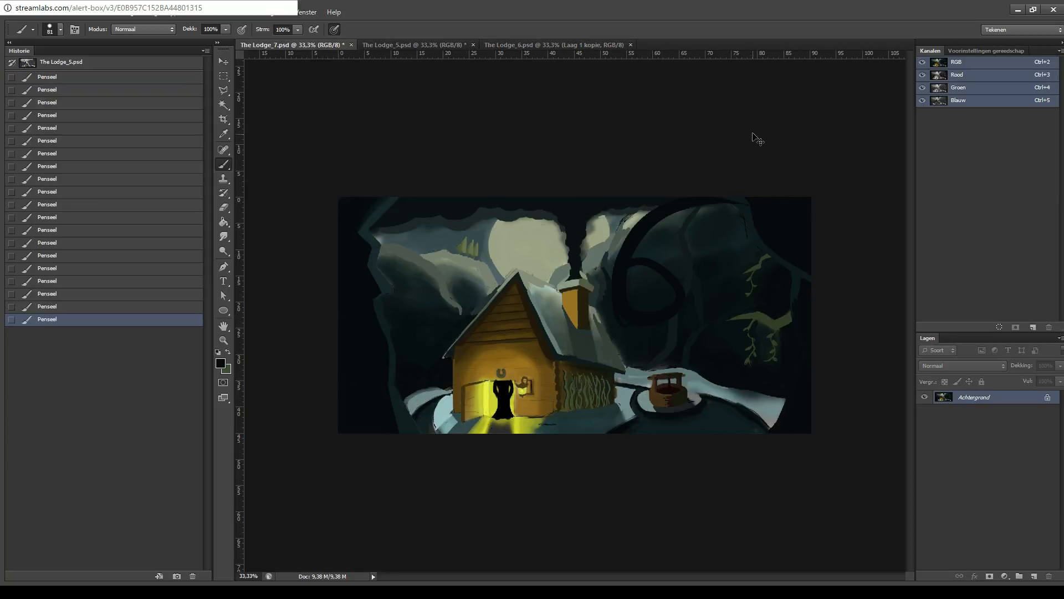
pyautogui.hotkey('ctrl', 'z')
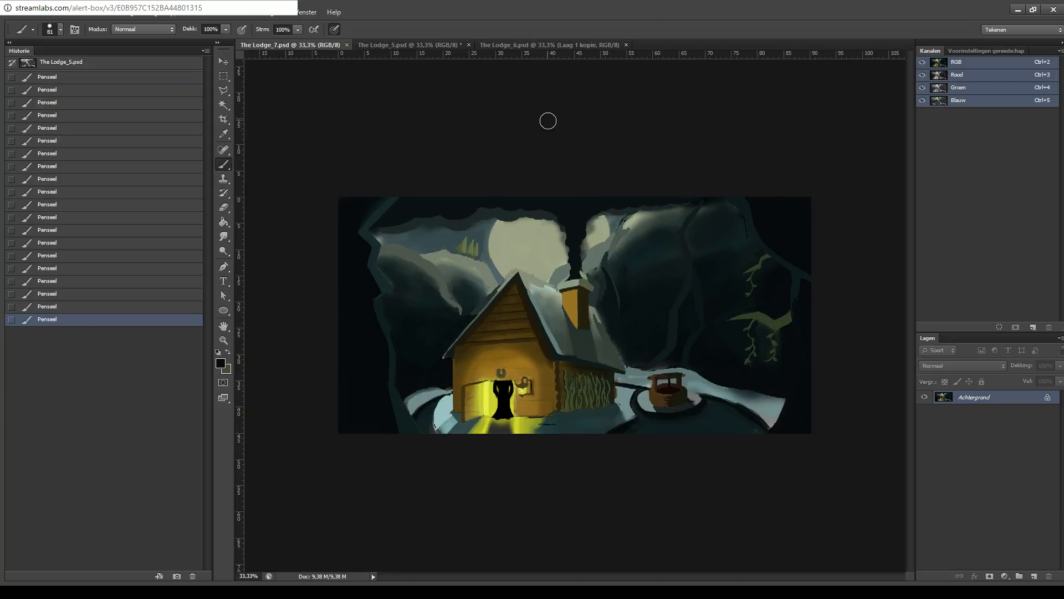
pyautogui.hotkey('ctrl', '+')
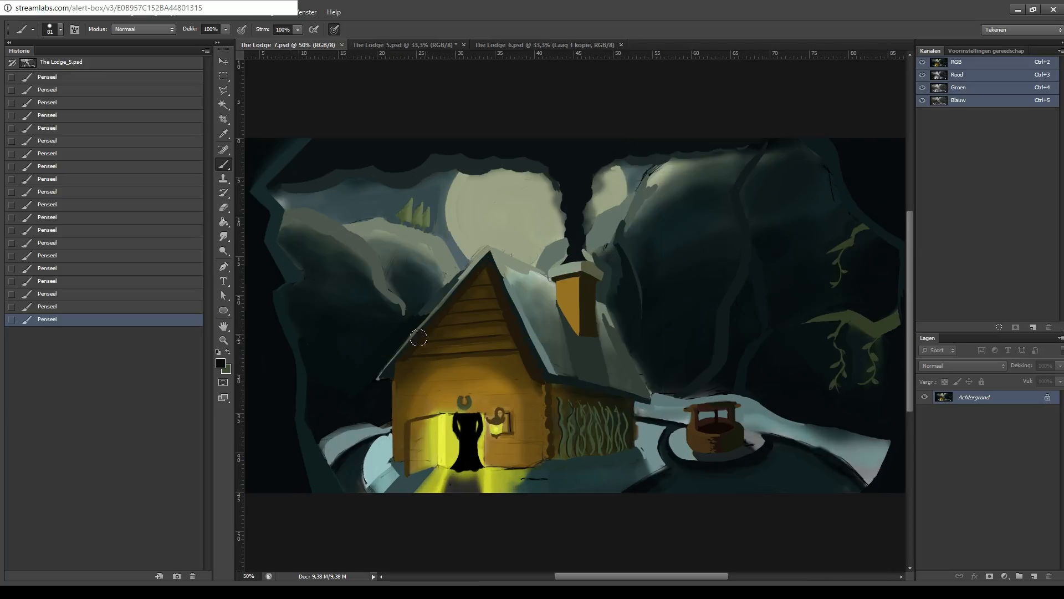